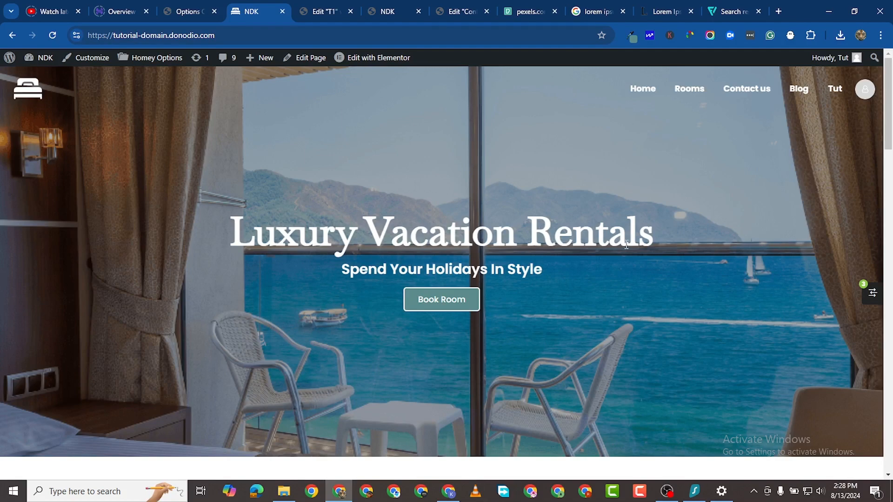
- Look through the home page's hero banner, the Discover What We Offer room cards and the activities section
{"action": "scroll", "coordinate": [363, 261], "scroll_direction": "down", "scroll_amount": 1}
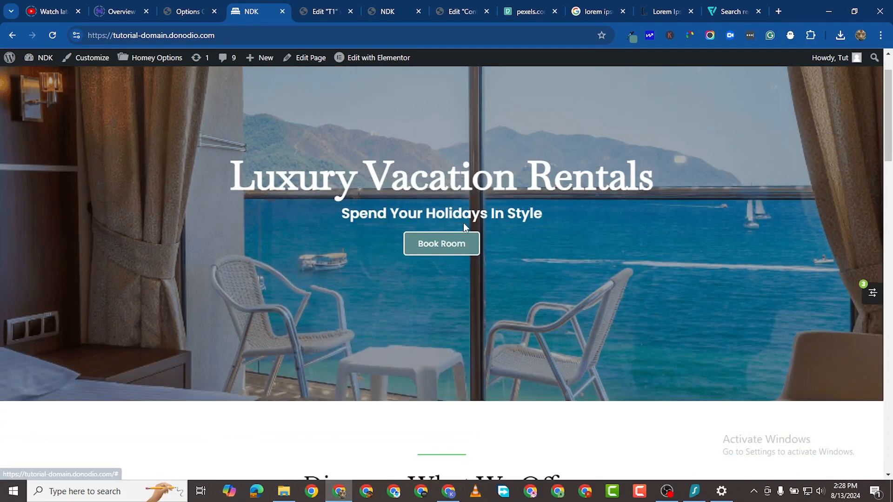
{"action": "scroll", "coordinate": [469, 299], "scroll_direction": "down", "scroll_amount": 10}
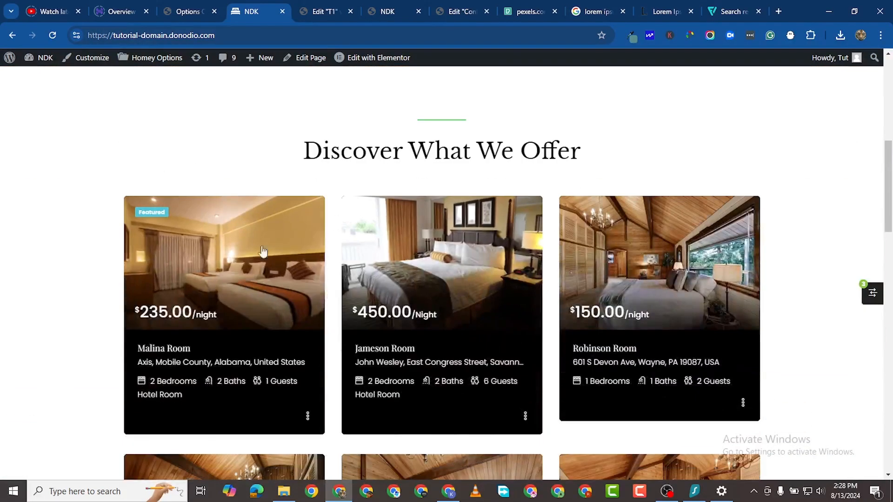
{"action": "scroll", "coordinate": [255, 222], "scroll_direction": "up", "scroll_amount": 2}
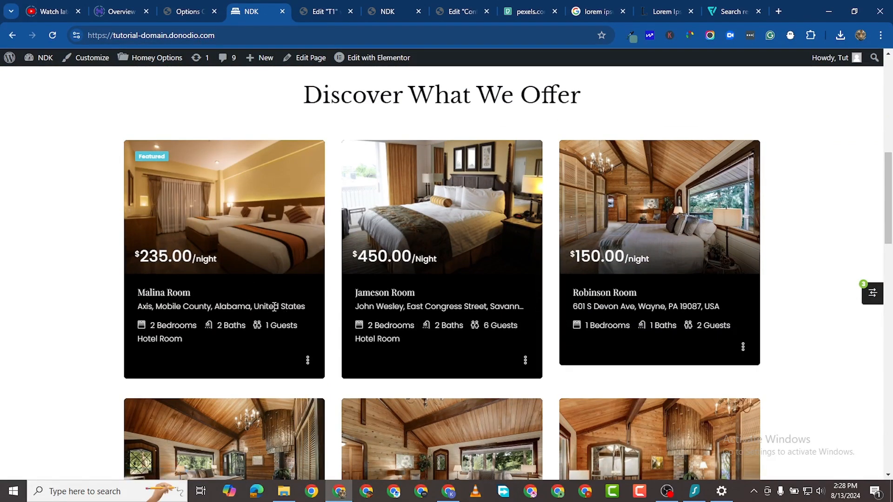
{"action": "scroll", "coordinate": [241, 281], "scroll_direction": "down", "scroll_amount": 2}
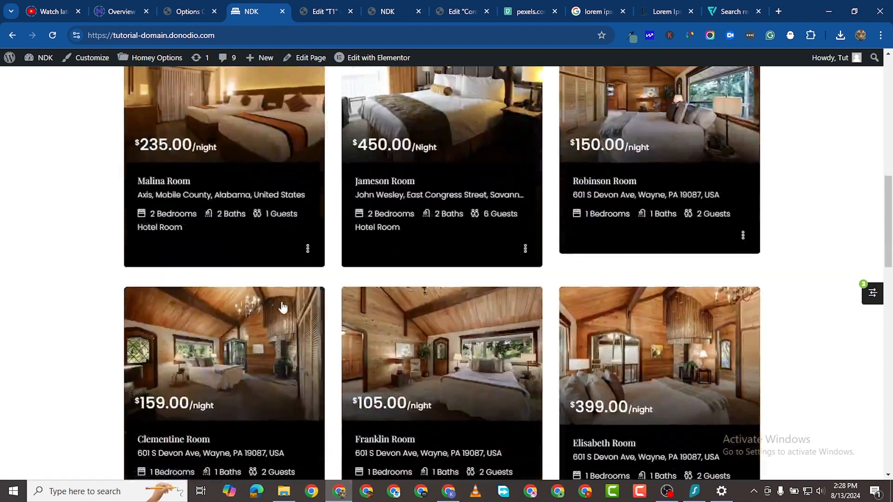
{"action": "scroll", "coordinate": [281, 310], "scroll_direction": "down", "scroll_amount": 3}
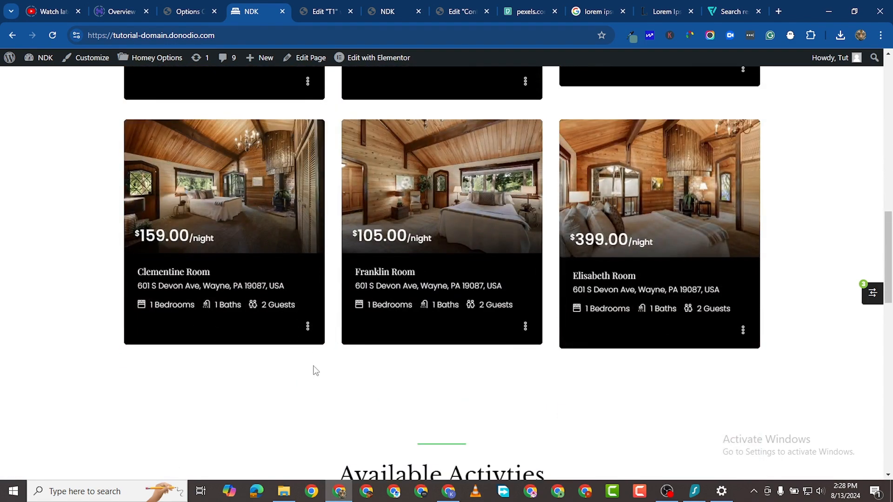
{"action": "scroll", "coordinate": [312, 369], "scroll_direction": "down", "scroll_amount": 3}
{"action": "scroll", "coordinate": [322, 217], "scroll_direction": "up", "scroll_amount": 6}
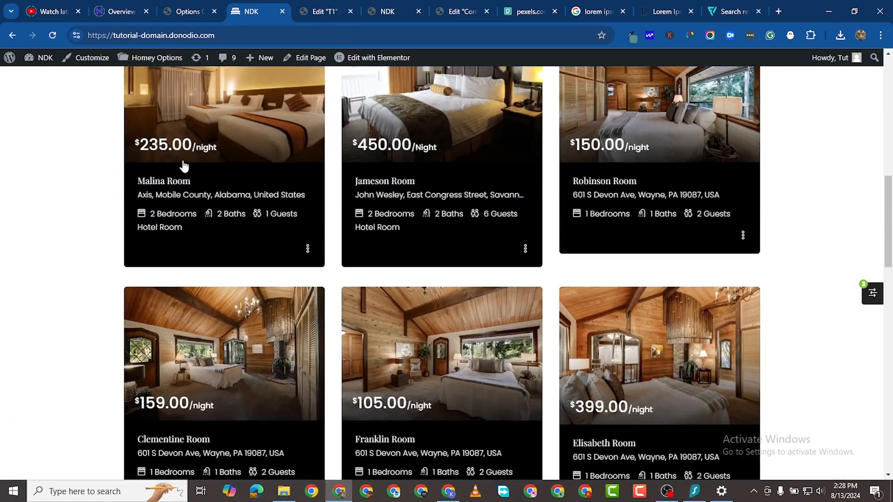
{"action": "scroll", "coordinate": [228, 295], "scroll_direction": "down", "scroll_amount": 3}
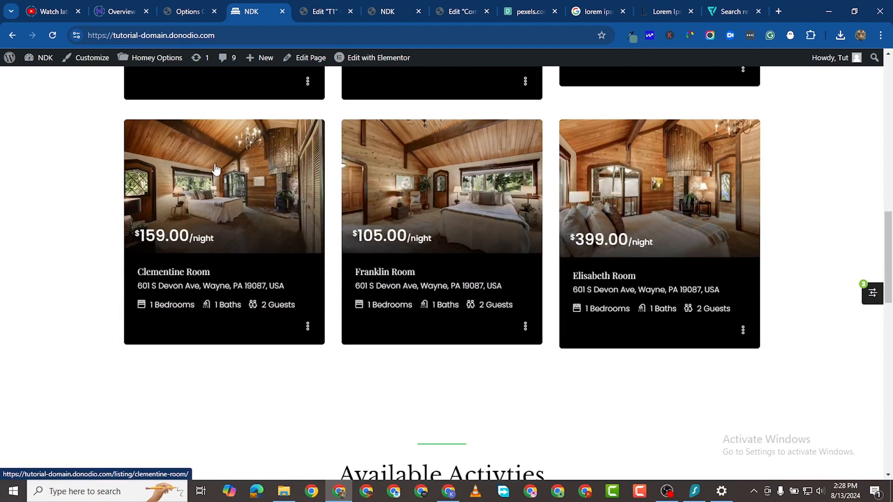
{"action": "scroll", "coordinate": [288, 265], "scroll_direction": "down", "scroll_amount": 3}
{"action": "scroll", "coordinate": [288, 264], "scroll_direction": "down", "scroll_amount": 4}
{"action": "scroll", "coordinate": [169, 299], "scroll_direction": "up", "scroll_amount": 1}
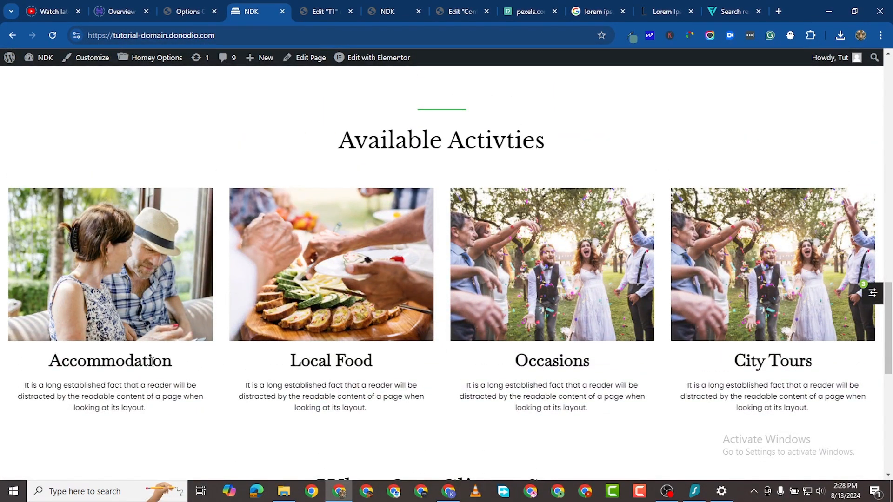
{"action": "scroll", "coordinate": [718, 289], "scroll_direction": "down", "scroll_amount": 3}
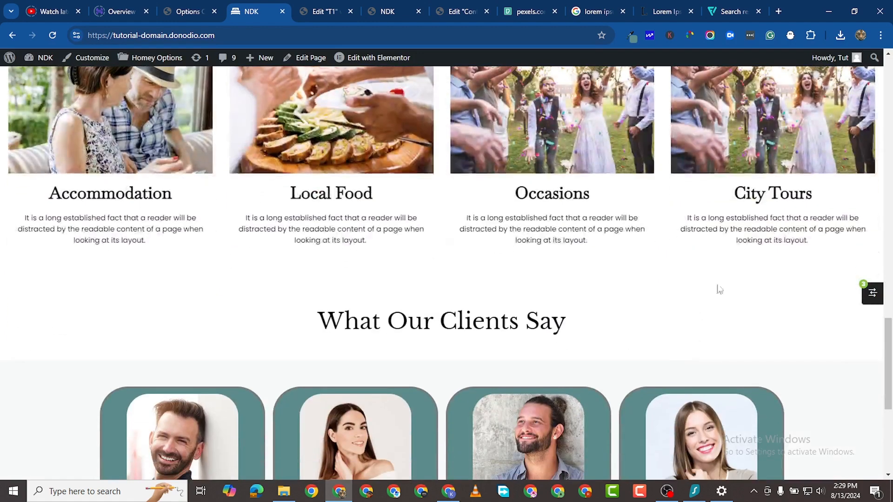
- View the second set of client testimonials in the What Our Clients Say carousel and return to the first set
{"action": "scroll", "coordinate": [721, 224], "scroll_direction": "down", "scroll_amount": 4}
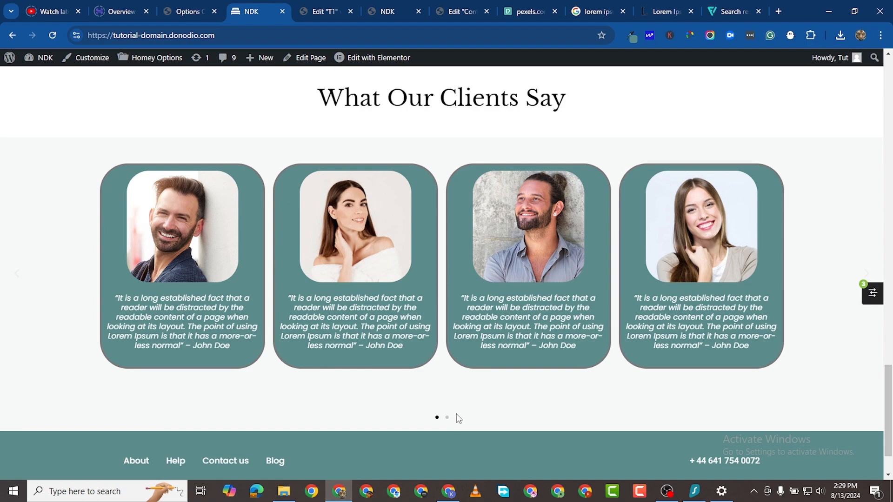
{"action": "left_click", "coordinate": [447, 418]}
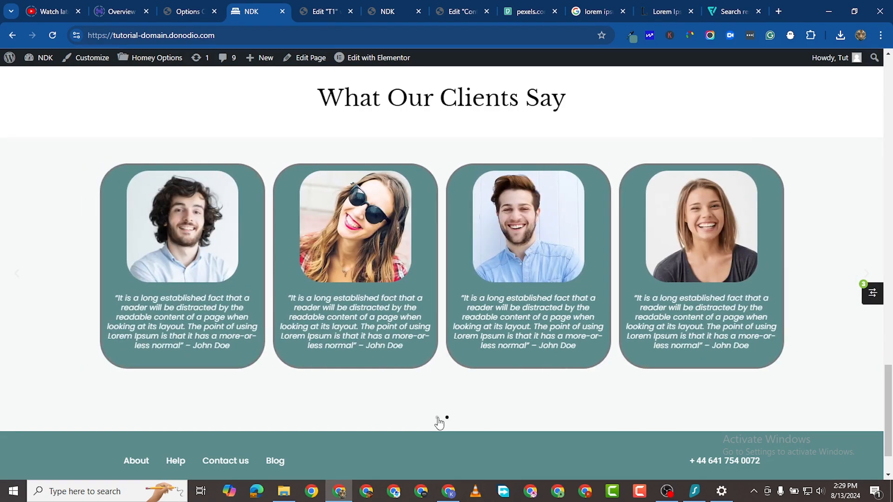
{"action": "left_click", "coordinate": [438, 418]}
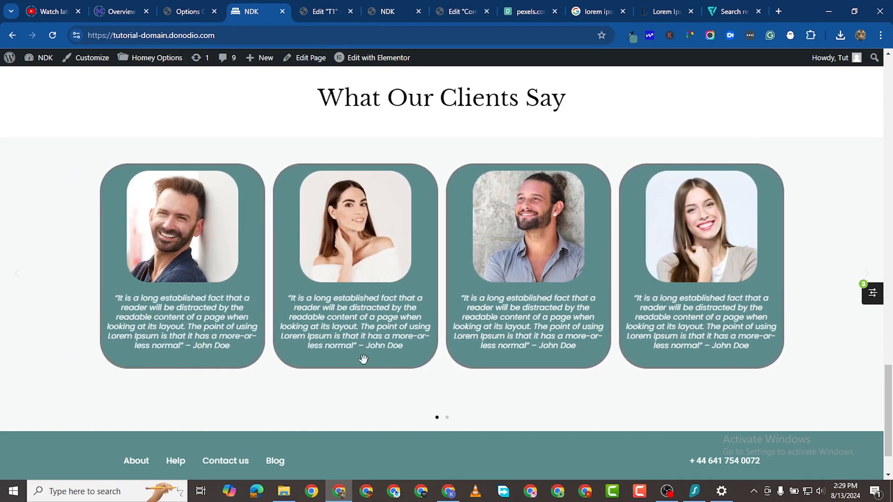
{"action": "scroll", "coordinate": [363, 358], "scroll_direction": "up", "scroll_amount": 20}
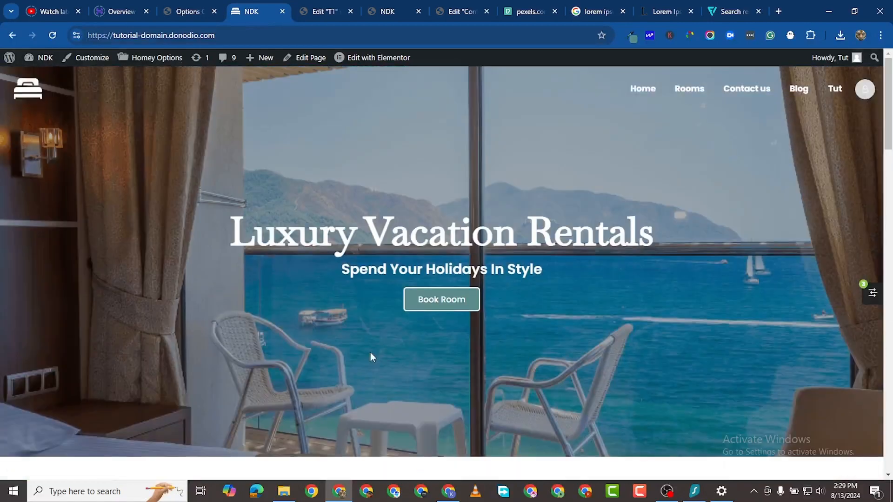
- Open the site's Rooms page and look through the listed room cards
{"action": "left_click", "coordinate": [667, 99]}
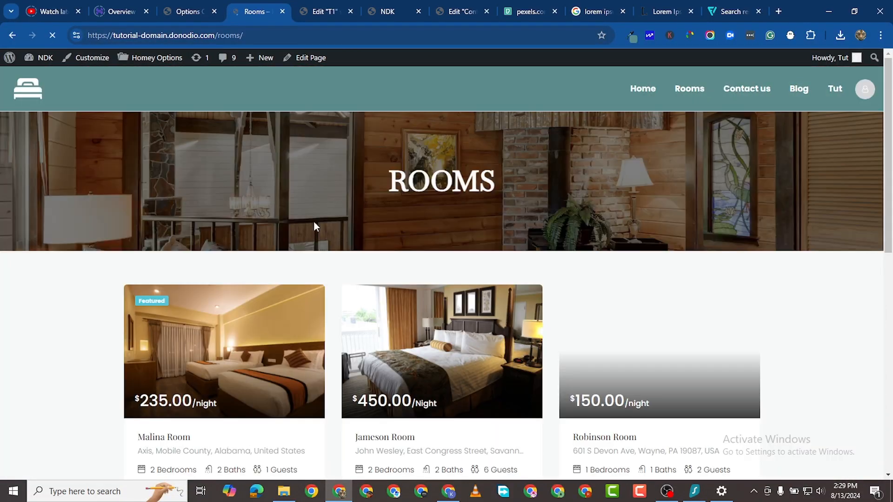
{"action": "scroll", "coordinate": [325, 279], "scroll_direction": "down", "scroll_amount": 6}
{"action": "scroll", "coordinate": [341, 315], "scroll_direction": "down", "scroll_amount": 5}
{"action": "scroll", "coordinate": [338, 311], "scroll_direction": "up", "scroll_amount": 9}
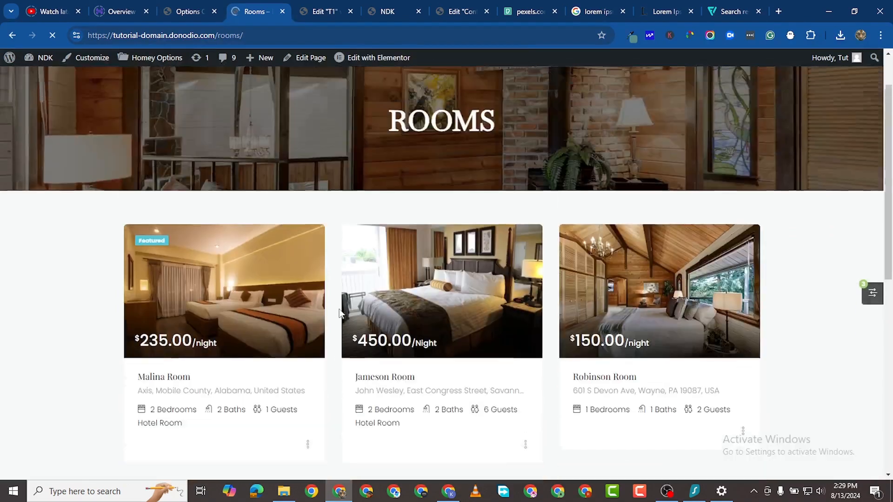
{"action": "scroll", "coordinate": [343, 325], "scroll_direction": "down", "scroll_amount": 4}
{"action": "scroll", "coordinate": [298, 298], "scroll_direction": "up", "scroll_amount": 2}
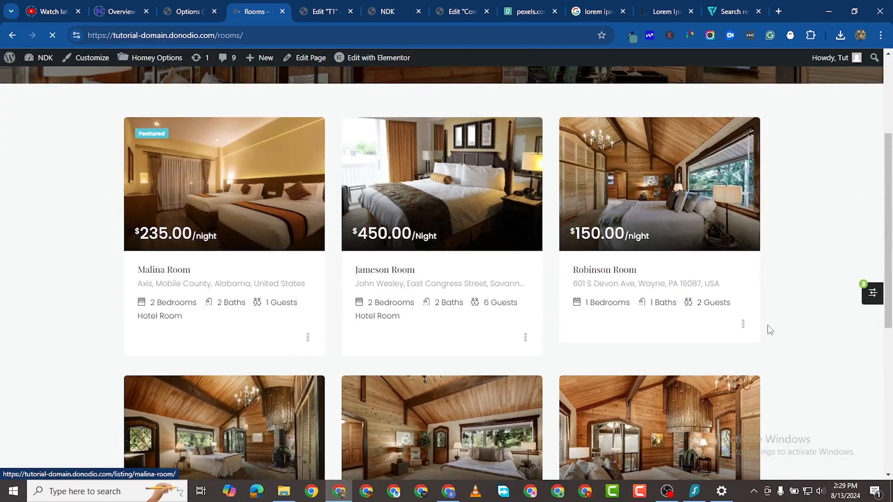
{"action": "scroll", "coordinate": [280, 253], "scroll_direction": "up", "scroll_amount": 3}
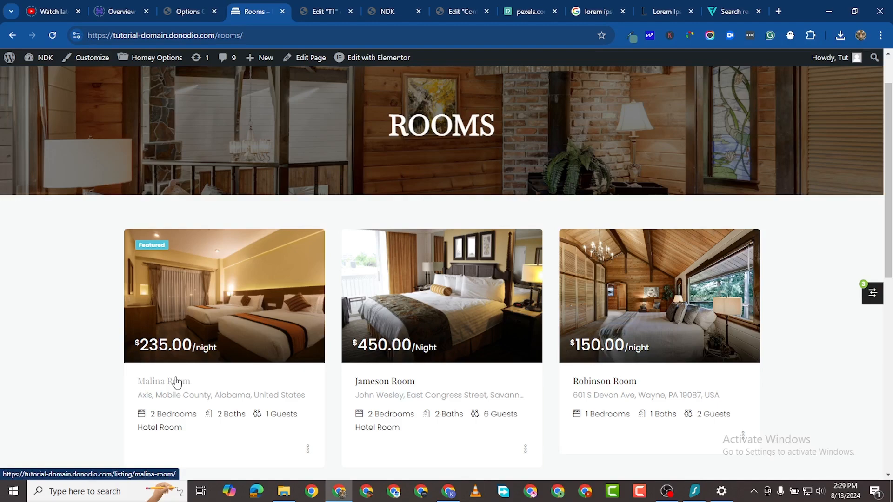
- Open the Malina Room listing and review its description, photos, prices, amenities, facilities, map and availability calendar
{"action": "left_click", "coordinate": [193, 332]}
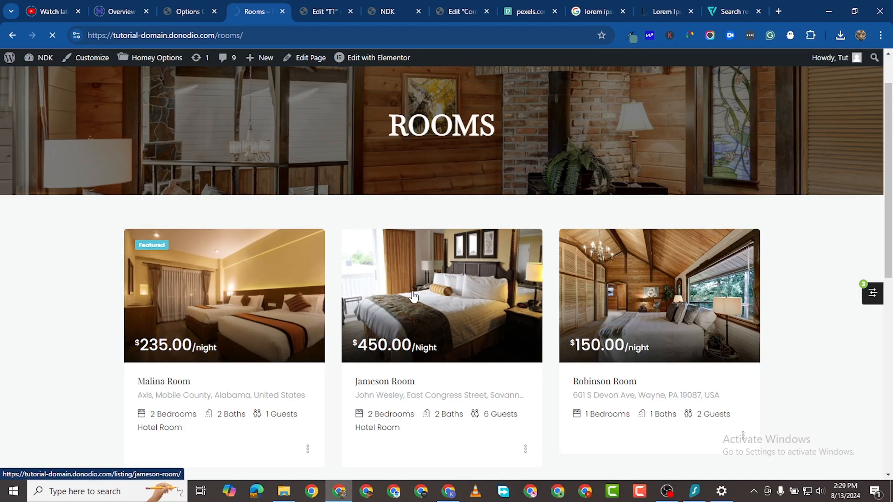
{"action": "scroll", "coordinate": [511, 288], "scroll_direction": "down", "scroll_amount": 4}
{"action": "scroll", "coordinate": [526, 295], "scroll_direction": "down", "scroll_amount": 2}
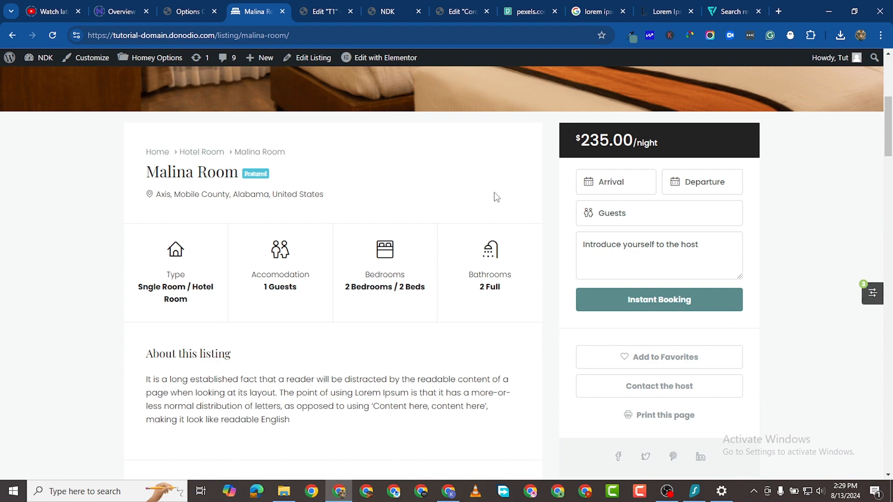
{"action": "scroll", "coordinate": [494, 195], "scroll_direction": "down", "scroll_amount": 10}
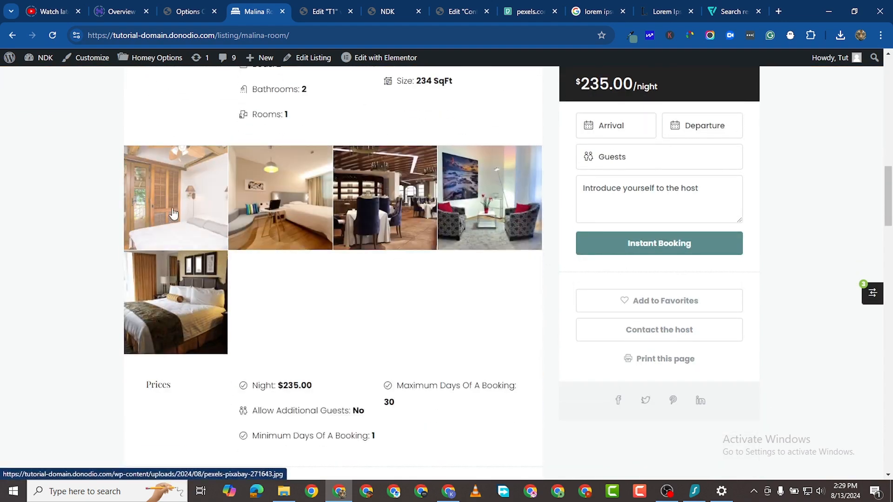
{"action": "scroll", "coordinate": [279, 247], "scroll_direction": "down", "scroll_amount": 10}
{"action": "scroll", "coordinate": [284, 238], "scroll_direction": "down", "scroll_amount": 3}
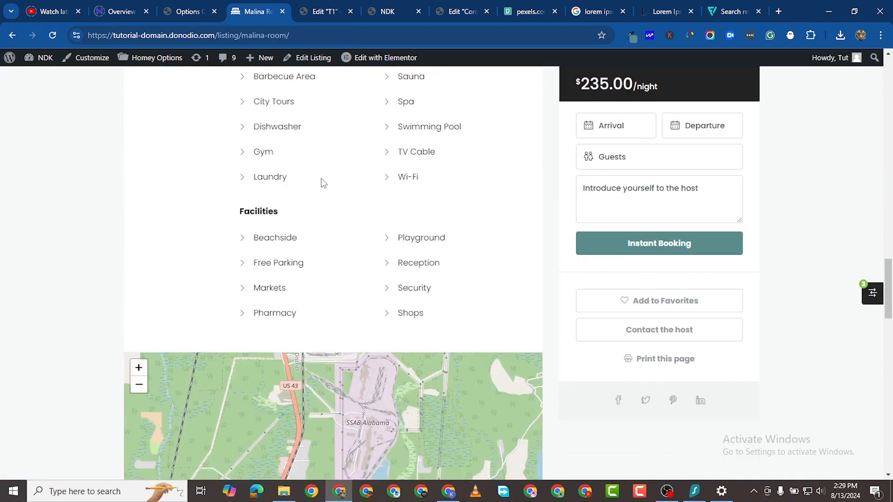
{"action": "scroll", "coordinate": [326, 176], "scroll_direction": "up", "scroll_amount": 3}
{"action": "scroll", "coordinate": [265, 289], "scroll_direction": "down", "scroll_amount": 7}
{"action": "scroll", "coordinate": [274, 277], "scroll_direction": "down", "scroll_amount": 12}
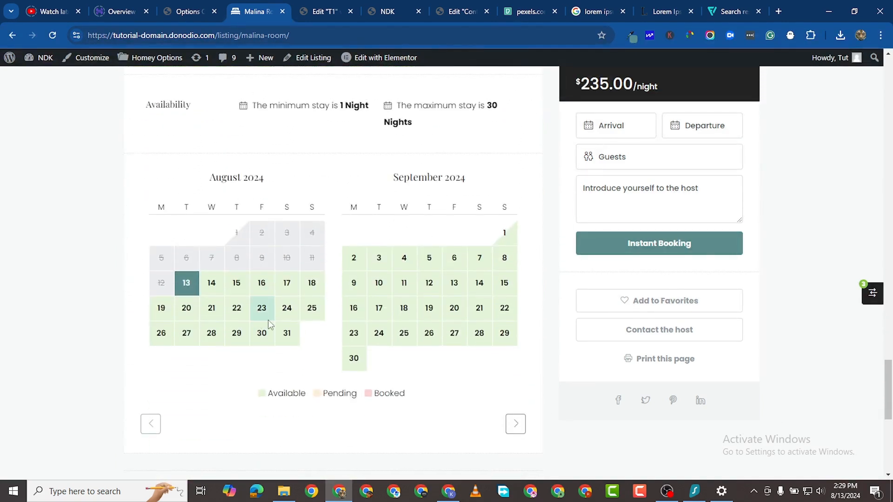
{"action": "scroll", "coordinate": [269, 302], "scroll_direction": "down", "scroll_amount": 2}
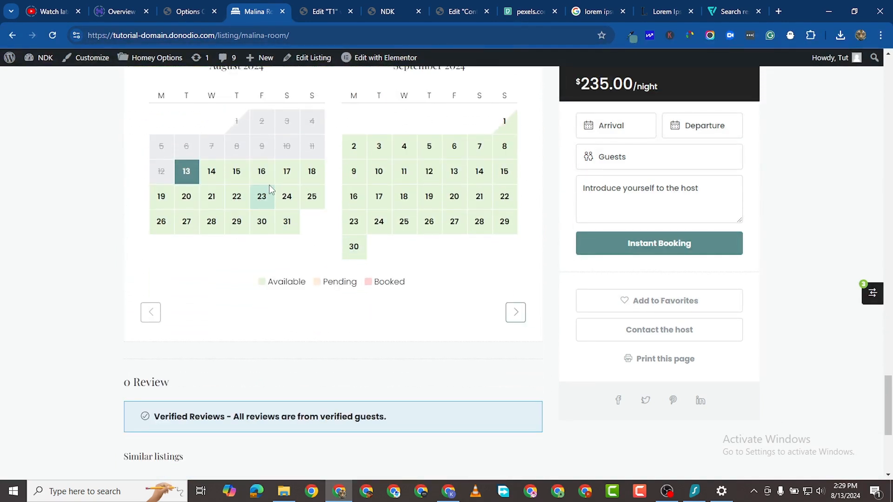
{"action": "scroll", "coordinate": [432, 269], "scroll_direction": "up", "scroll_amount": 5}
{"action": "scroll", "coordinate": [432, 269], "scroll_direction": "up", "scroll_amount": 15}
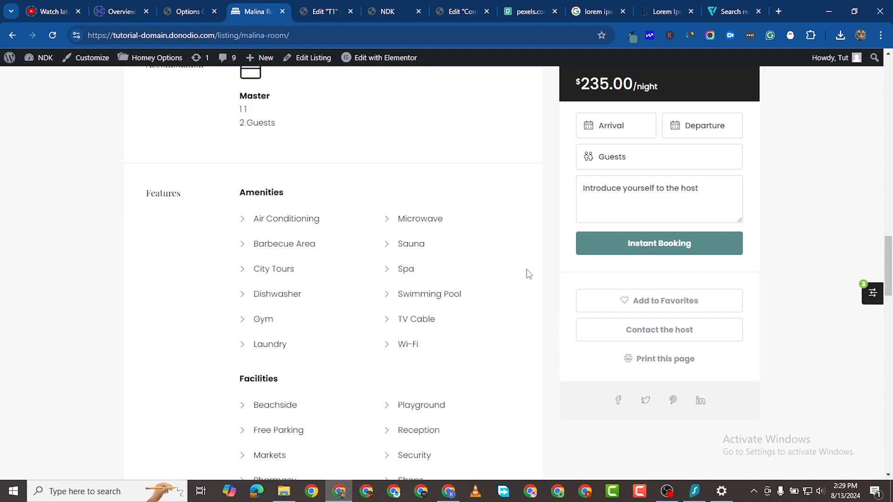
- Fill in the Malina Room booking with arrival 2024-08-15, departure 2024-08-16 and 1 adult guest
{"action": "left_click", "coordinate": [603, 134]}
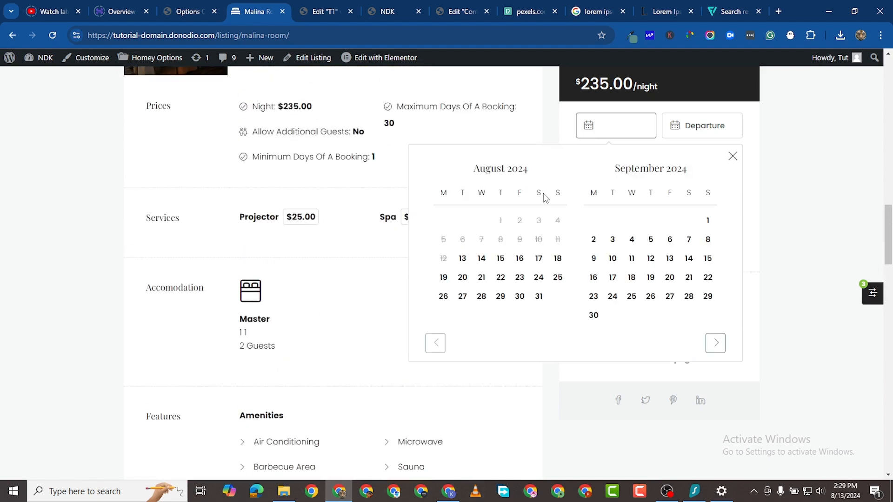
{"action": "left_click", "coordinate": [501, 258]}
{"action": "left_click", "coordinate": [520, 258]}
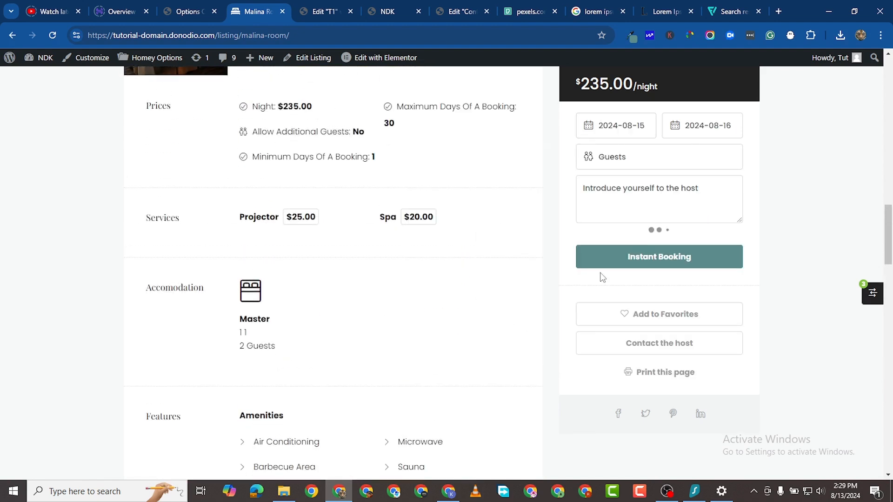
{"action": "left_click", "coordinate": [600, 161]}
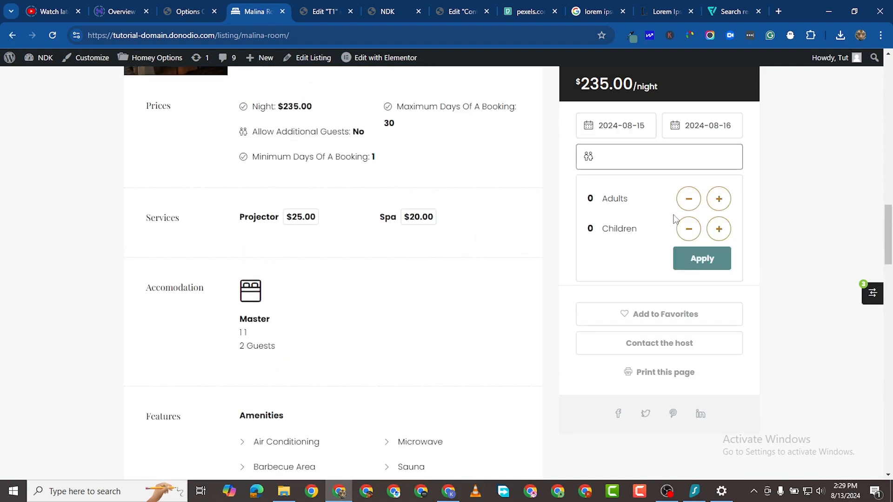
{"action": "left_click", "coordinate": [720, 199]}
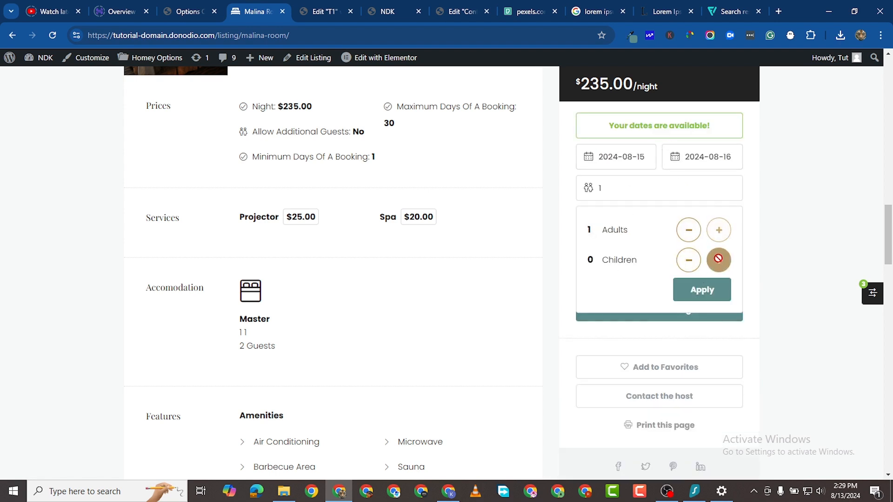
{"action": "left_click", "coordinate": [697, 289]}
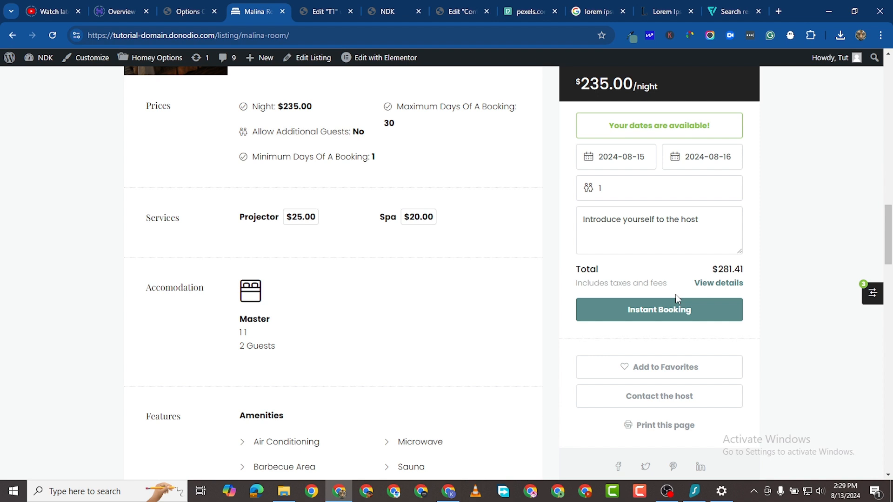
- Expand the booking's cost details and examine the nightly rate, subtotal, taxes and payment due
{"action": "left_click", "coordinate": [724, 282]}
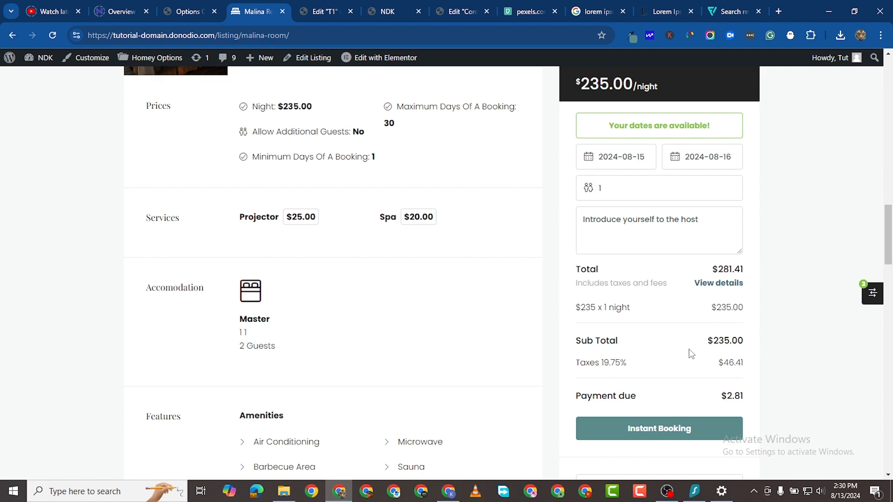
{"action": "scroll", "coordinate": [665, 347], "scroll_direction": "down", "scroll_amount": 3}
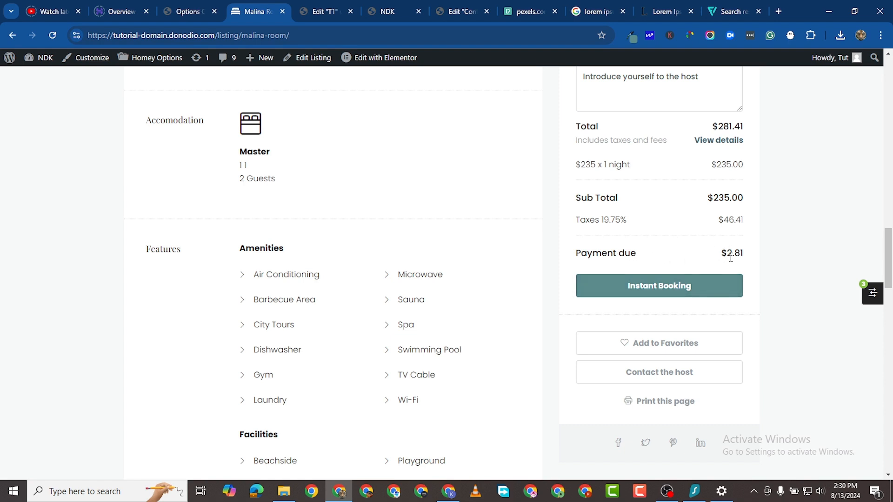
{"action": "scroll", "coordinate": [713, 254], "scroll_direction": "up", "scroll_amount": 1}
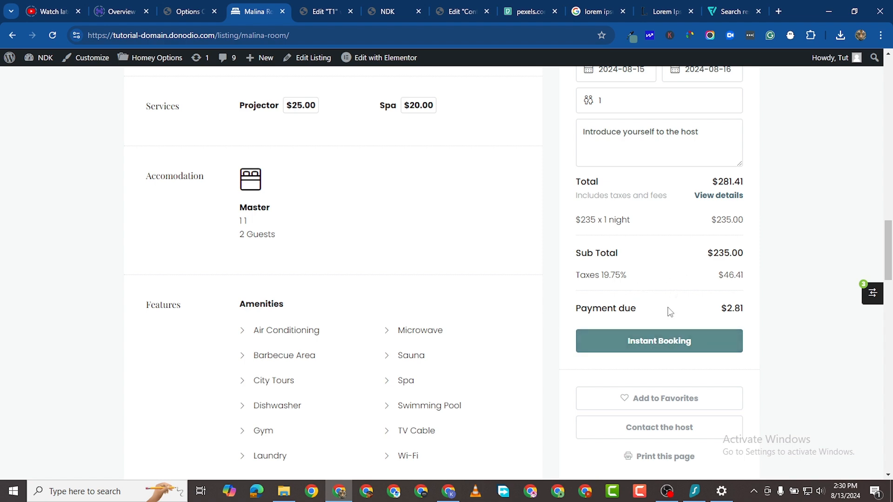
- Return to the Rooms page from the Malina Room listing and view the room cards again
{"action": "scroll", "coordinate": [670, 312], "scroll_direction": "up", "scroll_amount": 10}
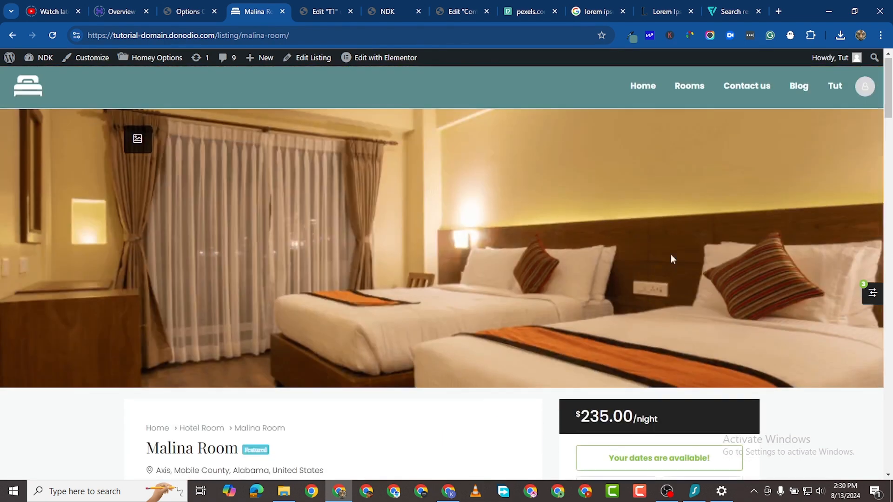
{"action": "left_click", "coordinate": [683, 90]}
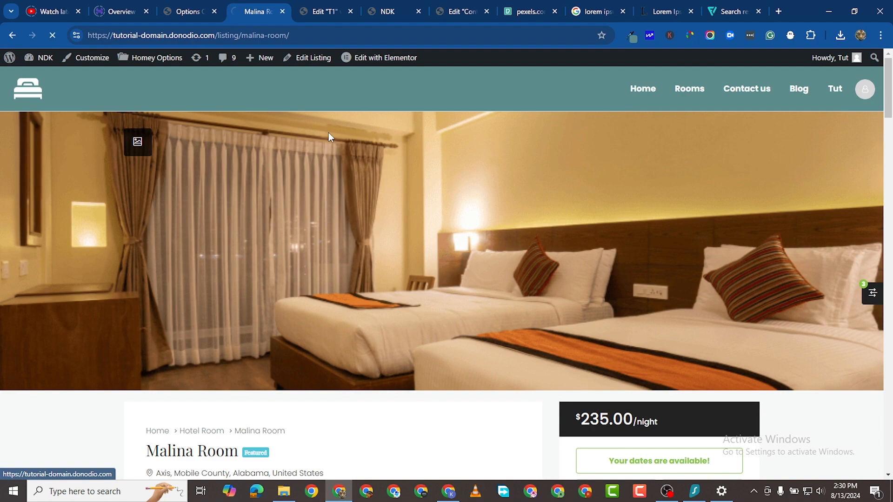
{"action": "scroll", "coordinate": [425, 325], "scroll_direction": "down", "scroll_amount": 5}
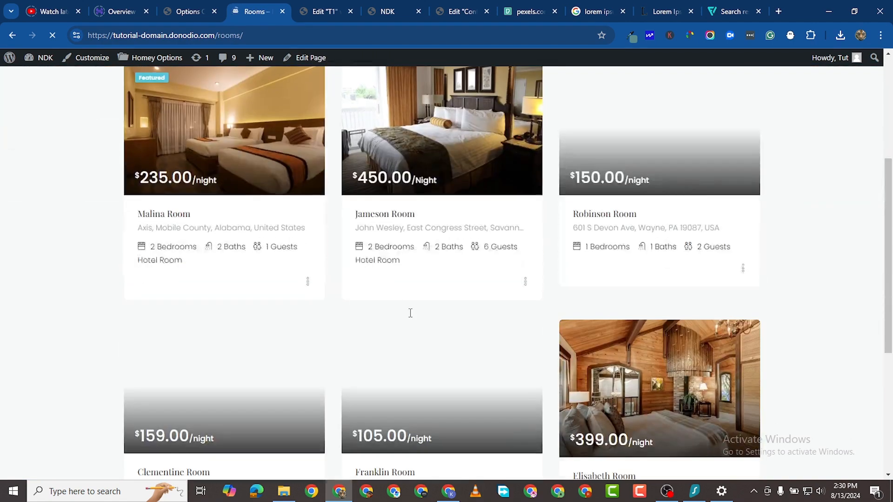
- Open the Malina Room listing from the Rooms page and bring its booking form into view
{"action": "scroll", "coordinate": [430, 317], "scroll_direction": "up", "scroll_amount": 3}
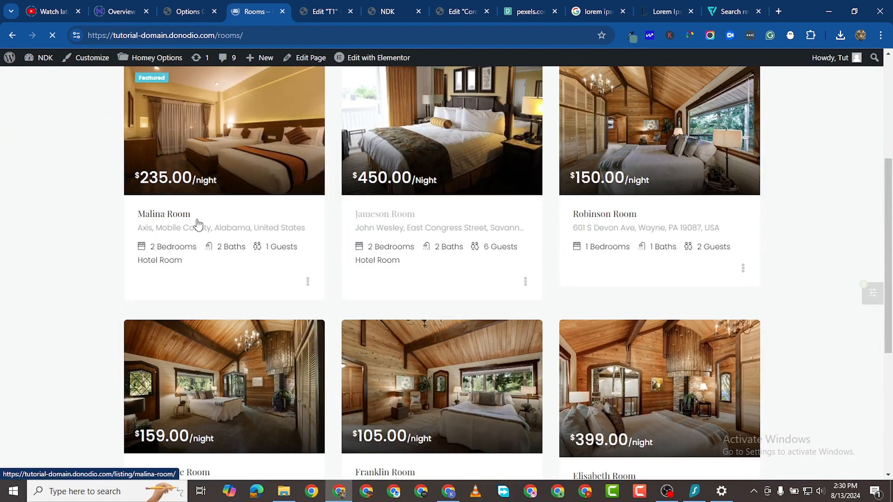
{"action": "left_click", "coordinate": [168, 215]}
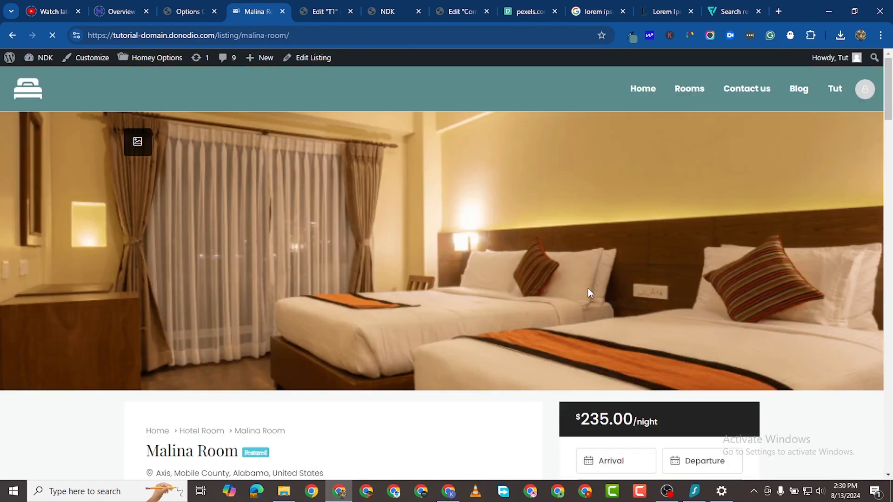
{"action": "scroll", "coordinate": [591, 297], "scroll_direction": "down", "scroll_amount": 4}
{"action": "scroll", "coordinate": [646, 310], "scroll_direction": "down", "scroll_amount": 1}
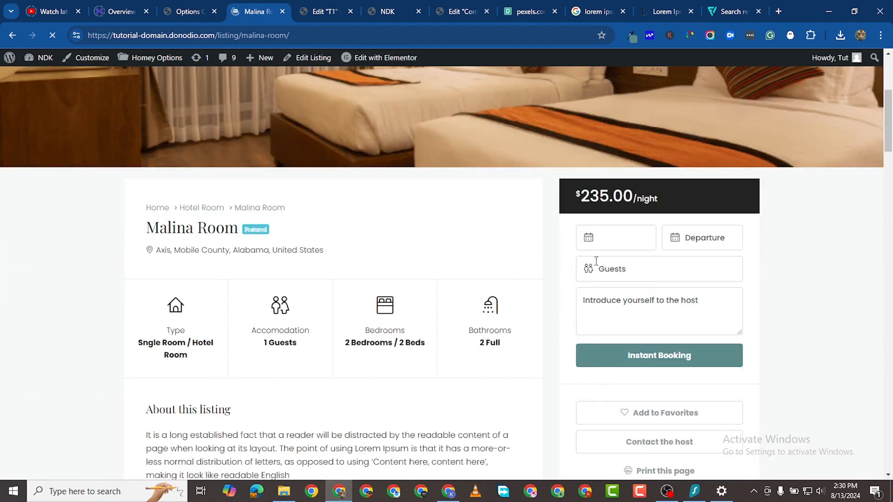
- Fill in the Malina Room booking with arrival 2024-08-13, departure 2024-08-15 and 1 adult guest
{"action": "left_click", "coordinate": [612, 239]}
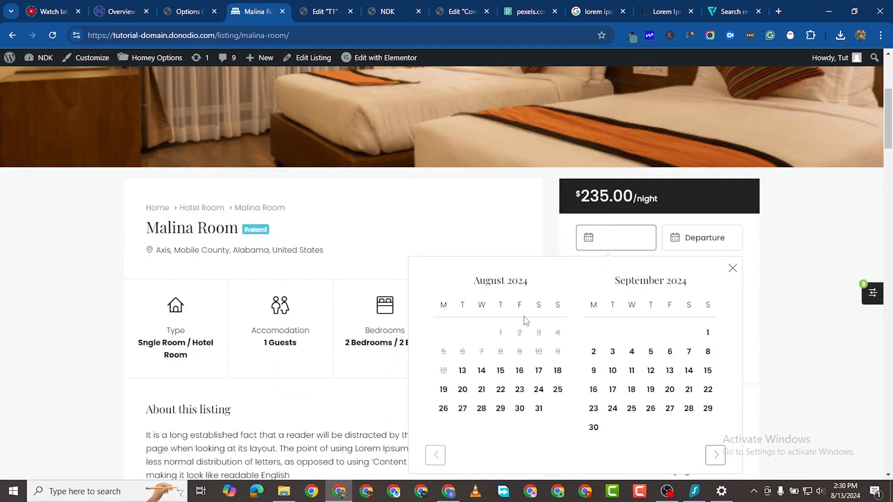
{"action": "left_click", "coordinate": [462, 371]}
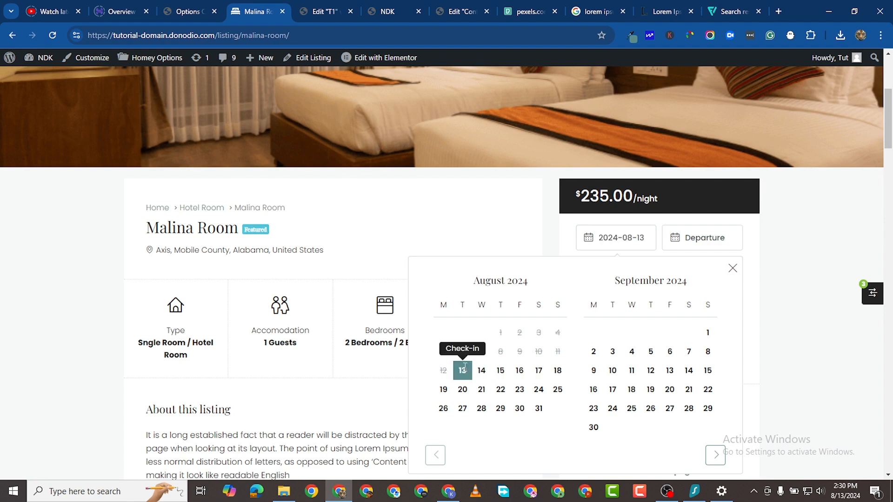
{"action": "left_click", "coordinate": [499, 371]}
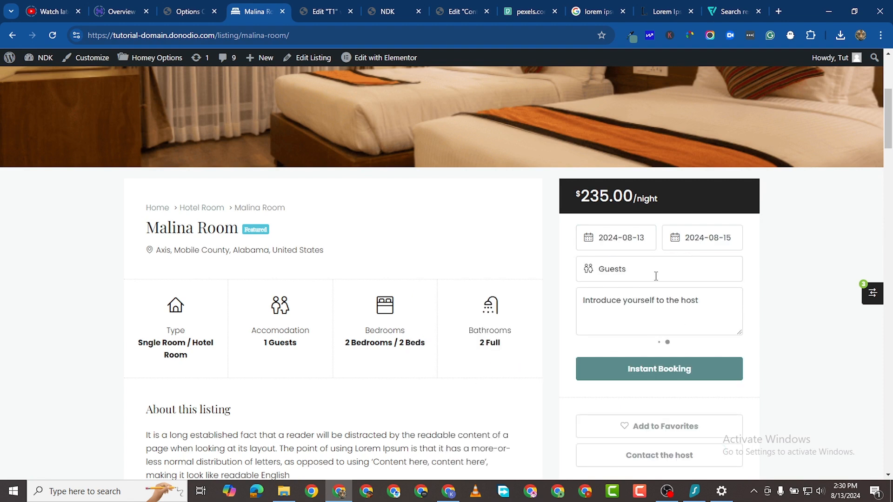
{"action": "left_click", "coordinate": [635, 273]}
{"action": "left_click", "coordinate": [716, 315]}
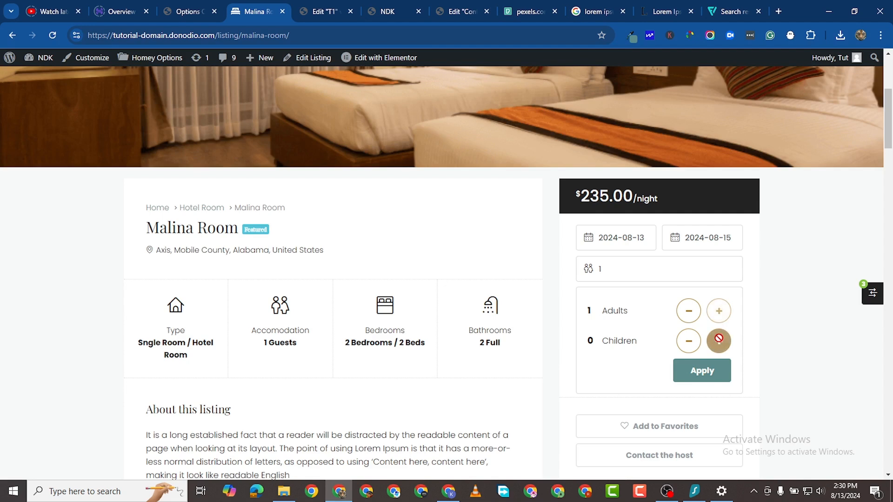
{"action": "left_click", "coordinate": [700, 371]}
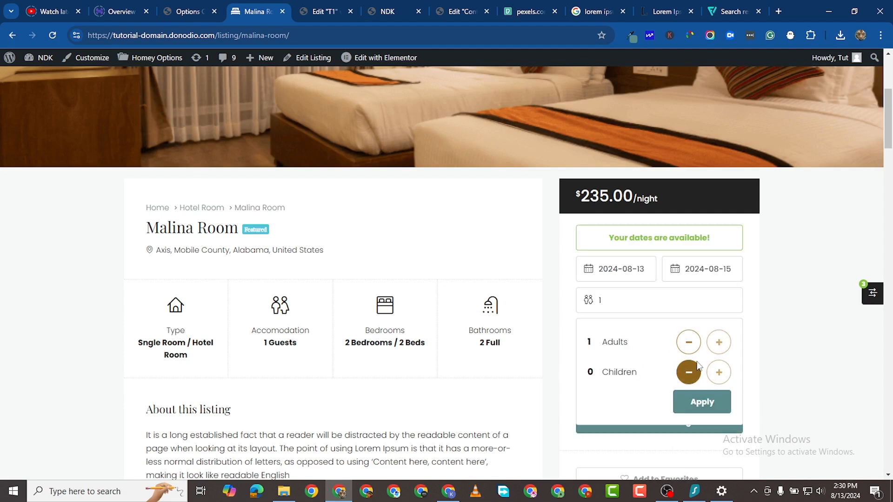
{"action": "left_click", "coordinate": [695, 400]}
- Expand the cost details of the two-night stay and examine the nightly charge, subtotal, taxes and payment due
{"action": "scroll", "coordinate": [694, 400], "scroll_direction": "down", "scroll_amount": 5}
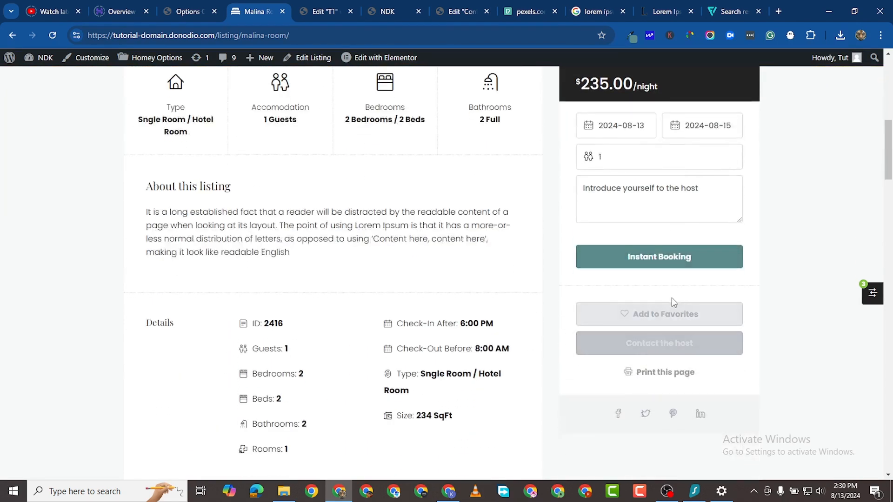
{"action": "left_click", "coordinate": [711, 287]}
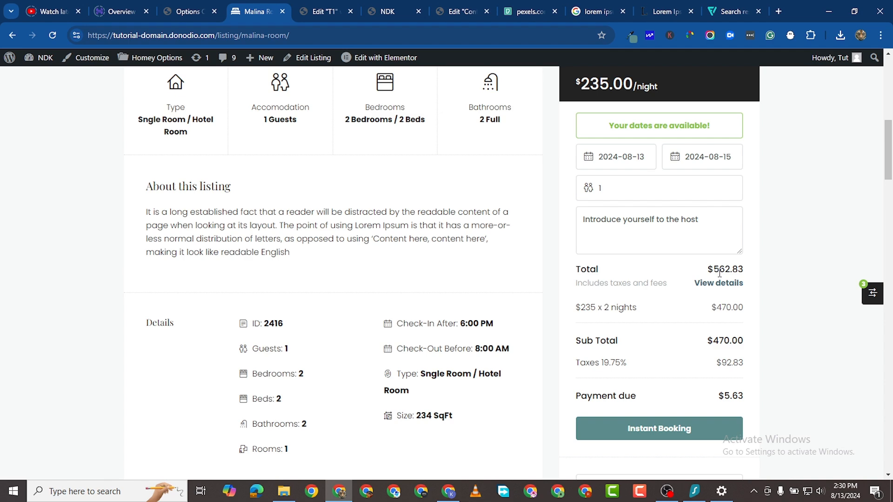
{"action": "scroll", "coordinate": [751, 322], "scroll_direction": "down", "scroll_amount": 1}
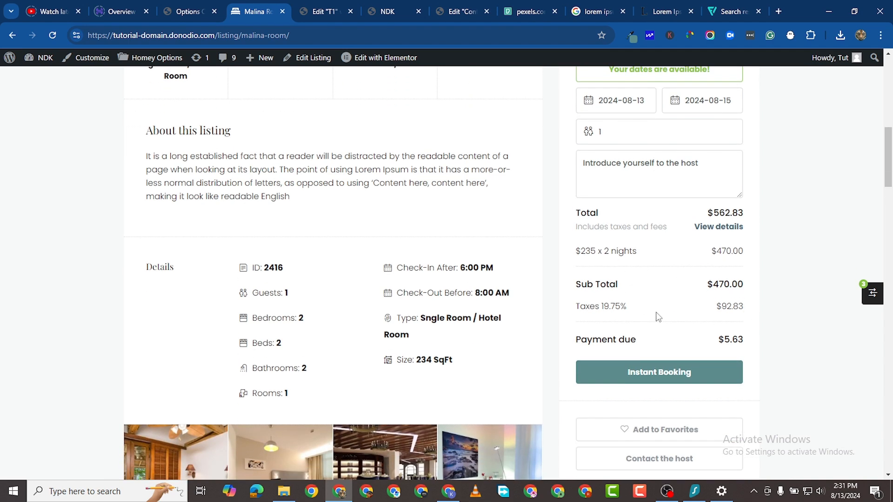
- Try to submit the Malina Room stay as an instant booking
{"action": "scroll", "coordinate": [692, 305], "scroll_direction": "down", "scroll_amount": 14}
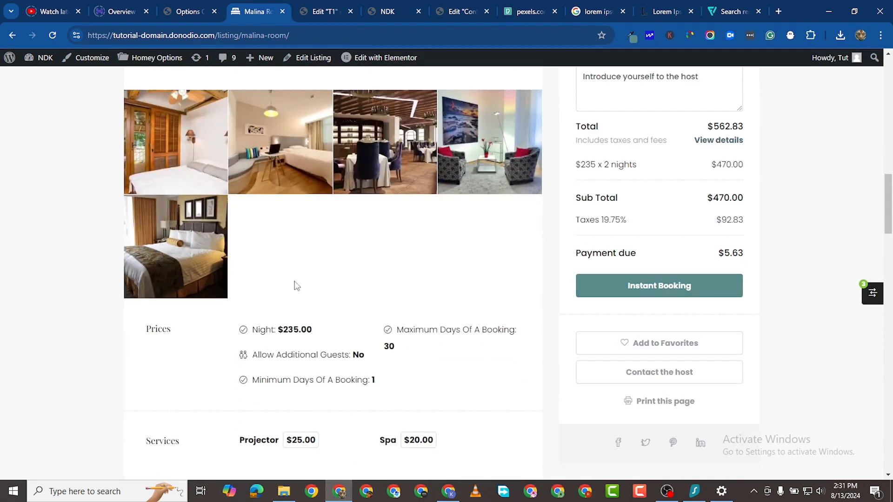
{"action": "scroll", "coordinate": [356, 312], "scroll_direction": "down", "scroll_amount": 5}
{"action": "left_click", "coordinate": [604, 290]}
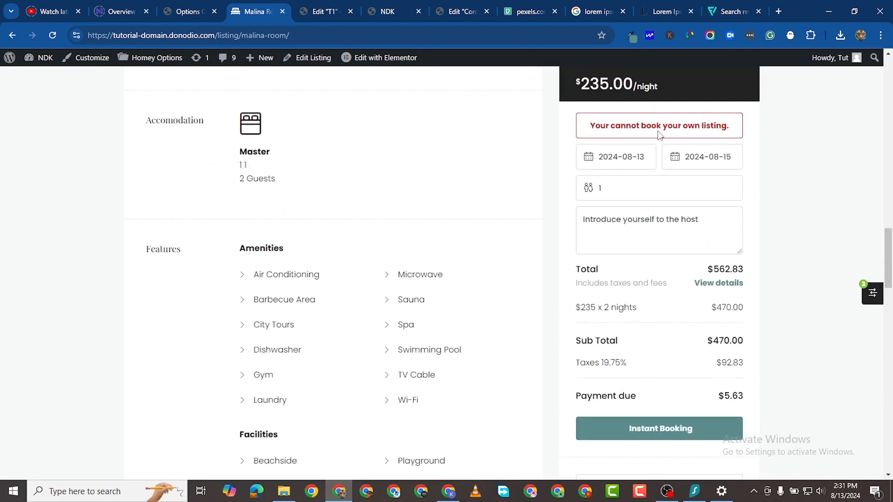
{"action": "scroll", "coordinate": [835, 129], "scroll_direction": "up", "scroll_amount": 3}
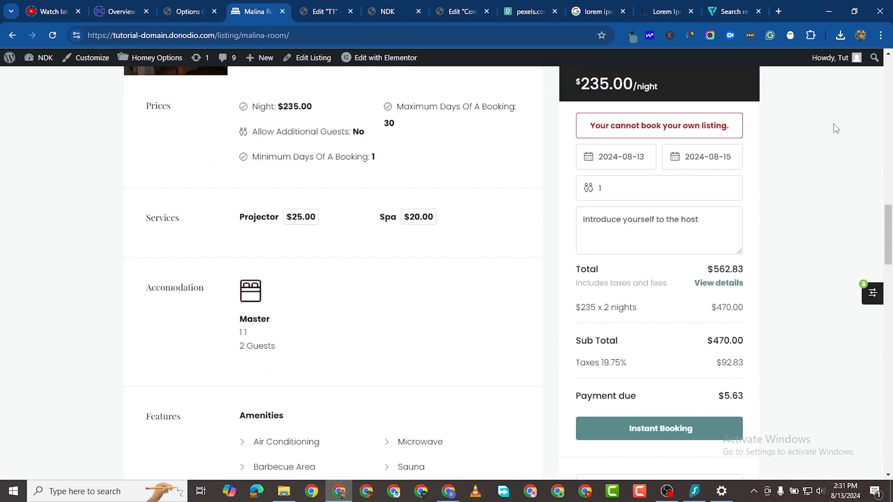
{"action": "scroll", "coordinate": [677, 223], "scroll_direction": "down", "scroll_amount": 3}
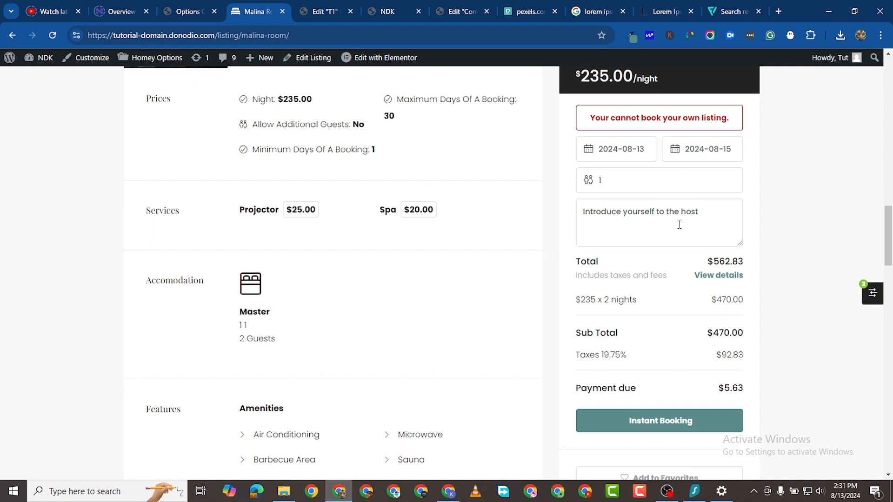
- Go back to the start of the Malina Room listing and view the account menu's entries in the site header
{"action": "scroll", "coordinate": [693, 304], "scroll_direction": "up", "scroll_amount": 15}
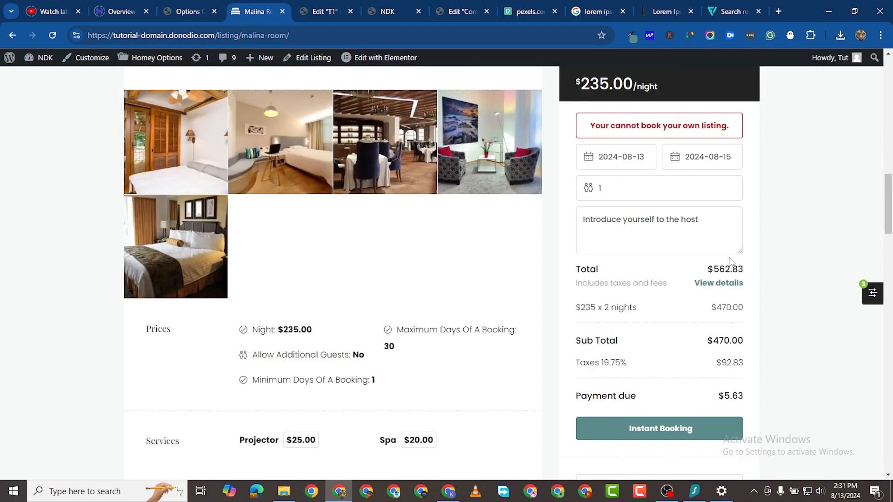
{"action": "scroll", "coordinate": [642, 242], "scroll_direction": "down", "scroll_amount": 3}
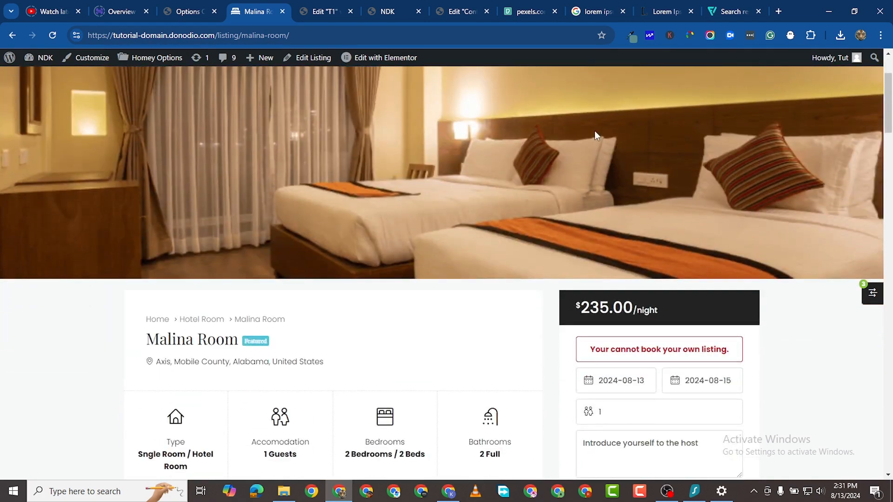
{"action": "scroll", "coordinate": [446, 117], "scroll_direction": "up", "scroll_amount": 3}
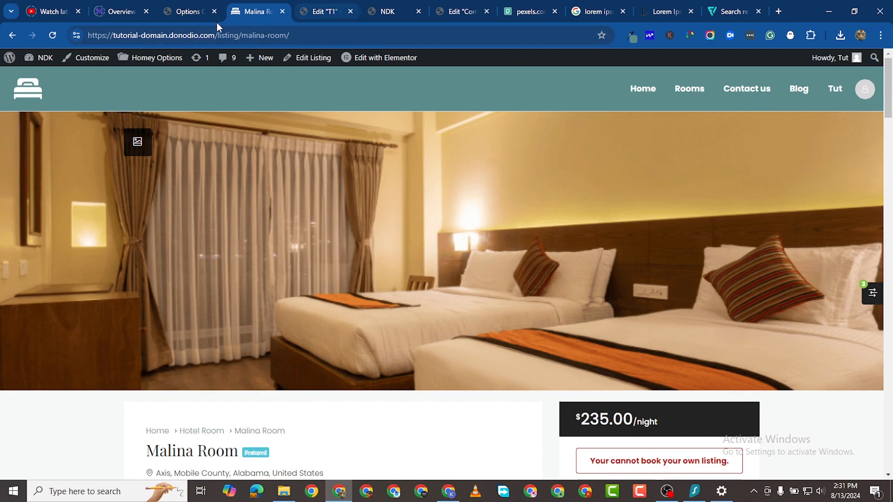
{"action": "left_click", "coordinate": [193, 16]}
{"action": "left_click", "coordinate": [260, 18]}
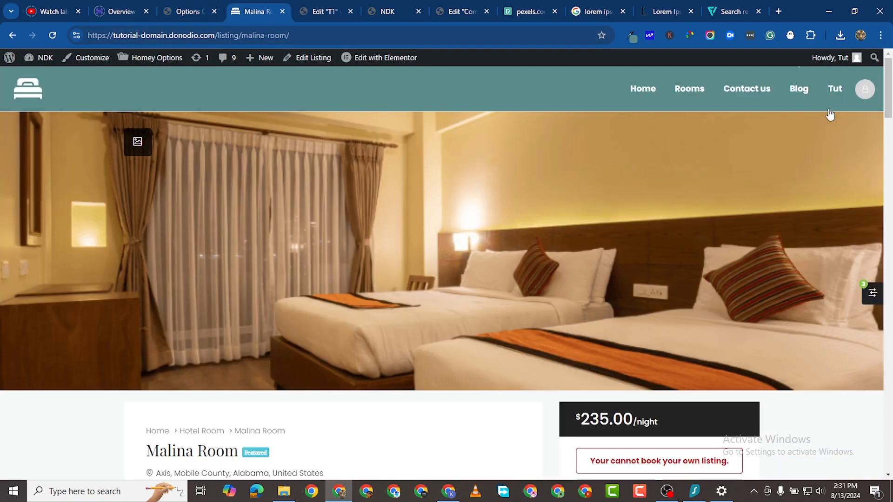
{"action": "mouse_move", "coordinate": [863, 89]}
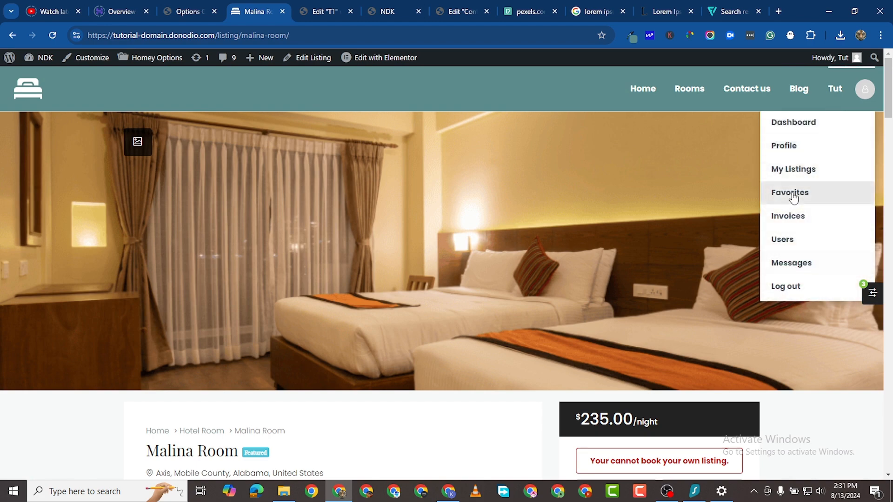
- Review the Malina Room listing again, covering its prices, services, map, terms and rules, and availability calendar
{"action": "scroll", "coordinate": [621, 385], "scroll_direction": "down", "scroll_amount": 3}
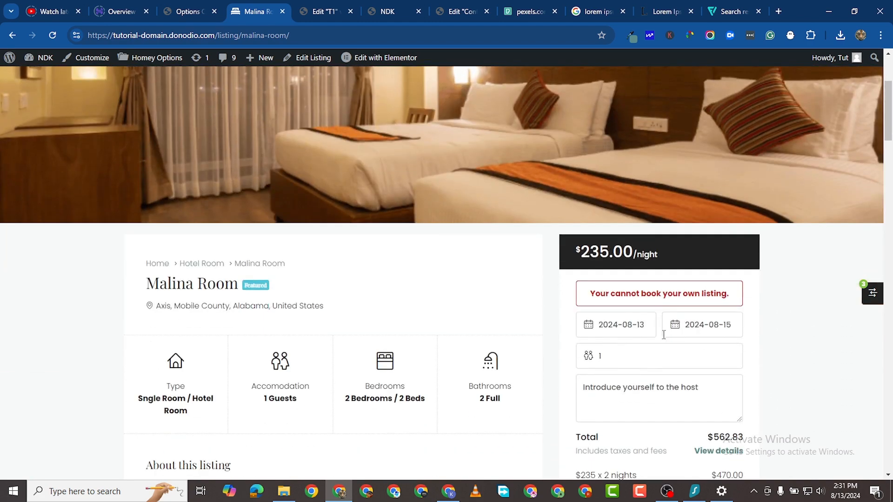
{"action": "scroll", "coordinate": [635, 340], "scroll_direction": "down", "scroll_amount": 5}
{"action": "scroll", "coordinate": [655, 251], "scroll_direction": "up", "scroll_amount": 5}
{"action": "scroll", "coordinate": [639, 291], "scroll_direction": "down", "scroll_amount": 1}
{"action": "scroll", "coordinate": [640, 291], "scroll_direction": "down", "scroll_amount": 19}
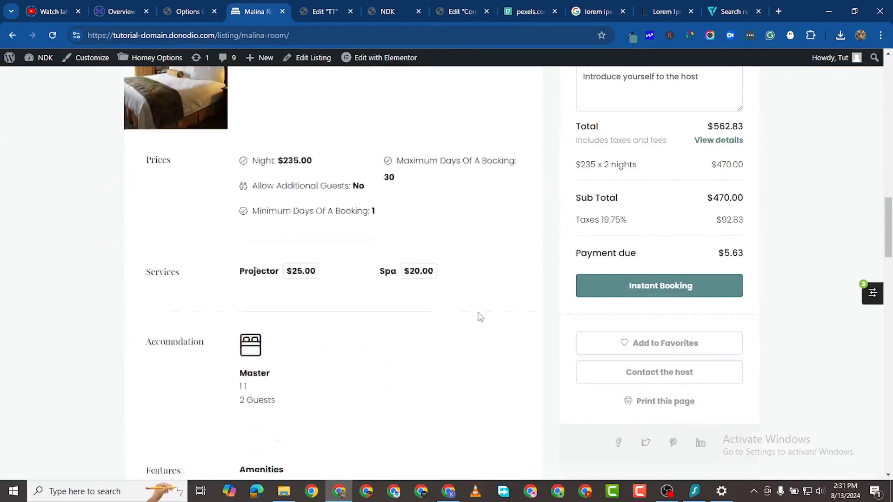
{"action": "scroll", "coordinate": [473, 322], "scroll_direction": "down", "scroll_amount": 14}
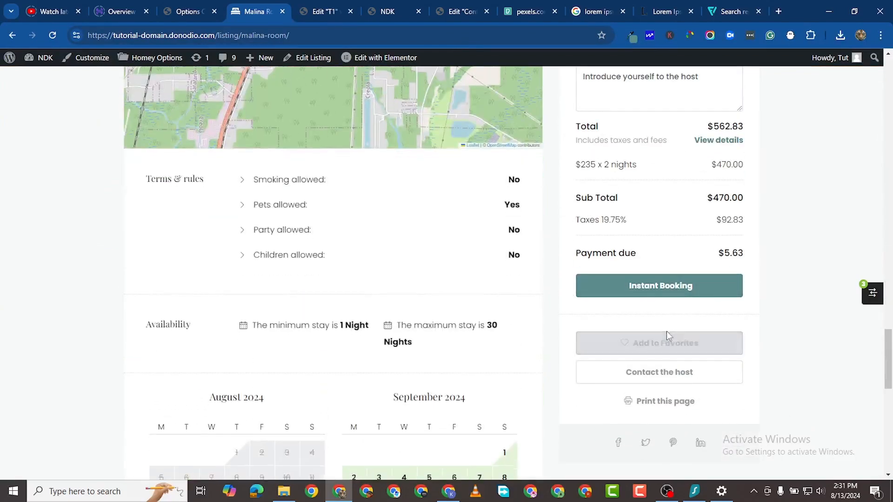
{"action": "scroll", "coordinate": [548, 353], "scroll_direction": "down", "scroll_amount": 4}
{"action": "scroll", "coordinate": [459, 360], "scroll_direction": "up", "scroll_amount": 7}
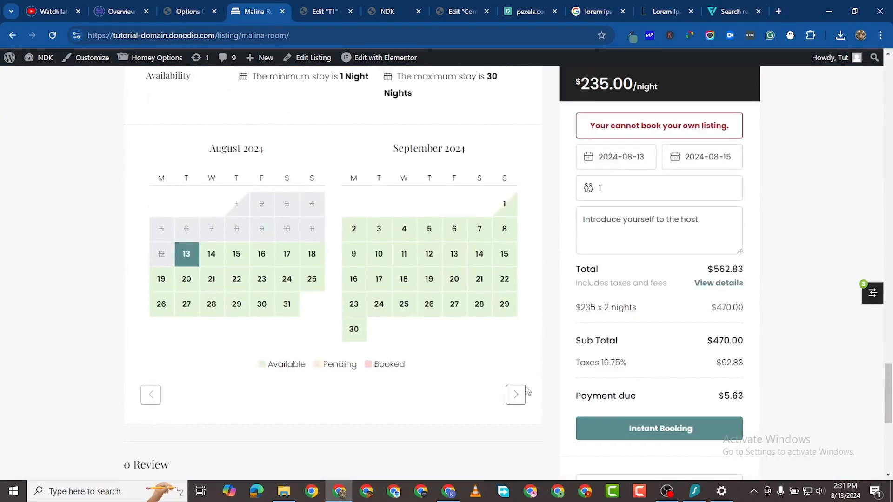
{"action": "scroll", "coordinate": [560, 378], "scroll_direction": "up", "scroll_amount": 20}
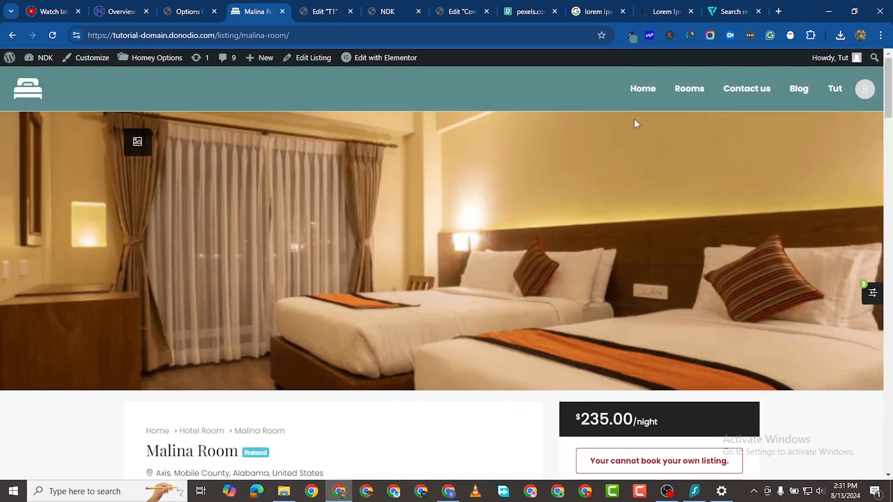
- Open the site's Contact us page and review its map, contact details and message form
{"action": "left_click", "coordinate": [746, 91]}
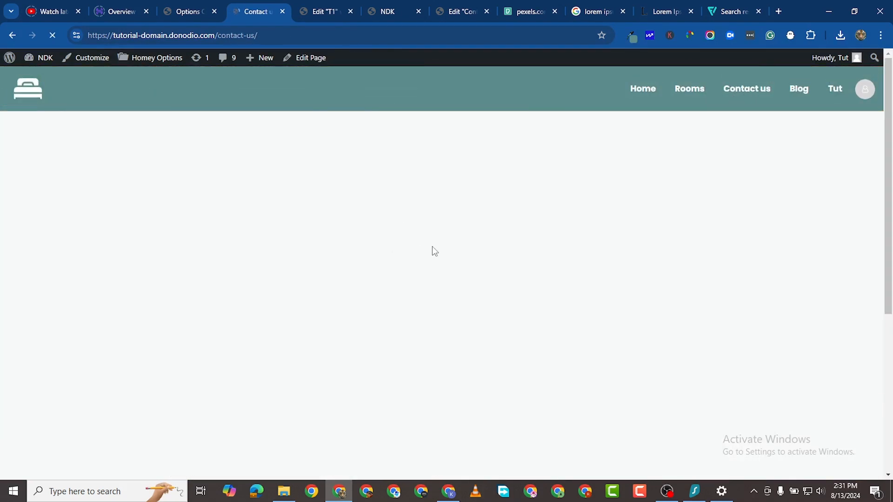
{"action": "scroll", "coordinate": [437, 253], "scroll_direction": "down", "scroll_amount": 5}
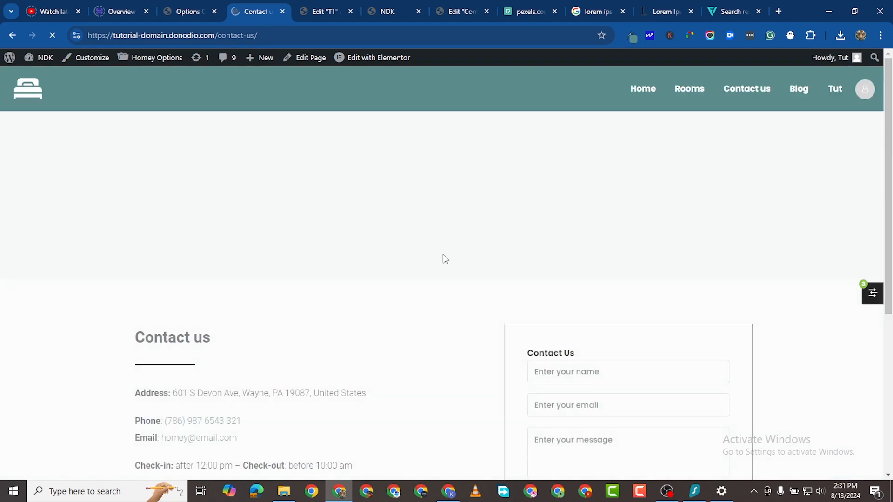
{"action": "scroll", "coordinate": [449, 265], "scroll_direction": "down", "scroll_amount": 3}
{"action": "scroll", "coordinate": [614, 227], "scroll_direction": "up", "scroll_amount": 3}
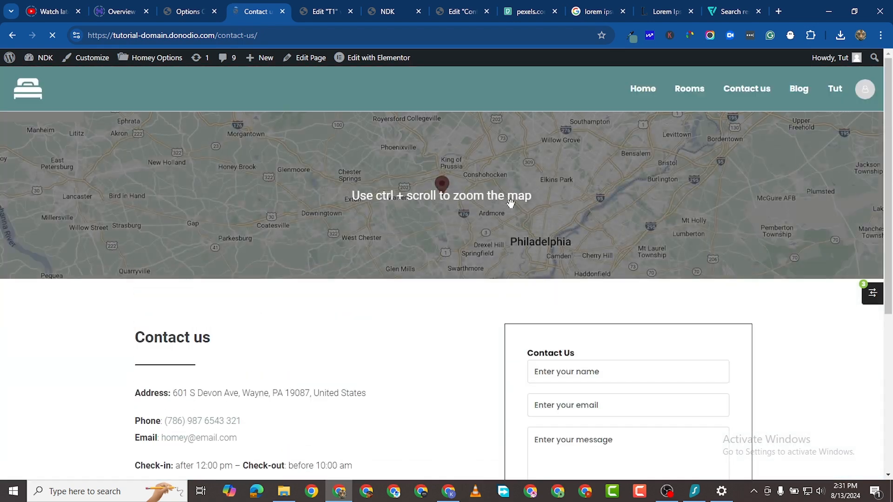
{"action": "scroll", "coordinate": [523, 221], "scroll_direction": "down", "scroll_amount": 5}
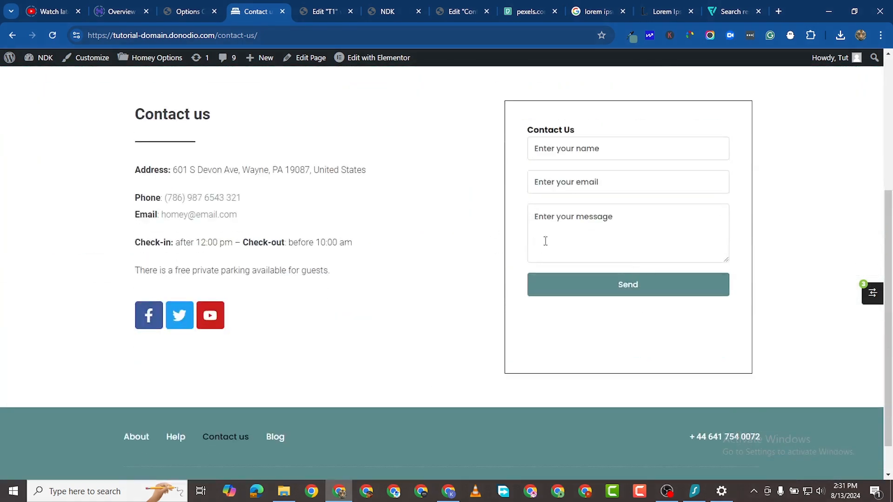
{"action": "scroll", "coordinate": [493, 306], "scroll_direction": "up", "scroll_amount": 5}
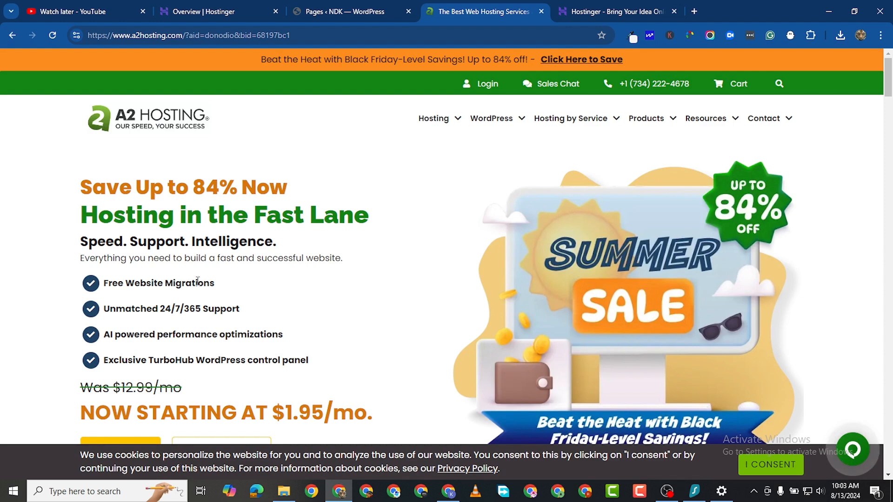
- Compare the hosting types on the A2 Hosting home page and open the Shared Hosting plans
{"action": "scroll", "coordinate": [298, 254], "scroll_direction": "down", "scroll_amount": 5}
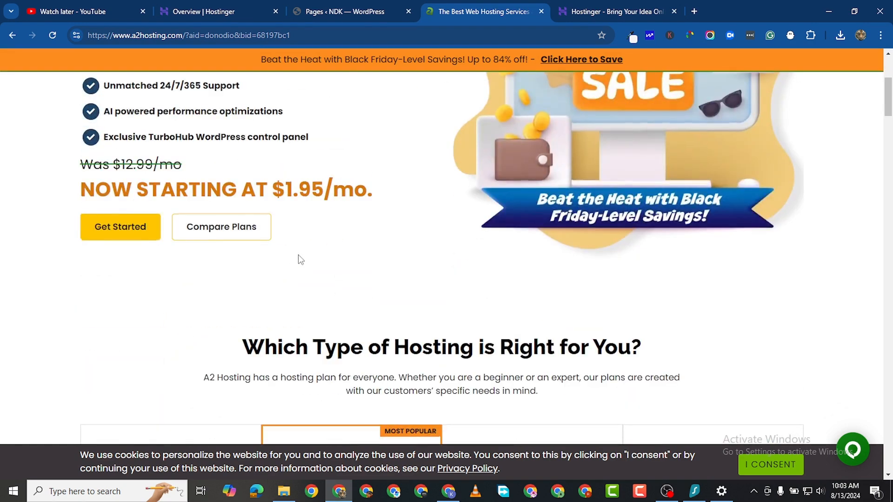
{"action": "scroll", "coordinate": [297, 255], "scroll_direction": "down", "scroll_amount": 10}
{"action": "scroll", "coordinate": [300, 251], "scroll_direction": "up", "scroll_amount": 15}
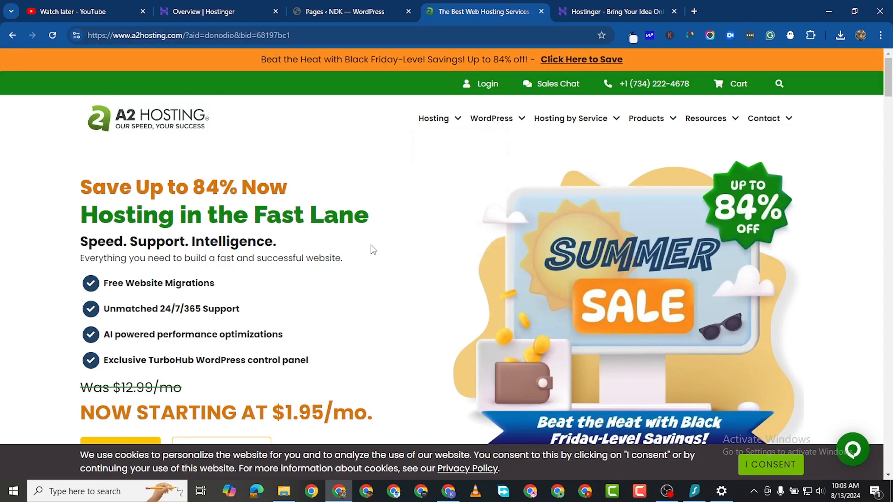
{"action": "scroll", "coordinate": [356, 269], "scroll_direction": "down", "scroll_amount": 6}
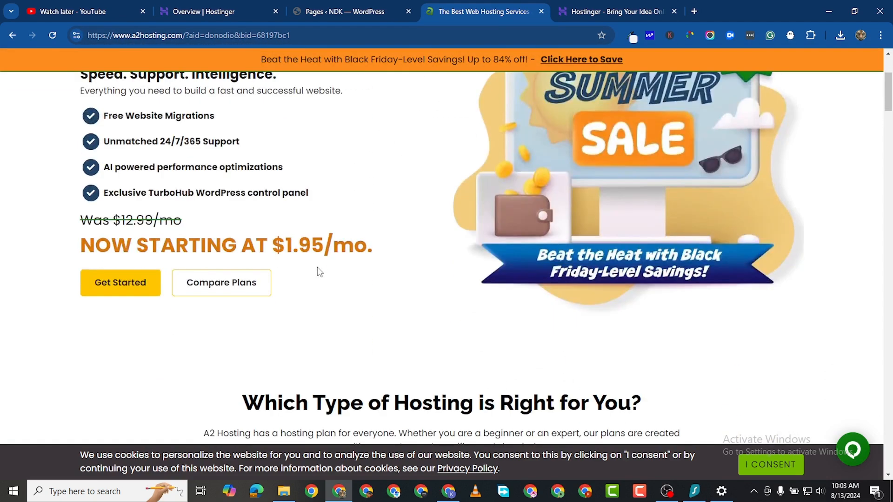
{"action": "scroll", "coordinate": [324, 275], "scroll_direction": "down", "scroll_amount": 6}
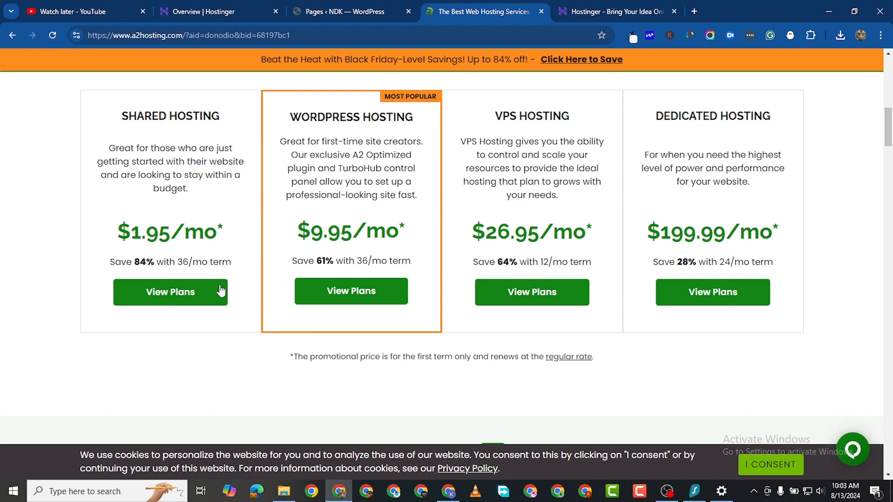
{"action": "left_click", "coordinate": [174, 289]}
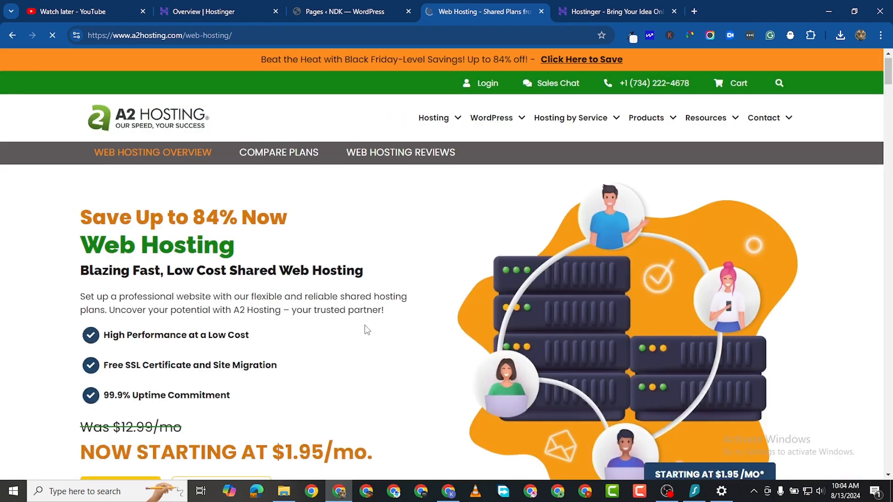
- Compare the Startup, Drive, Turbo Boost and Turbo Max shared hosting plans and their features
{"action": "scroll", "coordinate": [367, 328], "scroll_direction": "down", "scroll_amount": 6}
{"action": "scroll", "coordinate": [370, 332], "scroll_direction": "down", "scroll_amount": 5}
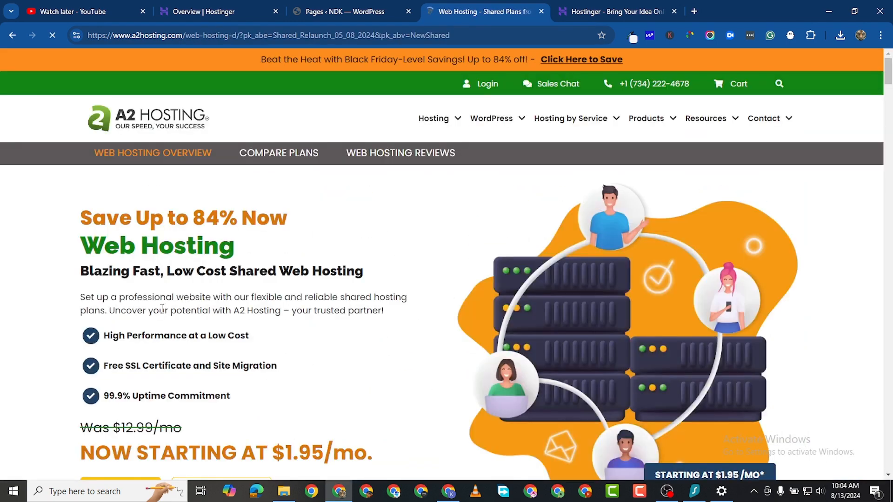
{"action": "scroll", "coordinate": [218, 256], "scroll_direction": "down", "scroll_amount": 10}
{"action": "scroll", "coordinate": [179, 316], "scroll_direction": "down", "scroll_amount": 3}
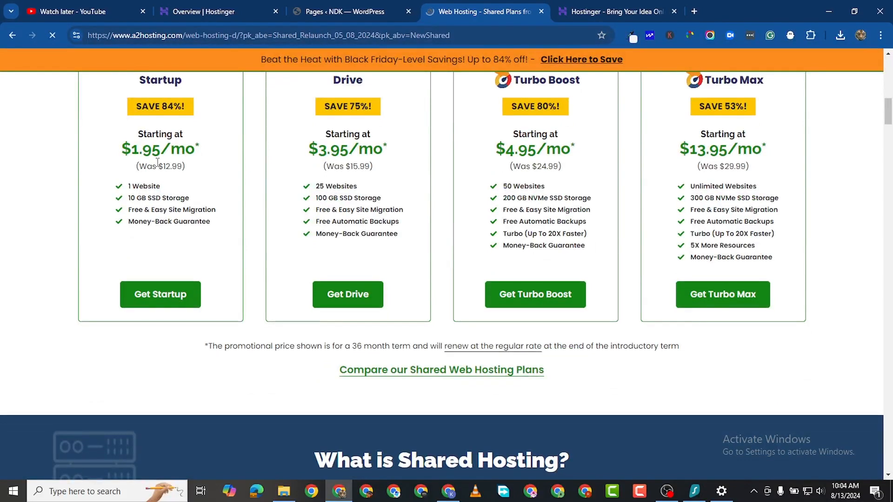
{"action": "scroll", "coordinate": [159, 164], "scroll_direction": "up", "scroll_amount": 1}
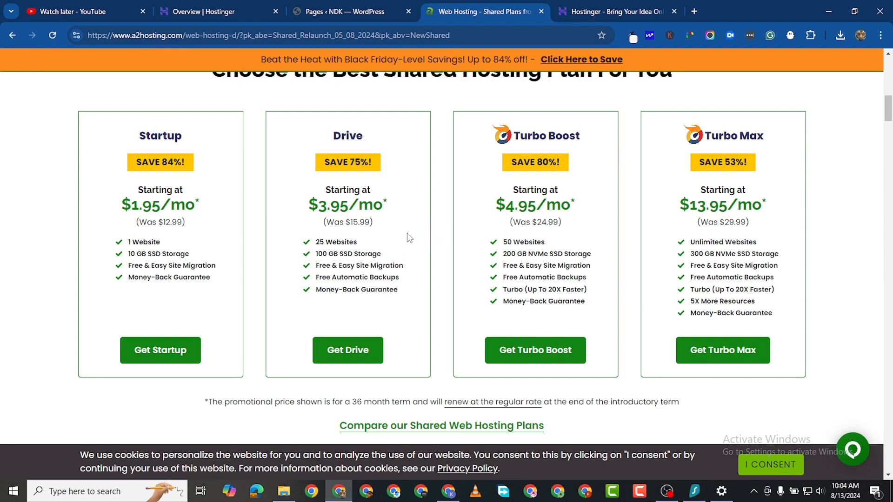
- Switch to the Hostinger home page, dismiss its AI assistant and compare the Premium, Business and Cloud Startup plans
{"action": "left_click", "coordinate": [584, 12]}
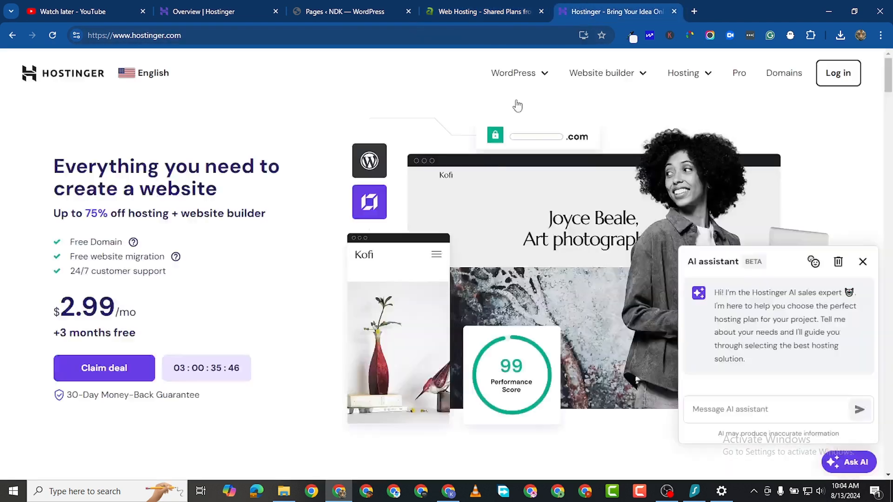
{"action": "scroll", "coordinate": [649, 183], "scroll_direction": "down", "scroll_amount": 5}
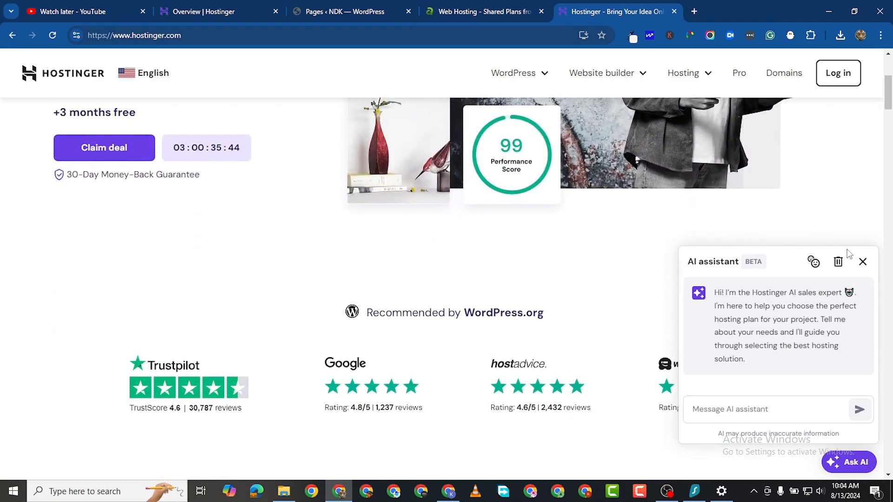
{"action": "left_click", "coordinate": [862, 262]}
{"action": "scroll", "coordinate": [418, 279], "scroll_direction": "down", "scroll_amount": 5}
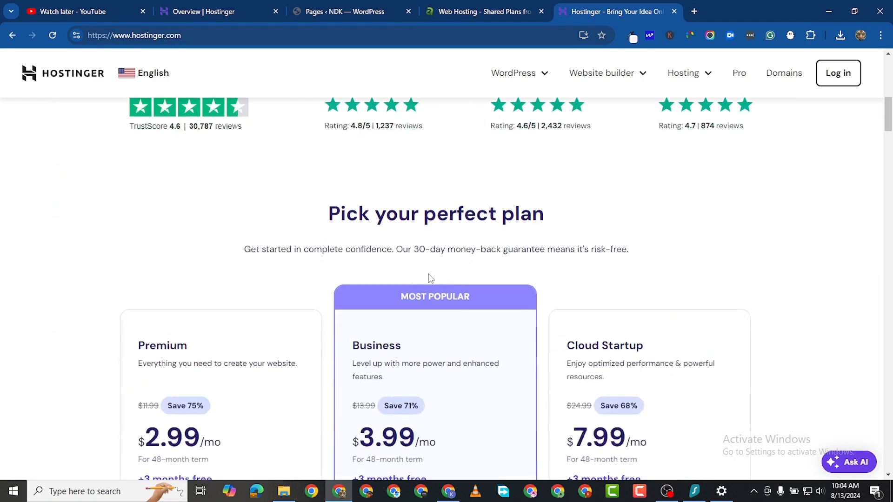
{"action": "scroll", "coordinate": [267, 292], "scroll_direction": "up", "scroll_amount": 2}
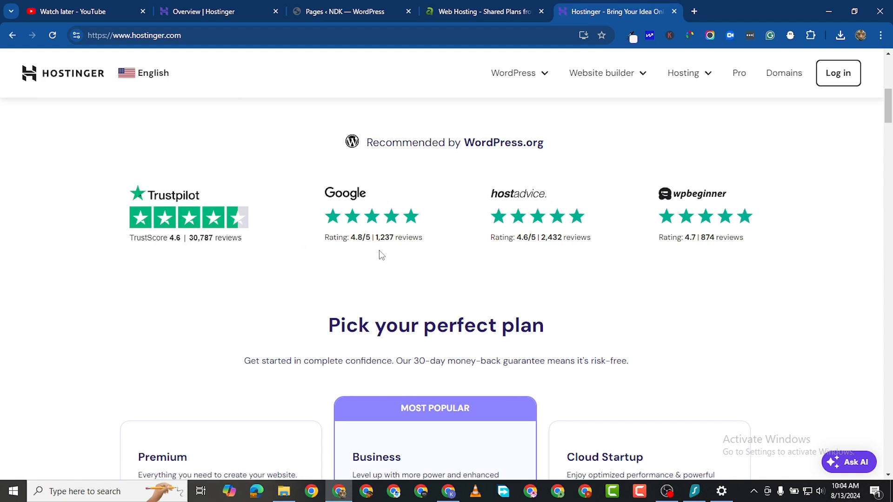
{"action": "scroll", "coordinate": [322, 293], "scroll_direction": "down", "scroll_amount": 5}
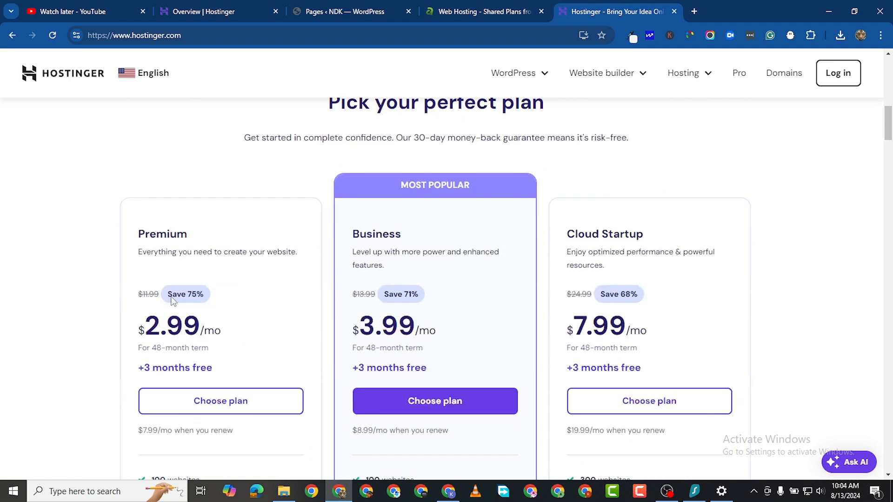
{"action": "scroll", "coordinate": [367, 264], "scroll_direction": "down", "scroll_amount": 4}
{"action": "scroll", "coordinate": [409, 258], "scroll_direction": "up", "scroll_amount": 2}
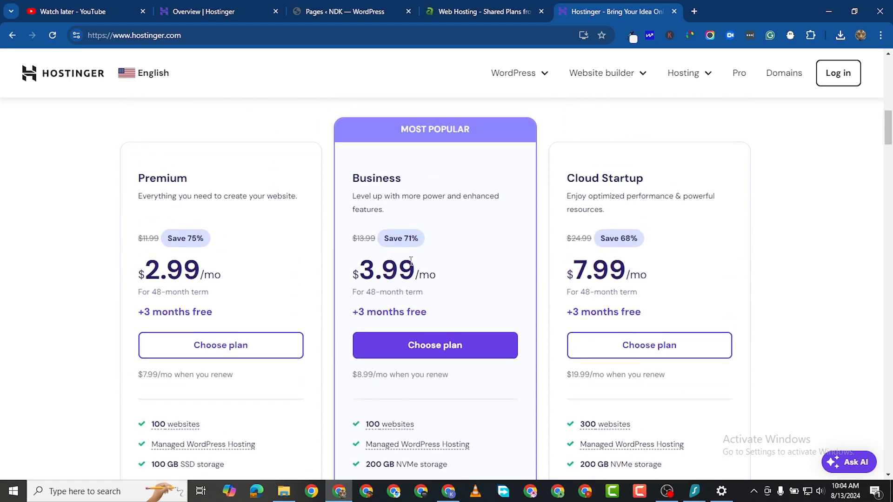
{"action": "scroll", "coordinate": [413, 265], "scroll_direction": "down", "scroll_amount": 3}
{"action": "scroll", "coordinate": [427, 233], "scroll_direction": "up", "scroll_amount": 1}
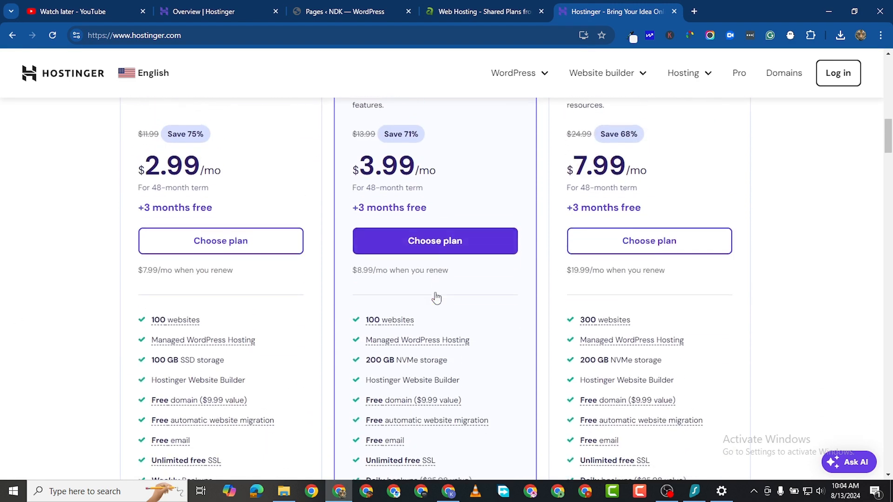
{"action": "scroll", "coordinate": [436, 298], "scroll_direction": "down", "scroll_amount": 1}
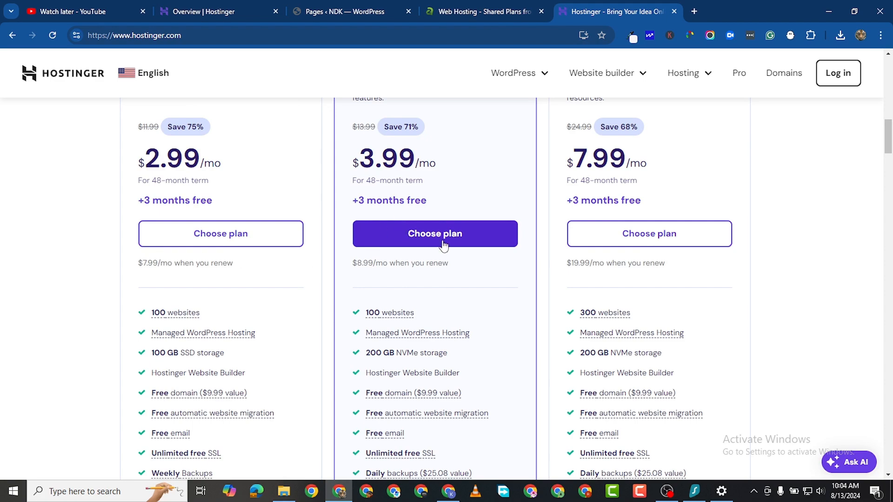
- Choose Hostinger's Business plan and review the cart's period, price and discount
{"action": "left_click", "coordinate": [396, 239]}
{"action": "scroll", "coordinate": [409, 271], "scroll_direction": "down", "scroll_amount": 1}
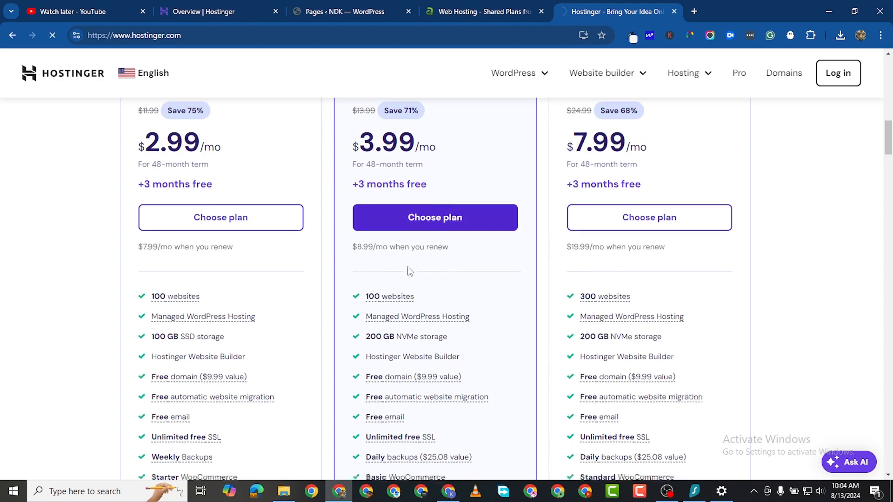
{"action": "scroll", "coordinate": [409, 271], "scroll_direction": "down", "scroll_amount": 11}
{"action": "scroll", "coordinate": [415, 282], "scroll_direction": "up", "scroll_amount": 20}
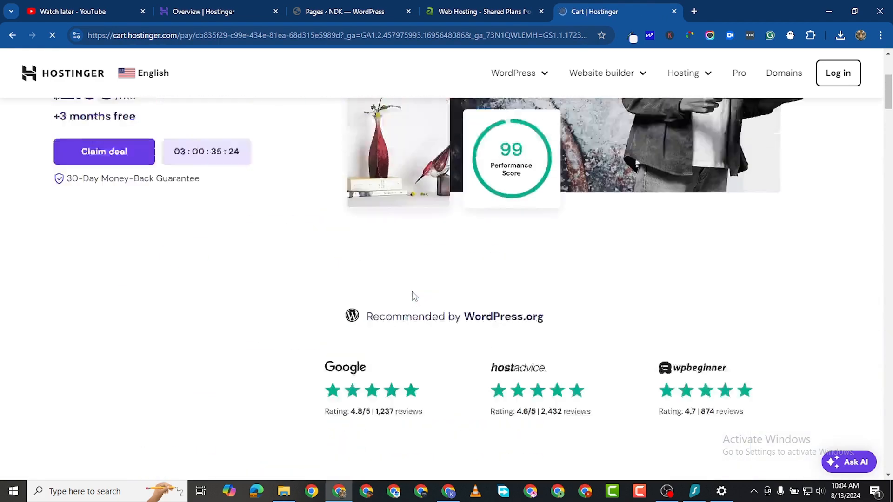
{"action": "scroll", "coordinate": [414, 296], "scroll_direction": "up", "scroll_amount": 5}
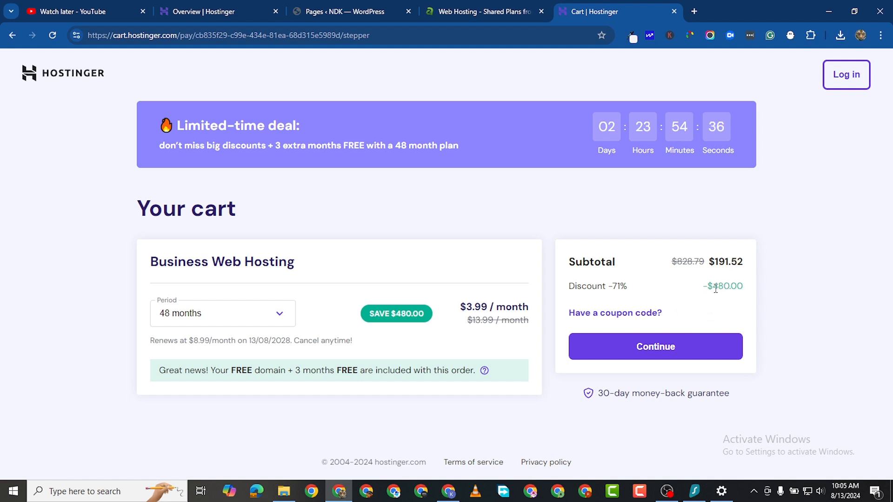
{"action": "left_click_drag", "start_coordinate": [713, 289], "coordinate": [729, 286]}
- Close the Hostinger cart and A2 Hosting pages, and open the Dashboard of the WordPress site
{"action": "left_click", "coordinate": [674, 11]}
{"action": "left_click", "coordinate": [542, 11]}
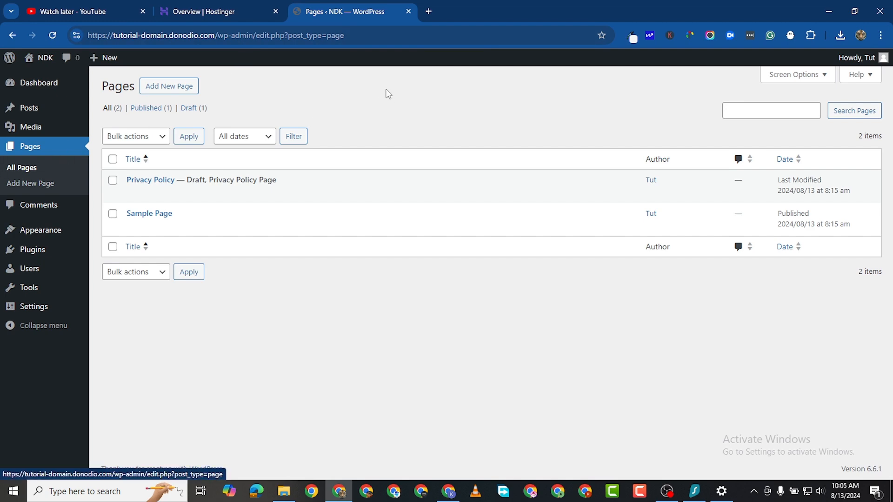
{"action": "left_click", "coordinate": [47, 92]}
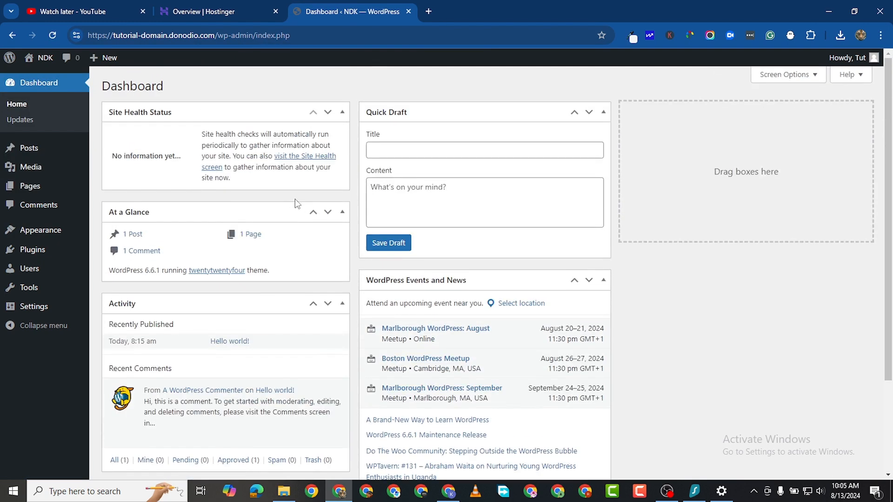
- Hide the Site Health Status, At a Glance, Activity, Quick Draft, and WordPress Events and News boxes on the Dashboard
{"action": "left_click", "coordinate": [767, 78]}
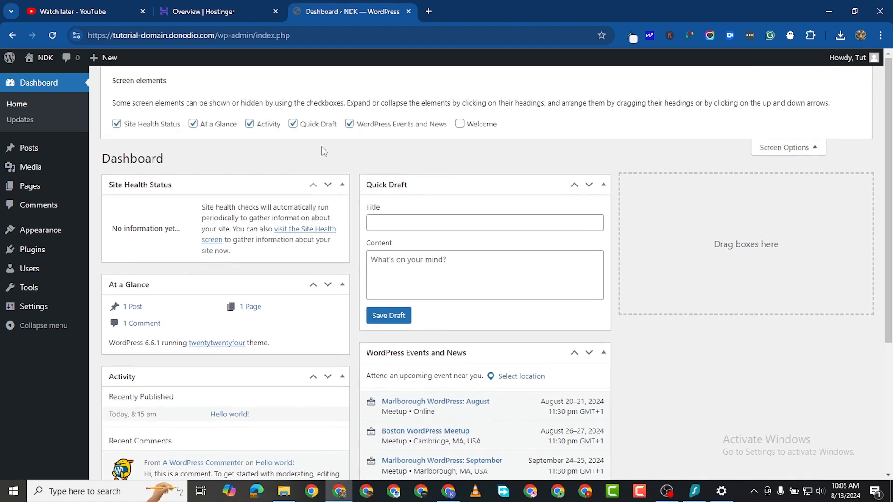
{"action": "left_click", "coordinate": [117, 124]}
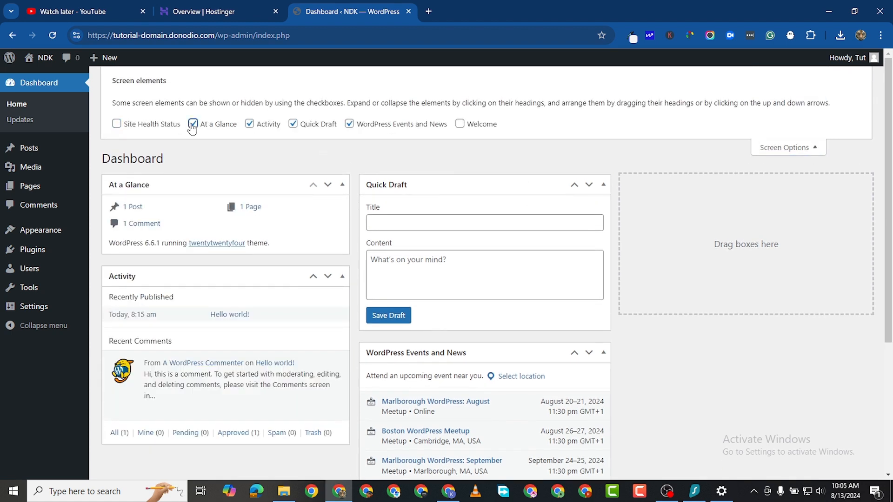
{"action": "left_click", "coordinate": [192, 125]}
{"action": "left_click", "coordinate": [242, 123]}
{"action": "left_click", "coordinate": [248, 123]}
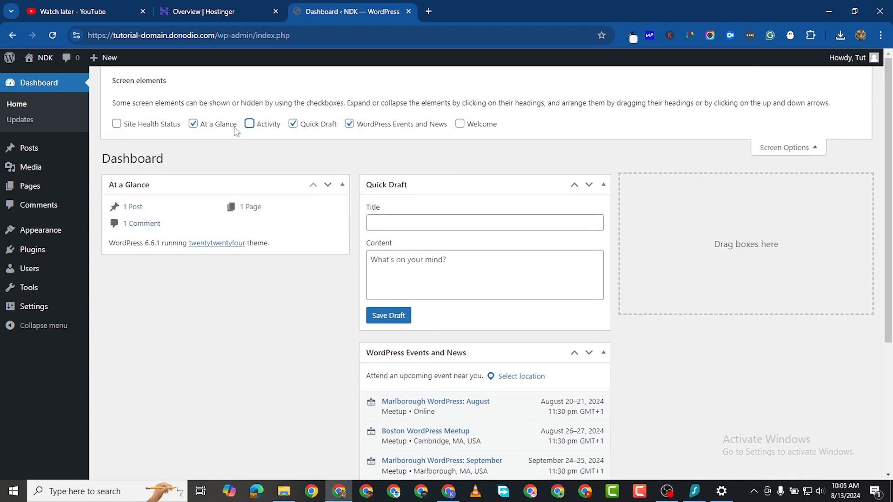
{"action": "left_click", "coordinate": [194, 124]}
{"action": "left_click", "coordinate": [293, 123]}
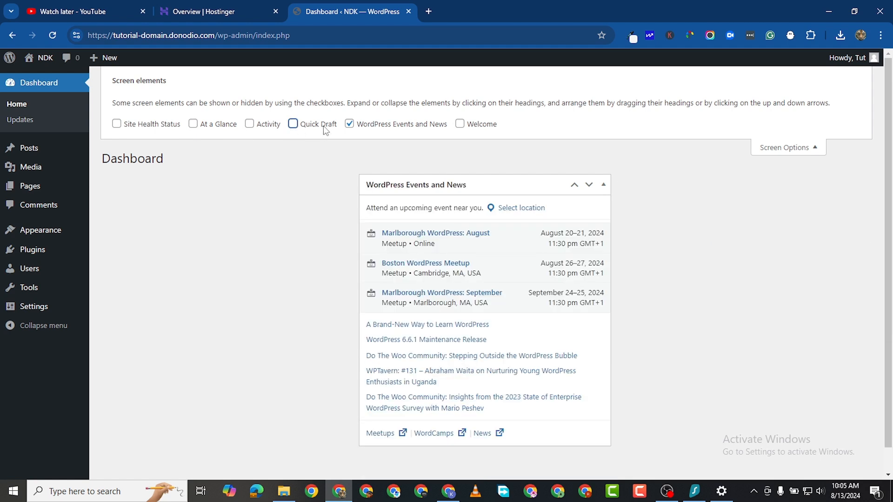
{"action": "left_click", "coordinate": [349, 124]}
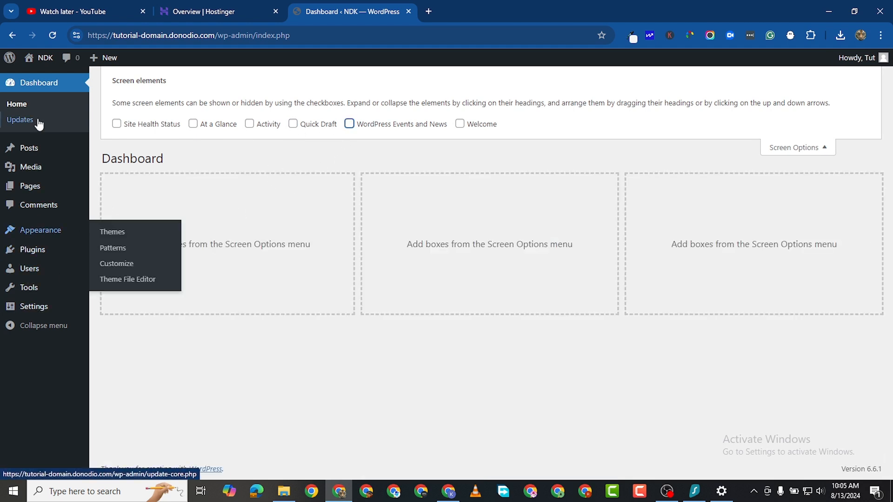
- Look through the WordPress site's Posts, Pages and Themes screens, including the active theme's details
{"action": "mouse_move", "coordinate": [42, 181]}
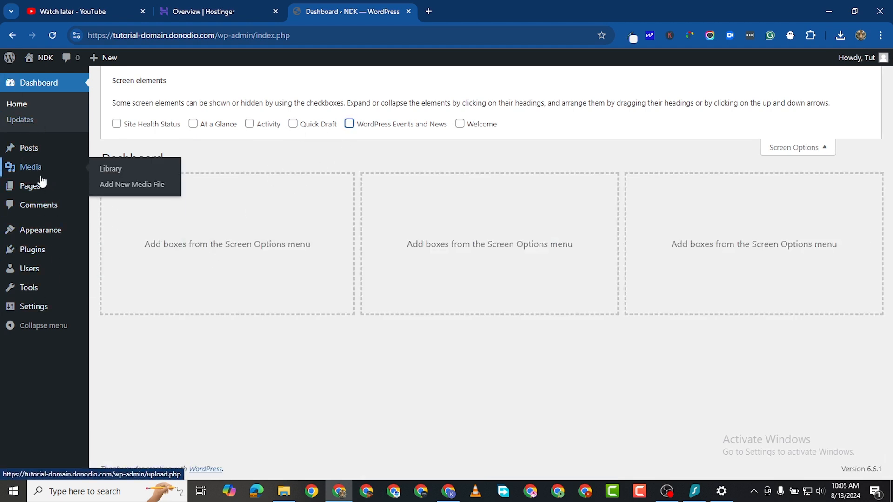
{"action": "mouse_move", "coordinate": [30, 148]}
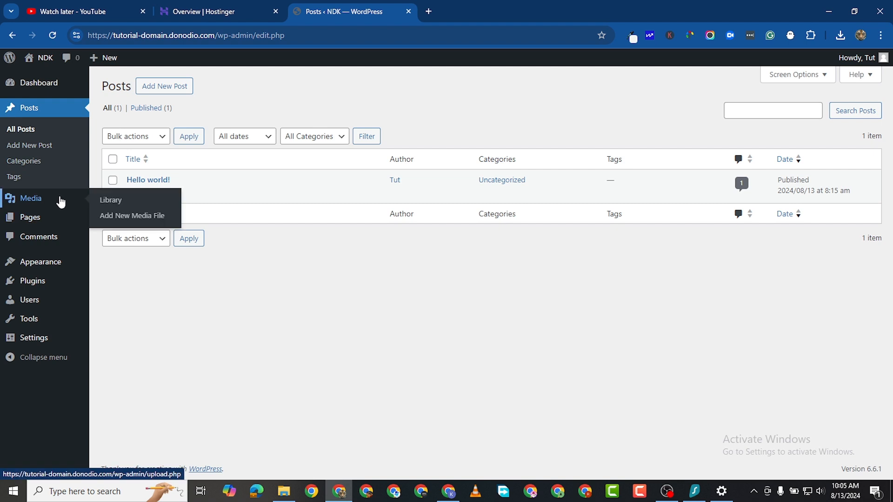
{"action": "mouse_move", "coordinate": [50, 219]}
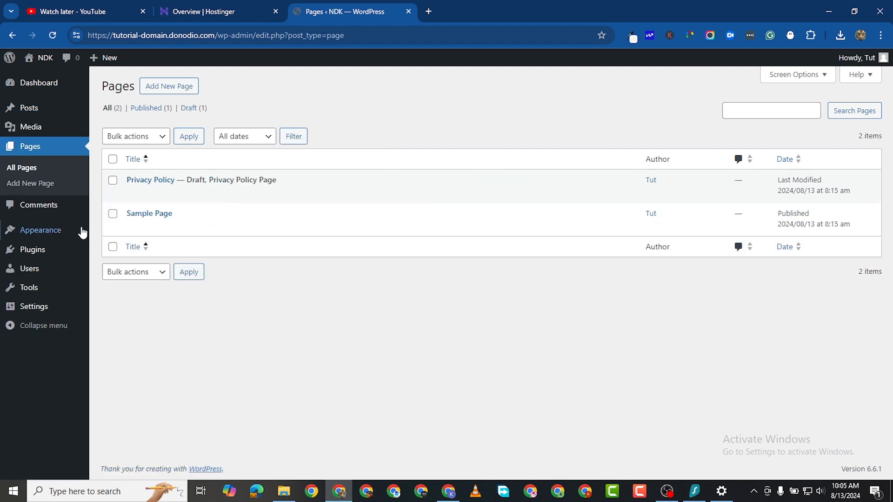
{"action": "left_click", "coordinate": [59, 235]}
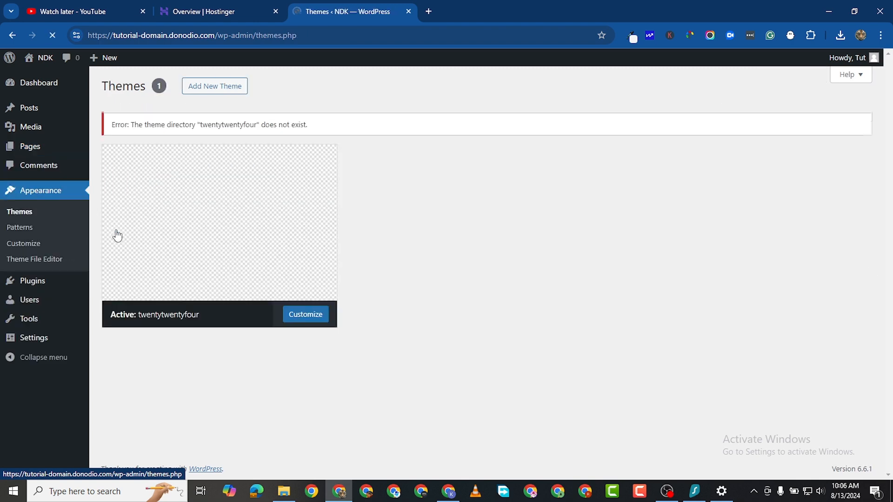
{"action": "scroll", "coordinate": [409, 265], "scroll_direction": "up", "scroll_amount": 2}
{"action": "scroll", "coordinate": [219, 343], "scroll_direction": "down", "scroll_amount": 2}
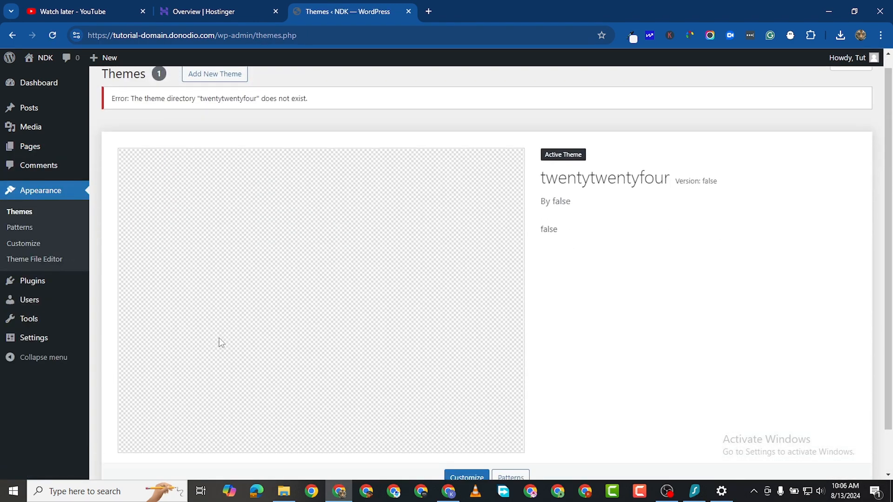
- Look through the installed plugins, the user list and the available tools of the WordPress site
{"action": "left_click", "coordinate": [27, 284]}
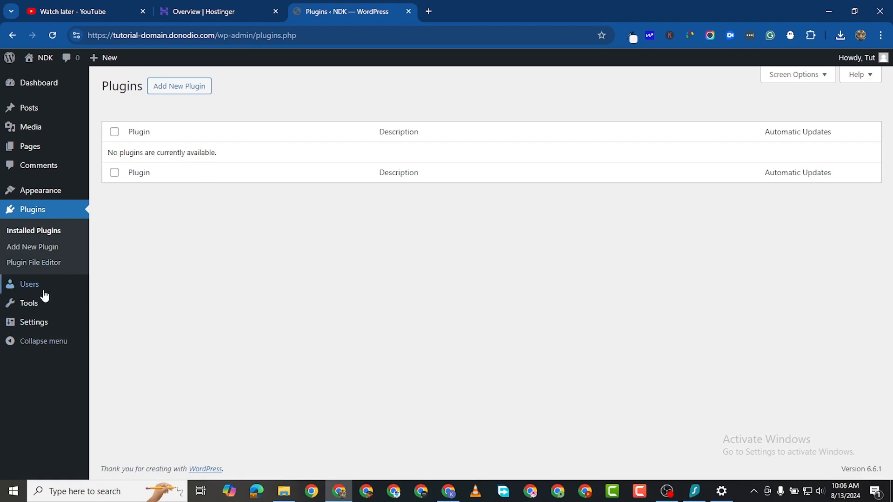
{"action": "mouse_move", "coordinate": [40, 290]}
{"action": "left_click", "coordinate": [111, 286]}
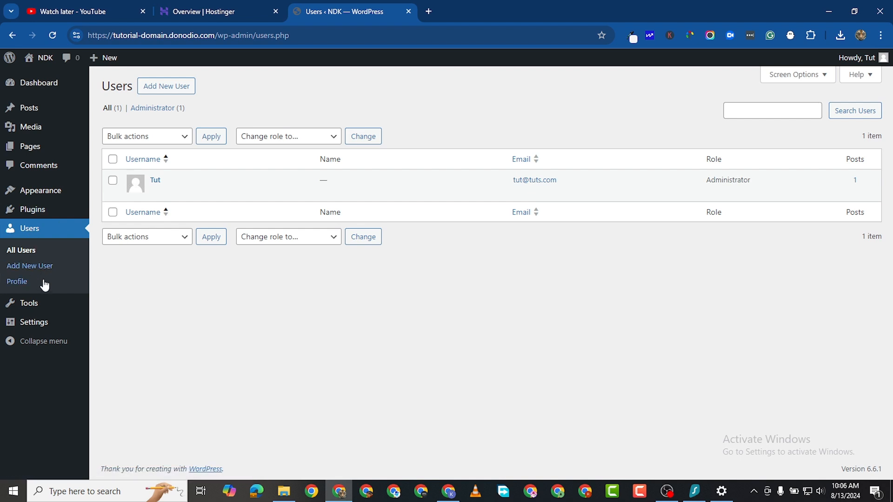
{"action": "mouse_move", "coordinate": [36, 305]}
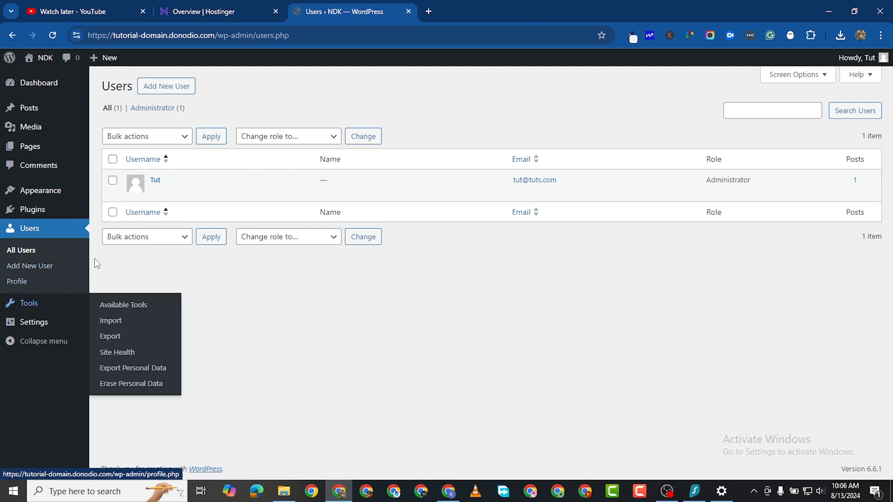
{"action": "left_click", "coordinate": [40, 305]}
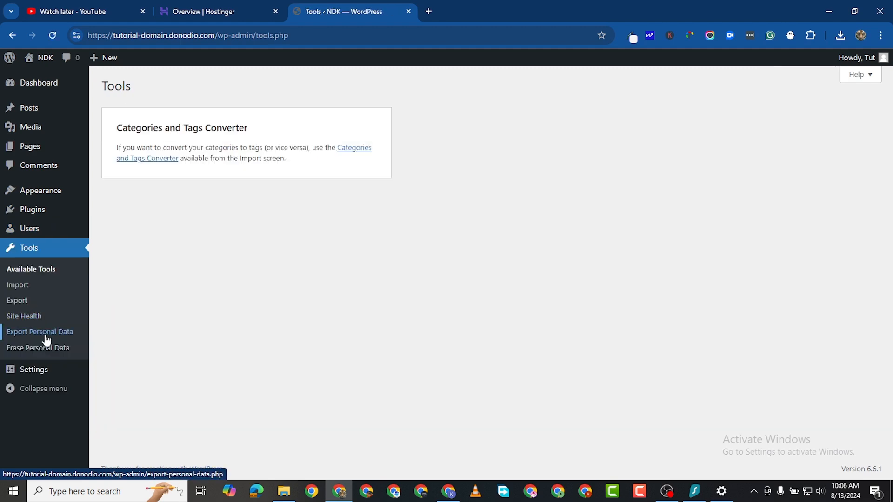
- Open the General settings of the WordPress site and review the address, membership, language and timezone options
{"action": "mouse_move", "coordinate": [42, 373]}
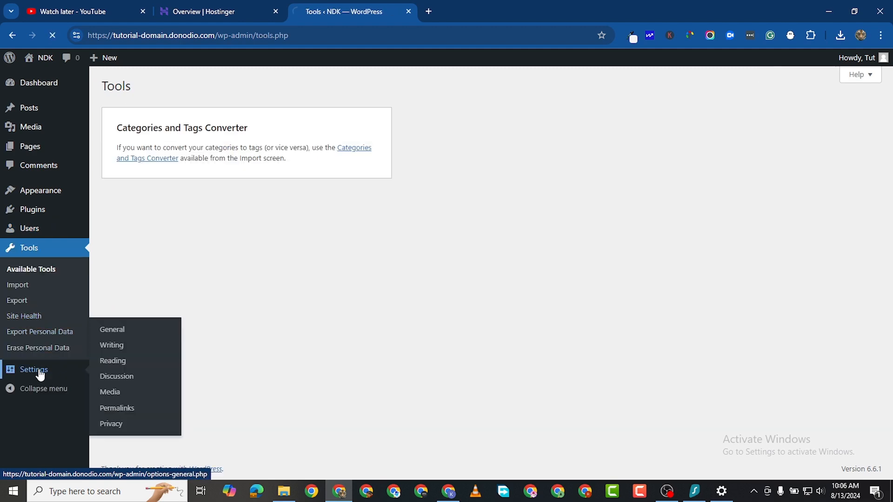
{"action": "scroll", "coordinate": [109, 291], "scroll_direction": "down", "scroll_amount": 3}
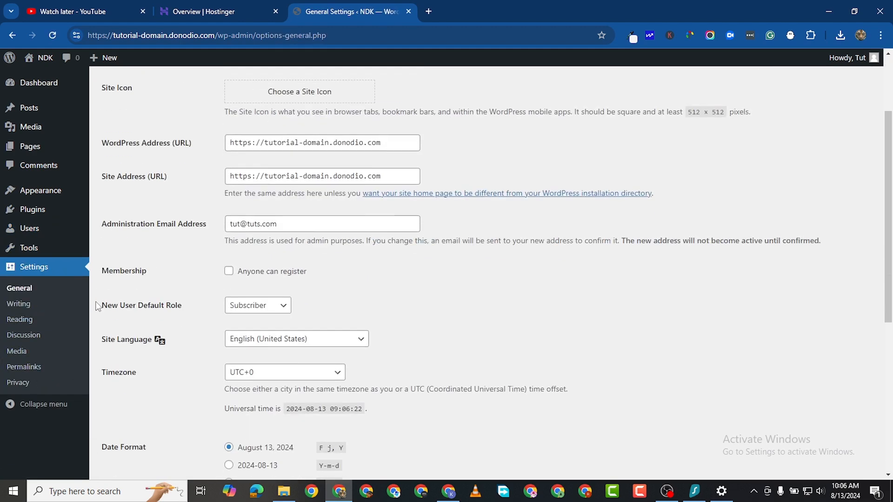
{"action": "scroll", "coordinate": [32, 304], "scroll_direction": "up", "scroll_amount": 1}
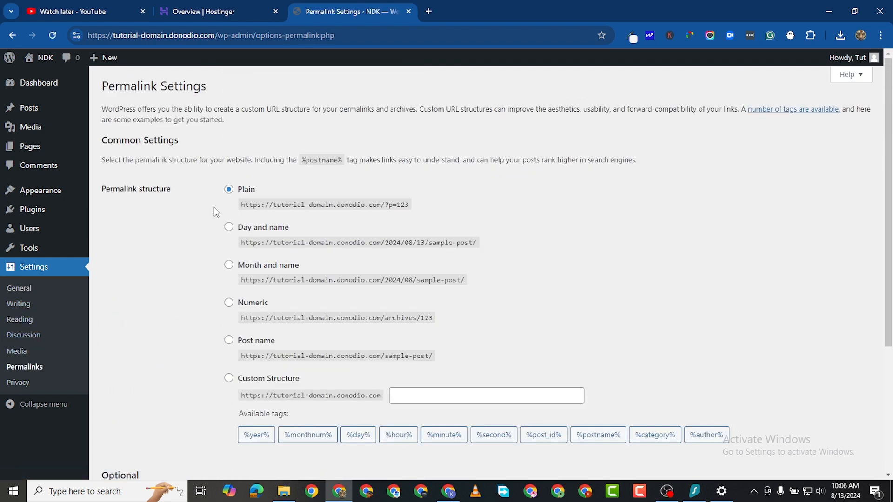
- Set the permalink structure to Post name in the Permalink Settings and save the change
{"action": "scroll", "coordinate": [213, 314], "scroll_direction": "down", "scroll_amount": 1}
{"action": "left_click", "coordinate": [229, 288]}
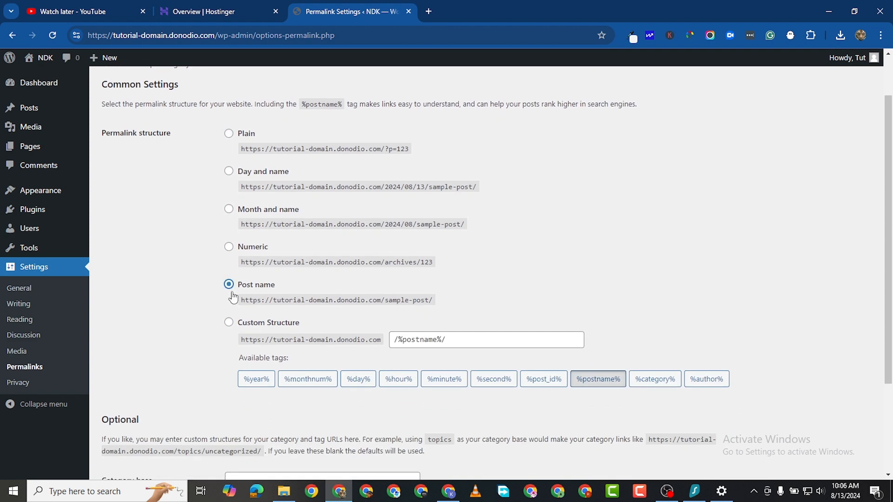
{"action": "scroll", "coordinate": [367, 333], "scroll_direction": "down", "scroll_amount": 2}
{"action": "scroll", "coordinate": [367, 333], "scroll_direction": "down", "scroll_amount": 1}
{"action": "left_click", "coordinate": [126, 421]}
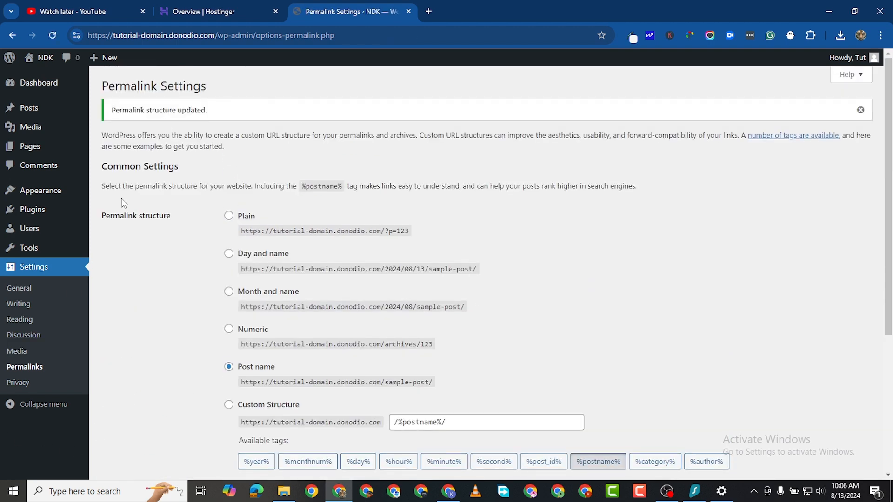
- Search Google for "homey theme documentation" in a new browser tab
{"action": "mouse_move", "coordinate": [29, 195]}
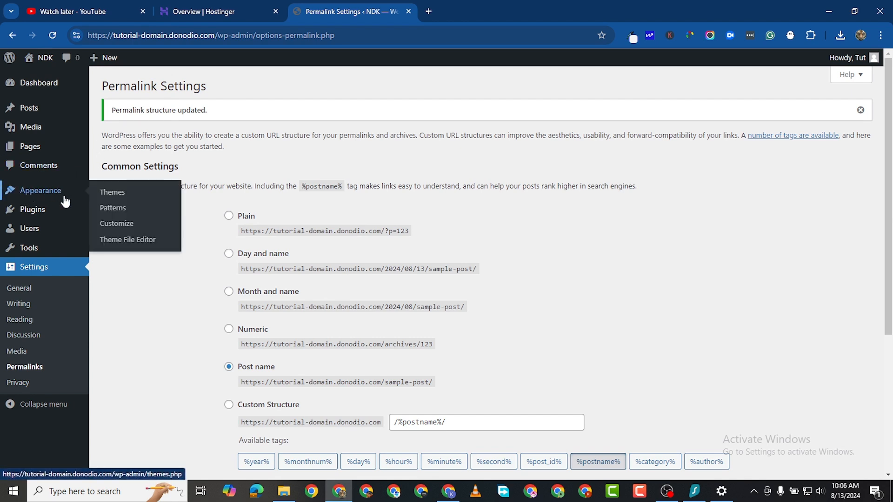
{"action": "left_click", "coordinate": [429, 11]}
{"action": "type", "text": "homet"}
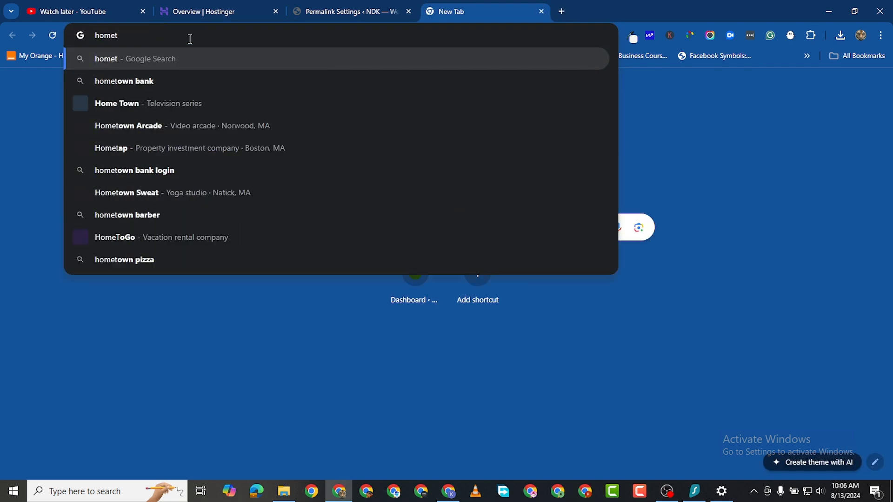
{"action": "key", "text": "BackSpace"}
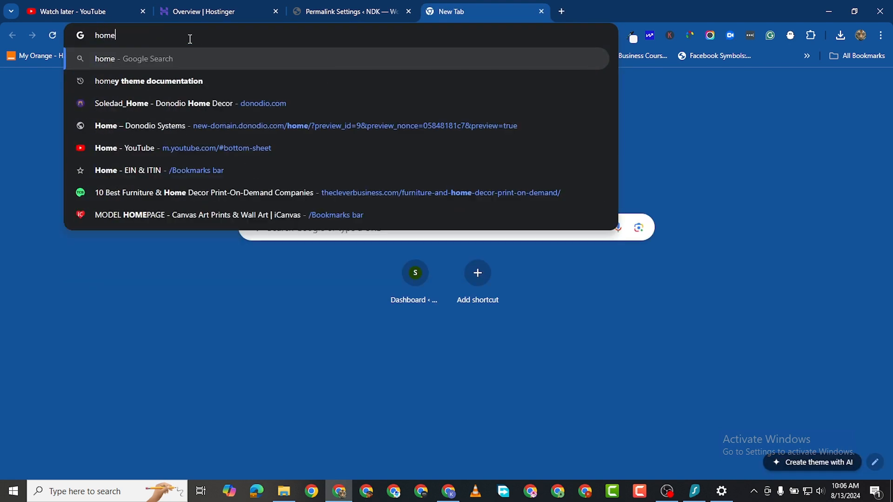
{"action": "type", "text": "y"}
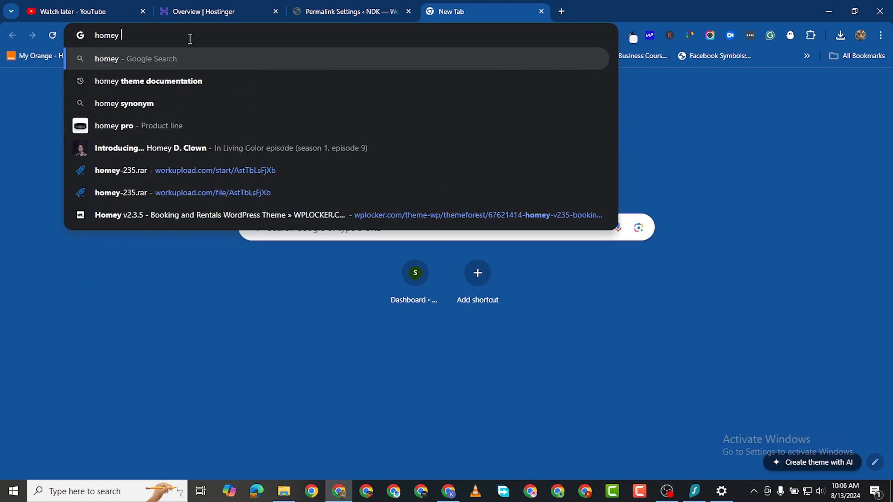
{"action": "left_click", "coordinate": [181, 81]}
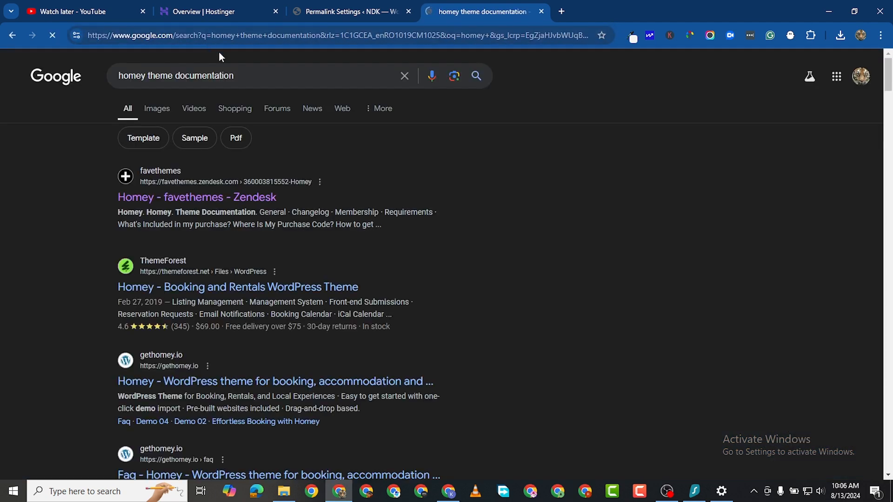
- Open the favethemes Zendesk help center and look through the documentation topics for the Homey theme
{"action": "left_click", "coordinate": [240, 218]}
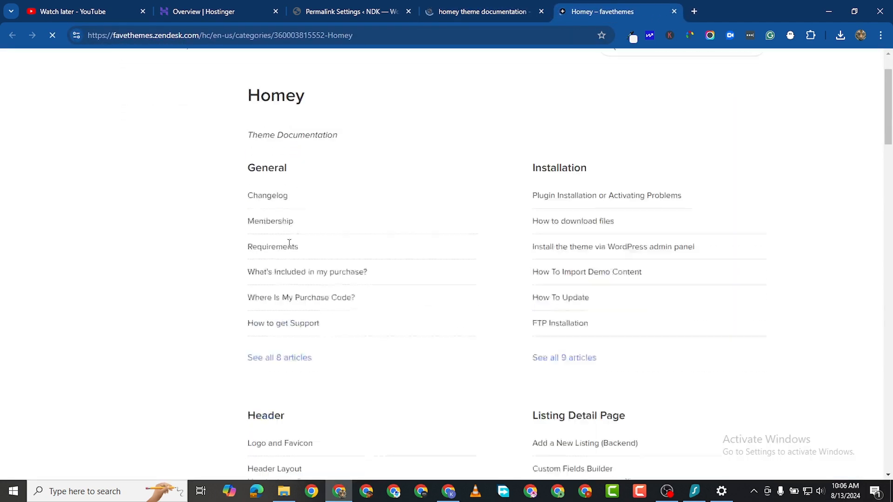
{"action": "left_click", "coordinate": [128, 70]}
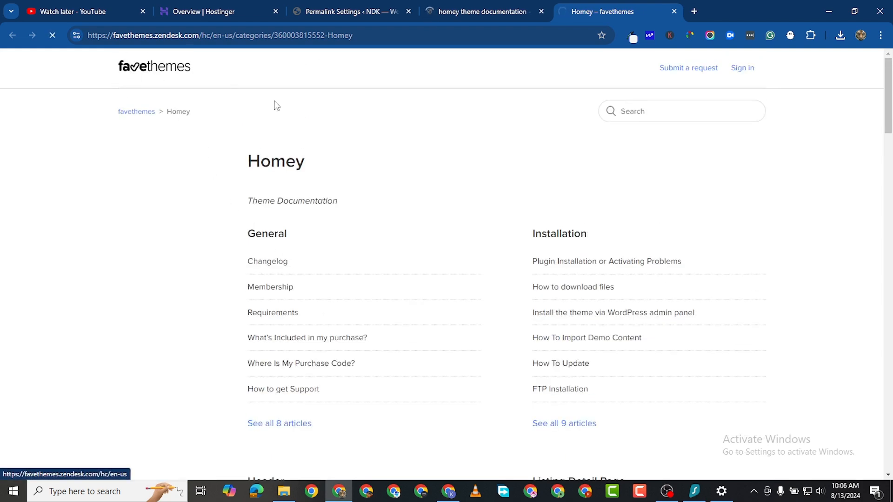
{"action": "left_click", "coordinate": [618, 156]}
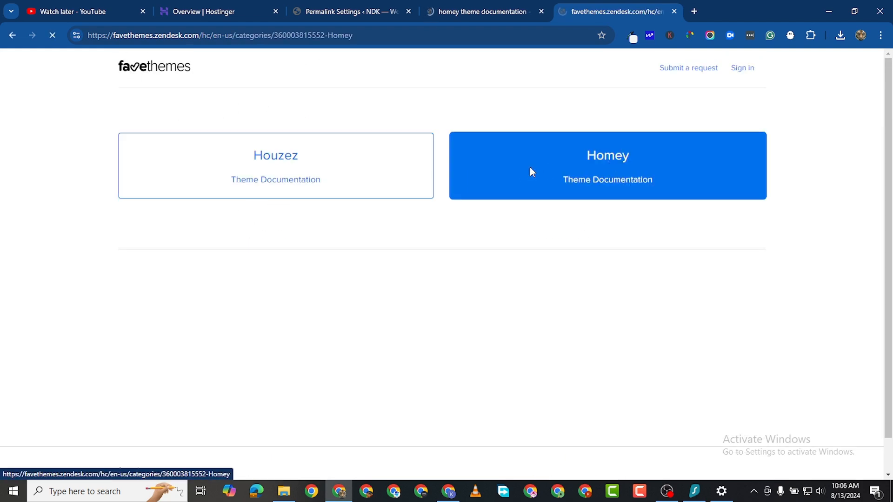
{"action": "scroll", "coordinate": [174, 119], "scroll_direction": "down", "scroll_amount": 3}
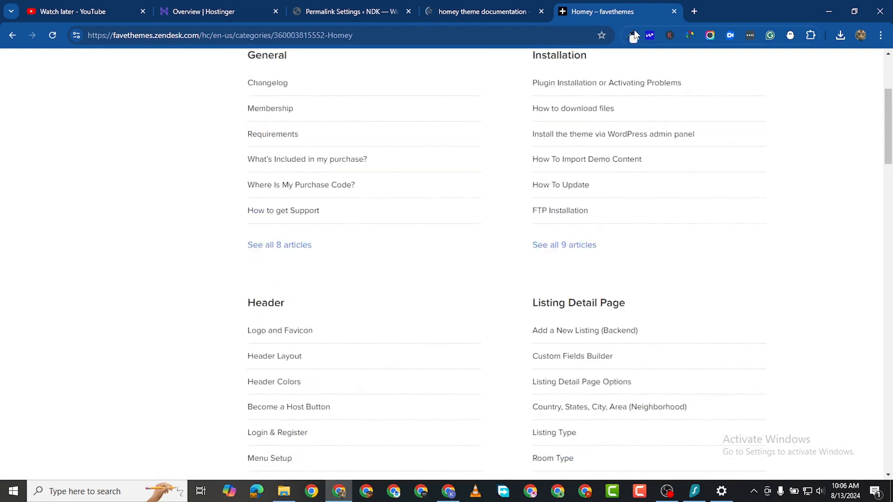
- Open the Homey - Booking and Rentals theme page on ThemeForest, close the documentation page, and review the item details
{"action": "left_click", "coordinate": [479, 18]}
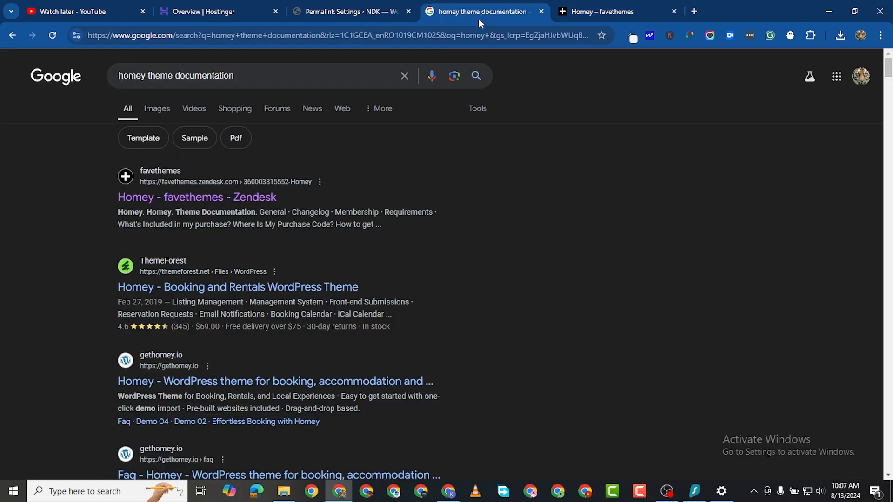
{"action": "scroll", "coordinate": [199, 189], "scroll_direction": "down", "scroll_amount": 2}
{"action": "left_click", "coordinate": [199, 186]}
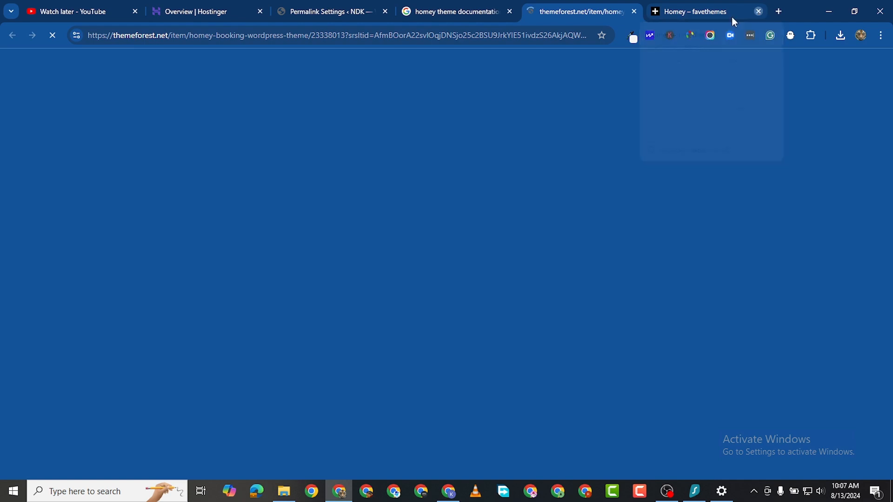
{"action": "left_click", "coordinate": [757, 12]}
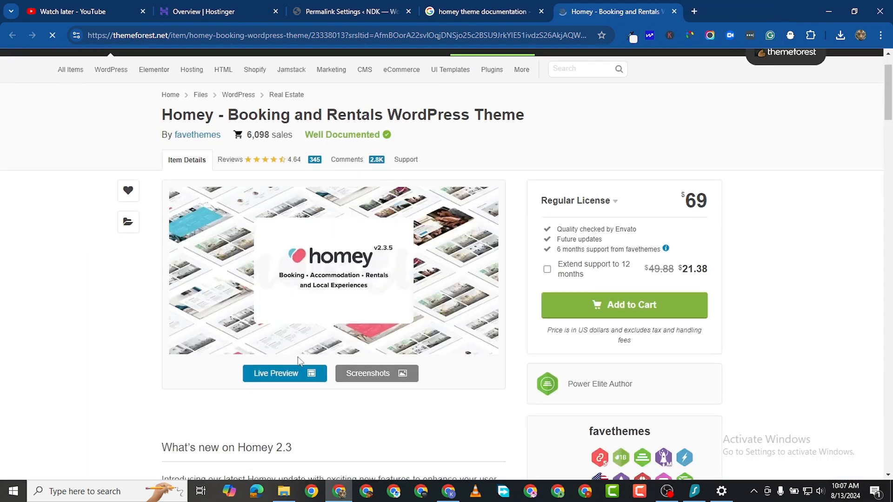
{"action": "scroll", "coordinate": [690, 234], "scroll_direction": "down", "scroll_amount": 2}
{"action": "scroll", "coordinate": [789, 205], "scroll_direction": "up", "scroll_amount": 2}
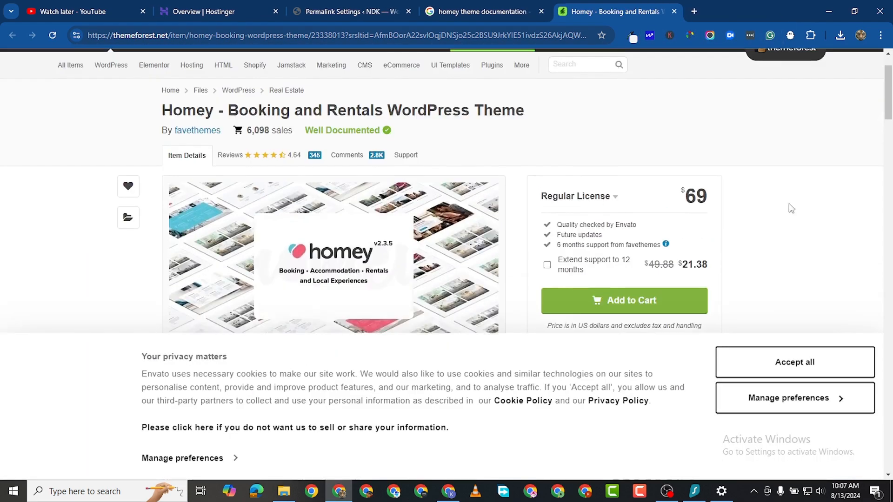
{"action": "scroll", "coordinate": [579, 343], "scroll_direction": "down", "scroll_amount": 3}
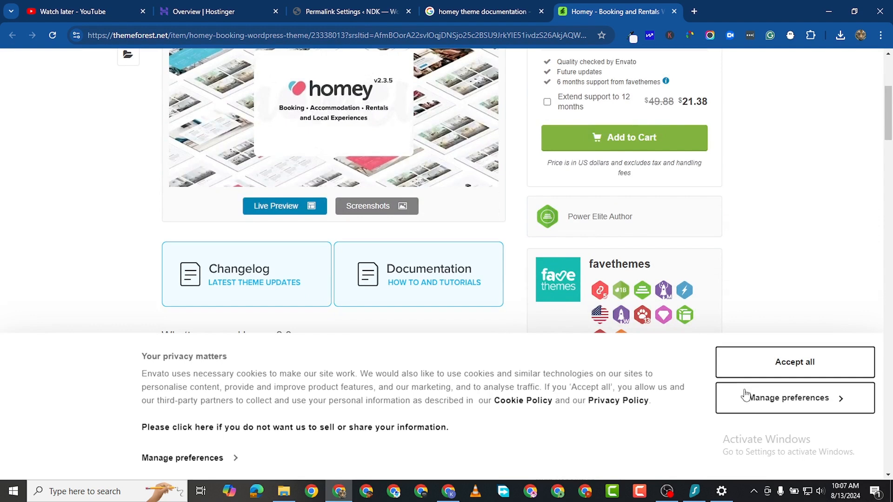
{"action": "scroll", "coordinate": [455, 307], "scroll_direction": "down", "scroll_amount": 3}
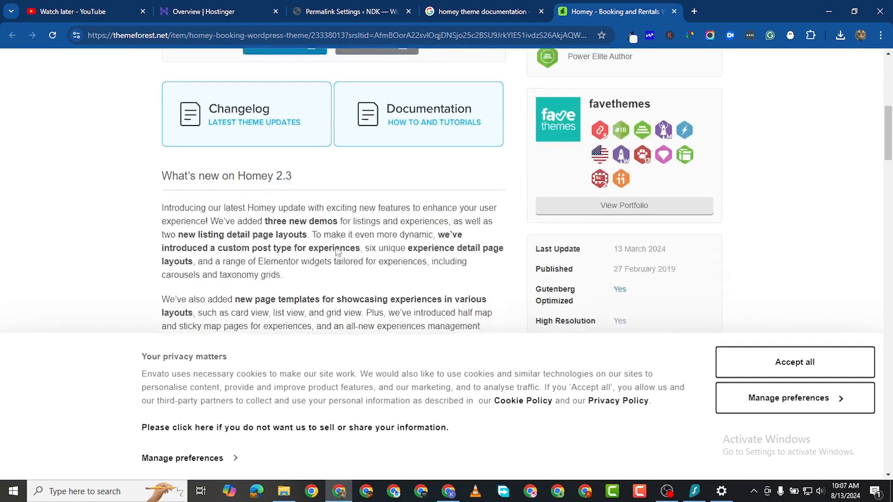
{"action": "scroll", "coordinate": [339, 255], "scroll_direction": "up", "scroll_amount": 3}
- Open the live preview of the Homey theme and look through its payment, booking calendar and instant booking features
{"action": "left_click", "coordinate": [279, 207]}
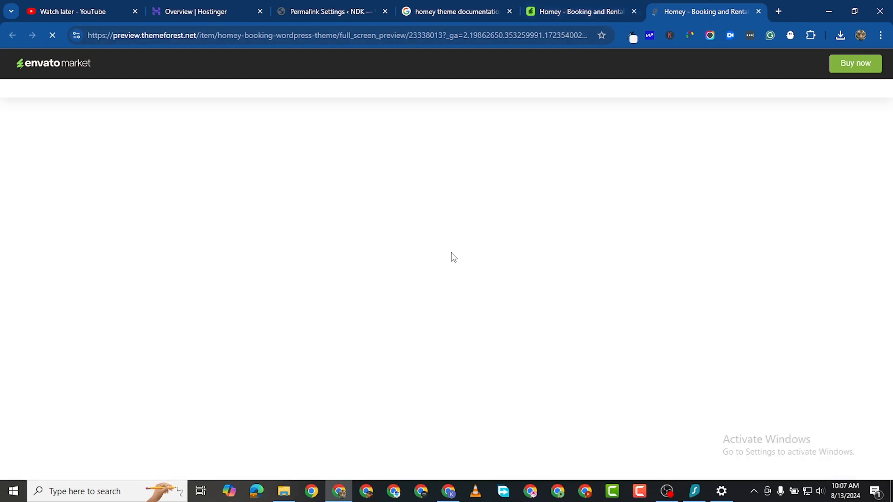
{"action": "scroll", "coordinate": [451, 254], "scroll_direction": "down", "scroll_amount": 15}
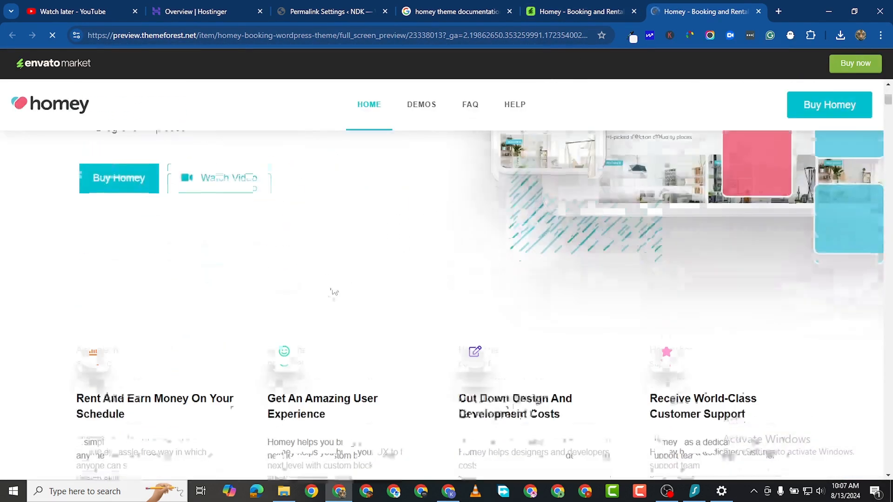
{"action": "scroll", "coordinate": [346, 307], "scroll_direction": "down", "scroll_amount": 10}
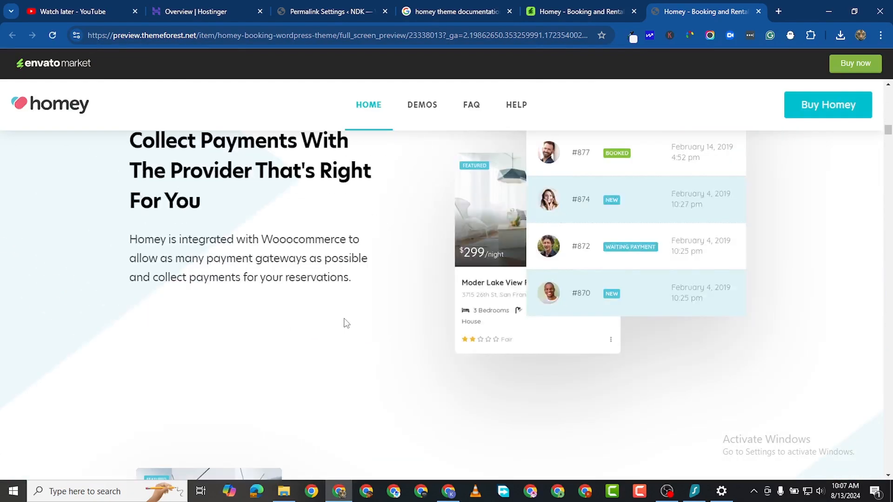
{"action": "scroll", "coordinate": [357, 325], "scroll_direction": "down", "scroll_amount": 15}
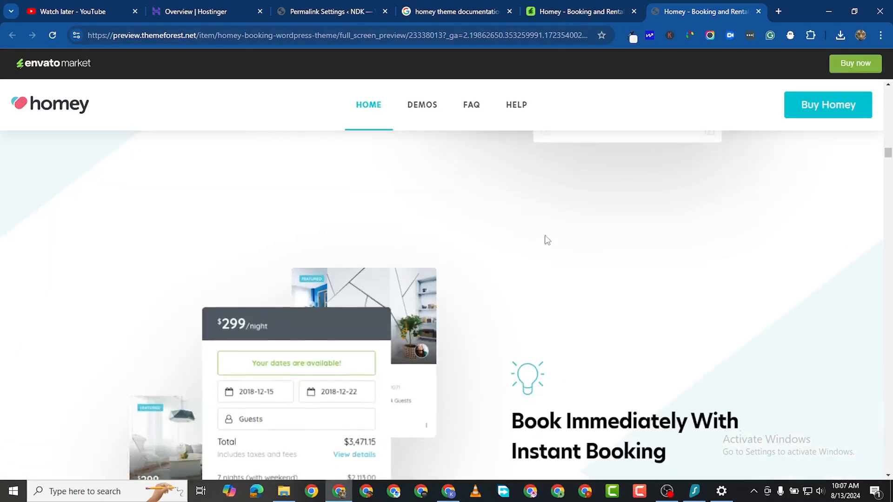
{"action": "scroll", "coordinate": [549, 244], "scroll_direction": "up", "scroll_amount": 8}
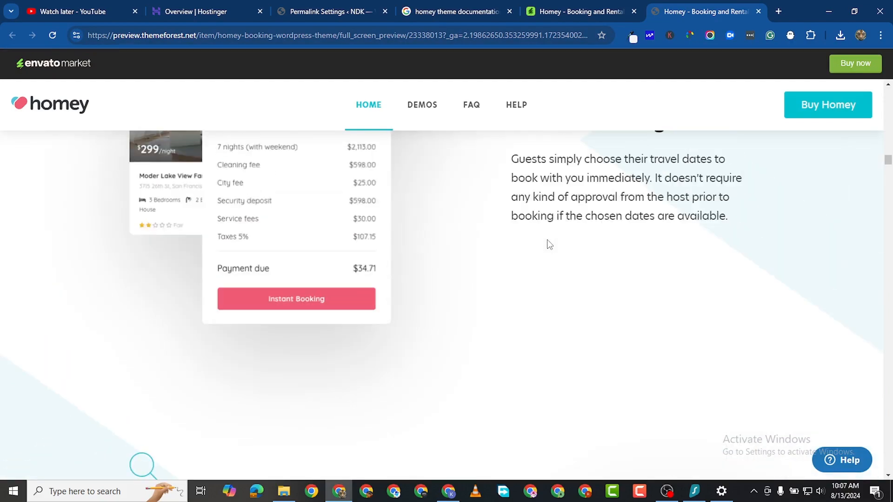
{"action": "scroll", "coordinate": [705, 196], "scroll_direction": "up", "scroll_amount": 7}
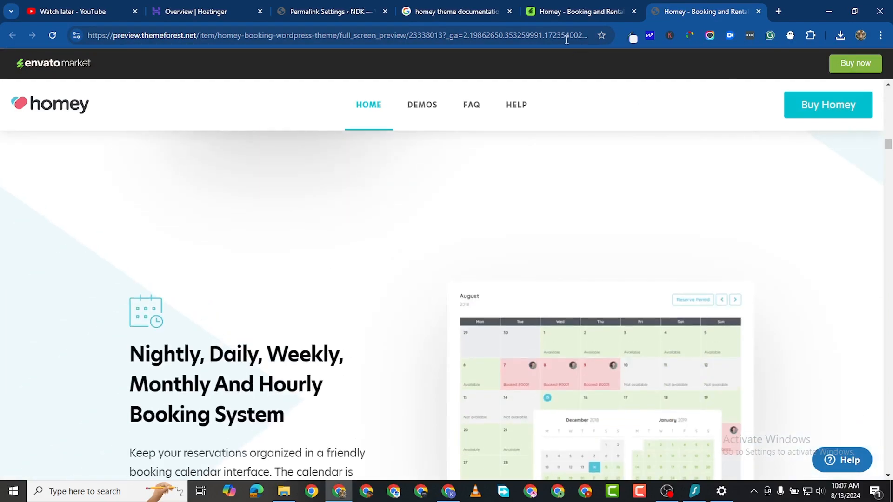
- Review the Regular License offer on the Homey item page, and close the preview, item and search result pages
{"action": "left_click", "coordinate": [565, 13]}
{"action": "scroll", "coordinate": [714, 206], "scroll_direction": "up", "scroll_amount": 5}
{"action": "scroll", "coordinate": [697, 260], "scroll_direction": "down", "scroll_amount": 1}
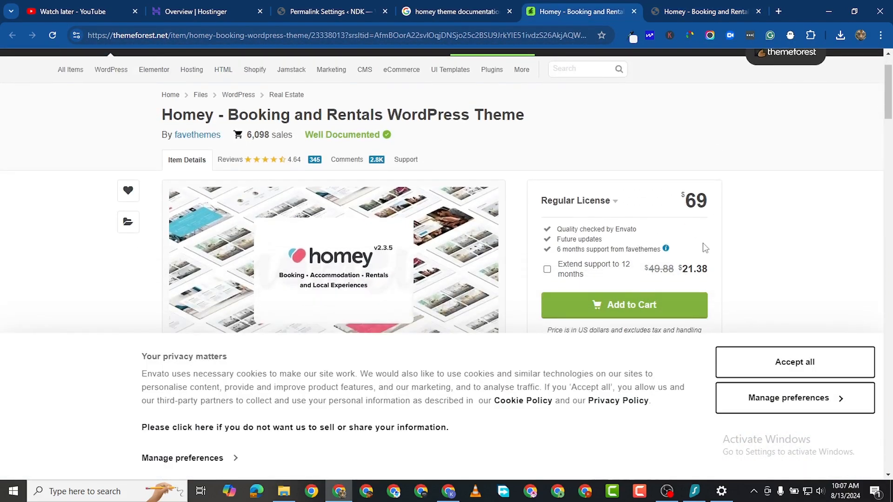
{"action": "scroll", "coordinate": [604, 204], "scroll_direction": "down", "scroll_amount": 3}
{"action": "left_click", "coordinate": [678, 13]}
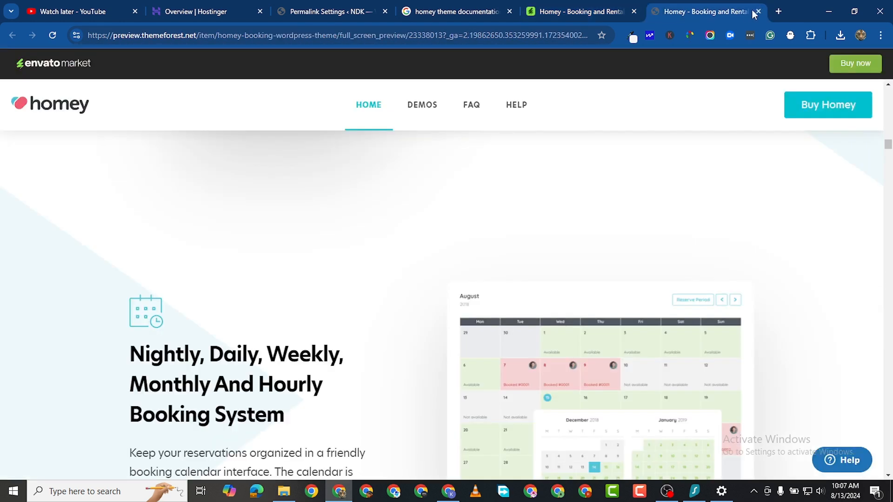
{"action": "left_click", "coordinate": [757, 11]}
{"action": "scroll", "coordinate": [523, 49], "scroll_direction": "down", "scroll_amount": 3}
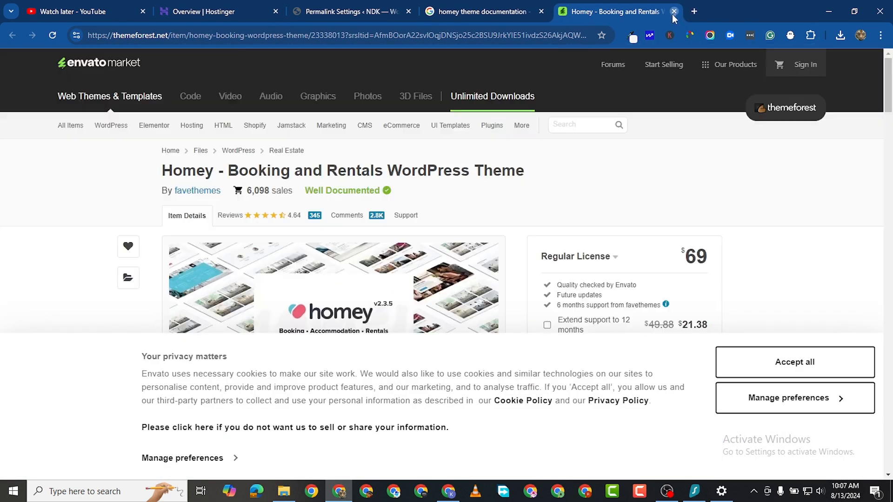
{"action": "left_click", "coordinate": [673, 11]}
{"action": "left_click", "coordinate": [541, 10]}
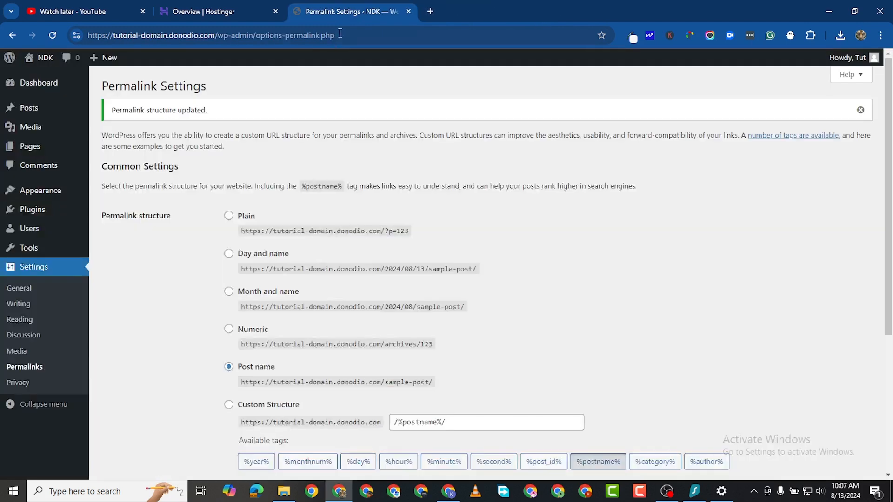
- Upload the theme archive homey_v2.3.5.zip from the Desktop folder to the WordPress site and install it
{"action": "mouse_move", "coordinate": [48, 195]}
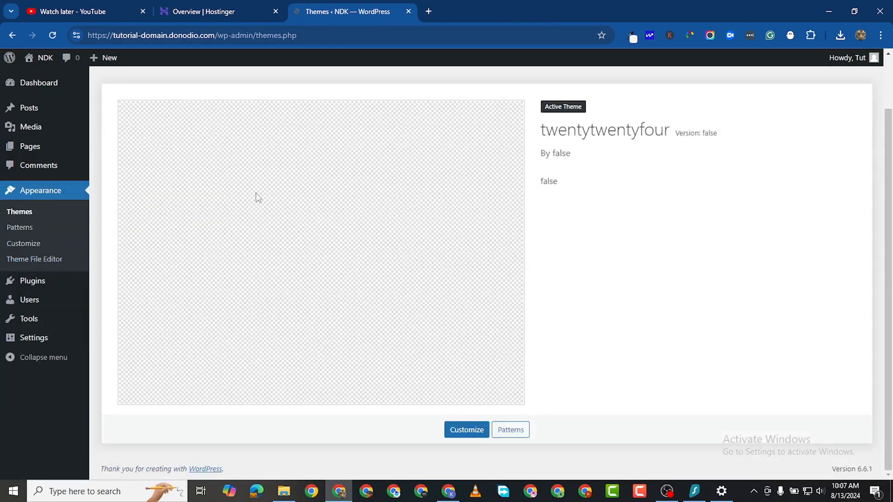
{"action": "scroll", "coordinate": [218, 237], "scroll_direction": "up", "scroll_amount": 1}
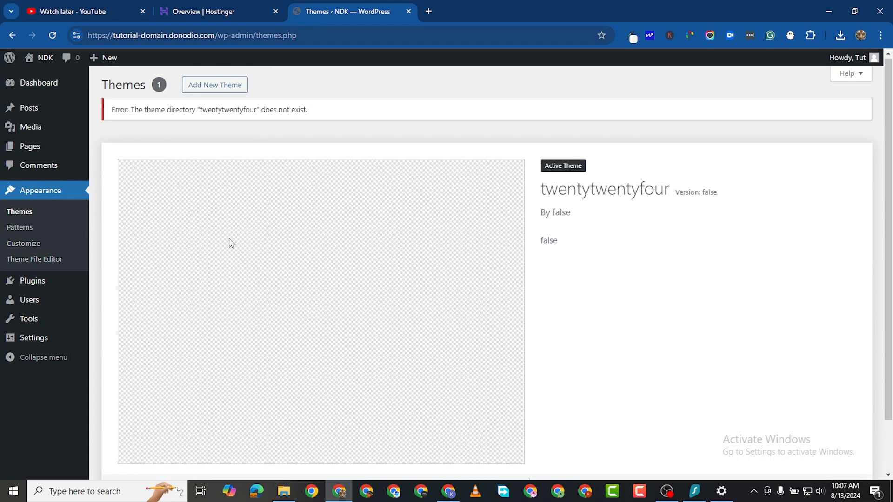
{"action": "left_click", "coordinate": [214, 84]}
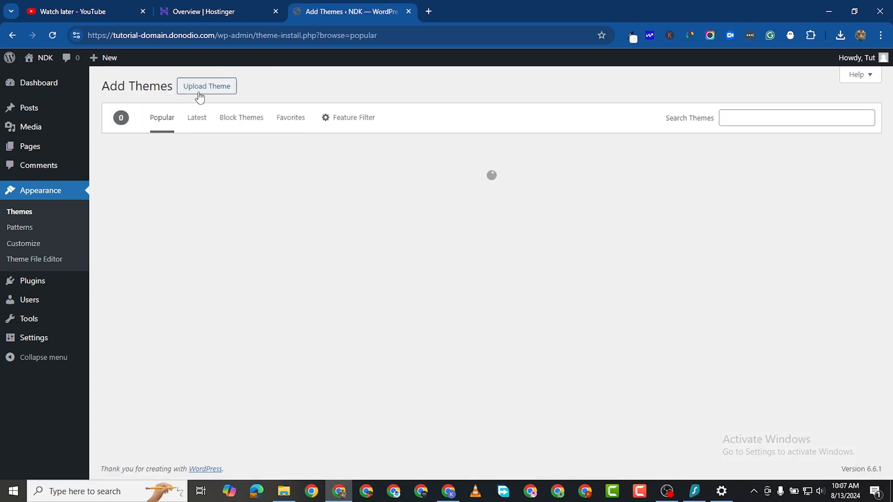
{"action": "left_click", "coordinate": [200, 88]}
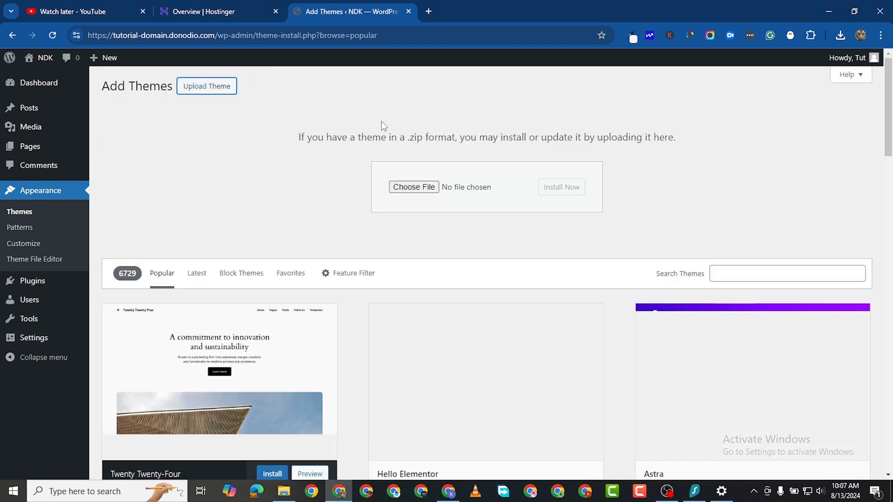
{"action": "left_click", "coordinate": [410, 187]}
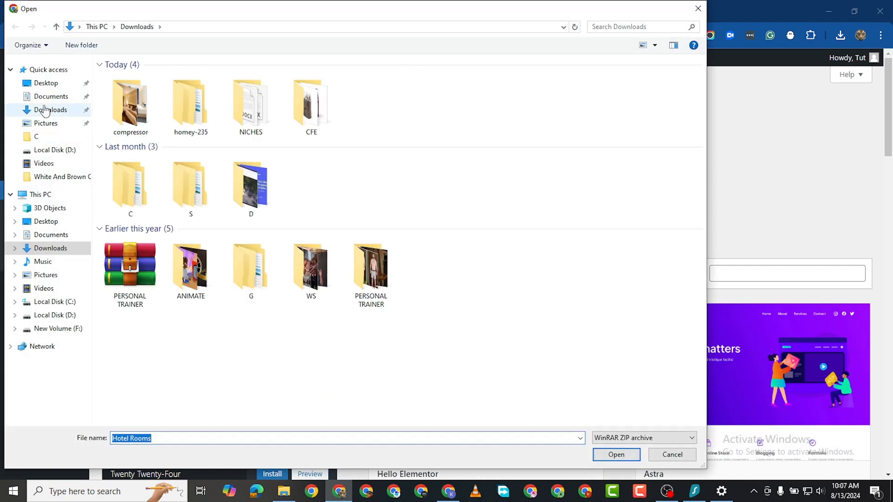
{"action": "left_click", "coordinate": [43, 84]}
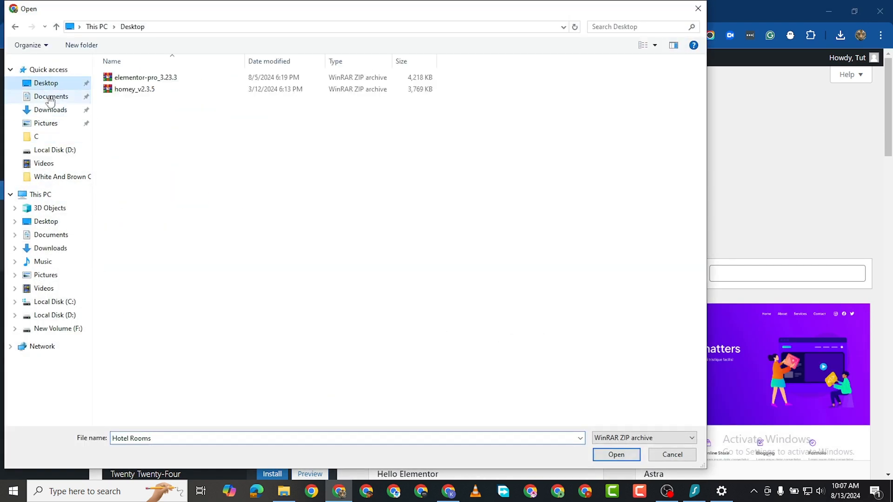
{"action": "double_click", "coordinate": [133, 89]}
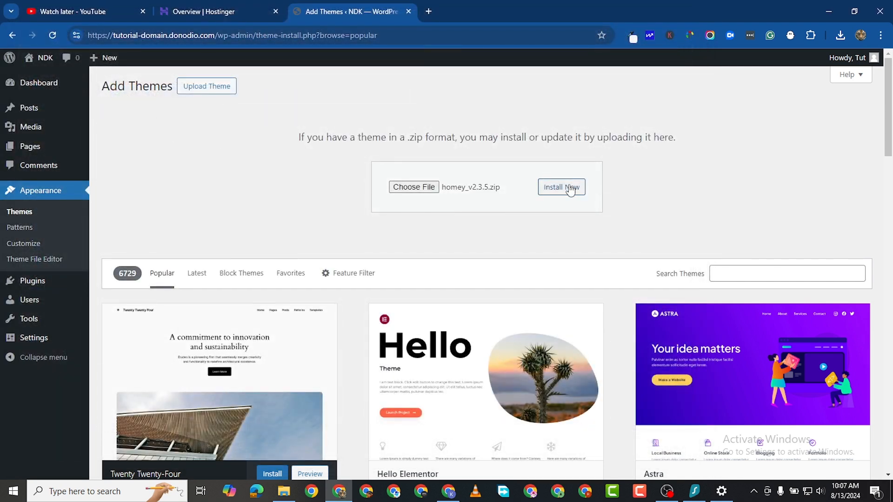
{"action": "left_click", "coordinate": [570, 190]}
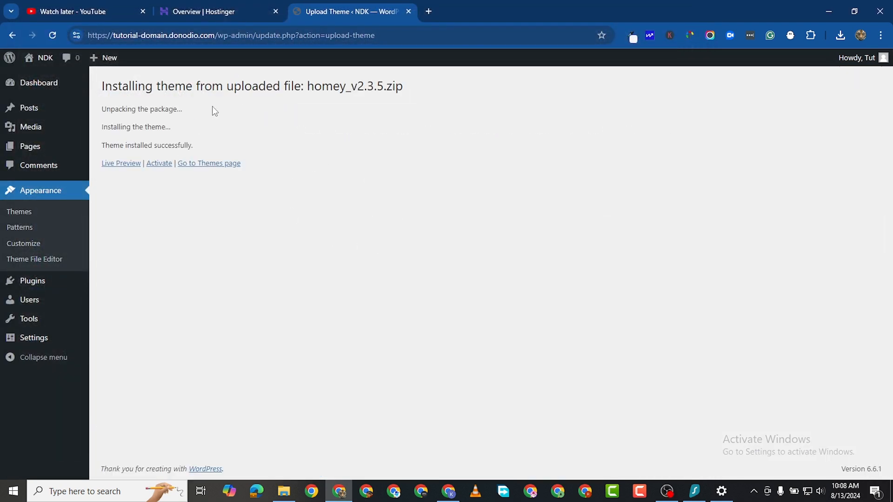
- Activate the installed Homey theme and review its details and plugin requirements on the Themes screen
{"action": "left_click", "coordinate": [159, 166]}
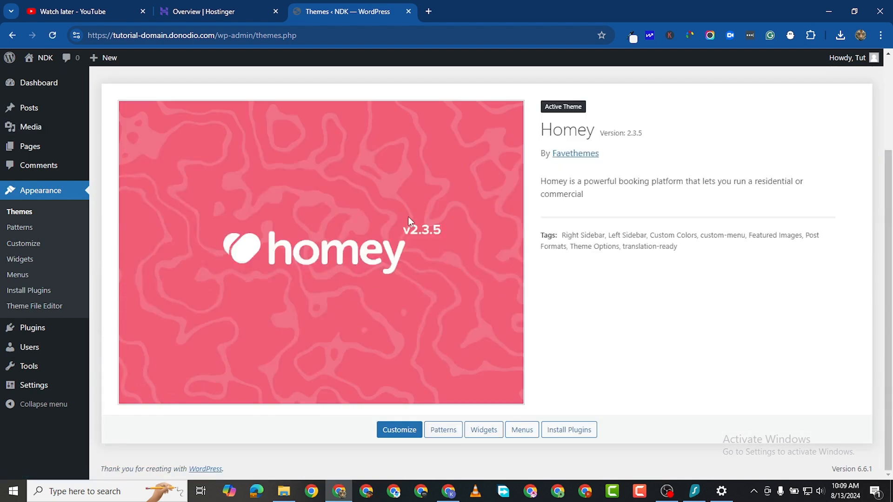
{"action": "scroll", "coordinate": [408, 218], "scroll_direction": "up", "scroll_amount": 3}
{"action": "scroll", "coordinate": [290, 213], "scroll_direction": "down", "scroll_amount": 3}
{"action": "scroll", "coordinate": [303, 248], "scroll_direction": "up", "scroll_amount": 2}
{"action": "scroll", "coordinate": [326, 261], "scroll_direction": "down", "scroll_amount": 2}
{"action": "scroll", "coordinate": [431, 288], "scroll_direction": "up", "scroll_amount": 1}
{"action": "scroll", "coordinate": [159, 245], "scroll_direction": "up", "scroll_amount": 2}
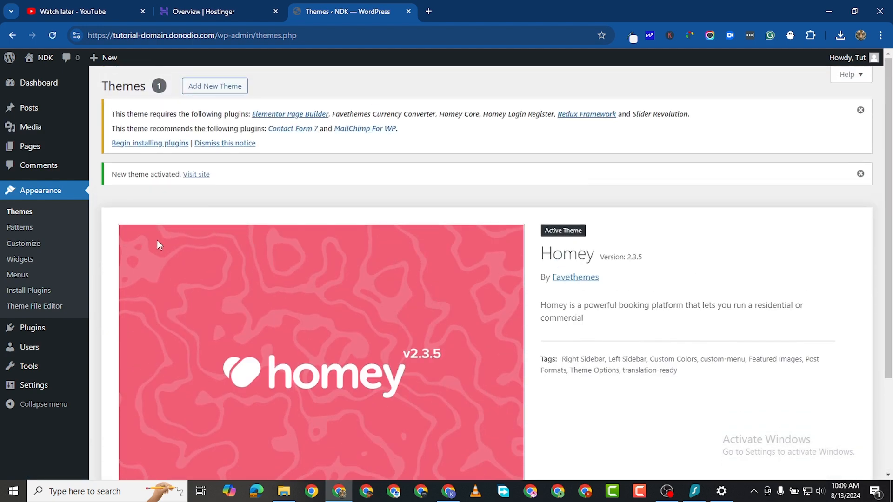
- Open the installer for the plugins that the Homey theme requires and recommends
{"action": "scroll", "coordinate": [338, 247], "scroll_direction": "down", "scroll_amount": 2}
{"action": "scroll", "coordinate": [502, 241], "scroll_direction": "up", "scroll_amount": 2}
{"action": "left_click", "coordinate": [134, 148]}
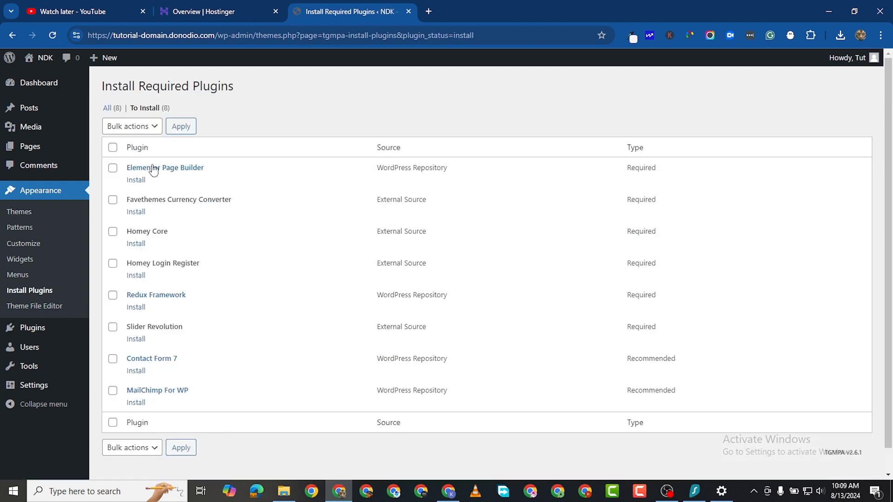
{"action": "left_click", "coordinate": [113, 148]}
{"action": "left_click", "coordinate": [149, 126]}
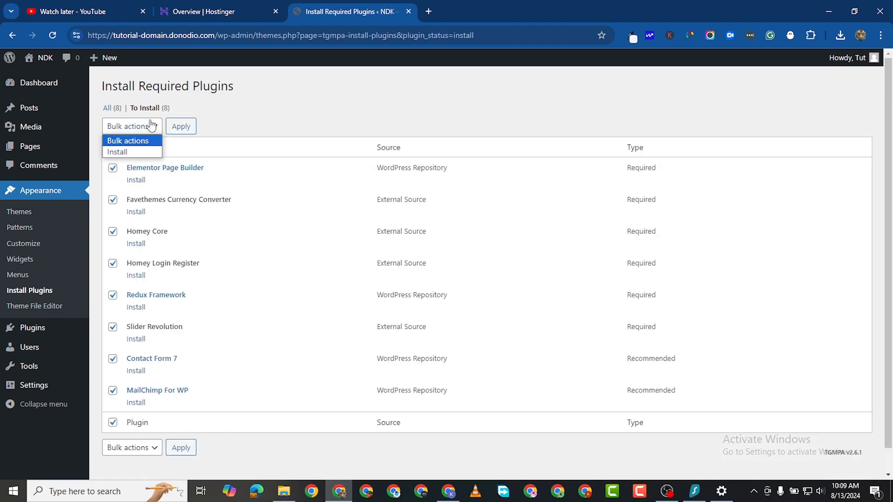
{"action": "left_click", "coordinate": [145, 153]}
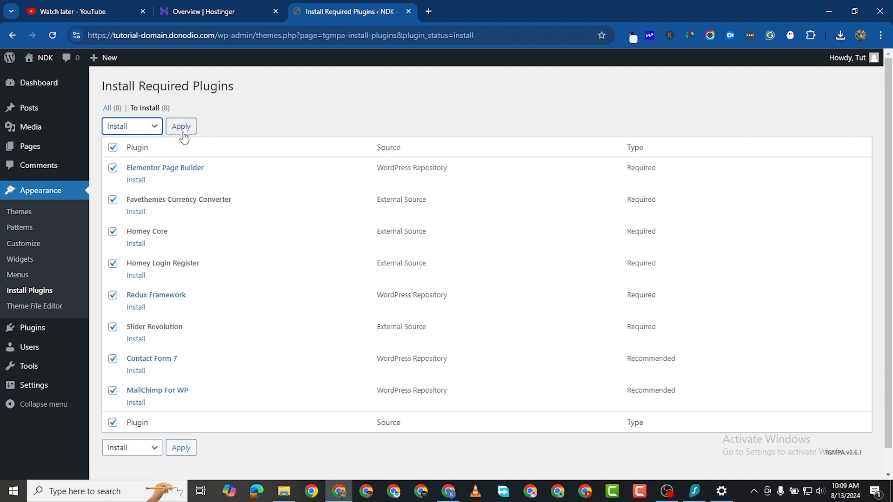
{"action": "left_click", "coordinate": [112, 148]}
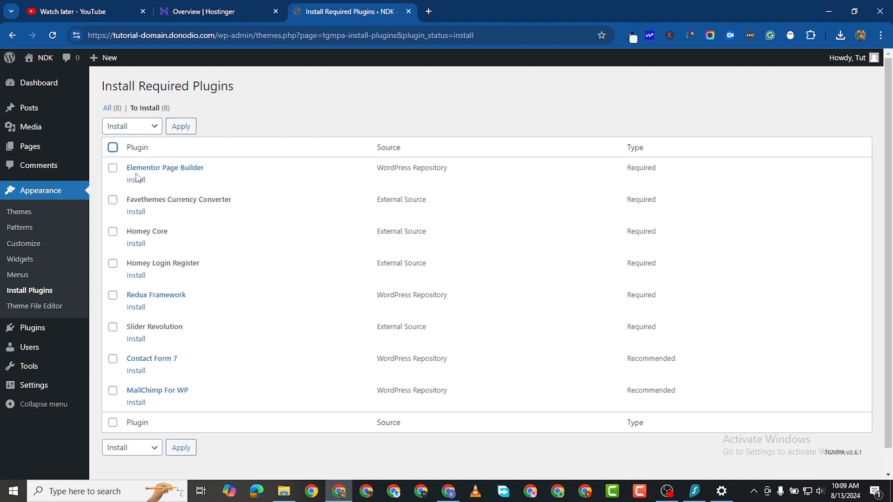
- Install Elementor Page Builder and Favethemes Currency Converter individually from the required plugins list
{"action": "left_click", "coordinate": [135, 179]}
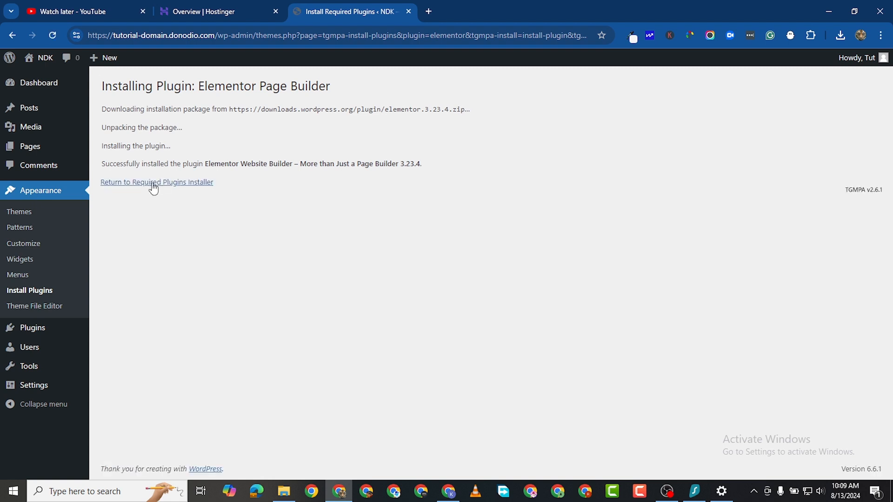
{"action": "left_click", "coordinate": [154, 182]}
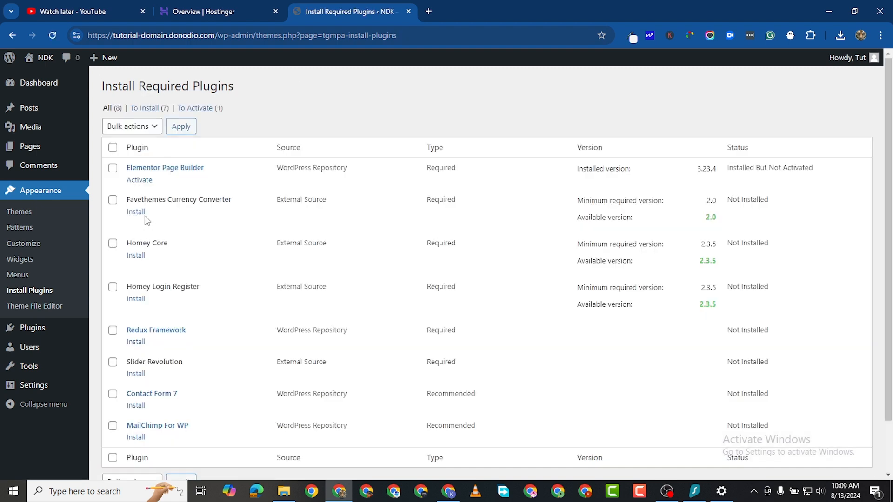
{"action": "left_click", "coordinate": [142, 213]}
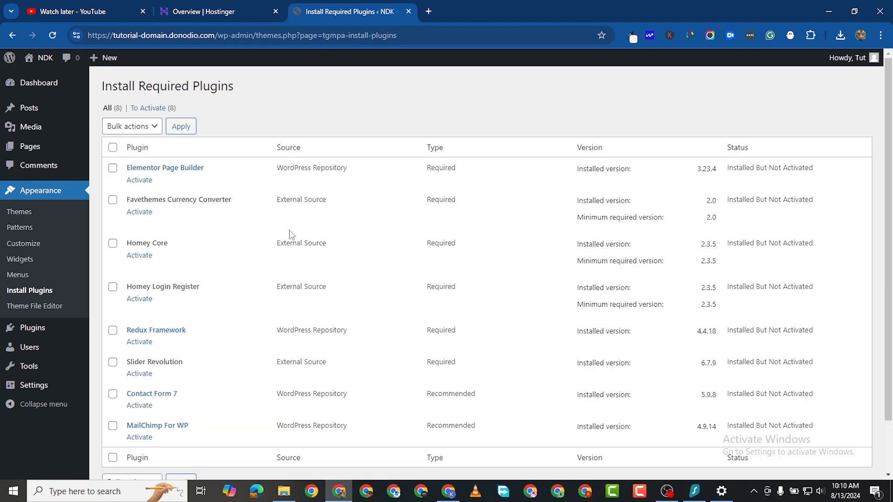
- Select all plugins in the required plugins list and activate them with one bulk action
{"action": "scroll", "coordinate": [353, 240], "scroll_direction": "down", "scroll_amount": 2}
{"action": "scroll", "coordinate": [204, 214], "scroll_direction": "up", "scroll_amount": 2}
{"action": "left_click", "coordinate": [113, 147]}
{"action": "left_click", "coordinate": [132, 126]}
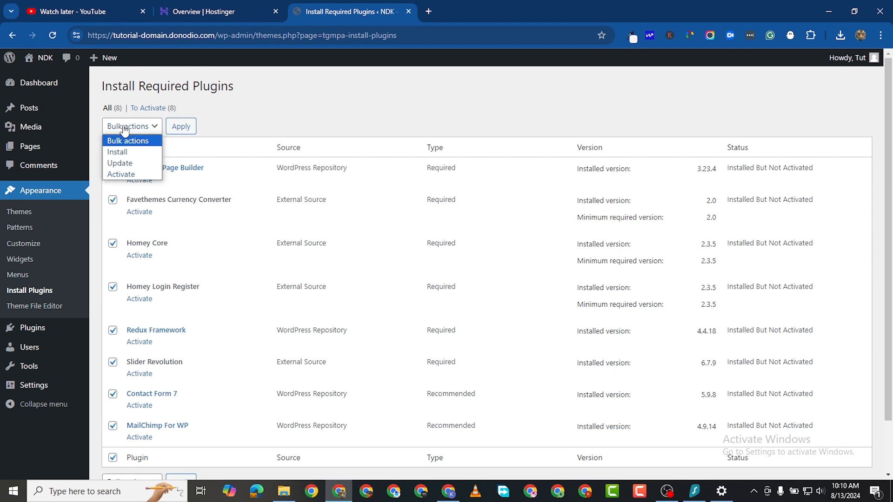
{"action": "left_click", "coordinate": [122, 174]}
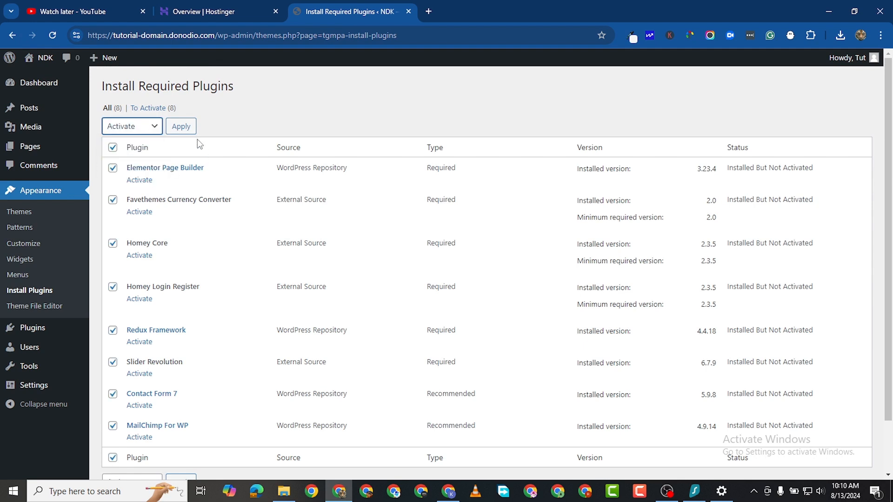
{"action": "left_click", "coordinate": [181, 126]}
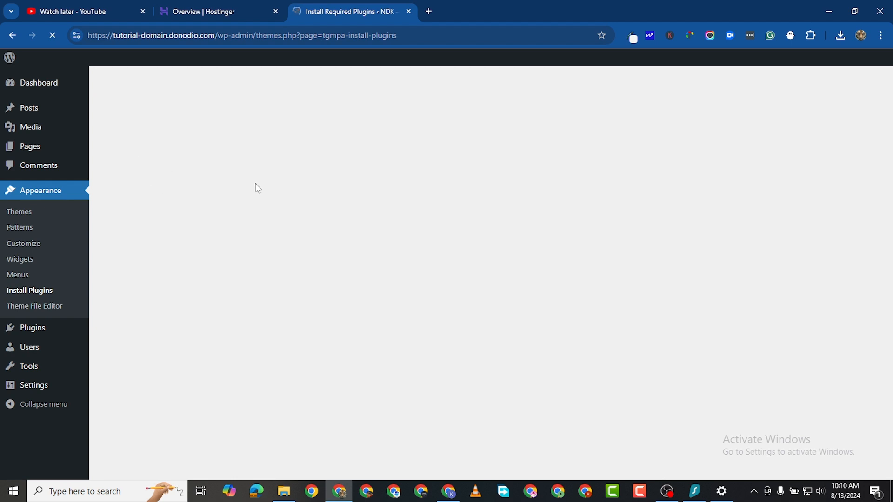
- Leave the Elementor onboarding for the WordPress dashboard by shortening the page address to /wp-admin/
{"action": "mouse_move", "coordinate": [34, 313]}
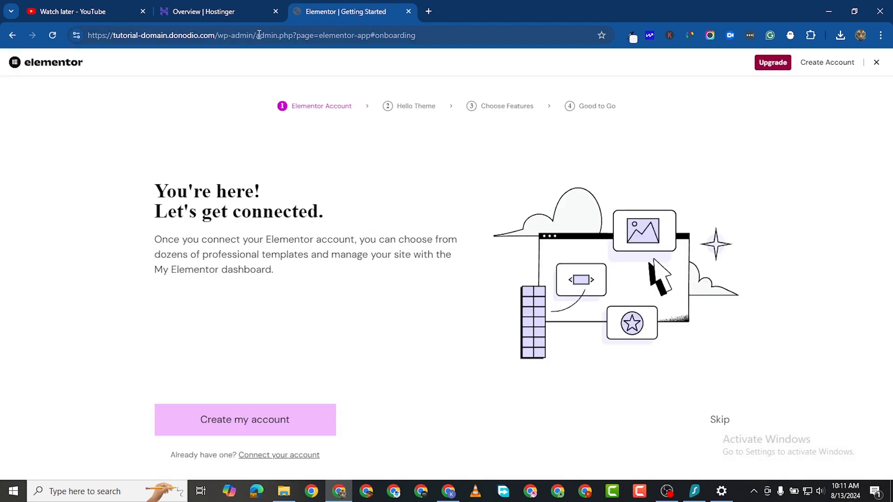
{"action": "left_click_drag", "start_coordinate": [254, 36], "coordinate": [864, 156]}
{"action": "key", "text": "BackSpace"}
{"action": "key", "text": "Return"}
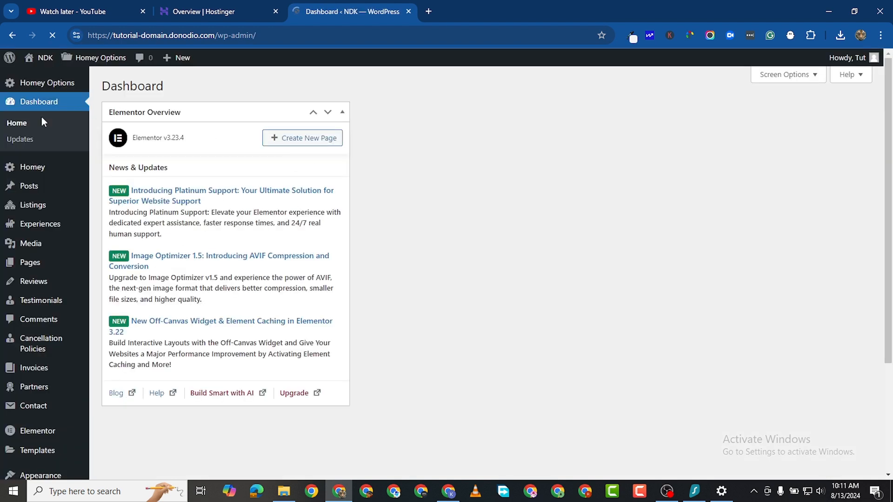
- Open the installed plugins list and review the activated plugins, including the Slider Revolution licence and update notice
{"action": "scroll", "coordinate": [32, 370], "scroll_direction": "down", "scroll_amount": 2}
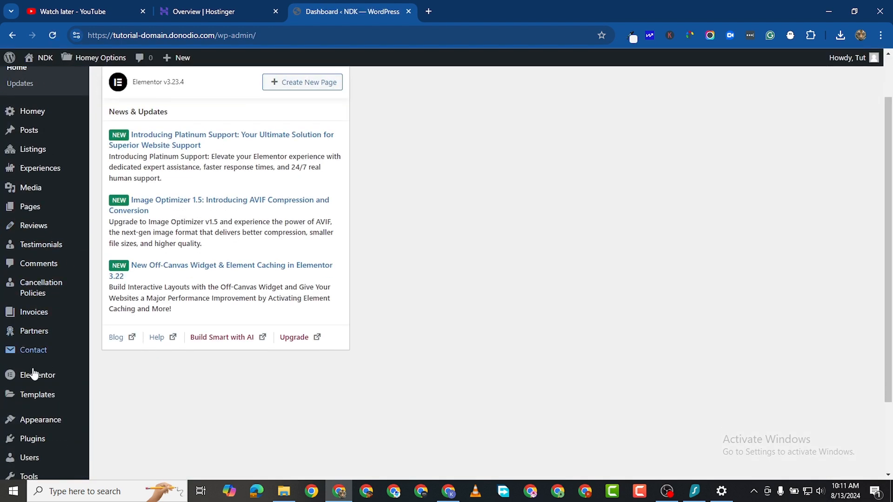
{"action": "mouse_move", "coordinate": [32, 388]}
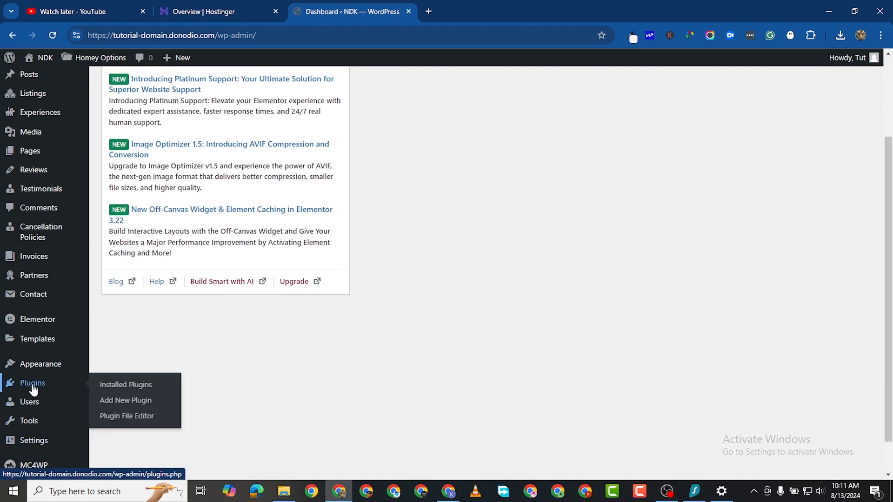
{"action": "left_click", "coordinate": [109, 384]}
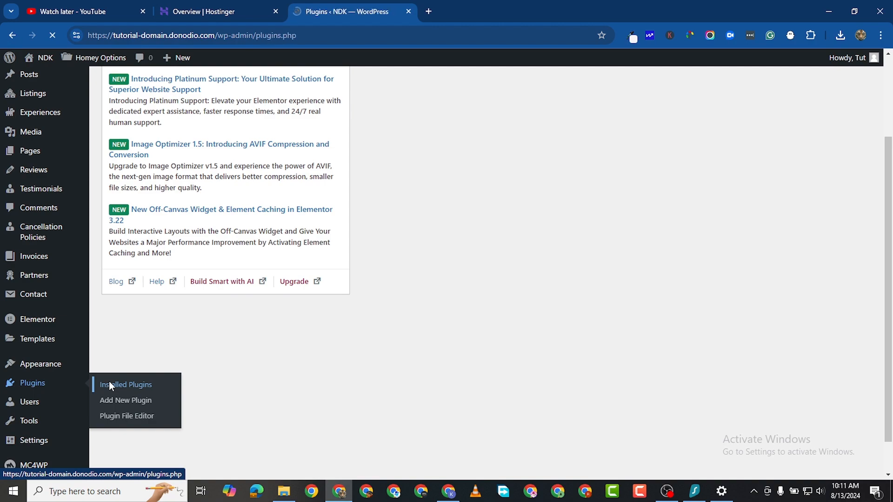
{"action": "scroll", "coordinate": [228, 300], "scroll_direction": "down", "scroll_amount": 3}
{"action": "scroll", "coordinate": [228, 300], "scroll_direction": "up", "scroll_amount": 3}
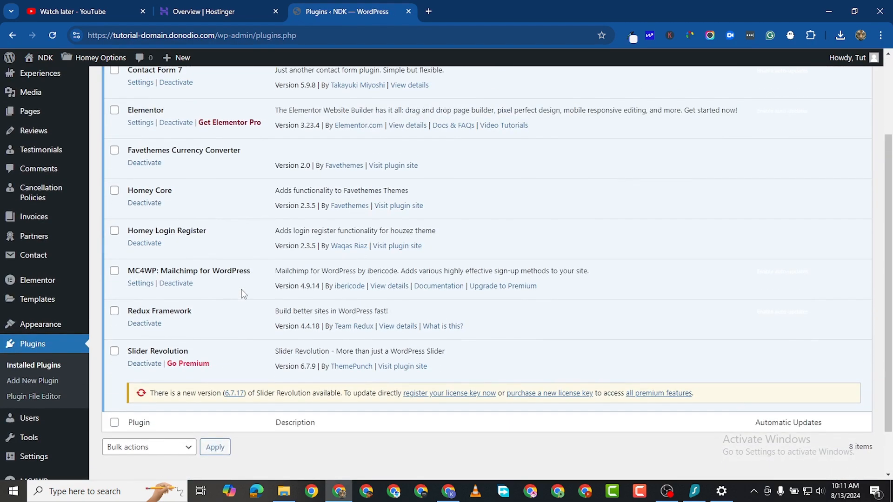
{"action": "scroll", "coordinate": [289, 284], "scroll_direction": "down", "scroll_amount": 4}
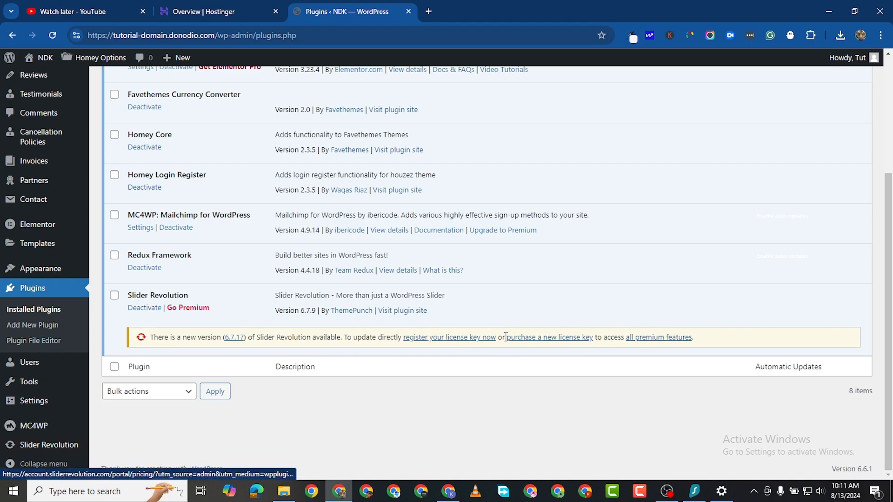
{"action": "scroll", "coordinate": [182, 235], "scroll_direction": "up", "scroll_amount": 4}
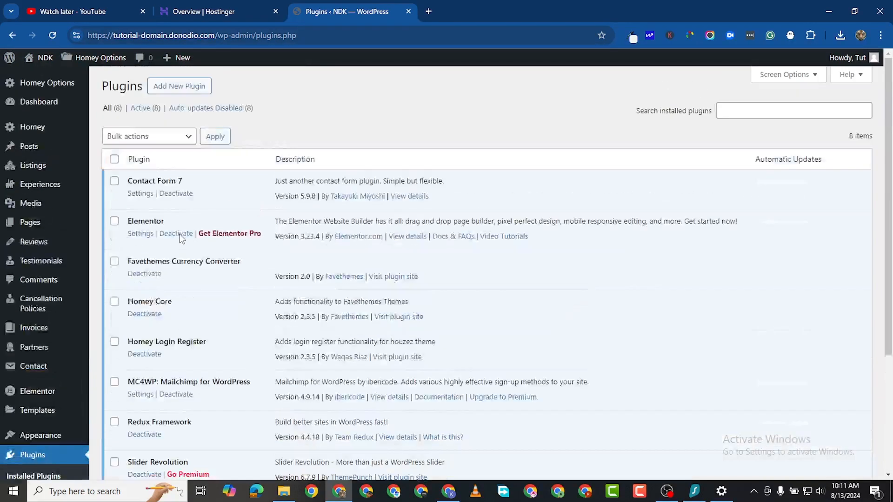
{"action": "scroll", "coordinate": [225, 275], "scroll_direction": "down", "scroll_amount": 4}
{"action": "scroll", "coordinate": [211, 245], "scroll_direction": "up", "scroll_amount": 4}
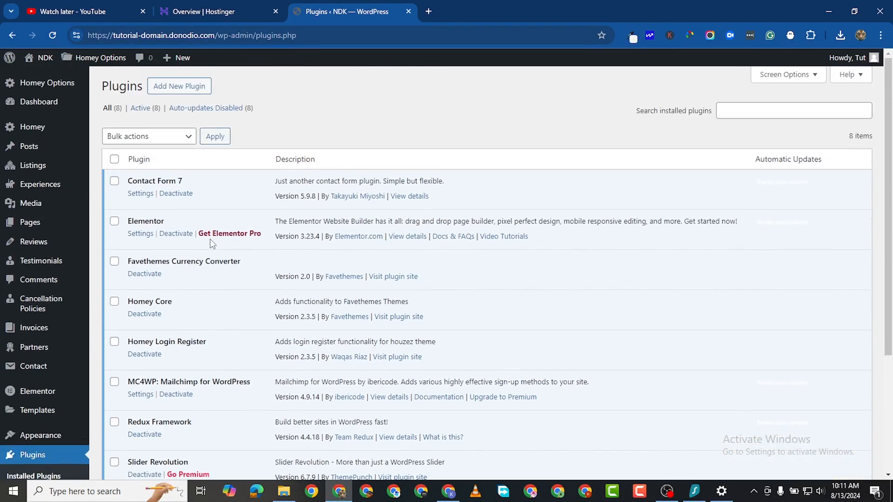
{"action": "scroll", "coordinate": [219, 240], "scroll_direction": "down", "scroll_amount": 1}
{"action": "scroll", "coordinate": [218, 239], "scroll_direction": "down", "scroll_amount": 3}
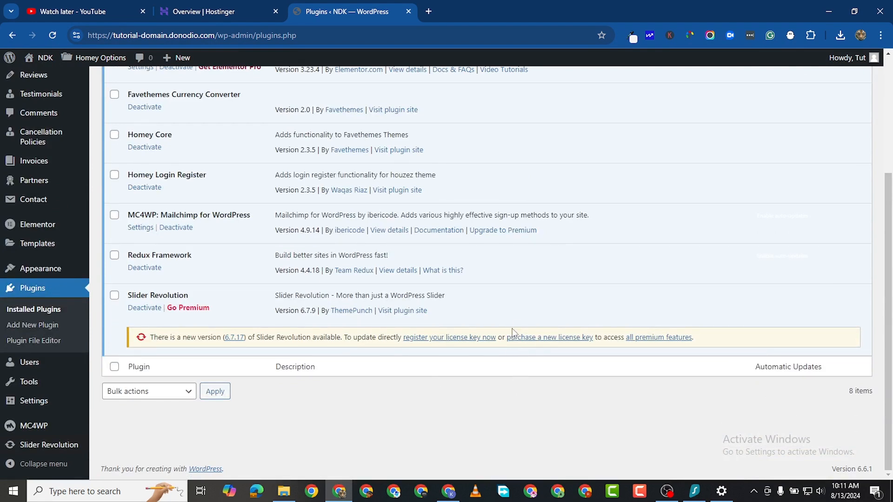
{"action": "scroll", "coordinate": [512, 328], "scroll_direction": "up", "scroll_amount": 3}
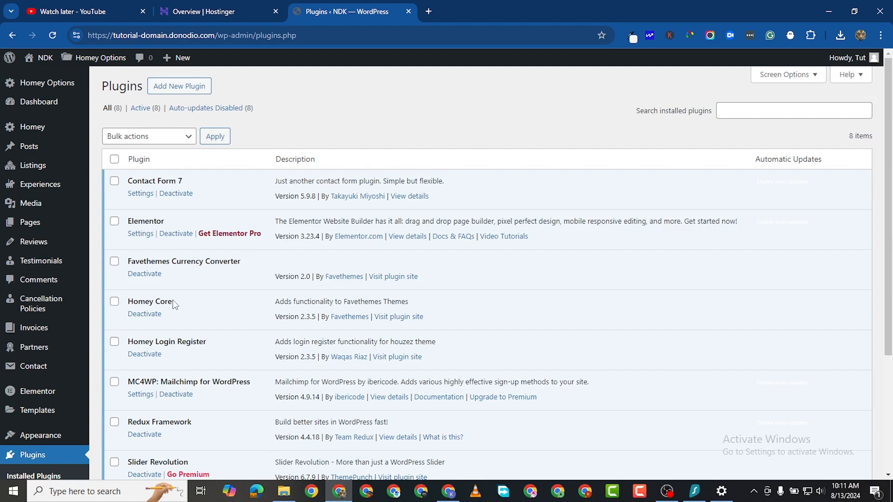
{"action": "scroll", "coordinate": [172, 304], "scroll_direction": "down", "scroll_amount": 1}
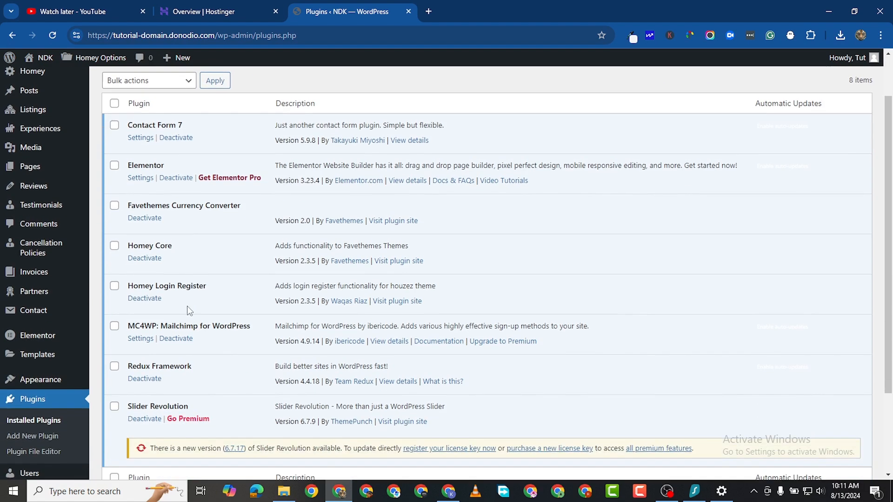
{"action": "scroll", "coordinate": [190, 314], "scroll_direction": "down", "scroll_amount": 1}
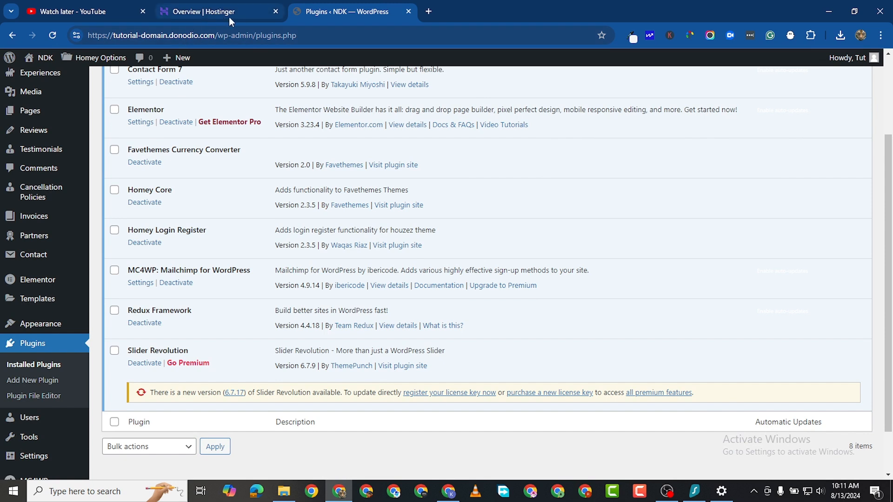
- Open the One Click Demo Import page of the Homey theme
{"action": "scroll", "coordinate": [27, 331], "scroll_direction": "down", "scroll_amount": 1}
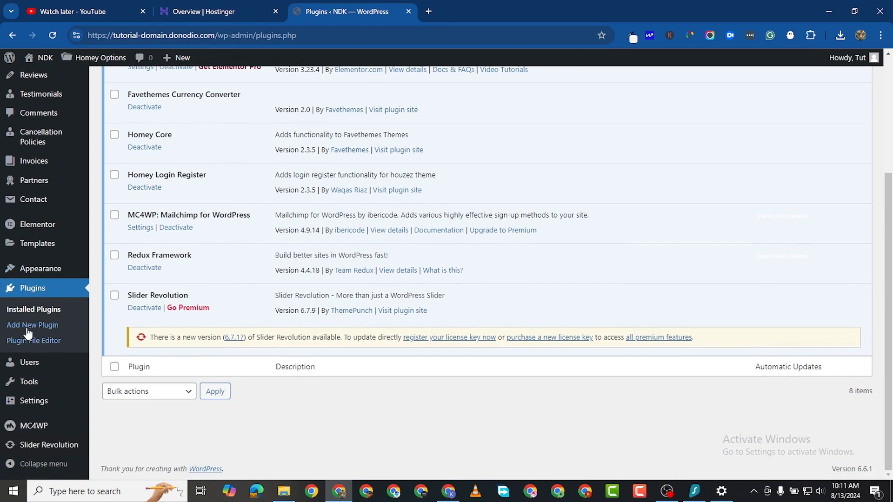
{"action": "mouse_move", "coordinate": [48, 274]}
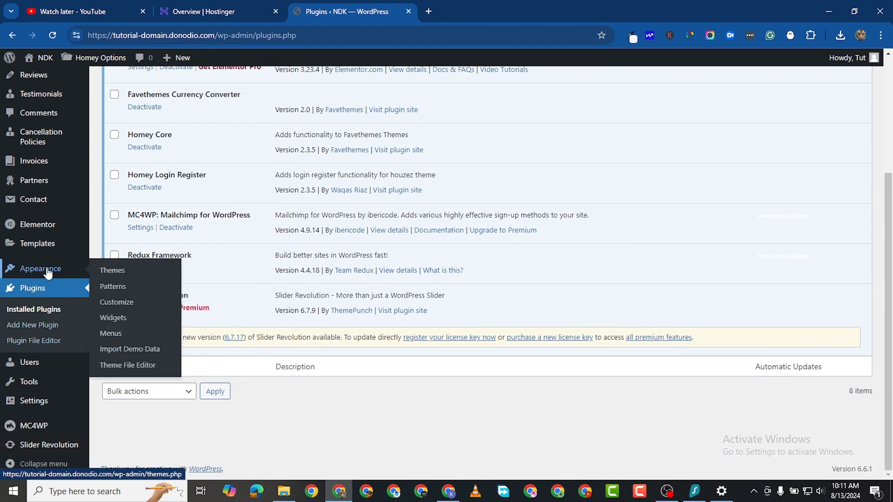
{"action": "left_click", "coordinate": [140, 353]}
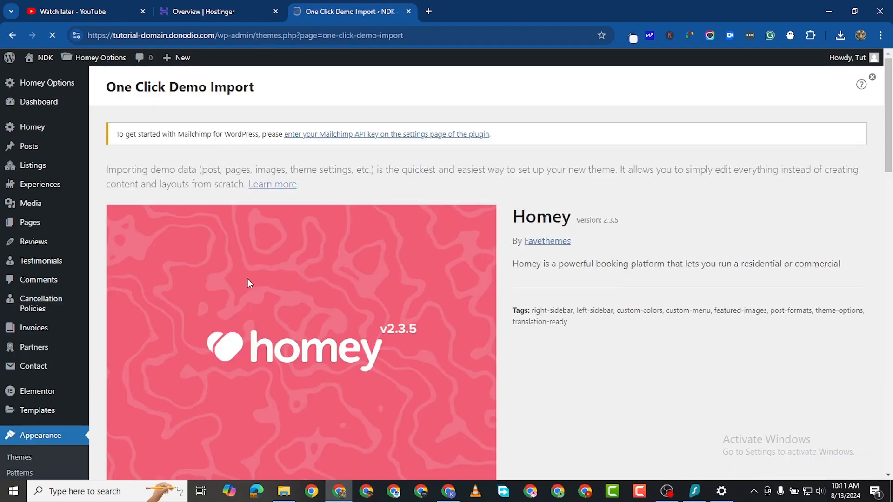
- Look through the Homey demo sites available for import, from Full Demo 01 down to Demo 15
{"action": "scroll", "coordinate": [259, 272], "scroll_direction": "down", "scroll_amount": 4}
{"action": "scroll", "coordinate": [260, 277], "scroll_direction": "up", "scroll_amount": 4}
{"action": "scroll", "coordinate": [247, 203], "scroll_direction": "down", "scroll_amount": 5}
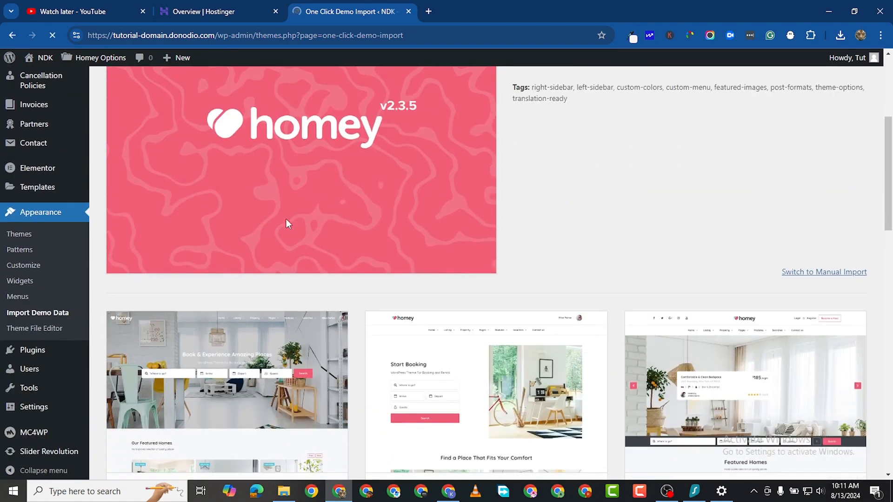
{"action": "scroll", "coordinate": [299, 244], "scroll_direction": "down", "scroll_amount": 4}
{"action": "scroll", "coordinate": [249, 301], "scroll_direction": "down", "scroll_amount": 5}
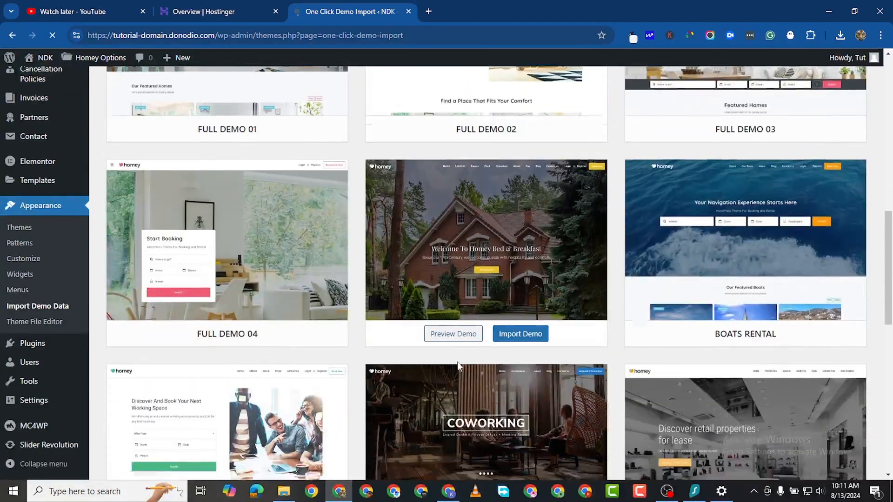
{"action": "scroll", "coordinate": [646, 284], "scroll_direction": "down", "scroll_amount": 6}
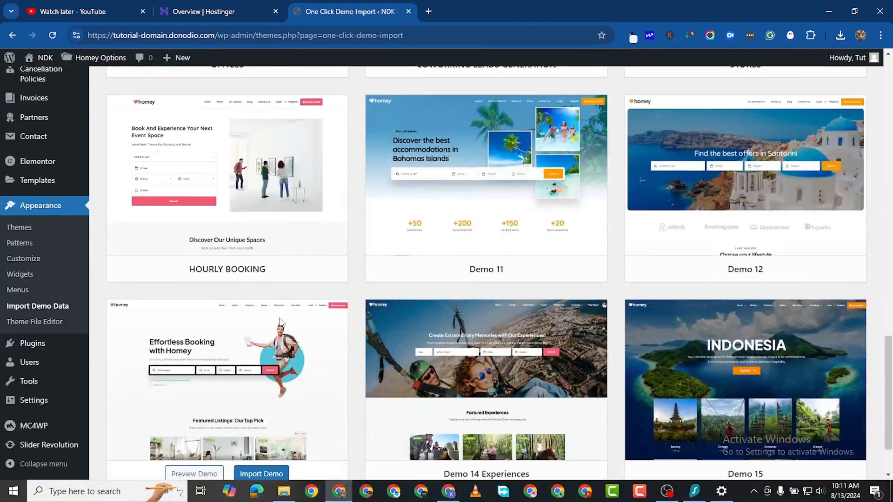
{"action": "scroll", "coordinate": [291, 328], "scroll_direction": "down", "scroll_amount": 1}
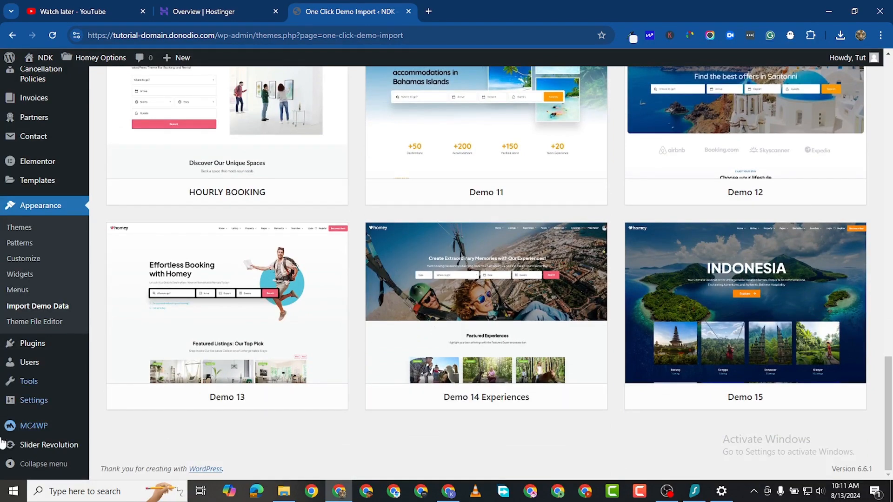
{"action": "mouse_move", "coordinate": [474, 282]}
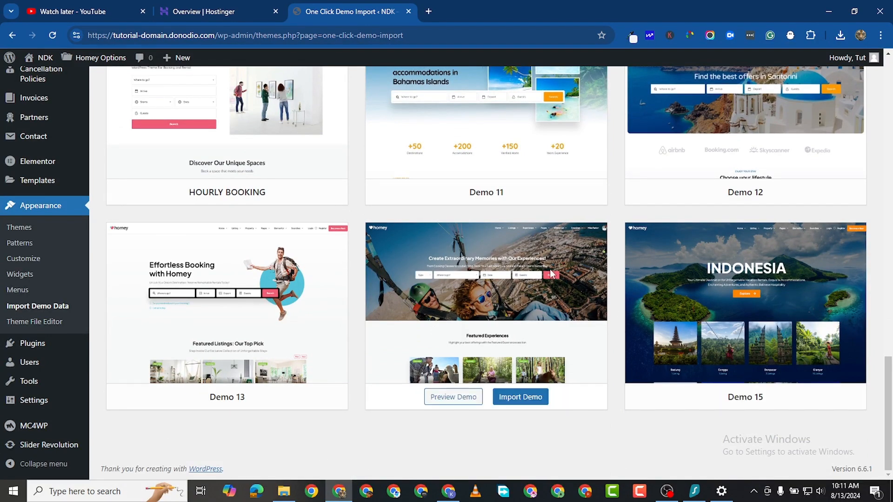
- Open the live preview of the Single Bed & Breakfast demo
{"action": "scroll", "coordinate": [551, 273], "scroll_direction": "up", "scroll_amount": 9}
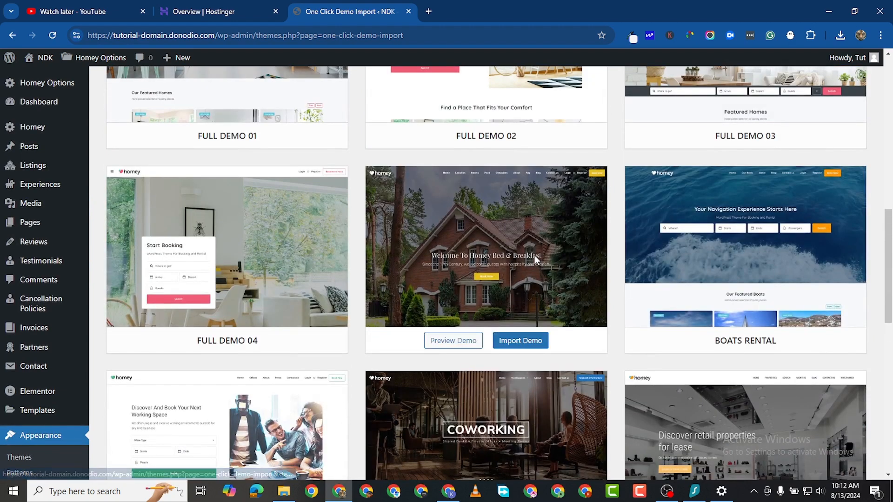
{"action": "mouse_move", "coordinate": [464, 309]}
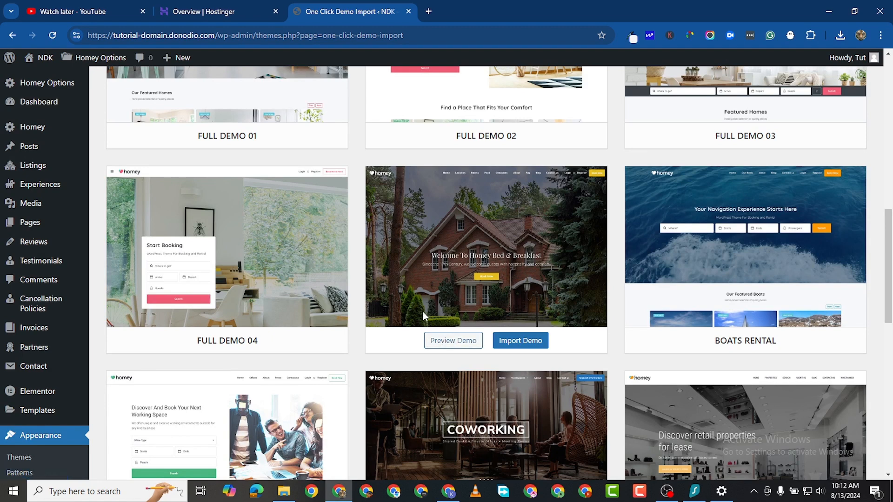
{"action": "left_click", "coordinate": [462, 344]}
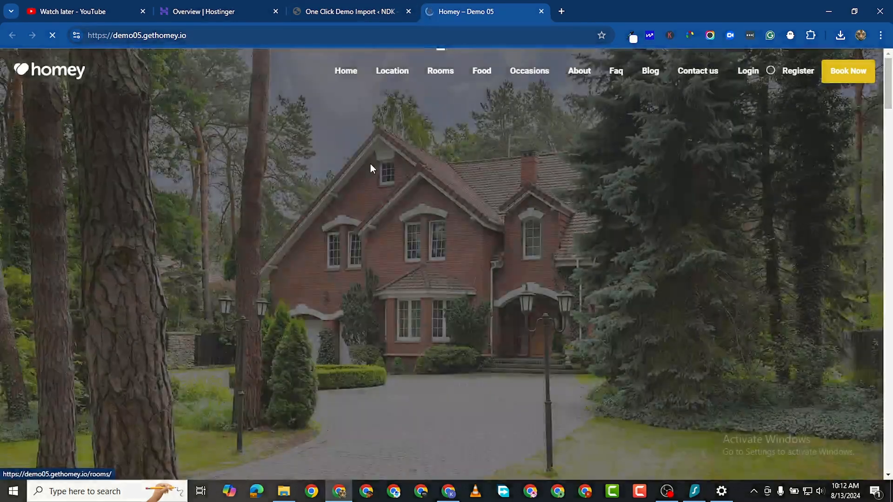
- Look through the Single Bed & Breakfast demo homepage, from the welcome banner and room sections down to the contact form
{"action": "scroll", "coordinate": [431, 203], "scroll_direction": "down", "scroll_amount": 10}
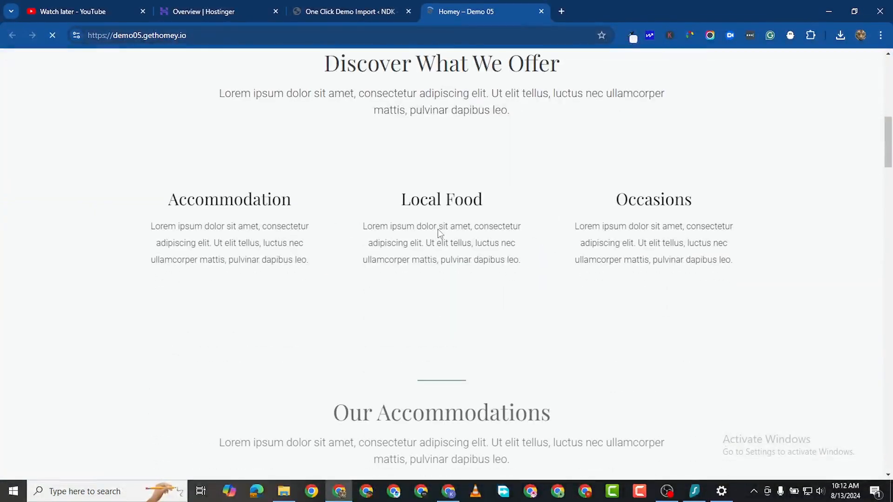
{"action": "scroll", "coordinate": [382, 184], "scroll_direction": "down", "scroll_amount": 4}
{"action": "scroll", "coordinate": [390, 184], "scroll_direction": "up", "scroll_amount": 6}
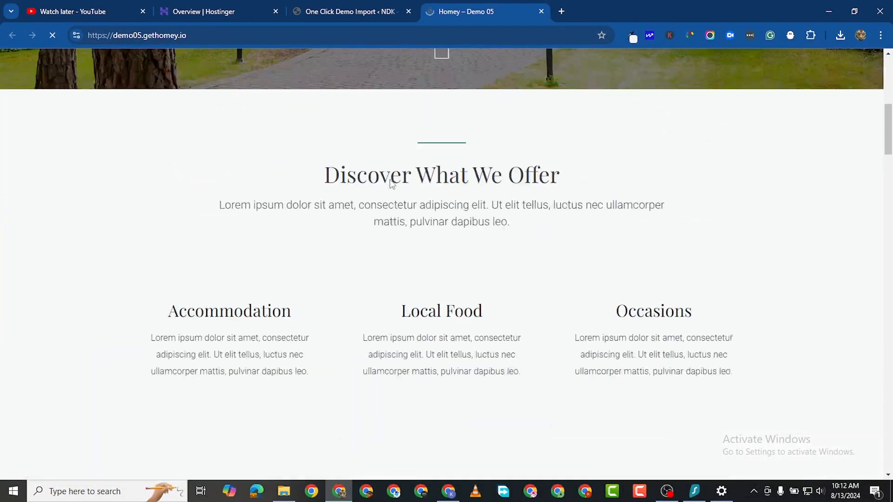
{"action": "scroll", "coordinate": [391, 182], "scroll_direction": "up", "scroll_amount": 8}
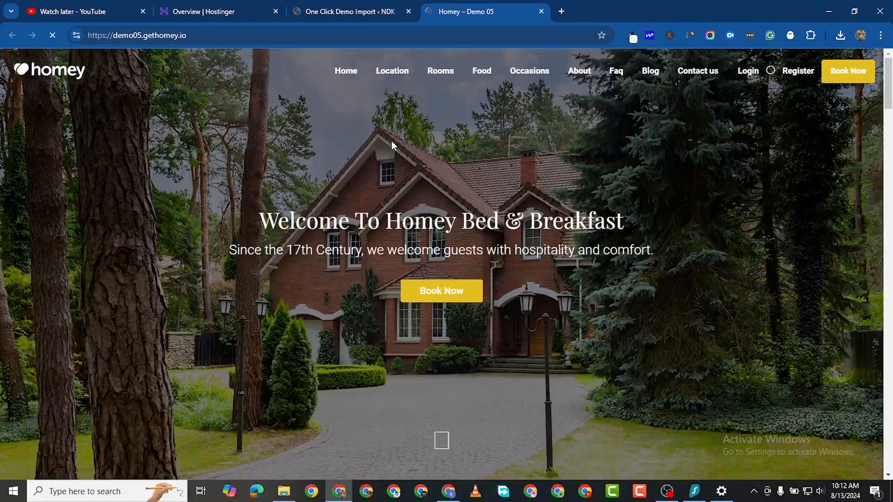
{"action": "scroll", "coordinate": [395, 171], "scroll_direction": "down", "scroll_amount": 20}
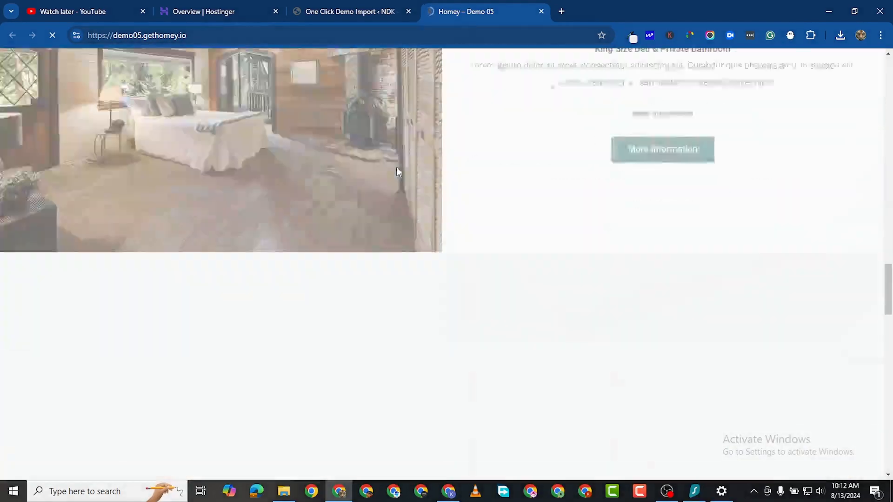
{"action": "scroll", "coordinate": [397, 168], "scroll_direction": "down", "scroll_amount": 20}
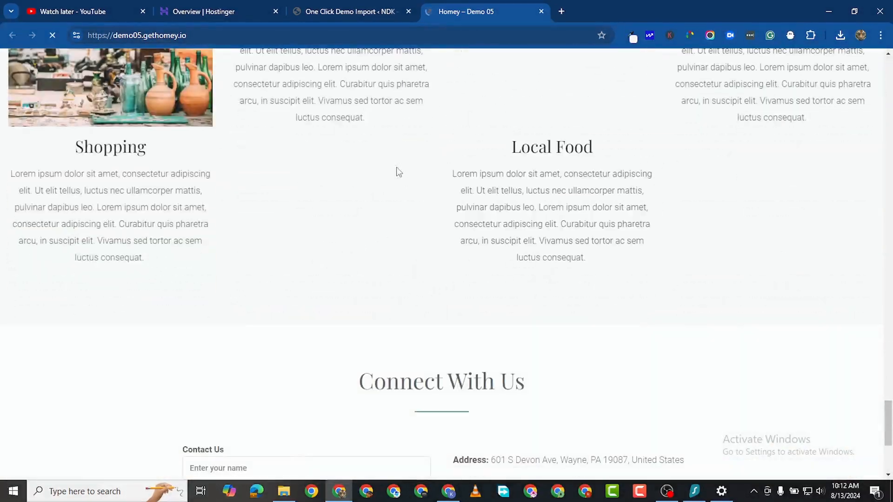
{"action": "scroll", "coordinate": [398, 171], "scroll_direction": "down", "scroll_amount": 5}
{"action": "scroll", "coordinate": [398, 171], "scroll_direction": "up", "scroll_amount": 10}
{"action": "scroll", "coordinate": [399, 172], "scroll_direction": "down", "scroll_amount": 7}
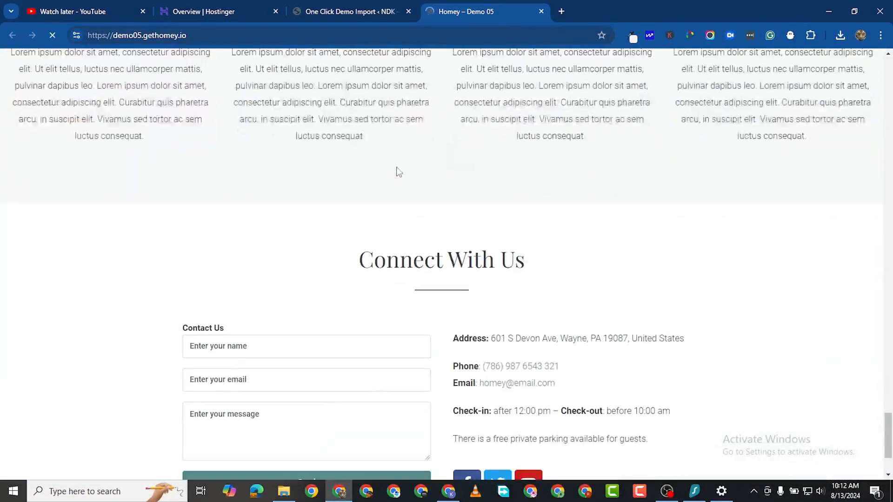
{"action": "scroll", "coordinate": [398, 172], "scroll_direction": "up", "scroll_amount": 7}
{"action": "scroll", "coordinate": [447, 229], "scroll_direction": "down", "scroll_amount": 7}
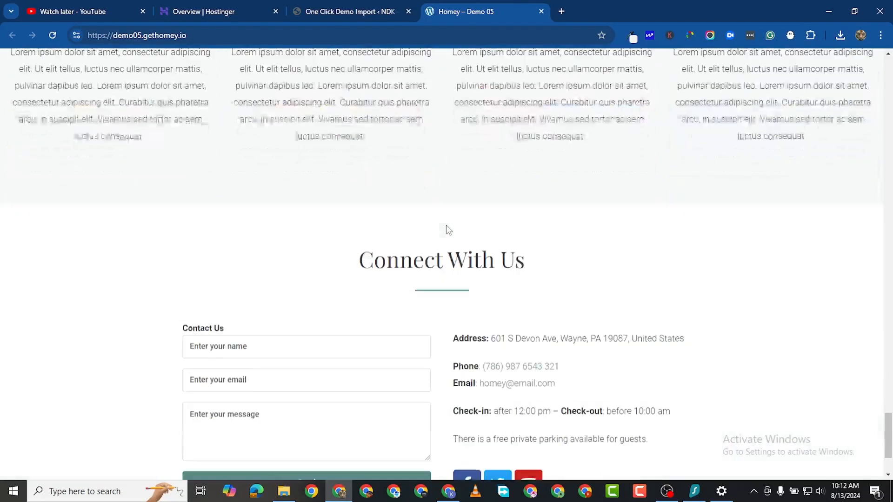
{"action": "scroll", "coordinate": [446, 229], "scroll_direction": "up", "scroll_amount": 20}
{"action": "scroll", "coordinate": [445, 225], "scroll_direction": "up", "scroll_amount": 10}
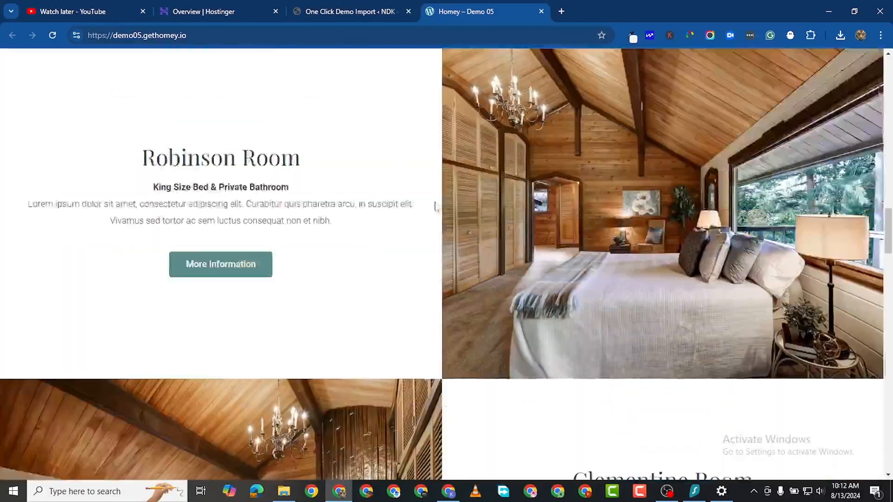
- Return to the One Click Demo Import page and choose the Single Bed & Breakfast demo for import
{"action": "left_click", "coordinate": [342, 11]}
{"action": "scroll", "coordinate": [436, 139], "scroll_direction": "up", "scroll_amount": 4}
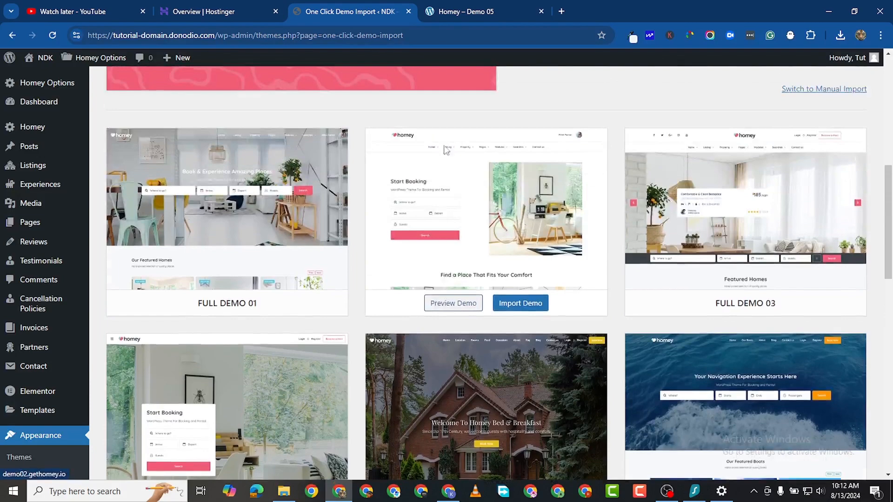
{"action": "scroll", "coordinate": [472, 222], "scroll_direction": "down", "scroll_amount": 6}
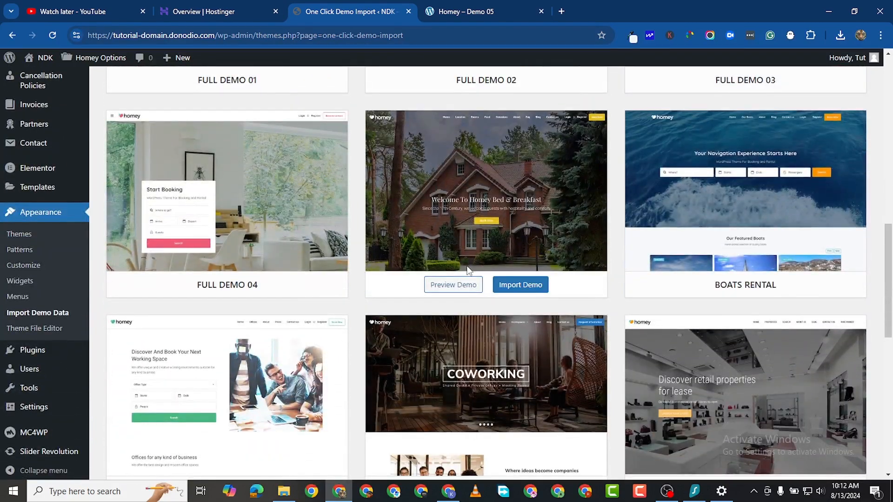
{"action": "left_click", "coordinate": [515, 285]}
- Run the demo import with WPForms, All in One SEO and MonsterInsights left unselected
{"action": "scroll", "coordinate": [297, 312], "scroll_direction": "down", "scroll_amount": 1}
{"action": "scroll", "coordinate": [298, 315], "scroll_direction": "down", "scroll_amount": 3}
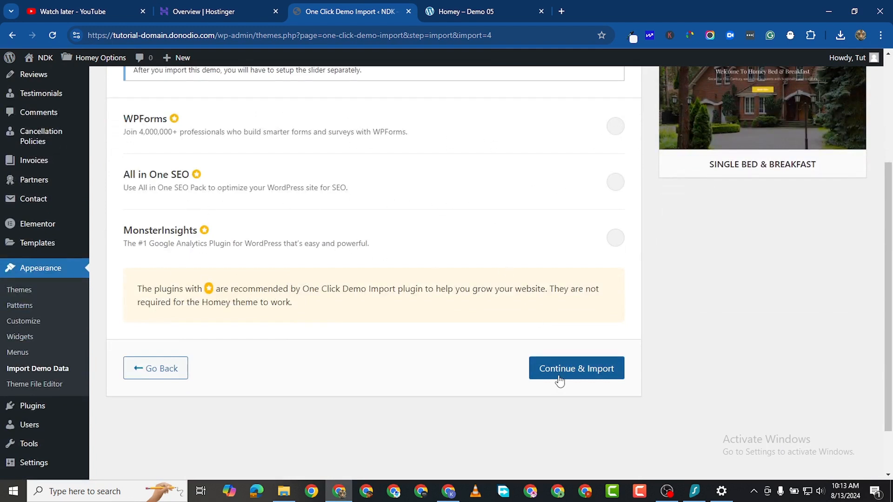
{"action": "left_click", "coordinate": [615, 126]}
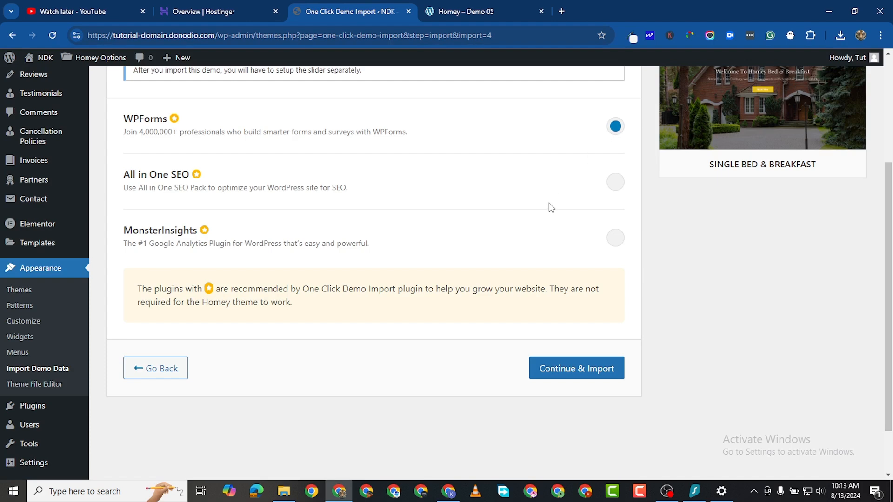
{"action": "left_click", "coordinate": [613, 134]}
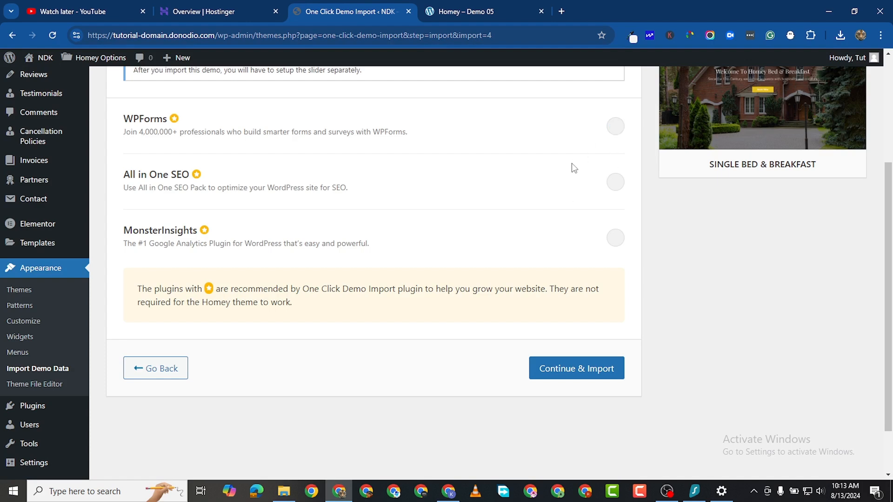
{"action": "left_click", "coordinate": [562, 367]}
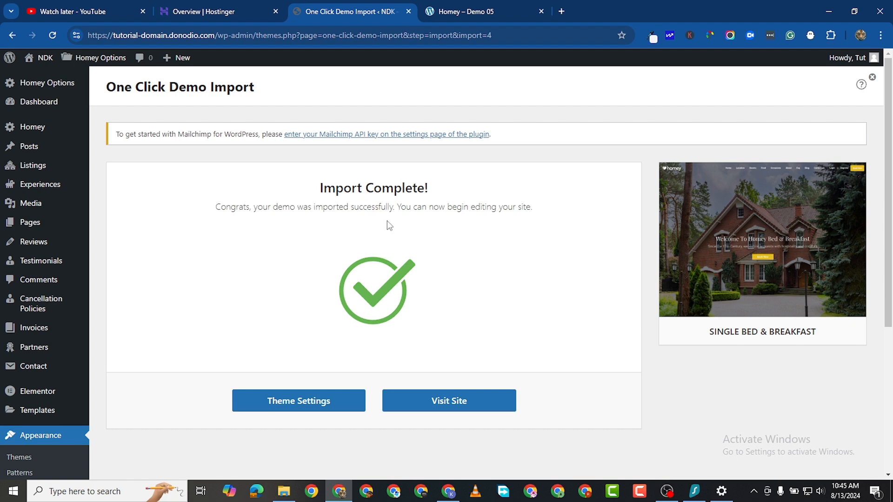
- Visit the imported site and look through its homepage sections, from the welcome banner to the things to do
{"action": "left_click", "coordinate": [452, 400]}
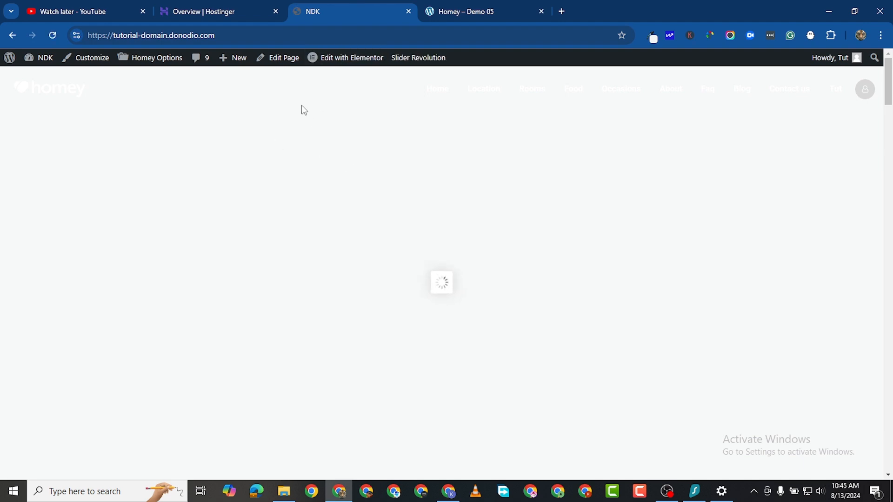
{"action": "scroll", "coordinate": [334, 216], "scroll_direction": "down", "scroll_amount": 5}
{"action": "scroll", "coordinate": [344, 215], "scroll_direction": "down", "scroll_amount": 15}
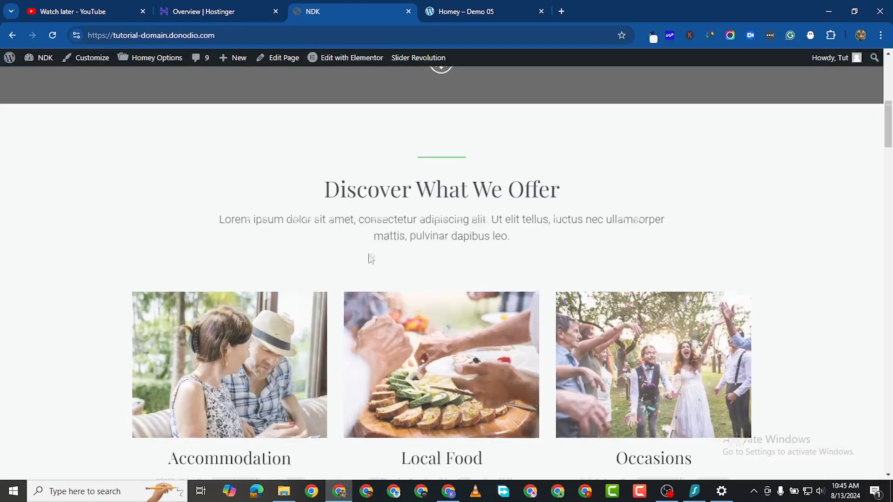
{"action": "scroll", "coordinate": [256, 335], "scroll_direction": "down", "scroll_amount": 15}
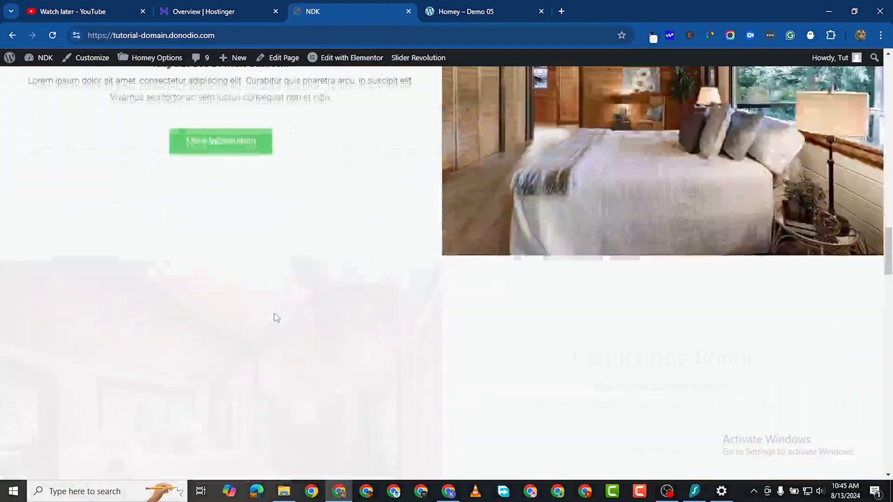
{"action": "scroll", "coordinate": [262, 279], "scroll_direction": "down", "scroll_amount": 12}
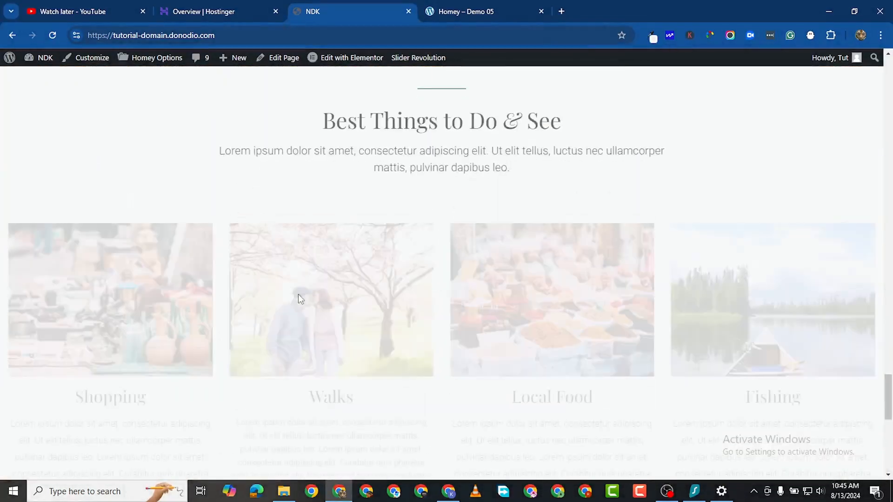
{"action": "scroll", "coordinate": [321, 332], "scroll_direction": "up", "scroll_amount": 20}
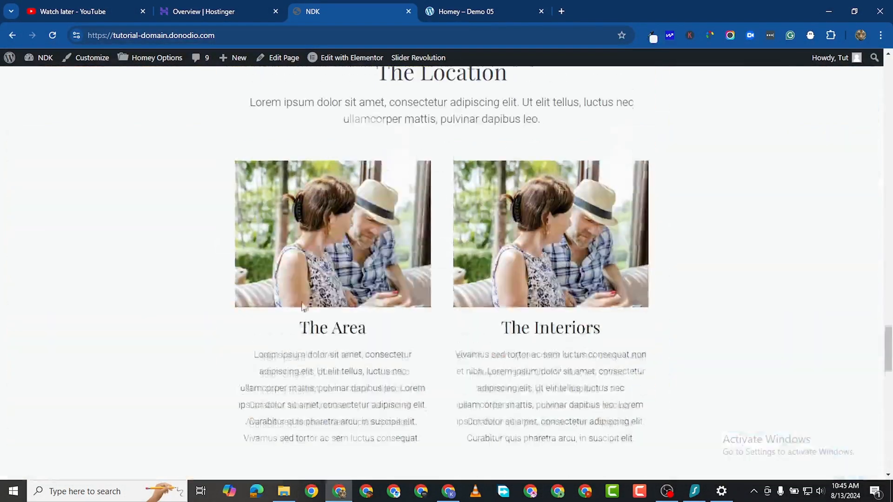
{"action": "scroll", "coordinate": [325, 259], "scroll_direction": "up", "scroll_amount": 8}
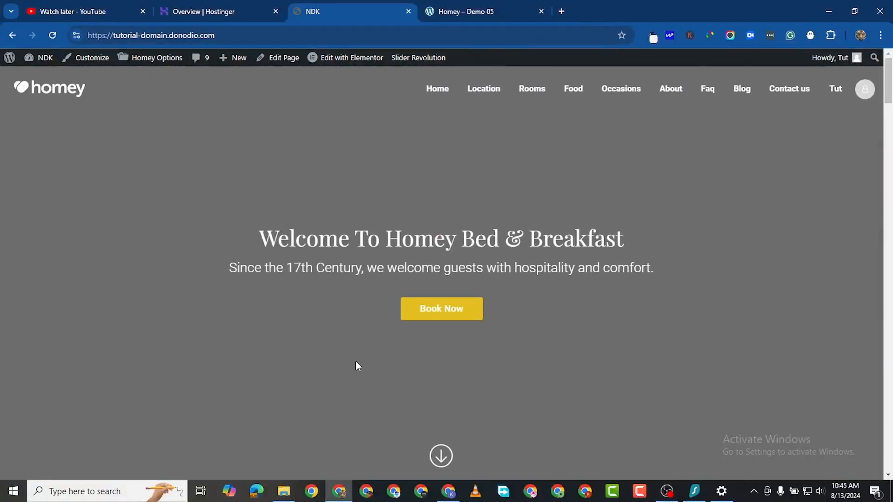
{"action": "scroll", "coordinate": [356, 362], "scroll_direction": "down", "scroll_amount": 6}
{"action": "scroll", "coordinate": [435, 242], "scroll_direction": "up", "scroll_amount": 6}
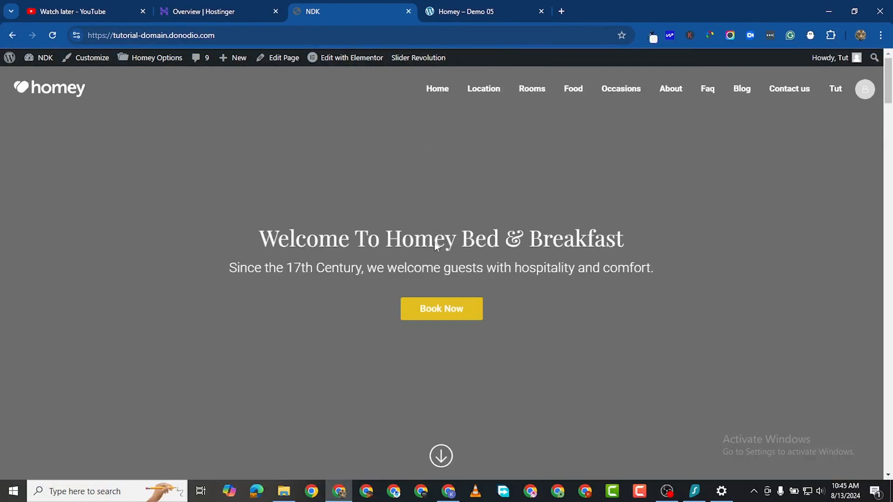
- Open the site's Rooms page, bring up the Clementine Room listing in a new tab and close the Homey demo preview
{"action": "left_click", "coordinate": [531, 91]}
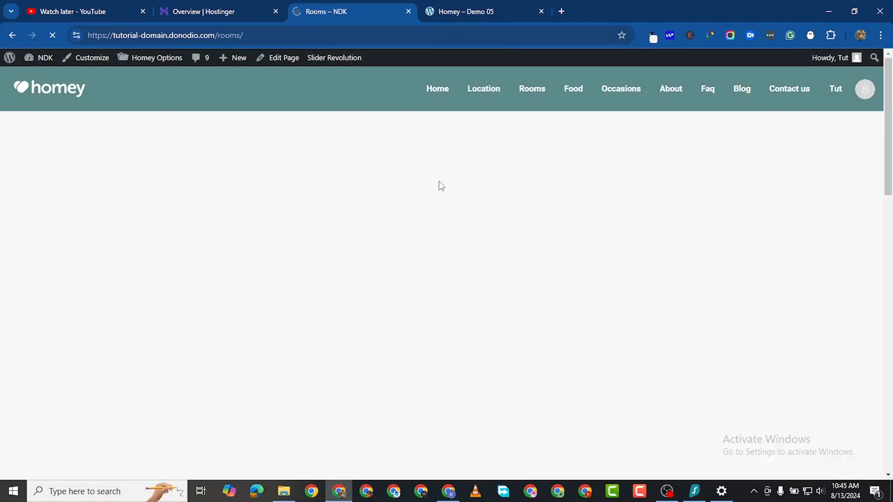
{"action": "scroll", "coordinate": [209, 259], "scroll_direction": "down", "scroll_amount": 7}
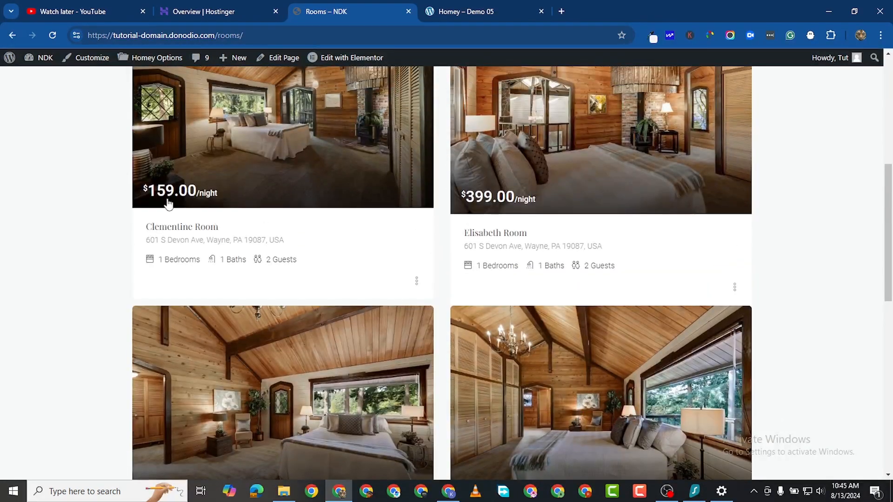
{"action": "right_click", "coordinate": [162, 226]}
{"action": "left_click", "coordinate": [233, 237]}
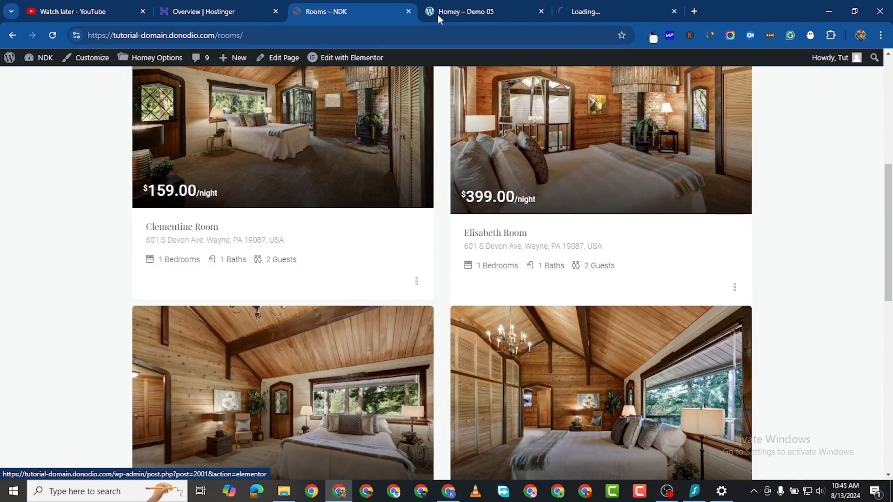
{"action": "left_click", "coordinate": [594, 15]}
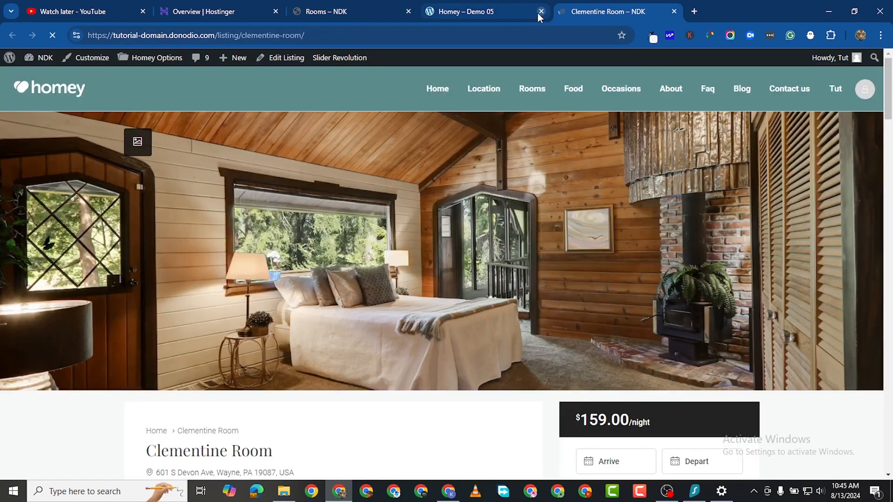
{"action": "left_click", "coordinate": [541, 11]}
- Examine the Clementine Room listing, including its booking form, prices, extra services, features, map, terms and availability calendar
{"action": "scroll", "coordinate": [369, 262], "scroll_direction": "down", "scroll_amount": 4}
{"action": "scroll", "coordinate": [400, 279], "scroll_direction": "down", "scroll_amount": 12}
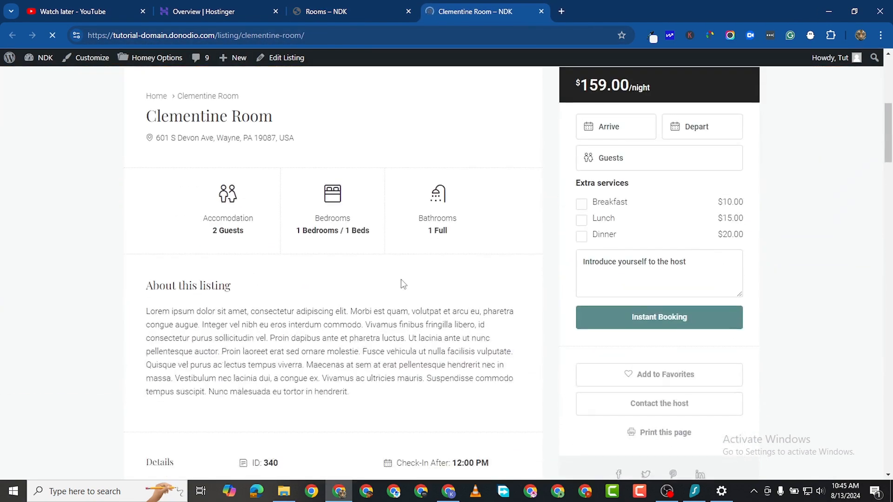
{"action": "scroll", "coordinate": [429, 327], "scroll_direction": "down", "scroll_amount": 20}
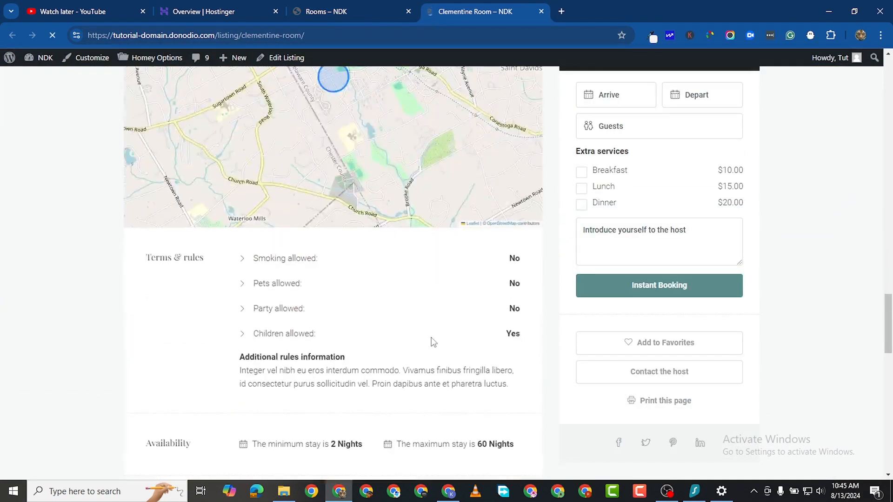
{"action": "scroll", "coordinate": [406, 375], "scroll_direction": "up", "scroll_amount": 20}
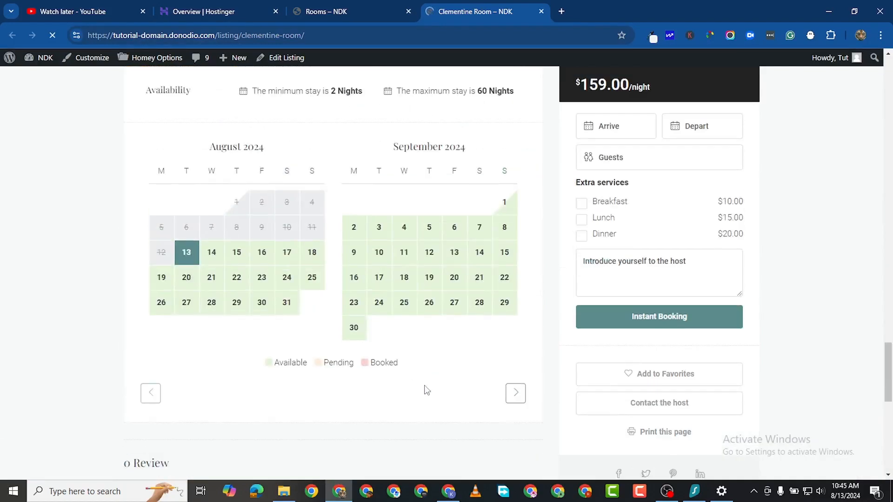
{"action": "scroll", "coordinate": [440, 382], "scroll_direction": "up", "scroll_amount": 15}
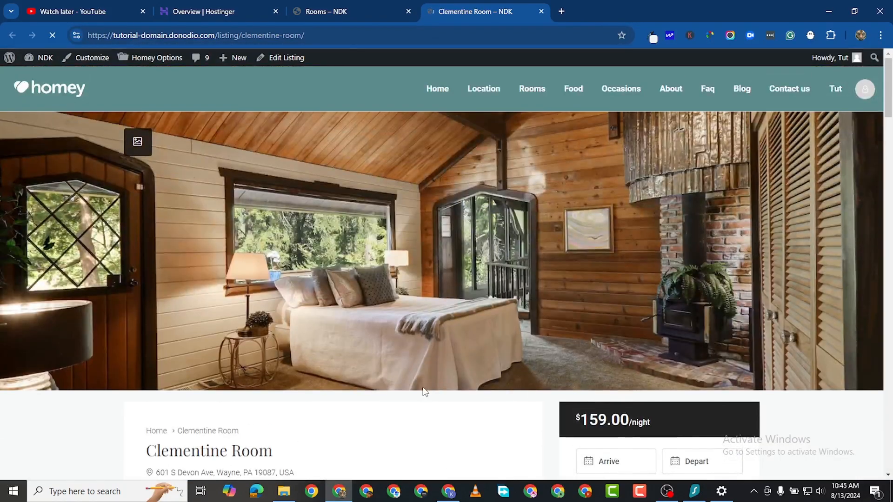
{"action": "scroll", "coordinate": [428, 332], "scroll_direction": "down", "scroll_amount": 12}
{"action": "scroll", "coordinate": [417, 331], "scroll_direction": "down", "scroll_amount": 14}
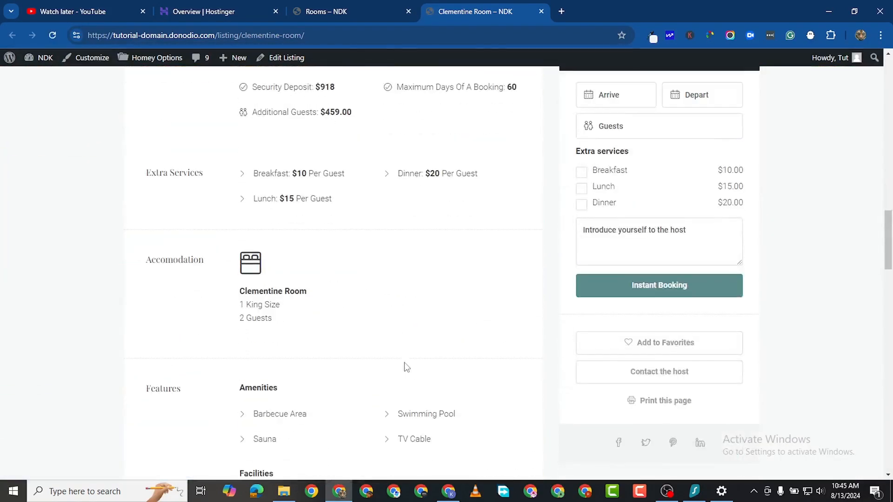
{"action": "scroll", "coordinate": [420, 296], "scroll_direction": "down", "scroll_amount": 15}
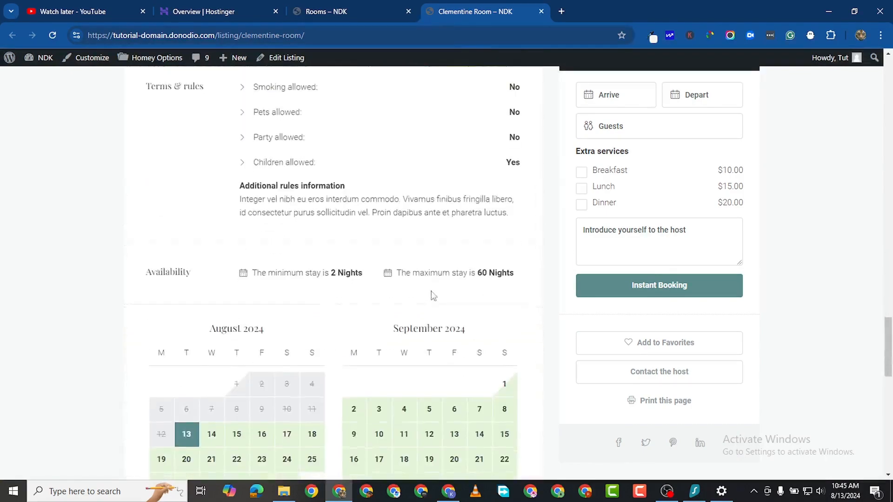
{"action": "scroll", "coordinate": [448, 312], "scroll_direction": "up", "scroll_amount": 8}
{"action": "scroll", "coordinate": [475, 291], "scroll_direction": "up", "scroll_amount": 15}
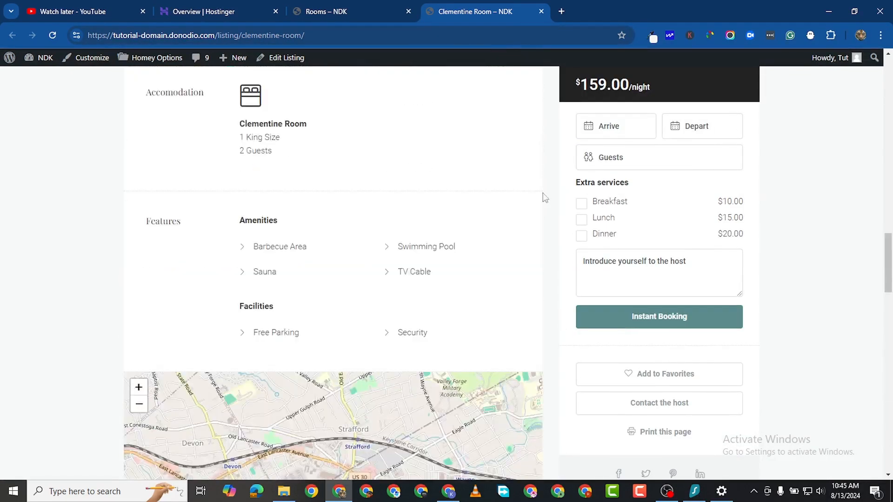
- Examine the Clementine Room listing from its banner photo through the title, address, room capacity, description and details to the prices
{"action": "scroll", "coordinate": [576, 208], "scroll_direction": "up", "scroll_amount": 8}
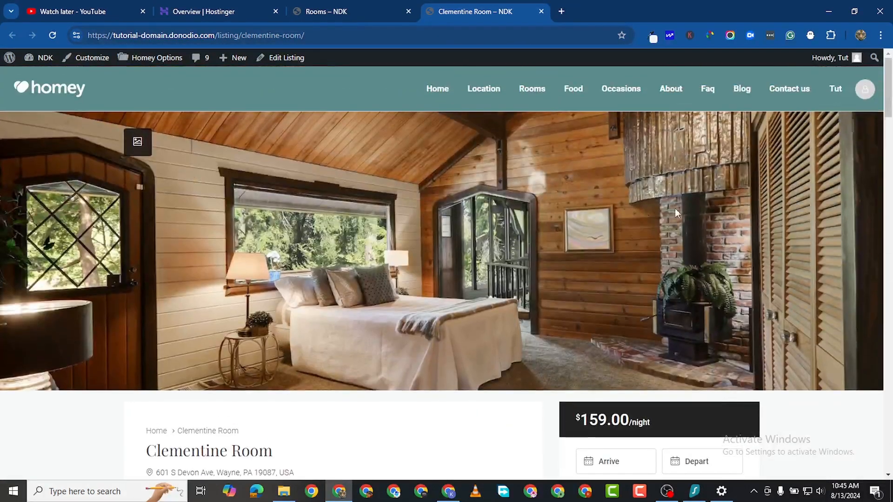
{"action": "scroll", "coordinate": [299, 283], "scroll_direction": "down", "scroll_amount": 3}
{"action": "scroll", "coordinate": [314, 273], "scroll_direction": "up", "scroll_amount": 3}
{"action": "scroll", "coordinate": [376, 288], "scroll_direction": "down", "scroll_amount": 3}
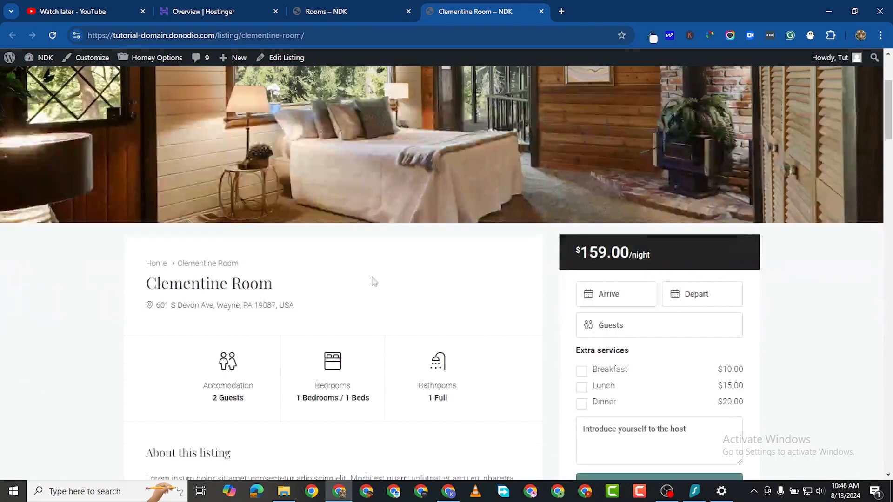
{"action": "scroll", "coordinate": [317, 313], "scroll_direction": "down", "scroll_amount": 1}
{"action": "scroll", "coordinate": [215, 263], "scroll_direction": "down", "scroll_amount": 1}
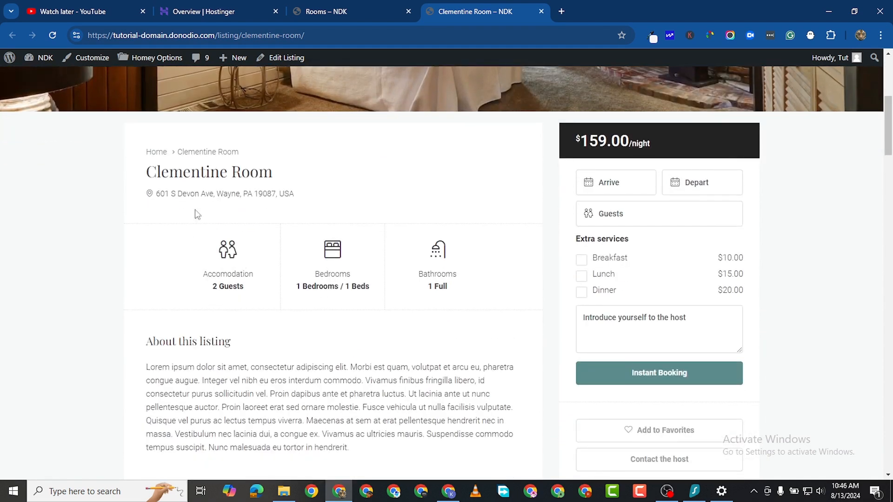
{"action": "left_click_drag", "start_coordinate": [139, 177], "coordinate": [275, 174]}
{"action": "left_click_drag", "start_coordinate": [177, 194], "coordinate": [156, 193]}
{"action": "left_click", "coordinate": [239, 277]}
{"action": "scroll", "coordinate": [321, 263], "scroll_direction": "down", "scroll_amount": 2}
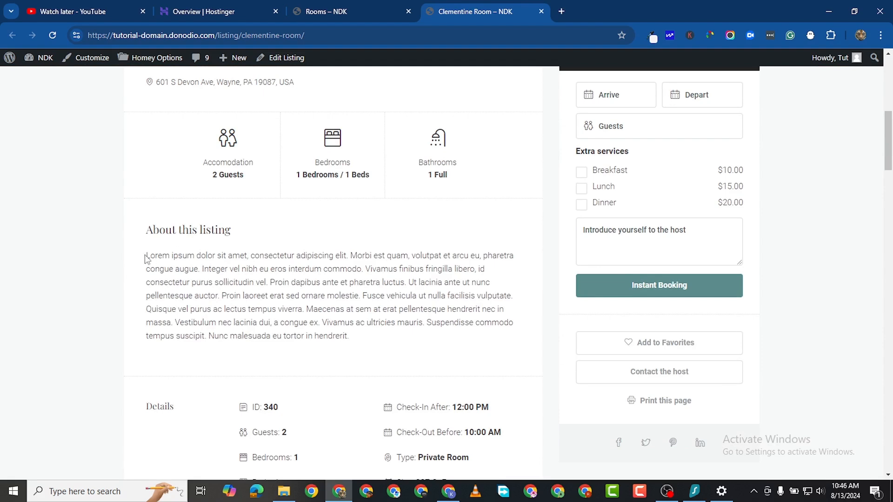
{"action": "left_click_drag", "start_coordinate": [147, 260], "coordinate": [513, 303]}
{"action": "scroll", "coordinate": [225, 164], "scroll_direction": "down", "scroll_amount": 5}
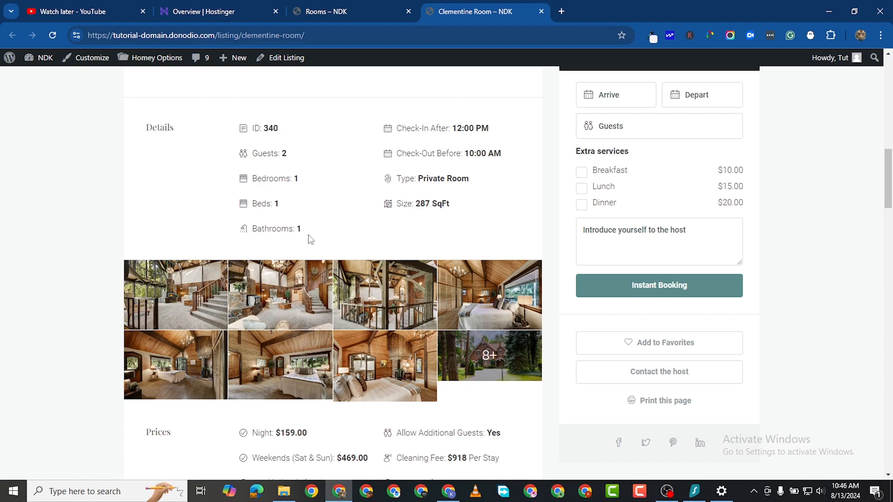
{"action": "double_click", "coordinate": [262, 130]}
{"action": "left_click", "coordinate": [126, 227]}
{"action": "scroll", "coordinate": [181, 218], "scroll_direction": "down", "scroll_amount": 5}
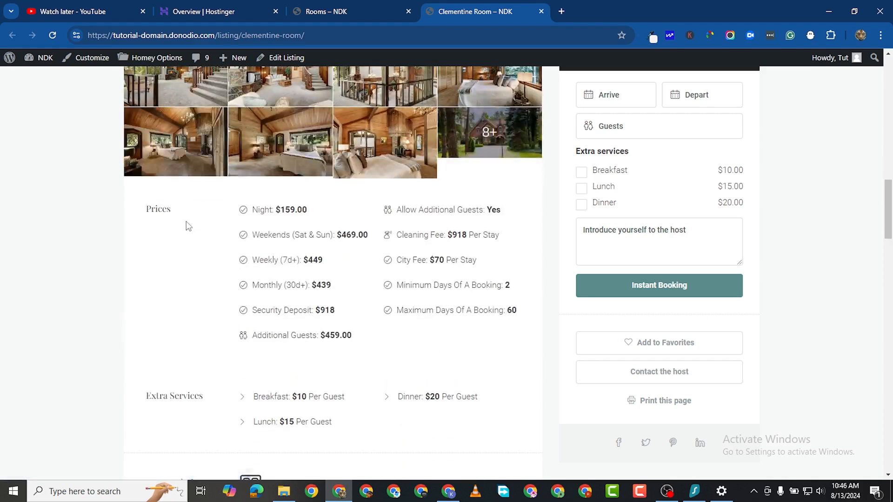
{"action": "scroll", "coordinate": [189, 226], "scroll_direction": "down", "scroll_amount": 1}
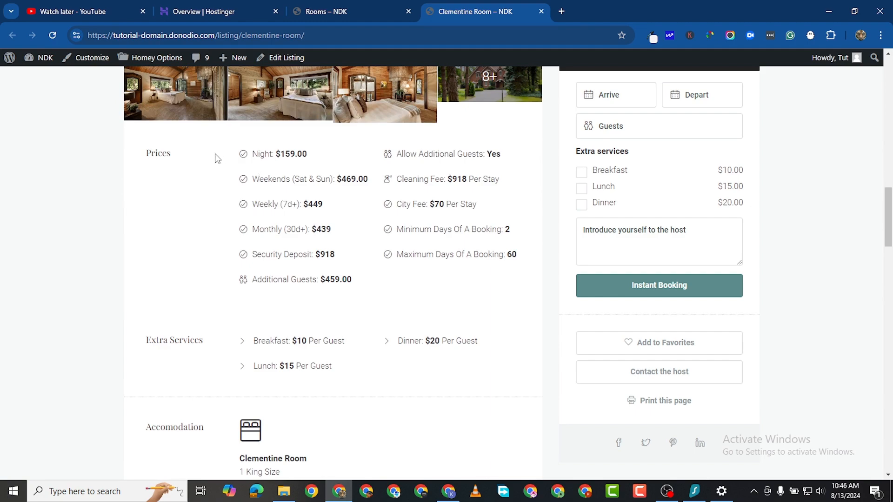
- View several of the listing's gallery photos enlarged, starting with the first one, and close the photo viewer
{"action": "scroll", "coordinate": [286, 148], "scroll_direction": "up", "scroll_amount": 5}
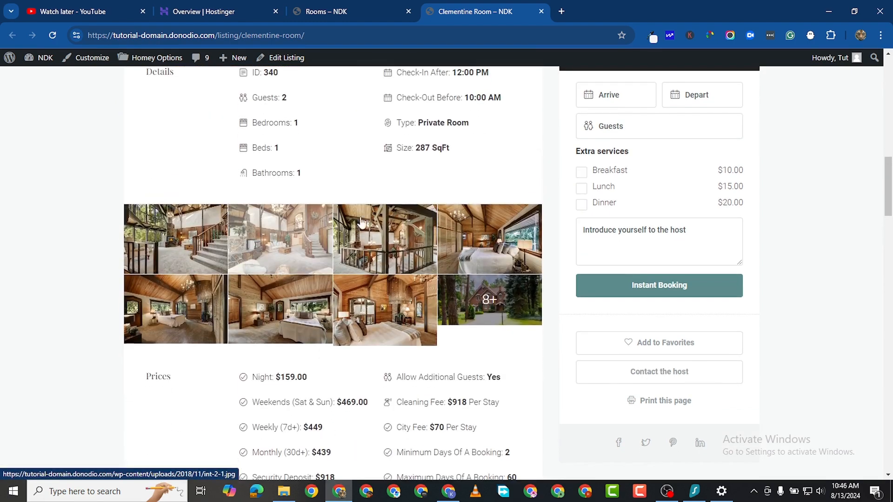
{"action": "left_click", "coordinate": [141, 249]}
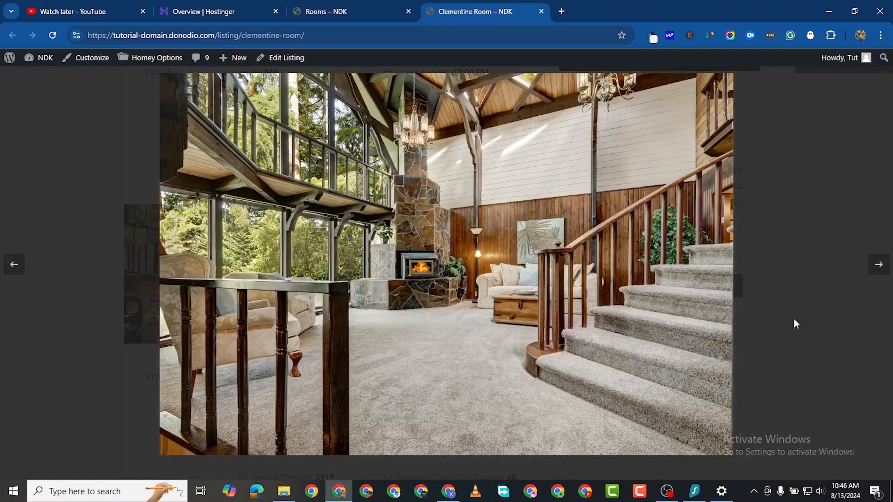
{"action": "left_click", "coordinate": [875, 272]}
{"action": "left_click", "coordinate": [875, 272]}
{"action": "left_click", "coordinate": [874, 271]}
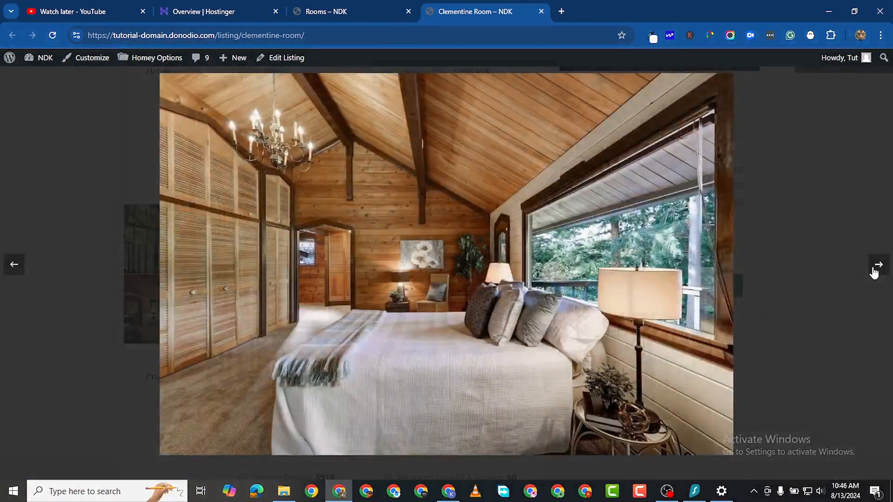
{"action": "left_click", "coordinate": [41, 162]}
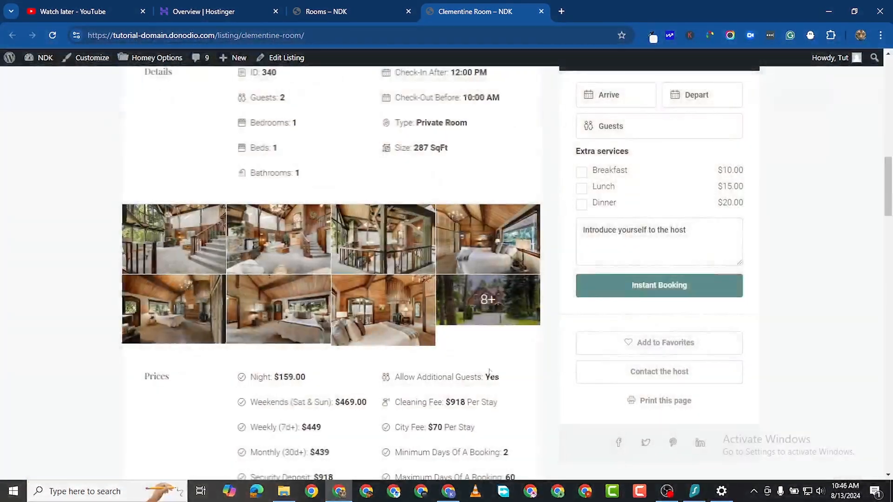
- Examine the listing's prices, including the weekend rate, fees, minimum and maximum booking days, and the extra services
{"action": "scroll", "coordinate": [425, 315], "scroll_direction": "down", "scroll_amount": 3}
{"action": "scroll", "coordinate": [294, 219], "scroll_direction": "up", "scroll_amount": 10}
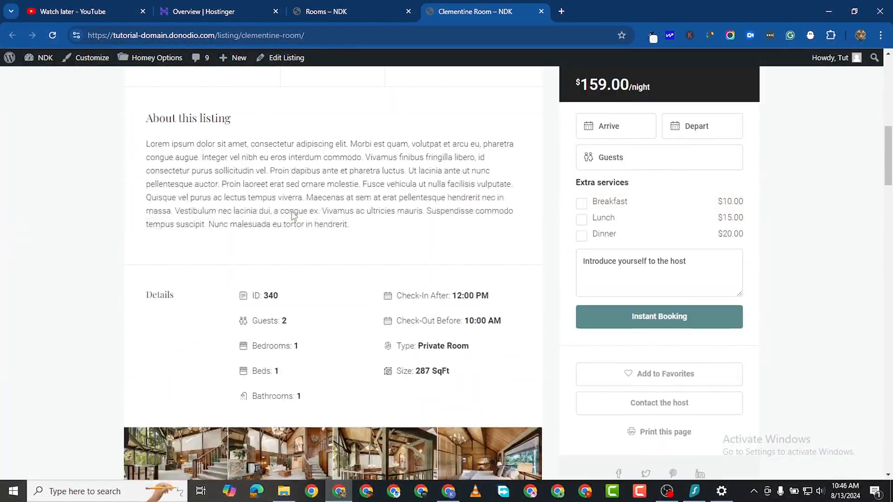
{"action": "scroll", "coordinate": [280, 131], "scroll_direction": "down", "scroll_amount": 10}
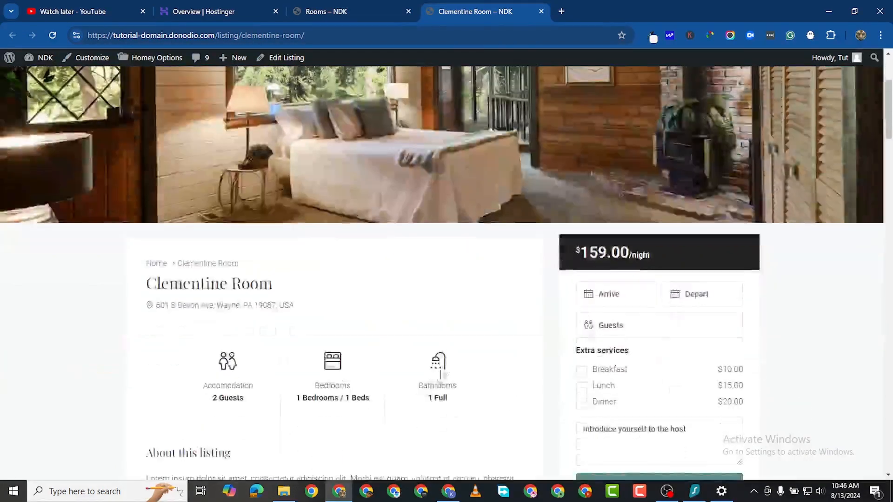
{"action": "scroll", "coordinate": [427, 383], "scroll_direction": "down", "scroll_amount": 5}
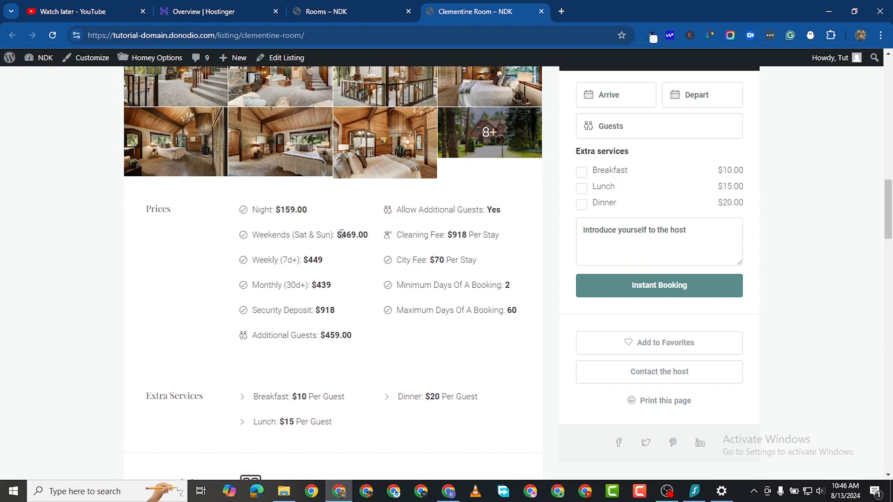
{"action": "left_click_drag", "start_coordinate": [340, 233], "coordinate": [365, 238]}
{"action": "left_click", "coordinate": [306, 266]}
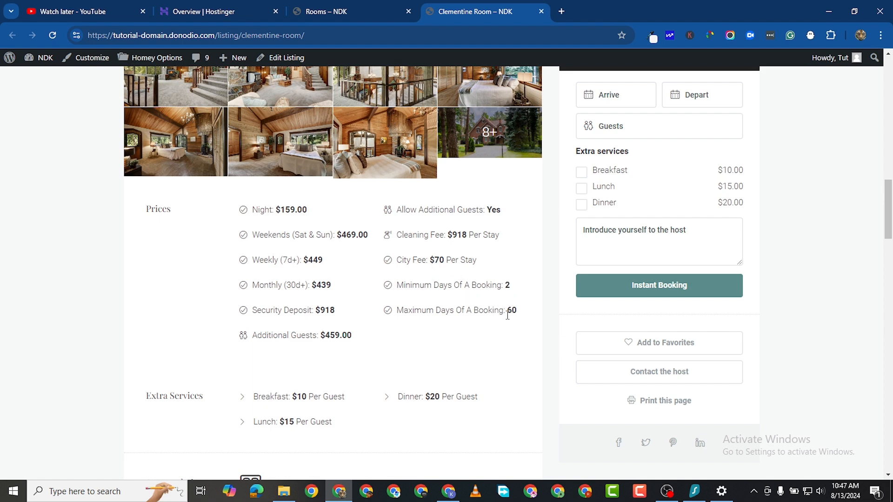
{"action": "left_click_drag", "start_coordinate": [511, 311], "coordinate": [518, 311]}
{"action": "left_click", "coordinate": [494, 324]}
{"action": "scroll", "coordinate": [344, 289], "scroll_direction": "down", "scroll_amount": 2}
{"action": "scroll", "coordinate": [251, 279], "scroll_direction": "down", "scroll_amount": 1}
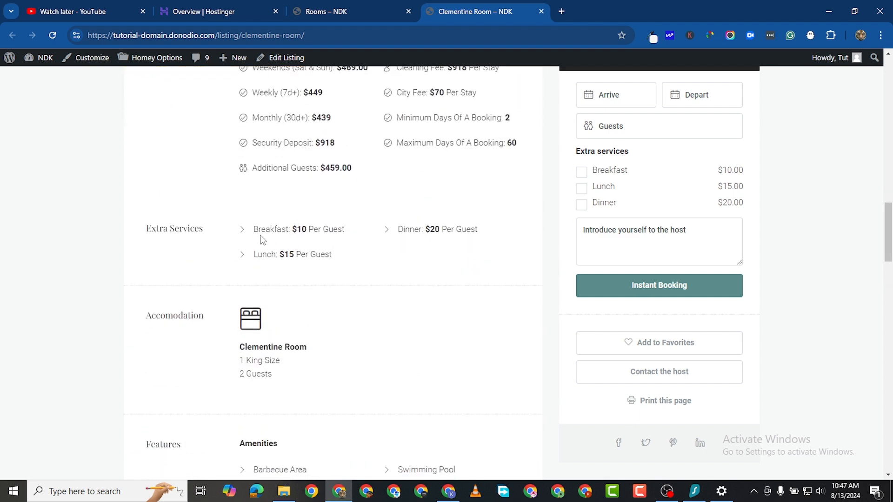
{"action": "scroll", "coordinate": [377, 255], "scroll_direction": "up", "scroll_amount": 2}
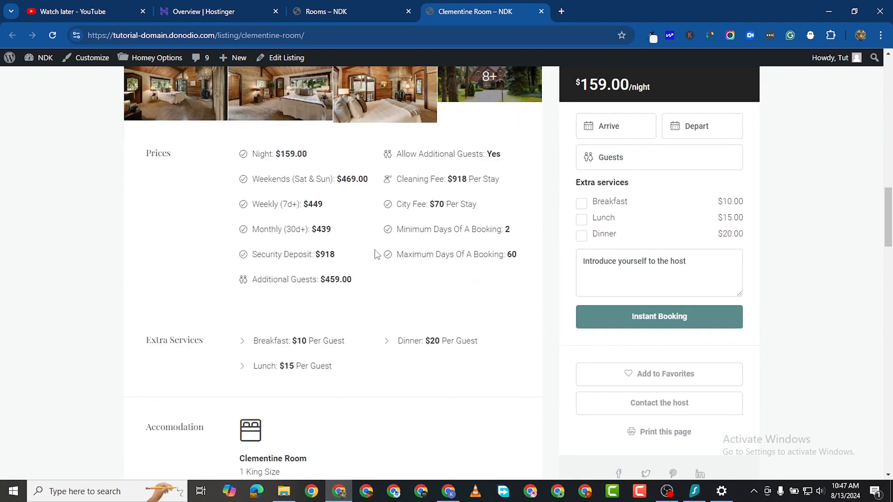
{"action": "scroll", "coordinate": [398, 293], "scroll_direction": "down", "scroll_amount": 1}
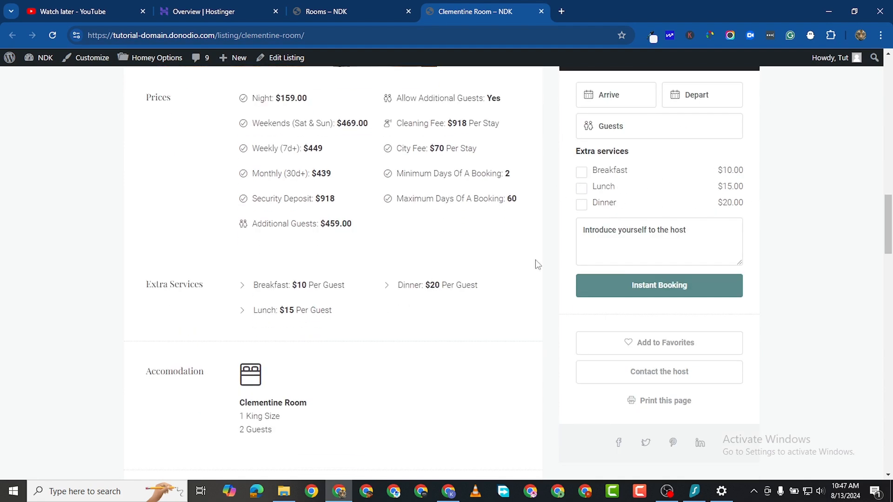
- Examine the listing's accommodation, amenities and facilities, location map, terms and rules, stay limits and availability calendar
{"action": "scroll", "coordinate": [271, 384], "scroll_direction": "down", "scroll_amount": 2}
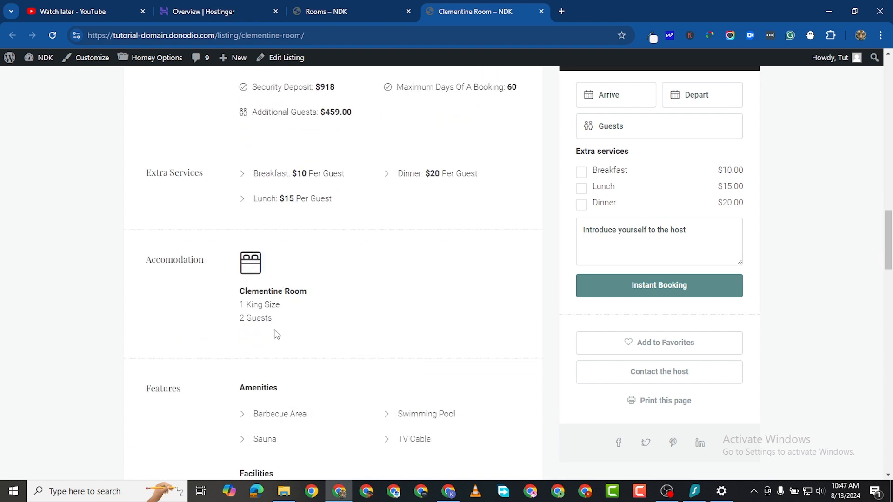
{"action": "scroll", "coordinate": [278, 303], "scroll_direction": "down", "scroll_amount": 2}
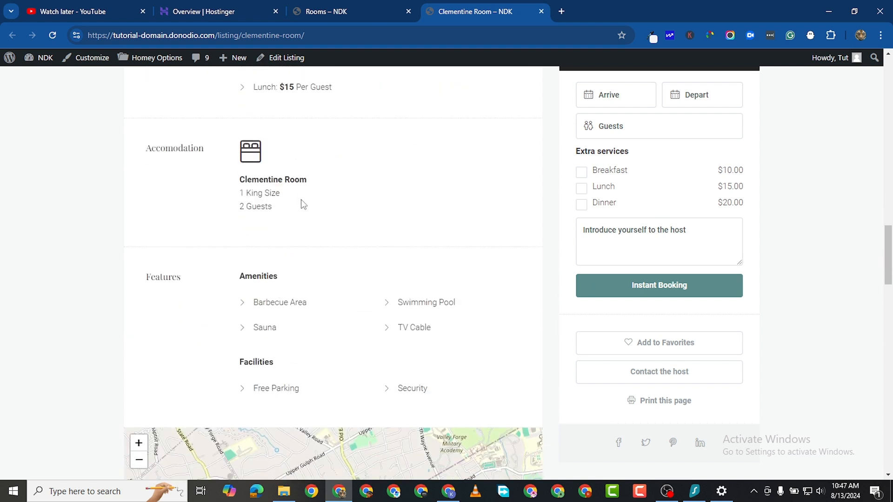
{"action": "scroll", "coordinate": [209, 304], "scroll_direction": "down", "scroll_amount": 2}
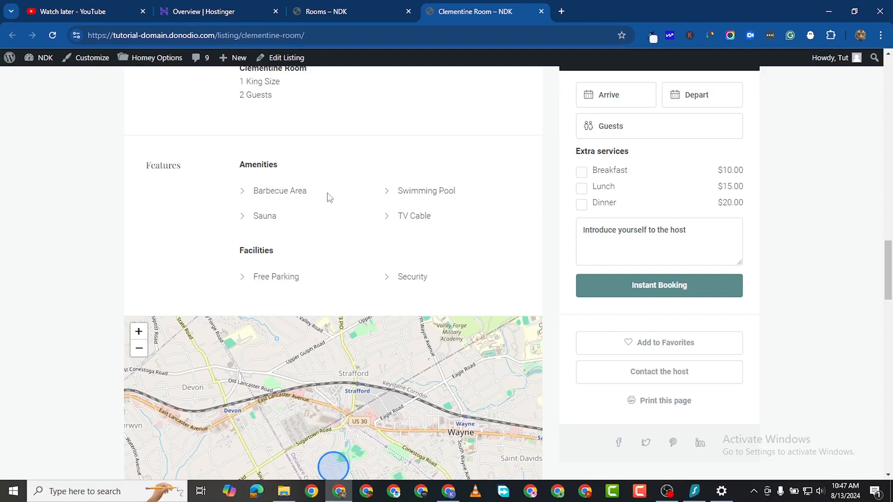
{"action": "scroll", "coordinate": [318, 277], "scroll_direction": "down", "scroll_amount": 5}
{"action": "scroll", "coordinate": [305, 297], "scroll_direction": "up", "scroll_amount": 1}
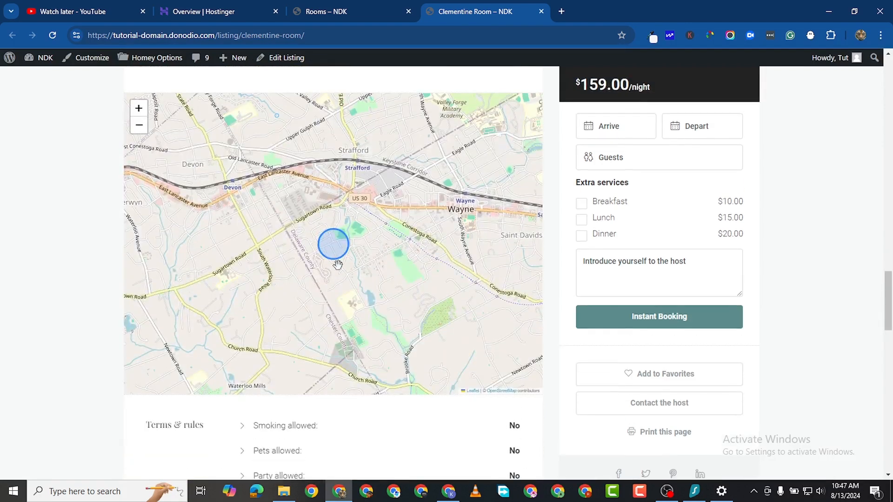
{"action": "scroll", "coordinate": [298, 247], "scroll_direction": "down", "scroll_amount": 3}
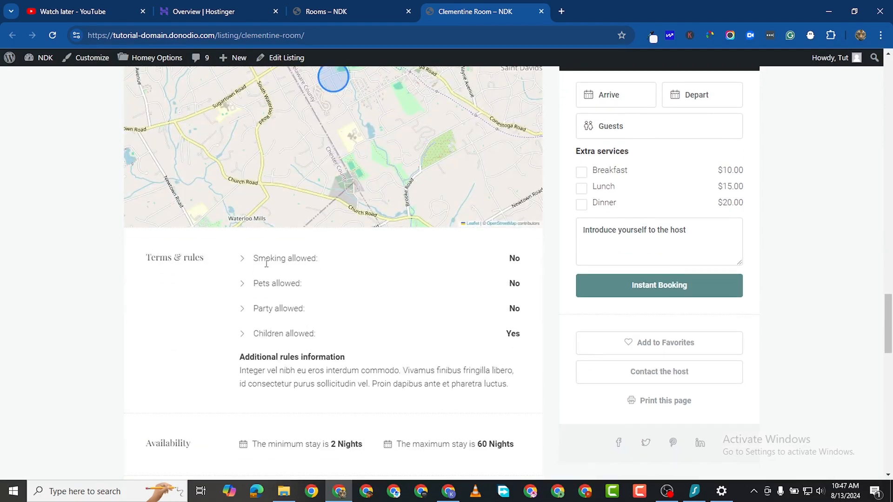
{"action": "scroll", "coordinate": [266, 263], "scroll_direction": "down", "scroll_amount": 1}
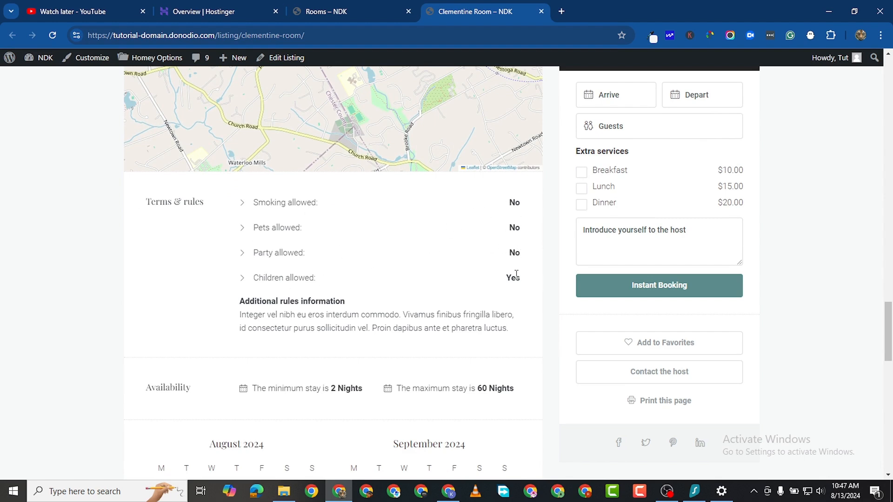
{"action": "scroll", "coordinate": [516, 274], "scroll_direction": "down", "scroll_amount": 3}
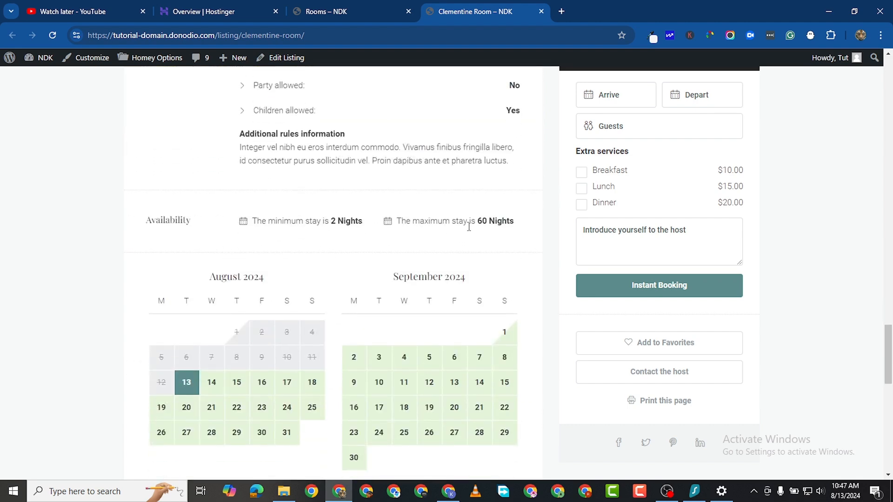
{"action": "scroll", "coordinate": [417, 281], "scroll_direction": "down", "scroll_amount": 2}
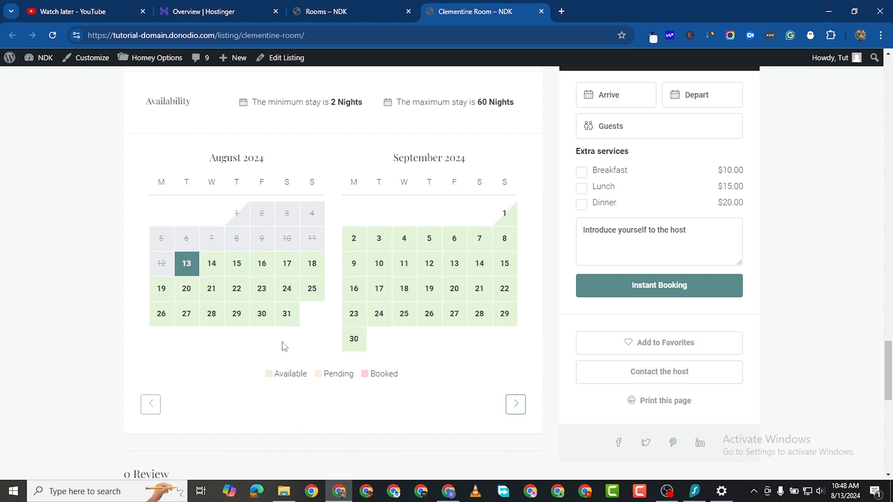
- Set the booking form's arrival date to 2024-08-13 and its departure date to 2024-08-16
{"action": "scroll", "coordinate": [467, 260], "scroll_direction": "up", "scroll_amount": 12}
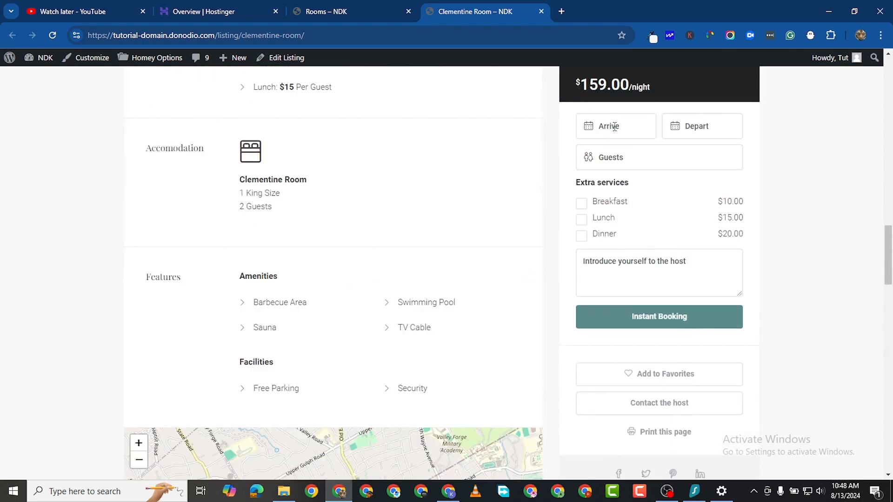
{"action": "left_click", "coordinate": [614, 126]}
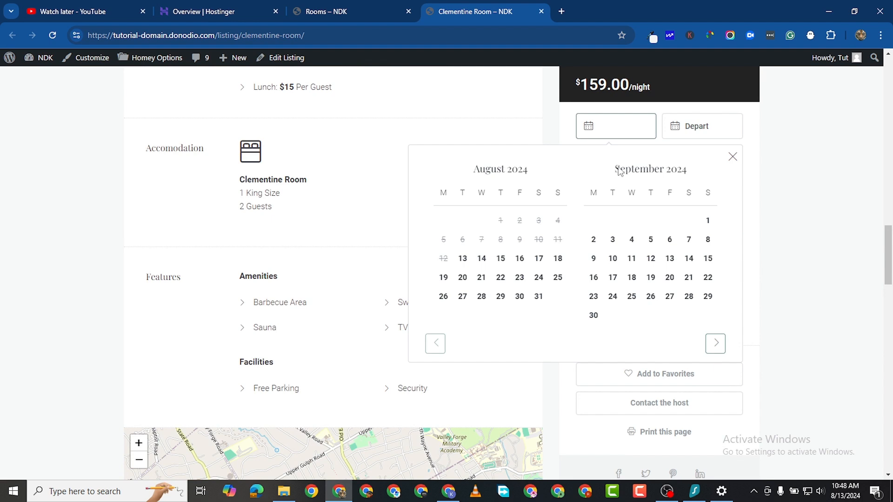
{"action": "left_click", "coordinate": [466, 263]}
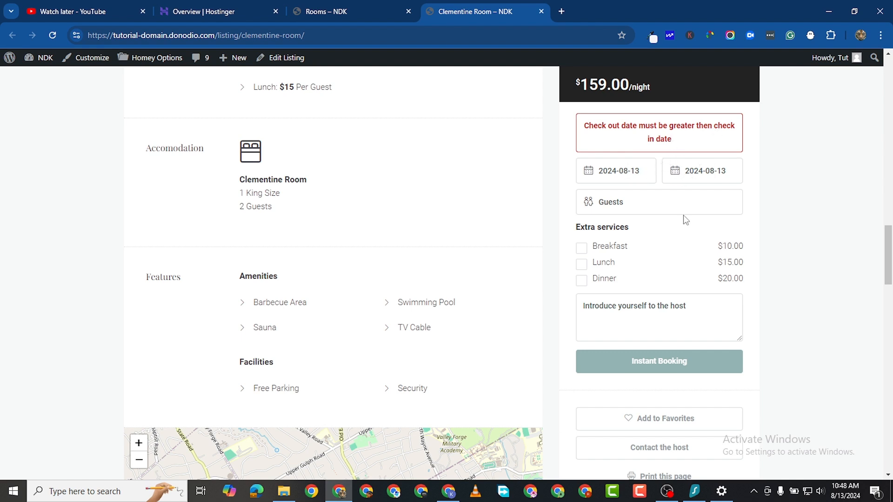
{"action": "left_click", "coordinate": [701, 166]}
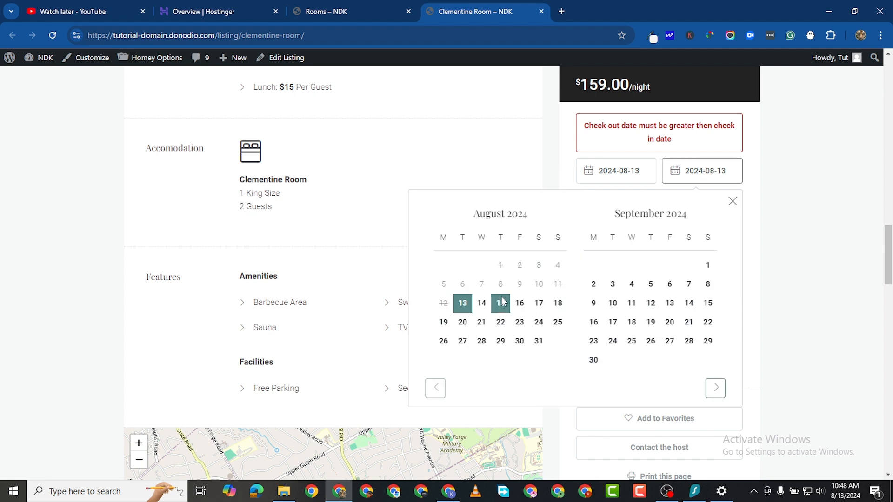
{"action": "left_click", "coordinate": [519, 303]}
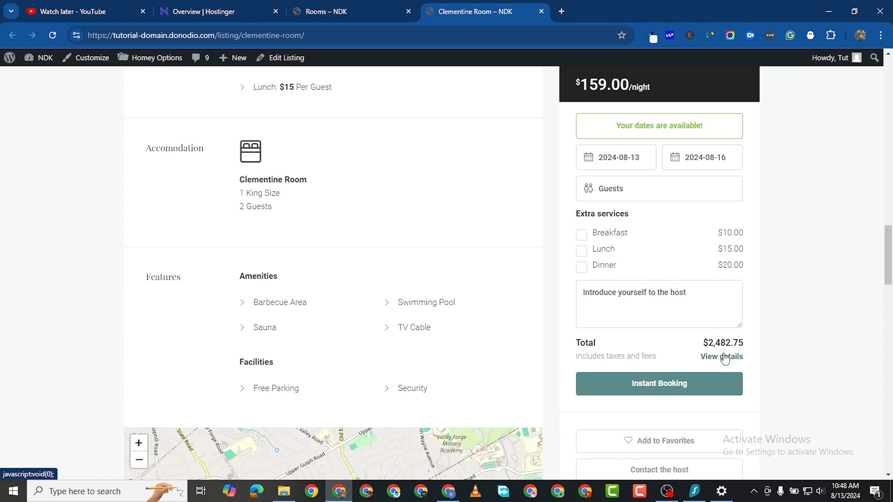
- Add the Breakfast, Lunch and Dinner extra services to the booking and show the details of its total cost
{"action": "scroll", "coordinate": [736, 344], "scroll_direction": "down", "scroll_amount": 1}
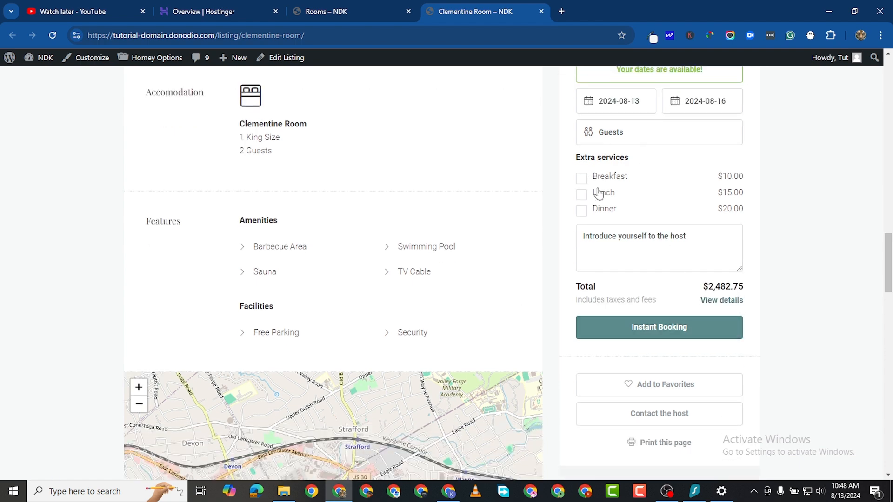
{"action": "left_click", "coordinate": [584, 184]}
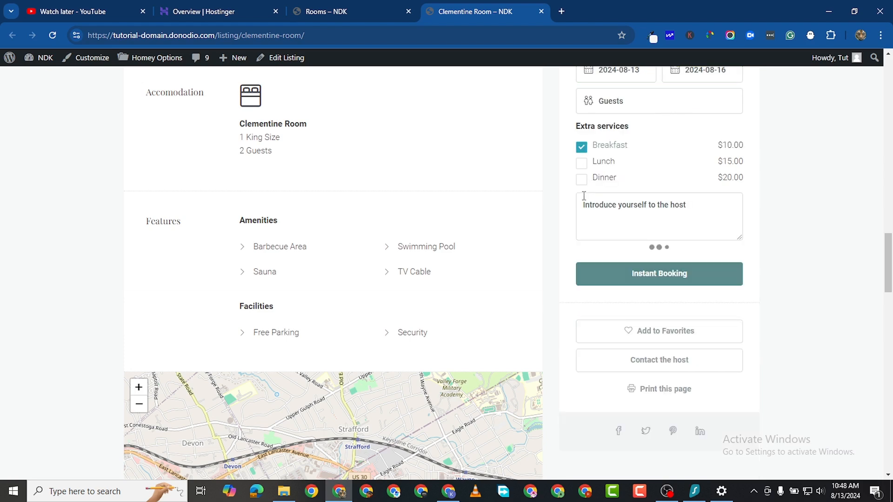
{"action": "left_click", "coordinate": [581, 163]}
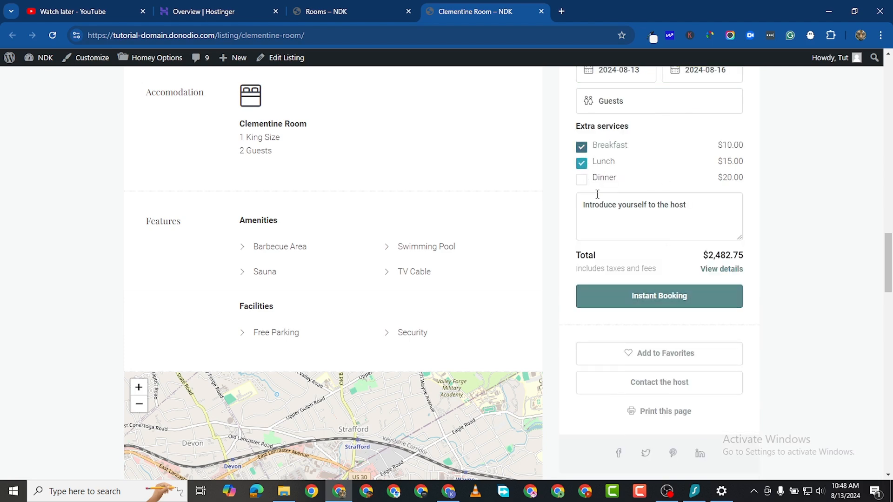
{"action": "left_click", "coordinate": [582, 180]}
{"action": "left_click", "coordinate": [710, 273]}
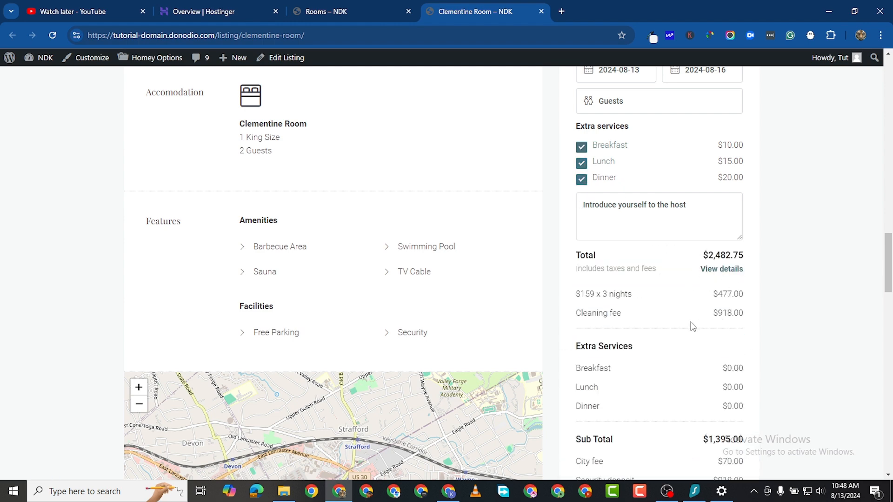
- Examine the booking's cost breakdown, including the nightly price, cleaning fee, extra services, subtotal, city fee, security deposit, service fees, taxes and payment due
{"action": "scroll", "coordinate": [689, 320], "scroll_direction": "down", "scroll_amount": 1}
{"action": "scroll", "coordinate": [689, 320], "scroll_direction": "down", "scroll_amount": 2}
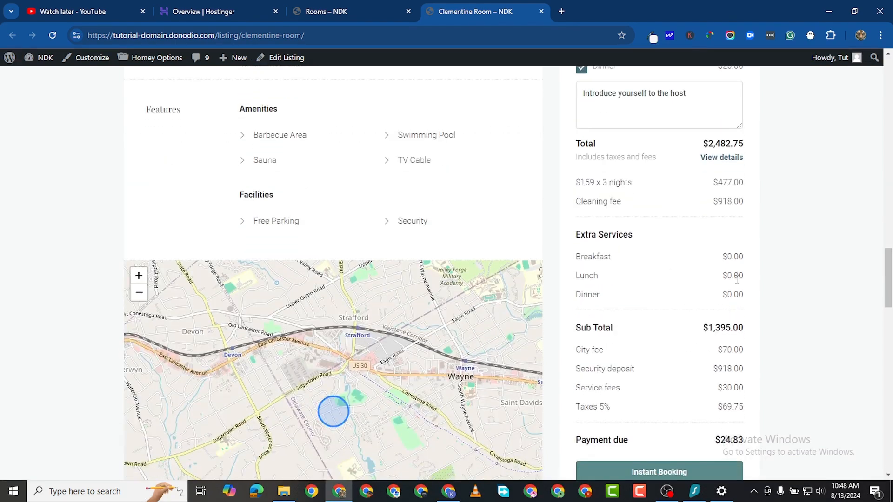
{"action": "scroll", "coordinate": [736, 280], "scroll_direction": "down", "scroll_amount": 1}
{"action": "scroll", "coordinate": [652, 276], "scroll_direction": "up", "scroll_amount": 1}
{"action": "scroll", "coordinate": [673, 274], "scroll_direction": "up", "scroll_amount": 2}
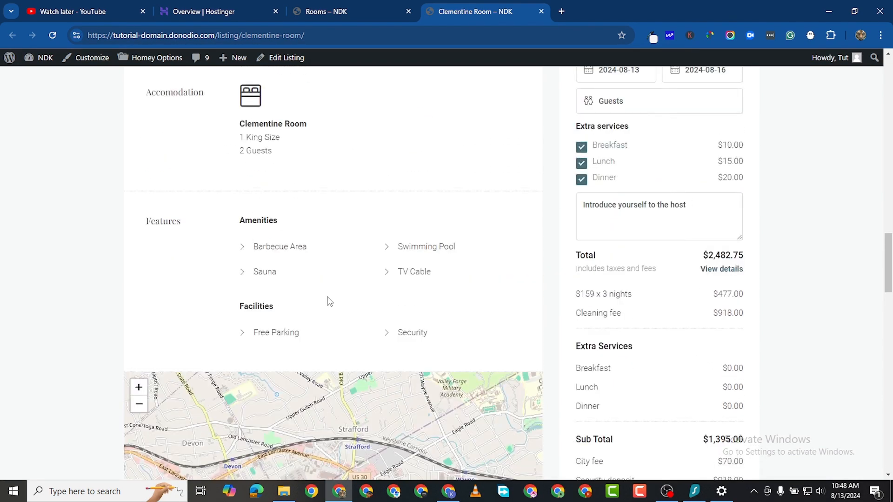
{"action": "scroll", "coordinate": [423, 271], "scroll_direction": "up", "scroll_amount": 1}
{"action": "scroll", "coordinate": [423, 271], "scroll_direction": "down", "scroll_amount": 7}
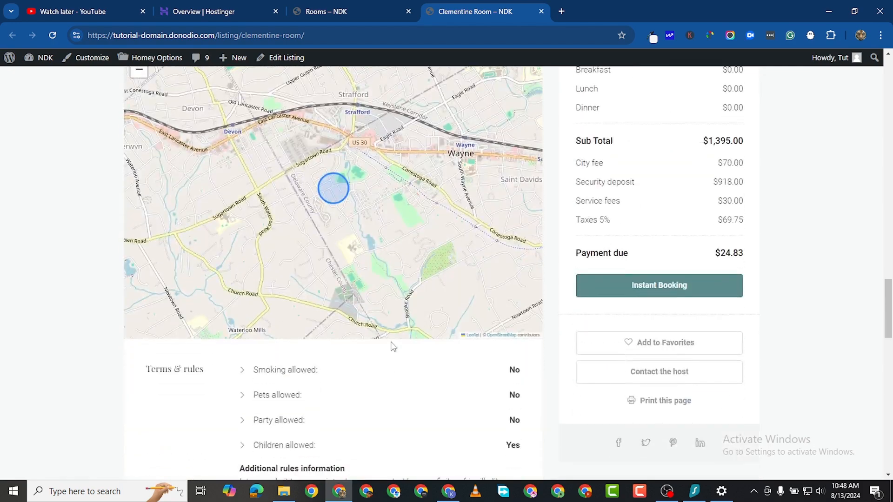
{"action": "scroll", "coordinate": [393, 346], "scroll_direction": "down", "scroll_amount": 3}
{"action": "scroll", "coordinate": [673, 265], "scroll_direction": "up", "scroll_amount": 2}
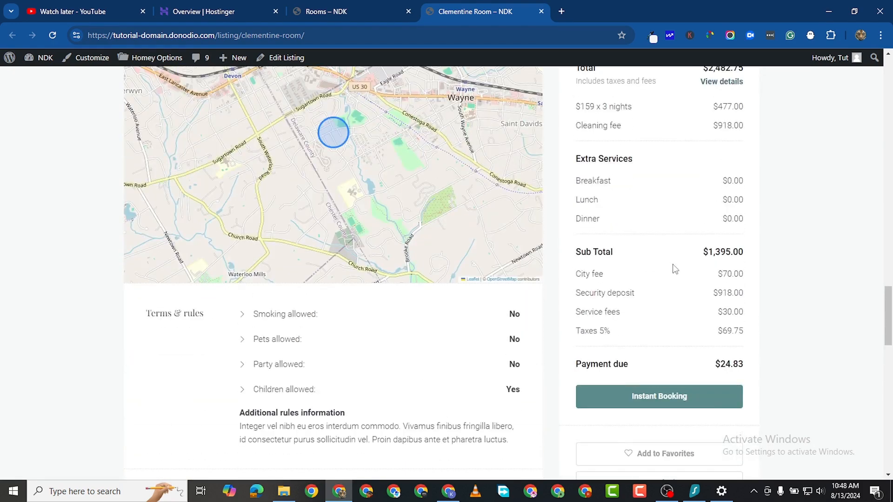
{"action": "scroll", "coordinate": [725, 279], "scroll_direction": "up", "scroll_amount": 2}
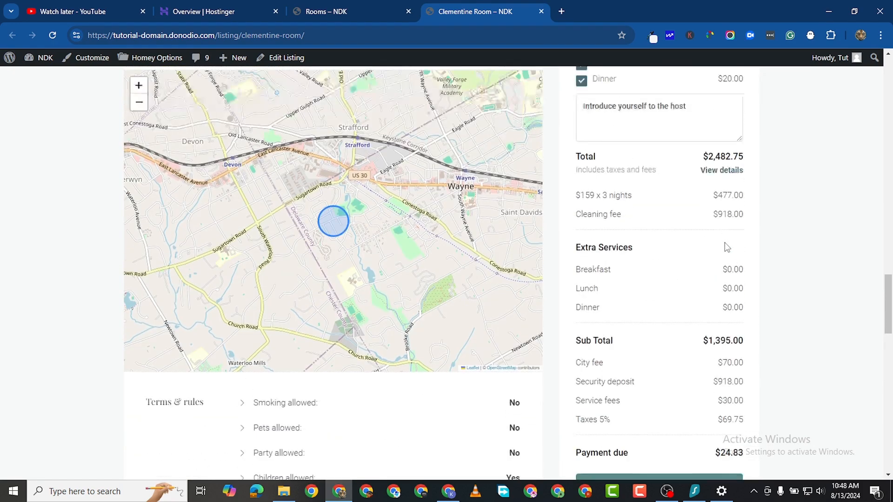
{"action": "scroll", "coordinate": [730, 221], "scroll_direction": "down", "scroll_amount": 1}
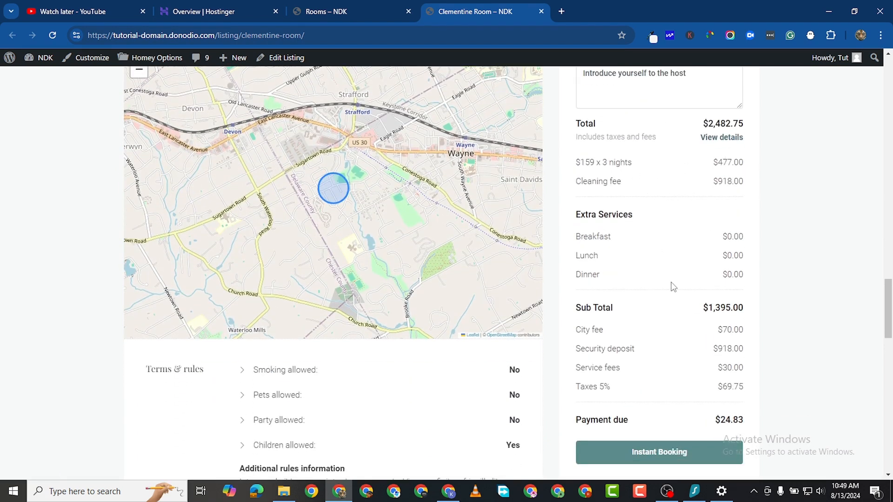
{"action": "scroll", "coordinate": [661, 343], "scroll_direction": "down", "scroll_amount": 1}
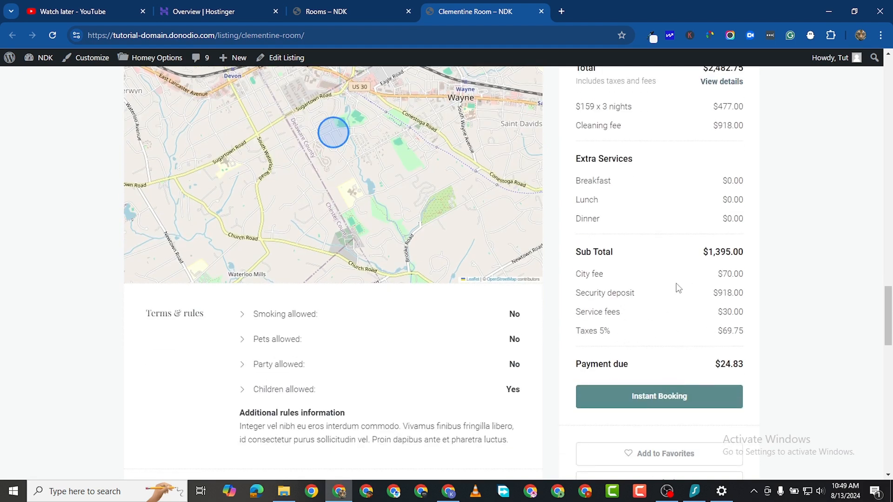
{"action": "scroll", "coordinate": [694, 257], "scroll_direction": "down", "scroll_amount": 5}
- View the form for contacting the listing's host, and close it without filling it in
{"action": "scroll", "coordinate": [694, 256], "scroll_direction": "up", "scroll_amount": 9}
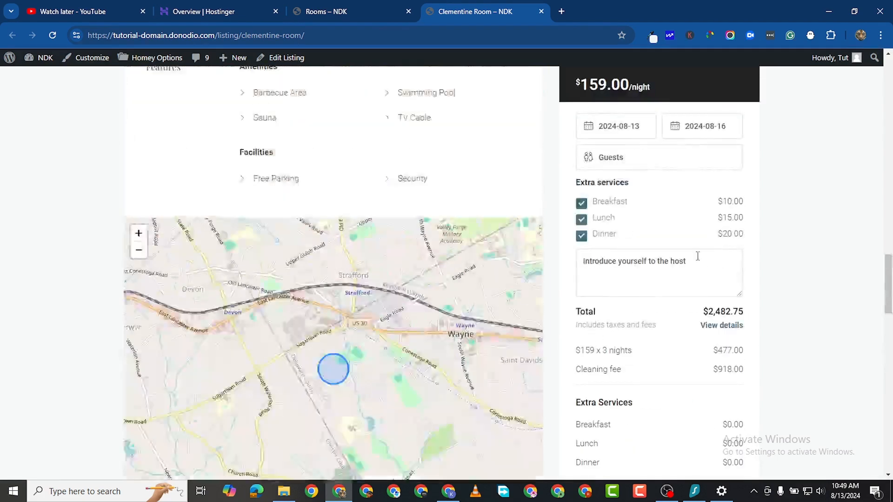
{"action": "scroll", "coordinate": [698, 256], "scroll_direction": "up", "scroll_amount": 8}
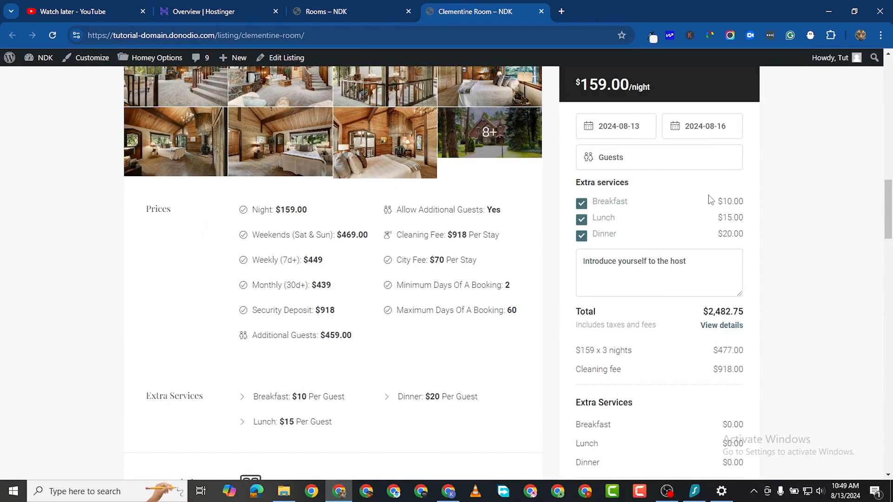
{"action": "scroll", "coordinate": [709, 201], "scroll_direction": "up", "scroll_amount": 9}
{"action": "scroll", "coordinate": [662, 284], "scroll_direction": "down", "scroll_amount": 11}
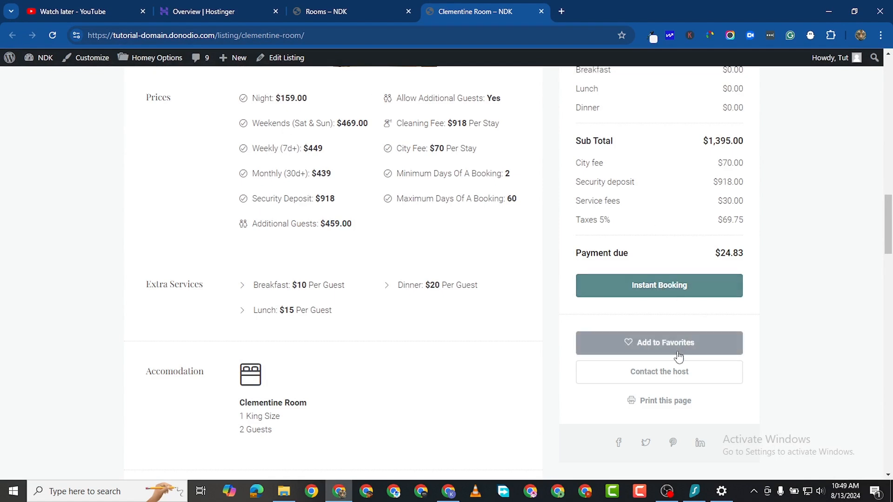
{"action": "left_click", "coordinate": [668, 378]}
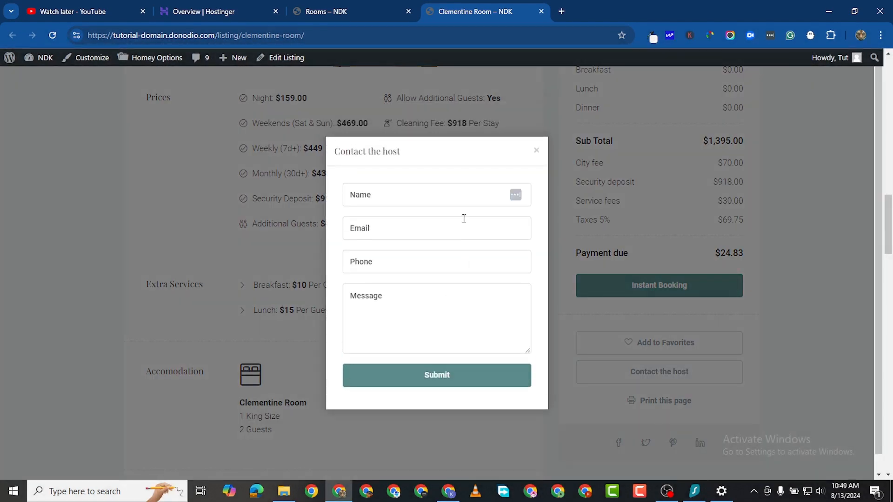
{"action": "left_click", "coordinate": [536, 150]}
- Try to book the Clementine Room instantly with the selected dates and extra services, and review the booking form's response
{"action": "left_click", "coordinate": [664, 287]}
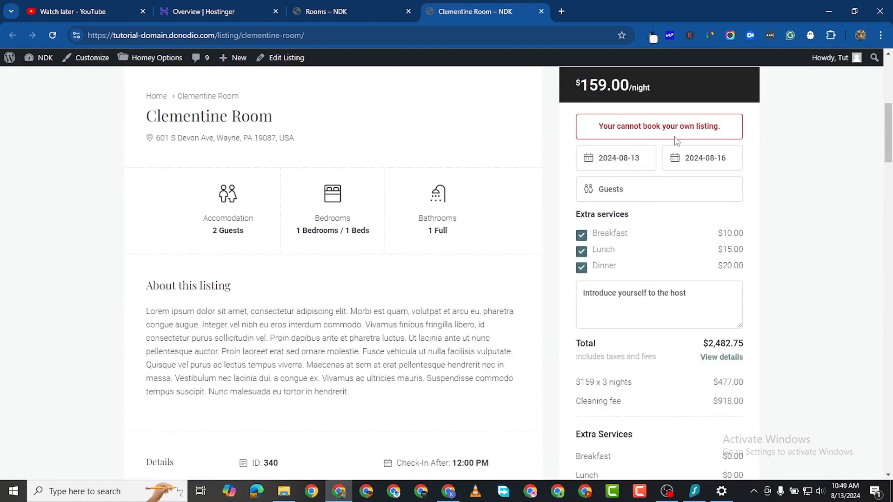
{"action": "scroll", "coordinate": [665, 140], "scroll_direction": "up", "scroll_amount": 4}
{"action": "scroll", "coordinate": [665, 173], "scroll_direction": "up", "scroll_amount": 3}
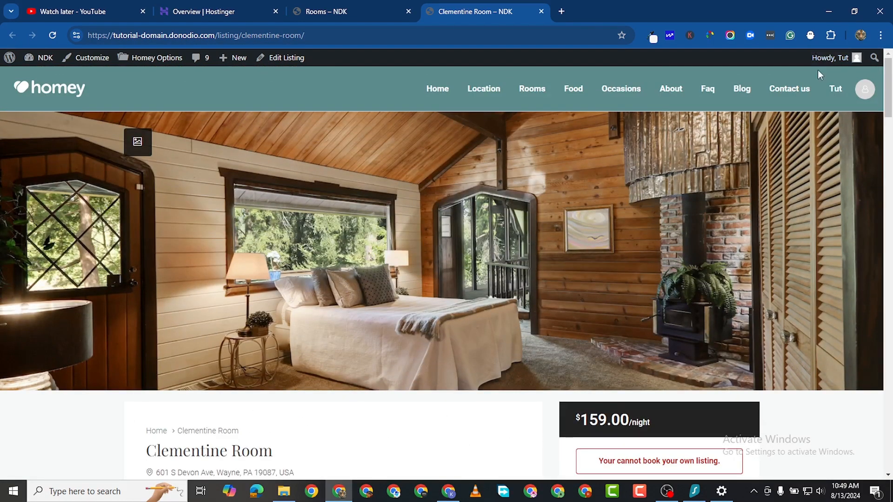
{"action": "scroll", "coordinate": [626, 292], "scroll_direction": "down", "scroll_amount": 6}
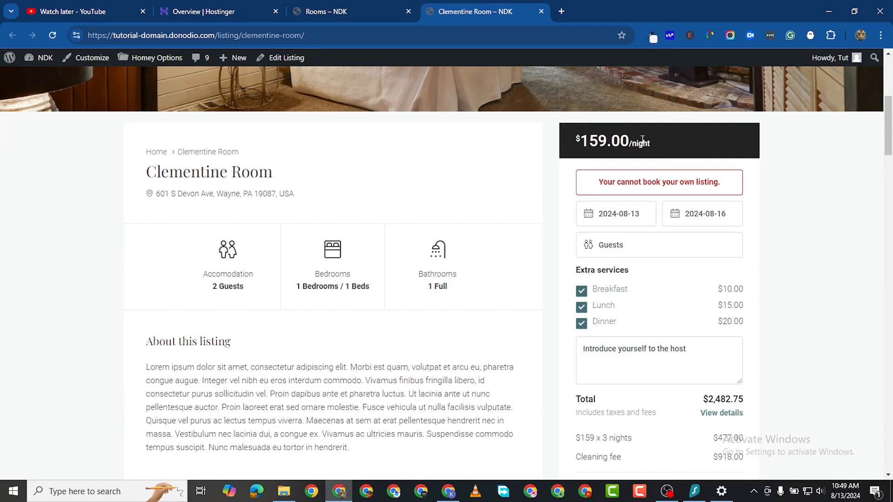
{"action": "scroll", "coordinate": [267, 116], "scroll_direction": "up", "scroll_amount": 3}
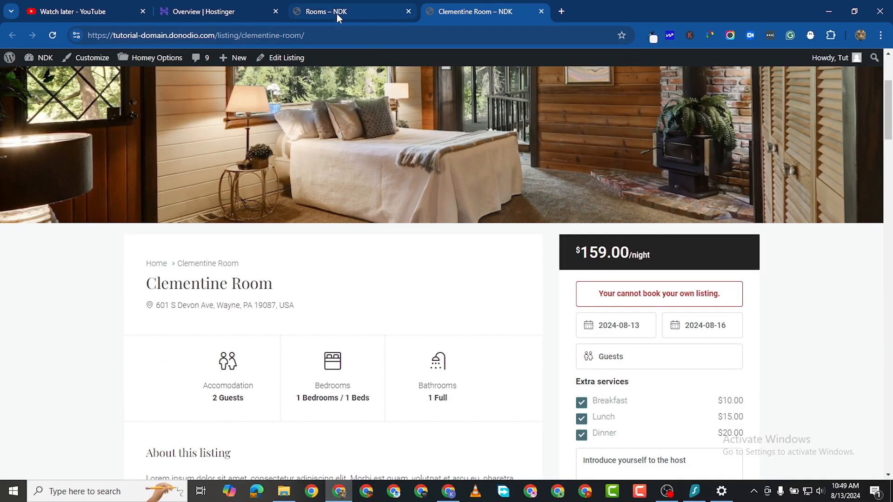
{"action": "scroll", "coordinate": [487, 139], "scroll_direction": "down", "scroll_amount": 15}
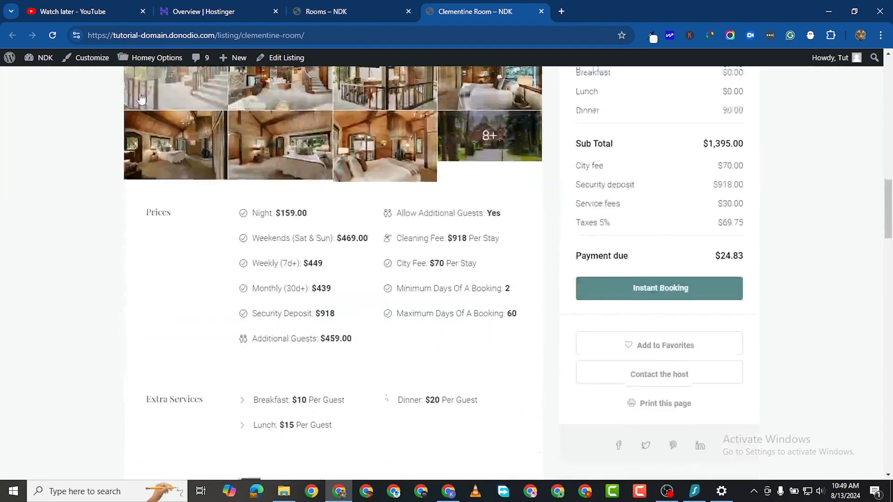
{"action": "scroll", "coordinate": [618, 273], "scroll_direction": "up", "scroll_amount": 6}
- Switch from the Rooms page to the site's WordPress dashboard and hide its Elementor Overview box
{"action": "left_click", "coordinate": [324, 10]}
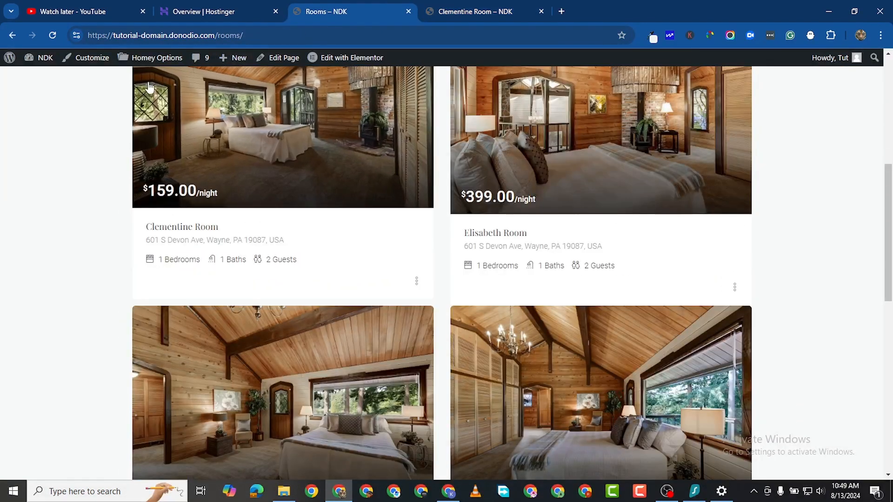
{"action": "mouse_move", "coordinate": [54, 56]}
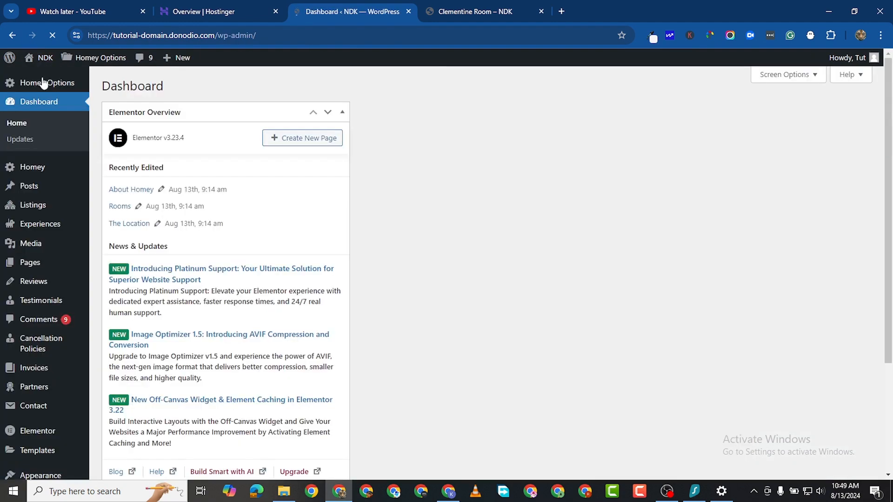
{"action": "scroll", "coordinate": [639, 160], "scroll_direction": "down", "scroll_amount": 2}
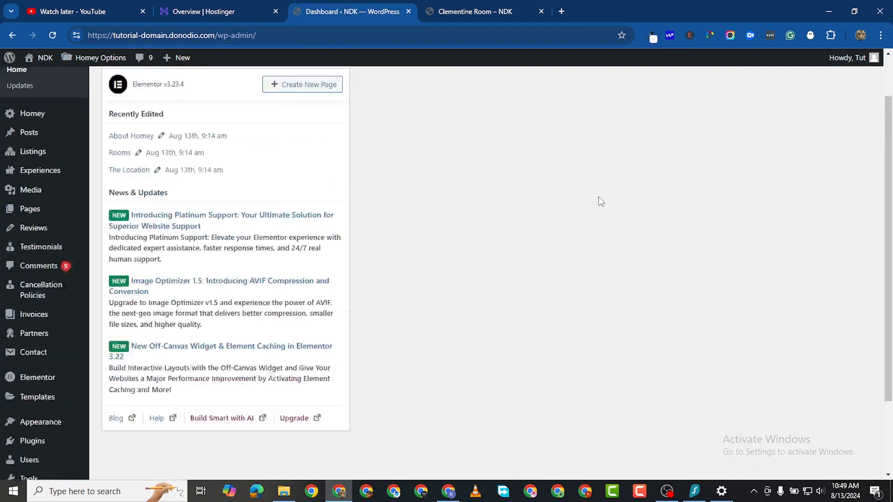
{"action": "scroll", "coordinate": [598, 196], "scroll_direction": "up", "scroll_amount": 2}
{"action": "left_click", "coordinate": [784, 74]}
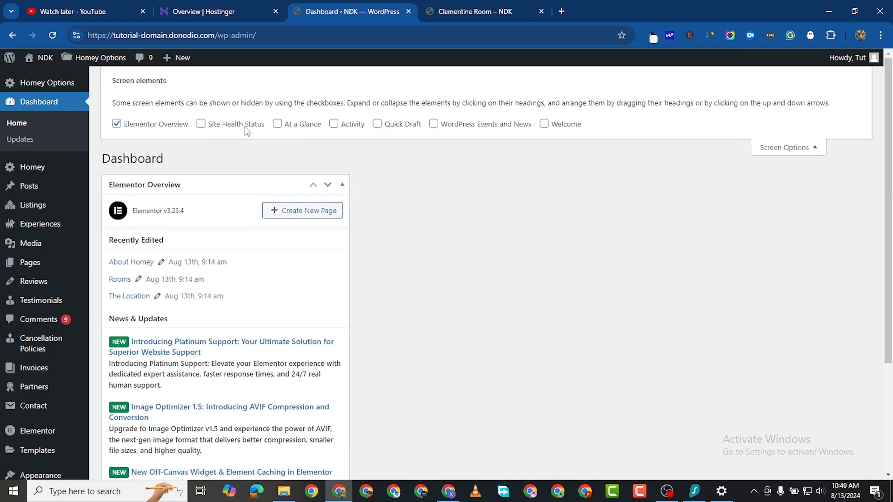
{"action": "left_click", "coordinate": [116, 124]}
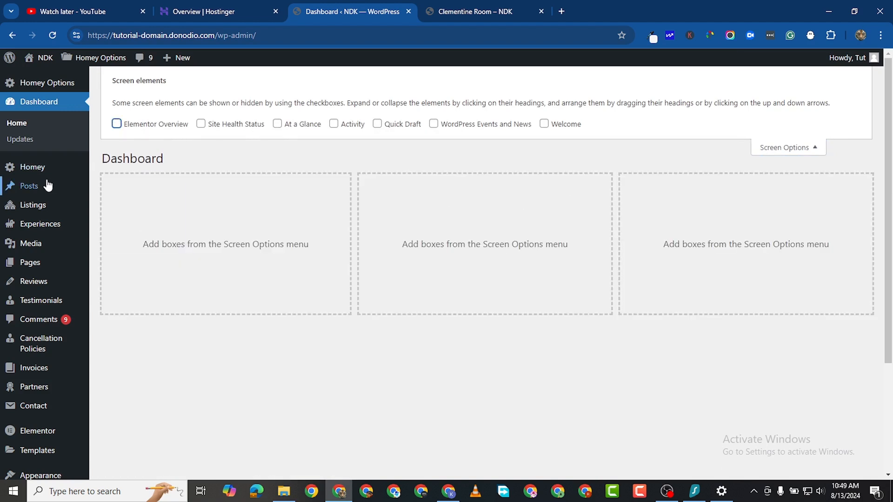
- Open the Booking Mode settings in Homey Options and compare them with the nightly price on the Clementine Room listing
{"action": "mouse_move", "coordinate": [36, 88]}
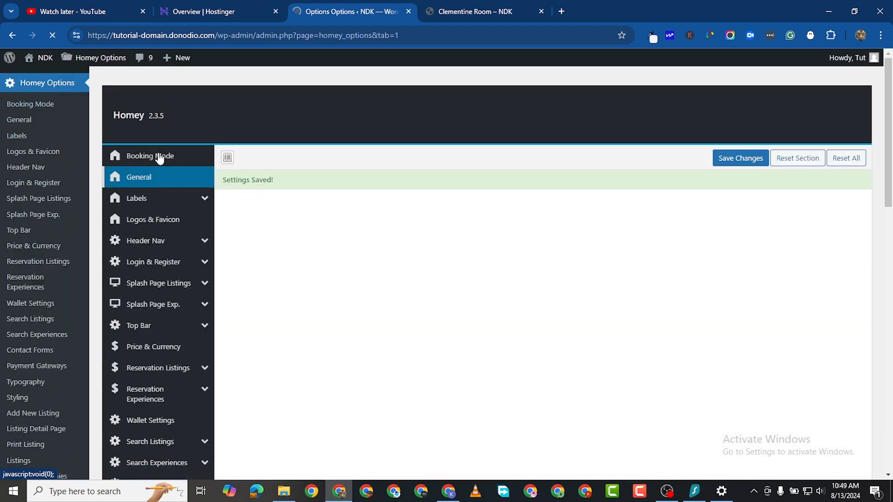
{"action": "left_click", "coordinate": [160, 157]}
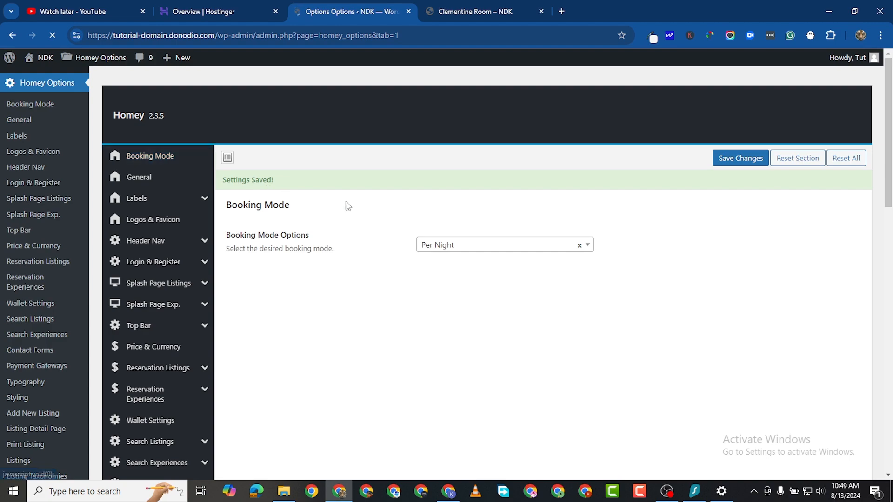
{"action": "left_click", "coordinate": [439, 12]}
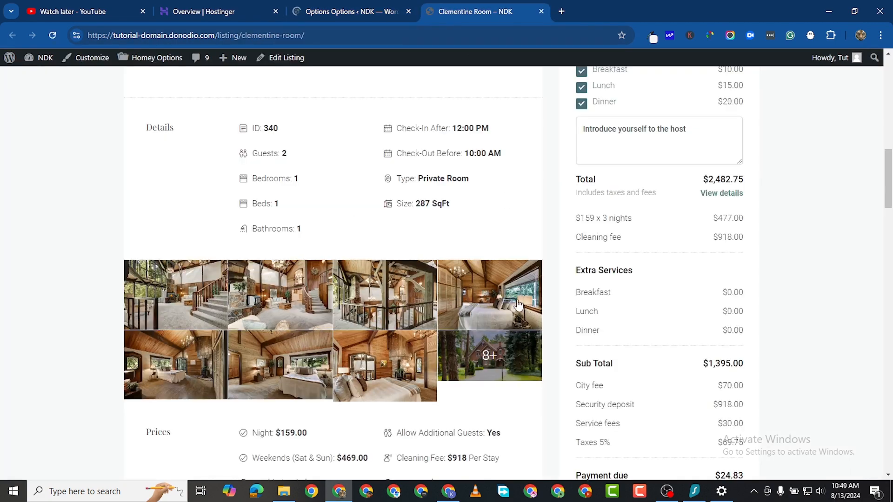
{"action": "scroll", "coordinate": [623, 199], "scroll_direction": "up", "scroll_amount": 6}
{"action": "scroll", "coordinate": [319, 213], "scroll_direction": "up", "scroll_amount": 5}
{"action": "scroll", "coordinate": [298, 331], "scroll_direction": "down", "scroll_amount": 1}
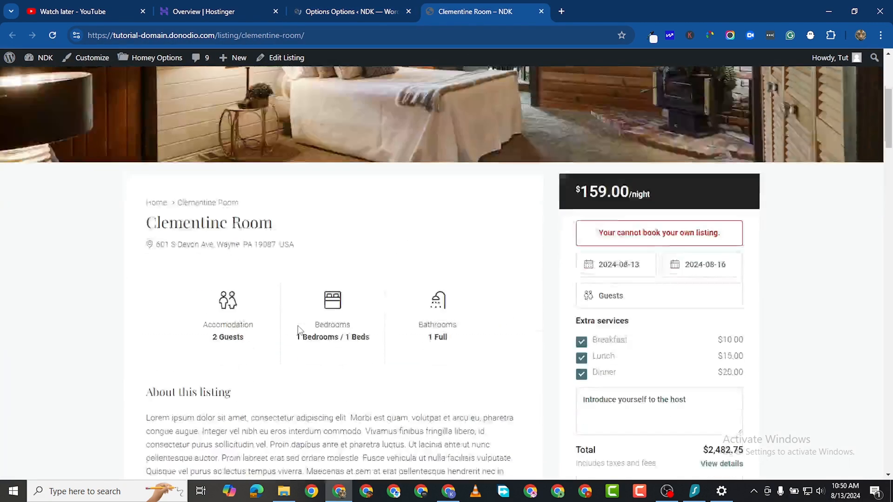
{"action": "scroll", "coordinate": [298, 330], "scroll_direction": "down", "scroll_amount": 12}
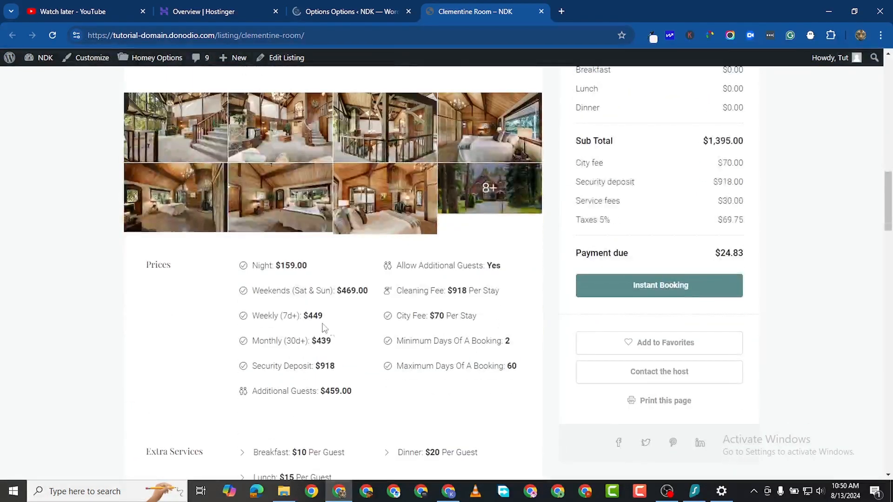
{"action": "left_click_drag", "start_coordinate": [252, 265], "coordinate": [276, 266]}
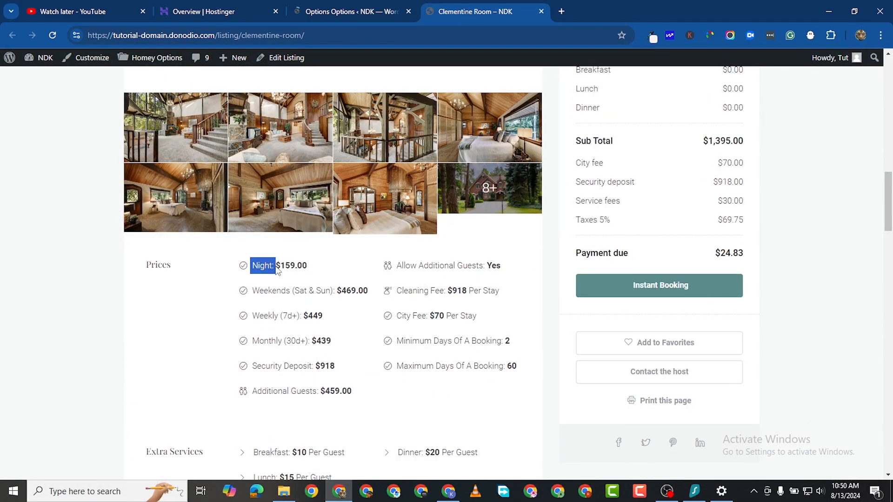
- Try the Per Day, Per Week and Per Month booking modes in turn in the Homey Options
{"action": "left_click", "coordinate": [328, 13]}
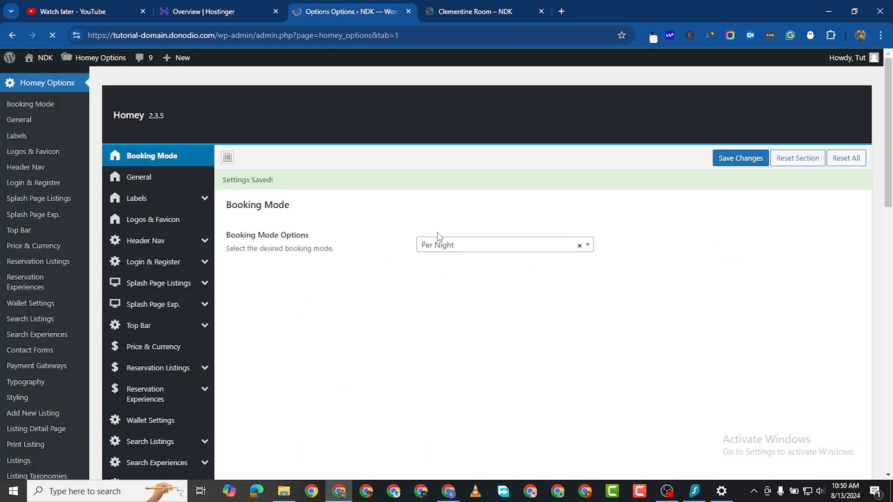
{"action": "left_click", "coordinate": [455, 247]}
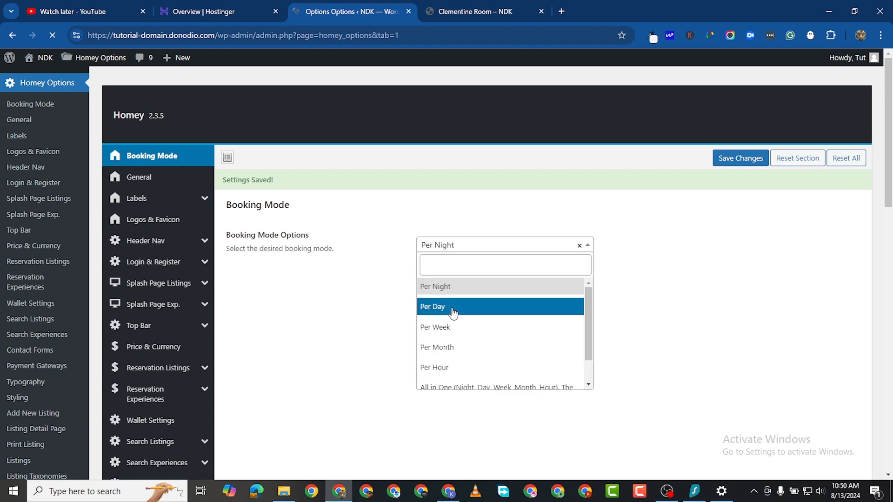
{"action": "left_click", "coordinate": [454, 307]}
{"action": "left_click", "coordinate": [470, 251]}
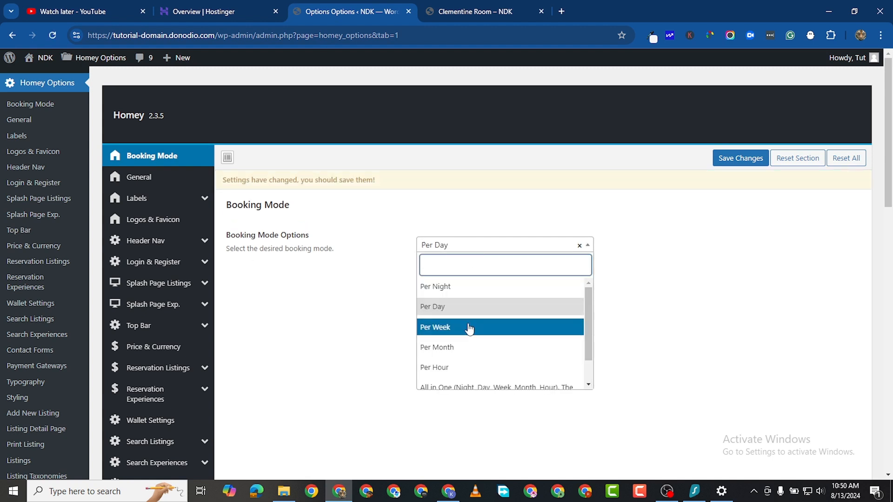
{"action": "left_click", "coordinate": [469, 327]}
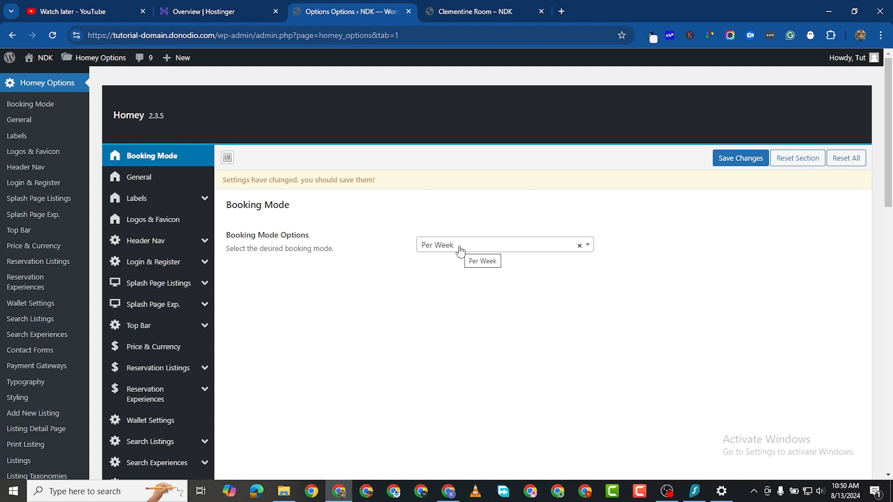
{"action": "left_click", "coordinate": [460, 250]}
{"action": "left_click", "coordinate": [480, 345]}
- Set the booking mode option to Per Hour
{"action": "left_click", "coordinate": [489, 248]}
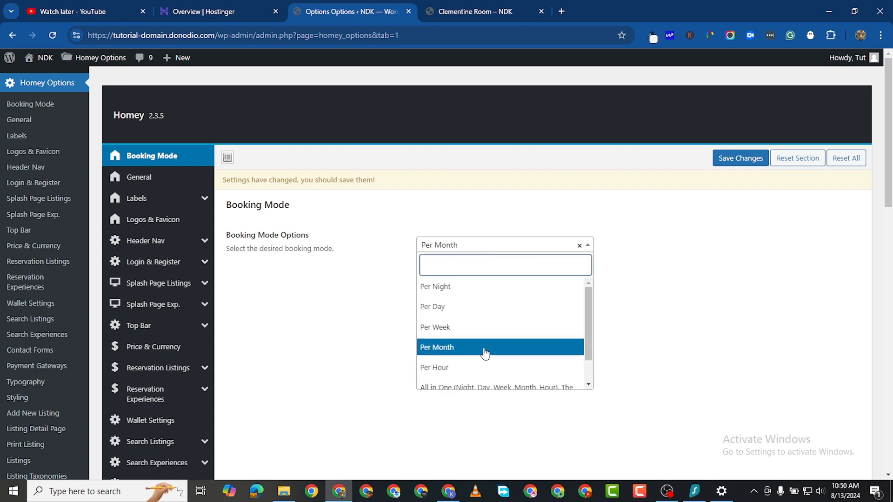
{"action": "left_click", "coordinate": [481, 367]}
{"action": "scroll", "coordinate": [458, 264], "scroll_direction": "down", "scroll_amount": 5}
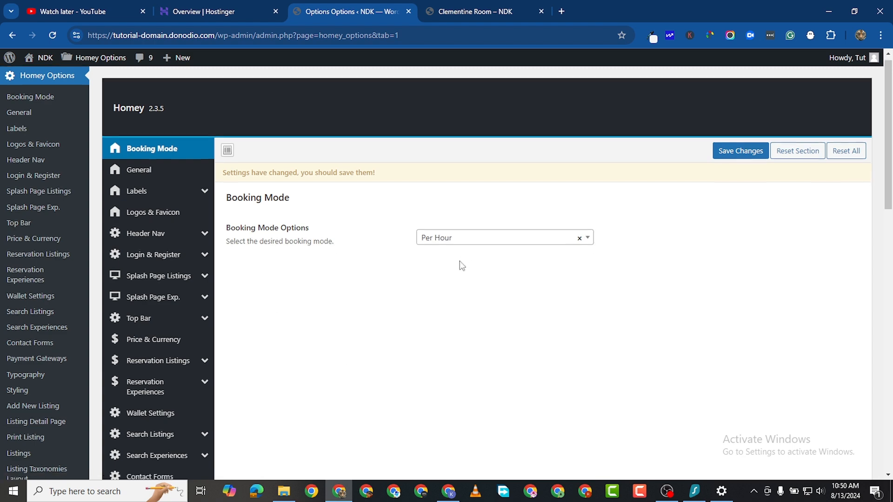
{"action": "scroll", "coordinate": [450, 259], "scroll_direction": "up", "scroll_amount": 5}
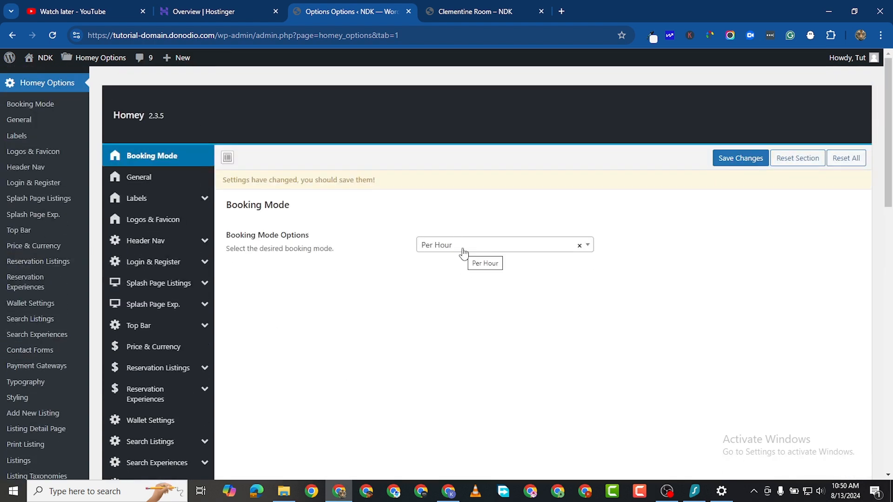
- Try the All in One (Night, Day, Week, Month, Hour) booking mode in the Homey Options
{"action": "left_click", "coordinate": [463, 251]}
{"action": "scroll", "coordinate": [474, 354], "scroll_direction": "down", "scroll_amount": 2}
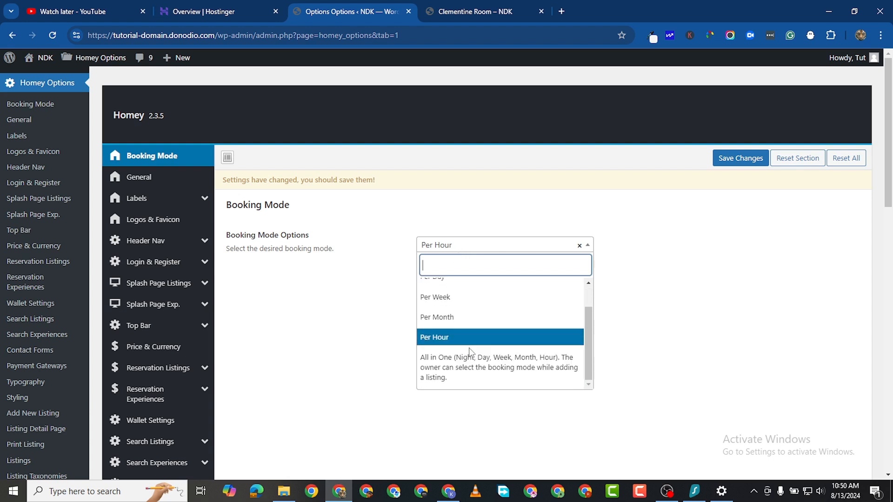
{"action": "left_click", "coordinate": [471, 372]}
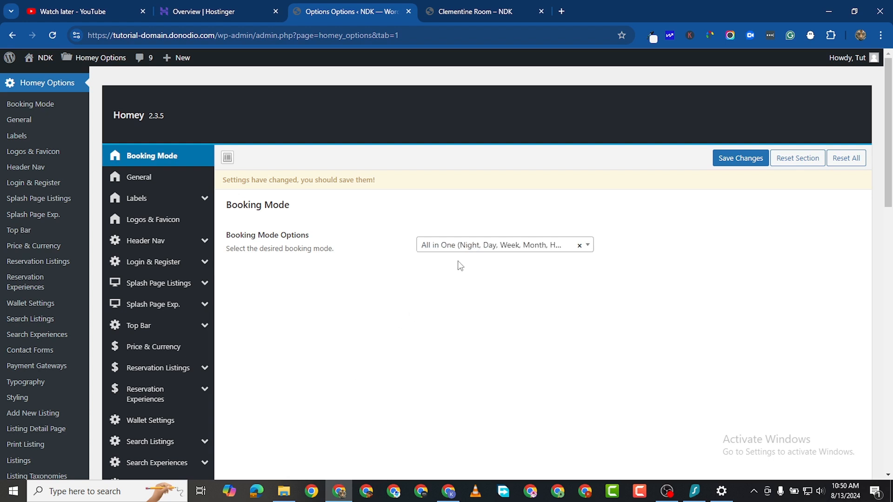
{"action": "left_click", "coordinate": [505, 251]}
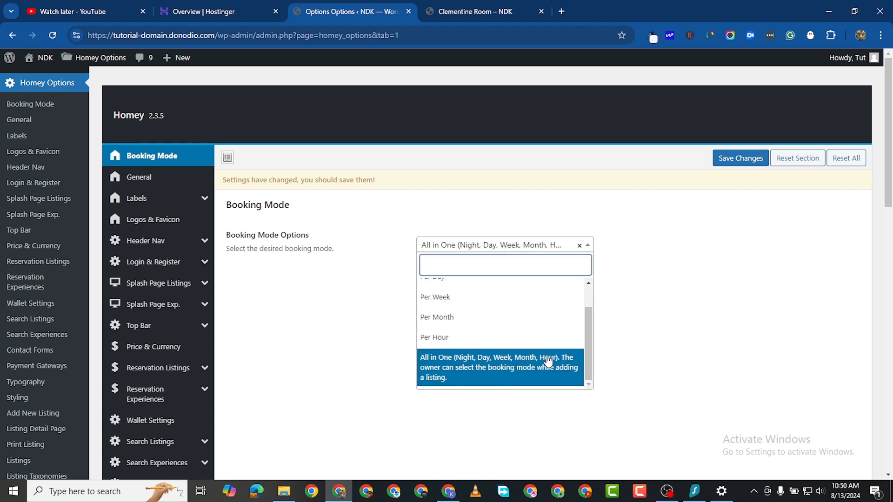
{"action": "left_click", "coordinate": [356, 278]}
- Set the booking mode option to Per Night and check the list of alternative modes
{"action": "left_click", "coordinate": [437, 245]}
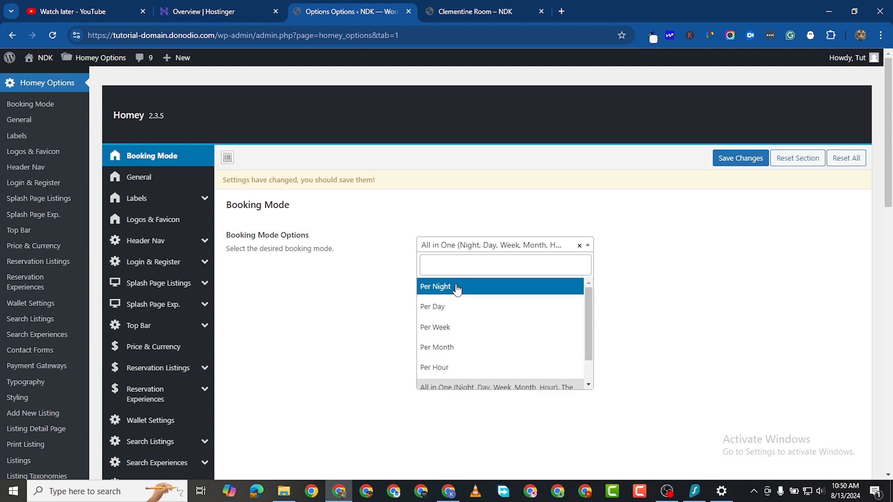
{"action": "left_click", "coordinate": [448, 286]}
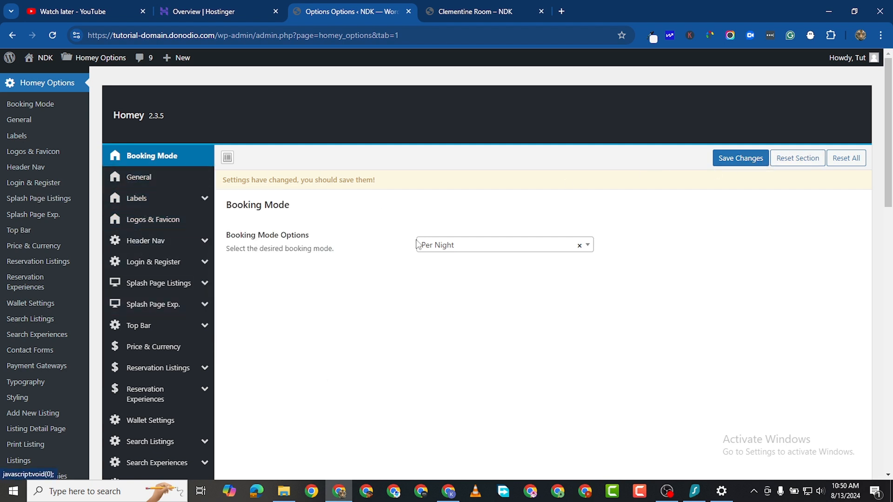
{"action": "left_click", "coordinate": [438, 247]}
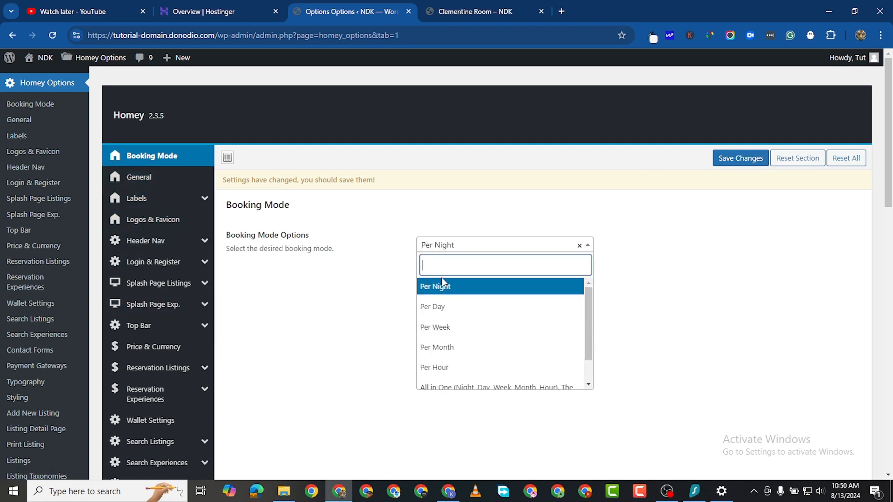
{"action": "left_click", "coordinate": [319, 295]}
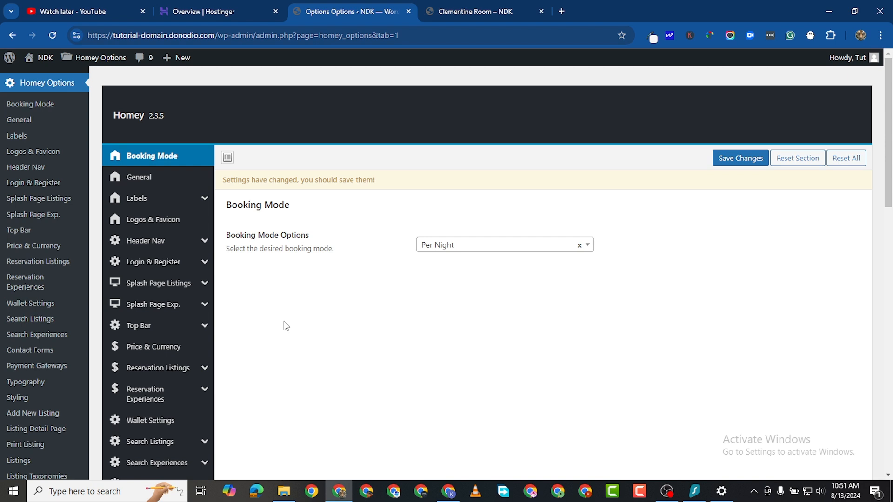
{"action": "left_click", "coordinate": [432, 250]}
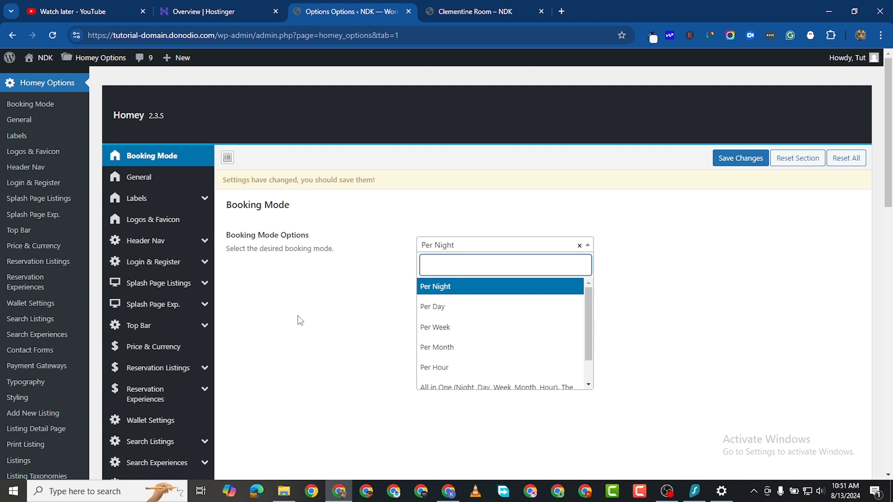
{"action": "left_click", "coordinate": [312, 320]}
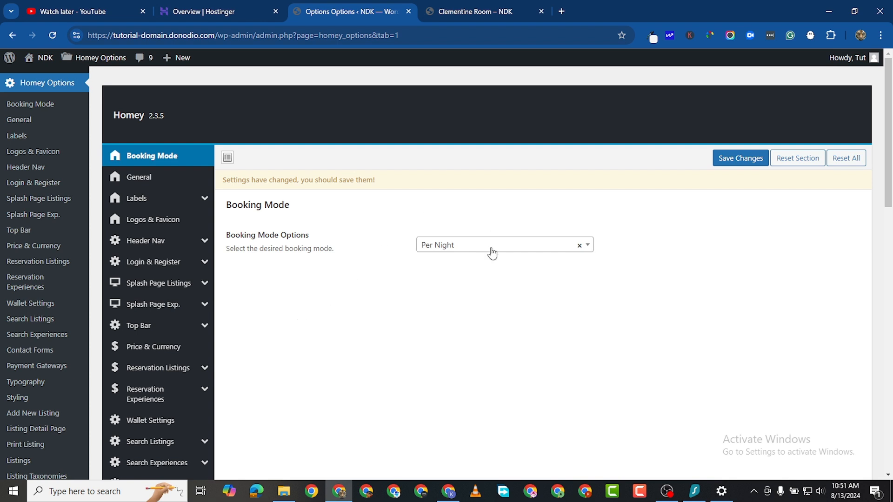
- Open the General settings and review the calendar months, week start day, date and time formats, and admin access options
{"action": "left_click", "coordinate": [162, 188]}
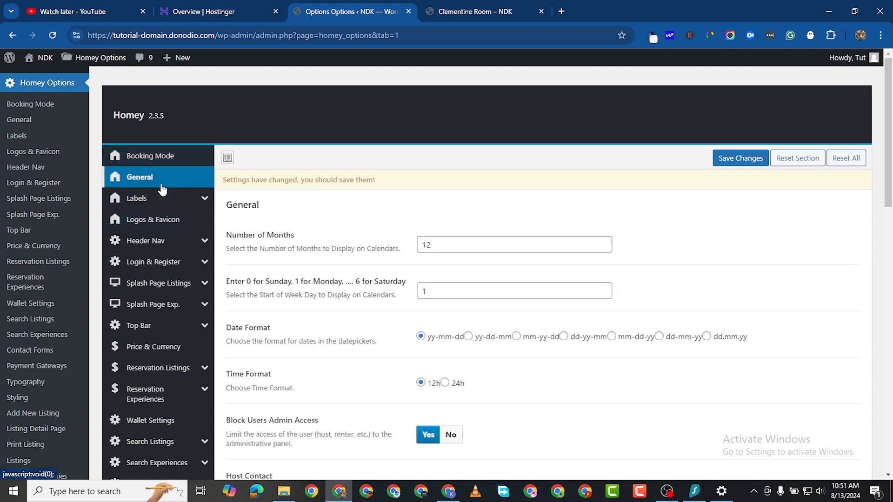
{"action": "left_click", "coordinate": [442, 248]}
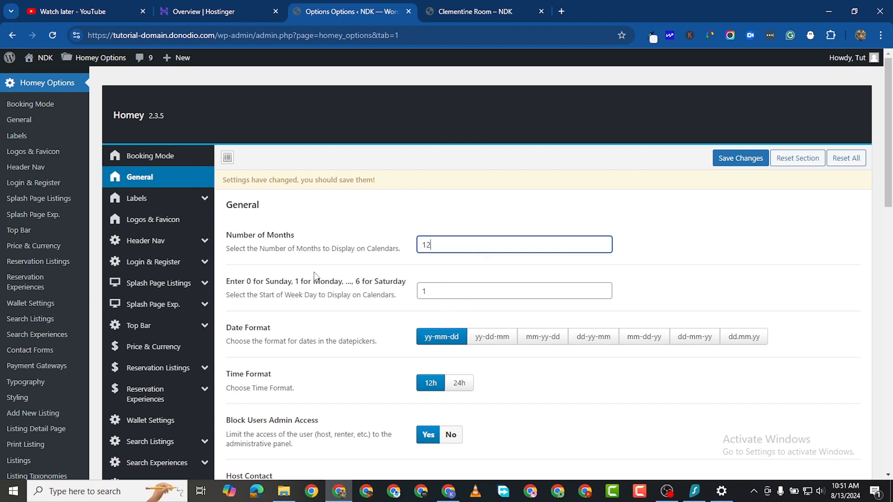
{"action": "scroll", "coordinate": [367, 279], "scroll_direction": "down", "scroll_amount": 1}
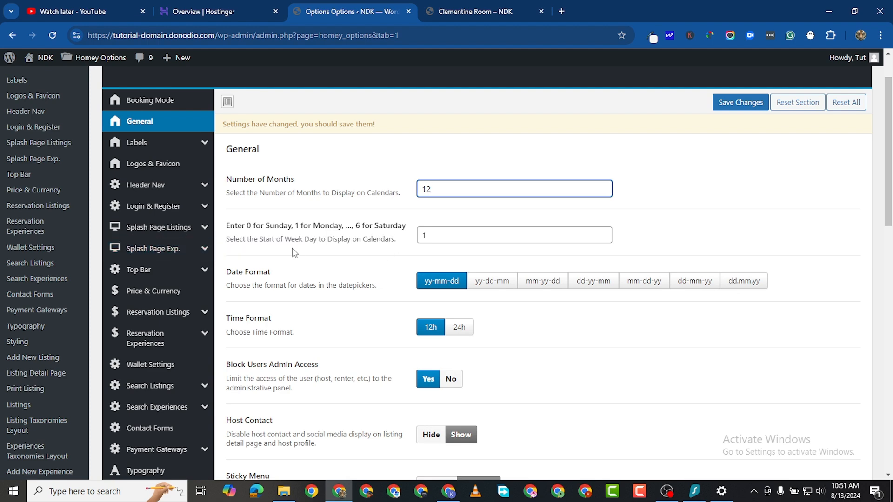
{"action": "left_click", "coordinate": [451, 234]}
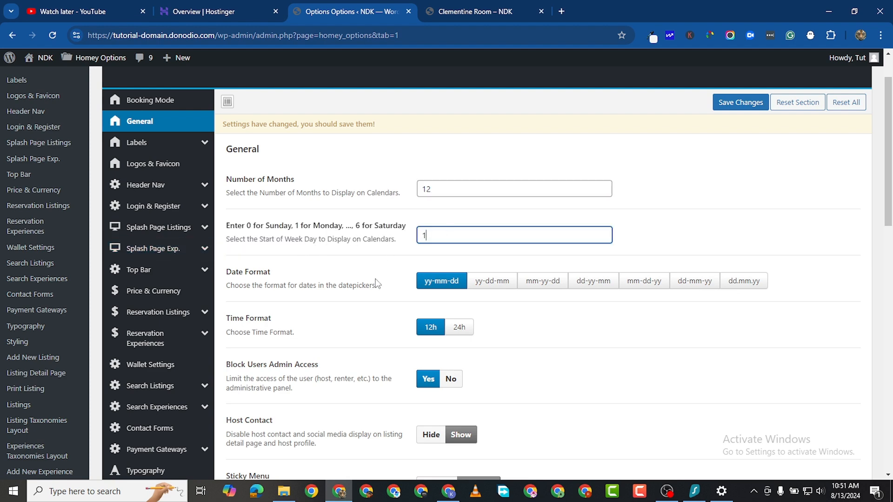
{"action": "scroll", "coordinate": [309, 307], "scroll_direction": "down", "scroll_amount": 4}
{"action": "scroll", "coordinate": [412, 161], "scroll_direction": "up", "scroll_amount": 1}
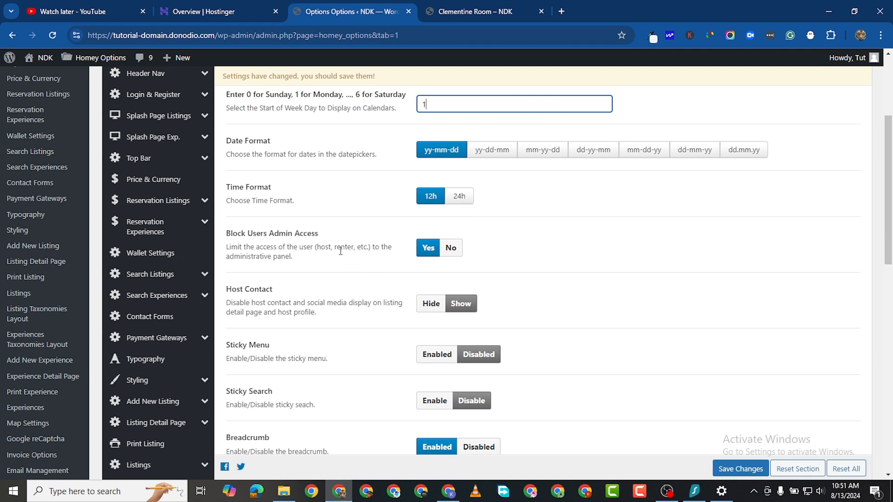
{"action": "scroll", "coordinate": [505, 205], "scroll_direction": "down", "scroll_amount": 2}
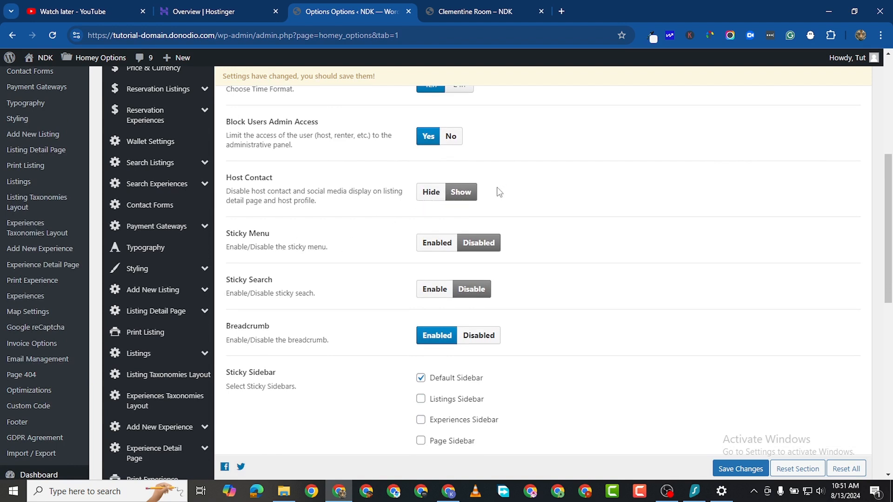
- Try hiding the Host Contact in the General settings, restore it to Show, and look over the sticky sidebar options
{"action": "left_click", "coordinate": [430, 192]}
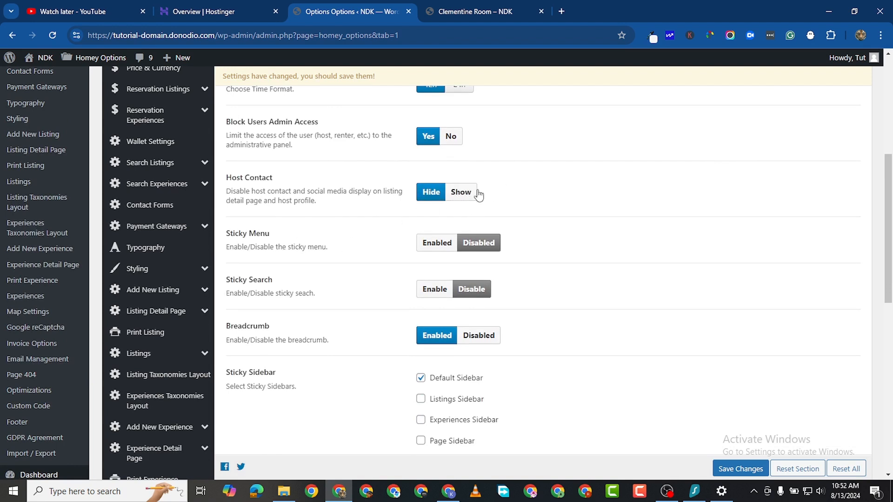
{"action": "left_click", "coordinate": [460, 192]}
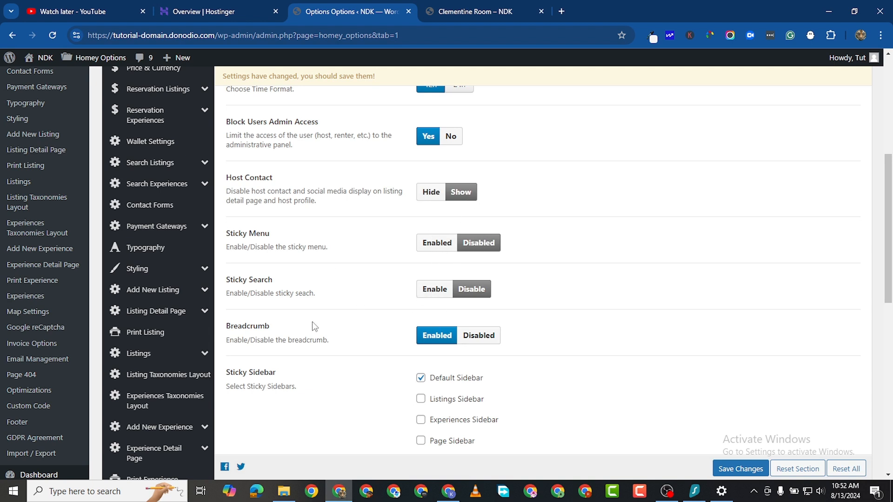
{"action": "scroll", "coordinate": [402, 354], "scroll_direction": "down", "scroll_amount": 2}
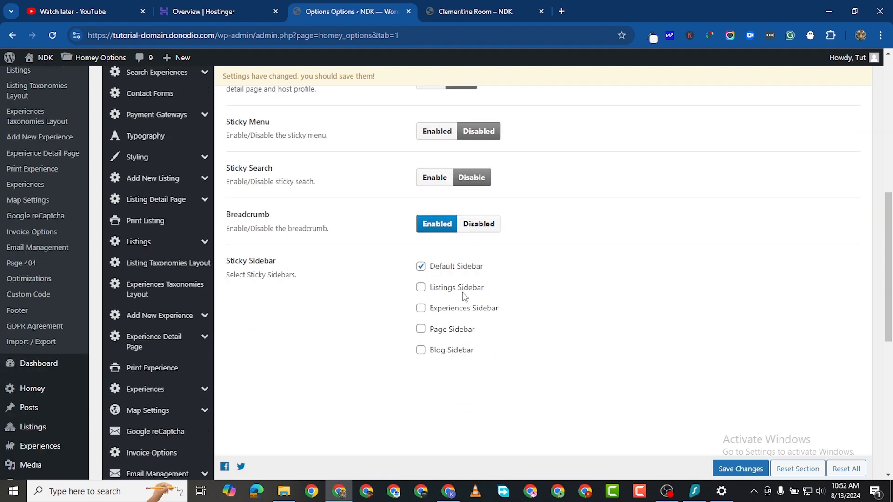
{"action": "scroll", "coordinate": [464, 296], "scroll_direction": "up", "scroll_amount": 15}
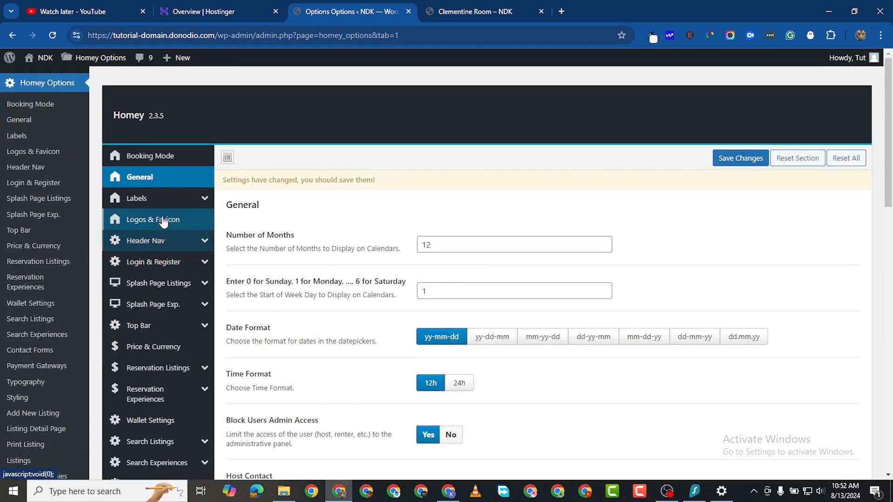
- Open the Common labels and review the field names from day through Guests
{"action": "left_click", "coordinate": [154, 204]}
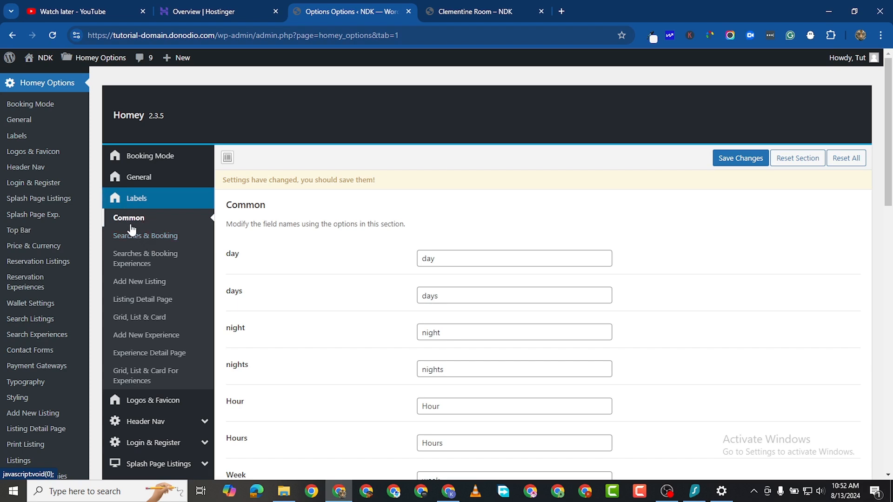
{"action": "scroll", "coordinate": [495, 263], "scroll_direction": "down", "scroll_amount": 2}
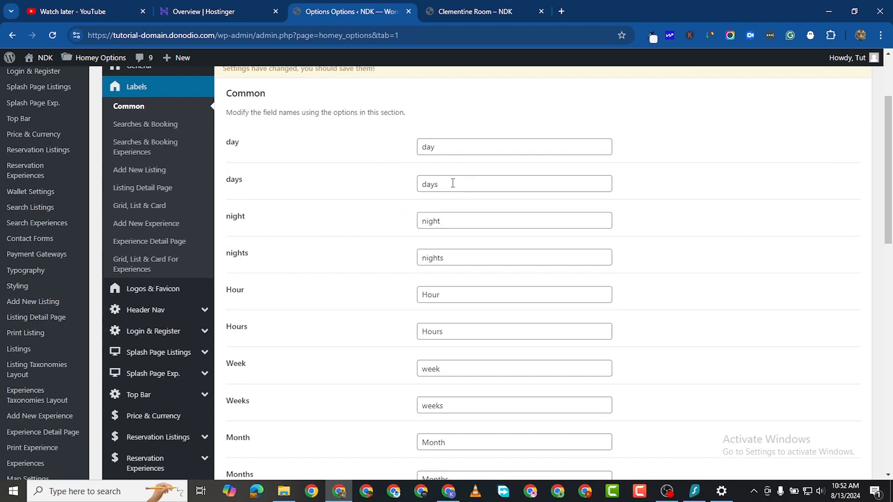
{"action": "scroll", "coordinate": [298, 260], "scroll_direction": "down", "scroll_amount": 2}
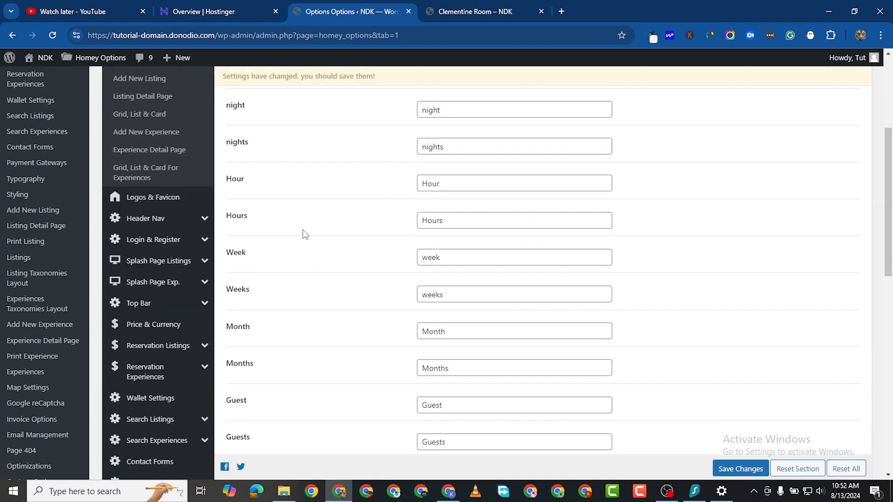
{"action": "scroll", "coordinate": [305, 234], "scroll_direction": "down", "scroll_amount": 1}
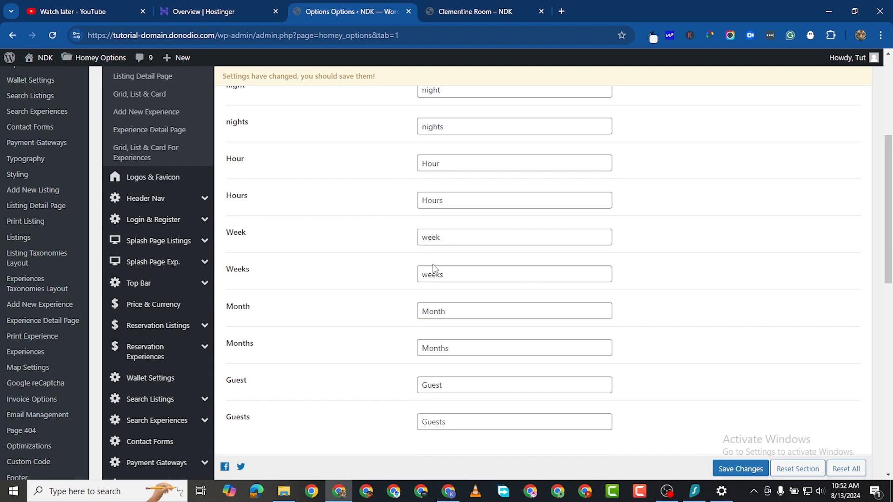
{"action": "scroll", "coordinate": [441, 376], "scroll_direction": "down", "scroll_amount": 3}
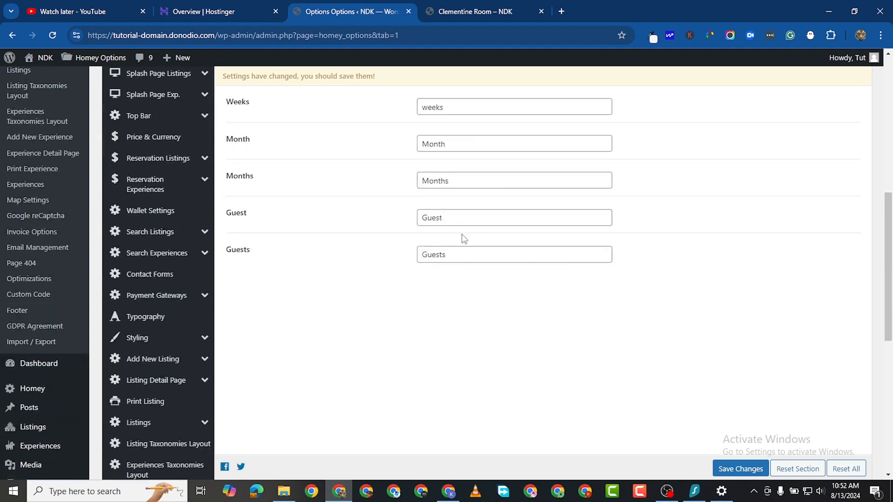
- Try replacing the text of the Guests field in the Common labels
{"action": "double_click", "coordinate": [441, 258]}
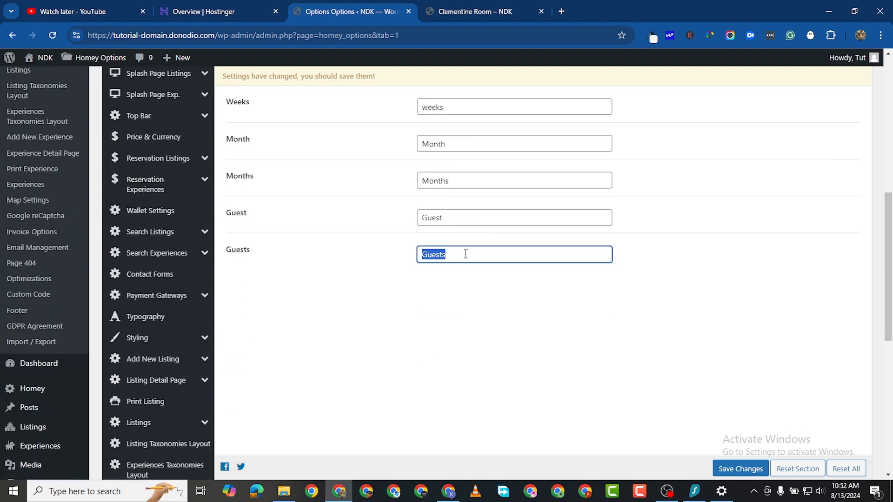
{"action": "left_click", "coordinate": [459, 254]}
{"action": "double_click", "coordinate": [458, 254]}
{"action": "type", "text": "R"}
{"action": "key", "text": "BackSpace"}
{"action": "key", "text": "BackSpace"}
{"action": "key", "text": "BackSpace"}
{"action": "key", "text": "BackSpace"}
{"action": "key", "text": "BackSpace"}
{"action": "key", "text": "BackSpace"}
{"action": "scroll", "coordinate": [245, 283], "scroll_direction": "up", "scroll_amount": 8}
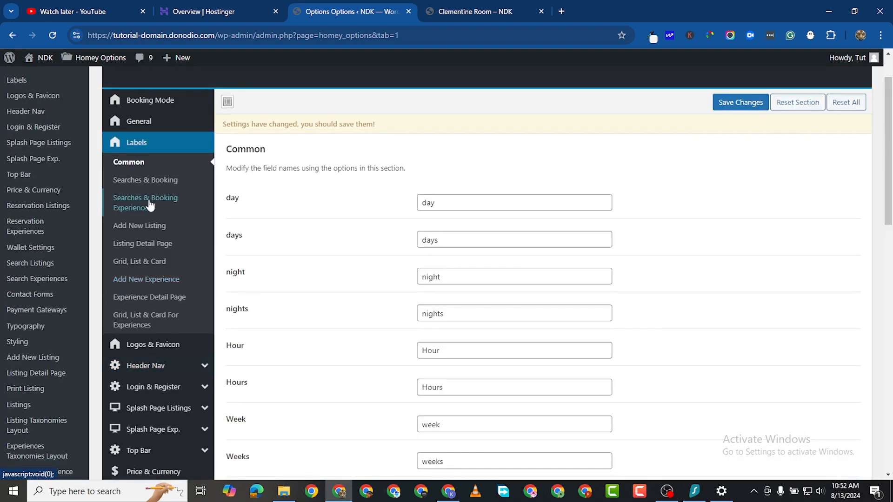
- In the Searches & Booking labels, rename Arrive as Arrival and Depart as Departure
{"action": "left_click", "coordinate": [149, 185]}
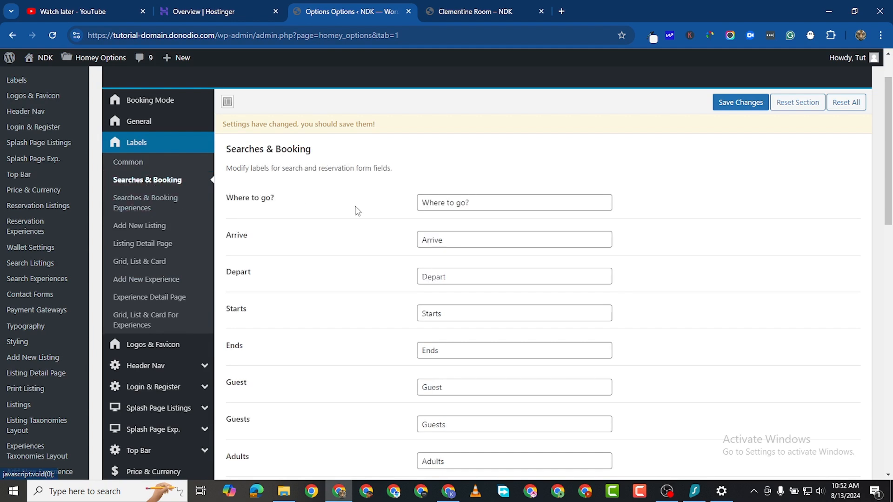
{"action": "left_click", "coordinate": [478, 207]}
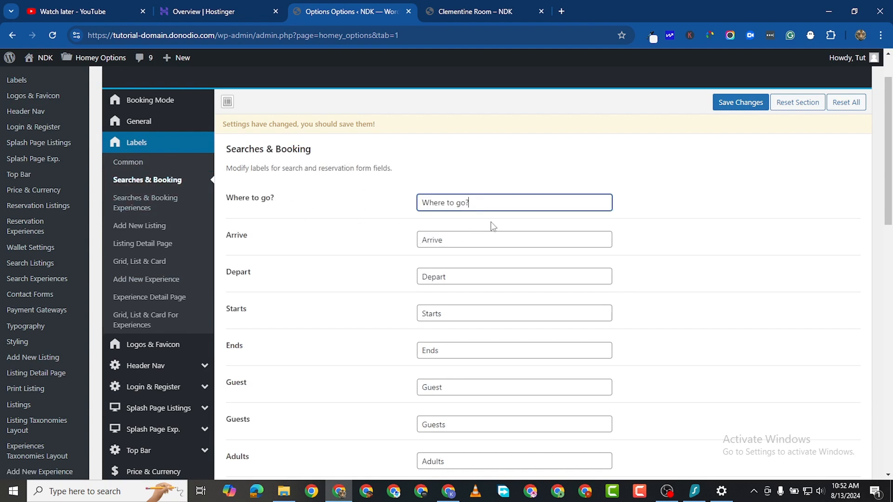
{"action": "left_click", "coordinate": [453, 240]}
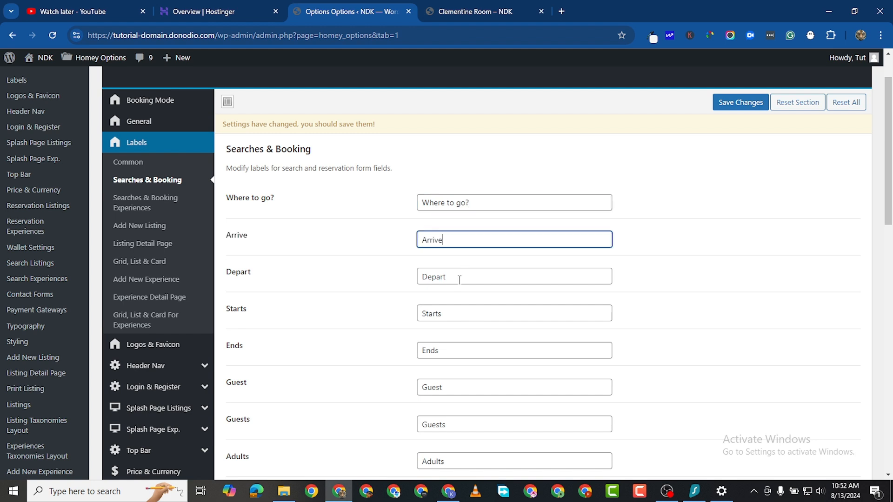
{"action": "left_click", "coordinate": [459, 278]}
{"action": "left_click", "coordinate": [466, 238]}
{"action": "left_click", "coordinate": [468, 279]}
{"action": "left_click", "coordinate": [468, 241]}
{"action": "left_click", "coordinate": [473, 274]}
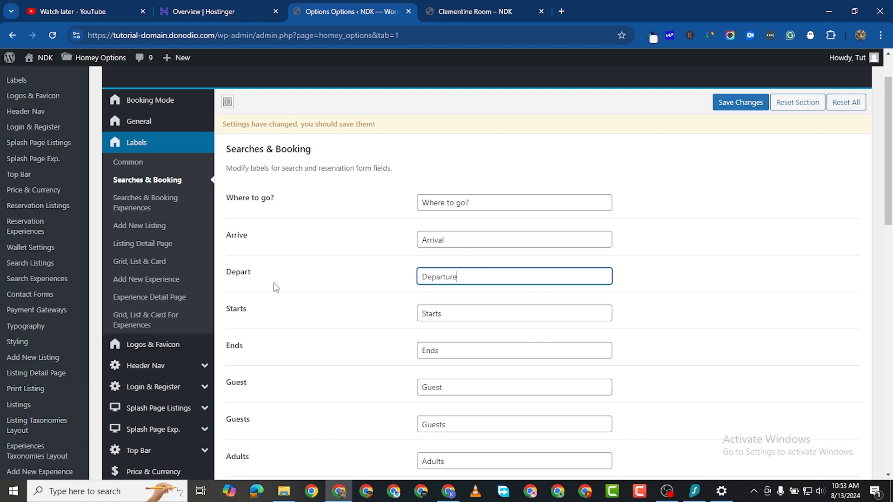
- Look through the remaining Searches & Booking labels, from Starts and Ends down to Amenities and Facilities
{"action": "scroll", "coordinate": [436, 314], "scroll_direction": "down", "scroll_amount": 3}
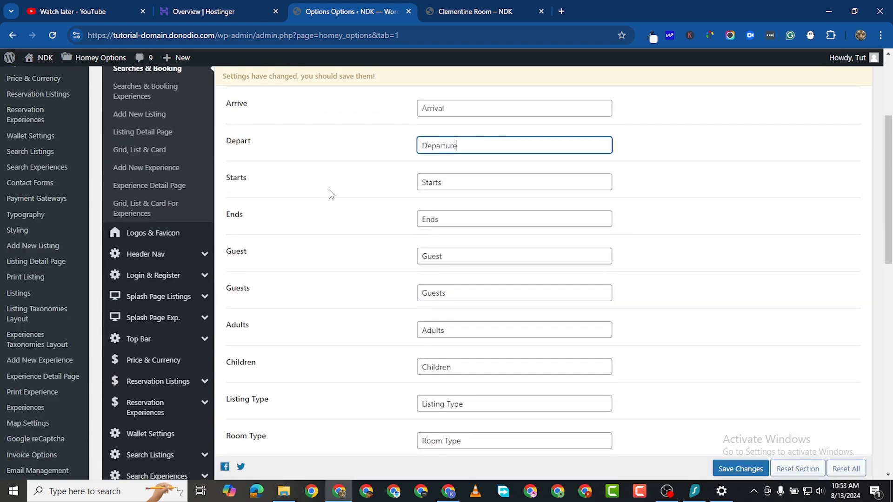
{"action": "left_click", "coordinate": [475, 183]}
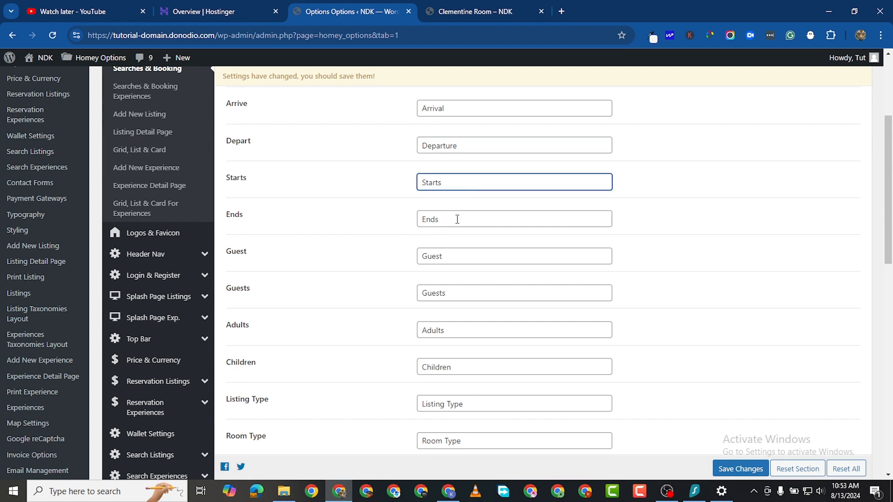
{"action": "left_click", "coordinate": [457, 220]}
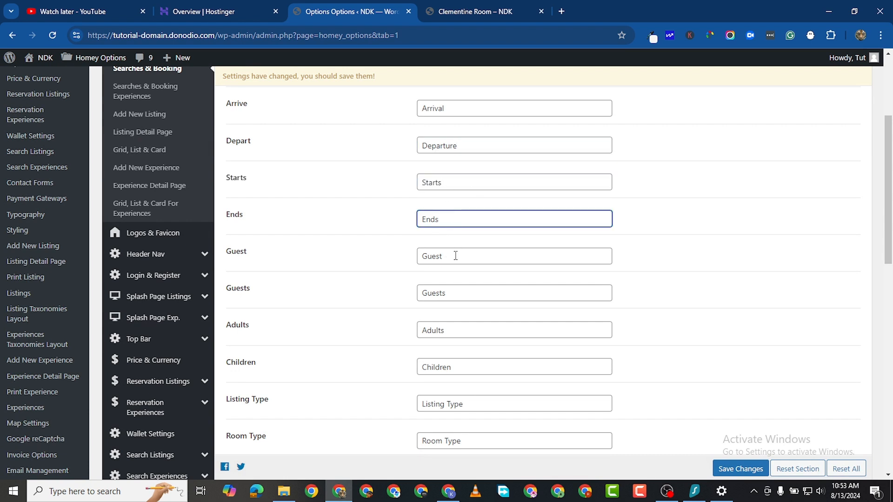
{"action": "left_click", "coordinate": [459, 259]}
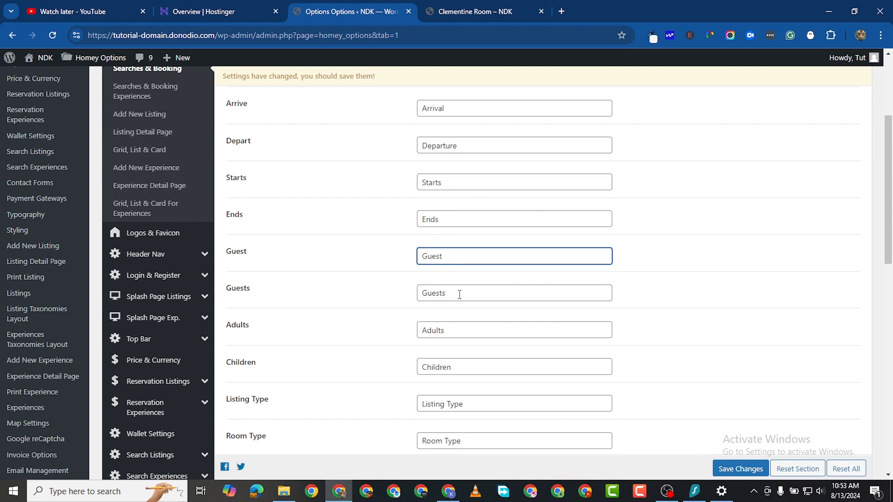
{"action": "left_click", "coordinate": [459, 295]}
{"action": "scroll", "coordinate": [488, 396], "scroll_direction": "down", "scroll_amount": 5}
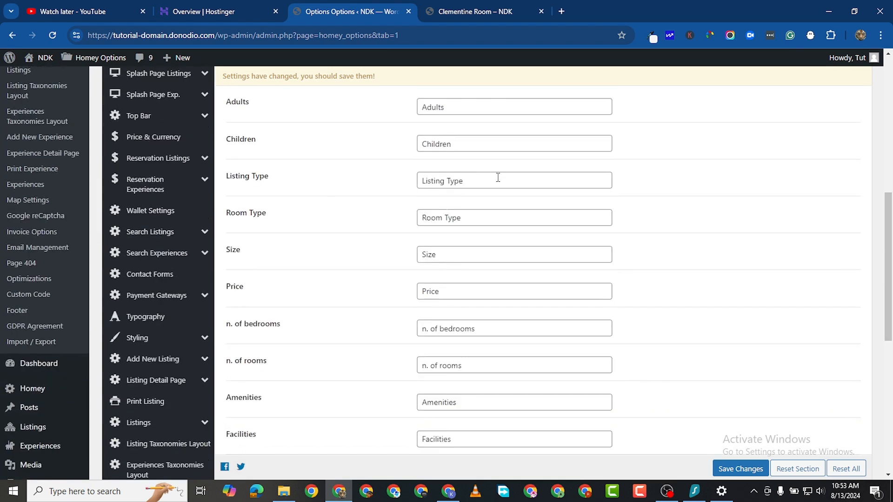
- Look through the remaining Searches & Booking labels and the Searches & Booking Experiences labels from Where to go? to Host Languages
{"action": "scroll", "coordinate": [449, 232], "scroll_direction": "down", "scroll_amount": 2}
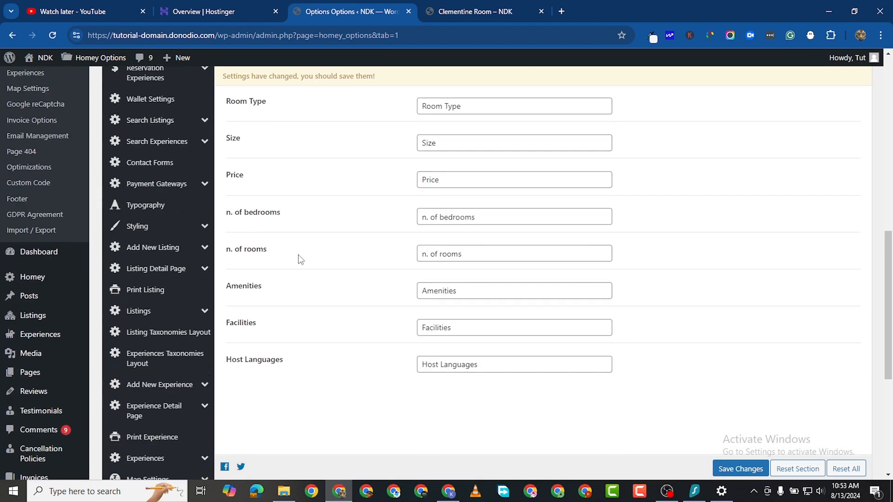
{"action": "scroll", "coordinate": [255, 309], "scroll_direction": "up", "scroll_amount": 8}
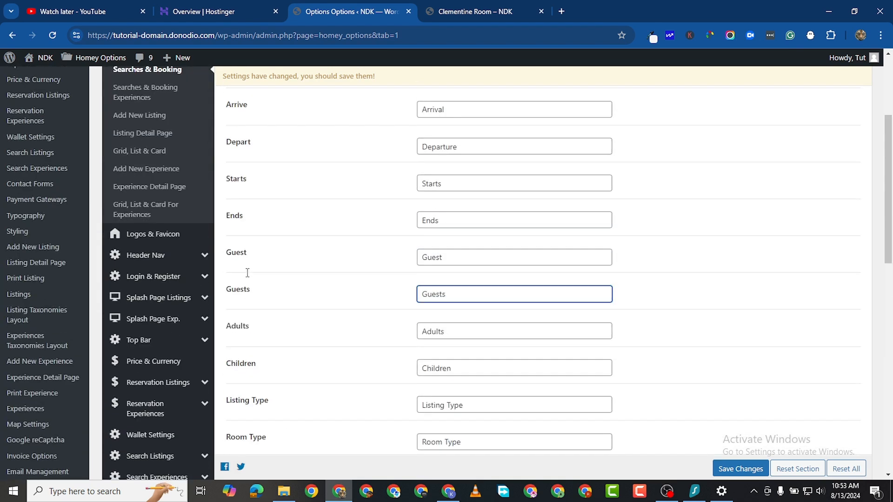
{"action": "left_click", "coordinate": [139, 147]}
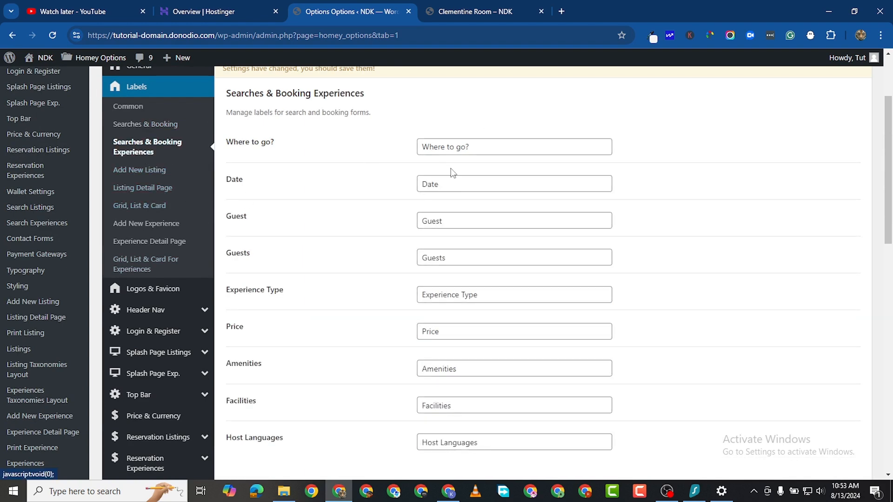
{"action": "scroll", "coordinate": [447, 316], "scroll_direction": "down", "scroll_amount": 3}
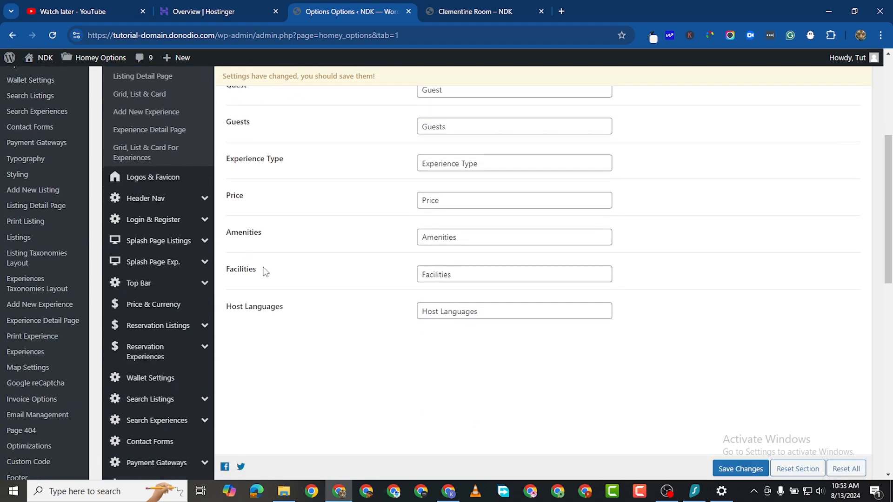
{"action": "scroll", "coordinate": [274, 316], "scroll_direction": "up", "scroll_amount": 3}
{"action": "scroll", "coordinate": [325, 344], "scroll_direction": "down", "scroll_amount": 3}
{"action": "scroll", "coordinate": [457, 308], "scroll_direction": "up", "scroll_amount": 3}
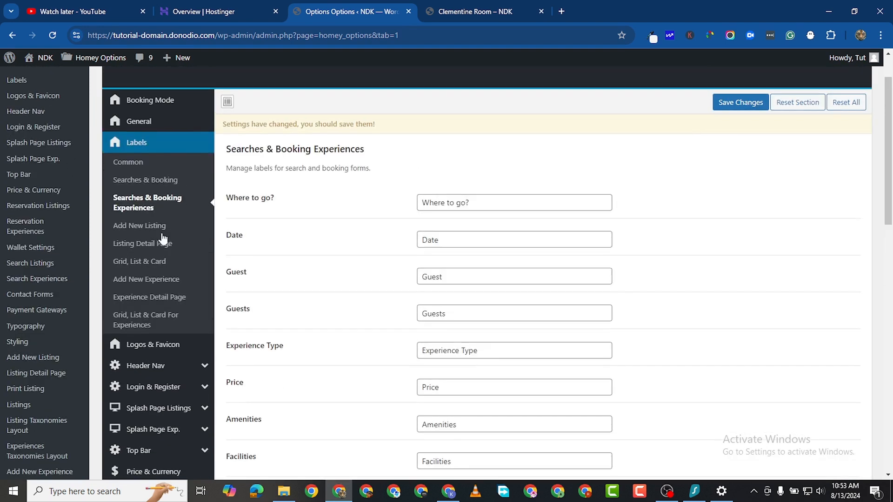
- Look through the label sections from Add New Listing and Listing Detail Page to Grid, List & Card For Experiences
{"action": "left_click", "coordinate": [141, 226]}
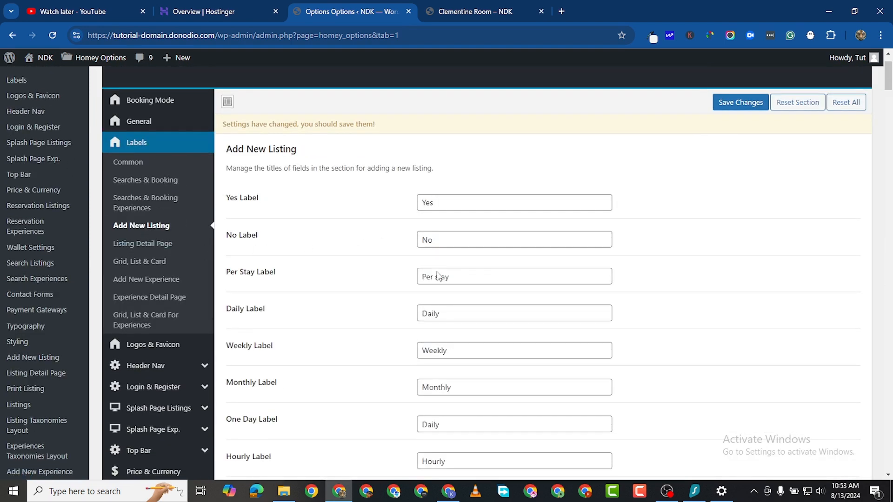
{"action": "scroll", "coordinate": [390, 235], "scroll_direction": "down", "scroll_amount": 3}
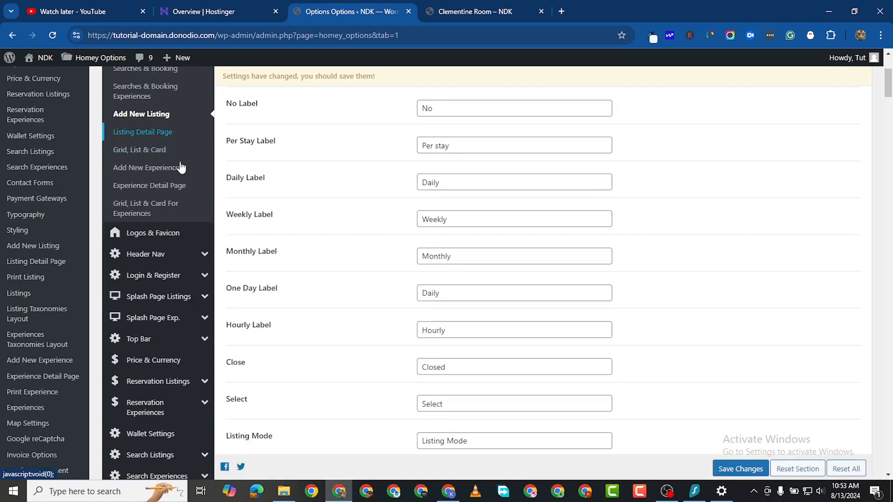
{"action": "left_click", "coordinate": [130, 133]}
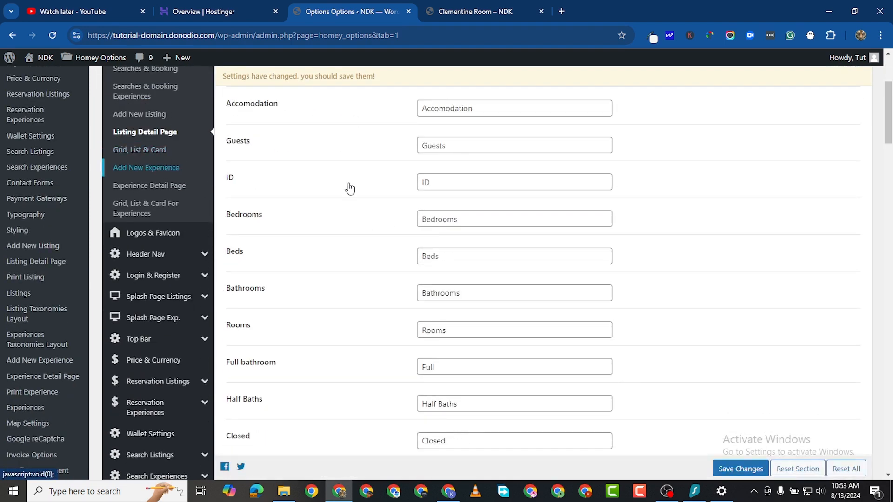
{"action": "left_click", "coordinate": [140, 150]}
{"action": "left_click", "coordinate": [153, 170]}
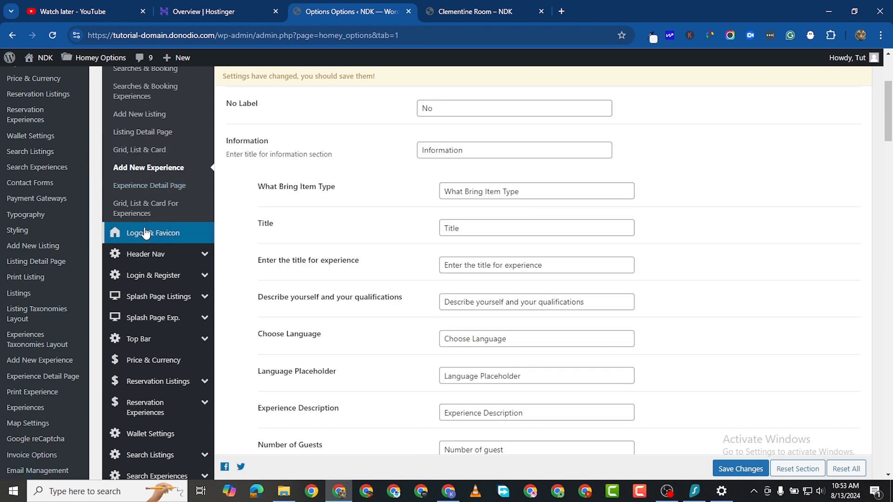
{"action": "left_click", "coordinate": [163, 189]}
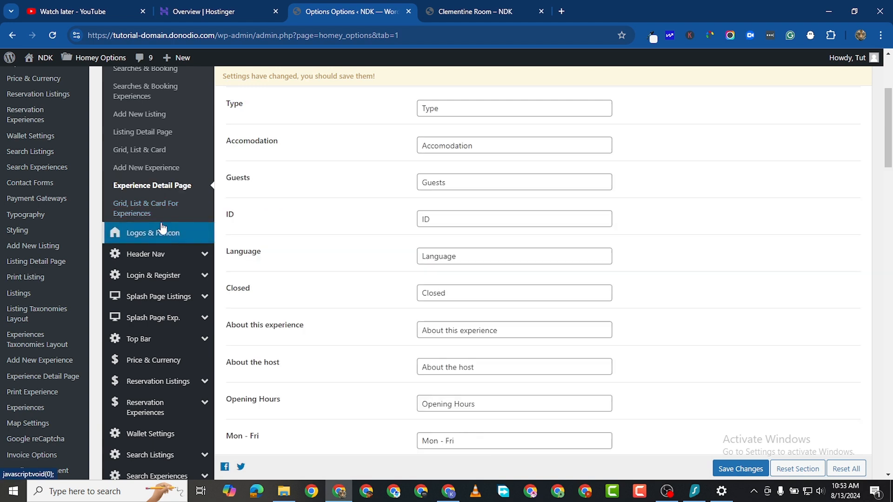
{"action": "left_click", "coordinate": [157, 214]}
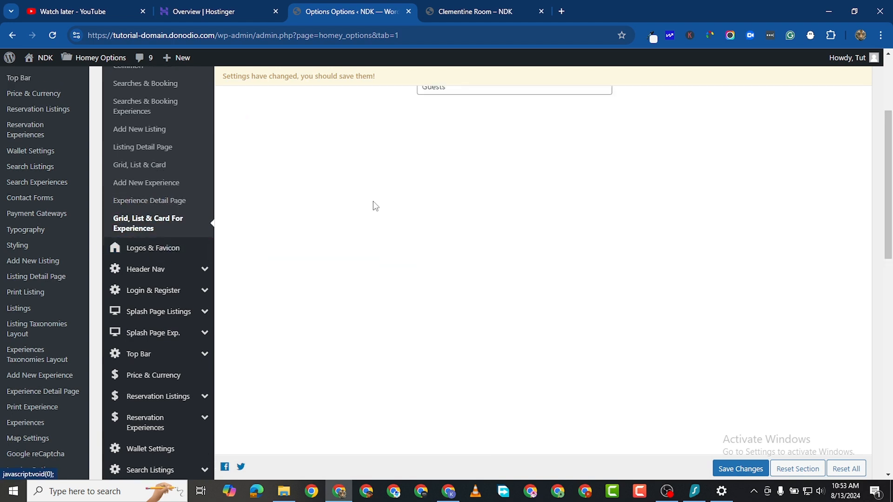
{"action": "scroll", "coordinate": [299, 323], "scroll_direction": "down", "scroll_amount": 3}
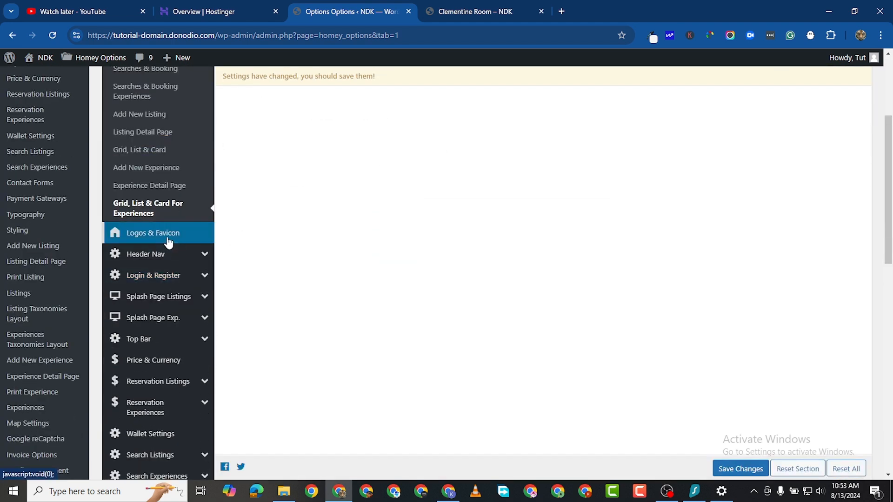
- View the Logos & Favicon settings and open the Header Nav settings
{"action": "left_click", "coordinate": [193, 234]}
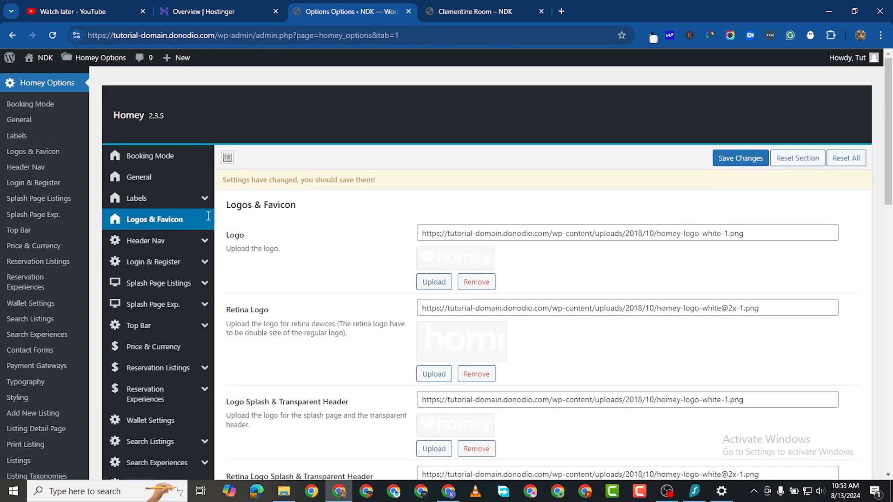
{"action": "mouse_move", "coordinate": [173, 255]}
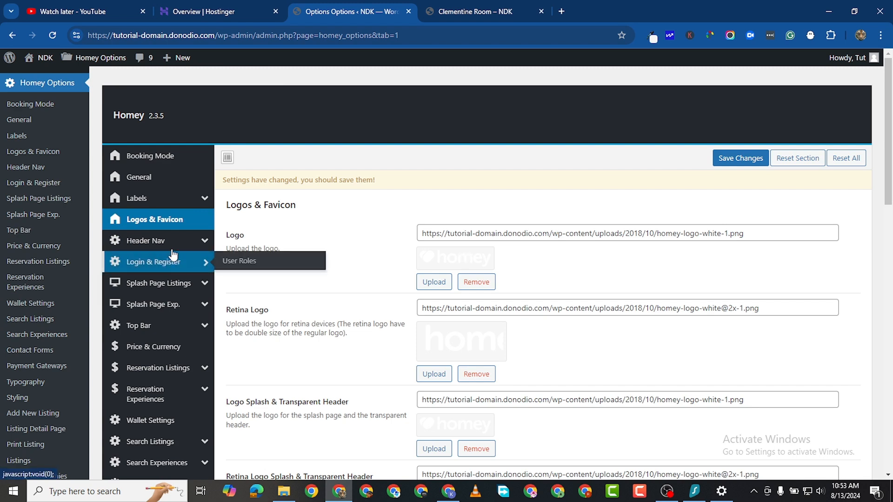
{"action": "left_click", "coordinate": [146, 241]}
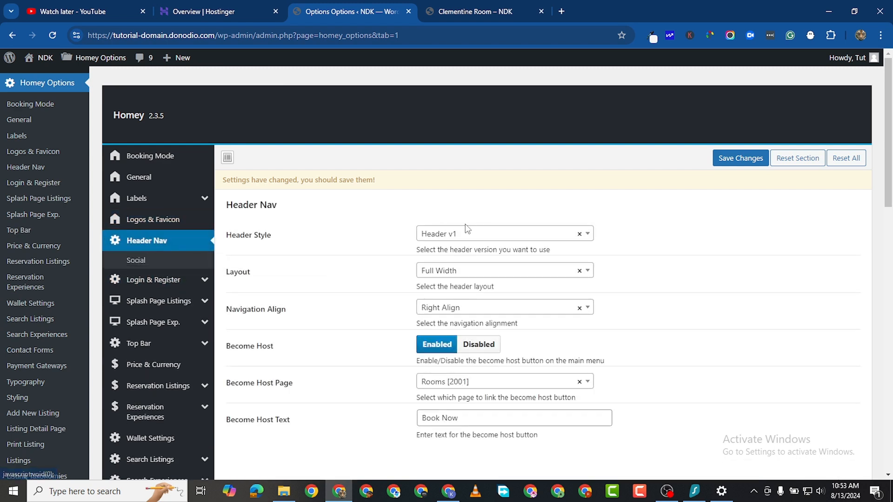
- From the Clementine Room listing page, open the site's homepage in a new tab and examine its header and navigation
{"action": "left_click", "coordinate": [472, 14]}
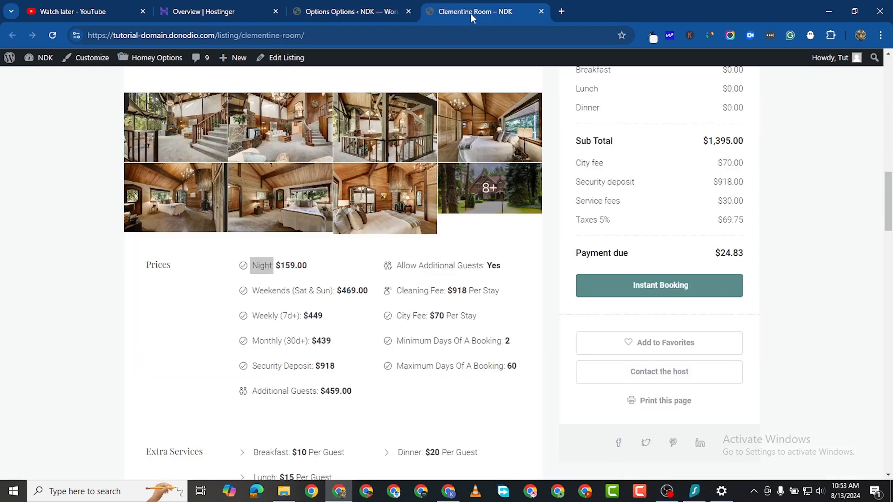
{"action": "mouse_move", "coordinate": [49, 60]}
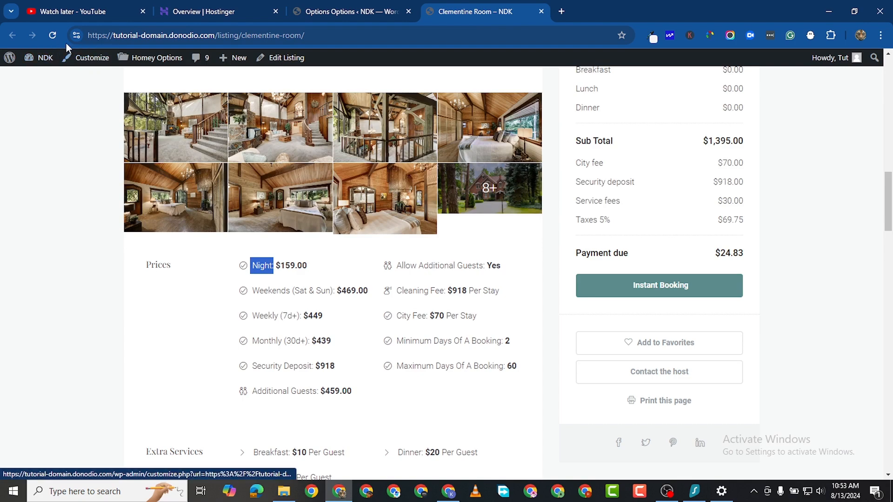
{"action": "scroll", "coordinate": [108, 102], "scroll_direction": "up", "scroll_amount": 2}
{"action": "scroll", "coordinate": [108, 102], "scroll_direction": "up", "scroll_amount": 8}
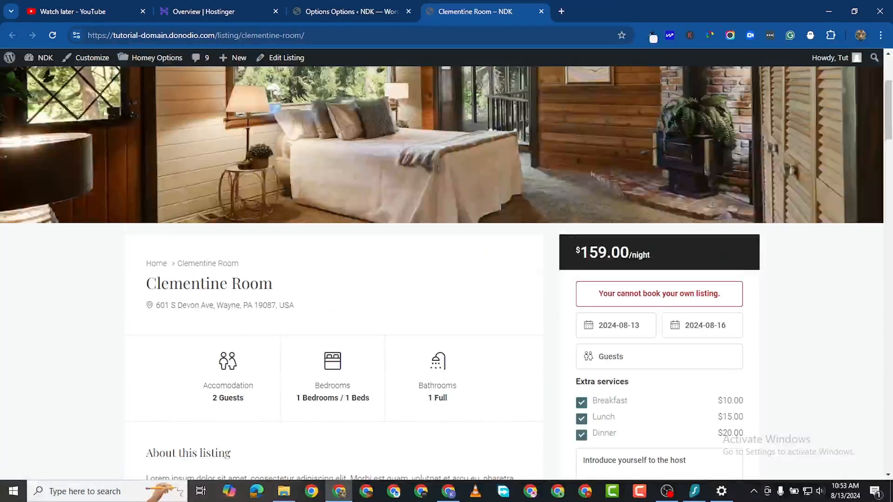
{"action": "right_click", "coordinate": [48, 100]}
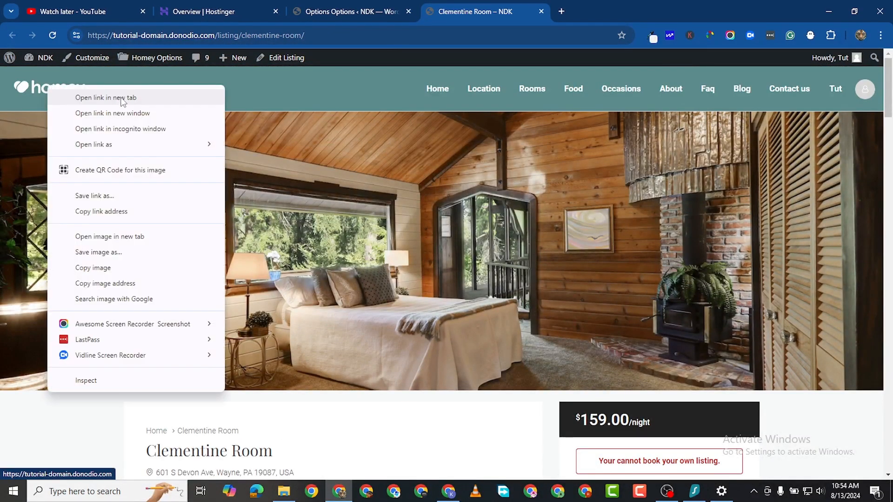
{"action": "left_click", "coordinate": [122, 97]}
{"action": "left_click", "coordinate": [593, 15]}
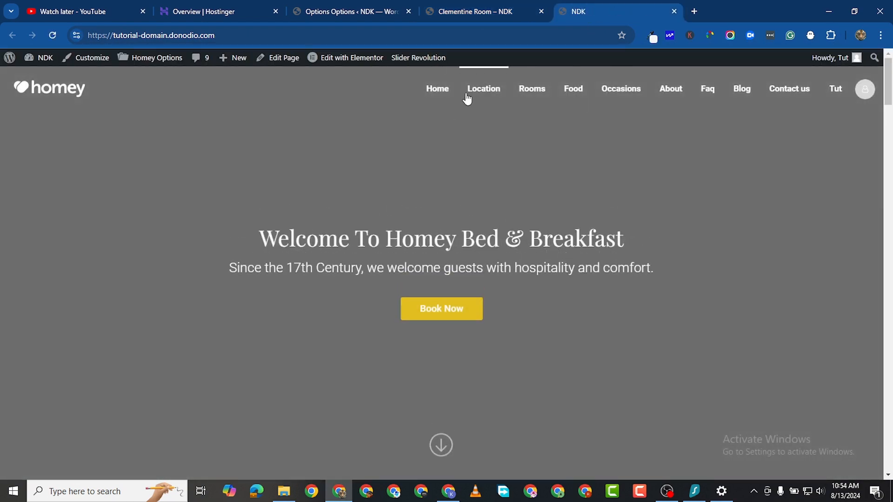
{"action": "scroll", "coordinate": [505, 278], "scroll_direction": "down", "scroll_amount": 1}
{"action": "scroll", "coordinate": [505, 278], "scroll_direction": "down", "scroll_amount": 4}
{"action": "scroll", "coordinate": [500, 271], "scroll_direction": "up", "scroll_amount": 5}
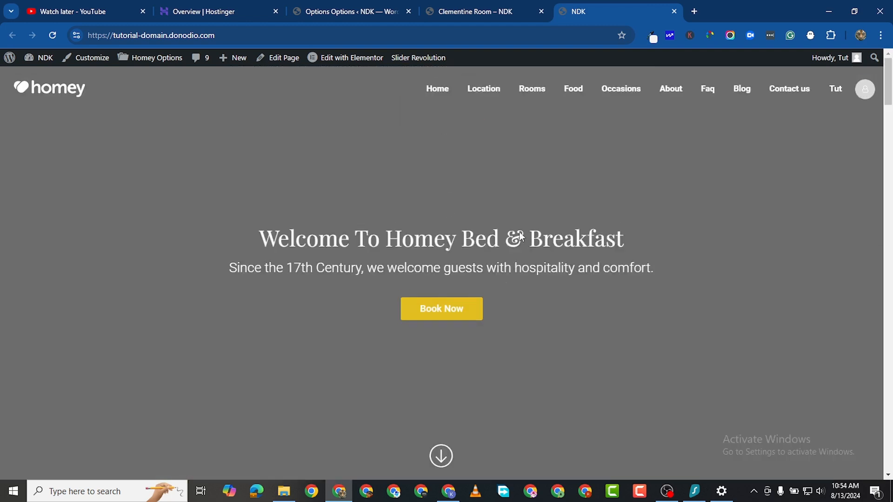
- Set the Header Style to Header v2 in Homey Options, save the settings and check the header on the homepage
{"action": "left_click", "coordinate": [339, 13]}
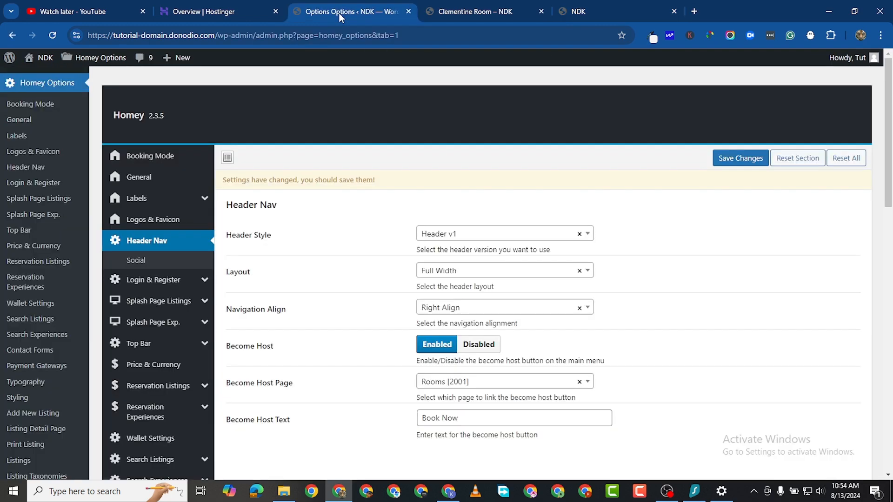
{"action": "left_click", "coordinate": [462, 239]}
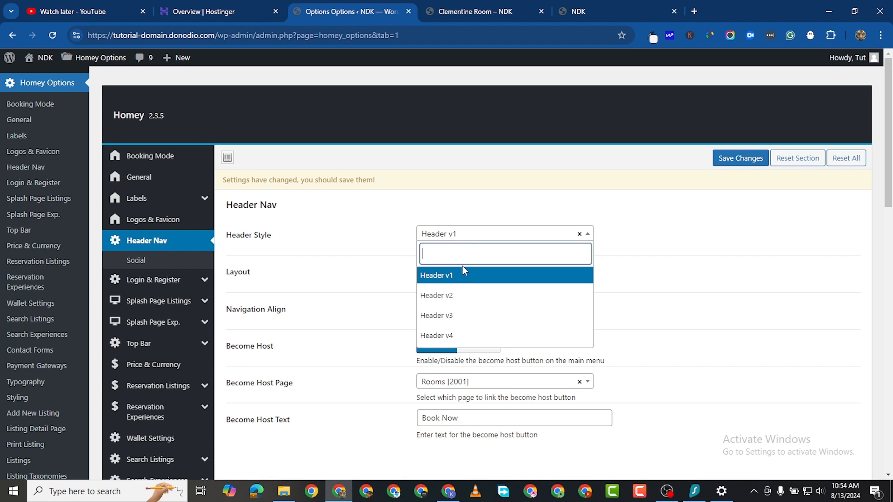
{"action": "left_click", "coordinate": [465, 293]}
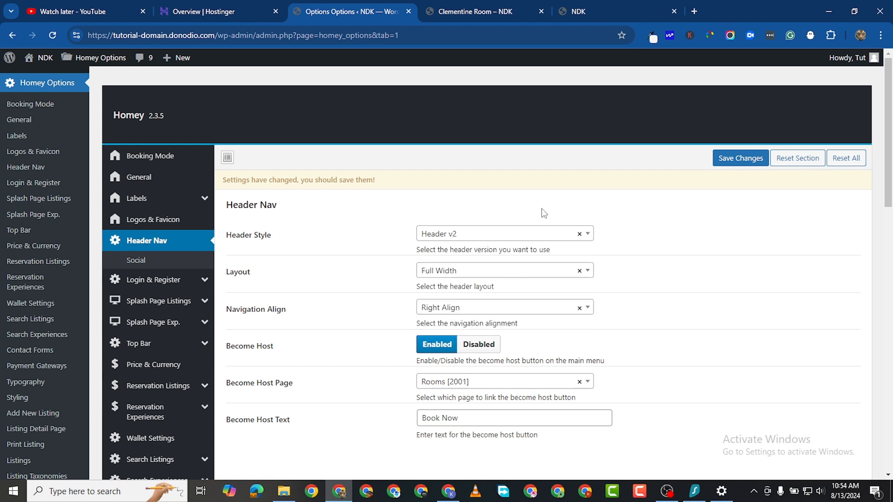
{"action": "left_click", "coordinate": [744, 159]}
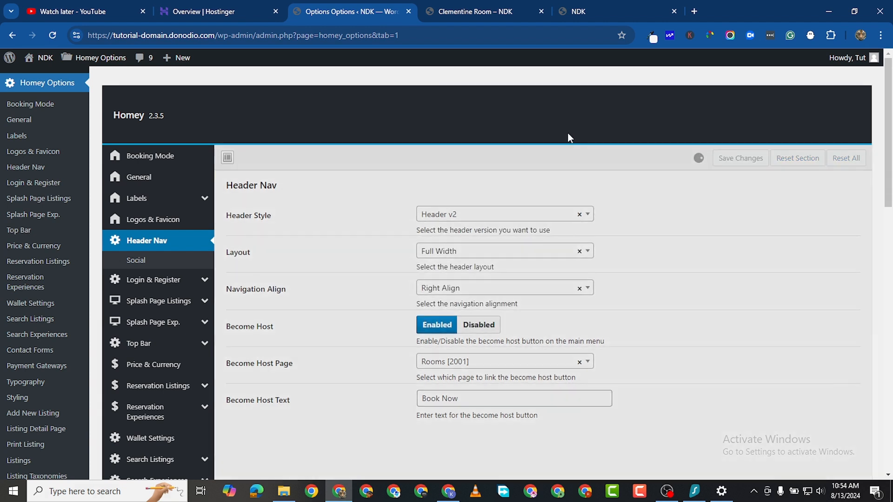
{"action": "left_click", "coordinate": [599, 13]}
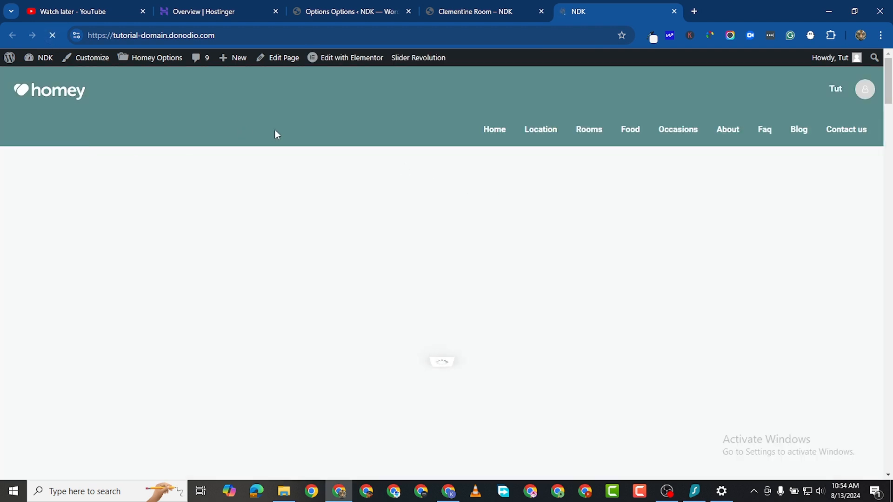
- Set the Header Style to Header v3, save the settings and reload the homepage to check the header and account menu
{"action": "left_click", "coordinate": [346, 13]}
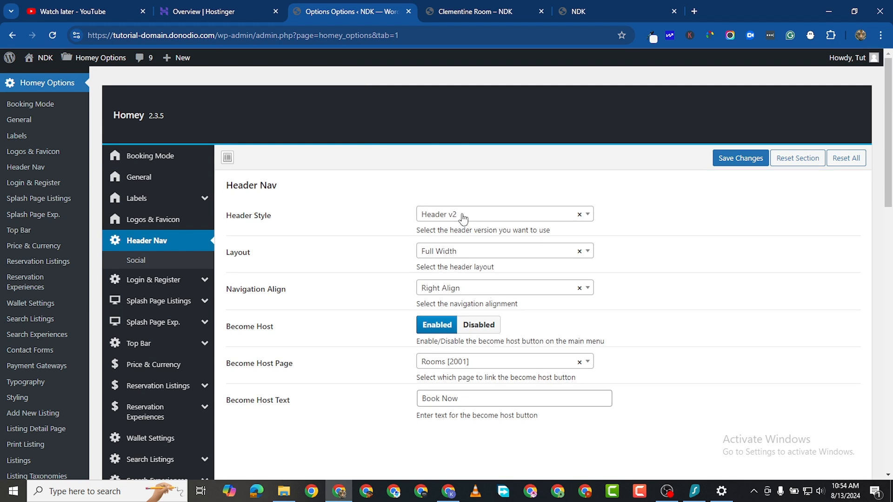
{"action": "left_click", "coordinate": [462, 218]}
{"action": "left_click", "coordinate": [470, 295]}
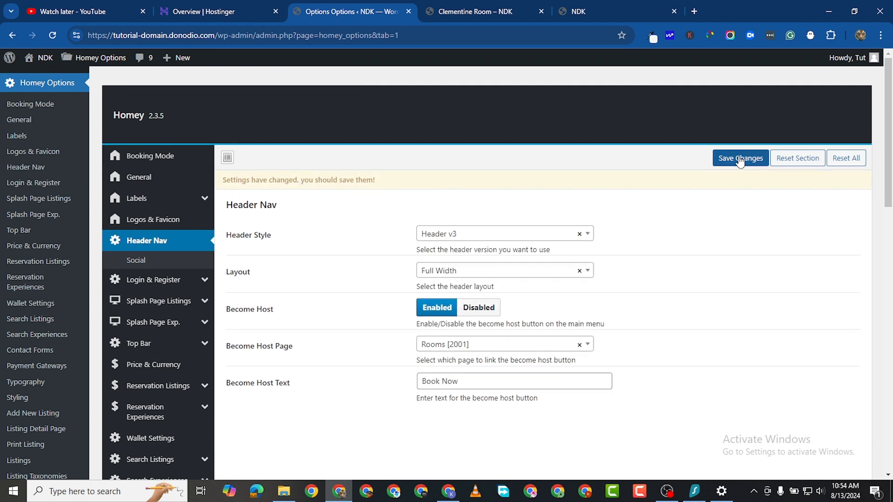
{"action": "left_click", "coordinate": [739, 158]}
{"action": "left_click", "coordinate": [597, 9]}
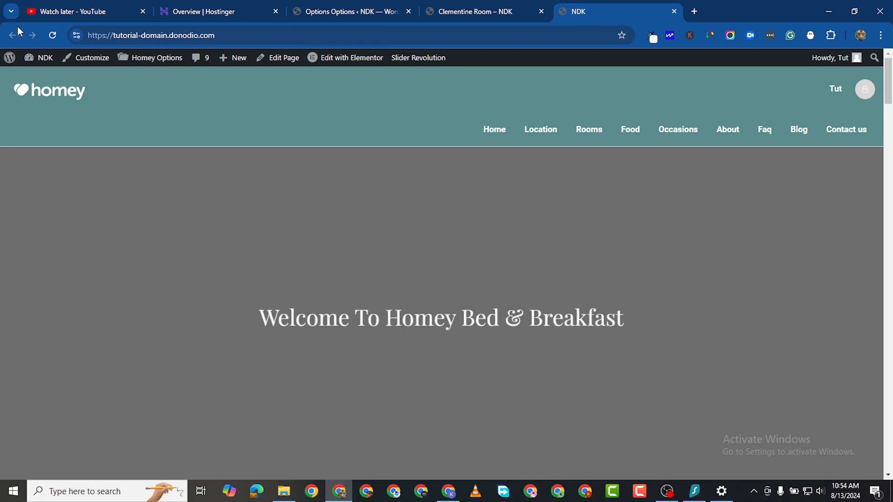
{"action": "left_click", "coordinate": [52, 35]}
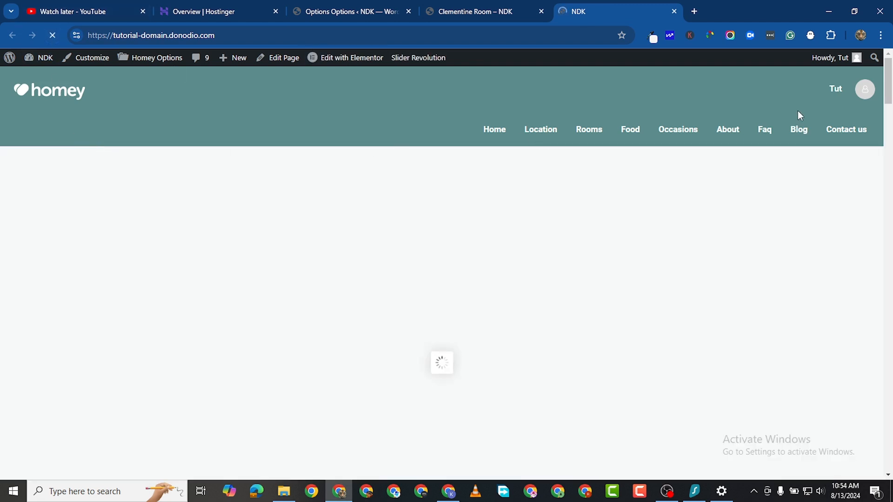
{"action": "mouse_move", "coordinate": [849, 95]}
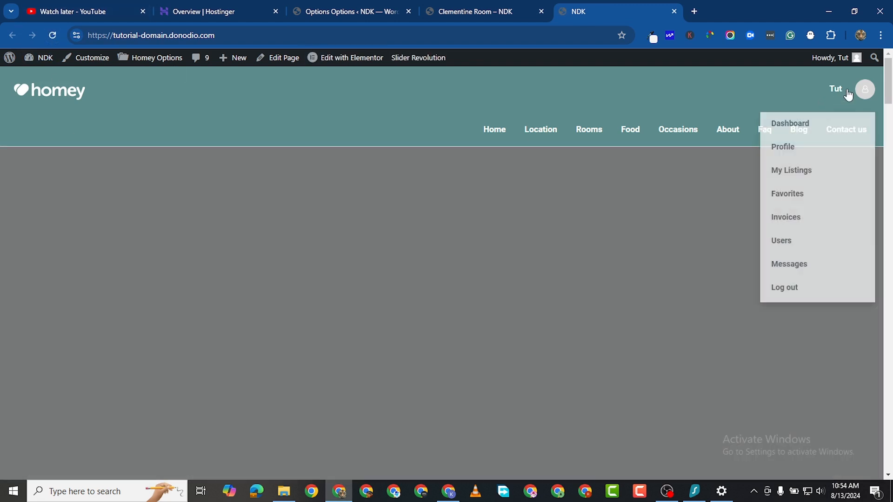
- Set the Header Style back to Header v1 in the Header Nav settings and save the changes
{"action": "left_click", "coordinate": [316, 11]}
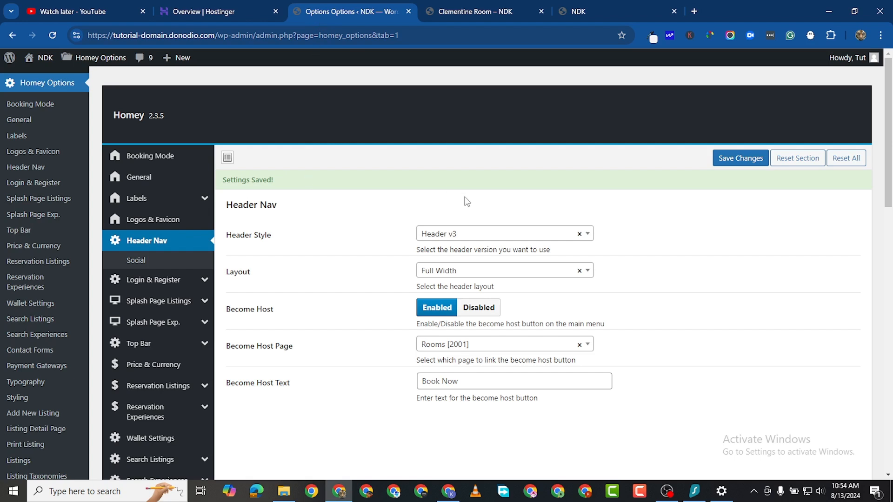
{"action": "left_click", "coordinate": [473, 233]}
{"action": "left_click", "coordinate": [470, 278]}
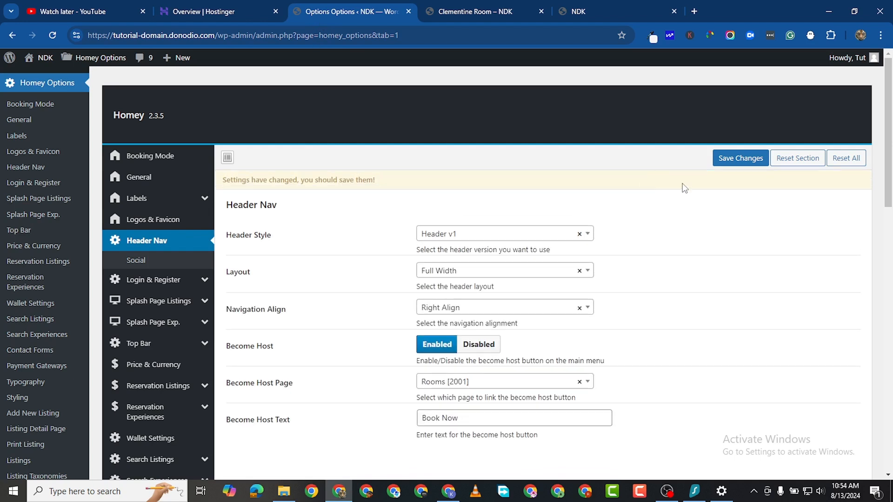
{"action": "left_click", "coordinate": [739, 158]}
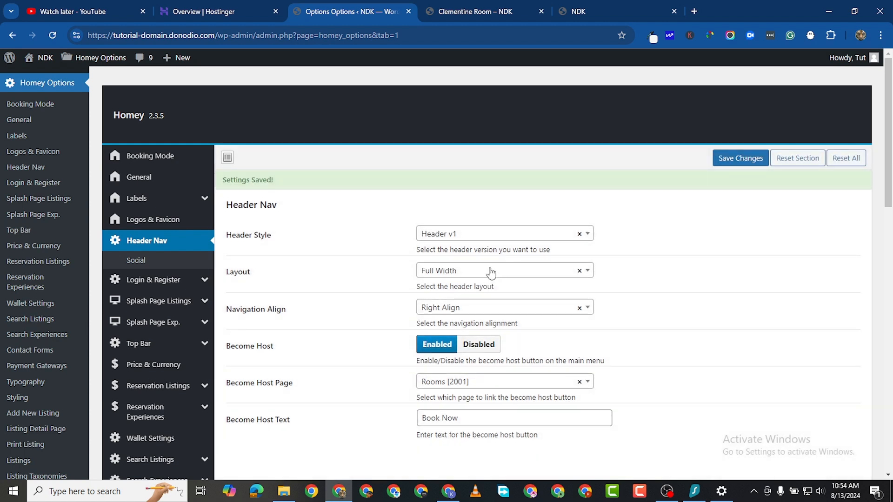
- Set the header Layout to Boxed, save the settings and reload the homepage to check the header
{"action": "left_click", "coordinate": [489, 271]}
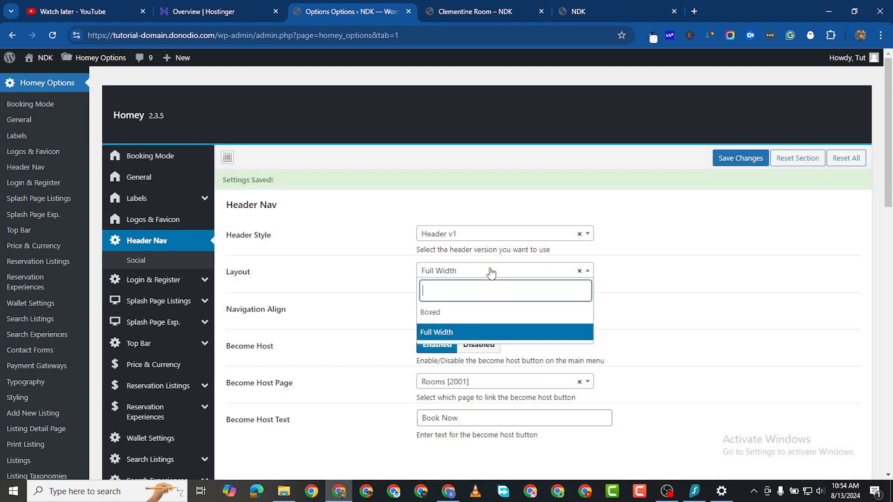
{"action": "left_click", "coordinate": [484, 311]}
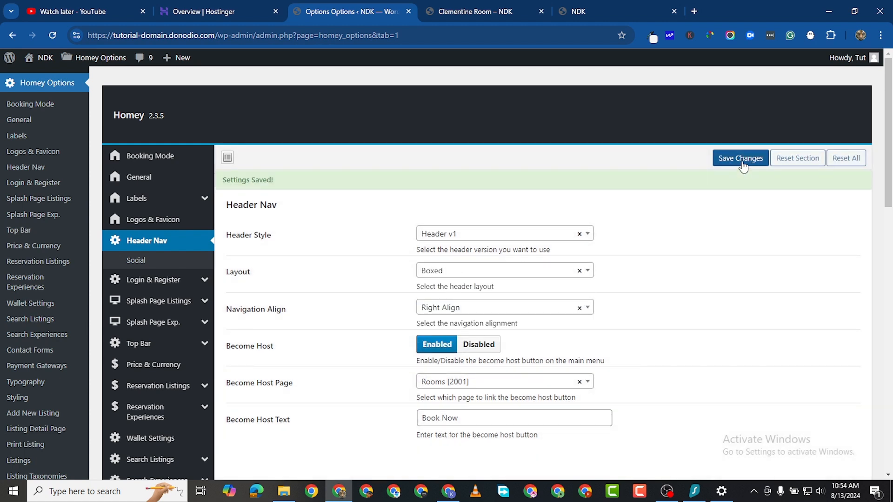
{"action": "left_click", "coordinate": [741, 162]}
{"action": "left_click", "coordinate": [590, 11]}
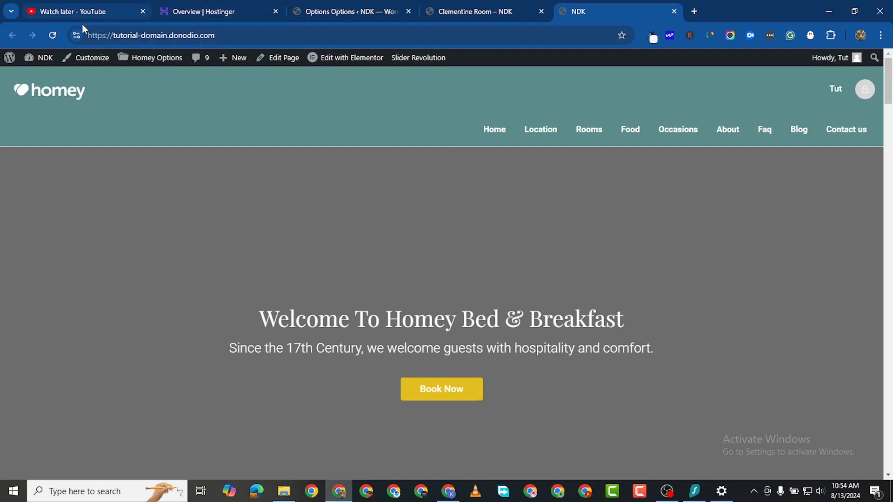
{"action": "left_click", "coordinate": [55, 36]}
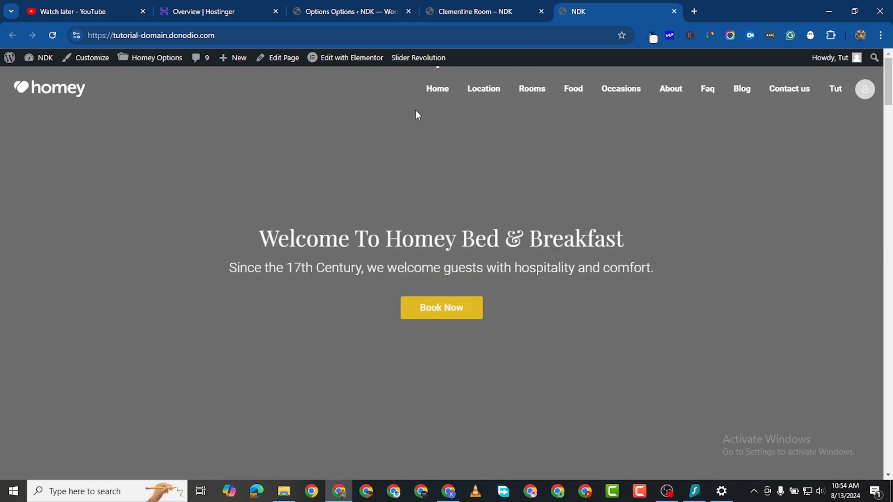
{"action": "left_click", "coordinate": [474, 13]}
{"action": "left_click", "coordinate": [323, 21]}
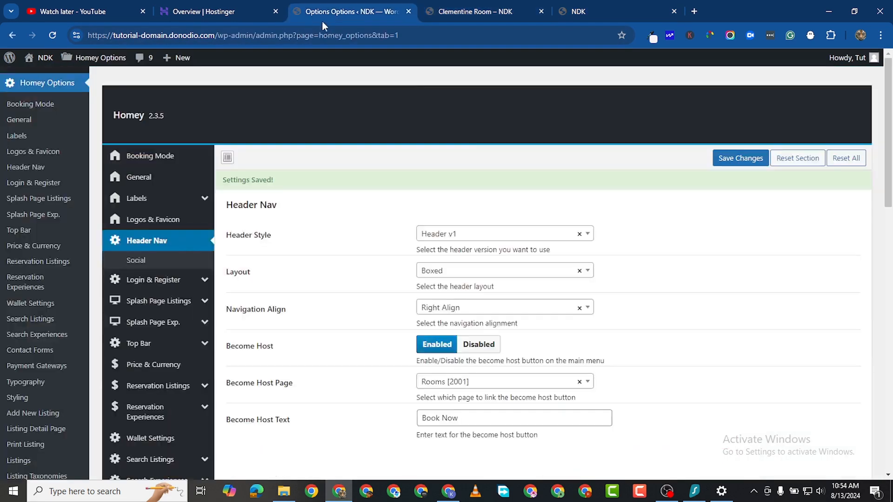
- Set the header Layout back to Full Width, disable the Become Host button and save the Header Nav settings
{"action": "left_click", "coordinate": [479, 271]}
{"action": "left_click", "coordinate": [476, 330]}
{"action": "scroll", "coordinate": [460, 369], "scroll_direction": "down", "scroll_amount": 3}
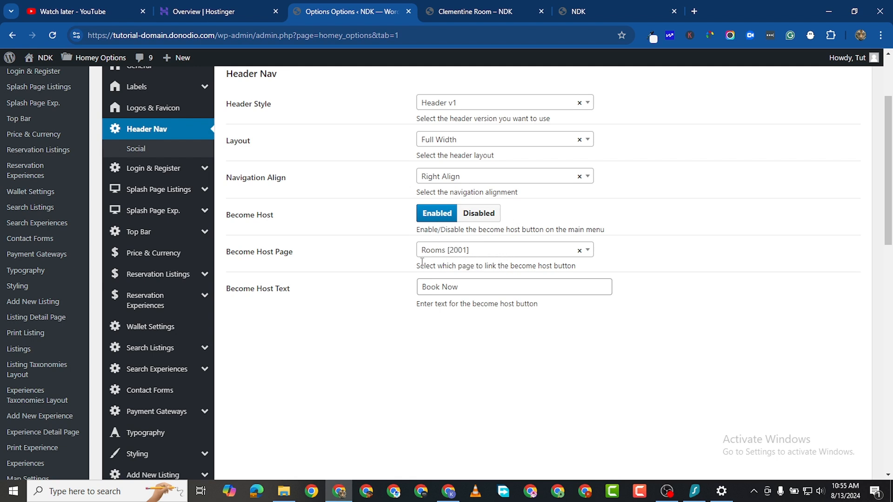
{"action": "left_click", "coordinate": [478, 213]}
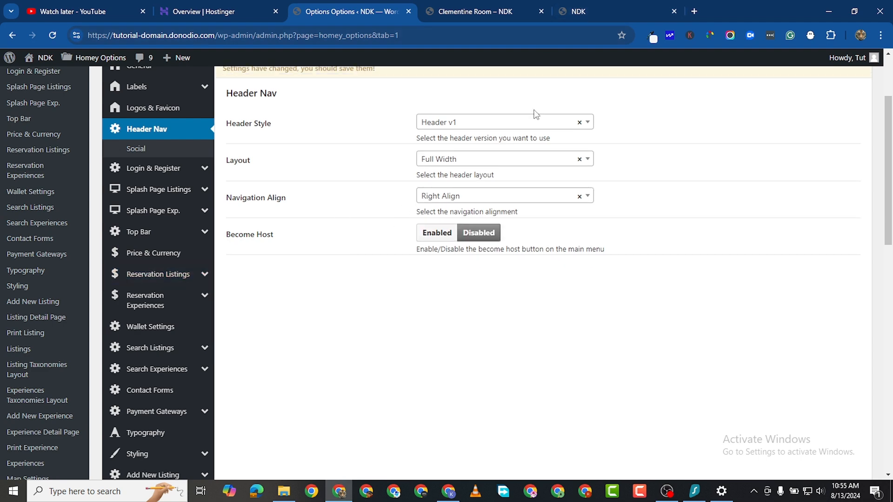
{"action": "scroll", "coordinate": [465, 153], "scroll_direction": "down", "scroll_amount": 3}
{"action": "scroll", "coordinate": [454, 156], "scroll_direction": "up", "scroll_amount": 5}
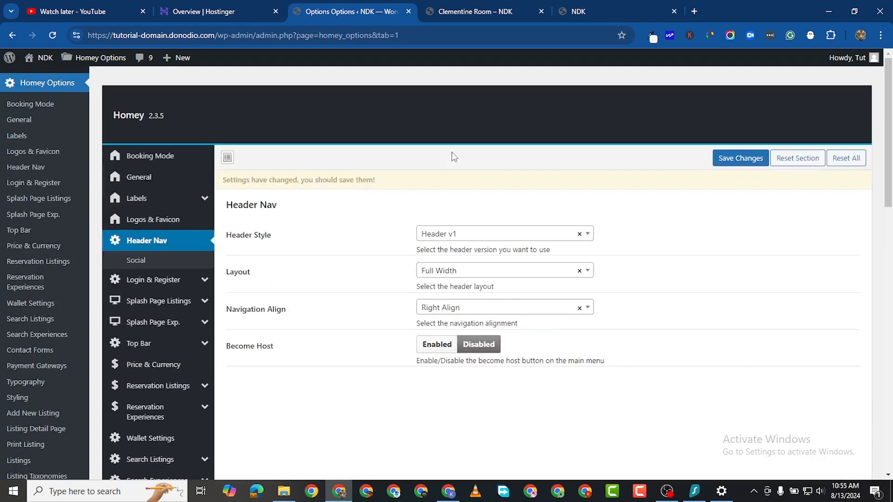
{"action": "left_click", "coordinate": [733, 160]}
- Check the header navigation on the Clementine Room listing page and return to the Header Nav settings
{"action": "left_click", "coordinate": [476, 9]}
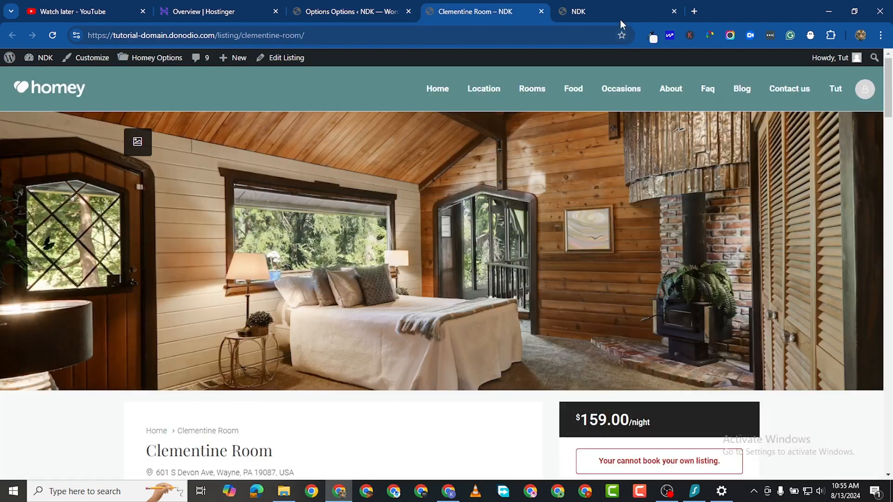
{"action": "mouse_move", "coordinate": [857, 93]}
{"action": "left_click", "coordinate": [347, 12]}
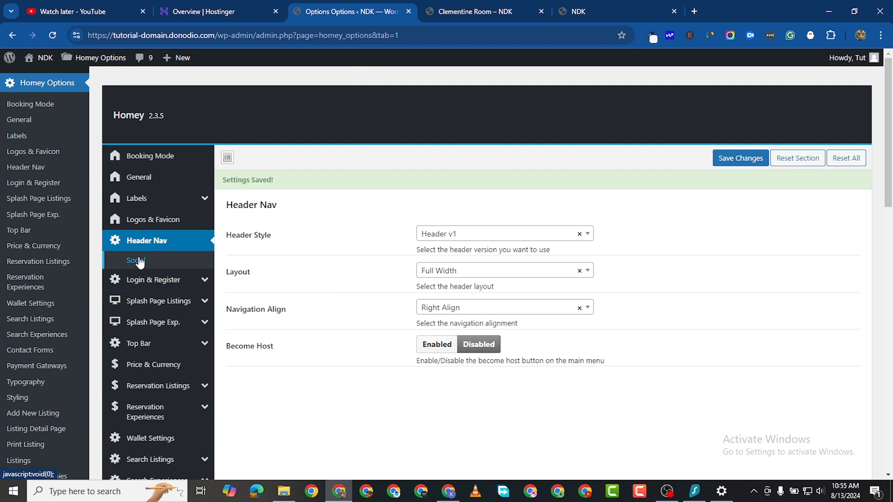
- In the header's Social settings, clear the Google Plus URL, set the Pinterest URL to "#" and save the changes
{"action": "mouse_move", "coordinate": [120, 298]}
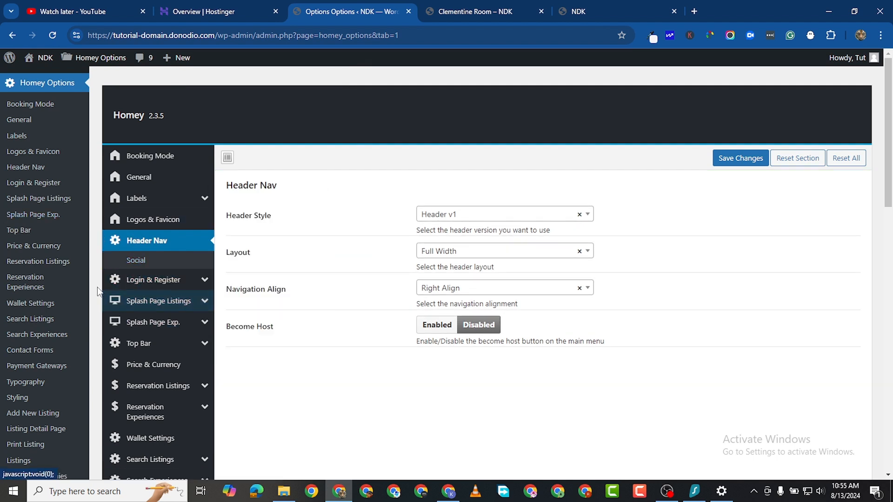
{"action": "left_click", "coordinate": [148, 263]}
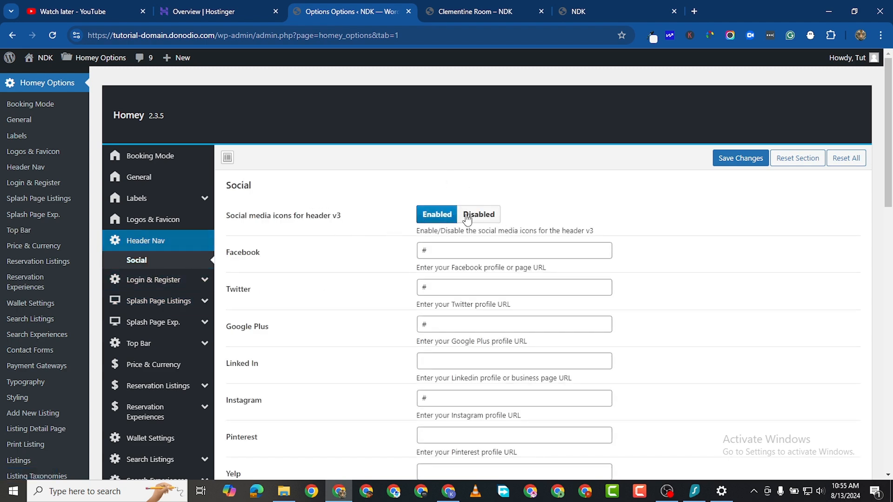
{"action": "scroll", "coordinate": [410, 324], "scroll_direction": "down", "scroll_amount": 2}
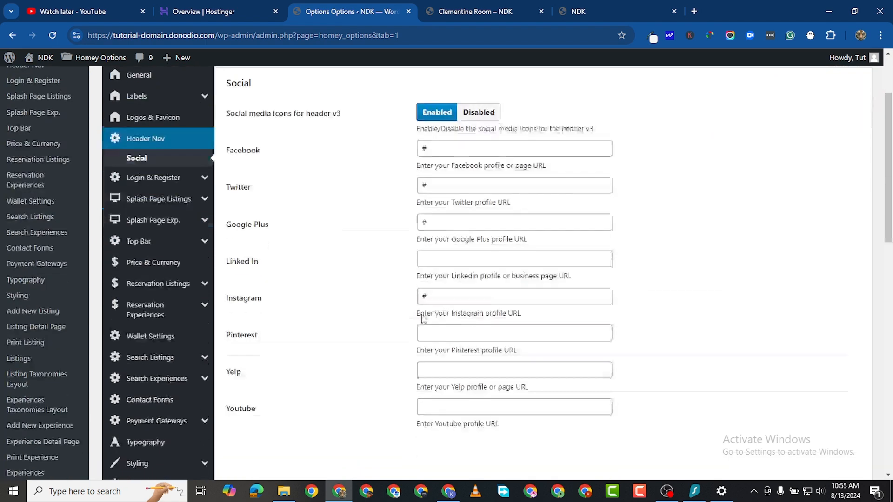
{"action": "left_click", "coordinate": [437, 214]}
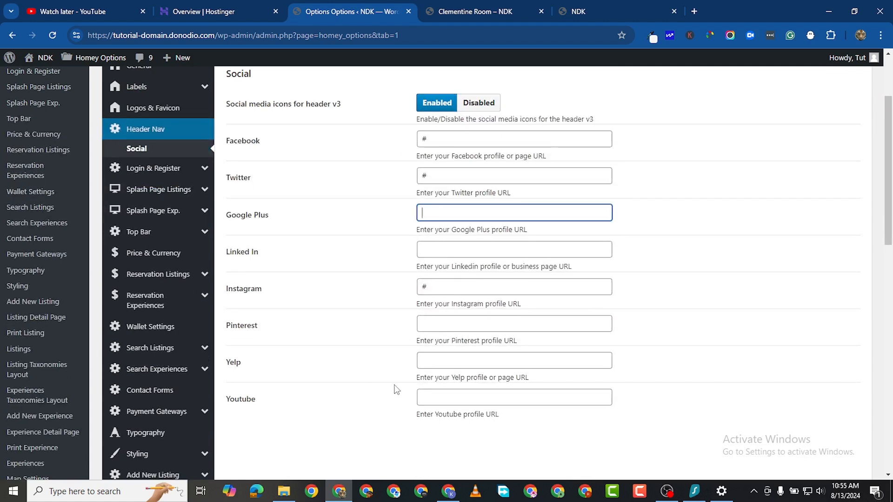
{"action": "left_click", "coordinate": [425, 323]}
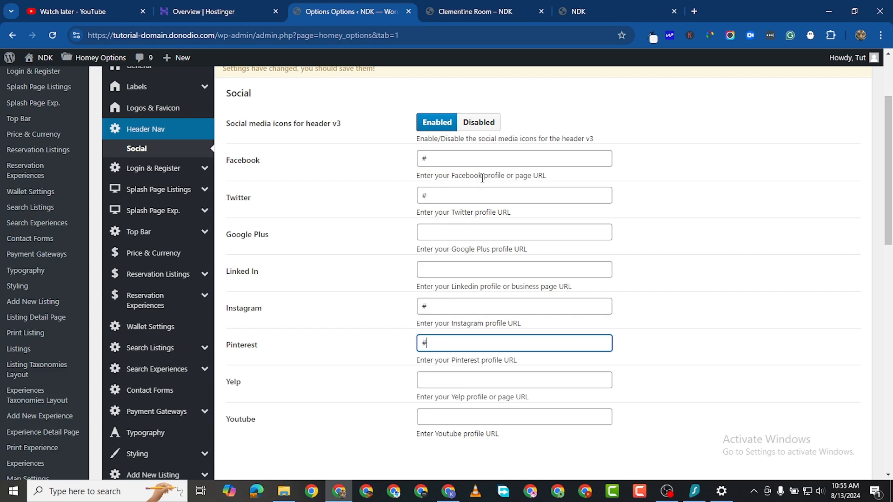
{"action": "scroll", "coordinate": [568, 209], "scroll_direction": "up", "scroll_amount": 3}
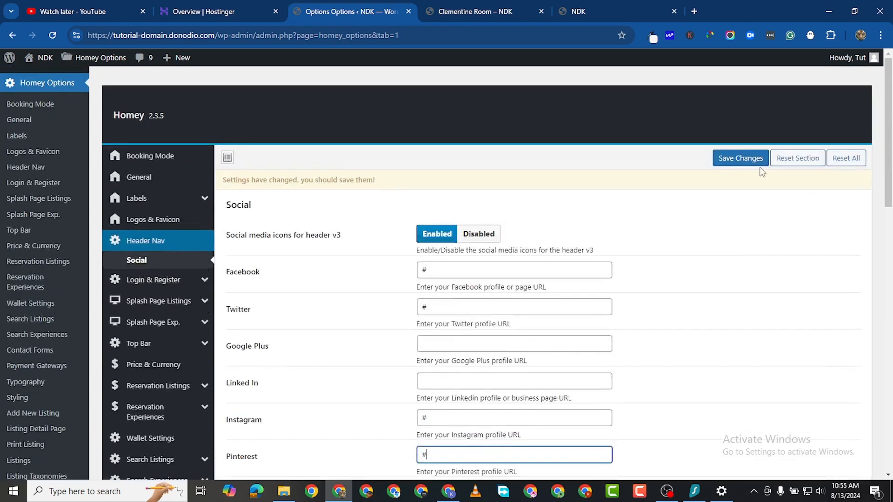
- Review the Login & Register settings, including the screen images and texts, the login and registration options, and the Facebook and Google login fields
{"action": "scroll", "coordinate": [436, 234], "scroll_direction": "down", "scroll_amount": 2}
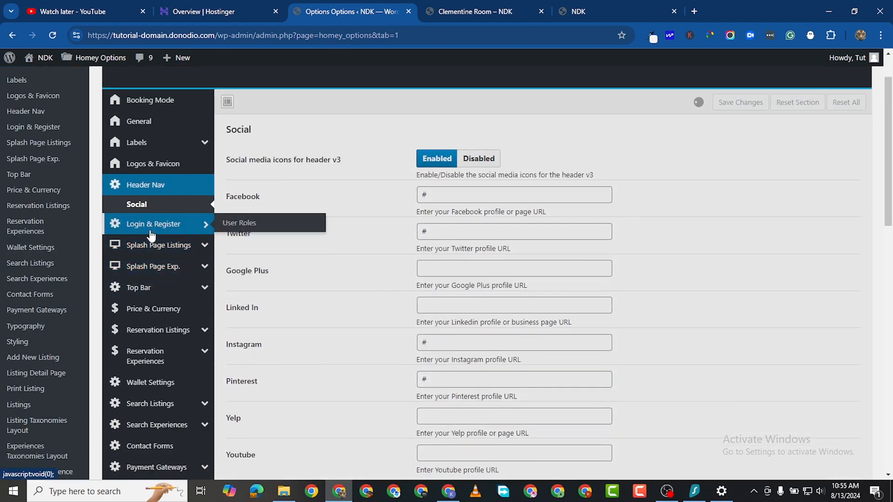
{"action": "left_click", "coordinate": [152, 224]}
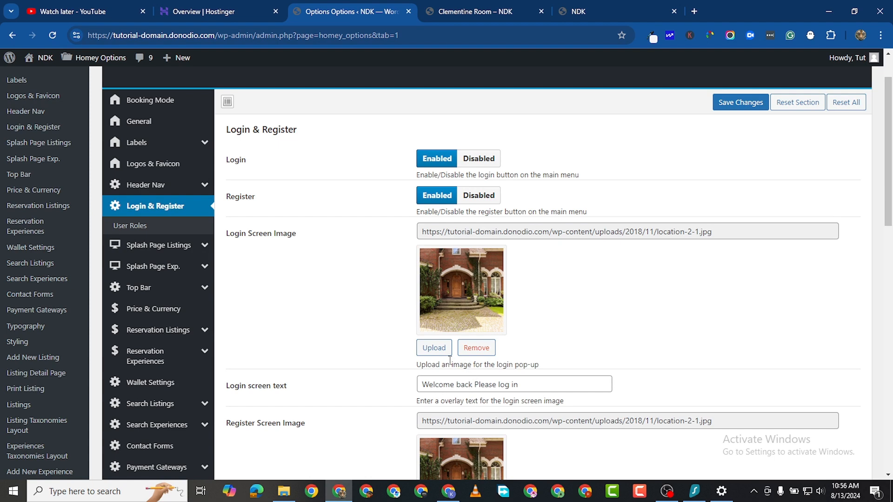
{"action": "scroll", "coordinate": [449, 358], "scroll_direction": "down", "scroll_amount": 3}
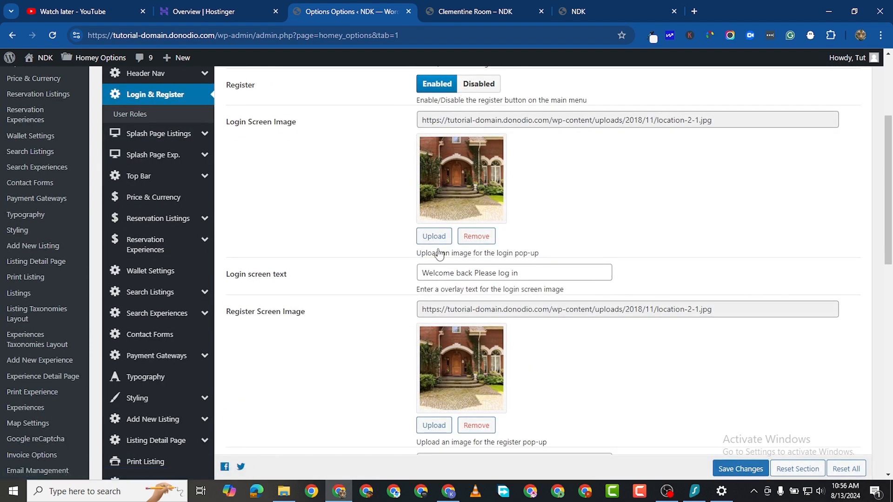
{"action": "left_click", "coordinate": [467, 275]}
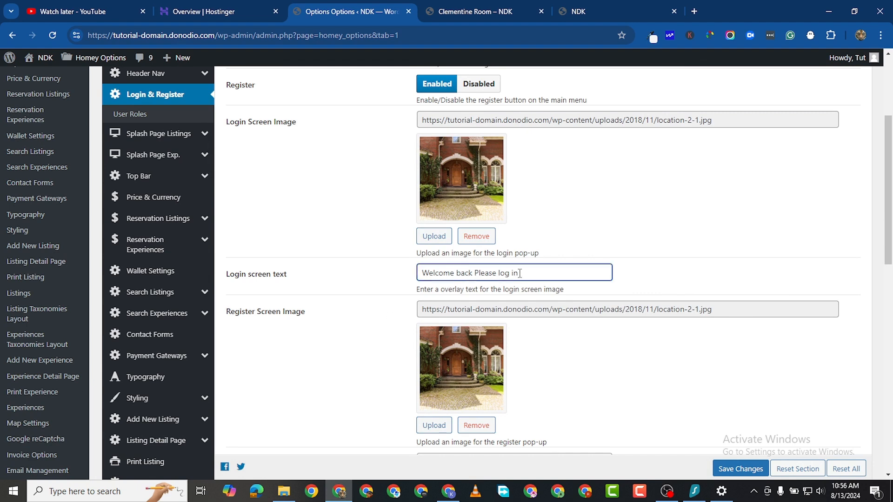
{"action": "scroll", "coordinate": [539, 303], "scroll_direction": "down", "scroll_amount": 3}
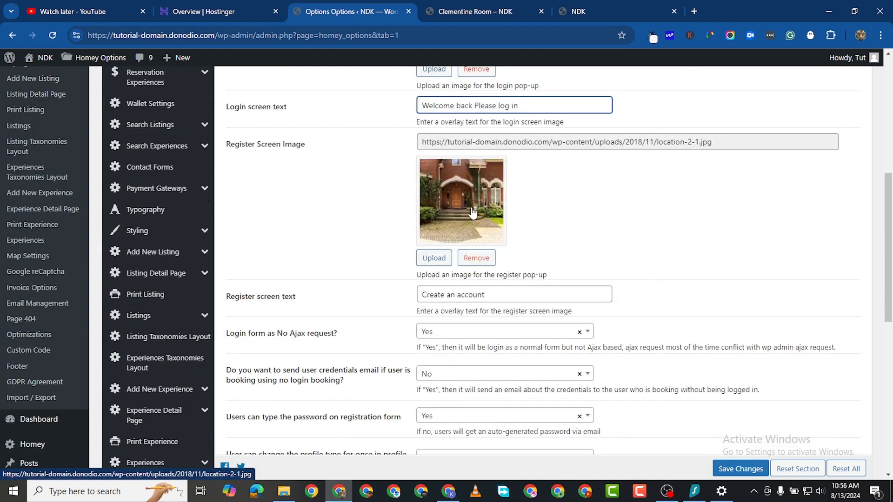
{"action": "scroll", "coordinate": [334, 203], "scroll_direction": "down", "scroll_amount": 2}
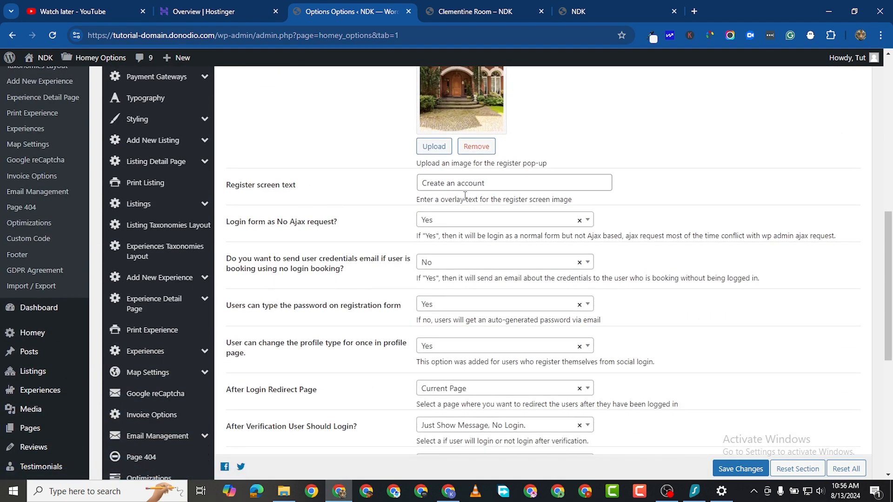
{"action": "left_click", "coordinate": [509, 179]}
{"action": "scroll", "coordinate": [391, 238], "scroll_direction": "down", "scroll_amount": 1}
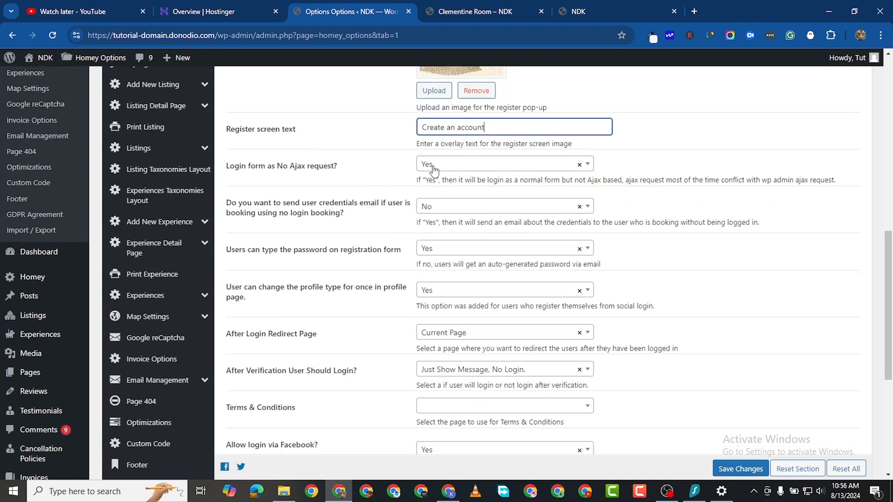
{"action": "scroll", "coordinate": [471, 203], "scroll_direction": "down", "scroll_amount": 1}
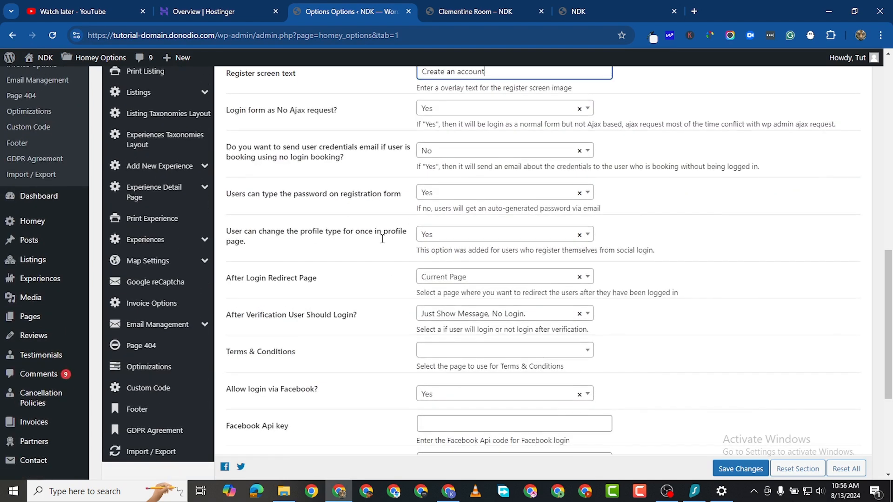
{"action": "scroll", "coordinate": [411, 268], "scroll_direction": "down", "scroll_amount": 1}
{"action": "scroll", "coordinate": [467, 255], "scroll_direction": "down", "scroll_amount": 1}
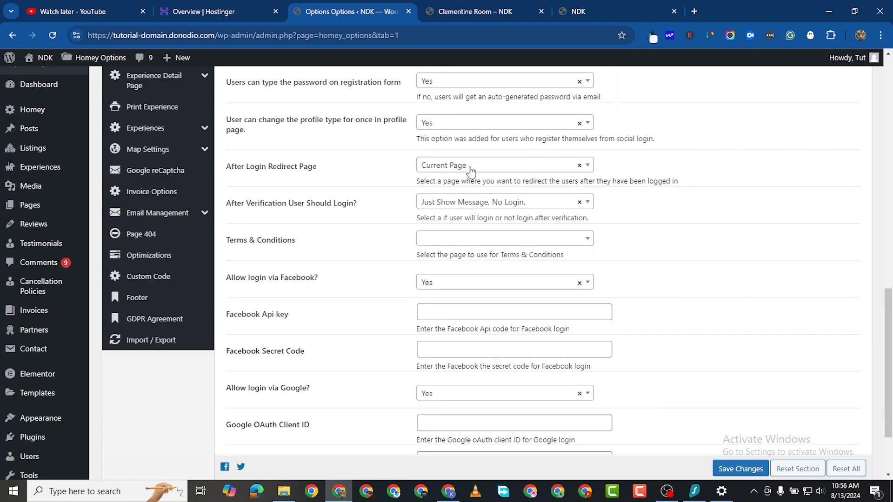
{"action": "scroll", "coordinate": [478, 251], "scroll_direction": "down", "scroll_amount": 2}
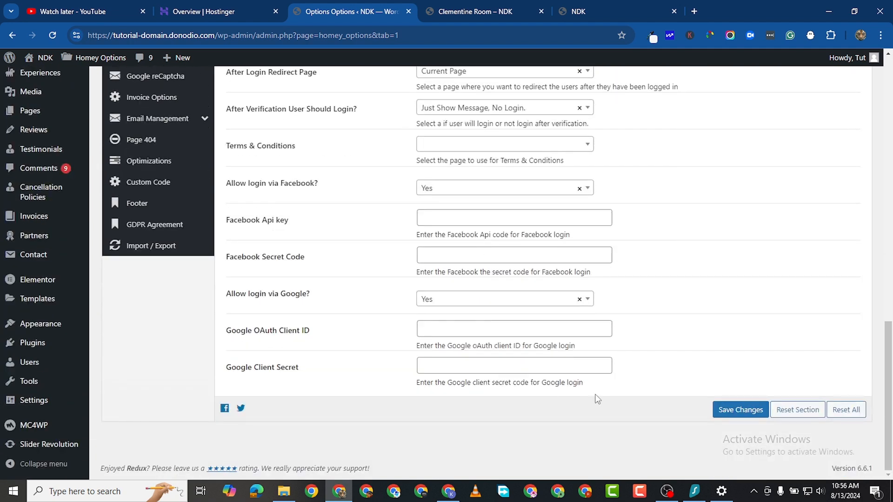
{"action": "left_click", "coordinate": [438, 328]}
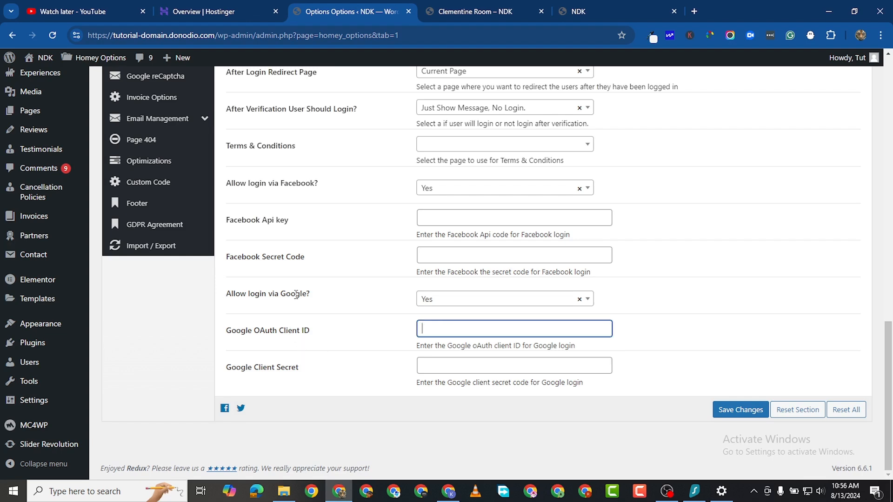
{"action": "scroll", "coordinate": [744, 379], "scroll_direction": "up", "scroll_amount": 15}
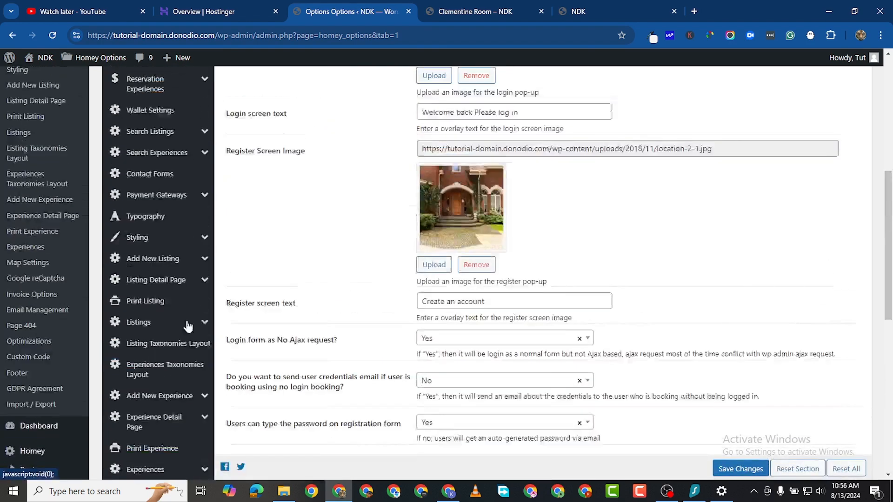
{"action": "scroll", "coordinate": [222, 251], "scroll_direction": "up", "scroll_amount": 1}
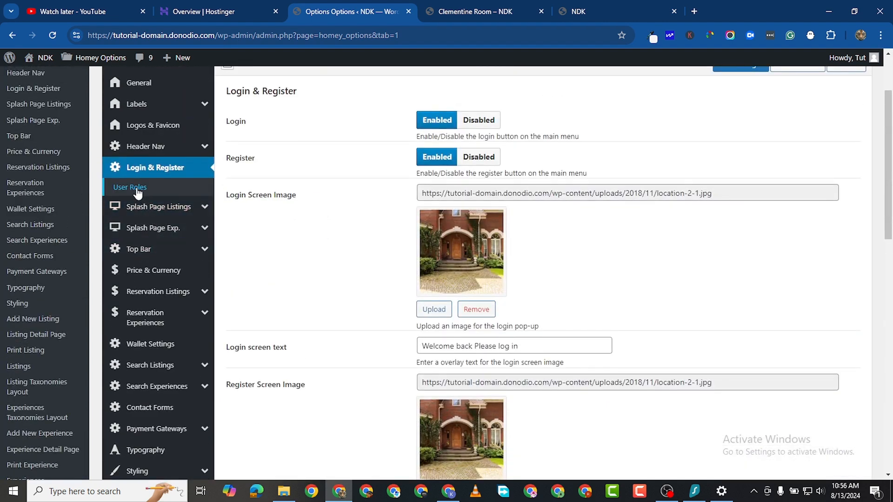
- Look through the User Roles settings and the Splash Page Listings settings
{"action": "left_click", "coordinate": [171, 194]}
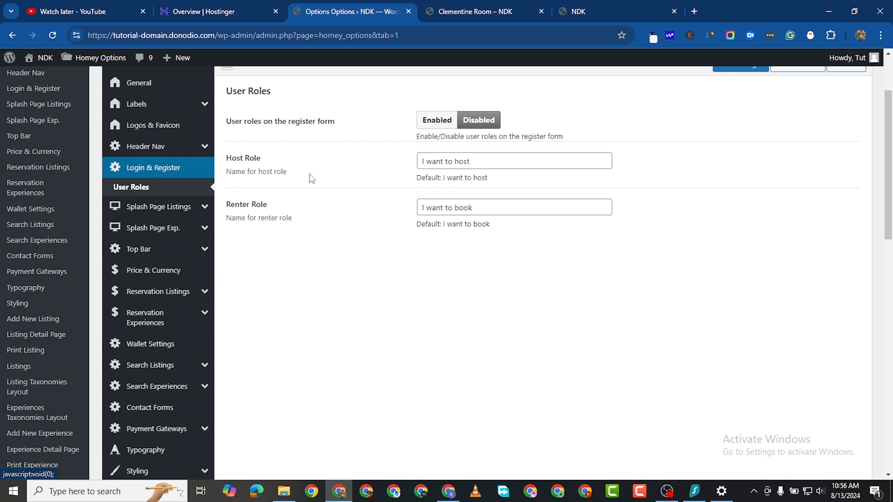
{"action": "scroll", "coordinate": [612, 117], "scroll_direction": "up", "scroll_amount": 2}
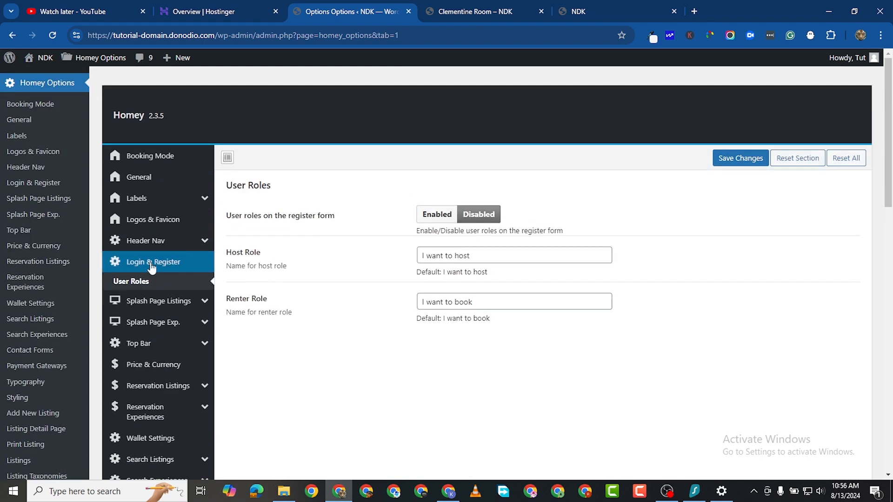
{"action": "left_click", "coordinate": [153, 303]}
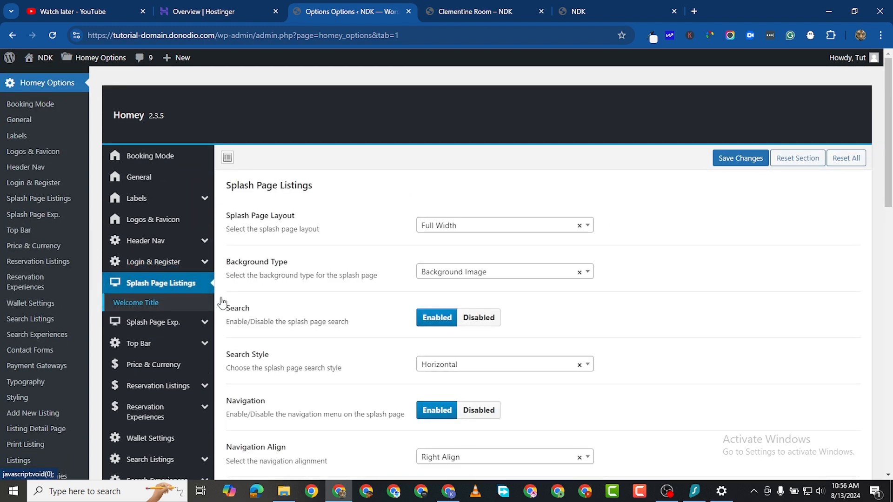
{"action": "scroll", "coordinate": [163, 254], "scroll_direction": "down", "scroll_amount": 4}
{"action": "scroll", "coordinate": [164, 254], "scroll_direction": "up", "scroll_amount": 4}
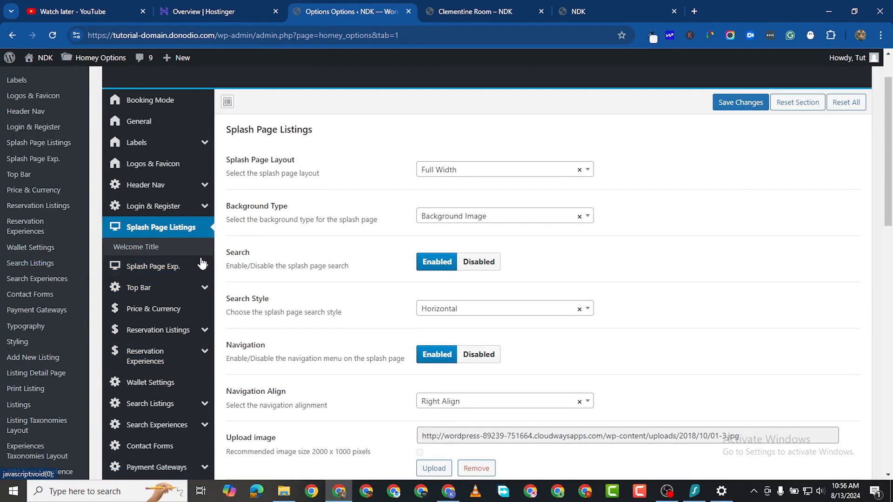
- Open the Top Bar settings
{"action": "mouse_move", "coordinate": [167, 270]}
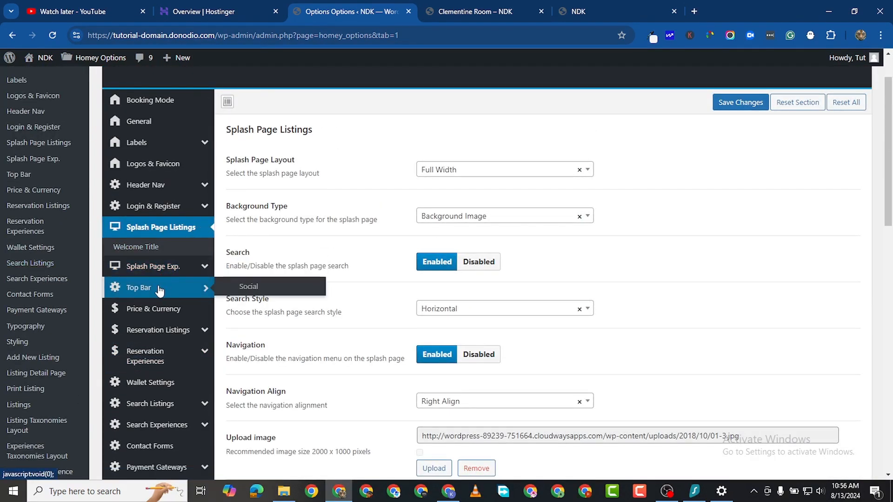
{"action": "left_click", "coordinate": [164, 288]}
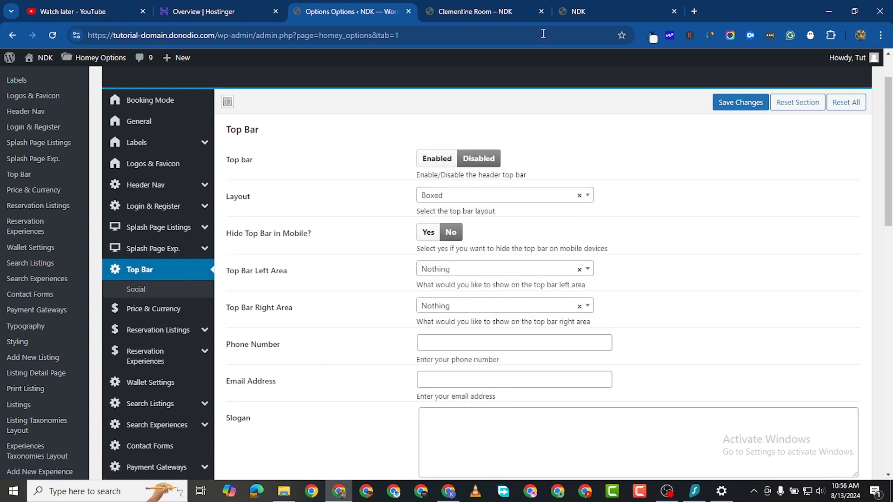
- Open the Price & Currency options and review the site's homepage down to its contact section and footer
{"action": "left_click", "coordinate": [617, 13]}
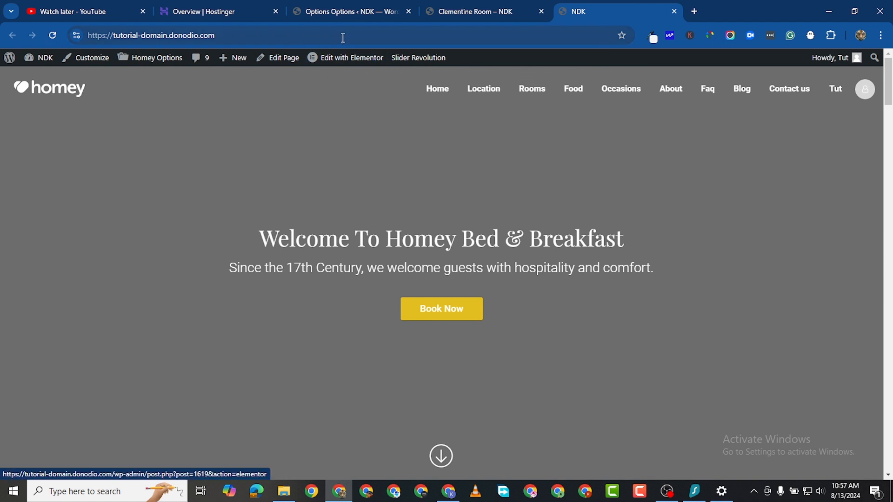
{"action": "left_click", "coordinate": [338, 14]}
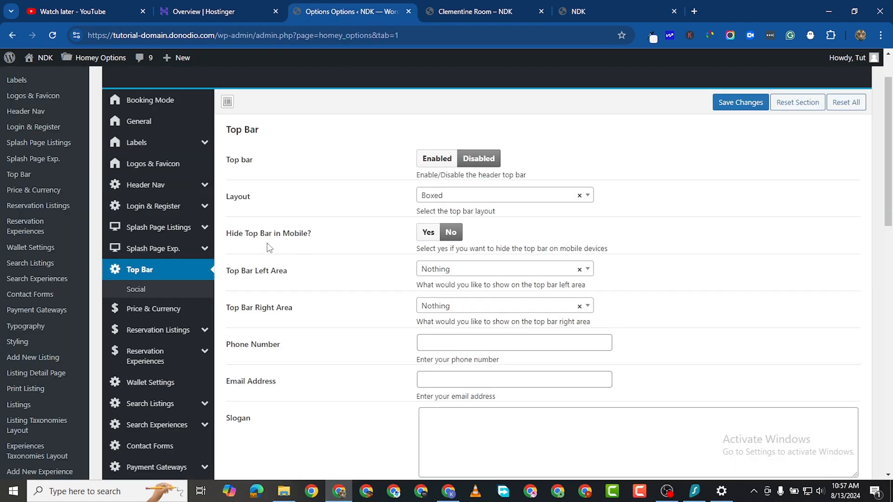
{"action": "scroll", "coordinate": [423, 297], "scroll_direction": "down", "scroll_amount": 2}
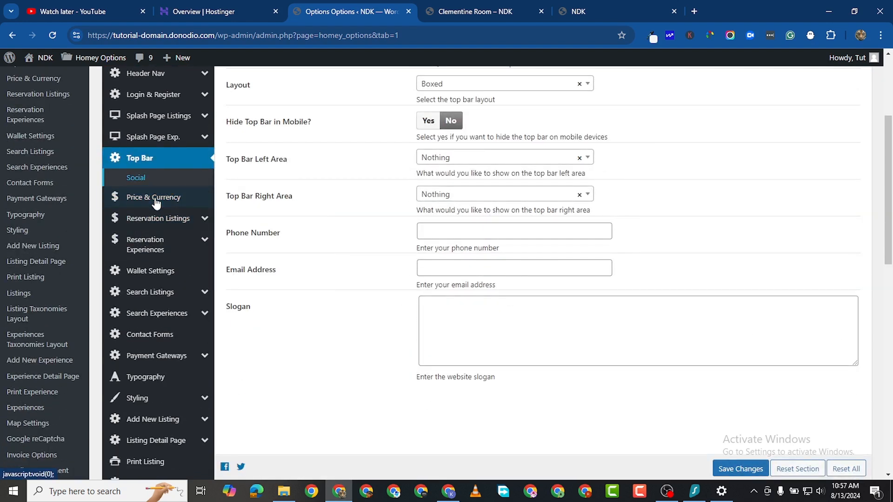
{"action": "left_click", "coordinate": [156, 197]}
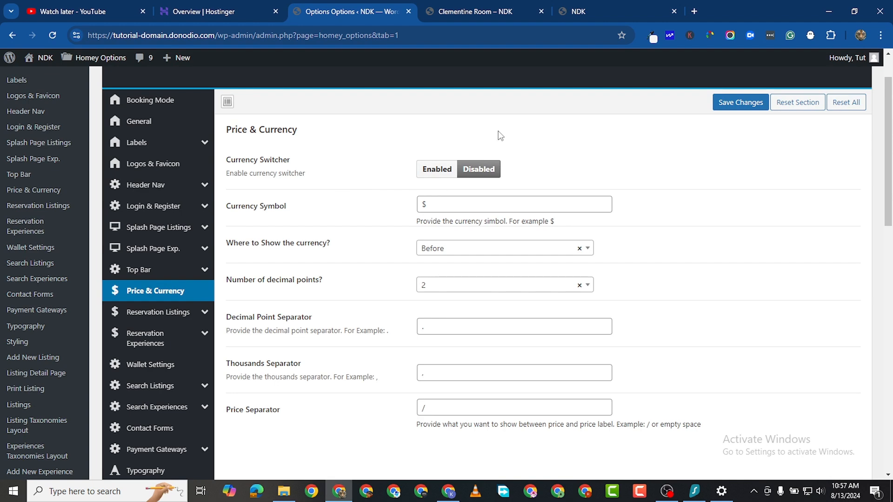
{"action": "left_click", "coordinate": [590, 13]}
{"action": "scroll", "coordinate": [270, 342], "scroll_direction": "down", "scroll_amount": 10}
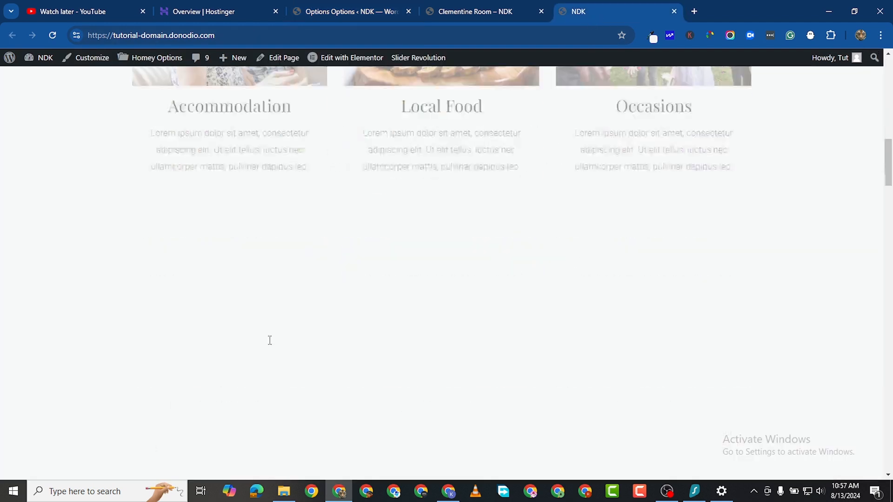
{"action": "scroll", "coordinate": [275, 354], "scroll_direction": "down", "scroll_amount": 20}
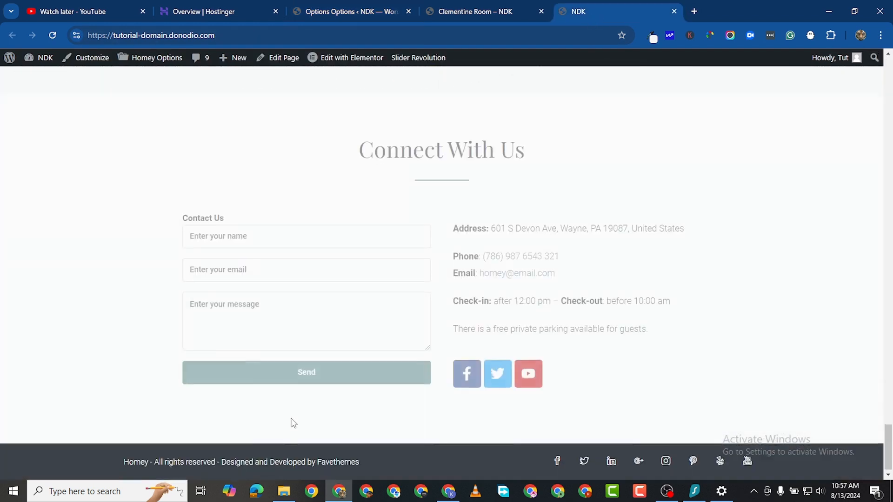
{"action": "scroll", "coordinate": [142, 273], "scroll_direction": "up", "scroll_amount": 5}
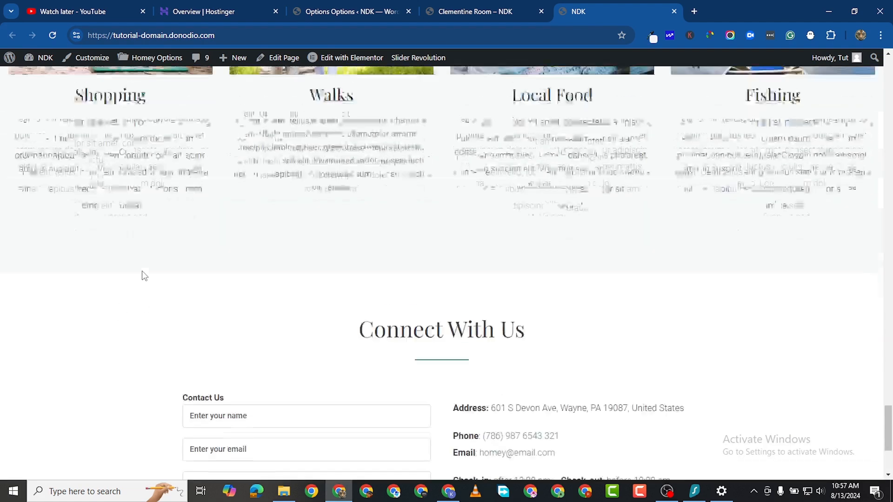
{"action": "left_click", "coordinate": [317, 12]}
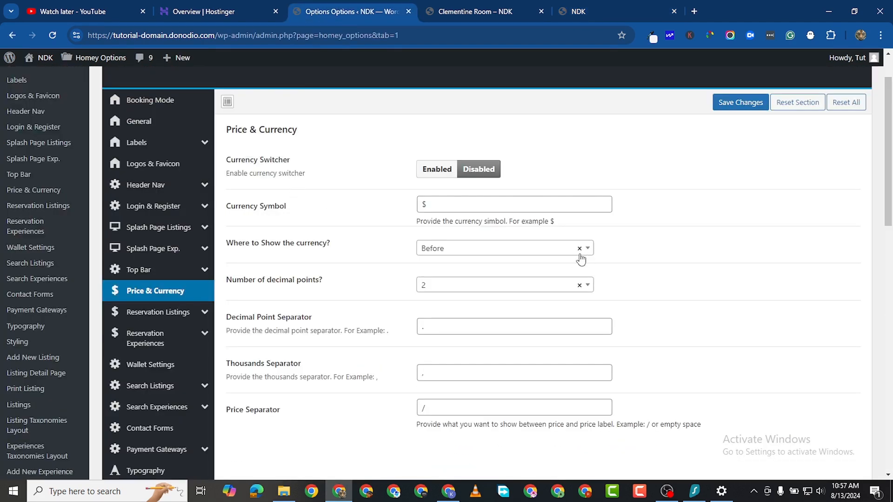
- Try enabling the currency switcher with $ as default currency, and save the Price & Currency options with it disabled
{"action": "left_click", "coordinate": [437, 172]}
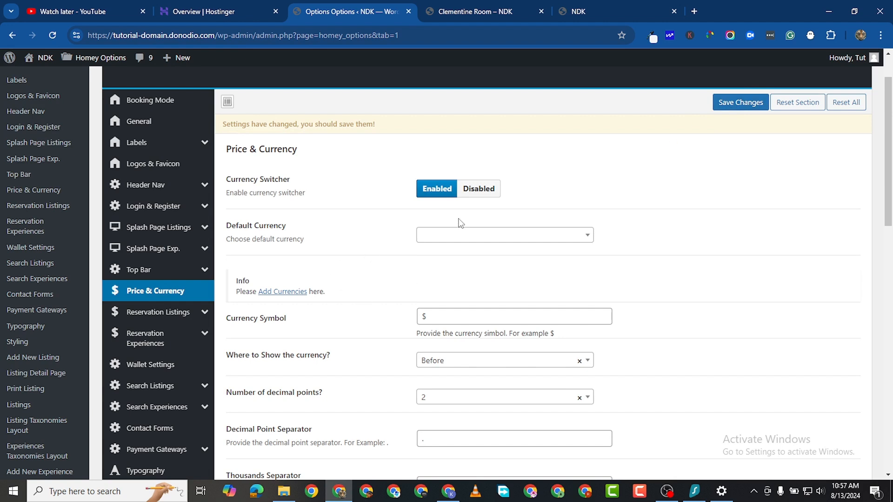
{"action": "left_click", "coordinate": [521, 236]}
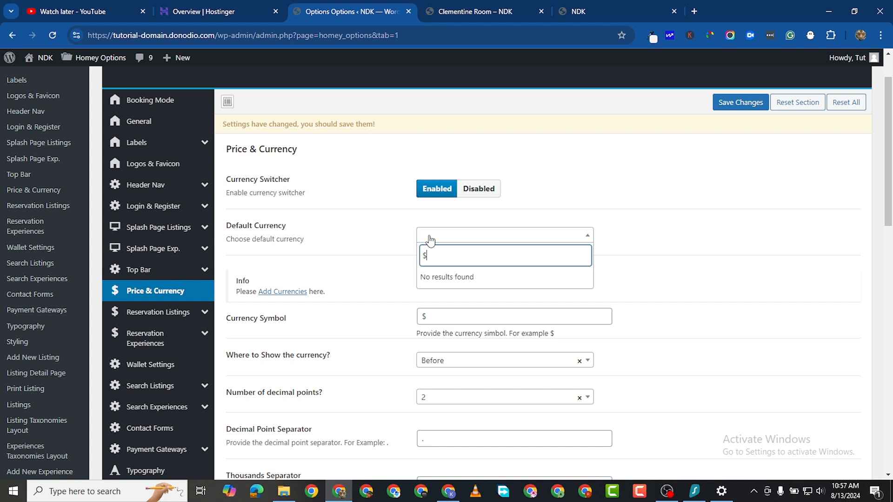
{"action": "left_click", "coordinate": [380, 261]}
{"action": "left_click", "coordinate": [295, 292]}
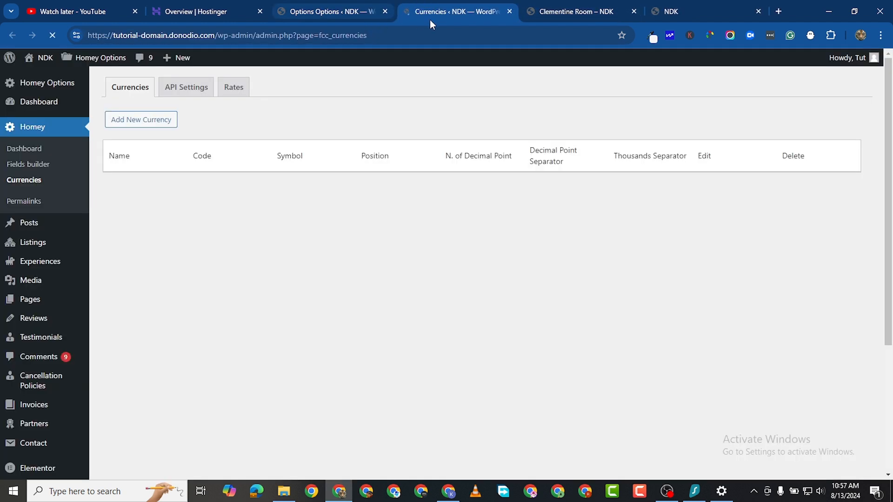
{"action": "left_click", "coordinate": [510, 12]}
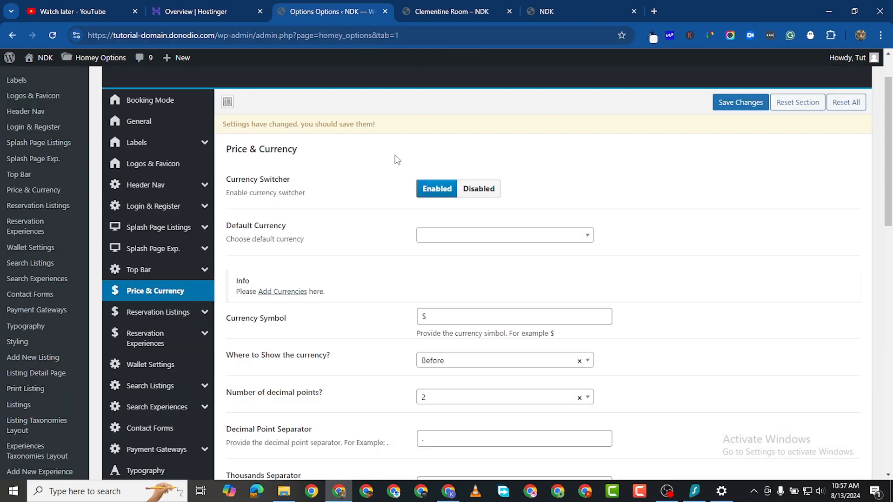
{"action": "left_click", "coordinate": [482, 188]}
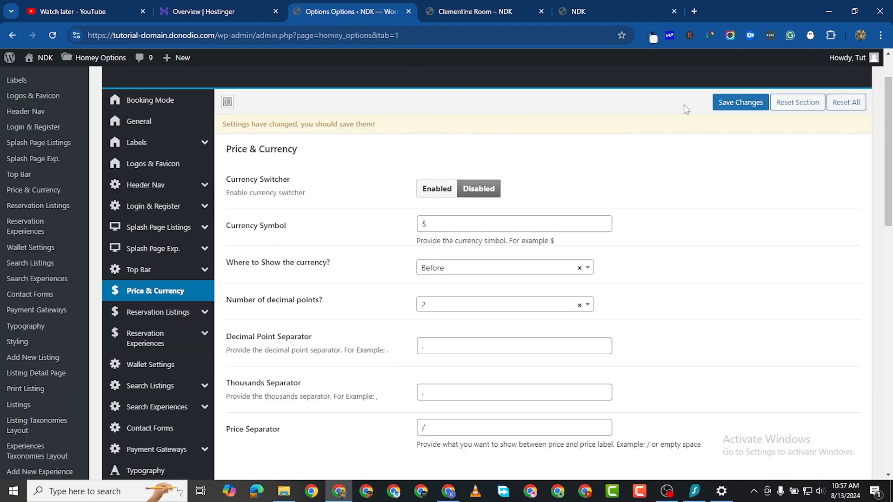
{"action": "left_click", "coordinate": [732, 102]}
- Review the Instant Booking options under Reservation Listings and open the Services Fee options
{"action": "scroll", "coordinate": [473, 288], "scroll_direction": "down", "scroll_amount": 1}
{"action": "scroll", "coordinate": [334, 291], "scroll_direction": "down", "scroll_amount": 1}
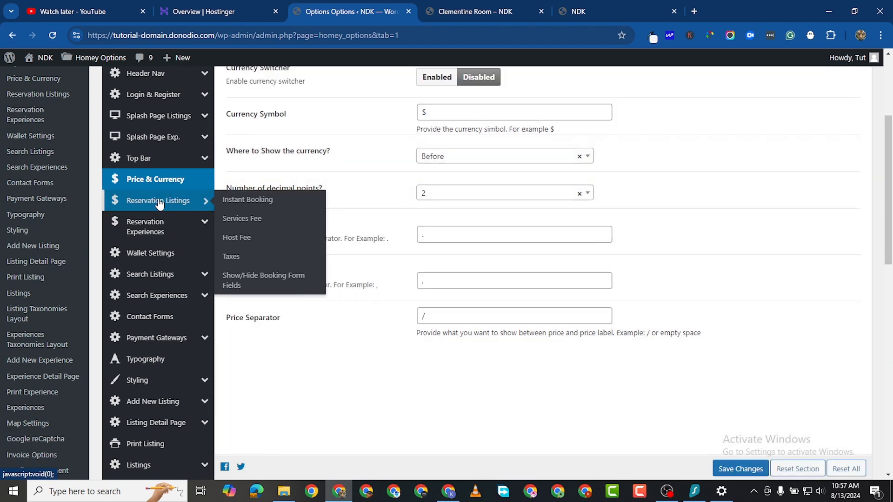
{"action": "left_click", "coordinate": [158, 201]}
{"action": "left_click", "coordinate": [139, 220]}
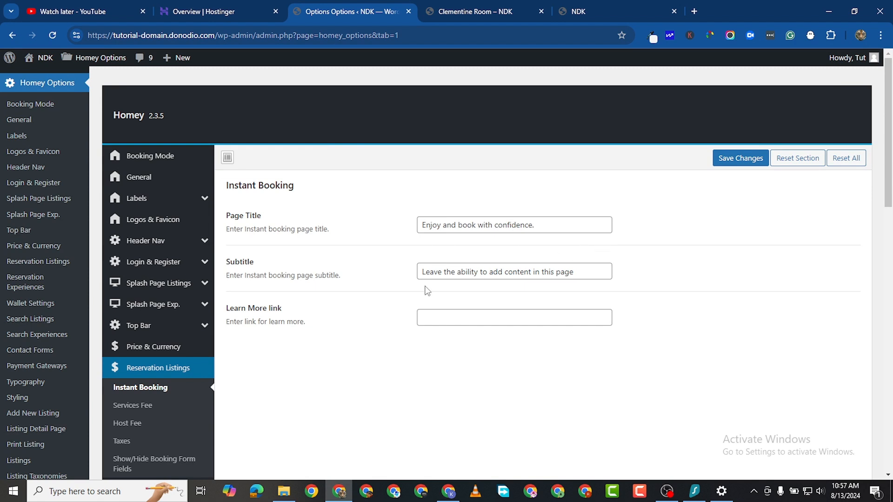
{"action": "scroll", "coordinate": [490, 279], "scroll_direction": "down", "scroll_amount": 1}
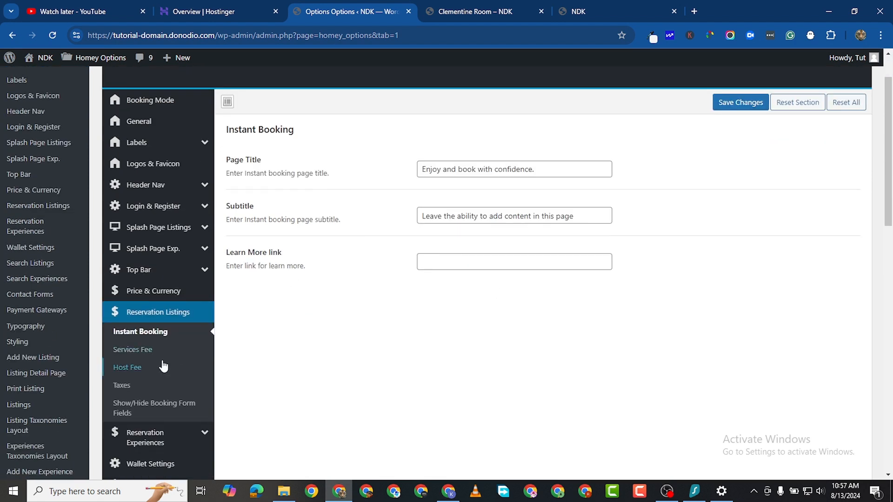
{"action": "left_click", "coordinate": [131, 351]}
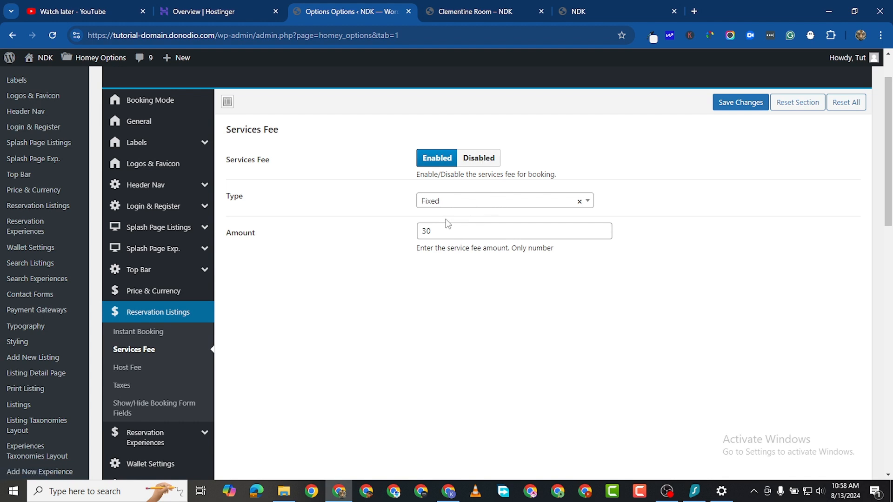
- Try the Percent(%) type for the services fee and return it to Fixed
{"action": "left_click", "coordinate": [445, 235]}
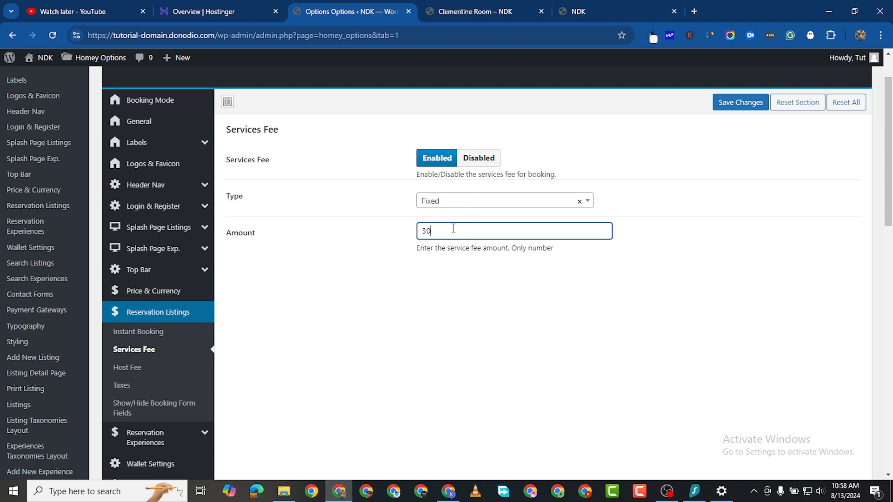
{"action": "left_click", "coordinate": [465, 200]}
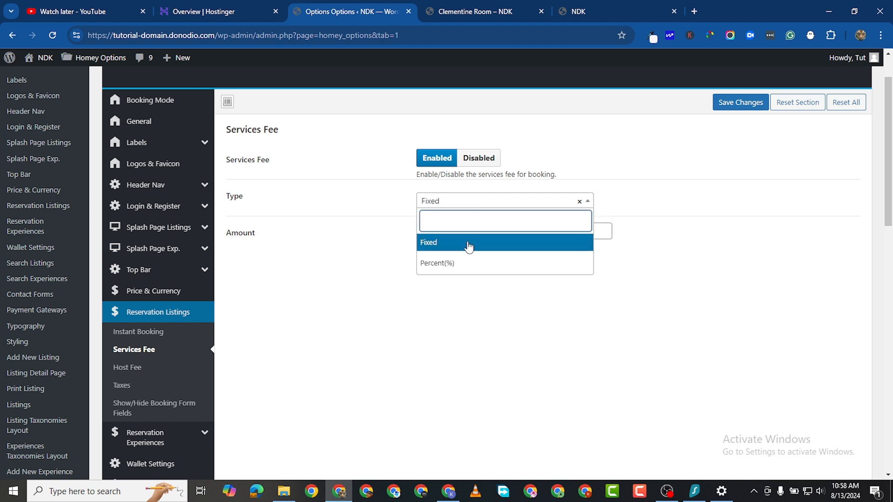
{"action": "left_click", "coordinate": [466, 264]}
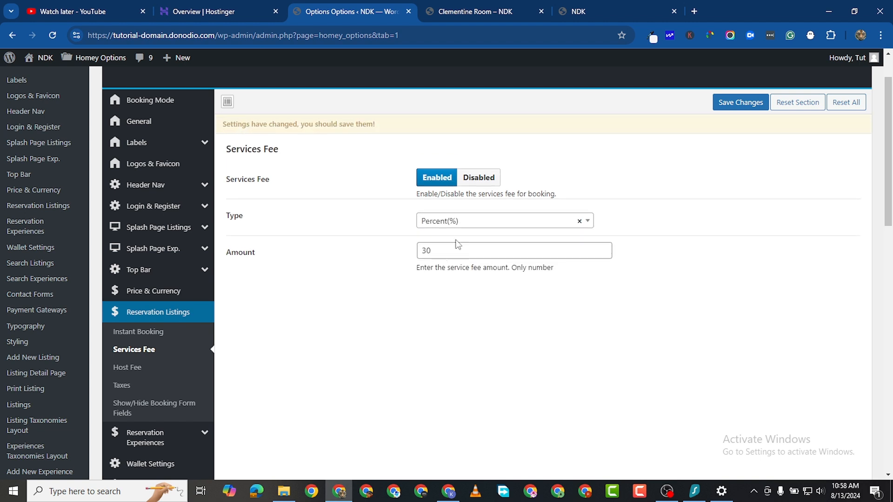
{"action": "left_click", "coordinate": [466, 222]}
{"action": "left_click", "coordinate": [470, 260]}
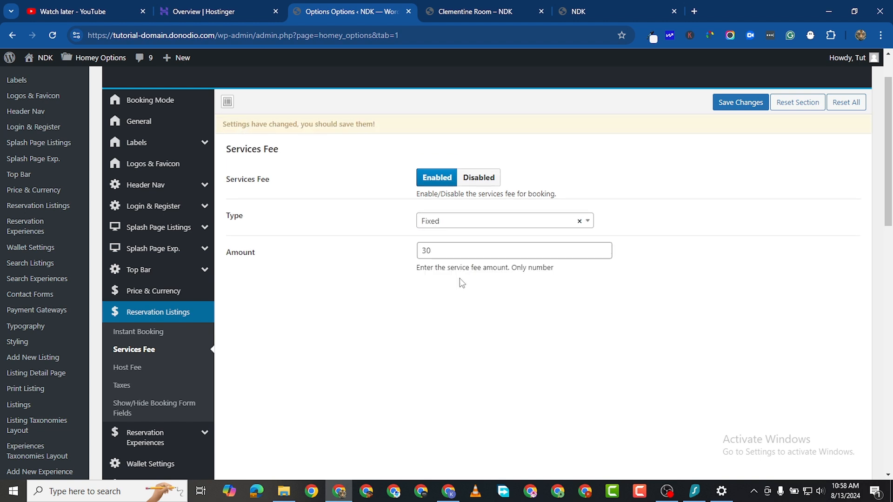
- Disable the services fee for reservation listings and save the changes
{"action": "left_click", "coordinate": [492, 177]}
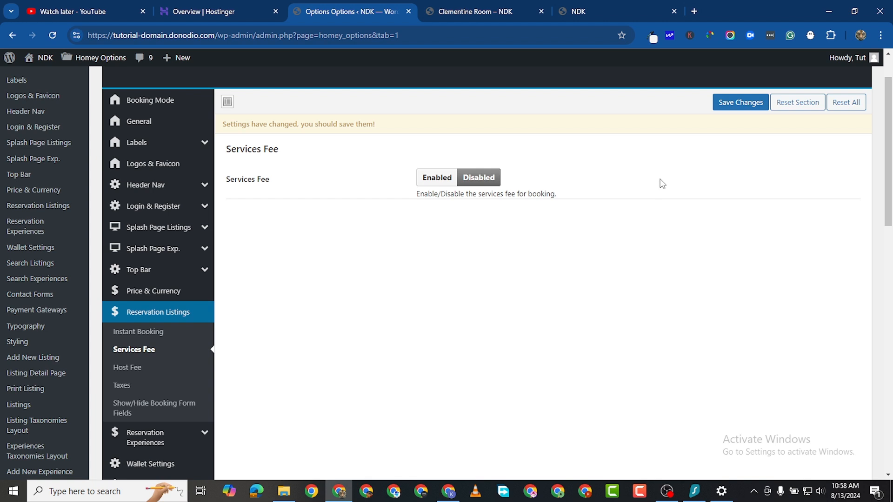
{"action": "left_click", "coordinate": [753, 105]}
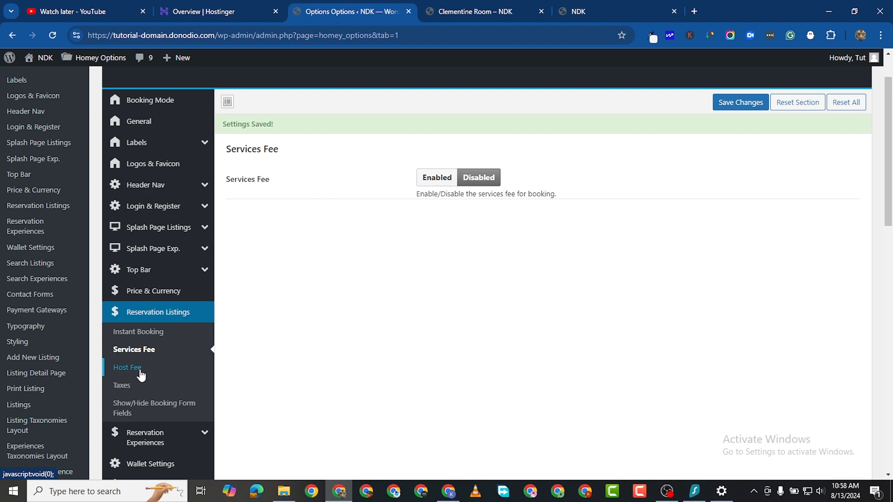
- Check the listings' host fee, set their tax fees to 19.75 percent as a global tax, and save
{"action": "left_click", "coordinate": [134, 369]}
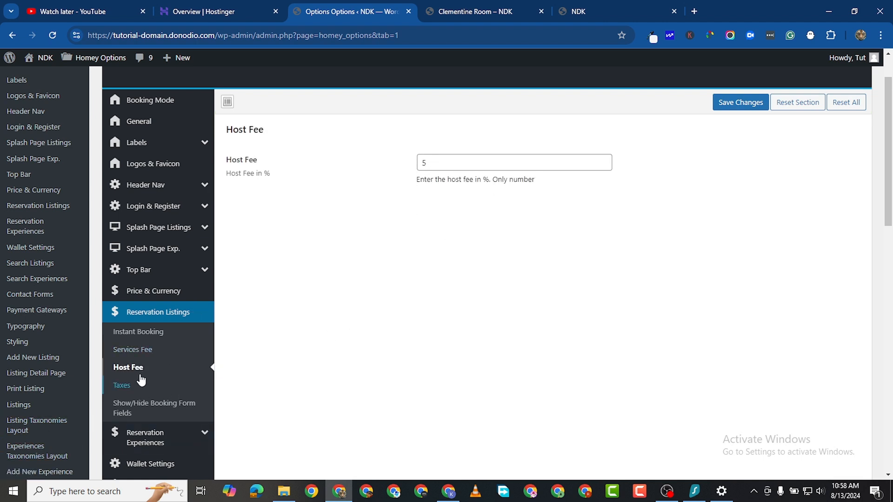
{"action": "scroll", "coordinate": [140, 376], "scroll_direction": "down", "scroll_amount": 1}
{"action": "left_click", "coordinate": [130, 332]}
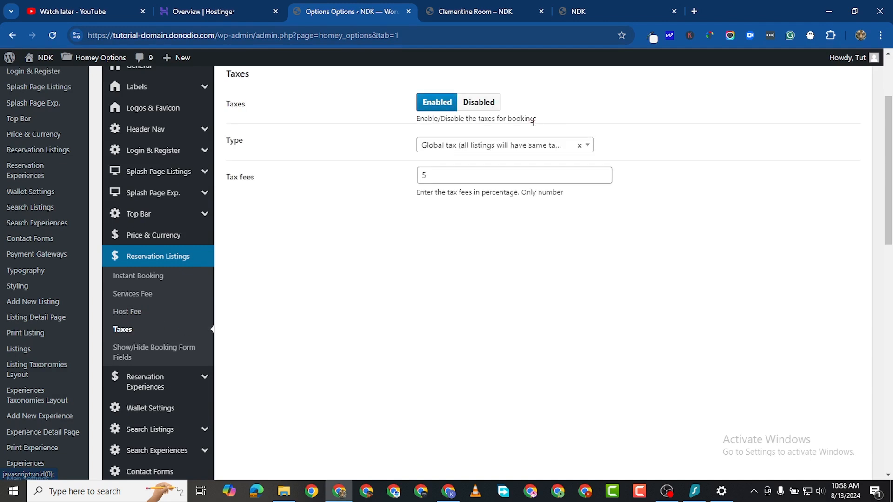
{"action": "left_click", "coordinate": [452, 170]}
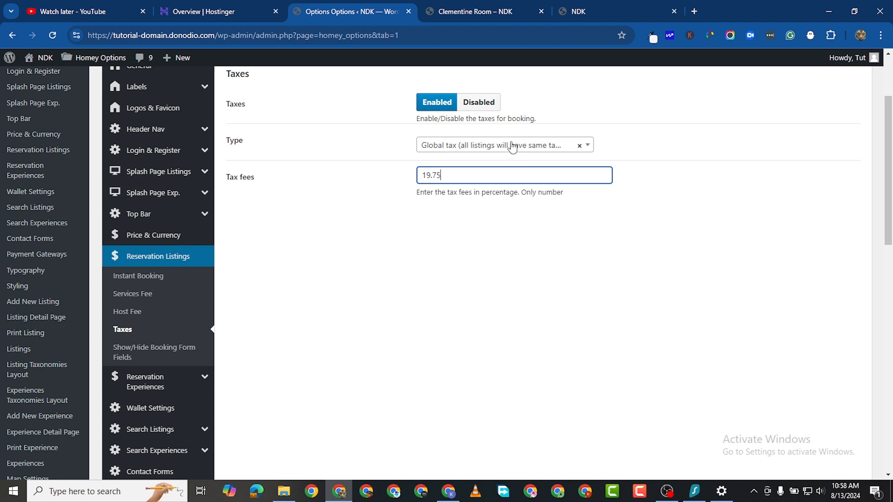
{"action": "left_click", "coordinate": [509, 145]}
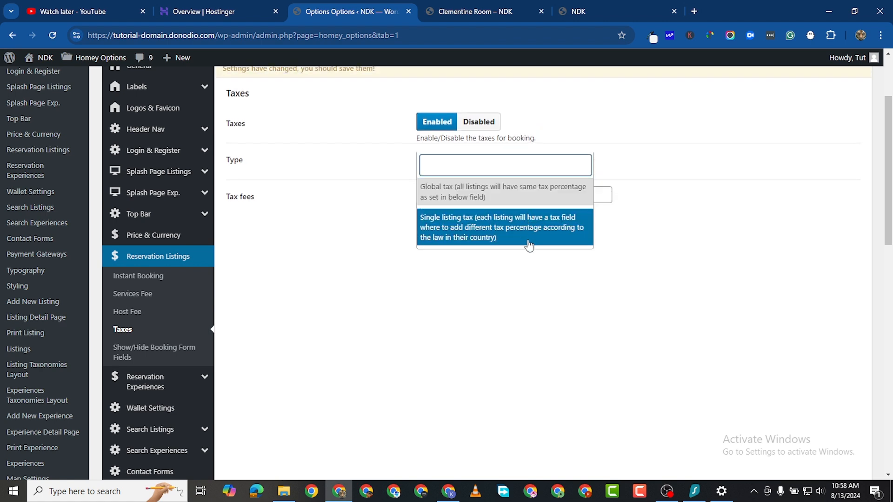
{"action": "left_click", "coordinate": [493, 198]}
{"action": "scroll", "coordinate": [409, 198], "scroll_direction": "down", "scroll_amount": 3}
{"action": "scroll", "coordinate": [807, 193], "scroll_direction": "up", "scroll_amount": 5}
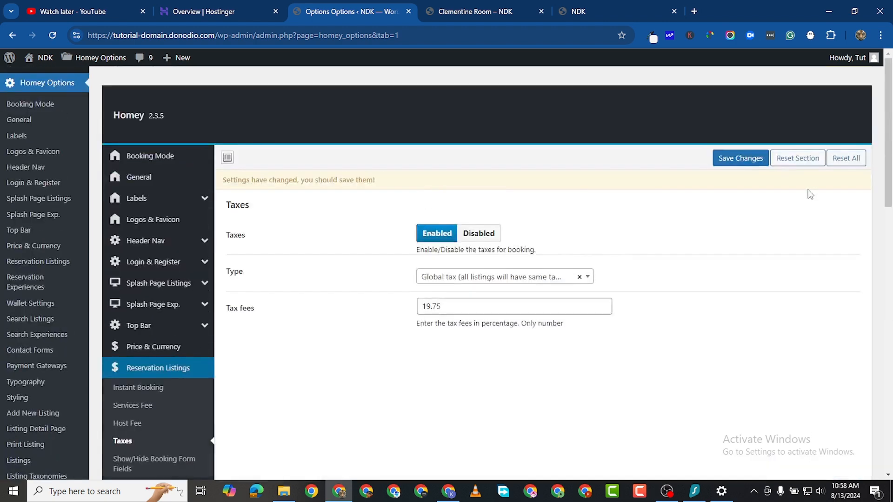
{"action": "left_click", "coordinate": [748, 159]}
- Review which booking form and detail page fields can be hidden for reservation listings
{"action": "scroll", "coordinate": [511, 260], "scroll_direction": "down", "scroll_amount": 3}
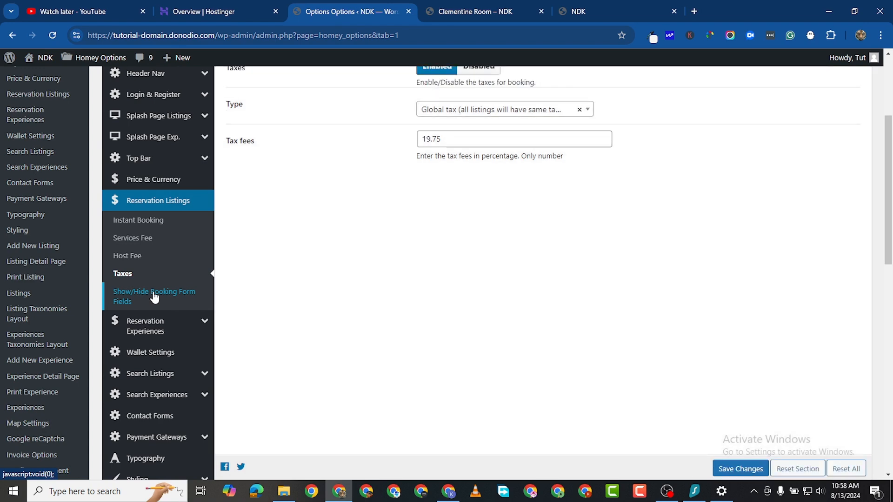
{"action": "left_click", "coordinate": [155, 298]}
{"action": "scroll", "coordinate": [395, 256], "scroll_direction": "up", "scroll_amount": 3}
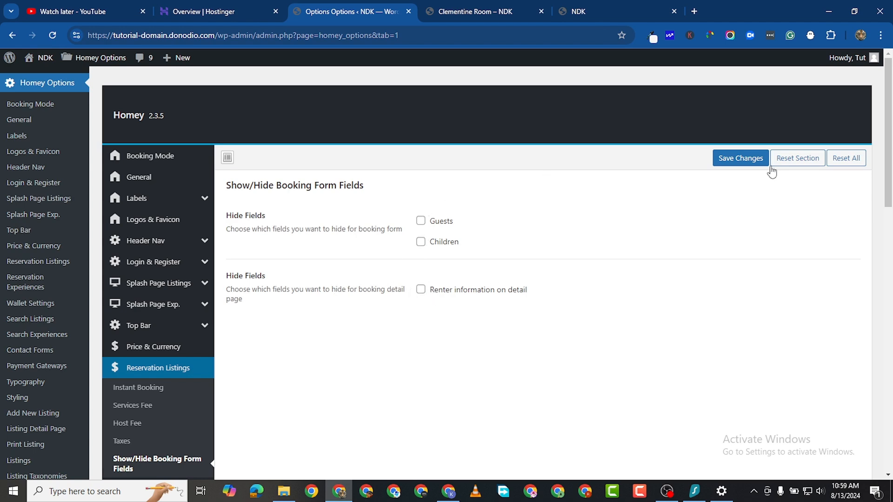
- Review the Instant Booking and Services Fee options under Reservation Experiences
{"action": "scroll", "coordinate": [135, 409], "scroll_direction": "down", "scroll_amount": 5}
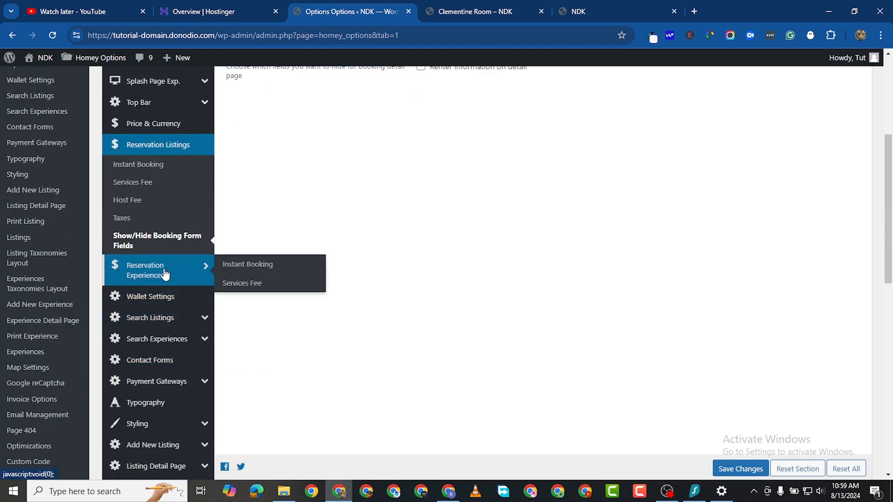
{"action": "left_click", "coordinate": [162, 271]}
{"action": "left_click", "coordinate": [143, 192]}
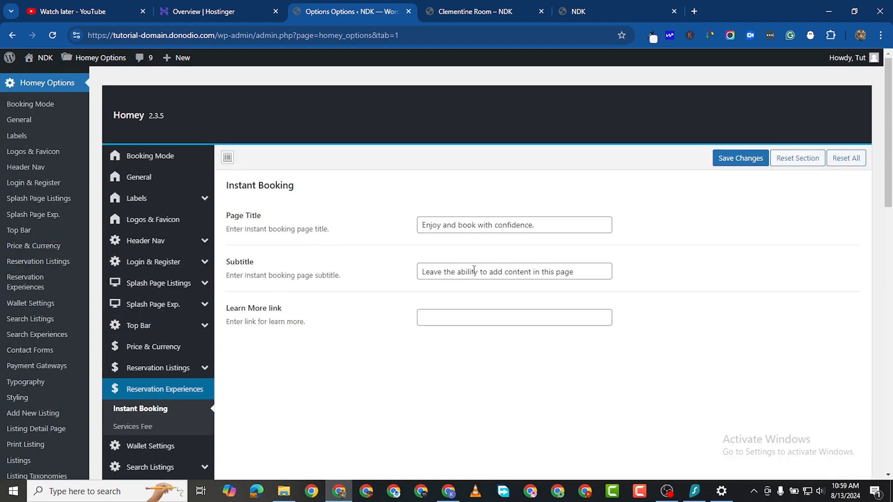
{"action": "scroll", "coordinate": [340, 262], "scroll_direction": "down", "scroll_amount": 1}
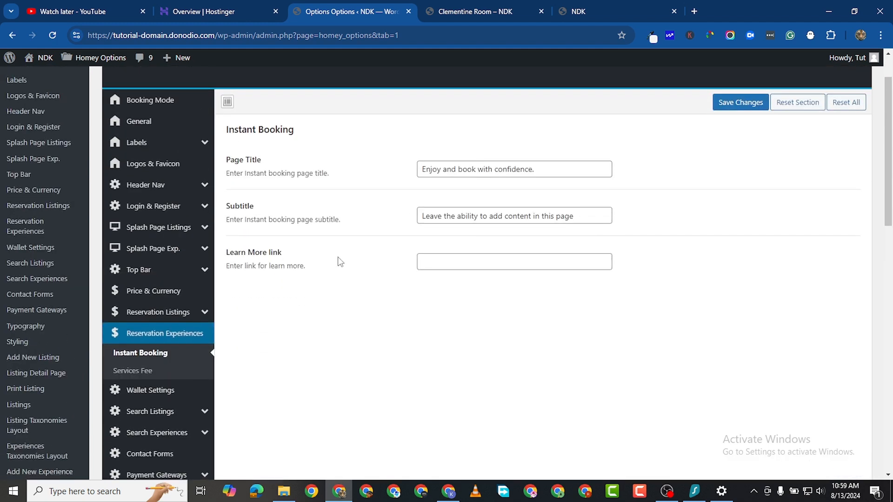
{"action": "left_click", "coordinate": [144, 371]}
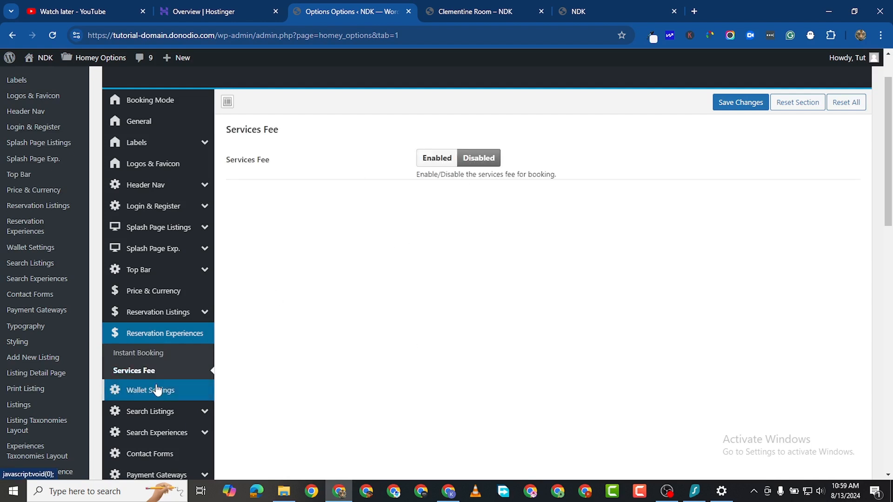
- Disable the wallet system in the Wallet Settings and save the changes
{"action": "mouse_move", "coordinate": [179, 415]}
{"action": "scroll", "coordinate": [168, 372], "scroll_direction": "down", "scroll_amount": 1}
{"action": "left_click", "coordinate": [158, 334]}
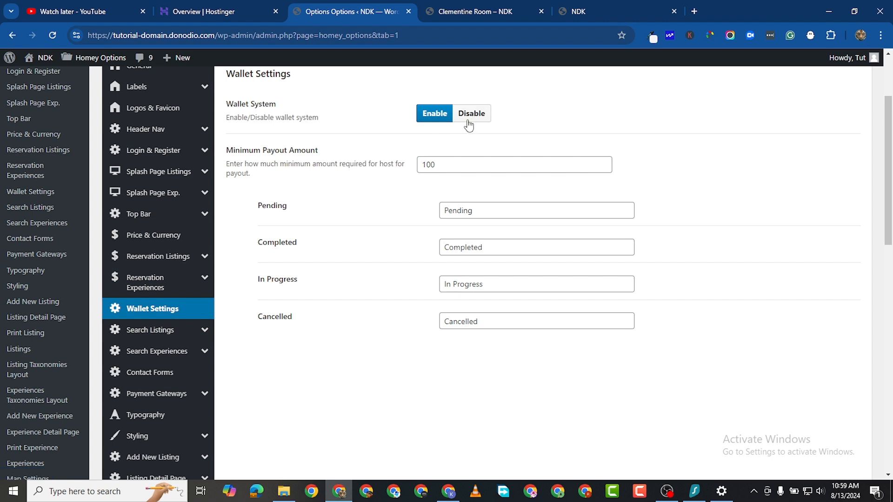
{"action": "left_click", "coordinate": [470, 114]}
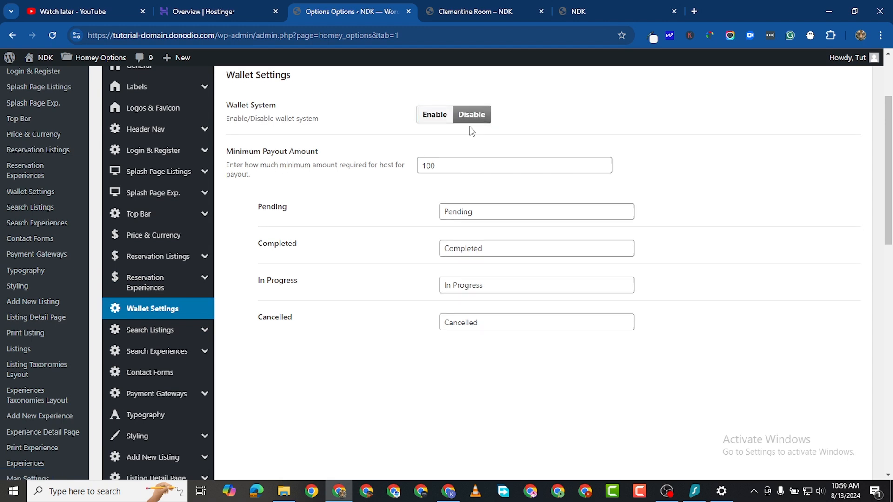
{"action": "scroll", "coordinate": [485, 192], "scroll_direction": "up", "scroll_amount": 2}
{"action": "scroll", "coordinate": [387, 279], "scroll_direction": "down", "scroll_amount": 4}
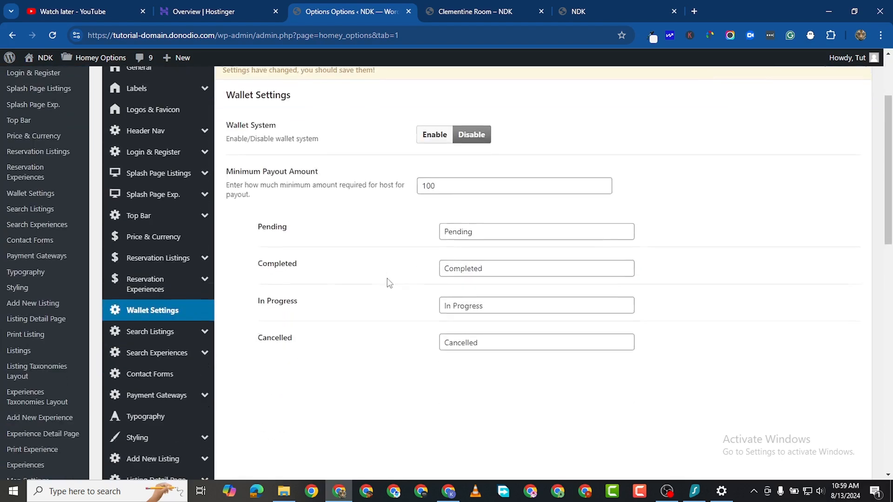
{"action": "scroll", "coordinate": [500, 195], "scroll_direction": "up", "scroll_amount": 3}
{"action": "left_click", "coordinate": [739, 155]}
- Enable the search system in the Search Listings options
{"action": "scroll", "coordinate": [322, 345], "scroll_direction": "down", "scroll_amount": 5}
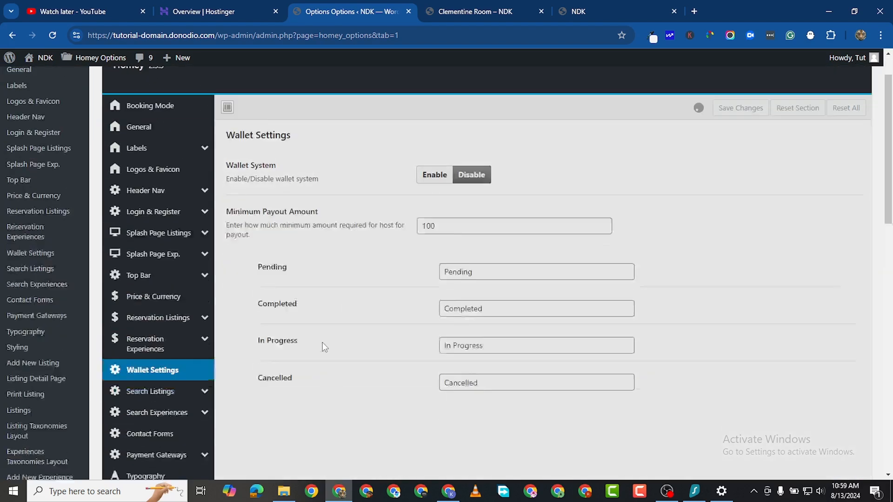
{"action": "mouse_move", "coordinate": [167, 220]}
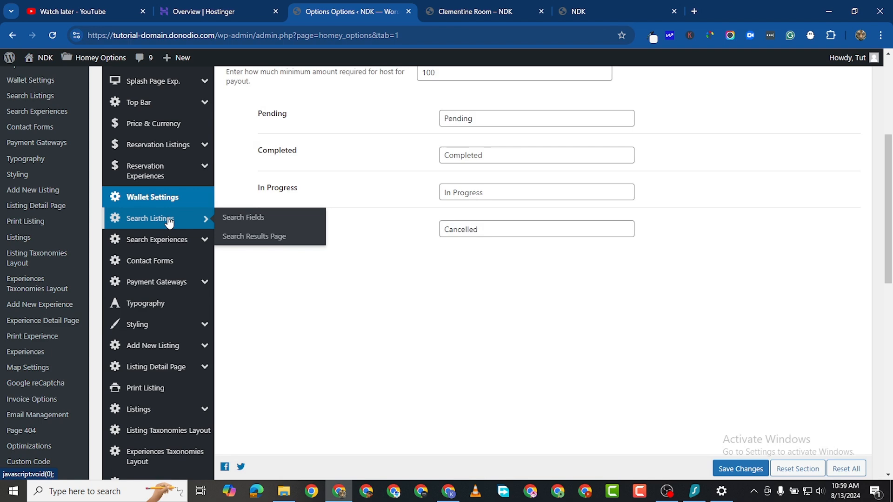
{"action": "left_click", "coordinate": [168, 219]}
{"action": "scroll", "coordinate": [460, 237], "scroll_direction": "up", "scroll_amount": 3}
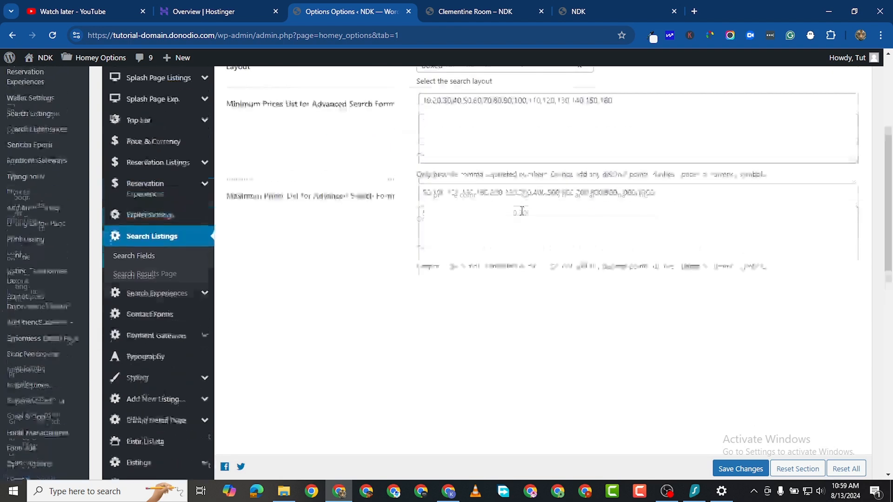
{"action": "scroll", "coordinate": [399, 180], "scroll_direction": "up", "scroll_amount": 1}
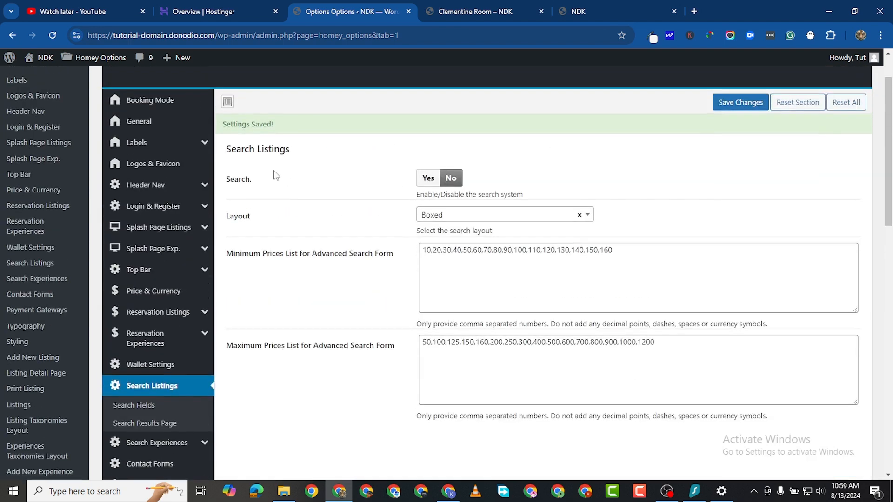
{"action": "left_click", "coordinate": [428, 179]}
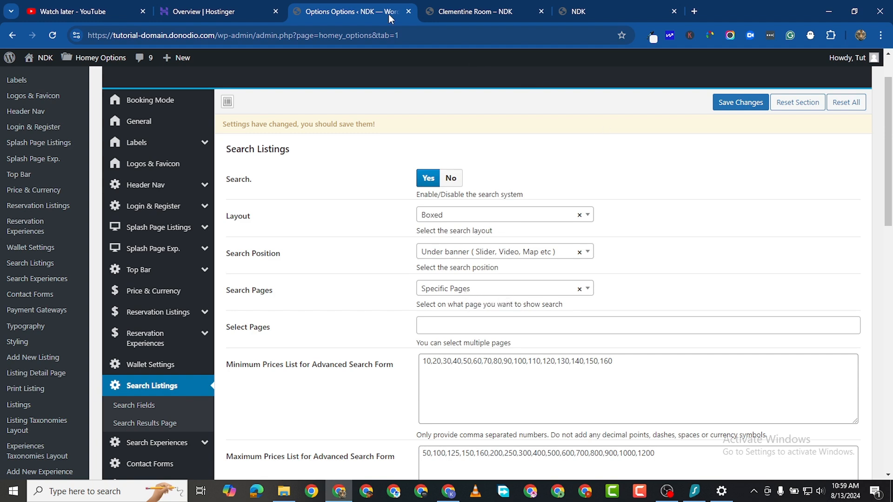
- Look through the Clementine Room listing and the site's home page, and return to the theme options
{"action": "left_click", "coordinate": [474, 11]}
{"action": "scroll", "coordinate": [527, 59], "scroll_direction": "down", "scroll_amount": 4}
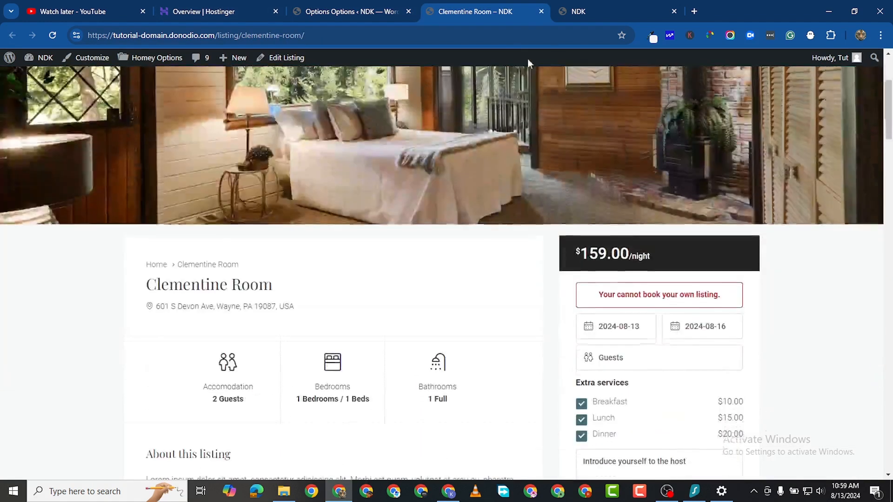
{"action": "scroll", "coordinate": [527, 58], "scroll_direction": "up", "scroll_amount": 1}
{"action": "left_click", "coordinate": [600, 14]}
{"action": "scroll", "coordinate": [473, 247], "scroll_direction": "down", "scroll_amount": 3}
{"action": "scroll", "coordinate": [473, 246], "scroll_direction": "up", "scroll_amount": 15}
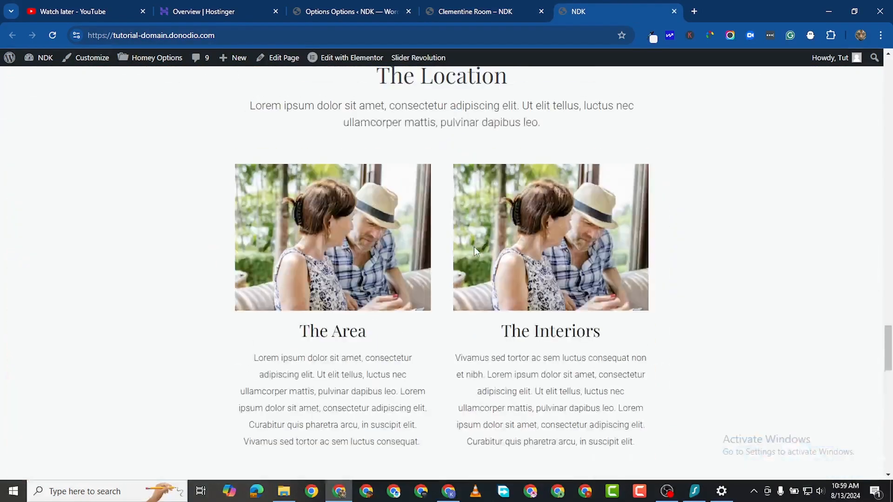
{"action": "scroll", "coordinate": [498, 269], "scroll_direction": "up", "scroll_amount": 20}
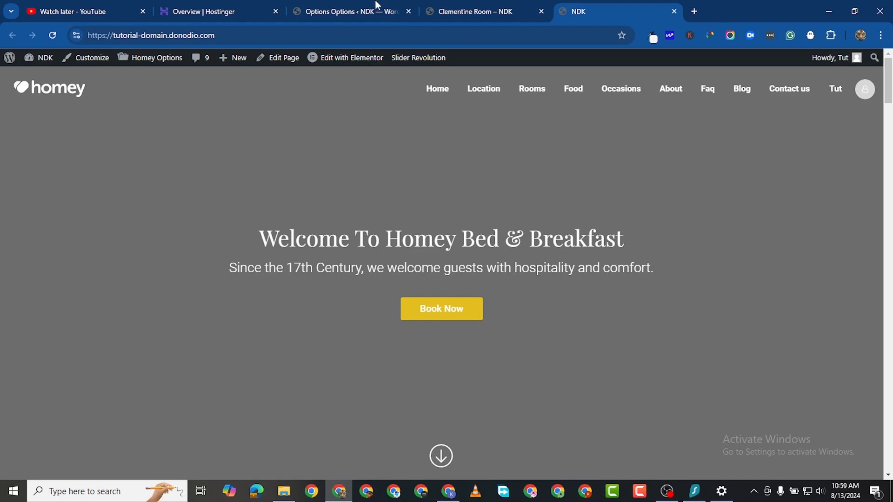
{"action": "left_click", "coordinate": [473, 15]}
{"action": "left_click", "coordinate": [359, 14]}
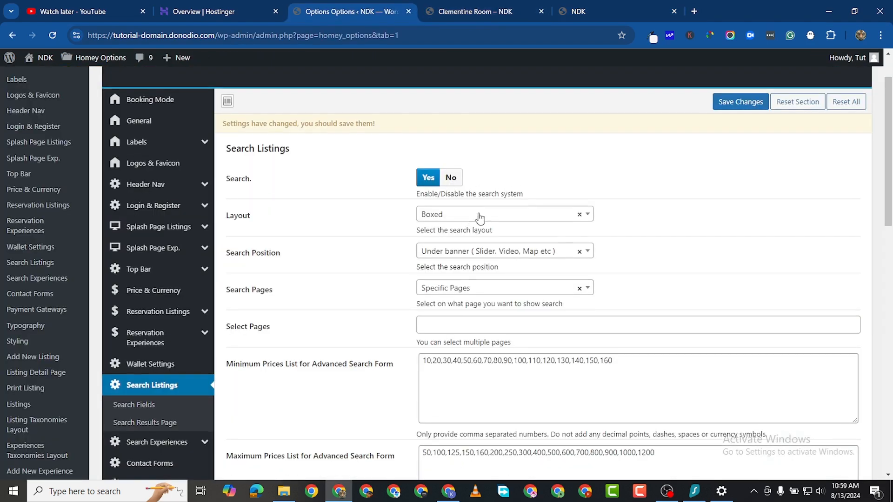
- Check the layout, position, page and price list settings for Search Listings, and save the changes
{"action": "scroll", "coordinate": [468, 225], "scroll_direction": "down", "scroll_amount": 1}
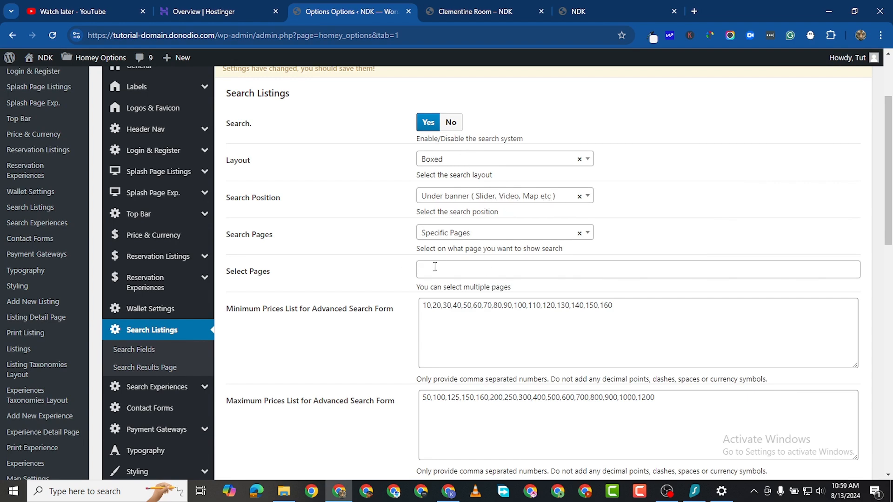
{"action": "scroll", "coordinate": [434, 266], "scroll_direction": "down", "scroll_amount": 3}
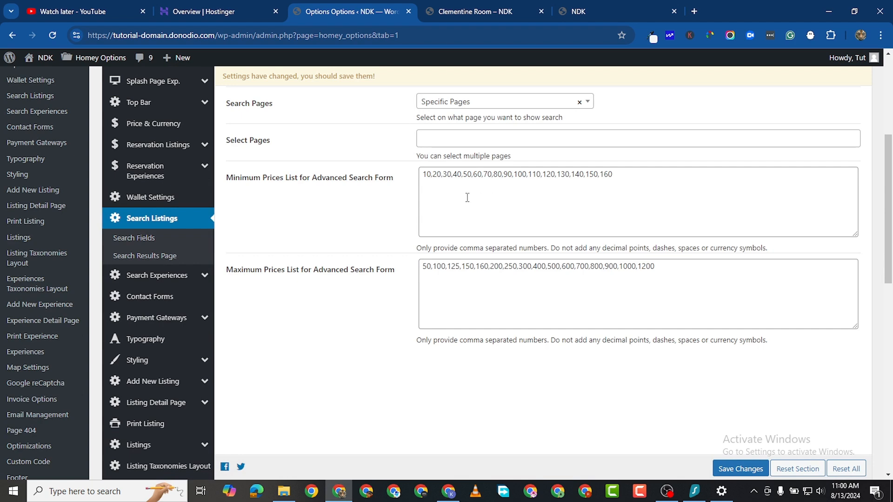
{"action": "scroll", "coordinate": [409, 207], "scroll_direction": "down", "scroll_amount": 1}
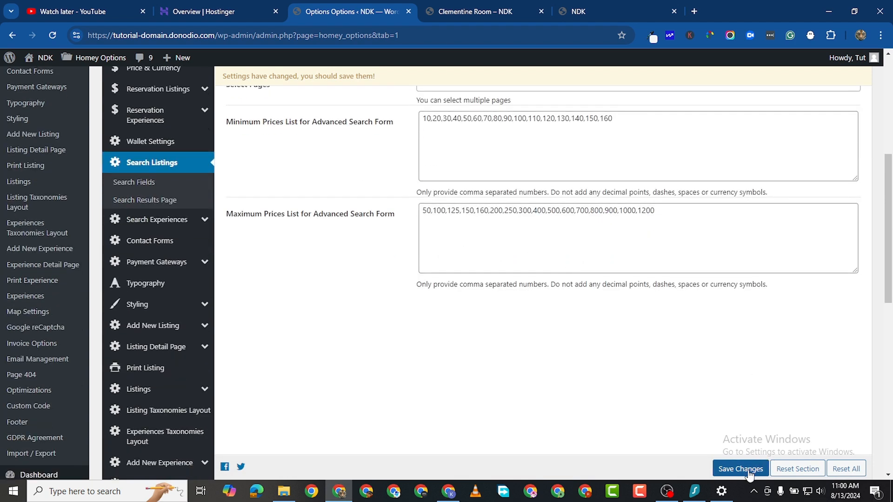
{"action": "left_click", "coordinate": [739, 468]}
- Review the visible fields in the listings' Search Fields and choose City as the location field
{"action": "scroll", "coordinate": [409, 281], "scroll_direction": "up", "scroll_amount": 4}
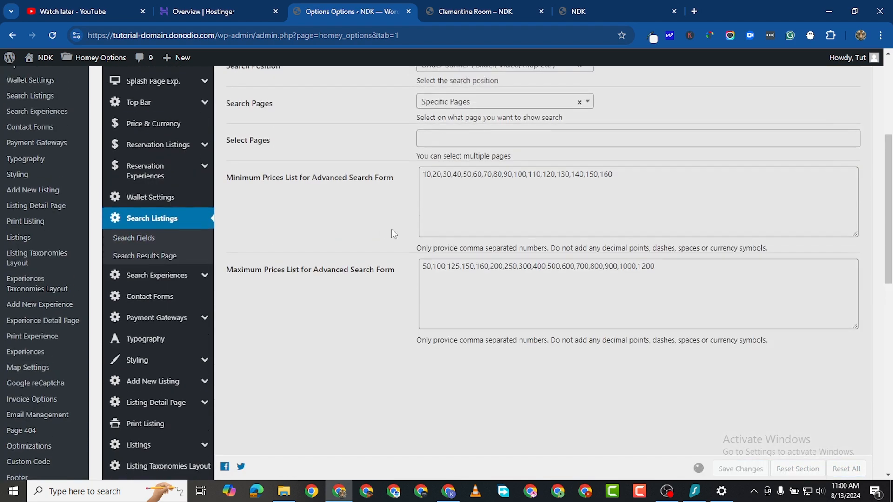
{"action": "scroll", "coordinate": [409, 282], "scroll_direction": "down", "scroll_amount": 2}
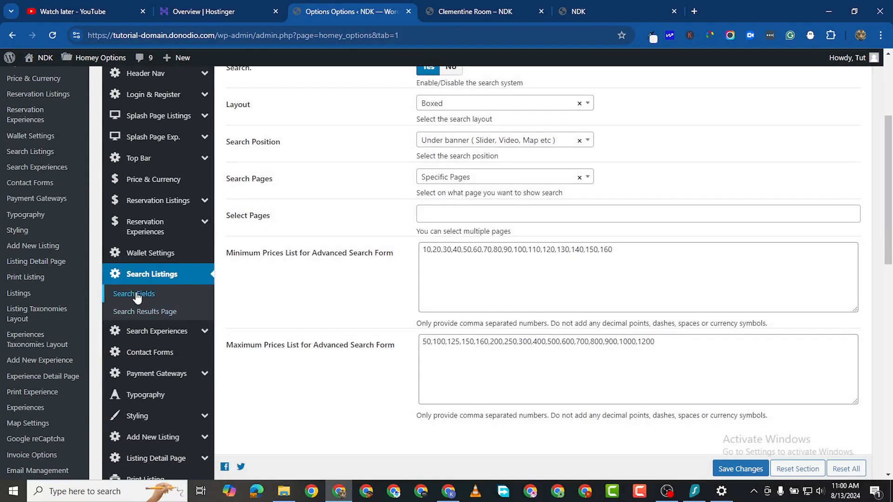
{"action": "left_click", "coordinate": [135, 293]}
{"action": "scroll", "coordinate": [496, 174], "scroll_direction": "up", "scroll_amount": 3}
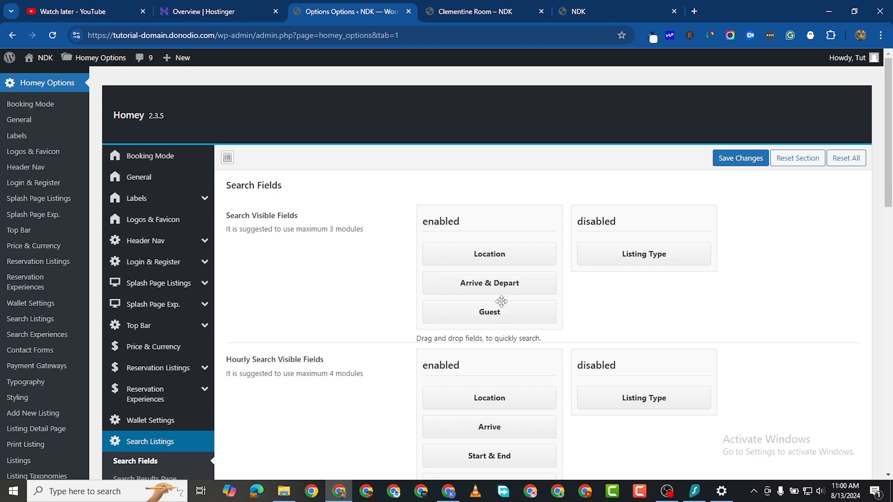
{"action": "scroll", "coordinate": [492, 298], "scroll_direction": "down", "scroll_amount": 3}
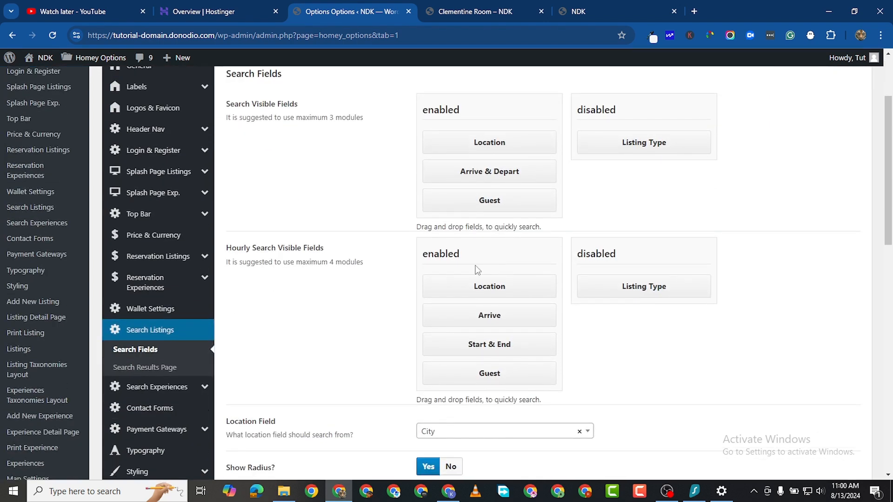
{"action": "scroll", "coordinate": [492, 198], "scroll_direction": "down", "scroll_amount": 3}
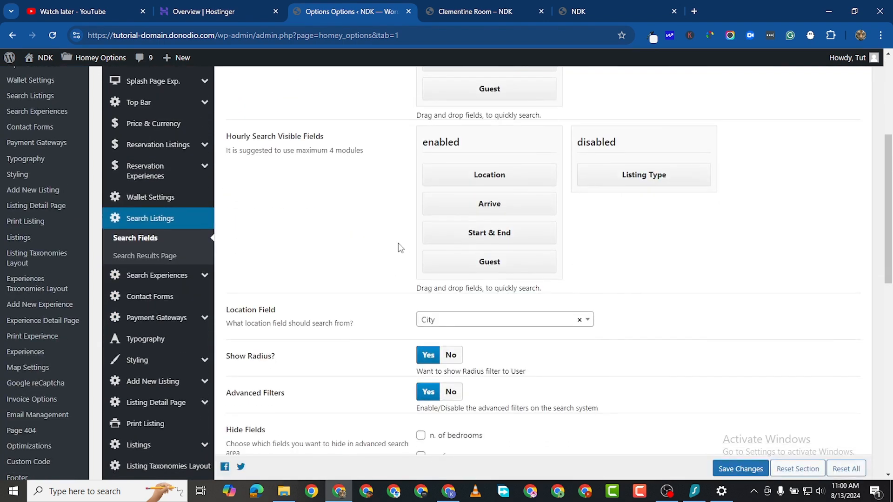
{"action": "left_click", "coordinate": [473, 320]}
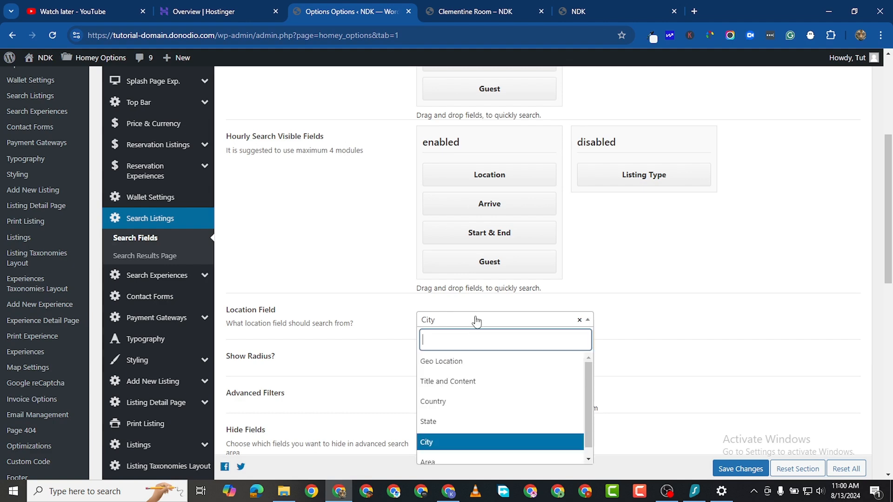
{"action": "left_click", "coordinate": [445, 442]}
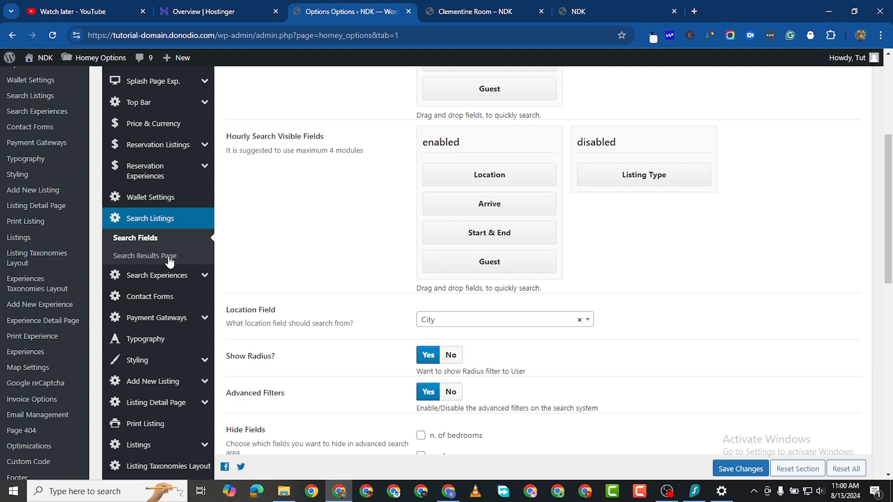
- Check the radius, advanced filter and hidden field options for the listing search, and save the settings
{"action": "scroll", "coordinate": [332, 324], "scroll_direction": "down", "scroll_amount": 1}
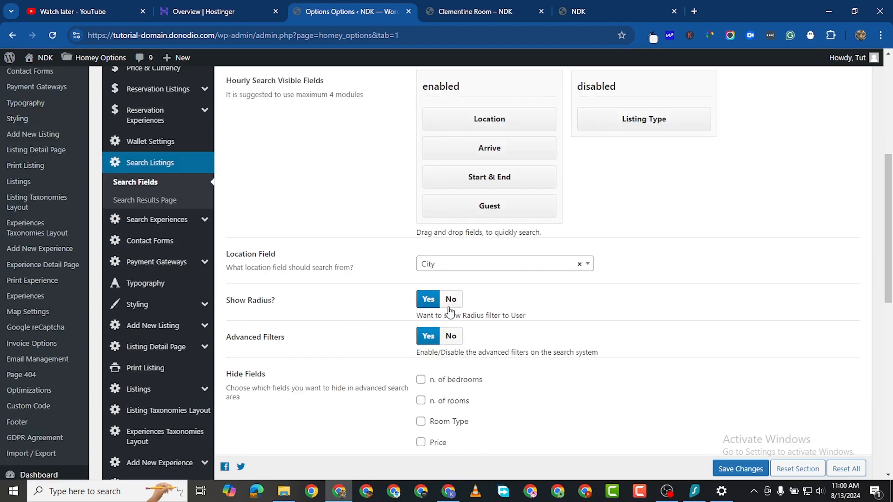
{"action": "scroll", "coordinate": [451, 310], "scroll_direction": "down", "scroll_amount": 2}
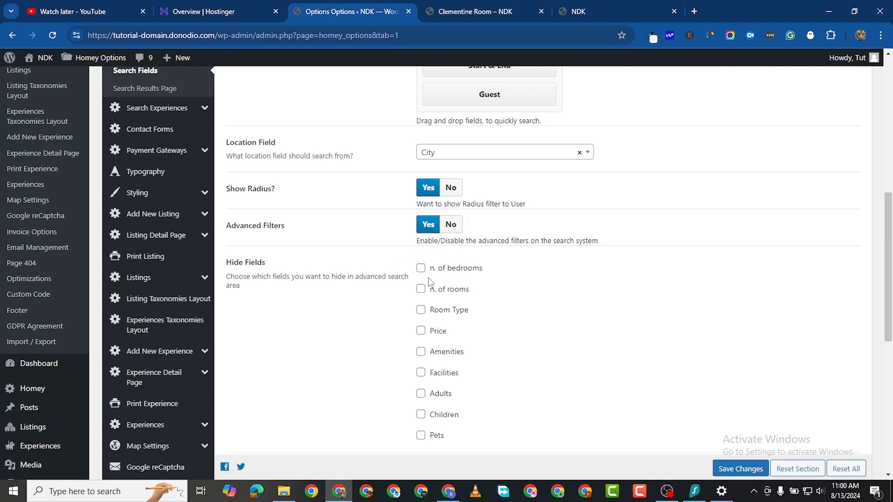
{"action": "scroll", "coordinate": [430, 337], "scroll_direction": "down", "scroll_amount": 2}
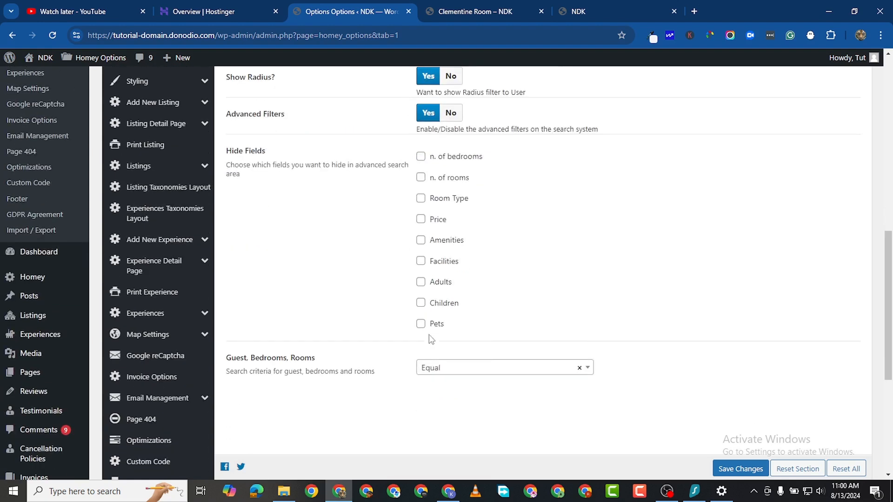
{"action": "left_click", "coordinate": [735, 468]}
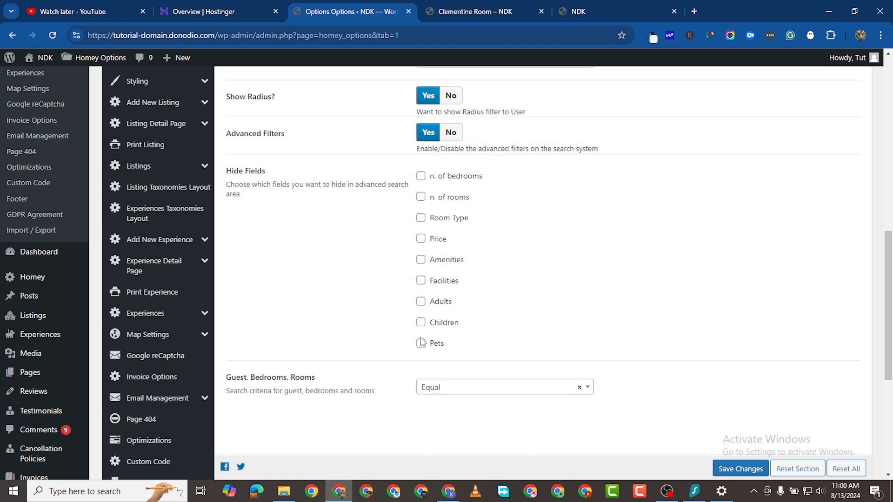
- Set the listings layout of the listings' Search Results Page to Grid View and save the changes
{"action": "scroll", "coordinate": [146, 206], "scroll_direction": "up", "scroll_amount": 4}
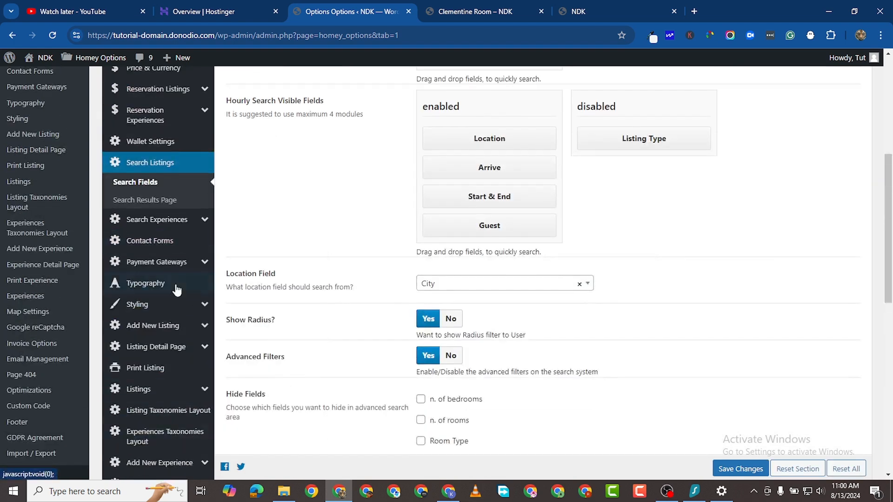
{"action": "left_click", "coordinate": [146, 201]}
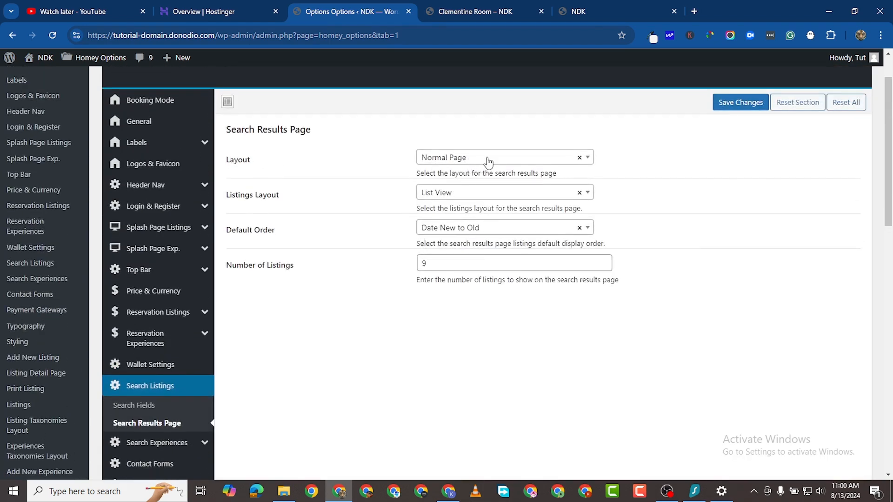
{"action": "left_click", "coordinate": [724, 106]}
{"action": "scroll", "coordinate": [210, 437], "scroll_direction": "down", "scroll_amount": 4}
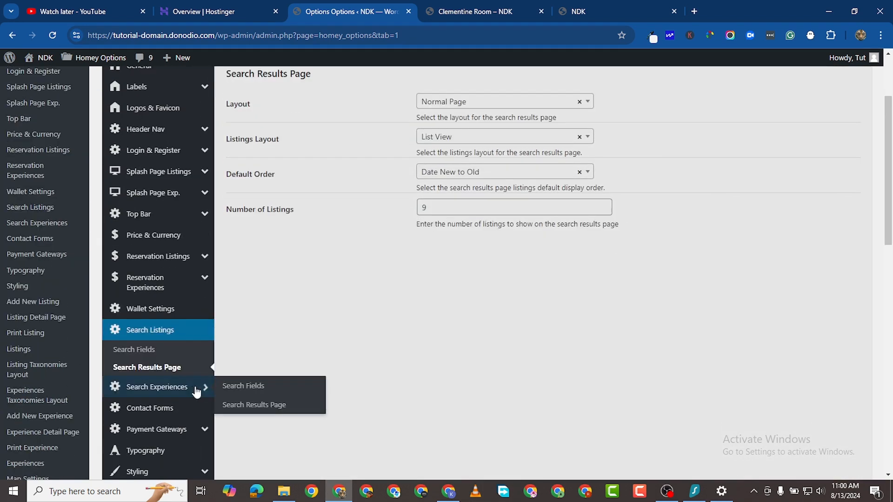
{"action": "scroll", "coordinate": [171, 267], "scroll_direction": "up", "scroll_amount": 4}
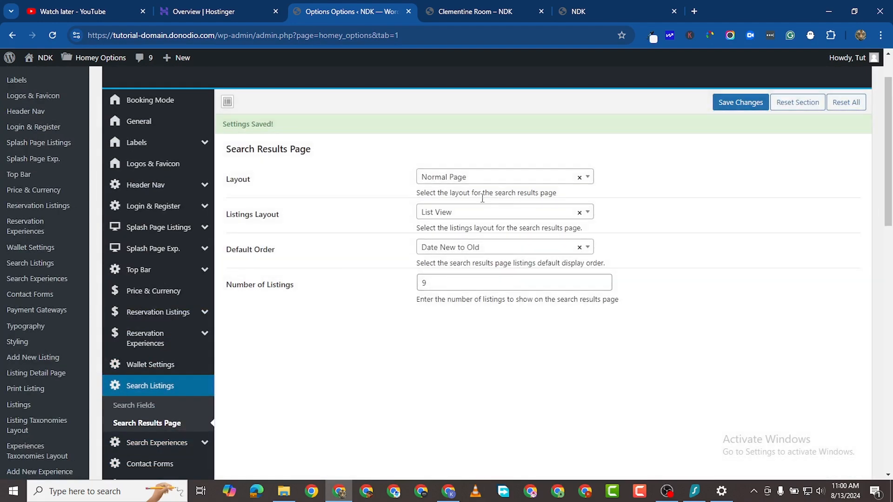
{"action": "left_click", "coordinate": [478, 215]}
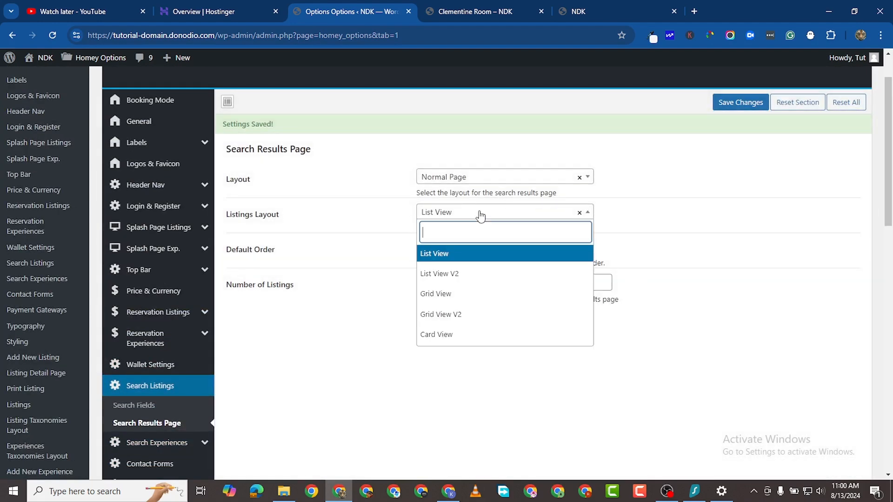
{"action": "left_click", "coordinate": [467, 302]}
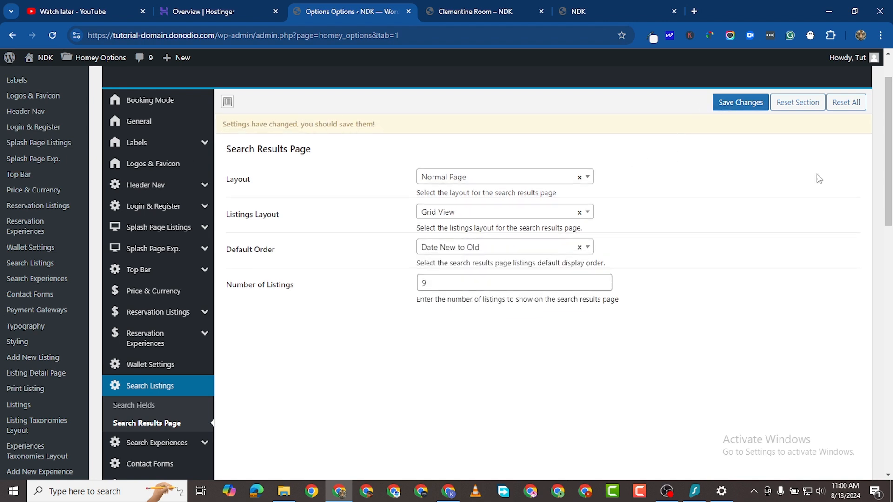
{"action": "left_click", "coordinate": [740, 103]}
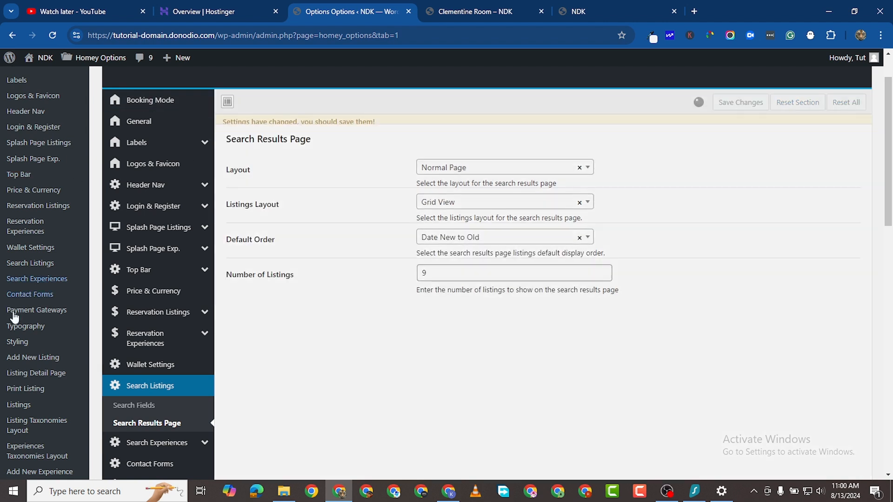
- Check the search, layout and price list settings for Search Experiences, and look through the Contact Forms settings
{"action": "scroll", "coordinate": [70, 404], "scroll_direction": "down", "scroll_amount": 1}
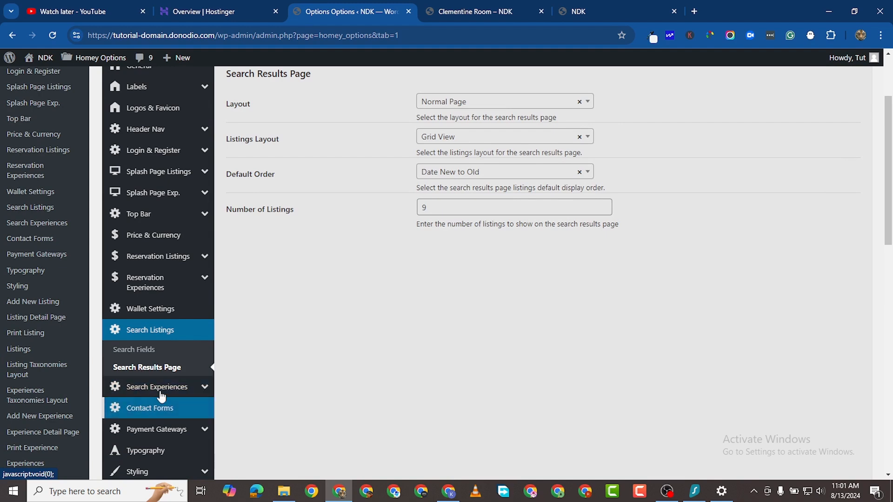
{"action": "mouse_move", "coordinate": [161, 397]}
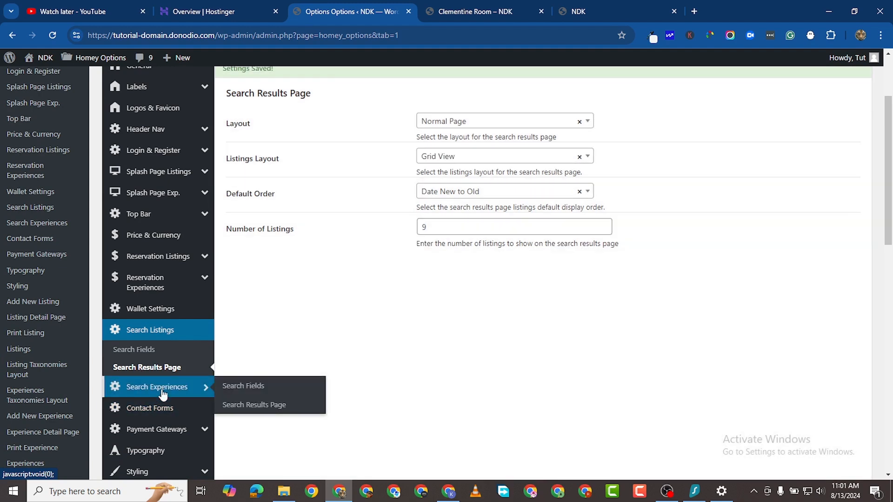
{"action": "left_click", "coordinate": [161, 394]}
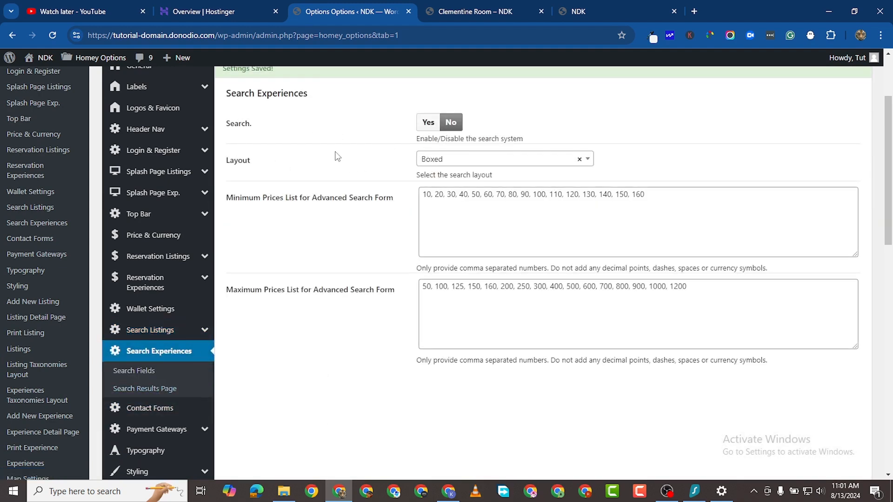
{"action": "scroll", "coordinate": [337, 155], "scroll_direction": "up", "scroll_amount": 2}
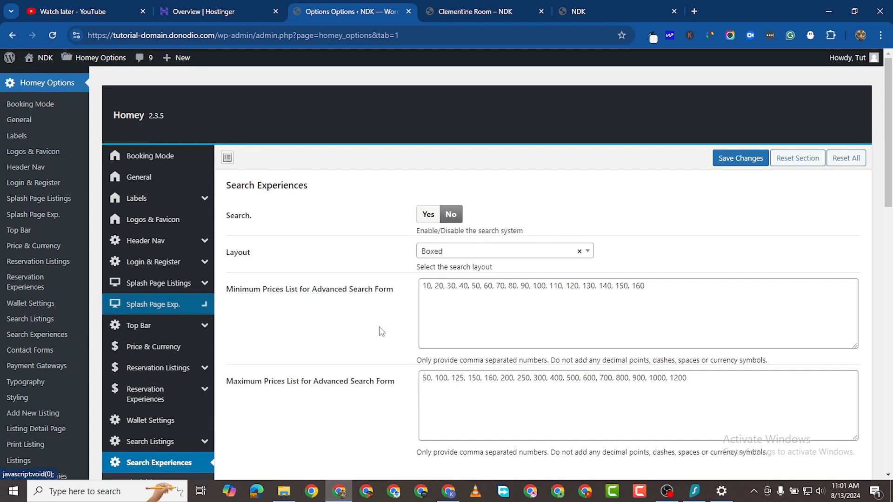
{"action": "scroll", "coordinate": [335, 335], "scroll_direction": "down", "scroll_amount": 3}
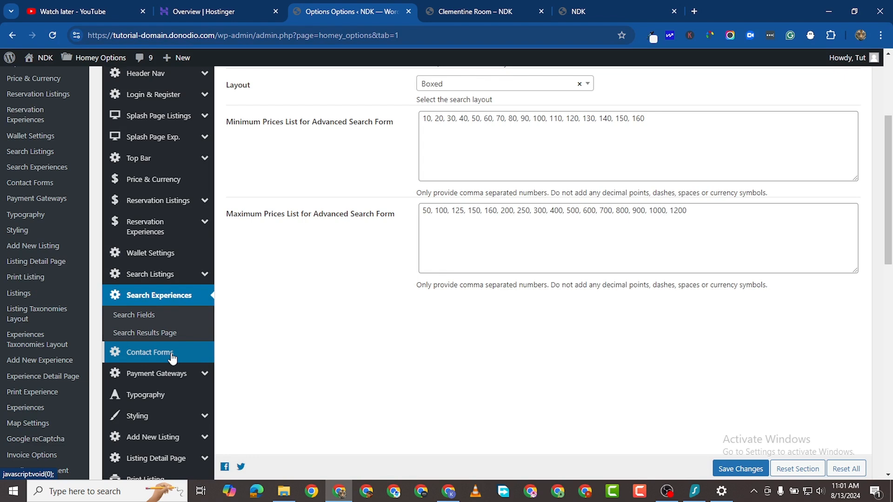
{"action": "left_click", "coordinate": [162, 355]}
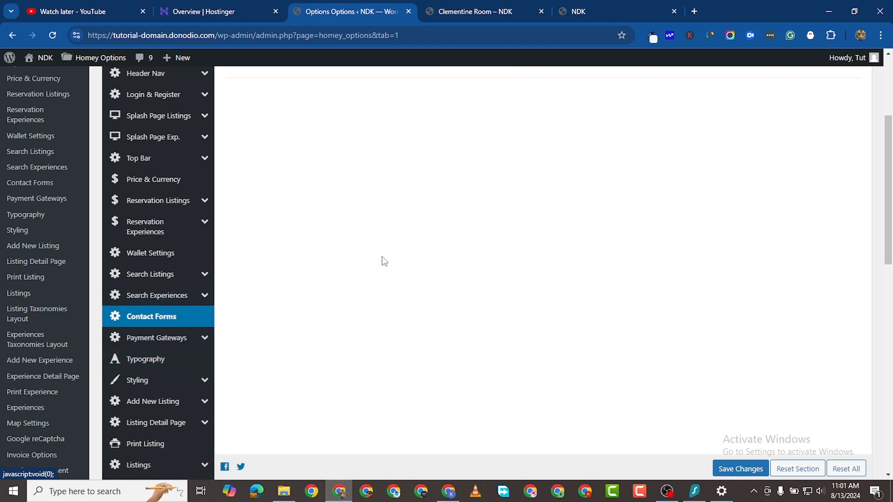
{"action": "scroll", "coordinate": [246, 367], "scroll_direction": "down", "scroll_amount": 3}
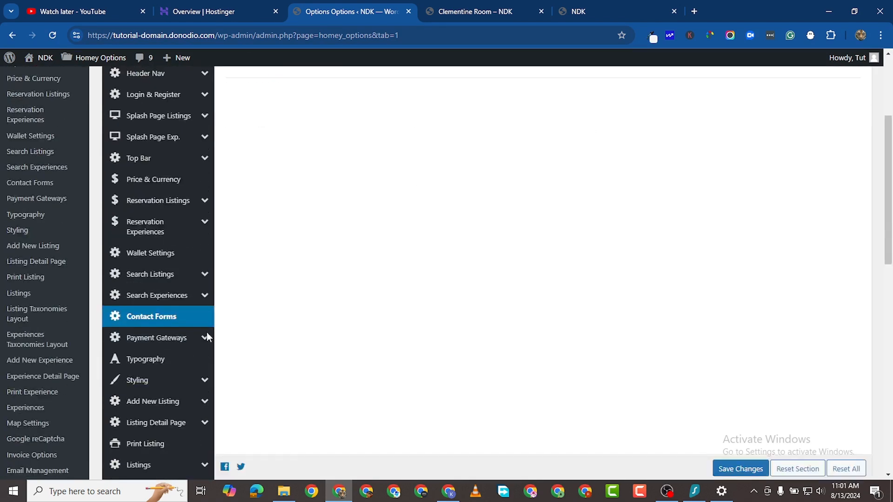
- Review the Payment Gateways currency, featured listing and policy page options, and choose WooCommerce as the payment gateway type
{"action": "left_click", "coordinate": [162, 343]}
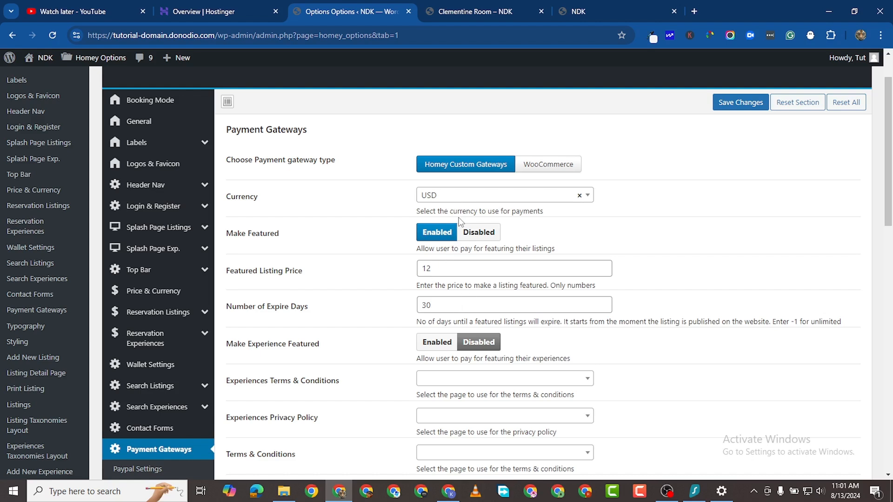
{"action": "scroll", "coordinate": [489, 282], "scroll_direction": "down", "scroll_amount": 4}
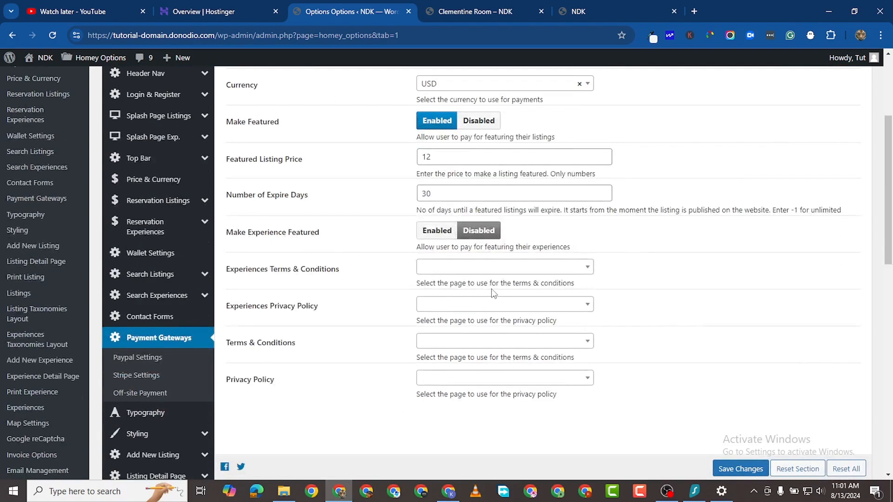
{"action": "scroll", "coordinate": [465, 251], "scroll_direction": "up", "scroll_amount": 1}
{"action": "scroll", "coordinate": [452, 231], "scroll_direction": "up", "scroll_amount": 3}
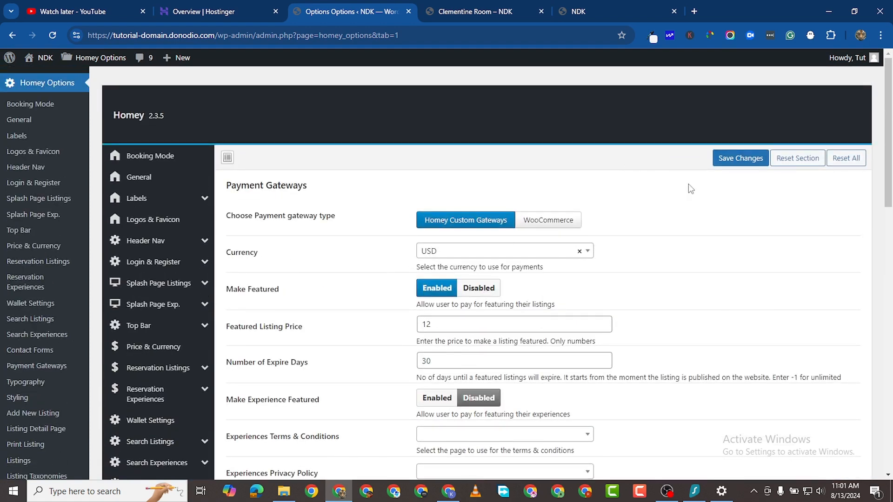
{"action": "left_click", "coordinate": [557, 225]}
{"action": "scroll", "coordinate": [384, 314], "scroll_direction": "down", "scroll_amount": 3}
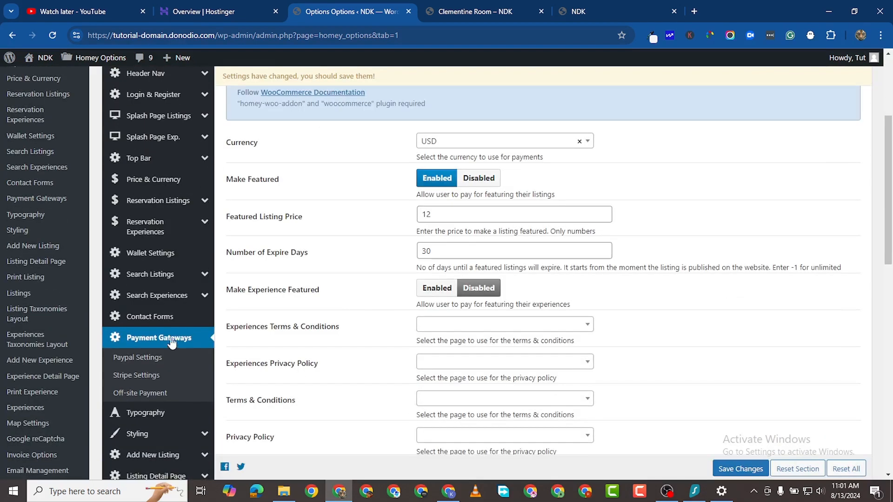
- Check the PayPal settings for the API type, client credentials and receiving email
{"action": "left_click", "coordinate": [139, 357]}
{"action": "scroll", "coordinate": [412, 291], "scroll_direction": "up", "scroll_amount": 4}
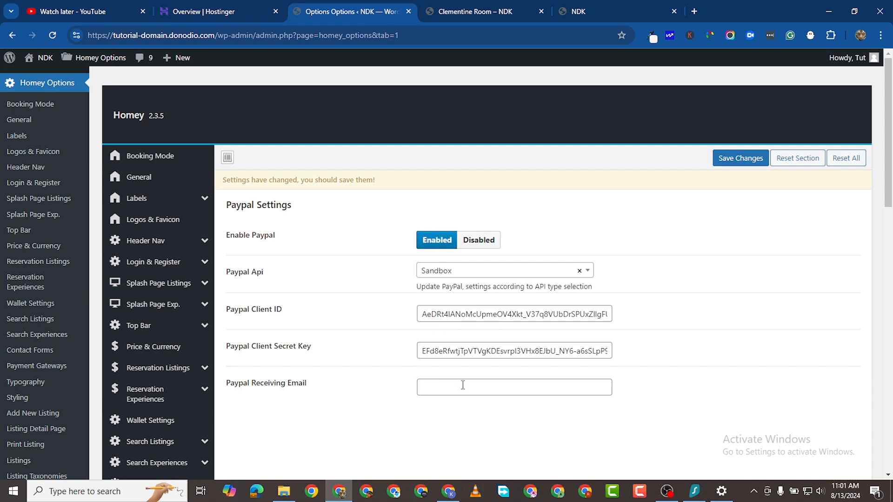
{"action": "scroll", "coordinate": [412, 389], "scroll_direction": "down", "scroll_amount": 2}
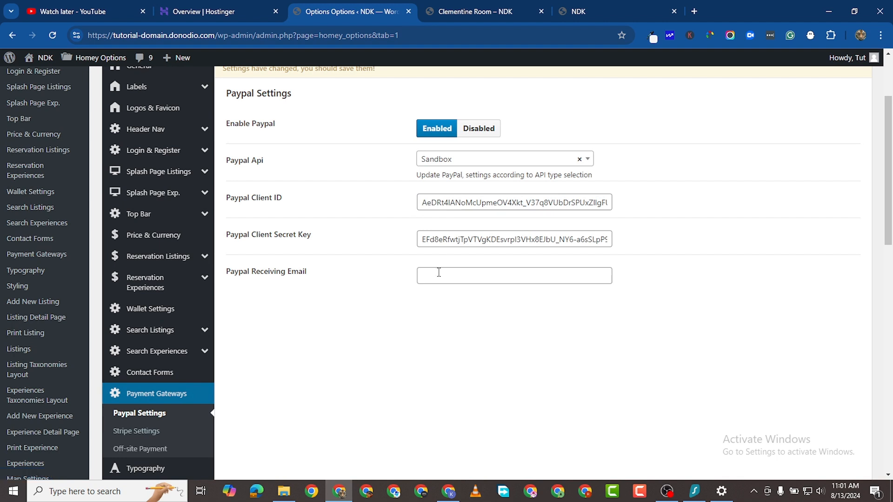
- Enable Stripe in the payment gateway settings with the Stripe API on Sandbox, and save the changes
{"action": "left_click", "coordinate": [144, 431]}
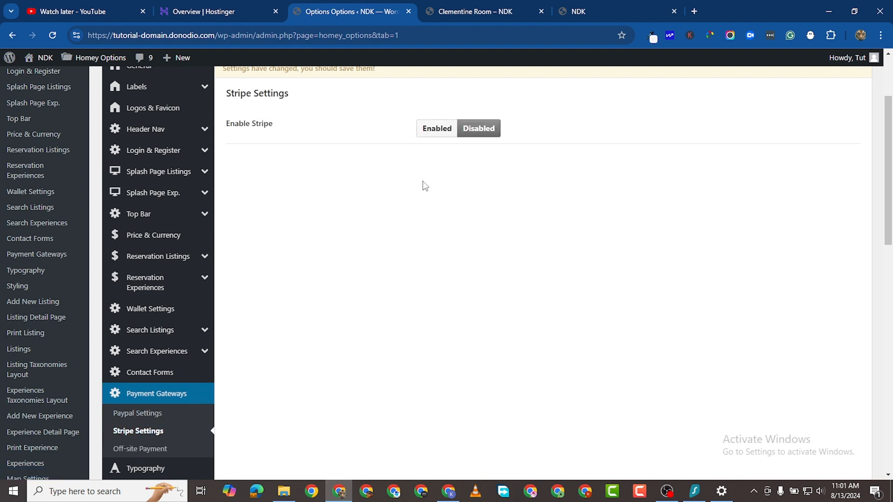
{"action": "left_click", "coordinate": [435, 130]}
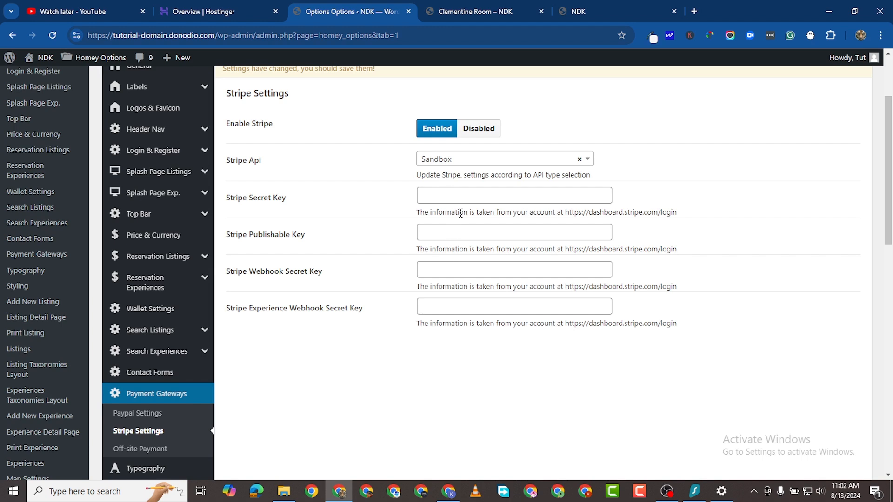
{"action": "left_click", "coordinate": [466, 162]}
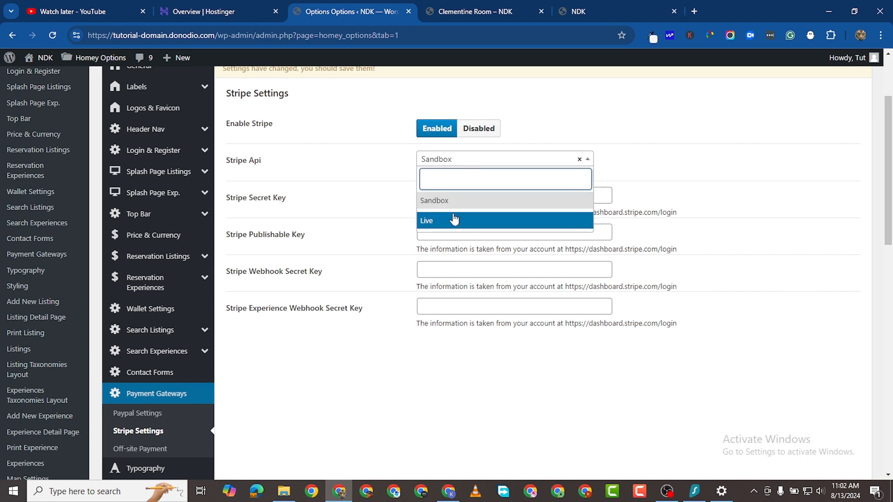
{"action": "left_click", "coordinate": [456, 219]}
{"action": "left_click", "coordinate": [454, 158]}
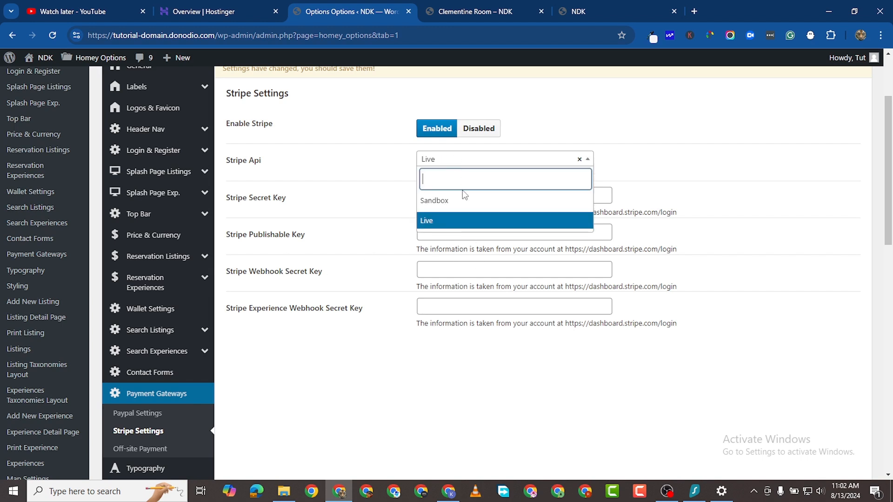
{"action": "left_click", "coordinate": [458, 200]}
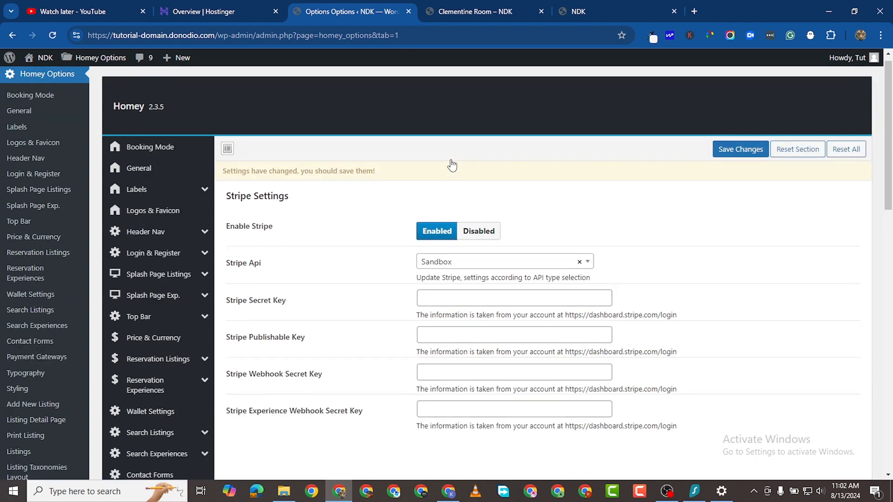
{"action": "scroll", "coordinate": [452, 166], "scroll_direction": "up", "scroll_amount": 2}
{"action": "left_click", "coordinate": [733, 165]}
- Set Off-site Payments to Disabled in the payment gateways' Off-site Payment settings, and save the changes
{"action": "scroll", "coordinate": [335, 233], "scroll_direction": "down", "scroll_amount": 6}
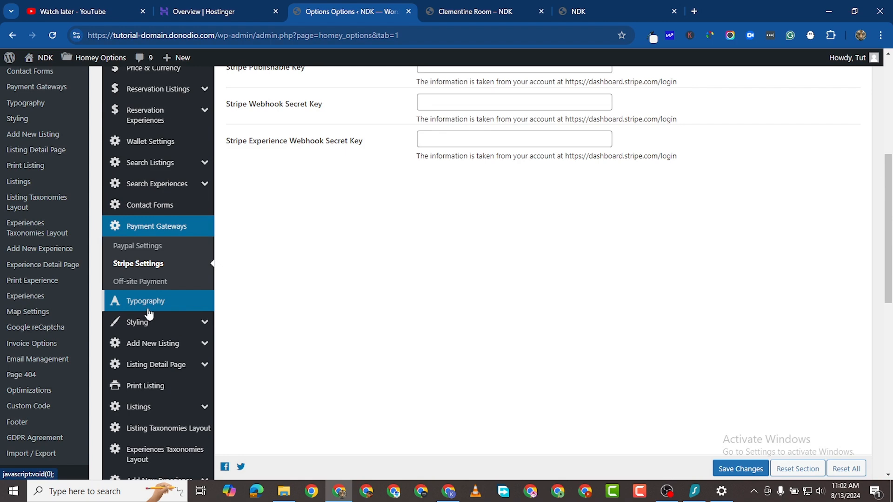
{"action": "left_click", "coordinate": [147, 305]}
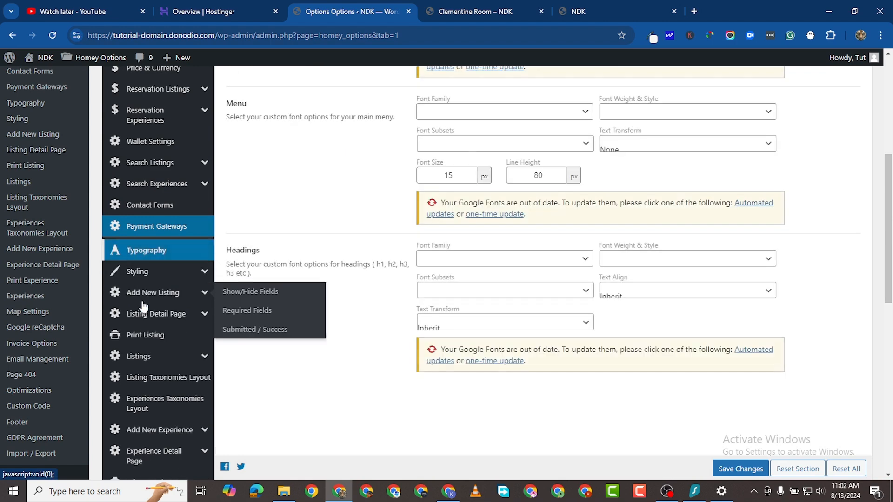
{"action": "left_click", "coordinate": [173, 228]}
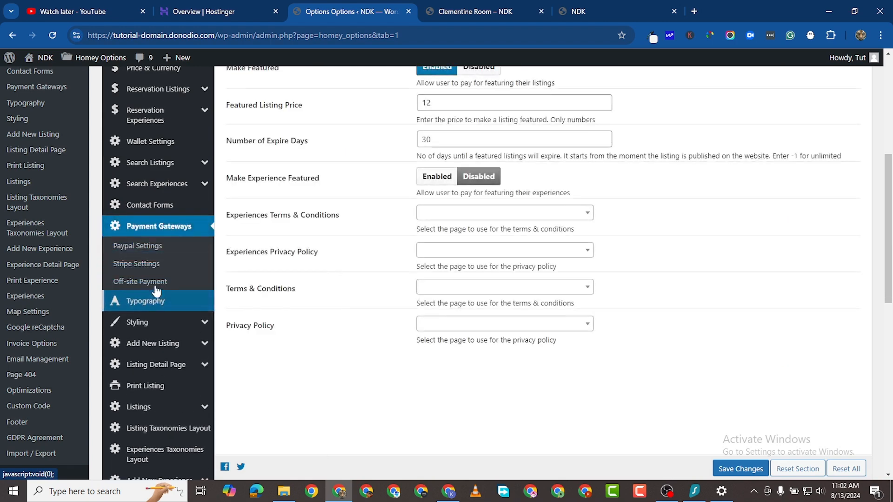
{"action": "left_click", "coordinate": [139, 281]}
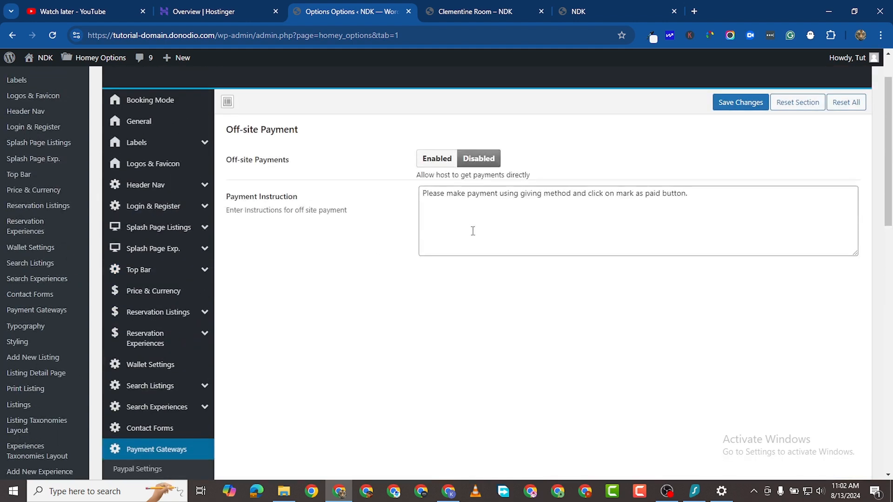
{"action": "left_click", "coordinate": [435, 161]}
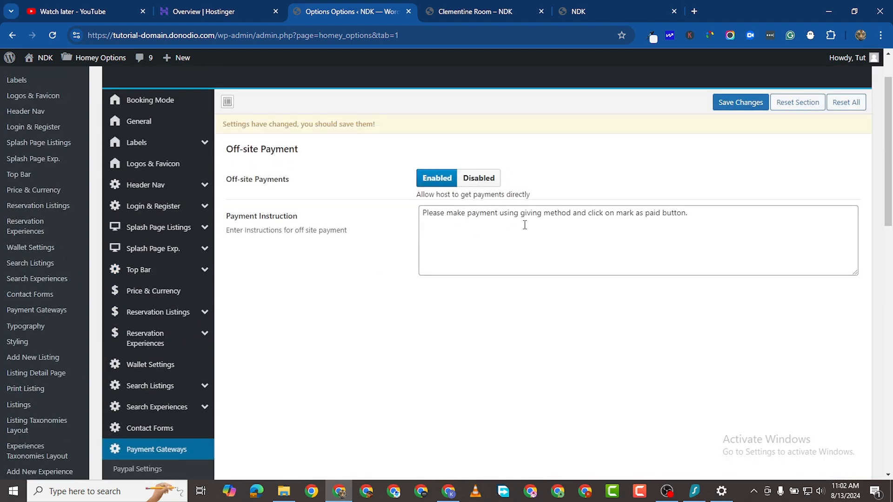
{"action": "left_click", "coordinate": [476, 178]}
{"action": "left_click", "coordinate": [726, 106]}
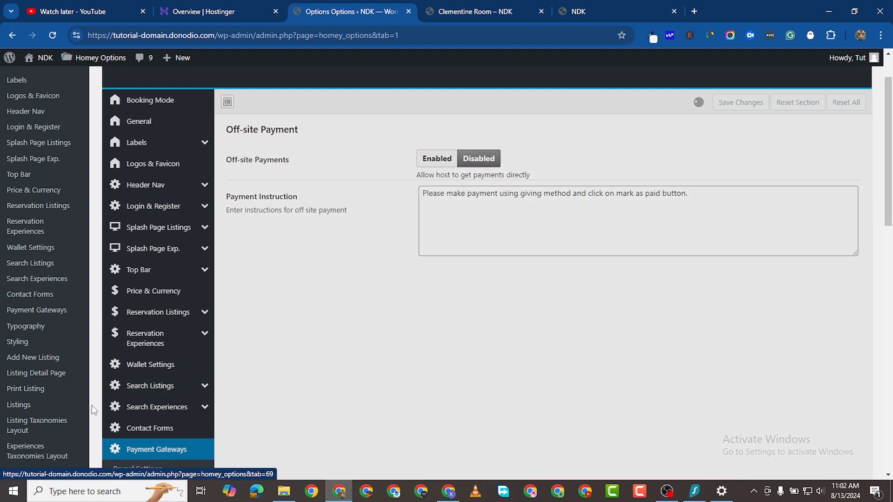
- Check the body and menu fonts in the Typography settings, and compare them with the text on the site's home page
{"action": "scroll", "coordinate": [177, 409], "scroll_direction": "down", "scroll_amount": 4}
{"action": "scroll", "coordinate": [174, 329], "scroll_direction": "down", "scroll_amount": 3}
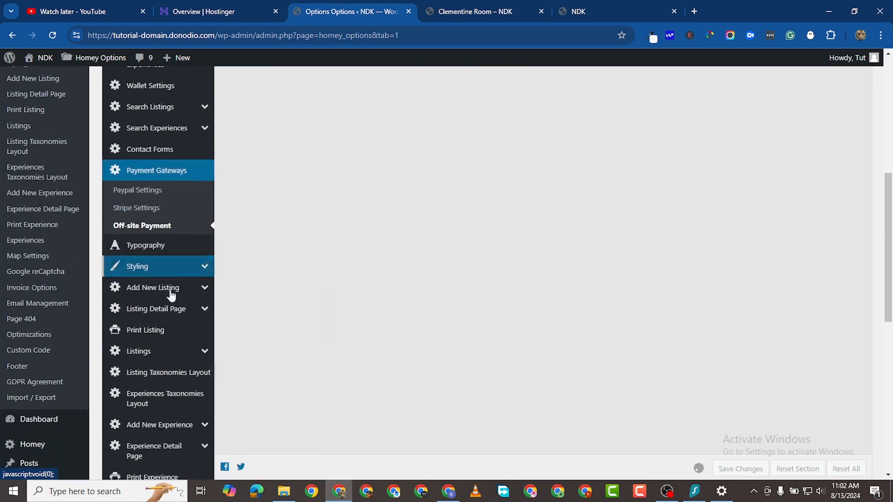
{"action": "left_click", "coordinate": [171, 245]}
{"action": "scroll", "coordinate": [482, 252], "scroll_direction": "up", "scroll_amount": 7}
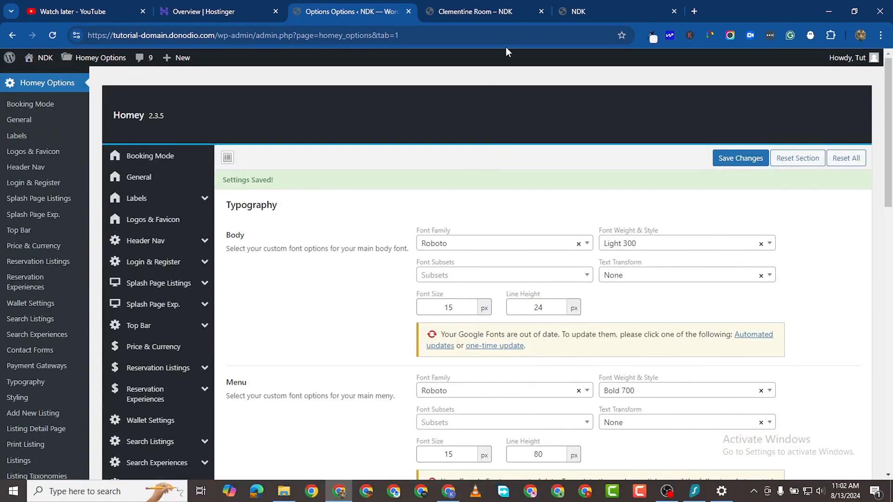
{"action": "left_click", "coordinate": [625, 10]}
{"action": "scroll", "coordinate": [324, 313], "scroll_direction": "down", "scroll_amount": 8}
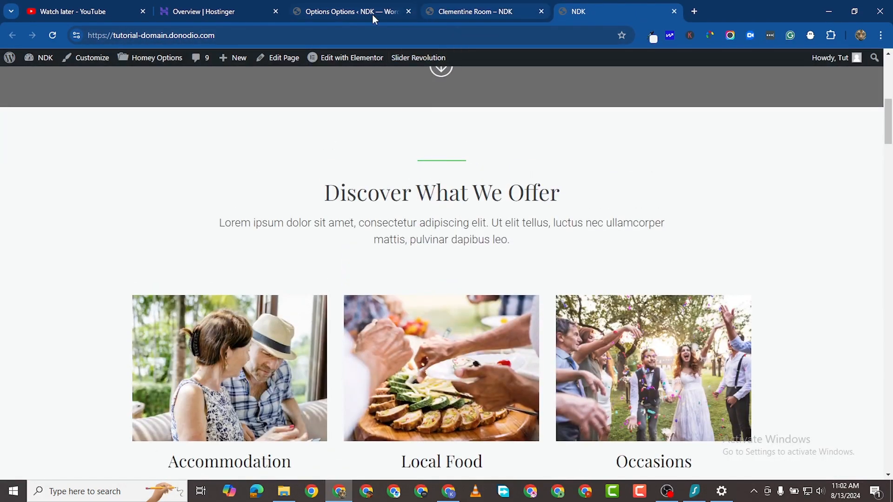
- Set the body font family to Poppins in the Typography settings, and save the changes
{"action": "left_click", "coordinate": [374, 18]}
{"action": "left_click", "coordinate": [466, 227]}
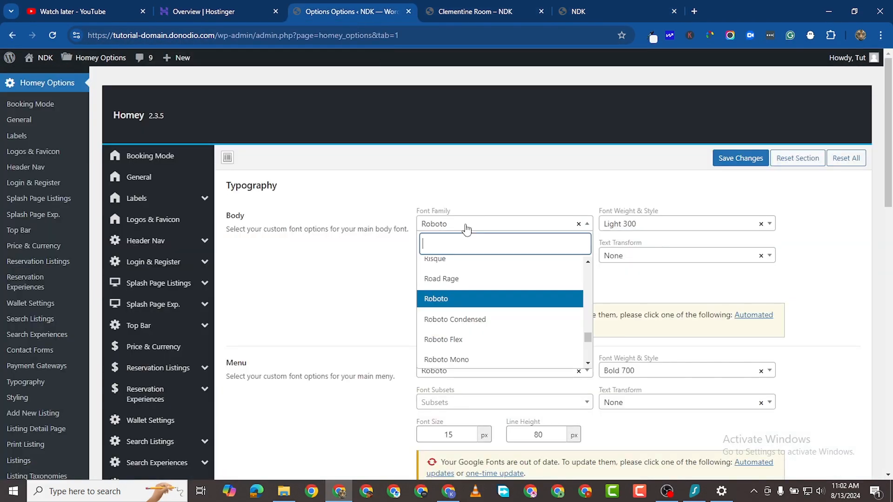
{"action": "type", "text": "popp"}
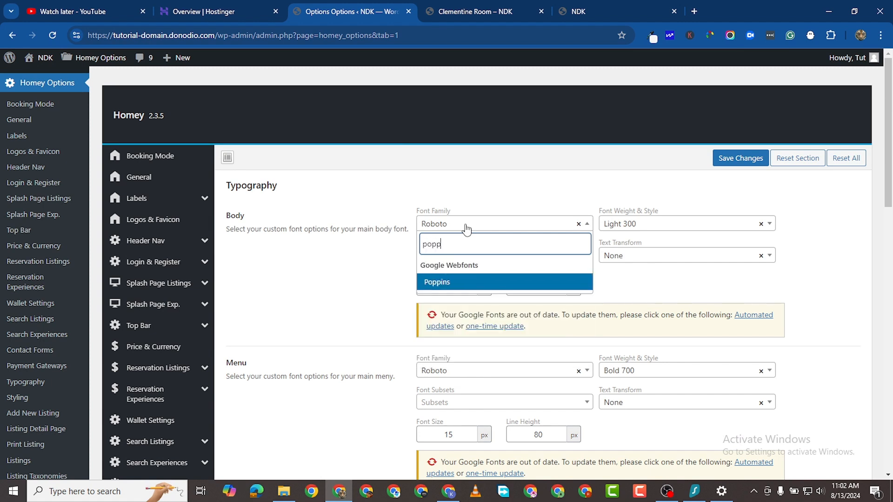
{"action": "left_click", "coordinate": [473, 282]}
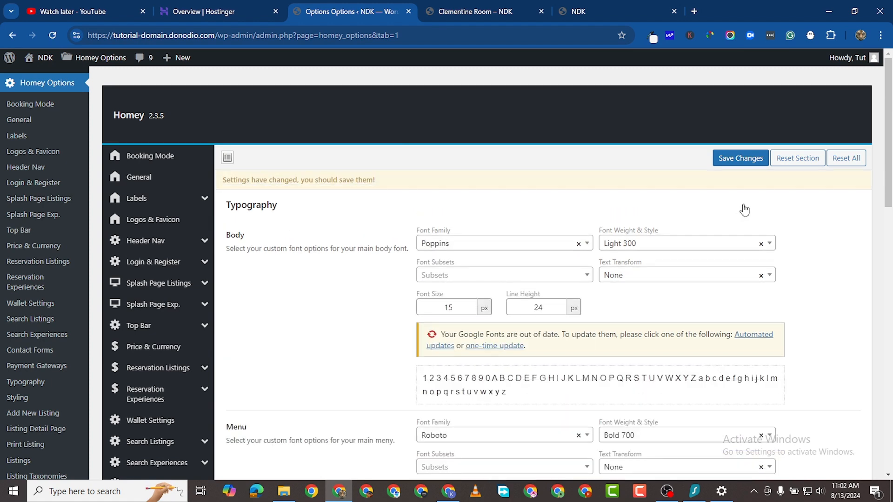
{"action": "left_click", "coordinate": [740, 159]}
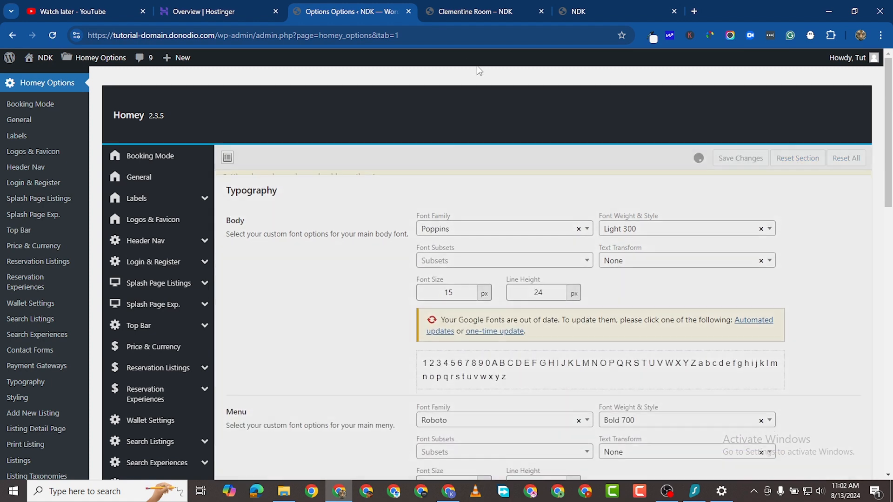
- Reload the Clementine Room listing and the site's home page, and examine the body text font there
{"action": "left_click", "coordinate": [460, 12]}
{"action": "scroll", "coordinate": [169, 301], "scroll_direction": "down", "scroll_amount": 3}
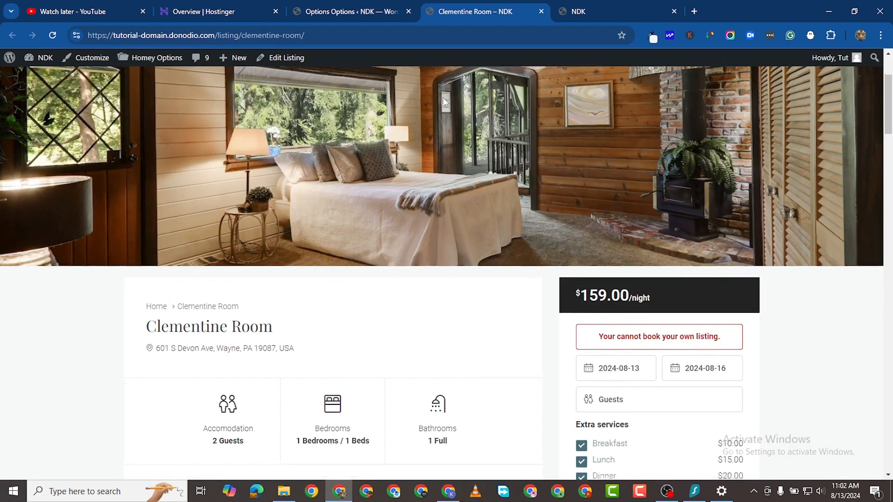
{"action": "left_click", "coordinate": [52, 32]}
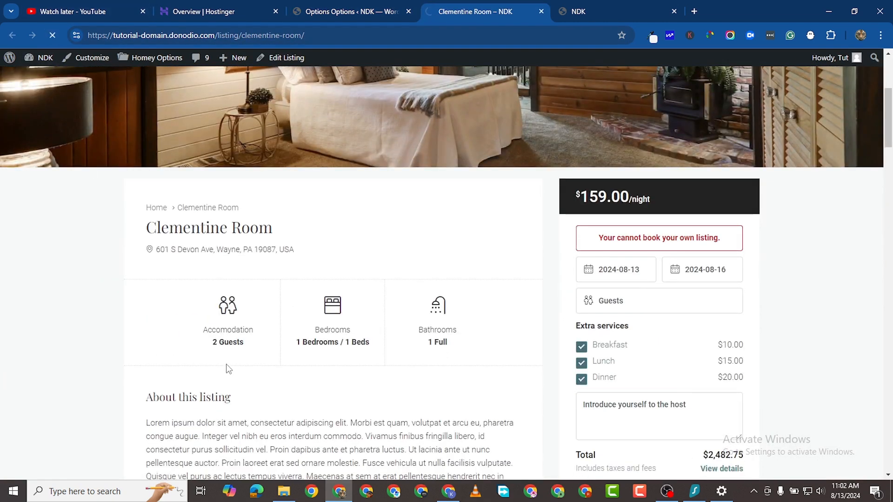
{"action": "left_click", "coordinate": [579, 12]}
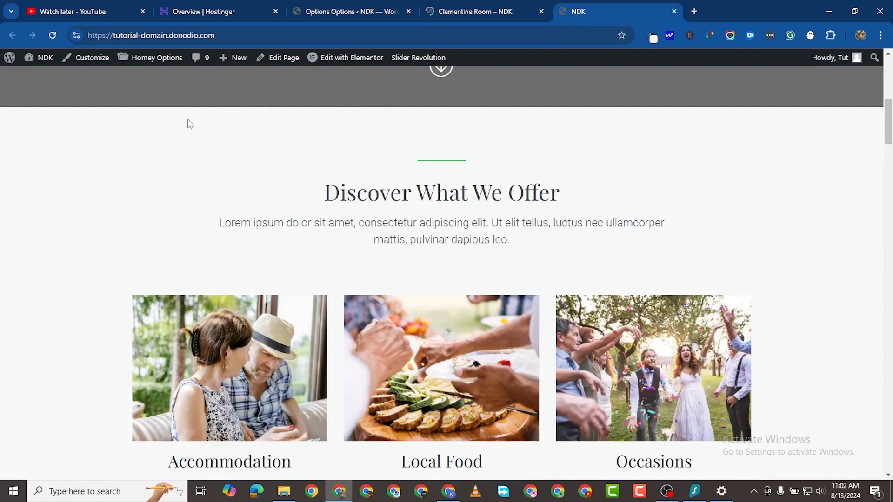
{"action": "left_click", "coordinate": [53, 36]}
{"action": "scroll", "coordinate": [463, 249], "scroll_direction": "up", "scroll_amount": 6}
{"action": "scroll", "coordinate": [467, 251], "scroll_direction": "down", "scroll_amount": 10}
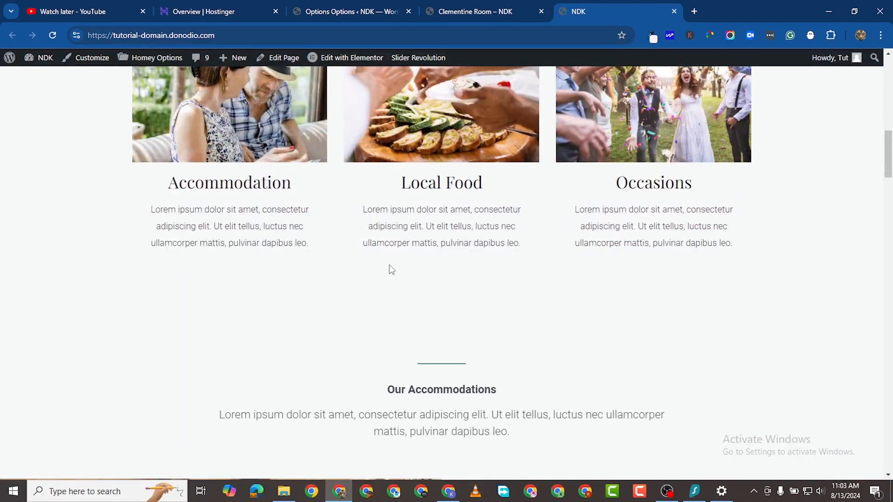
- Run the one-time Google Fonts update offered in the Typography settings' Body section, and save the changes
{"action": "left_click", "coordinate": [333, 15]}
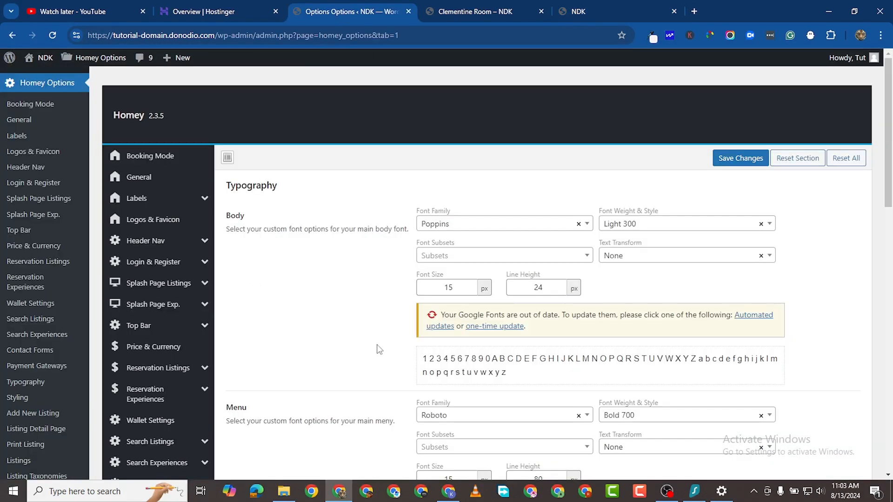
{"action": "scroll", "coordinate": [612, 298], "scroll_direction": "down", "scroll_amount": 4}
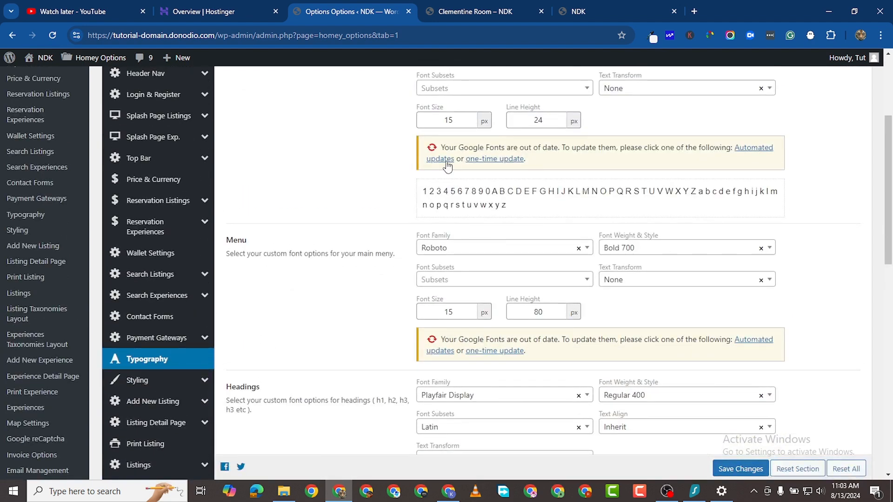
{"action": "left_click", "coordinate": [483, 159]}
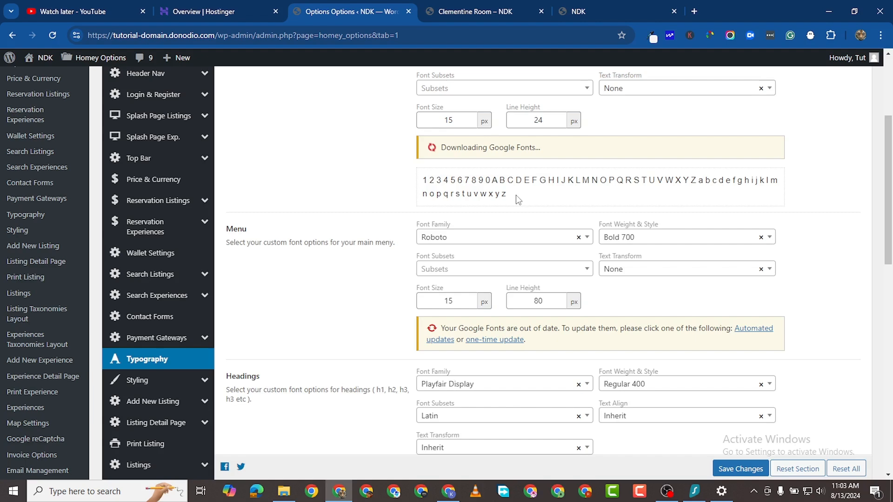
{"action": "scroll", "coordinate": [640, 233], "scroll_direction": "up", "scroll_amount": 2}
{"action": "scroll", "coordinate": [640, 238], "scroll_direction": "down", "scroll_amount": 4}
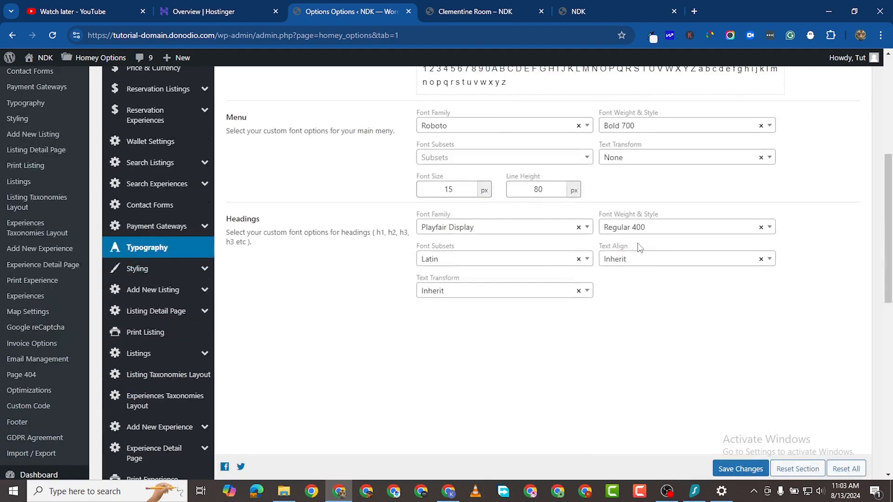
{"action": "scroll", "coordinate": [640, 246], "scroll_direction": "up", "scroll_amount": 6}
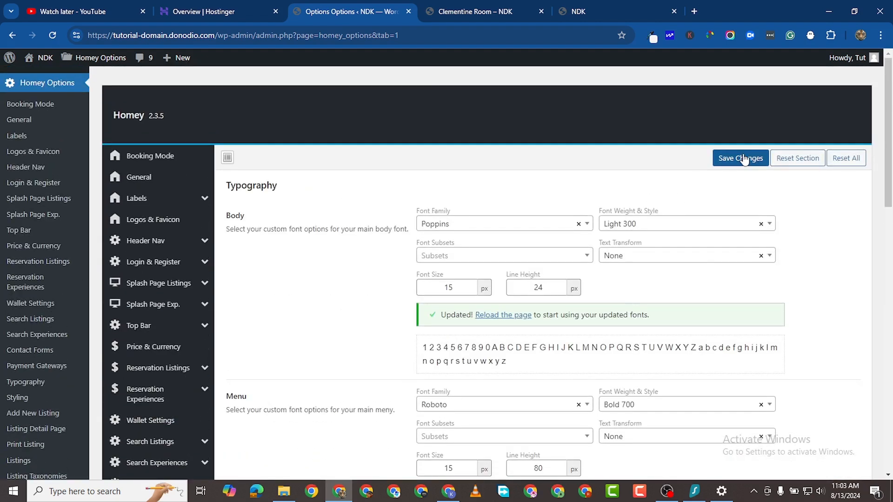
{"action": "left_click", "coordinate": [741, 159]}
{"action": "scroll", "coordinate": [548, 349], "scroll_direction": "down", "scroll_amount": 2}
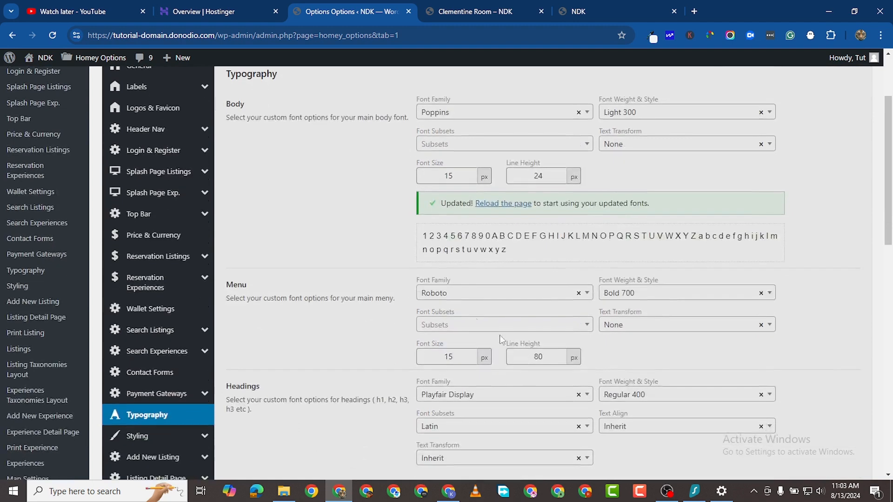
{"action": "scroll", "coordinate": [379, 311], "scroll_direction": "down", "scroll_amount": 2}
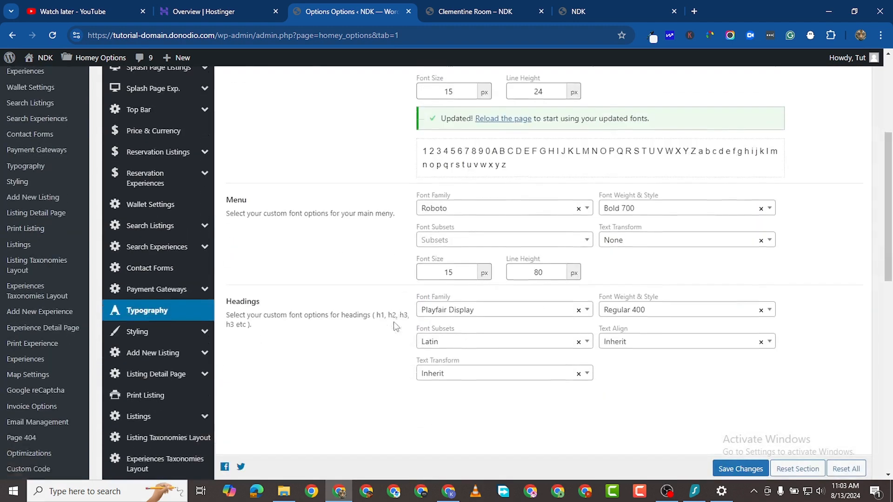
- Reload the site's home page and examine the fonts of its headings, body text and menu
{"action": "left_click", "coordinate": [553, 12]}
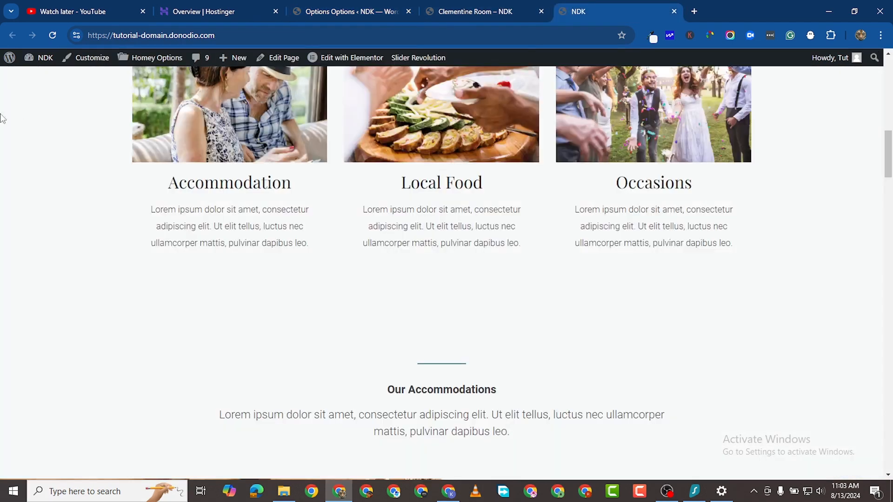
{"action": "left_click", "coordinate": [55, 35]}
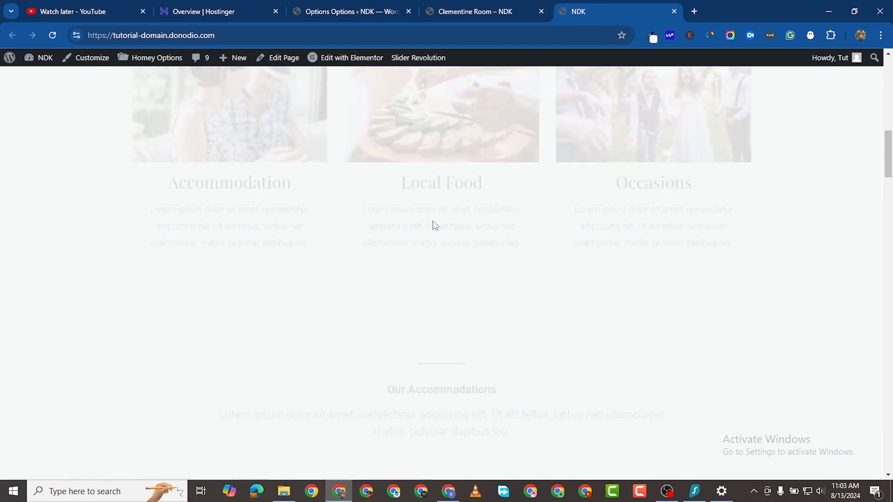
{"action": "scroll", "coordinate": [534, 237], "scroll_direction": "down", "scroll_amount": 3}
{"action": "scroll", "coordinate": [470, 223], "scroll_direction": "up", "scroll_amount": 10}
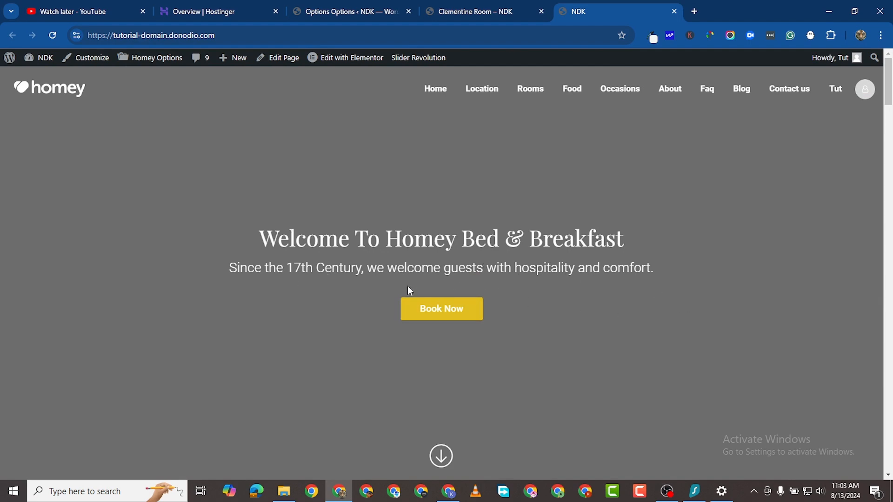
{"action": "scroll", "coordinate": [508, 301], "scroll_direction": "down", "scroll_amount": 10}
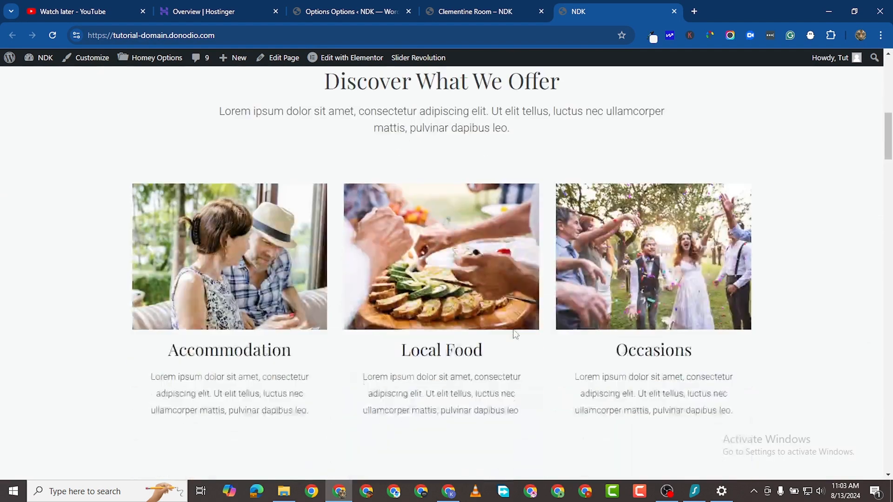
{"action": "scroll", "coordinate": [463, 173], "scroll_direction": "up", "scroll_amount": 10}
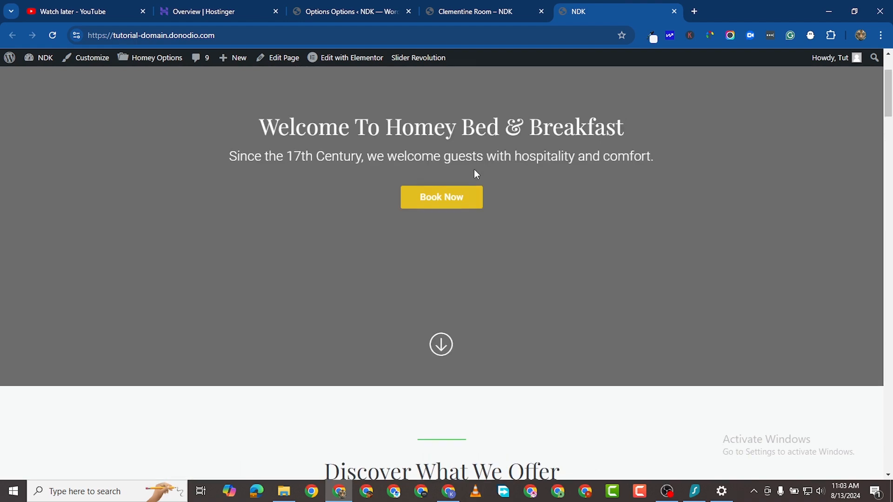
{"action": "scroll", "coordinate": [505, 265], "scroll_direction": "down", "scroll_amount": 6}
{"action": "scroll", "coordinate": [490, 322], "scroll_direction": "down", "scroll_amount": 9}
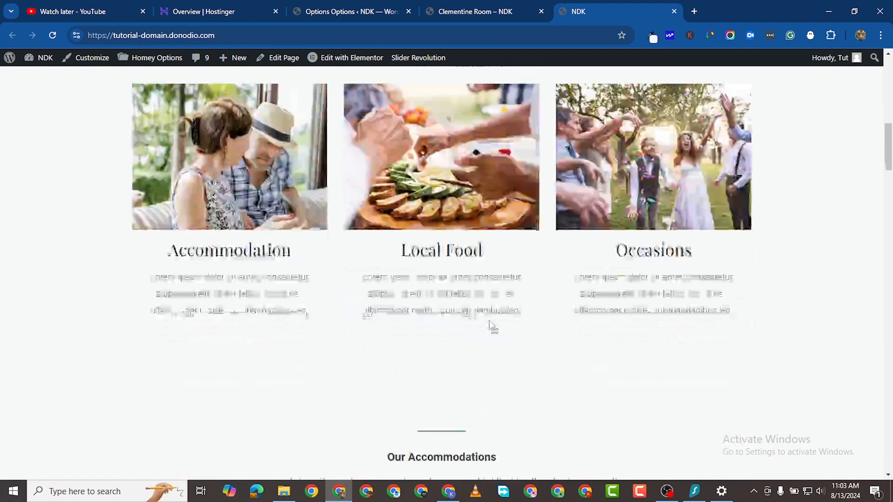
{"action": "scroll", "coordinate": [460, 195], "scroll_direction": "up", "scroll_amount": 10}
- Set the Menu font family to Poppins in the Typography settings, and save the changes
{"action": "left_click", "coordinate": [341, 14]}
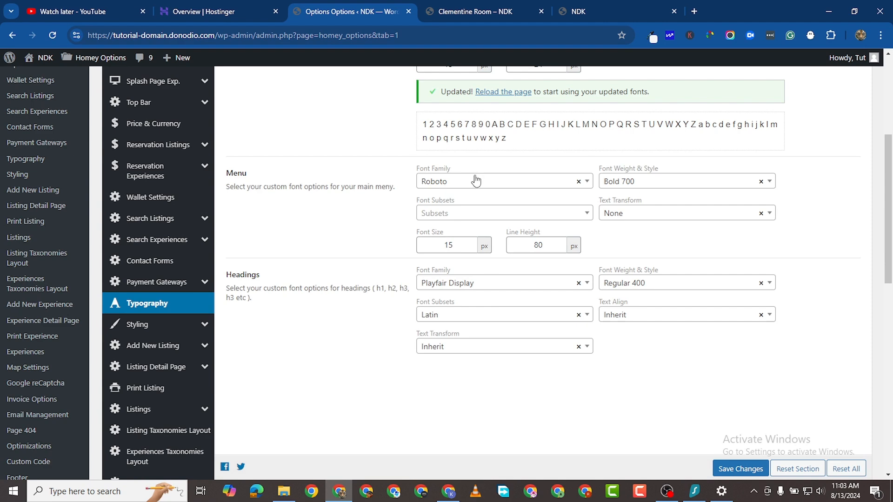
{"action": "left_click", "coordinate": [503, 182]}
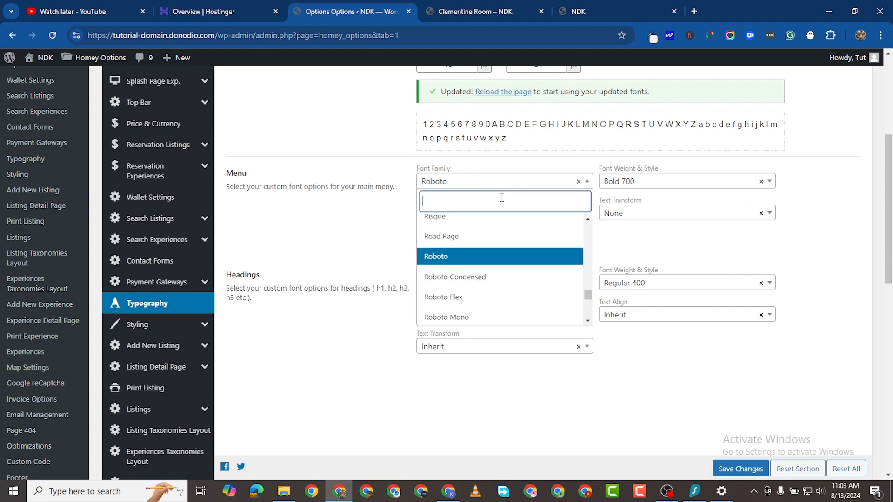
{"action": "type", "text": "popp"}
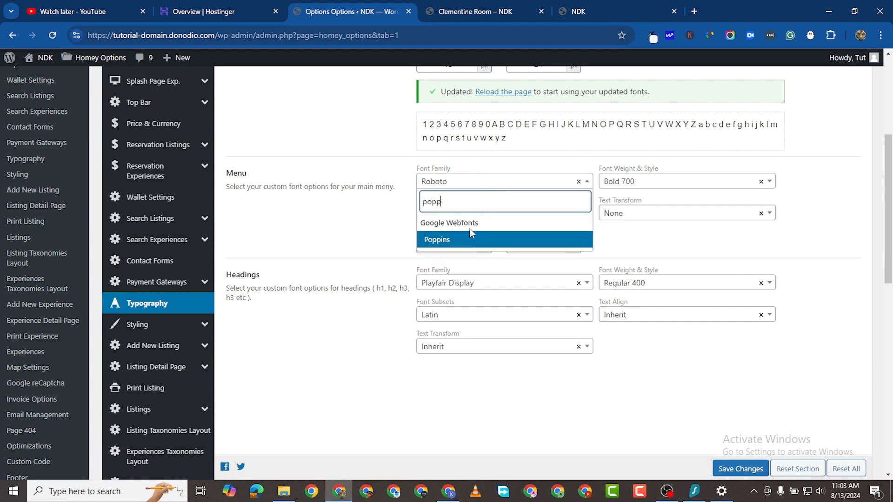
{"action": "left_click", "coordinate": [472, 238]}
{"action": "scroll", "coordinate": [496, 209], "scroll_direction": "down", "scroll_amount": 3}
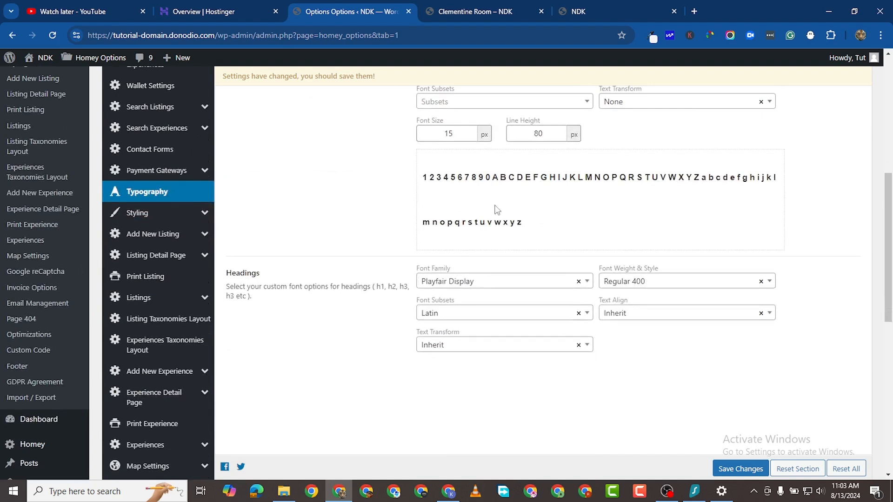
{"action": "left_click", "coordinate": [741, 469]}
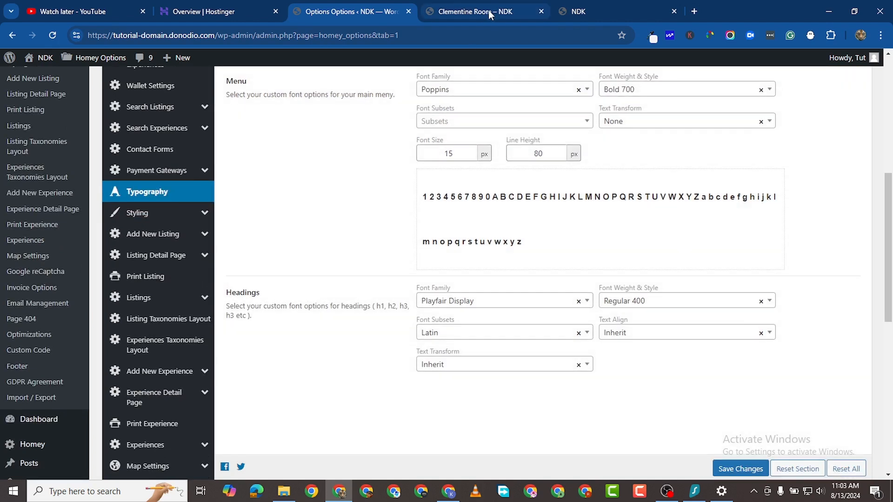
- Reload the site's home page to check the font of the header menu
{"action": "left_click", "coordinate": [489, 13]}
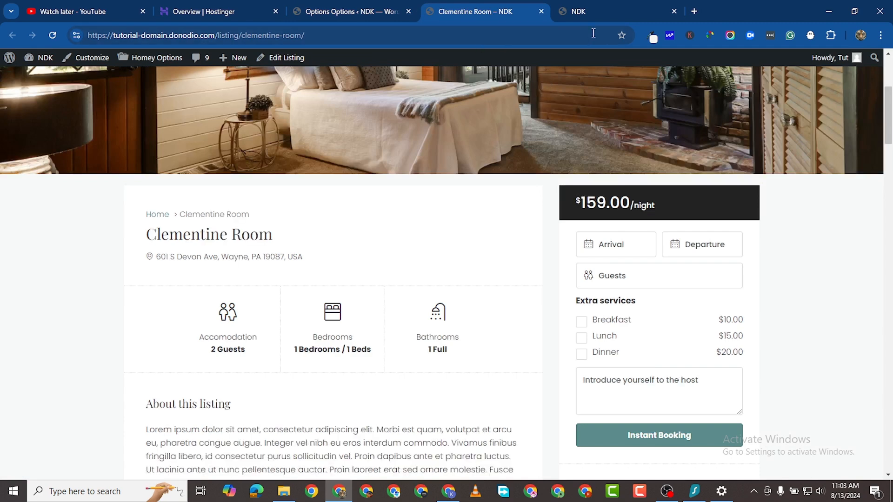
{"action": "left_click", "coordinate": [598, 12]}
{"action": "scroll", "coordinate": [466, 275], "scroll_direction": "up", "scroll_amount": 5}
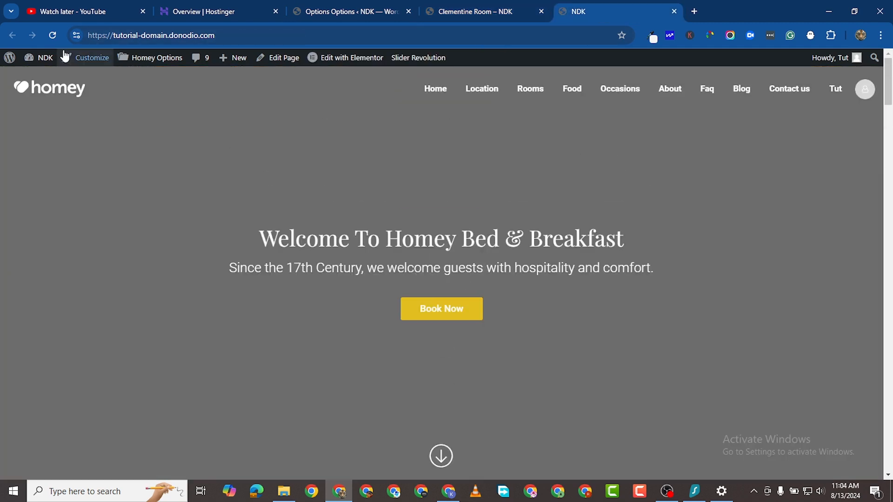
{"action": "left_click", "coordinate": [53, 36]}
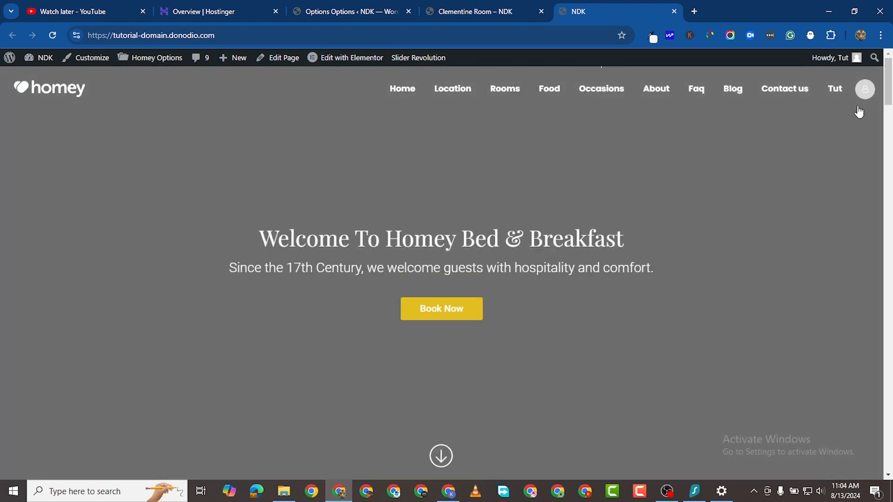
- Set the body text color to black in the Styling settings, and save the changes
{"action": "left_click", "coordinate": [304, 10]}
{"action": "mouse_move", "coordinate": [133, 231]}
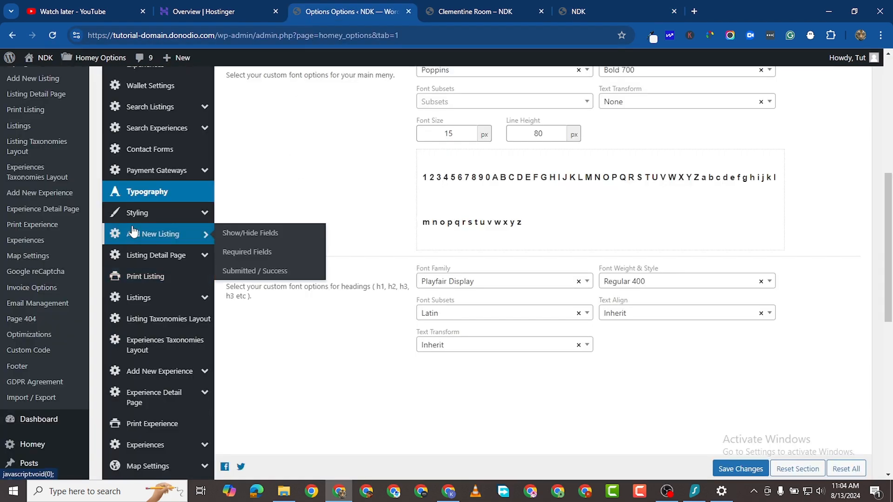
{"action": "left_click", "coordinate": [148, 213]}
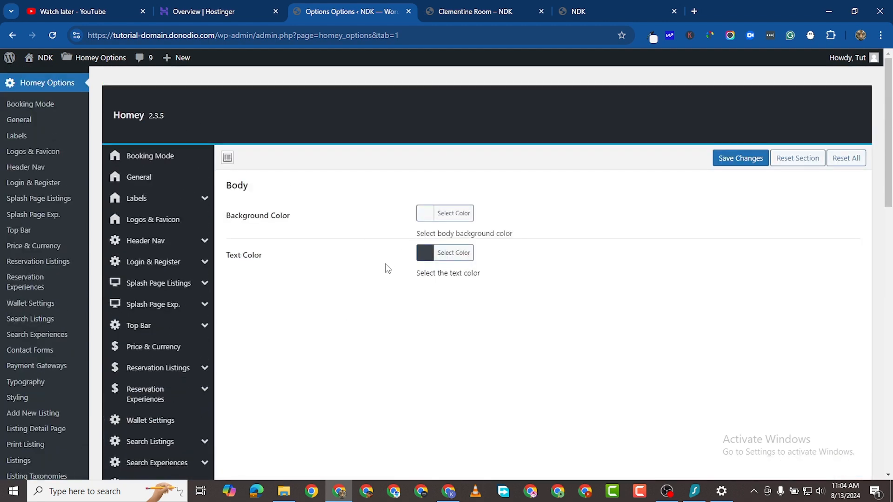
{"action": "scroll", "coordinate": [400, 265], "scroll_direction": "down", "scroll_amount": 2}
{"action": "left_click", "coordinate": [434, 144]}
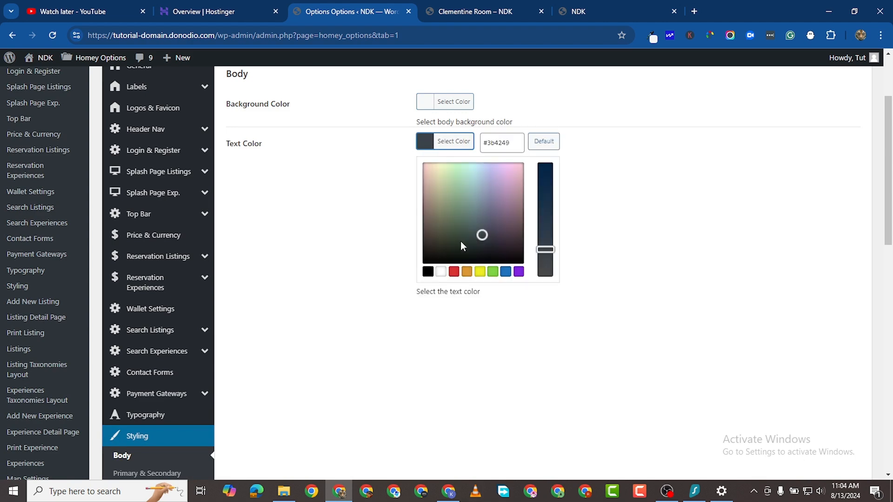
{"action": "left_click", "coordinate": [427, 272]}
{"action": "left_click", "coordinate": [375, 324]}
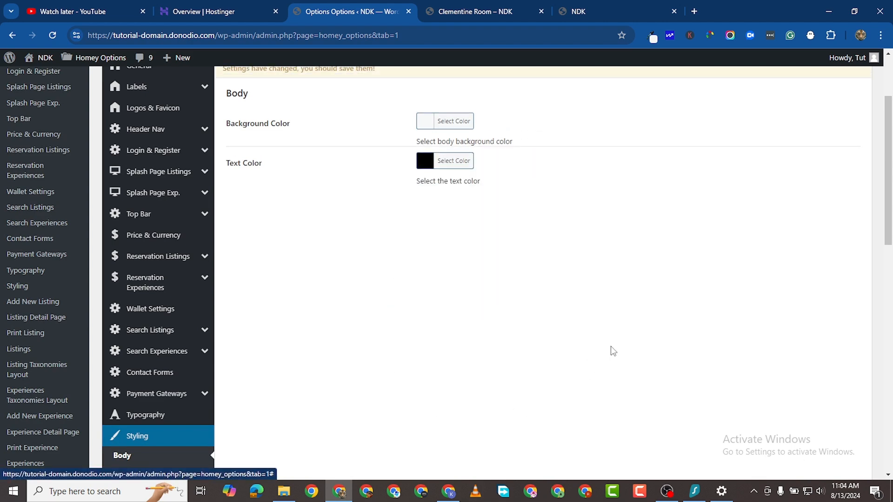
{"action": "scroll", "coordinate": [613, 351], "scroll_direction": "down", "scroll_amount": 5}
{"action": "left_click", "coordinate": [741, 468]}
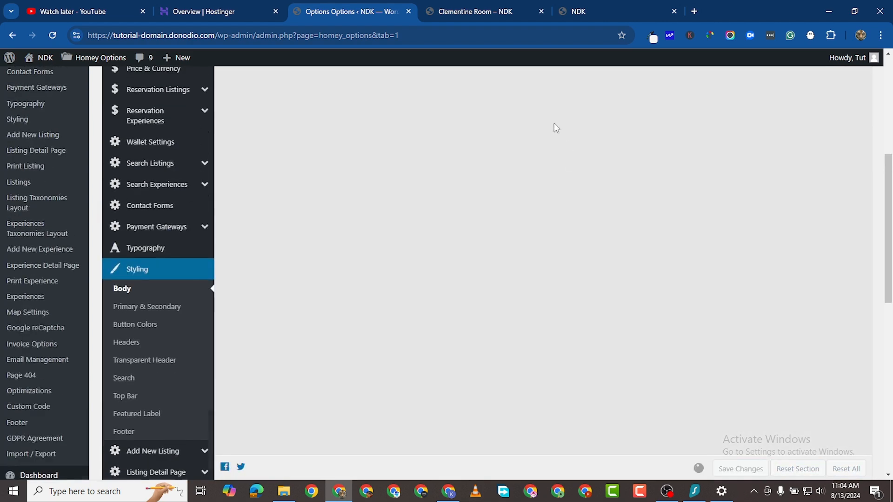
- Reload the site's home page and check the text color in the Discover What We Offer section
{"action": "left_click", "coordinate": [468, 10]}
{"action": "left_click", "coordinate": [592, 9]}
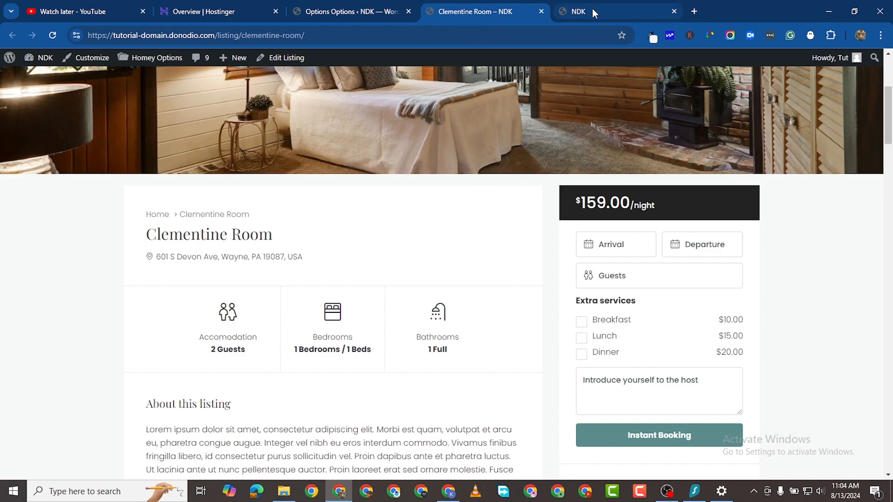
{"action": "scroll", "coordinate": [481, 274], "scroll_direction": "down", "scroll_amount": 7}
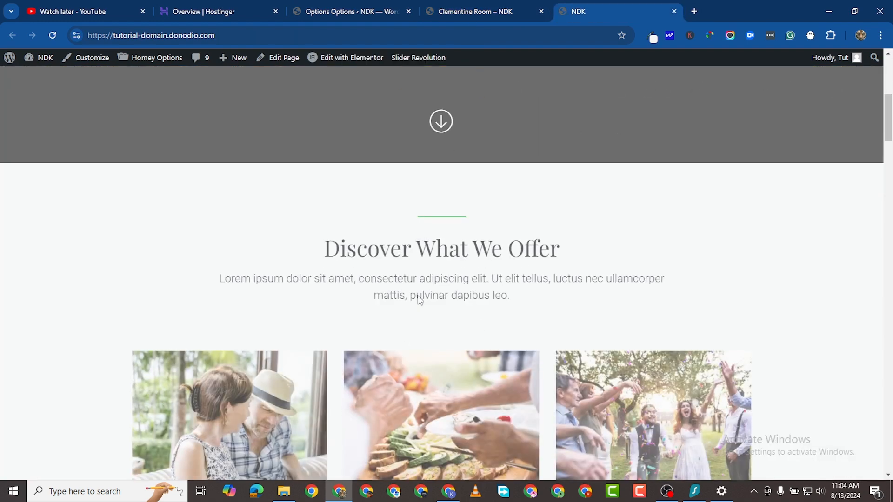
{"action": "left_click", "coordinate": [50, 40]}
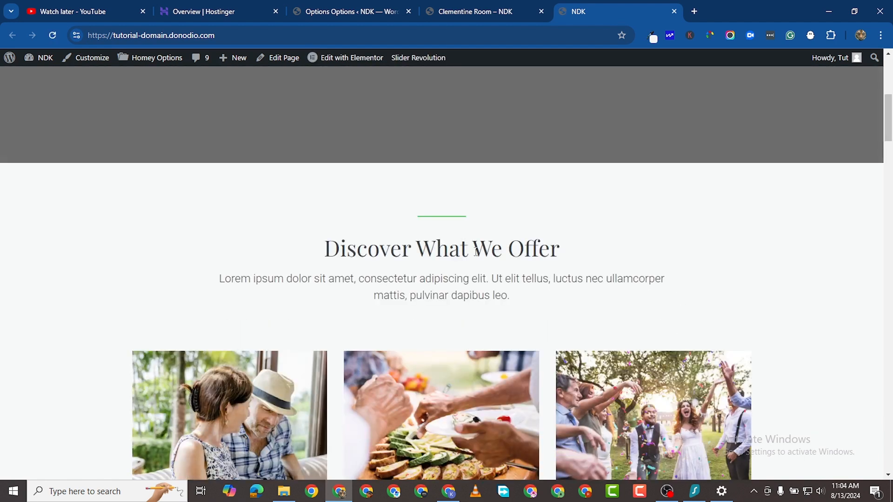
- Review the Styling settings for Primary & Secondary colors, Button Colors and Headers
{"action": "left_click", "coordinate": [319, 11]}
{"action": "scroll", "coordinate": [186, 293], "scroll_direction": "down", "scroll_amount": 5}
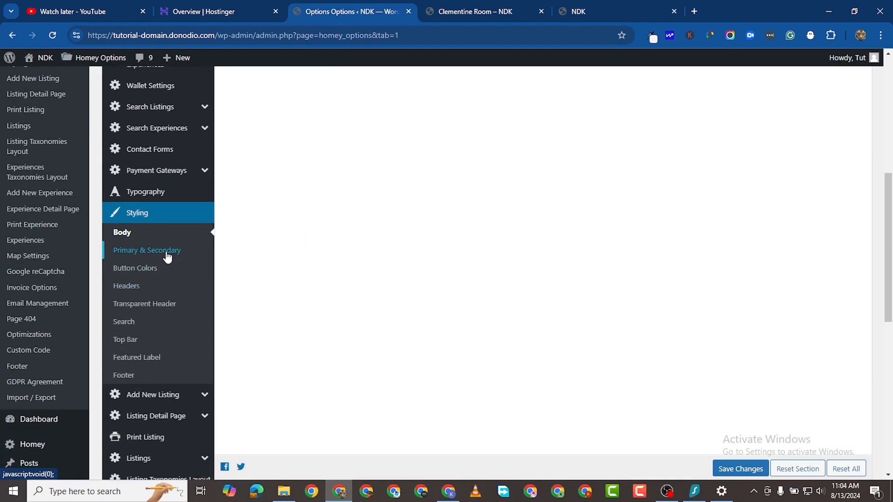
{"action": "left_click", "coordinate": [173, 253]}
{"action": "scroll", "coordinate": [305, 291], "scroll_direction": "up", "scroll_amount": 3}
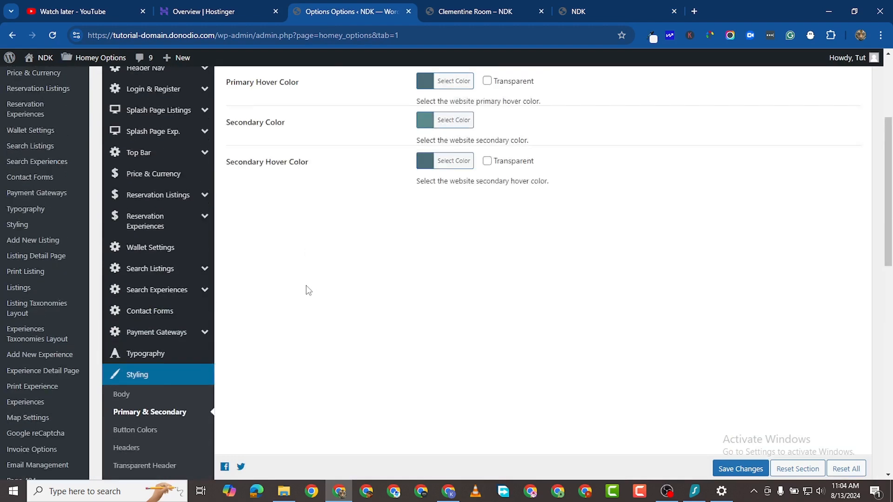
{"action": "left_click", "coordinate": [148, 436]}
{"action": "scroll", "coordinate": [285, 219], "scroll_direction": "down", "scroll_amount": 15}
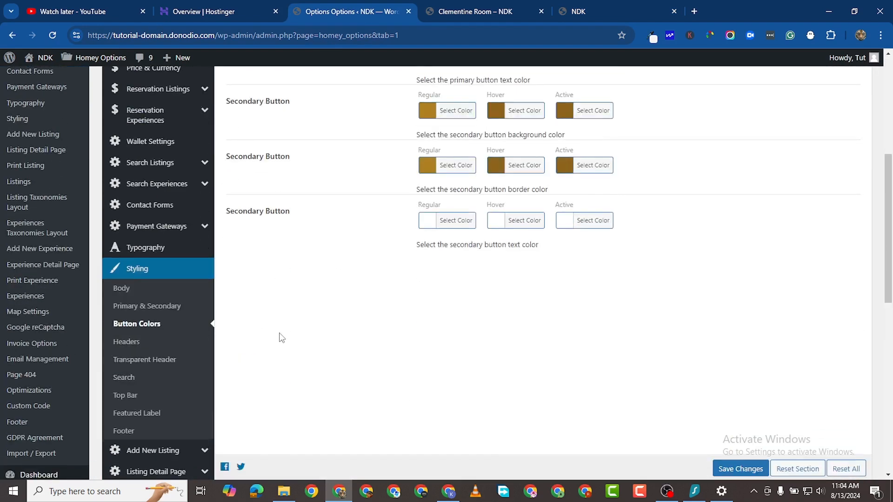
{"action": "scroll", "coordinate": [171, 221], "scroll_direction": "up", "scroll_amount": 4}
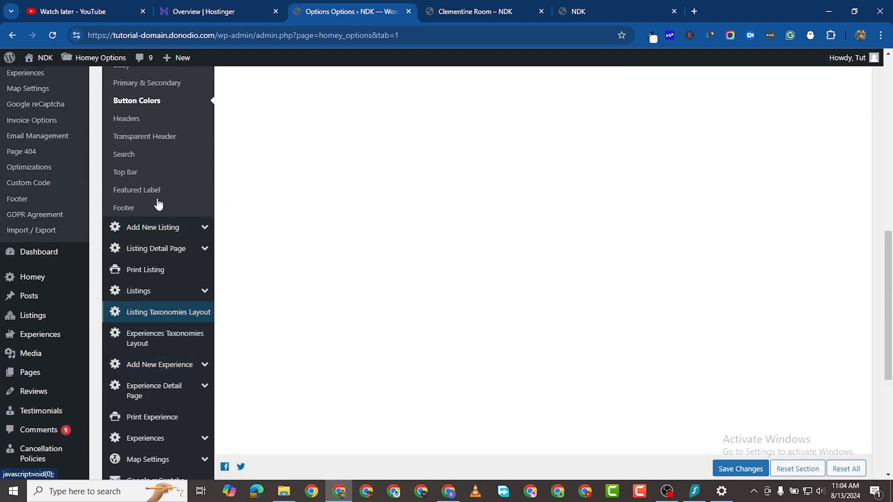
{"action": "scroll", "coordinate": [155, 207], "scroll_direction": "up", "scroll_amount": 2}
{"action": "left_click", "coordinate": [136, 174]}
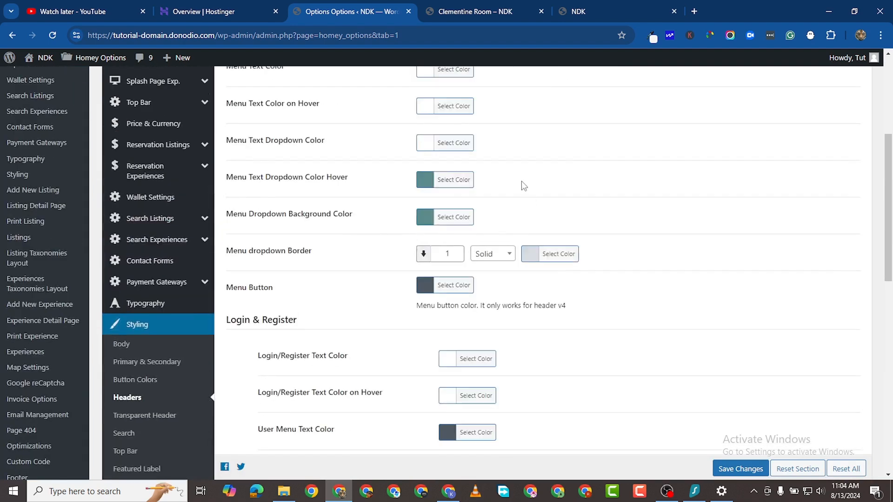
{"action": "scroll", "coordinate": [372, 278], "scroll_direction": "down", "scroll_amount": 8}
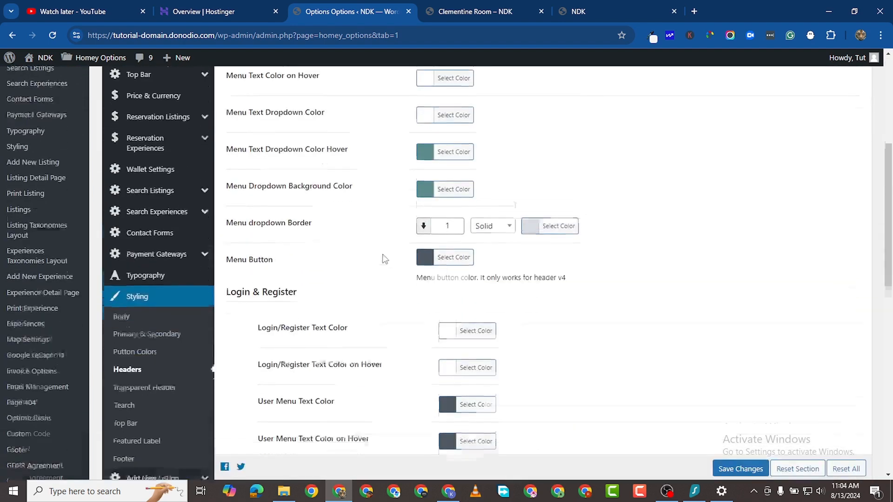
- Review the Transparent Header color options in the Styling settings
{"action": "left_click", "coordinate": [170, 249]}
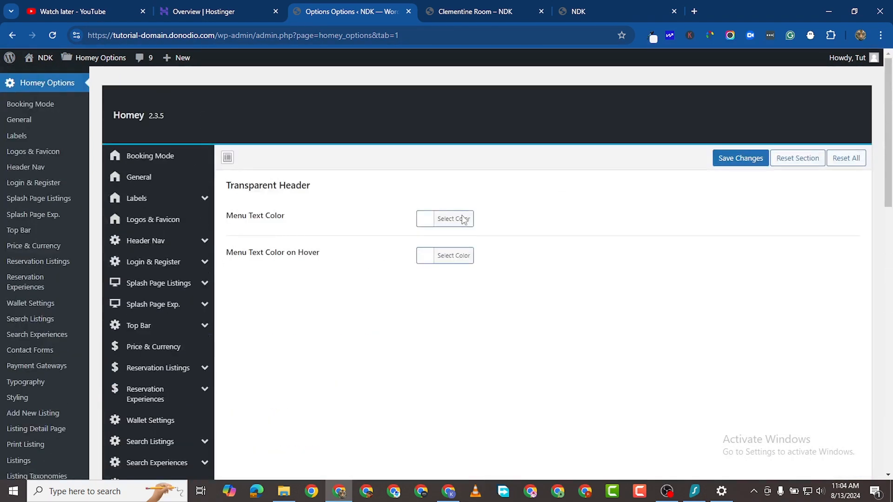
{"action": "scroll", "coordinate": [358, 300], "scroll_direction": "down", "scroll_amount": 8}
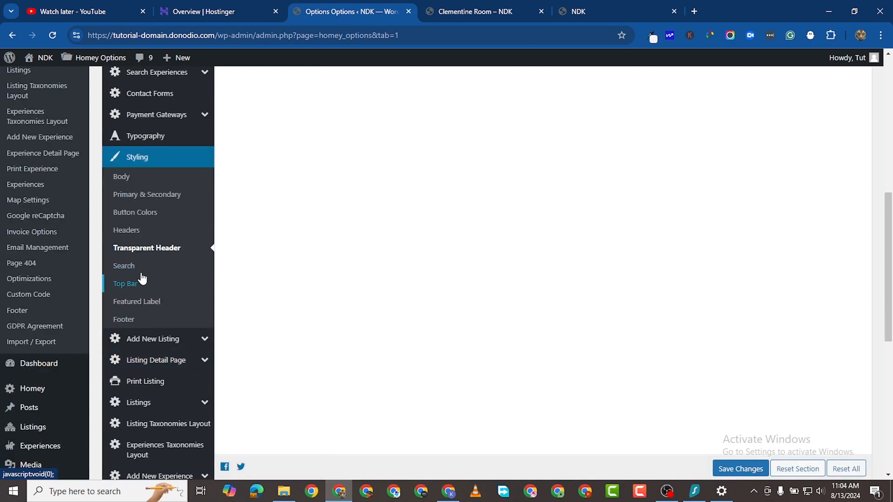
{"action": "scroll", "coordinate": [148, 335], "scroll_direction": "down", "scroll_amount": 3}
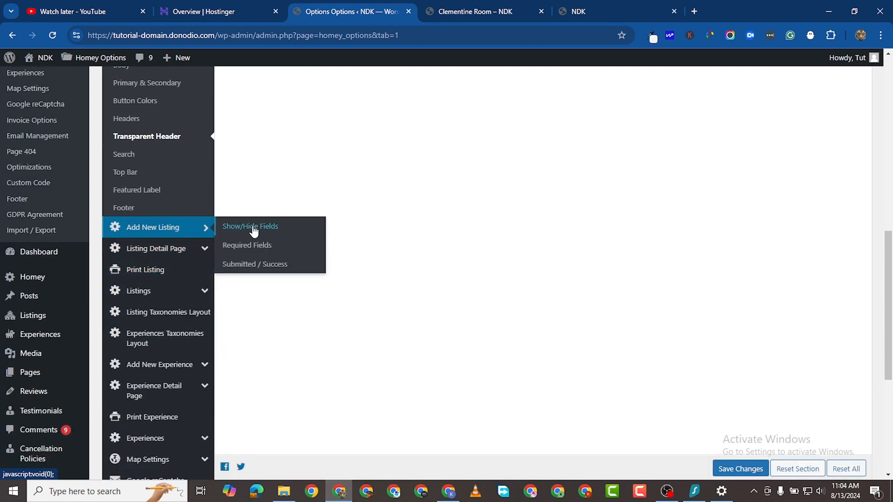
- Hide the Video field from the add new listing page in the Add New Listing Show/Hide Fields settings
{"action": "left_click", "coordinate": [251, 227]}
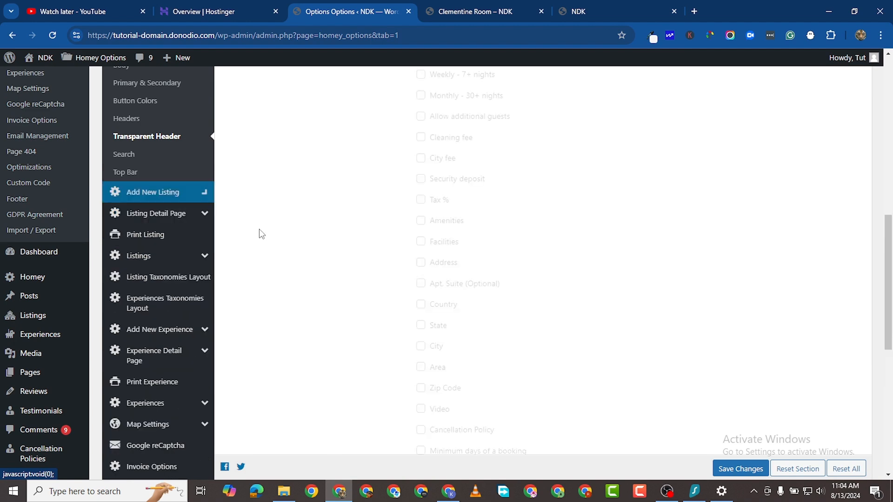
{"action": "scroll", "coordinate": [258, 229], "scroll_direction": "down", "scroll_amount": 7}
{"action": "scroll", "coordinate": [491, 235], "scroll_direction": "up", "scroll_amount": 8}
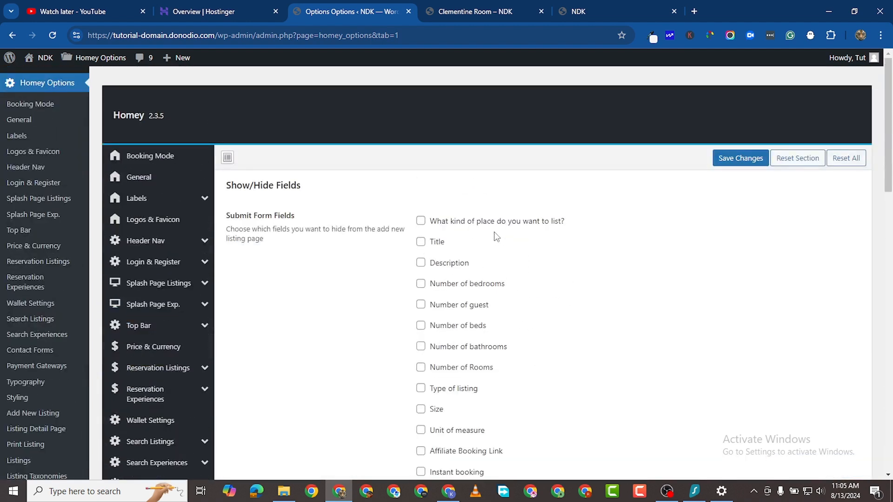
{"action": "scroll", "coordinate": [435, 300], "scroll_direction": "down", "scroll_amount": 3}
{"action": "scroll", "coordinate": [446, 284], "scroll_direction": "down", "scroll_amount": 10}
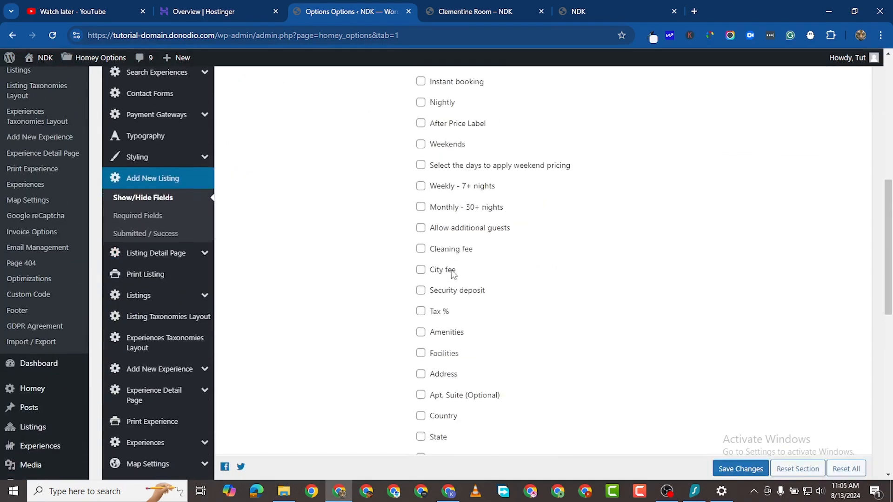
{"action": "scroll", "coordinate": [443, 274], "scroll_direction": "down", "scroll_amount": 7}
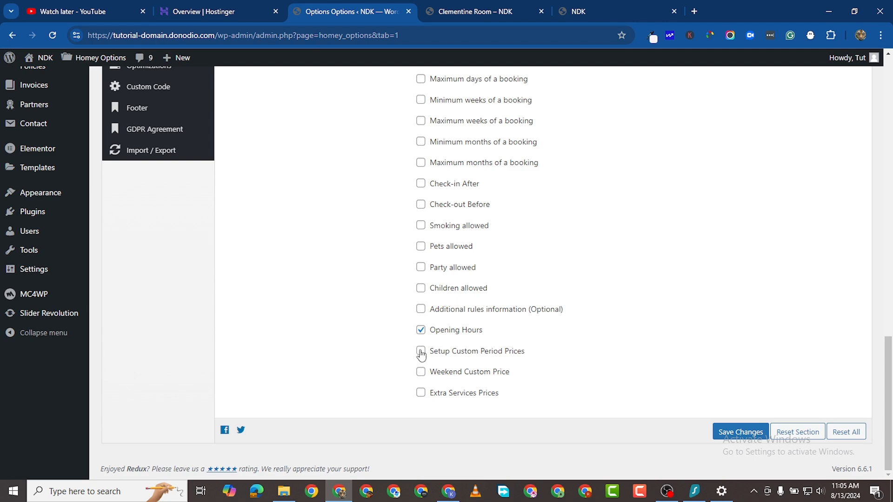
{"action": "scroll", "coordinate": [410, 278], "scroll_direction": "up", "scroll_amount": 8}
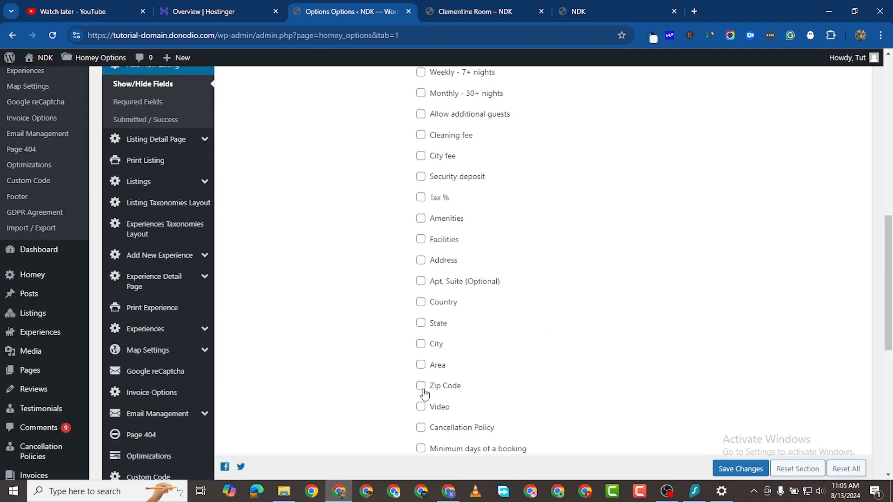
{"action": "left_click", "coordinate": [421, 407]}
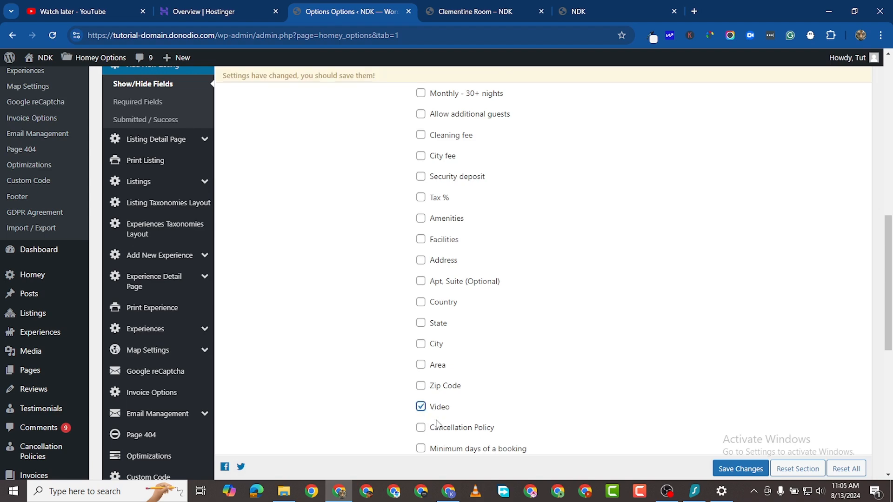
- Look through the Clementine Room listing page, from its details and prices down to the reviews and similar listings
{"action": "scroll", "coordinate": [434, 395], "scroll_direction": "down", "scroll_amount": 2}
{"action": "left_click", "coordinate": [493, 11]}
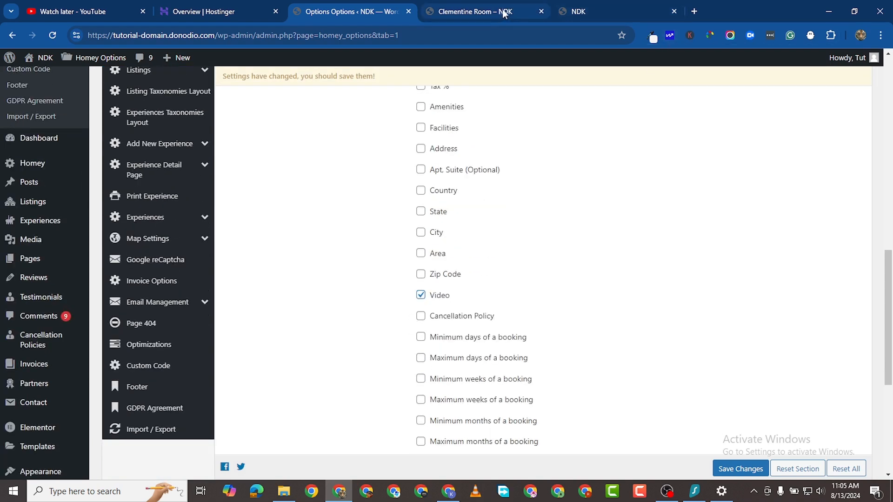
{"action": "scroll", "coordinate": [447, 387], "scroll_direction": "down", "scroll_amount": 3}
{"action": "scroll", "coordinate": [447, 387], "scroll_direction": "down", "scroll_amount": 20}
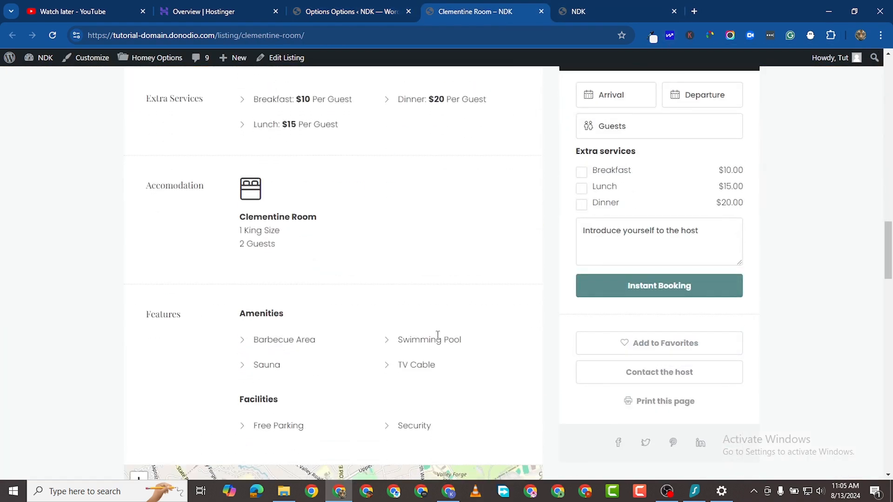
{"action": "scroll", "coordinate": [425, 330], "scroll_direction": "down", "scroll_amount": 13}
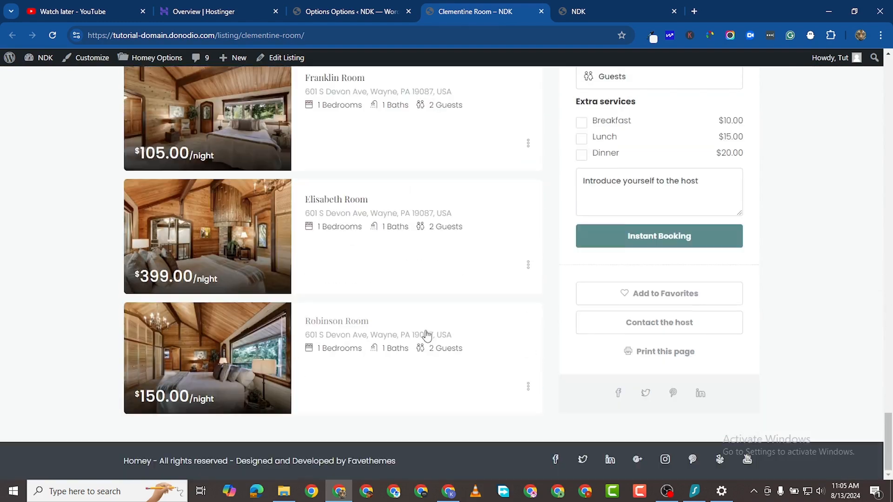
{"action": "scroll", "coordinate": [425, 330], "scroll_direction": "up", "scroll_amount": 20}
{"action": "scroll", "coordinate": [432, 325], "scroll_direction": "up", "scroll_amount": 20}
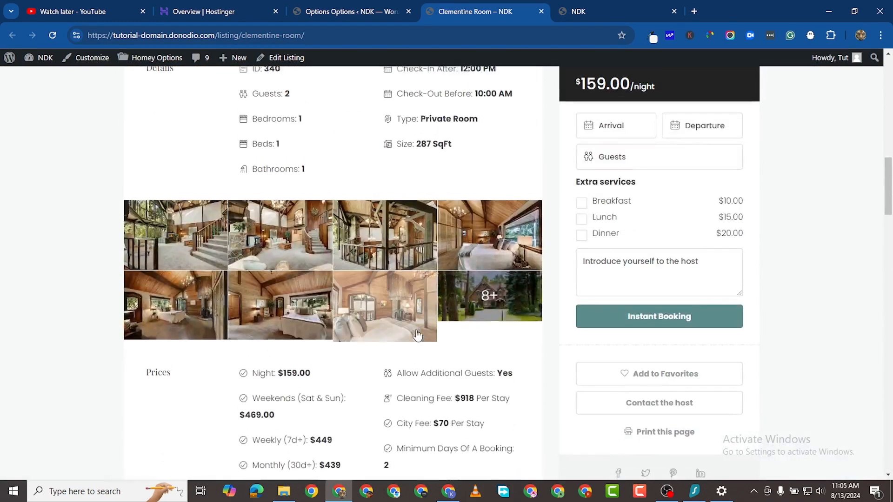
{"action": "scroll", "coordinate": [428, 359], "scroll_direction": "down", "scroll_amount": 8}
{"action": "scroll", "coordinate": [428, 360], "scroll_direction": "down", "scroll_amount": 15}
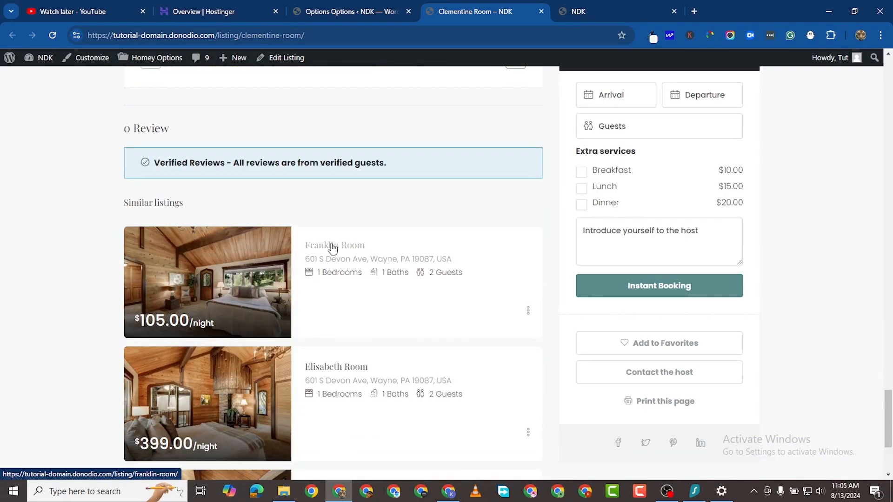
- Open the Franklin Room similar listing in a new tab and check its terms, rules and availability calendar
{"action": "right_click", "coordinate": [331, 245]}
{"action": "left_click", "coordinate": [413, 256]}
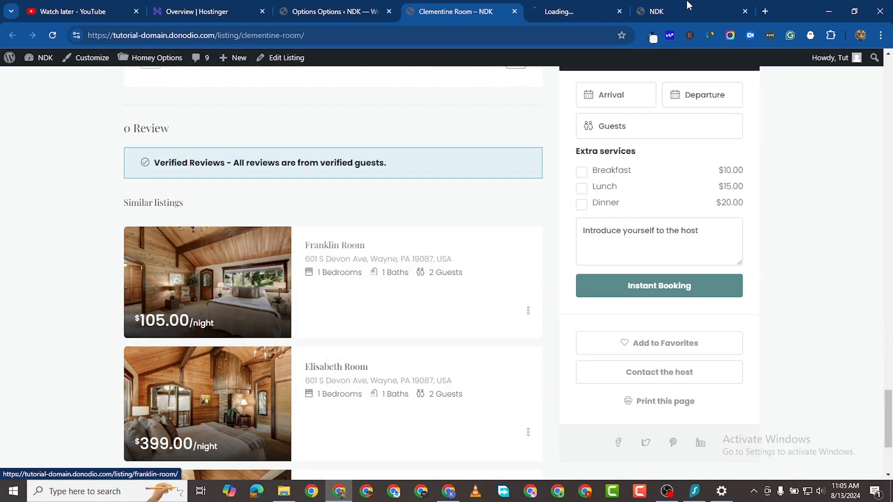
{"action": "left_click", "coordinate": [566, 12]}
{"action": "scroll", "coordinate": [587, 328], "scroll_direction": "down", "scroll_amount": 4}
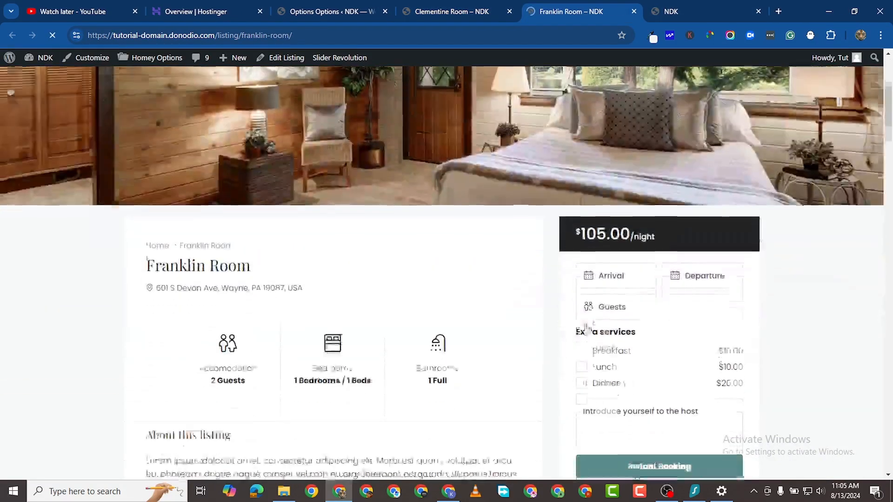
{"action": "scroll", "coordinate": [587, 328], "scroll_direction": "down", "scroll_amount": 20}
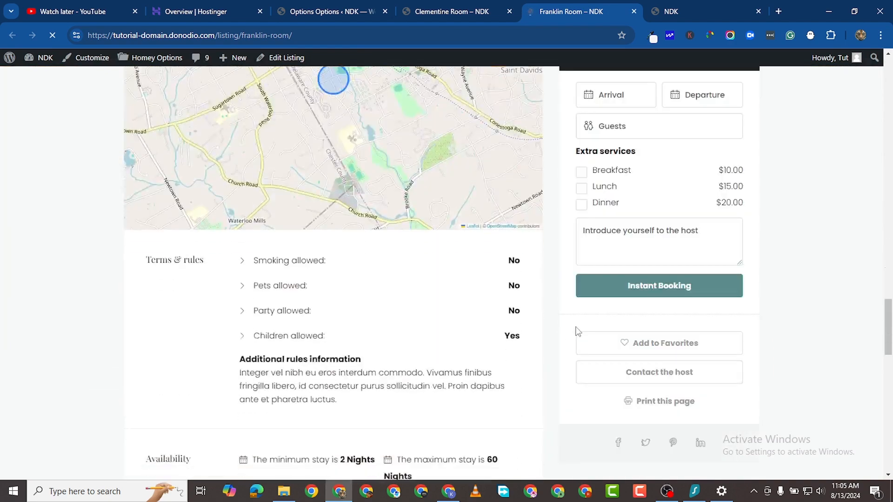
{"action": "scroll", "coordinate": [437, 307], "scroll_direction": "down", "scroll_amount": 14}
{"action": "scroll", "coordinate": [430, 281], "scroll_direction": "up", "scroll_amount": 9}
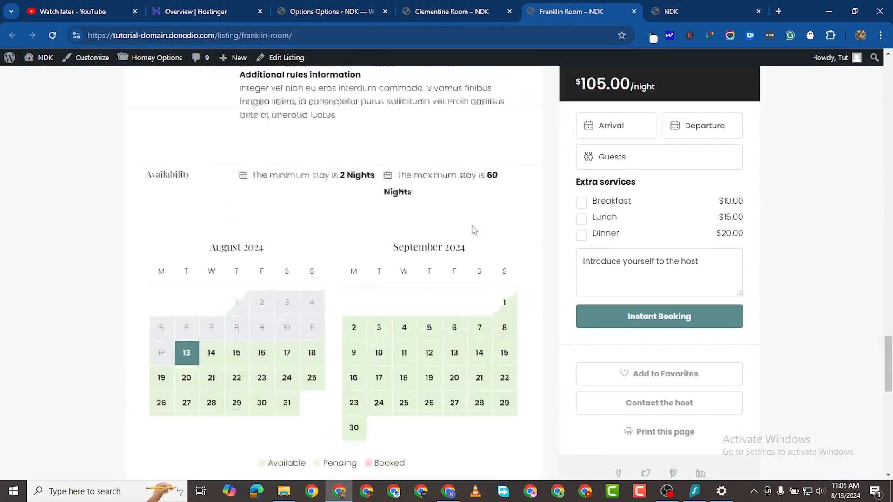
- Return to the Homey options and hide the minimum and maximum weeks and months of a booking fields
{"action": "left_click", "coordinate": [430, 12]}
{"action": "left_click", "coordinate": [300, 14]}
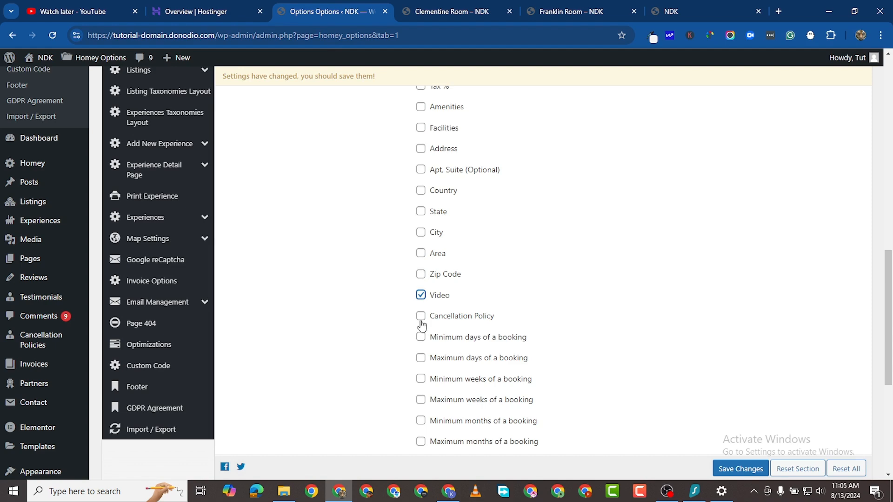
{"action": "scroll", "coordinate": [420, 316], "scroll_direction": "down", "scroll_amount": 2}
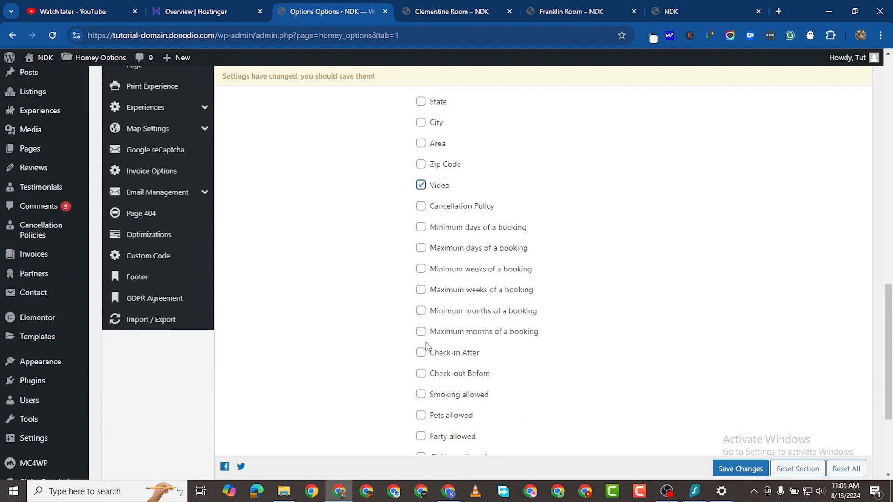
{"action": "left_click", "coordinate": [421, 267]}
{"action": "left_click", "coordinate": [421, 288]}
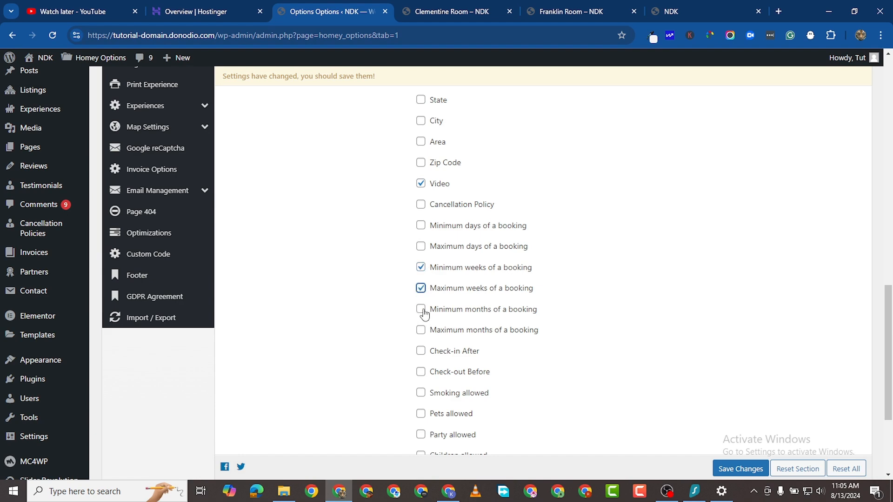
{"action": "left_click", "coordinate": [421, 310]}
{"action": "left_click", "coordinate": [421, 330]}
{"action": "scroll", "coordinate": [429, 344], "scroll_direction": "down", "scroll_amount": 2}
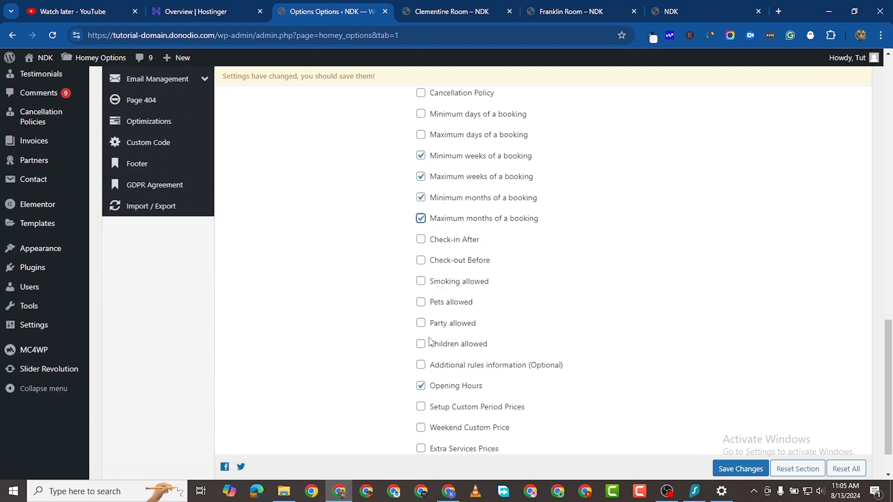
- Hide the Extra Services Prices field from the add new listing page, keeping Check-in After unselected
{"action": "left_click", "coordinate": [421, 239]}
{"action": "left_click", "coordinate": [420, 240]}
{"action": "scroll", "coordinate": [421, 366], "scroll_direction": "down", "scroll_amount": 2}
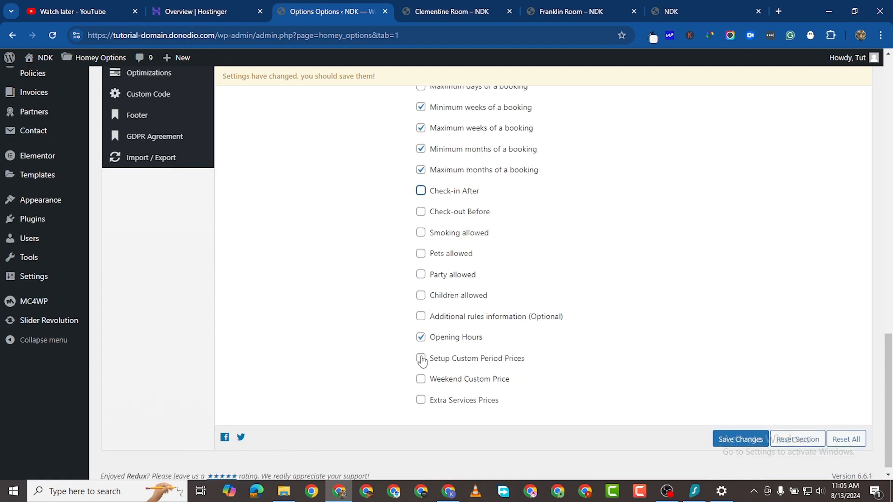
{"action": "left_click", "coordinate": [420, 401]}
- Hide the Affiliate Booking Link field from the add new listing page
{"action": "scroll", "coordinate": [460, 298], "scroll_direction": "up", "scroll_amount": 20}
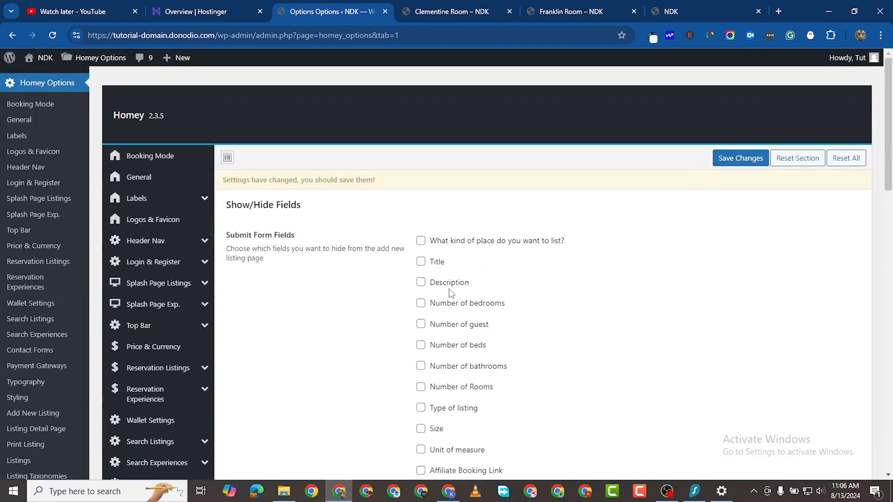
{"action": "scroll", "coordinate": [424, 276], "scroll_direction": "down", "scroll_amount": 2}
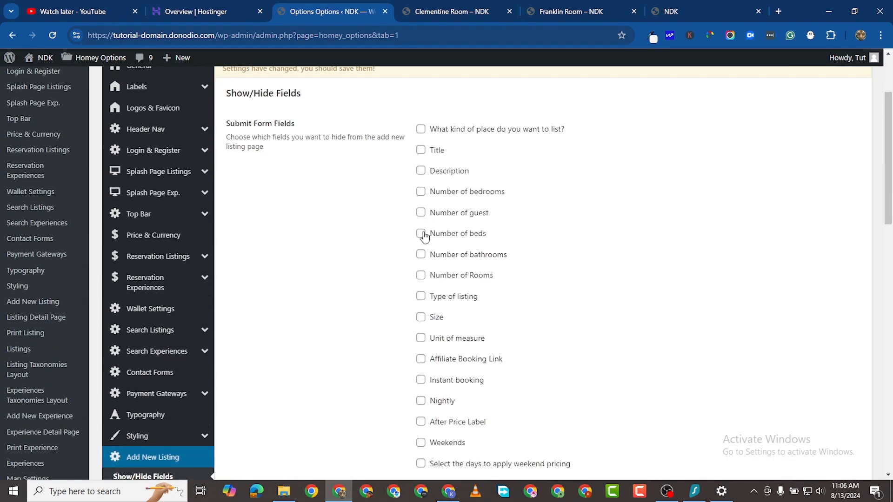
{"action": "scroll", "coordinate": [421, 305], "scroll_direction": "down", "scroll_amount": 2}
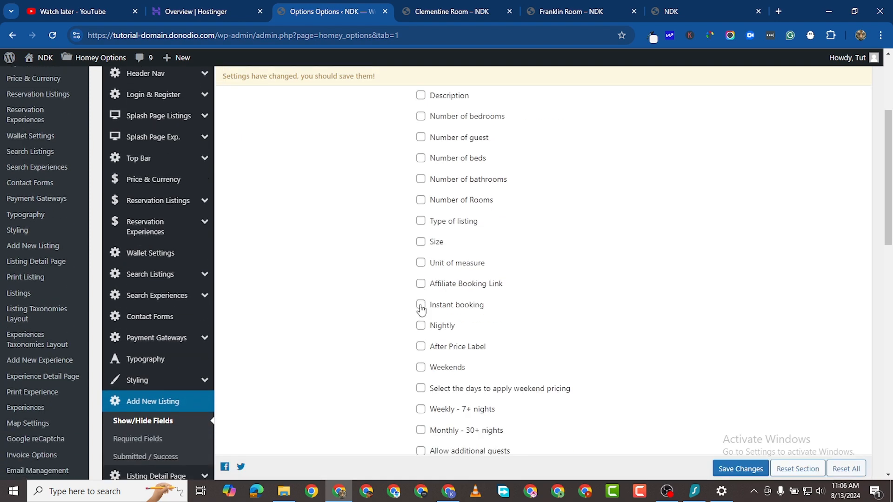
{"action": "scroll", "coordinate": [428, 273], "scroll_direction": "down", "scroll_amount": 1}
{"action": "left_click", "coordinate": [421, 231]}
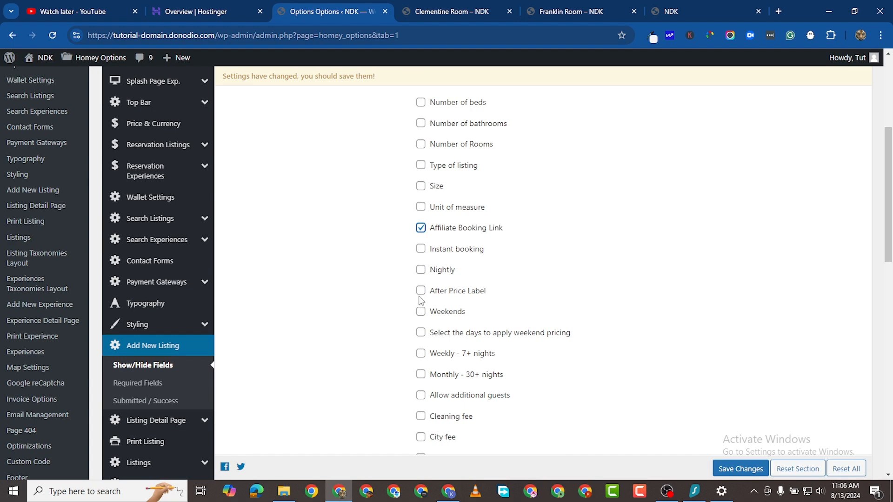
- Hide the Allow additional guests, Cleaning fee, City fee and Security deposit fields from the add new listing page
{"action": "scroll", "coordinate": [421, 281], "scroll_direction": "down", "scroll_amount": 1}
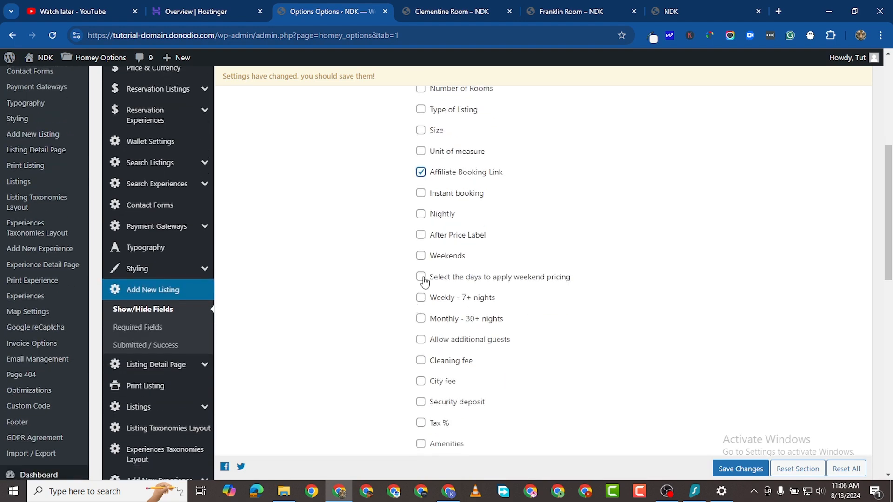
{"action": "scroll", "coordinate": [422, 305], "scroll_direction": "down", "scroll_amount": 1}
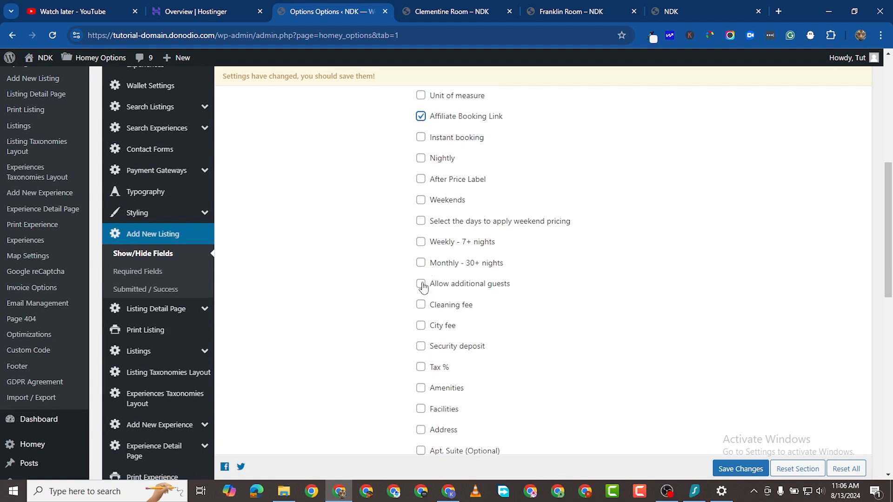
{"action": "left_click", "coordinate": [421, 285]}
{"action": "scroll", "coordinate": [419, 323], "scroll_direction": "down", "scroll_amount": 1}
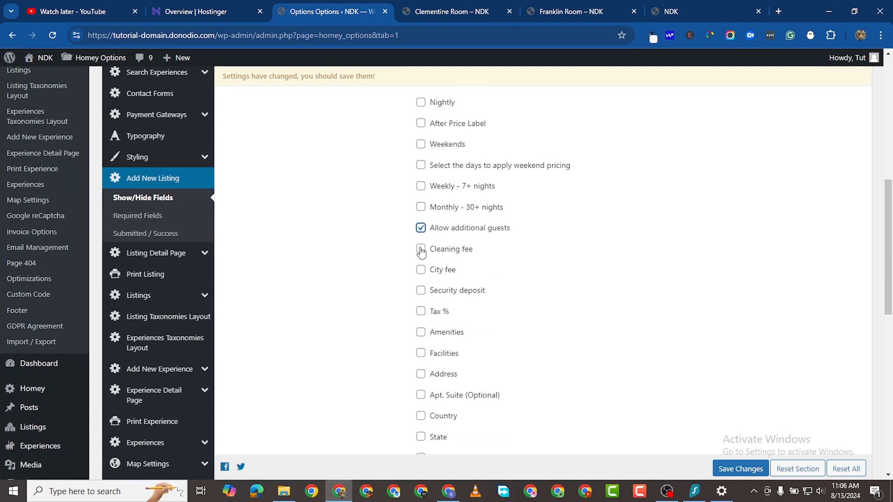
{"action": "left_click", "coordinate": [421, 250]}
{"action": "left_click", "coordinate": [420, 271]}
{"action": "left_click", "coordinate": [420, 291]}
{"action": "scroll", "coordinate": [421, 357], "scroll_direction": "down", "scroll_amount": 2}
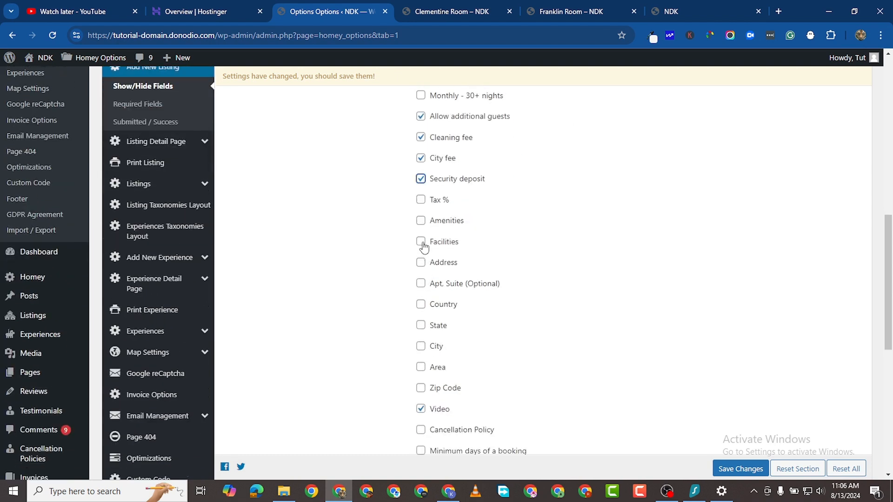
- Hide the Apt, Suite (Optional) and Country fields from the add new listing page, leaving Facilities unselected
{"action": "left_click", "coordinate": [422, 243]}
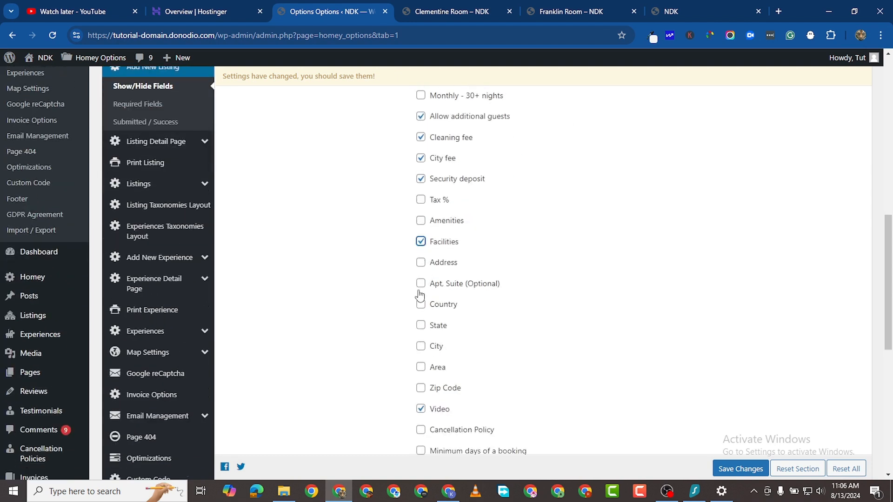
{"action": "left_click", "coordinate": [421, 243]}
{"action": "left_click", "coordinate": [421, 286]}
{"action": "left_click", "coordinate": [420, 306]}
{"action": "scroll", "coordinate": [445, 368], "scroll_direction": "down", "scroll_amount": 2}
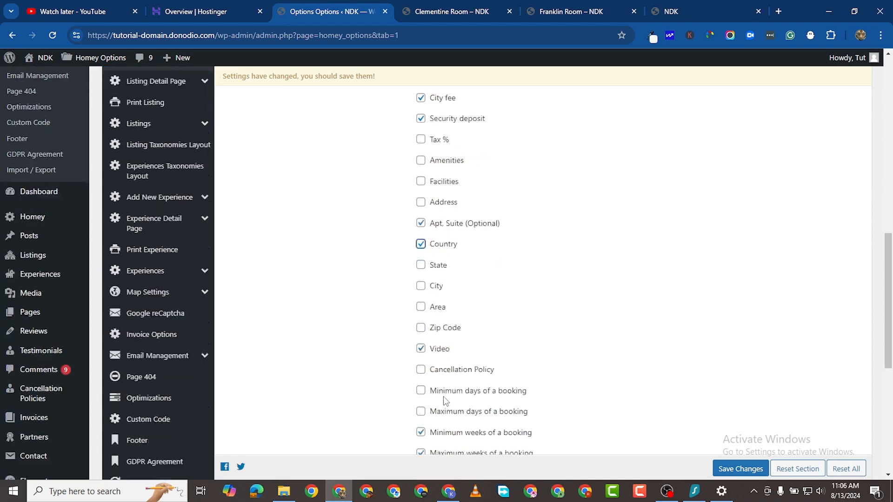
{"action": "scroll", "coordinate": [437, 333], "scroll_direction": "down", "scroll_amount": 4}
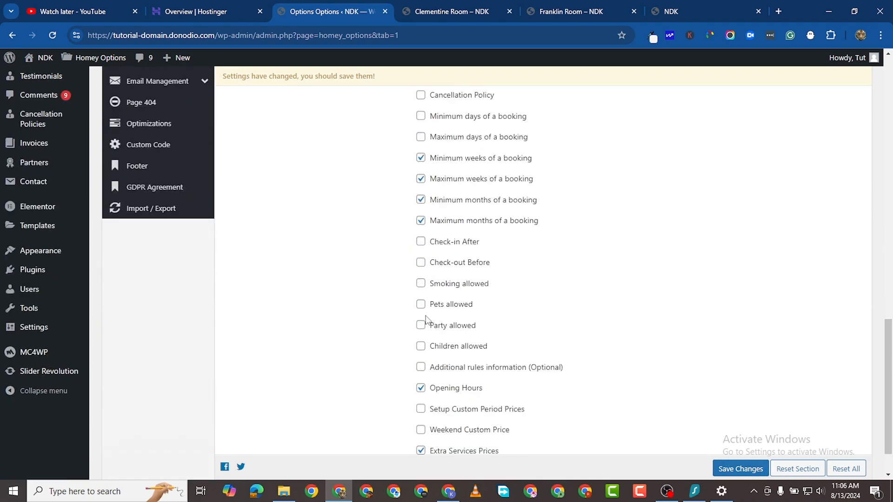
{"action": "scroll", "coordinate": [476, 389], "scroll_direction": "down", "scroll_amount": 1}
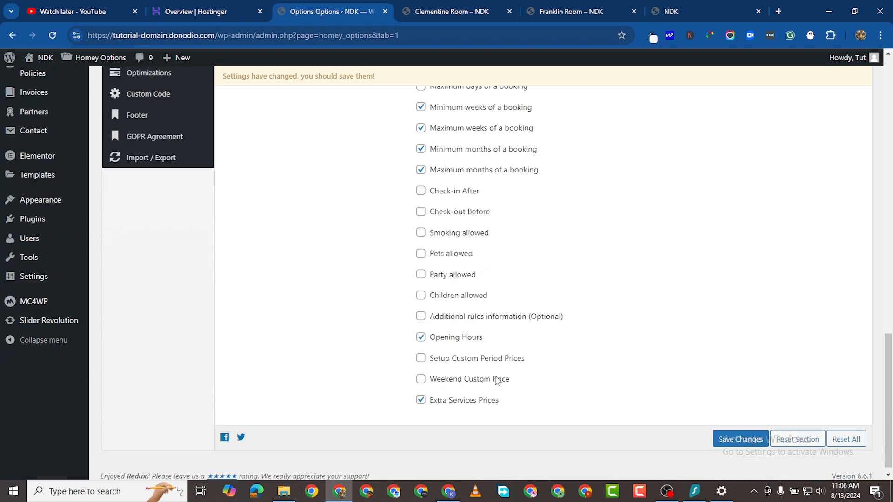
- Save the add-listing field settings, clear Extra Services Prices from the hidden fields, and save the changes again
{"action": "left_click", "coordinate": [745, 440]}
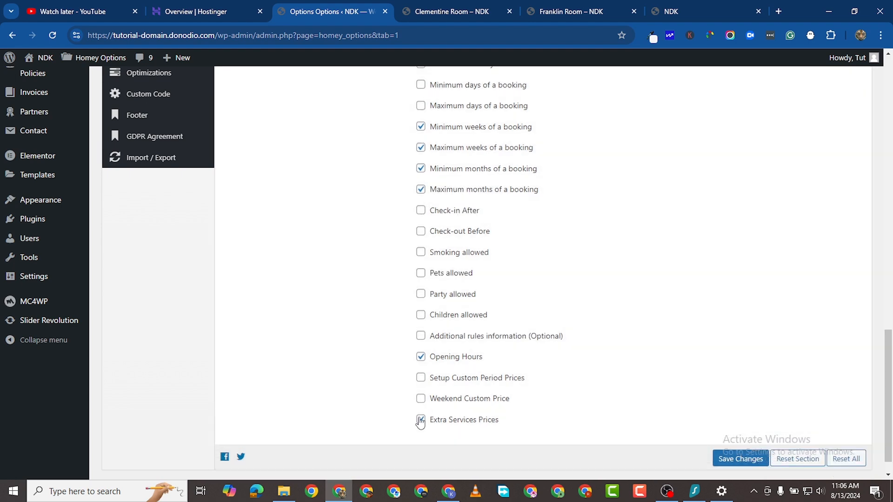
{"action": "left_click", "coordinate": [421, 419]}
{"action": "scroll", "coordinate": [457, 418], "scroll_direction": "up", "scroll_amount": 8}
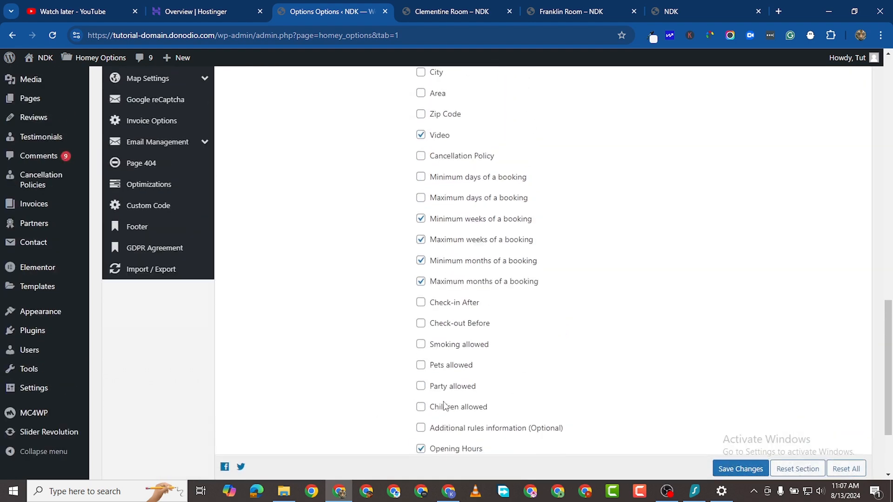
{"action": "scroll", "coordinate": [484, 285], "scroll_direction": "up", "scroll_amount": 4}
{"action": "scroll", "coordinate": [404, 437], "scroll_direction": "down", "scroll_amount": 12}
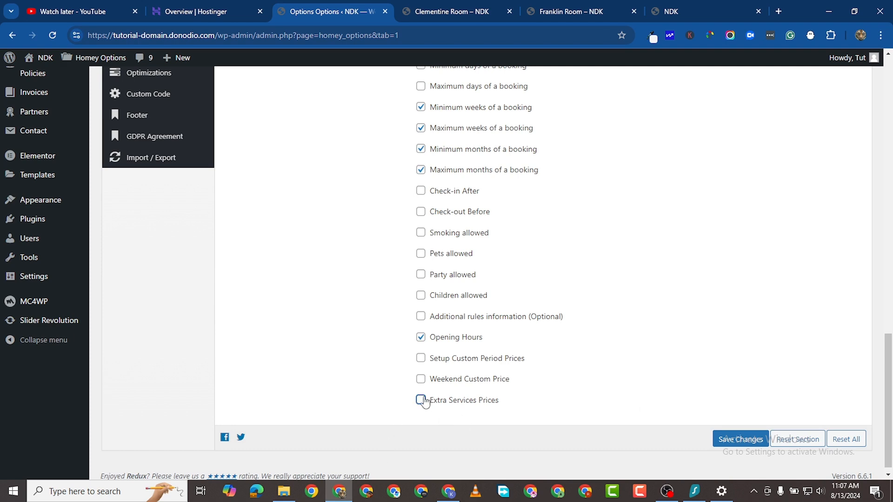
{"action": "scroll", "coordinate": [426, 403], "scroll_direction": "down", "scroll_amount": 1}
{"action": "scroll", "coordinate": [439, 377], "scroll_direction": "up", "scroll_amount": 1}
{"action": "scroll", "coordinate": [501, 325], "scroll_direction": "up", "scroll_amount": 3}
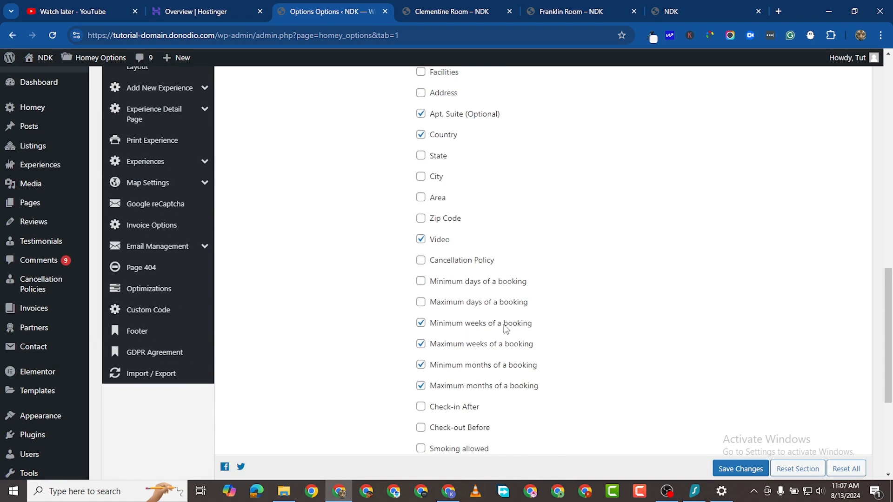
{"action": "left_click", "coordinate": [741, 469]}
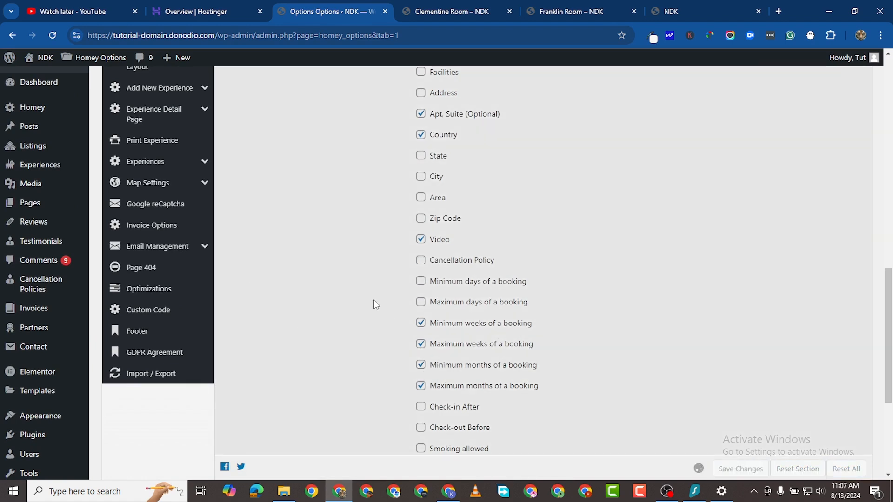
- Review which add-listing fields are marked as required under Required Fields
{"action": "scroll", "coordinate": [379, 282], "scroll_direction": "up", "scroll_amount": 6}
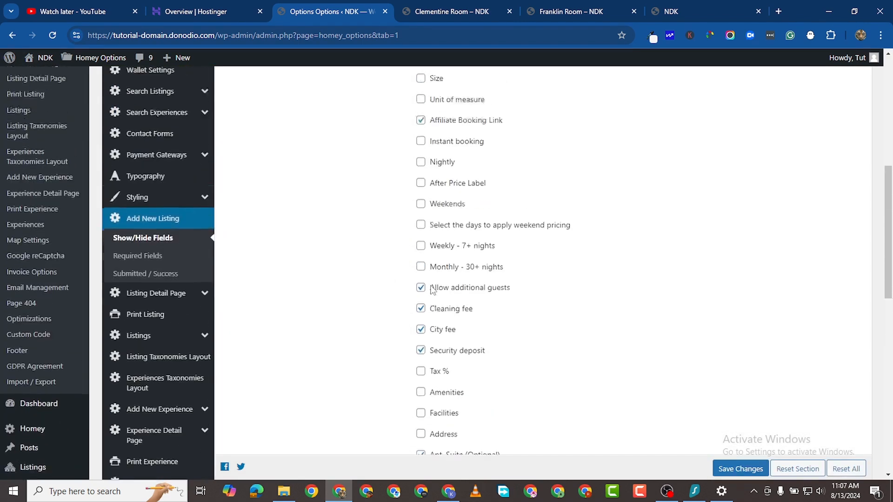
{"action": "scroll", "coordinate": [433, 291], "scroll_direction": "up", "scroll_amount": 5}
{"action": "scroll", "coordinate": [325, 260], "scroll_direction": "down", "scroll_amount": 5}
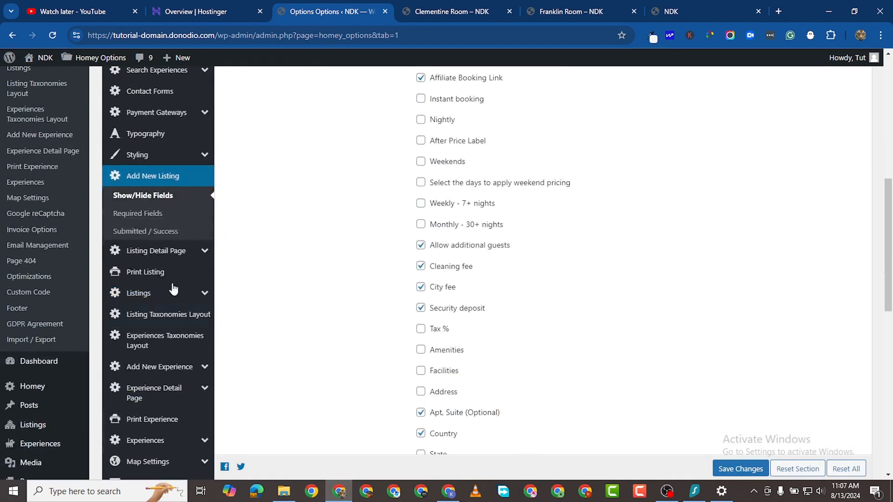
{"action": "left_click", "coordinate": [139, 214]}
{"action": "scroll", "coordinate": [553, 266], "scroll_direction": "down", "scroll_amount": 1}
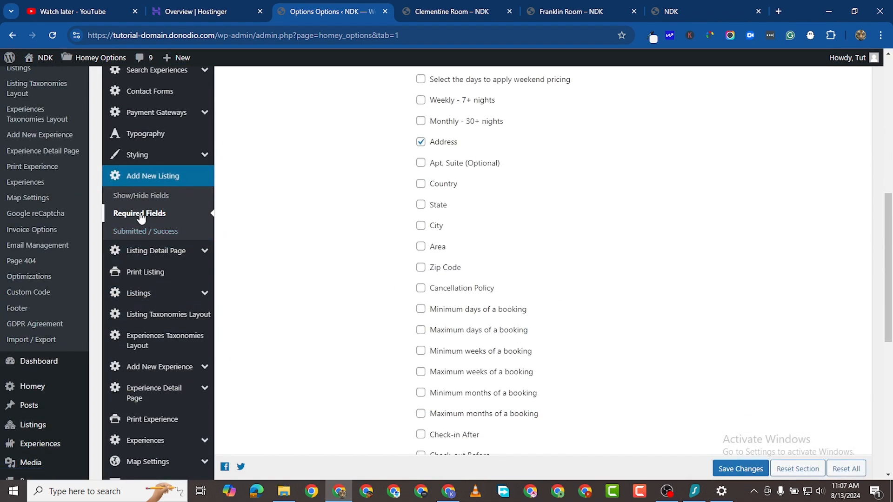
{"action": "scroll", "coordinate": [424, 261], "scroll_direction": "up", "scroll_amount": 7}
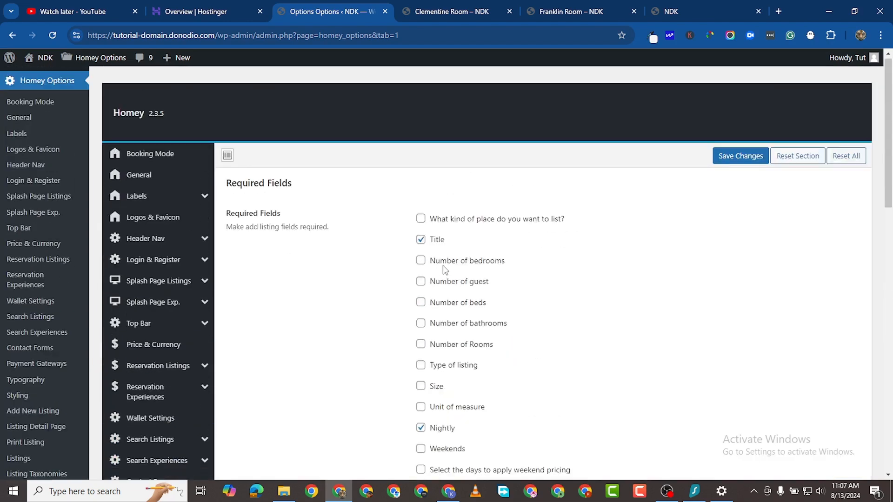
{"action": "scroll", "coordinate": [326, 279], "scroll_direction": "down", "scroll_amount": 15}
{"action": "scroll", "coordinate": [166, 268], "scroll_direction": "up", "scroll_amount": 7}
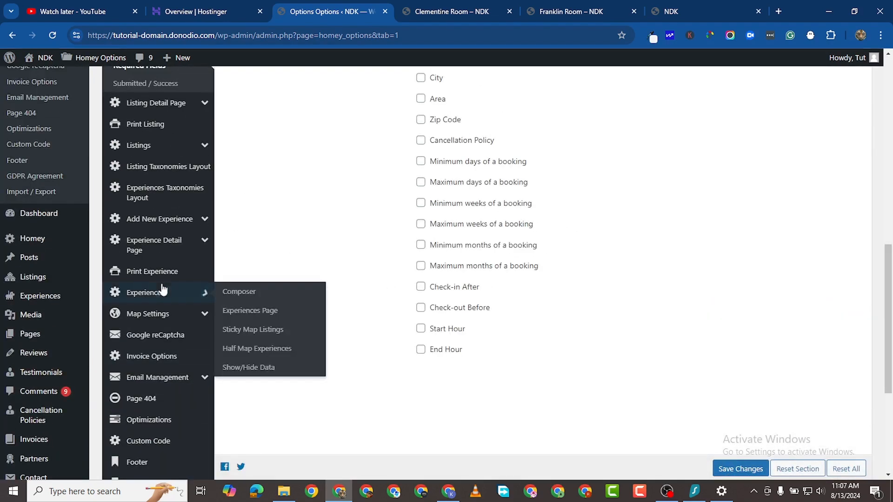
- Review the Submitted / Success texts for the Update Calendar, Custom Prices and Upgrade to featured sections
{"action": "left_click", "coordinate": [145, 195]}
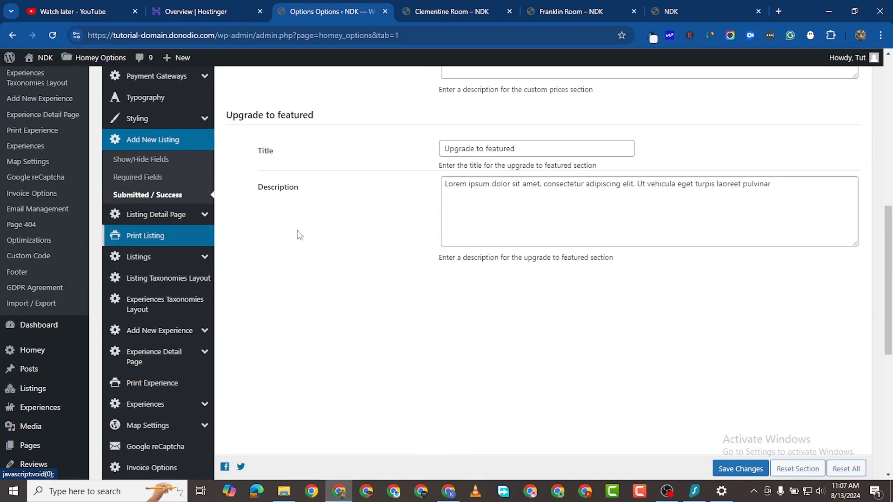
{"action": "scroll", "coordinate": [465, 232], "scroll_direction": "up", "scroll_amount": 2}
{"action": "scroll", "coordinate": [465, 232], "scroll_direction": "up", "scroll_amount": 7}
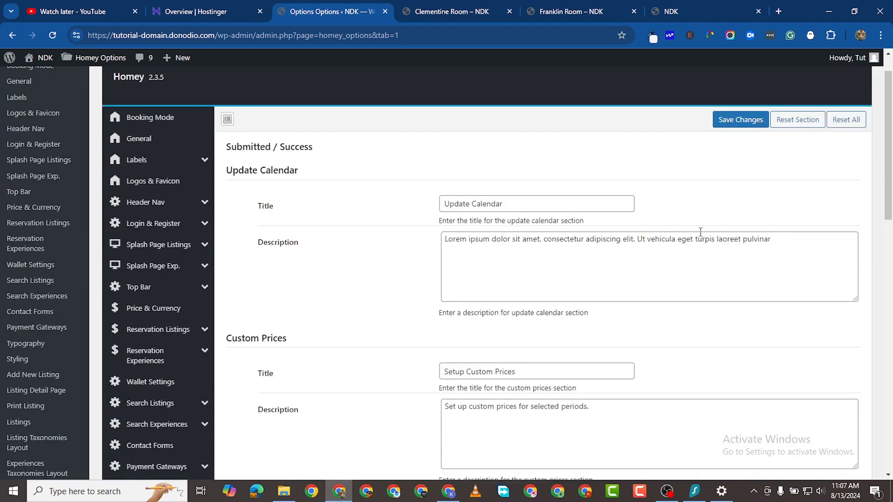
{"action": "scroll", "coordinate": [281, 289], "scroll_direction": "down", "scroll_amount": 7}
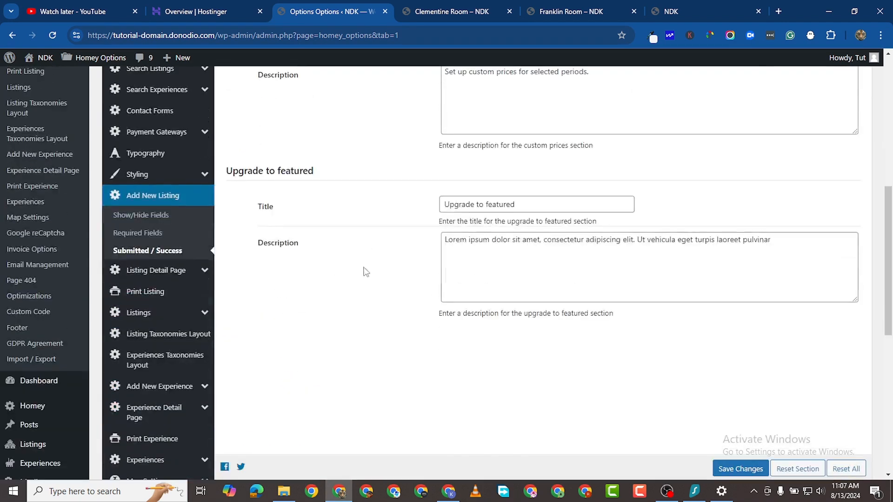
{"action": "scroll", "coordinate": [141, 292], "scroll_direction": "down", "scroll_amount": 1}
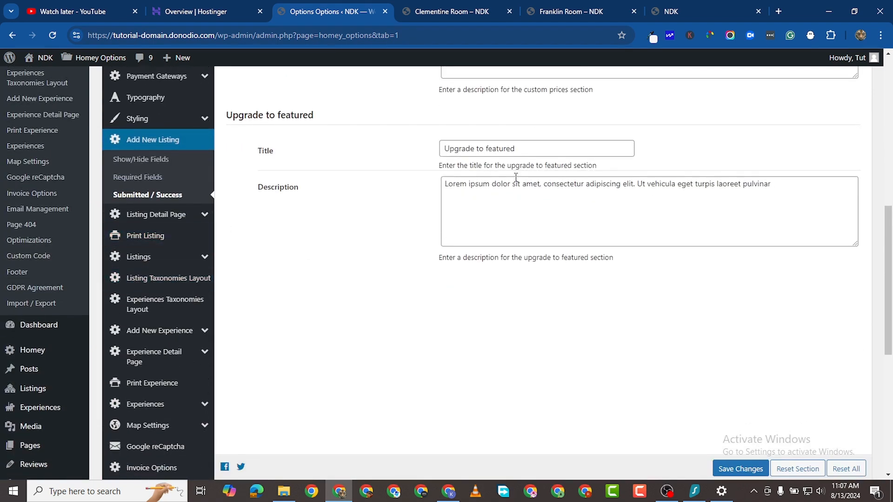
- Open the Layout Manager of the Listing Detail Page options and examine its enabled and disabled blocks
{"action": "left_click", "coordinate": [151, 215]}
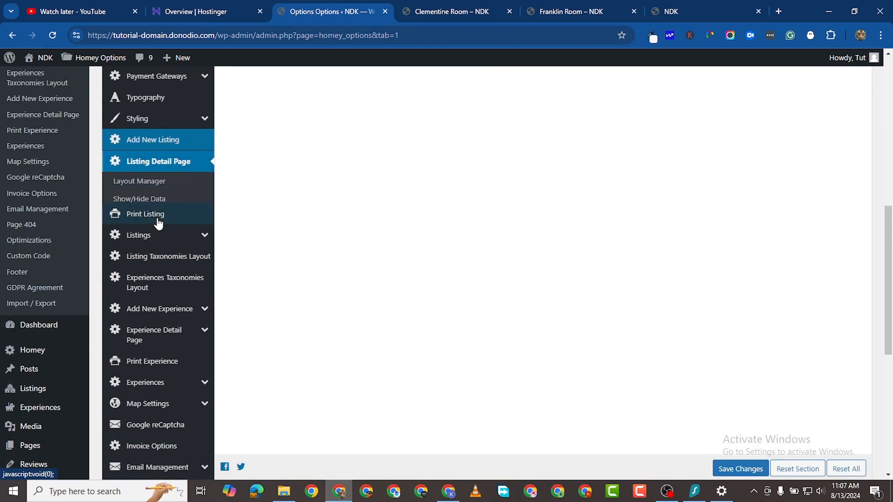
{"action": "left_click", "coordinate": [153, 180]}
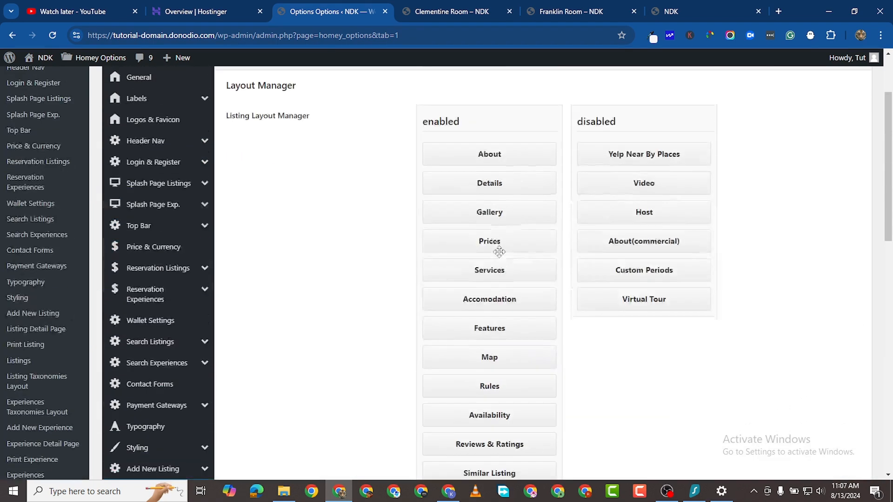
{"action": "scroll", "coordinate": [681, 171], "scroll_direction": "down", "scroll_amount": 1}
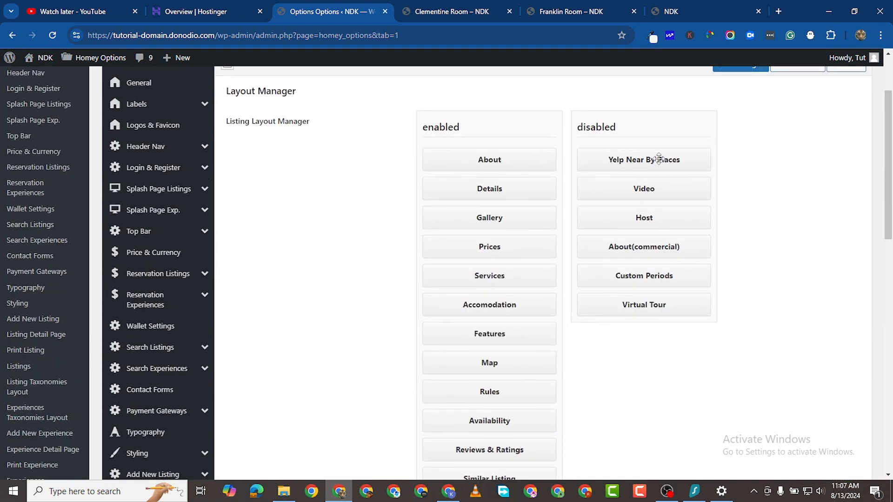
{"action": "scroll", "coordinate": [624, 182], "scroll_direction": "down", "scroll_amount": 2}
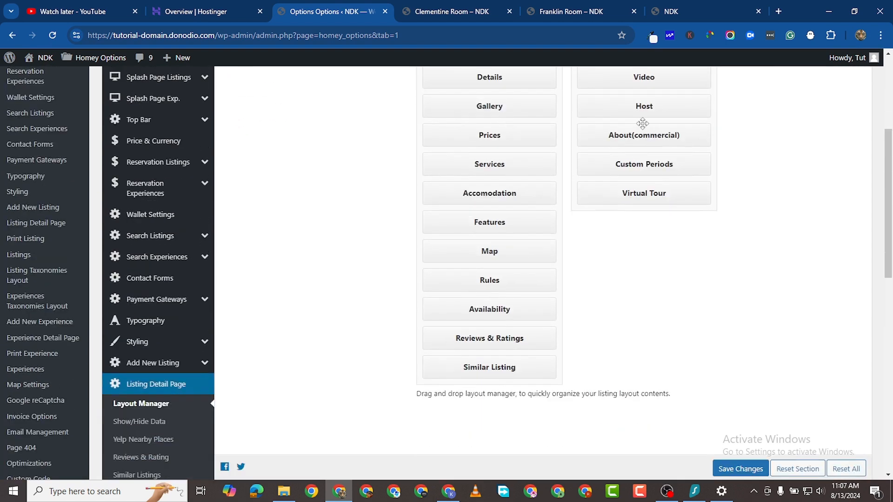
{"action": "scroll", "coordinate": [653, 173], "scroll_direction": "up", "scroll_amount": 3}
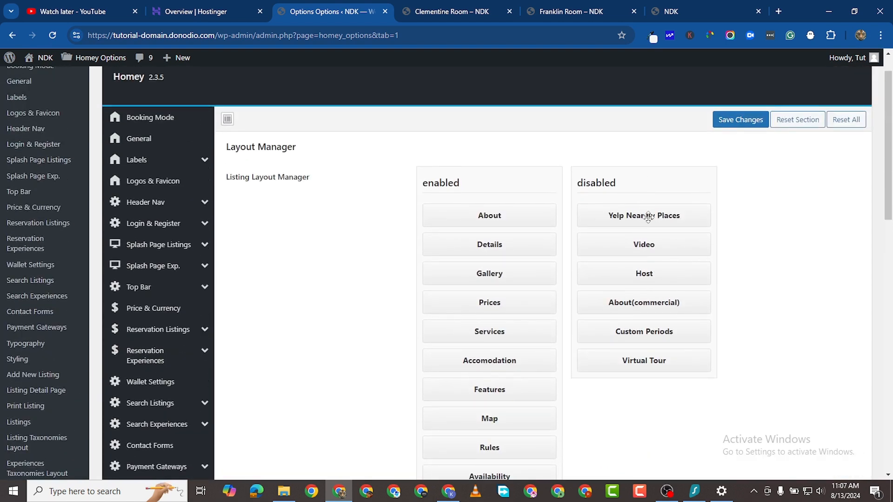
{"action": "scroll", "coordinate": [646, 223], "scroll_direction": "down", "scroll_amount": 1}
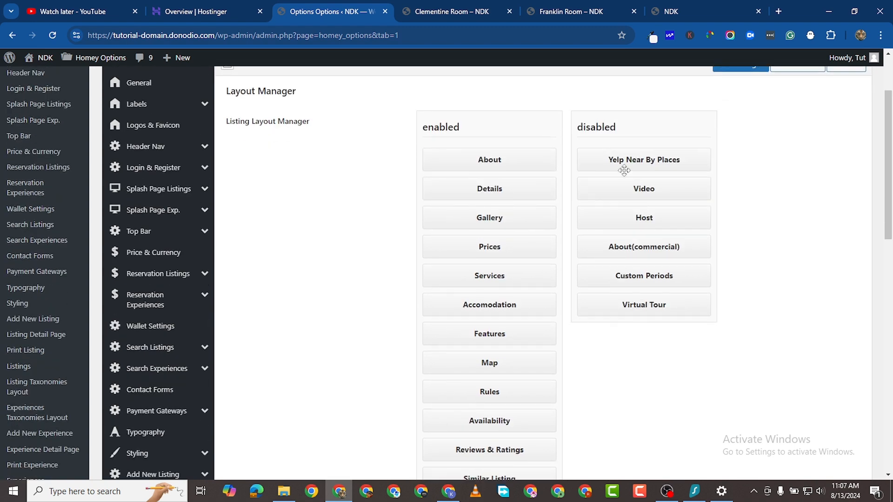
- Move the Yelp Near By Places block into the enabled listing layout blocks, placing it below Similar Listing
{"action": "left_click_drag", "start_coordinate": [624, 171], "coordinate": [496, 346]}
{"action": "scroll", "coordinate": [533, 379], "scroll_direction": "down", "scroll_amount": 3}
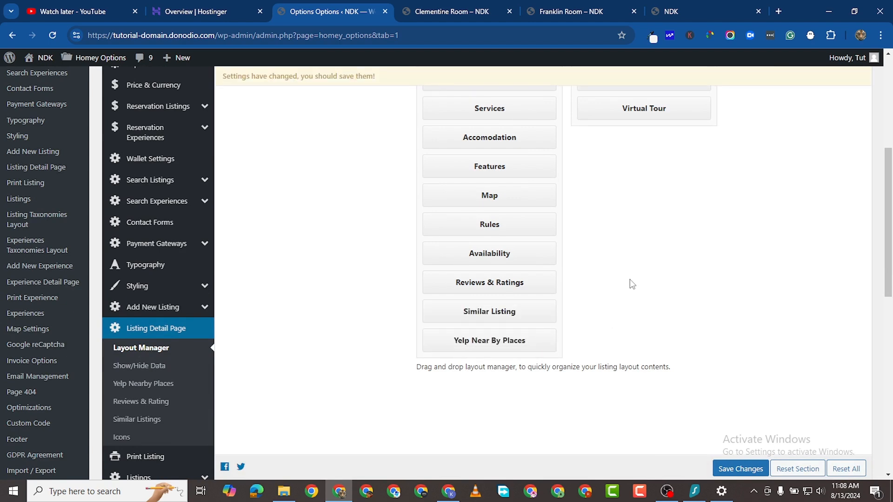
{"action": "scroll", "coordinate": [629, 279], "scroll_direction": "up", "scroll_amount": 4}
{"action": "scroll", "coordinate": [562, 372], "scroll_direction": "down", "scroll_amount": 6}
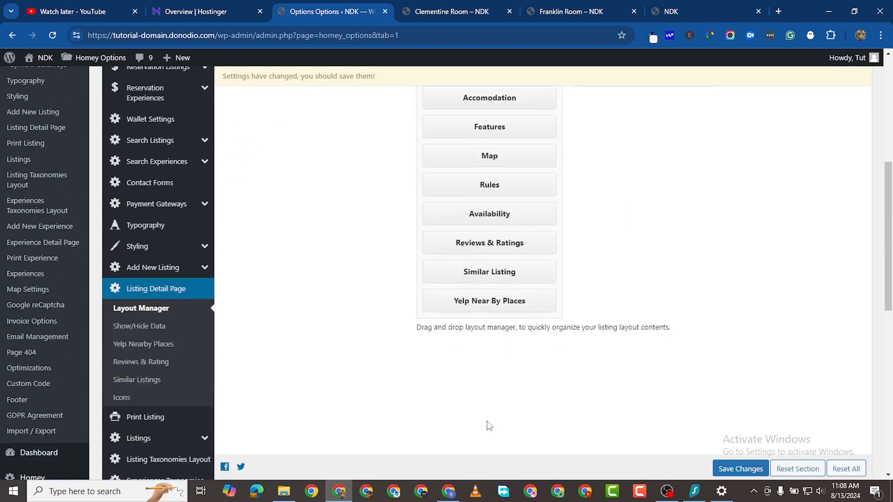
- Return the Yelp Near By Places block to the disabled blocks, placing it above Video
{"action": "left_click_drag", "start_coordinate": [466, 291], "coordinate": [628, 179]}
{"action": "scroll", "coordinate": [603, 177], "scroll_direction": "up", "scroll_amount": 3}
{"action": "scroll", "coordinate": [636, 223], "scroll_direction": "up", "scroll_amount": 2}
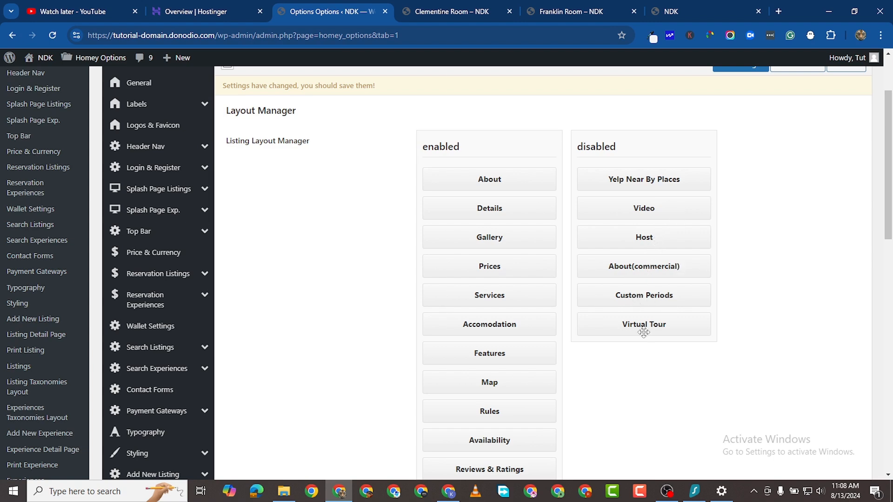
- Check the arrangement of the listing layout blocks and save the changes
{"action": "scroll", "coordinate": [630, 301], "scroll_direction": "down", "scroll_amount": 2}
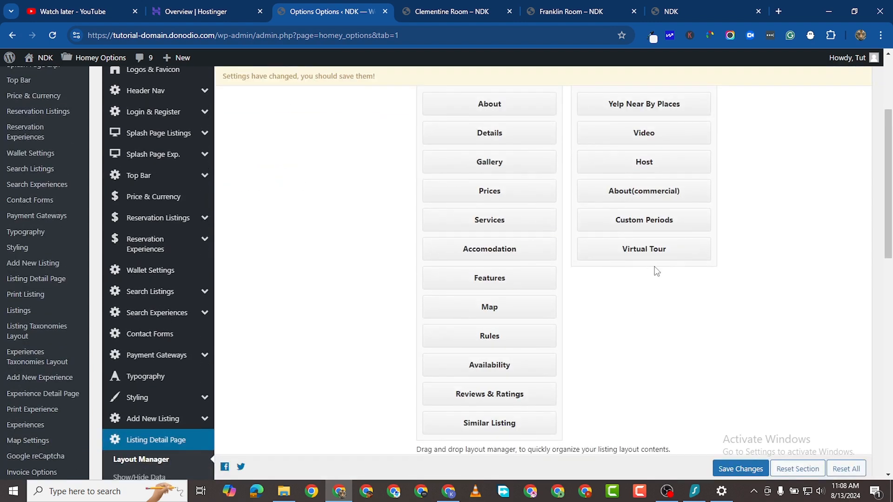
{"action": "scroll", "coordinate": [491, 349], "scroll_direction": "down", "scroll_amount": 3}
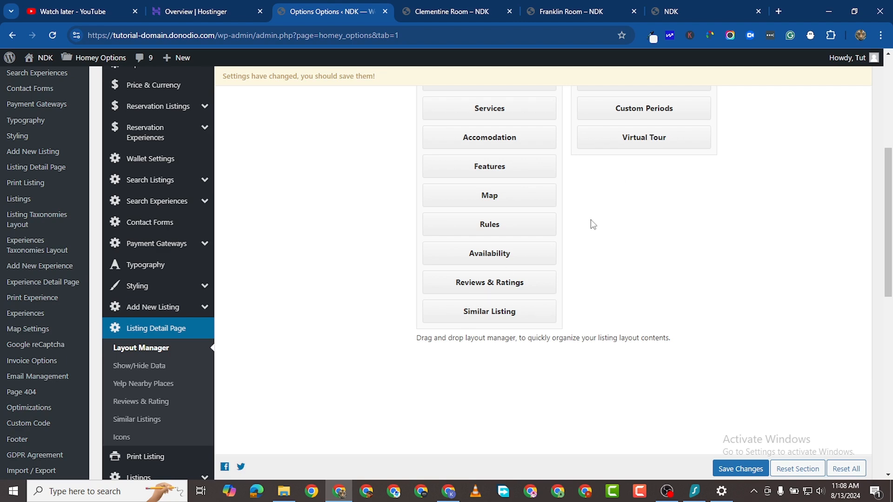
{"action": "scroll", "coordinate": [581, 247], "scroll_direction": "up", "scroll_amount": 2}
{"action": "scroll", "coordinate": [570, 272], "scroll_direction": "down", "scroll_amount": 5}
{"action": "left_click", "coordinate": [743, 469]}
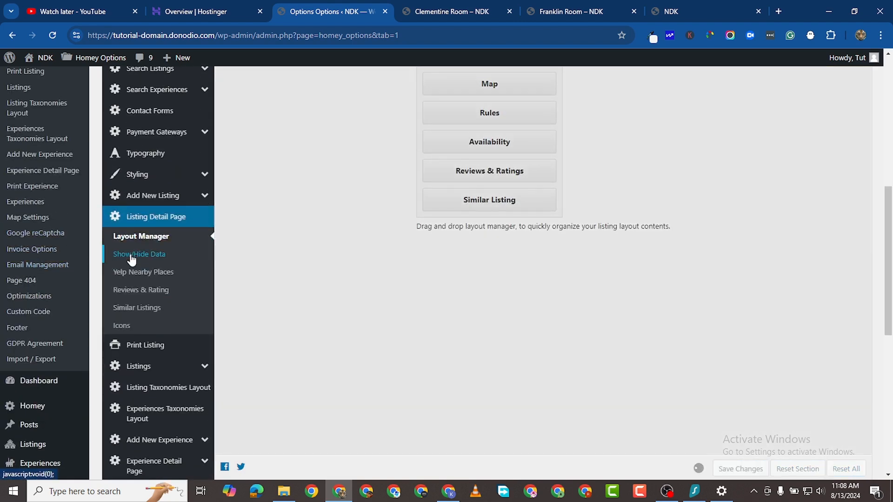
- Review the Show/Hide Data options that control which details appear on the listing detail page
{"action": "left_click", "coordinate": [132, 256]}
{"action": "scroll", "coordinate": [540, 199], "scroll_direction": "up", "scroll_amount": 3}
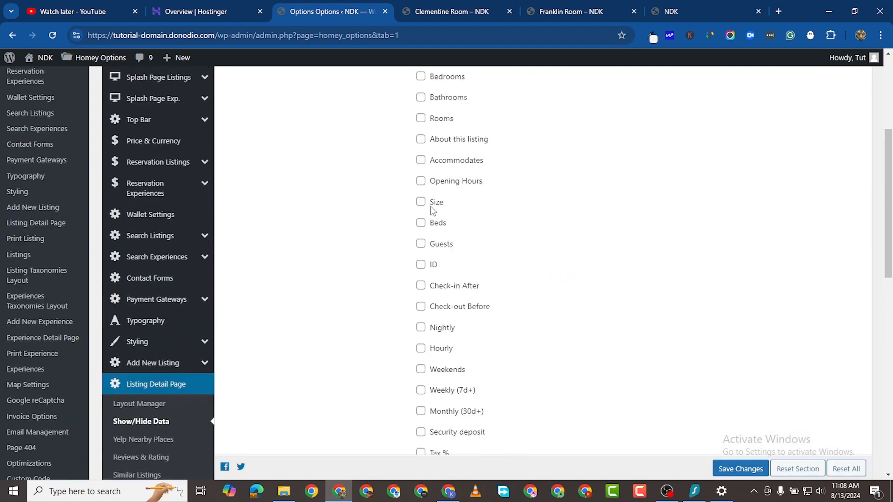
{"action": "scroll", "coordinate": [432, 210], "scroll_direction": "up", "scroll_amount": 4}
{"action": "scroll", "coordinate": [418, 248], "scroll_direction": "down", "scroll_amount": 20}
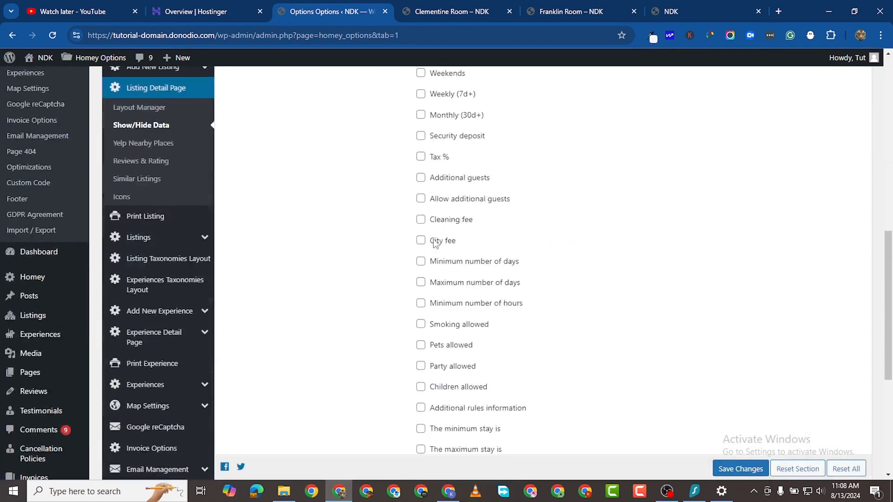
{"action": "scroll", "coordinate": [442, 217], "scroll_direction": "up", "scroll_amount": 1}
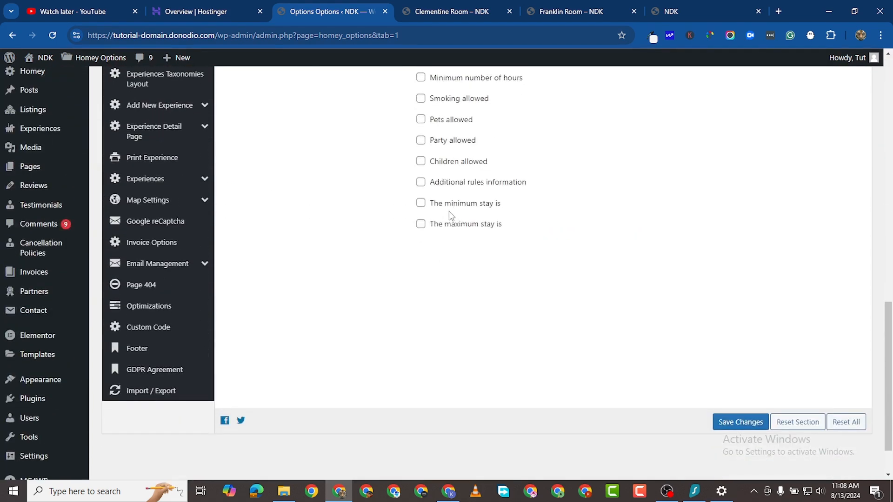
{"action": "scroll", "coordinate": [448, 211], "scroll_direction": "up", "scroll_amount": 4}
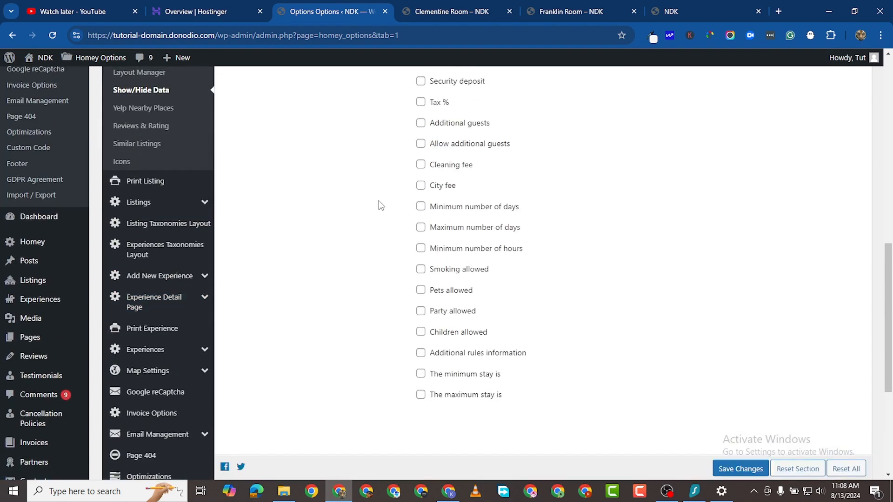
{"action": "scroll", "coordinate": [379, 200], "scroll_direction": "up", "scroll_amount": 1}
- Review the Yelp Nearby Places, Reviews & Rating and Similar Listings settings of the listing detail page
{"action": "left_click", "coordinate": [145, 162]}
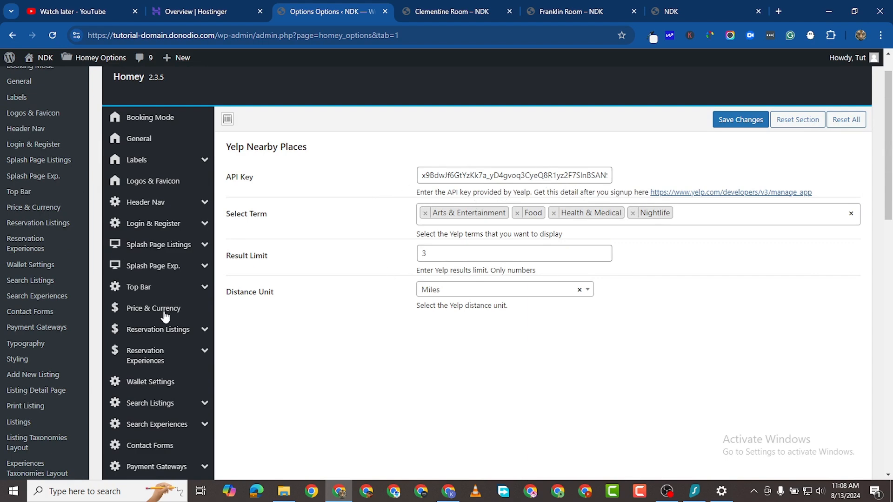
{"action": "scroll", "coordinate": [165, 316], "scroll_direction": "down", "scroll_amount": 8}
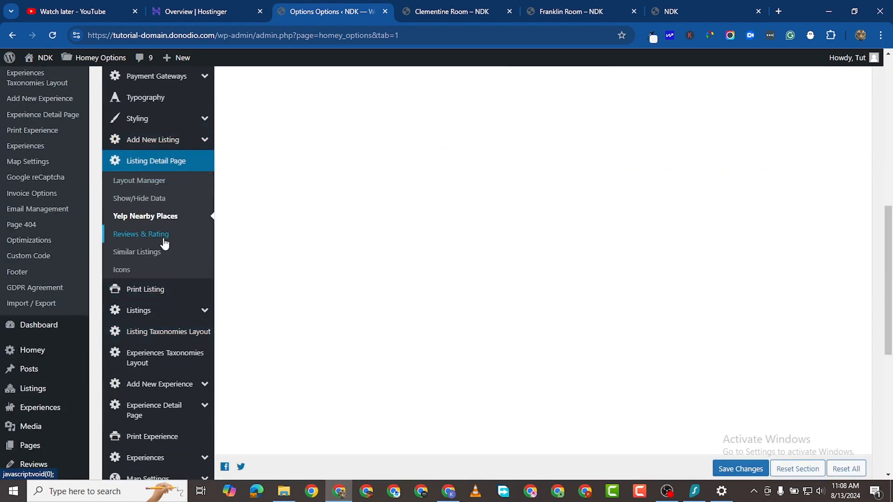
{"action": "left_click", "coordinate": [164, 237]}
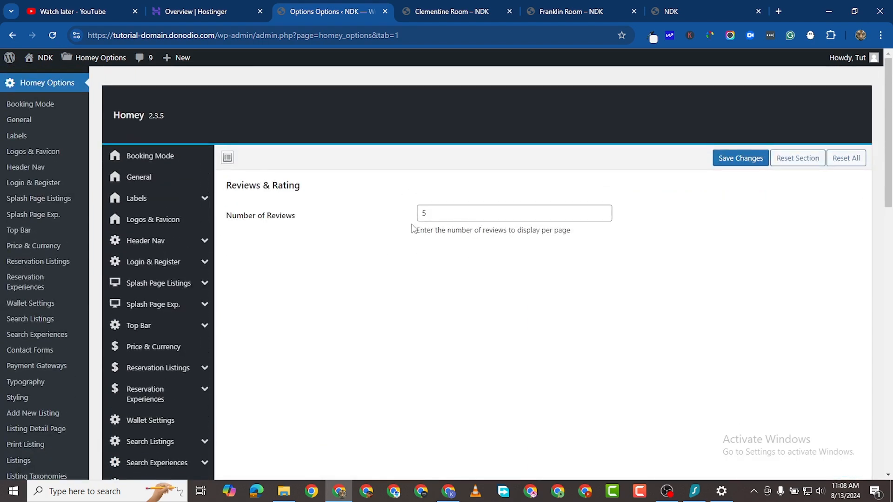
{"action": "scroll", "coordinate": [367, 275], "scroll_direction": "down", "scroll_amount": 8}
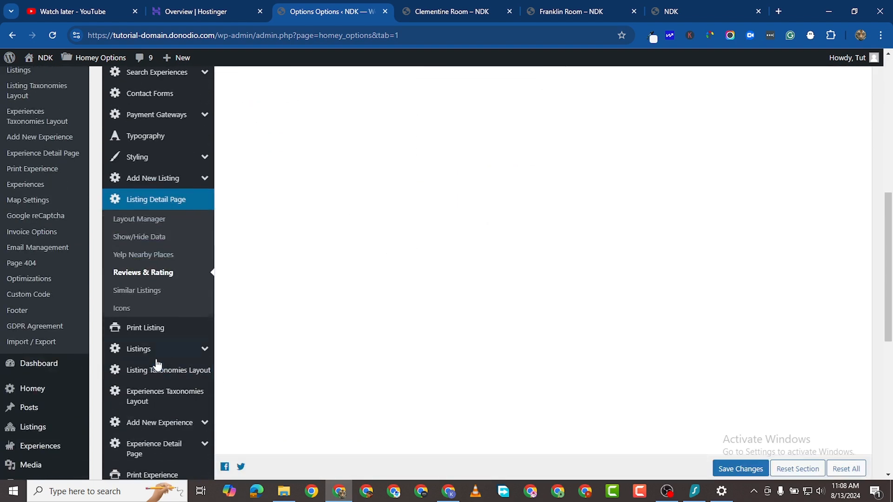
{"action": "left_click", "coordinate": [148, 290]}
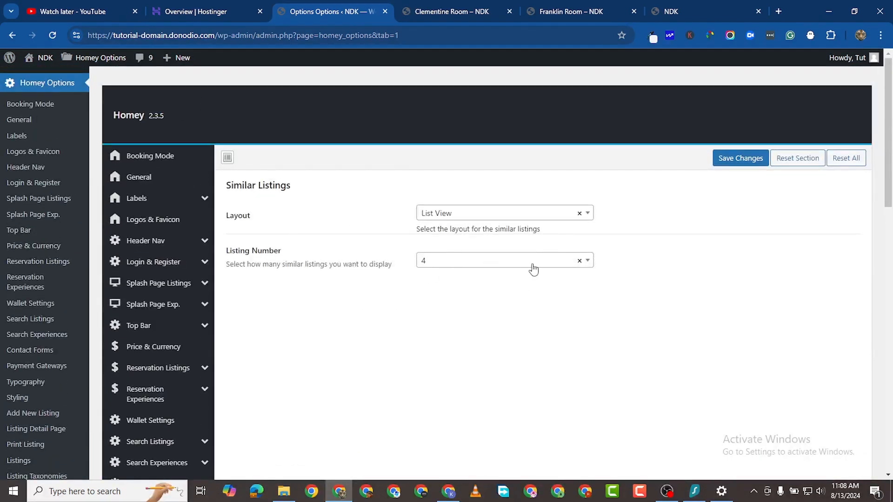
- Change how many similar listings are displayed, look over the listing detail Icons settings, and save the changes
{"action": "left_click", "coordinate": [594, 264]}
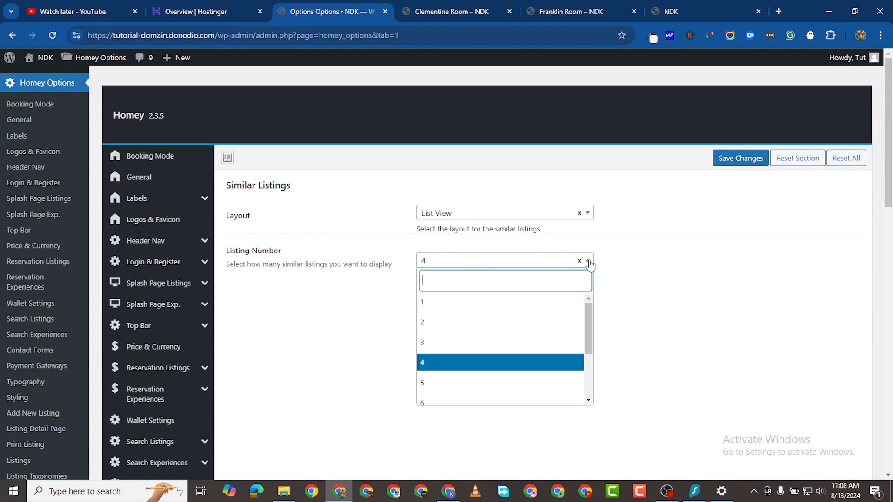
{"action": "left_click", "coordinate": [456, 352]}
{"action": "scroll", "coordinate": [139, 303], "scroll_direction": "down", "scroll_amount": 10}
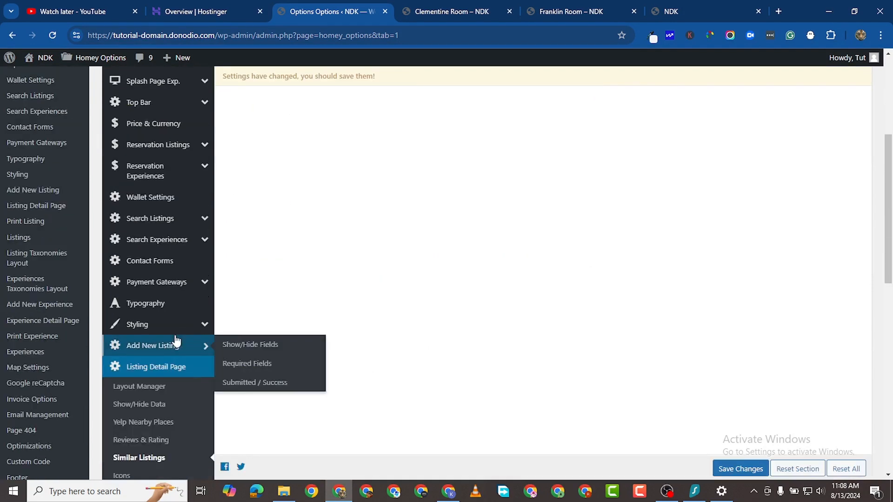
{"action": "left_click", "coordinate": [123, 254]}
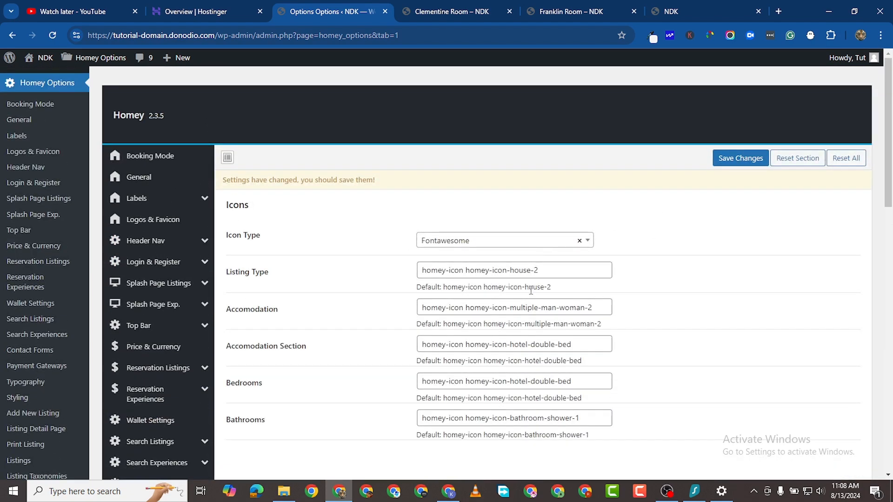
{"action": "scroll", "coordinate": [531, 291], "scroll_direction": "down", "scroll_amount": 8}
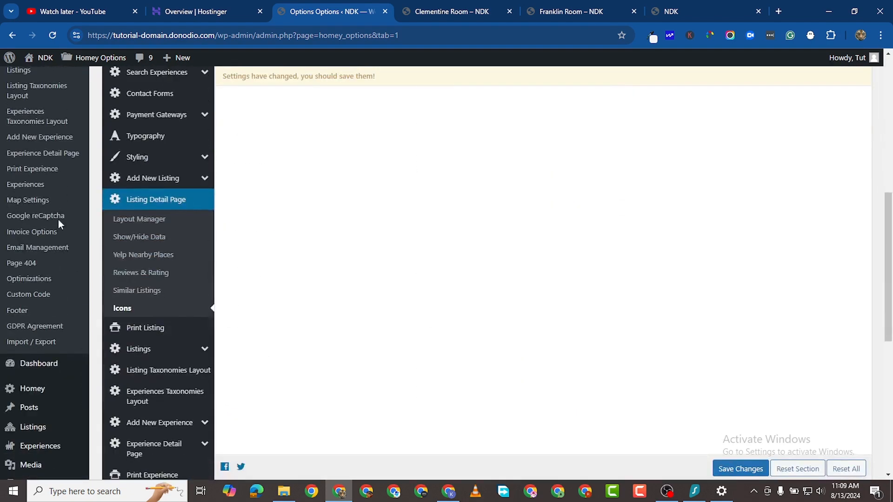
{"action": "scroll", "coordinate": [57, 220], "scroll_direction": "down", "scroll_amount": 3}
{"action": "left_click", "coordinate": [740, 468]}
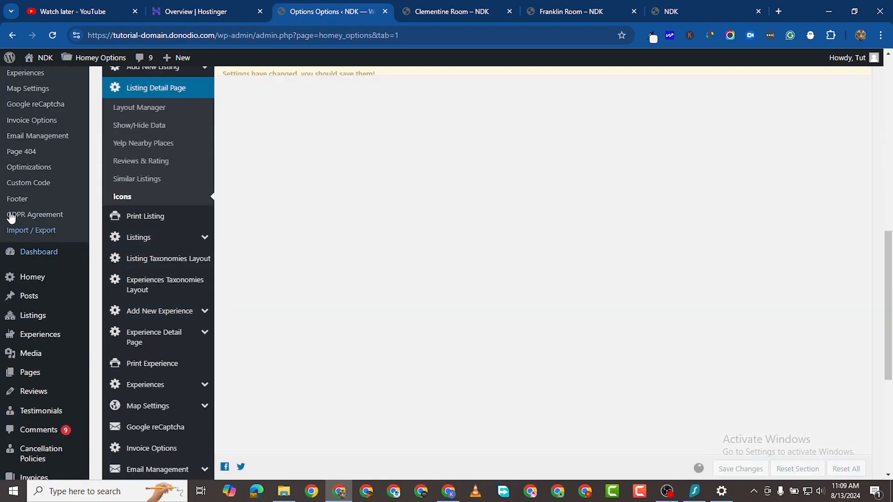
- Review the Print Listing options, including the logo and the details included in the printout
{"action": "left_click", "coordinate": [164, 218]}
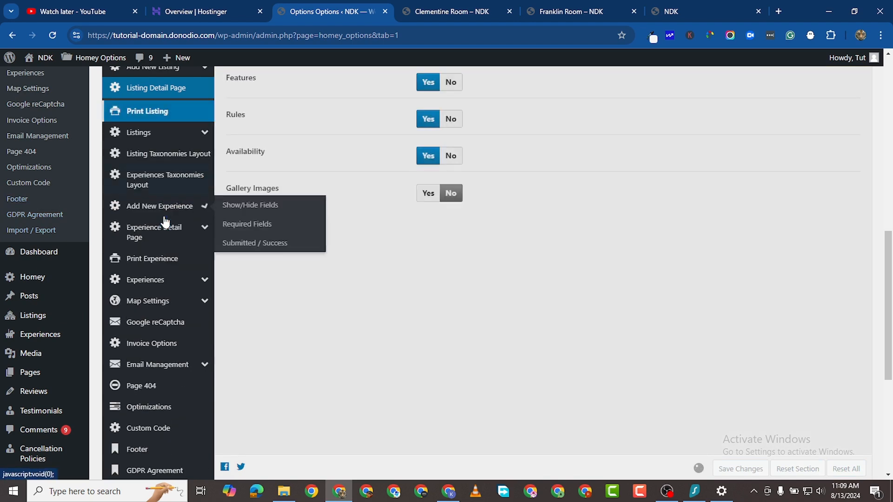
{"action": "scroll", "coordinate": [409, 220], "scroll_direction": "up", "scroll_amount": 10}
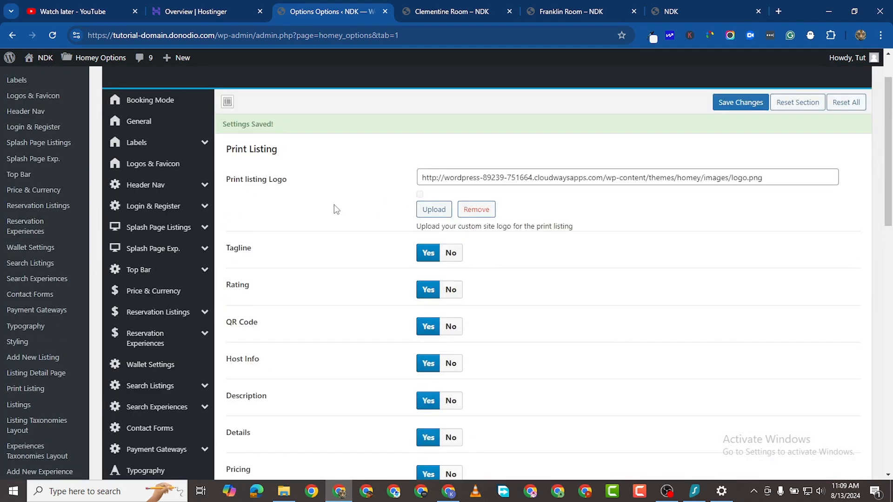
{"action": "scroll", "coordinate": [599, 180], "scroll_direction": "down", "scroll_amount": 8}
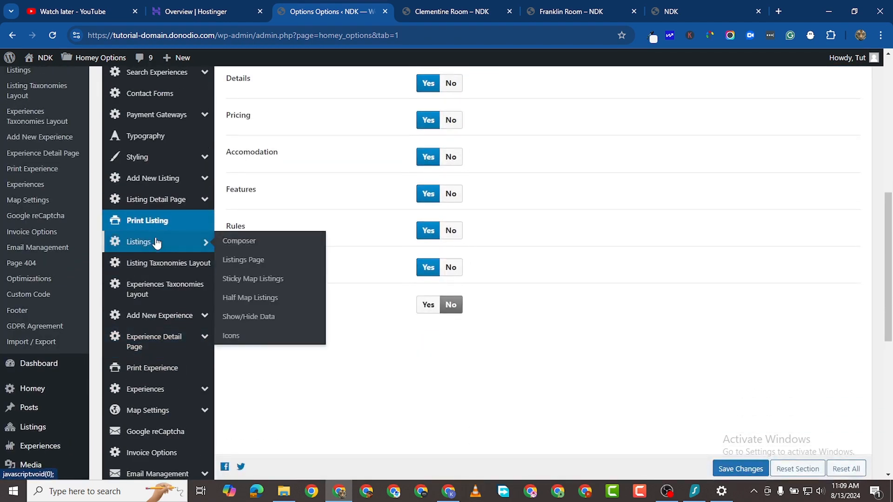
- Review the Composer, Listings Page, Sticky Map Listings and Half Map Listings settings of the Listings section
{"action": "left_click", "coordinate": [156, 242]}
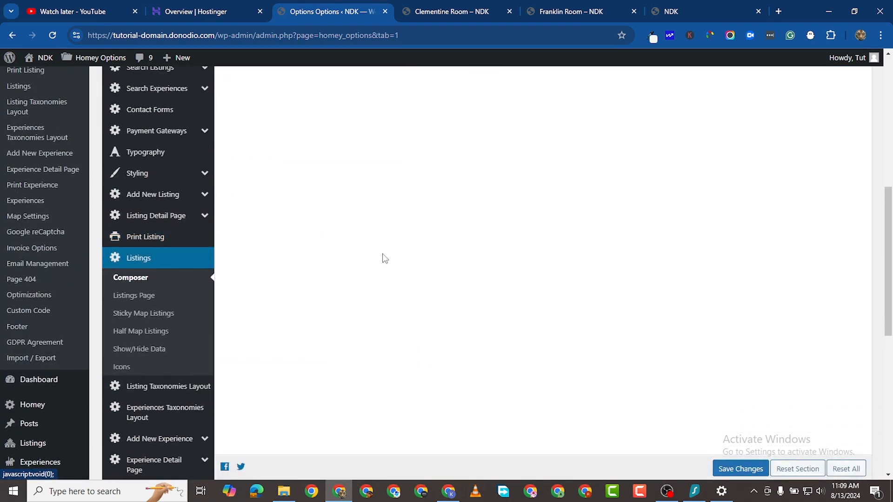
{"action": "scroll", "coordinate": [526, 289], "scroll_direction": "down", "scroll_amount": 8}
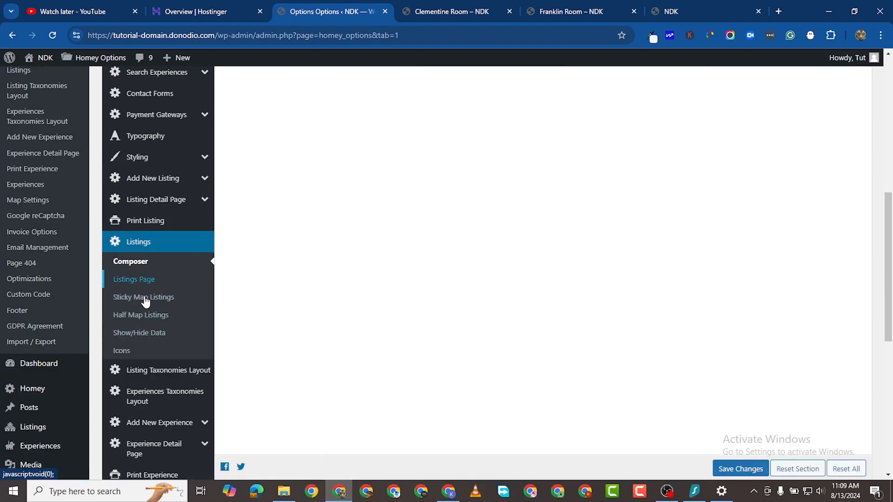
{"action": "left_click", "coordinate": [140, 281]}
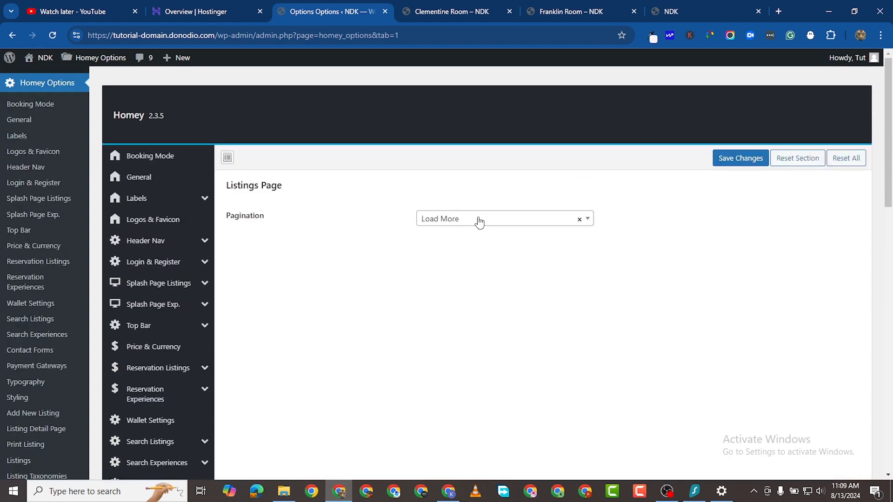
{"action": "scroll", "coordinate": [175, 335], "scroll_direction": "down", "scroll_amount": 7}
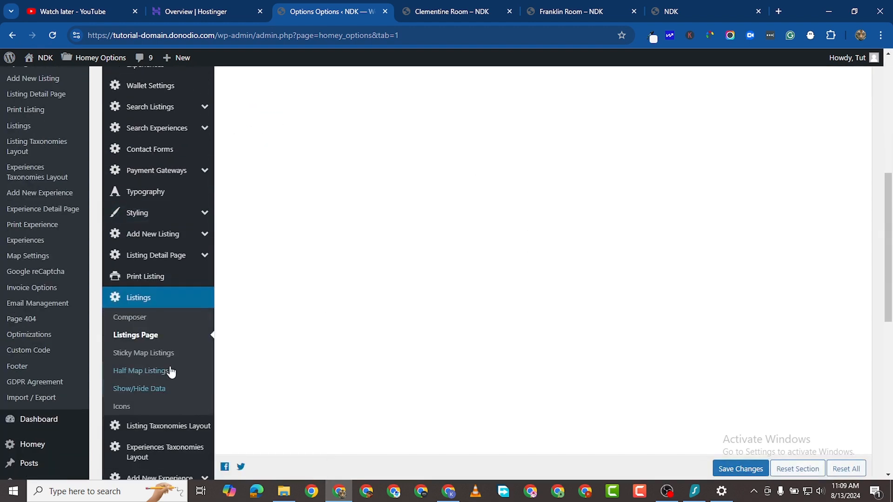
{"action": "left_click", "coordinate": [156, 355]}
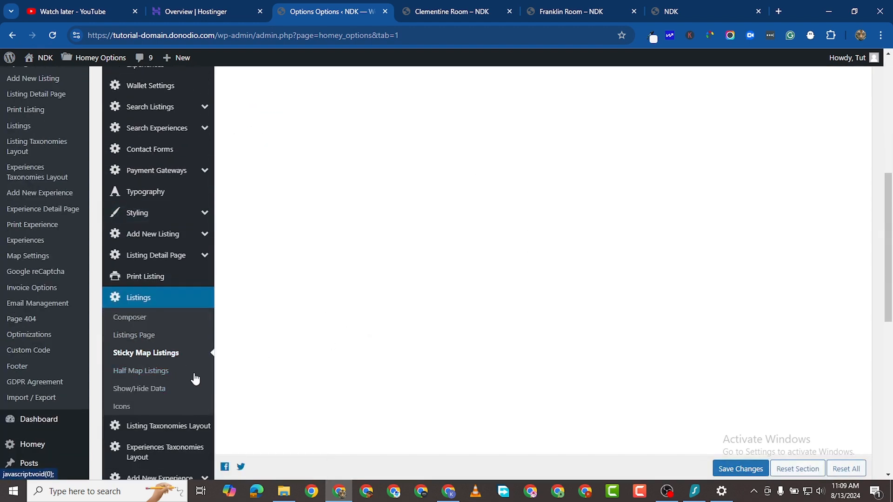
{"action": "left_click", "coordinate": [160, 372]}
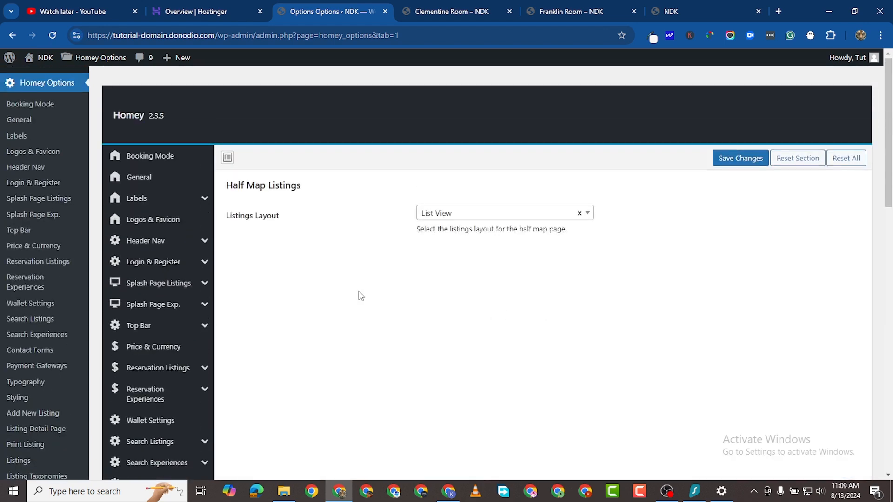
{"action": "left_click", "coordinate": [471, 220]}
{"action": "left_click", "coordinate": [370, 259]}
- Set the Listing Taxonomies page layout to full width without a sidebar and save the changes
{"action": "scroll", "coordinate": [253, 374], "scroll_direction": "down", "scroll_amount": 8}
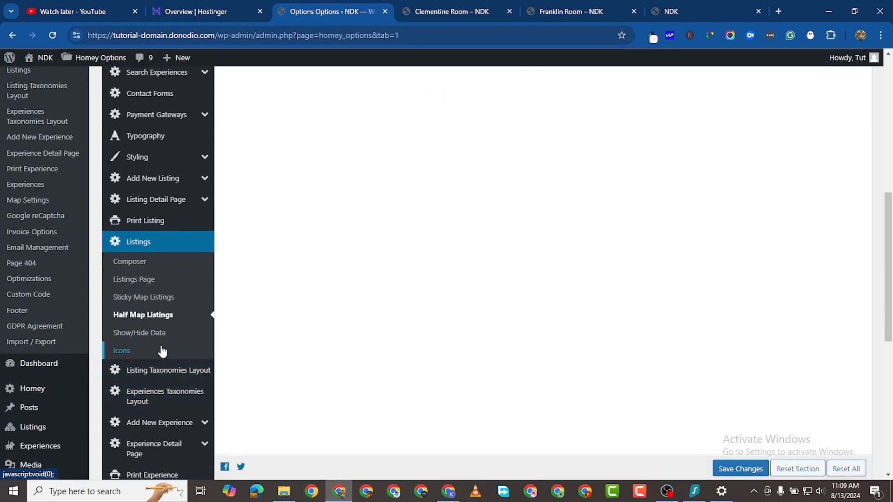
{"action": "left_click", "coordinate": [172, 371]}
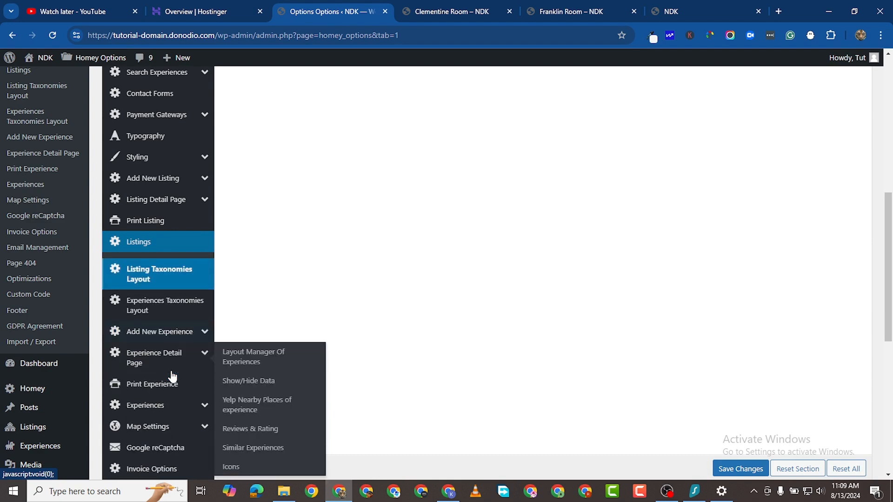
{"action": "scroll", "coordinate": [510, 311], "scroll_direction": "up", "scroll_amount": 6}
{"action": "scroll", "coordinate": [510, 311], "scroll_direction": "up", "scroll_amount": 2}
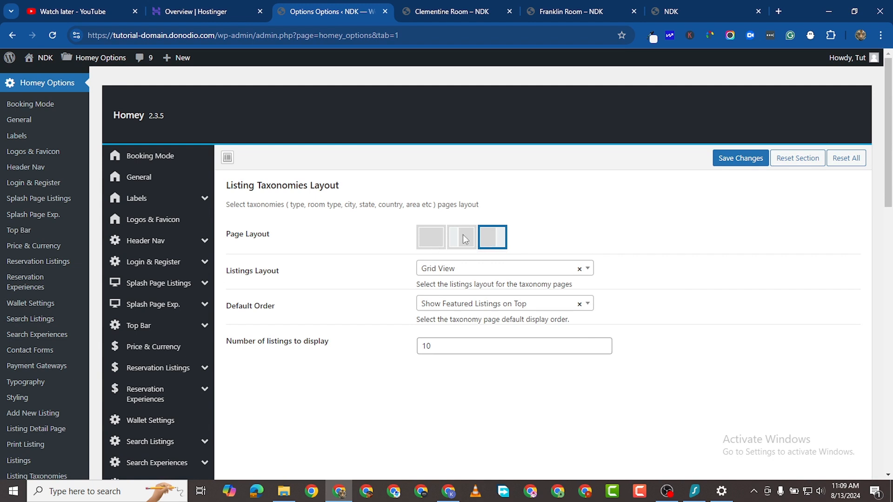
{"action": "left_click", "coordinate": [432, 238]}
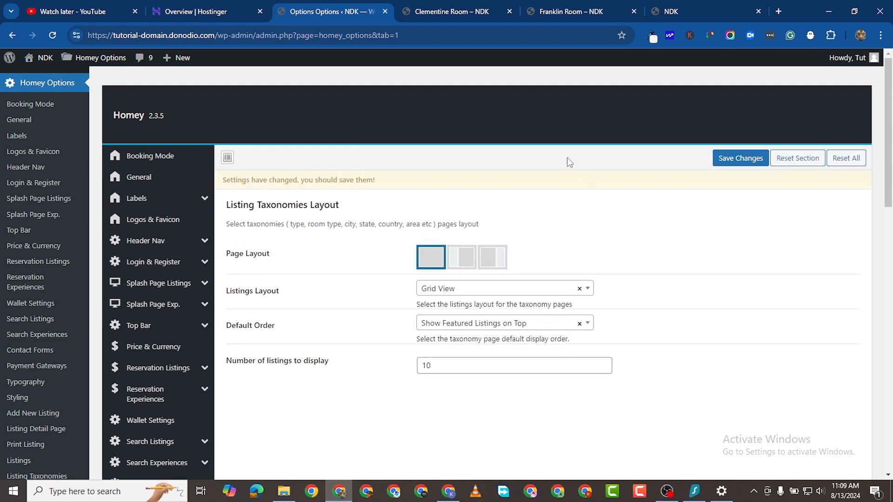
{"action": "left_click", "coordinate": [734, 158]}
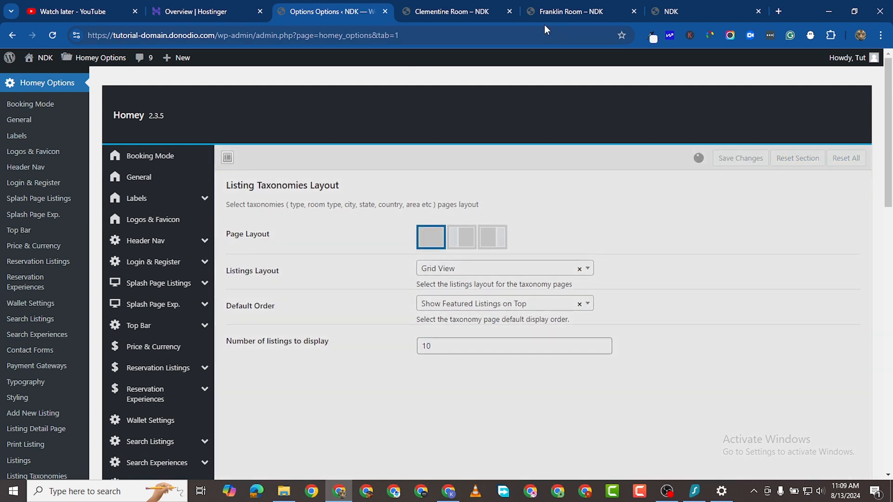
- Reload the Franklin Room listing page and examine its layout, from the header image to the similar listings
{"action": "left_click", "coordinate": [568, 11]}
{"action": "scroll", "coordinate": [239, 217], "scroll_direction": "up", "scroll_amount": 10}
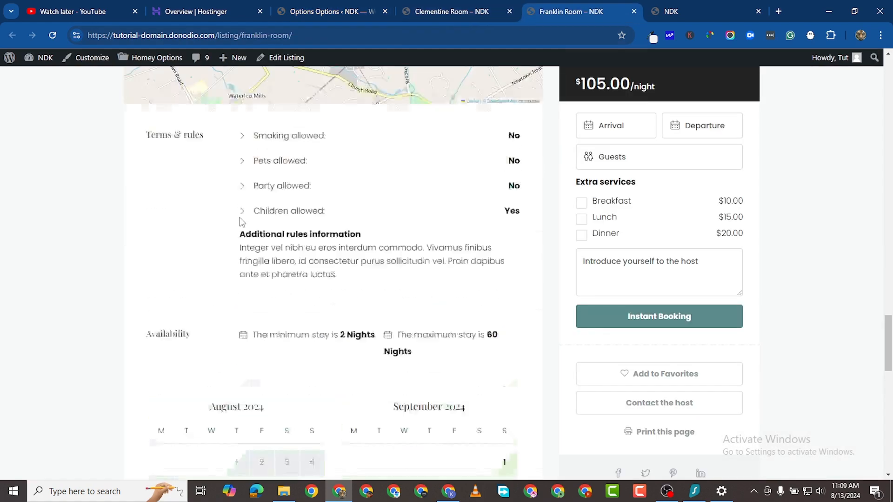
{"action": "scroll", "coordinate": [259, 230], "scroll_direction": "up", "scroll_amount": 5}
{"action": "left_click", "coordinate": [52, 35]}
{"action": "scroll", "coordinate": [471, 229], "scroll_direction": "up", "scroll_amount": 7}
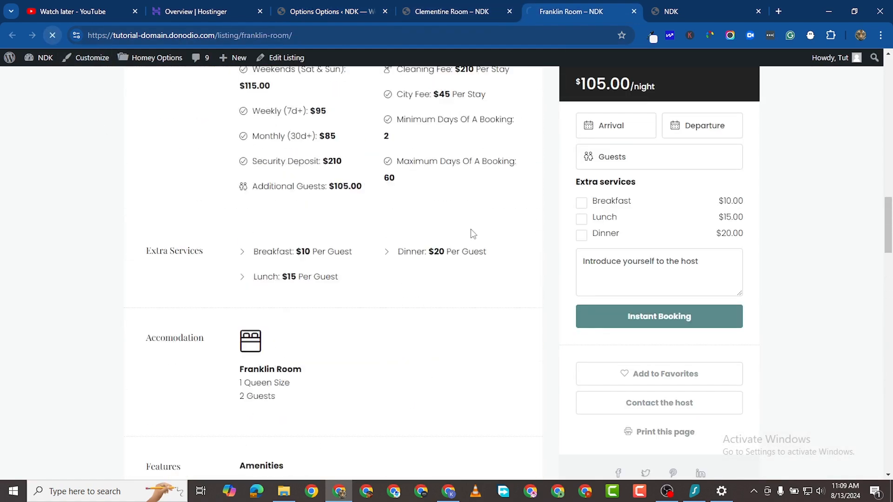
{"action": "scroll", "coordinate": [606, 272], "scroll_direction": "up", "scroll_amount": 3}
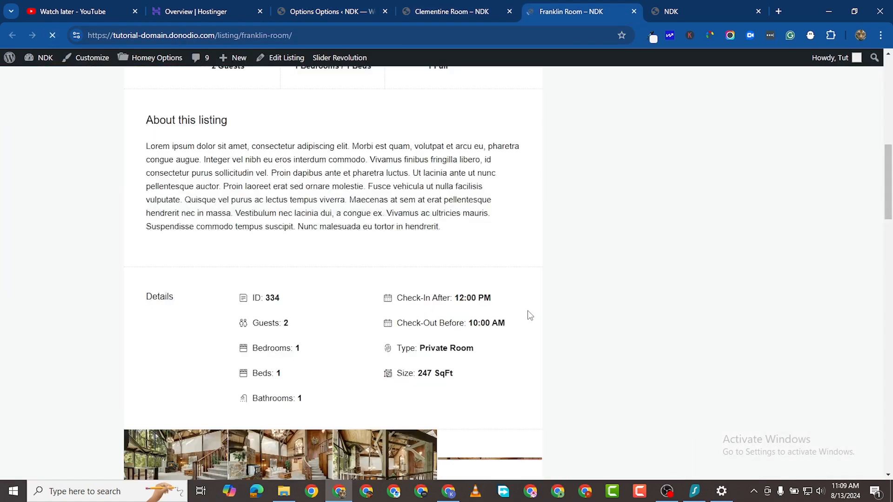
{"action": "scroll", "coordinate": [572, 353], "scroll_direction": "down", "scroll_amount": 11}
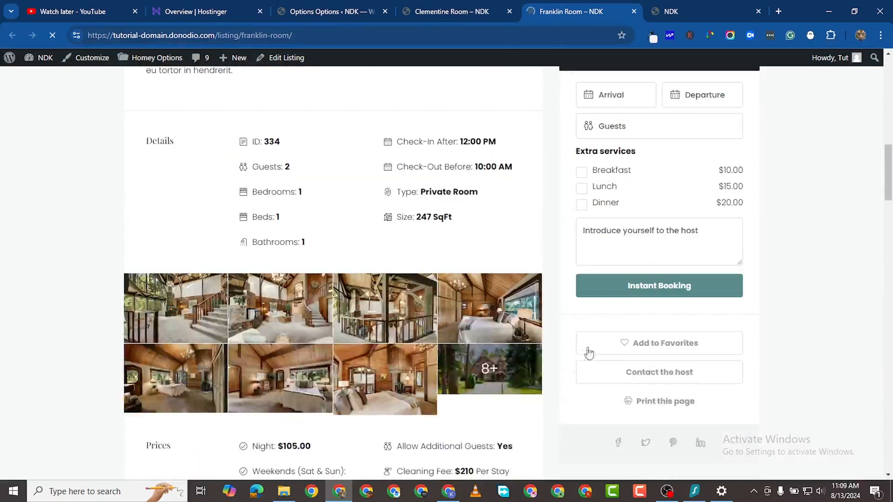
{"action": "scroll", "coordinate": [618, 338], "scroll_direction": "down", "scroll_amount": 15}
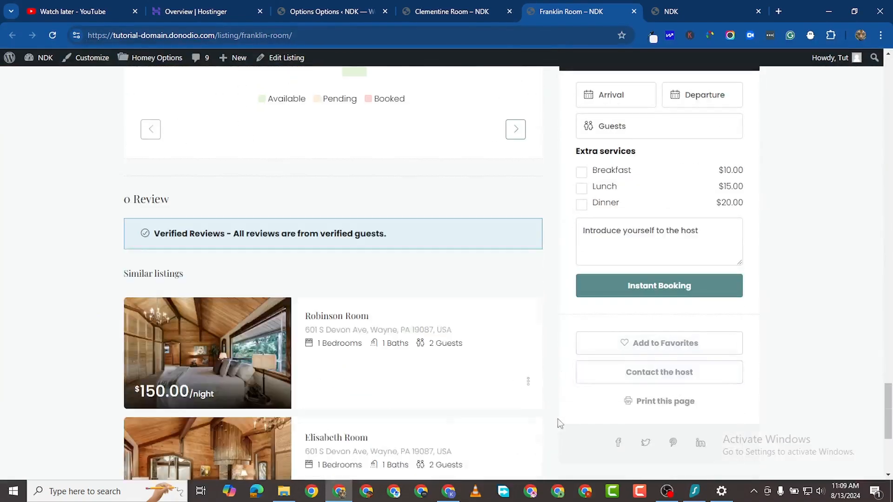
{"action": "scroll", "coordinate": [567, 442], "scroll_direction": "up", "scroll_amount": 15}
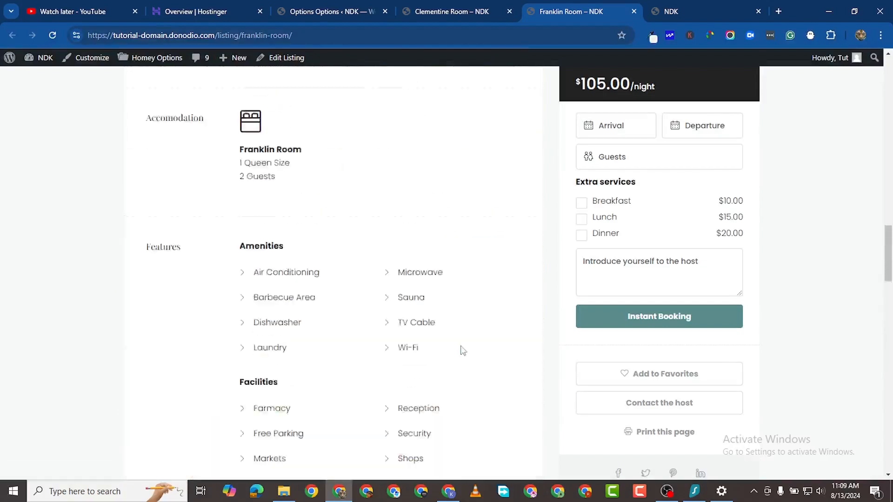
{"action": "scroll", "coordinate": [525, 331], "scroll_direction": "up", "scroll_amount": 10}
{"action": "scroll", "coordinate": [686, 282], "scroll_direction": "down", "scroll_amount": 10}
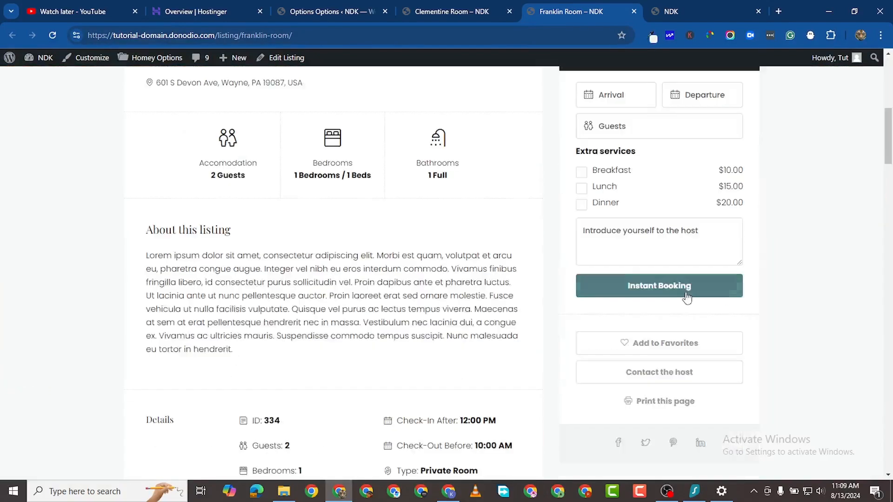
{"action": "scroll", "coordinate": [668, 312], "scroll_direction": "down", "scroll_amount": 8}
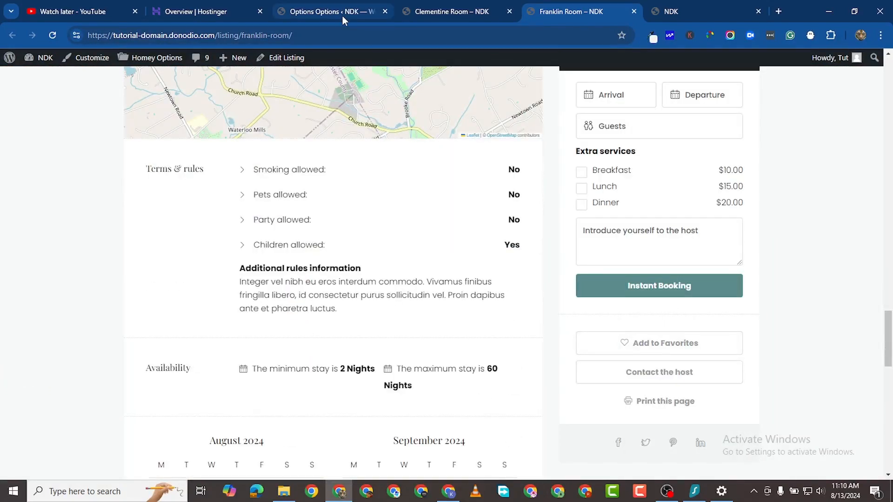
- Switch the Listing Taxonomies page layout to the left-sidebar option in the Homey options and save the changes
{"action": "left_click", "coordinate": [342, 15]}
{"action": "left_click", "coordinate": [460, 239]}
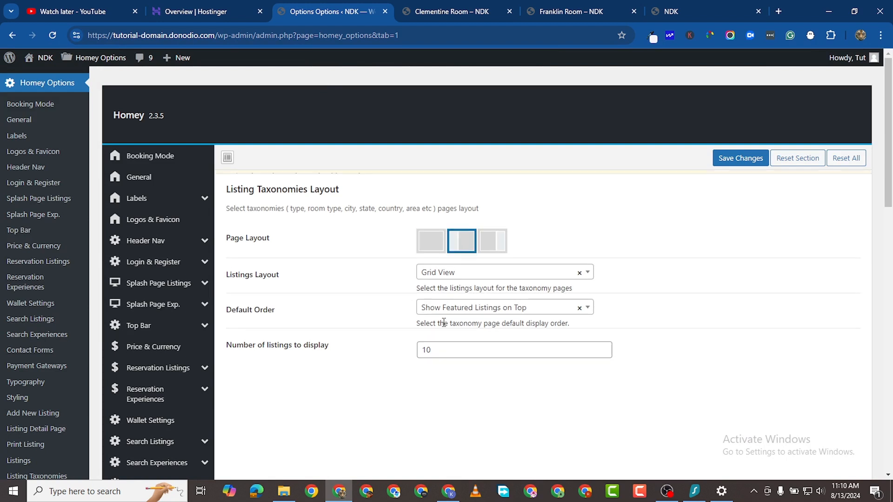
{"action": "left_click", "coordinate": [744, 158]}
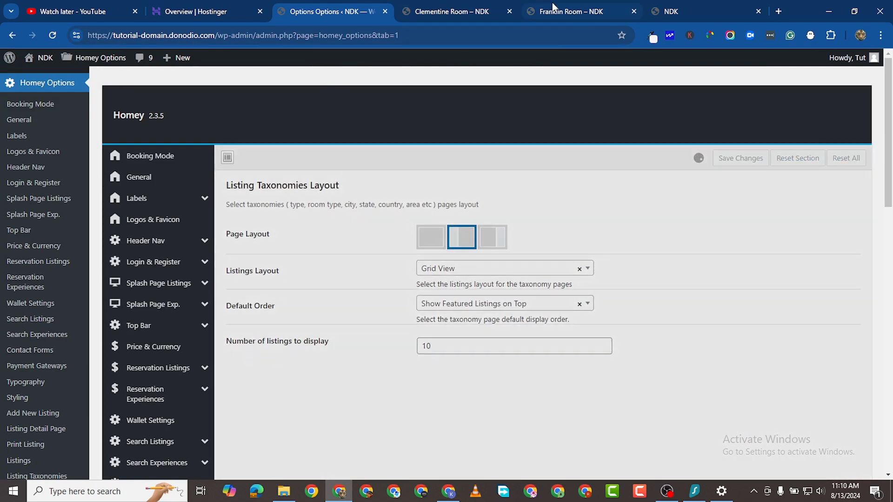
- Reload the Franklin Room listing page and check whether the sidebar placement has changed
{"action": "left_click", "coordinate": [535, 12]}
{"action": "scroll", "coordinate": [3, 237], "scroll_direction": "up", "scroll_amount": 10}
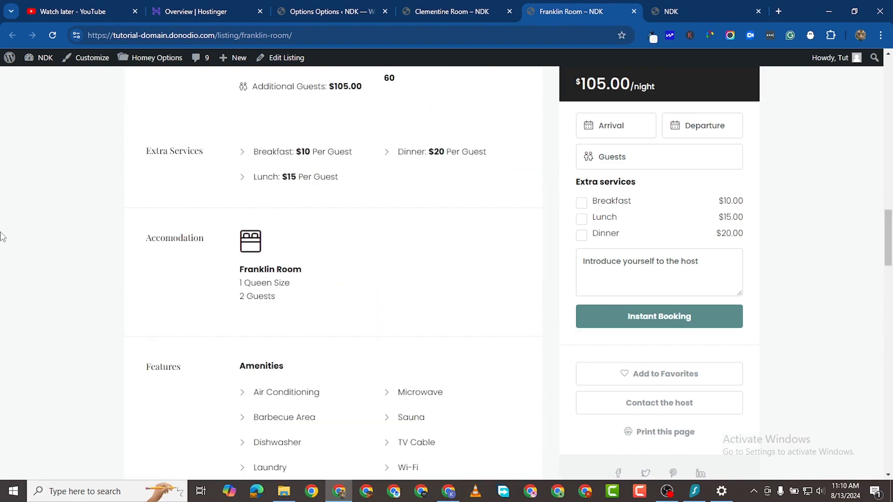
{"action": "left_click", "coordinate": [50, 36]}
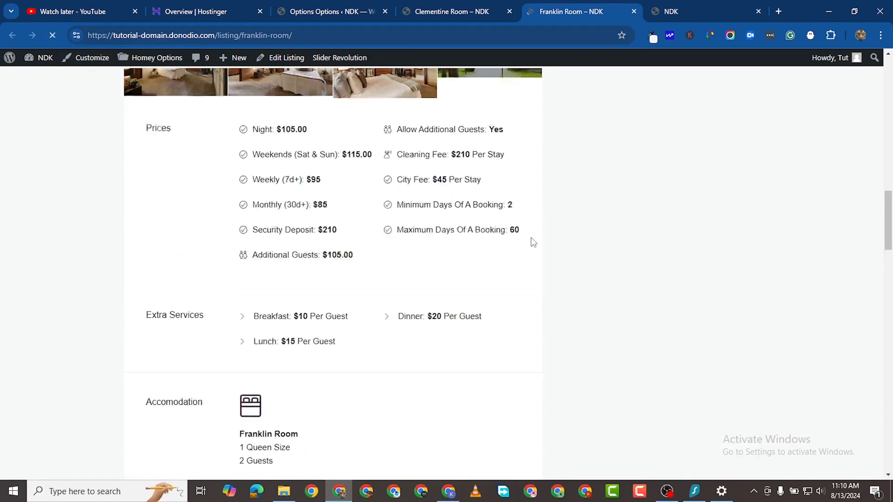
{"action": "scroll", "coordinate": [535, 245], "scroll_direction": "down", "scroll_amount": 5}
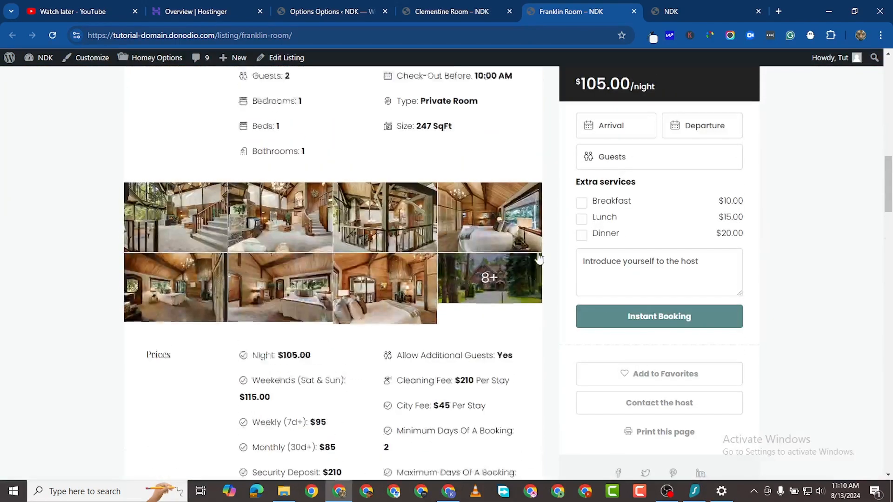
{"action": "left_click", "coordinate": [538, 254]}
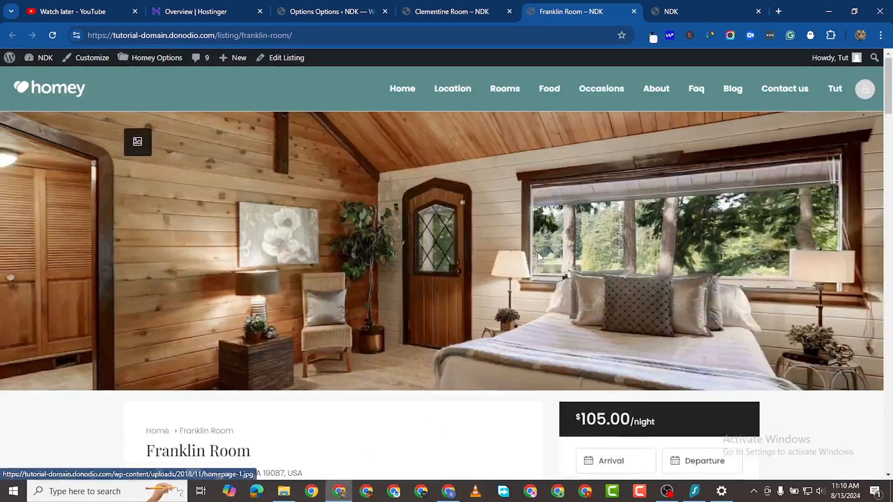
- Switch the Listing Taxonomies page layout in the Homey options to the right-sidebar option, keep Grid View as the listings layout, and save the changes
{"action": "left_click", "coordinate": [332, 12]}
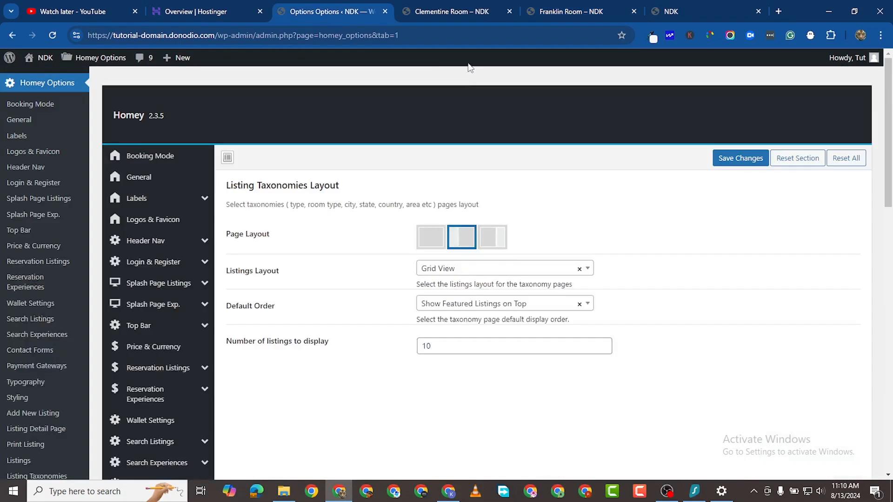
{"action": "left_click", "coordinate": [491, 234]}
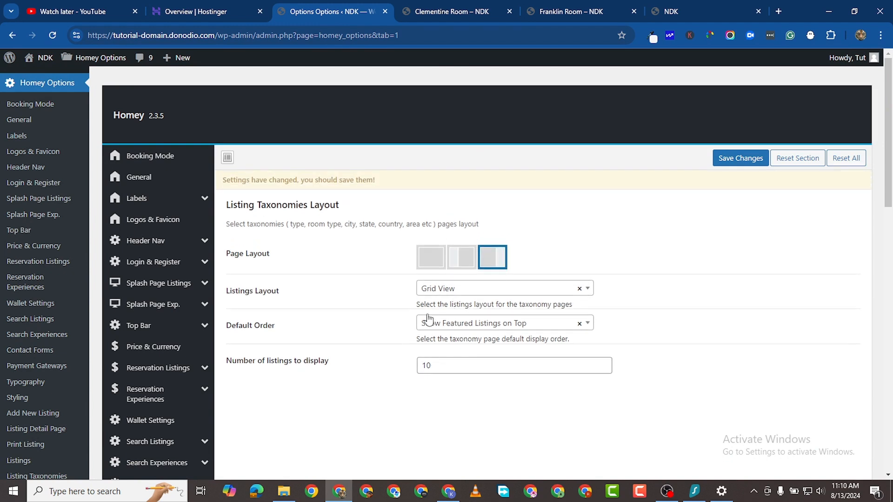
{"action": "left_click", "coordinate": [467, 297]}
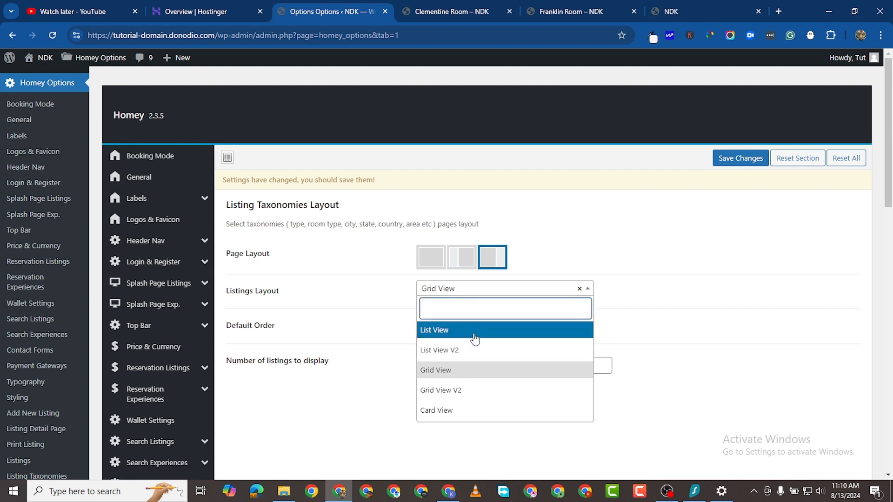
{"action": "left_click", "coordinate": [458, 369]}
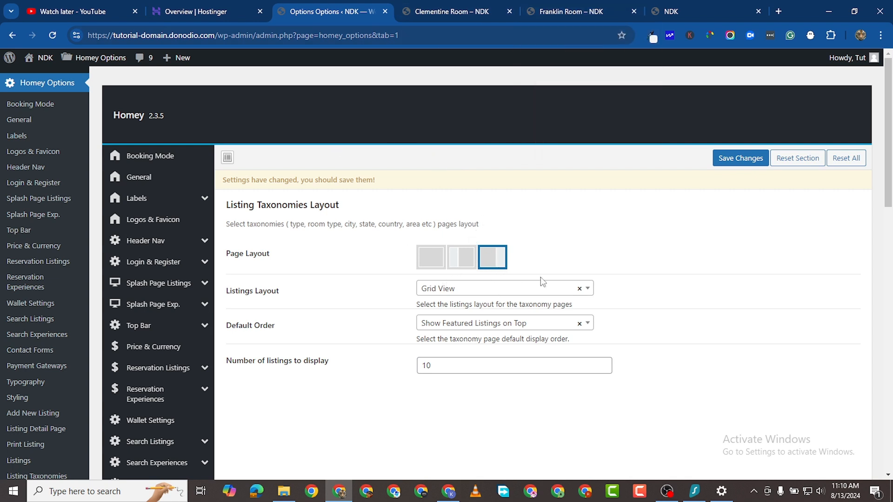
{"action": "left_click", "coordinate": [745, 159]}
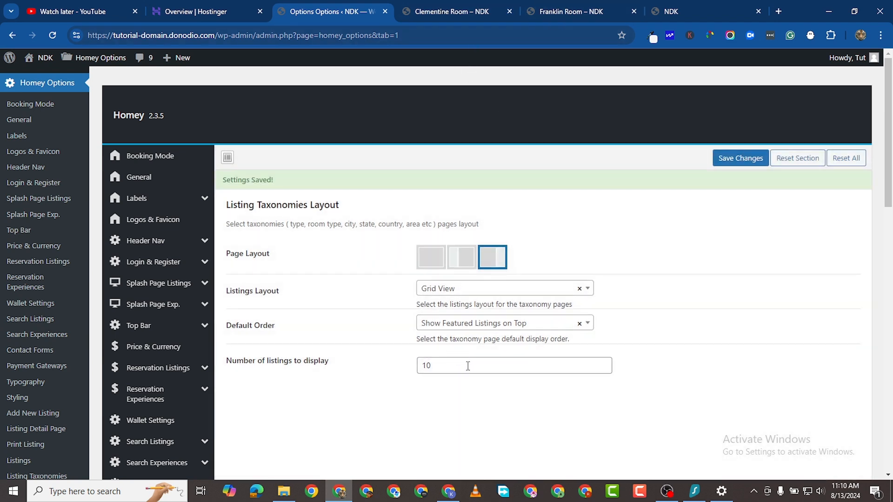
{"action": "left_click", "coordinate": [467, 365]}
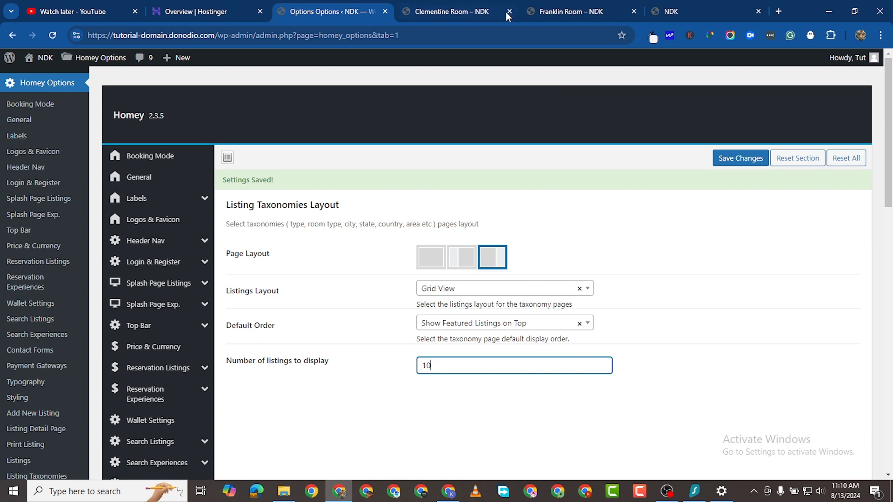
- Open the site's Rooms page and examine how the room listings are laid out
{"action": "left_click", "coordinate": [558, 11]}
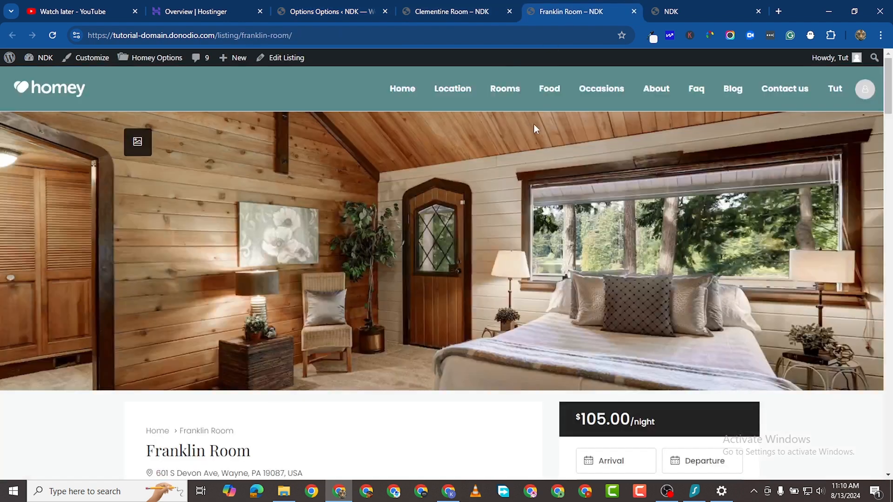
{"action": "left_click", "coordinate": [499, 93]}
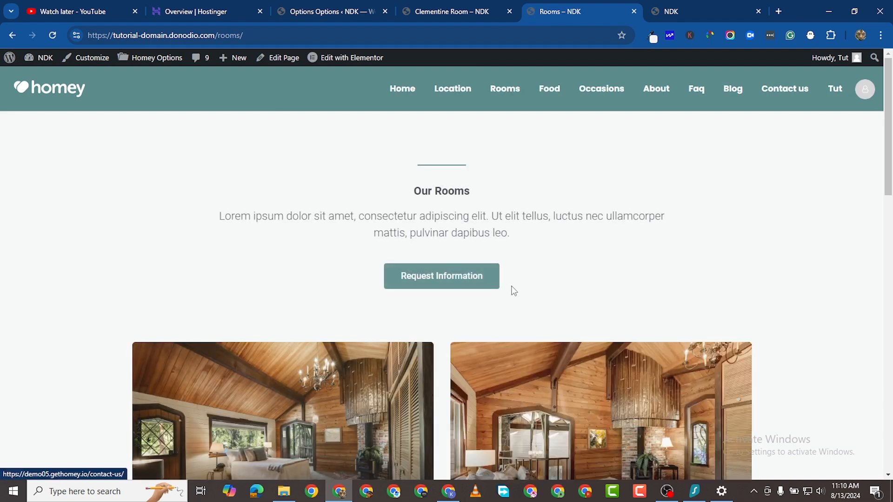
{"action": "scroll", "coordinate": [513, 291], "scroll_direction": "down", "scroll_amount": 20}
{"action": "scroll", "coordinate": [512, 295], "scroll_direction": "up", "scroll_amount": 8}
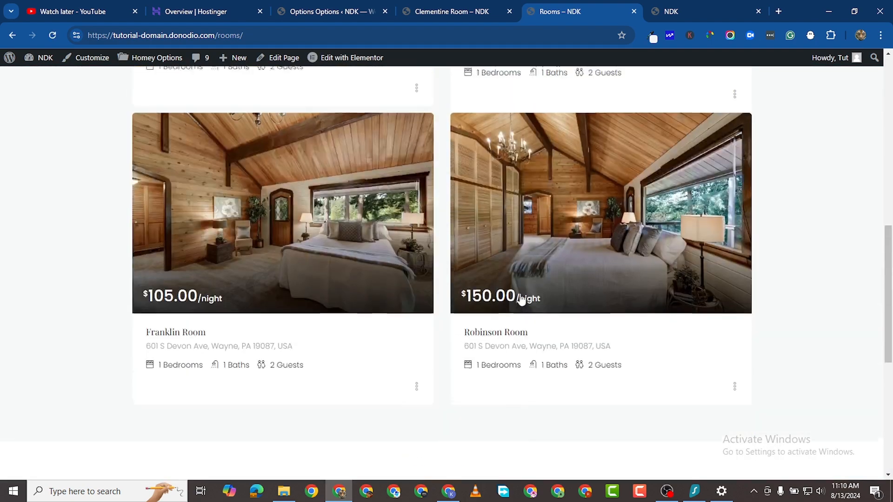
{"action": "scroll", "coordinate": [521, 300], "scroll_direction": "up", "scroll_amount": 11}
{"action": "scroll", "coordinate": [460, 309], "scroll_direction": "down", "scroll_amount": 7}
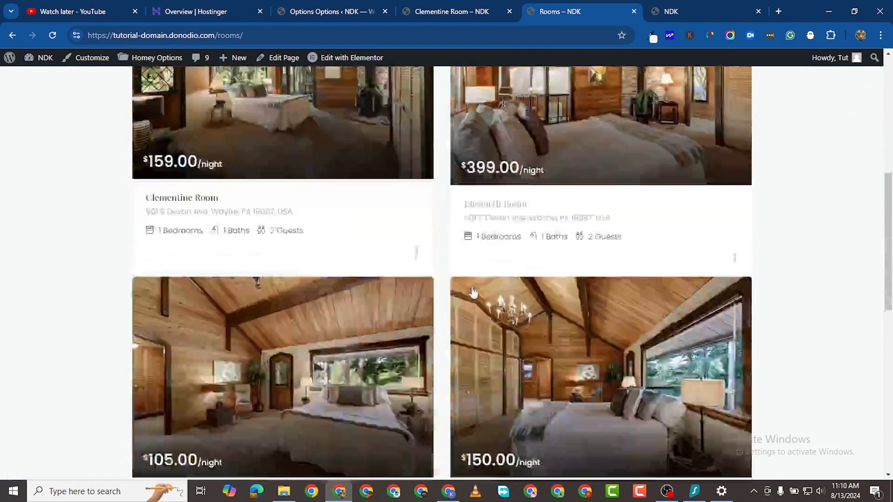
{"action": "scroll", "coordinate": [473, 292], "scroll_direction": "down", "scroll_amount": 10}
{"action": "scroll", "coordinate": [480, 255], "scroll_direction": "up", "scroll_amount": 12}
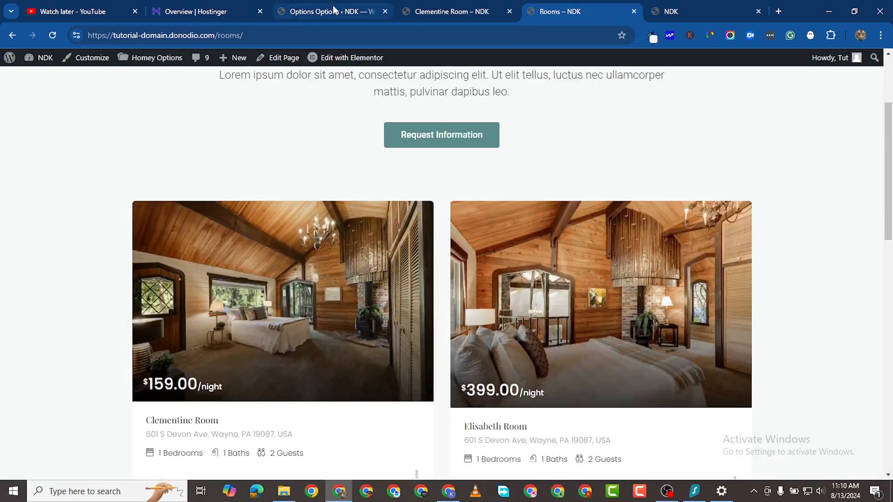
- Return to the Homey options, open the Experiences Taxonomies Layout section and look through the remaining option sections
{"action": "left_click", "coordinate": [334, 10]}
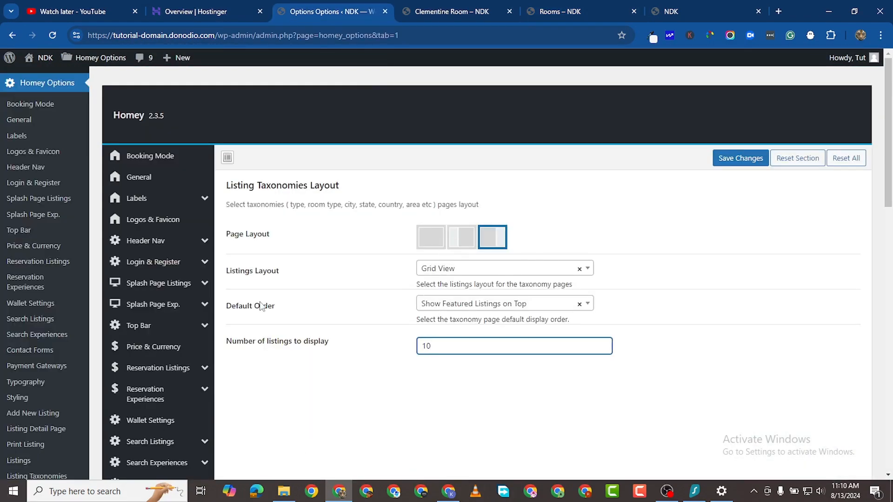
{"action": "scroll", "coordinate": [179, 325], "scroll_direction": "down", "scroll_amount": 7}
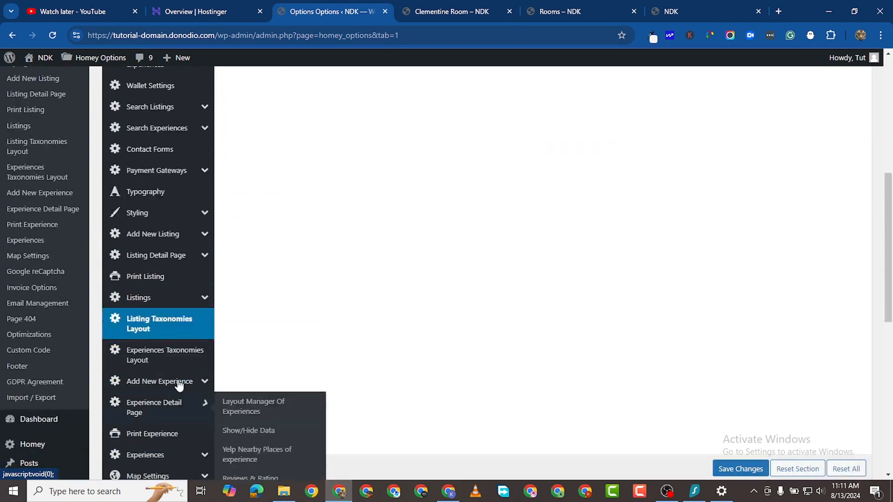
{"action": "scroll", "coordinate": [176, 388], "scroll_direction": "down", "scroll_amount": 2}
{"action": "left_click", "coordinate": [165, 246]}
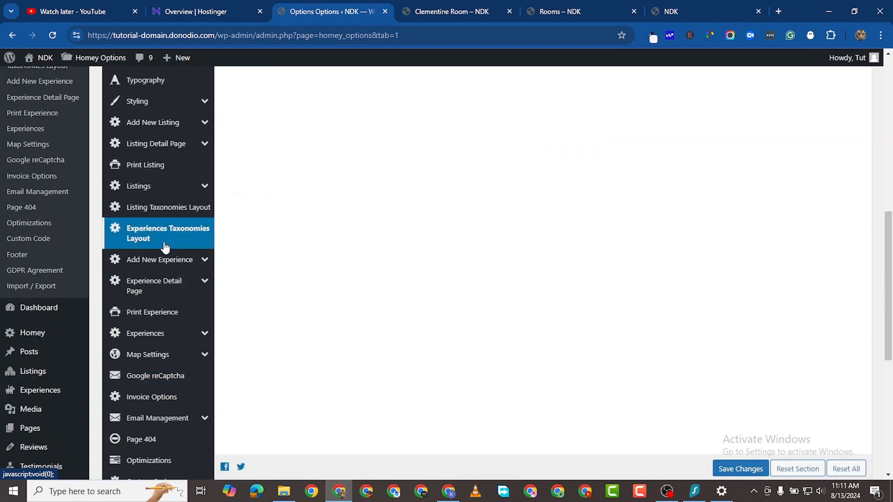
{"action": "scroll", "coordinate": [280, 276], "scroll_direction": "up", "scroll_amount": 8}
{"action": "scroll", "coordinate": [297, 362], "scroll_direction": "down", "scroll_amount": 7}
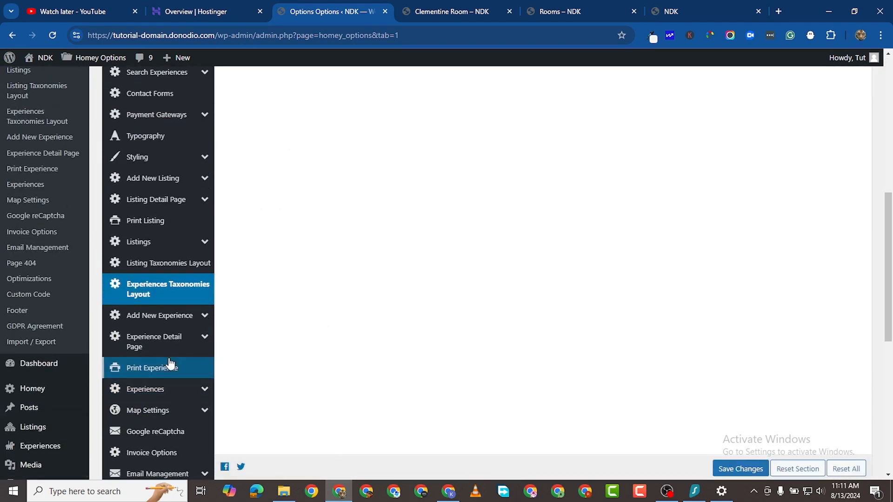
{"action": "scroll", "coordinate": [160, 326], "scroll_direction": "down", "scroll_amount": 1}
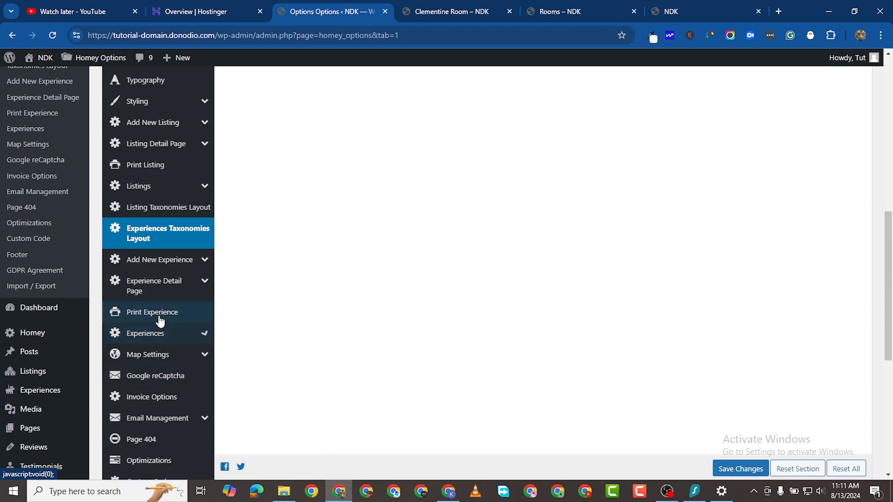
{"action": "scroll", "coordinate": [162, 326], "scroll_direction": "down", "scroll_amount": 1}
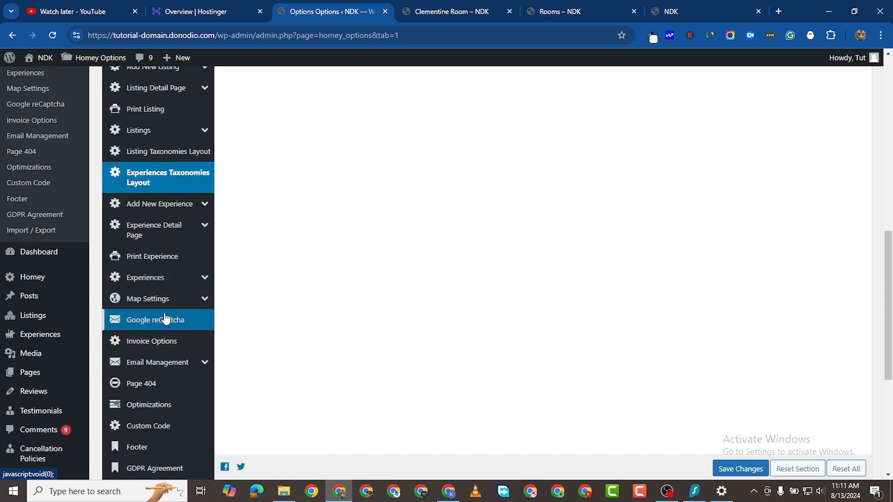
- View the Map Settings subsections, and review the Google reCaptcha toggle and its site and secret key fields
{"action": "left_click", "coordinate": [165, 300]}
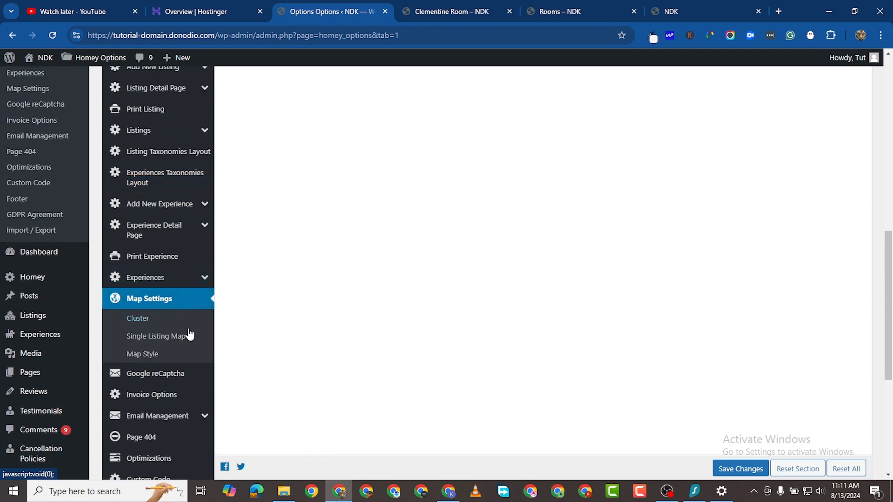
{"action": "scroll", "coordinate": [253, 252], "scroll_direction": "down", "scroll_amount": 1}
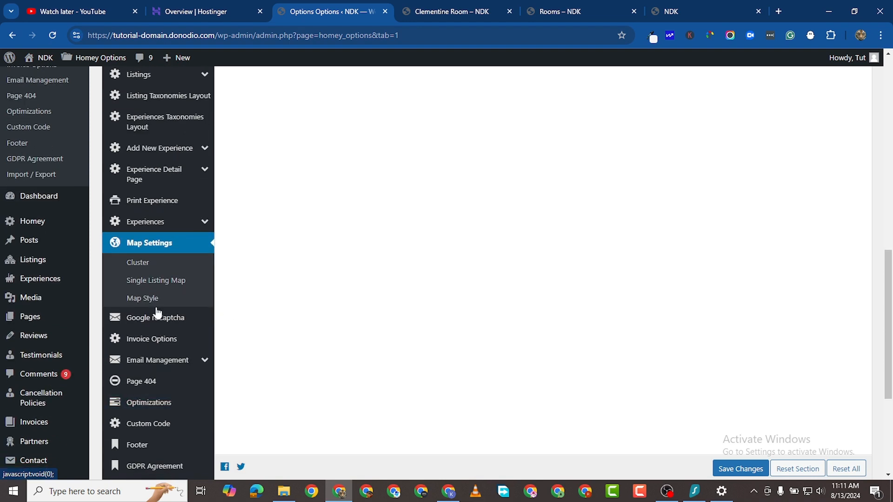
{"action": "left_click", "coordinate": [170, 320]}
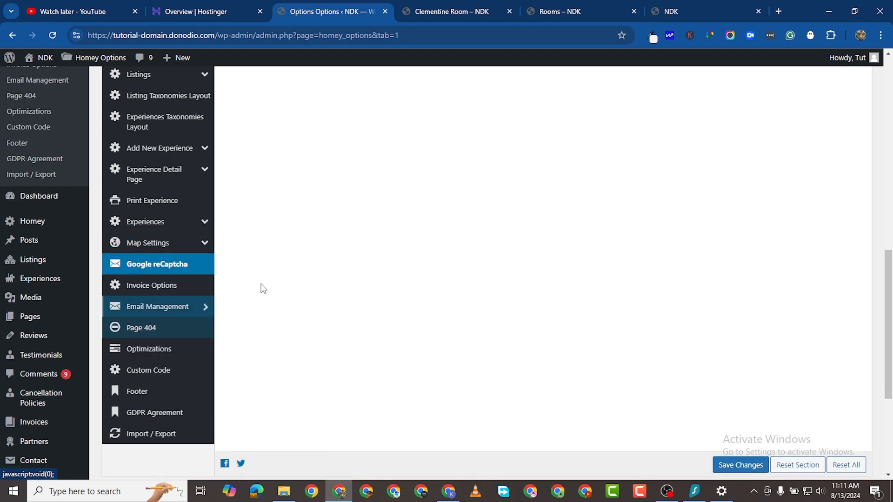
{"action": "mouse_move", "coordinate": [144, 305]}
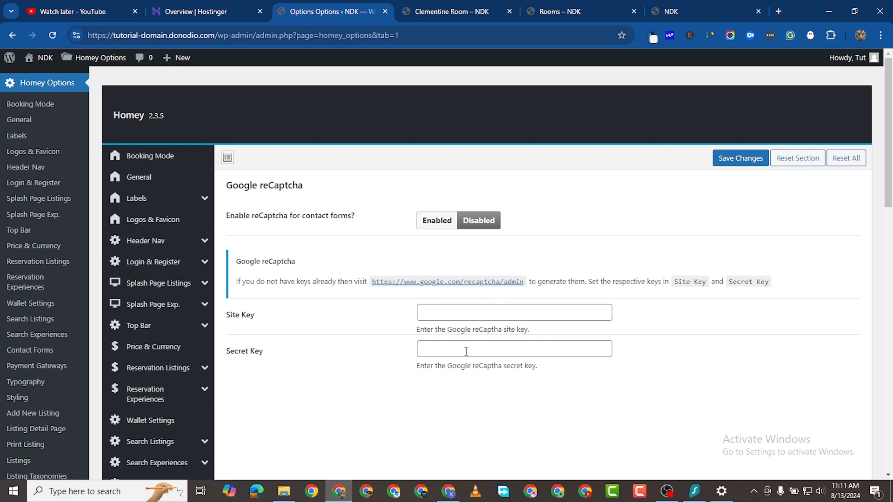
- Open the Invoice Options and change the company name to Us Rentals LLC
{"action": "scroll", "coordinate": [466, 351], "scroll_direction": "down", "scroll_amount": 10}
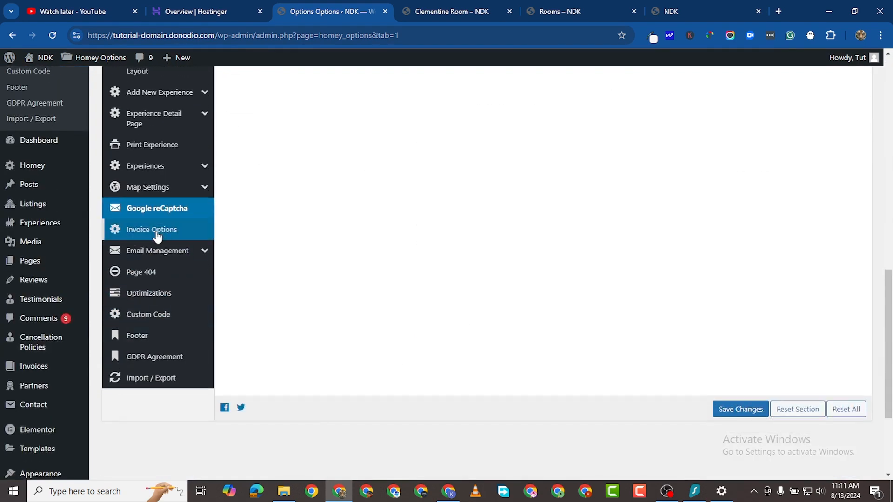
{"action": "left_click", "coordinate": [157, 235]}
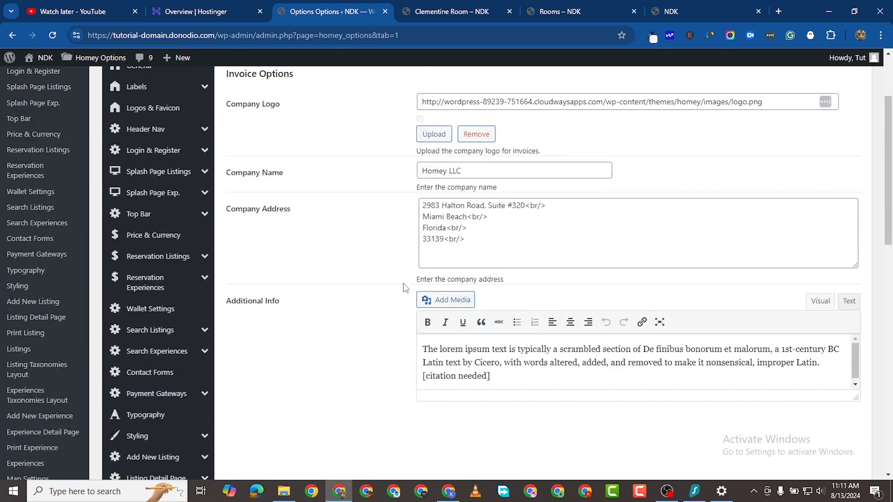
{"action": "scroll", "coordinate": [403, 287], "scroll_direction": "up", "scroll_amount": 3}
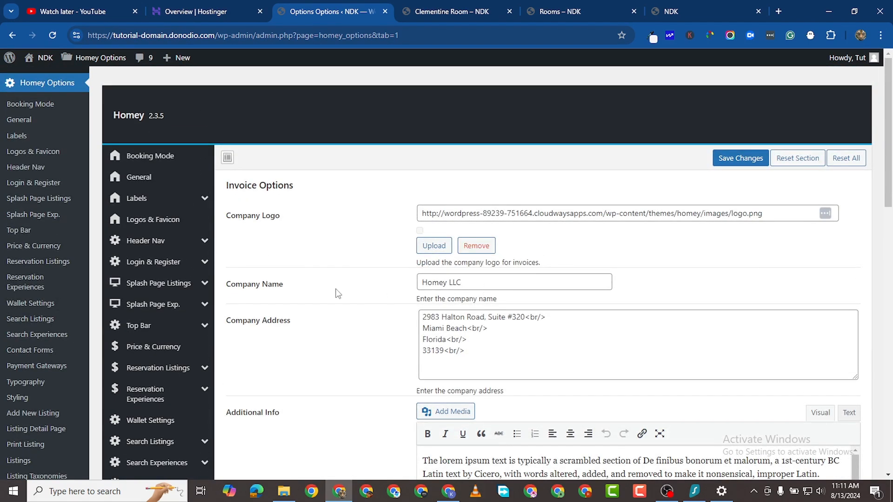
{"action": "triple_click", "coordinate": [456, 286]}
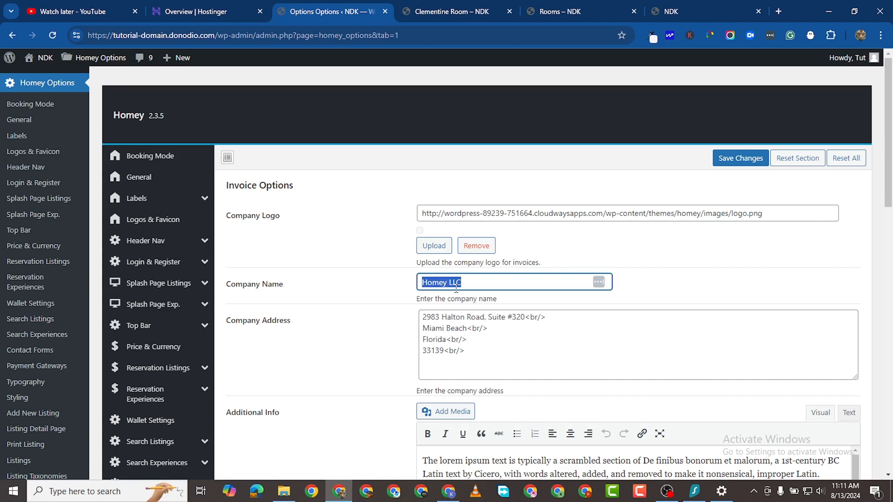
{"action": "left_click", "coordinate": [443, 283]}
{"action": "key", "text": "BackSpace"}
{"action": "key", "text": "BackSpace"}
{"action": "key", "text": "BackSpace"}
{"action": "type", "text": "Us Rental"}
- Review the invoice company address and additional info text, and save the Invoice Options changes
{"action": "left_click", "coordinate": [478, 355]}
{"action": "scroll", "coordinate": [478, 279], "scroll_direction": "down", "scroll_amount": 2}
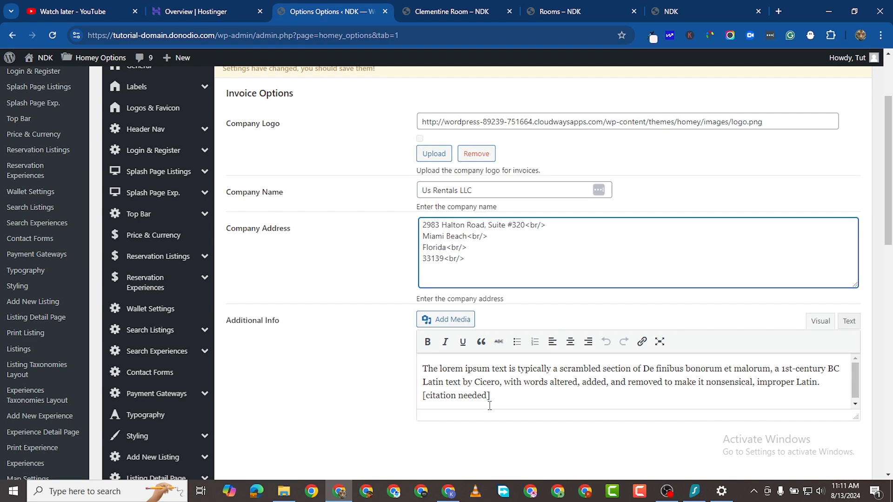
{"action": "left_click", "coordinate": [487, 386]}
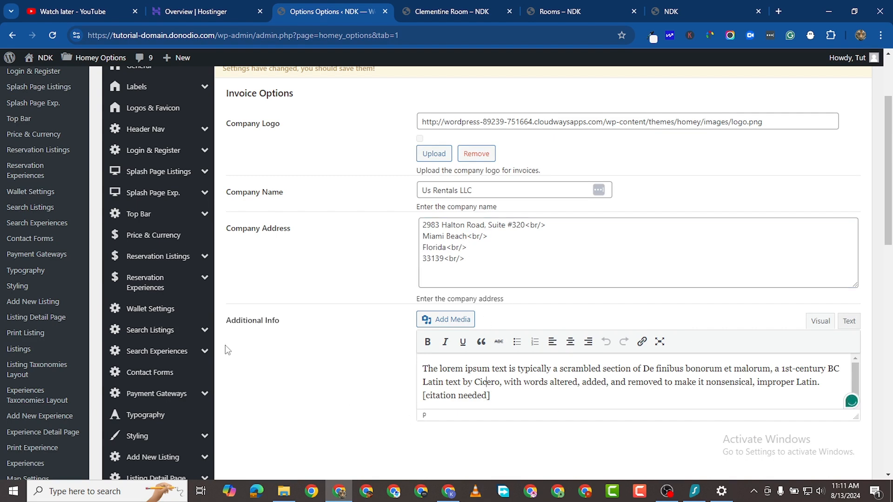
{"action": "scroll", "coordinate": [234, 342], "scroll_direction": "down", "scroll_amount": 4}
{"action": "scroll", "coordinate": [235, 342], "scroll_direction": "up", "scroll_amount": 6}
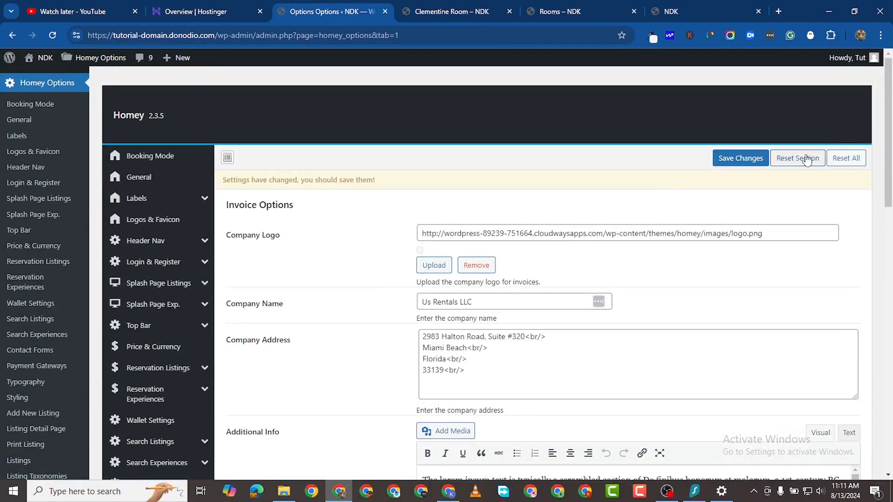
{"action": "left_click", "coordinate": [737, 161]}
- Open the Email Management options and review the HTML email and email header settings
{"action": "scroll", "coordinate": [145, 427], "scroll_direction": "down", "scroll_amount": 9}
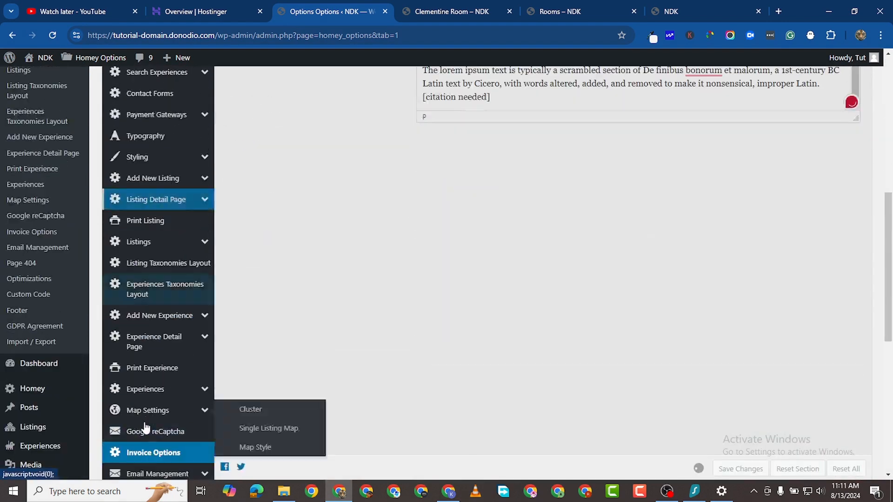
{"action": "scroll", "coordinate": [146, 427], "scroll_direction": "down", "scroll_amount": 5}
{"action": "left_click", "coordinate": [148, 251]}
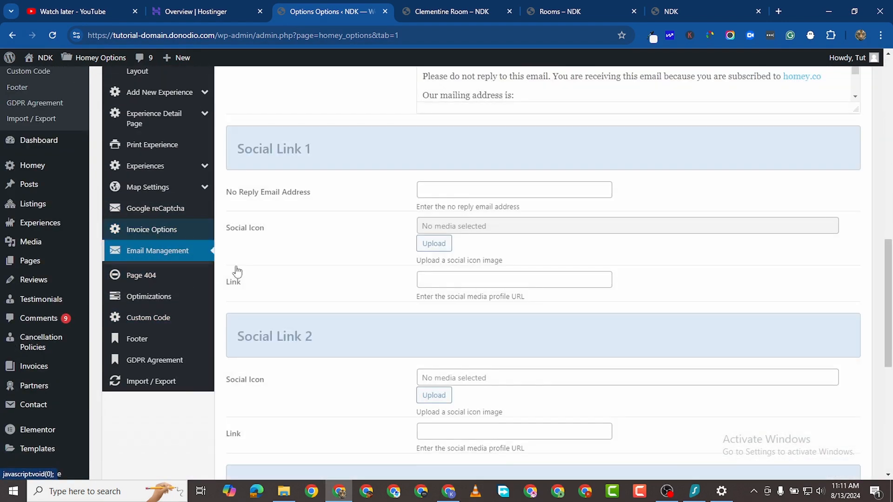
{"action": "scroll", "coordinate": [459, 284], "scroll_direction": "up", "scroll_amount": 13}
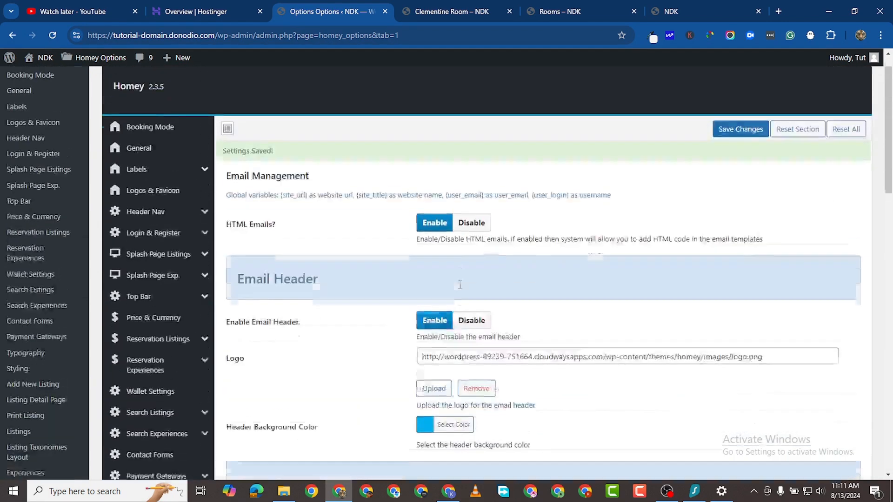
{"action": "scroll", "coordinate": [459, 285], "scroll_direction": "up", "scroll_amount": 1}
{"action": "scroll", "coordinate": [499, 382], "scroll_direction": "down", "scroll_amount": 4}
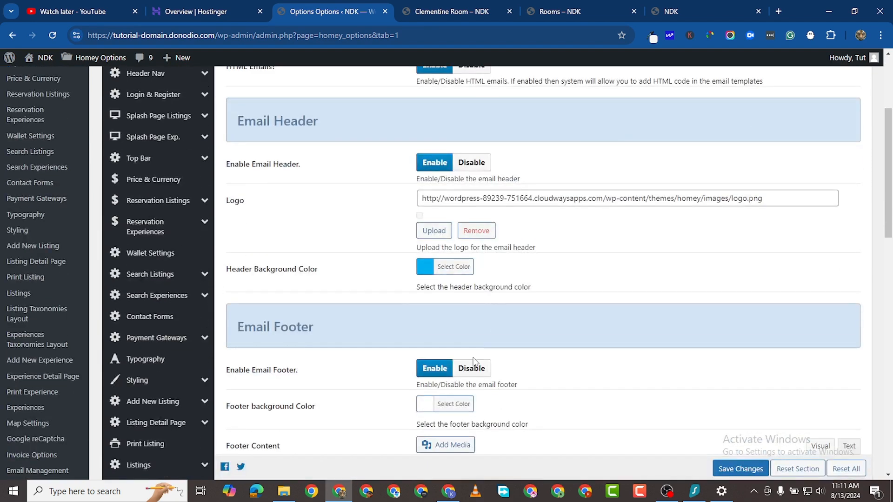
- Change the copyright year in the email footer content to 2024
{"action": "scroll", "coordinate": [467, 365], "scroll_direction": "down", "scroll_amount": 5}
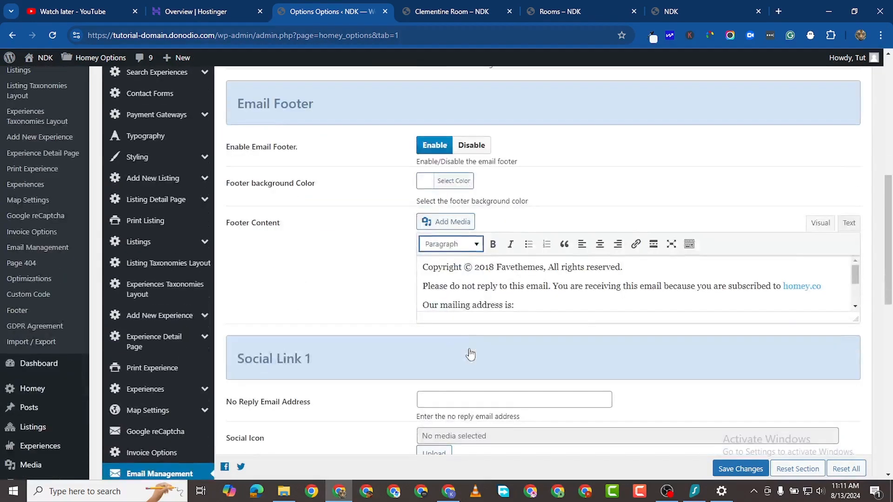
{"action": "left_click", "coordinate": [493, 264]}
{"action": "key", "text": "BackSpace"}
{"action": "key", "text": "BackSpace"}
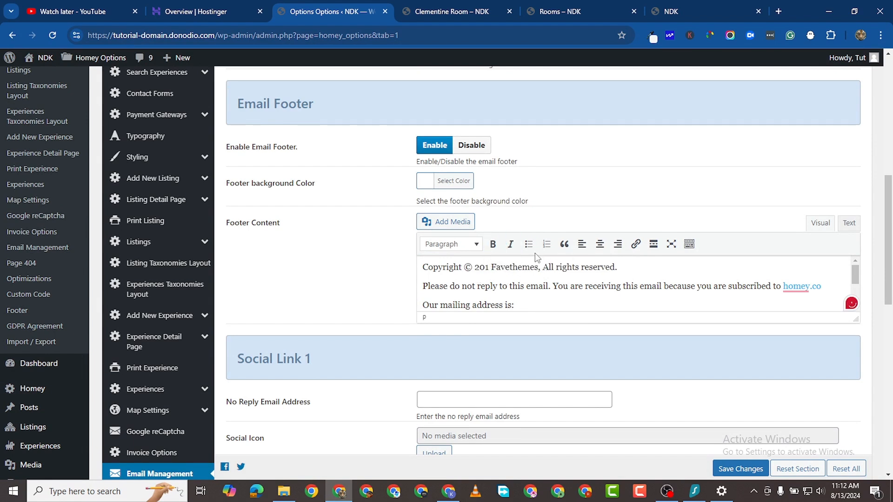
{"action": "type", "text": "24"}
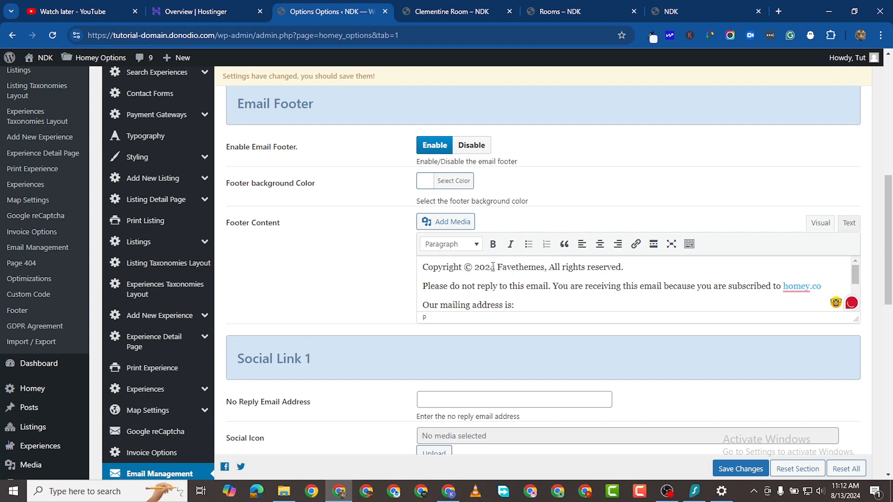
- Review the rest of the email footer content and the Social Link settings of Email Management
{"action": "scroll", "coordinate": [492, 266], "scroll_direction": "down", "scroll_amount": 4}
{"action": "scroll", "coordinate": [448, 341], "scroll_direction": "down", "scroll_amount": 3}
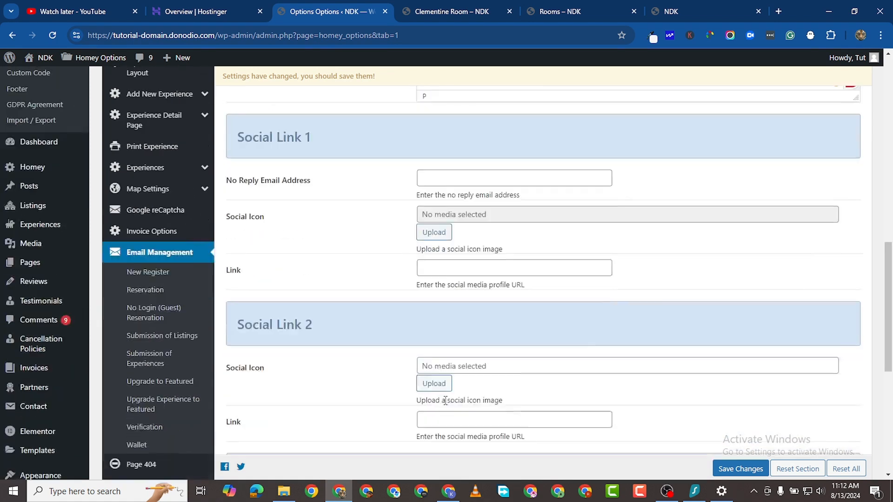
{"action": "scroll", "coordinate": [445, 401], "scroll_direction": "down", "scroll_amount": 4}
{"action": "scroll", "coordinate": [488, 157], "scroll_direction": "up", "scroll_amount": 10}
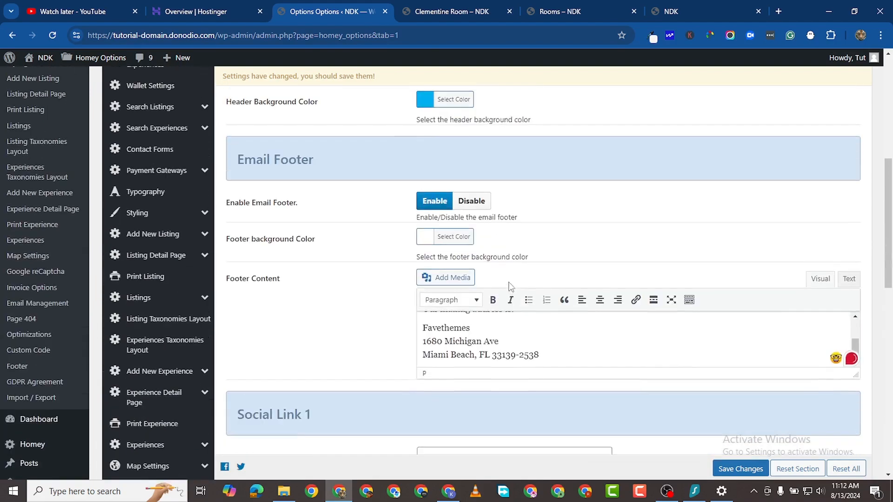
{"action": "scroll", "coordinate": [513, 371], "scroll_direction": "up", "scroll_amount": 5}
{"action": "scroll", "coordinate": [513, 367], "scroll_direction": "down", "scroll_amount": 18}
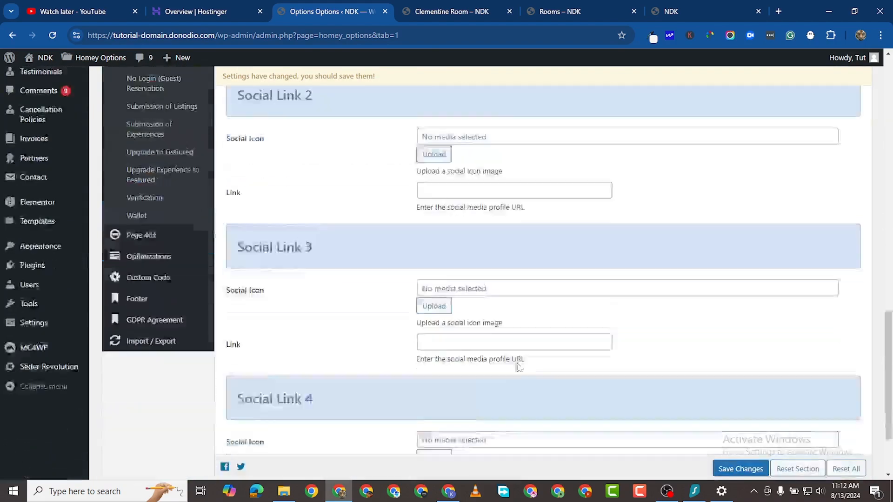
{"action": "scroll", "coordinate": [366, 339], "scroll_direction": "up", "scroll_amount": 8}
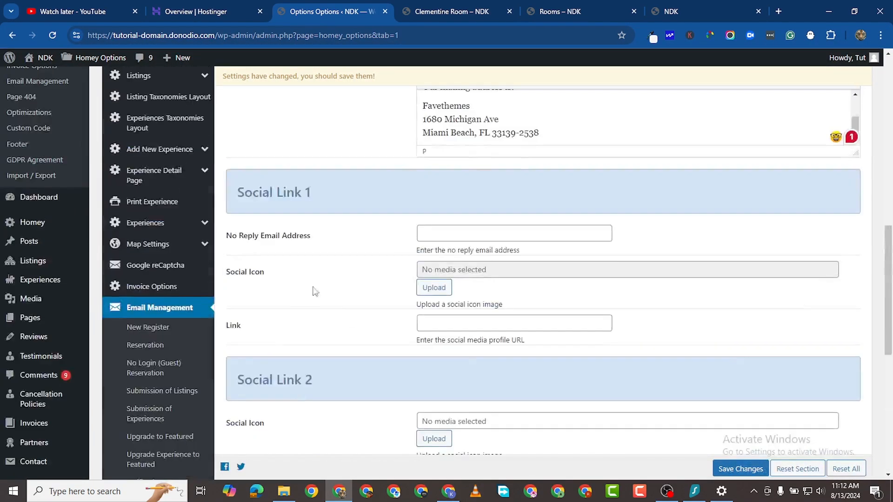
{"action": "scroll", "coordinate": [347, 314], "scroll_direction": "down", "scroll_amount": 3}
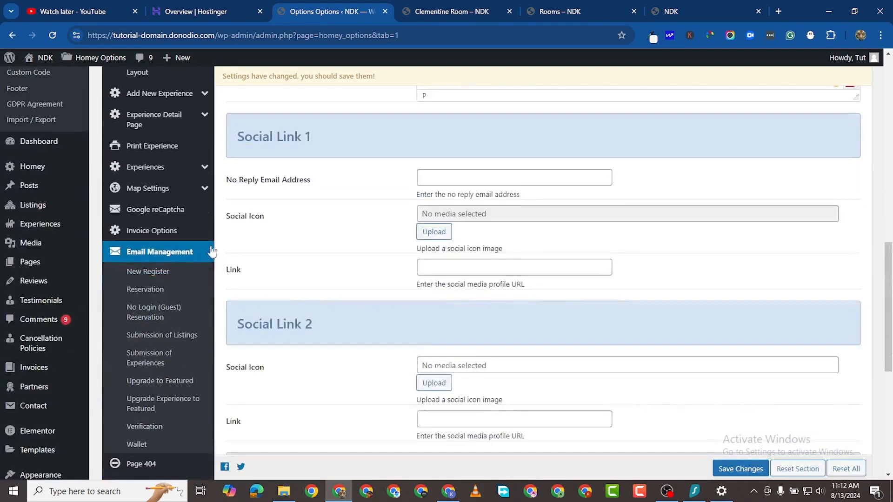
- Open the New Register email settings and review the New Registered User Notification content
{"action": "left_click", "coordinate": [155, 274]}
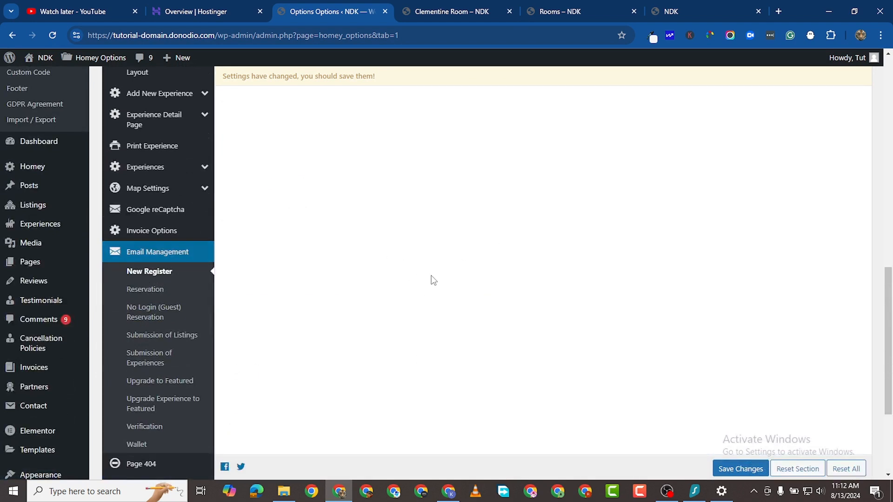
{"action": "scroll", "coordinate": [420, 295], "scroll_direction": "up", "scroll_amount": 7}
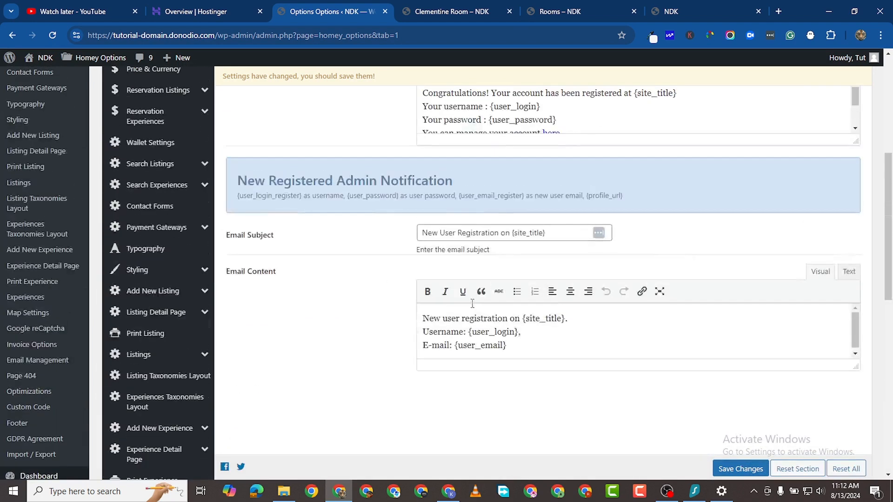
{"action": "scroll", "coordinate": [490, 247], "scroll_direction": "up", "scroll_amount": 6}
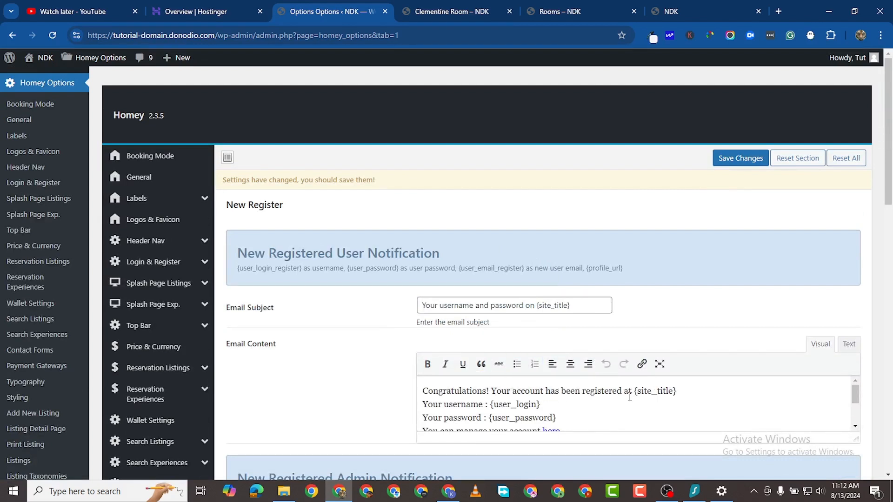
{"action": "left_click", "coordinate": [680, 392]}
{"action": "scroll", "coordinate": [604, 404], "scroll_direction": "down", "scroll_amount": 2}
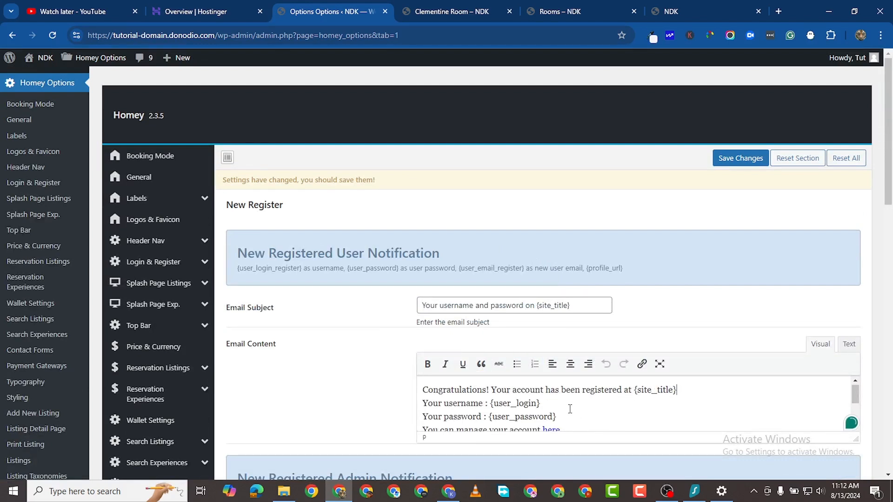
{"action": "scroll", "coordinate": [563, 404], "scroll_direction": "up", "scroll_amount": 2}
{"action": "left_click", "coordinate": [550, 402]}
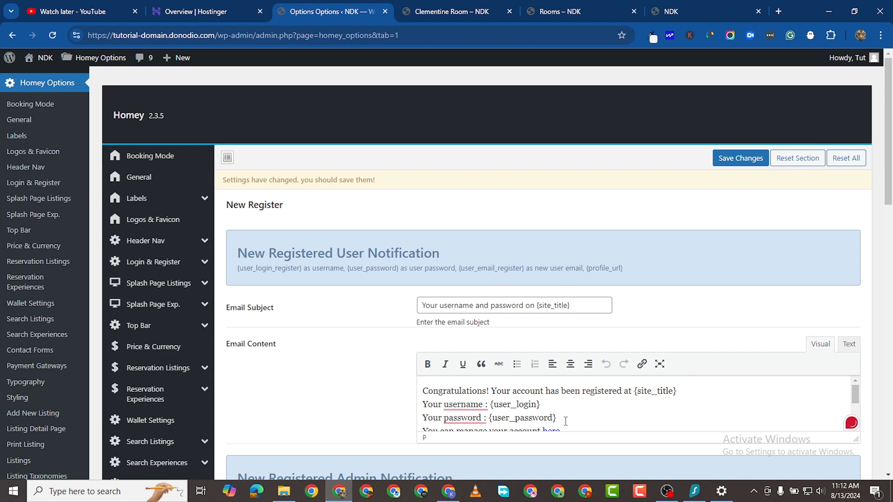
{"action": "scroll", "coordinate": [604, 420], "scroll_direction": "down", "scroll_amount": 2}
{"action": "scroll", "coordinate": [590, 416], "scroll_direction": "up", "scroll_amount": 2}
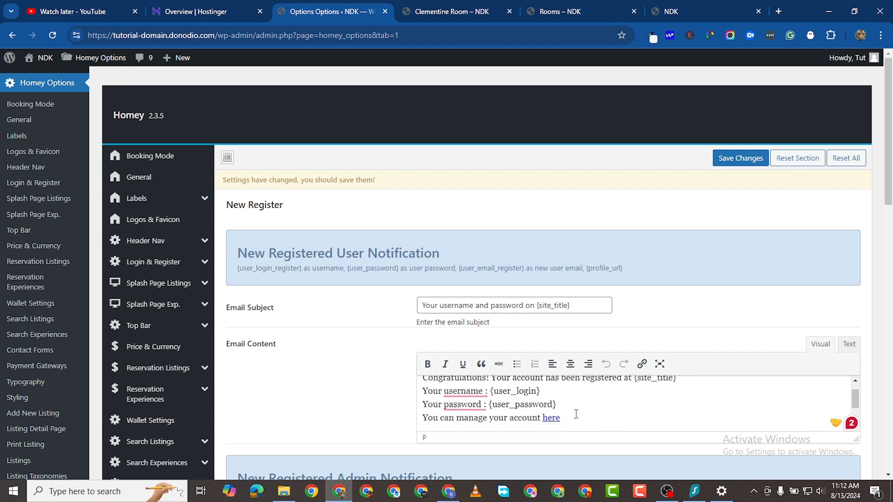
- Replace Homey with Us Rentals in the thank-you line of the New Registered User Notification email
{"action": "scroll", "coordinate": [575, 414], "scroll_direction": "down", "scroll_amount": 2}
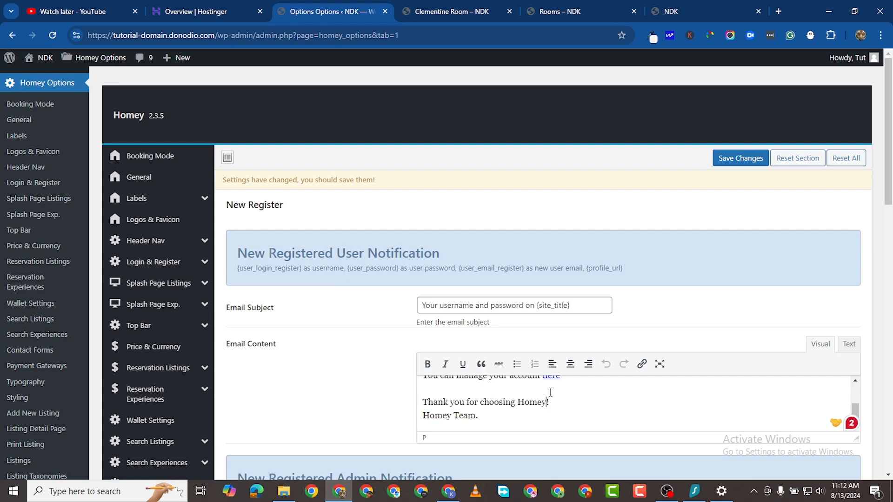
{"action": "key", "text": "BackSpace"}
{"action": "key", "text": "BackSpace"}
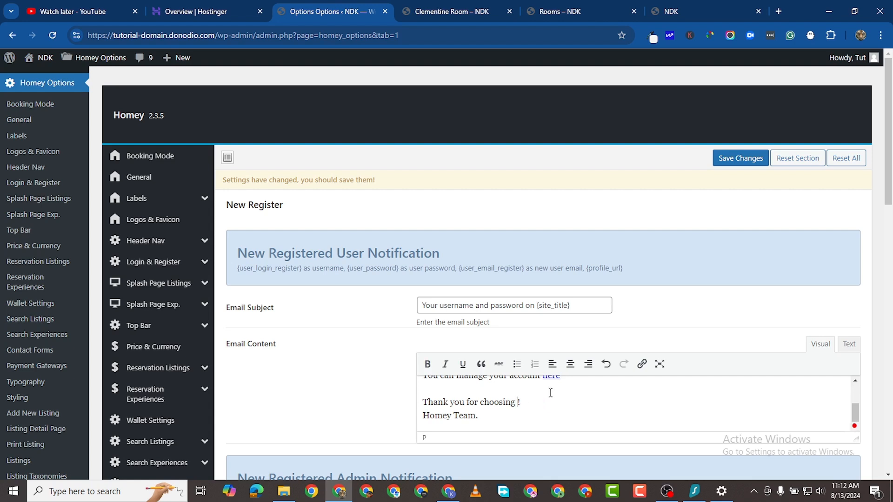
{"action": "type", "text": "s Rentals"}
- Change the sign-off of the New Registered User Notification email to The US Rentals Team
{"action": "scroll", "coordinate": [457, 356], "scroll_direction": "down", "scroll_amount": 1}
{"action": "left_click", "coordinate": [476, 361]}
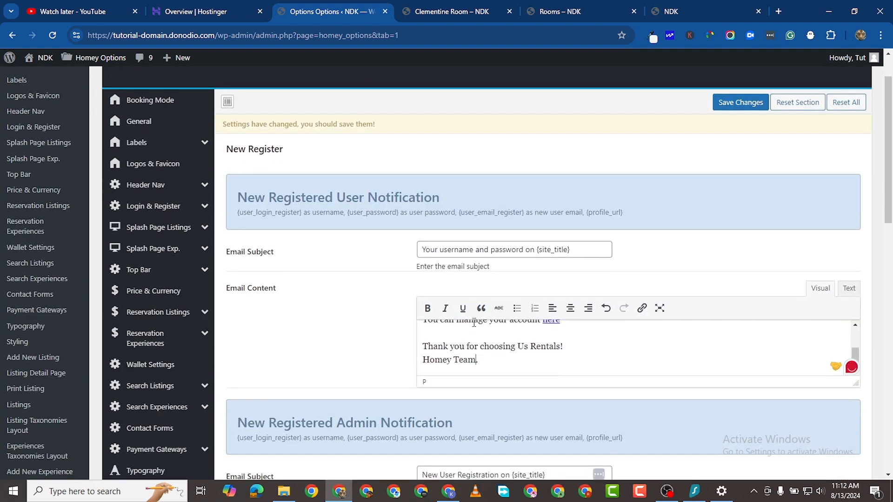
{"action": "key", "text": "BackSpace"}
{"action": "key", "text": "BackSpace"}
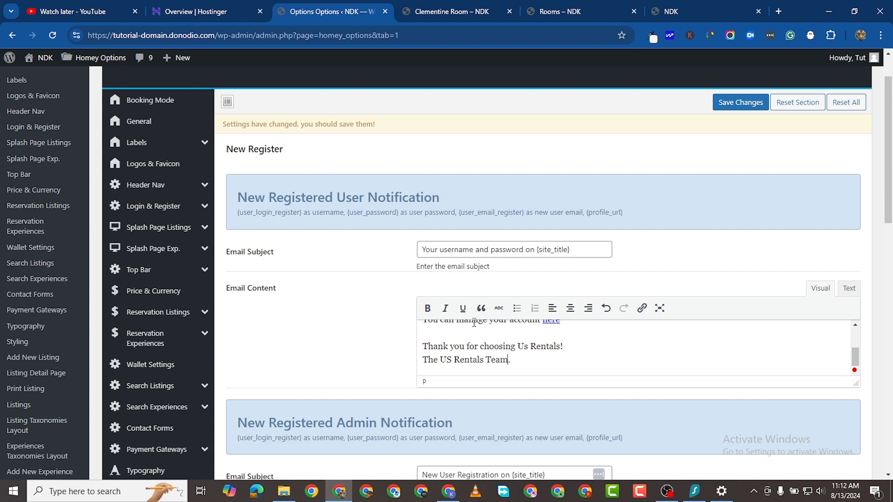
- Review the New Registered Admin Notification email and save the theme option changes
{"action": "scroll", "coordinate": [484, 328], "scroll_direction": "down", "scroll_amount": 4}
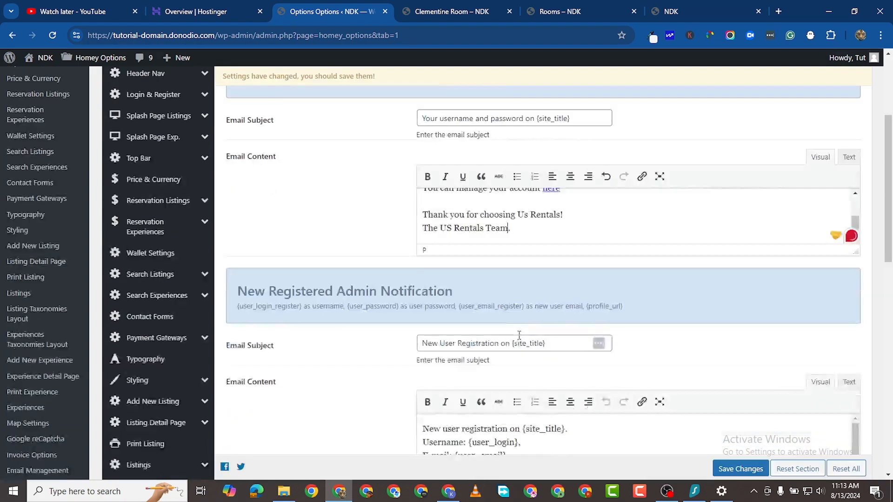
{"action": "scroll", "coordinate": [504, 389], "scroll_direction": "down", "scroll_amount": 1}
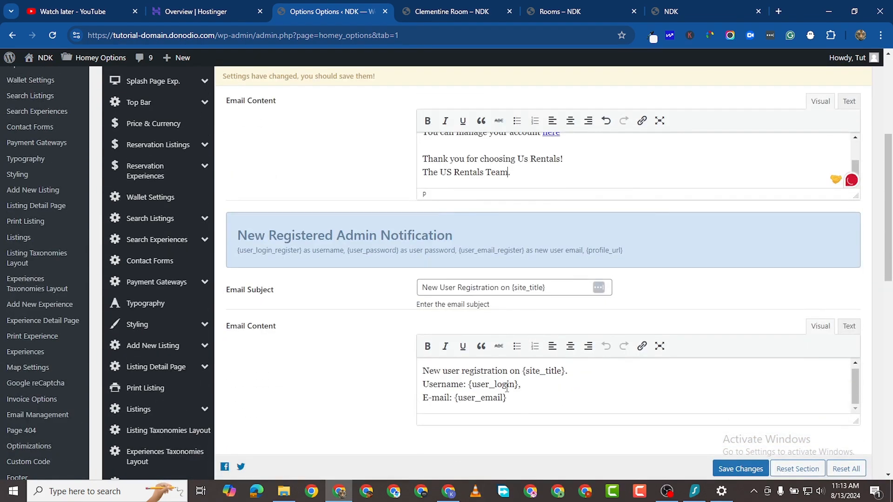
{"action": "scroll", "coordinate": [495, 383], "scroll_direction": "down", "scroll_amount": 6}
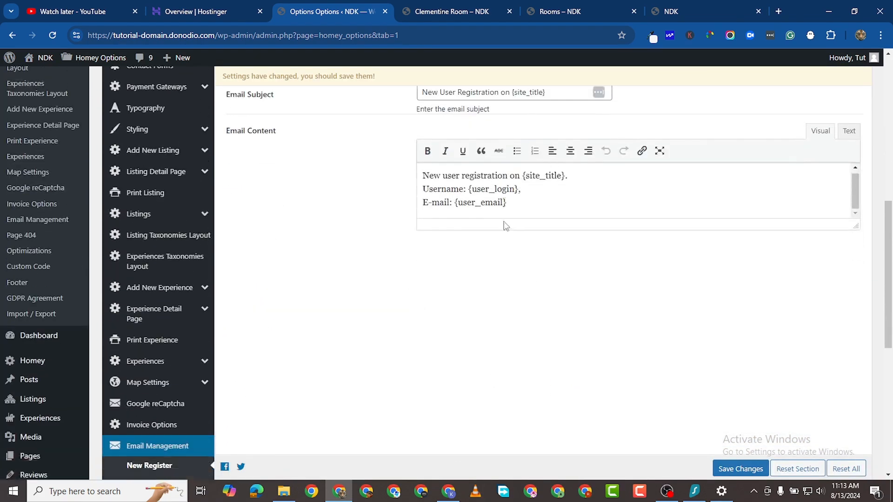
{"action": "scroll", "coordinate": [536, 135], "scroll_direction": "up", "scroll_amount": 4}
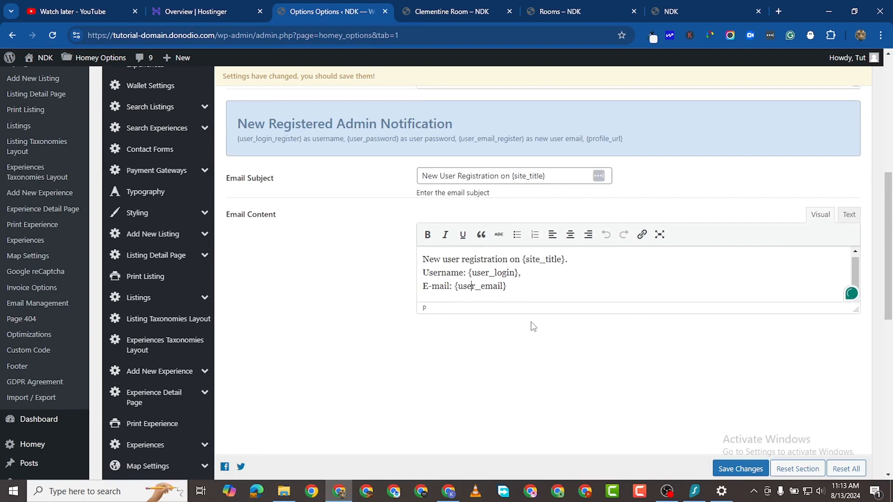
{"action": "scroll", "coordinate": [146, 280], "scroll_direction": "up", "scroll_amount": 3}
{"action": "scroll", "coordinate": [149, 289], "scroll_direction": "down", "scroll_amount": 9}
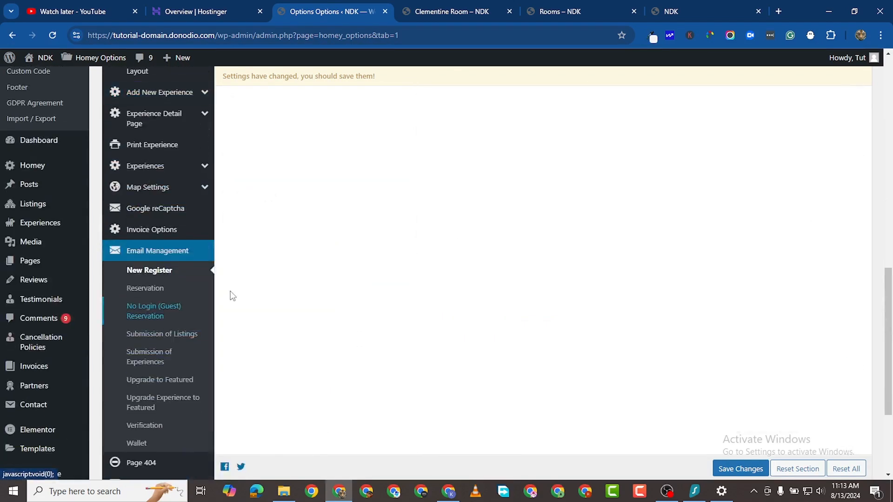
{"action": "left_click", "coordinate": [749, 471]}
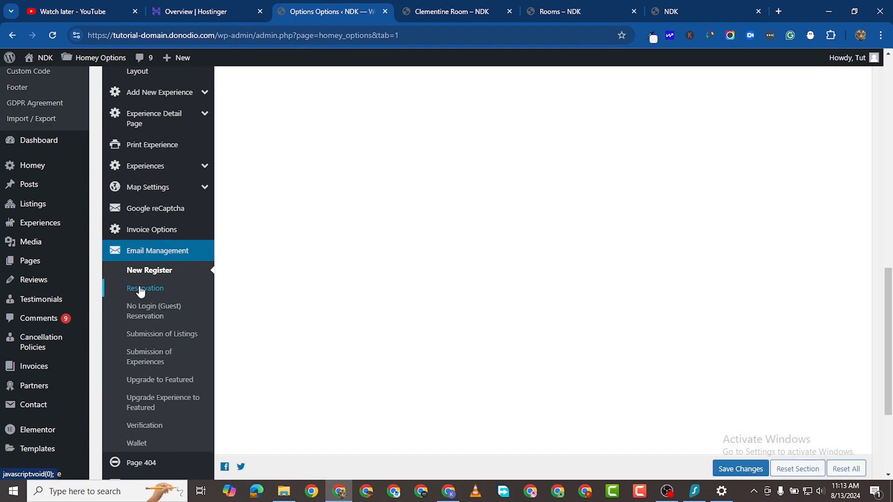
- Open the Reservation email settings and review the templates for received, sent, confirmed and booked reservations
{"action": "left_click", "coordinate": [140, 290]}
{"action": "scroll", "coordinate": [530, 218], "scroll_direction": "up", "scroll_amount": 5}
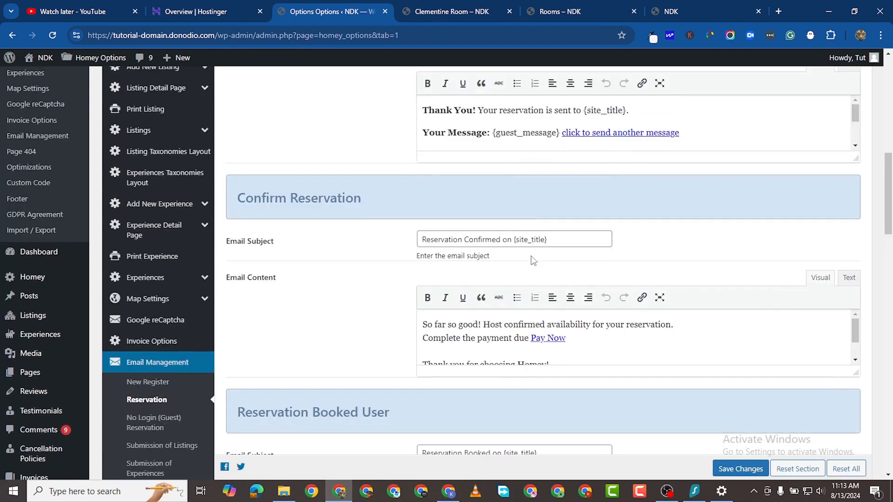
{"action": "scroll", "coordinate": [547, 253], "scroll_direction": "up", "scroll_amount": 8}
{"action": "scroll", "coordinate": [499, 157], "scroll_direction": "down", "scroll_amount": 4}
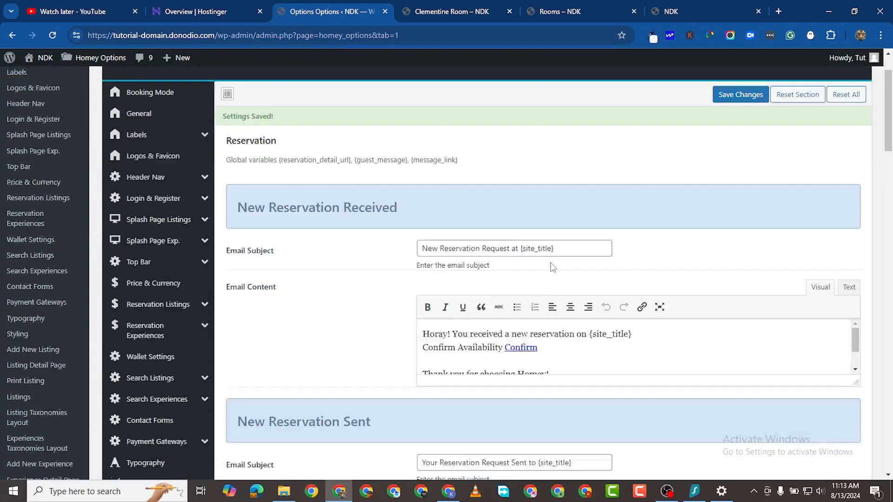
{"action": "scroll", "coordinate": [535, 161], "scroll_direction": "down", "scroll_amount": 5}
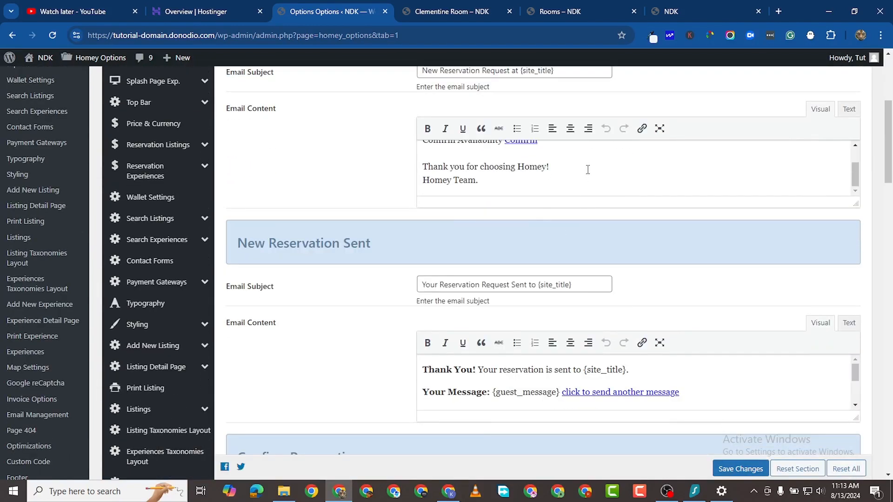
{"action": "scroll", "coordinate": [545, 161], "scroll_direction": "down", "scroll_amount": 12}
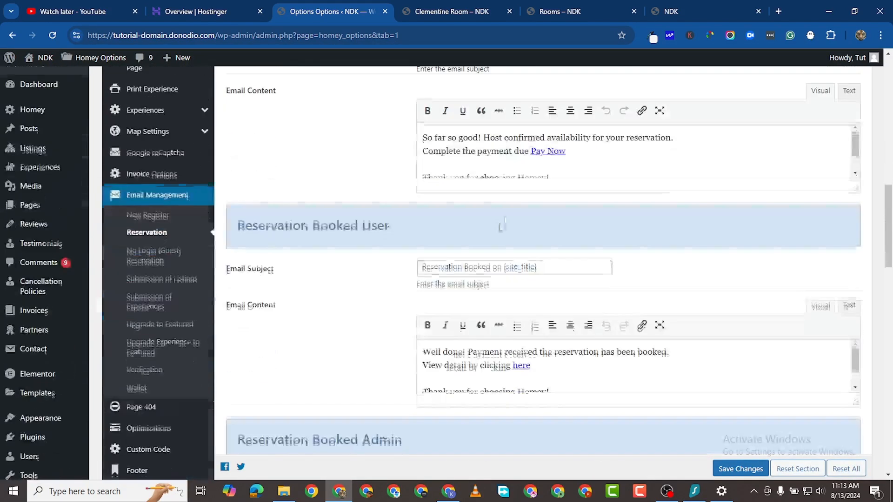
{"action": "scroll", "coordinate": [511, 206], "scroll_direction": "down", "scroll_amount": 2}
{"action": "scroll", "coordinate": [540, 203], "scroll_direction": "up", "scroll_amount": 2}
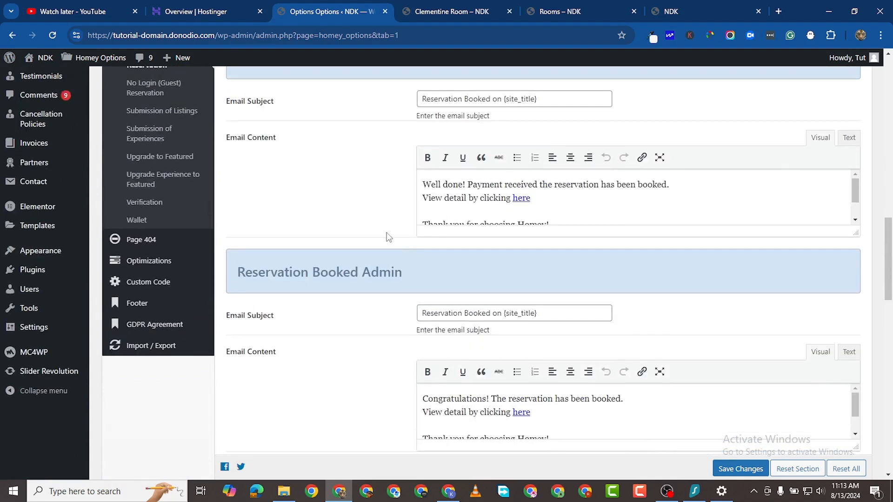
{"action": "scroll", "coordinate": [240, 263], "scroll_direction": "up", "scroll_amount": 4}
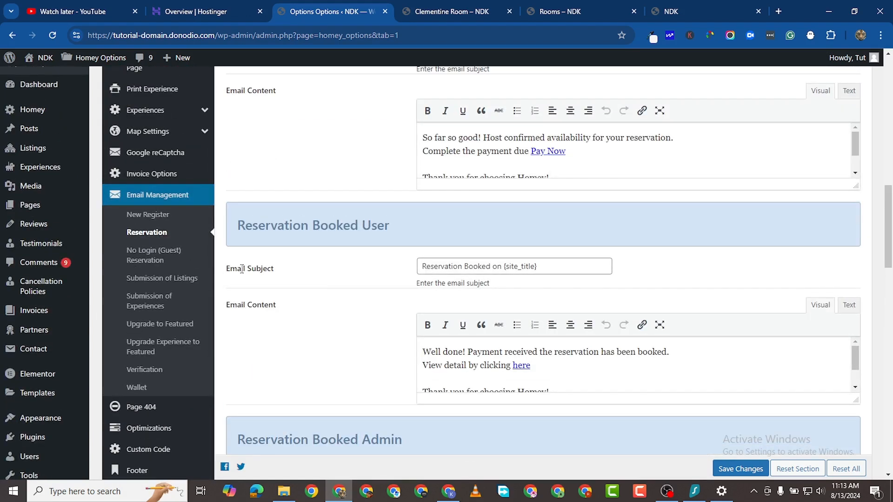
- Open the No Login (Guest) Reservation email settings and review the received, sent and confirmed guest reservation templates
{"action": "left_click", "coordinate": [145, 254]}
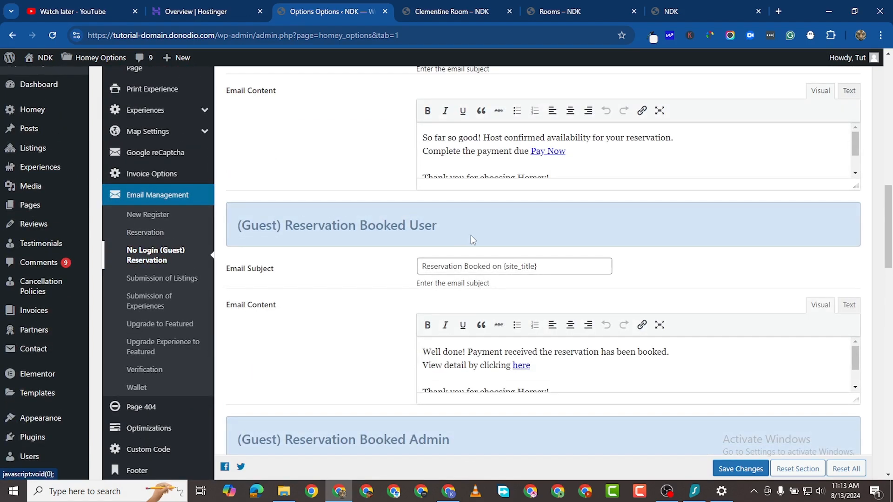
{"action": "scroll", "coordinate": [568, 235], "scroll_direction": "up", "scroll_amount": 15}
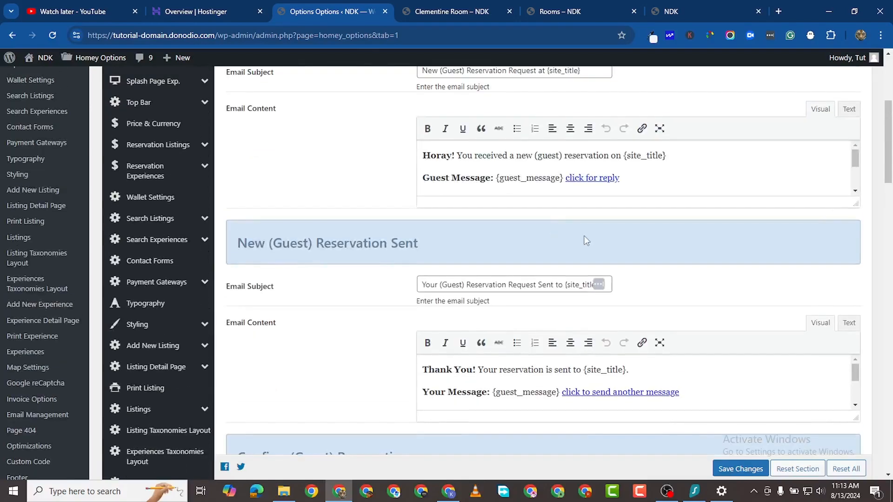
{"action": "scroll", "coordinate": [515, 306], "scroll_direction": "down", "scroll_amount": 1}
{"action": "scroll", "coordinate": [535, 318], "scroll_direction": "down", "scroll_amount": 3}
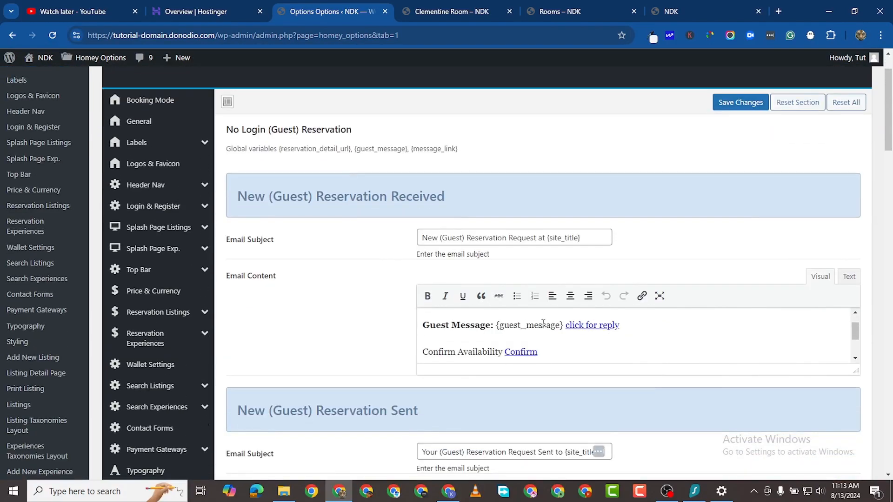
{"action": "scroll", "coordinate": [535, 318], "scroll_direction": "up", "scroll_amount": 5}
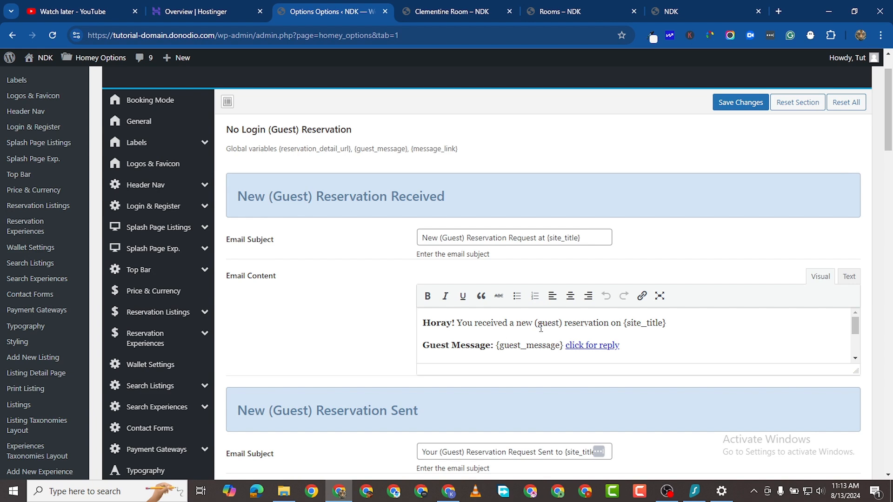
{"action": "scroll", "coordinate": [541, 316], "scroll_direction": "down", "scroll_amount": 5}
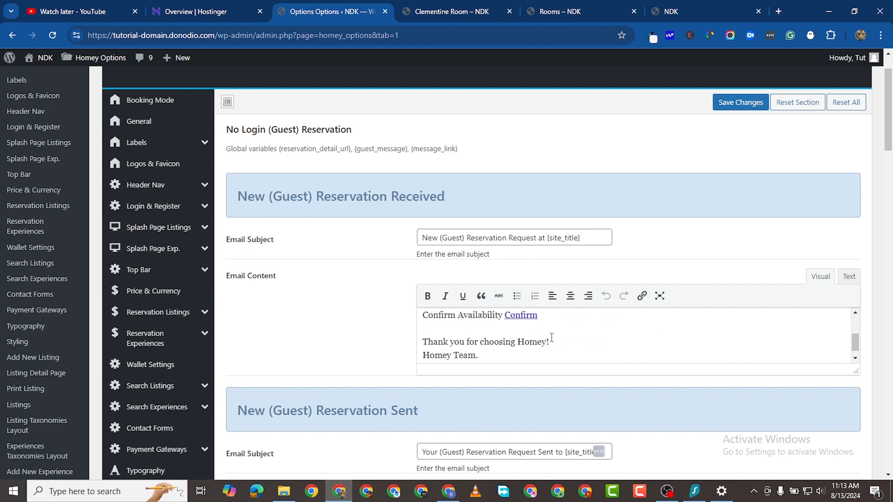
{"action": "scroll", "coordinate": [496, 275], "scroll_direction": "down", "scroll_amount": 3}
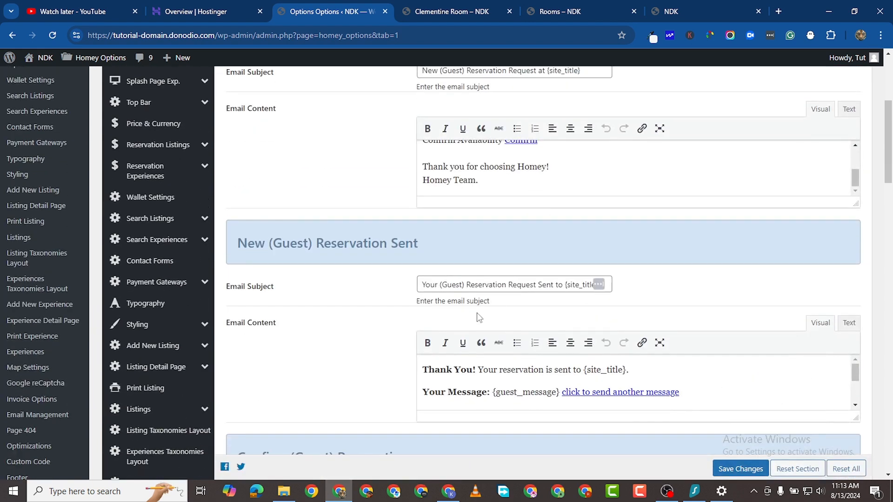
{"action": "scroll", "coordinate": [535, 320], "scroll_direction": "down", "scroll_amount": 1}
{"action": "scroll", "coordinate": [587, 328], "scroll_direction": "down", "scroll_amount": 5}
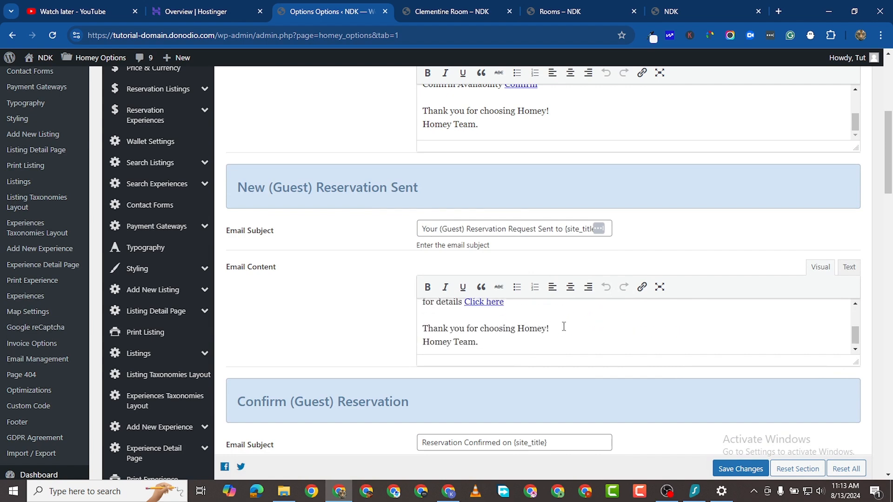
{"action": "scroll", "coordinate": [319, 301], "scroll_direction": "down", "scroll_amount": 2}
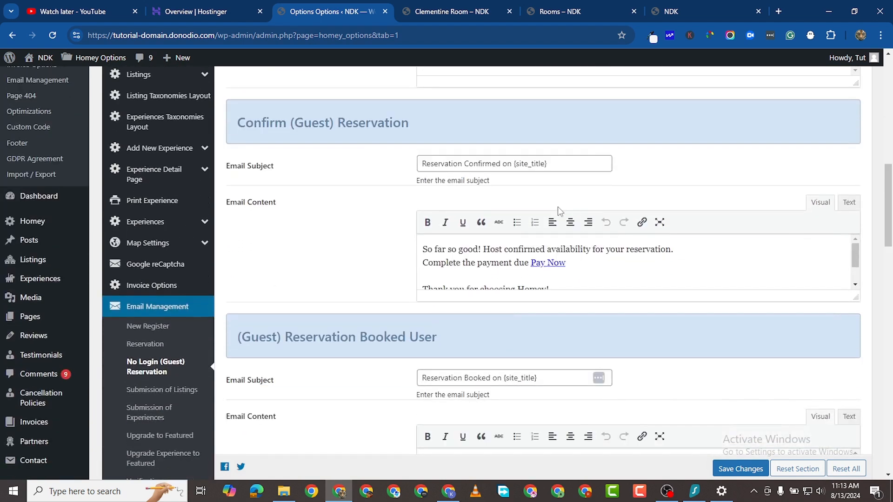
- Open the Submission of Listings email settings and review the new submission, update submission and listing approved templates
{"action": "scroll", "coordinate": [524, 264], "scroll_direction": "down", "scroll_amount": 4}
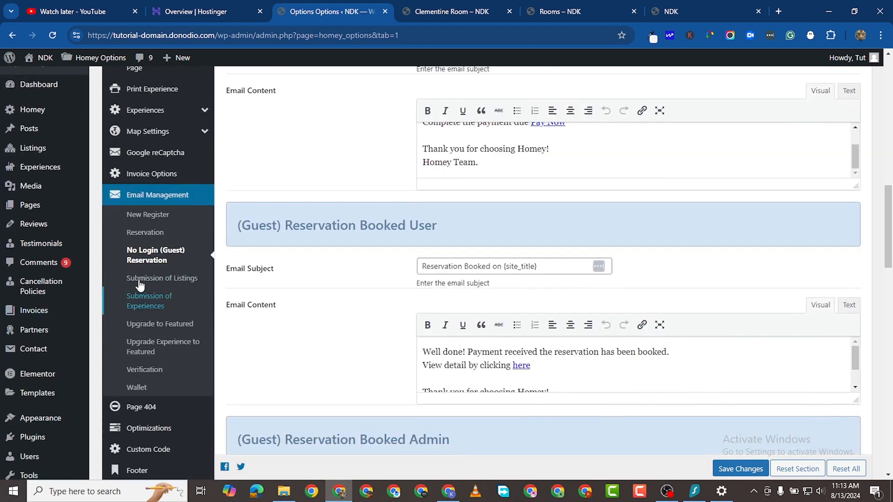
{"action": "left_click", "coordinate": [139, 279]}
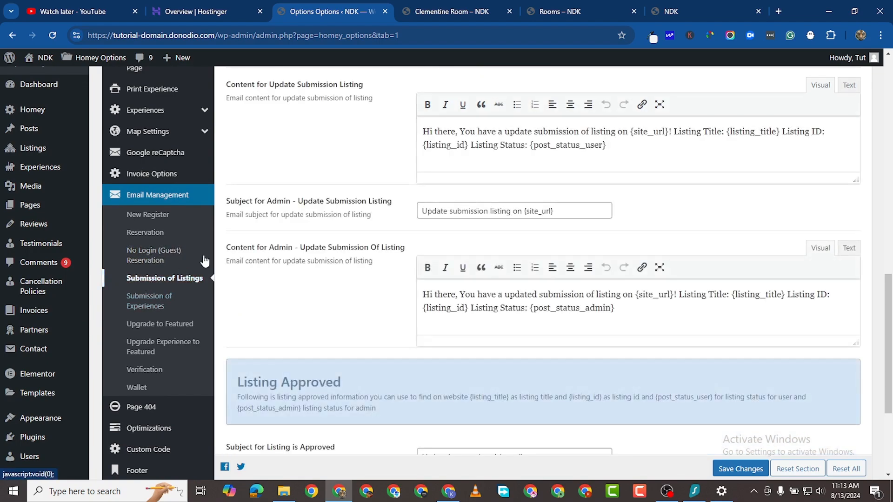
{"action": "scroll", "coordinate": [384, 235], "scroll_direction": "up", "scroll_amount": 5}
{"action": "scroll", "coordinate": [384, 235], "scroll_direction": "up", "scroll_amount": 5}
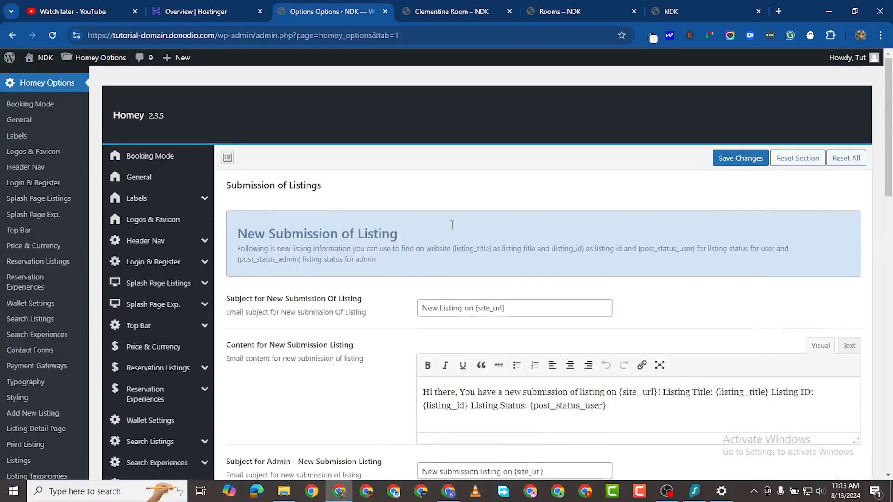
{"action": "scroll", "coordinate": [442, 247], "scroll_direction": "down", "scroll_amount": 3}
{"action": "scroll", "coordinate": [152, 309], "scroll_direction": "down", "scroll_amount": 8}
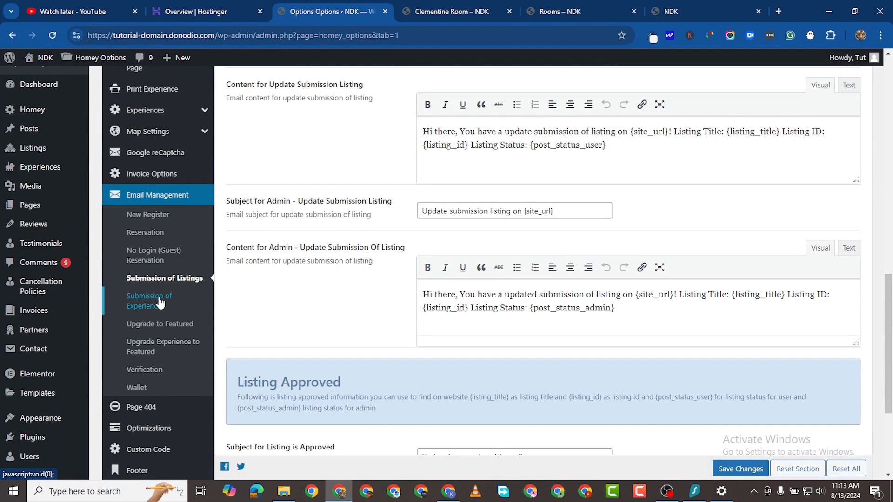
- Open the Upgrade to Featured and Verification email settings and review the ID verification response templates
{"action": "left_click", "coordinate": [167, 326]}
{"action": "scroll", "coordinate": [331, 268], "scroll_direction": "up", "scroll_amount": 1}
{"action": "scroll", "coordinate": [155, 269], "scroll_direction": "down", "scroll_amount": 2}
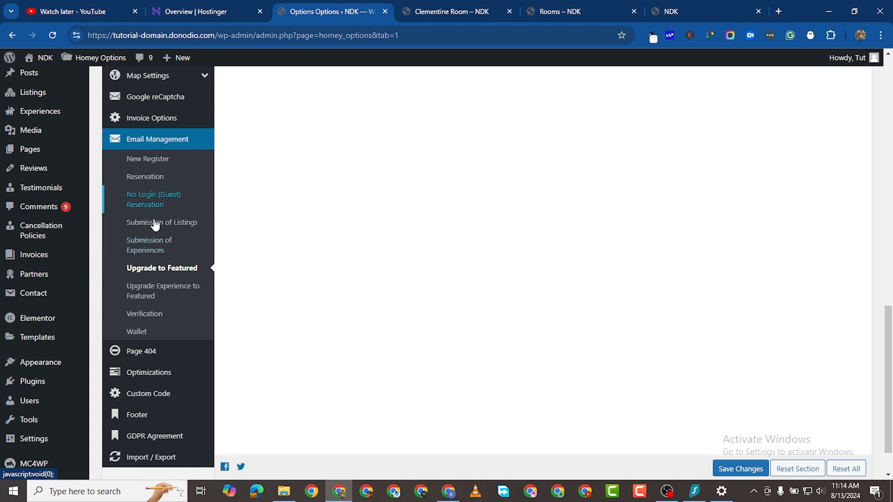
{"action": "left_click", "coordinate": [147, 315]}
{"action": "scroll", "coordinate": [519, 246], "scroll_direction": "up", "scroll_amount": 15}
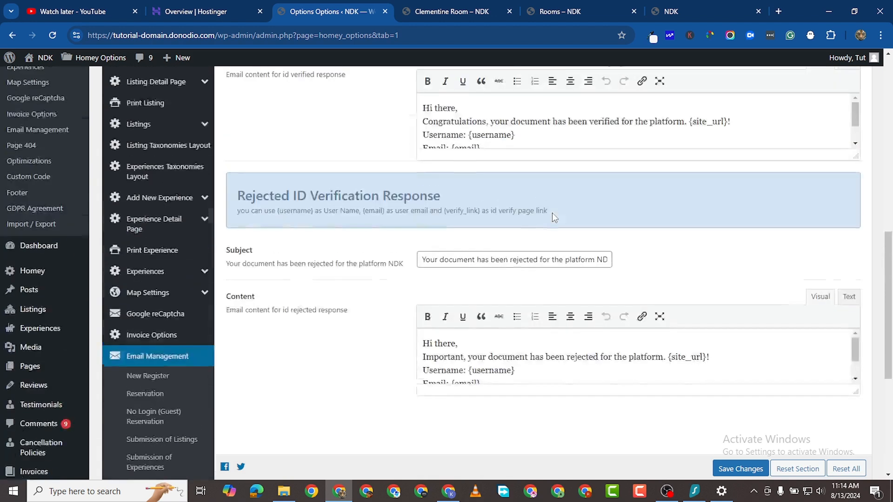
{"action": "scroll", "coordinate": [197, 384], "scroll_direction": "down", "scroll_amount": 15}
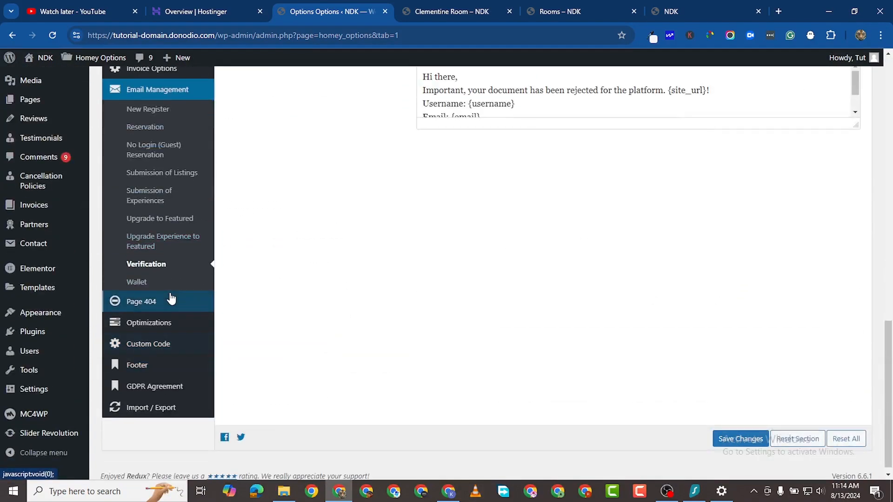
- Review the Wallet email templates for payouts and payment adjustments, then open the Page 404 settings
{"action": "scroll", "coordinate": [186, 344], "scroll_direction": "up", "scroll_amount": 3}
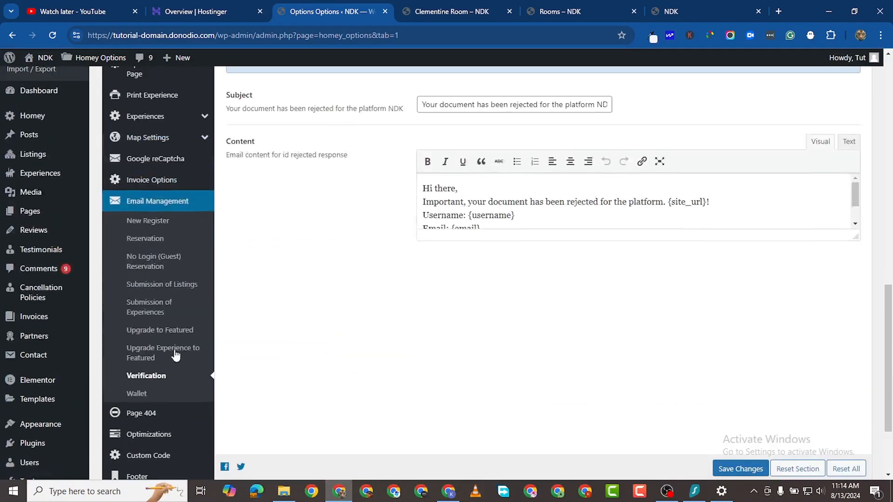
{"action": "left_click", "coordinate": [135, 399]}
{"action": "scroll", "coordinate": [511, 321], "scroll_direction": "up", "scroll_amount": 12}
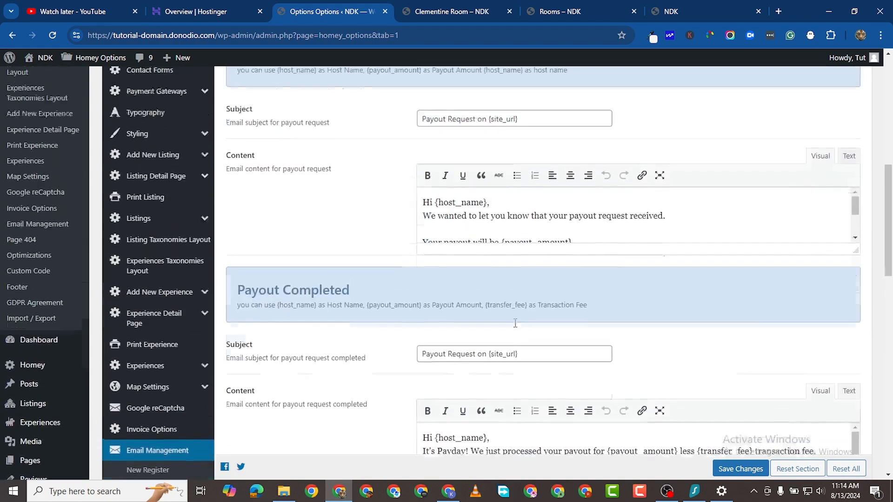
{"action": "scroll", "coordinate": [474, 311], "scroll_direction": "down", "scroll_amount": 8}
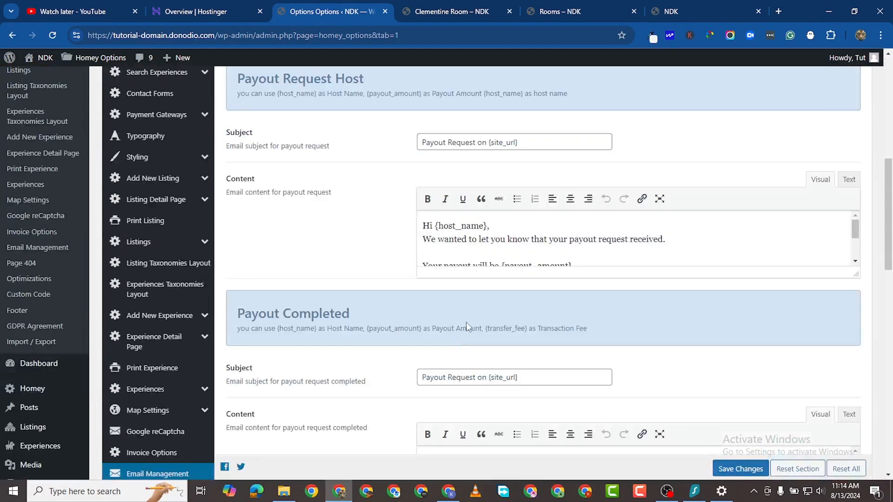
{"action": "scroll", "coordinate": [424, 286], "scroll_direction": "down", "scroll_amount": 4}
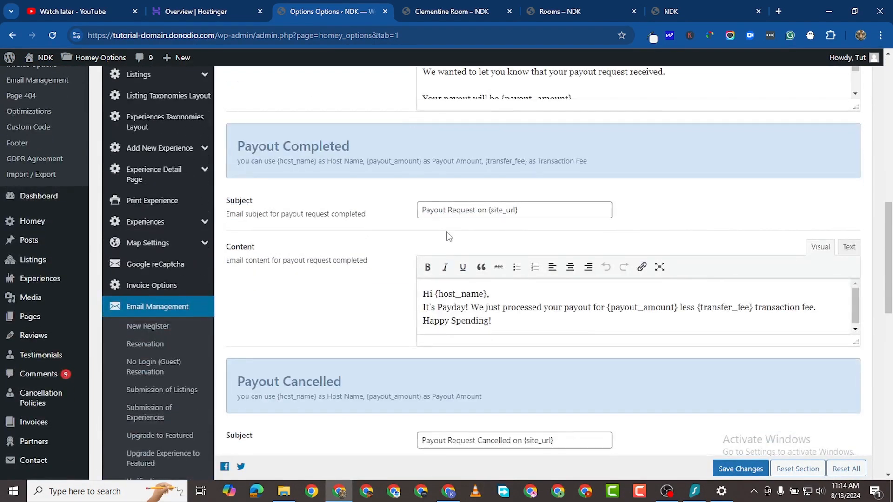
{"action": "scroll", "coordinate": [448, 236], "scroll_direction": "down", "scroll_amount": 7}
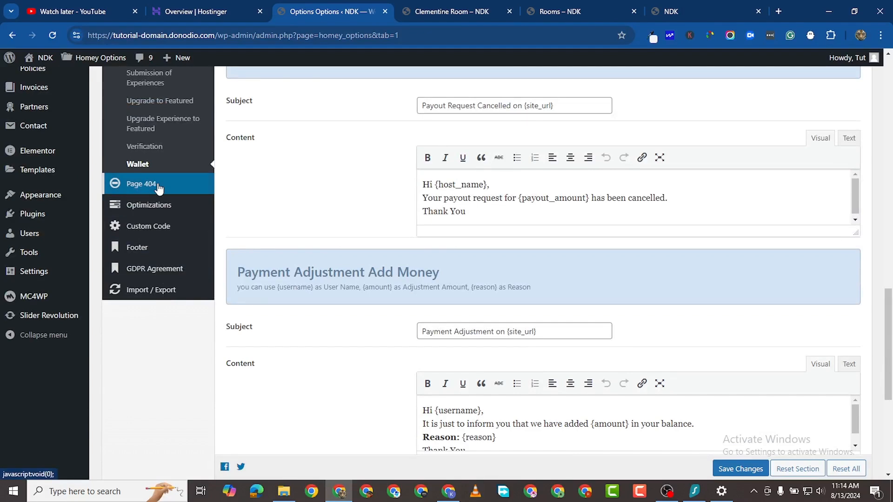
{"action": "left_click", "coordinate": [158, 186]}
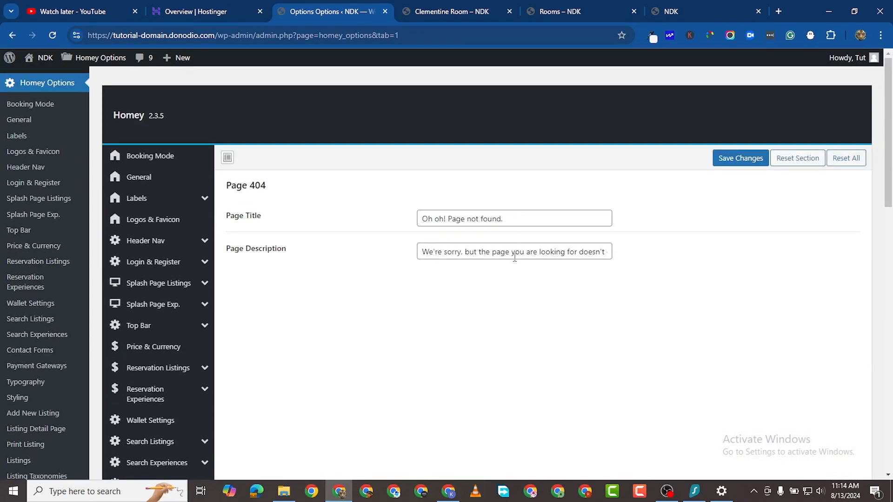
- Enable Minify JS, Minify CSS, Remove Version Parameter From JS & CSS Files and JPEG 100% Quality in Optimizations, and save
{"action": "scroll", "coordinate": [277, 375], "scroll_direction": "down", "scroll_amount": 20}
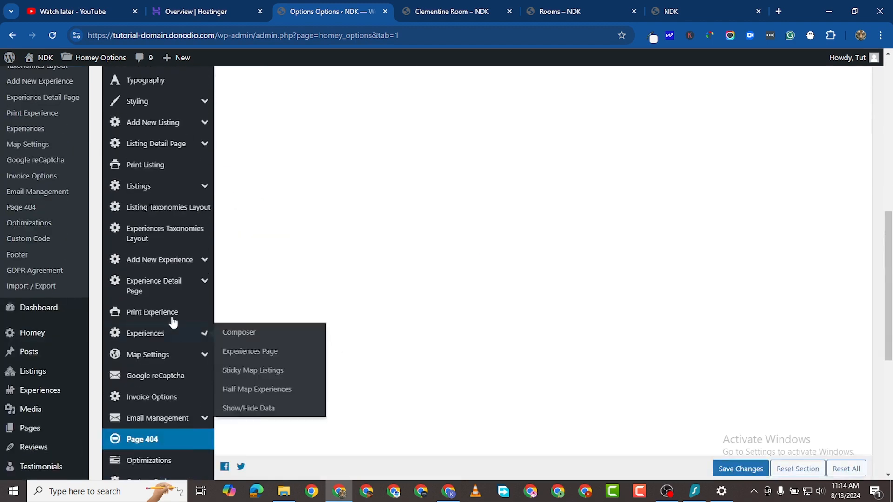
{"action": "left_click", "coordinate": [167, 292]}
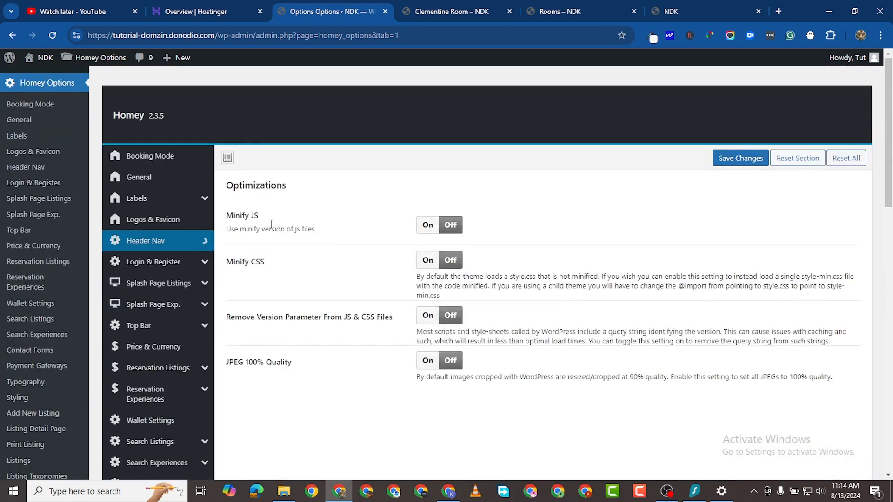
{"action": "left_click", "coordinate": [427, 225]}
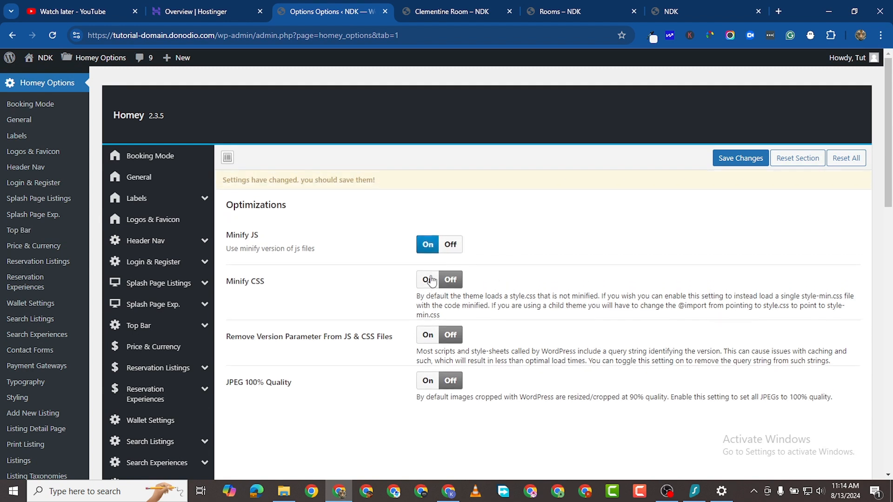
{"action": "left_click", "coordinate": [427, 279]}
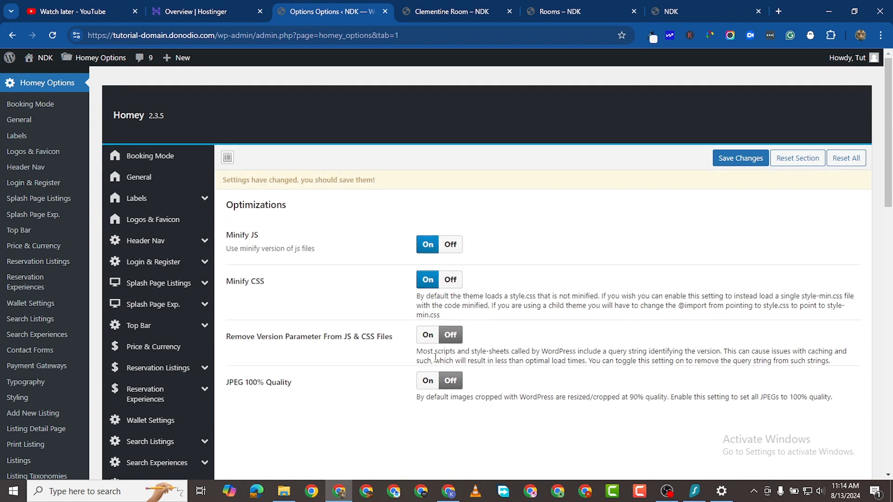
{"action": "left_click", "coordinate": [428, 335]}
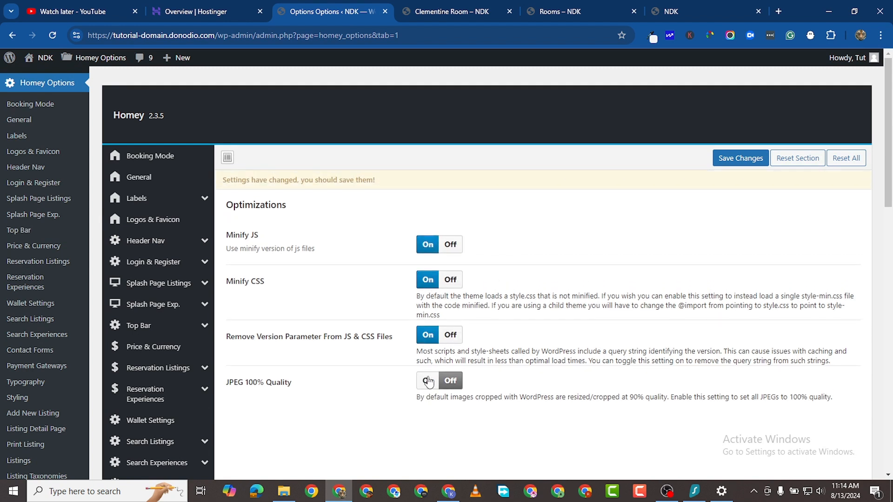
{"action": "left_click", "coordinate": [428, 380]}
{"action": "left_click", "coordinate": [746, 159]}
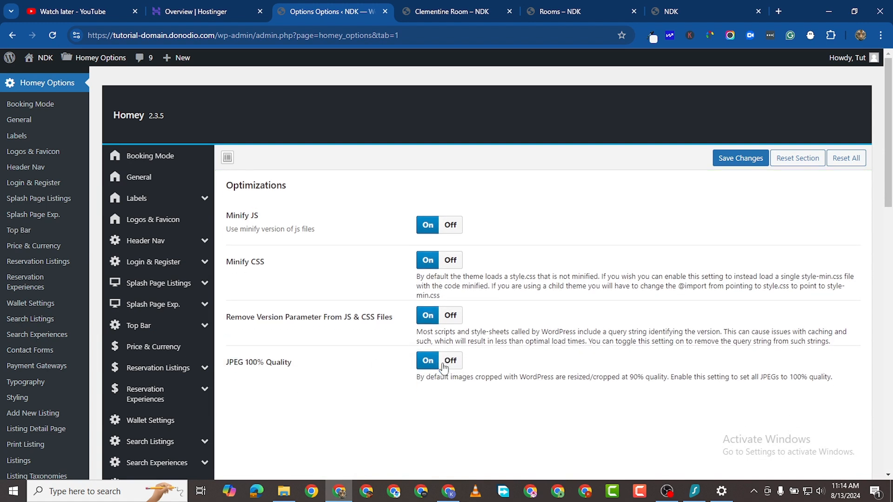
- Turn off JPEG 100% Quality and save the optimization settings
{"action": "left_click", "coordinate": [443, 368]}
{"action": "left_click", "coordinate": [739, 157]}
- Open the Custom Code settings and review the CSS field and the header and footer JavaScript fields
{"action": "scroll", "coordinate": [327, 381], "scroll_direction": "down", "scroll_amount": 5}
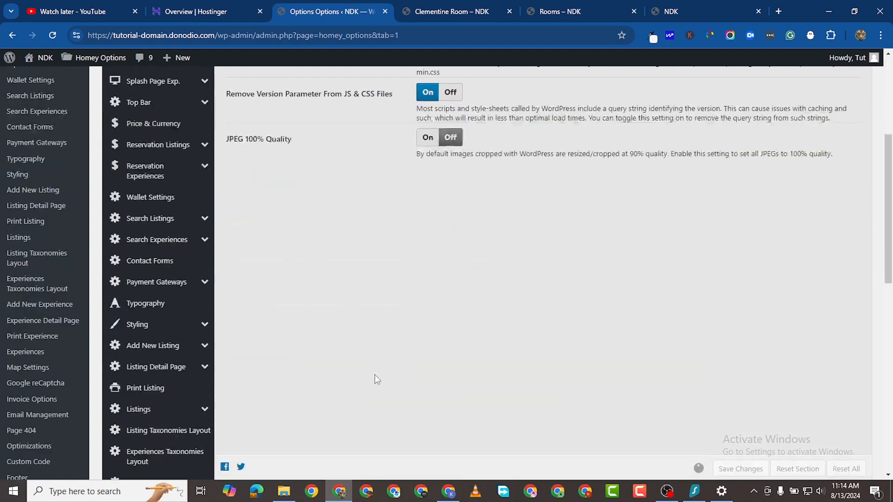
{"action": "scroll", "coordinate": [372, 378], "scroll_direction": "down", "scroll_amount": 10}
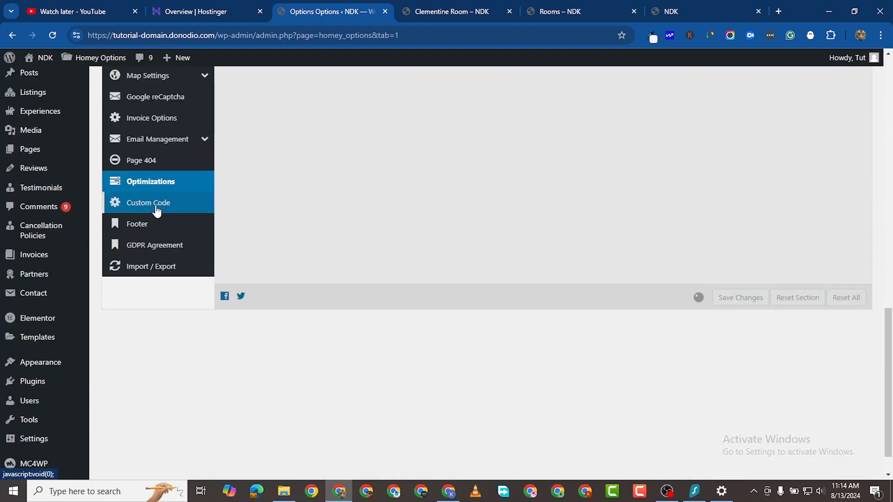
{"action": "left_click", "coordinate": [157, 211]}
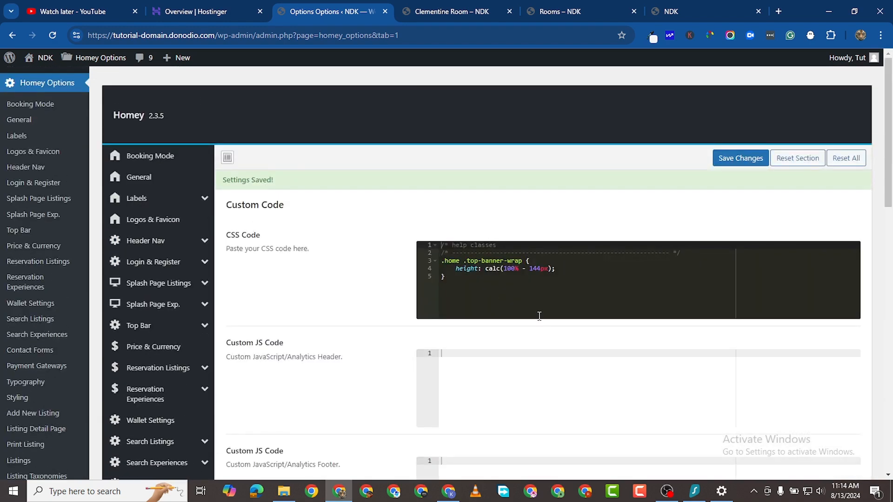
{"action": "scroll", "coordinate": [478, 353], "scroll_direction": "down", "scroll_amount": 3}
{"action": "key", "text": "ctrl+s"}
{"action": "scroll", "coordinate": [492, 275], "scroll_direction": "down", "scroll_amount": 1}
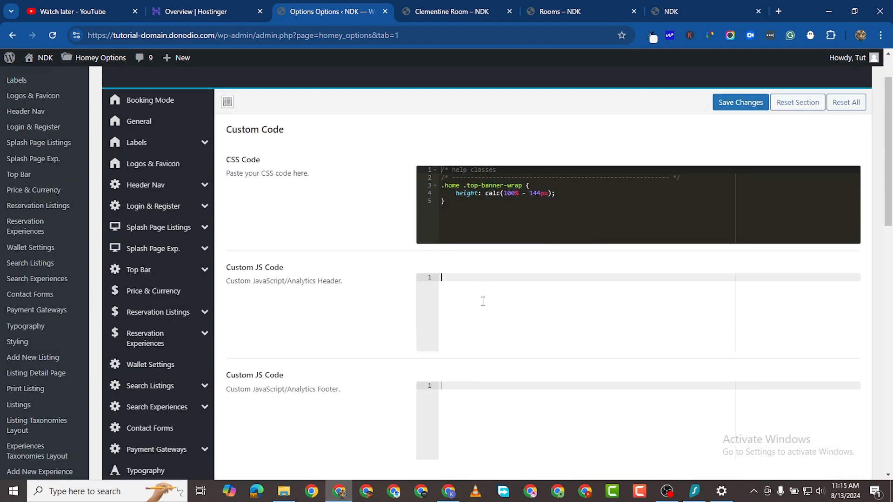
{"action": "scroll", "coordinate": [483, 301], "scroll_direction": "down", "scroll_amount": 2}
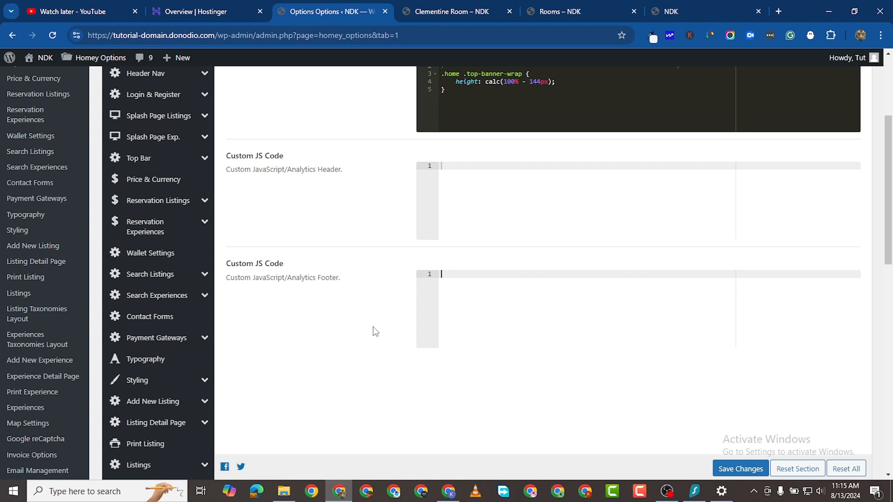
- Open the Footer settings, compare them with the footer on the site's homepage, and review the social profile fields
{"action": "scroll", "coordinate": [539, 283], "scroll_direction": "down", "scroll_amount": 10}
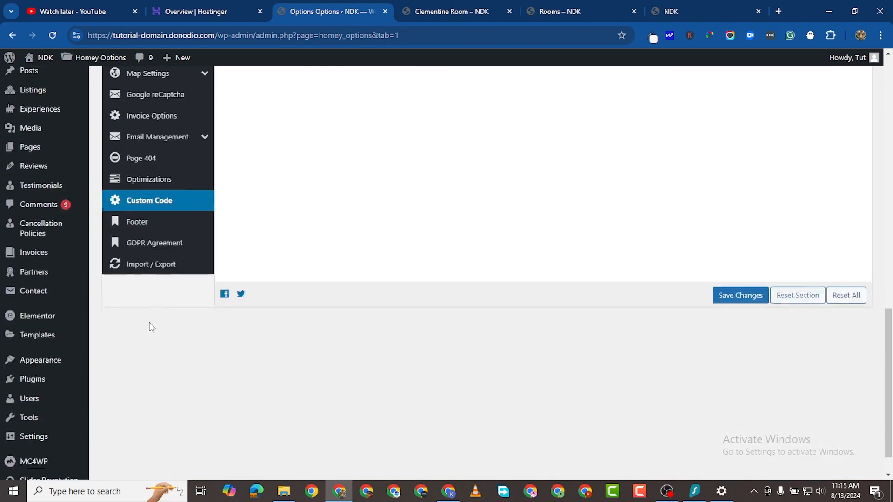
{"action": "left_click", "coordinate": [135, 187]}
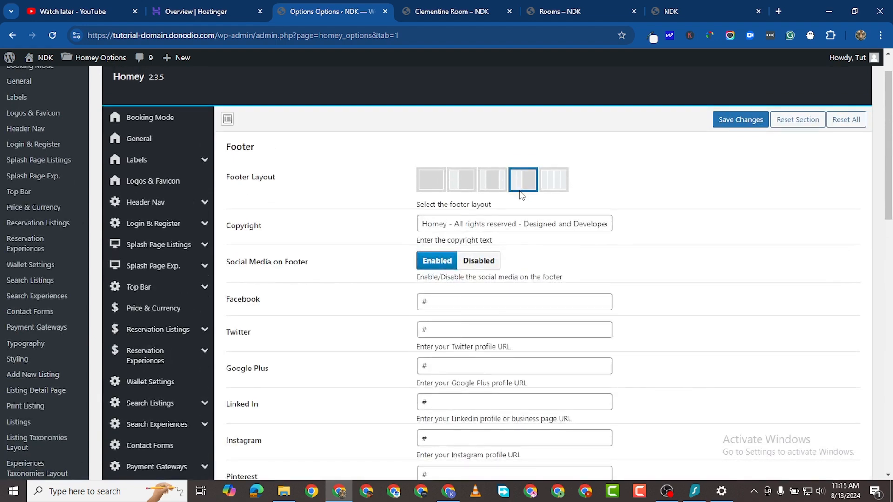
{"action": "left_click", "coordinate": [655, 15]}
{"action": "scroll", "coordinate": [535, 365], "scroll_direction": "down", "scroll_amount": 10}
{"action": "scroll", "coordinate": [548, 425], "scroll_direction": "down", "scroll_amount": 15}
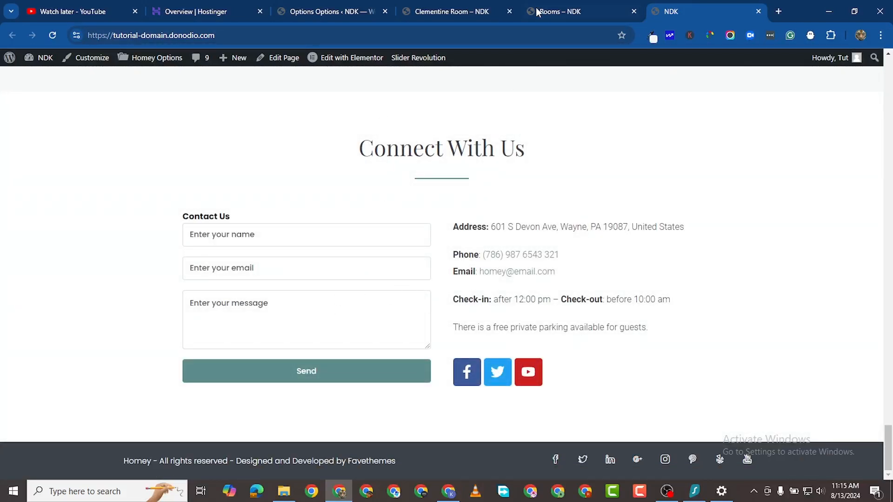
{"action": "left_click", "coordinate": [447, 15]}
{"action": "left_click", "coordinate": [305, 18]}
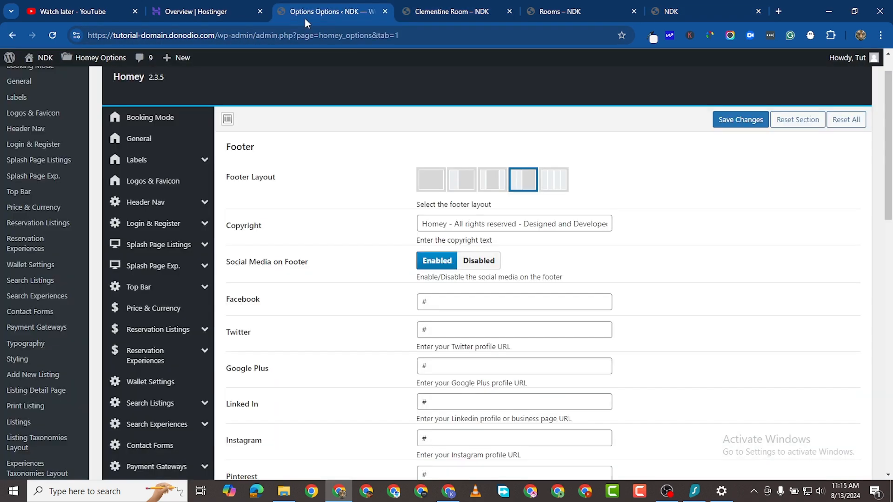
{"action": "scroll", "coordinate": [407, 342], "scroll_direction": "down", "scroll_amount": 15}
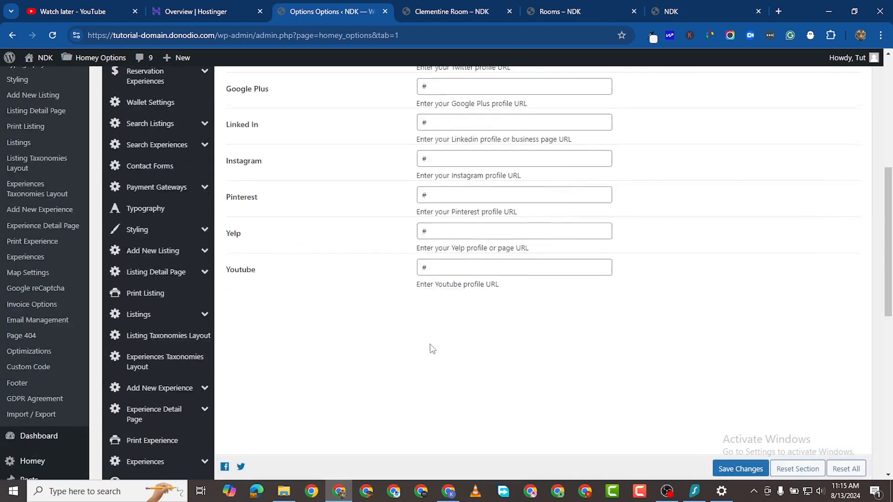
- Open the GDPR Agreement settings and review the options for forms and the profile page
{"action": "left_click", "coordinate": [161, 208]}
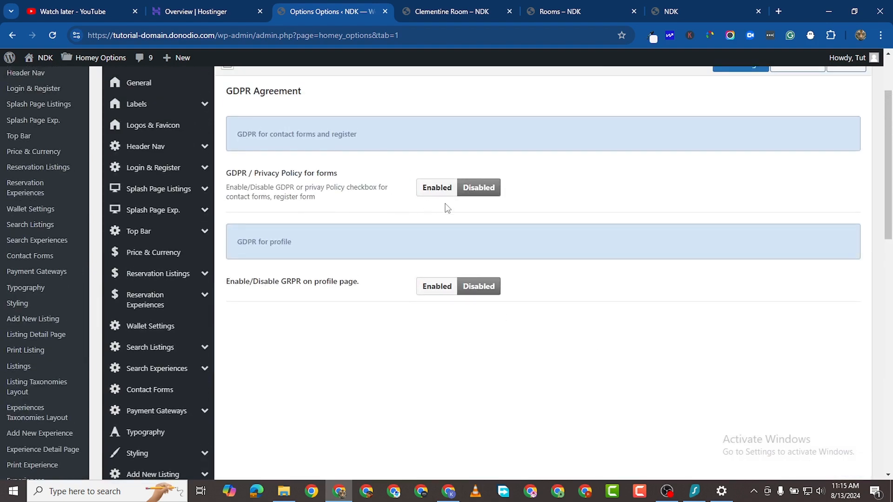
{"action": "scroll", "coordinate": [447, 208], "scroll_direction": "up", "scroll_amount": 2}
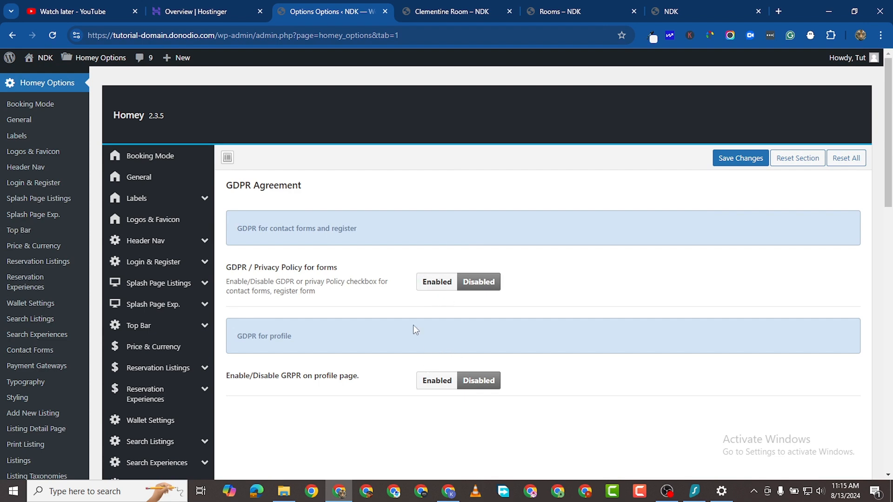
{"action": "scroll", "coordinate": [415, 329], "scroll_direction": "down", "scroll_amount": 15}
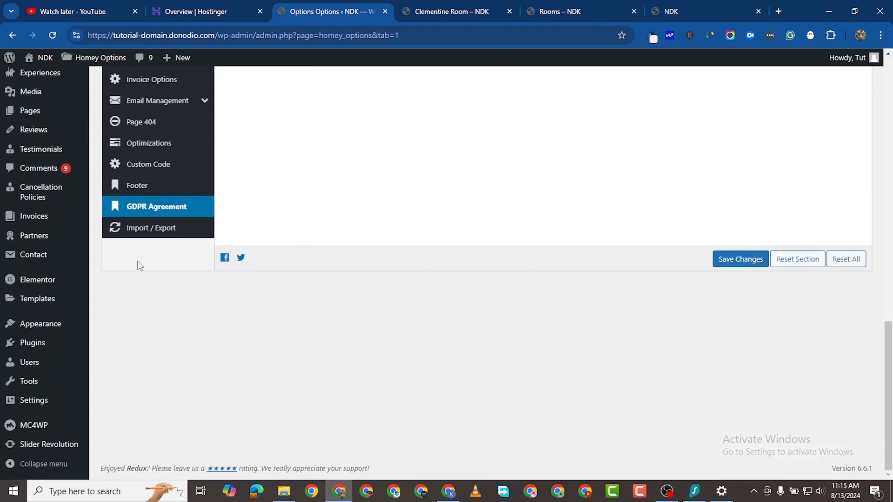
- Open the Import / Export settings, review the options for importing and exporting settings, and save the theme options
{"action": "left_click", "coordinate": [155, 229]}
{"action": "scroll", "coordinate": [493, 253], "scroll_direction": "up", "scroll_amount": 7}
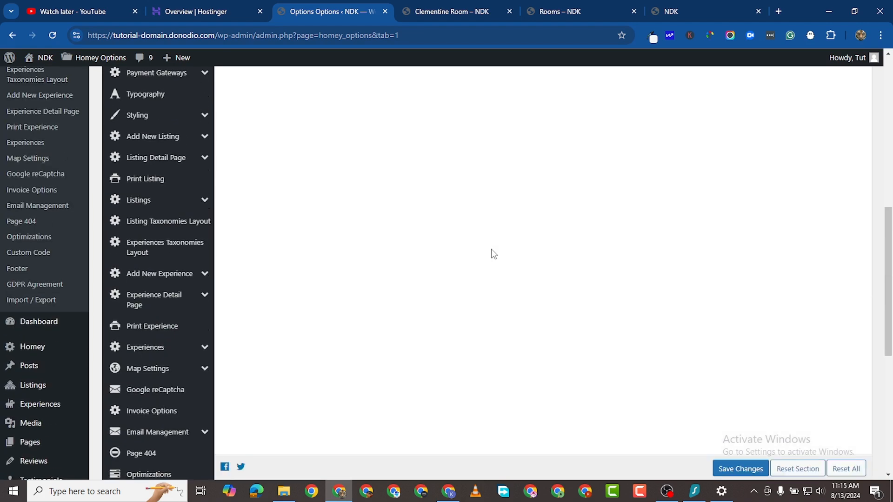
{"action": "scroll", "coordinate": [511, 284], "scroll_direction": "up", "scroll_amount": 9}
{"action": "scroll", "coordinate": [508, 339], "scroll_direction": "down", "scroll_amount": 4}
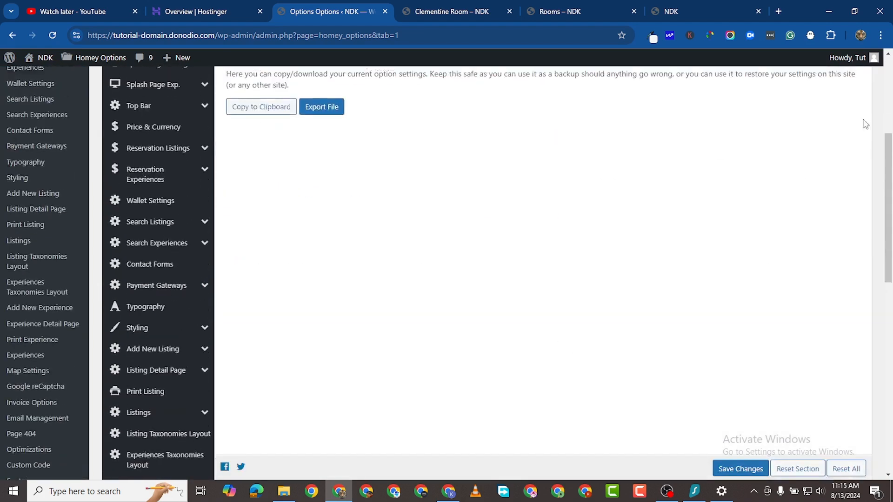
{"action": "scroll", "coordinate": [865, 124], "scroll_direction": "up", "scroll_amount": 4}
{"action": "left_click", "coordinate": [747, 158]}
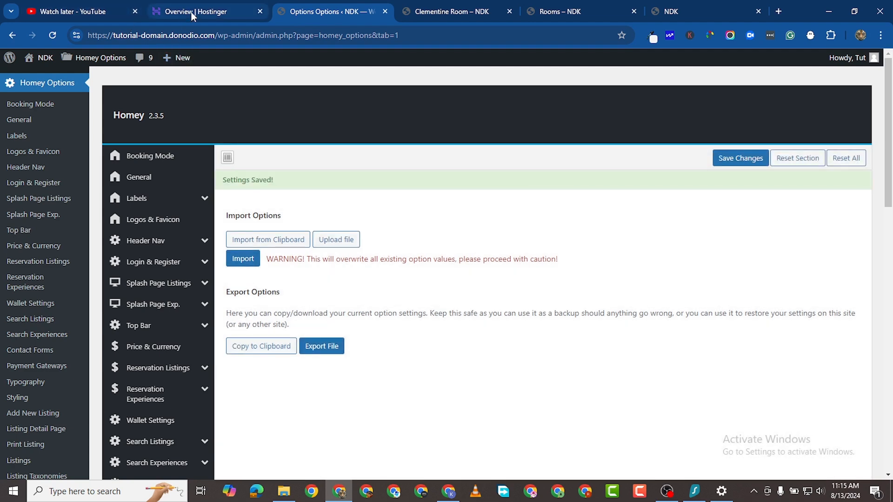
- Look over the site's Rooms page with its room listings and reload it
{"action": "left_click", "coordinate": [460, 11]}
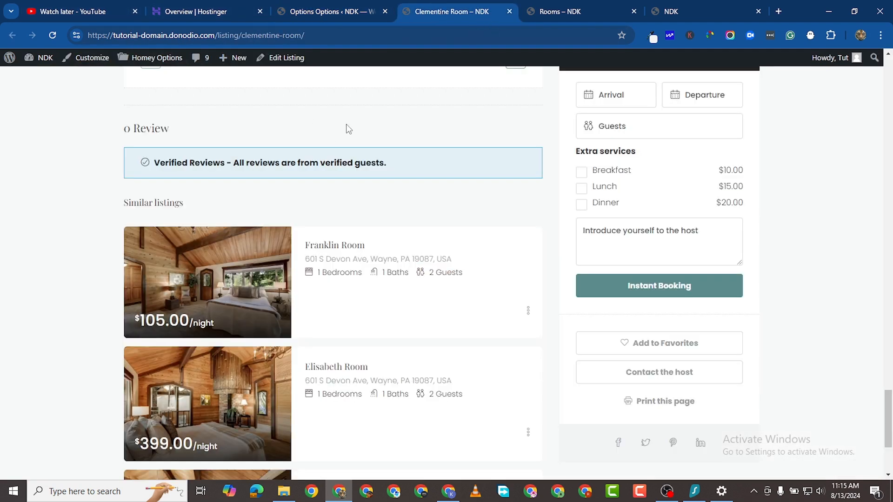
{"action": "left_click", "coordinate": [548, 12]}
{"action": "scroll", "coordinate": [273, 179], "scroll_direction": "down", "scroll_amount": 2}
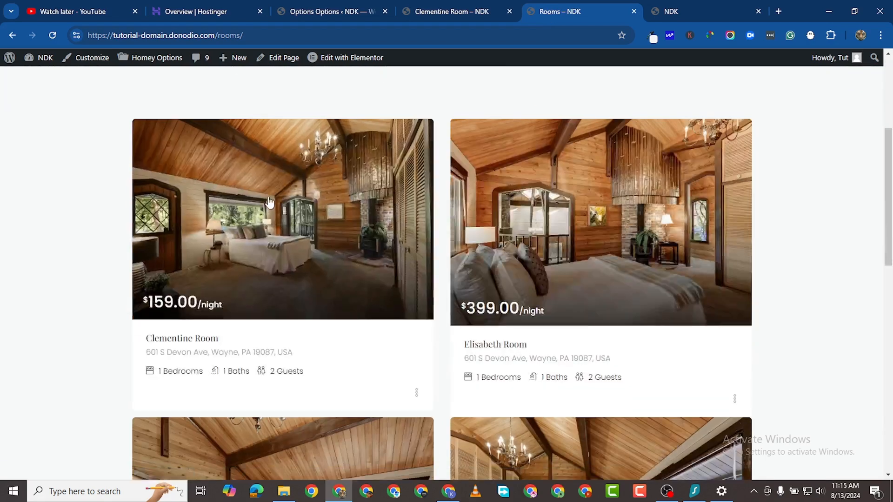
{"action": "scroll", "coordinate": [279, 205], "scroll_direction": "up", "scroll_amount": 5}
{"action": "scroll", "coordinate": [356, 274], "scroll_direction": "down", "scroll_amount": 2}
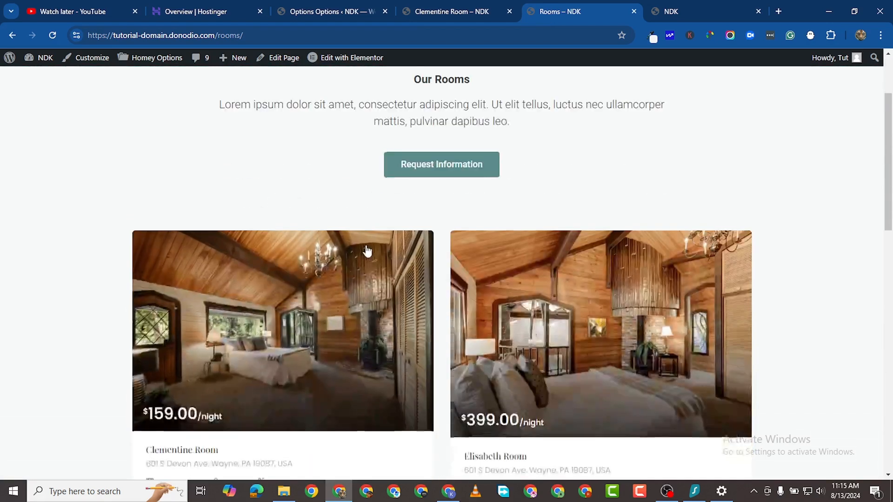
{"action": "scroll", "coordinate": [367, 247], "scroll_direction": "up", "scroll_amount": 3}
{"action": "left_click", "coordinate": [53, 35]}
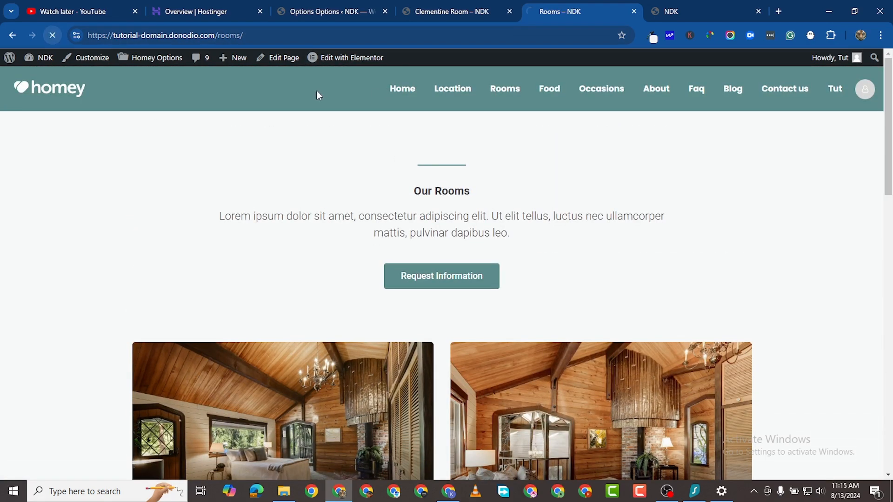
- Open the site's homepage and review its sections from the welcome banner through the rooms to the local activities
{"action": "left_click", "coordinate": [394, 109]}
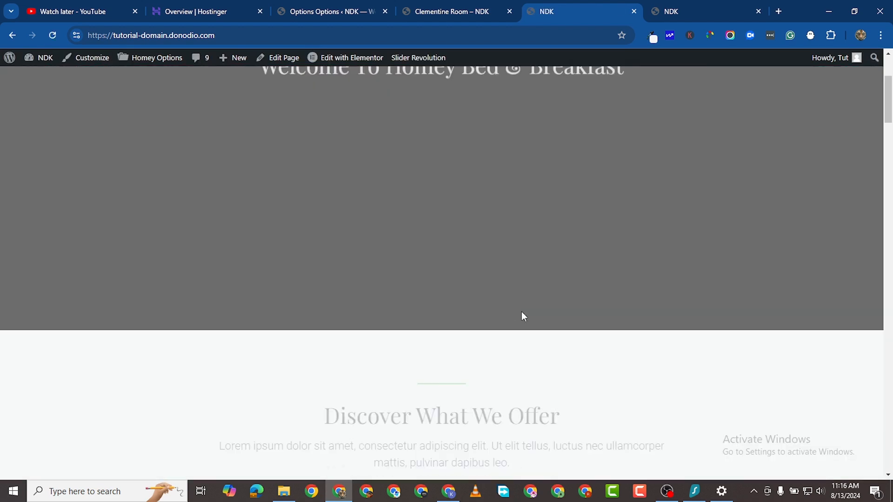
{"action": "scroll", "coordinate": [645, 298], "scroll_direction": "down", "scroll_amount": 15}
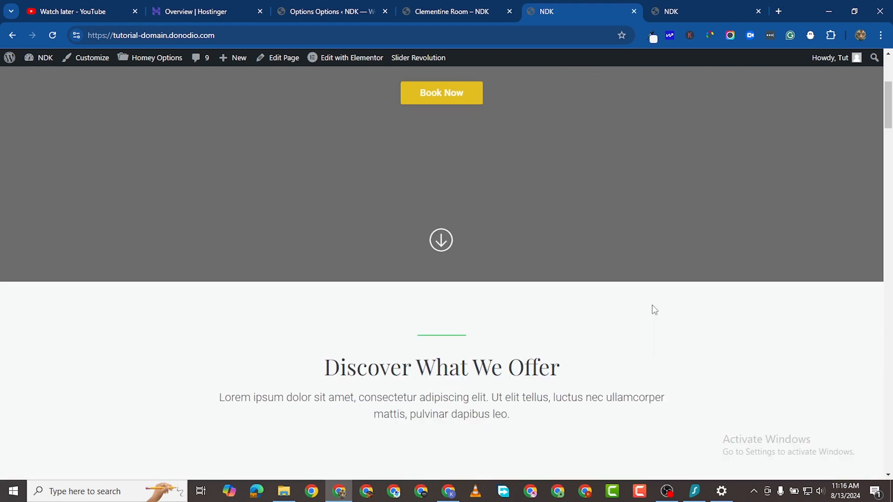
{"action": "scroll", "coordinate": [654, 305], "scroll_direction": "down", "scroll_amount": 20}
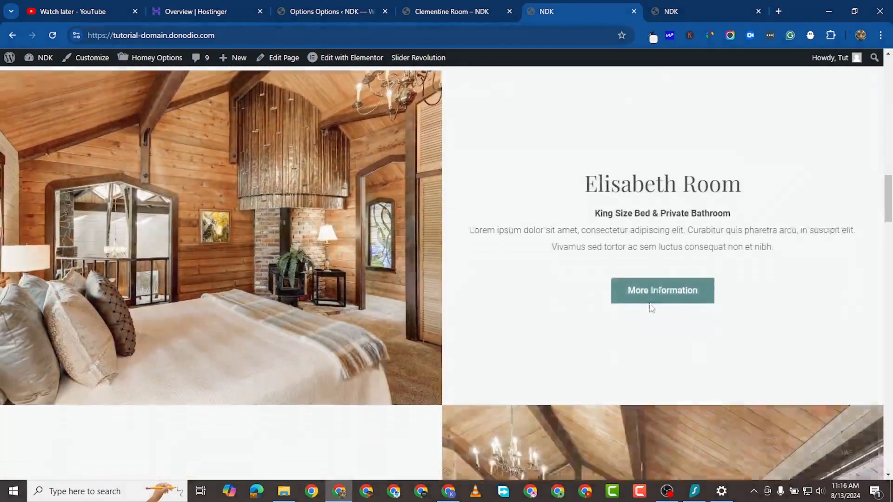
{"action": "scroll", "coordinate": [670, 298], "scroll_direction": "down", "scroll_amount": 8}
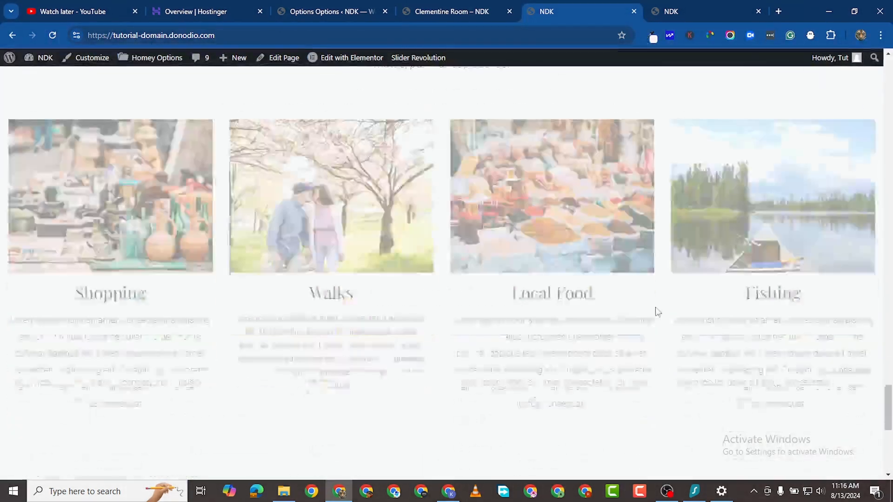
{"action": "scroll", "coordinate": [651, 305], "scroll_direction": "up", "scroll_amount": 7}
{"action": "scroll", "coordinate": [650, 303], "scroll_direction": "up", "scroll_amount": 20}
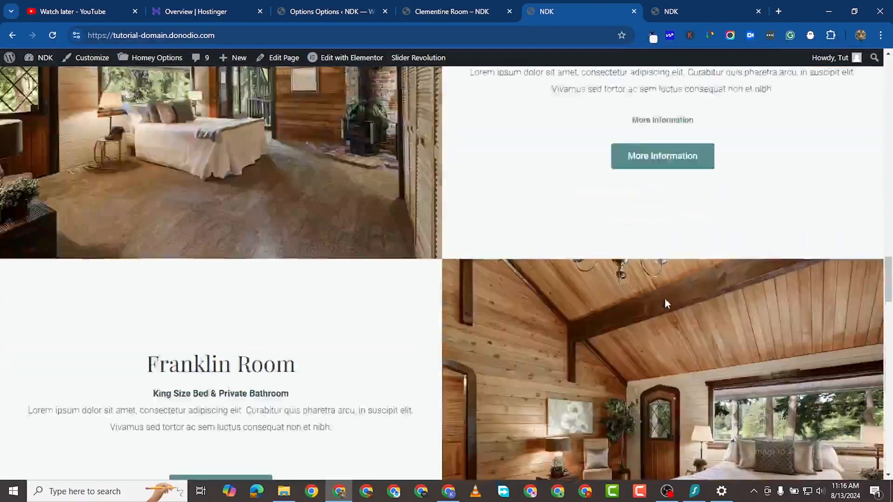
{"action": "scroll", "coordinate": [634, 338], "scroll_direction": "up", "scroll_amount": 5}
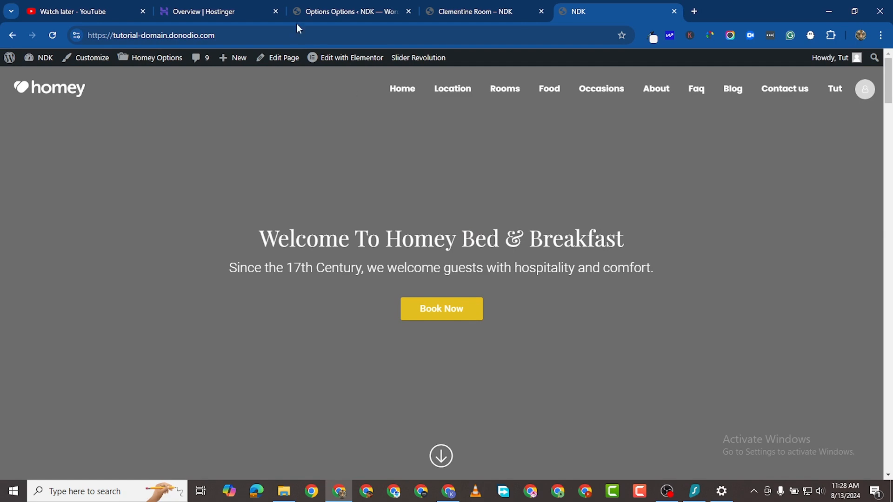
- Glance over the theme options and the Clementine Room listing, and open the homepage for editing with Elementor
{"action": "left_click", "coordinate": [335, 13]}
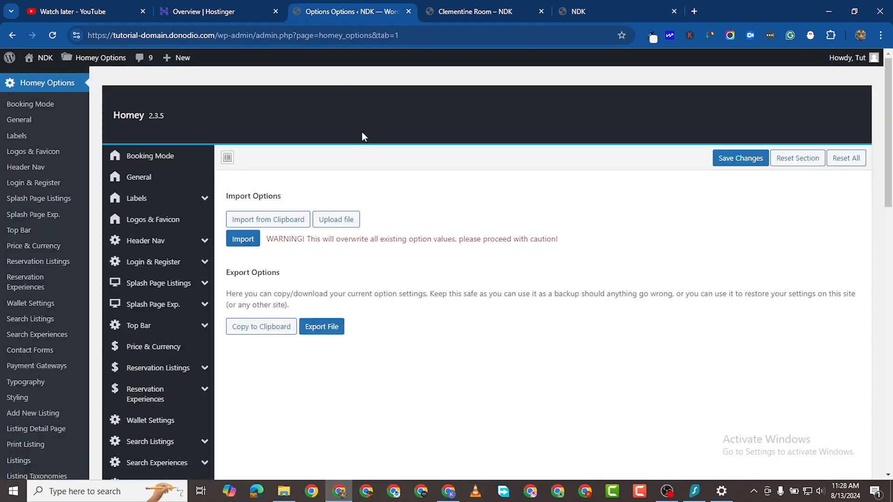
{"action": "left_click", "coordinate": [437, 14]}
{"action": "scroll", "coordinate": [372, 174], "scroll_direction": "up", "scroll_amount": 6}
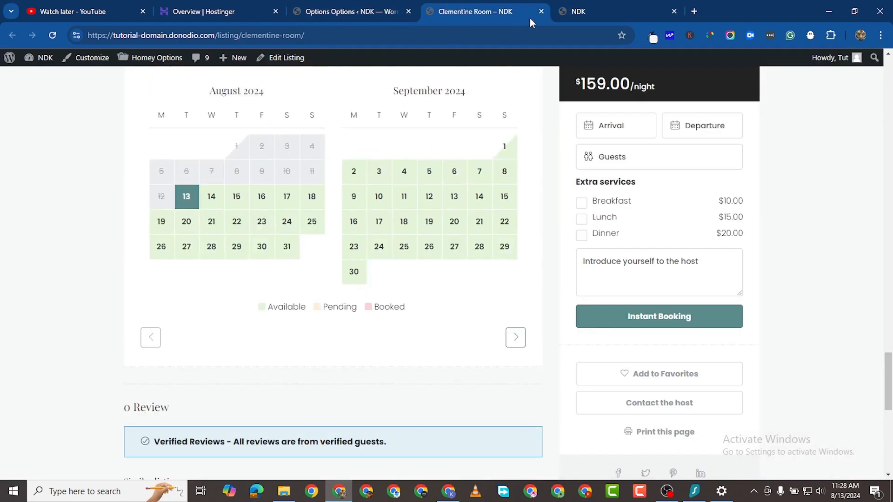
{"action": "left_click", "coordinate": [590, 18]}
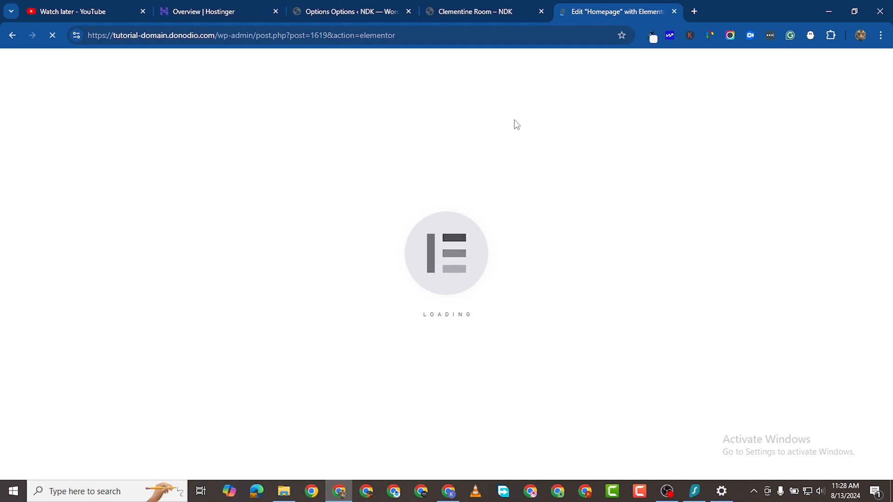
- Open the stock media site pexels.com in a new browser tab
{"action": "left_click", "coordinate": [694, 12]}
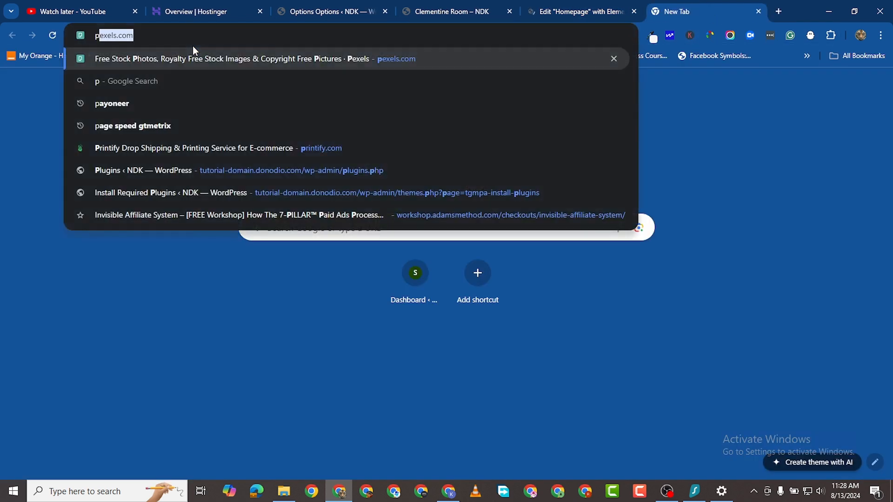
{"action": "type", "text": "paxels"}
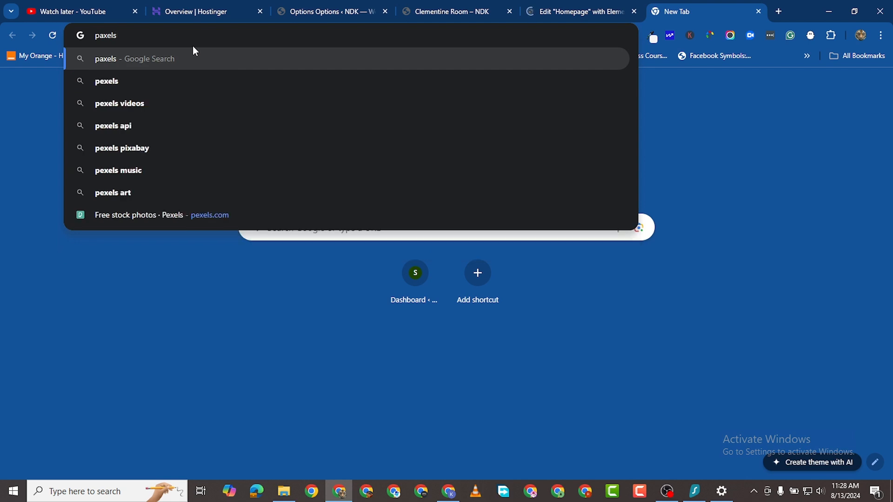
{"action": "key", "text": "BackSpace"}
{"action": "key", "text": "BackSpace"}
{"action": "key", "text": "BackSpace"}
{"action": "type", "text": "exel"}
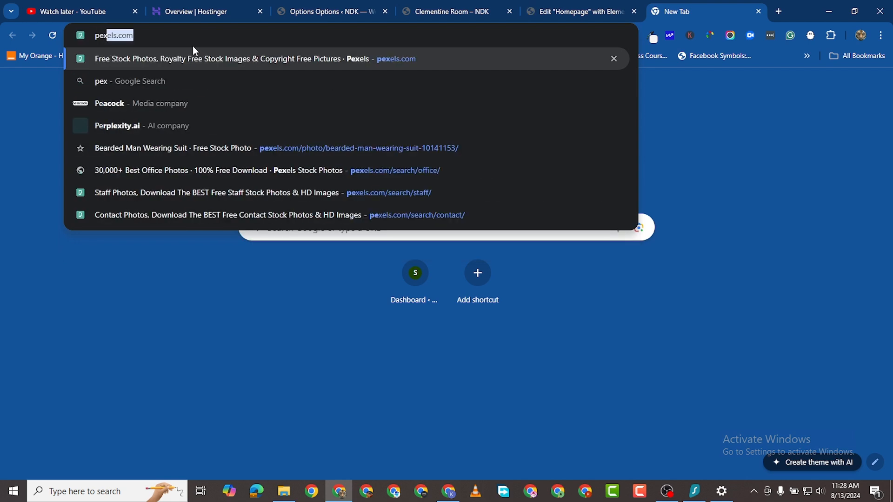
{"action": "type", "text": "s.co"}
{"action": "key", "text": "Return"}
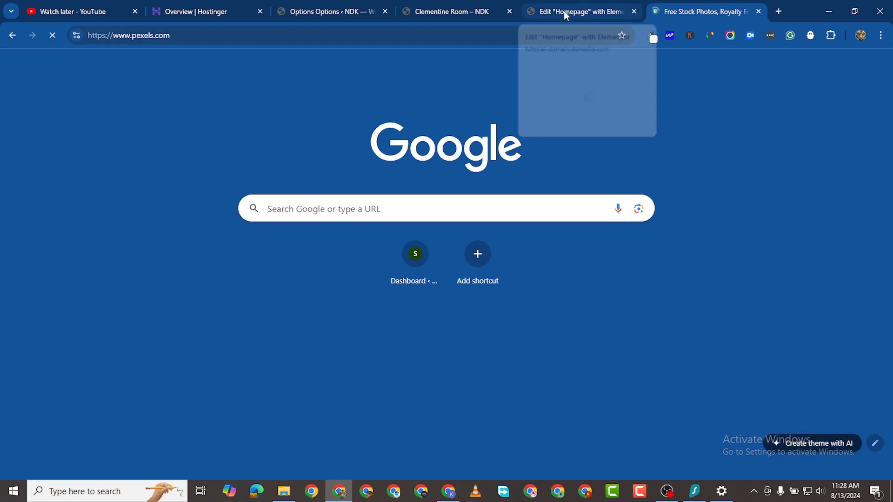
- Browse the trending free stock photos on the Pexels home page
{"action": "scroll", "coordinate": [446, 241], "scroll_direction": "down", "scroll_amount": 5}
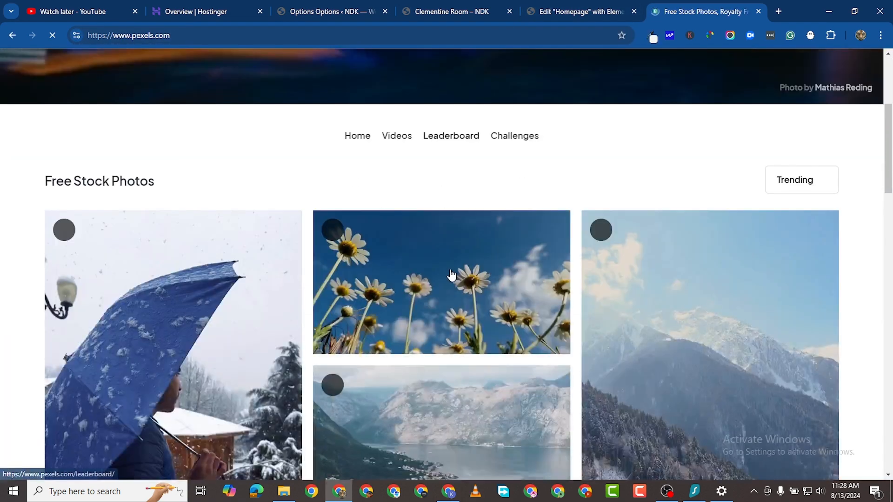
{"action": "scroll", "coordinate": [464, 281], "scroll_direction": "down", "scroll_amount": 5}
{"action": "scroll", "coordinate": [464, 284], "scroll_direction": "up", "scroll_amount": 3}
{"action": "scroll", "coordinate": [464, 284], "scroll_direction": "down", "scroll_amount": 5}
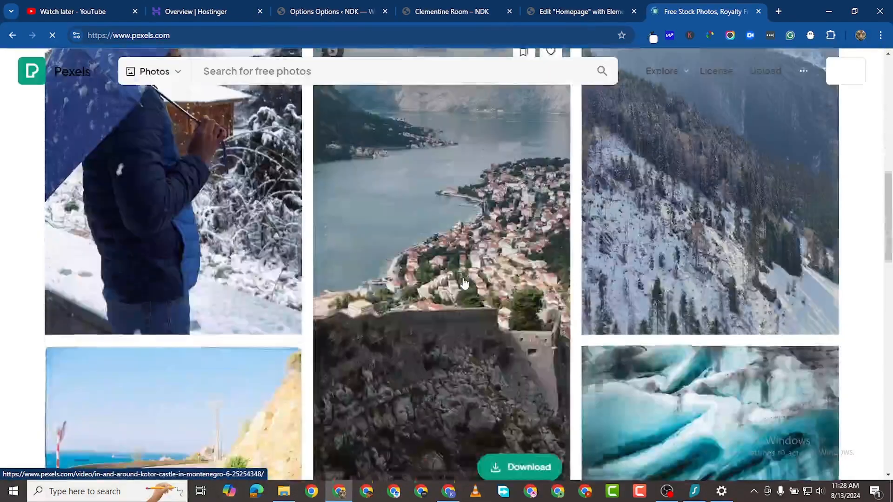
{"action": "scroll", "coordinate": [469, 269], "scroll_direction": "up", "scroll_amount": 3}
{"action": "scroll", "coordinate": [419, 298], "scroll_direction": "down", "scroll_amount": 4}
{"action": "scroll", "coordinate": [361, 265], "scroll_direction": "down", "scroll_amount": 5}
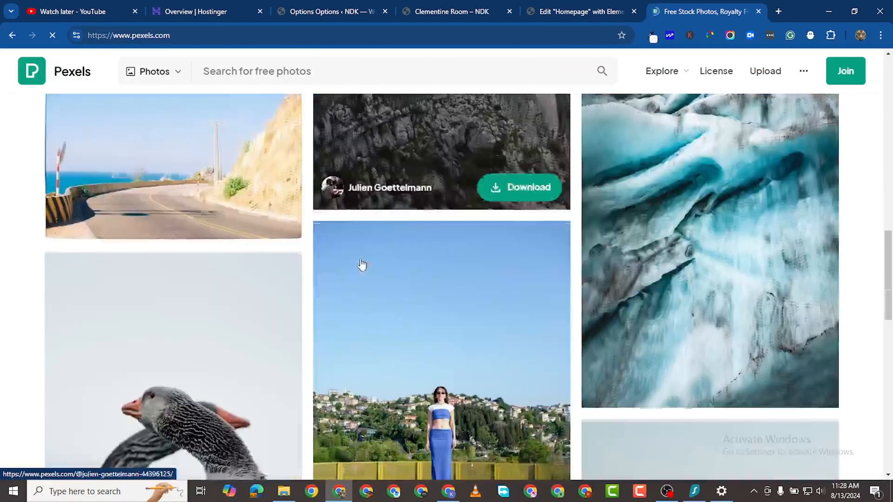
{"action": "scroll", "coordinate": [378, 279], "scroll_direction": "up", "scroll_amount": 1}
{"action": "scroll", "coordinate": [369, 299], "scroll_direction": "down", "scroll_amount": 5}
{"action": "scroll", "coordinate": [367, 294], "scroll_direction": "up", "scroll_amount": 10}
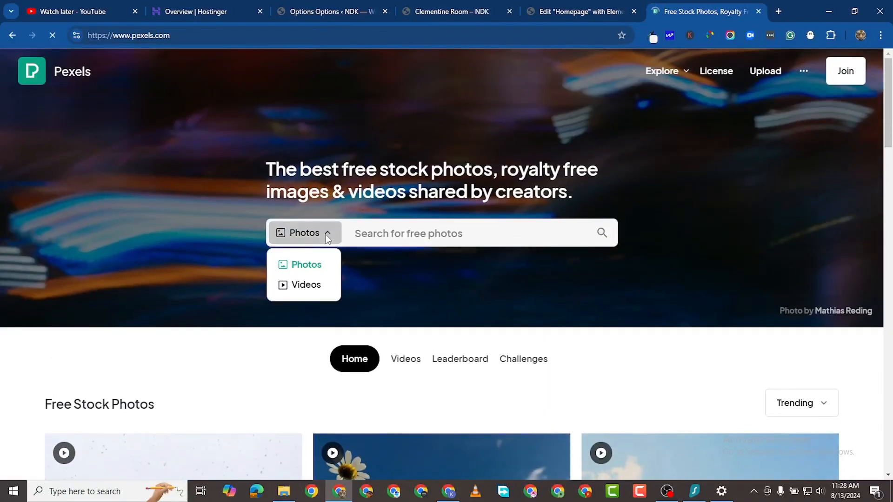
- Search Pexels videos for "hotel room" and browse the resulting clips
{"action": "mouse_move", "coordinate": [317, 247]}
{"action": "left_click", "coordinate": [309, 287]}
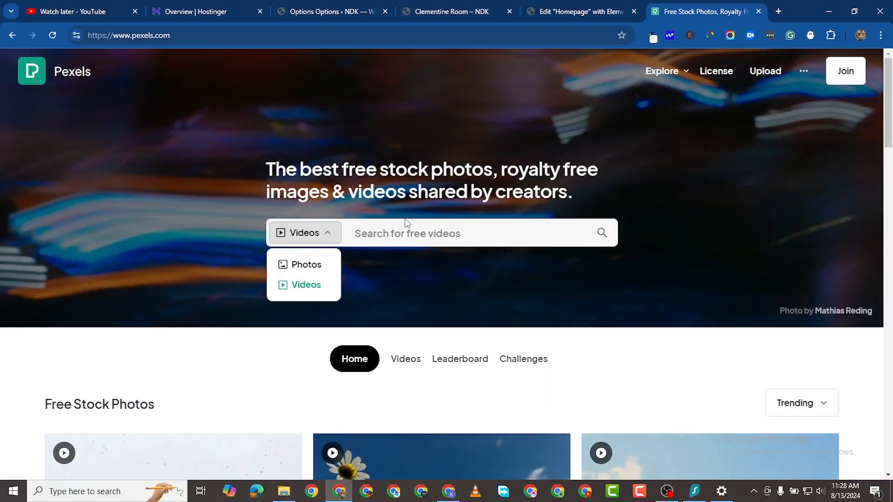
{"action": "left_click", "coordinate": [401, 231]}
{"action": "type", "text": "hotel ro"}
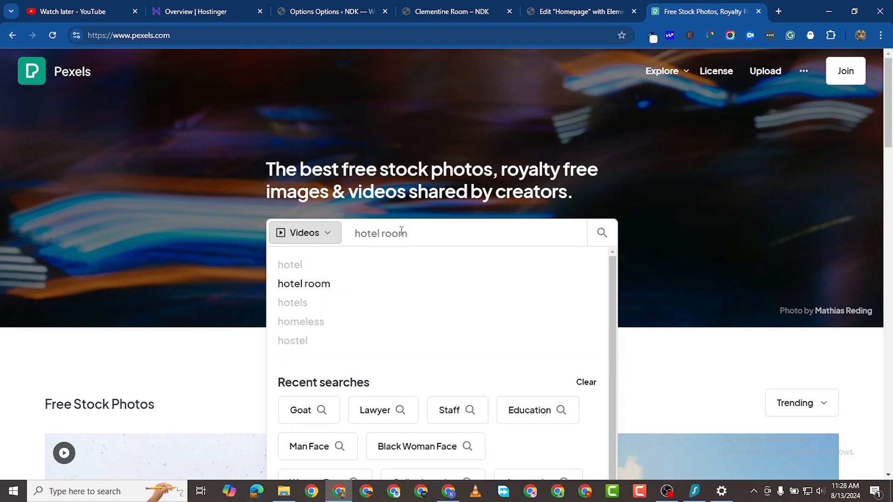
{"action": "type", "text": "om"}
{"action": "key", "text": "Return"}
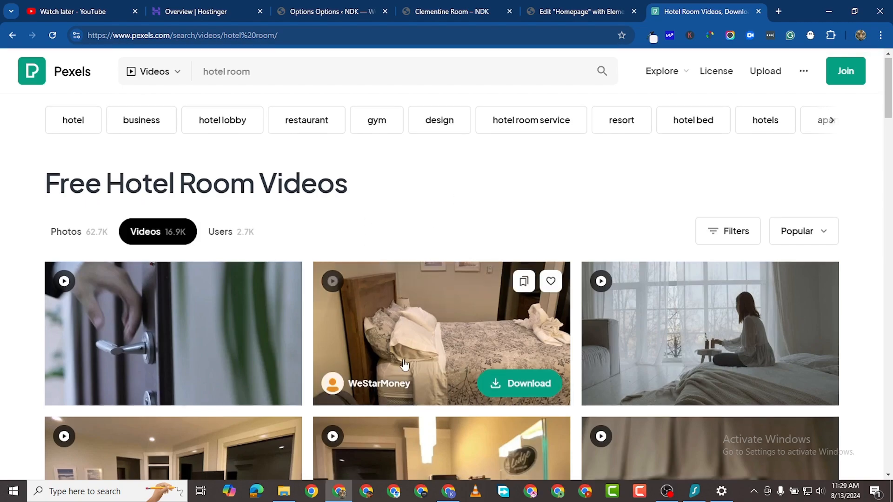
{"action": "scroll", "coordinate": [465, 303], "scroll_direction": "down", "scroll_amount": 10}
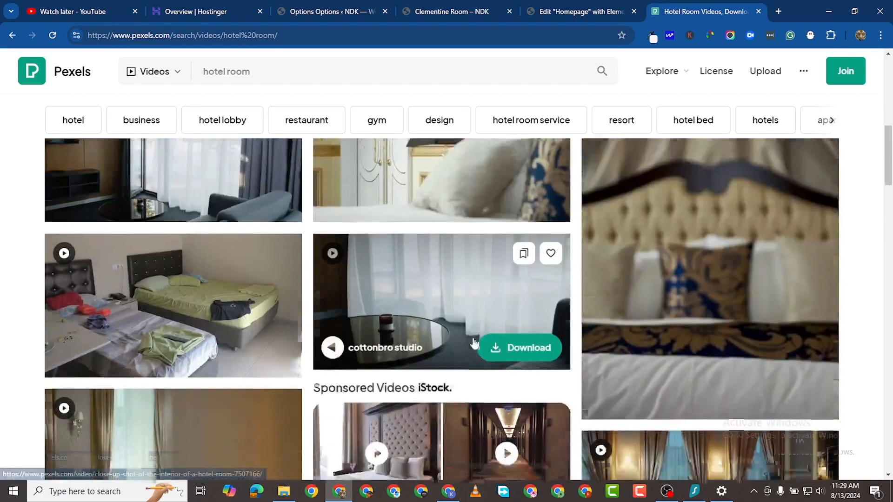
{"action": "scroll", "coordinate": [459, 323], "scroll_direction": "down", "scroll_amount": 15}
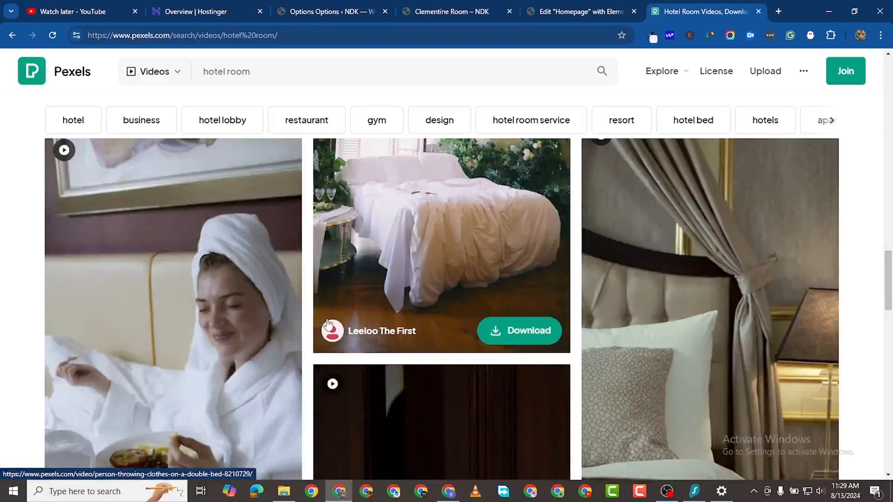
{"action": "scroll", "coordinate": [279, 299], "scroll_direction": "down", "scroll_amount": 10}
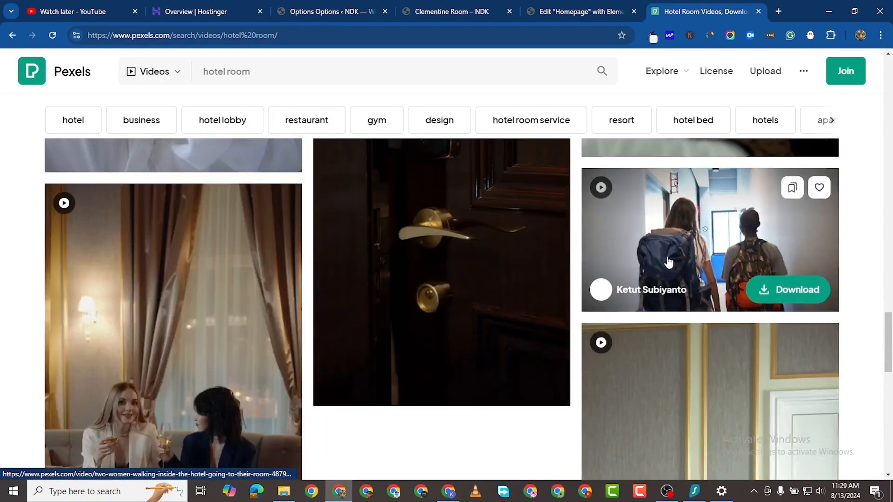
{"action": "scroll", "coordinate": [408, 279], "scroll_direction": "down", "scroll_amount": 6}
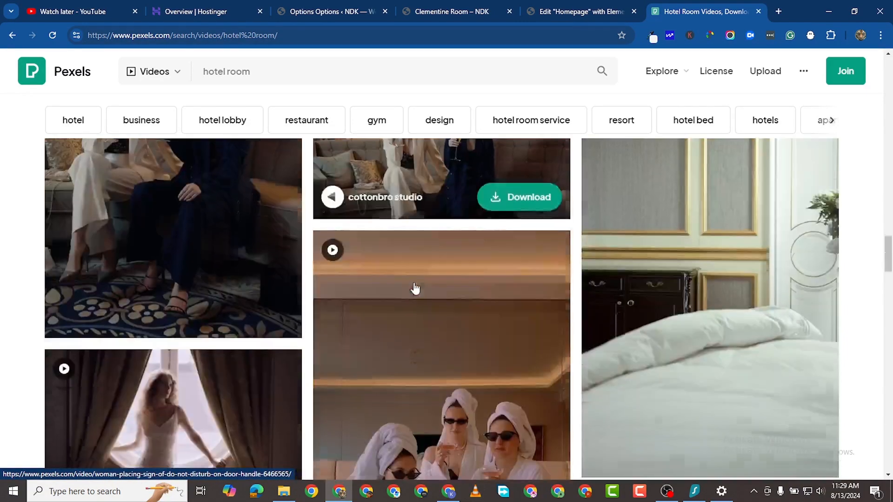
{"action": "scroll", "coordinate": [414, 292], "scroll_direction": "down", "scroll_amount": 12}
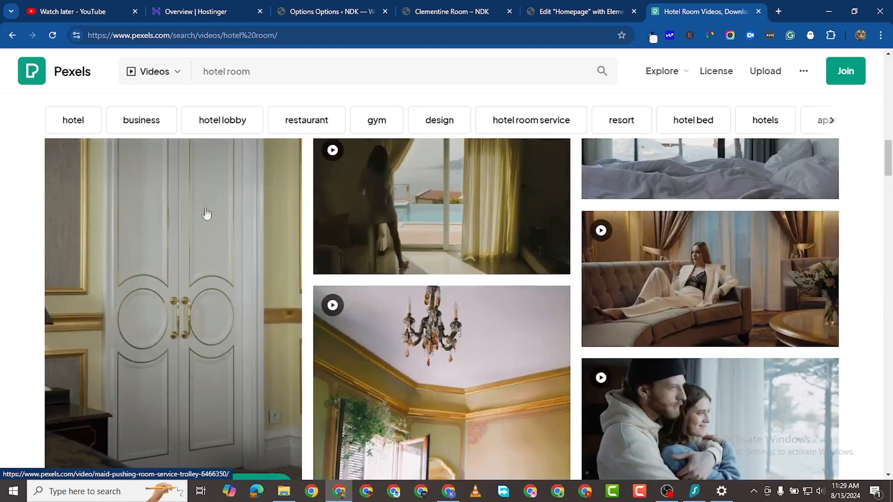
- Switch the "hotel room" search to photos, browse the images, and check whether the homepage editor has loaded
{"action": "left_click", "coordinate": [155, 72]}
{"action": "left_click", "coordinate": [148, 101]}
{"action": "left_click", "coordinate": [542, 74]}
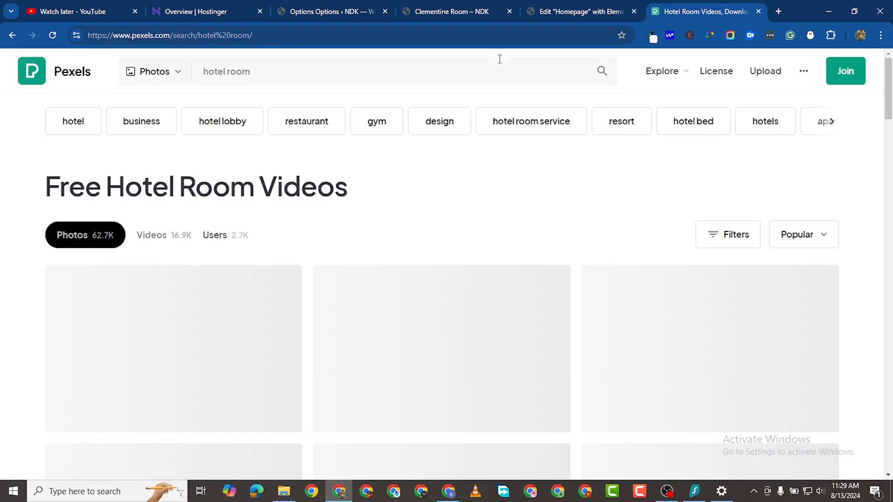
{"action": "scroll", "coordinate": [607, 341], "scroll_direction": "down", "scroll_amount": 12}
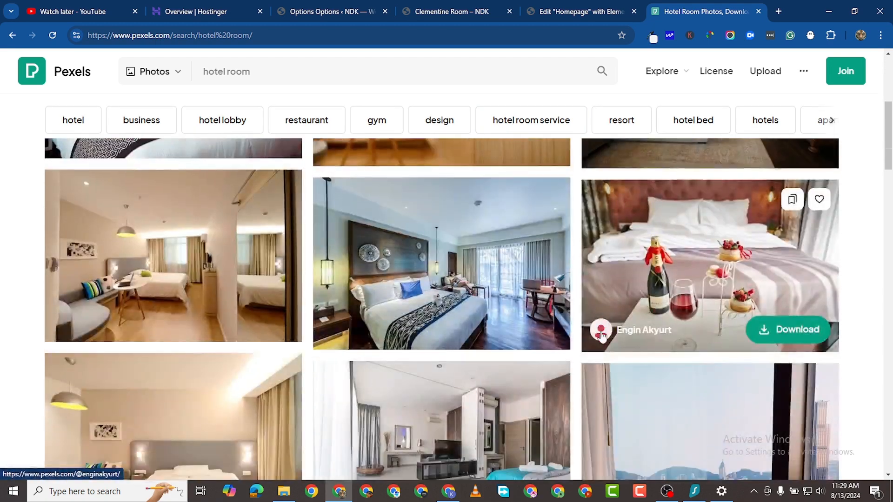
{"action": "scroll", "coordinate": [376, 306], "scroll_direction": "down", "scroll_amount": 4}
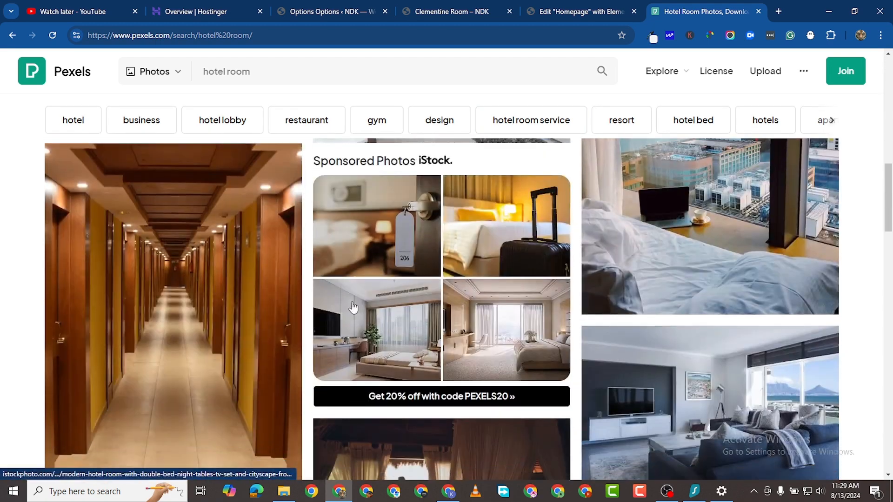
{"action": "left_click", "coordinate": [553, 13]}
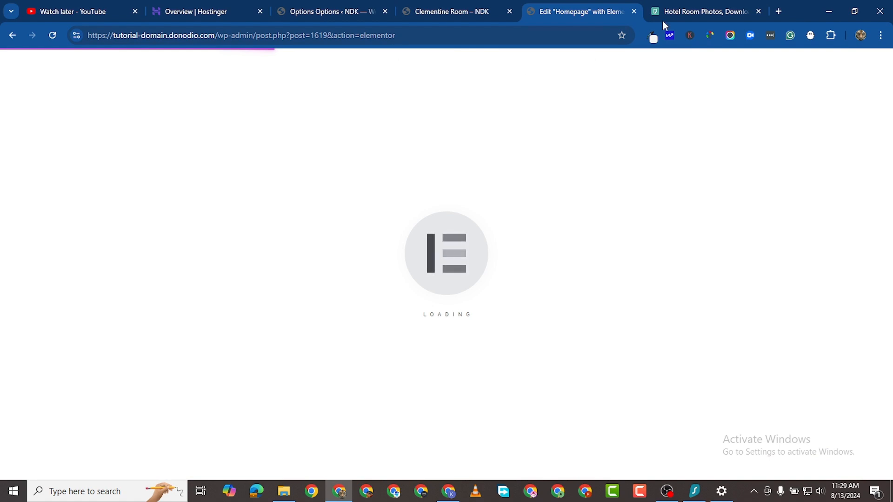
{"action": "left_click", "coordinate": [679, 13]}
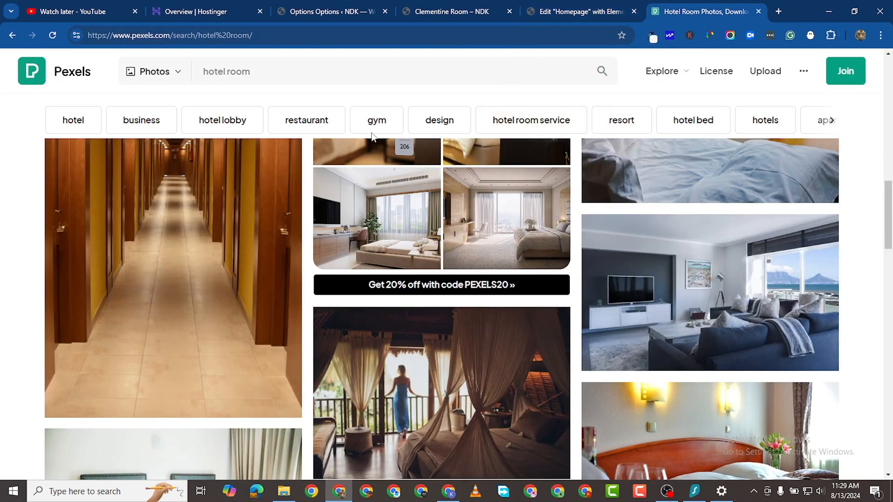
- Switch to the Homepage Elementor editor and clear away the Elementor AI promotion and the Structure panel
{"action": "left_click", "coordinate": [565, 14]}
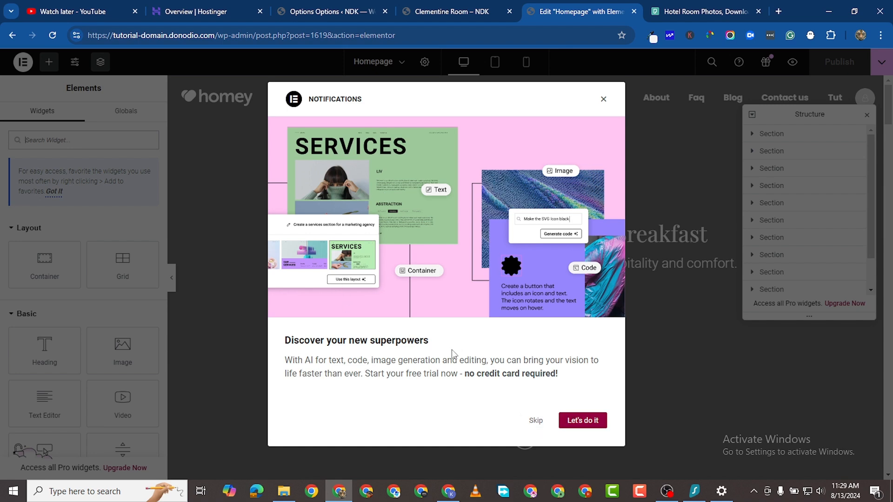
{"action": "left_click", "coordinate": [574, 421]}
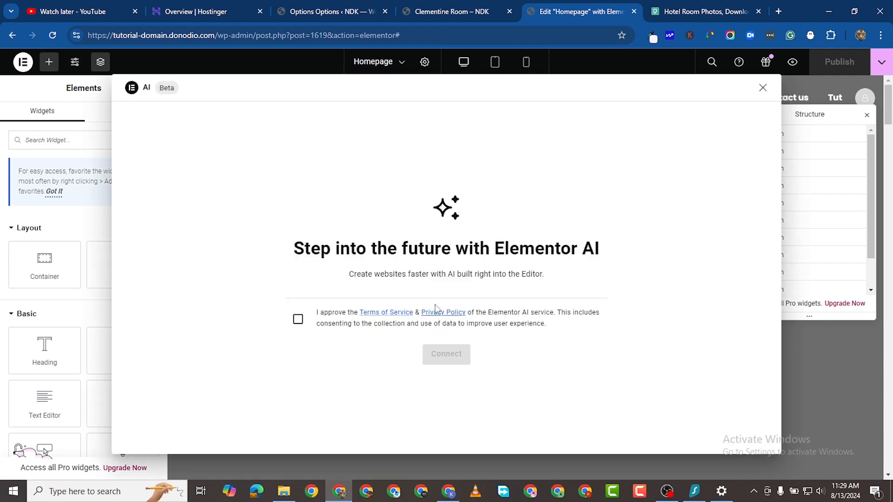
{"action": "left_click", "coordinate": [763, 87]}
{"action": "scroll", "coordinate": [376, 336], "scroll_direction": "down", "scroll_amount": 10}
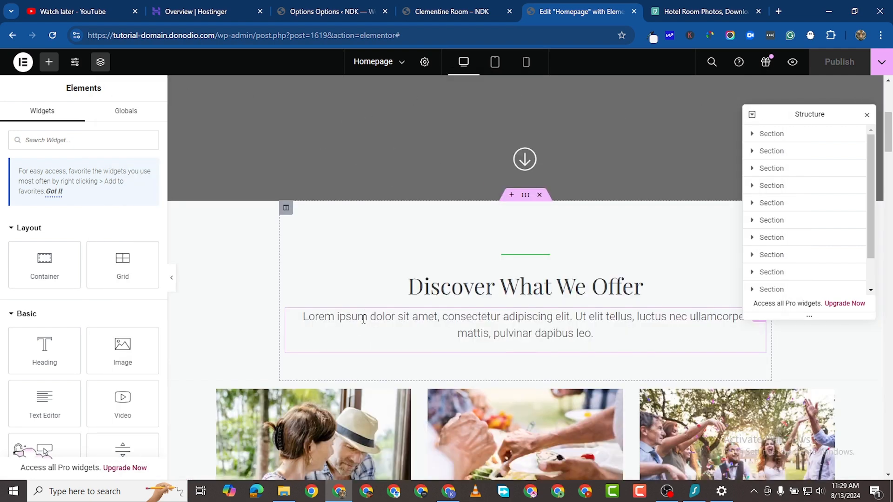
{"action": "scroll", "coordinate": [454, 383], "scroll_direction": "down", "scroll_amount": 15}
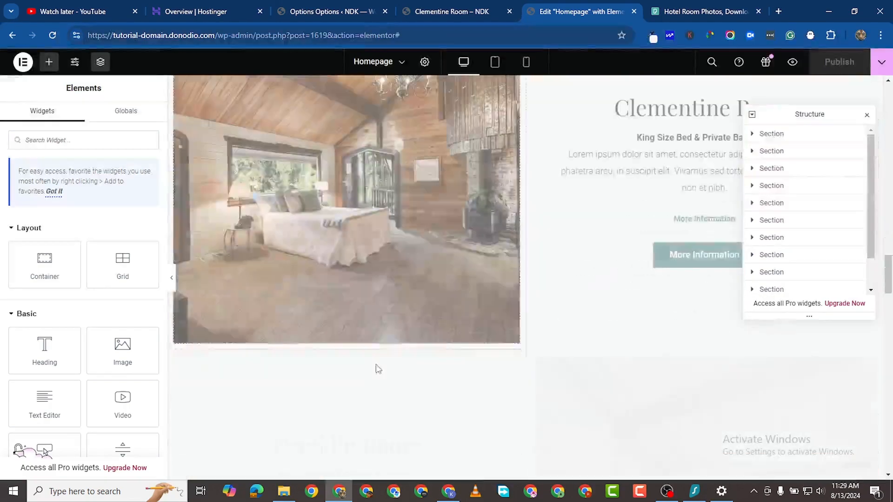
{"action": "scroll", "coordinate": [461, 413], "scroll_direction": "down", "scroll_amount": 15}
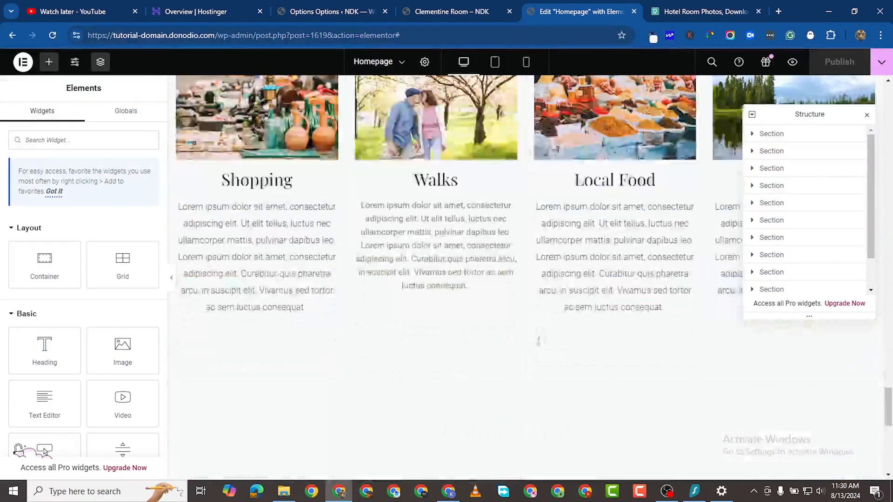
{"action": "scroll", "coordinate": [558, 394], "scroll_direction": "up", "scroll_amount": 20}
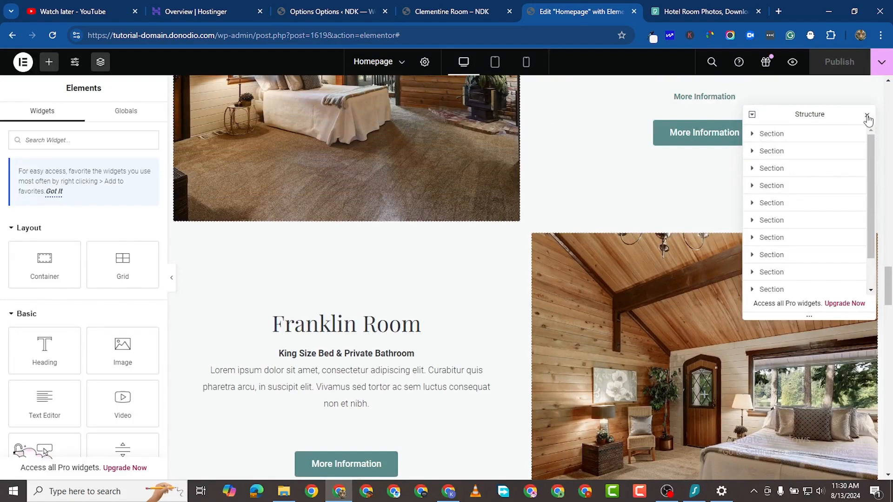
{"action": "left_click", "coordinate": [866, 117]}
- Examine the homepage's welcome banner and the content sections around it in the editor
{"action": "scroll", "coordinate": [382, 221], "scroll_direction": "up", "scroll_amount": 15}
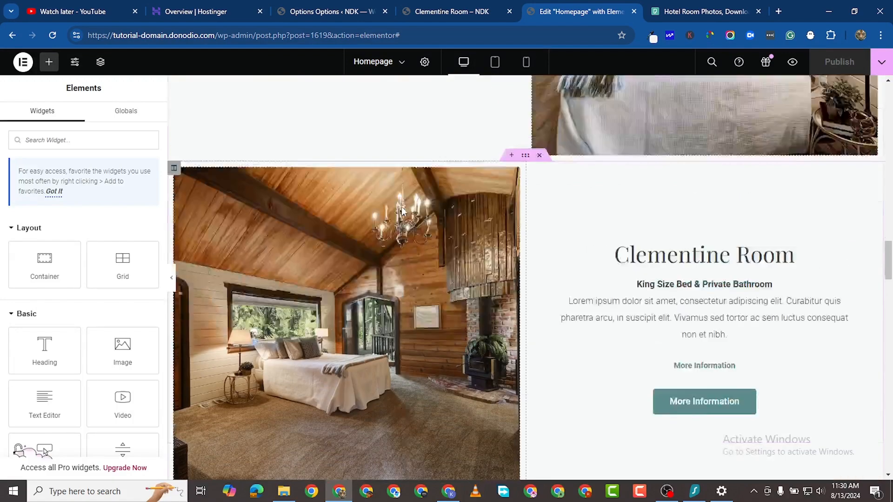
{"action": "scroll", "coordinate": [493, 264], "scroll_direction": "up", "scroll_amount": 2}
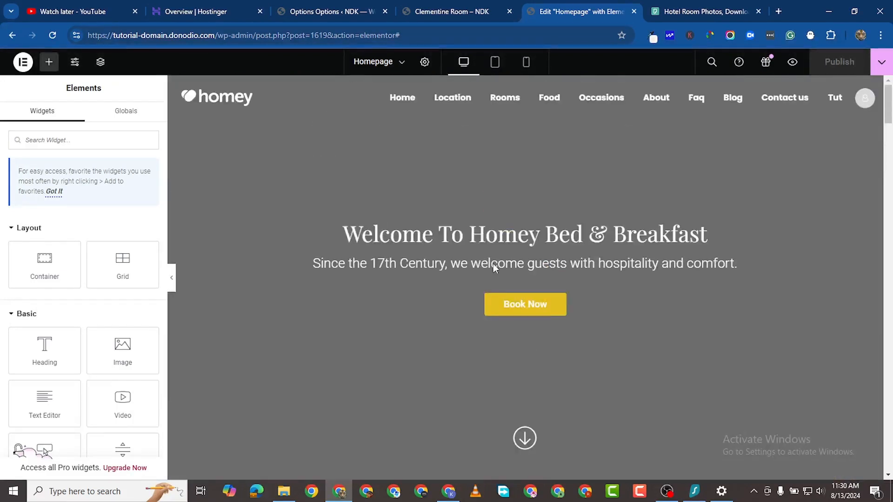
{"action": "scroll", "coordinate": [468, 324], "scroll_direction": "down", "scroll_amount": 6}
{"action": "scroll", "coordinate": [498, 250], "scroll_direction": "up", "scroll_amount": 5}
{"action": "scroll", "coordinate": [511, 237], "scroll_direction": "up", "scroll_amount": 1}
{"action": "scroll", "coordinate": [461, 270], "scroll_direction": "down", "scroll_amount": 3}
{"action": "scroll", "coordinate": [488, 334], "scroll_direction": "up", "scroll_amount": 3}
{"action": "scroll", "coordinate": [547, 321], "scroll_direction": "down", "scroll_amount": 2}
{"action": "scroll", "coordinate": [739, 239], "scroll_direction": "up", "scroll_amount": 2}
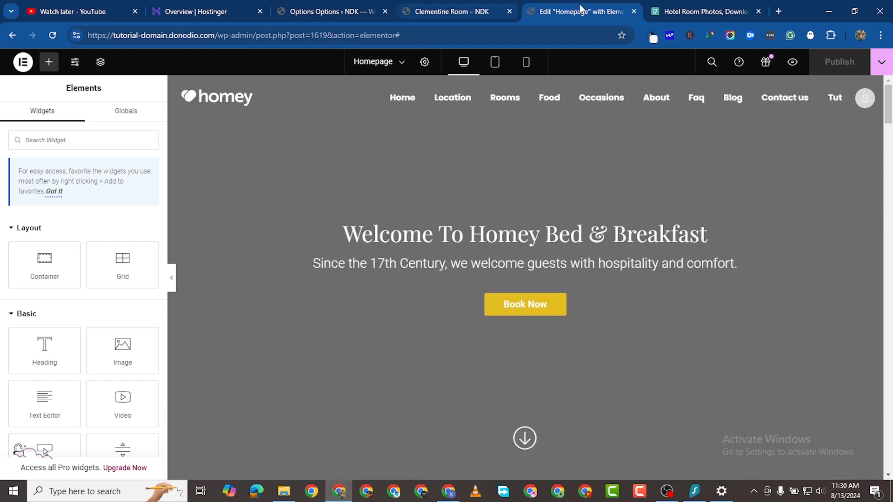
- Open the WordPress dashboard from the Clementine Room page and view the live site homepage in a new tab
{"action": "left_click", "coordinate": [447, 11]}
{"action": "mouse_move", "coordinate": [42, 58]}
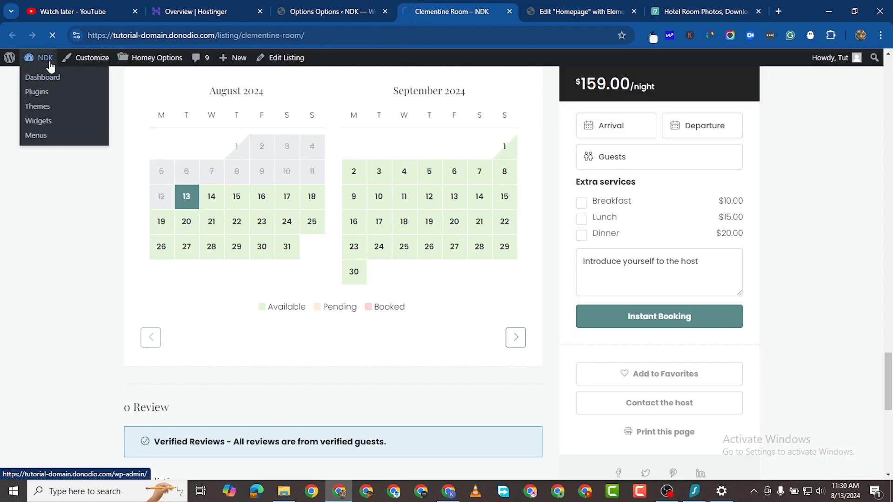
{"action": "left_click", "coordinate": [49, 63]}
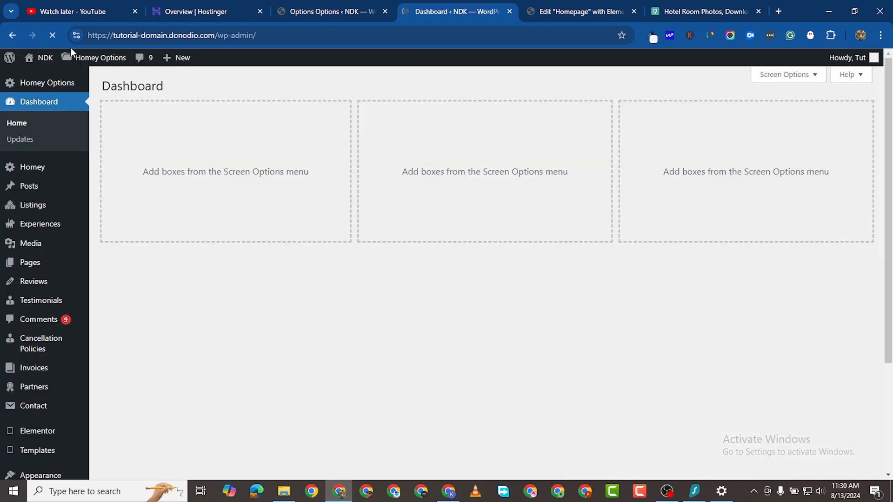
{"action": "mouse_move", "coordinate": [37, 57]}
{"action": "right_click", "coordinate": [44, 78]}
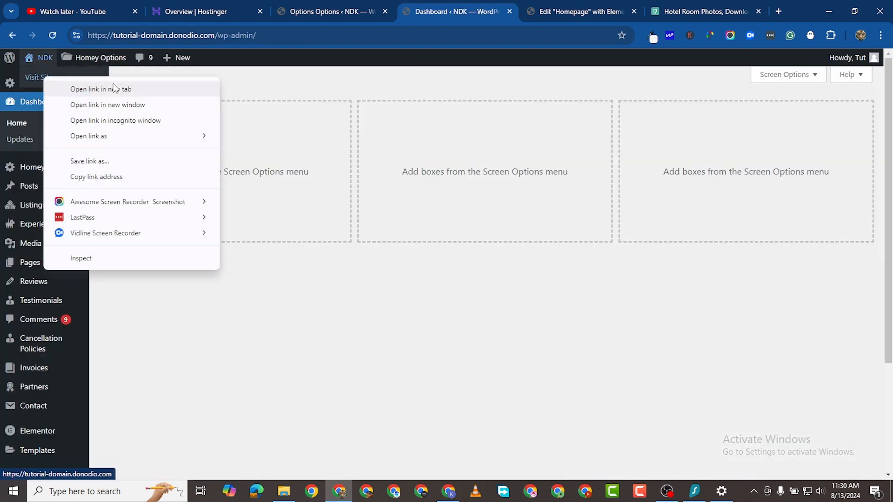
{"action": "left_click", "coordinate": [114, 89]}
{"action": "left_click", "coordinate": [490, 16]}
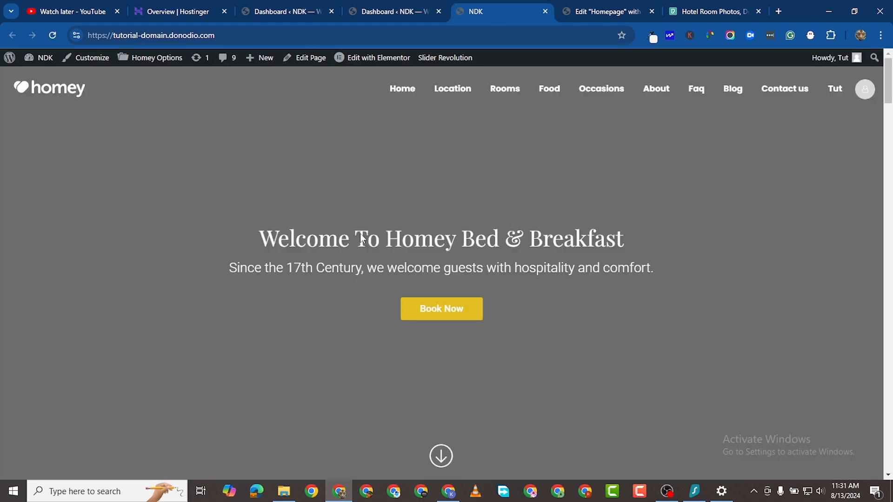
{"action": "scroll", "coordinate": [367, 234], "scroll_direction": "down", "scroll_amount": 2}
{"action": "scroll", "coordinate": [375, 232], "scroll_direction": "up", "scroll_amount": 2}
{"action": "scroll", "coordinate": [411, 247], "scroll_direction": "down", "scroll_amount": 2}
{"action": "scroll", "coordinate": [458, 325], "scroll_direction": "up", "scroll_amount": 2}
- Deactivate the Slider Revolution plugin on the site's installed plugins page
{"action": "left_click", "coordinate": [297, 11]}
{"action": "scroll", "coordinate": [28, 390], "scroll_direction": "down", "scroll_amount": 3}
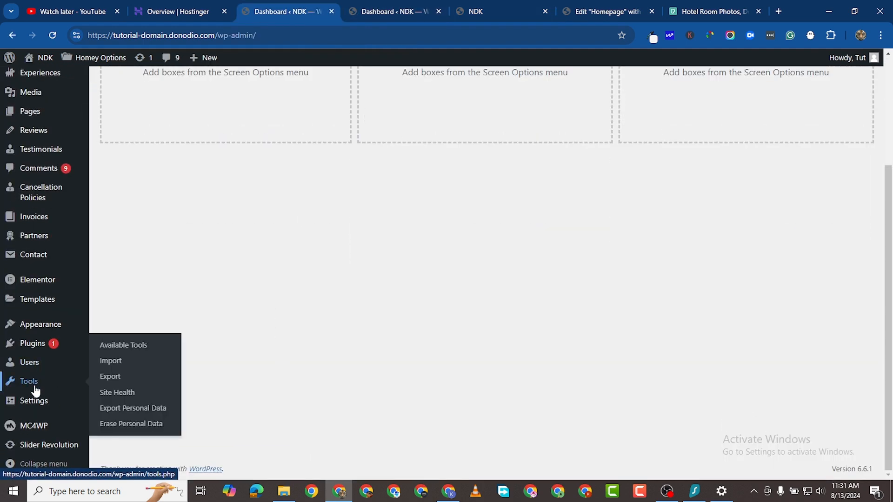
{"action": "left_click", "coordinate": [112, 345]}
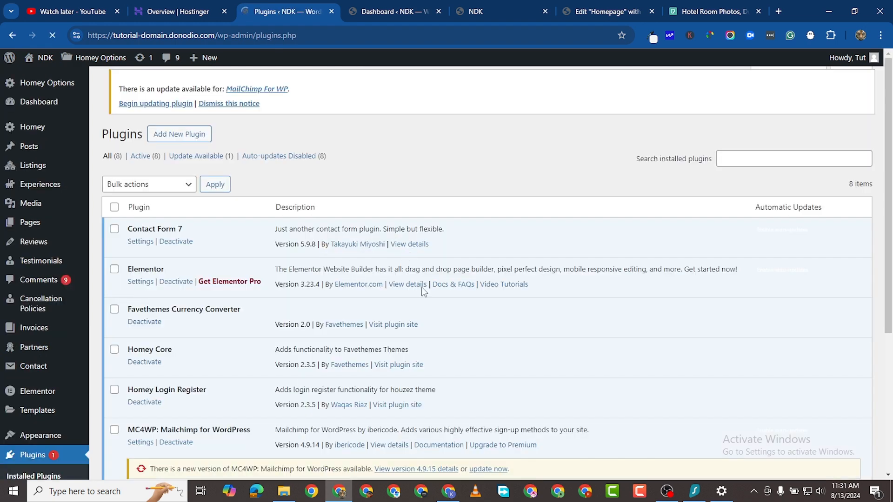
{"action": "scroll", "coordinate": [259, 368], "scroll_direction": "down", "scroll_amount": 5}
{"action": "left_click", "coordinate": [144, 336]}
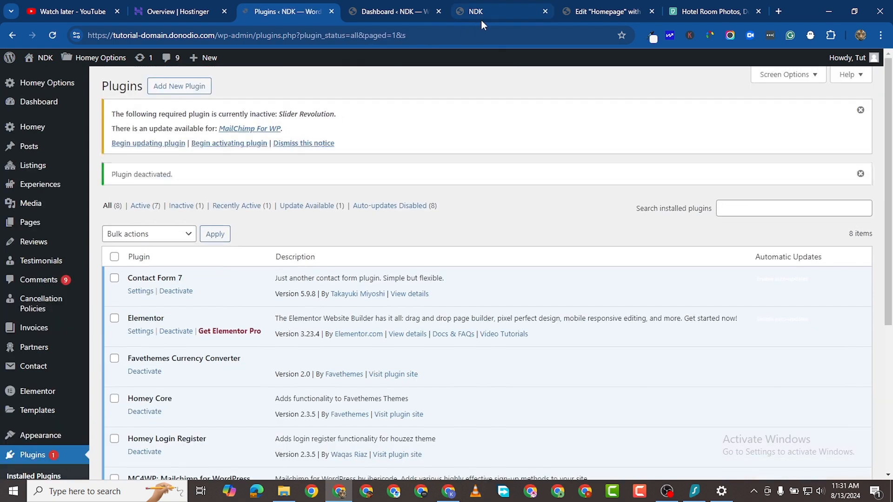
- Reload the live homepage and check the area of its welcome banner
{"action": "left_click", "coordinate": [483, 13]}
{"action": "scroll", "coordinate": [265, 204], "scroll_direction": "down", "scroll_amount": 3}
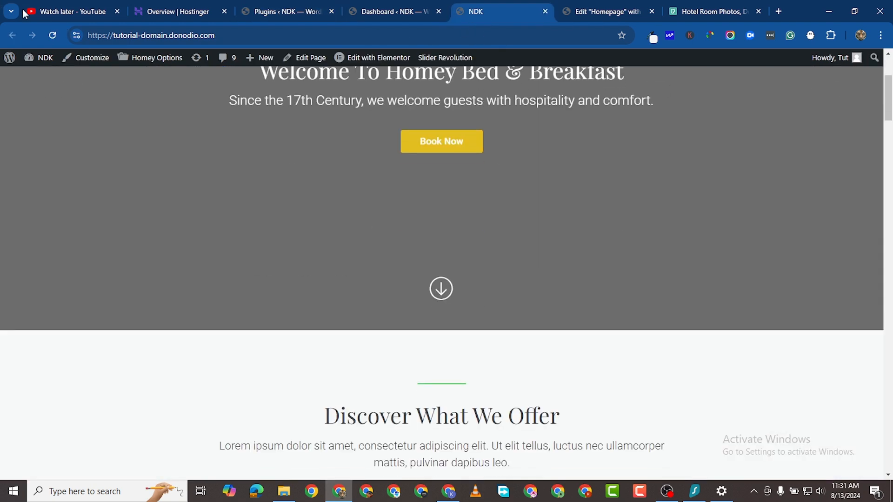
{"action": "left_click", "coordinate": [49, 37]}
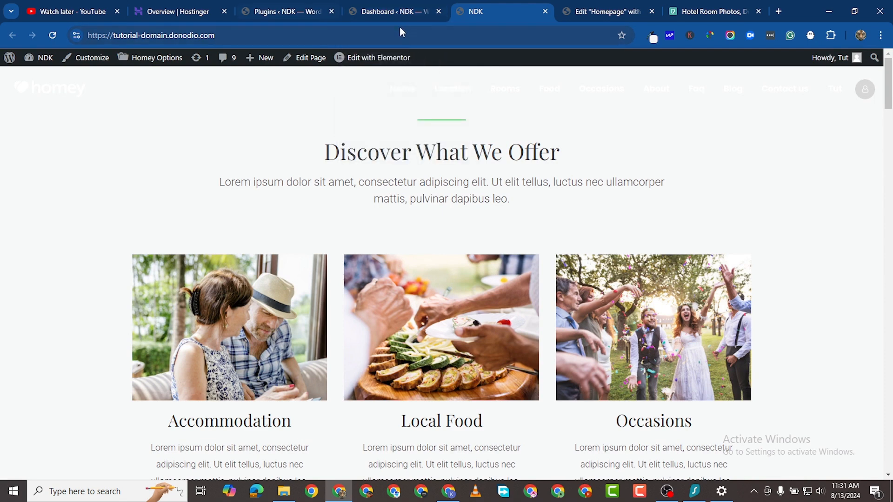
{"action": "left_click", "coordinate": [394, 17]}
{"action": "left_click", "coordinate": [499, 13]}
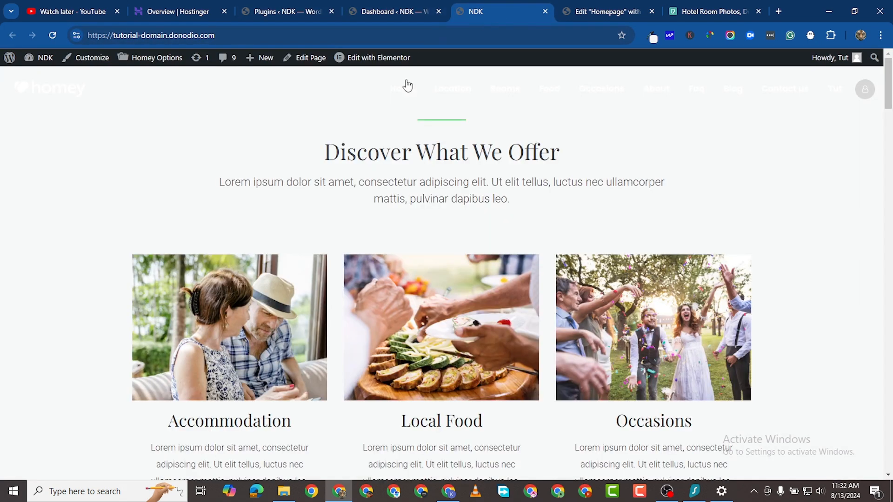
- Reload the Homepage in the Elementor editor and check its opening section
{"action": "left_click", "coordinate": [596, 12]}
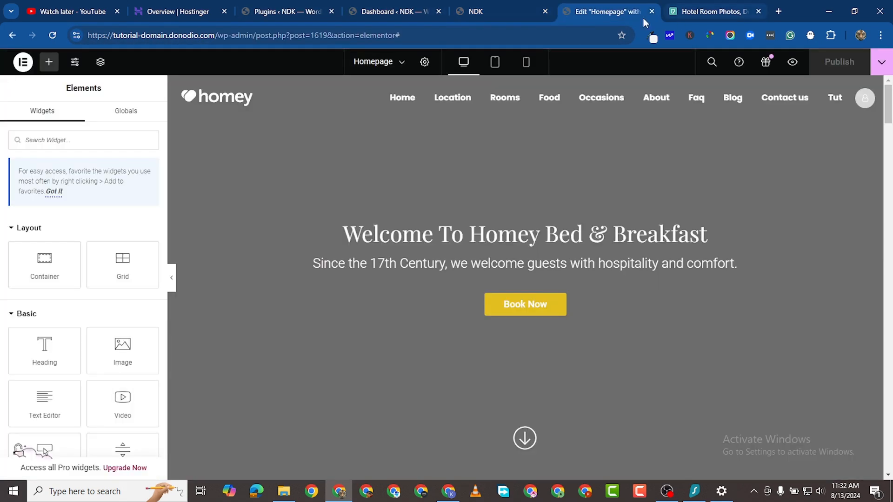
{"action": "left_click", "coordinate": [59, 39]}
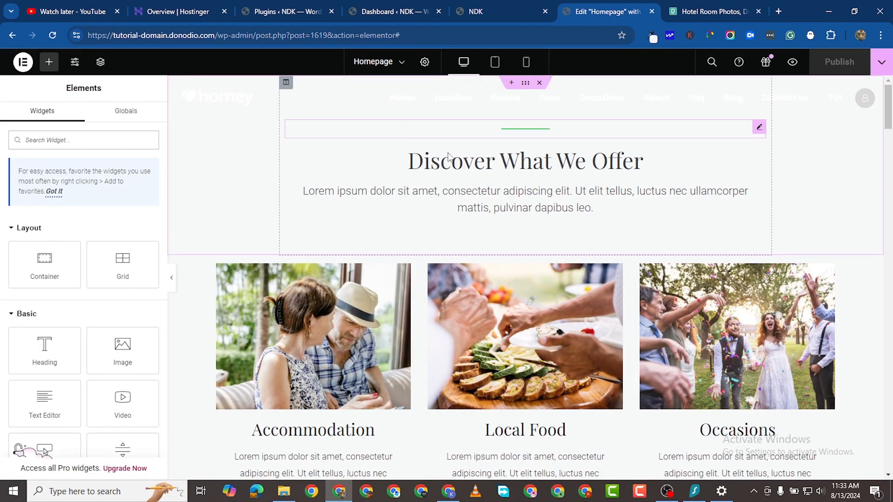
{"action": "scroll", "coordinate": [488, 250], "scroll_direction": "down", "scroll_amount": 2}
{"action": "scroll", "coordinate": [465, 321], "scroll_direction": "up", "scroll_amount": 2}
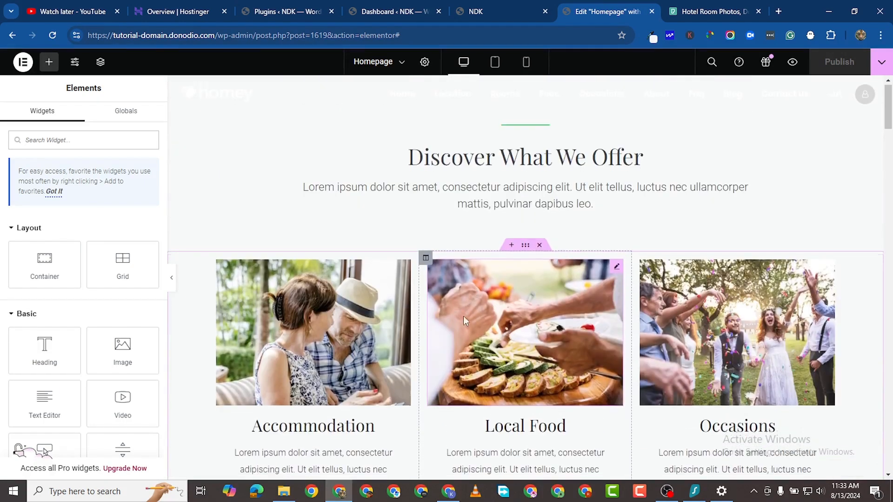
- Add a single-column Flexbox container below the contact section at the end of the homepage
{"action": "scroll", "coordinate": [465, 321], "scroll_direction": "down", "scroll_amount": 20}
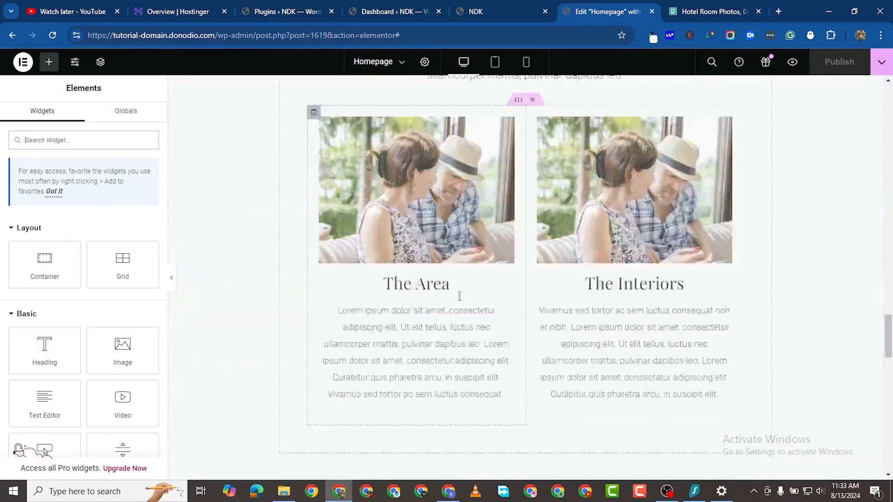
{"action": "scroll", "coordinate": [459, 296], "scroll_direction": "down", "scroll_amount": 15}
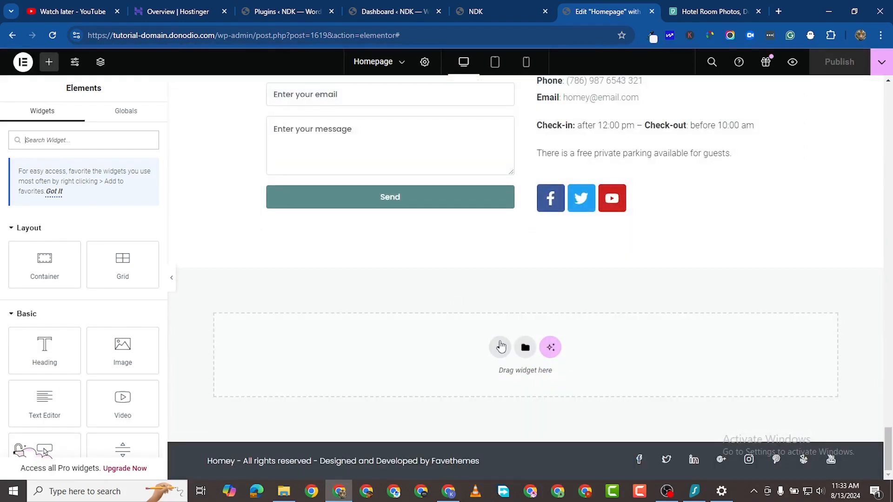
{"action": "scroll", "coordinate": [493, 209], "scroll_direction": "up", "scroll_amount": 3}
{"action": "scroll", "coordinate": [488, 225], "scroll_direction": "down", "scroll_amount": 3}
{"action": "left_click", "coordinate": [499, 349]}
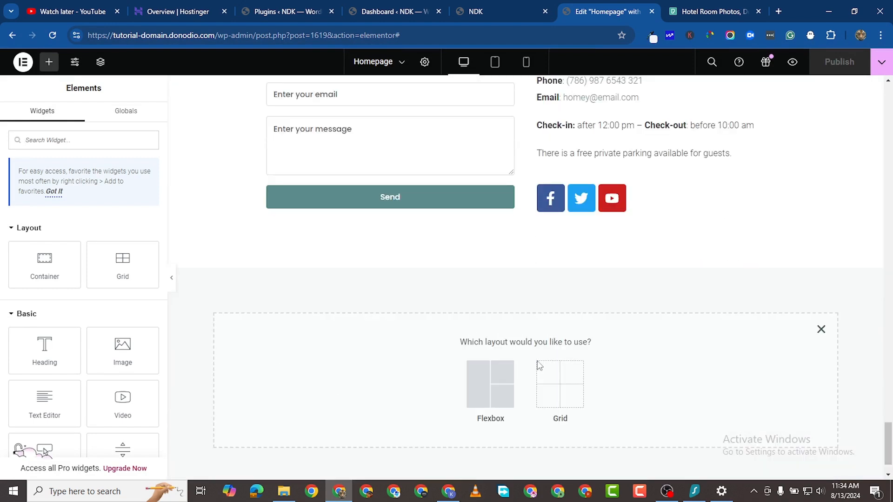
{"action": "left_click", "coordinate": [482, 377]}
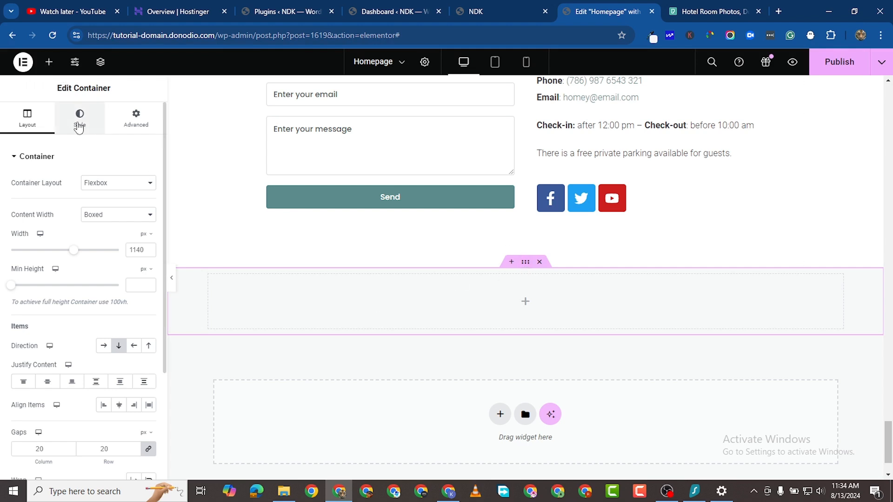
- Set the new container's content width to full width and its background type to slideshow
{"action": "left_click", "coordinate": [115, 220]}
{"action": "left_click", "coordinate": [104, 232]}
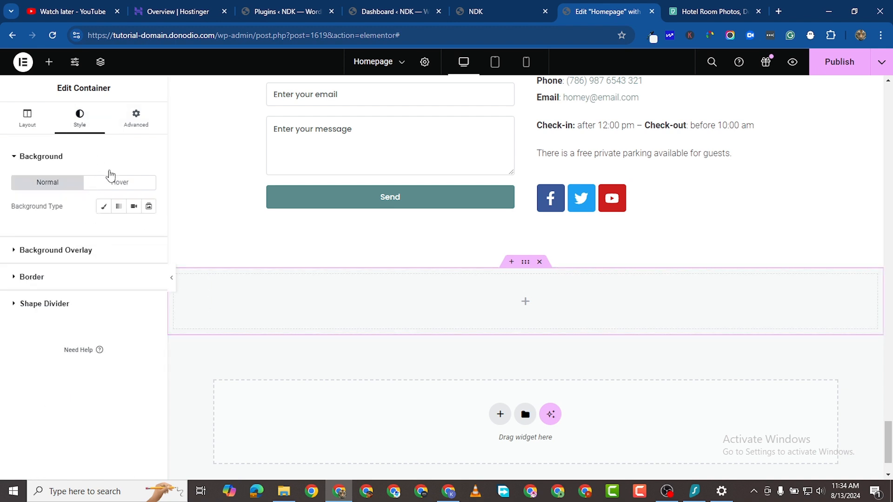
{"action": "left_click", "coordinate": [149, 207]}
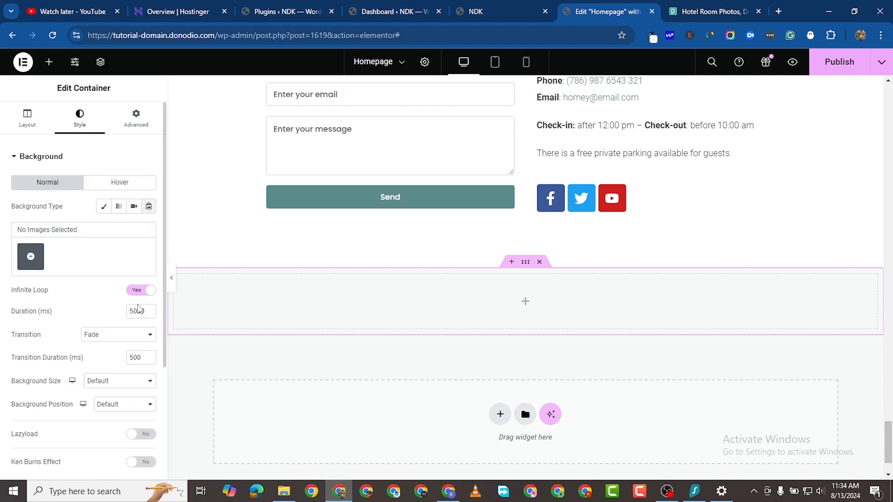
- Upload images 1 to 4 from the compressor folder in Downloads and insert them as the container's background slideshow gallery
{"action": "left_click", "coordinate": [30, 256]}
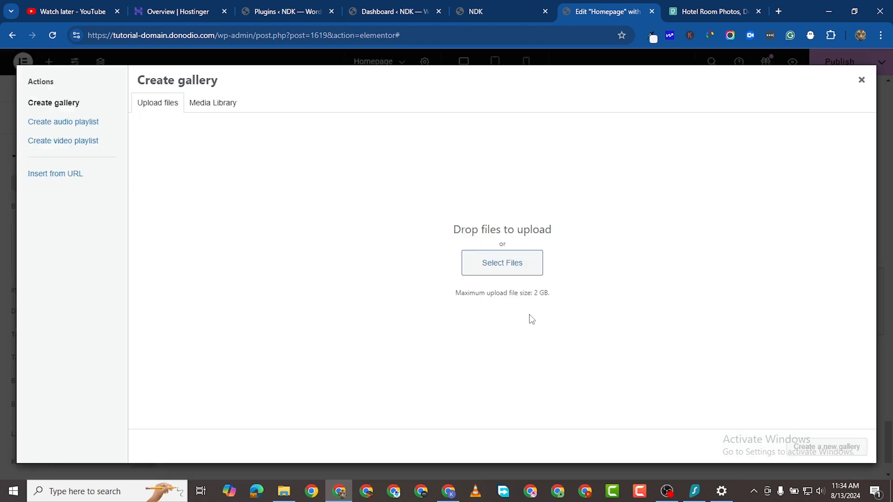
{"action": "left_click", "coordinate": [504, 273]}
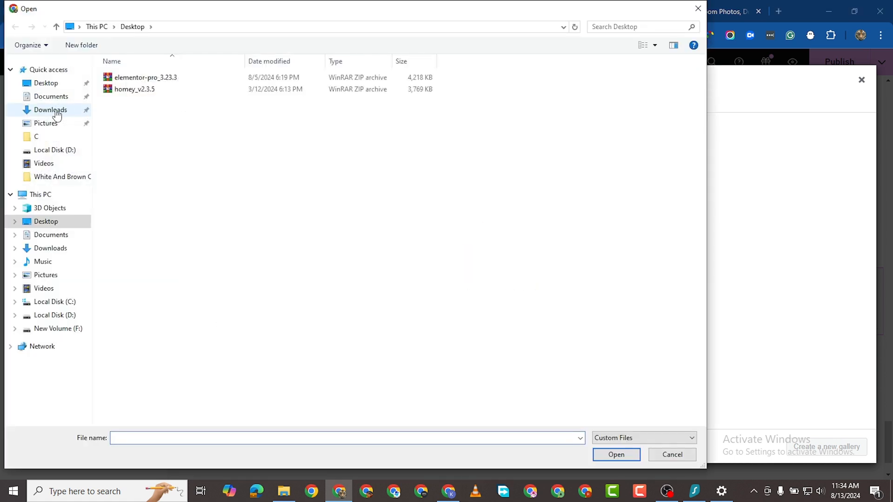
{"action": "left_click", "coordinate": [54, 112]}
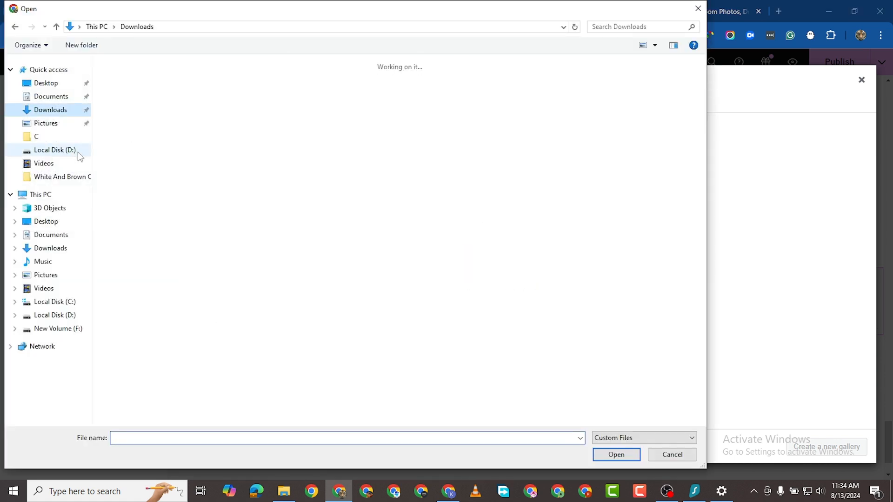
{"action": "left_click", "coordinate": [54, 98]}
{"action": "left_click", "coordinate": [54, 109]}
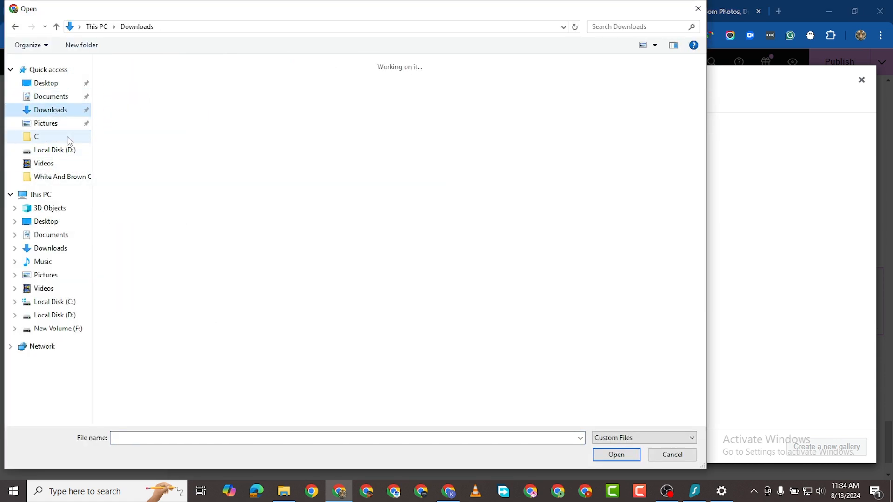
{"action": "double_click", "coordinate": [141, 111]}
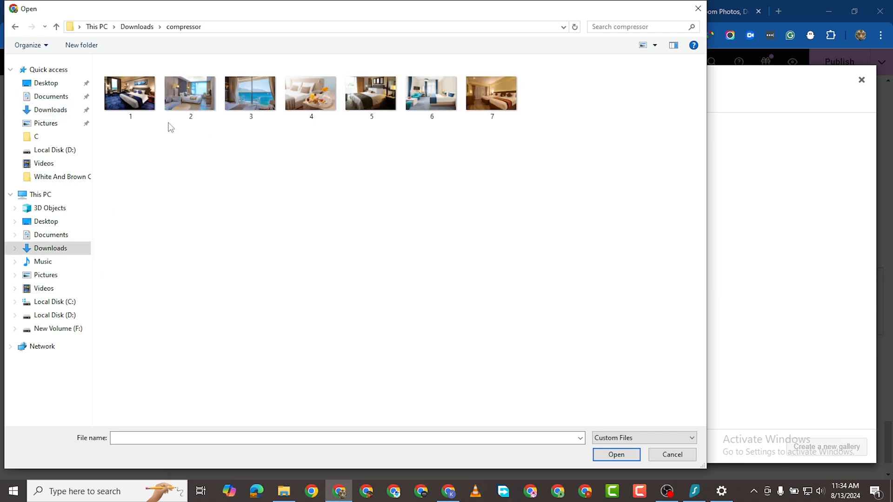
{"action": "left_click_drag", "start_coordinate": [125, 131], "coordinate": [302, 87]}
{"action": "left_click", "coordinate": [631, 455]}
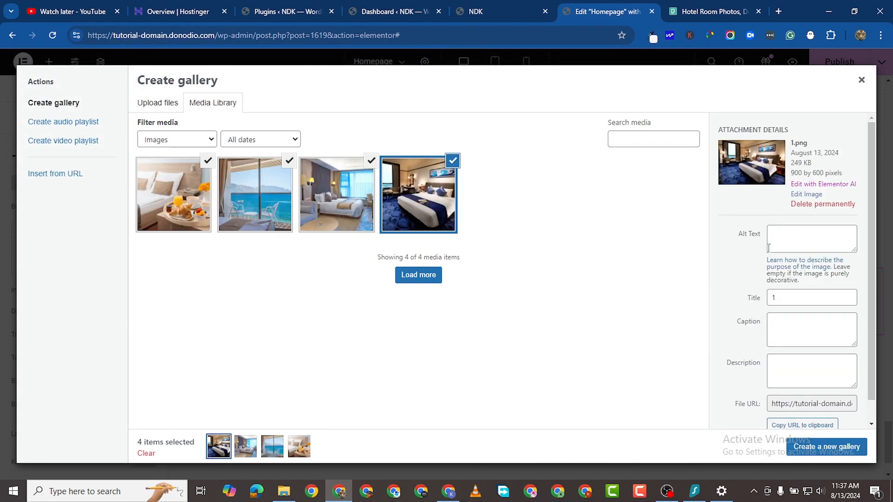
{"action": "left_click", "coordinate": [785, 447]}
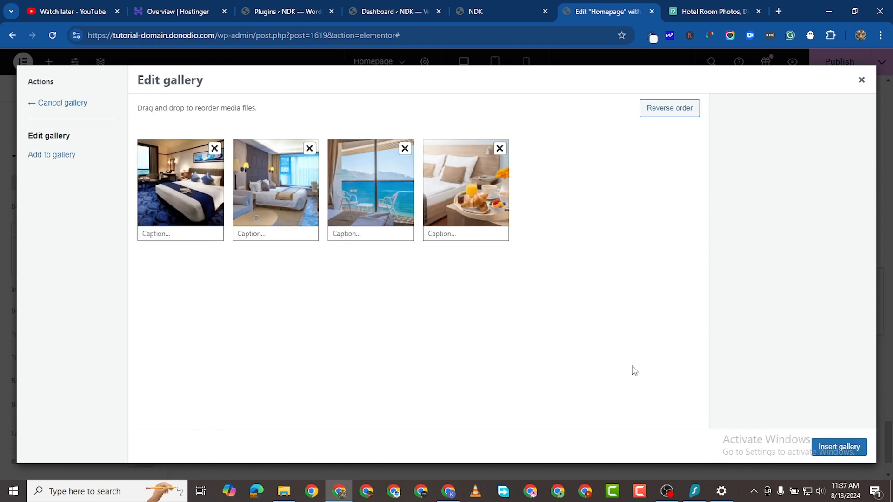
{"action": "left_click", "coordinate": [833, 446]}
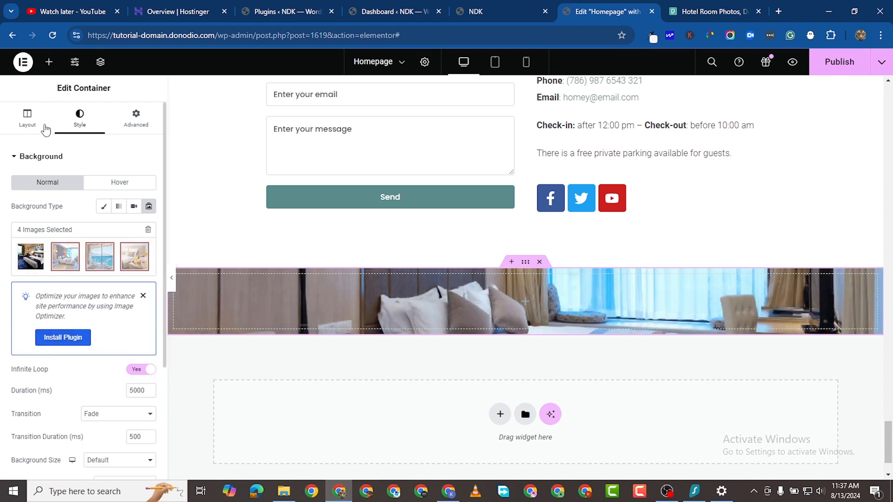
- Set the slideshow container's minimum height to about 450 px
{"action": "left_click", "coordinate": [27, 122]}
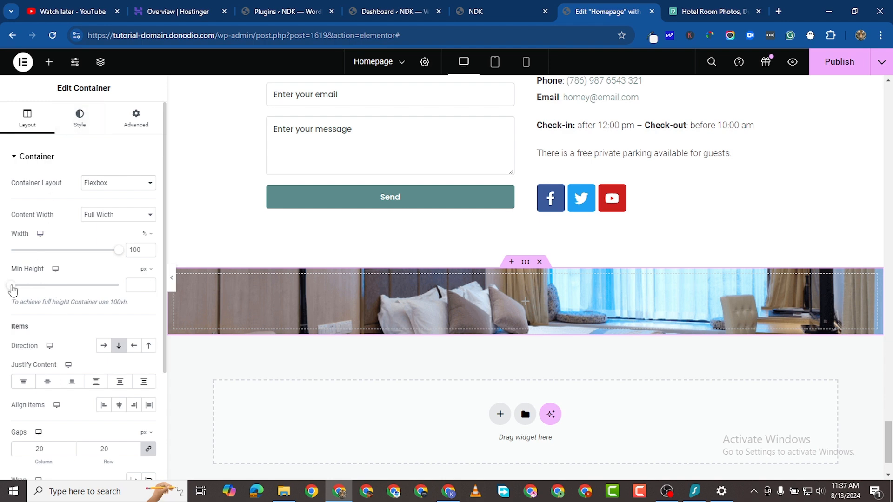
{"action": "left_click_drag", "start_coordinate": [13, 290], "coordinate": [44, 288]}
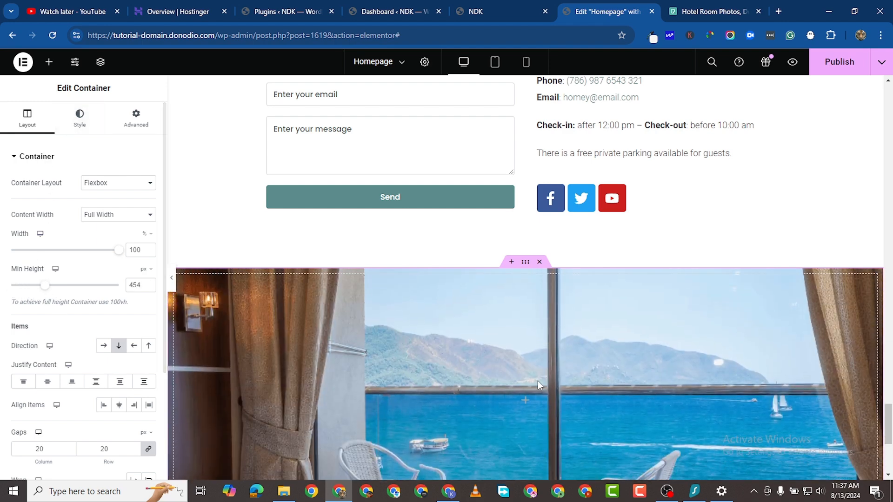
{"action": "scroll", "coordinate": [511, 379], "scroll_direction": "down", "scroll_amount": 2}
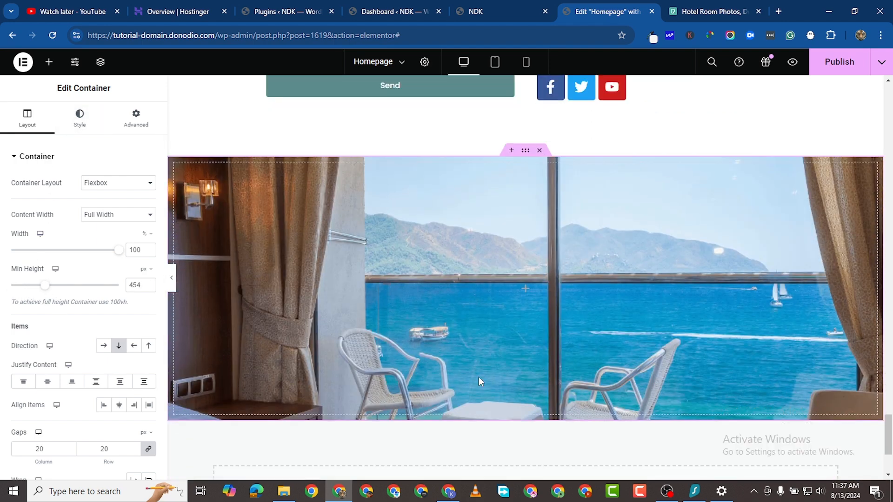
{"action": "left_click", "coordinate": [149, 287]}
{"action": "left_click", "coordinate": [149, 287]}
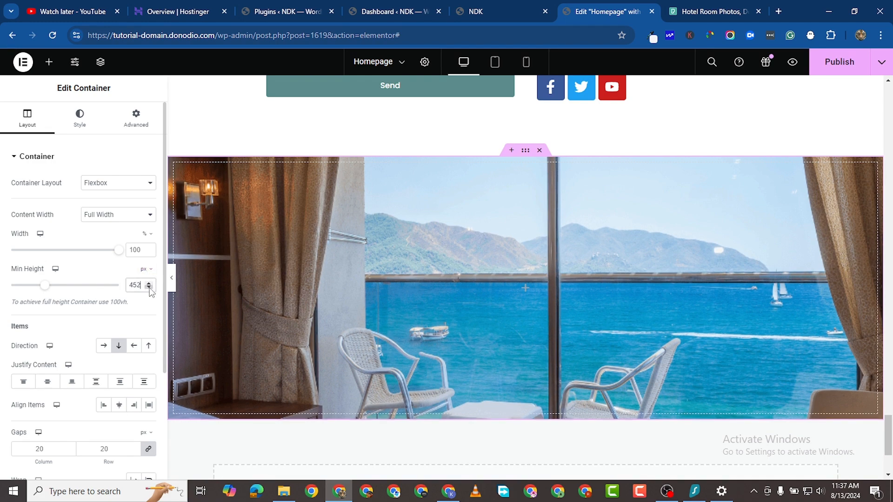
{"action": "left_click", "coordinate": [149, 288]}
{"action": "left_click", "coordinate": [149, 288]}
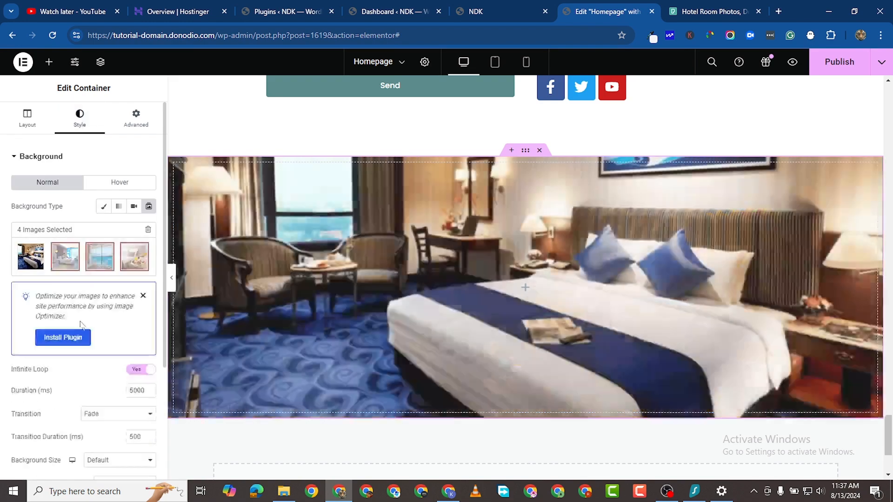
- Set the slideshow's background size to Cover and its background position to Center Center
{"action": "scroll", "coordinate": [87, 356], "scroll_direction": "down", "scroll_amount": 3}
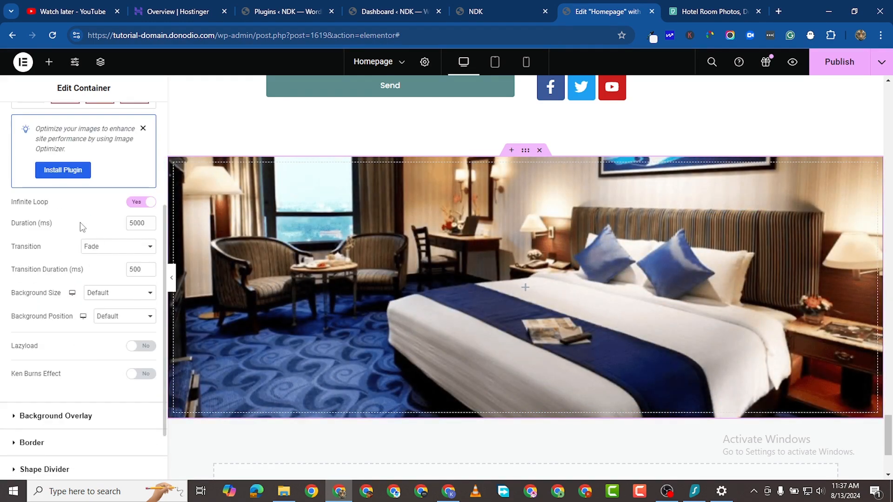
{"action": "left_click", "coordinate": [118, 294]}
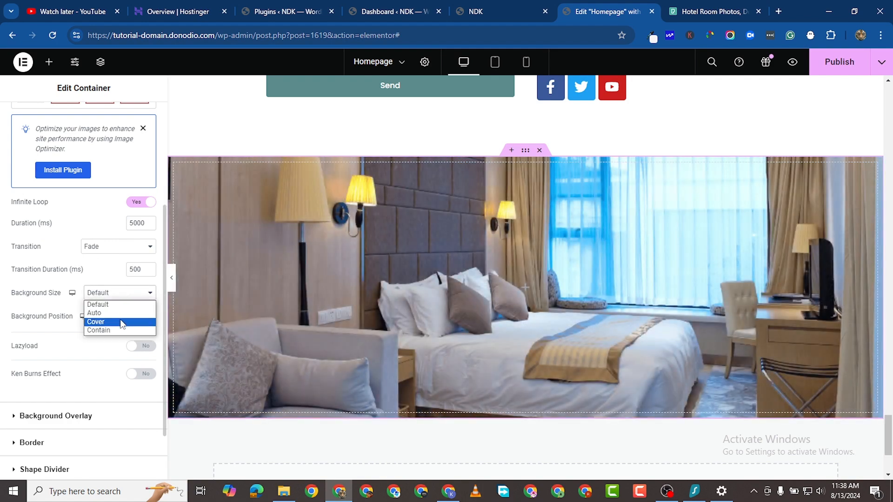
{"action": "left_click", "coordinate": [121, 323]}
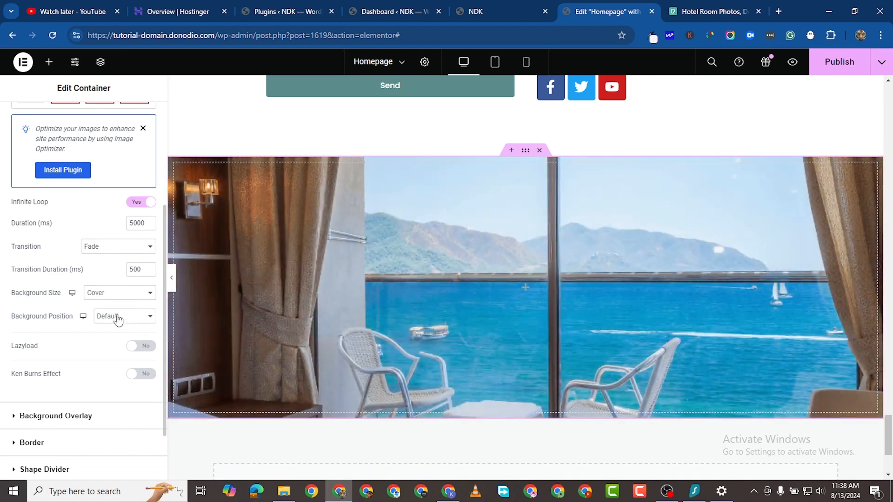
{"action": "left_click", "coordinate": [117, 318]}
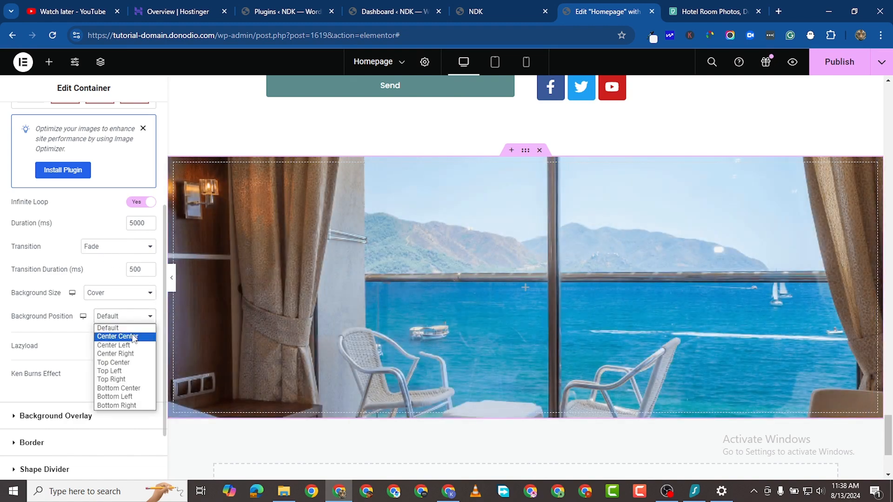
{"action": "left_click", "coordinate": [134, 340]}
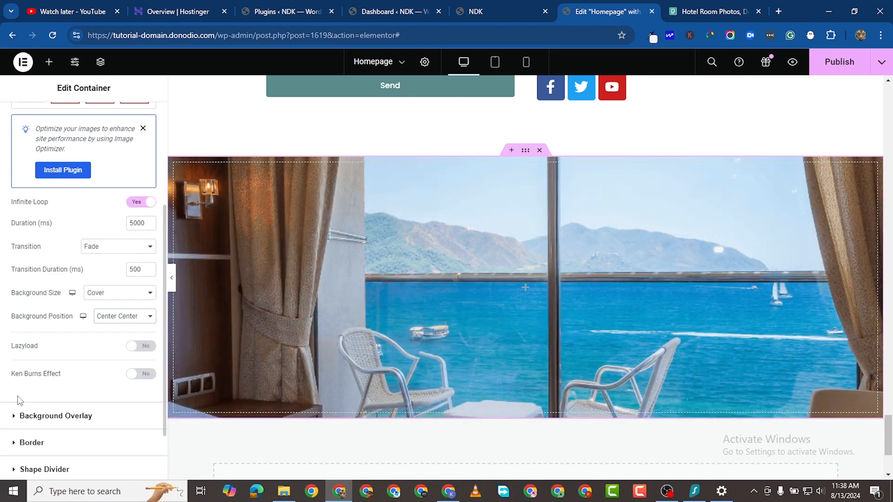
- Try the Ken Burns effect on the slideshow with the direction Out, and switch it off again
{"action": "scroll", "coordinate": [56, 369], "scroll_direction": "down", "scroll_amount": 2}
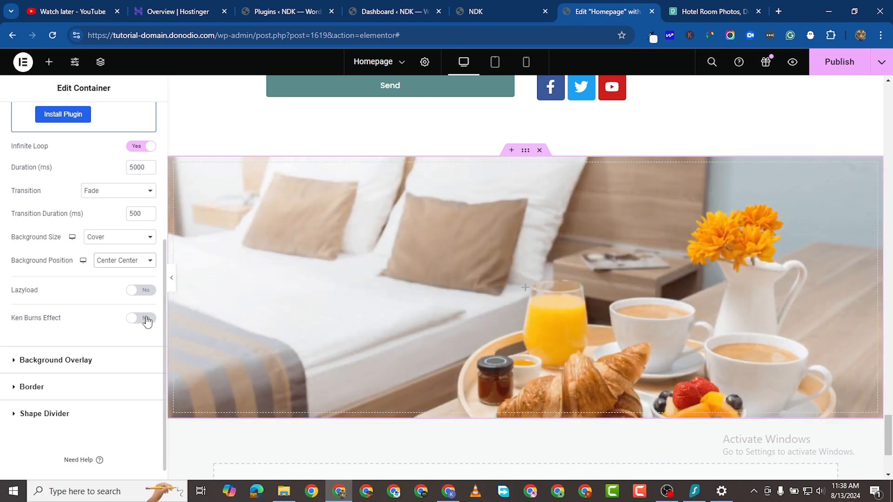
{"action": "left_click", "coordinate": [146, 319]}
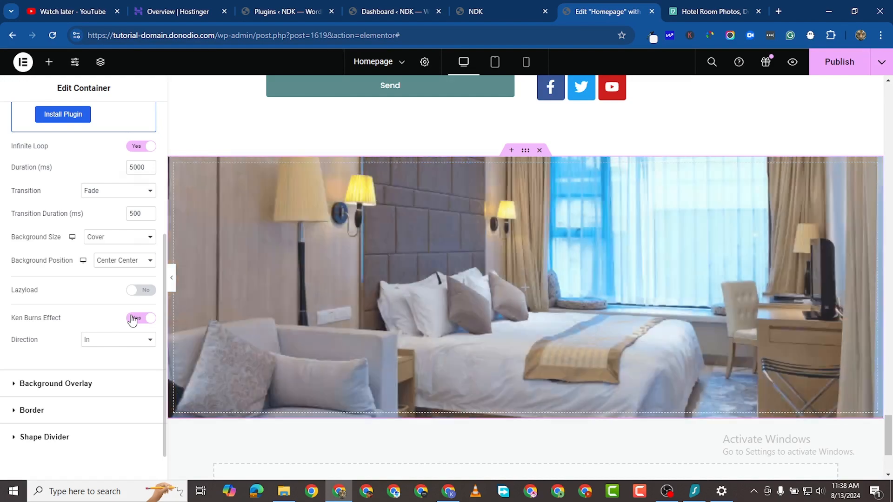
{"action": "left_click", "coordinate": [133, 319]}
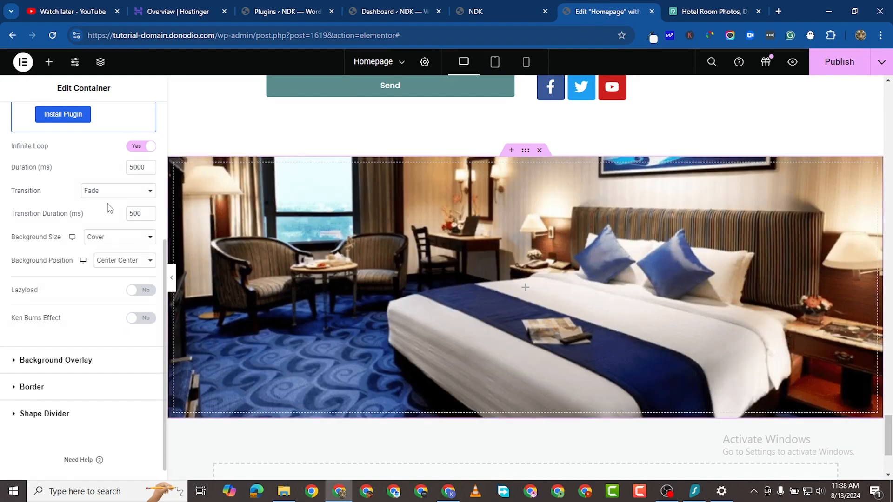
{"action": "left_click", "coordinate": [142, 318]}
{"action": "left_click", "coordinate": [109, 340]}
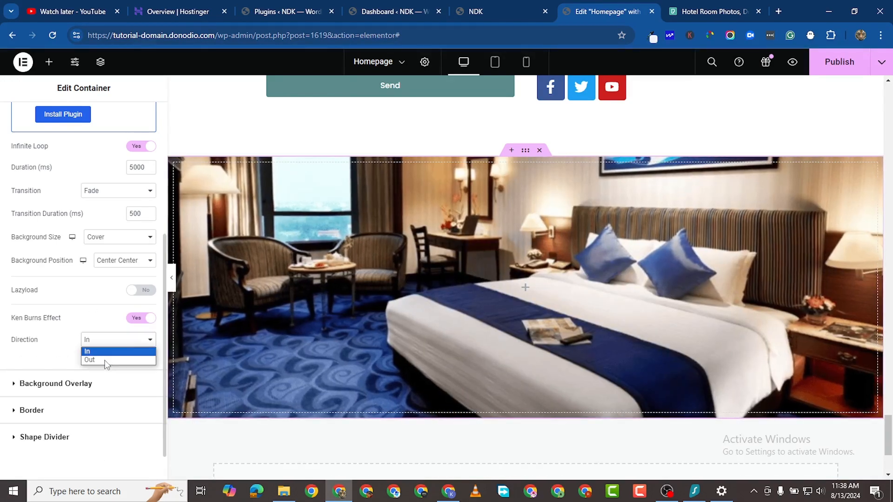
{"action": "left_click", "coordinate": [105, 360]}
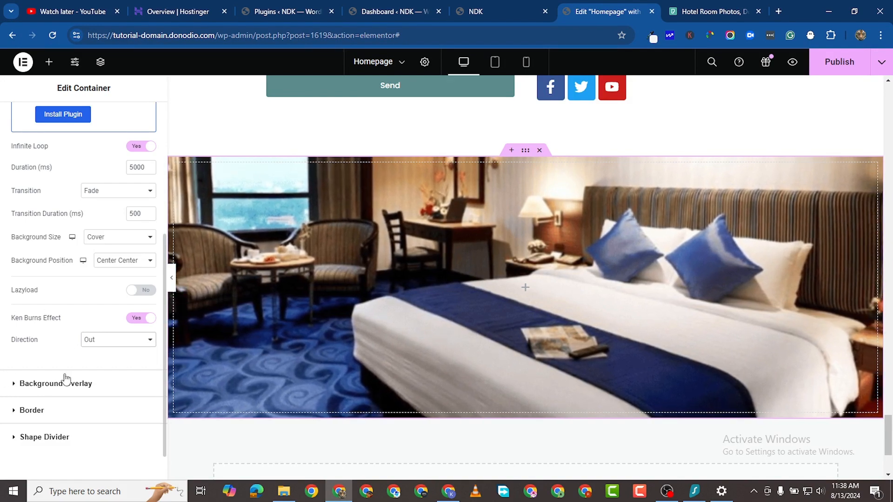
{"action": "scroll", "coordinate": [61, 377], "scroll_direction": "down", "scroll_amount": 1}
{"action": "scroll", "coordinate": [41, 351], "scroll_direction": "up", "scroll_amount": 3}
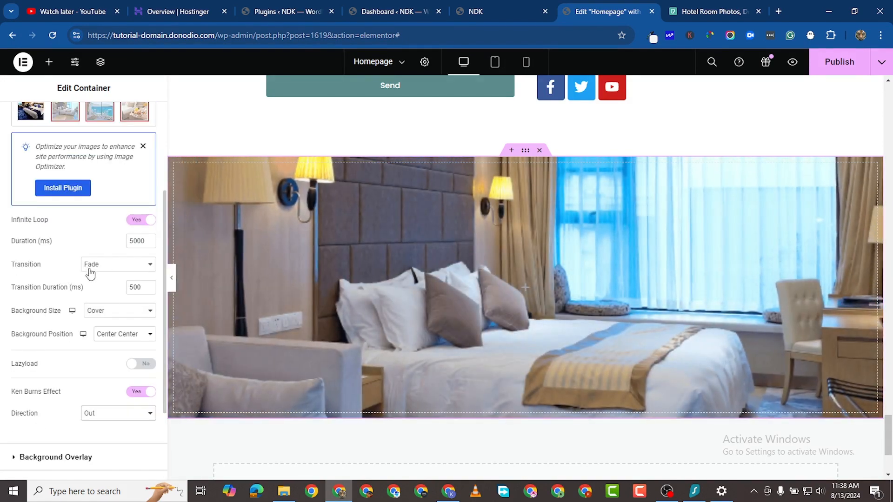
{"action": "left_click", "coordinate": [141, 391]}
- Set the slideshow transition to Slide Right, with a transition duration of 400 ms and a slide duration of 4000 ms
{"action": "left_click", "coordinate": [111, 264]}
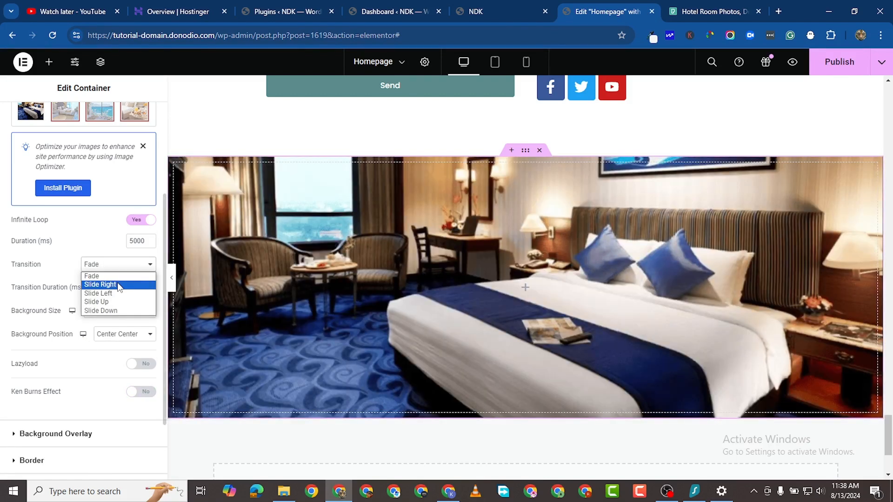
{"action": "left_click", "coordinate": [100, 284]}
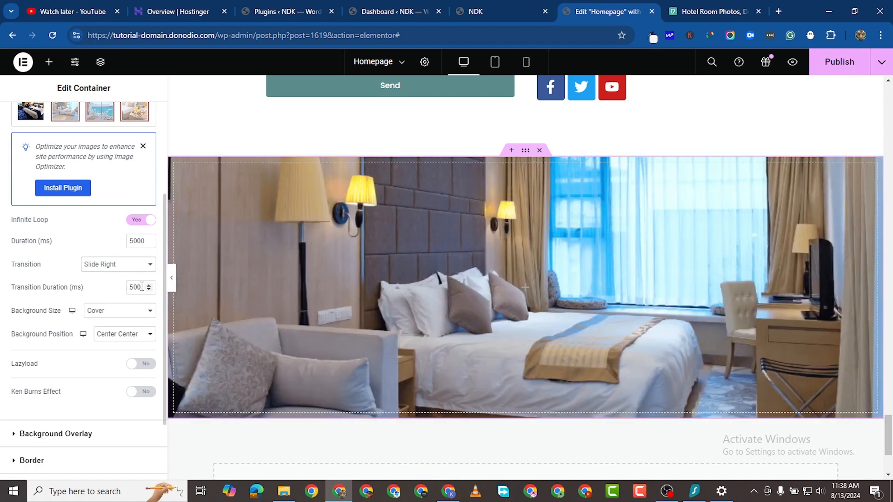
{"action": "left_click", "coordinate": [133, 287]}
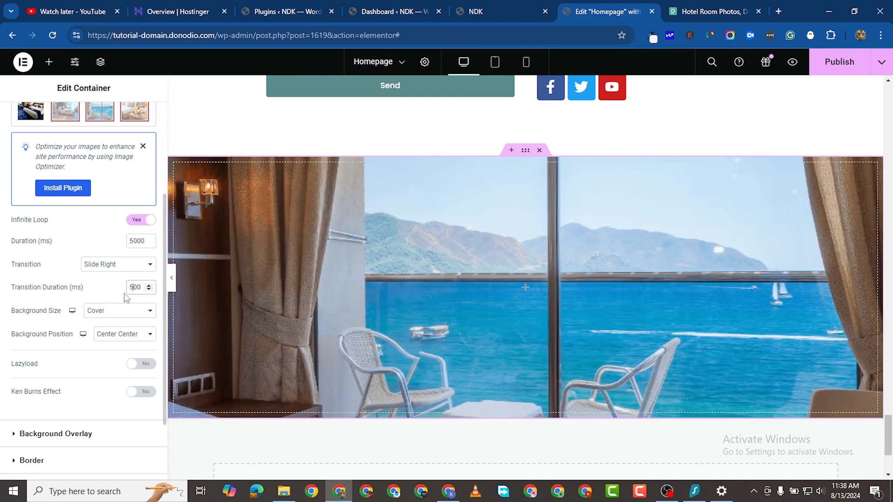
{"action": "key", "text": "BackSpace"}
{"action": "type", "text": "4"}
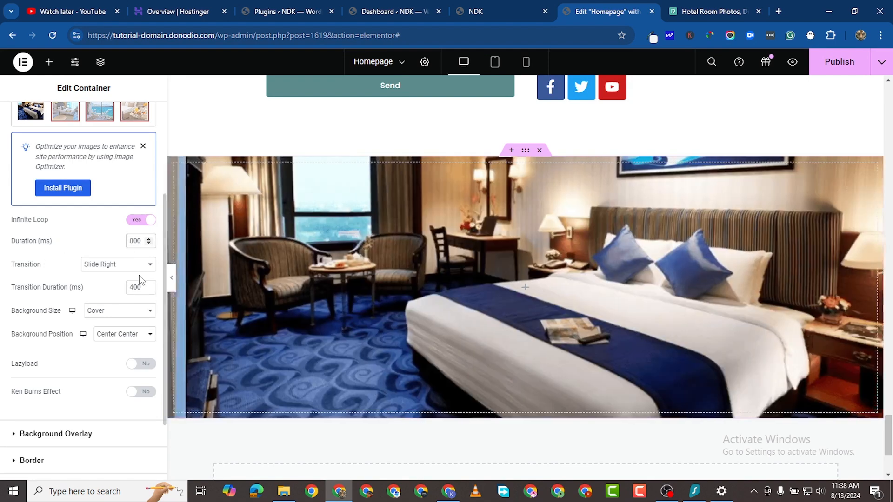
{"action": "key", "text": "BackSpace"}
{"action": "type", "text": "4"}
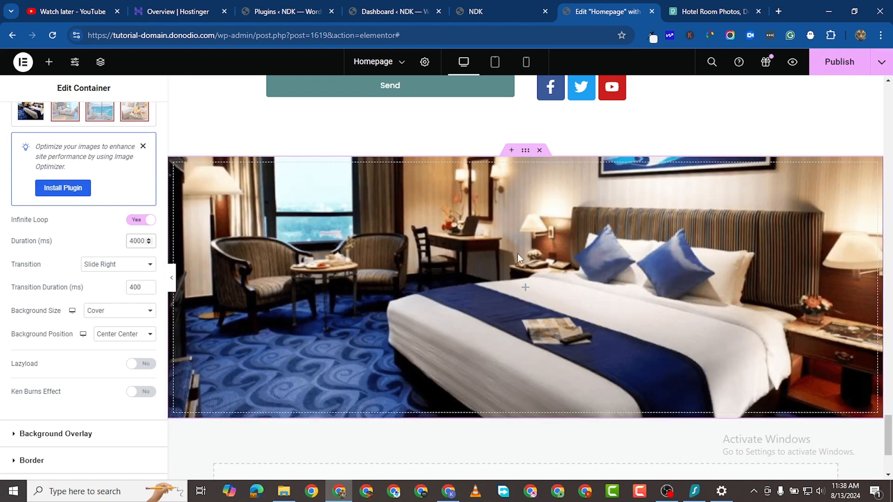
- Add a Heading widget inside the slideshow container
{"action": "scroll", "coordinate": [69, 302], "scroll_direction": "down", "scroll_amount": 1}
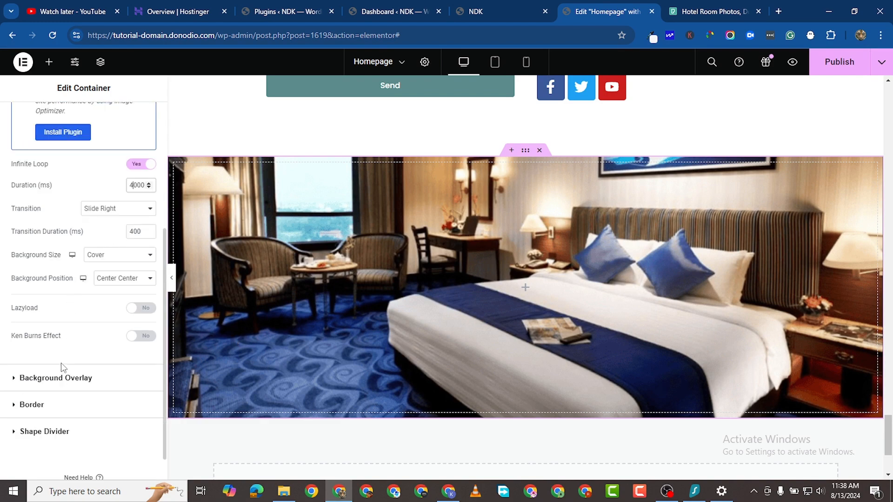
{"action": "scroll", "coordinate": [70, 256], "scroll_direction": "up", "scroll_amount": 2}
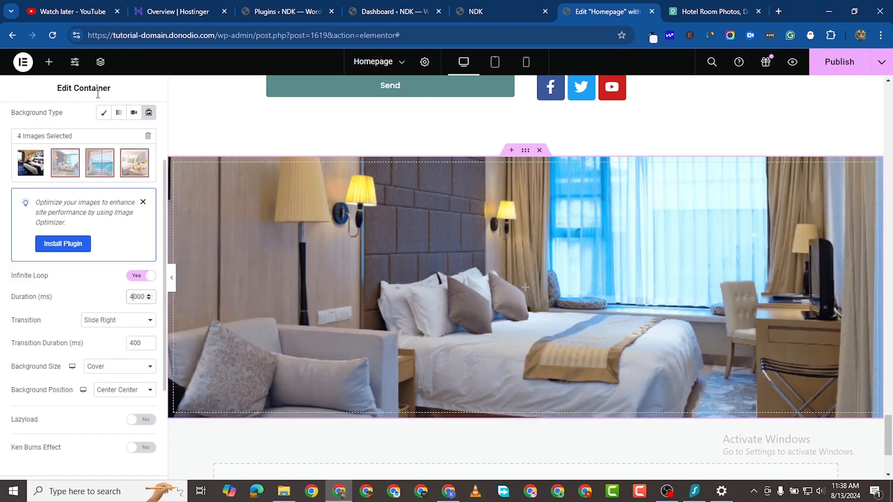
{"action": "scroll", "coordinate": [98, 93], "scroll_direction": "up", "scroll_amount": 2}
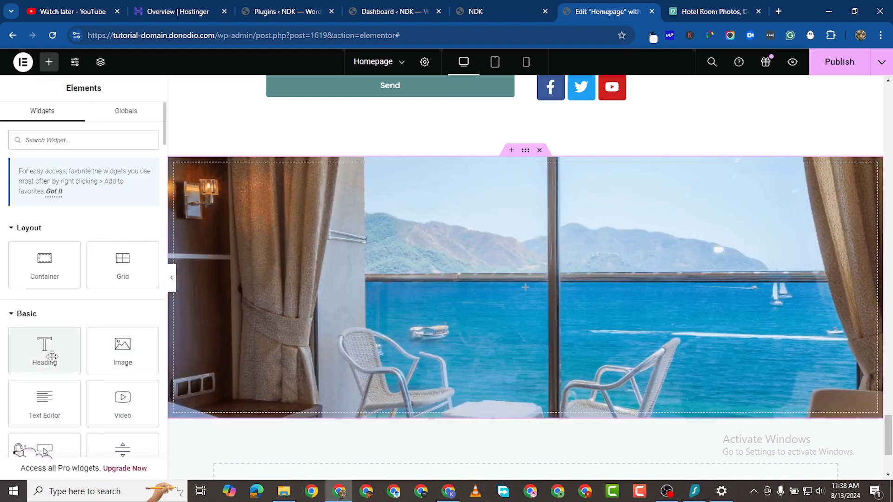
{"action": "left_click_drag", "start_coordinate": [47, 359], "coordinate": [573, 276]}
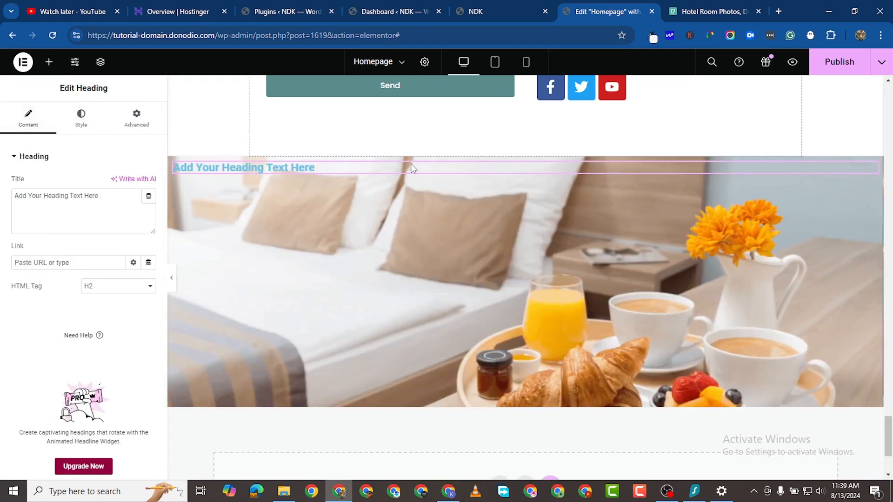
- Center the slideshow container's content both vertically and horizontally by setting Justify Content and Align Items to Center
{"action": "mouse_move", "coordinate": [526, 158]}
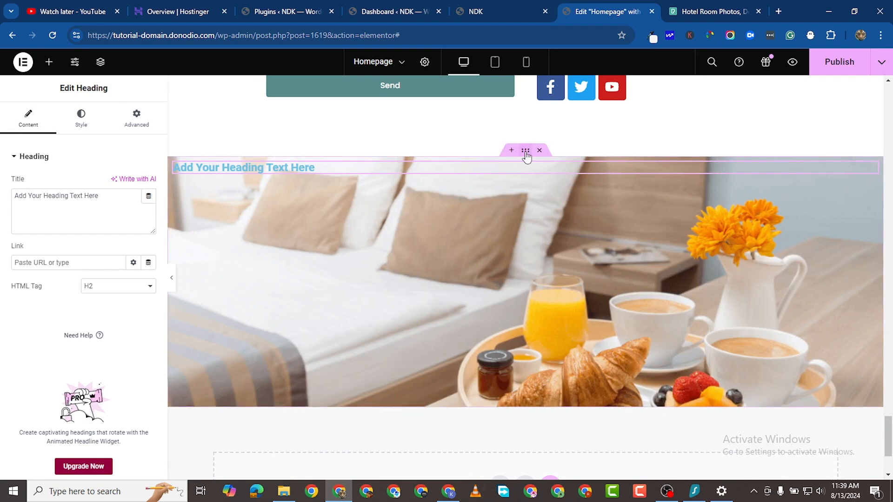
{"action": "left_click", "coordinate": [526, 151]}
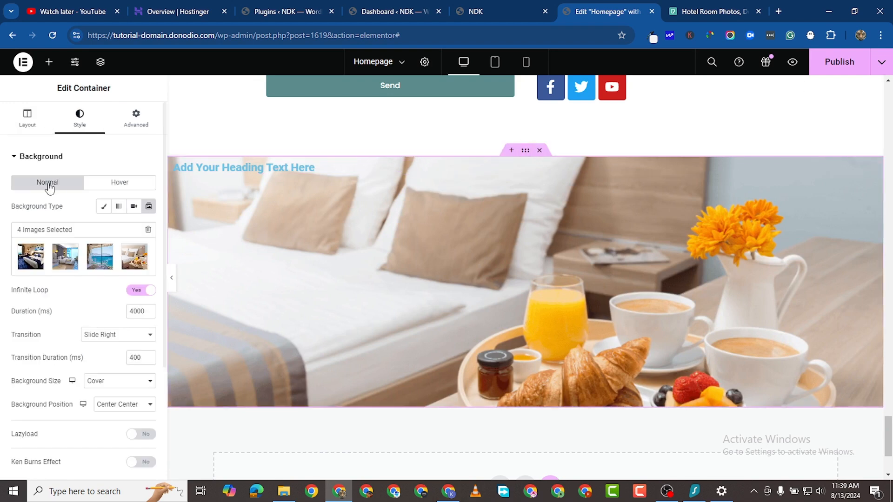
{"action": "left_click", "coordinate": [27, 119]}
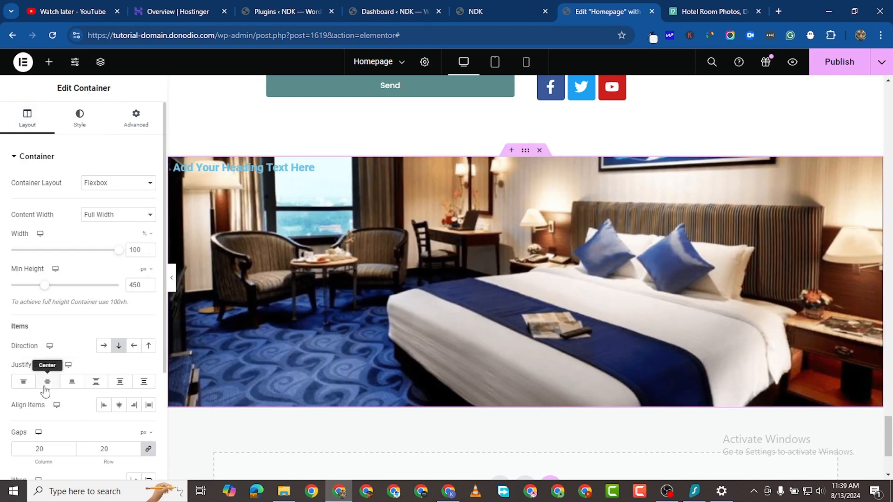
{"action": "left_click", "coordinate": [47, 384]}
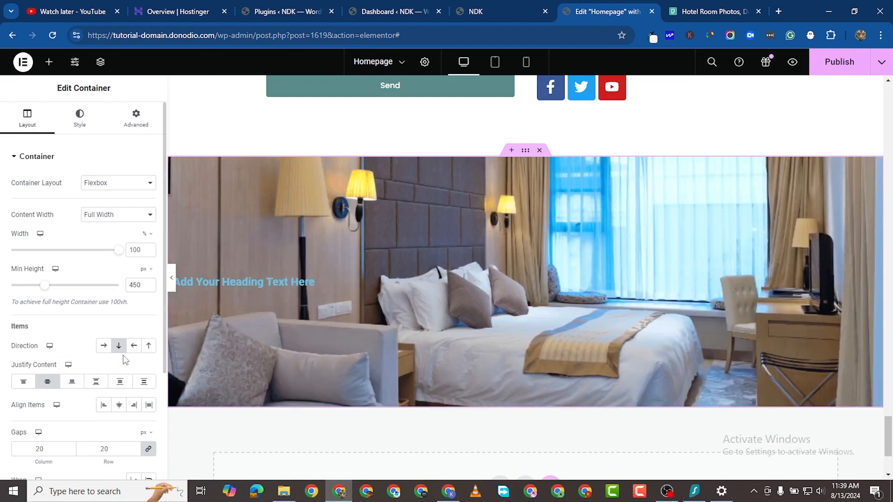
{"action": "left_click", "coordinate": [120, 406]}
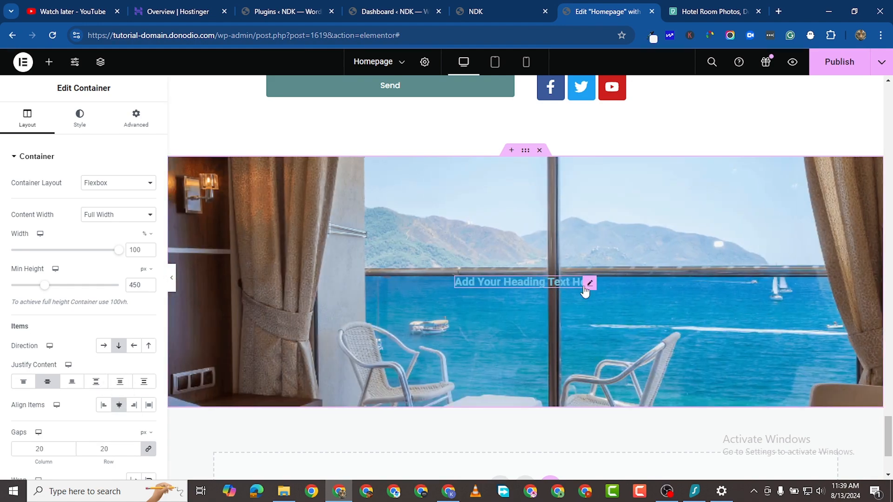
- Change the heading's title in the slideshow container to "Luxury Vacation Rentals"
{"action": "left_click", "coordinate": [588, 284]}
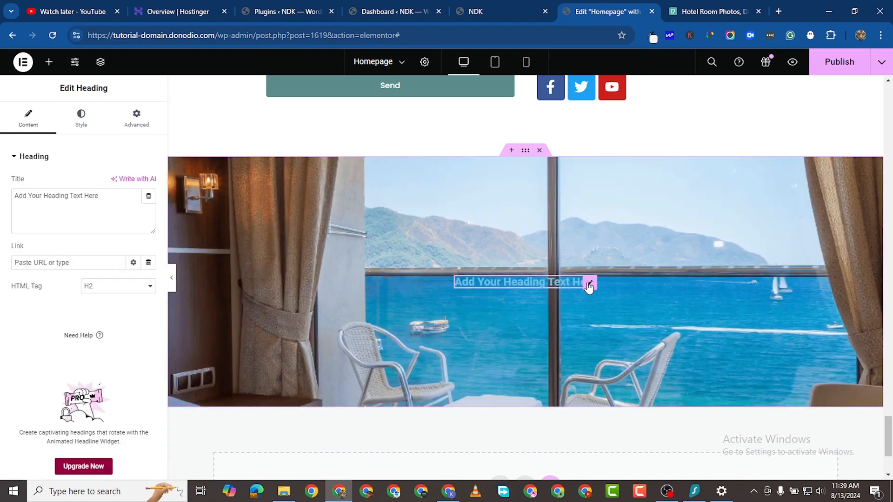
{"action": "double_click", "coordinate": [56, 195]}
{"action": "triple_click", "coordinate": [58, 196]}
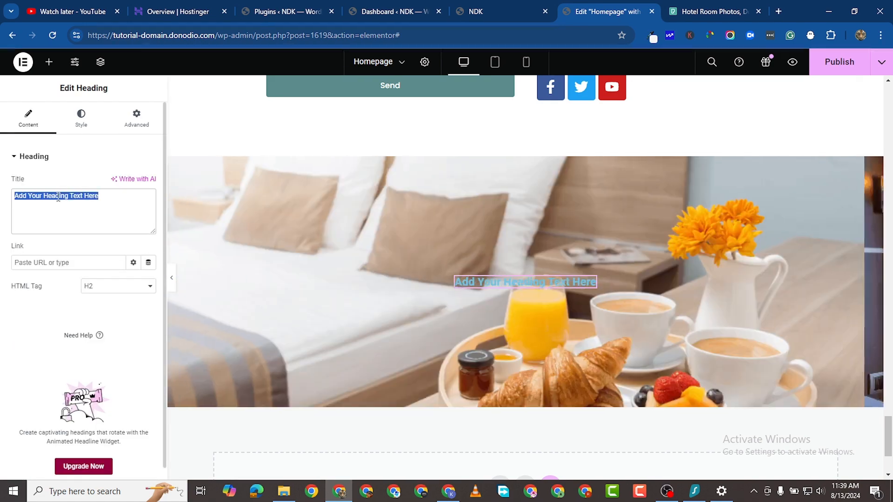
{"action": "type", "text": "Lux"}
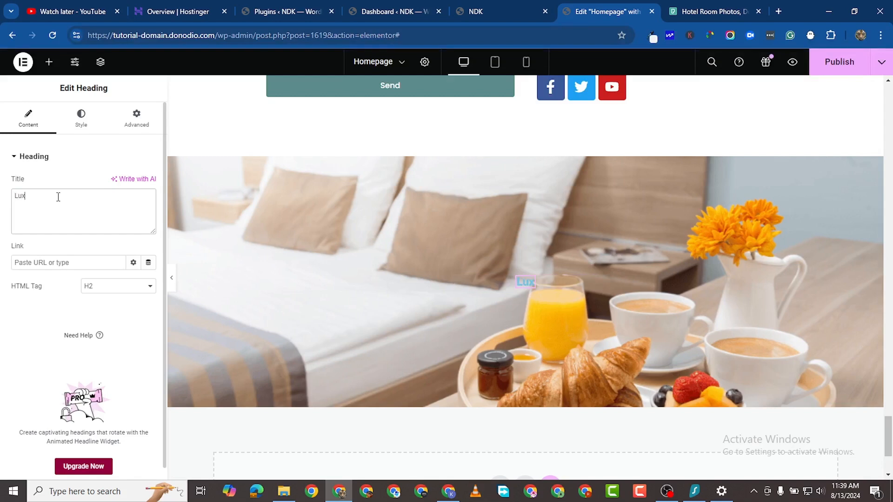
{"action": "type", "text": "ury V"}
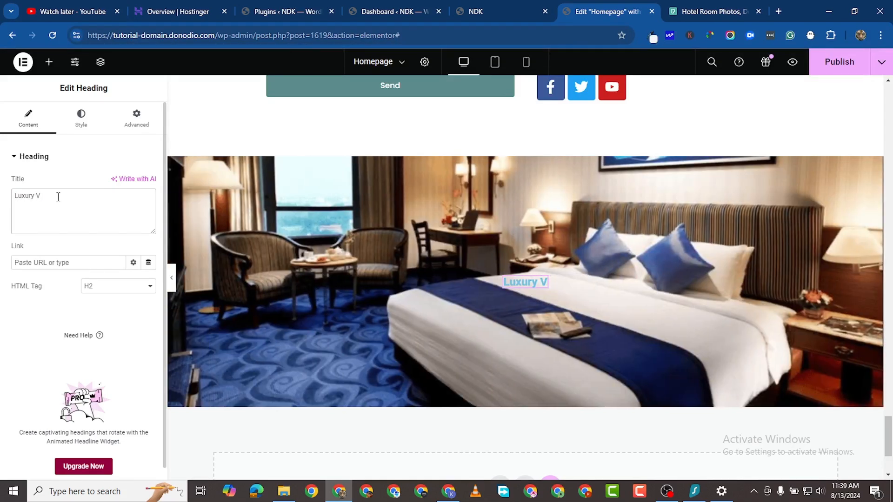
{"action": "type", "text": "acation R"}
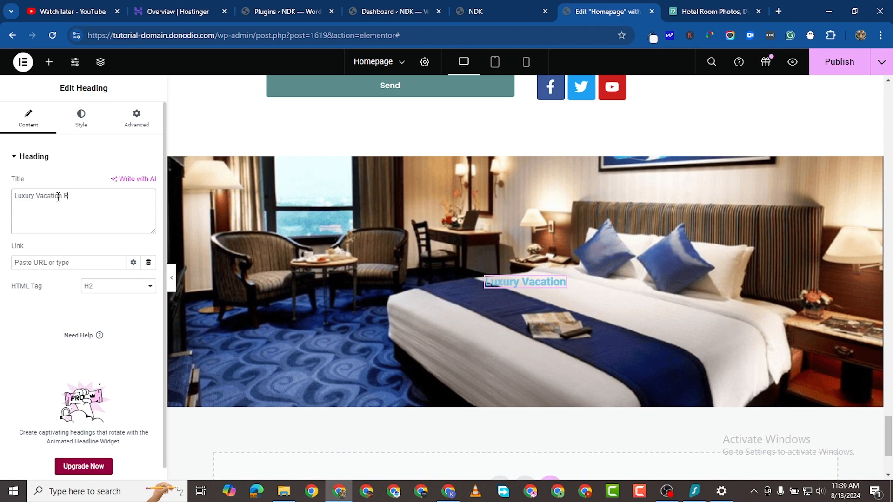
{"action": "type", "text": "entals"}
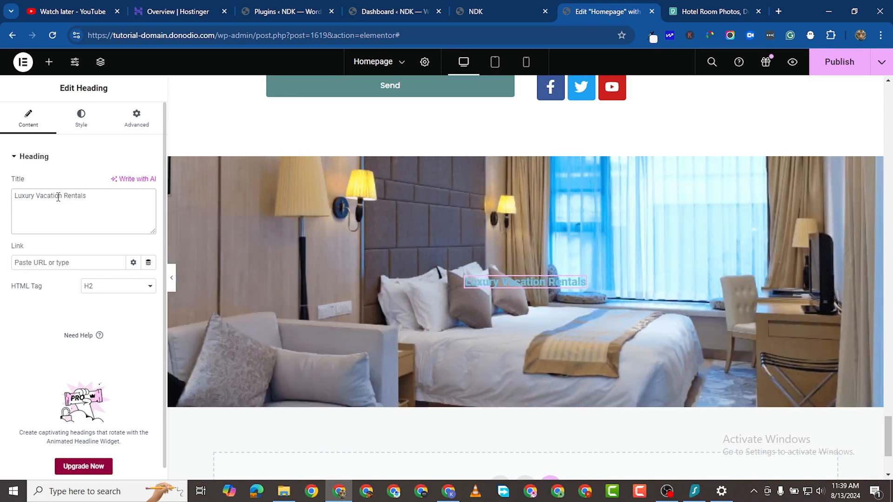
- Set the text color of the "Luxury Vacation Rentals" heading to white
{"action": "left_click", "coordinate": [80, 117]}
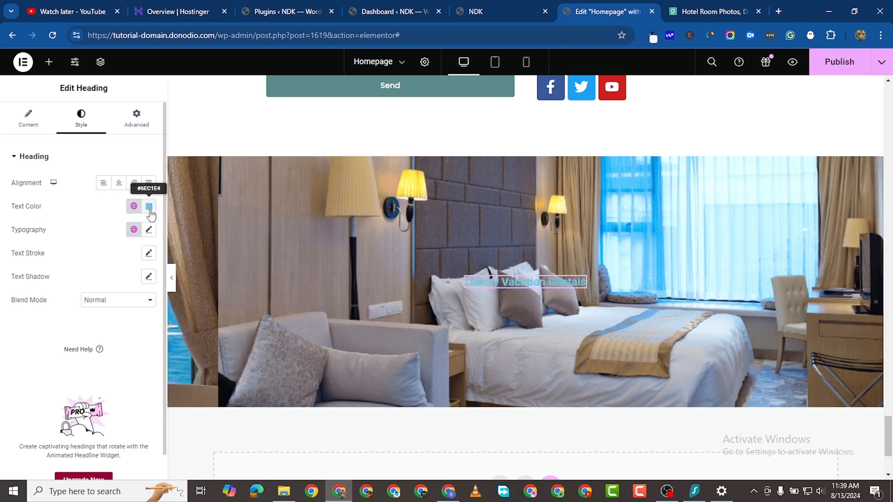
{"action": "left_click", "coordinate": [150, 210]}
{"action": "left_click_drag", "start_coordinate": [114, 280], "coordinate": [57, 244]}
{"action": "left_click", "coordinate": [30, 400]}
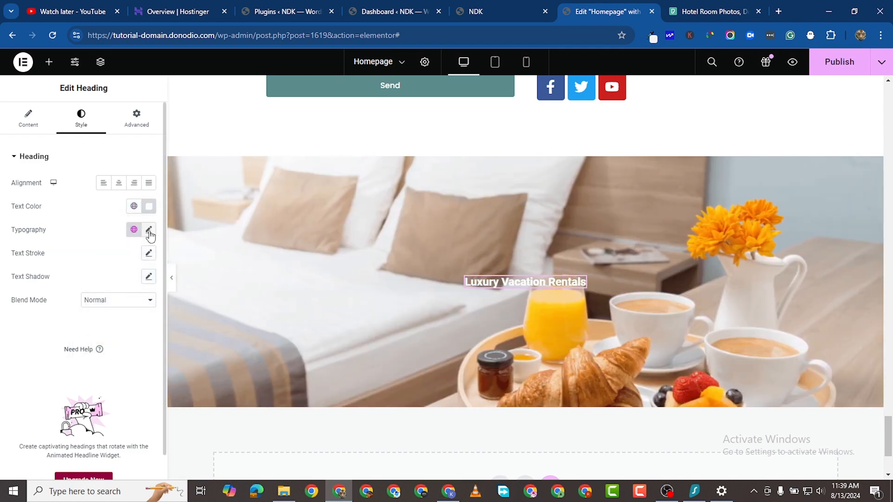
- Set the "Luxury Vacation Rentals" heading's typography to the Baskervville font family at a size of 70 px
{"action": "left_click", "coordinate": [149, 231]}
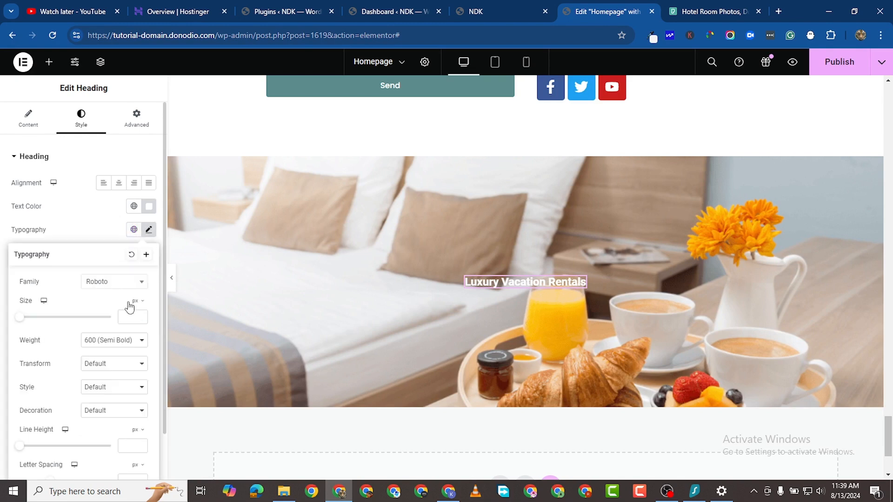
{"action": "left_click", "coordinate": [114, 281]}
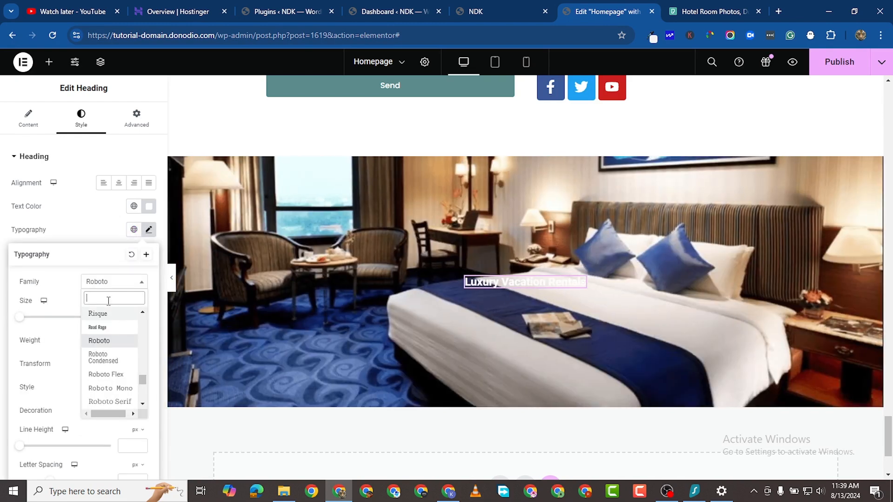
{"action": "type", "text": "baske"}
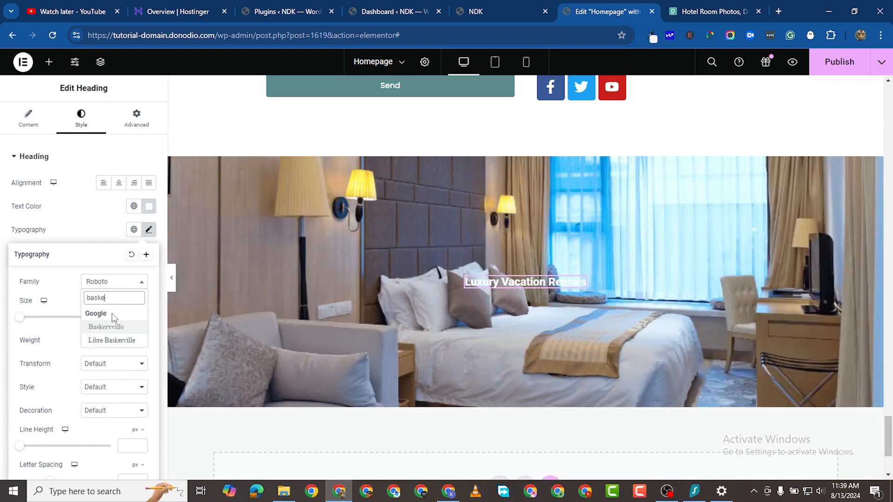
{"action": "left_click", "coordinate": [113, 329]}
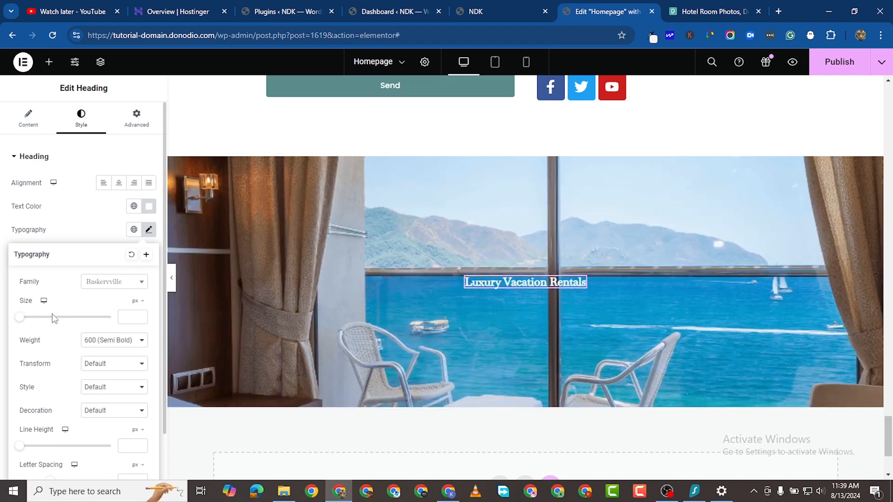
{"action": "left_click_drag", "start_coordinate": [20, 321], "coordinate": [49, 331]}
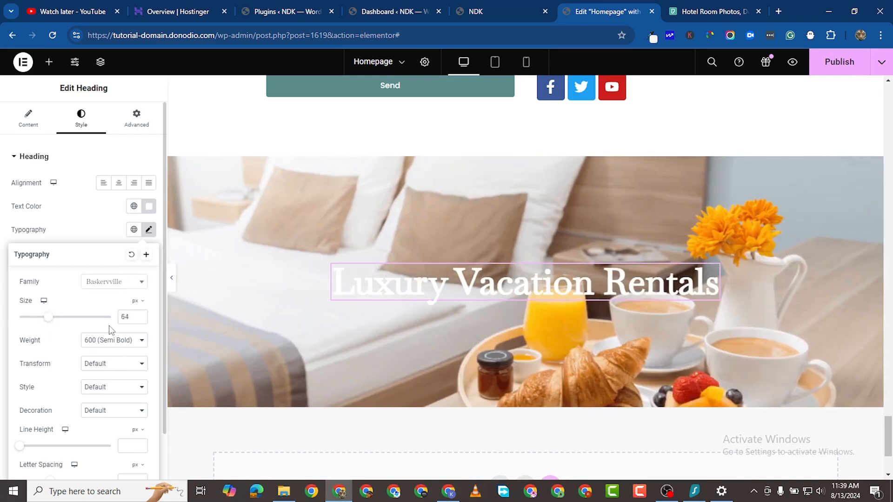
{"action": "left_click_drag", "start_coordinate": [140, 315], "coordinate": [143, 319]}
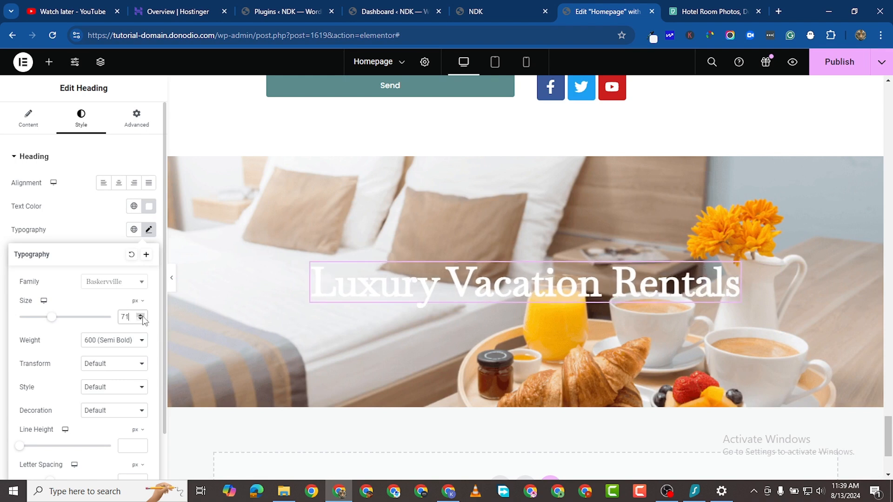
{"action": "left_click", "coordinate": [142, 319]}
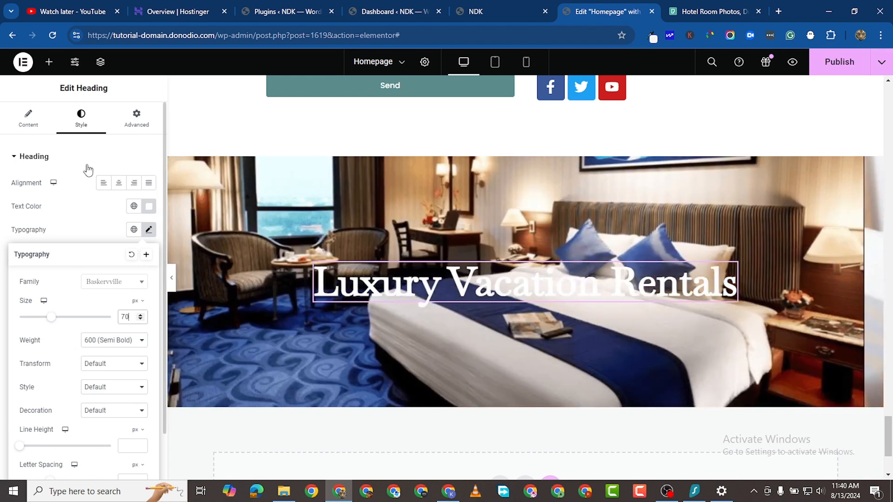
{"action": "left_click", "coordinate": [3, 167]}
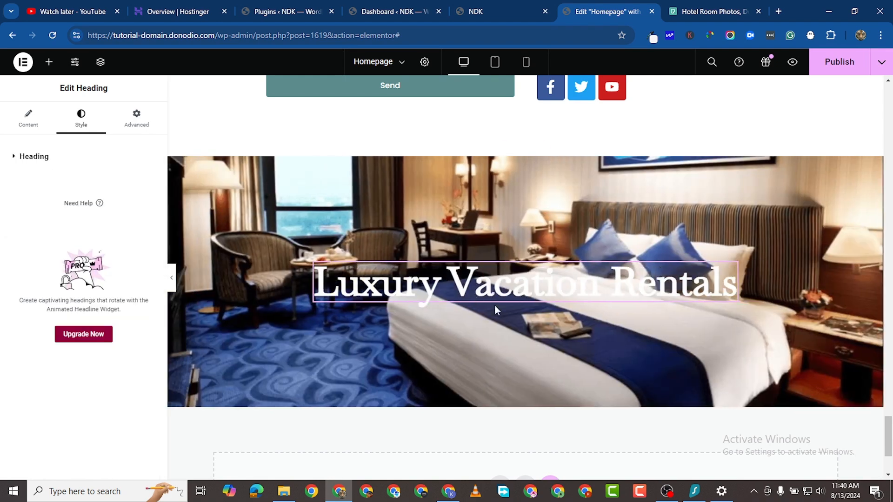
- Duplicate the "Luxury Vacation Rentals" heading and change the copy's title to "Spend Your Holidays In Style"
{"action": "right_click", "coordinate": [733, 273]}
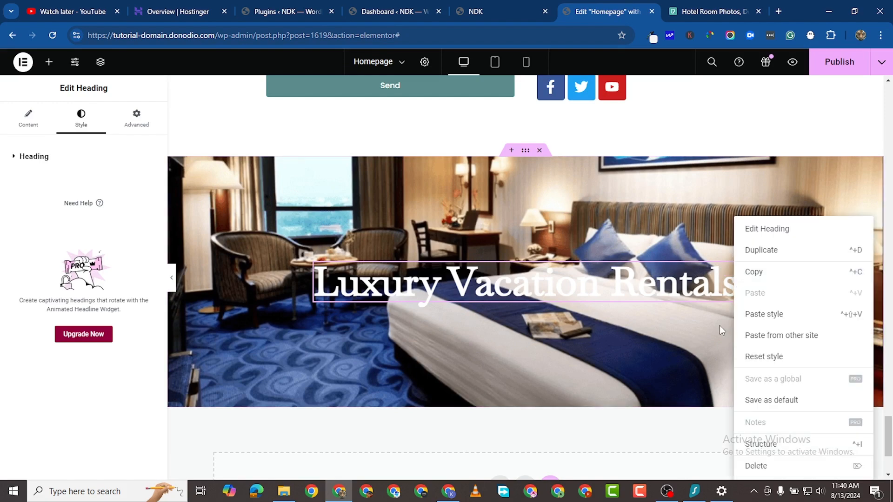
{"action": "left_click", "coordinate": [767, 251]}
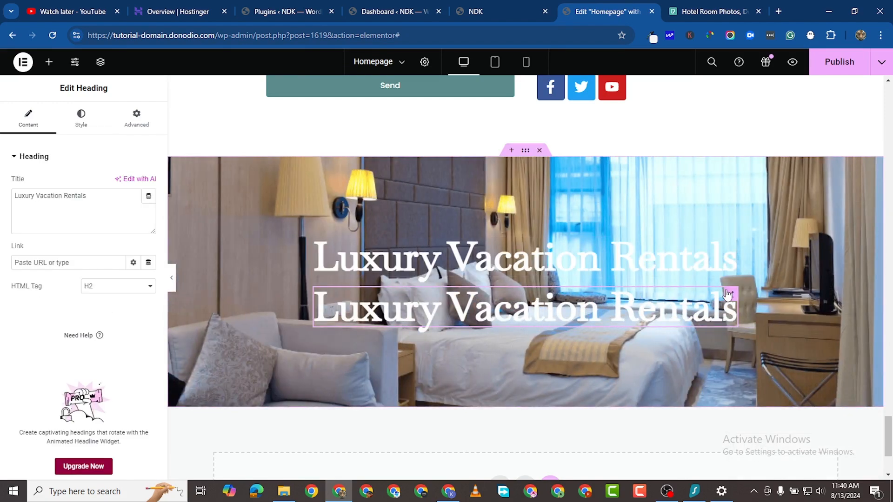
{"action": "triple_click", "coordinate": [72, 196]}
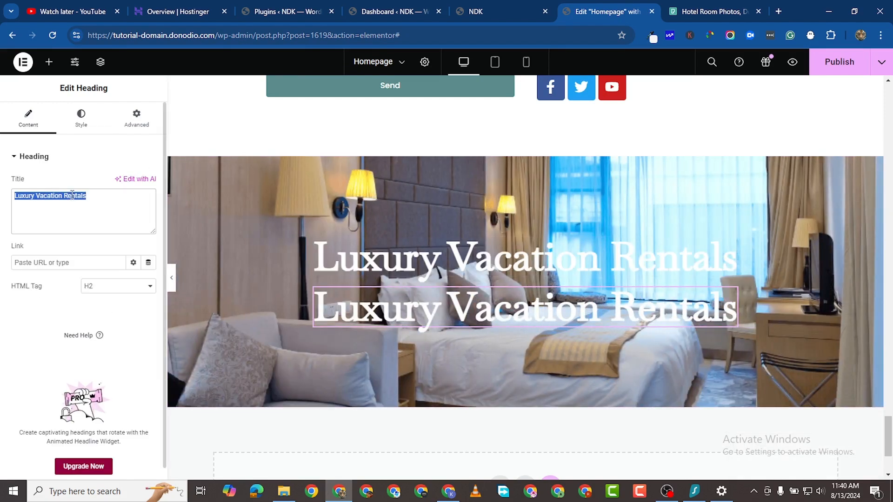
{"action": "type", "text": "Spend "}
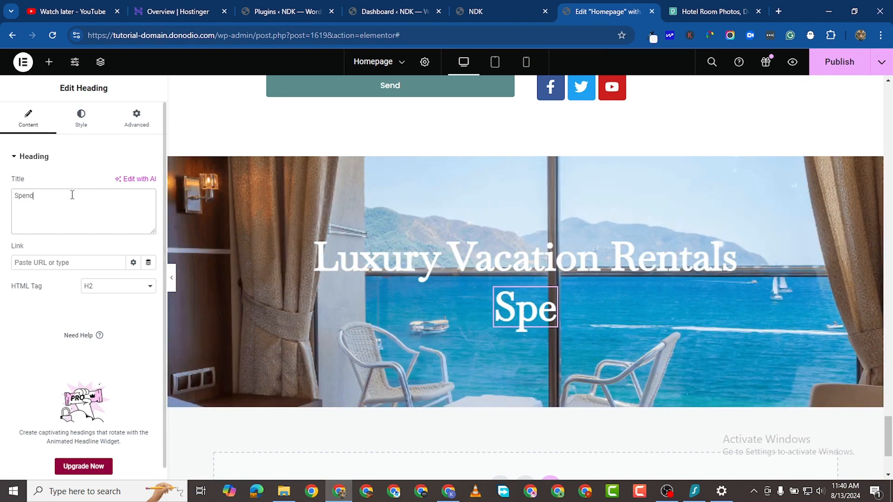
{"action": "type", "text": "Your Hosl"}
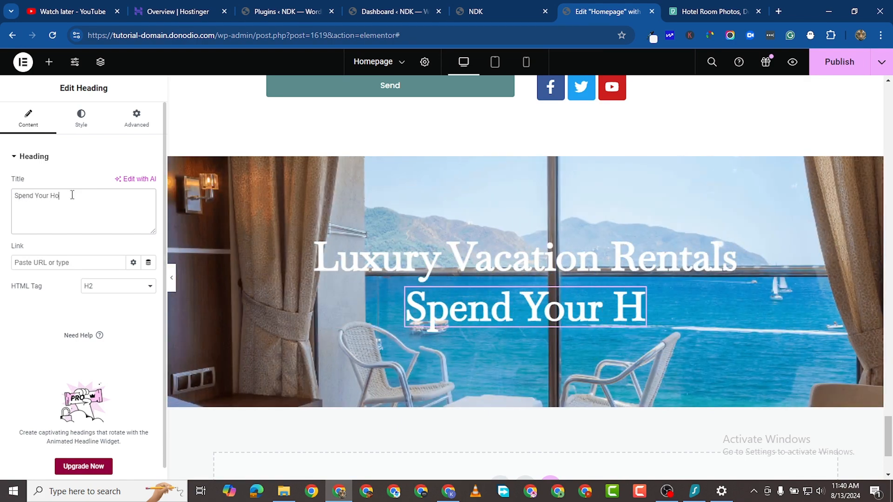
{"action": "key", "text": "BackSpace"}
{"action": "key", "text": "BackSpace"}
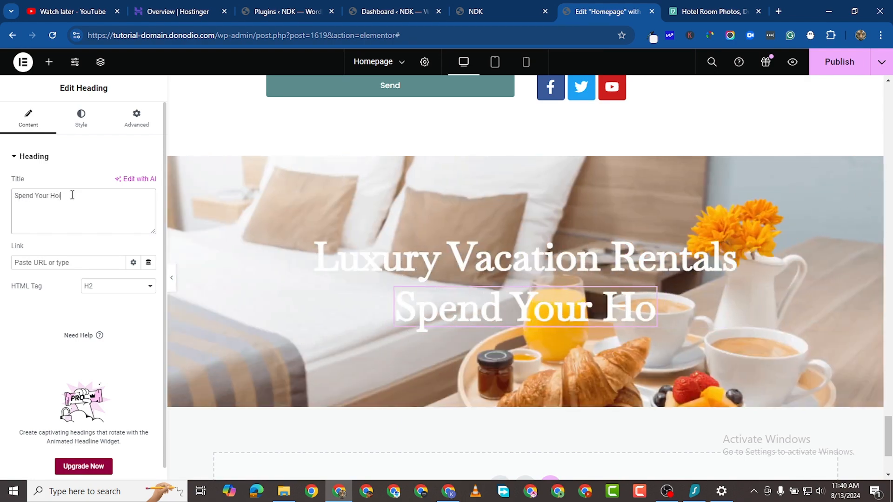
{"action": "type", "text": "idays"}
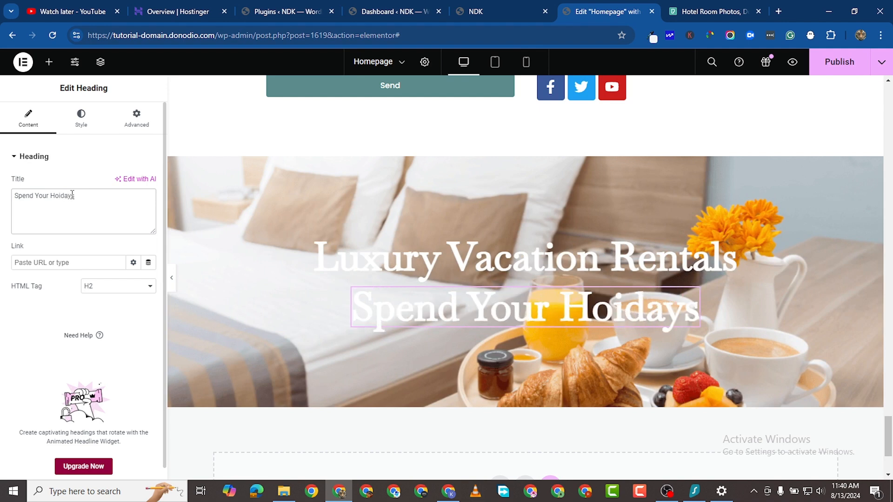
{"action": "key", "text": "BackSpace"}
{"action": "key", "text": "BackSpace"}
{"action": "key", "text": "BackSpace"}
{"action": "key", "text": "BackSpace"}
{"action": "key", "text": "BackSpace"}
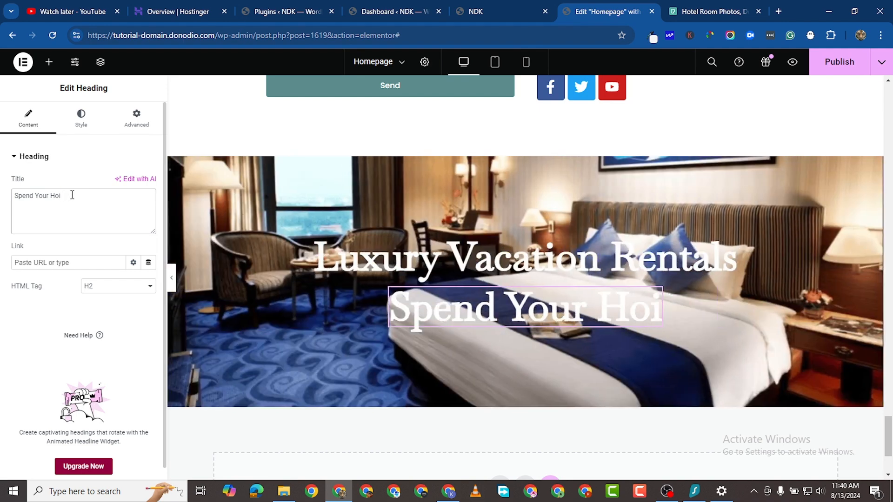
{"action": "type", "text": "lidays In "}
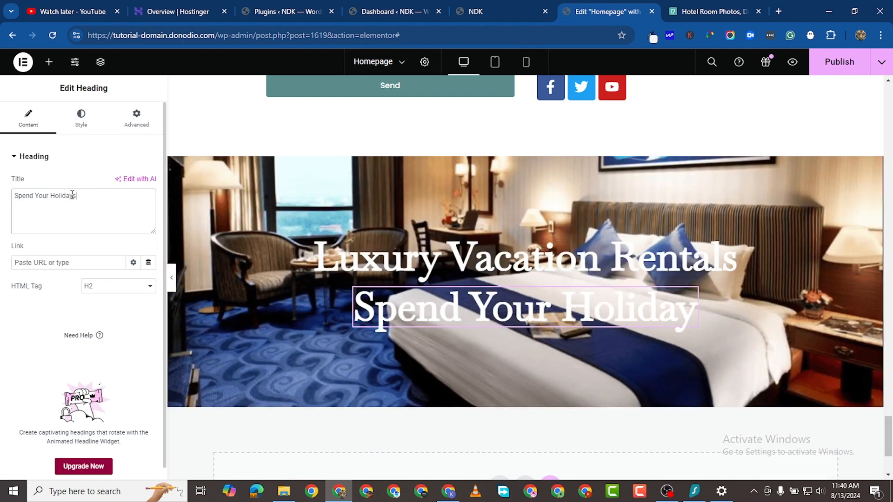
{"action": "type", "text": "Style"}
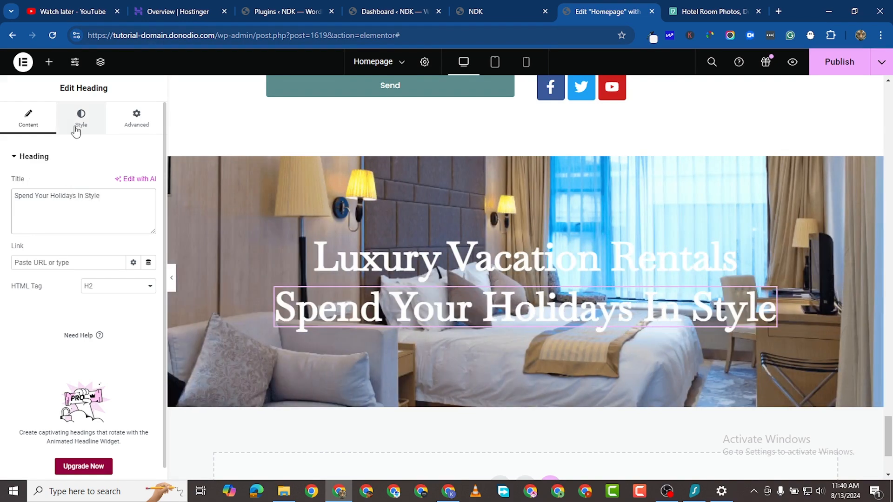
- Change the font family of the "Spend Your Holidays In Style" heading to Poppins
{"action": "left_click", "coordinate": [76, 126]}
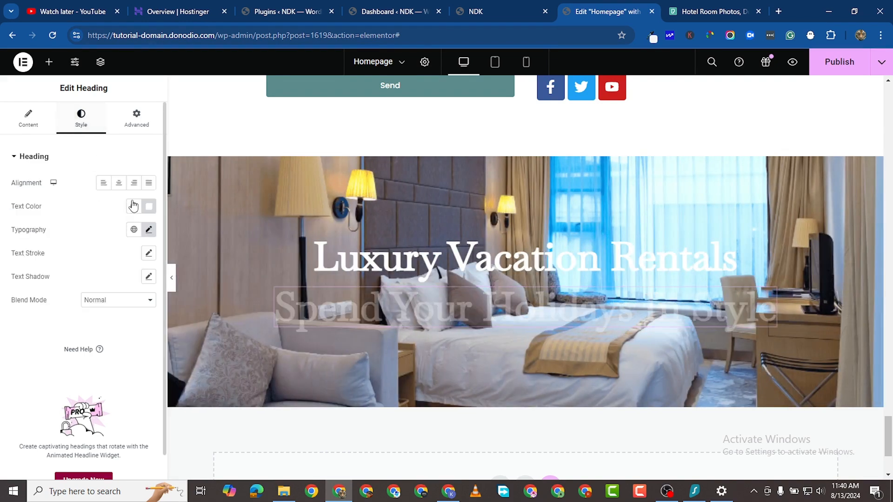
{"action": "left_click", "coordinate": [148, 229]}
{"action": "left_click", "coordinate": [122, 281]}
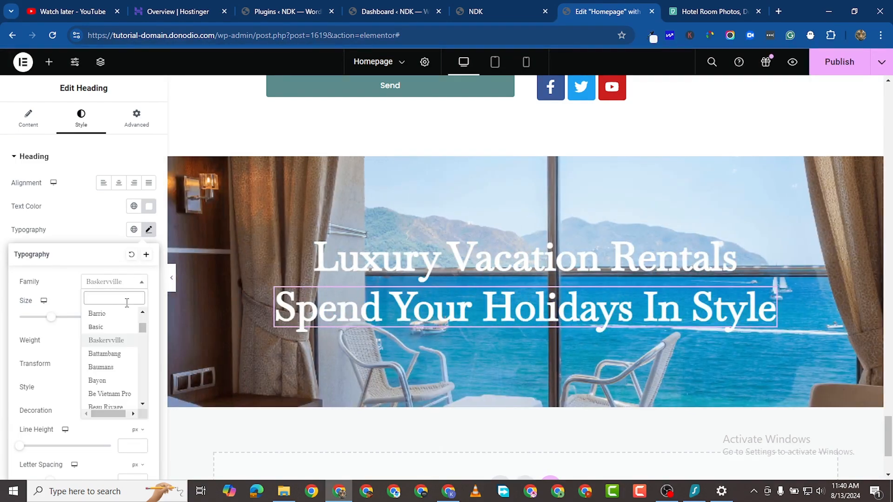
{"action": "type", "text": "po"}
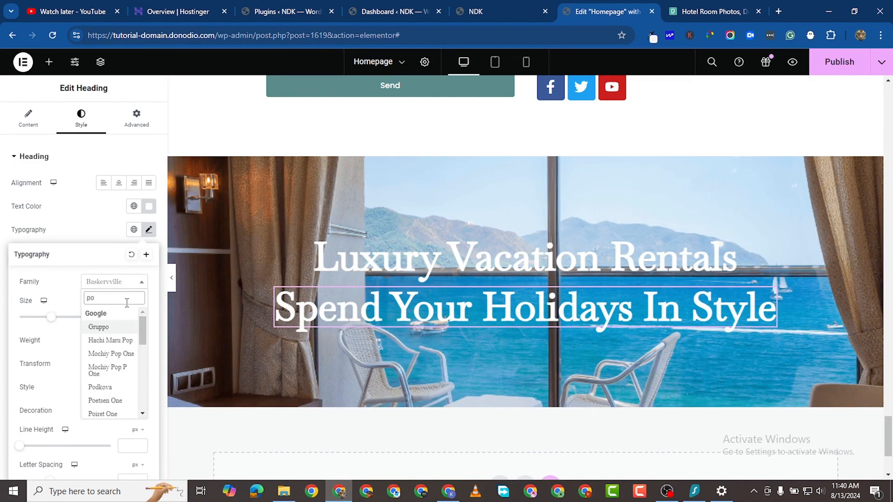
{"action": "type", "text": "pp"}
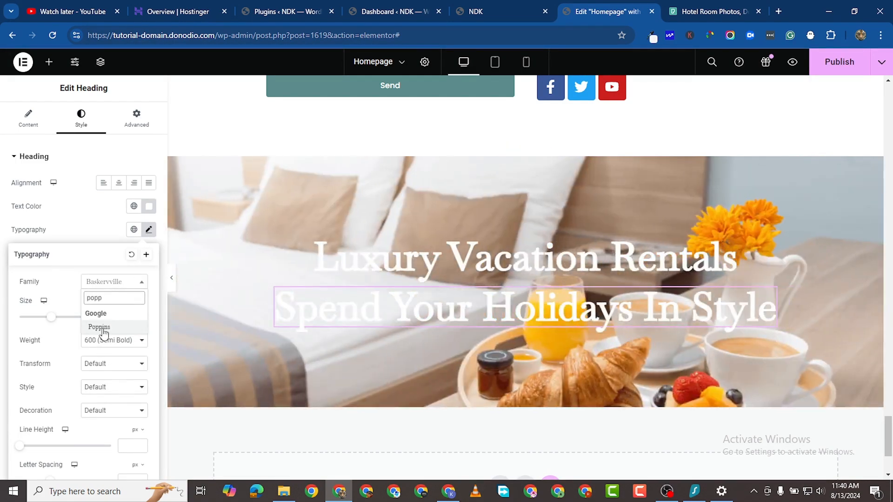
{"action": "left_click", "coordinate": [99, 328]}
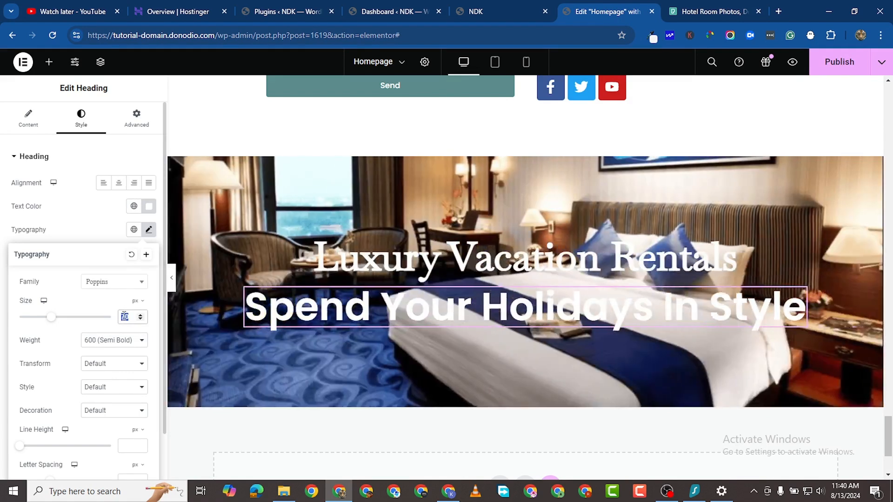
- Set the font size of the "Spend Your Holidays In Style" heading to 25 px
{"action": "type", "text": "30"}
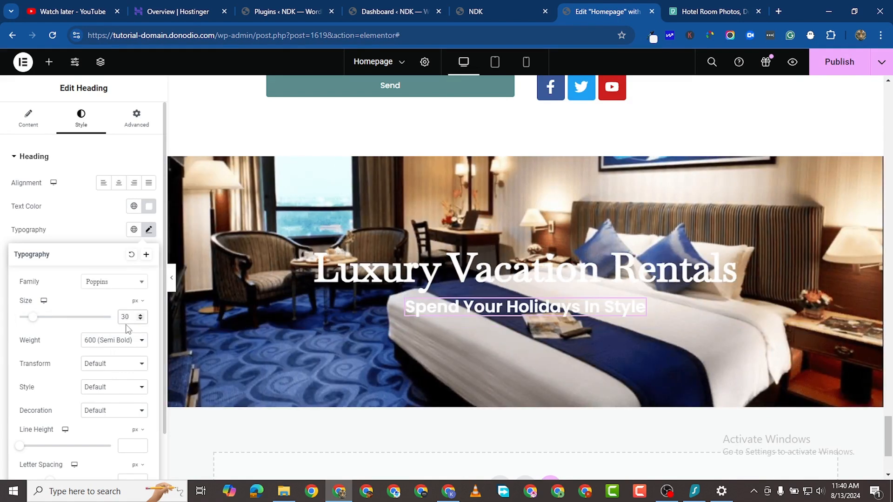
{"action": "left_click", "coordinate": [141, 319]}
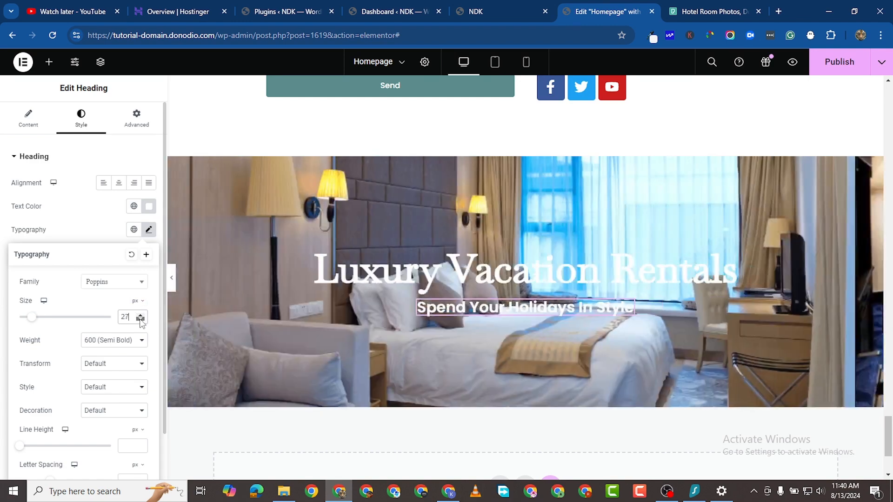
{"action": "left_click", "coordinate": [140, 319]}
{"action": "left_click", "coordinate": [140, 319]}
{"action": "left_click", "coordinate": [140, 319]}
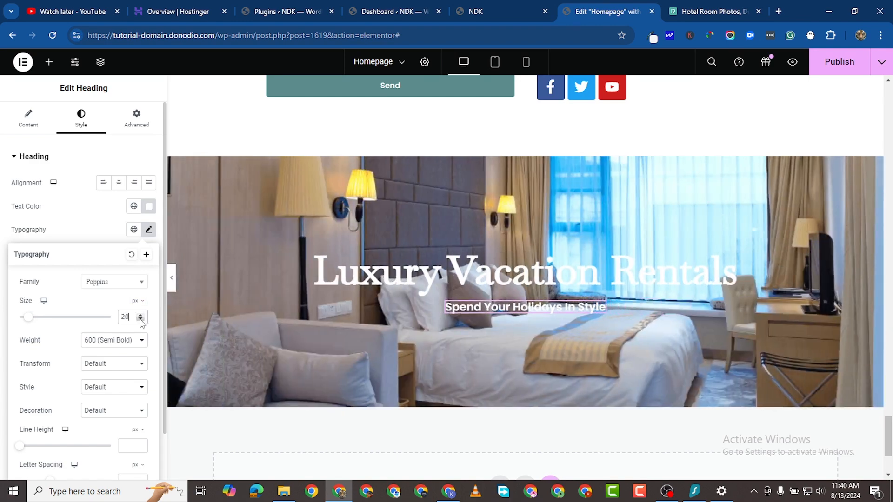
{"action": "left_click", "coordinate": [141, 314]}
{"action": "left_click", "coordinate": [140, 313]}
{"action": "left_click", "coordinate": [140, 313]}
{"action": "left_click", "coordinate": [140, 314]}
{"action": "left_click", "coordinate": [140, 313]}
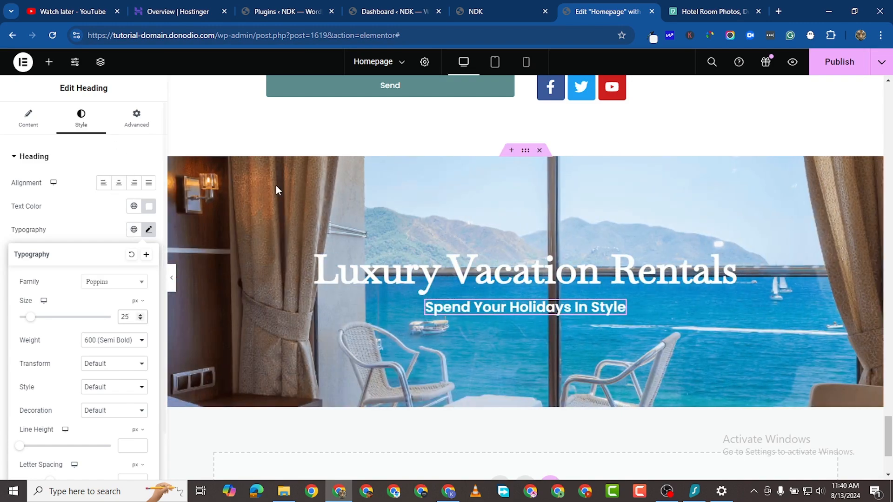
- Add a Button widget below the "Spend Your Holidays In Style" heading in the slideshow container
{"action": "left_click", "coordinate": [49, 62]}
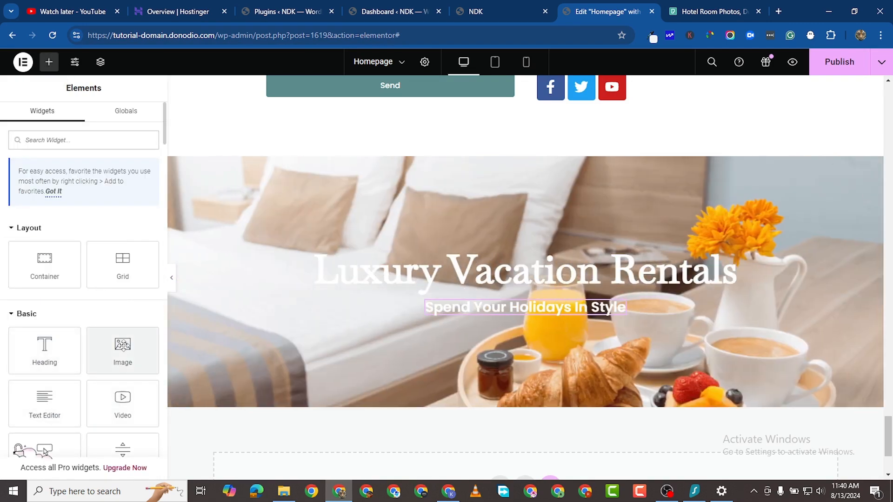
{"action": "scroll", "coordinate": [51, 352], "scroll_direction": "down", "scroll_amount": 2}
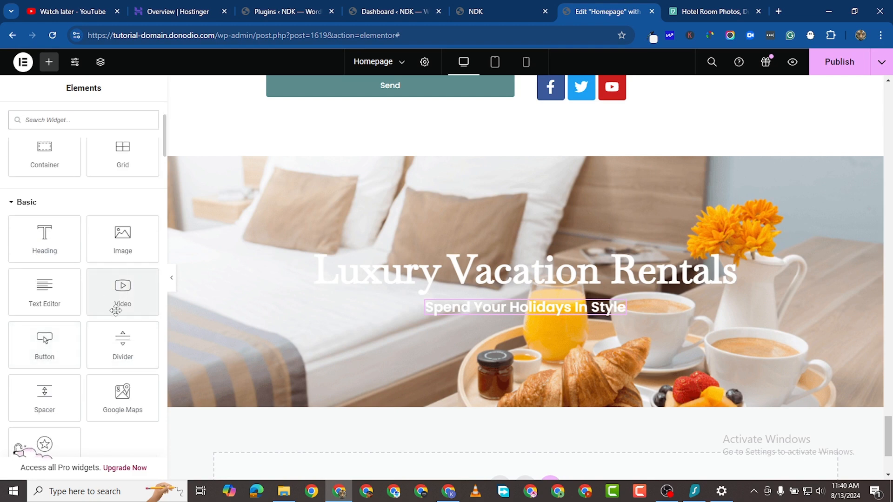
{"action": "scroll", "coordinate": [45, 331], "scroll_direction": "down", "scroll_amount": 1}
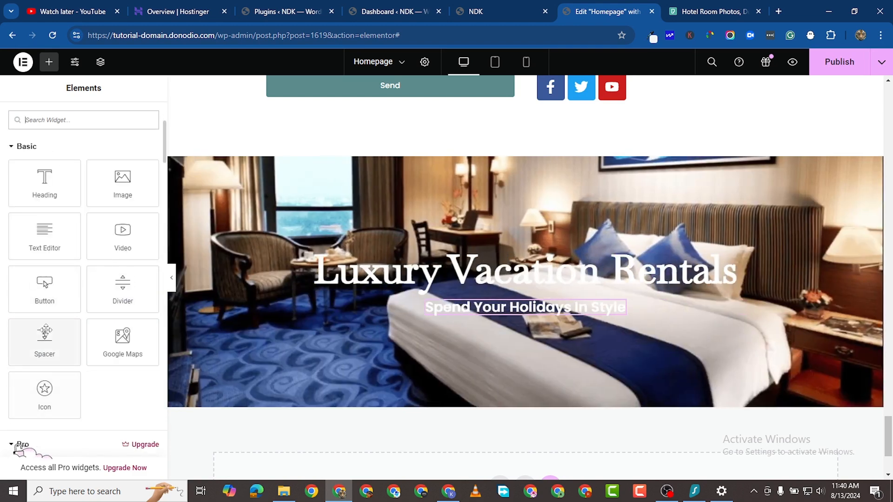
{"action": "left_click_drag", "start_coordinate": [44, 283], "coordinate": [521, 314]}
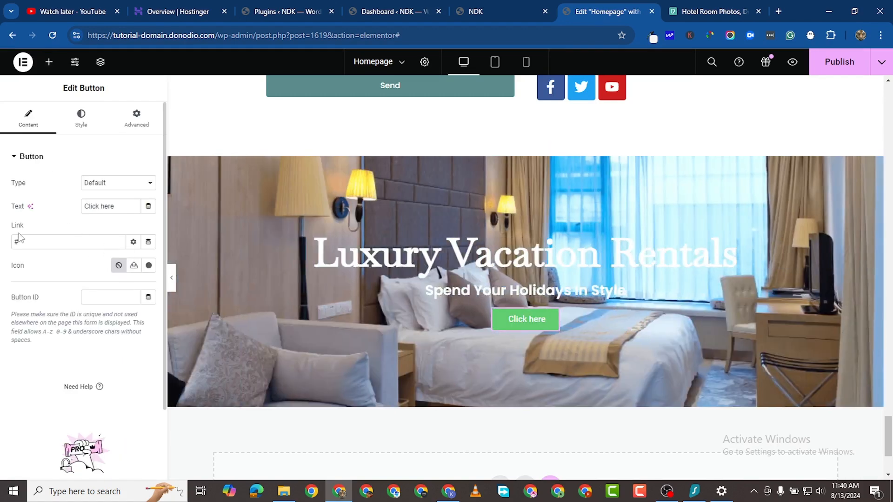
- Change the new button's text to "Book Room"
{"action": "left_click", "coordinate": [22, 242]}
{"action": "left_click", "coordinate": [108, 206]}
{"action": "key", "text": "BackSpace"}
{"action": "type", "text": "Book Ro"}
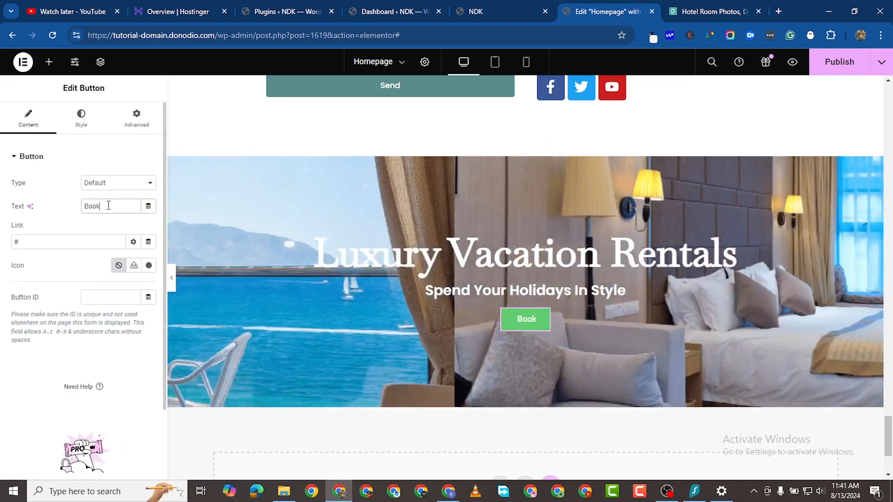
{"action": "type", "text": "om"}
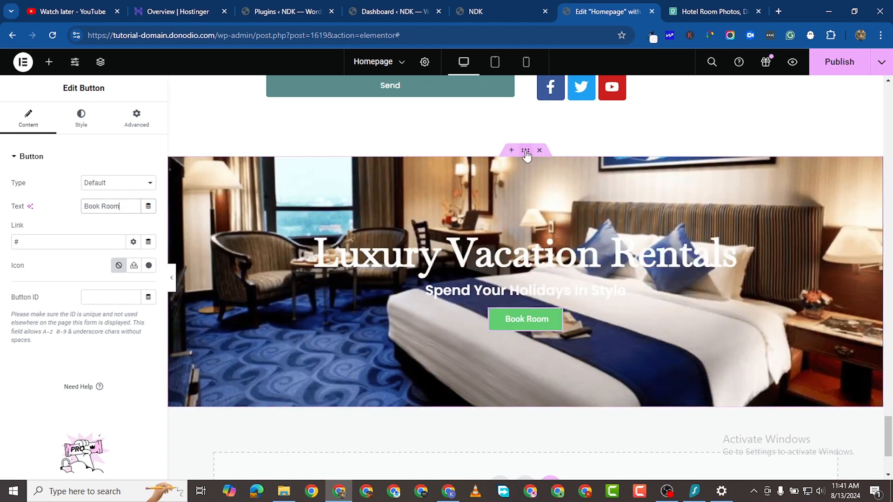
- Give the slideshow container a classic background overlay in semi-transparent black, about #0000009E
{"action": "left_click", "coordinate": [518, 155]}
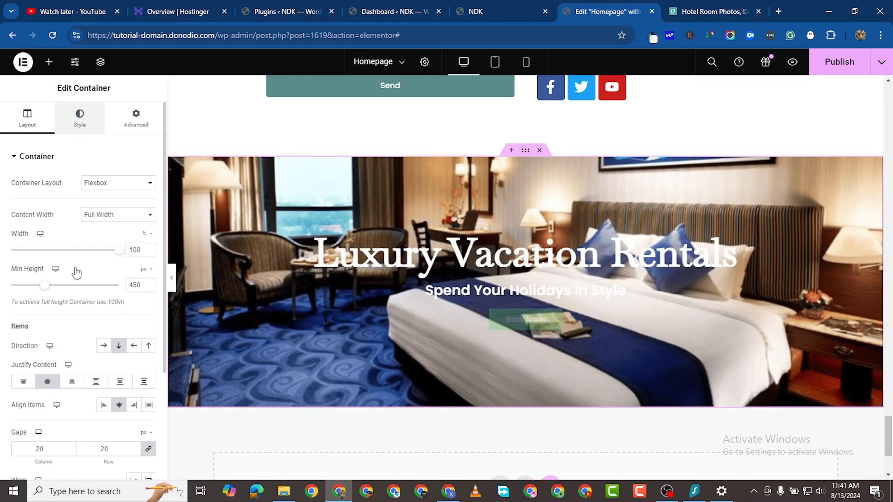
{"action": "left_click", "coordinate": [80, 118]}
{"action": "scroll", "coordinate": [75, 375], "scroll_direction": "down", "scroll_amount": 3}
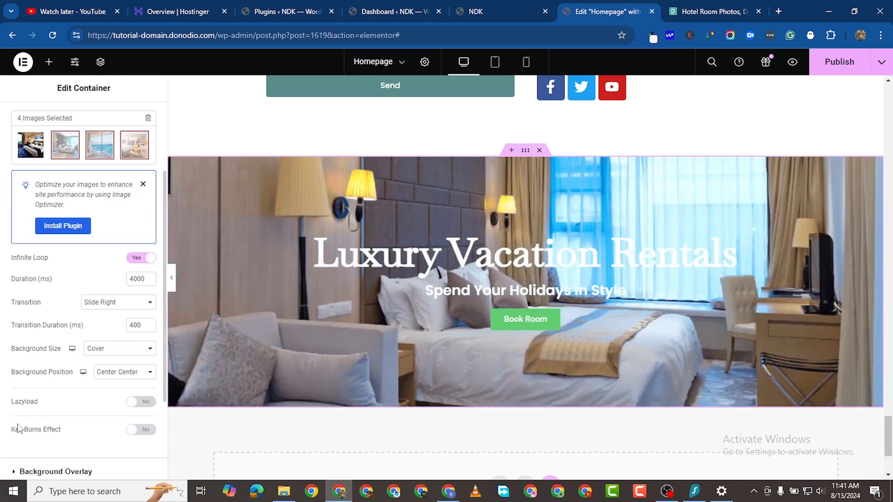
{"action": "scroll", "coordinate": [18, 428], "scroll_direction": "down", "scroll_amount": 3}
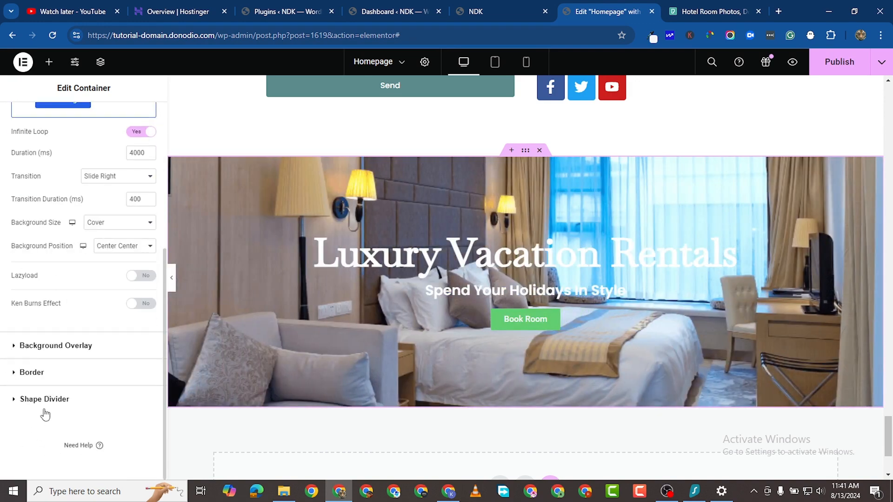
{"action": "left_click", "coordinate": [115, 354]}
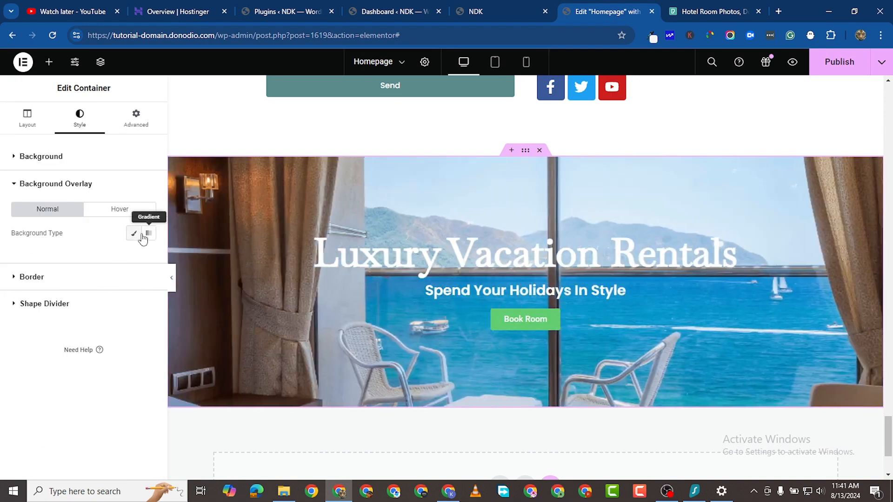
{"action": "left_click", "coordinate": [134, 237]}
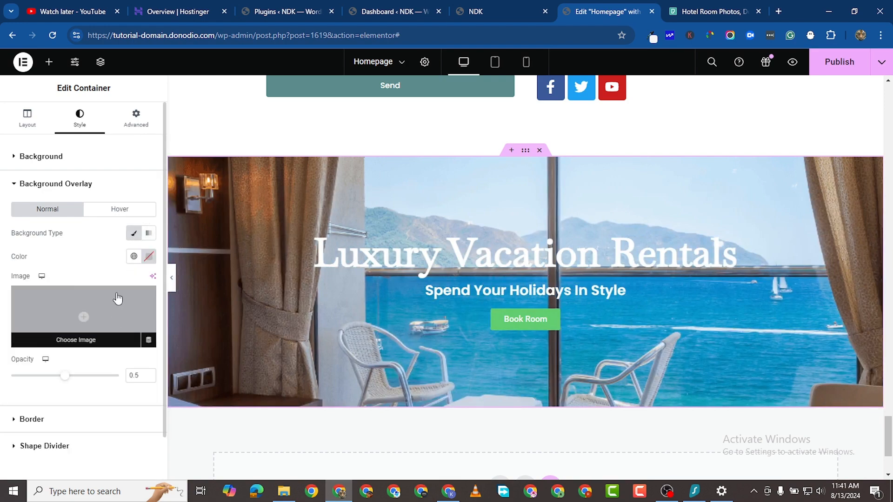
{"action": "left_click", "coordinate": [148, 256]}
{"action": "mouse_move", "coordinate": [114, 324]}
{"action": "left_mouse_down"}
{"action": "mouse_move", "coordinate": [81, 372]}
{"action": "mouse_move", "coordinate": [65, 342]}
{"action": "mouse_move", "coordinate": [54, 392]}
{"action": "left_mouse_up"}
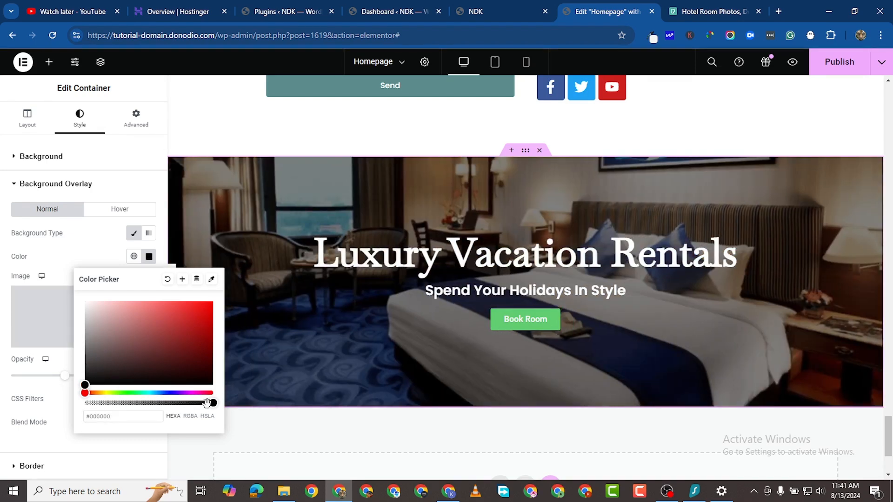
{"action": "left_click_drag", "start_coordinate": [207, 403], "coordinate": [169, 403]}
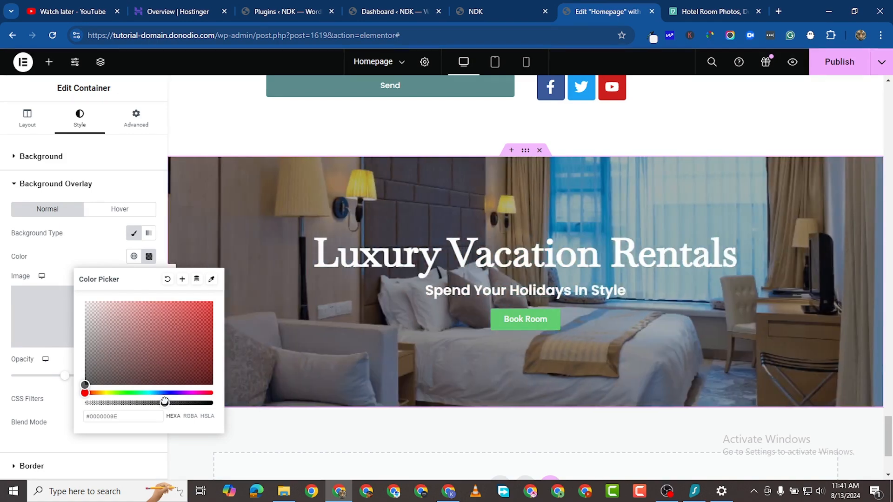
{"action": "left_click", "coordinate": [267, 445]}
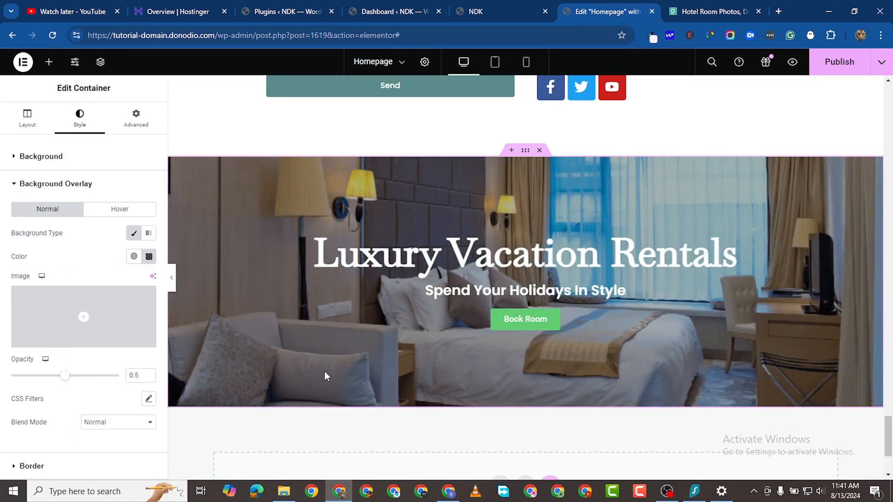
{"action": "scroll", "coordinate": [374, 278], "scroll_direction": "down", "scroll_amount": 1}
{"action": "scroll", "coordinate": [471, 201], "scroll_direction": "up", "scroll_amount": 1}
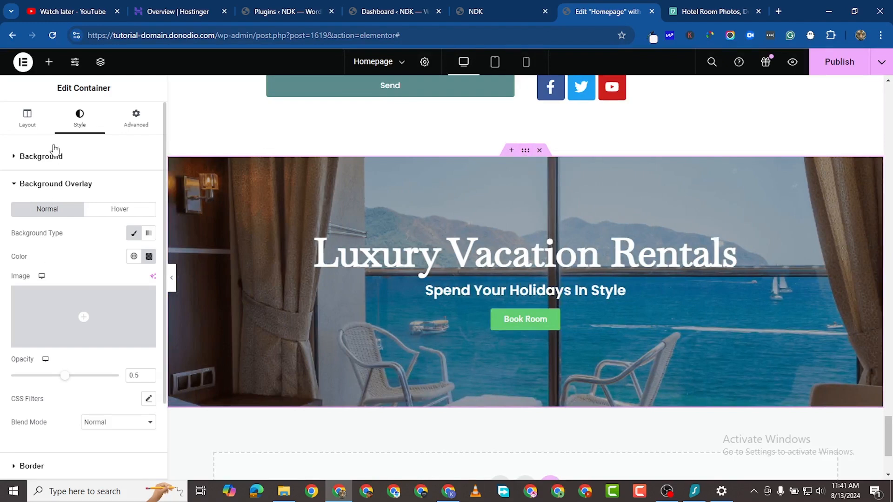
- Set the slideshow container's minimum height to 600 px
{"action": "left_click", "coordinate": [33, 127]}
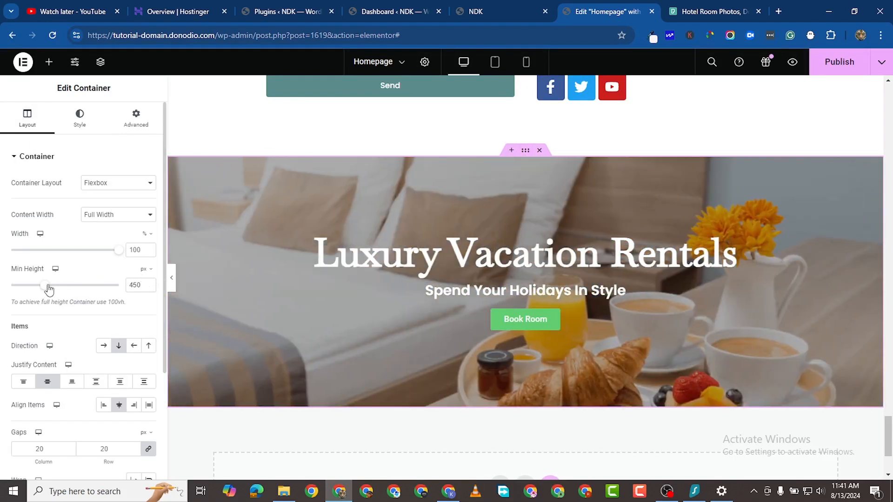
{"action": "left_click_drag", "start_coordinate": [48, 289], "coordinate": [56, 291]}
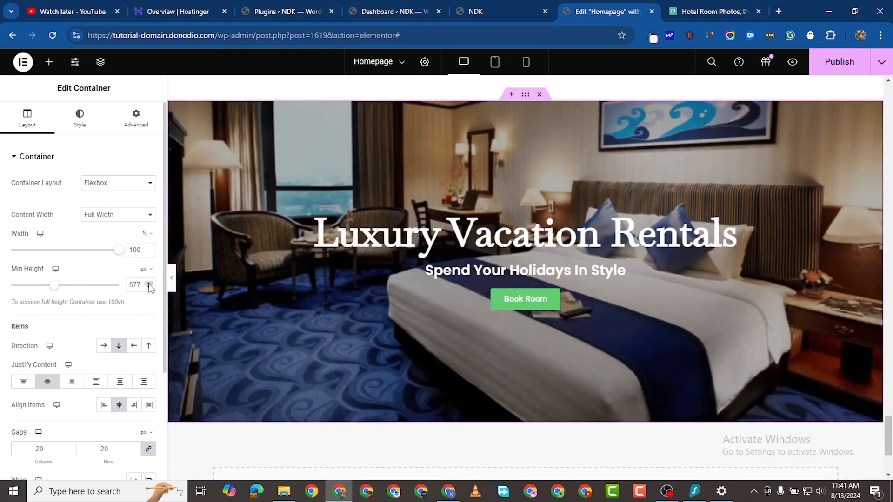
{"action": "left_click", "coordinate": [149, 286]}
{"action": "left_click", "coordinate": [149, 285]}
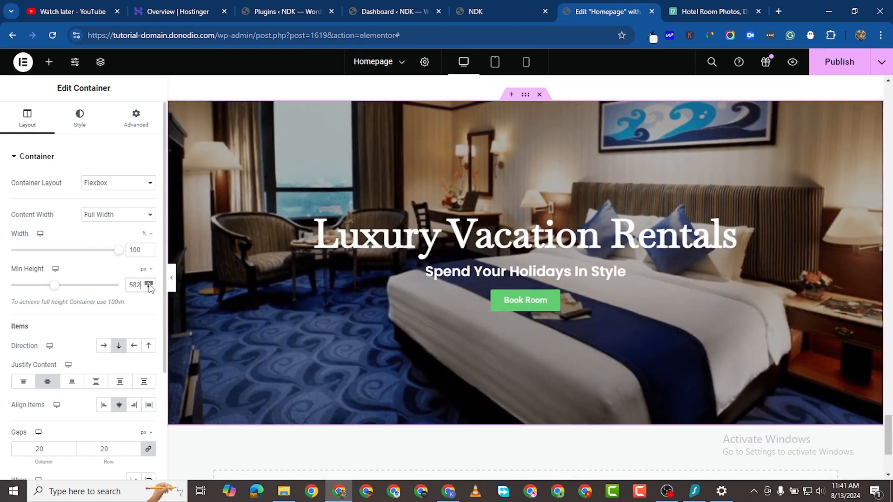
{"action": "left_click", "coordinate": [149, 285]}
{"action": "left_click", "coordinate": [149, 285]}
{"action": "left_click", "coordinate": [149, 285]}
{"action": "left_click", "coordinate": [149, 285]}
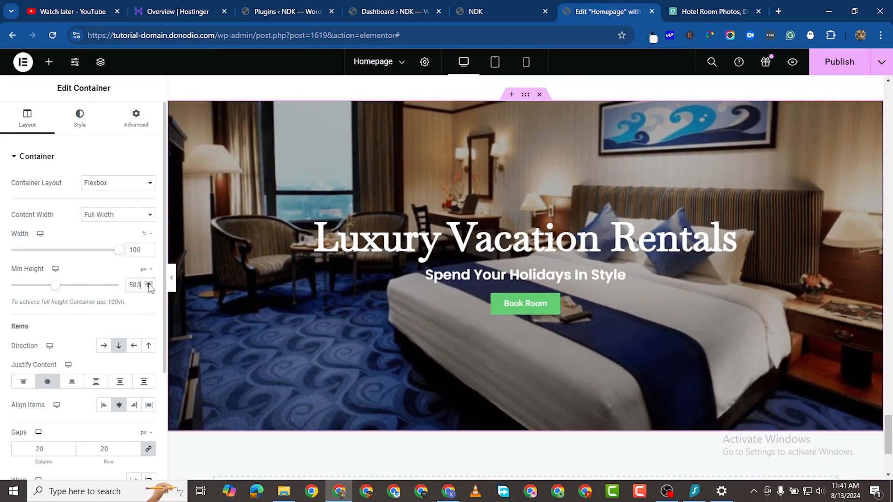
{"action": "left_click", "coordinate": [149, 285]}
{"action": "left_click", "coordinate": [148, 285]}
{"action": "left_click", "coordinate": [148, 285]}
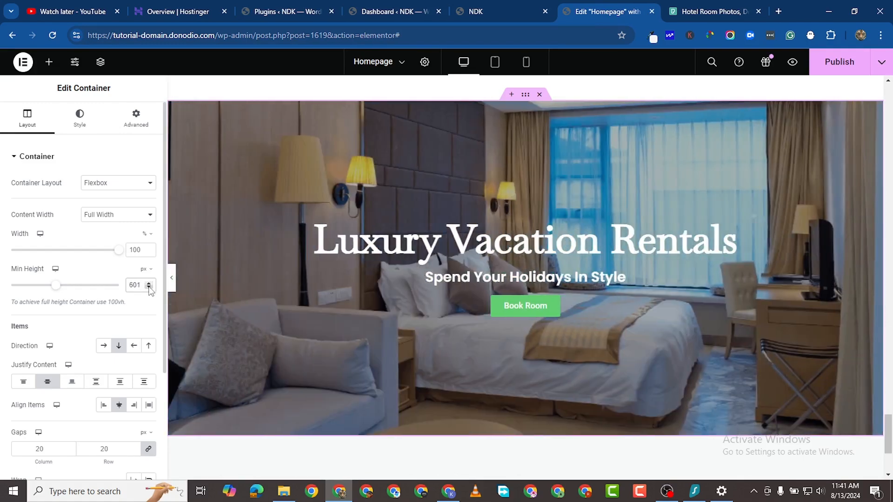
{"action": "scroll", "coordinate": [409, 345], "scroll_direction": "up", "scroll_amount": 2}
{"action": "scroll", "coordinate": [596, 319], "scroll_direction": "down", "scroll_amount": 3}
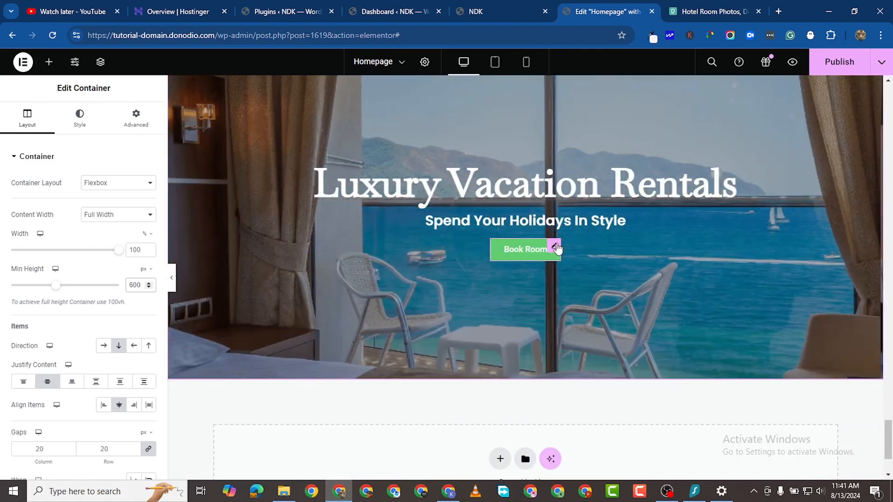
- Set the "Book Room" button's typography to the Poppins font family
{"action": "left_click", "coordinate": [556, 247]}
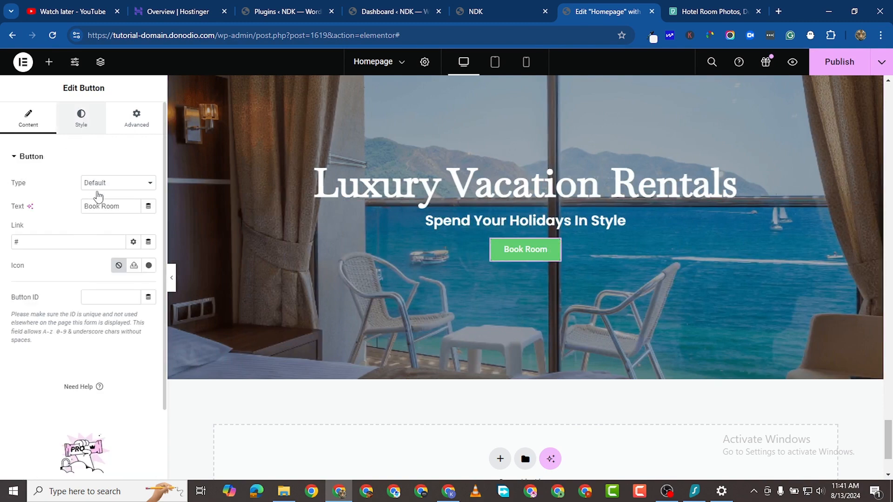
{"action": "left_click", "coordinate": [81, 118]}
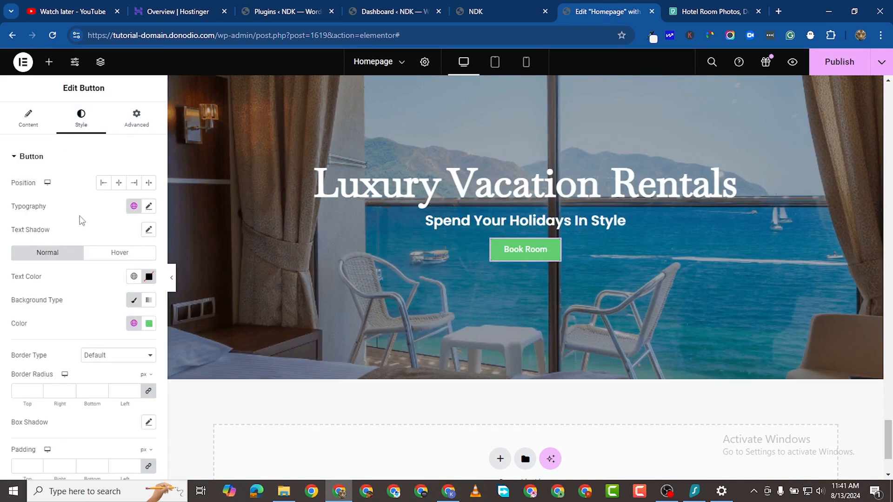
{"action": "left_click", "coordinate": [149, 206]}
{"action": "left_click", "coordinate": [122, 265]}
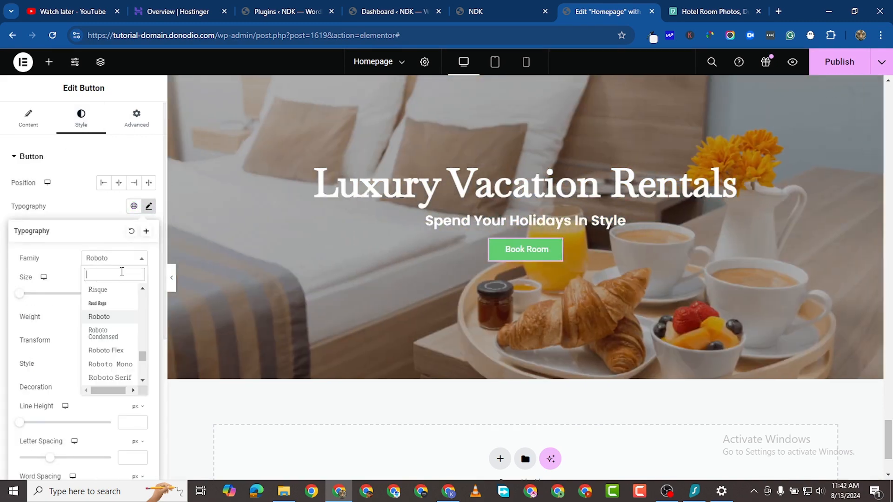
{"action": "type", "text": "popp"}
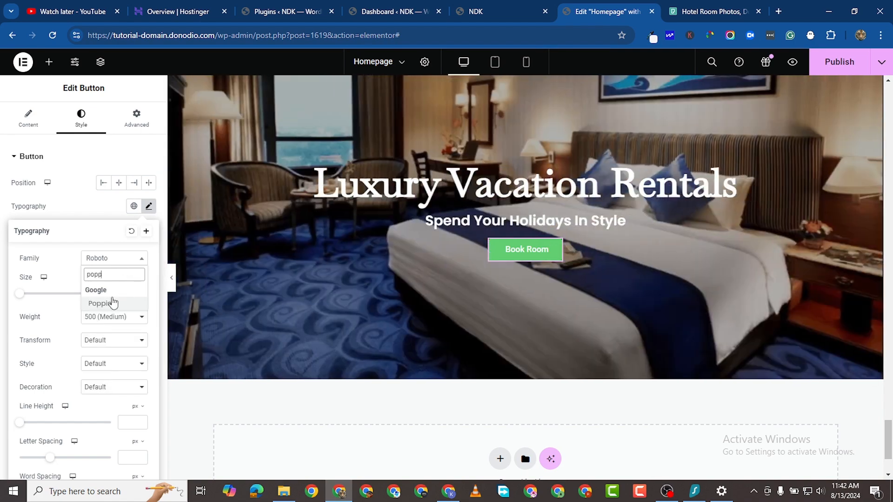
{"action": "left_click", "coordinate": [114, 303]}
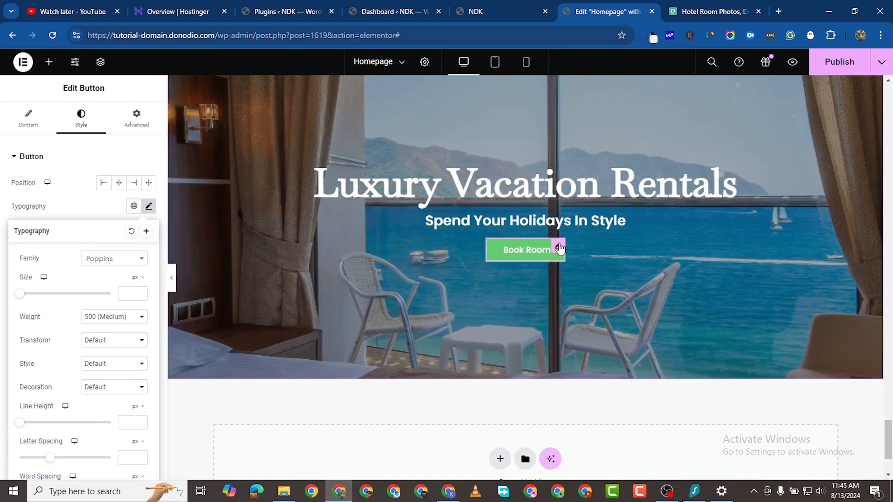
- Set the "Book Room" button's background color to blue, about #0D539B
{"action": "left_click", "coordinate": [9, 238]}
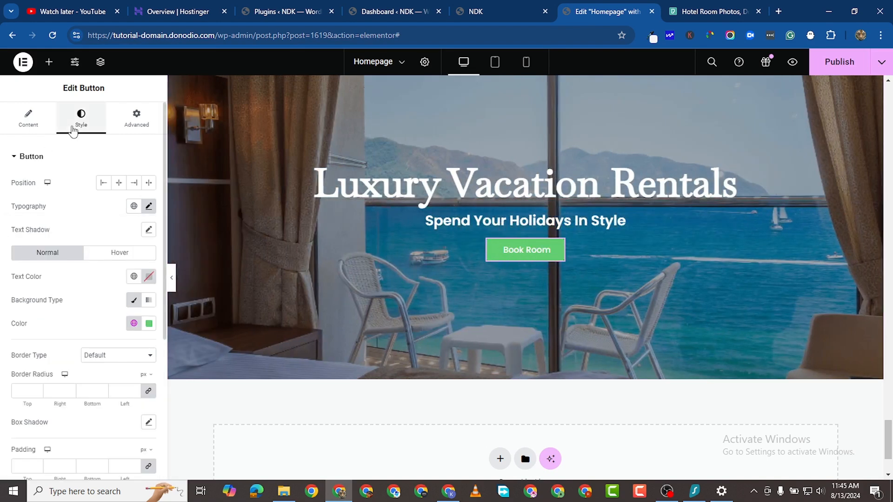
{"action": "left_click", "coordinate": [148, 323]}
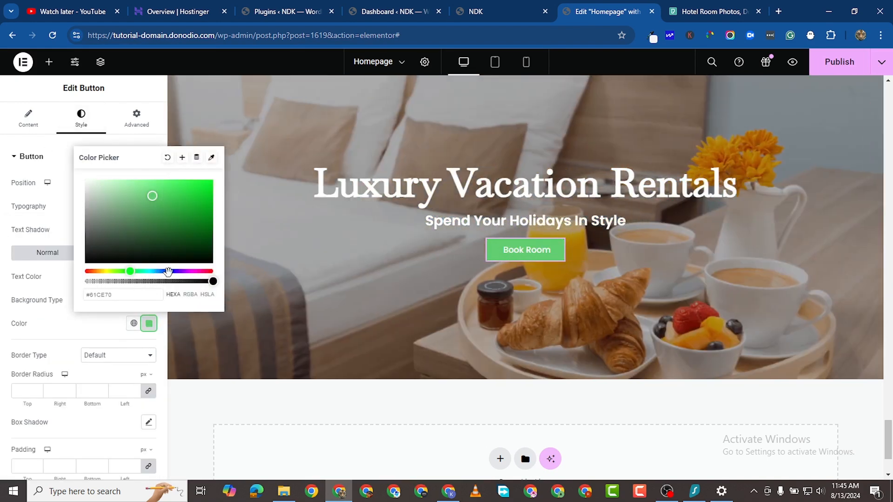
{"action": "left_click", "coordinate": [168, 271]}
{"action": "left_click_drag", "start_coordinate": [209, 199], "coordinate": [211, 215]}
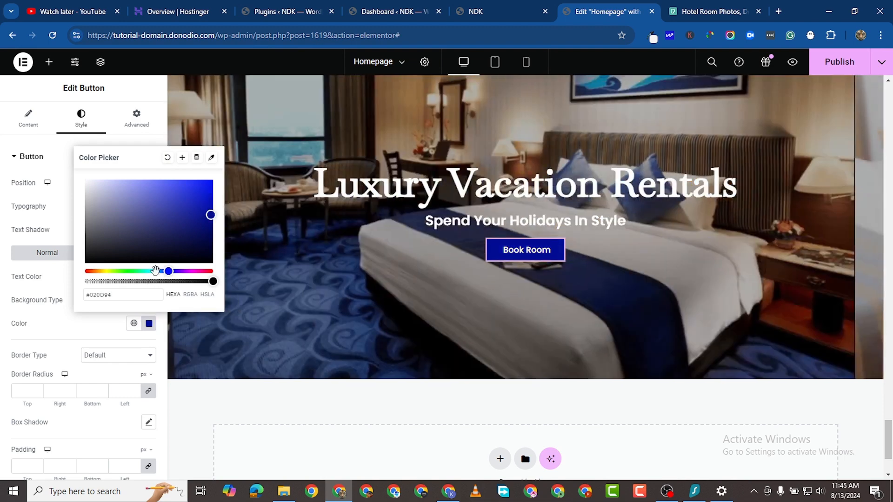
{"action": "left_click", "coordinate": [160, 271]}
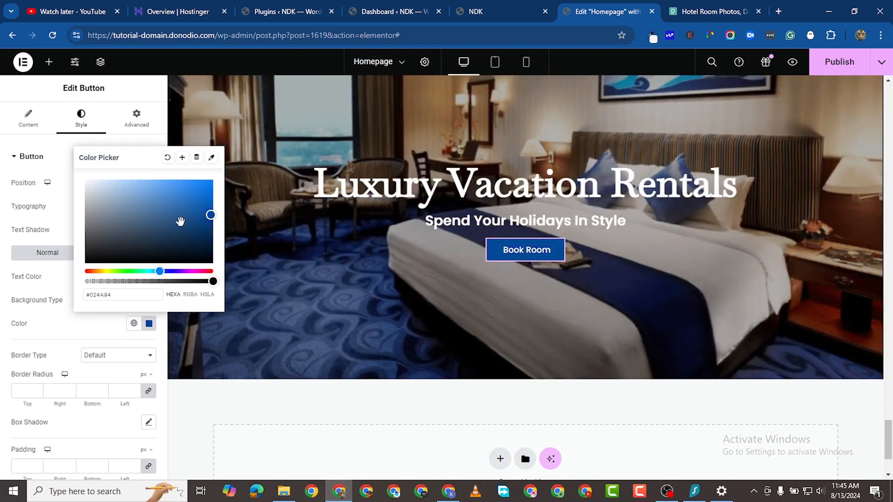
{"action": "left_click_drag", "start_coordinate": [197, 201], "coordinate": [202, 212]}
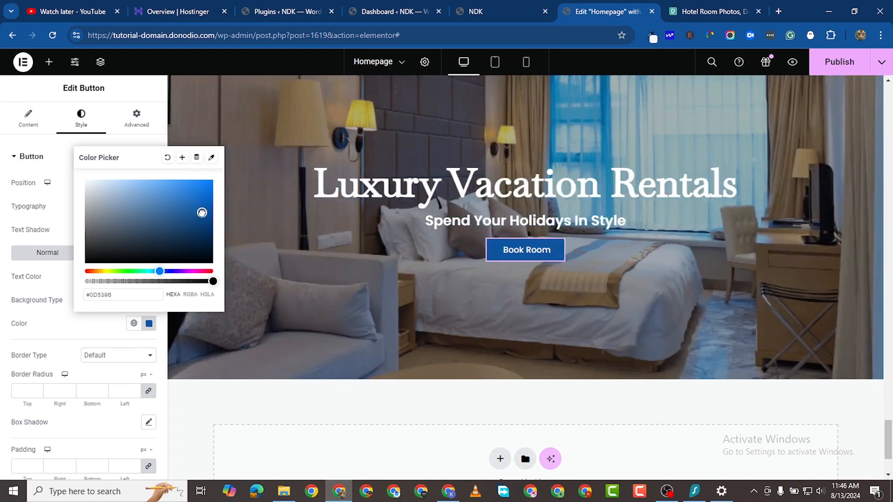
{"action": "left_click", "coordinate": [5, 321]}
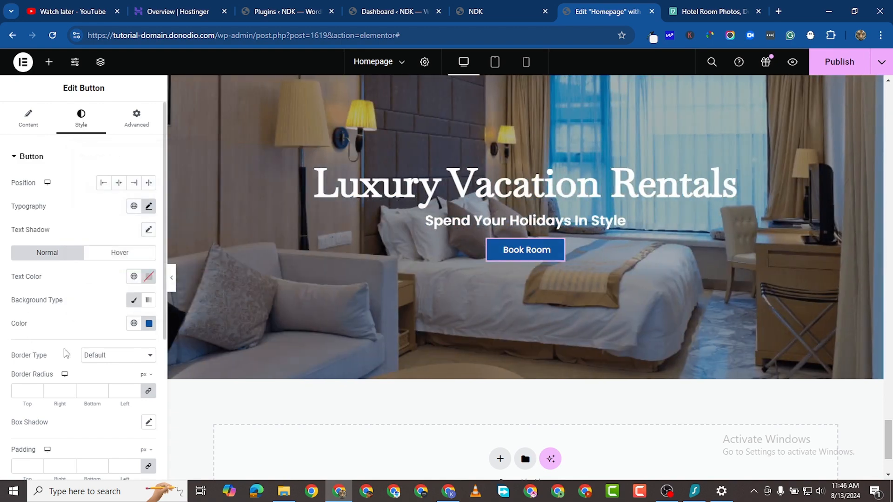
- Give the "Book Room" button a solid 2 px border with a 5 px border radius on all sides
{"action": "scroll", "coordinate": [70, 354], "scroll_direction": "down", "scroll_amount": 1}
{"action": "left_click", "coordinate": [104, 300]}
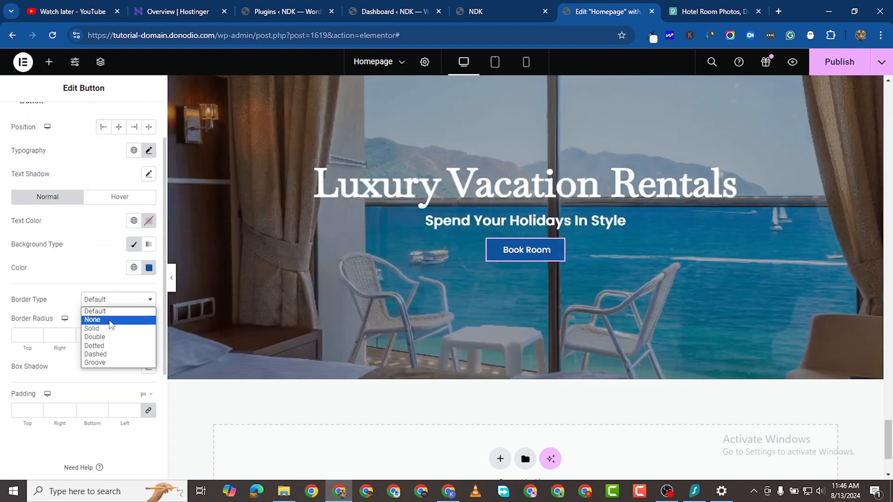
{"action": "left_click", "coordinate": [111, 328]}
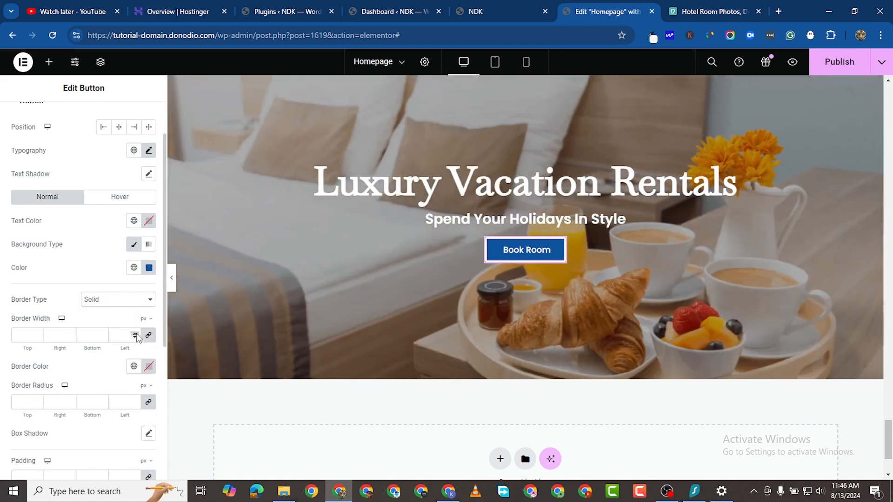
{"action": "left_click", "coordinate": [135, 334]}
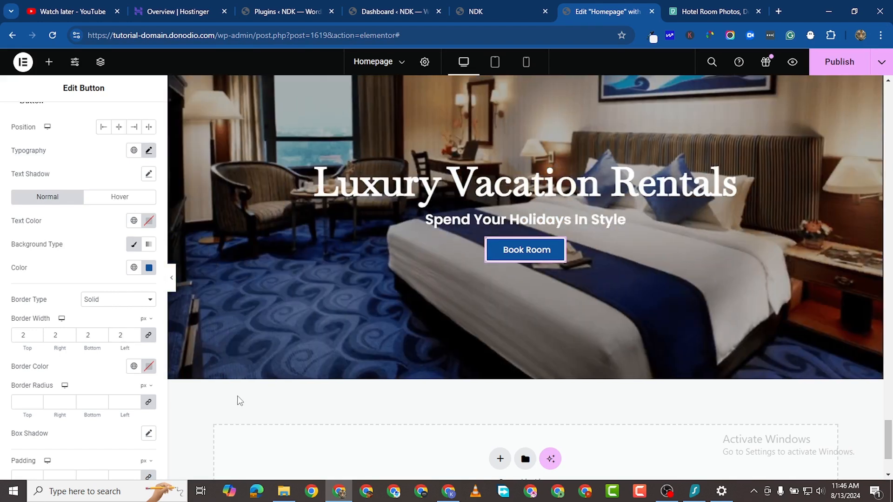
{"action": "left_click", "coordinate": [669, 214]}
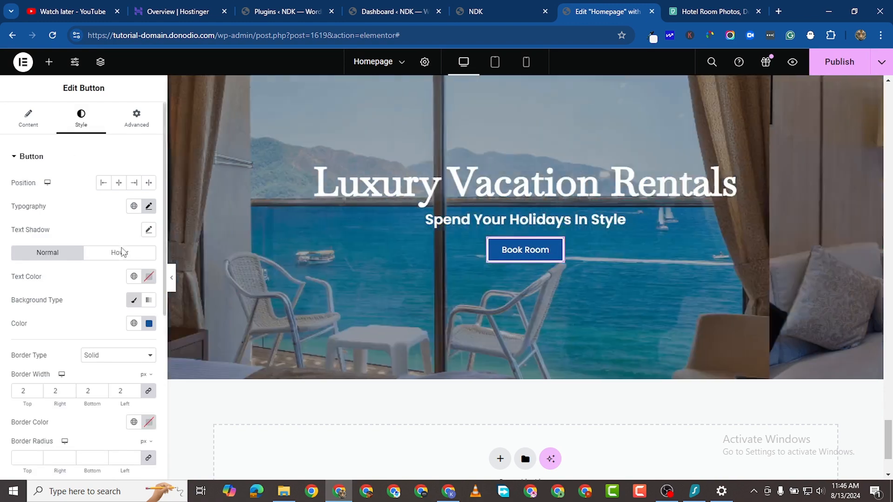
{"action": "scroll", "coordinate": [116, 312], "scroll_direction": "down", "scroll_amount": 2}
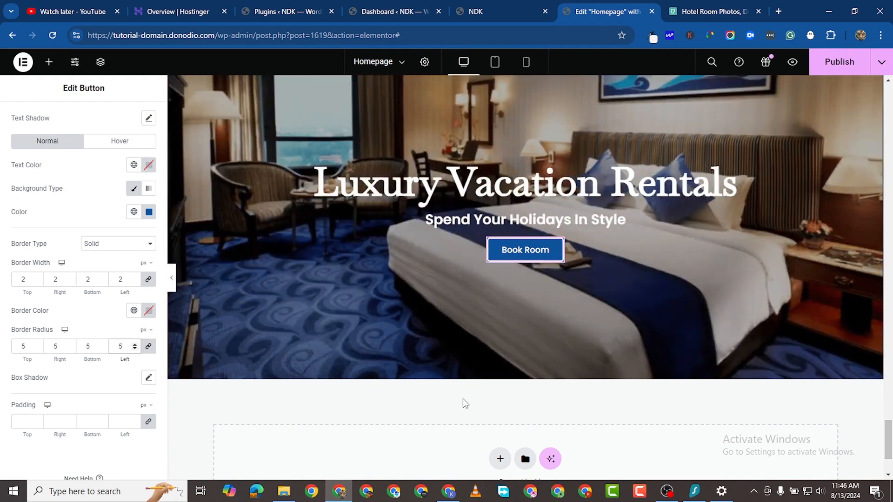
- Move the slideshow container to the very beginning of the homepage, above the "Discover What We Offer" section
{"action": "scroll", "coordinate": [493, 289], "scroll_direction": "up", "scroll_amount": 3}
{"action": "scroll", "coordinate": [527, 167], "scroll_direction": "down", "scroll_amount": 2}
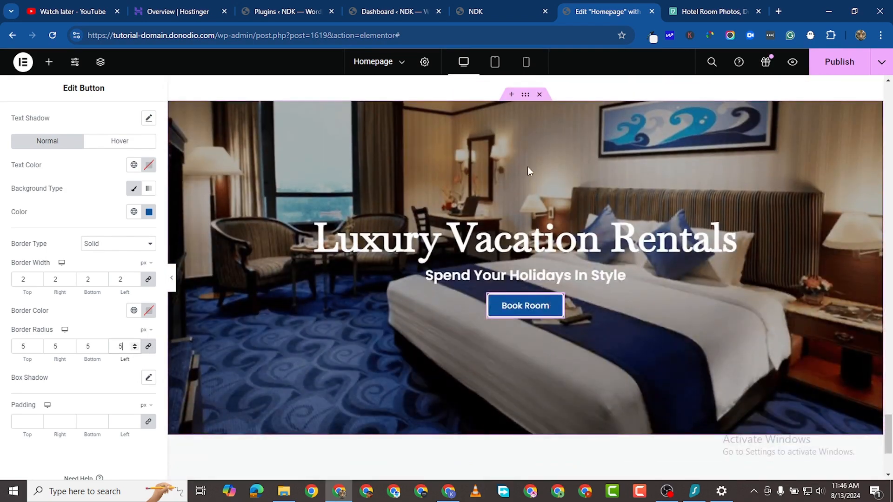
{"action": "left_click_drag", "start_coordinate": [525, 93], "coordinate": [536, 119]}
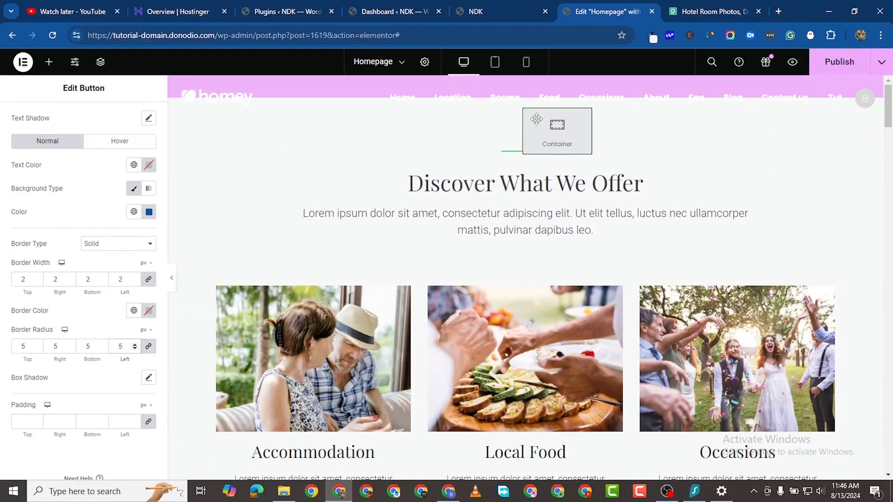
{"action": "left_click_drag", "start_coordinate": [404, 322], "coordinate": [393, 332]}
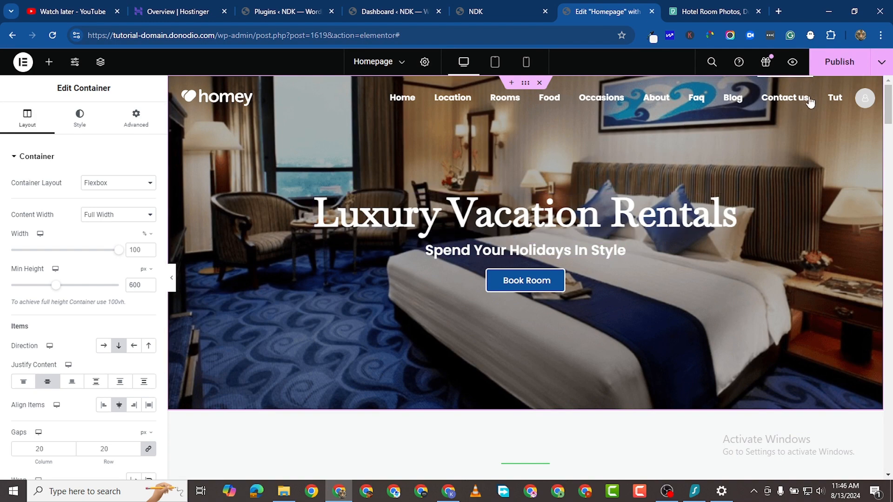
- Publish the updated homepage and preview the changes
{"action": "left_click", "coordinate": [841, 62]}
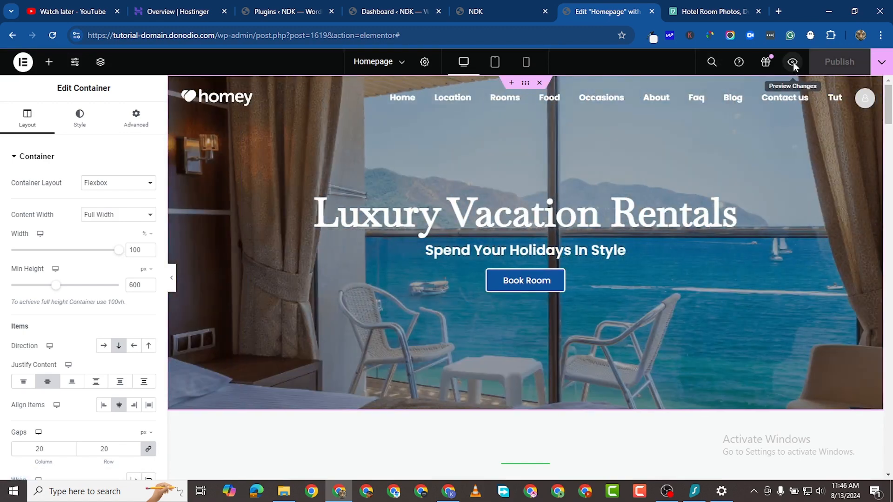
{"action": "left_click", "coordinate": [793, 64]}
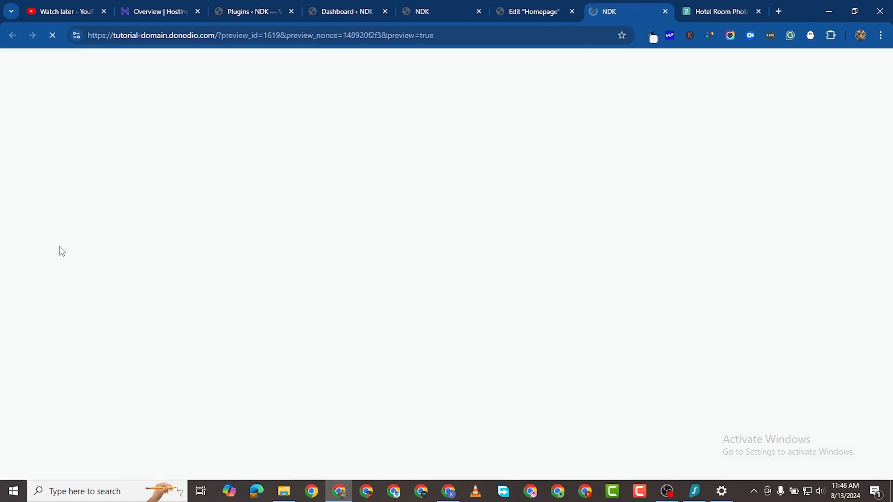
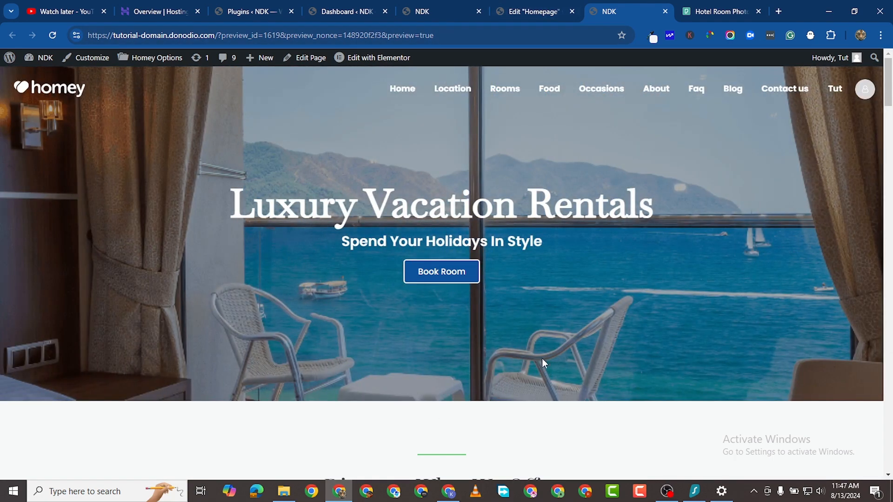
- Set the slideshow container's minimum height to 700 px and publish the homepage again
{"action": "left_click", "coordinate": [527, 11]}
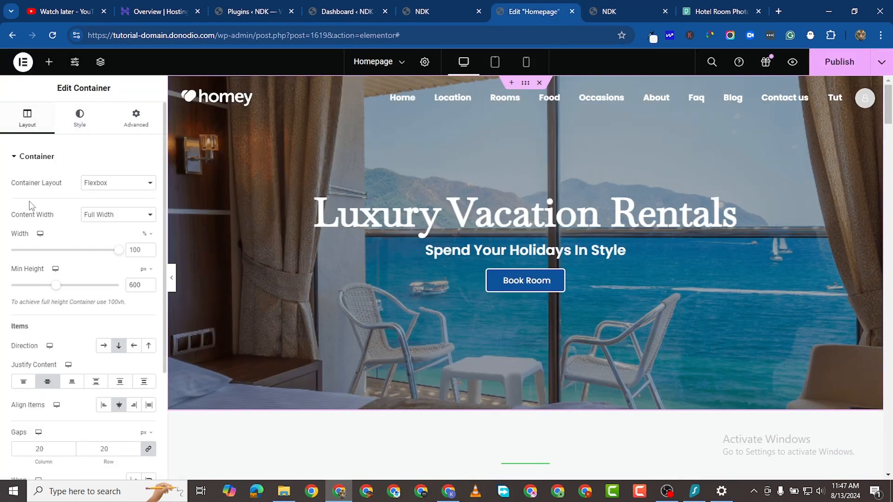
{"action": "scroll", "coordinate": [42, 223], "scroll_direction": "down", "scroll_amount": 3}
{"action": "scroll", "coordinate": [42, 227], "scroll_direction": "up", "scroll_amount": 3}
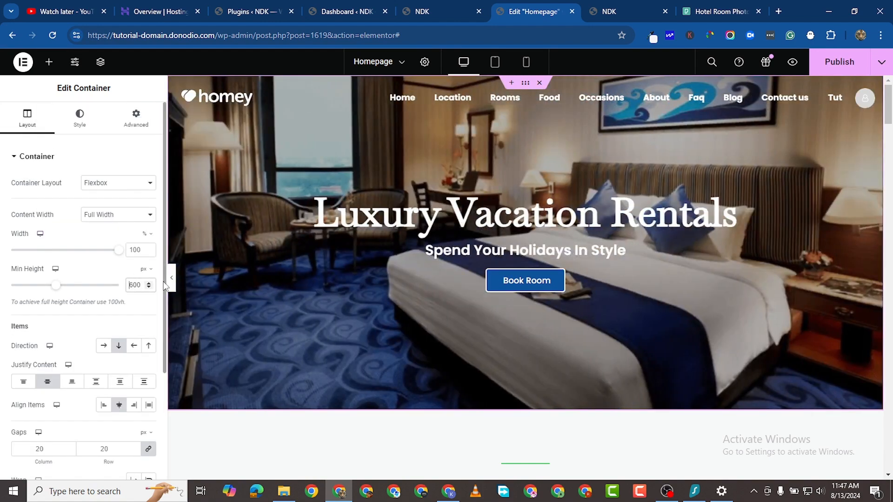
{"action": "key", "text": "Delete"}
{"action": "type", "text": "7"}
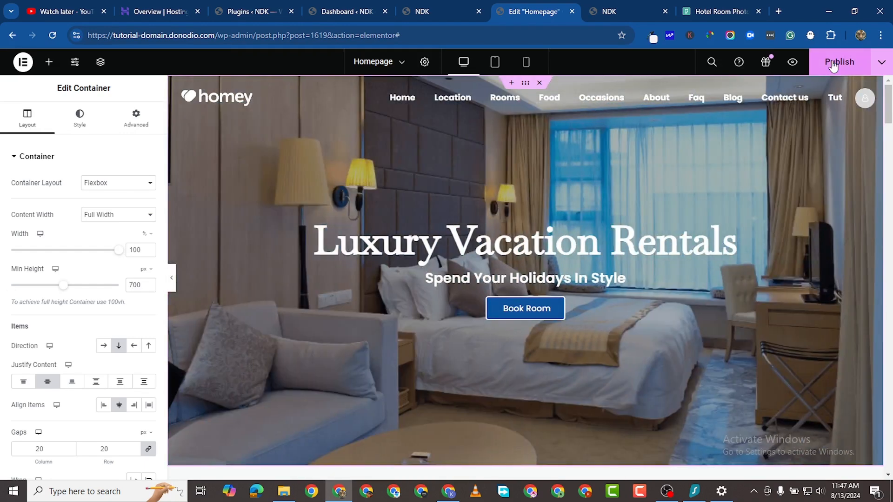
{"action": "left_click", "coordinate": [832, 66]}
- Examine the homepage preview from the slideshow banner down to the sections below and compare it with the earlier page
{"action": "left_click", "coordinate": [612, 18]}
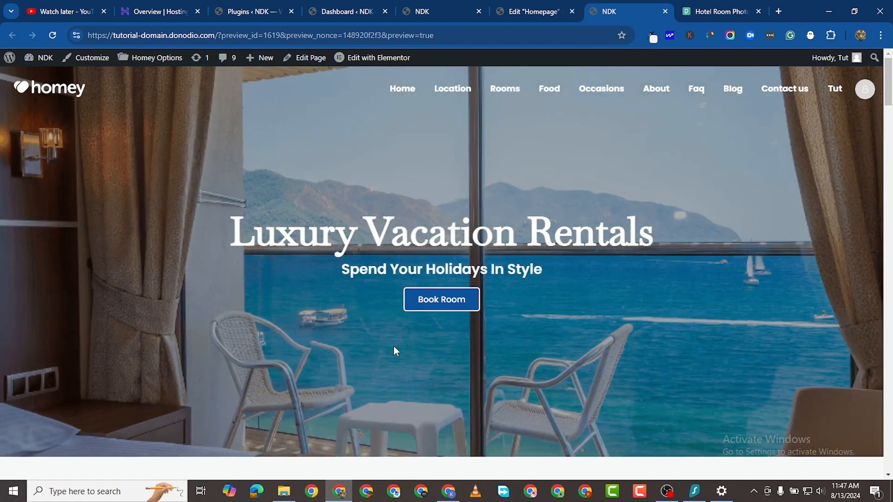
{"action": "scroll", "coordinate": [435, 350], "scroll_direction": "down", "scroll_amount": 2}
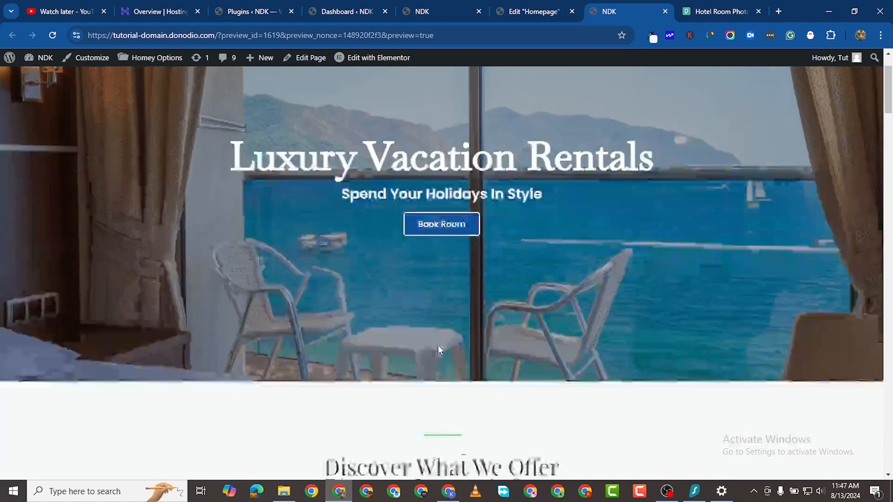
{"action": "scroll", "coordinate": [439, 349], "scroll_direction": "down", "scroll_amount": 6}
{"action": "scroll", "coordinate": [442, 279], "scroll_direction": "up", "scroll_amount": 8}
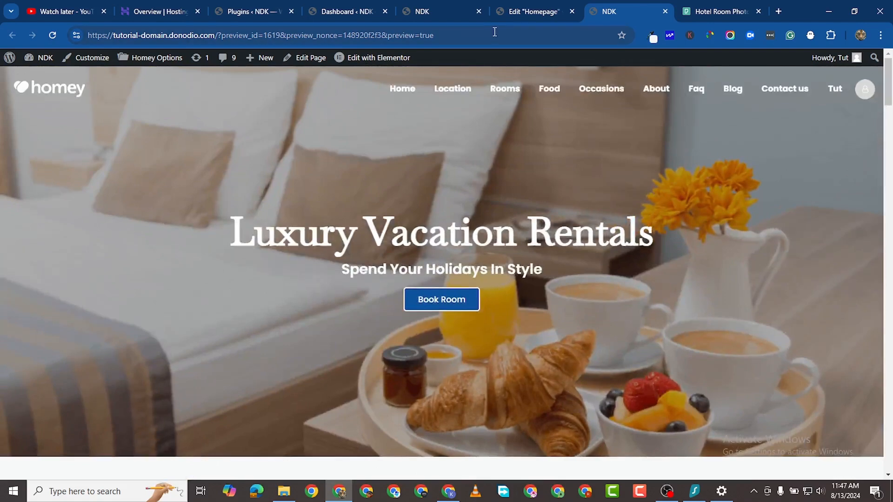
{"action": "left_click", "coordinate": [512, 12]}
{"action": "left_click", "coordinate": [413, 17]}
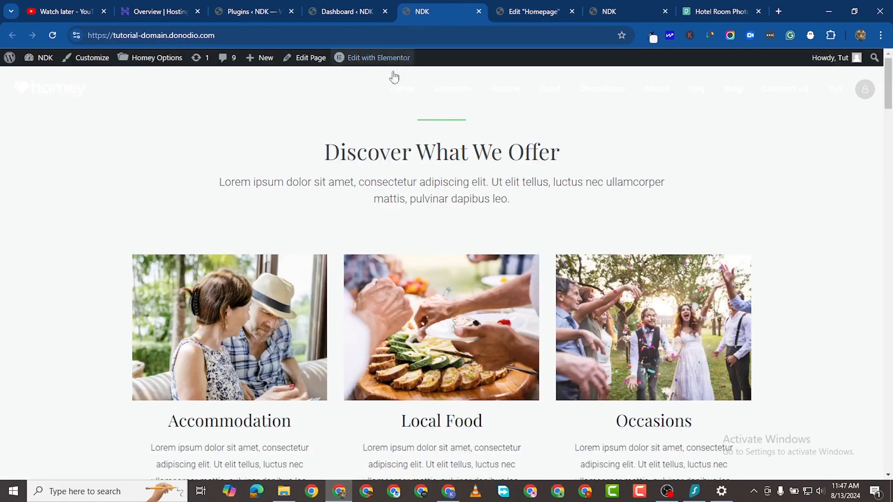
{"action": "left_click", "coordinate": [617, 11]}
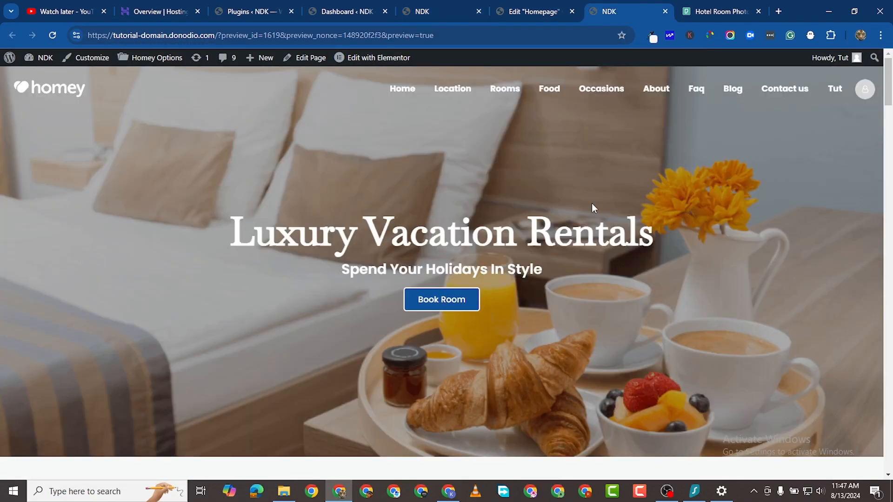
{"action": "scroll", "coordinate": [450, 375], "scroll_direction": "down", "scroll_amount": 12}
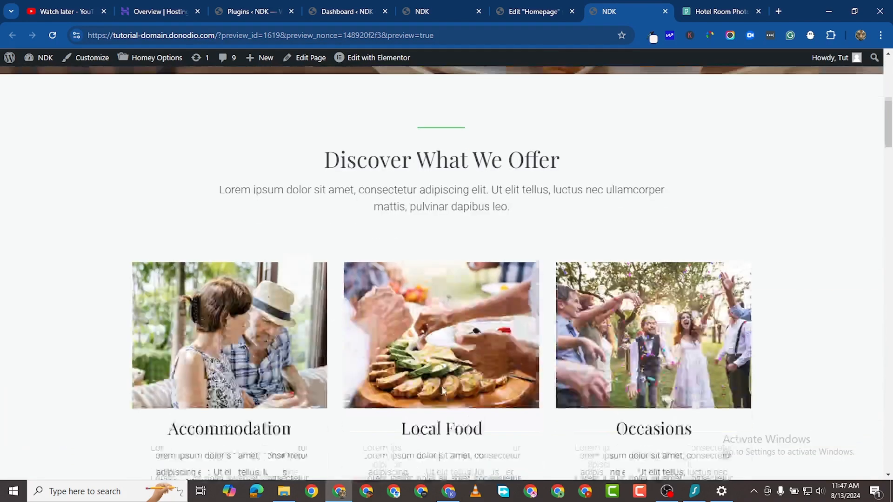
{"action": "scroll", "coordinate": [432, 228], "scroll_direction": "up", "scroll_amount": 5}
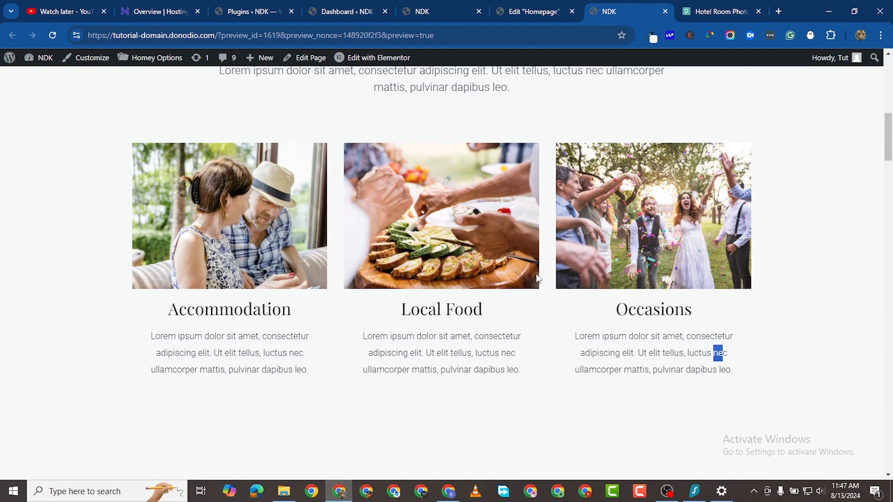
{"action": "left_click_drag", "start_coordinate": [539, 278], "coordinate": [545, 218]}
- Add an empty single-column Flexbox container at the end of the homepage, below the contact form section
{"action": "left_click", "coordinate": [515, 11]}
{"action": "scroll", "coordinate": [468, 243], "scroll_direction": "down", "scroll_amount": 6}
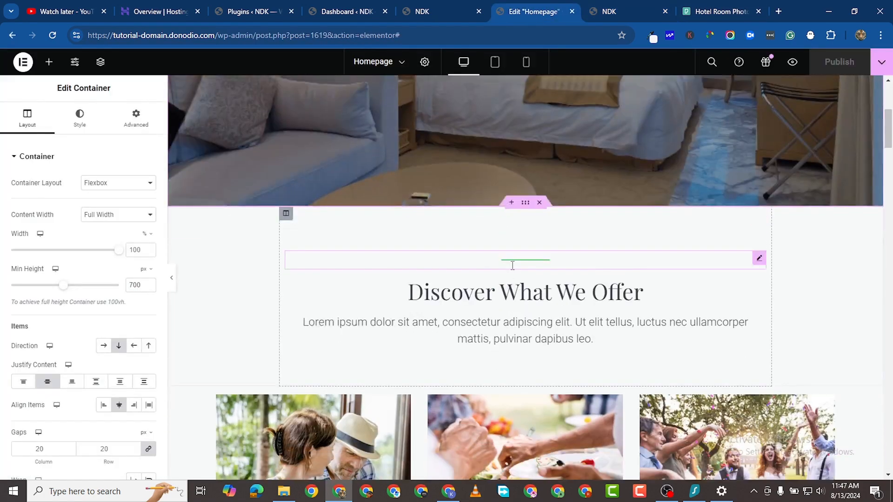
{"action": "scroll", "coordinate": [513, 265], "scroll_direction": "down", "scroll_amount": 10}
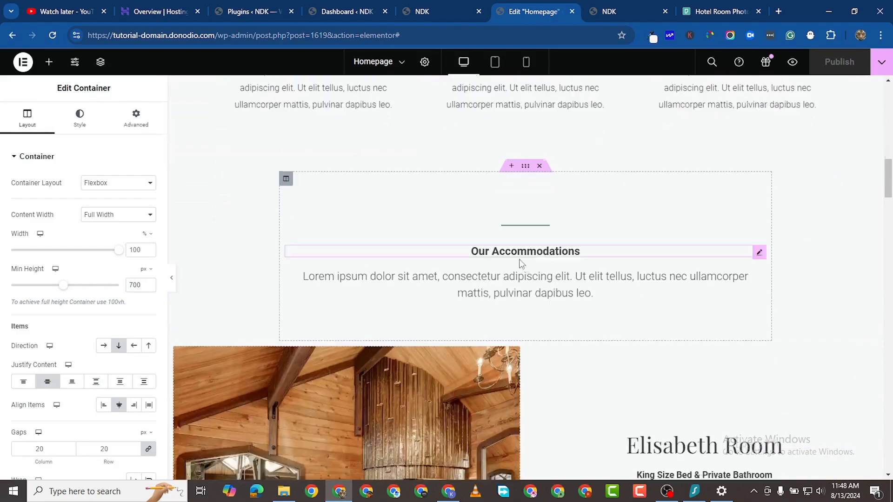
{"action": "scroll", "coordinate": [521, 264], "scroll_direction": "down", "scroll_amount": 7}
{"action": "scroll", "coordinate": [517, 234], "scroll_direction": "up", "scroll_amount": 4}
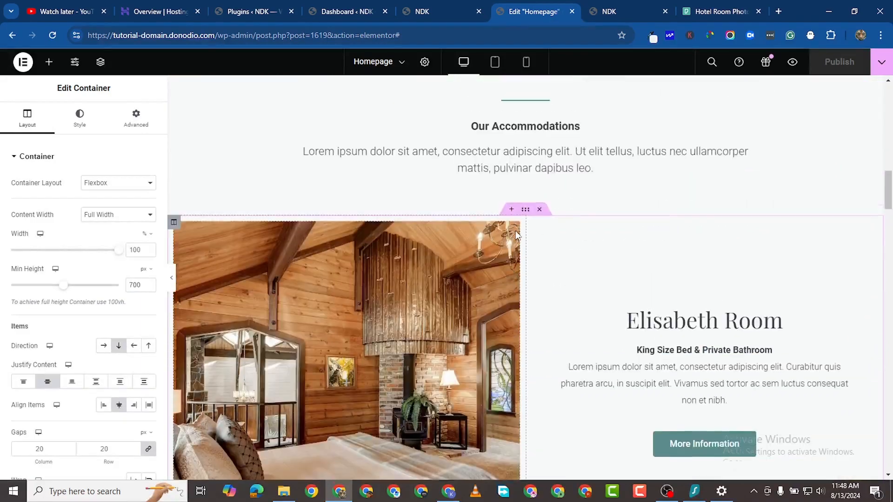
{"action": "scroll", "coordinate": [516, 234], "scroll_direction": "up", "scroll_amount": 10}
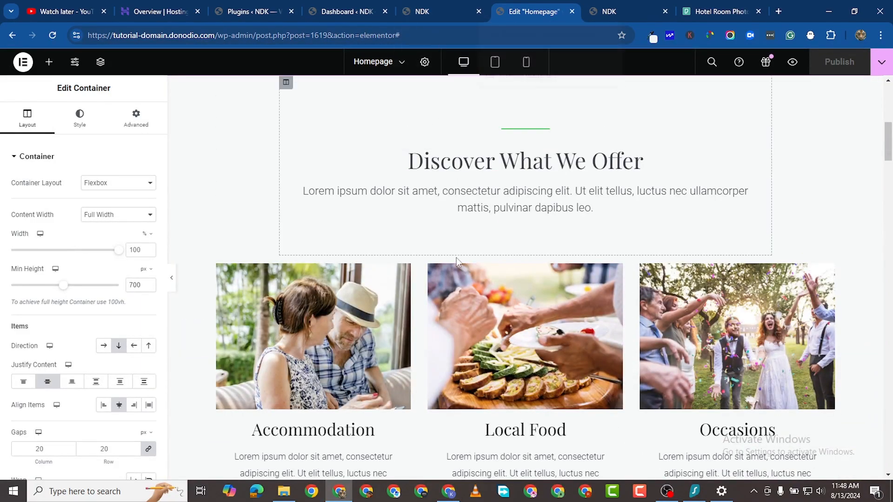
{"action": "scroll", "coordinate": [456, 257], "scroll_direction": "down", "scroll_amount": 20}
{"action": "scroll", "coordinate": [492, 398], "scroll_direction": "down", "scroll_amount": 20}
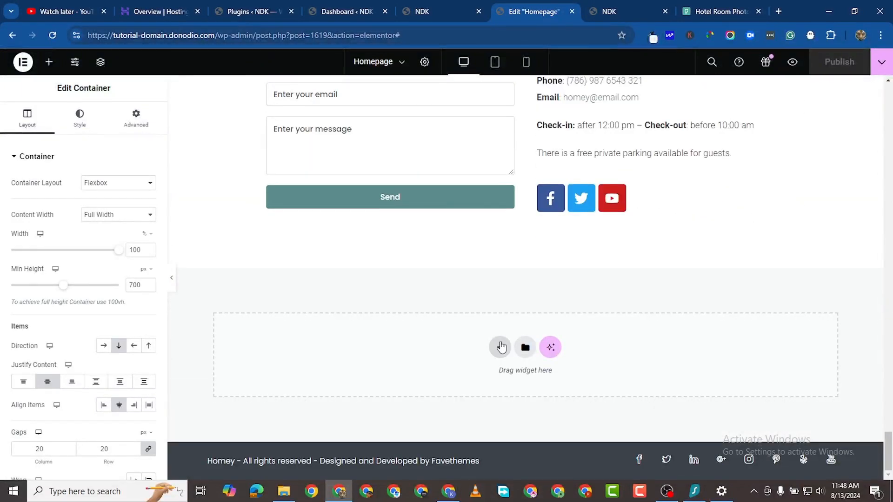
{"action": "left_click", "coordinate": [500, 347]}
{"action": "left_click", "coordinate": [489, 384]}
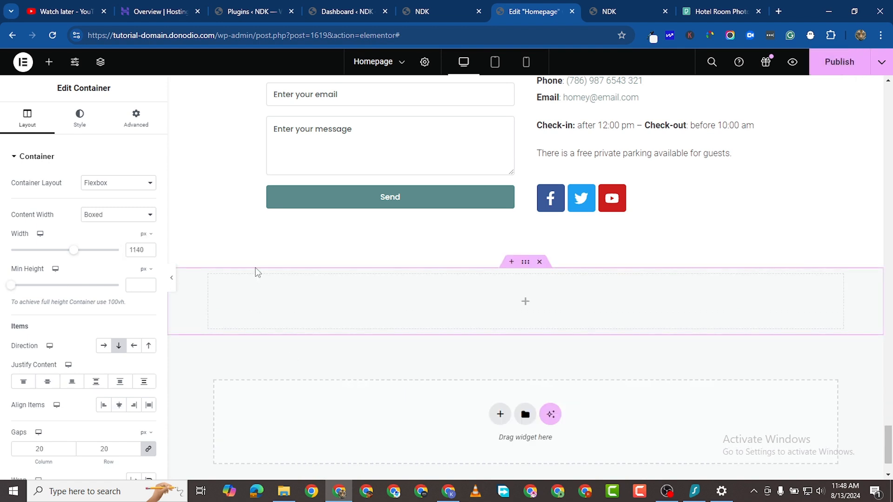
- Search the widgets for "listing" and place a Listings Carousel in the new empty container
{"action": "left_click", "coordinate": [49, 62]}
{"action": "left_click", "coordinate": [71, 140]}
{"action": "type", "text": "listing"}
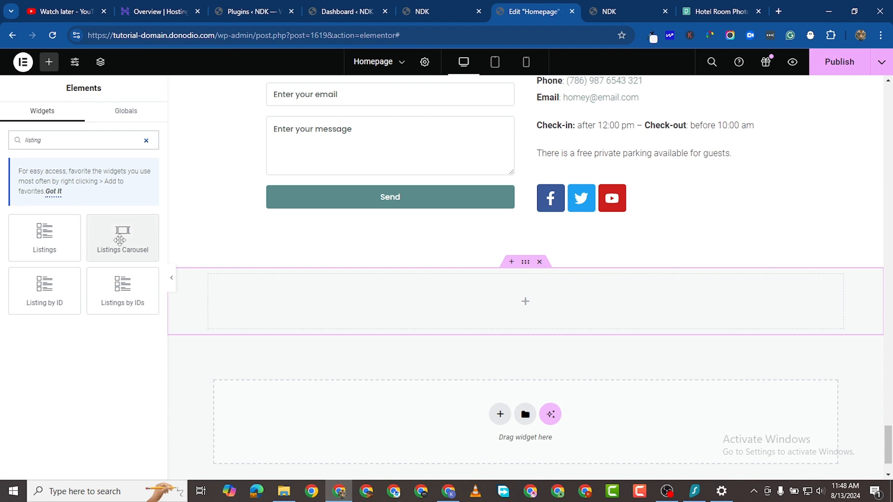
{"action": "left_click_drag", "start_coordinate": [120, 239], "coordinate": [587, 314]}
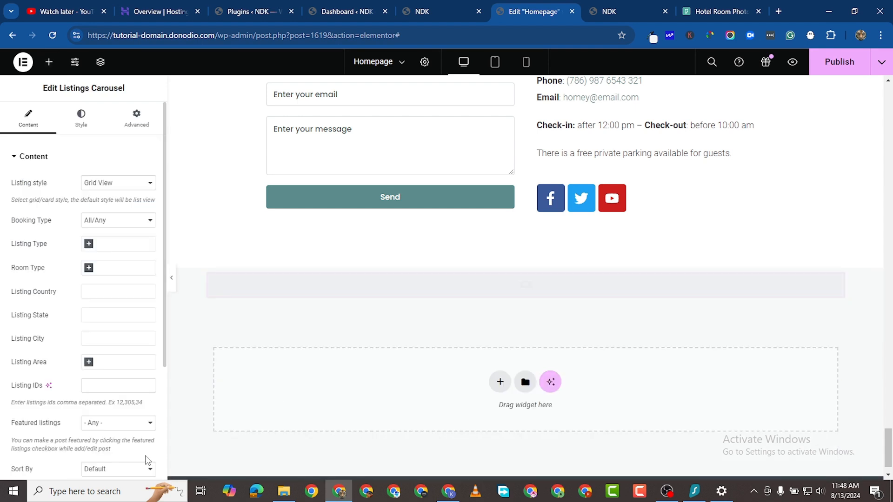
- Add an empty single-column Flexbox container below the listings carousel and search the widgets for "listing"
{"action": "scroll", "coordinate": [540, 351], "scroll_direction": "down", "scroll_amount": 3}
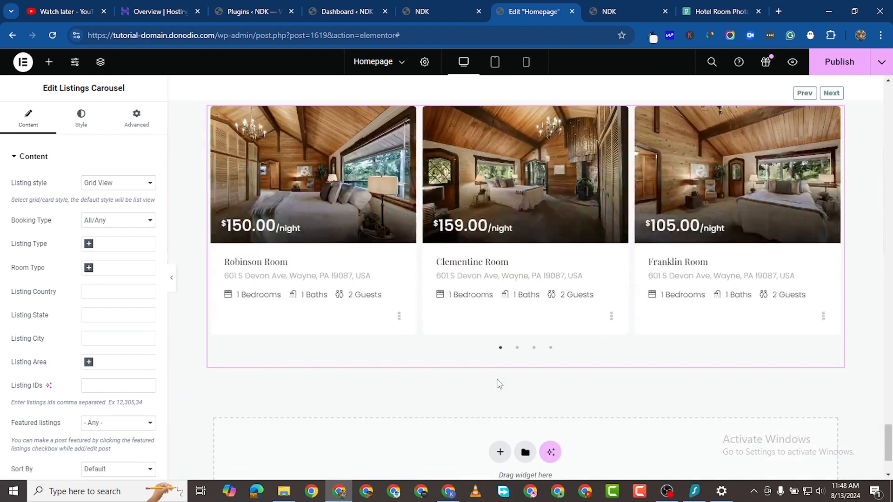
{"action": "scroll", "coordinate": [540, 351], "scroll_direction": "up", "scroll_amount": 2}
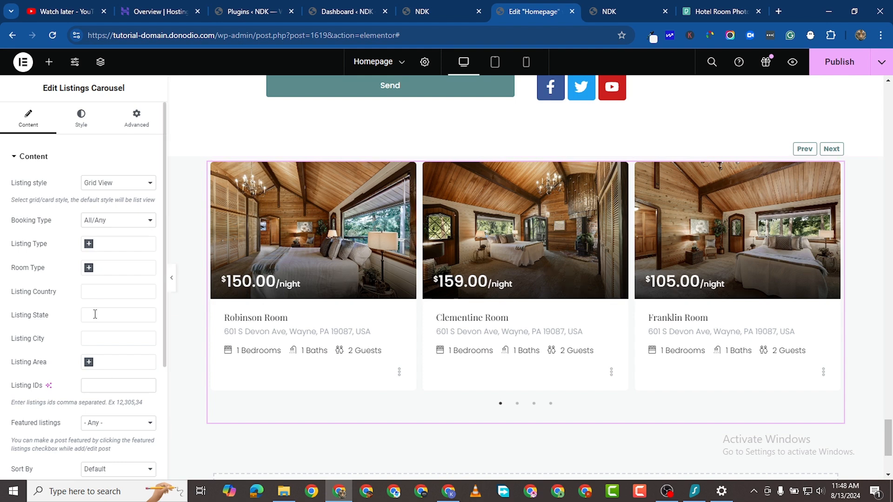
{"action": "scroll", "coordinate": [526, 349], "scroll_direction": "down", "scroll_amount": 3}
{"action": "left_click", "coordinate": [501, 349]}
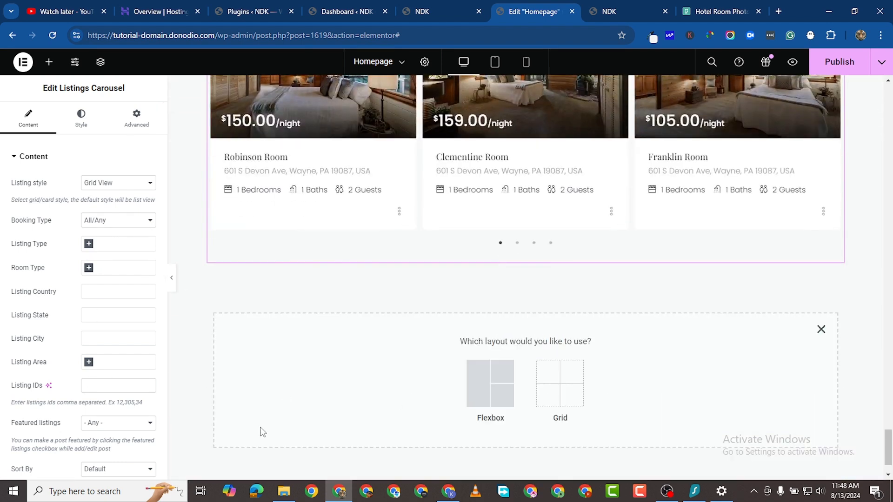
{"action": "left_click", "coordinate": [478, 385]}
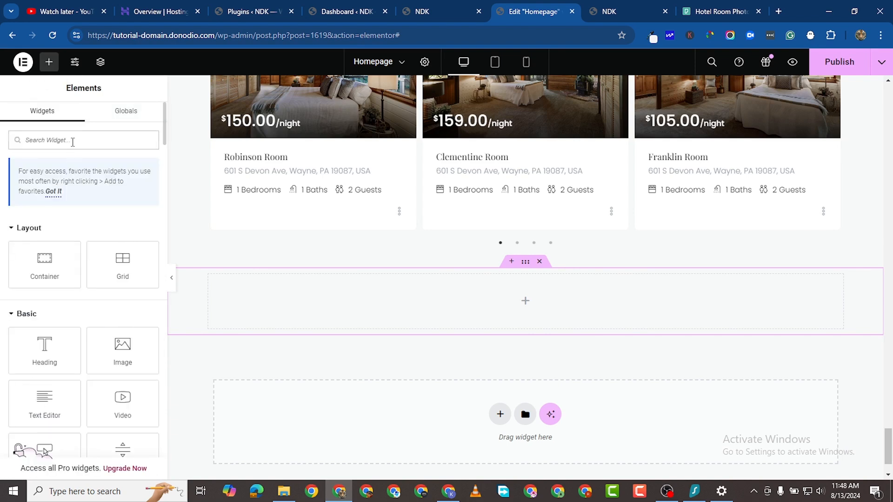
{"action": "type", "text": "listing"}
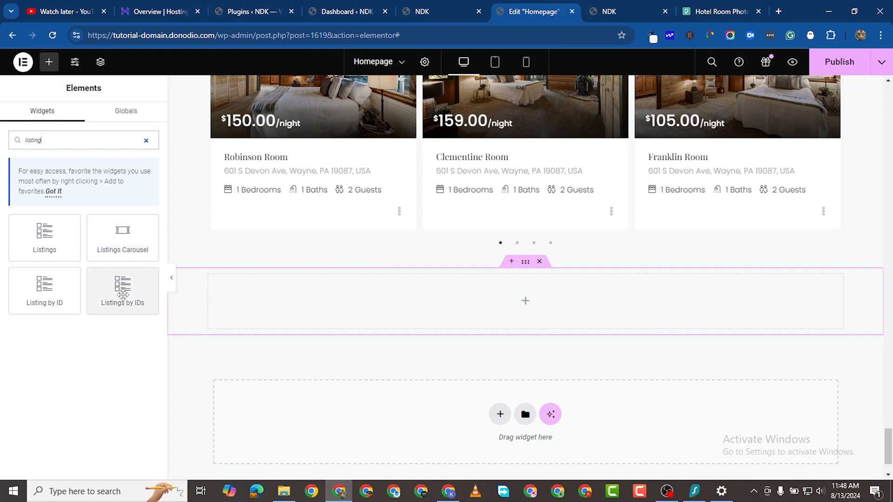
- Switch to the site preview, go to the Rooms page and open the Franklin Room listing
{"action": "left_click", "coordinate": [619, 12]}
{"action": "scroll", "coordinate": [388, 263], "scroll_direction": "up", "scroll_amount": 3}
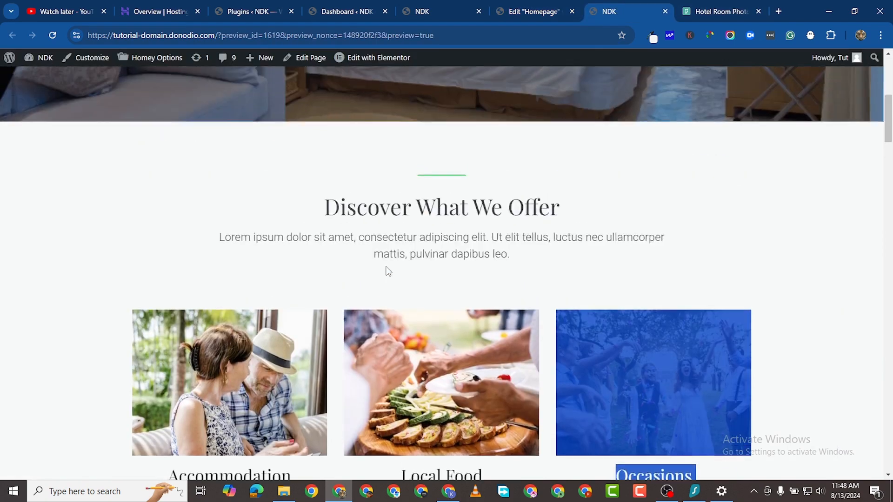
{"action": "scroll", "coordinate": [387, 269], "scroll_direction": "down", "scroll_amount": 4}
{"action": "scroll", "coordinate": [315, 244], "scroll_direction": "up", "scroll_amount": 3}
{"action": "scroll", "coordinate": [425, 222], "scroll_direction": "up", "scroll_amount": 7}
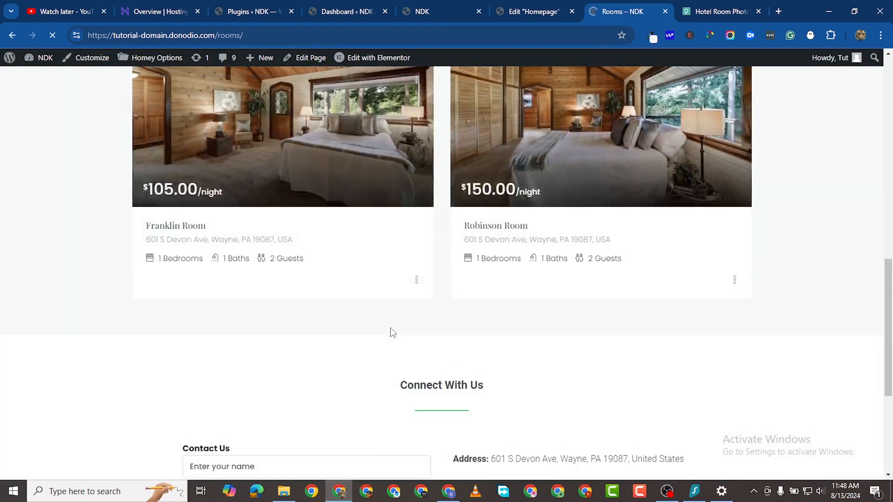
{"action": "scroll", "coordinate": [365, 317], "scroll_direction": "up", "scroll_amount": 4}
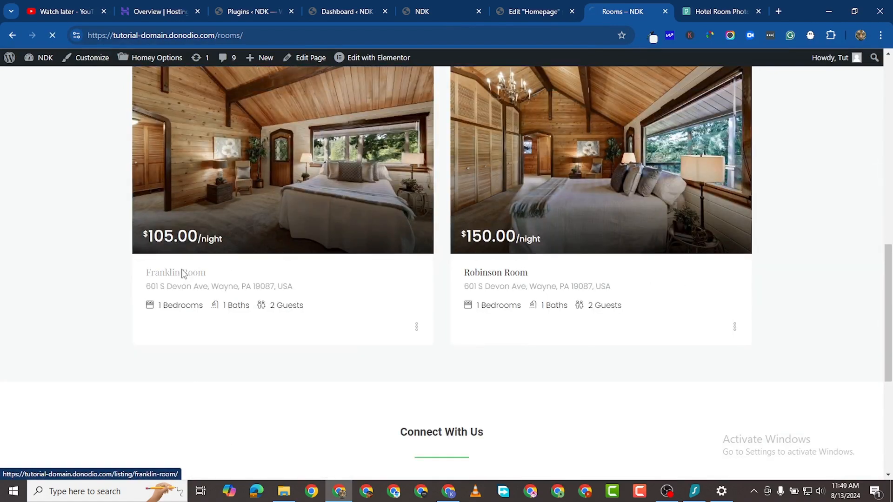
{"action": "left_click", "coordinate": [219, 258]}
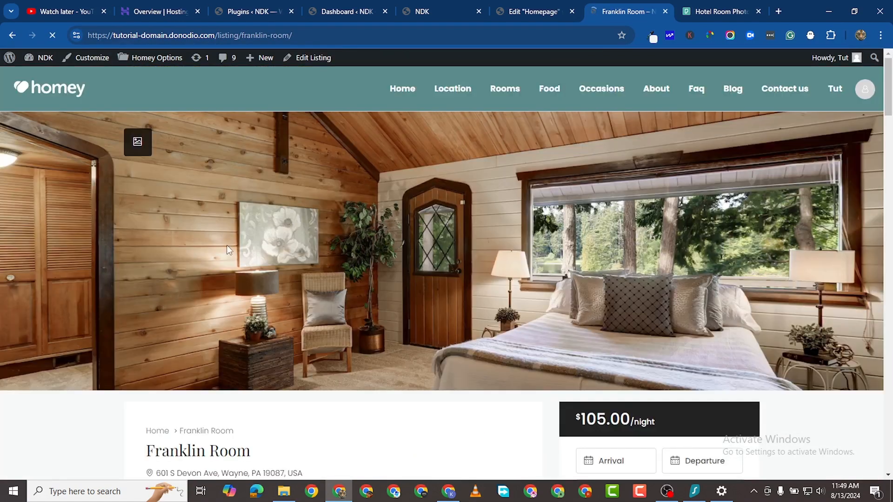
- Find the Details section of the Franklin Room listing and copy its listing ID, 334
{"action": "scroll", "coordinate": [250, 318], "scroll_direction": "down", "scroll_amount": 5}
{"action": "scroll", "coordinate": [250, 318], "scroll_direction": "down", "scroll_amount": 3}
{"action": "scroll", "coordinate": [248, 198], "scroll_direction": "up", "scroll_amount": 4}
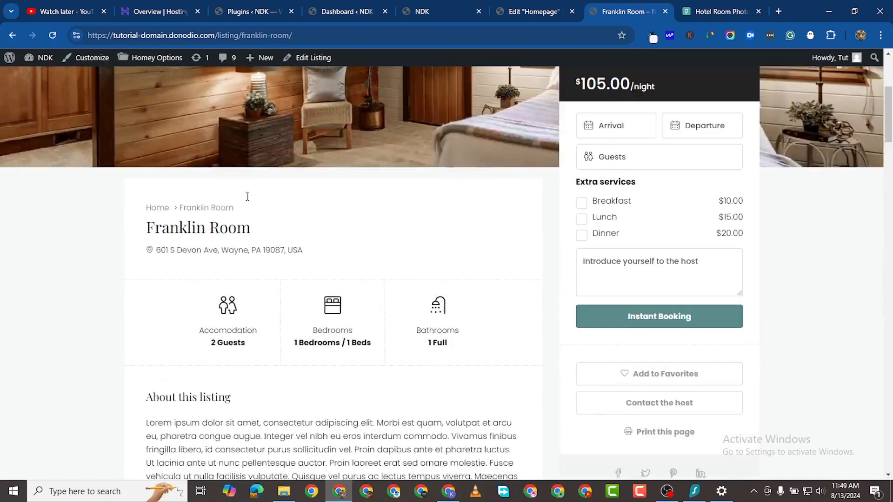
{"action": "scroll", "coordinate": [279, 284], "scroll_direction": "down", "scroll_amount": 4}
{"action": "scroll", "coordinate": [281, 289], "scroll_direction": "down", "scroll_amount": 4}
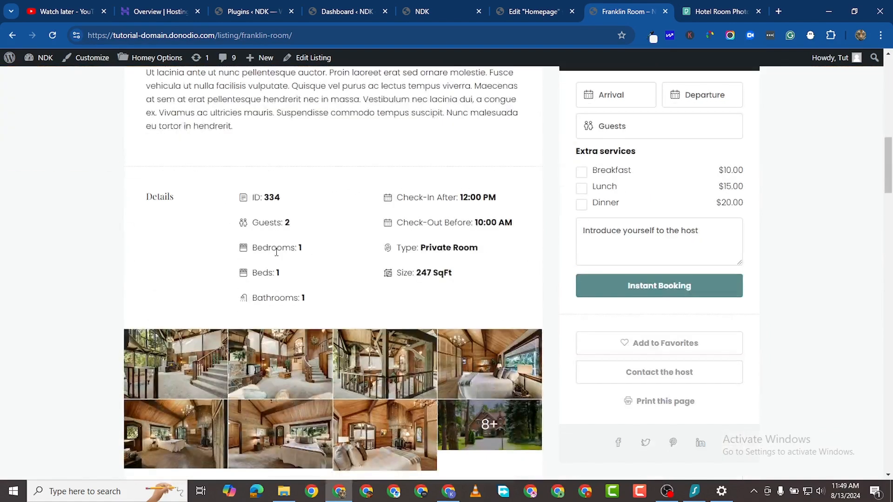
{"action": "right_click", "coordinate": [260, 201]}
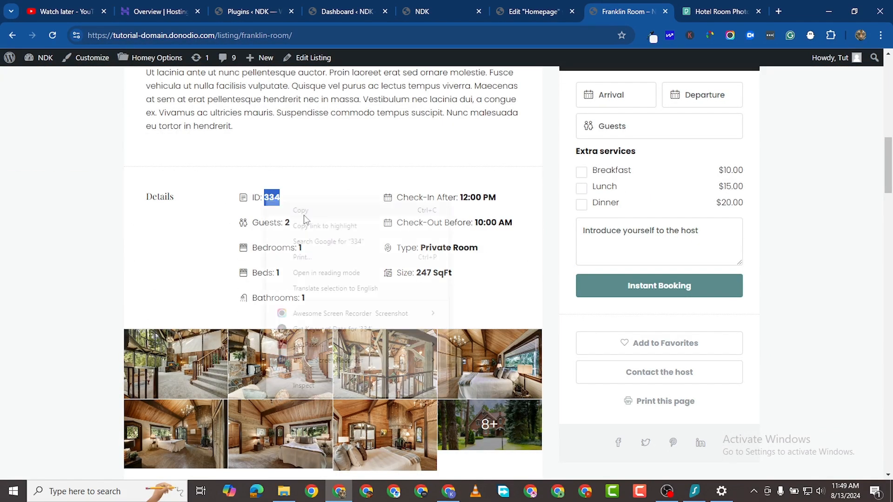
{"action": "left_click", "coordinate": [298, 208]}
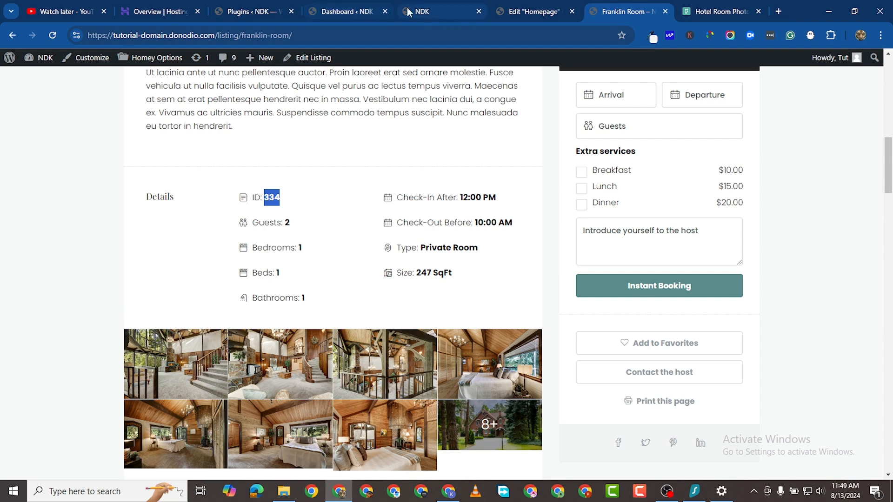
- Place a Listings by IDs widget in the empty container of the homepage editor and enter "334," as its listing IDs
{"action": "left_click", "coordinate": [518, 19]}
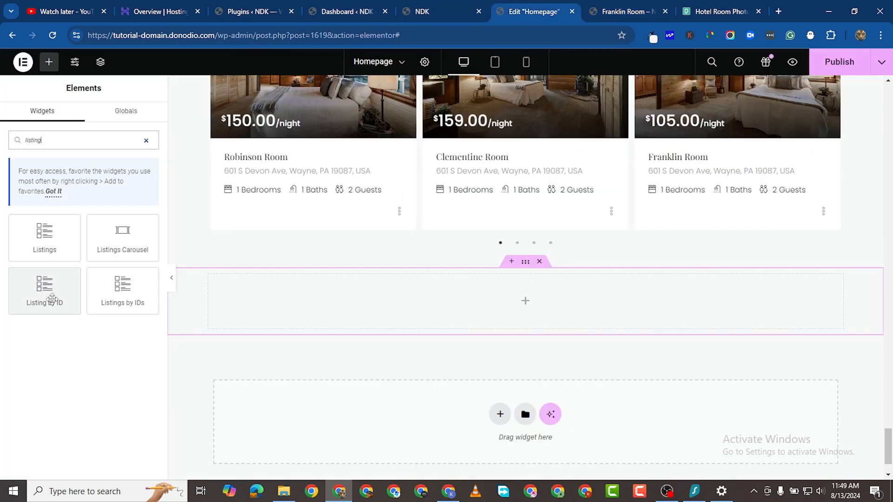
{"action": "left_click_drag", "start_coordinate": [113, 282], "coordinate": [465, 297]}
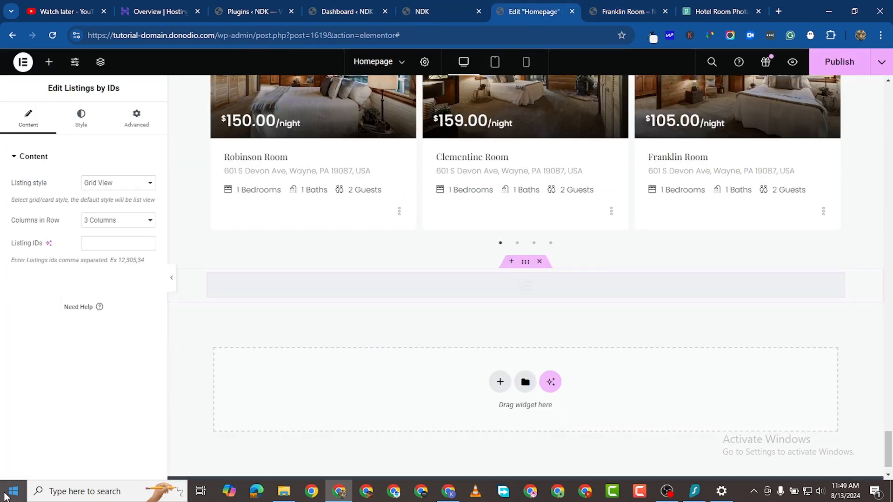
{"action": "right_click", "coordinate": [96, 241]}
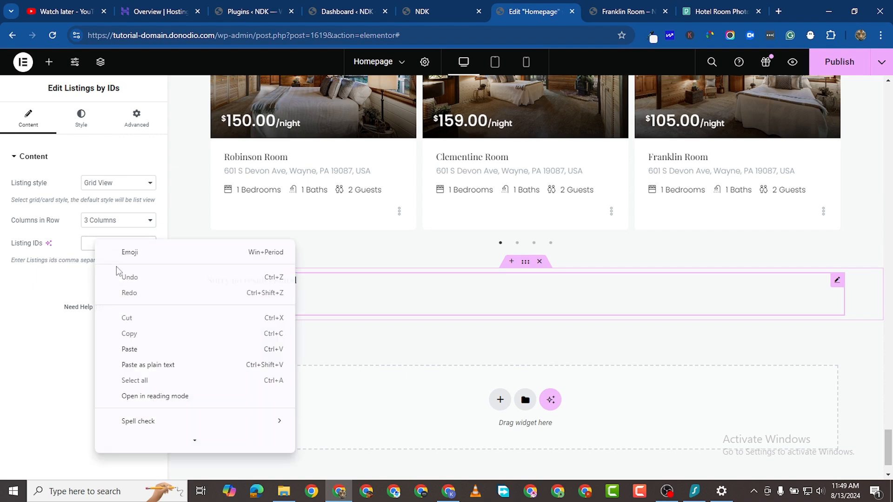
{"action": "left_click", "coordinate": [141, 349]}
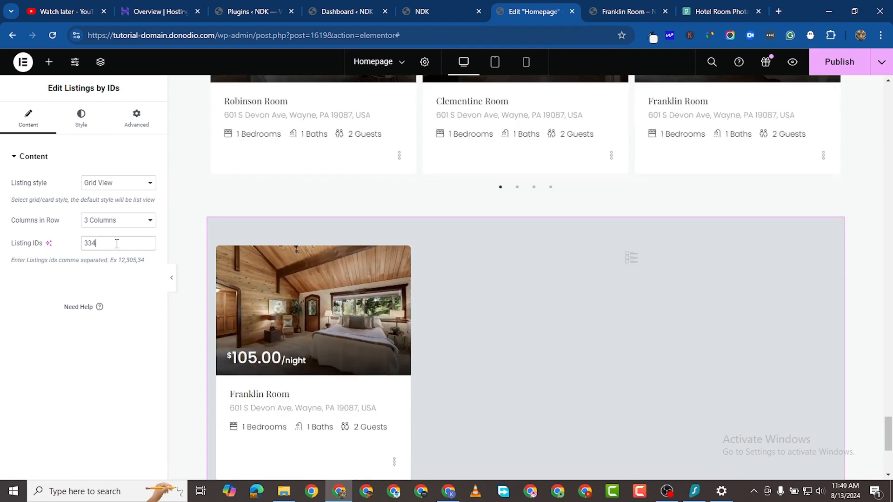
{"action": "type", "text": ","}
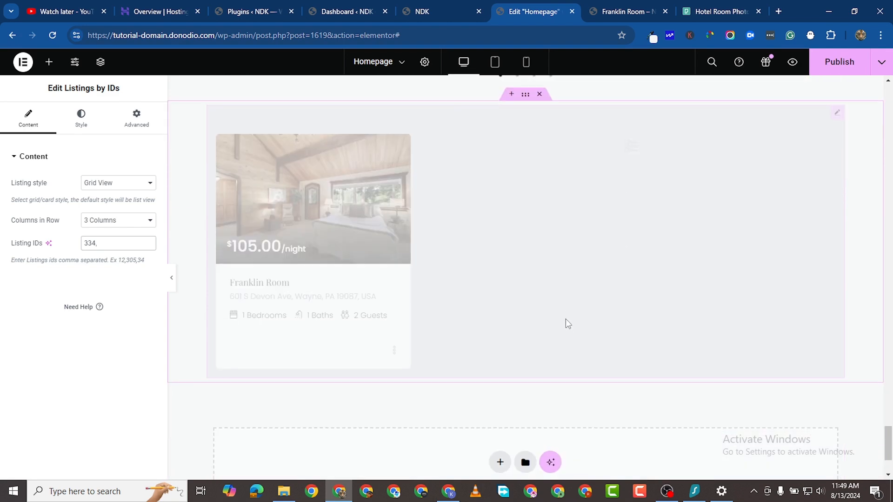
- Delete the Listings by IDs widget from the container below the carousel
{"action": "scroll", "coordinate": [448, 294], "scroll_direction": "up", "scroll_amount": 1}
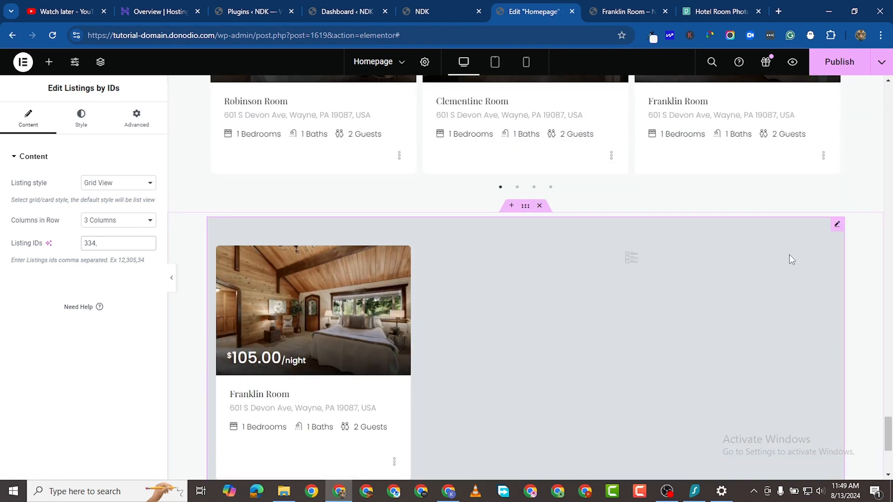
{"action": "right_click", "coordinate": [832, 233]}
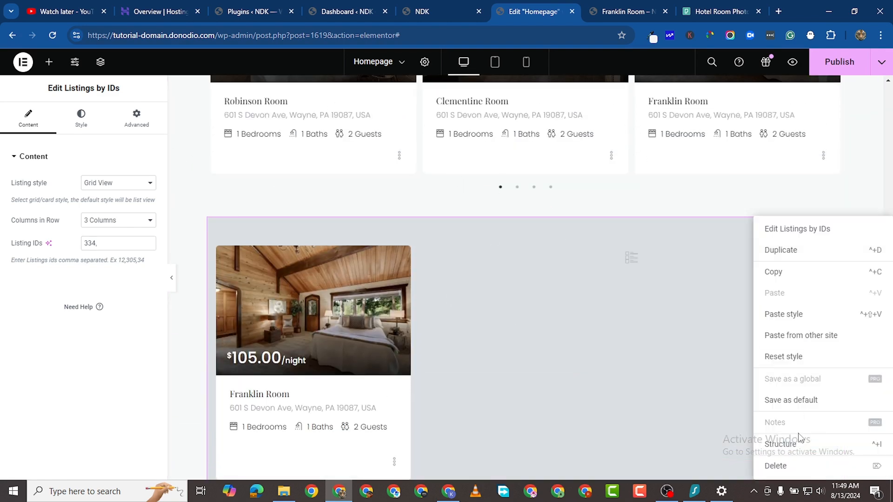
{"action": "left_click", "coordinate": [791, 464]}
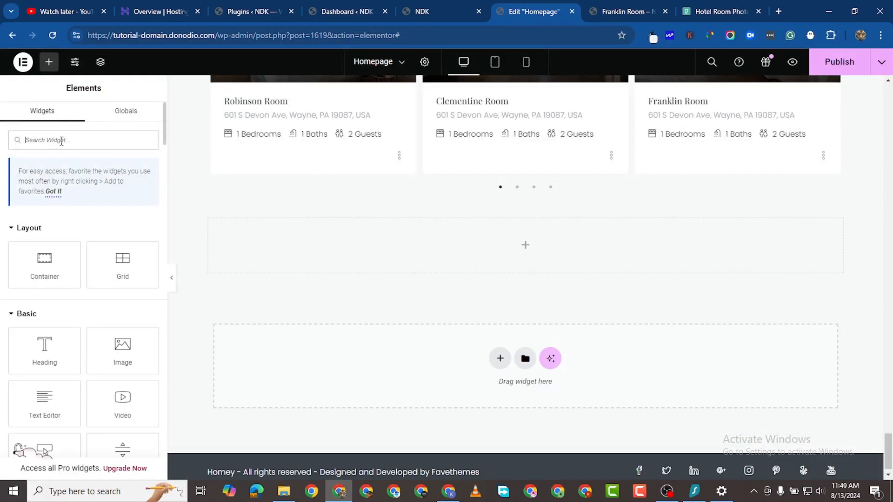
- Search the widgets for "listin", place a Listings widget in the empty container and set its listing style to Grid View
{"action": "type", "text": "listin"}
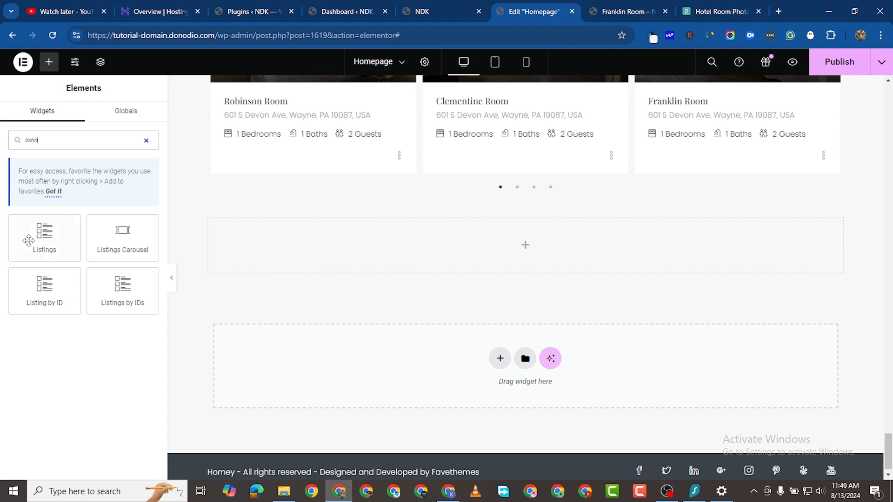
{"action": "left_click_drag", "start_coordinate": [29, 240], "coordinate": [525, 245]}
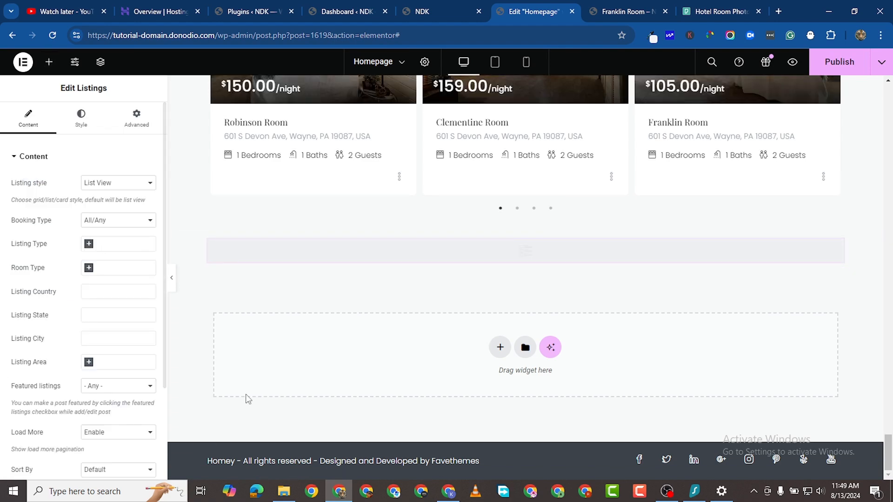
{"action": "scroll", "coordinate": [757, 337], "scroll_direction": "down", "scroll_amount": 9}
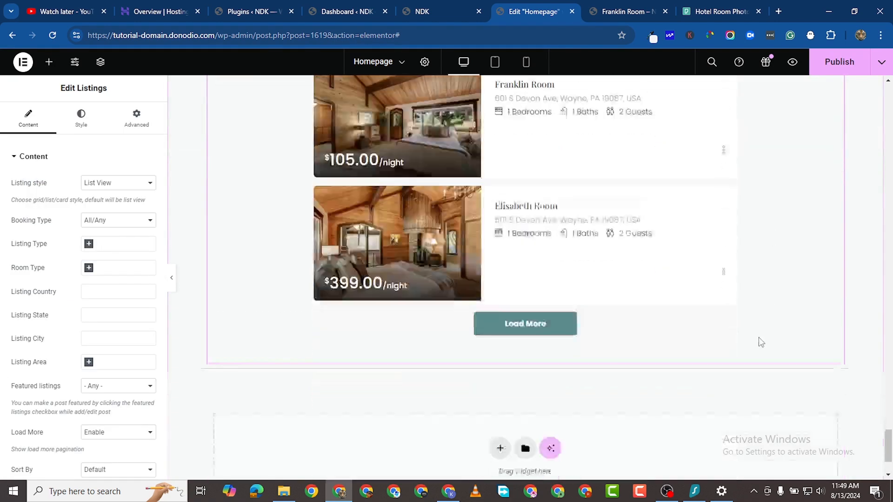
{"action": "scroll", "coordinate": [758, 344], "scroll_direction": "up", "scroll_amount": 8}
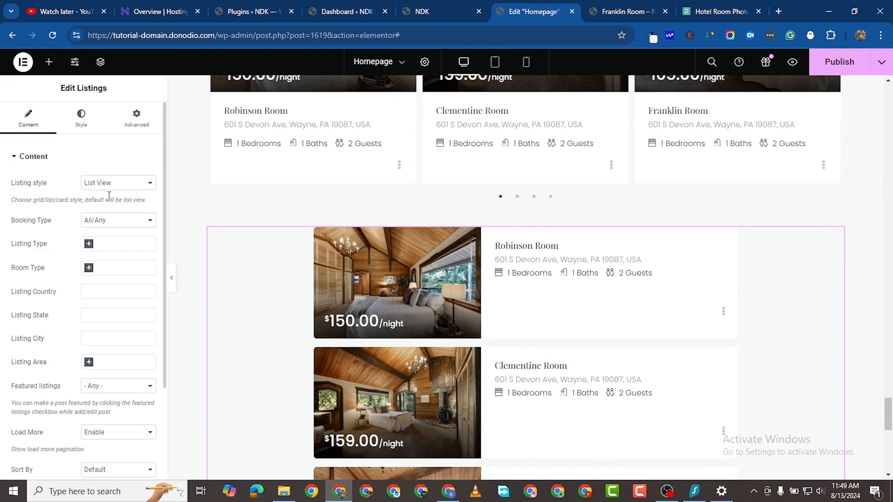
{"action": "left_click", "coordinate": [105, 186]}
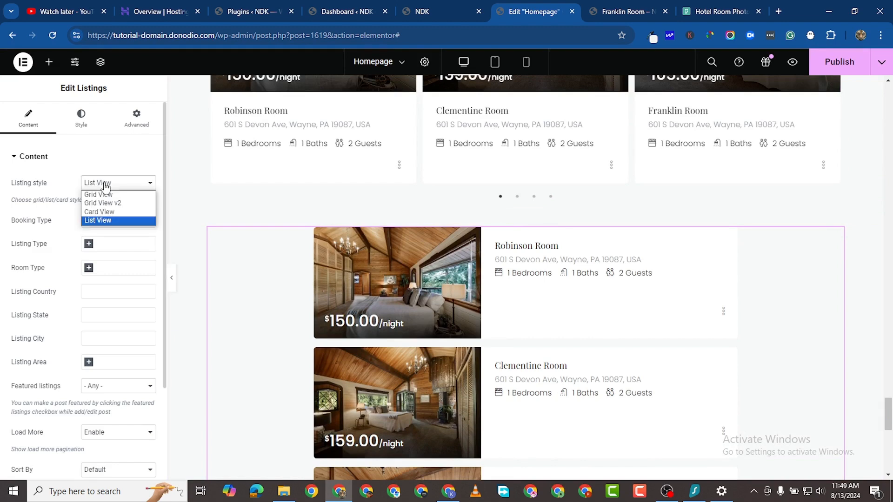
{"action": "left_click", "coordinate": [112, 196]}
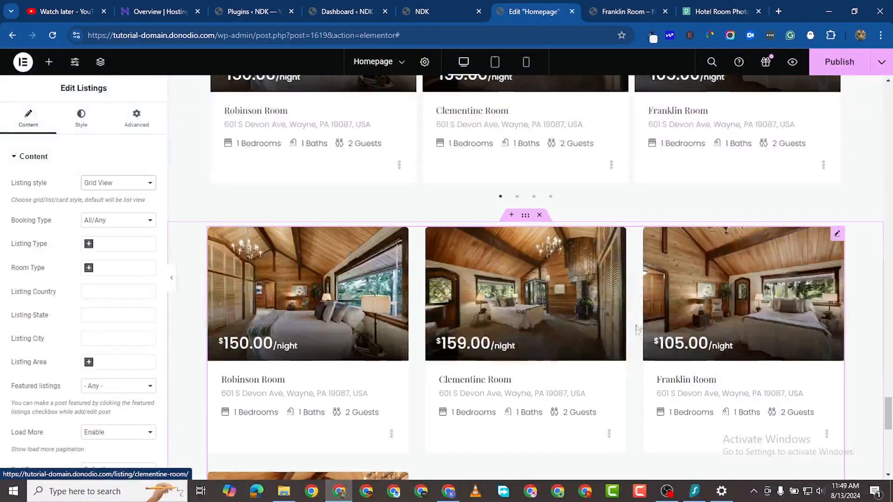
- Examine the room cards in the new listings grid and compare them with the listings carousel above
{"action": "scroll", "coordinate": [619, 325], "scroll_direction": "down", "scroll_amount": 5}
{"action": "scroll", "coordinate": [633, 330], "scroll_direction": "up", "scroll_amount": 4}
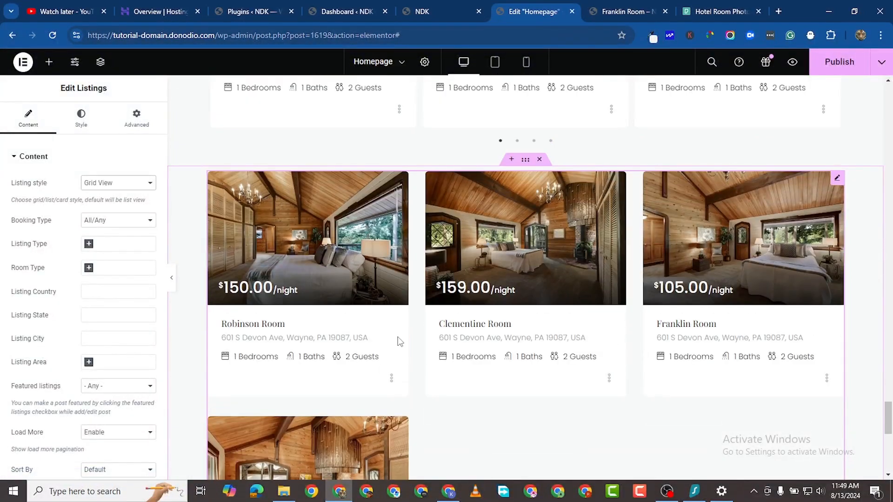
{"action": "scroll", "coordinate": [402, 342], "scroll_direction": "down", "scroll_amount": 4}
{"action": "scroll", "coordinate": [436, 311], "scroll_direction": "up", "scroll_amount": 5}
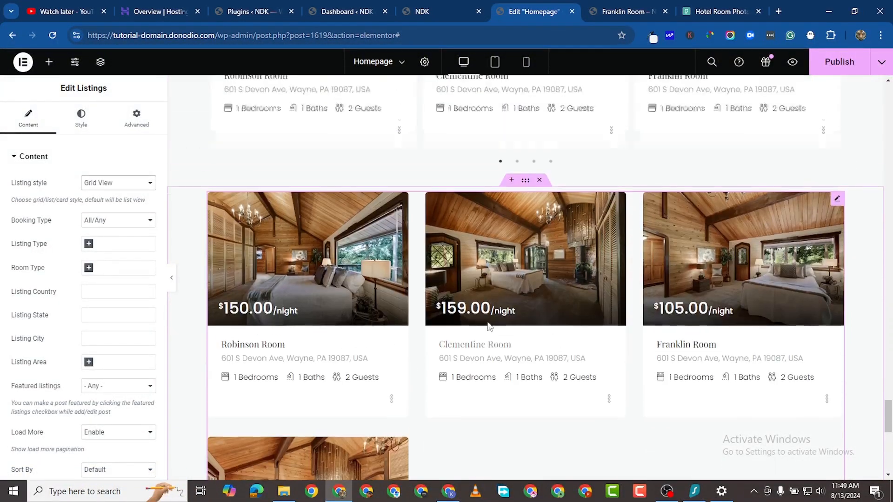
{"action": "scroll", "coordinate": [489, 327], "scroll_direction": "up", "scroll_amount": 1}
{"action": "scroll", "coordinate": [563, 285], "scroll_direction": "down", "scroll_amount": 7}
{"action": "scroll", "coordinate": [566, 287], "scroll_direction": "up", "scroll_amount": 2}
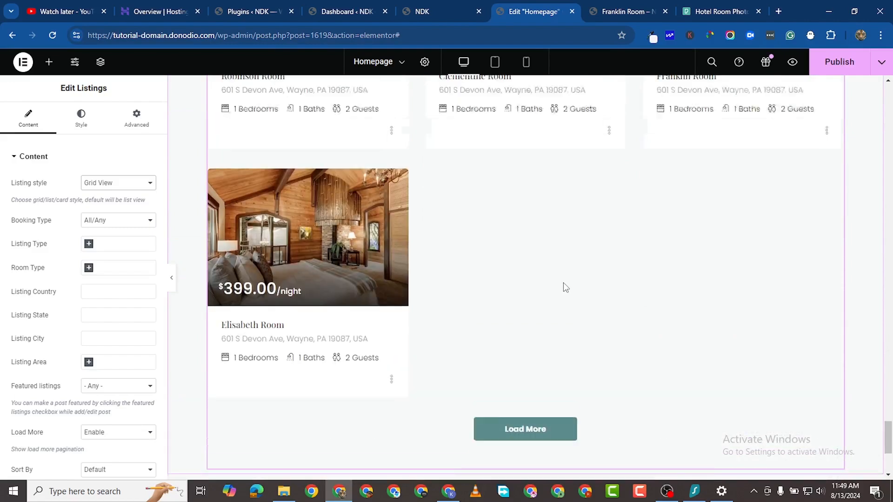
{"action": "scroll", "coordinate": [563, 297], "scroll_direction": "up", "scroll_amount": 7}
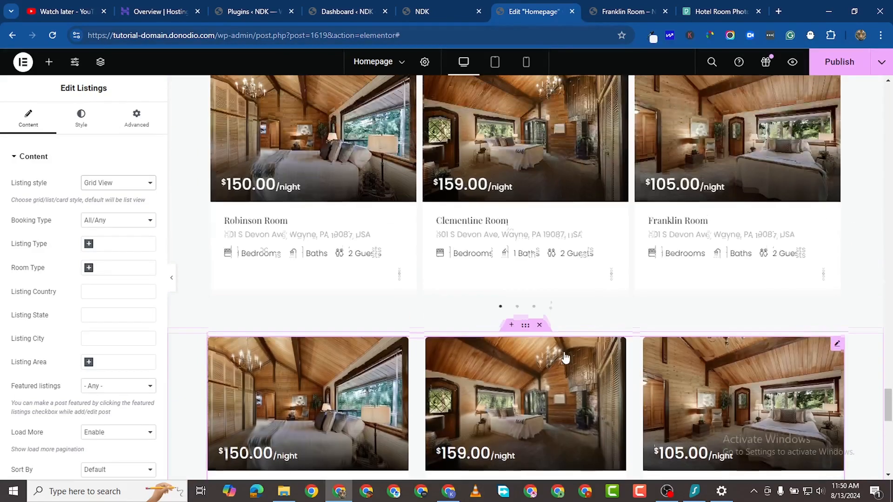
{"action": "scroll", "coordinate": [530, 372], "scroll_direction": "up", "scroll_amount": 3}
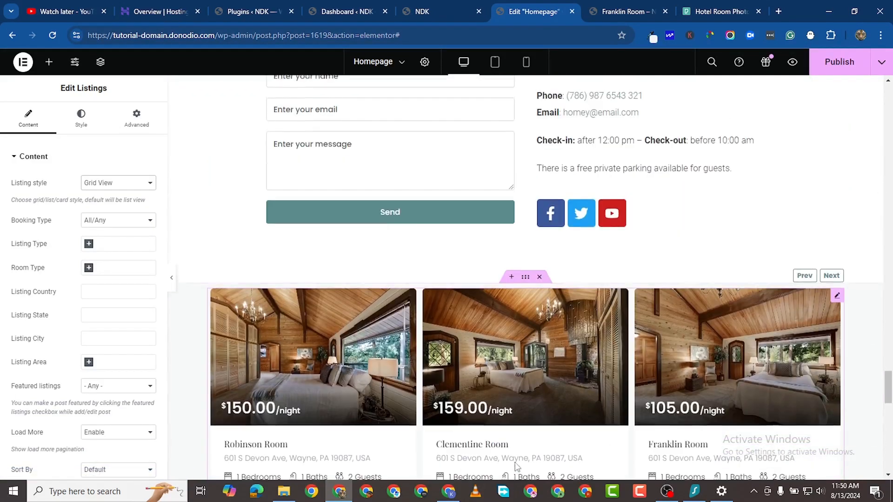
- Move the container holding the listings grid between the "Discover What We Offer" heading section and the three-image section
{"action": "scroll", "coordinate": [516, 466], "scroll_direction": "down", "scroll_amount": 5}
{"action": "left_click_drag", "start_coordinate": [525, 268], "coordinate": [526, 374]}
{"action": "scroll", "coordinate": [546, 228], "scroll_direction": "up", "scroll_amount": 15}
{"action": "scroll", "coordinate": [549, 321], "scroll_direction": "up", "scroll_amount": 15}
{"action": "scroll", "coordinate": [568, 342], "scroll_direction": "up", "scroll_amount": 15}
{"action": "scroll", "coordinate": [568, 350], "scroll_direction": "up", "scroll_amount": 3}
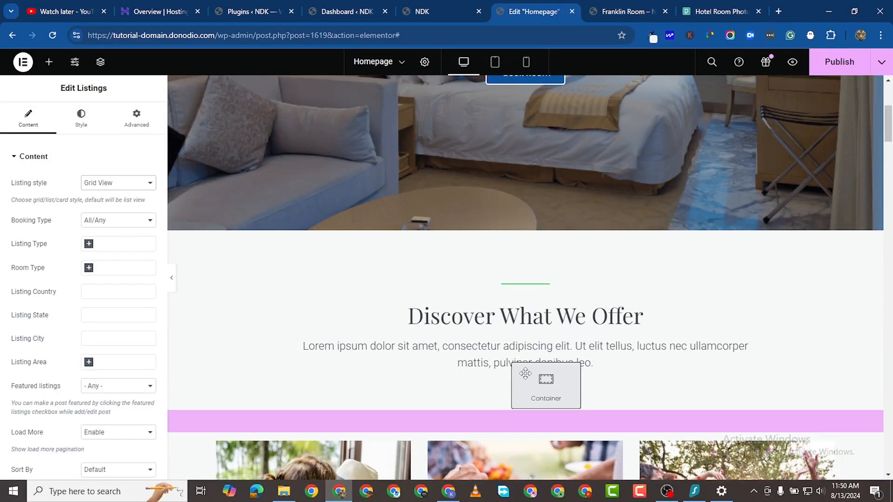
{"action": "left_click_drag", "start_coordinate": [500, 443], "coordinate": [500, 432]}
{"action": "scroll", "coordinate": [539, 370], "scroll_direction": "down", "scroll_amount": 3}
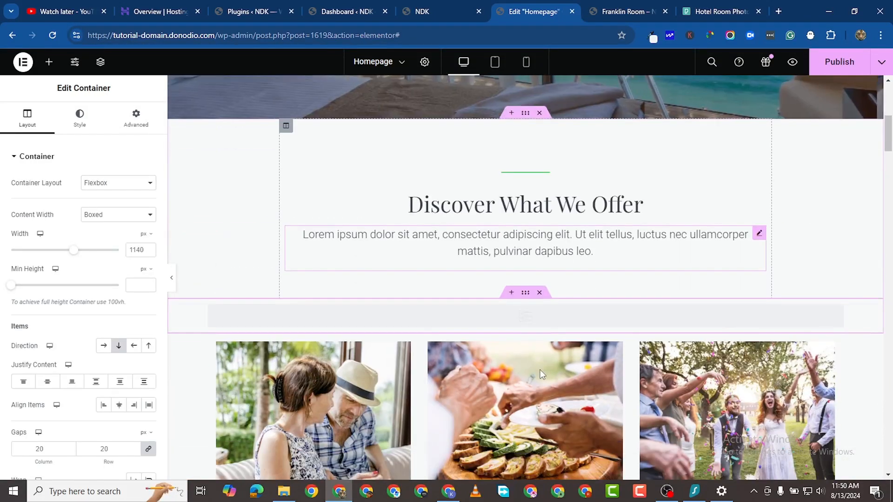
{"action": "scroll", "coordinate": [556, 347], "scroll_direction": "down", "scroll_amount": 10}
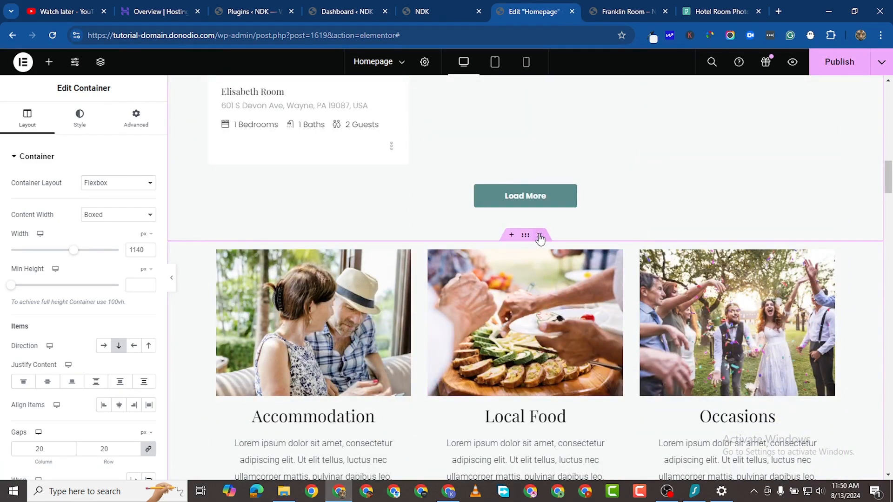
- Examine the homepage sections below the listings grid, from the three-image section through the room features to "Best Things to Do & See"
{"action": "scroll", "coordinate": [479, 334], "scroll_direction": "down", "scroll_amount": 3}
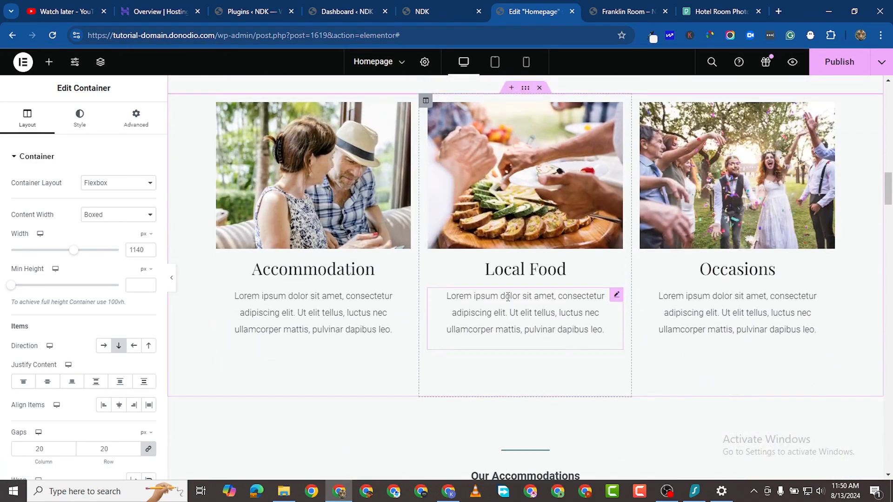
{"action": "scroll", "coordinate": [518, 218], "scroll_direction": "up", "scroll_amount": 2}
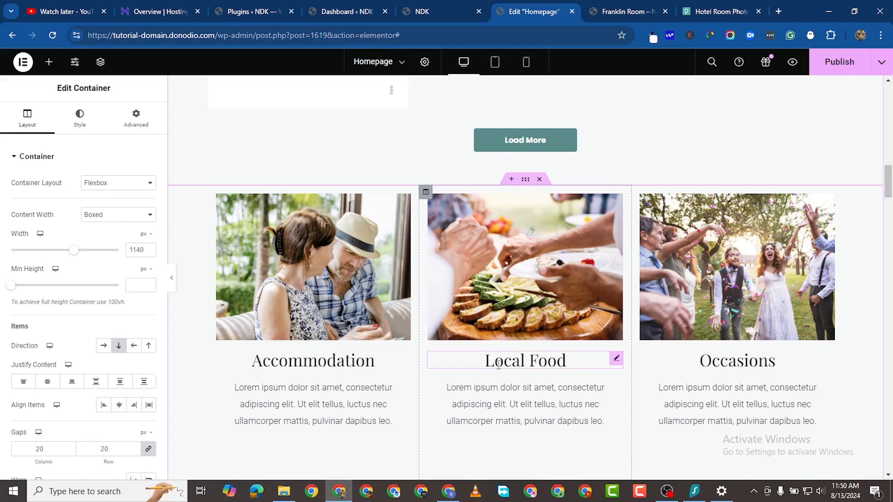
{"action": "scroll", "coordinate": [524, 220], "scroll_direction": "up", "scroll_amount": 3}
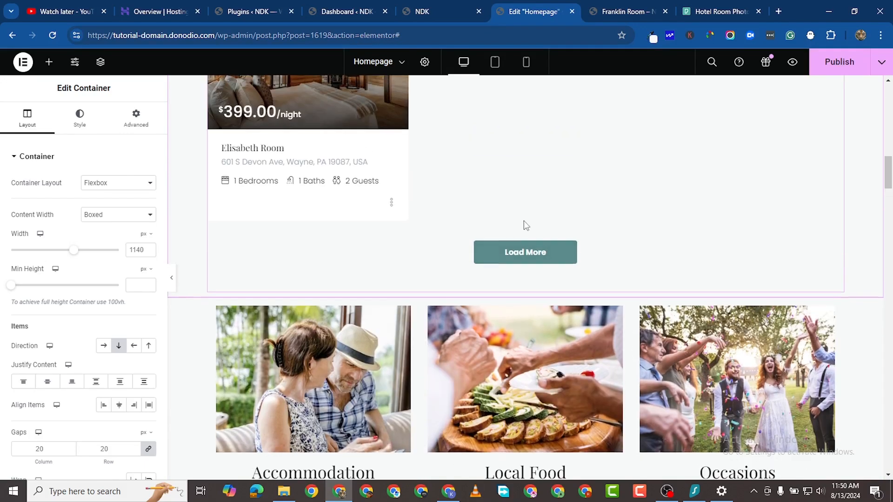
{"action": "scroll", "coordinate": [467, 388], "scroll_direction": "down", "scroll_amount": 15}
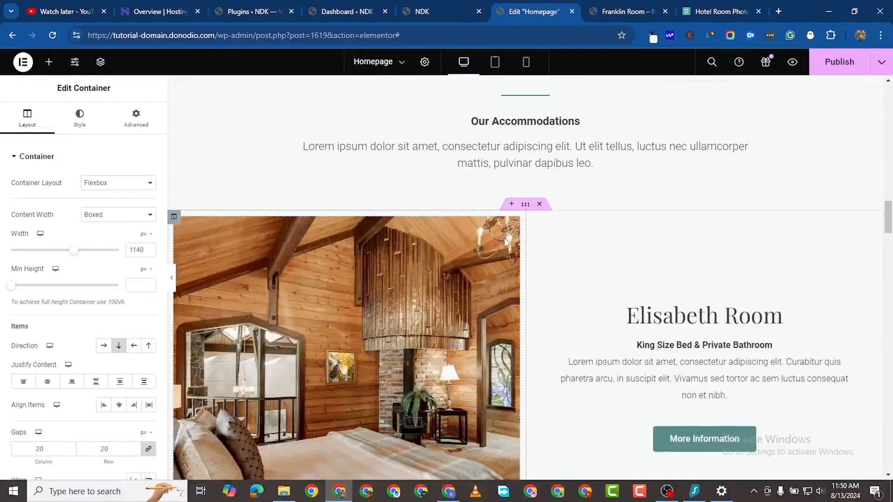
{"action": "scroll", "coordinate": [513, 281], "scroll_direction": "down", "scroll_amount": 20}
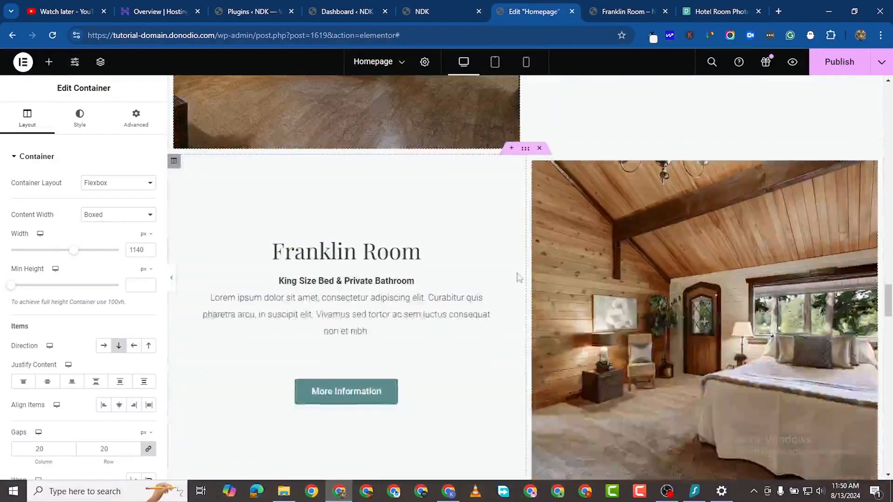
{"action": "scroll", "coordinate": [519, 278], "scroll_direction": "down", "scroll_amount": 10}
{"action": "scroll", "coordinate": [519, 279], "scroll_direction": "up", "scroll_amount": 7}
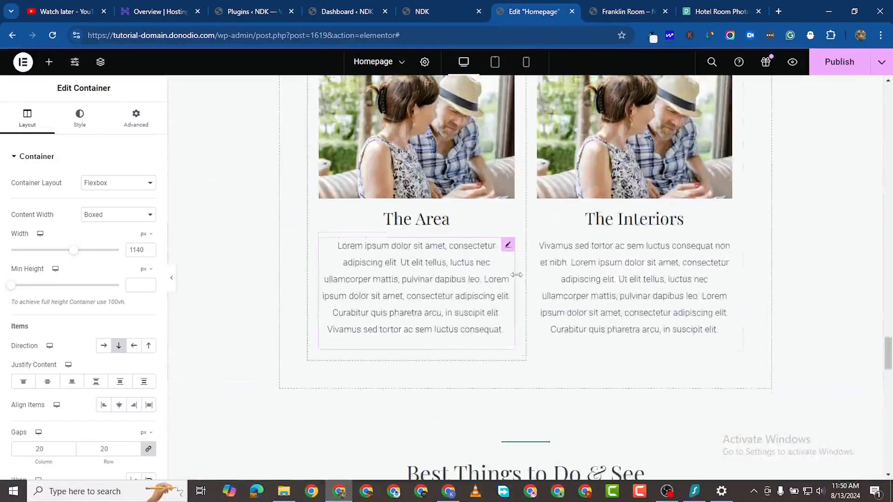
{"action": "scroll", "coordinate": [519, 279], "scroll_direction": "down", "scroll_amount": 6}
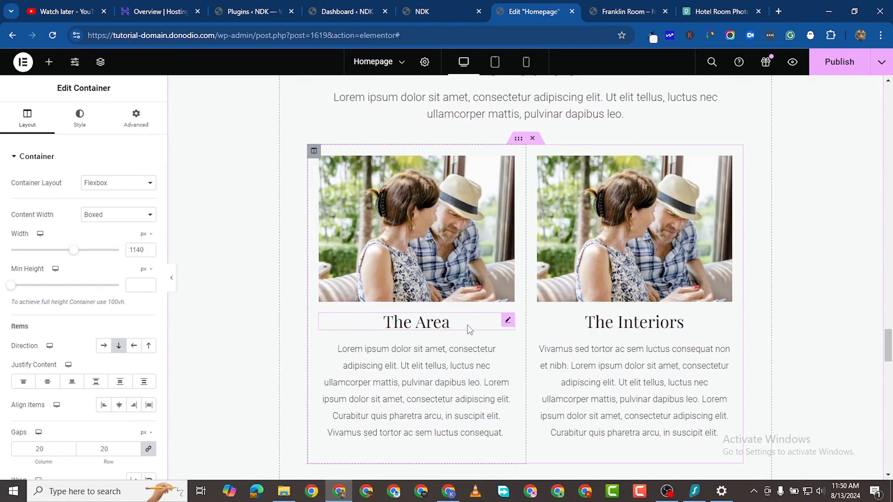
{"action": "scroll", "coordinate": [577, 309], "scroll_direction": "down", "scroll_amount": 8}
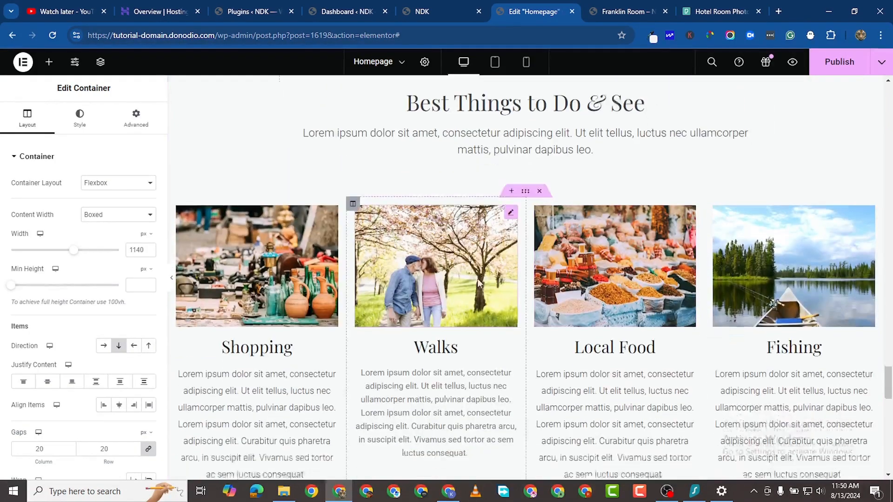
{"action": "scroll", "coordinate": [471, 279], "scroll_direction": "down", "scroll_amount": 2}
- Delete the "The Location" section container below the Franklin Room section
{"action": "scroll", "coordinate": [563, 247], "scroll_direction": "up", "scroll_amount": 8}
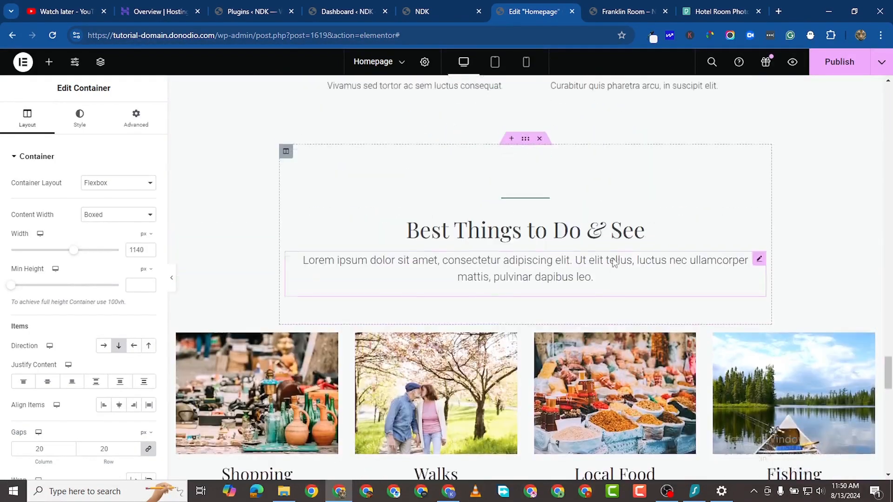
{"action": "scroll", "coordinate": [574, 278], "scroll_direction": "up", "scroll_amount": 10}
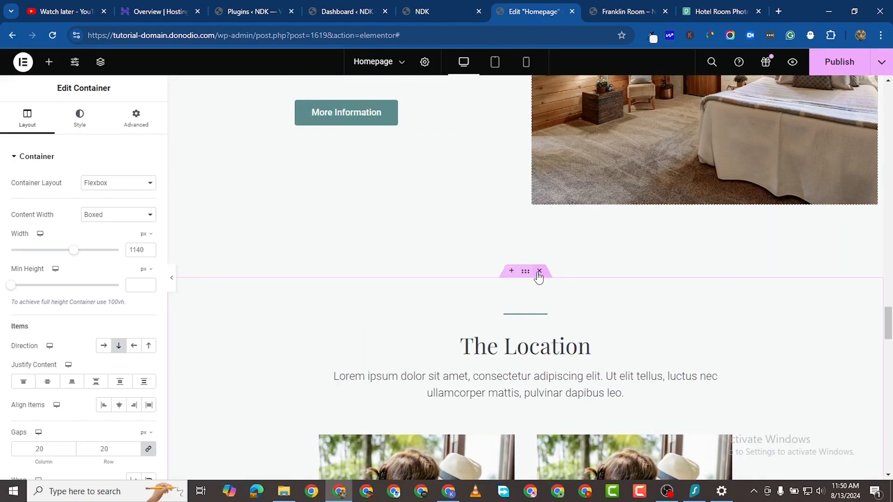
{"action": "left_click", "coordinate": [539, 270]}
- Examine the page from the "Connect With Us" section and listings carousel back up to the room grid under "Discover What We Offer"
{"action": "scroll", "coordinate": [528, 316], "scroll_direction": "down", "scroll_amount": 15}
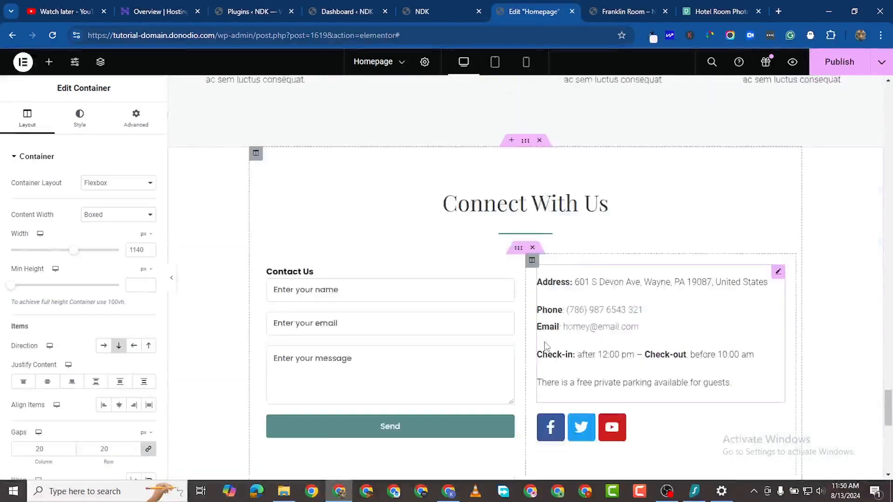
{"action": "scroll", "coordinate": [557, 338], "scroll_direction": "up", "scroll_amount": 3}
{"action": "scroll", "coordinate": [544, 261], "scroll_direction": "down", "scroll_amount": 2}
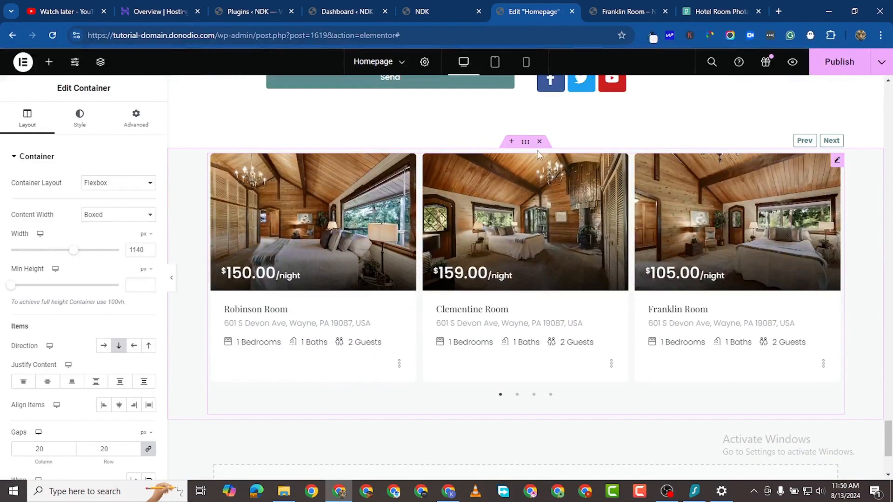
{"action": "scroll", "coordinate": [536, 179], "scroll_direction": "up", "scroll_amount": 20}
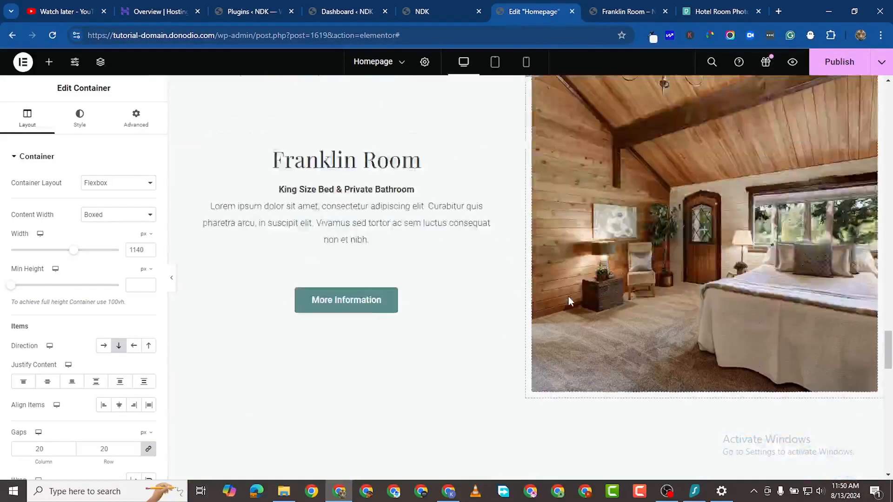
{"action": "scroll", "coordinate": [571, 325], "scroll_direction": "up", "scroll_amount": 20}
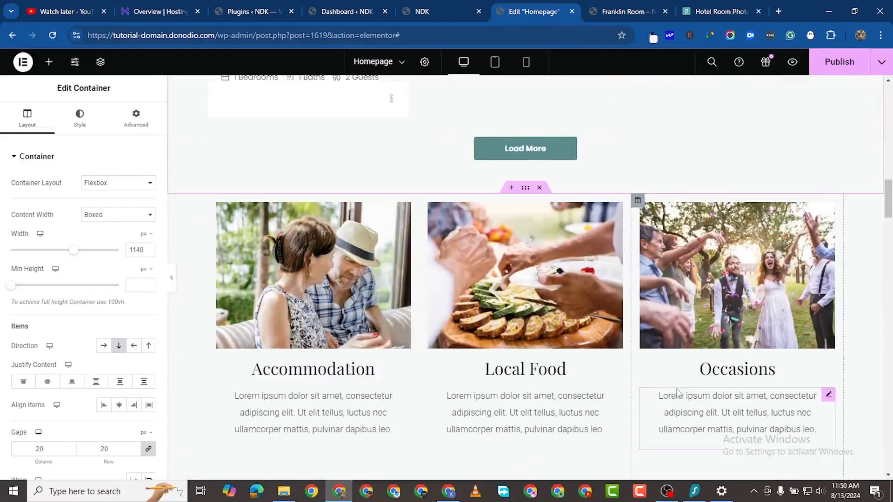
{"action": "scroll", "coordinate": [674, 393], "scroll_direction": "up", "scroll_amount": 8}
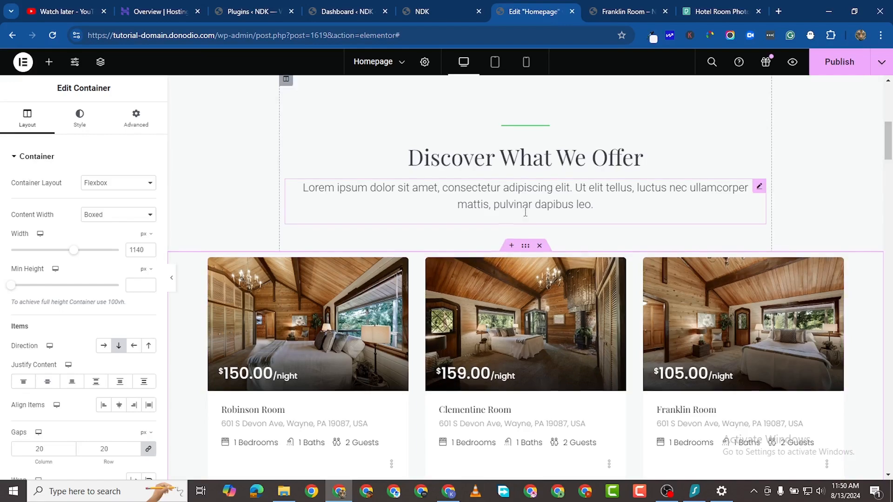
{"action": "scroll", "coordinate": [545, 287], "scroll_direction": "down", "scroll_amount": 5}
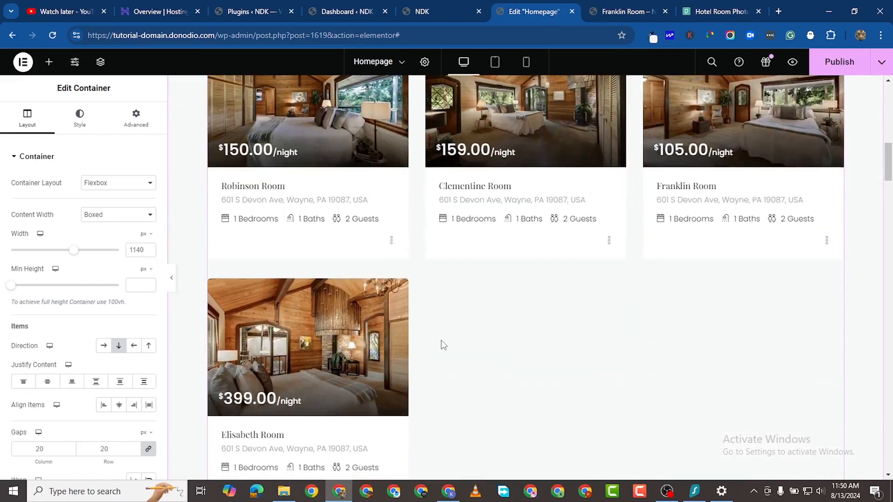
{"action": "scroll", "coordinate": [473, 332], "scroll_direction": "up", "scroll_amount": 2}
{"action": "scroll", "coordinate": [547, 274], "scroll_direction": "down", "scroll_amount": 2}
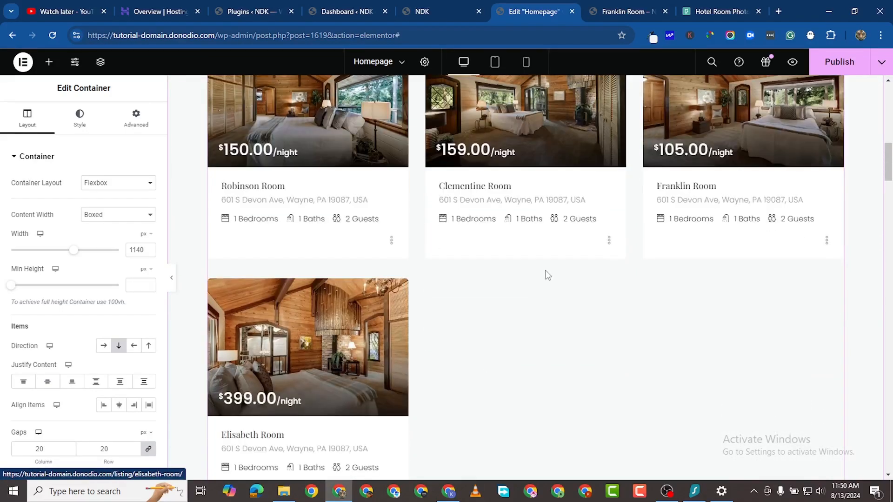
- Open the WordPress dashboard in the live homepage's browser tab, return to the Elementor editor and publish the edited homepage
{"action": "left_click", "coordinate": [423, 12]}
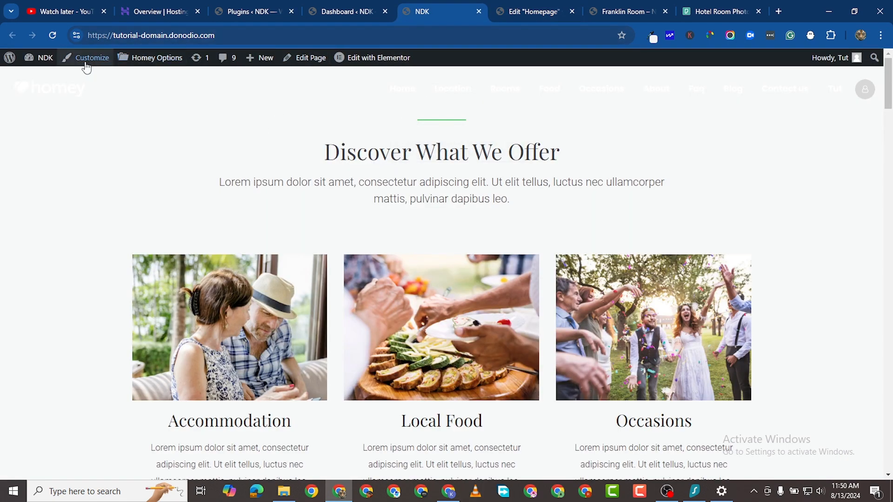
{"action": "left_click", "coordinate": [52, 79]}
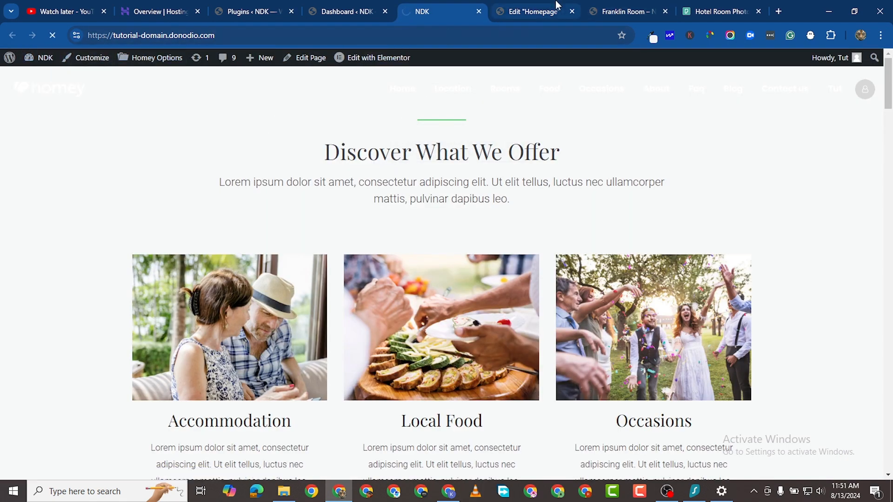
{"action": "left_click", "coordinate": [520, 18]}
{"action": "left_click", "coordinate": [807, 75]}
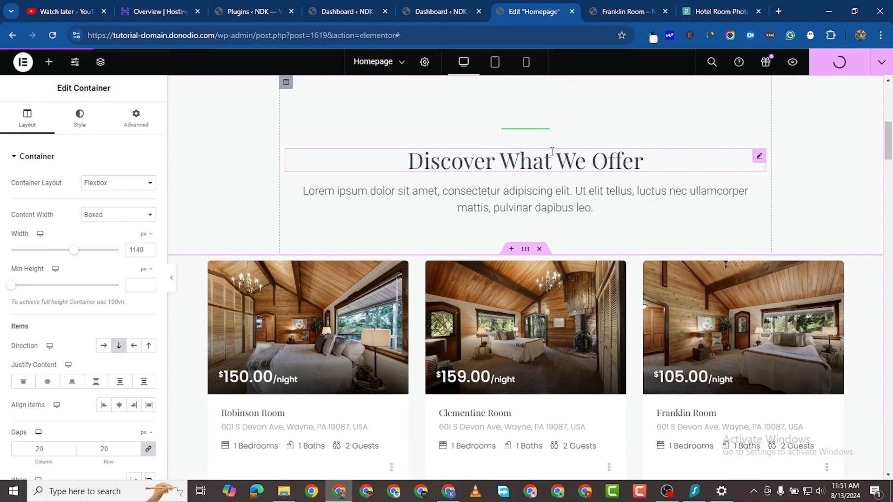
- Set the text color of the "Discover What We Offer" heading to black
{"action": "left_click", "coordinate": [742, 163]}
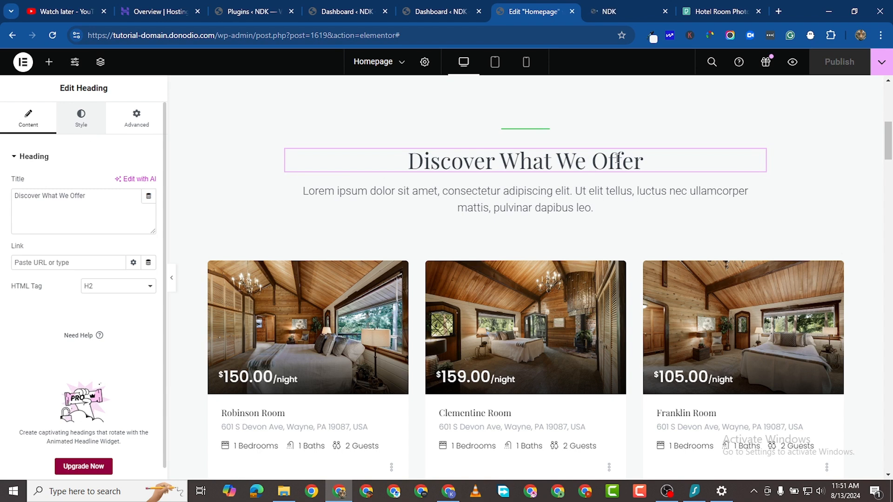
{"action": "left_click", "coordinate": [81, 117]}
{"action": "left_click", "coordinate": [149, 206]}
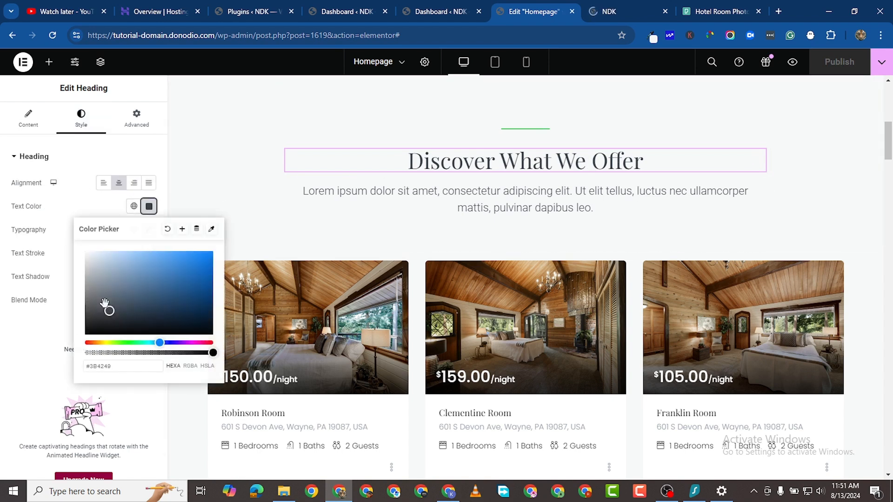
{"action": "left_click", "coordinate": [68, 358]}
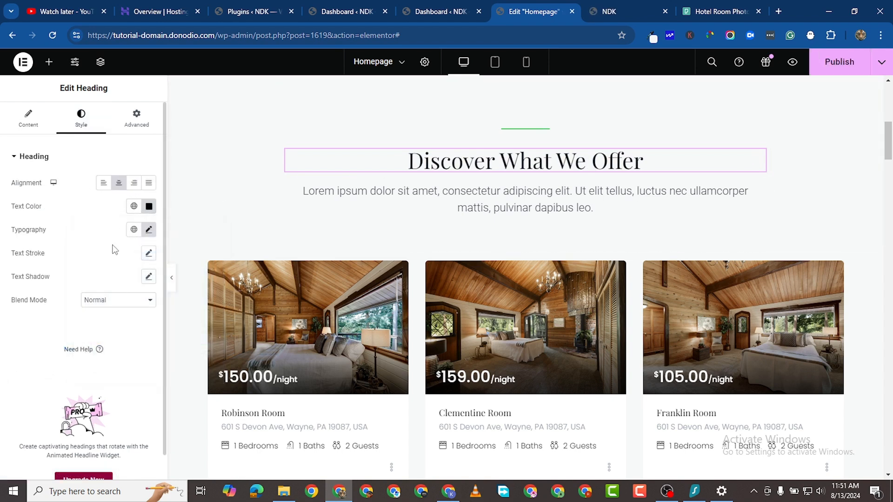
- Search the font families for "baskerville" and set the "Discover What We Offer" heading's font to Libre Baskerville
{"action": "left_click", "coordinate": [148, 229]}
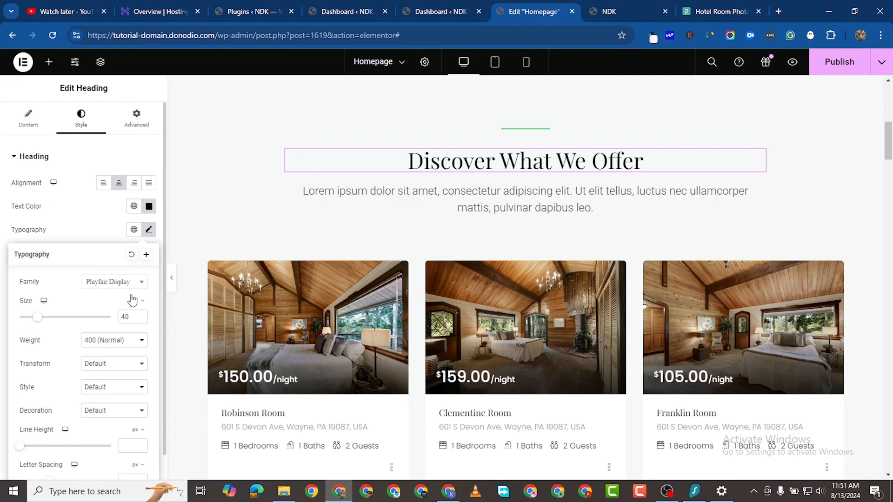
{"action": "left_click", "coordinate": [132, 285]}
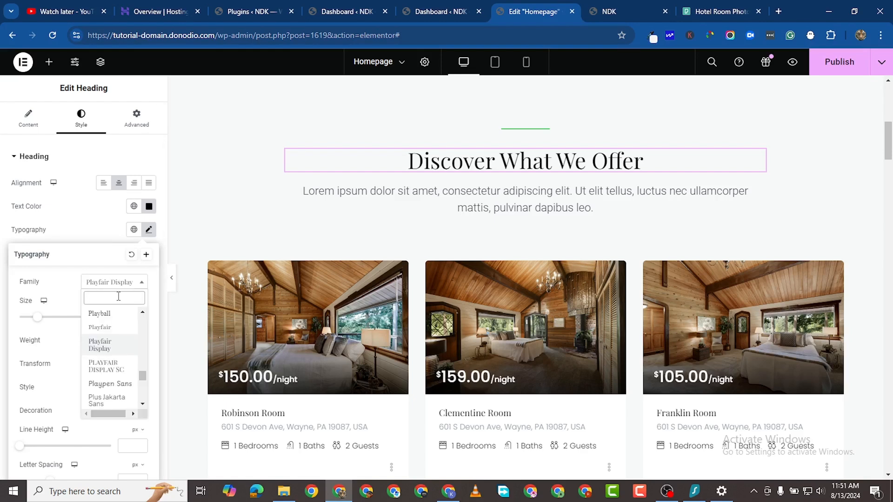
{"action": "type", "text": "baskerville"}
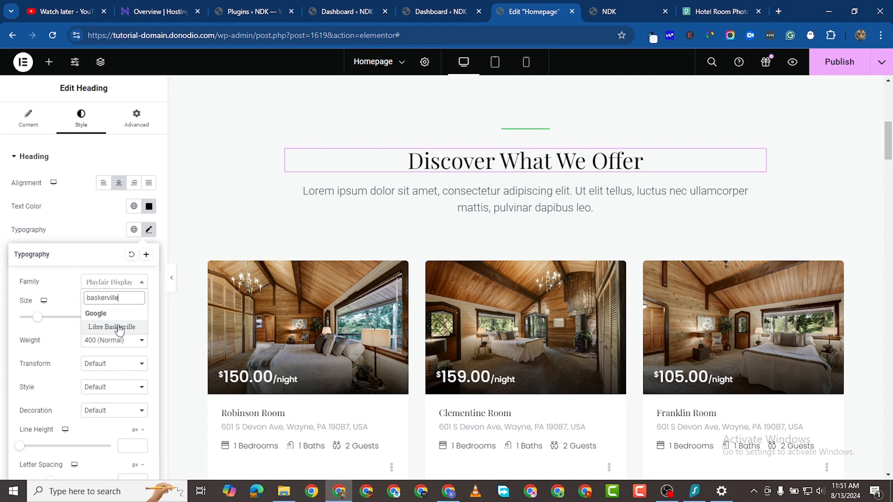
{"action": "left_click", "coordinate": [118, 327]}
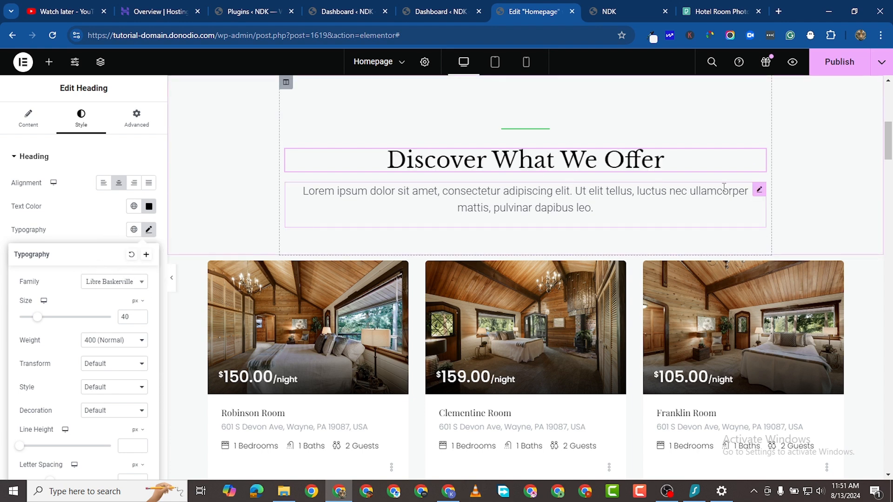
- Set the text color of the paragraph below the "Discover What We Offer" heading to #000000
{"action": "left_click", "coordinate": [759, 189]}
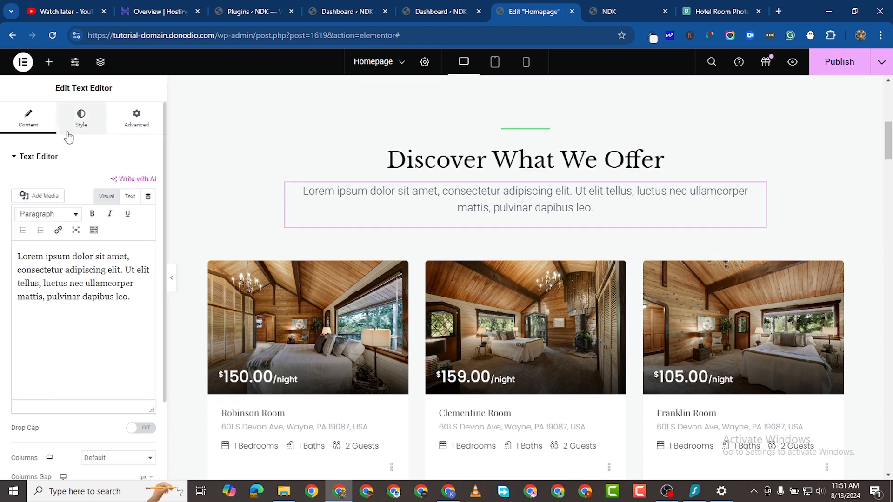
{"action": "left_click", "coordinate": [81, 118]}
{"action": "left_click", "coordinate": [149, 206]}
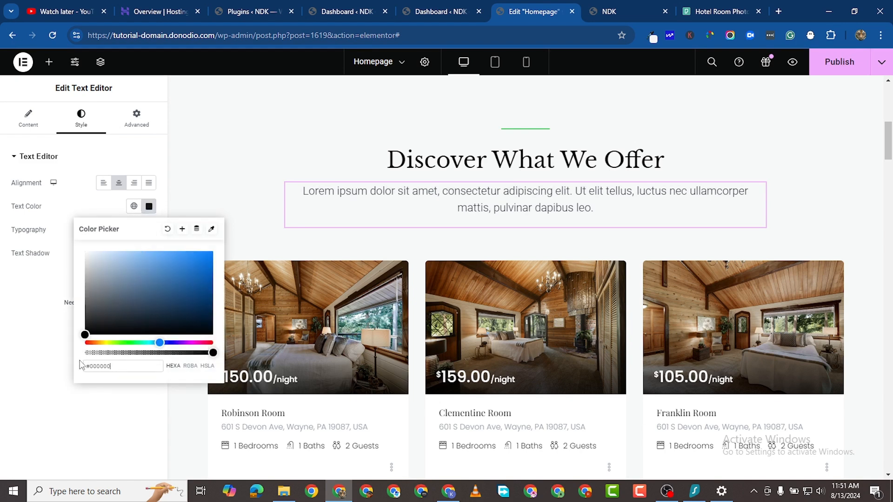
{"action": "left_click", "coordinate": [19, 385]}
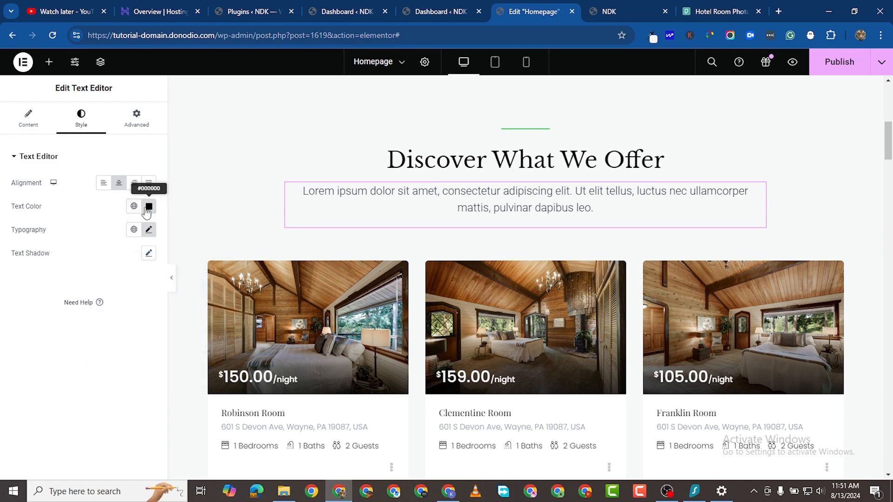
- Set the typography of the paragraph below the "Discover What We Offer" heading to the Poppins font at 16 px
{"action": "left_click", "coordinate": [149, 229]}
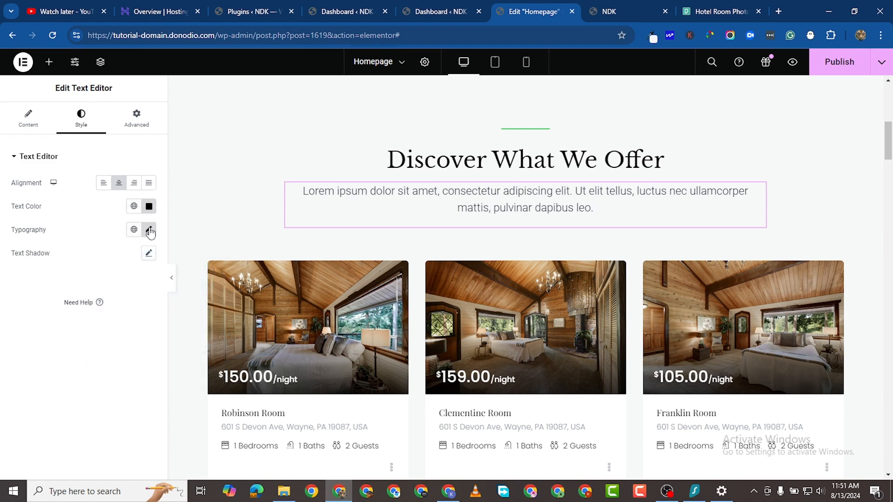
{"action": "left_click", "coordinate": [130, 290]}
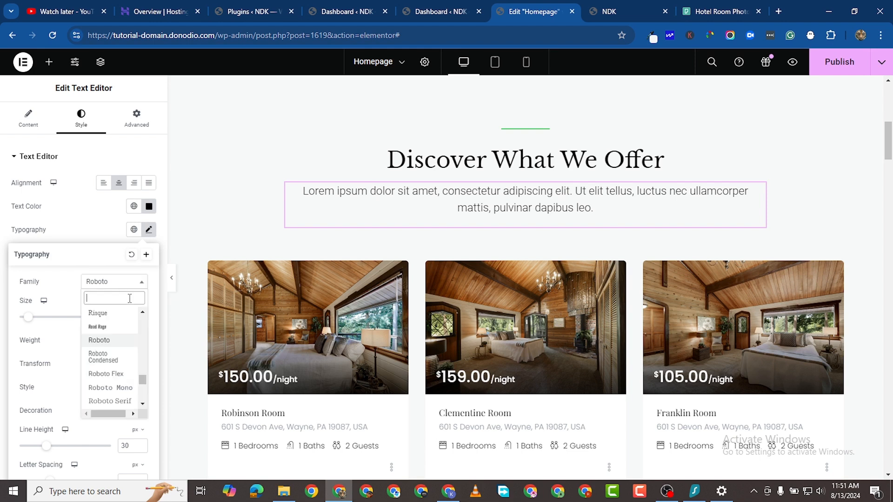
{"action": "type", "text": "popp"}
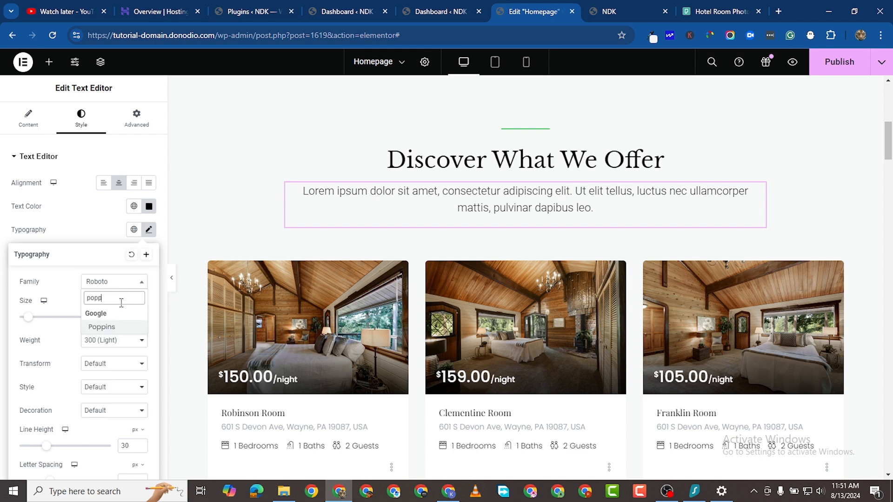
{"action": "left_click", "coordinate": [112, 327]}
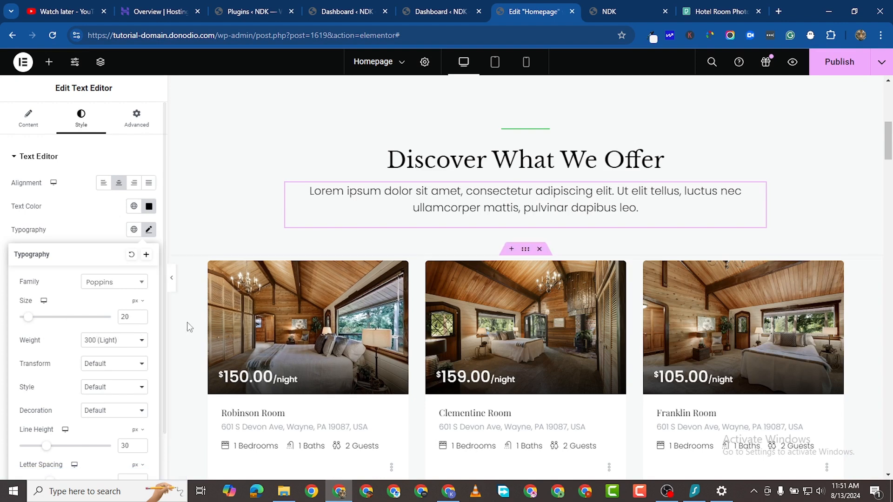
{"action": "left_click", "coordinate": [140, 320]}
{"action": "left_click", "coordinate": [140, 320]}
{"action": "left_click", "coordinate": [140, 320]}
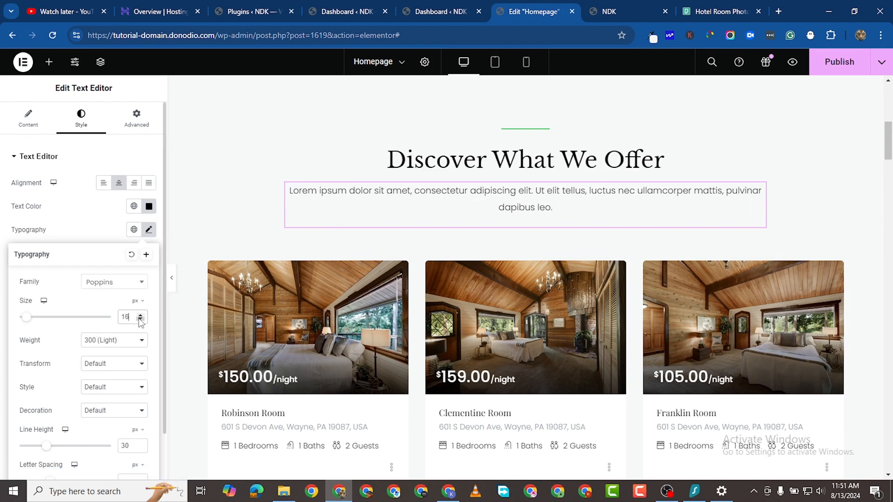
- Settle the font size of the paragraph below the "Discover What We Offer" heading at 16 px and publish the homepage
{"action": "left_click", "coordinate": [140, 320]}
{"action": "left_click", "coordinate": [140, 319]}
{"action": "left_click", "coordinate": [140, 314]}
{"action": "scroll", "coordinate": [524, 207], "scroll_direction": "up", "scroll_amount": 2}
{"action": "scroll", "coordinate": [524, 208], "scroll_direction": "down", "scroll_amount": 3}
{"action": "scroll", "coordinate": [646, 155], "scroll_direction": "up", "scroll_amount": 3}
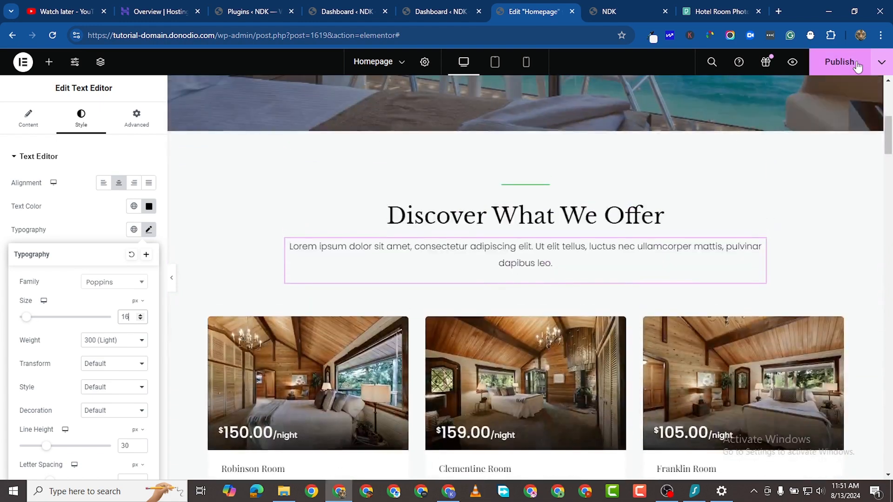
{"action": "left_click", "coordinate": [839, 62]}
{"action": "scroll", "coordinate": [618, 226], "scroll_direction": "down", "scroll_amount": 3}
{"action": "scroll", "coordinate": [619, 226], "scroll_direction": "up", "scroll_amount": 3}
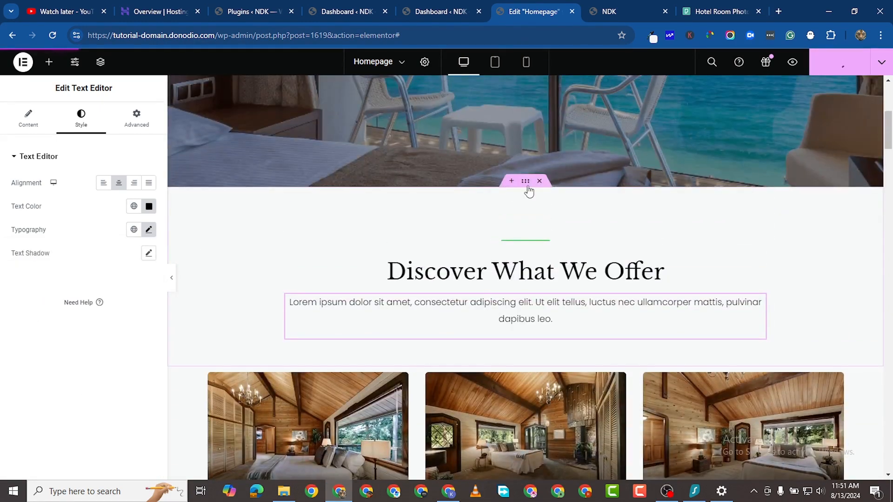
- Set the background type of the section containing the "Discover What We Offer" heading to Classic
{"action": "left_click", "coordinate": [525, 183]}
{"action": "left_click", "coordinate": [80, 119]}
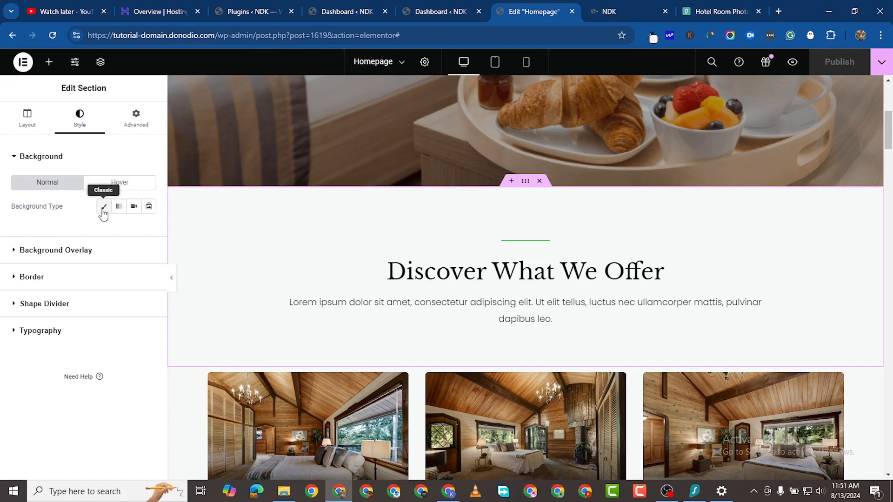
{"action": "left_click", "coordinate": [104, 207]}
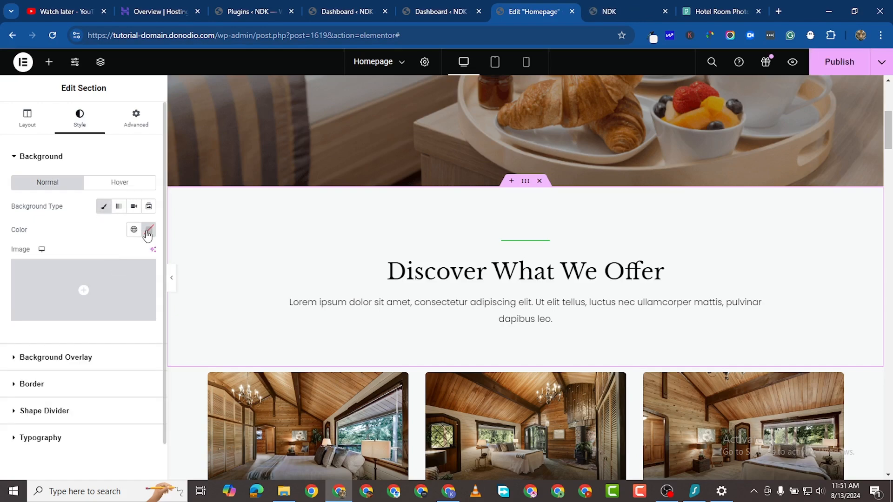
{"action": "scroll", "coordinate": [522, 246], "scroll_direction": "down", "scroll_amount": 1}
{"action": "scroll", "coordinate": [521, 242], "scroll_direction": "down", "scroll_amount": 9}
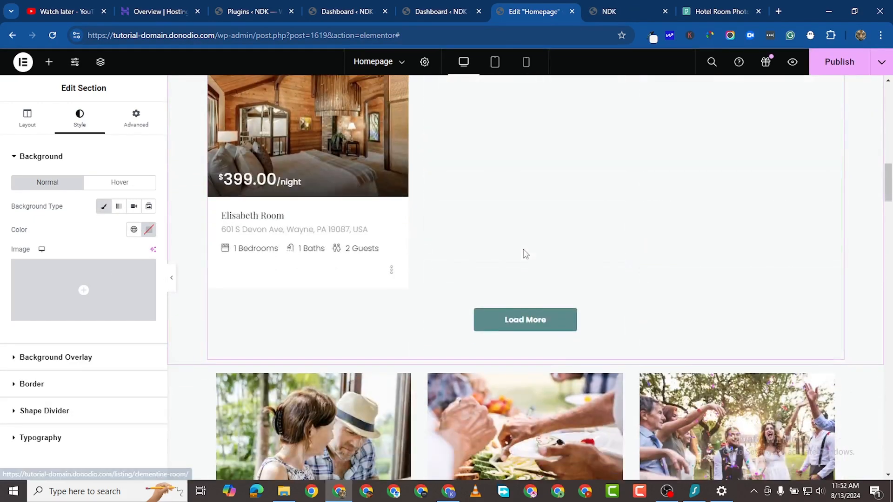
{"action": "scroll", "coordinate": [524, 253], "scroll_direction": "up", "scroll_amount": 14}
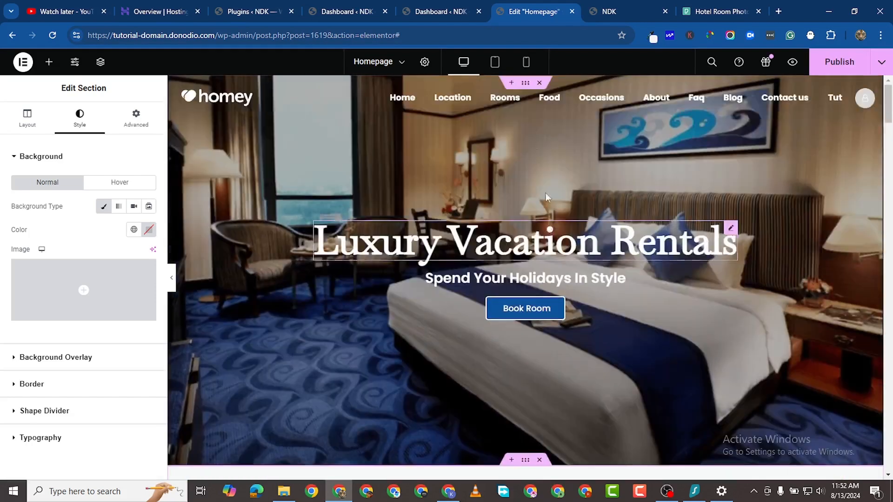
- Close the duplicate WordPress dashboard tab and open the Listings page from the remaining dashboard
{"action": "left_click", "coordinate": [352, 13]}
{"action": "left_click", "coordinate": [456, 15]}
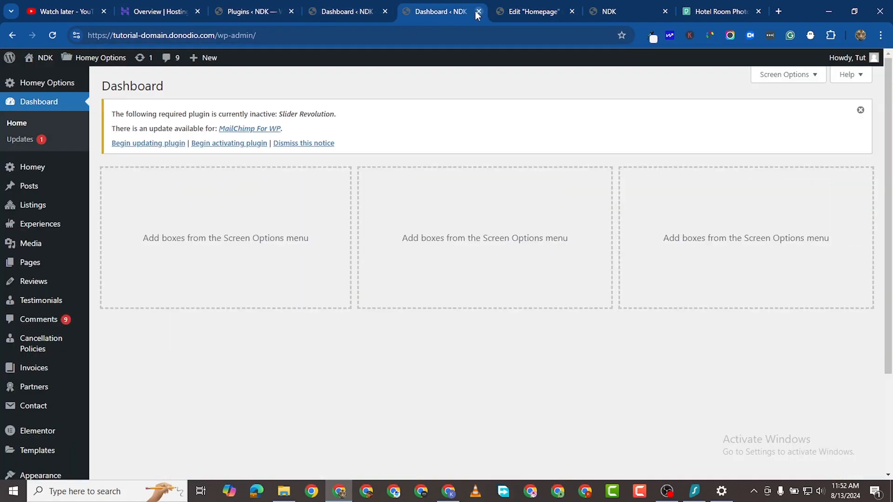
{"action": "left_click", "coordinate": [478, 11]}
{"action": "left_click", "coordinate": [335, 11]}
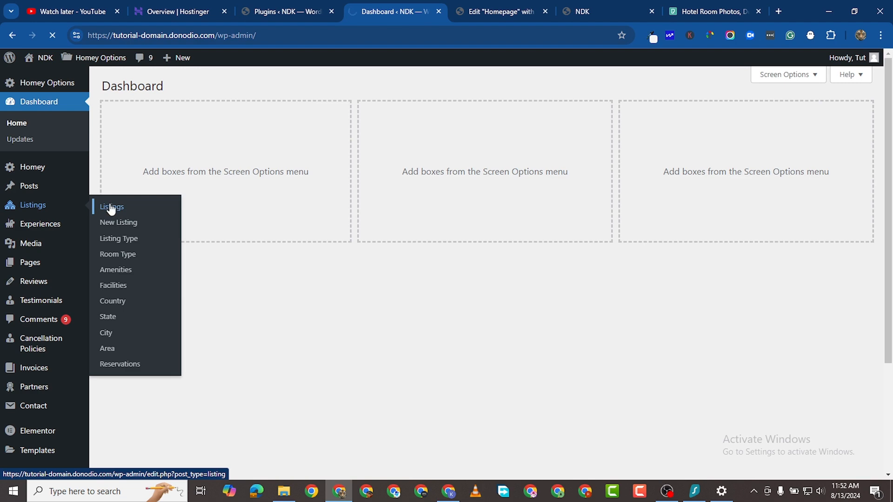
- Review the existing room listings and the actions available for each one in the Listings table
{"action": "scroll", "coordinate": [386, 289], "scroll_direction": "down", "scroll_amount": 4}
{"action": "scroll", "coordinate": [291, 315], "scroll_direction": "up", "scroll_amount": 2}
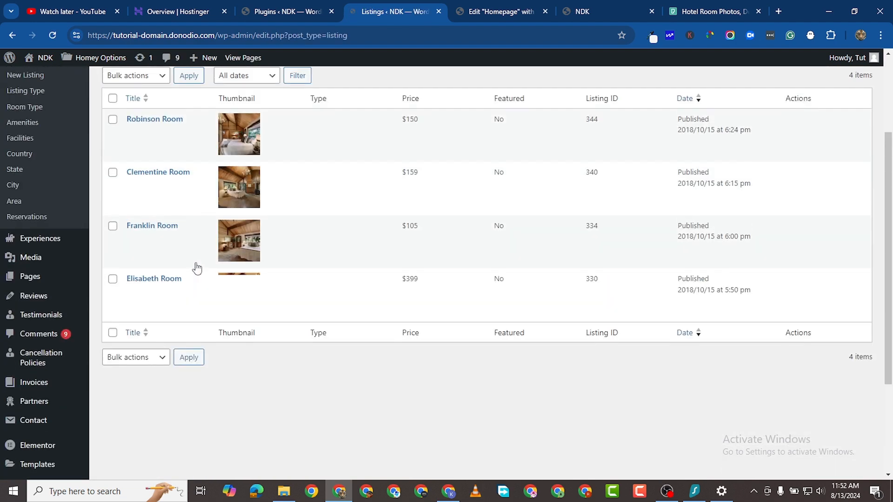
{"action": "scroll", "coordinate": [197, 268], "scroll_direction": "up", "scroll_amount": 1}
{"action": "mouse_move", "coordinate": [176, 200]}
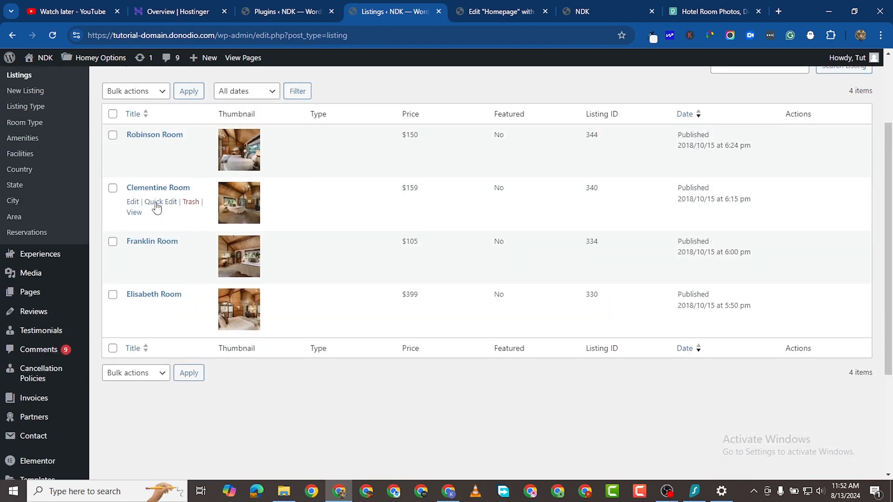
{"action": "mouse_move", "coordinate": [158, 313]}
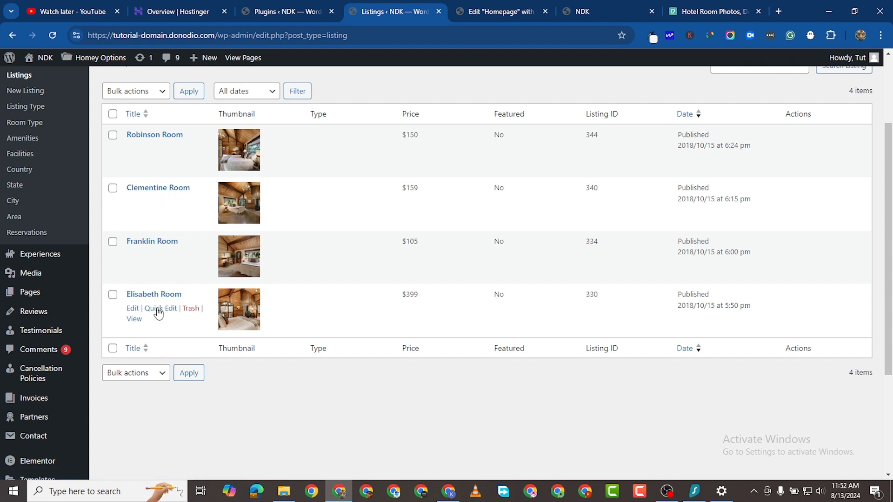
{"action": "scroll", "coordinate": [176, 197], "scroll_direction": "up", "scroll_amount": 1}
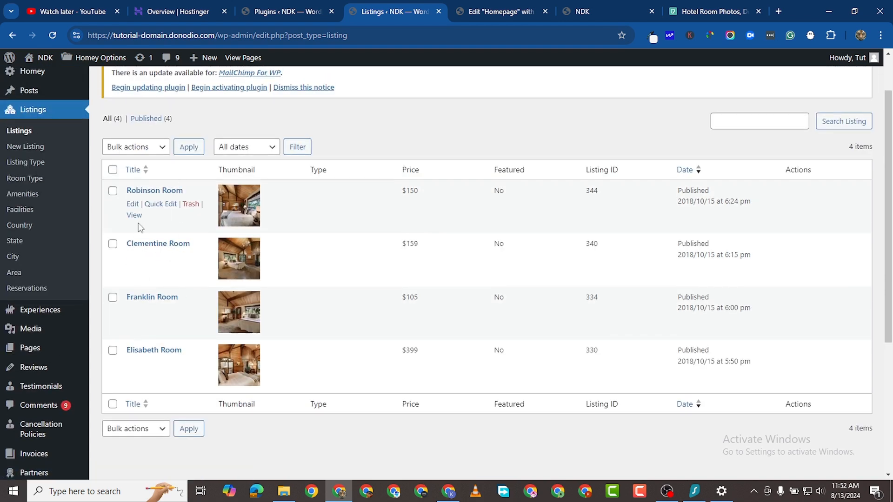
{"action": "mouse_move", "coordinate": [144, 254]}
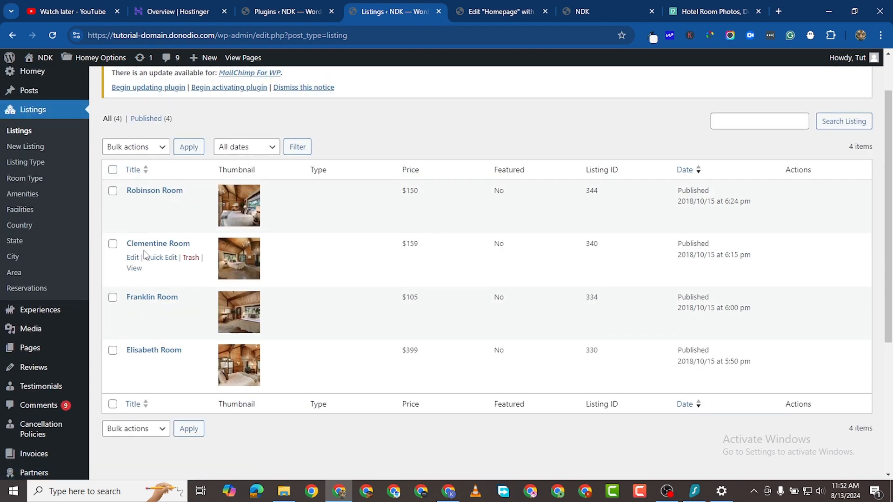
{"action": "mouse_move", "coordinate": [144, 191]}
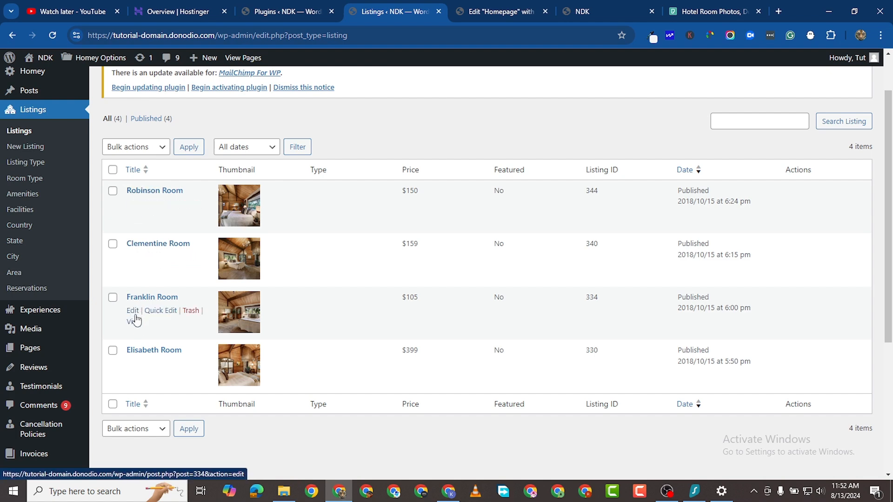
{"action": "scroll", "coordinate": [290, 95], "scroll_direction": "up", "scroll_amount": 1}
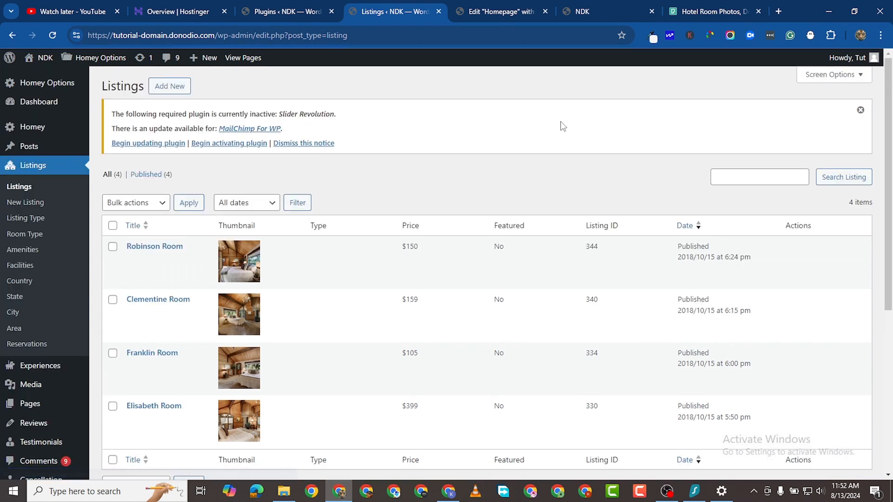
- Create a new listing, dismiss the block editor welcome guide, and title the listing "Jameson Room"
{"action": "left_click", "coordinate": [170, 88]}
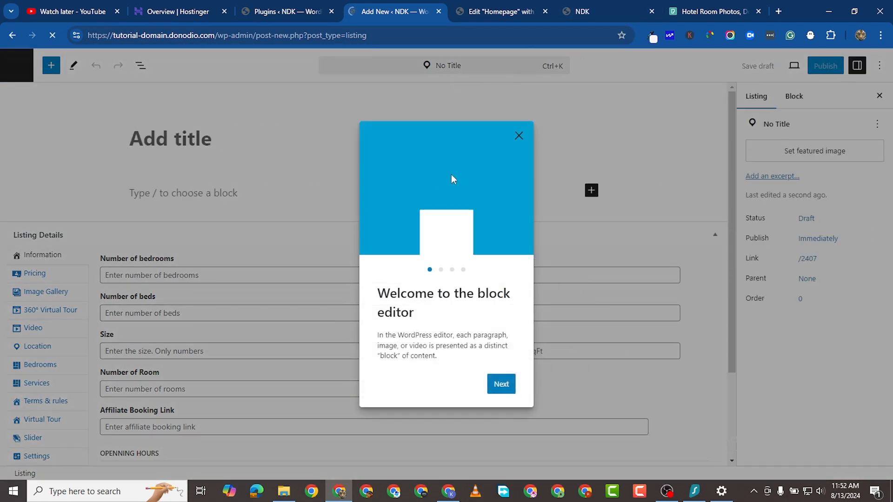
{"action": "left_click", "coordinate": [518, 135]}
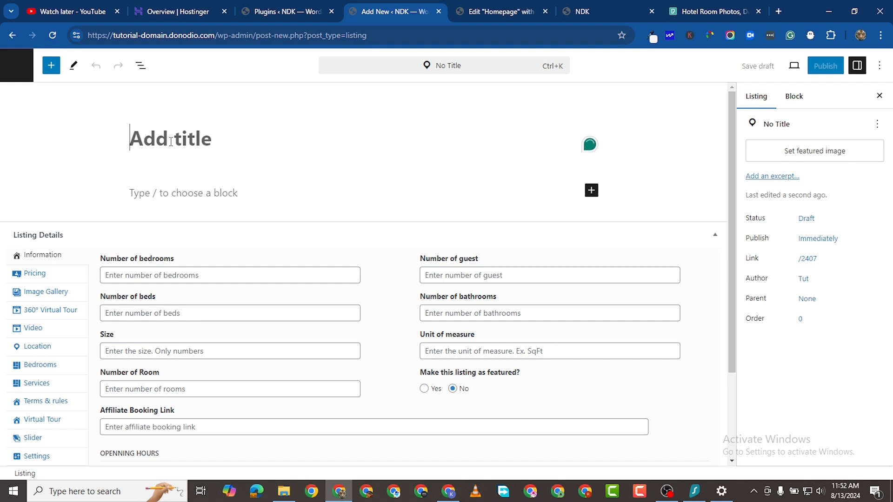
{"action": "type", "text": "Jameson"}
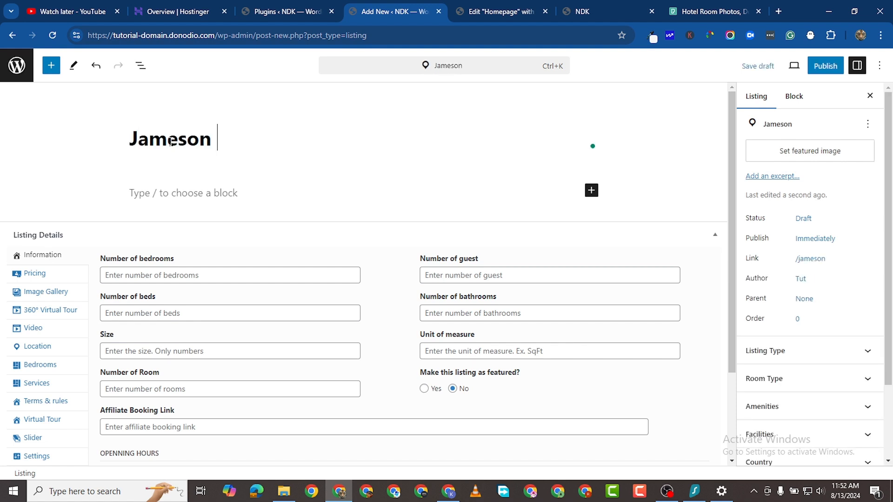
{"action": "type", "text": " Room,"}
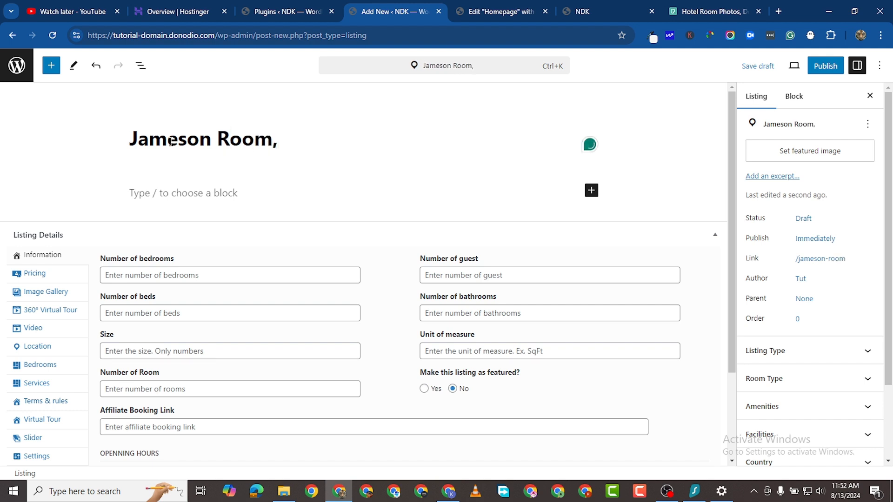
{"action": "key", "text": "BackSpace"}
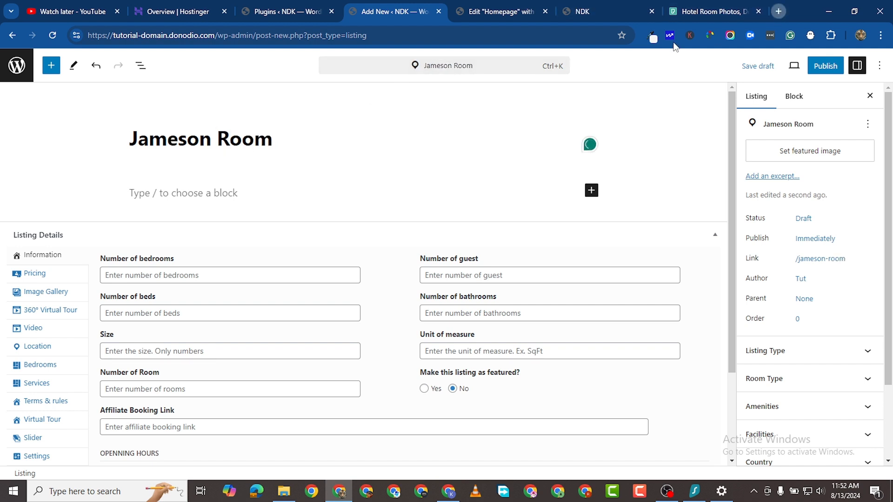
- Search the web for "lorem ipsum generator" and copy the opening sentences of "Why do we use it?" from lipsum.com
{"action": "left_click", "coordinate": [777, 12]}
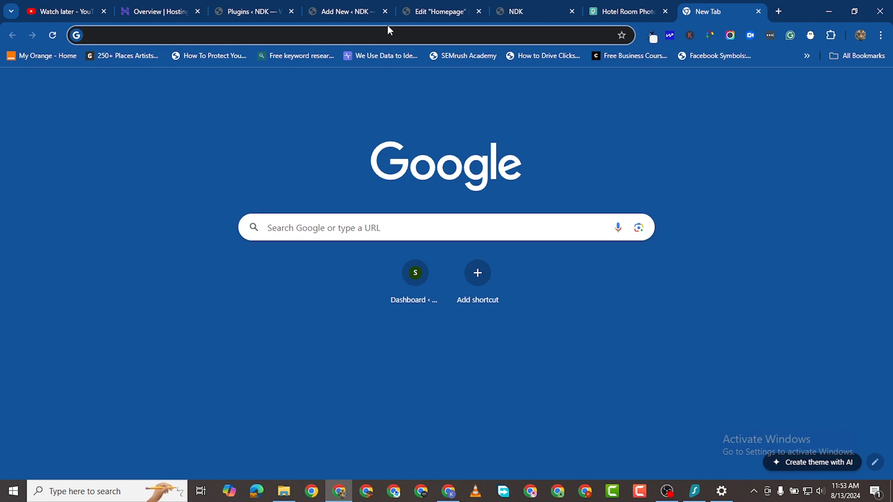
{"action": "type", "text": "lorem"}
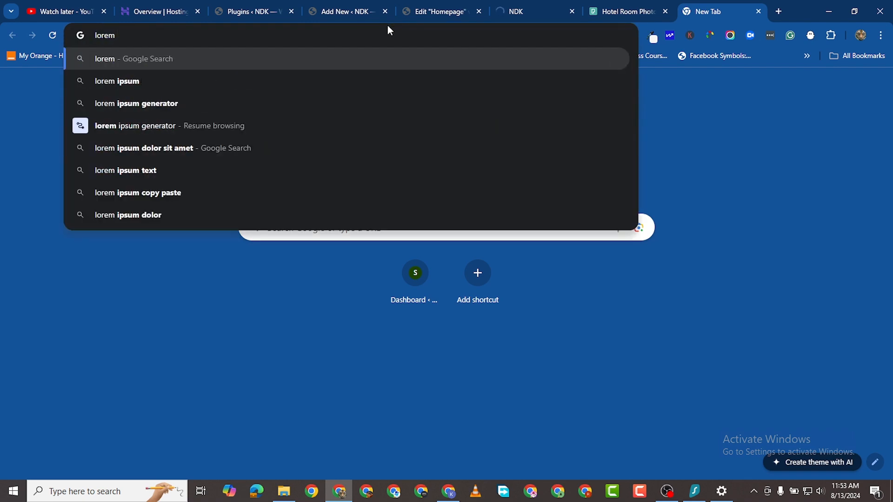
{"action": "left_click", "coordinate": [179, 103]}
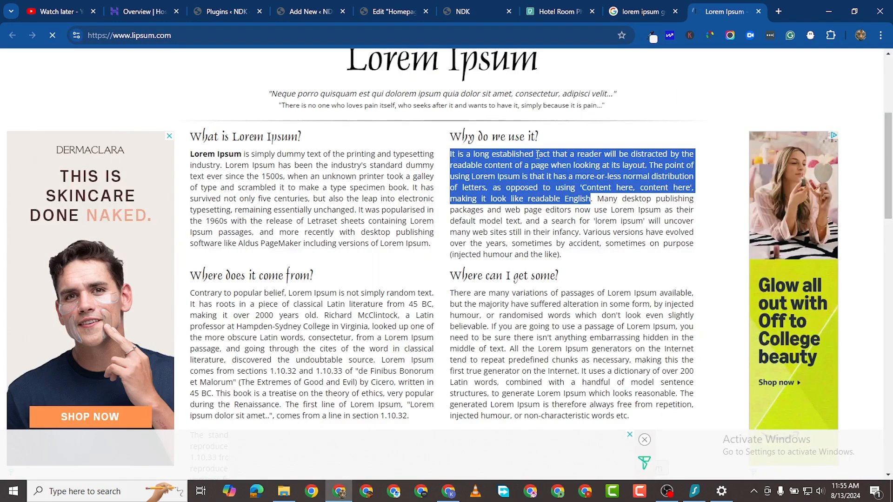
- Paste the copied placeholder text as the description paragraph below the "Jameson Room" title
{"action": "left_click", "coordinate": [312, 14]}
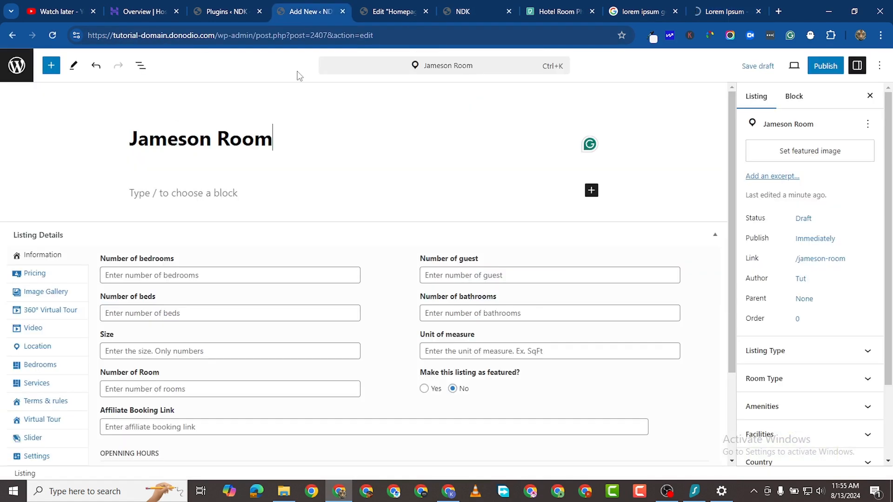
{"action": "right_click", "coordinate": [165, 191]}
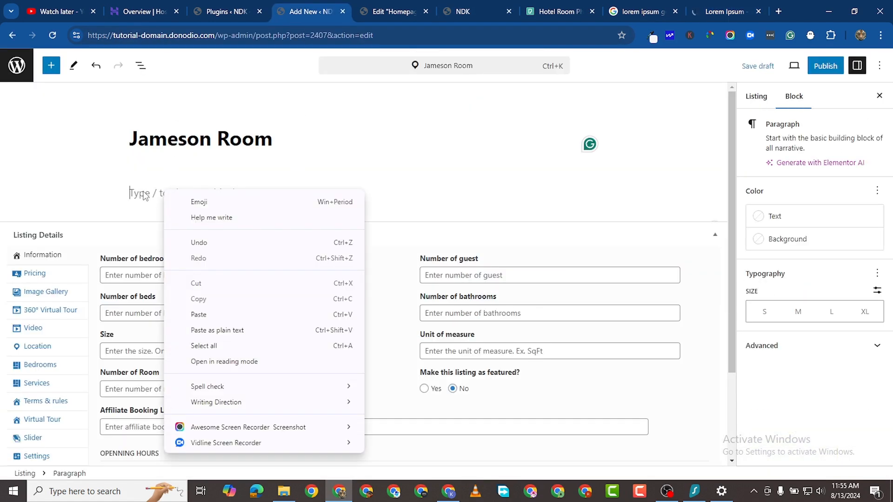
{"action": "left_click", "coordinate": [200, 314]}
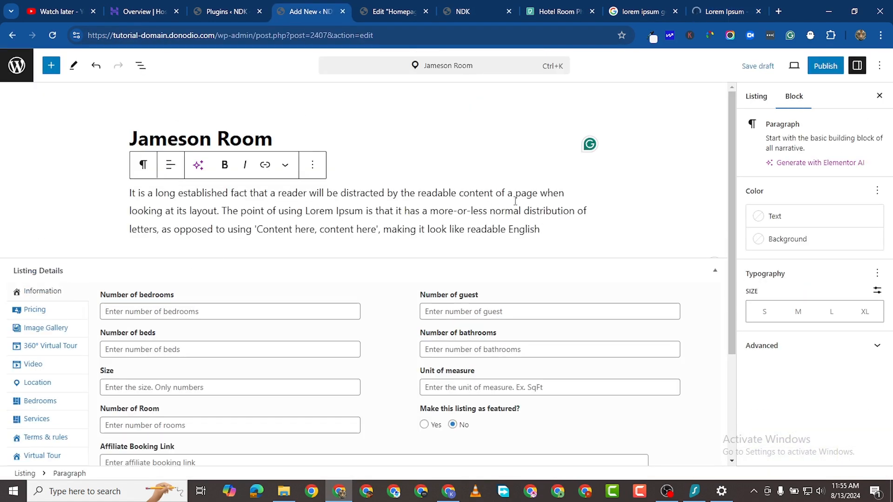
- Fill in the listing information with 2 bedrooms, 4 guests, 2 beds and 2 bathrooms
{"action": "scroll", "coordinate": [312, 294], "scroll_direction": "down", "scroll_amount": 1}
{"action": "left_click", "coordinate": [156, 255]}
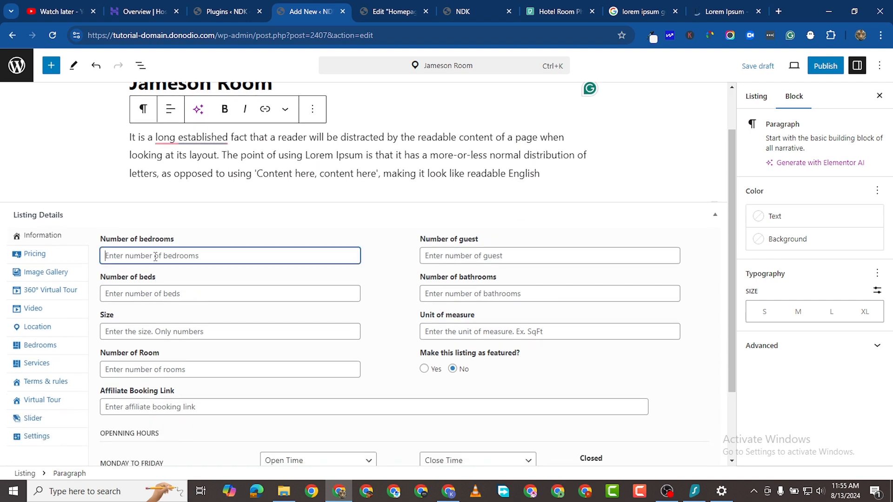
{"action": "type", "text": "2"}
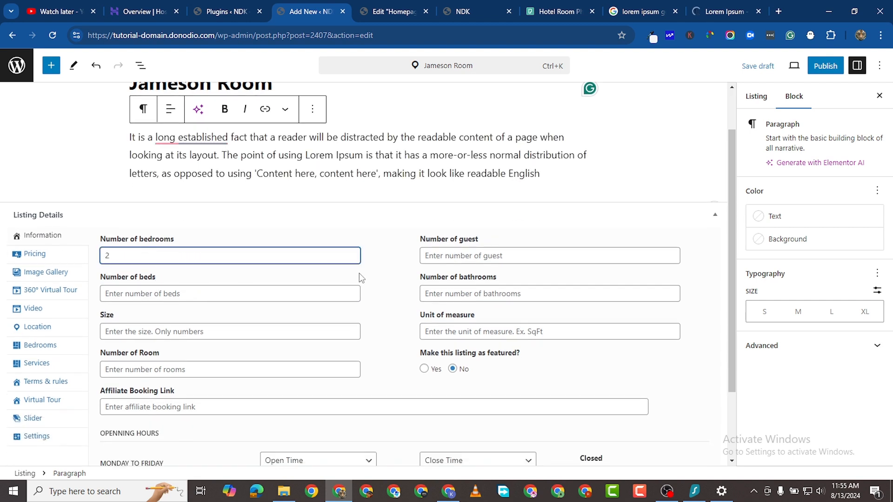
{"action": "left_click", "coordinate": [427, 255]}
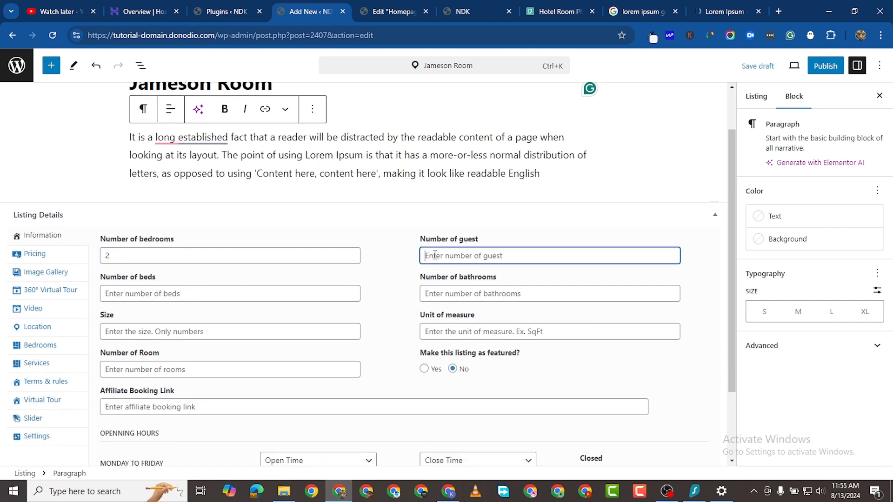
{"action": "type", "text": "4"}
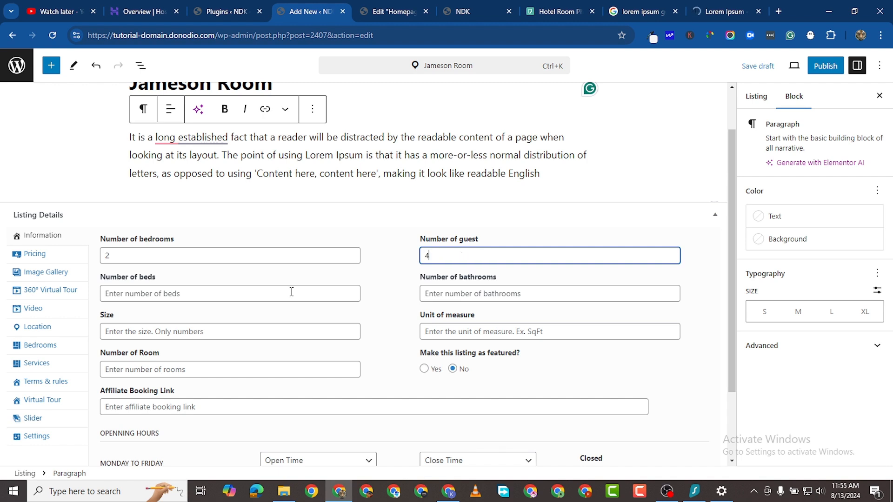
{"action": "left_click", "coordinate": [182, 294]}
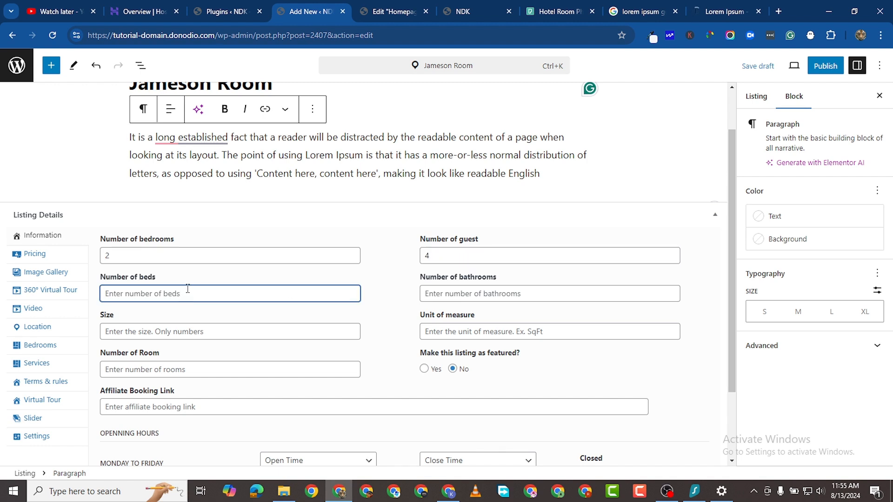
{"action": "type", "text": "2"}
{"action": "left_click", "coordinate": [445, 290]}
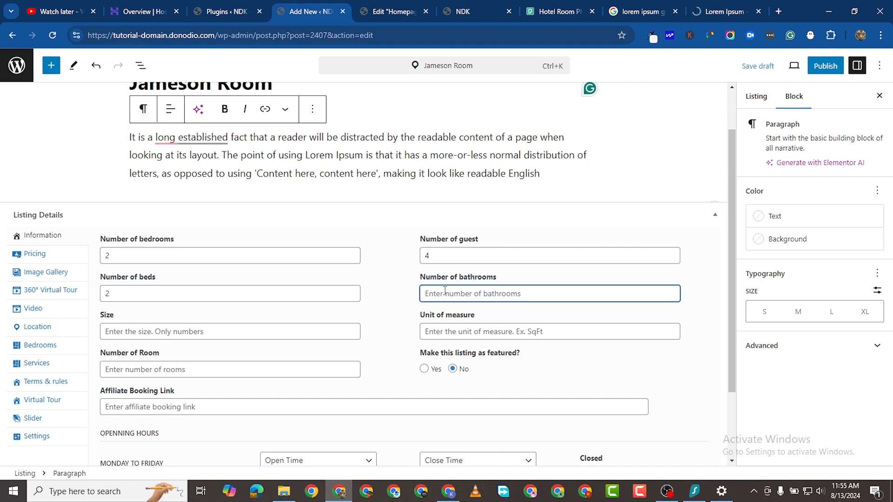
{"action": "type", "text": "2"}
- Set the size in the Jameson Room listing information to 245
{"action": "left_click", "coordinate": [161, 331]}
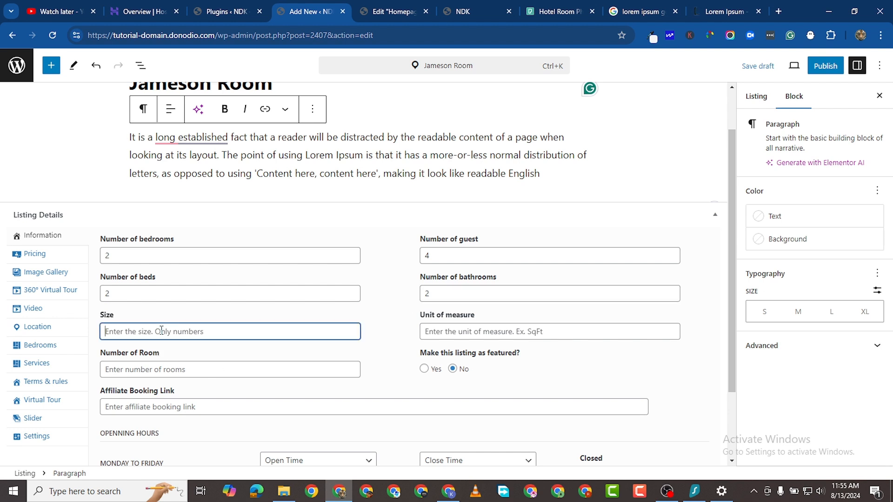
{"action": "type", "text": "2"}
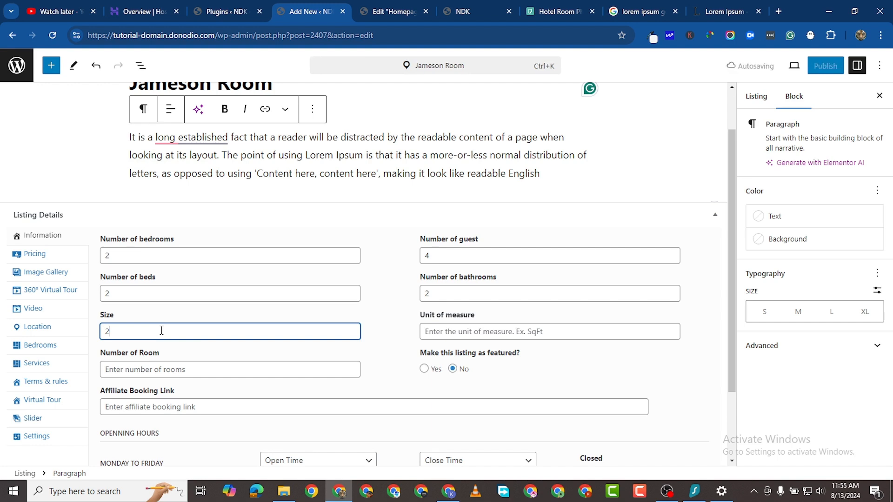
{"action": "type", "text": "4"}
{"action": "key", "text": "BackSpace"}
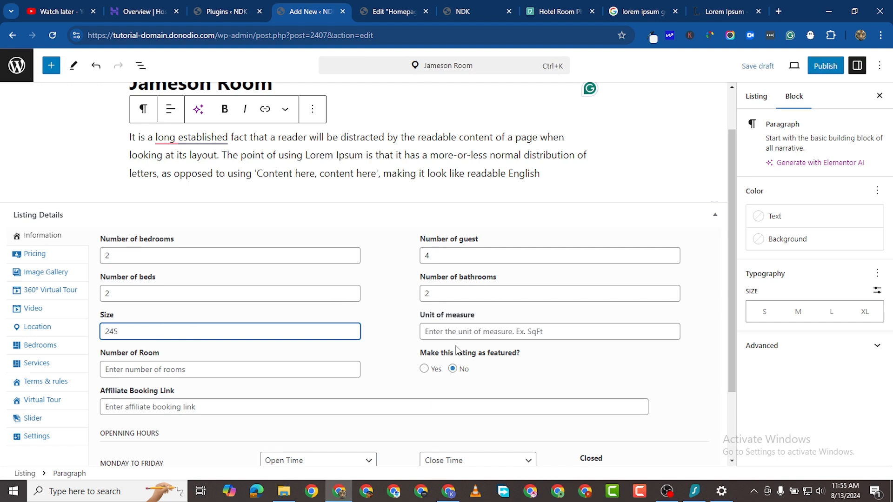
- Set the listing's unit of measure to SqFt and its number of rooms to 2
{"action": "left_click", "coordinate": [460, 331]}
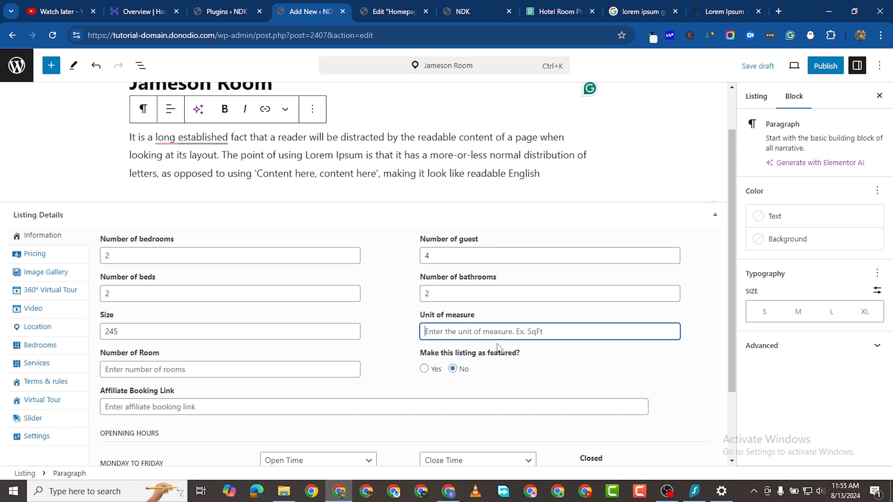
{"action": "type", "text": "SqFt"}
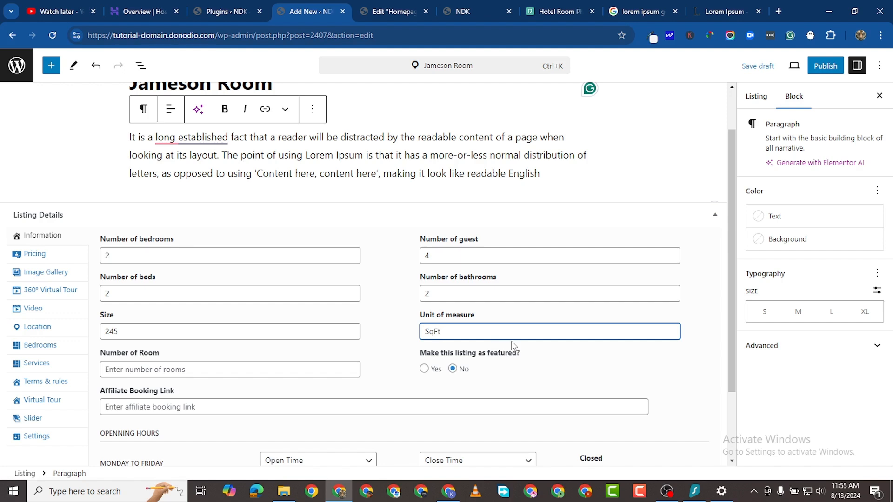
{"action": "left_click", "coordinate": [184, 370]}
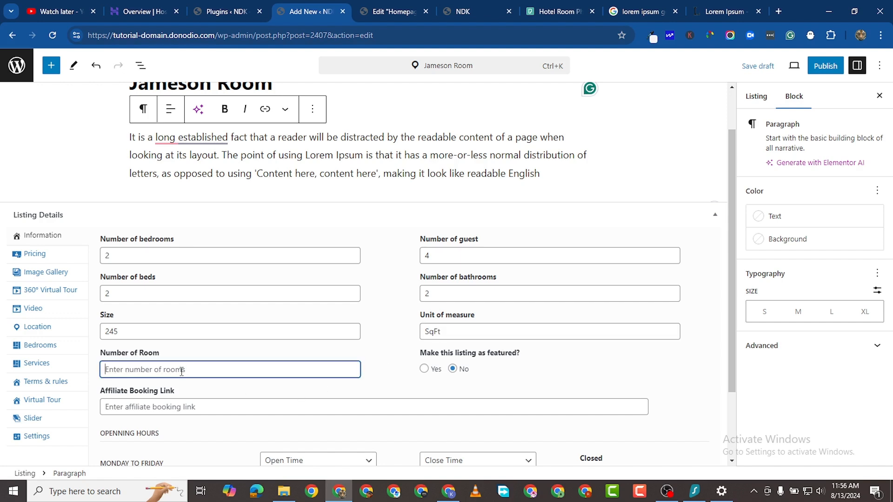
{"action": "type", "text": "2"}
- Set the Monday to Friday opening hours from 8:00 AM to 9:00 PM
{"action": "scroll", "coordinate": [448, 294], "scroll_direction": "down", "scroll_amount": 2}
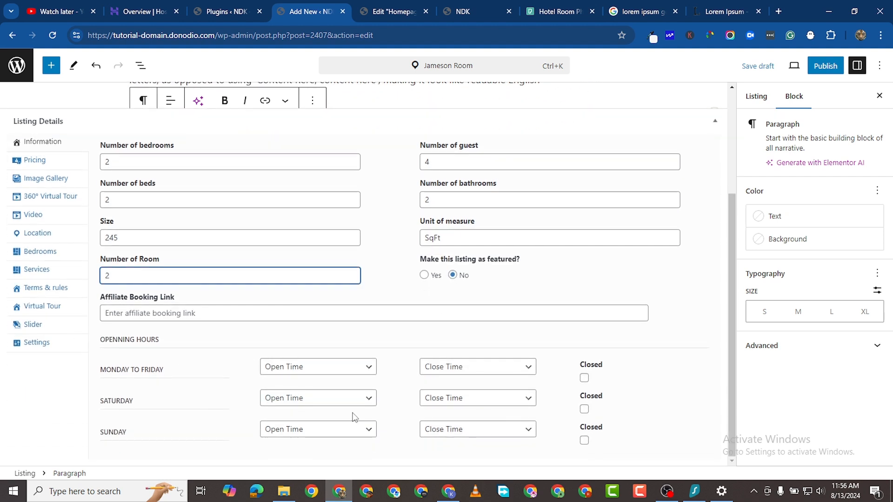
{"action": "left_click", "coordinate": [356, 371]}
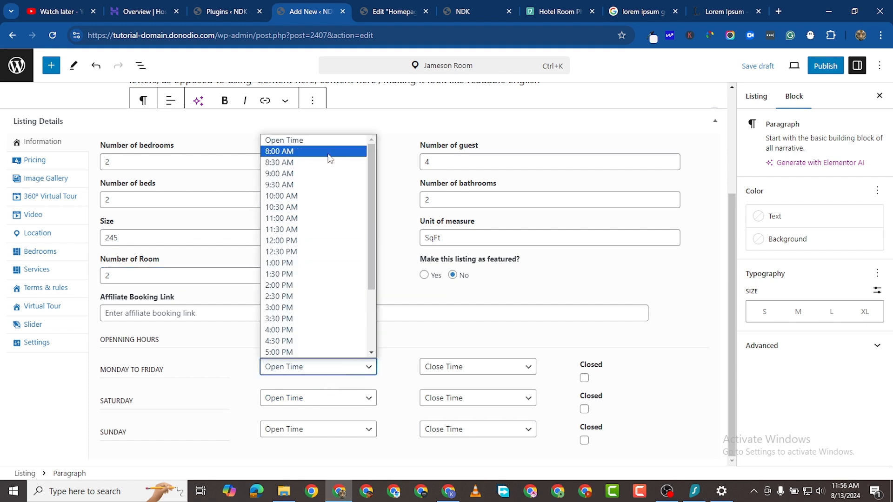
{"action": "scroll", "coordinate": [329, 209], "scroll_direction": "down", "scroll_amount": 3}
{"action": "scroll", "coordinate": [331, 279], "scroll_direction": "up", "scroll_amount": 3}
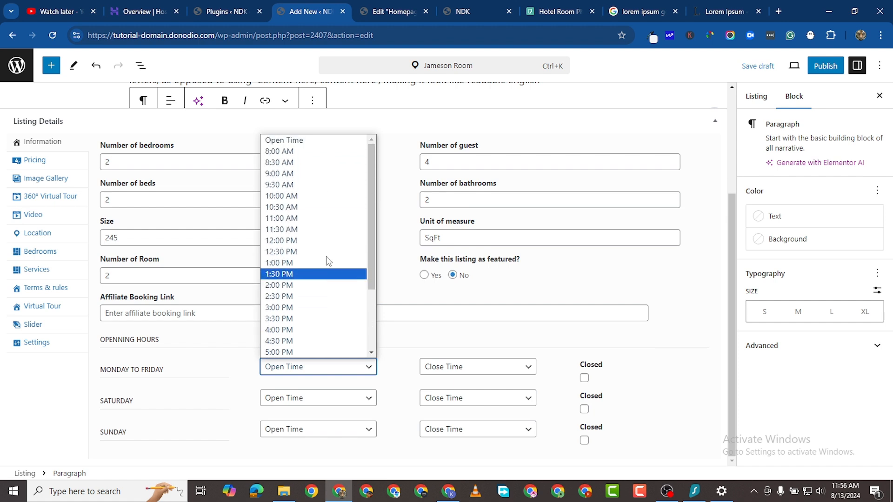
{"action": "left_click", "coordinate": [315, 151]}
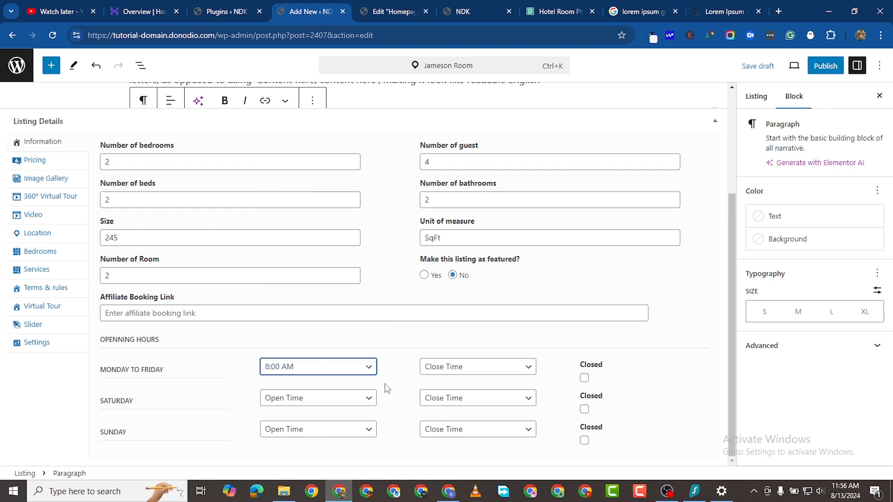
{"action": "left_click", "coordinate": [462, 371]}
{"action": "scroll", "coordinate": [462, 312], "scroll_direction": "down", "scroll_amount": 5}
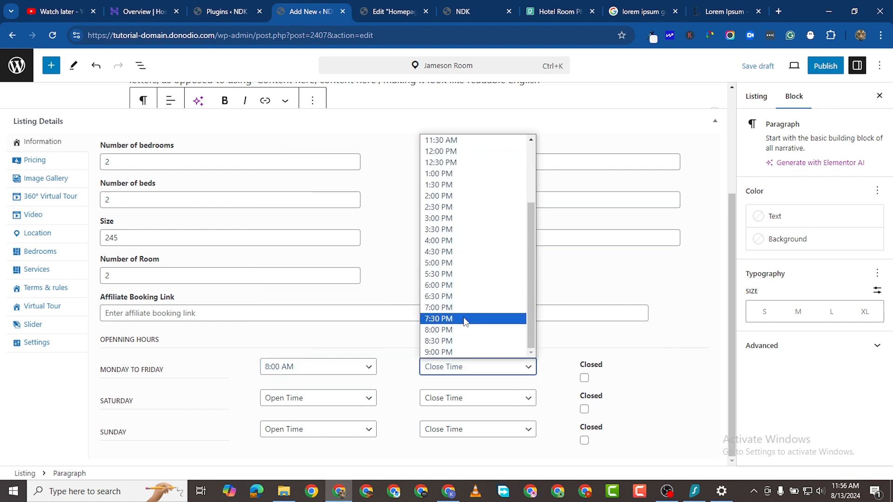
{"action": "left_click", "coordinate": [468, 354]}
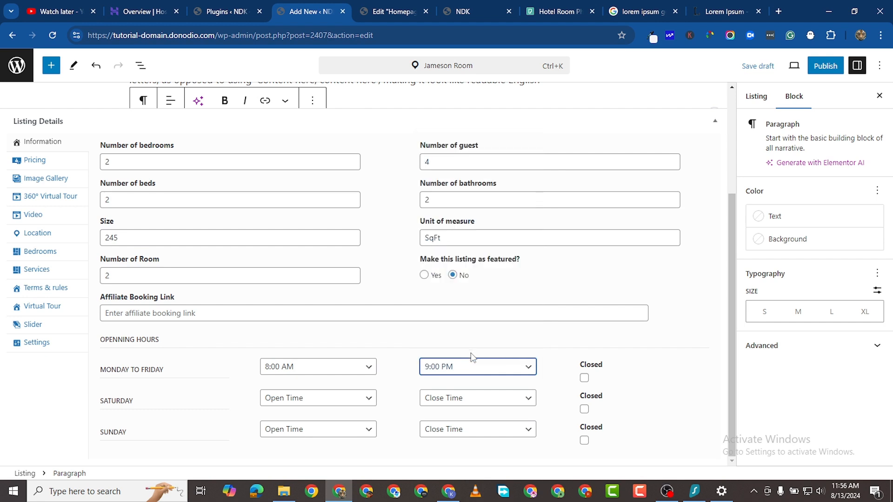
{"action": "left_click", "coordinate": [584, 380]}
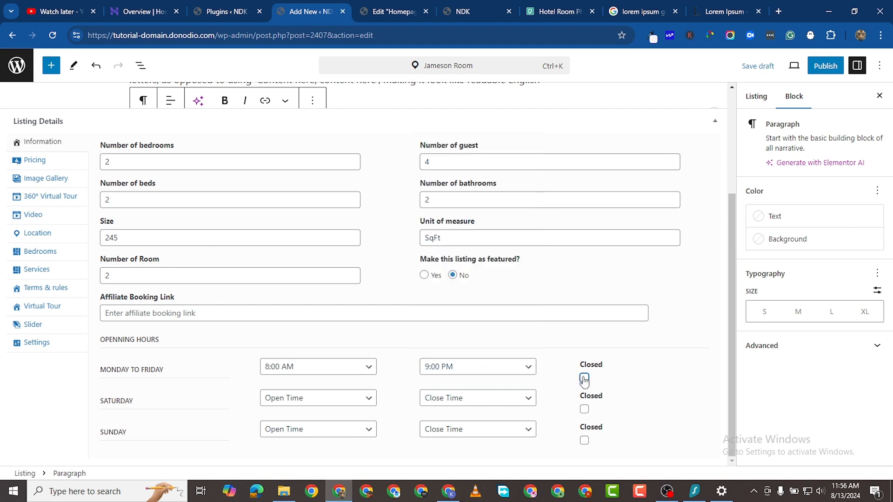
{"action": "left_click", "coordinate": [584, 379]}
{"action": "left_click", "coordinate": [584, 379]}
- Set the Saturday opening hours from 8:00 AM to 9:00 PM
{"action": "left_click", "coordinate": [343, 398]}
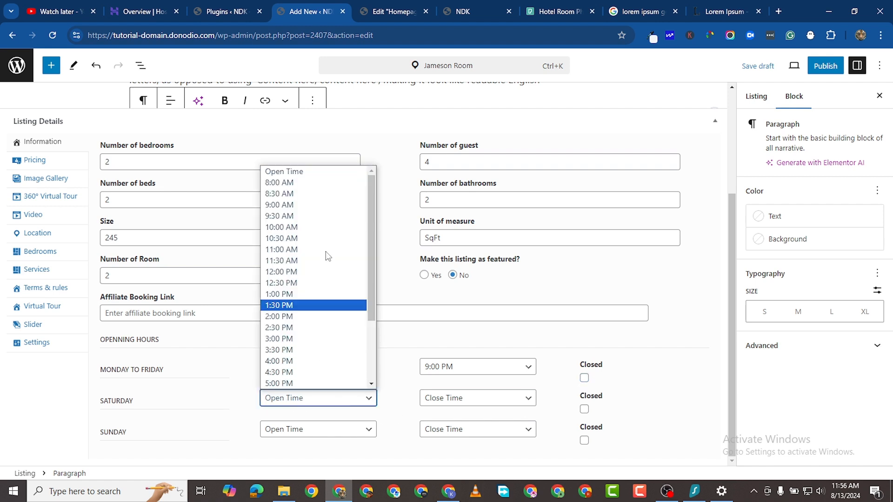
{"action": "left_click", "coordinate": [317, 182]}
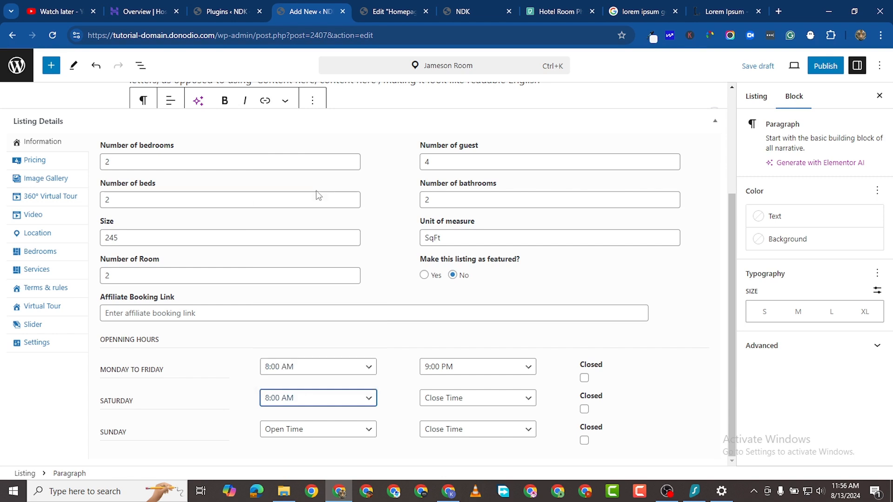
{"action": "left_click", "coordinate": [450, 399]}
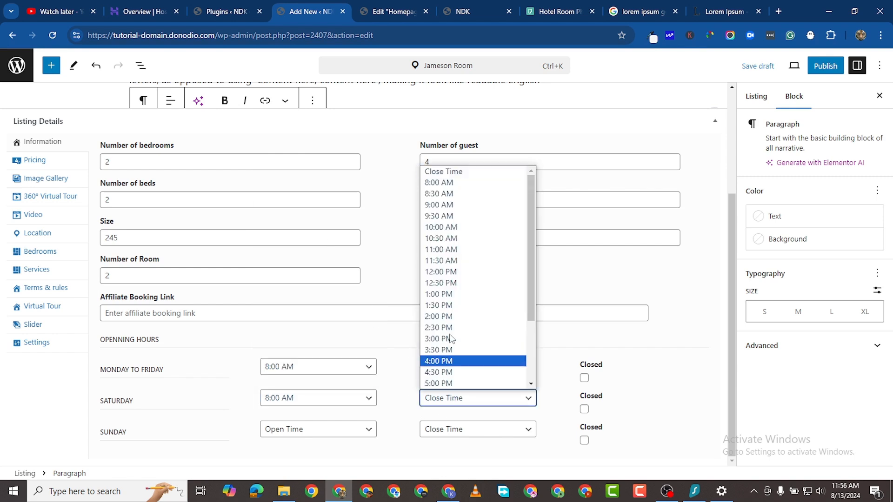
{"action": "scroll", "coordinate": [440, 287], "scroll_direction": "down", "scroll_amount": 2}
{"action": "scroll", "coordinate": [440, 287], "scroll_direction": "up", "scroll_amount": 2}
{"action": "scroll", "coordinate": [441, 293], "scroll_direction": "down", "scroll_amount": 3}
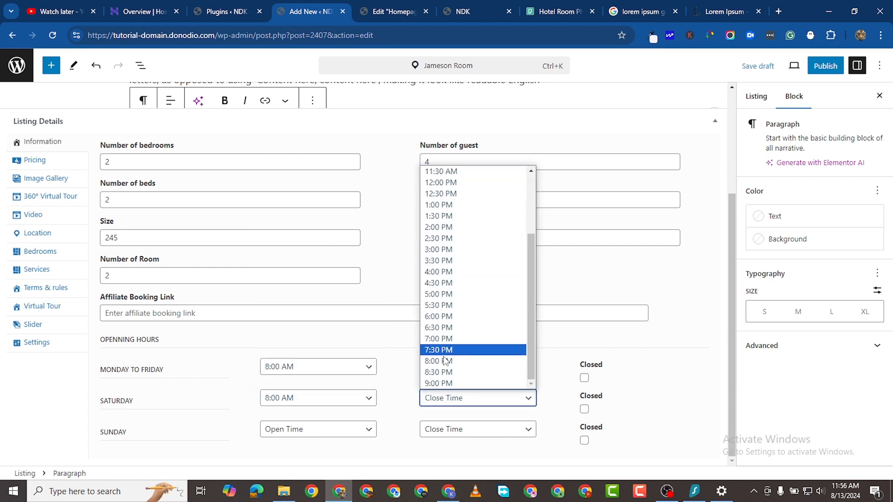
{"action": "left_click", "coordinate": [439, 383]}
{"action": "left_click", "coordinate": [303, 414]}
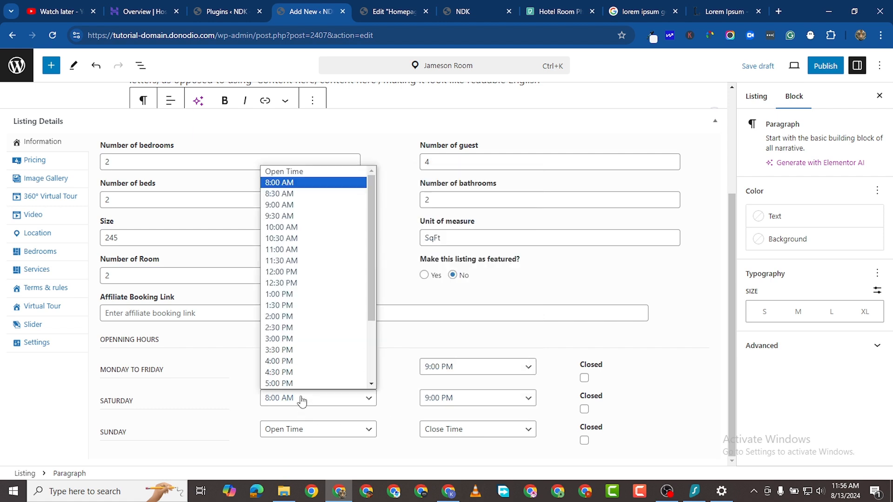
{"action": "scroll", "coordinate": [303, 290], "scroll_direction": "down", "scroll_amount": 1}
{"action": "scroll", "coordinate": [305, 292], "scroll_direction": "down", "scroll_amount": 2}
{"action": "scroll", "coordinate": [306, 295], "scroll_direction": "up", "scroll_amount": 2}
{"action": "scroll", "coordinate": [319, 297], "scroll_direction": "down", "scroll_amount": 3}
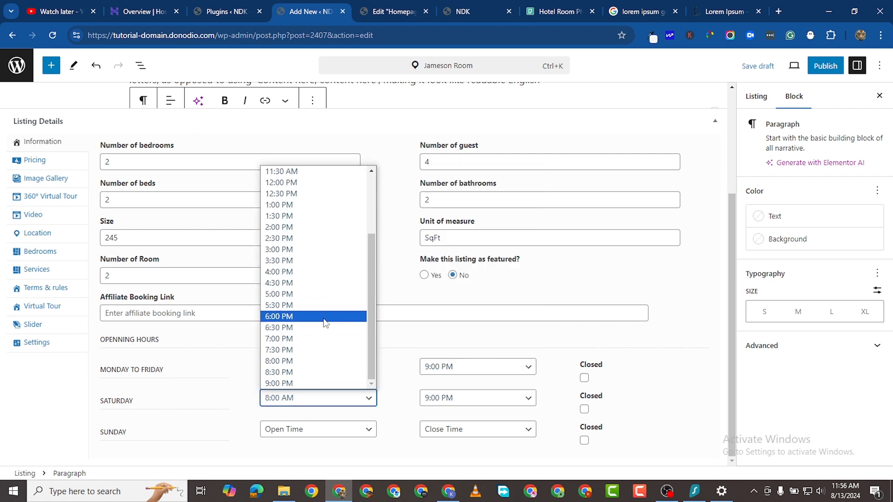
{"action": "scroll", "coordinate": [320, 345], "scroll_direction": "up", "scroll_amount": 3}
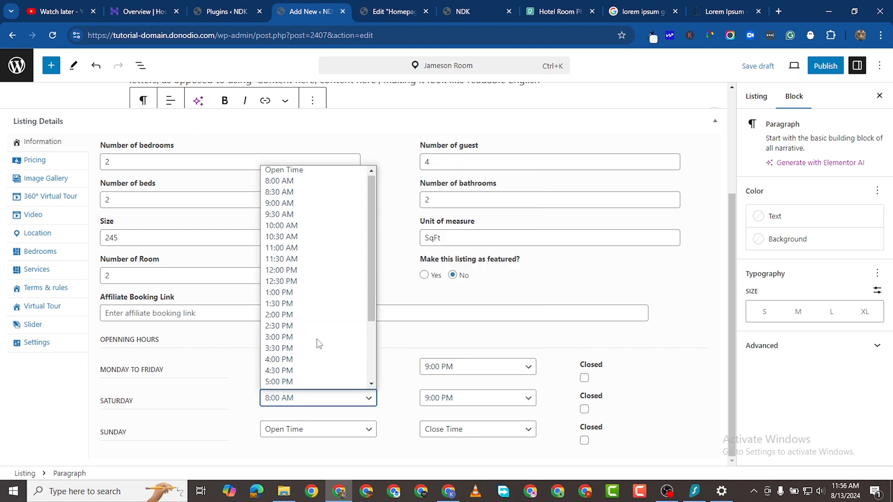
{"action": "left_click", "coordinate": [218, 411]}
- Set the Sunday opening hours from 8:00 AM to 9:00 PM
{"action": "left_click", "coordinate": [278, 434]}
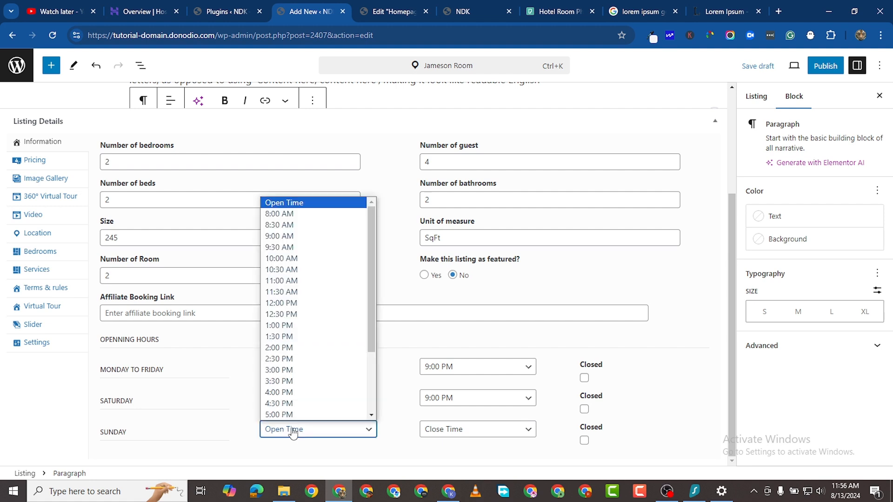
{"action": "left_click", "coordinate": [285, 217]}
{"action": "left_click", "coordinate": [444, 430]}
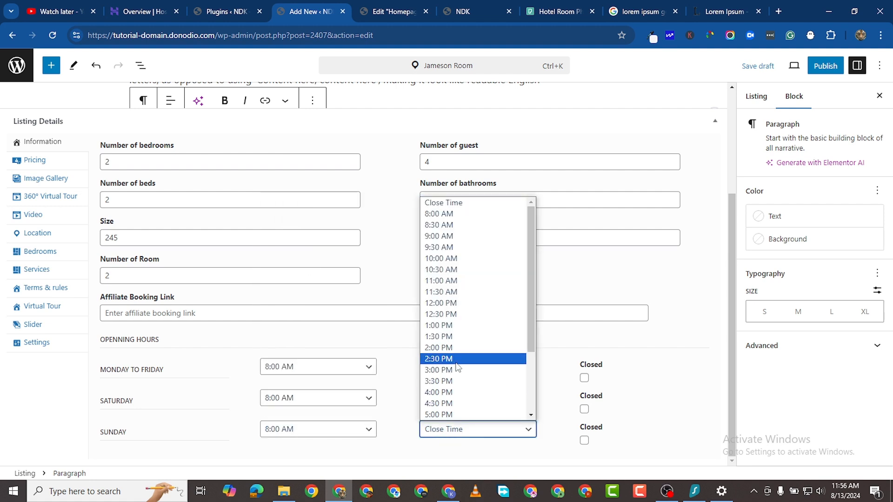
{"action": "scroll", "coordinate": [459, 372], "scroll_direction": "down", "scroll_amount": 3}
{"action": "left_click", "coordinate": [452, 414]}
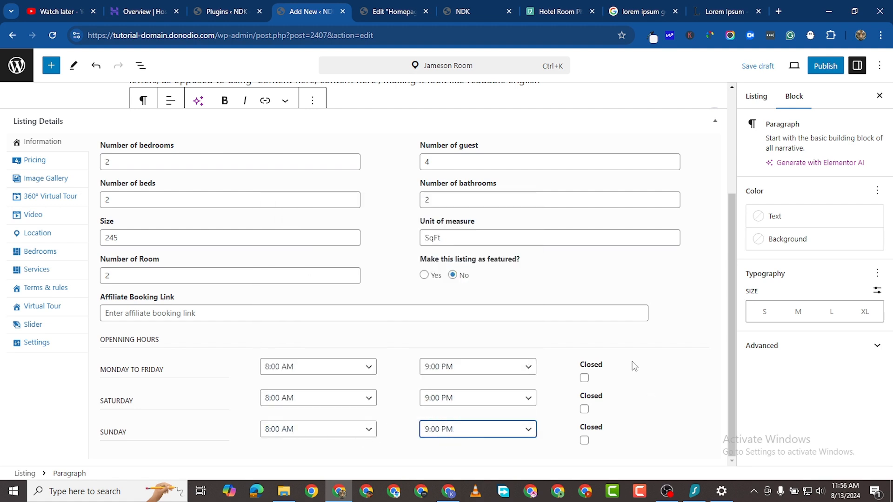
- Save the "Jameson Room" listing as a draft
{"action": "scroll", "coordinate": [345, 233], "scroll_direction": "up", "scroll_amount": 1}
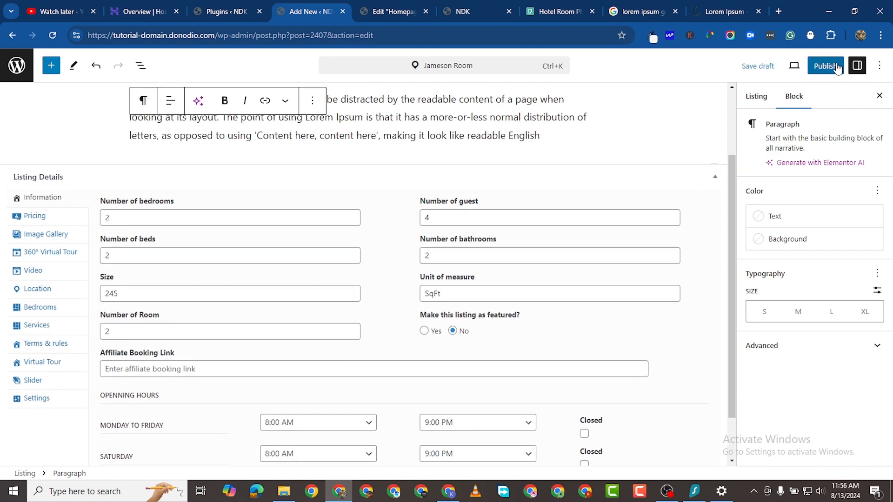
{"action": "left_click", "coordinate": [764, 67]}
{"action": "scroll", "coordinate": [338, 247], "scroll_direction": "down", "scroll_amount": 1}
{"action": "scroll", "coordinate": [339, 251], "scroll_direction": "up", "scroll_amount": 3}
{"action": "scroll", "coordinate": [309, 272], "scroll_direction": "down", "scroll_amount": 3}
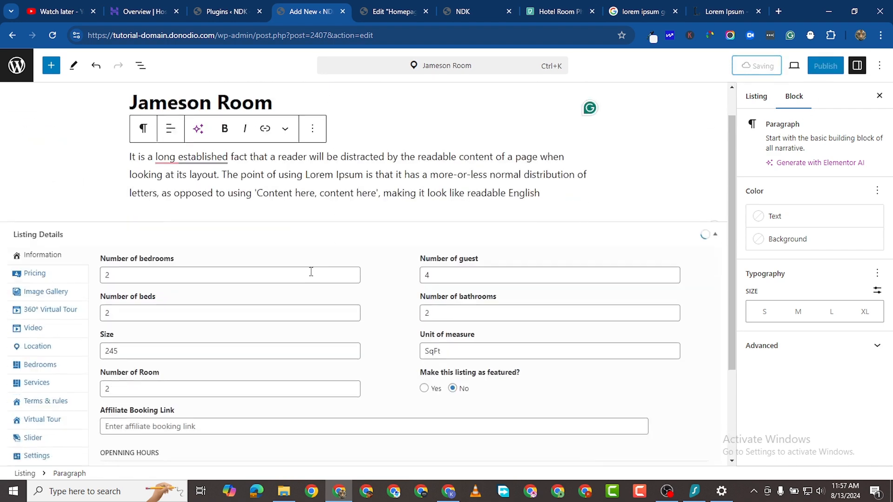
{"action": "scroll", "coordinate": [81, 259], "scroll_direction": "up", "scroll_amount": 3}
{"action": "scroll", "coordinate": [47, 295], "scroll_direction": "down", "scroll_amount": 1}
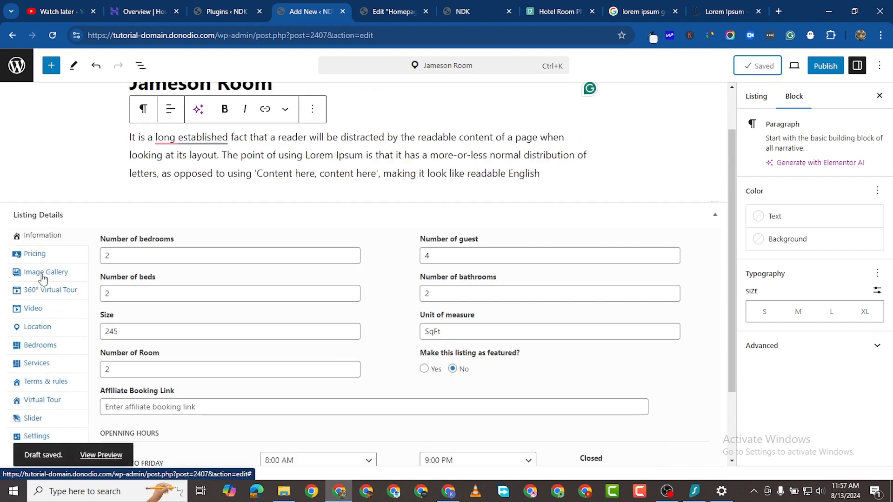
- In the listing's pricing details, allow instant booking and set the price to 450 with the after-price label "Night"
{"action": "left_click", "coordinate": [35, 255]}
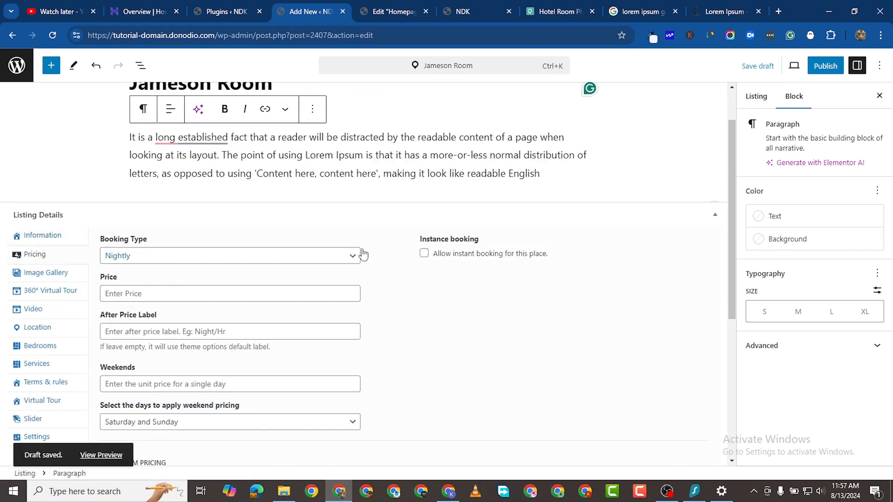
{"action": "left_click", "coordinate": [424, 254]}
{"action": "left_click", "coordinate": [139, 294]}
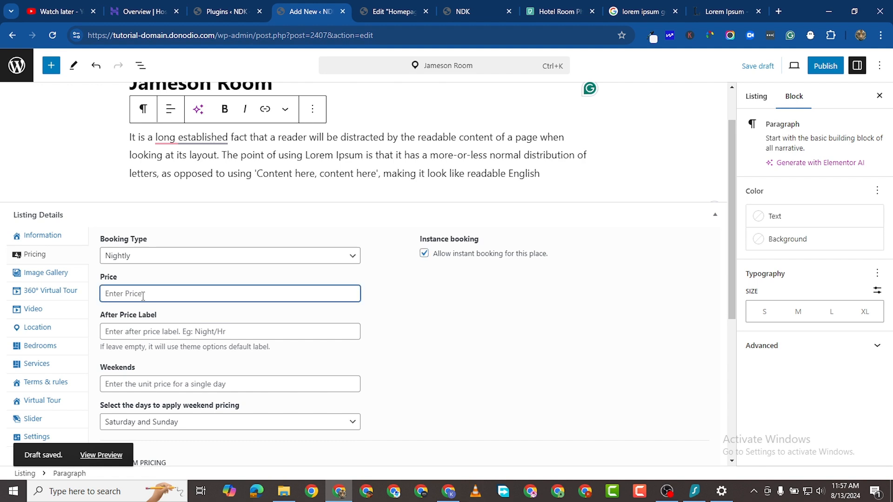
{"action": "type", "text": "450"}
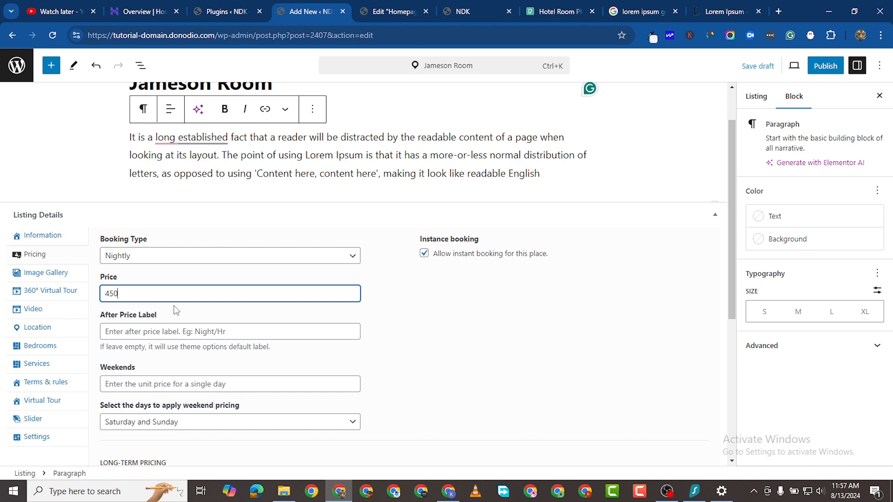
{"action": "left_click", "coordinate": [181, 330]}
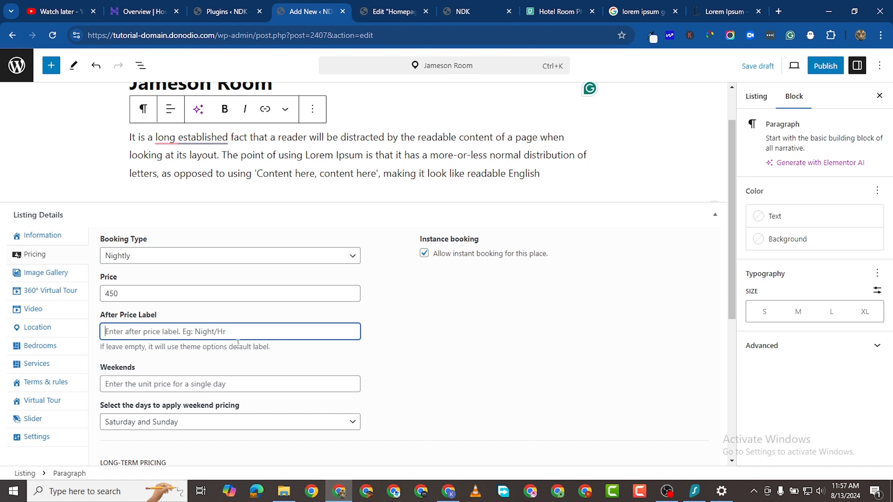
{"action": "type", "text": "Night"}
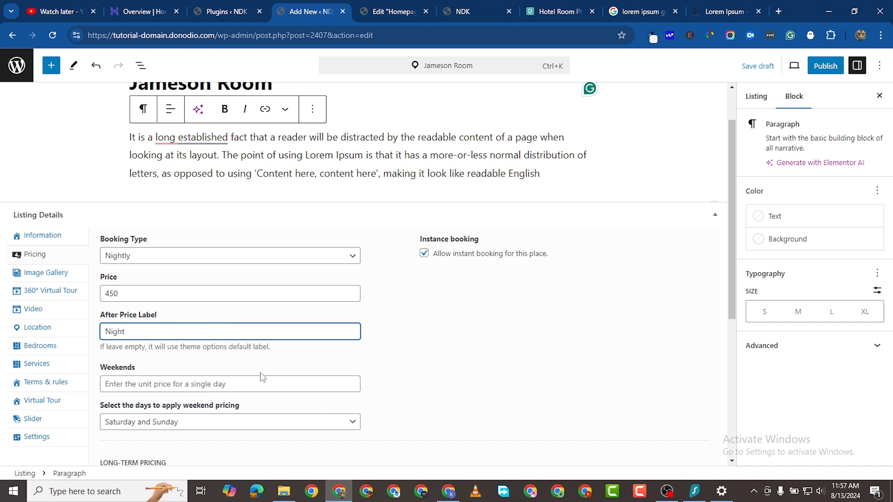
- Set the weekend price to 600 and apply it to Friday, Saturday and Sunday
{"action": "scroll", "coordinate": [218, 389], "scroll_direction": "down", "scroll_amount": 1}
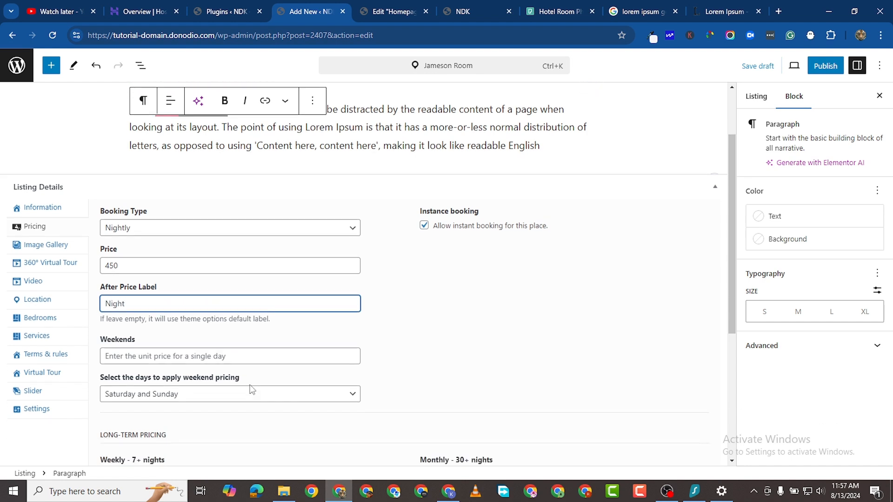
{"action": "left_click", "coordinate": [191, 330]}
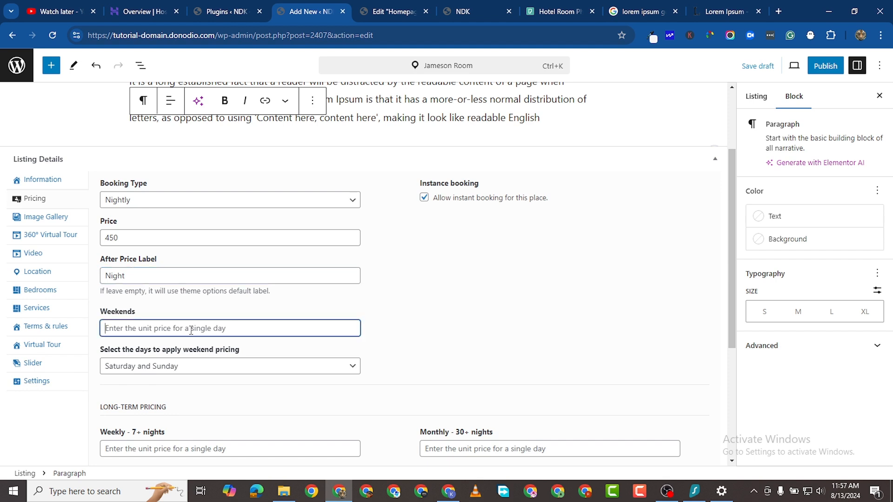
{"action": "type", "text": "600"}
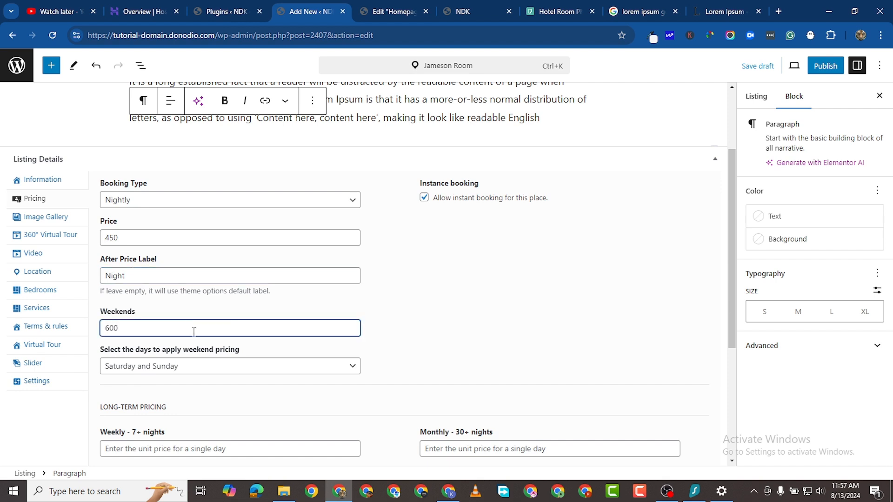
{"action": "left_click", "coordinate": [199, 367]}
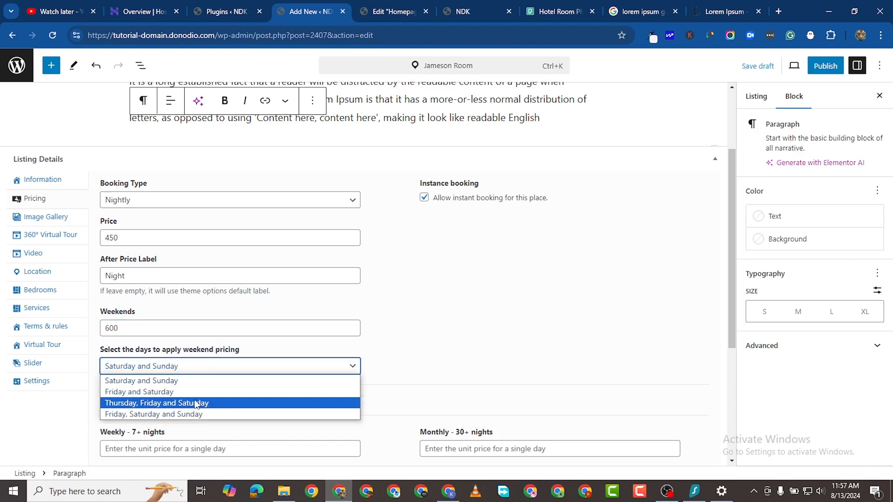
{"action": "left_click", "coordinate": [192, 416]}
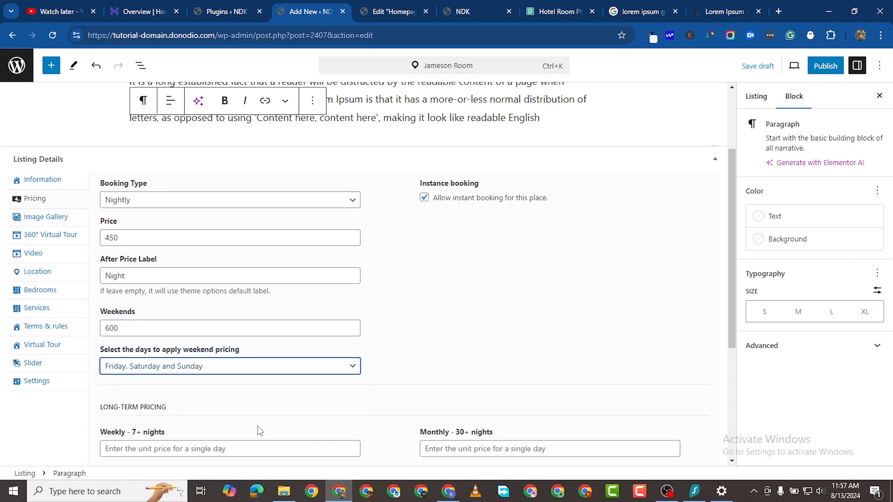
- Set the long-term unit price for weekly stays of 7+ nights to 425
{"action": "scroll", "coordinate": [223, 418], "scroll_direction": "down", "scroll_amount": 4}
{"action": "left_click", "coordinate": [156, 242]}
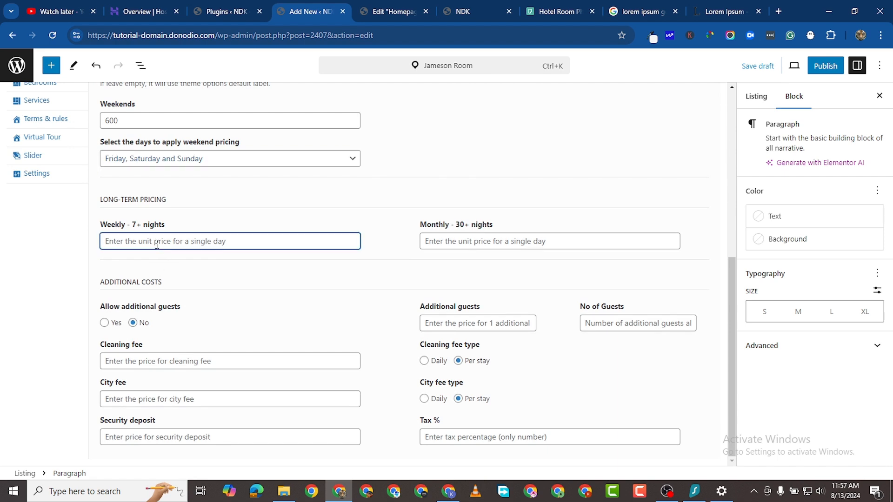
{"action": "type", "text": "425"}
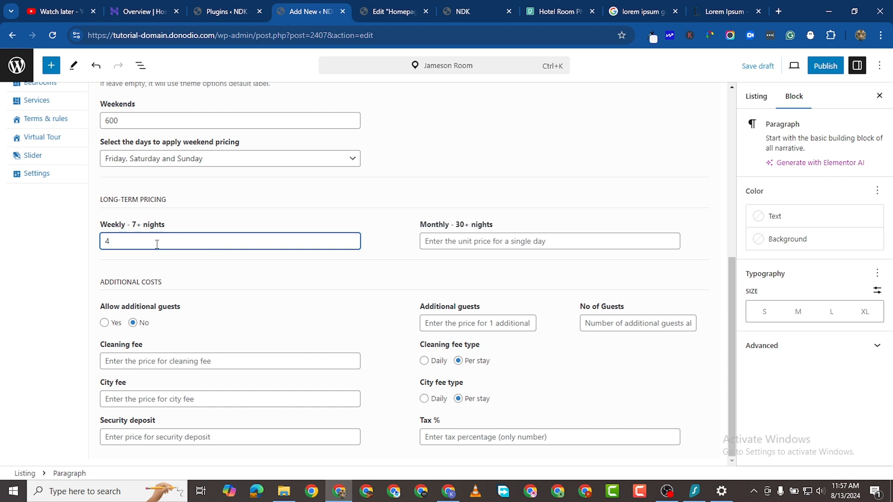
- Set the monthly 30+ nights unit price to 410 and allow 2 additional guests at a price of 465 each
{"action": "left_click", "coordinate": [439, 244]}
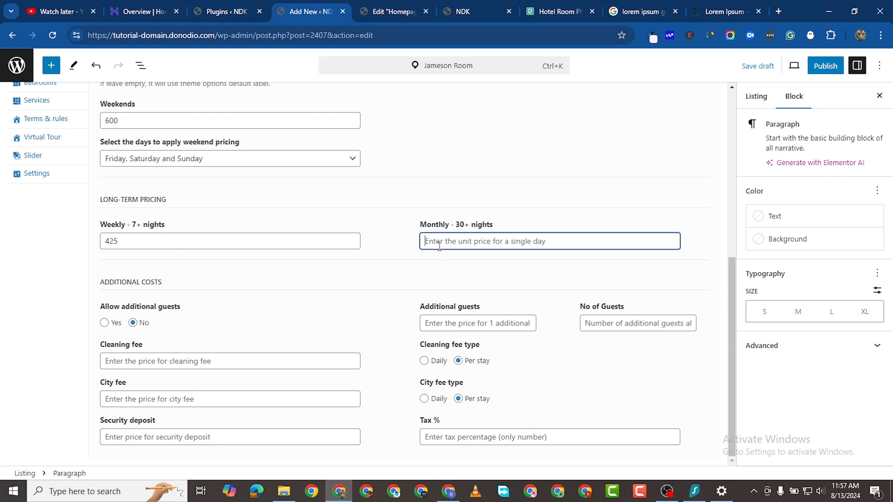
{"action": "type", "text": "410"}
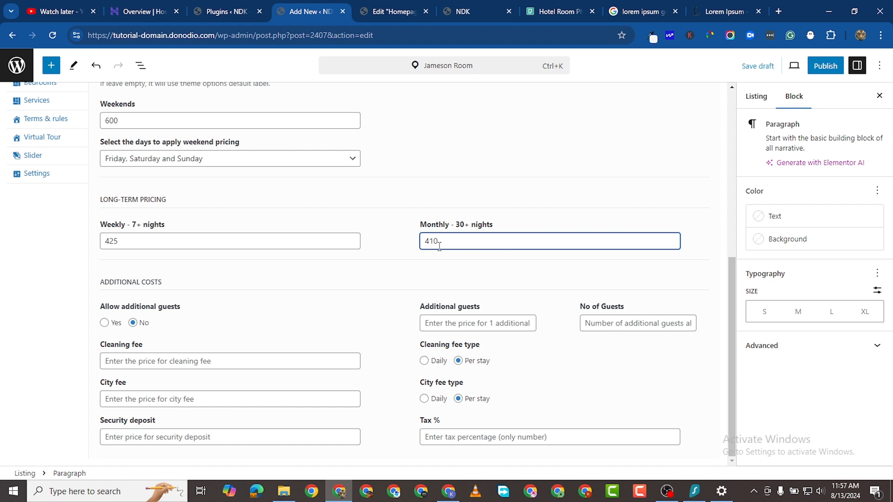
{"action": "left_click", "coordinate": [106, 324]}
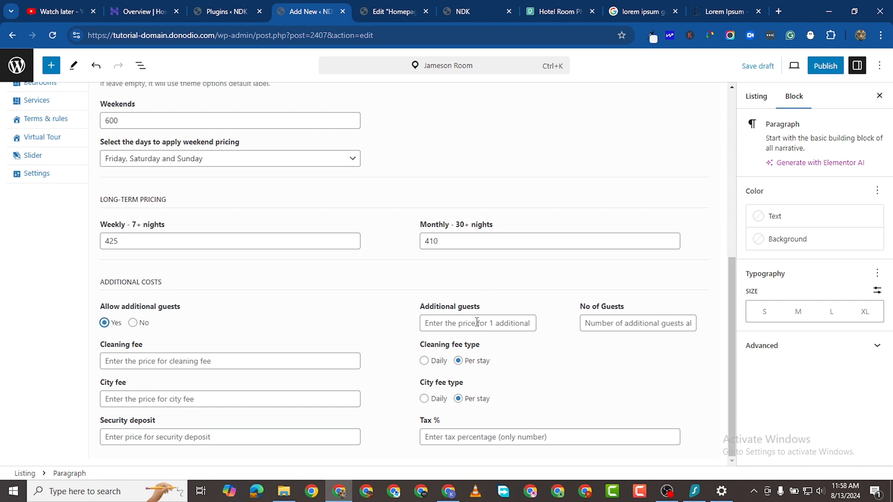
{"action": "left_click", "coordinate": [491, 325]}
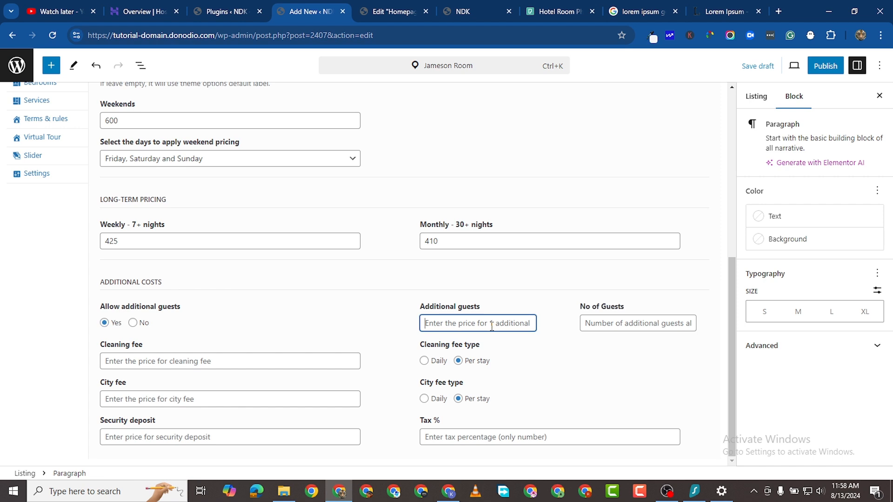
{"action": "type", "text": "465"}
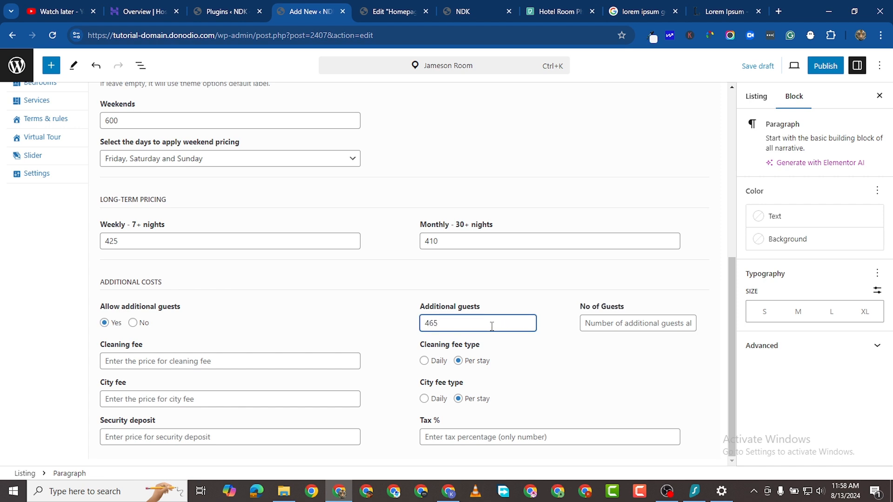
{"action": "left_click", "coordinate": [617, 325]}
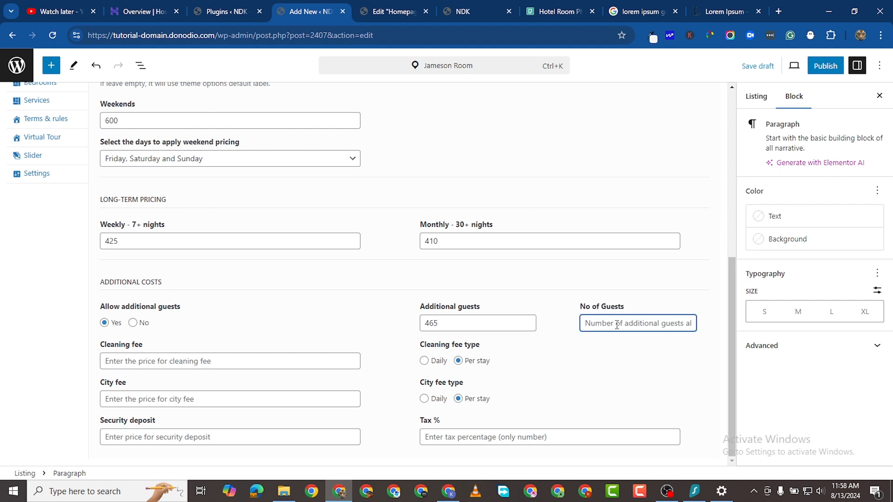
{"action": "type", "text": "2"}
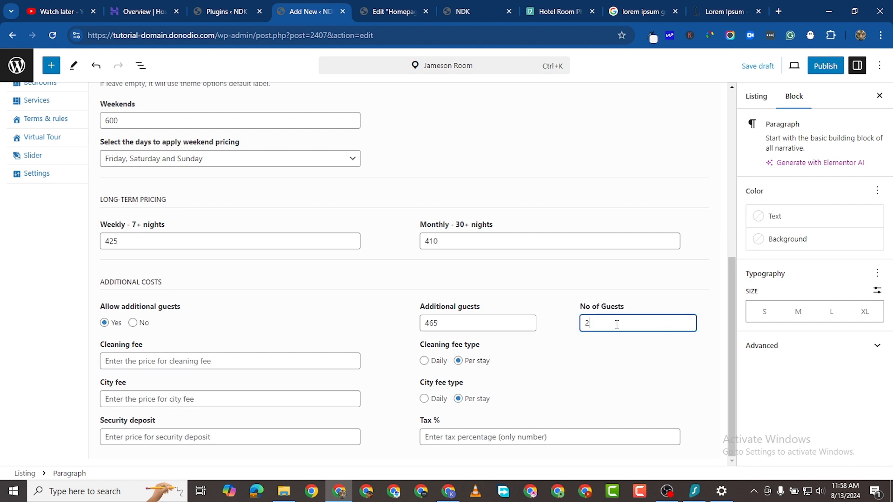
- Set the cleaning fee to 25 and the city fee to 50, with the city fee charged daily
{"action": "left_click", "coordinate": [149, 363]}
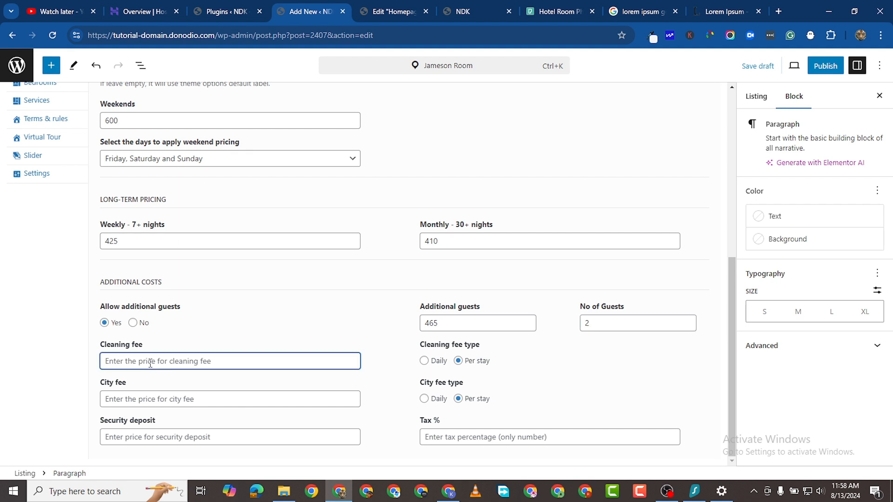
{"action": "type", "text": "10"}
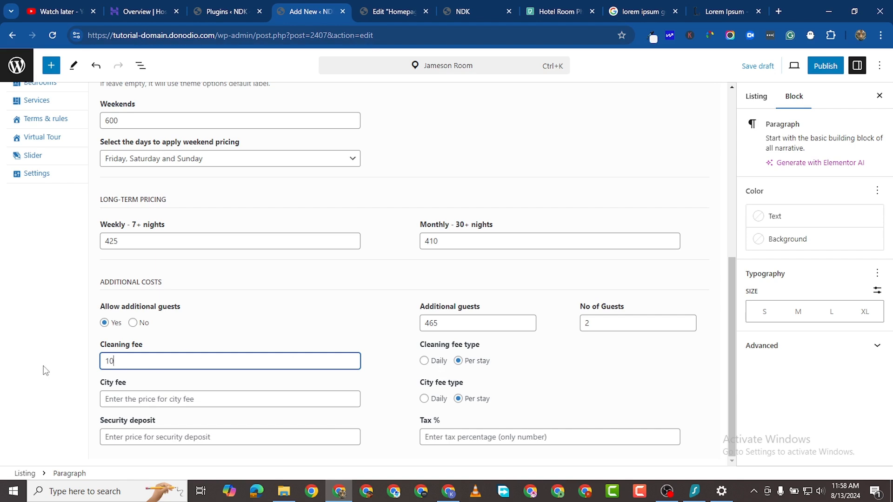
{"action": "double_click", "coordinate": [110, 363]}
{"action": "type", "text": "25"}
{"action": "left_click", "coordinate": [153, 401]}
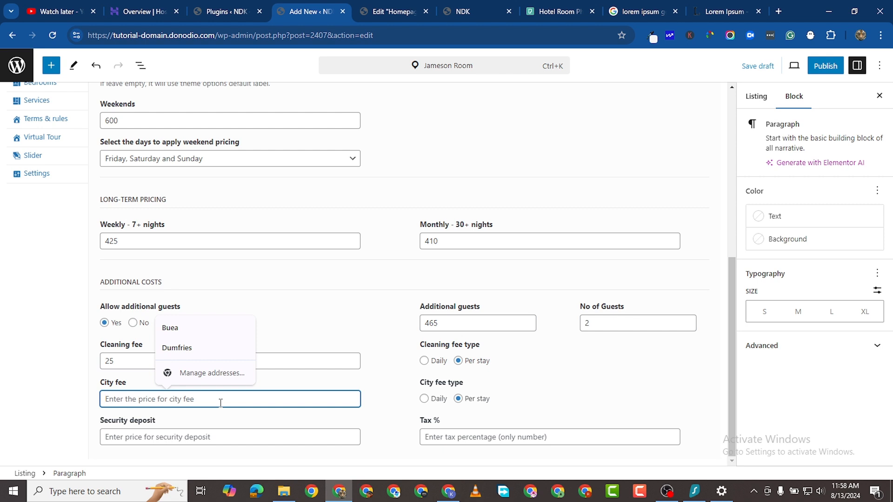
{"action": "type", "text": "50"}
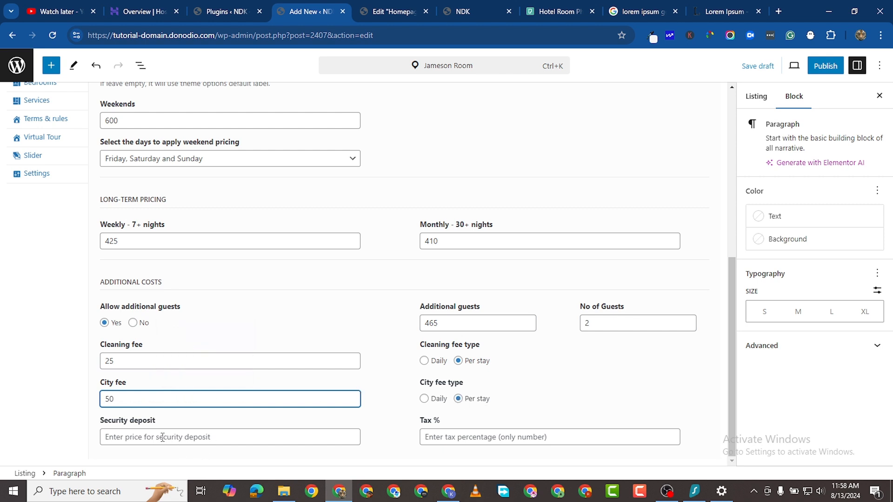
{"action": "left_click", "coordinate": [424, 399]}
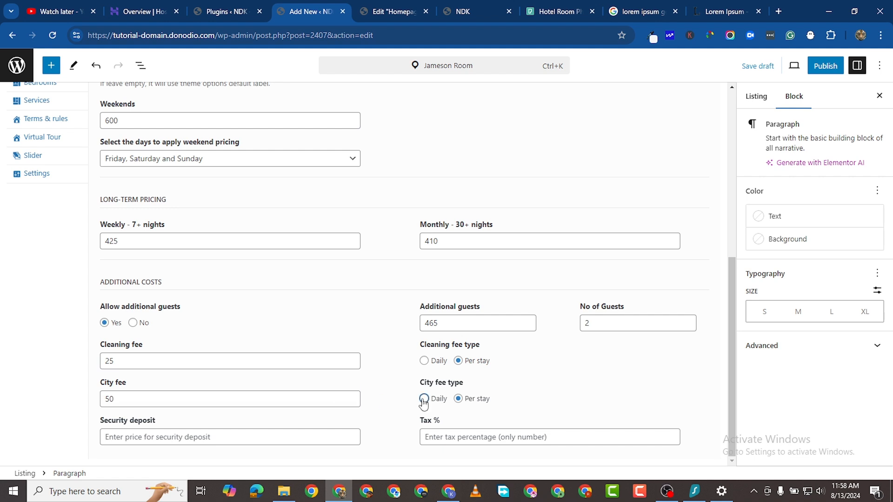
- Set the security deposit to 500 and the tax percentage to 5
{"action": "left_click", "coordinate": [150, 437]}
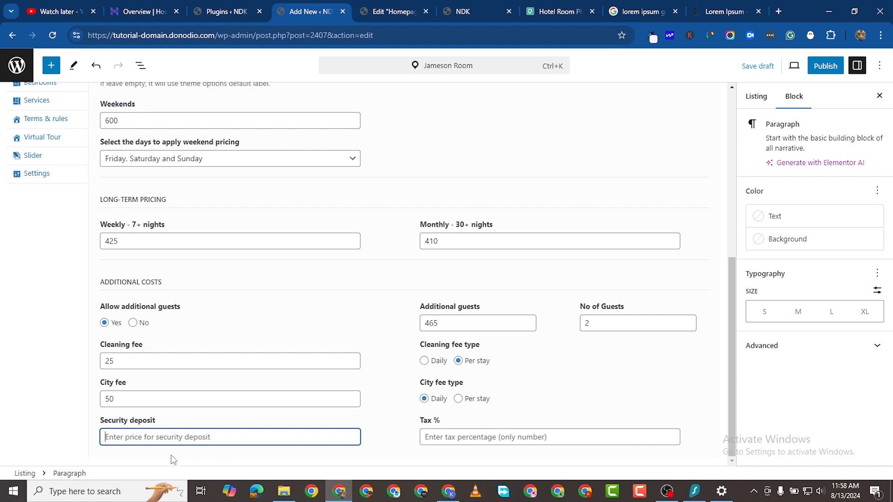
{"action": "type", "text": "50"}
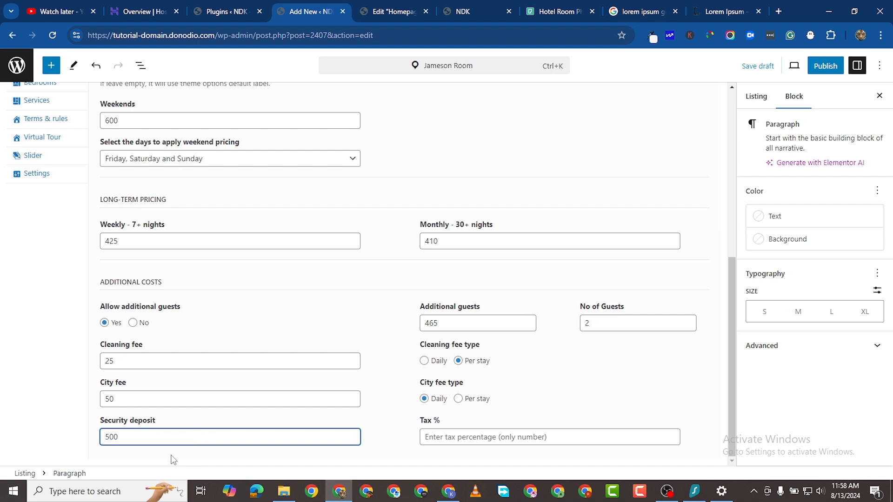
{"action": "type", "text": "0"}
{"action": "left_click", "coordinate": [496, 440]}
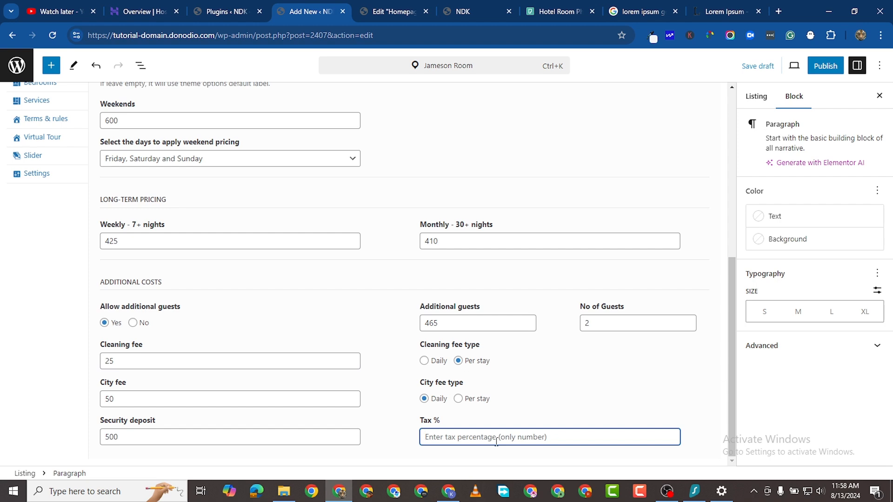
{"action": "type", "text": "5"}
- Save the listing with its completed pricing as a draft instead of publishing it
{"action": "scroll", "coordinate": [554, 438], "scroll_direction": "up", "scroll_amount": 7}
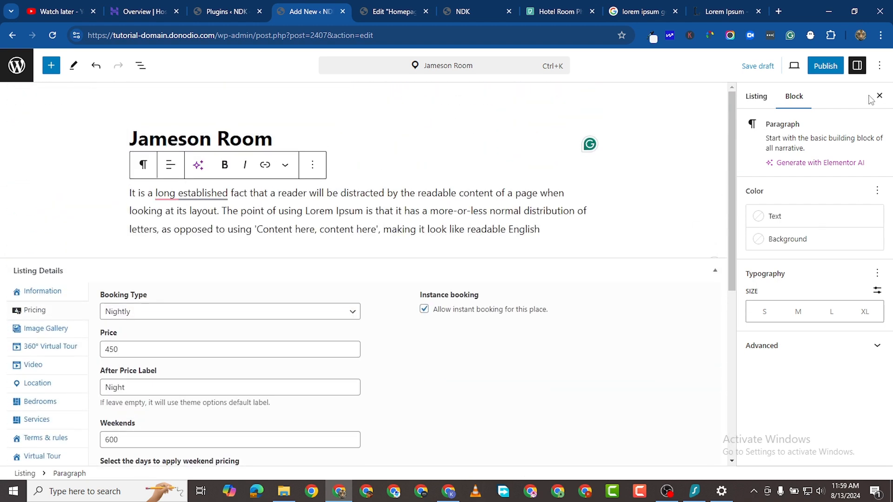
{"action": "left_click", "coordinate": [825, 65]}
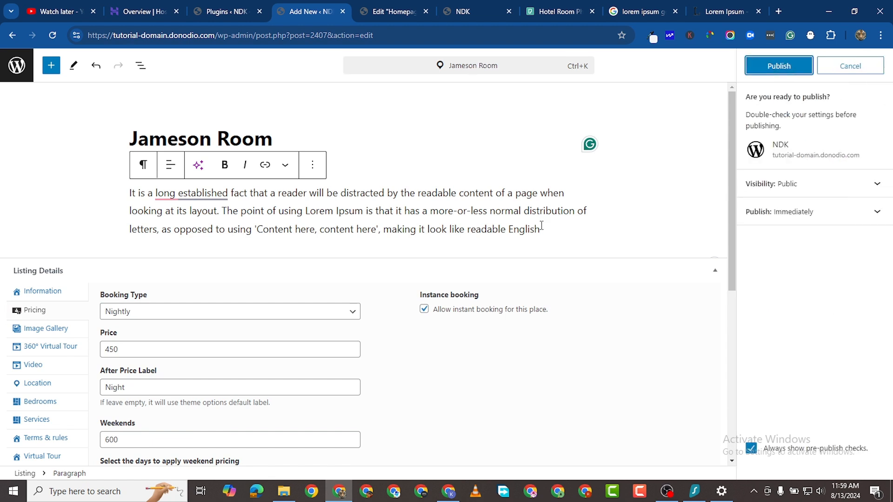
{"action": "left_click", "coordinate": [849, 67]}
{"action": "left_click", "coordinate": [755, 68]}
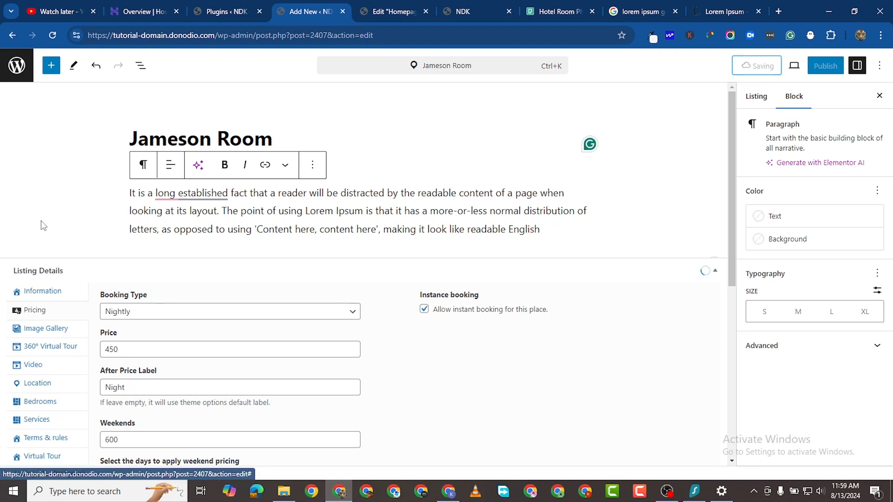
- From the listing's image gallery, upload image 5 from the compressor folder to the media library
{"action": "left_click", "coordinate": [37, 331]}
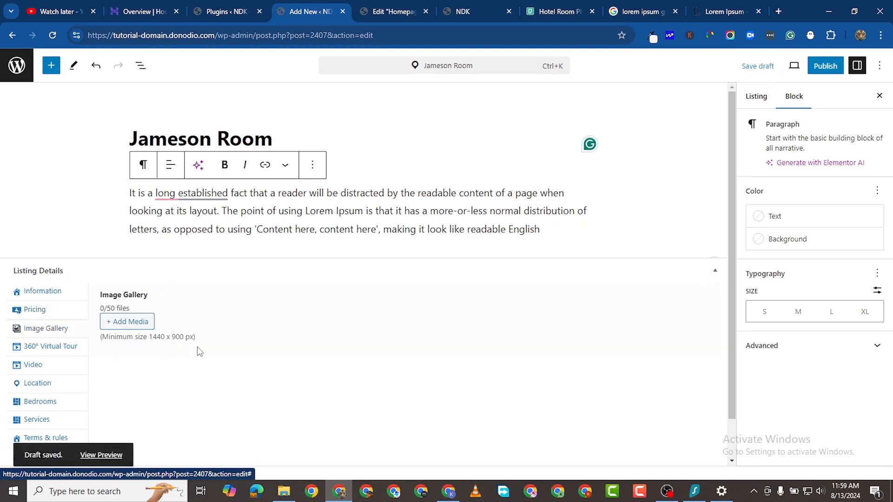
{"action": "left_click", "coordinate": [130, 322]}
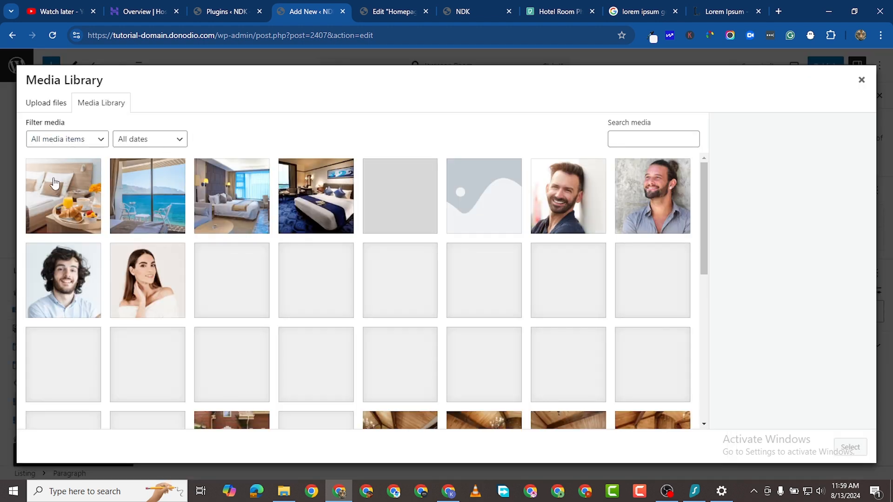
{"action": "left_click", "coordinate": [42, 103]}
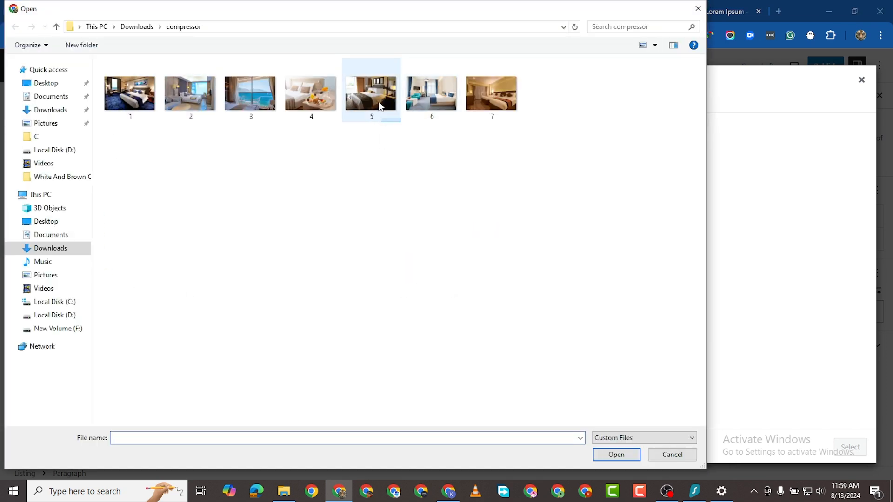
{"action": "left_click", "coordinate": [383, 117]}
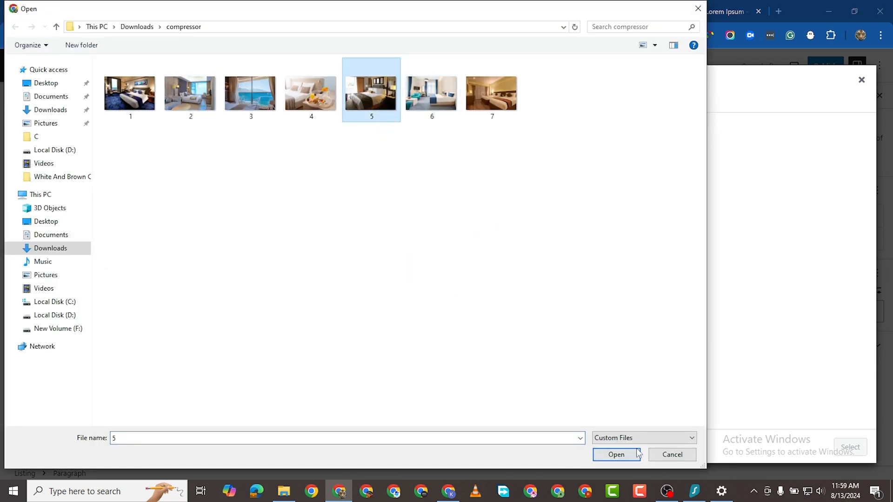
{"action": "left_click", "coordinate": [616, 454]}
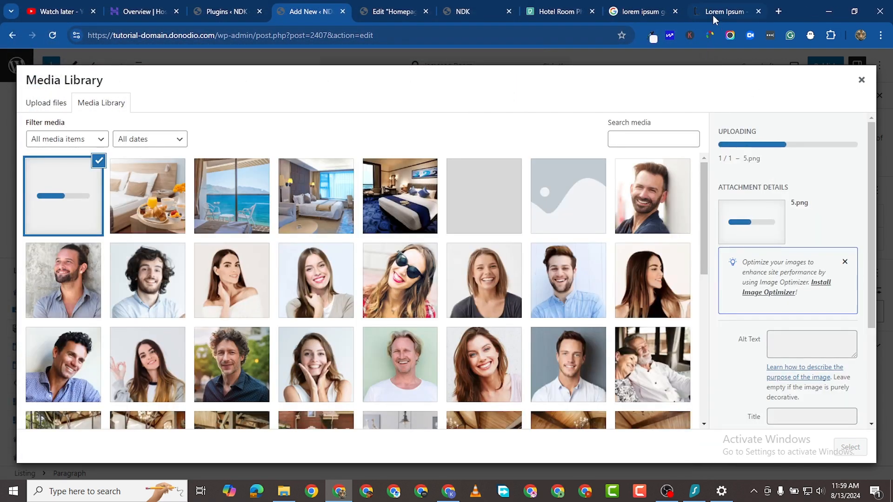
- Switch to the Pexels hotel room results and open the bedroom photo with the closed wooden wardrobe in a new tab
{"action": "left_click", "coordinate": [557, 12]}
{"action": "scroll", "coordinate": [554, 316], "scroll_direction": "down", "scroll_amount": 7}
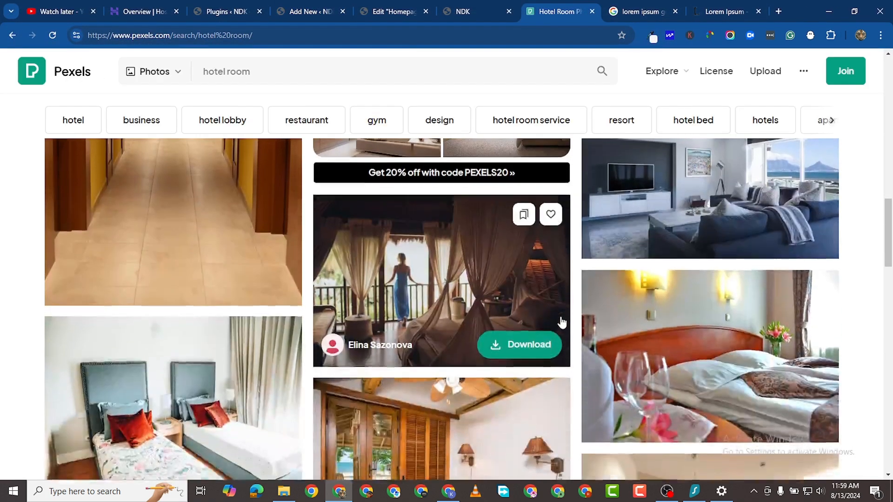
{"action": "scroll", "coordinate": [457, 290], "scroll_direction": "up", "scroll_amount": 1}
{"action": "right_click", "coordinate": [457, 290]}
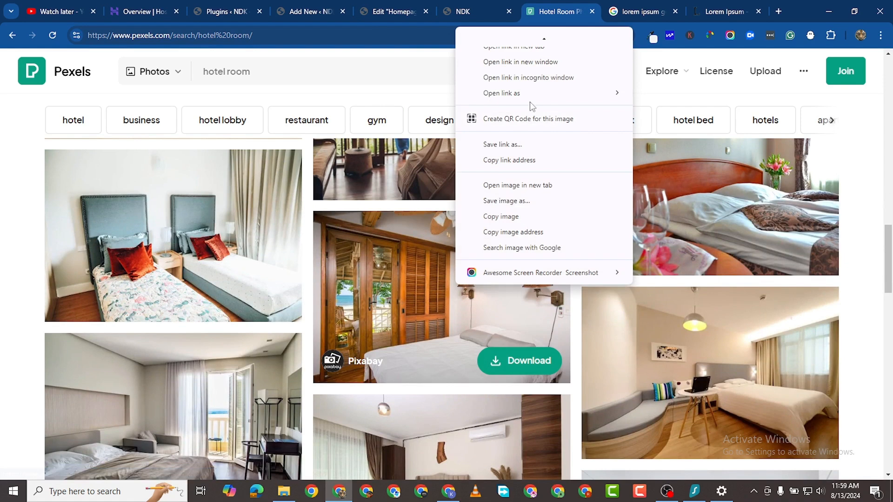
{"action": "left_click", "coordinate": [412, 295]}
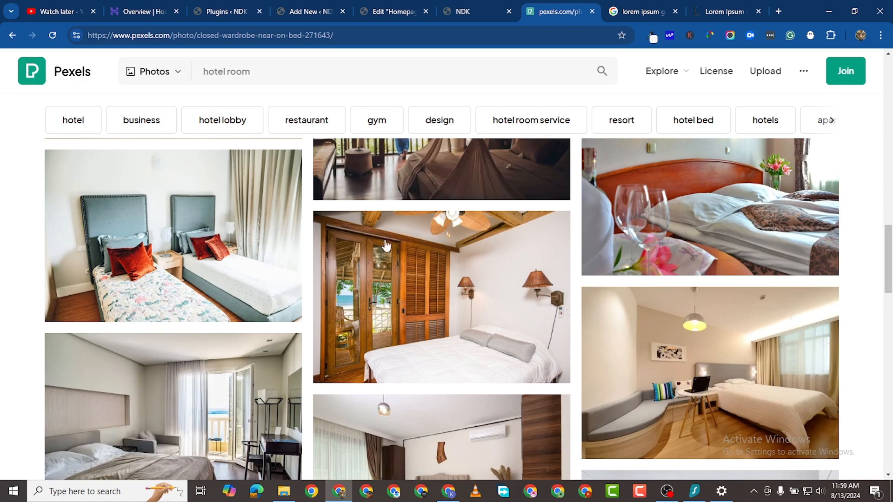
{"action": "right_click", "coordinate": [389, 268]}
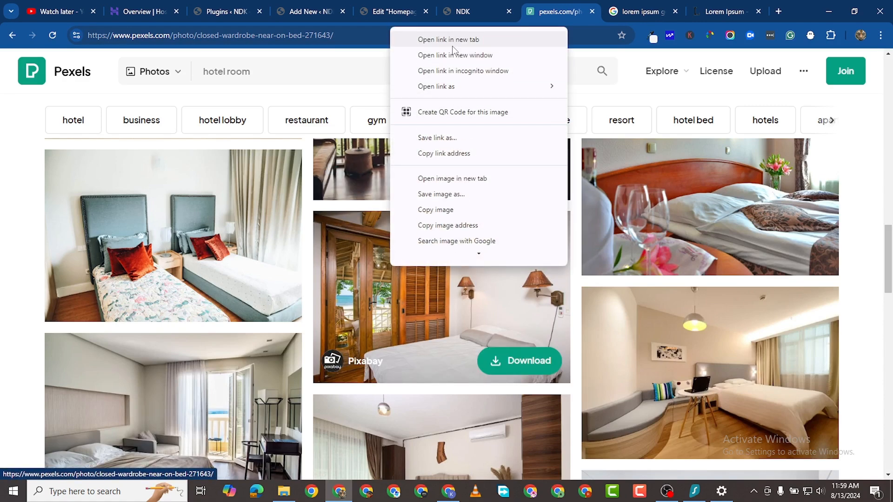
{"action": "left_click", "coordinate": [453, 40]}
- Open the hotel room photo with the black laptop on a table in a new tab
{"action": "scroll", "coordinate": [626, 327], "scroll_direction": "down", "scroll_amount": 2}
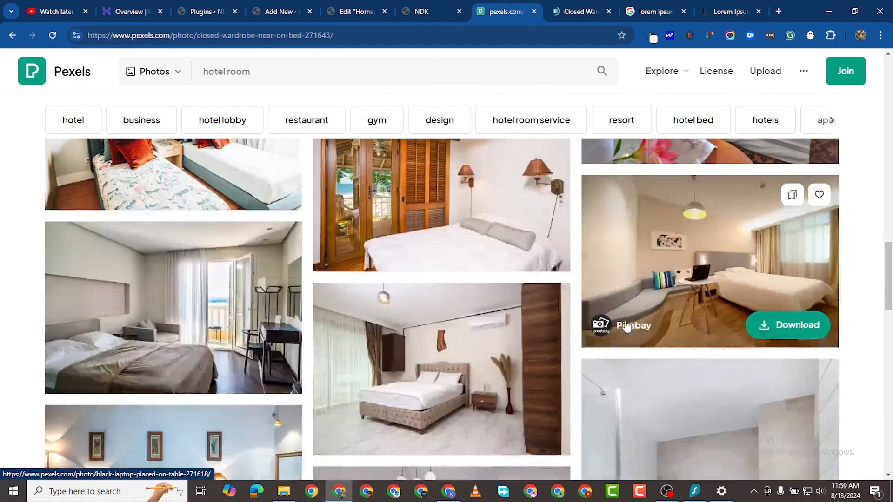
{"action": "right_click", "coordinate": [638, 259]}
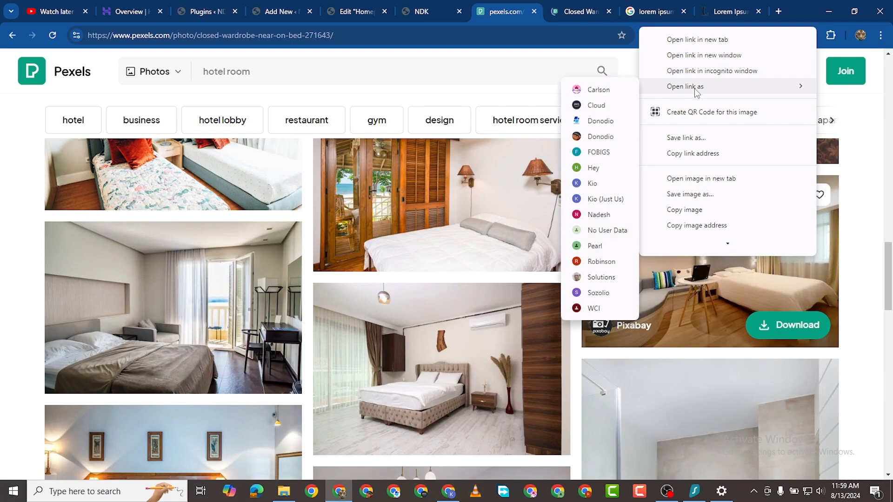
{"action": "left_click", "coordinate": [704, 40]}
- Find the restaurant photo with white tablecloths and purple chairs among the results and open it in a new tab
{"action": "scroll", "coordinate": [471, 224], "scroll_direction": "down", "scroll_amount": 7}
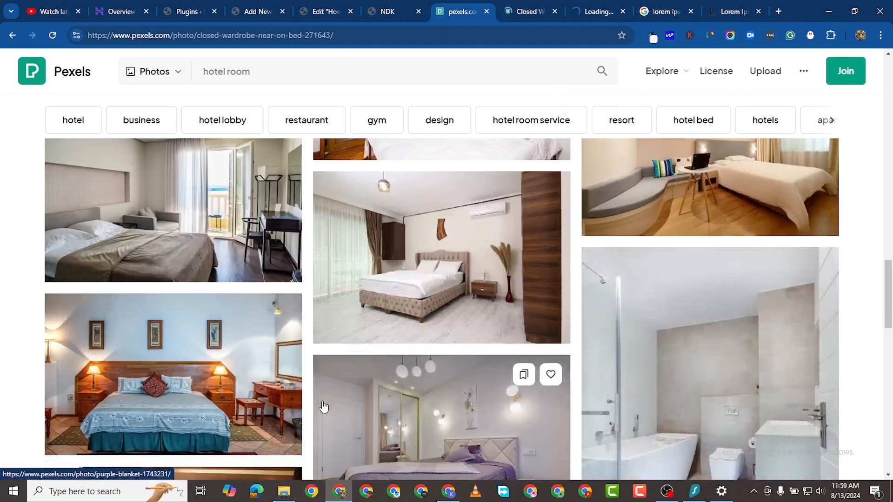
{"action": "scroll", "coordinate": [201, 401], "scroll_direction": "down", "scroll_amount": 15}
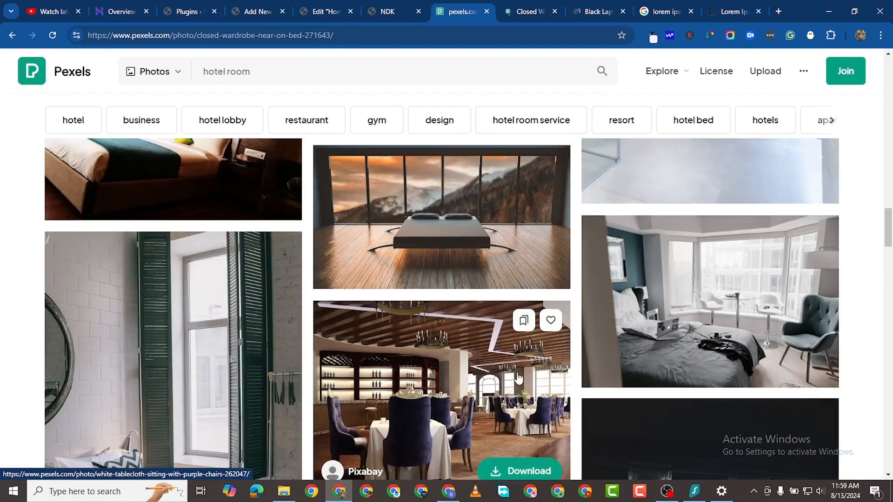
{"action": "scroll", "coordinate": [452, 313], "scroll_direction": "down", "scroll_amount": 1}
{"action": "right_click", "coordinate": [452, 312]}
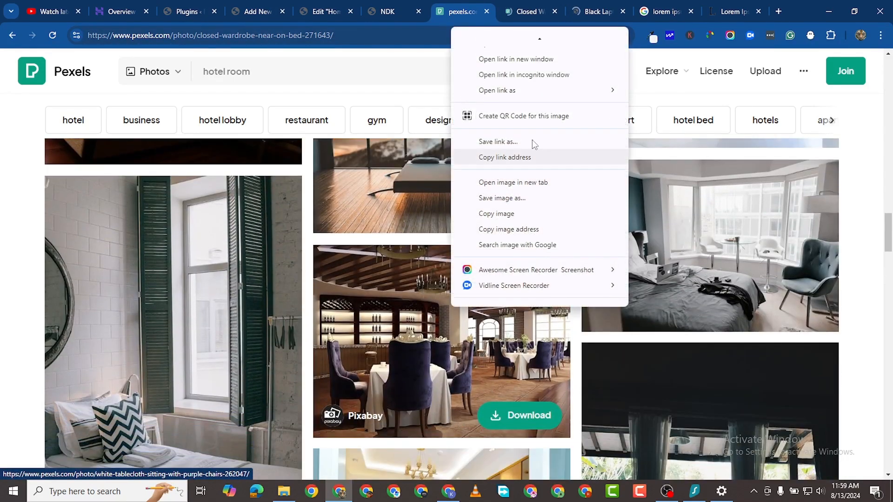
{"action": "left_click", "coordinate": [540, 41]}
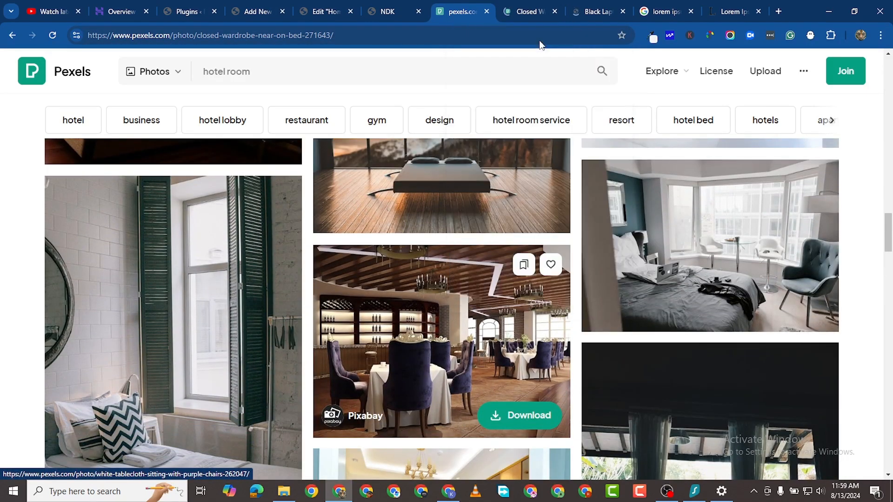
- Download the closed wooden wardrobe bedroom photo in Medium size, 1280×853
{"action": "left_click", "coordinate": [487, 11]}
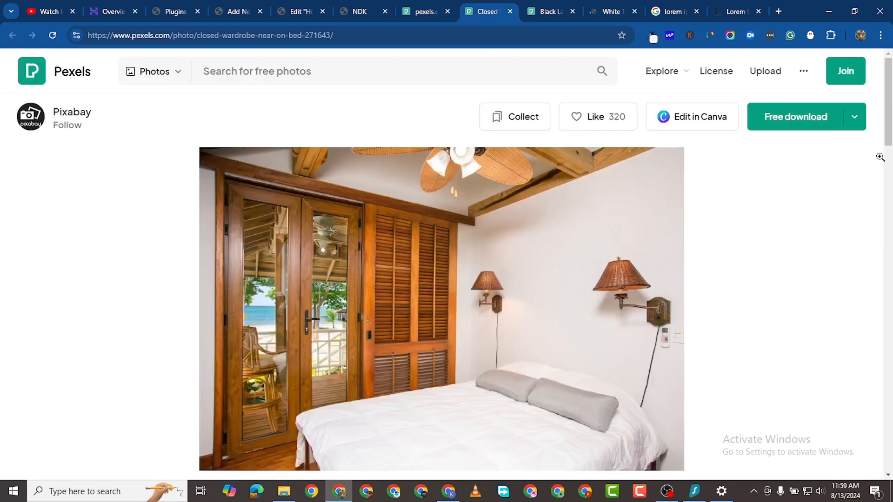
{"action": "left_click", "coordinate": [854, 117]}
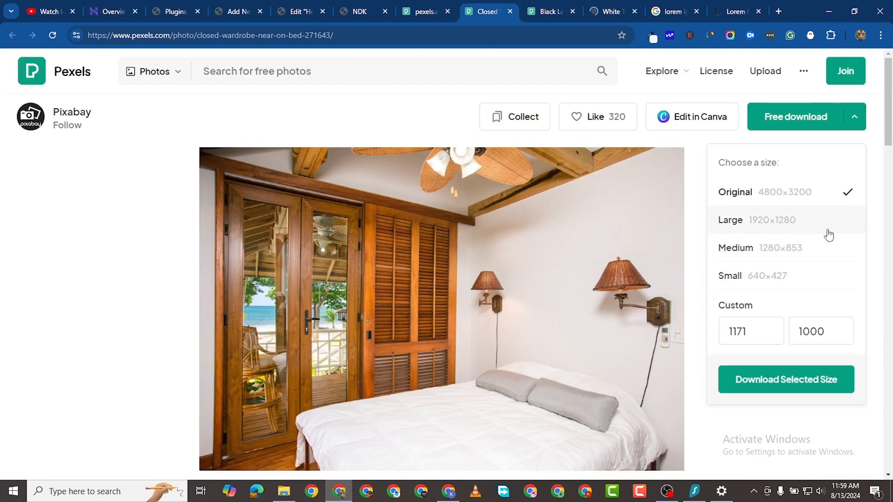
{"action": "left_click", "coordinate": [799, 253]}
{"action": "left_click", "coordinate": [802, 379]}
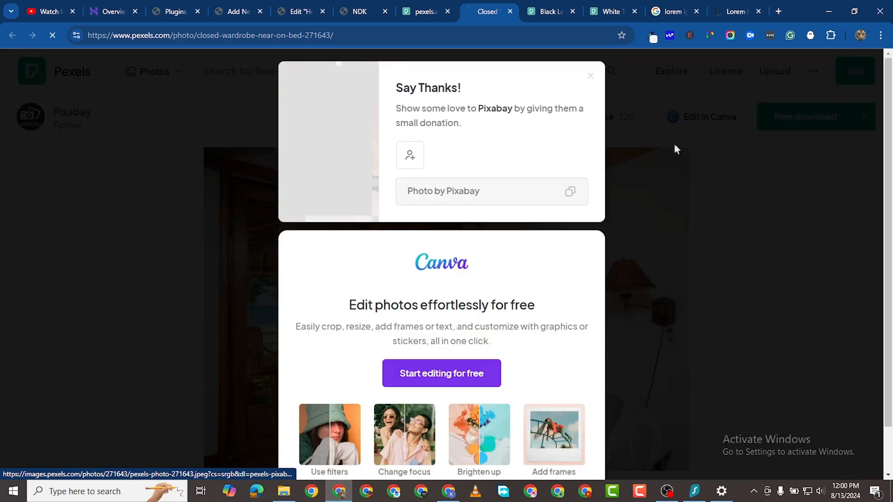
- Switch to the hotel room photo with the black laptop and download it in Medium size, 1280×854
{"action": "left_click", "coordinate": [526, 18]}
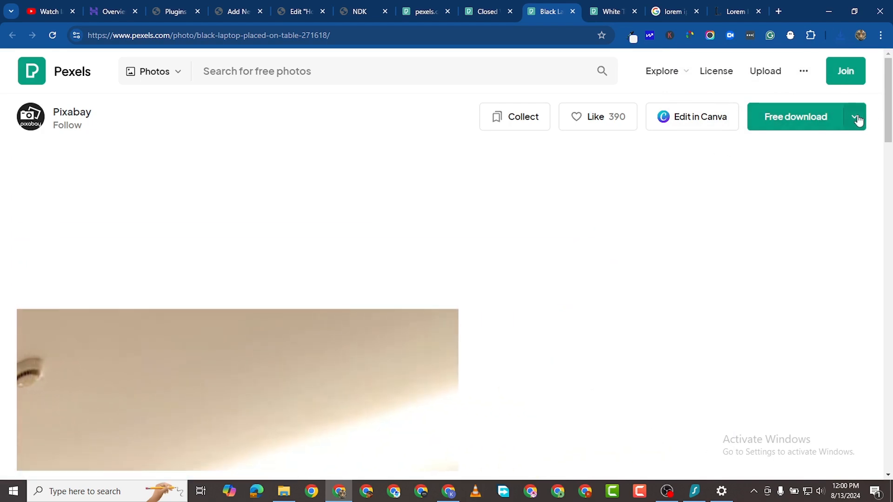
{"action": "left_click", "coordinate": [855, 118]}
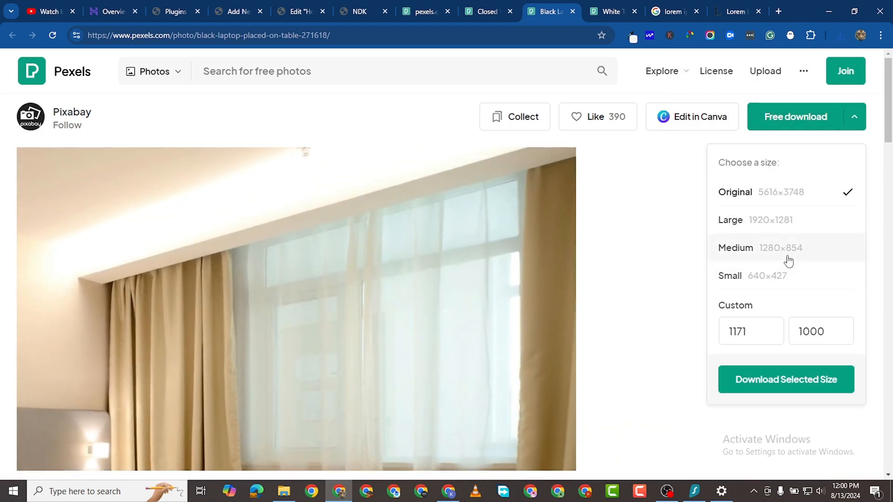
{"action": "left_click", "coordinate": [790, 256]}
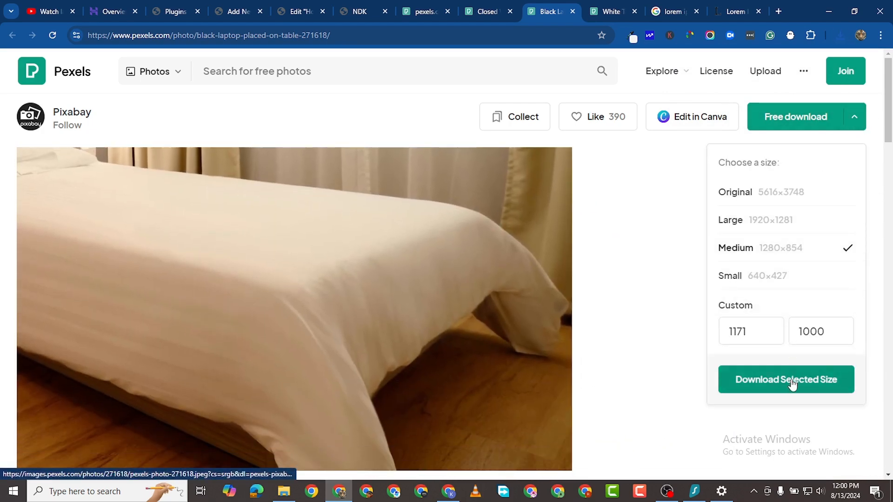
{"action": "left_click", "coordinate": [792, 384]}
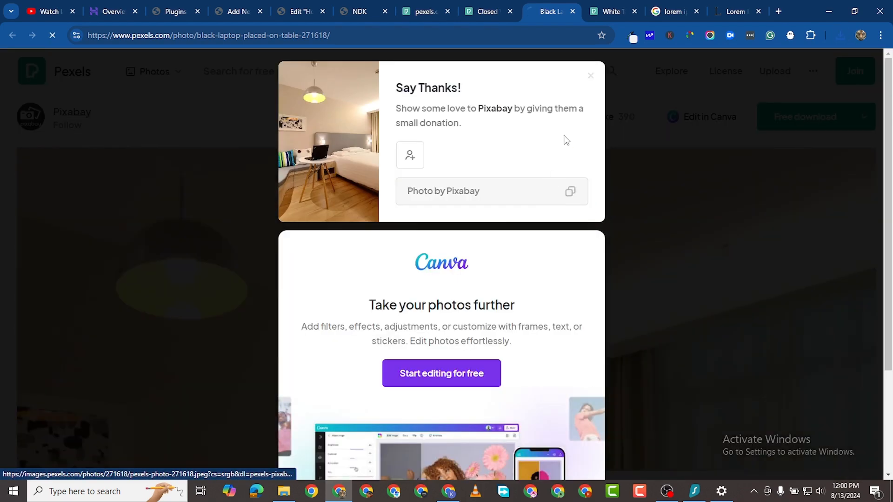
- Switch to the restaurant photo with purple chairs, dismiss the sign-in prompt and download it in Medium size, 1280×960
{"action": "left_click", "coordinate": [598, 11]}
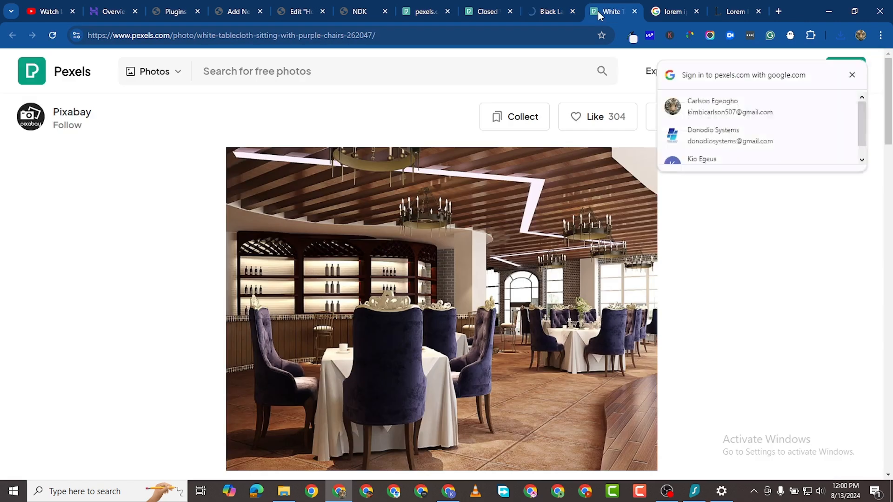
{"action": "left_click", "coordinate": [853, 75]}
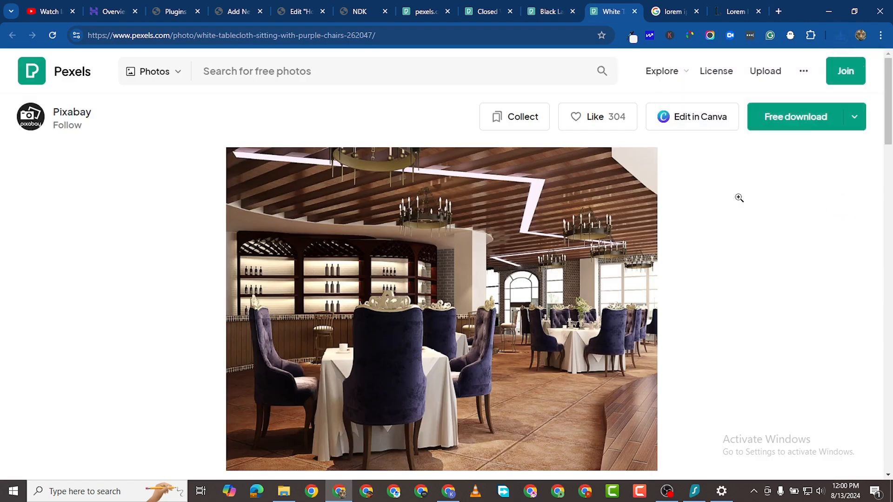
{"action": "left_click", "coordinate": [854, 120]}
{"action": "left_click", "coordinate": [811, 251]}
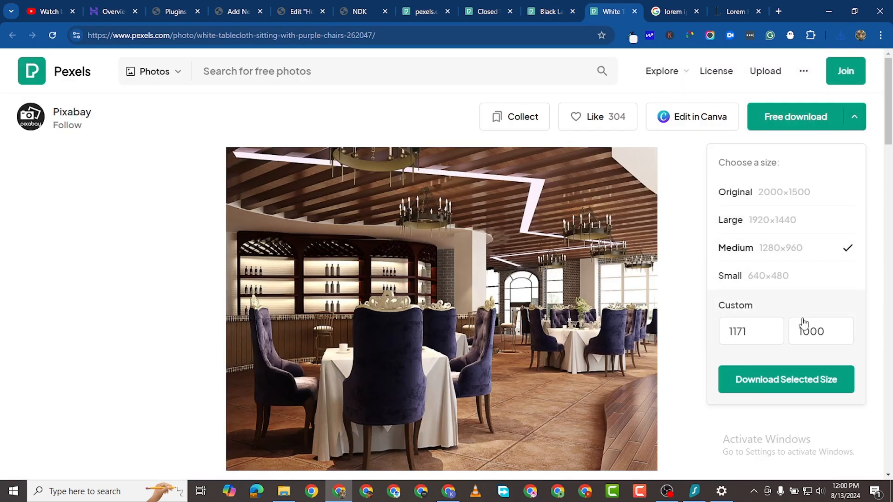
{"action": "left_click", "coordinate": [803, 384]}
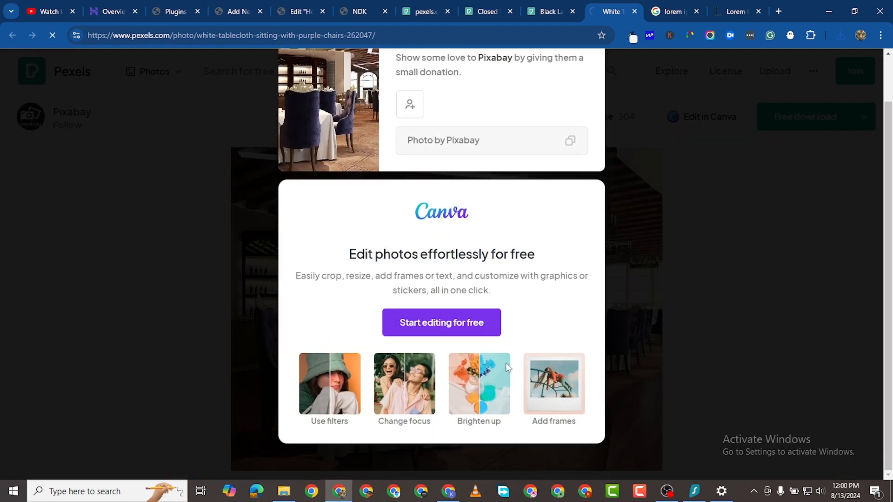
- Return to the black laptop photo's page and open the related photo of two black and gray tub chairs
{"action": "left_click", "coordinate": [551, 12]}
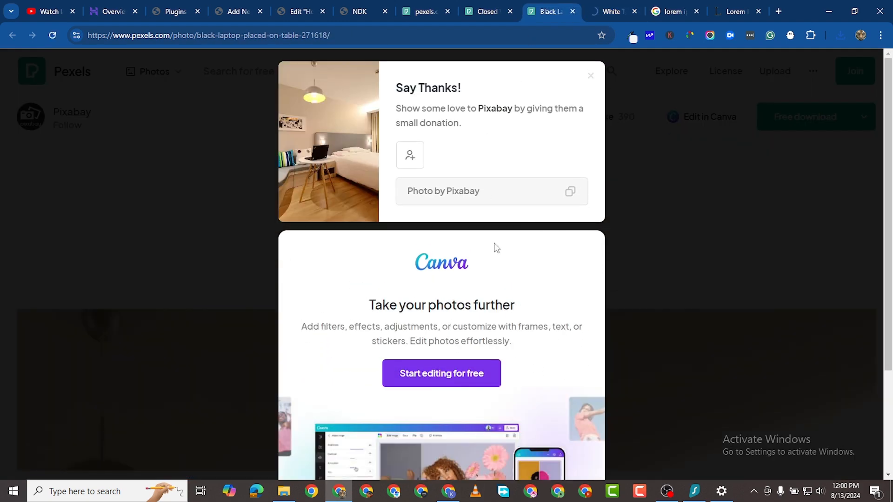
{"action": "left_click", "coordinate": [588, 88]}
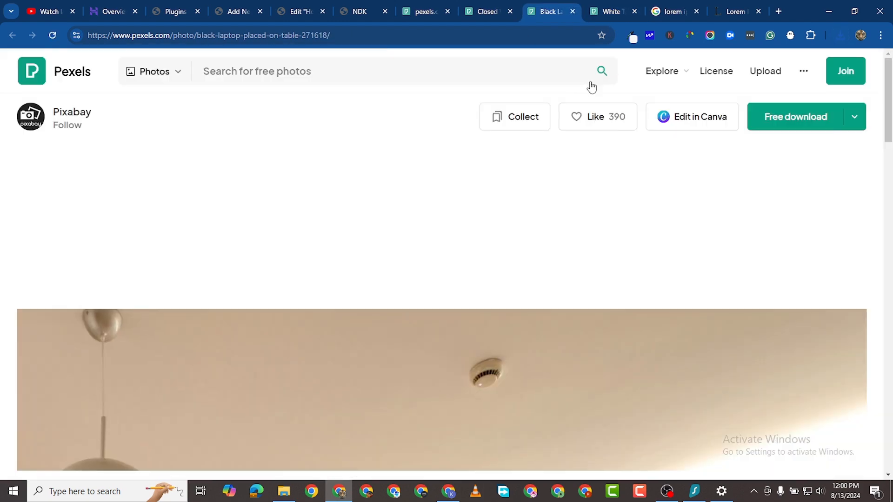
{"action": "scroll", "coordinate": [460, 294], "scroll_direction": "down", "scroll_amount": 15}
{"action": "scroll", "coordinate": [298, 329], "scroll_direction": "down", "scroll_amount": 7}
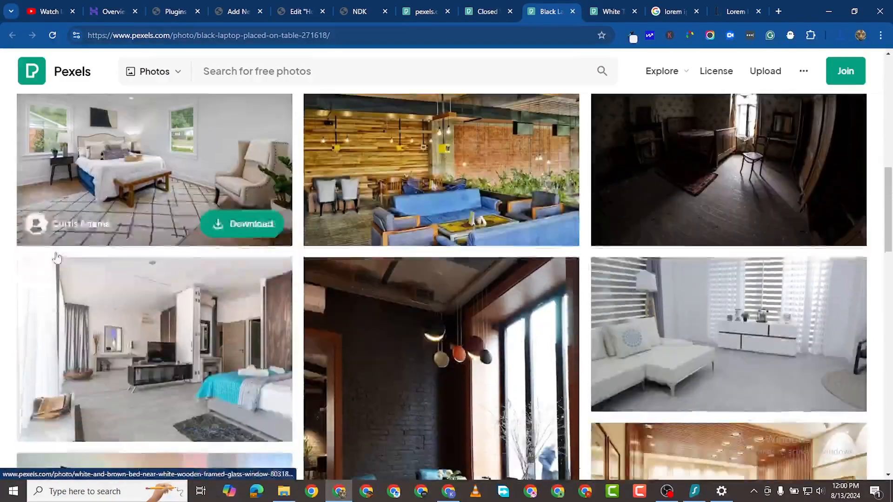
{"action": "scroll", "coordinate": [208, 351], "scroll_direction": "down", "scroll_amount": 4}
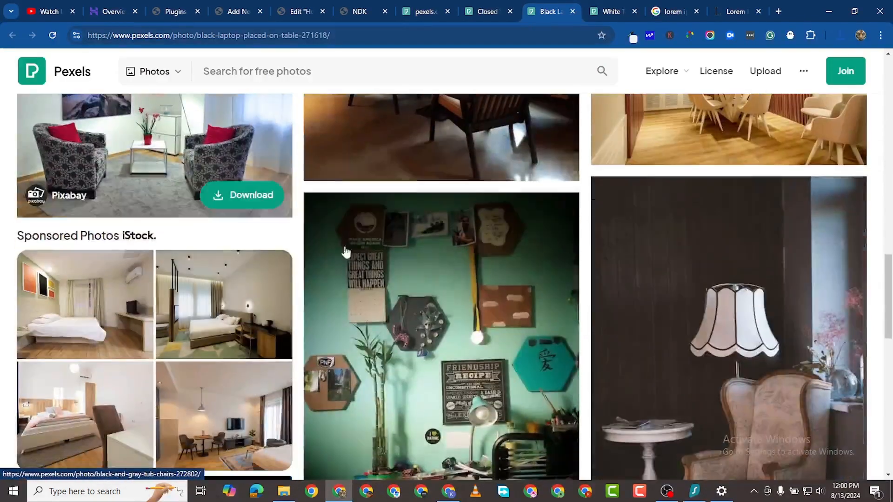
{"action": "scroll", "coordinate": [179, 219], "scroll_direction": "up", "scroll_amount": 4}
{"action": "left_click", "coordinate": [74, 249]}
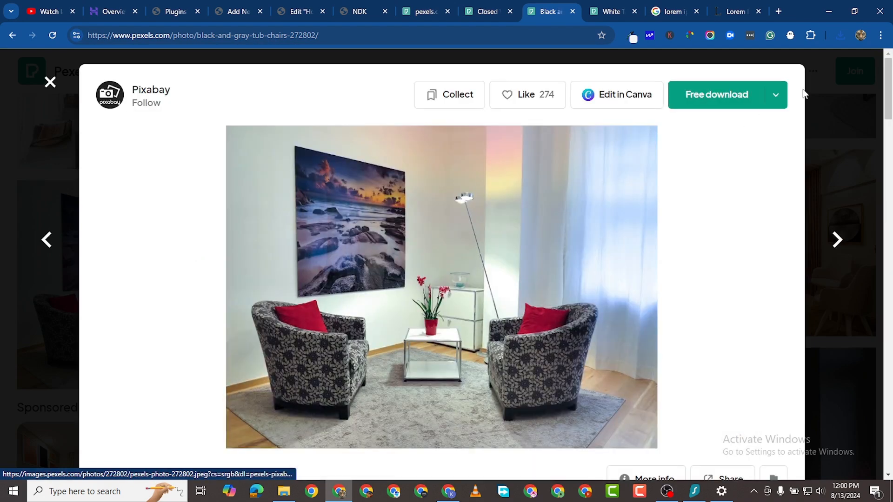
- Download the black and gray tub chairs photo in Medium size, 1280×960
{"action": "left_click", "coordinate": [775, 94]}
{"action": "left_click", "coordinate": [694, 232]}
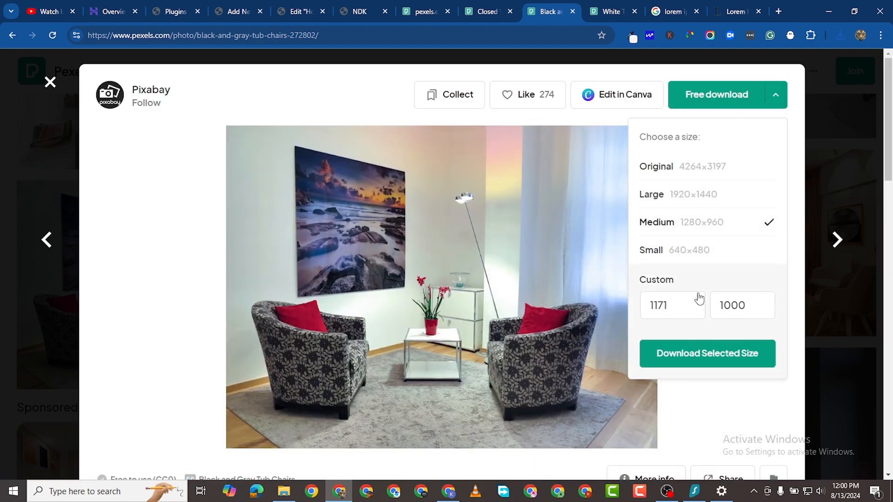
{"action": "left_click", "coordinate": [707, 354]}
- Return to the Jameson Room listing, insert the uploaded image 5 into its gallery and display the listing-level settings
{"action": "left_click", "coordinate": [300, 13]}
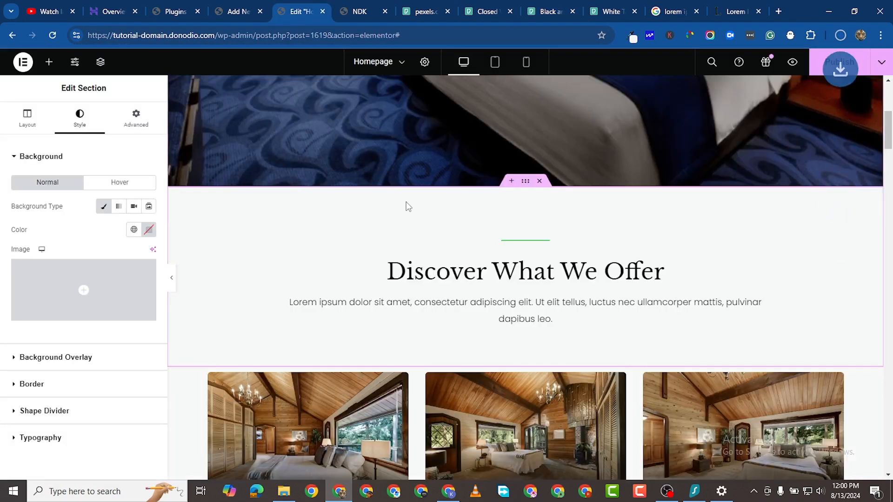
{"action": "left_click", "coordinate": [235, 13]}
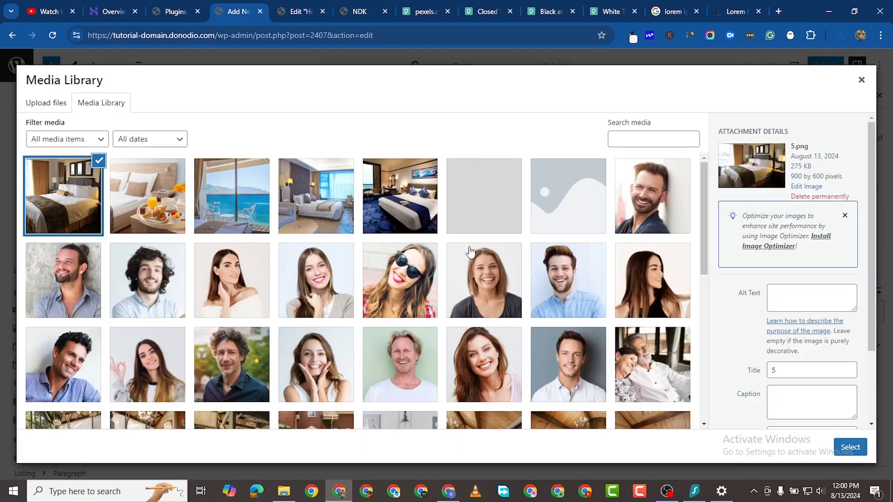
{"action": "scroll", "coordinate": [365, 291], "scroll_direction": "down", "scroll_amount": 2}
{"action": "left_click", "coordinate": [849, 447]}
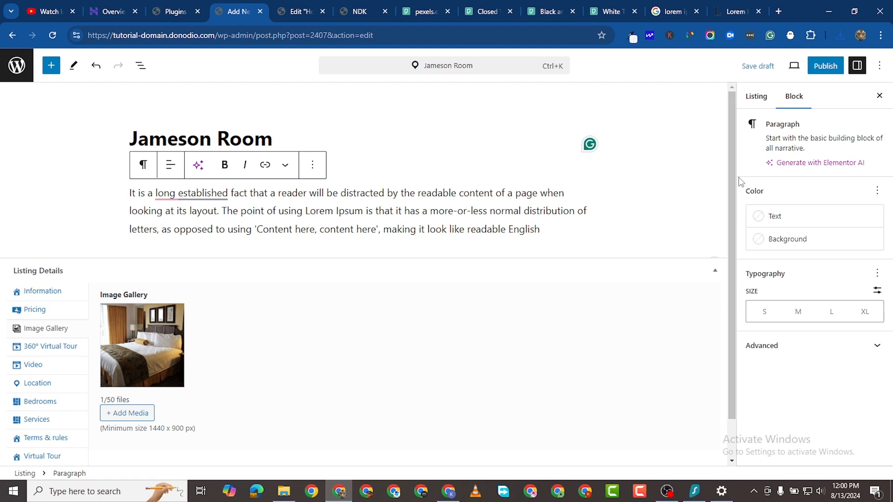
{"action": "left_click", "coordinate": [756, 97]}
{"action": "scroll", "coordinate": [796, 321], "scroll_direction": "down", "scroll_amount": 1}
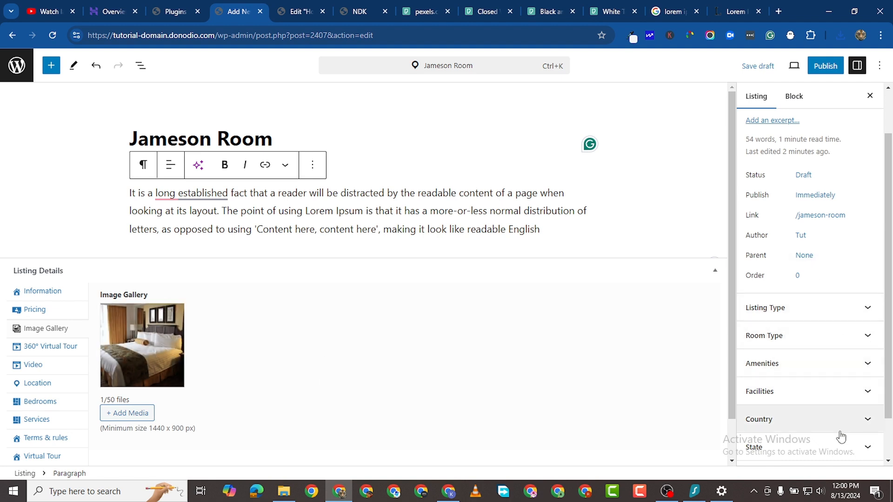
{"action": "scroll", "coordinate": [839, 404], "scroll_direction": "down", "scroll_amount": 1}
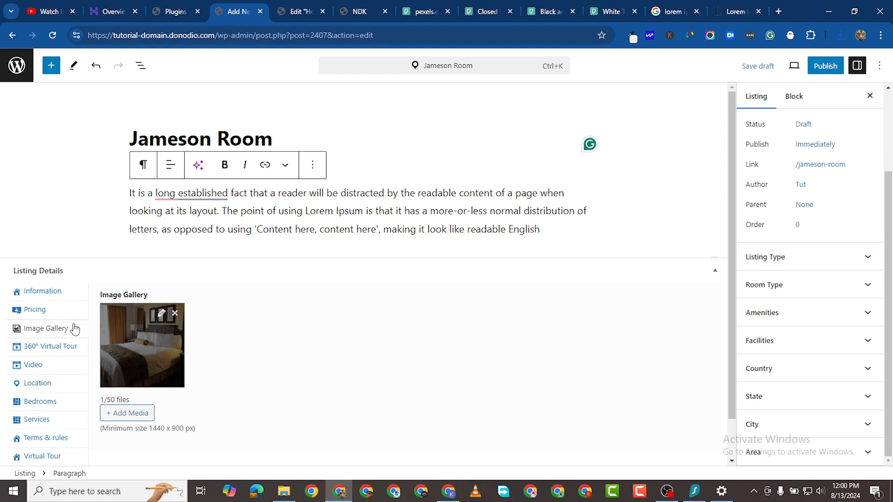
- Upload the four downloaded pexels-pixabay photos from the Downloads folder and add them to the listing's image gallery
{"action": "left_click", "coordinate": [134, 419]}
{"action": "left_click", "coordinate": [34, 106]}
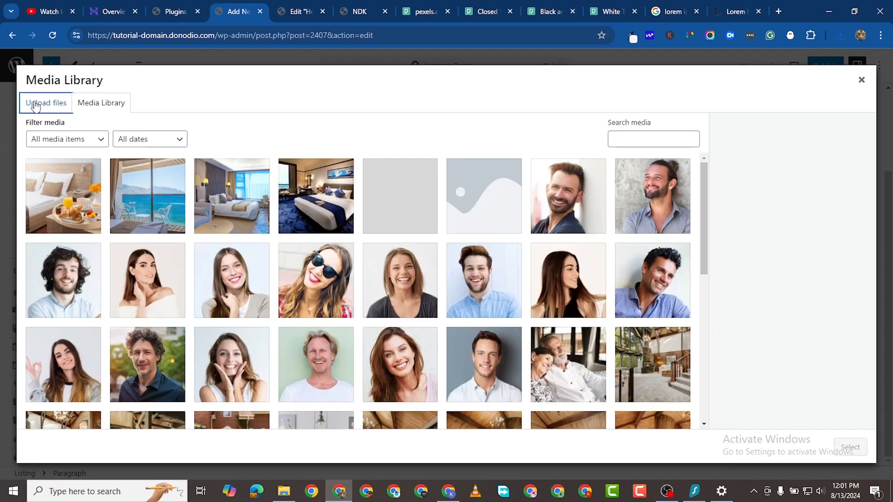
{"action": "left_click", "coordinate": [446, 268]}
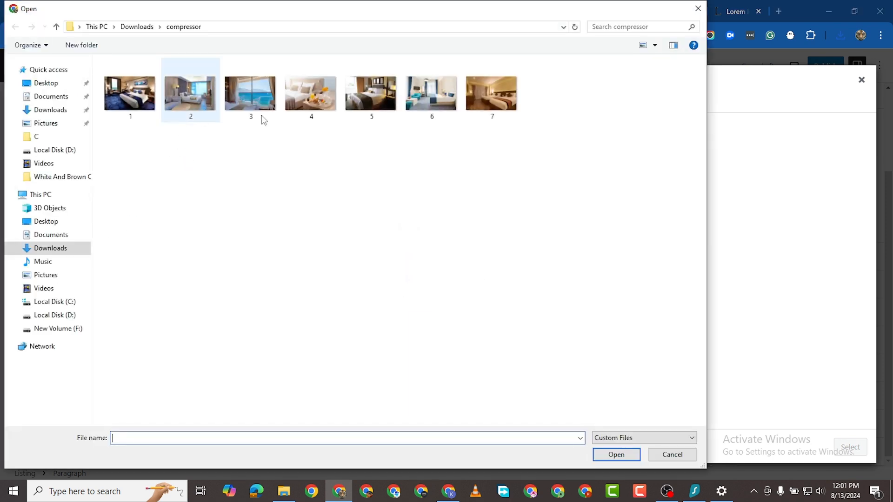
{"action": "left_click", "coordinate": [48, 112]}
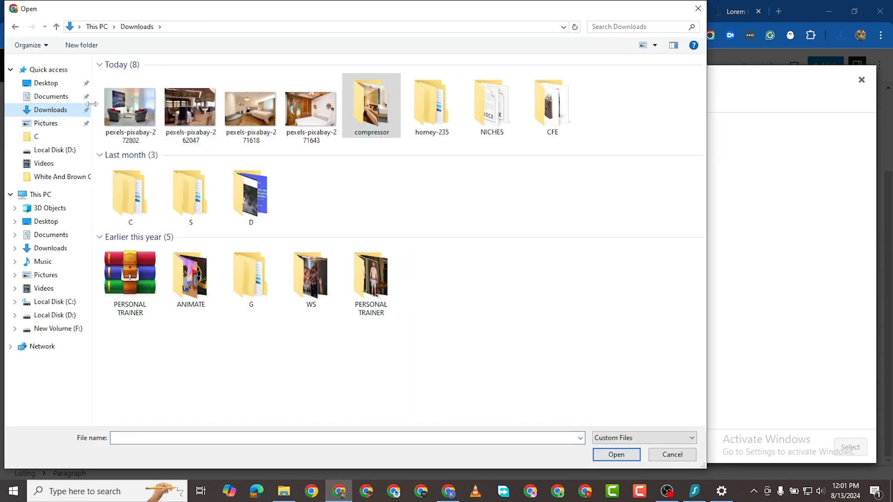
{"action": "left_click", "coordinate": [111, 93]}
{"action": "left_click_drag", "start_coordinate": [112, 93], "coordinate": [327, 115]}
{"action": "left_click", "coordinate": [615, 455]}
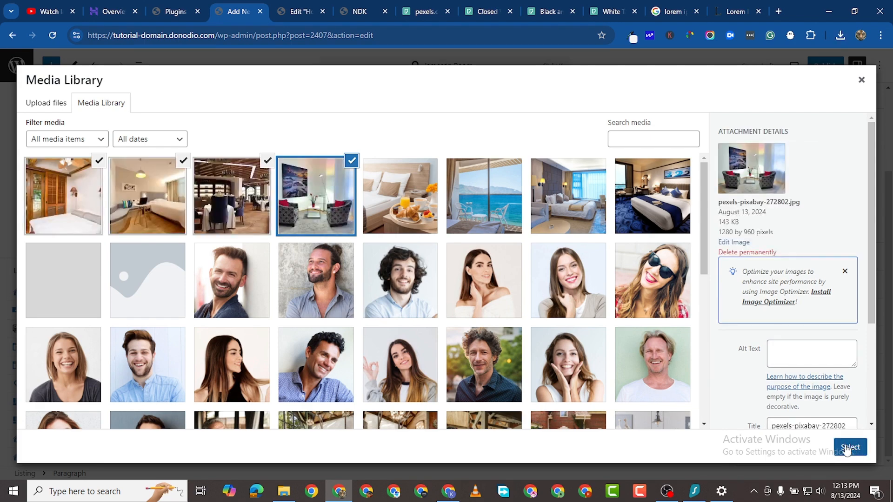
{"action": "left_click", "coordinate": [850, 447]}
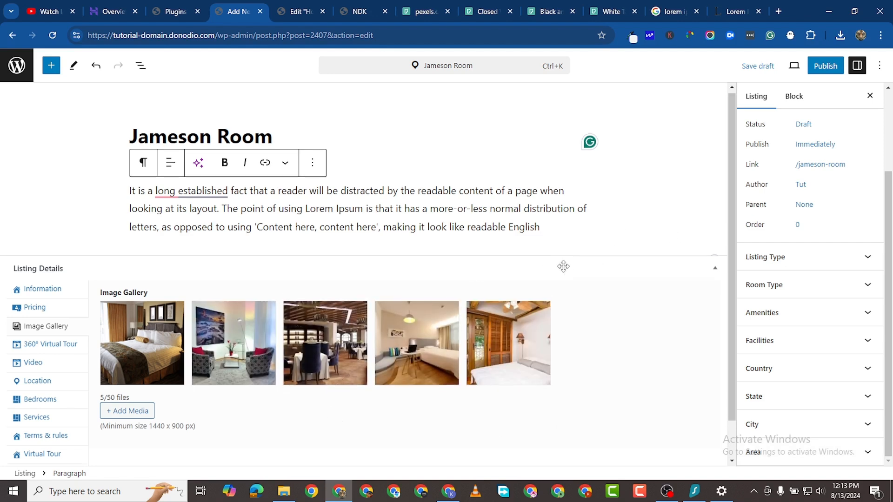
{"action": "scroll", "coordinate": [562, 265], "scroll_direction": "down", "scroll_amount": 1}
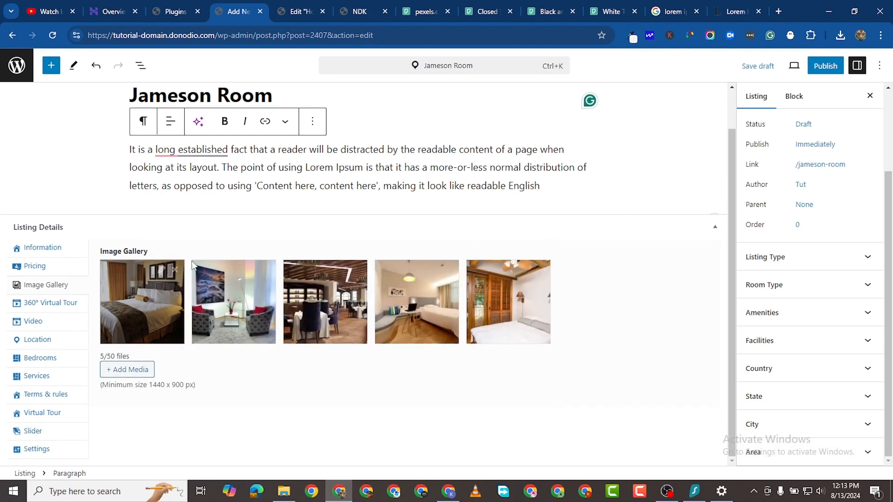
{"action": "scroll", "coordinate": [495, 209], "scroll_direction": "up", "scroll_amount": 1}
{"action": "scroll", "coordinate": [637, 257], "scroll_direction": "down", "scroll_amount": 1}
{"action": "scroll", "coordinate": [640, 258], "scroll_direction": "up", "scroll_amount": 1}
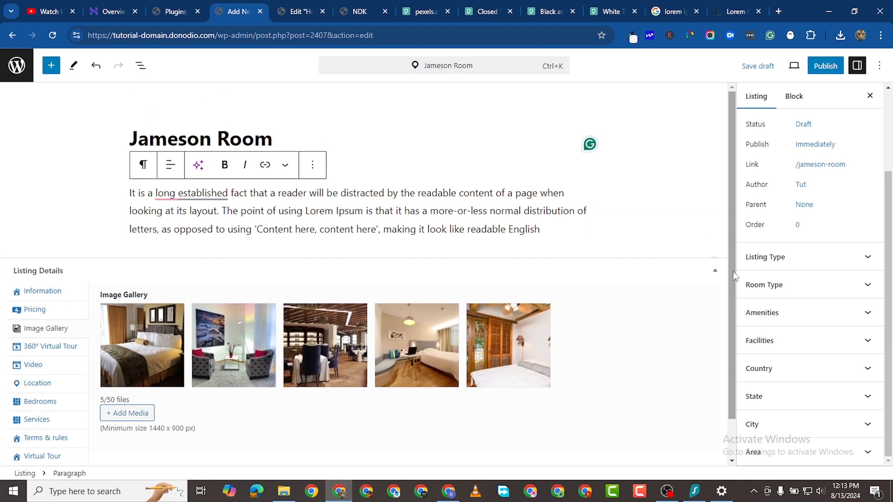
{"action": "scroll", "coordinate": [800, 217], "scroll_direction": "up", "scroll_amount": 1}
{"action": "scroll", "coordinate": [799, 217], "scroll_direction": "down", "scroll_amount": 1}
- Check the listing's 360° Virtual Tour details, and open the Video URL entry for editing
{"action": "scroll", "coordinate": [354, 323], "scroll_direction": "down", "scroll_amount": 1}
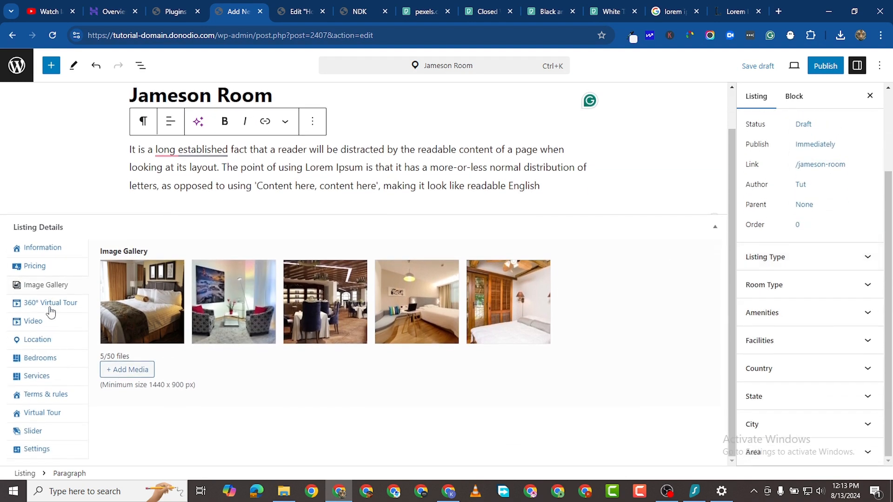
{"action": "left_click", "coordinate": [50, 303]}
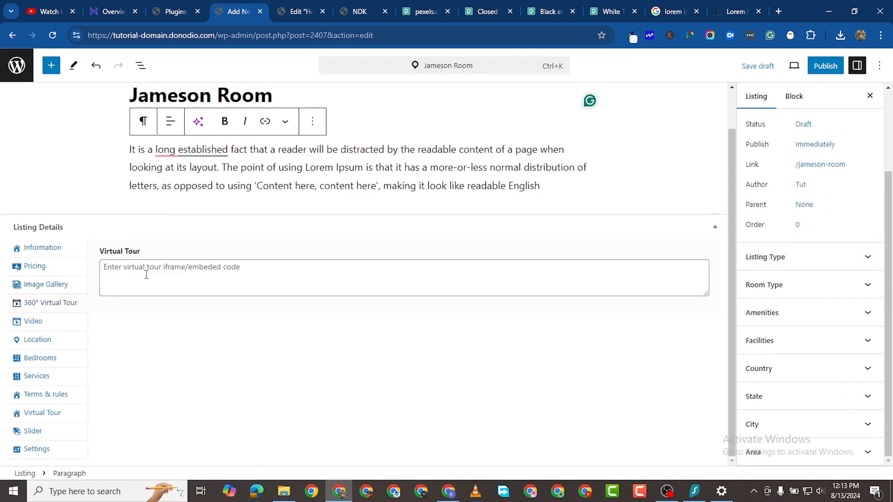
{"action": "left_click", "coordinate": [170, 266]}
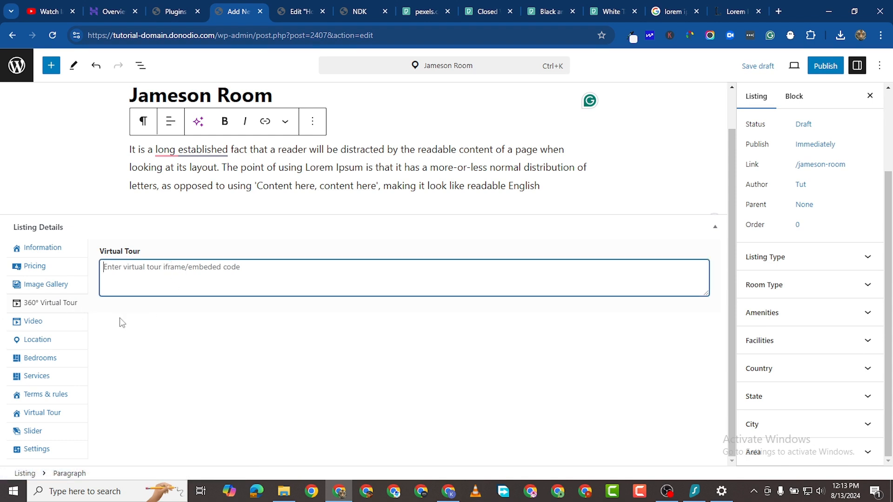
{"action": "left_click", "coordinate": [57, 326]}
{"action": "left_click", "coordinate": [167, 266]}
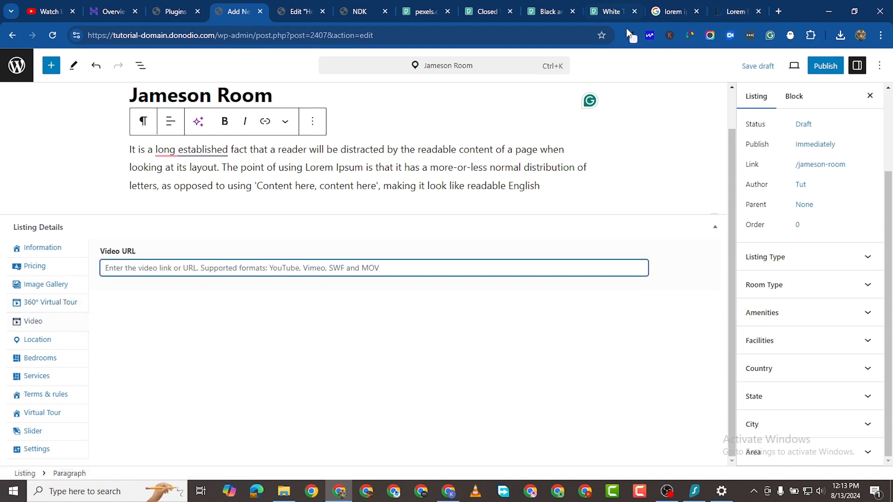
- Switch to the Pexels page of the black and gray tub chairs and close its thank-you dialog
{"action": "left_click", "coordinate": [607, 13]}
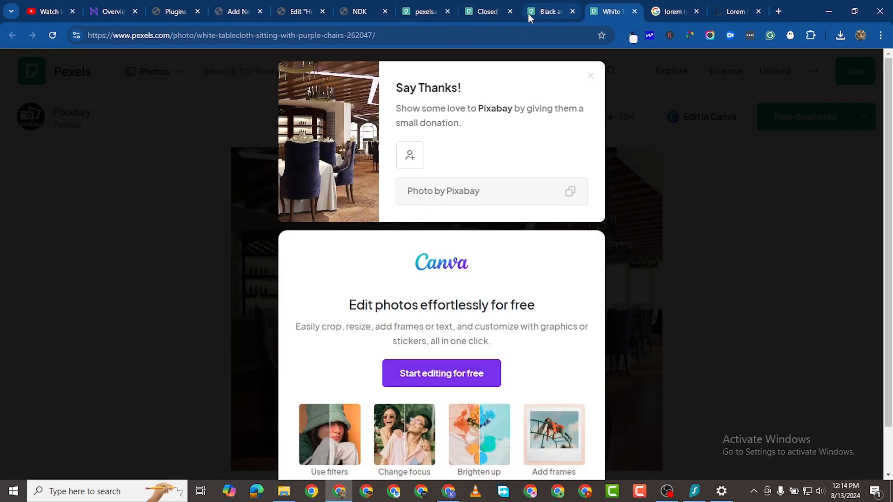
{"action": "left_click", "coordinate": [528, 13]}
{"action": "left_click", "coordinate": [591, 77]}
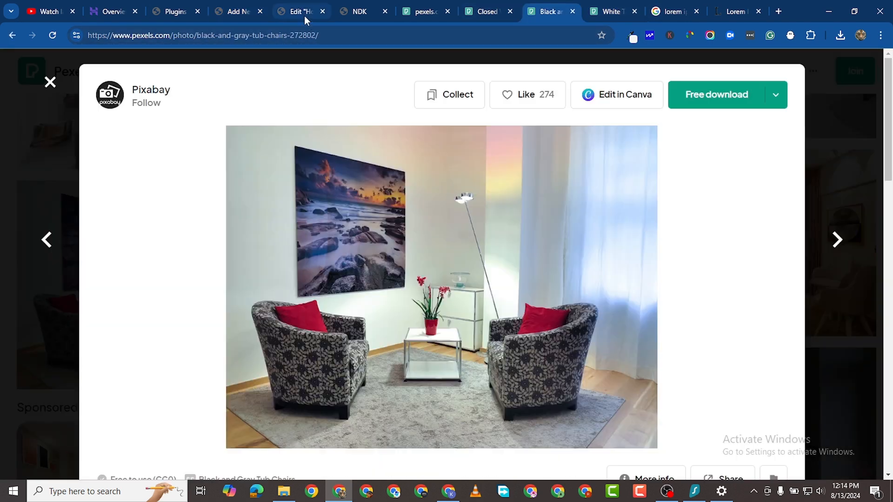
- Return to the WordPress admin and open the page for uploading a new media file in place of the plugins list
{"action": "left_click", "coordinate": [300, 11]}
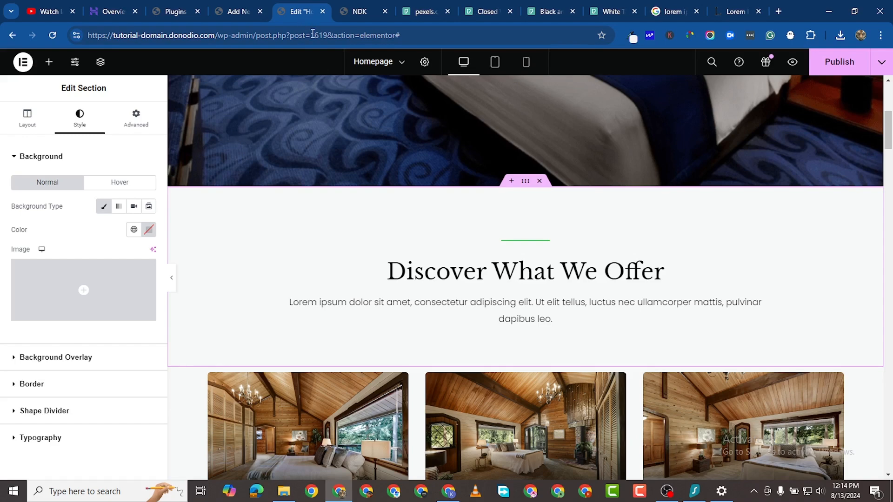
{"action": "left_click", "coordinate": [344, 13]}
{"action": "left_click", "coordinate": [244, 12]}
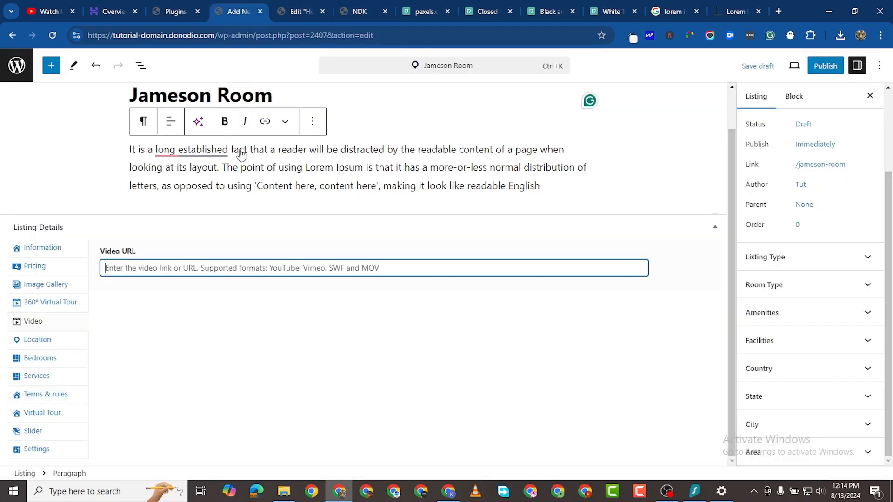
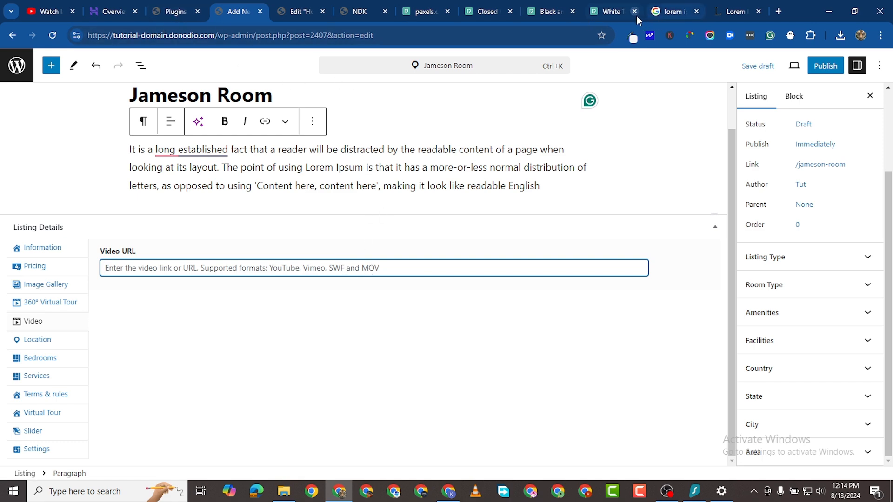
{"action": "left_click", "coordinate": [183, 13]}
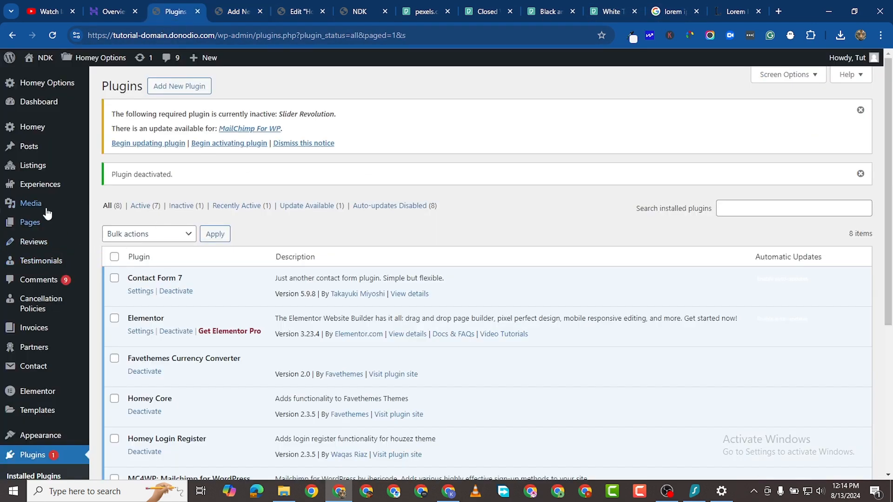
{"action": "mouse_move", "coordinate": [30, 203]}
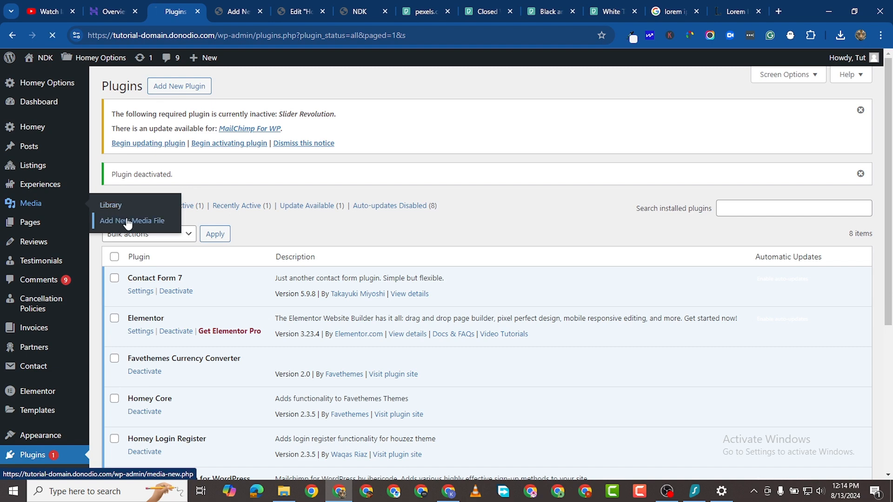
{"action": "left_click", "coordinate": [120, 220]}
- Switch to the Pexels white tablecloth photo page, dismiss its thank-you dialog and start a search limited to videos
{"action": "left_click", "coordinate": [605, 14]}
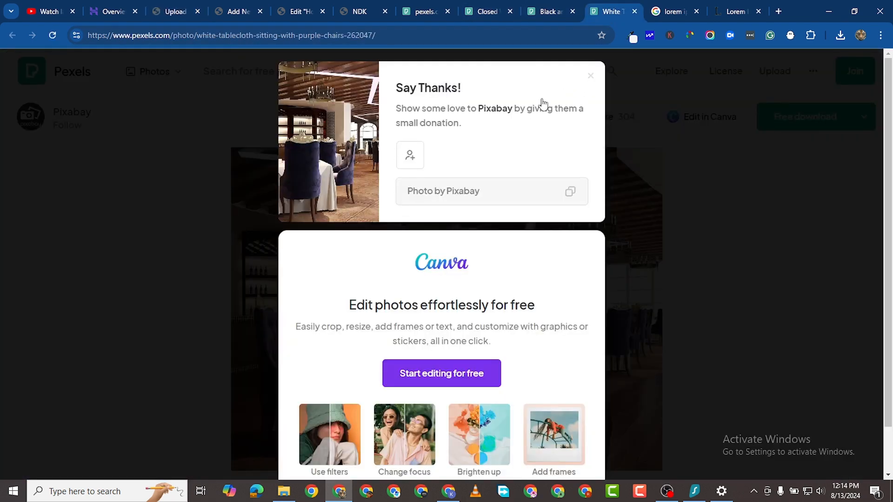
{"action": "key", "text": "Escape"}
{"action": "left_click", "coordinate": [174, 70]}
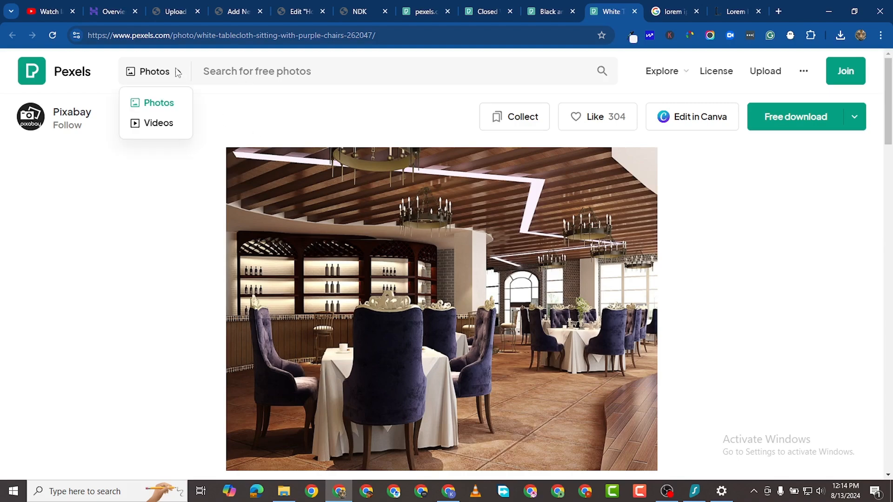
{"action": "left_click", "coordinate": [148, 126]}
{"action": "left_click", "coordinate": [255, 74]}
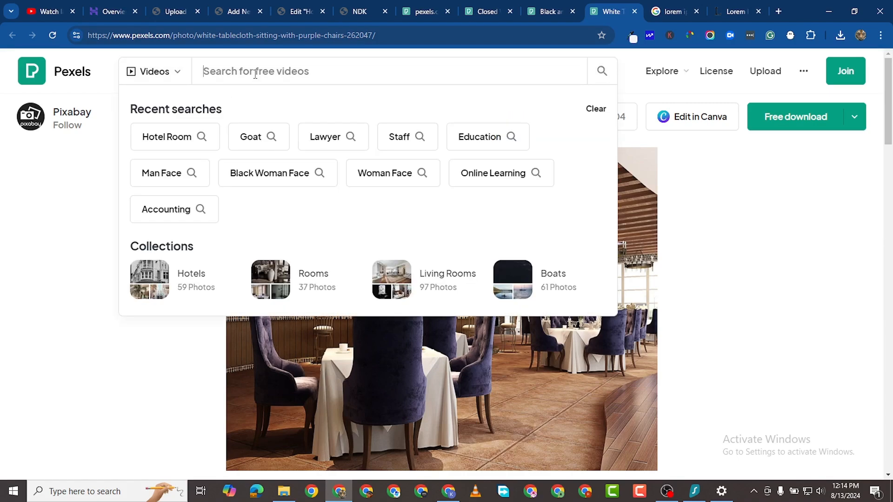
- Search Pexels videos for "hotel room" and preview the clip of the woman sitting by the window
{"action": "type", "text": "hotel roo"}
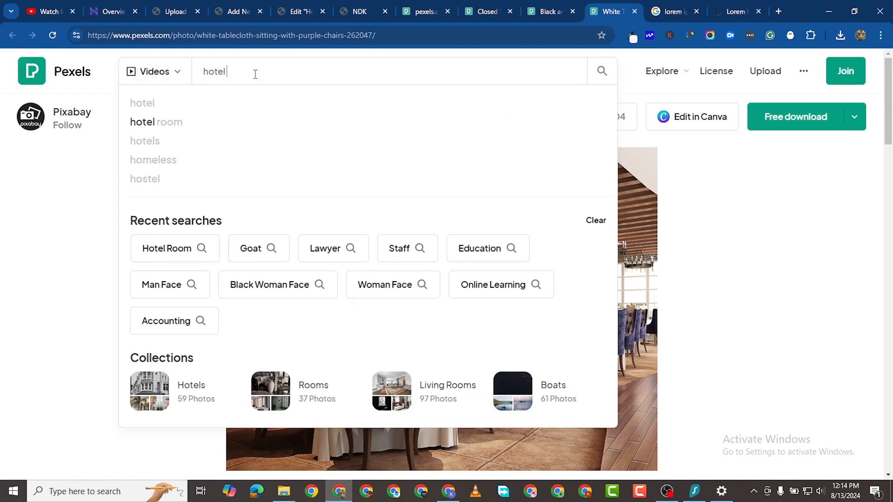
{"action": "type", "text": "m"}
{"action": "key", "text": "Return"}
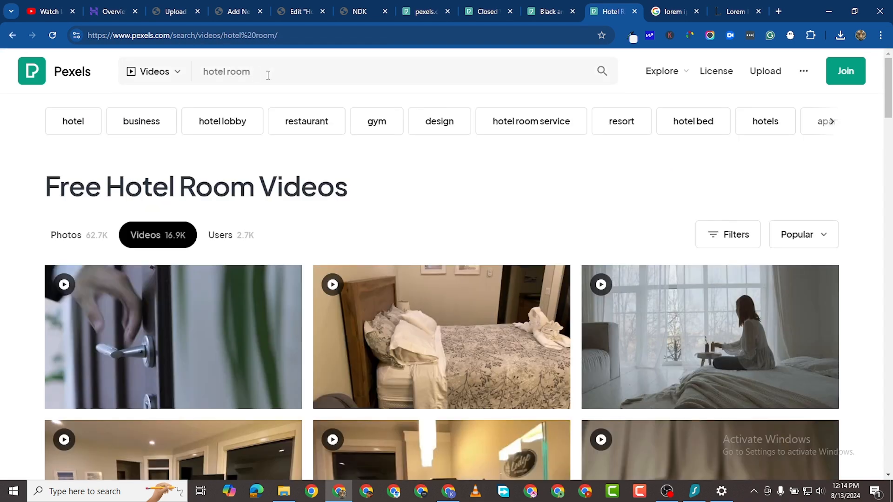
{"action": "scroll", "coordinate": [781, 266], "scroll_direction": "down", "scroll_amount": 3}
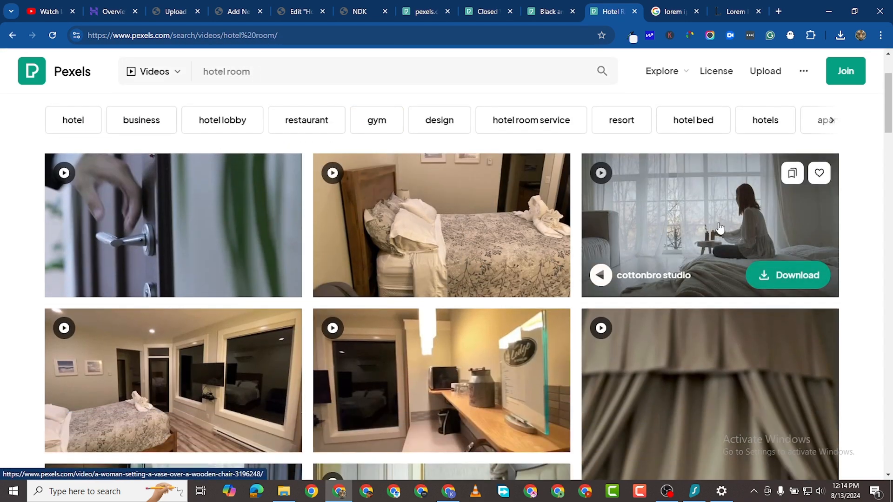
{"action": "left_click", "coordinate": [727, 210]}
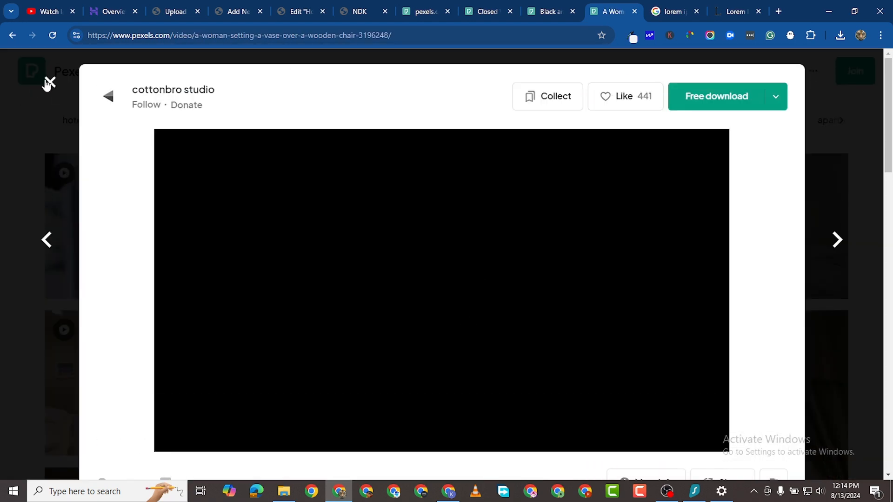
{"action": "left_click", "coordinate": [49, 83]}
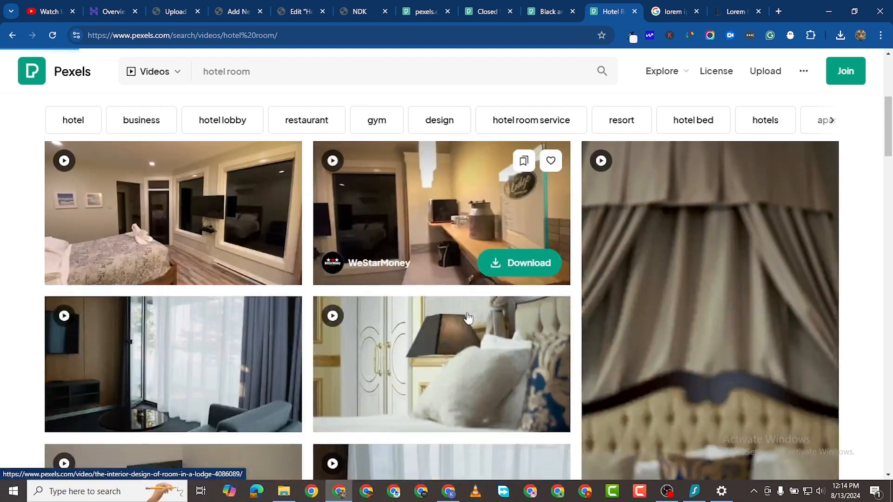
- Download the cottonbro studio clip of the bed with cushions and a lamp in HD 1366×720 and check the download's progress
{"action": "scroll", "coordinate": [468, 318], "scroll_direction": "down", "scroll_amount": 3}
{"action": "scroll", "coordinate": [455, 213], "scroll_direction": "up", "scroll_amount": 1}
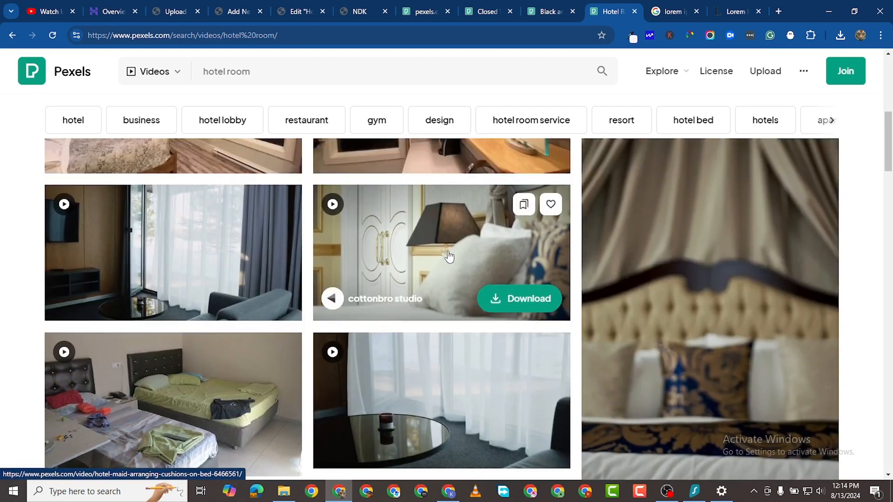
{"action": "left_click", "coordinate": [449, 256]}
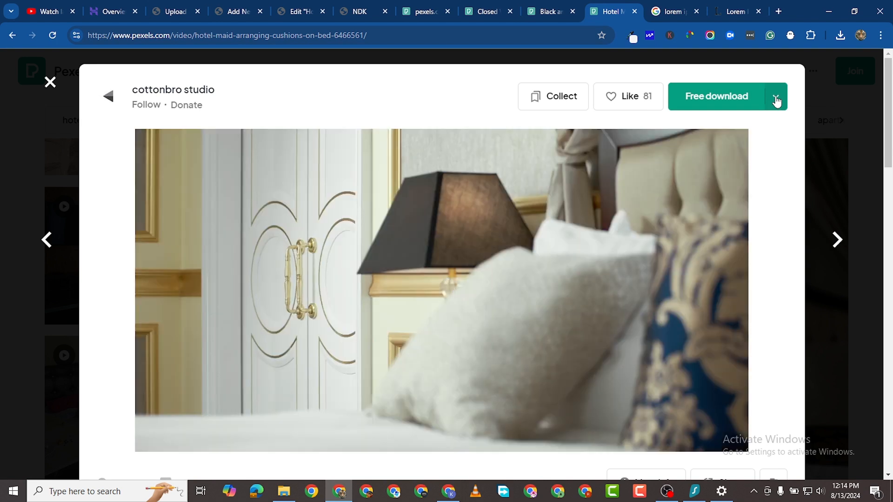
{"action": "left_click", "coordinate": [776, 99]}
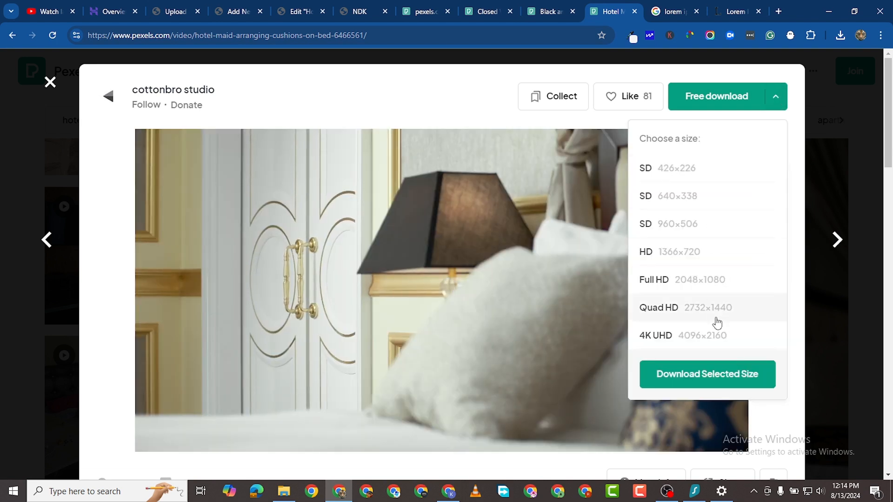
{"action": "left_click", "coordinate": [711, 226]}
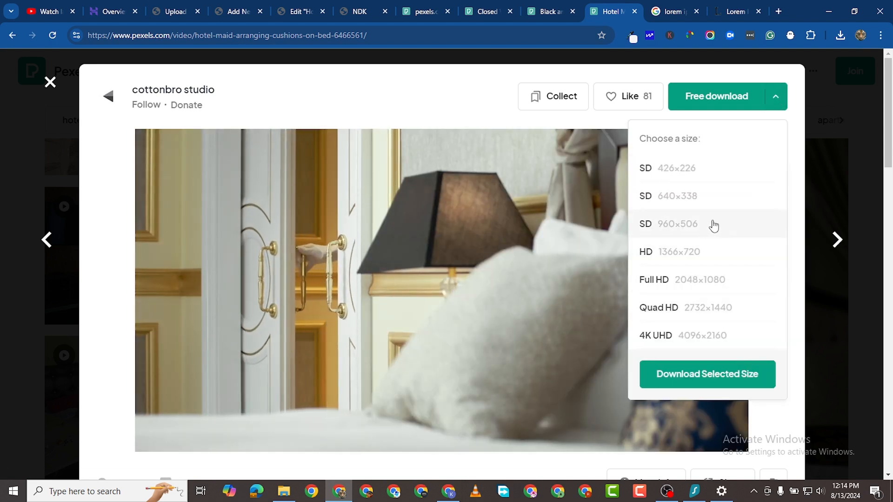
{"action": "left_click", "coordinate": [696, 259]}
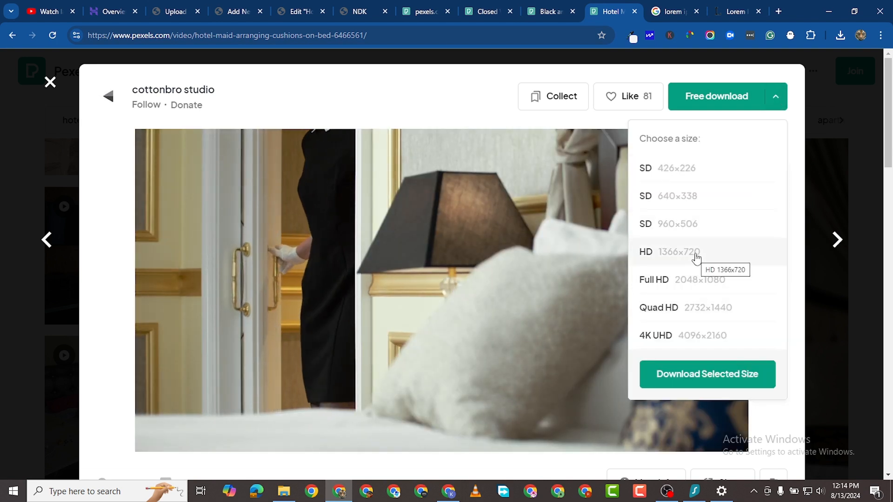
{"action": "left_click", "coordinate": [703, 375]}
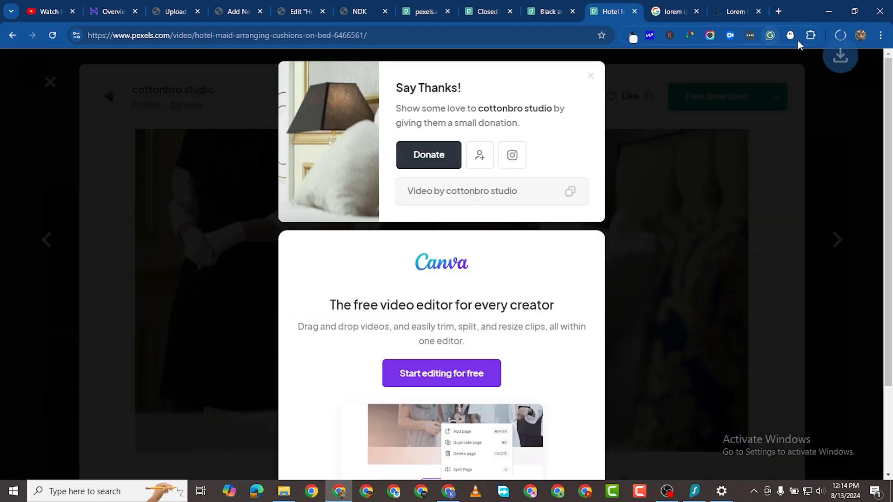
{"action": "left_click", "coordinate": [842, 34]}
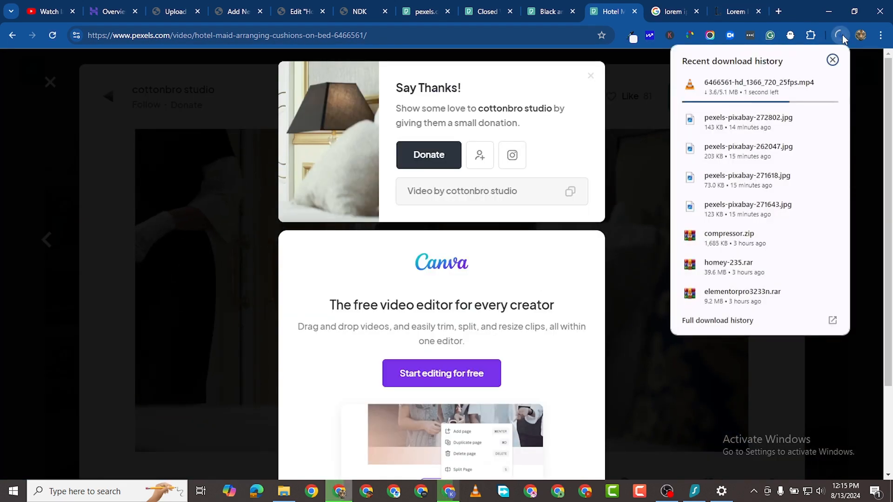
- Upload 6466561-hd_1366_720_25fps.mp4 from the Downloads folder to the WordPress media library
{"action": "left_click", "coordinate": [216, 12]}
{"action": "left_click", "coordinate": [175, 14]}
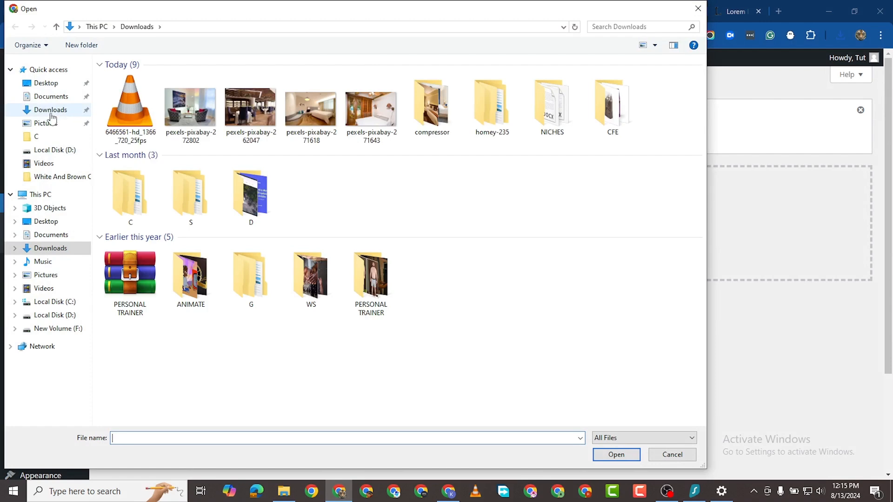
{"action": "double_click", "coordinate": [151, 129]}
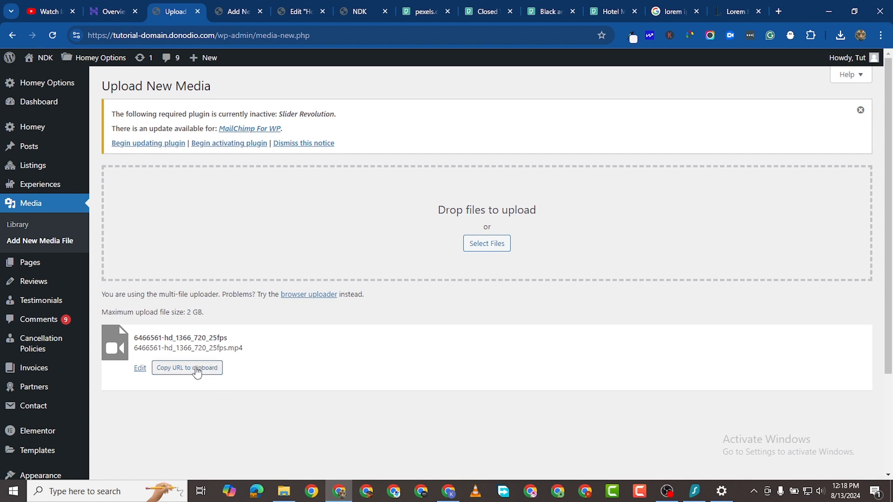
- Copy the uploaded video's URL into the Jameson Room listing's Video URL and save the draft
{"action": "left_click", "coordinate": [197, 370]}
{"action": "left_click", "coordinate": [359, 14]}
{"action": "left_click", "coordinate": [303, 15]}
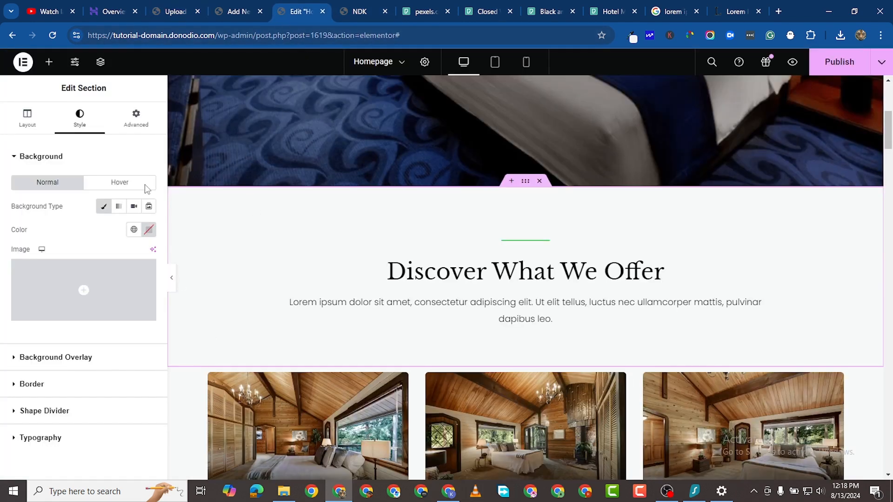
{"action": "left_click", "coordinate": [226, 15]}
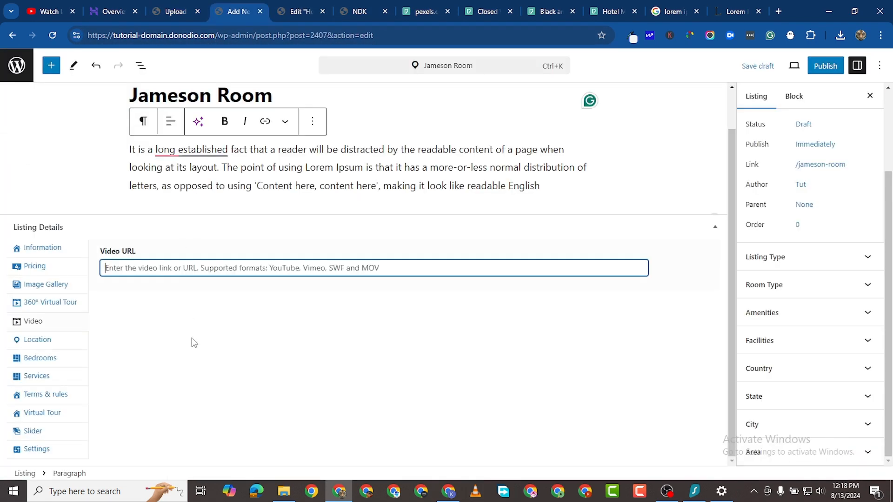
{"action": "right_click", "coordinate": [159, 263]}
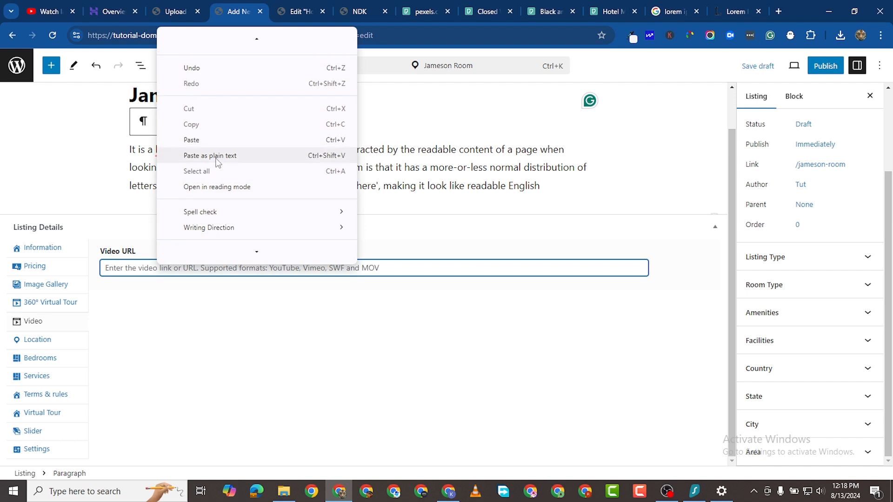
{"action": "left_click", "coordinate": [191, 140]}
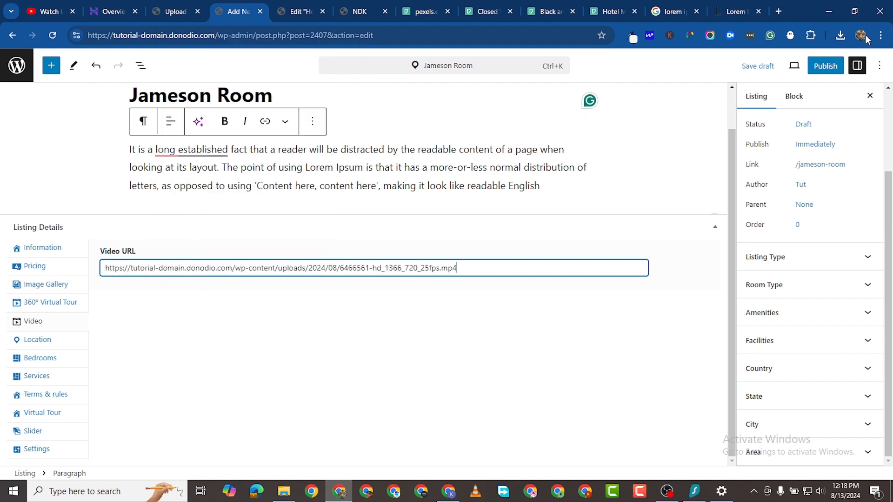
{"action": "left_click", "coordinate": [763, 66]}
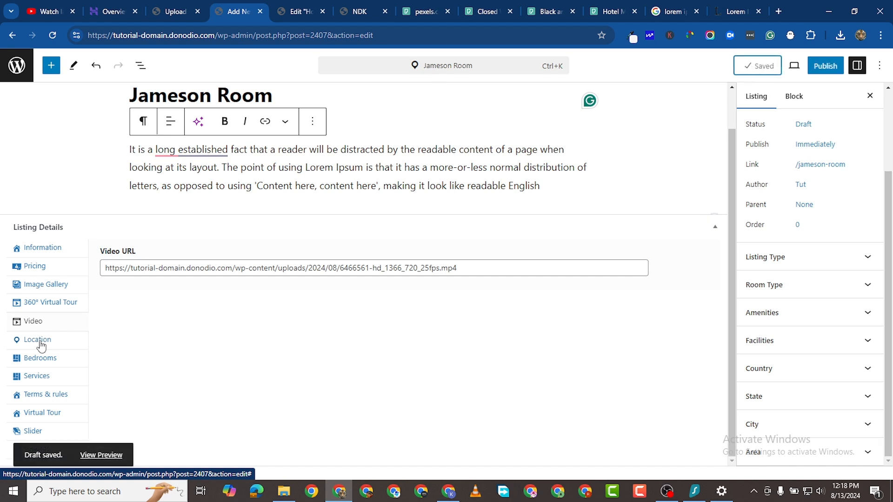
- Preview the Jameson Room draft in a new tab and look through its details, gallery, prices, map, availability and similar listings
{"action": "right_click", "coordinate": [102, 455]}
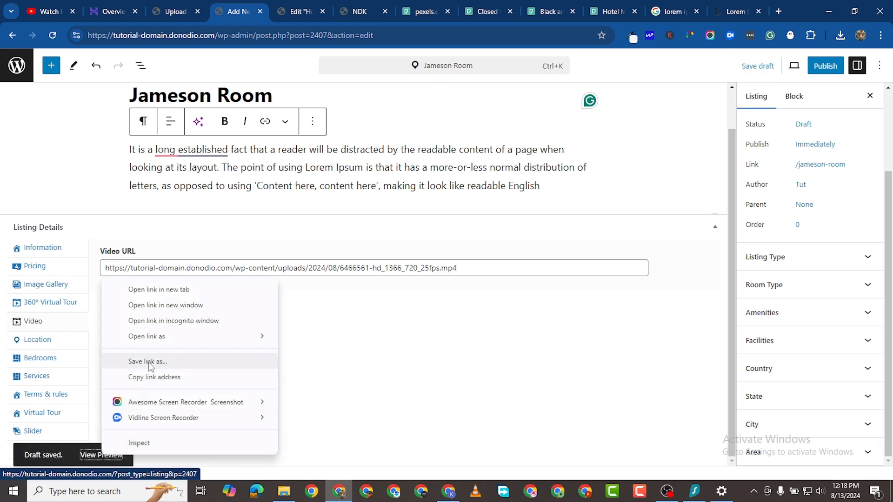
{"action": "left_click", "coordinate": [163, 290]}
{"action": "left_click", "coordinate": [275, 14]}
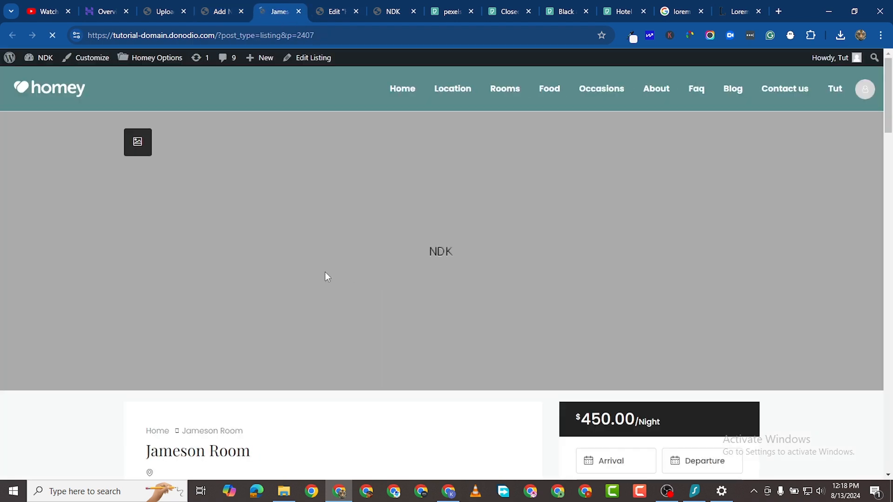
{"action": "scroll", "coordinate": [458, 305], "scroll_direction": "down", "scroll_amount": 5}
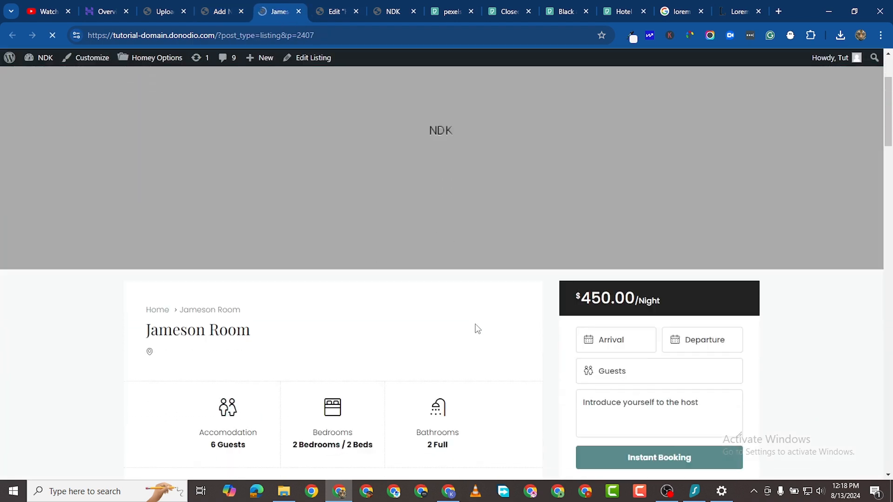
{"action": "scroll", "coordinate": [475, 326], "scroll_direction": "down", "scroll_amount": 13}
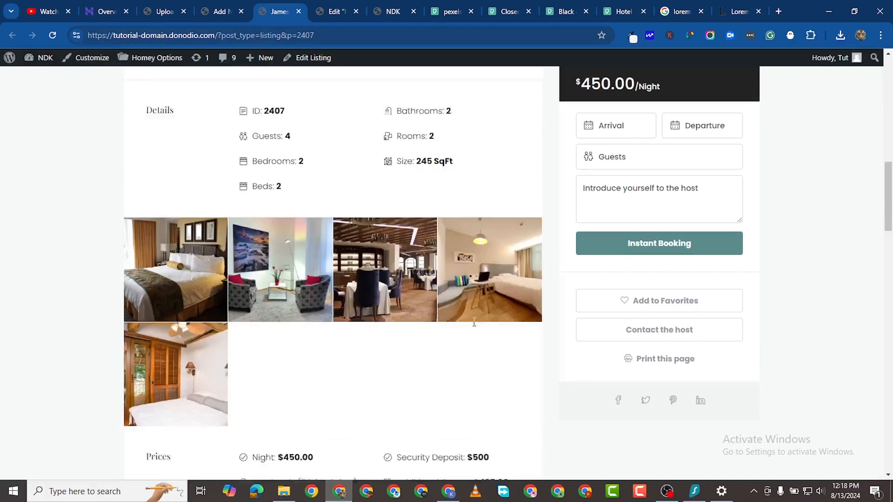
{"action": "scroll", "coordinate": [473, 321], "scroll_direction": "down", "scroll_amount": 15}
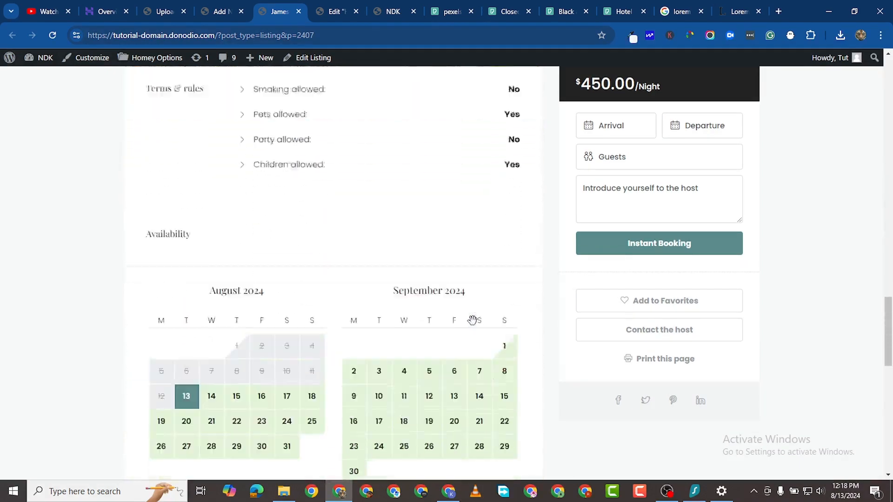
{"action": "scroll", "coordinate": [378, 297], "scroll_direction": "down", "scroll_amount": 3}
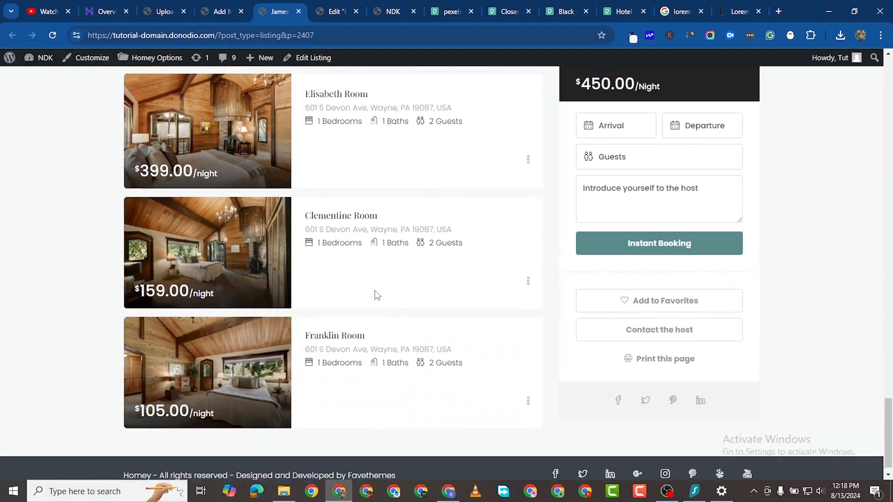
{"action": "scroll", "coordinate": [379, 296], "scroll_direction": "up", "scroll_amount": 12}
{"action": "scroll", "coordinate": [381, 290], "scroll_direction": "up", "scroll_amount": 8}
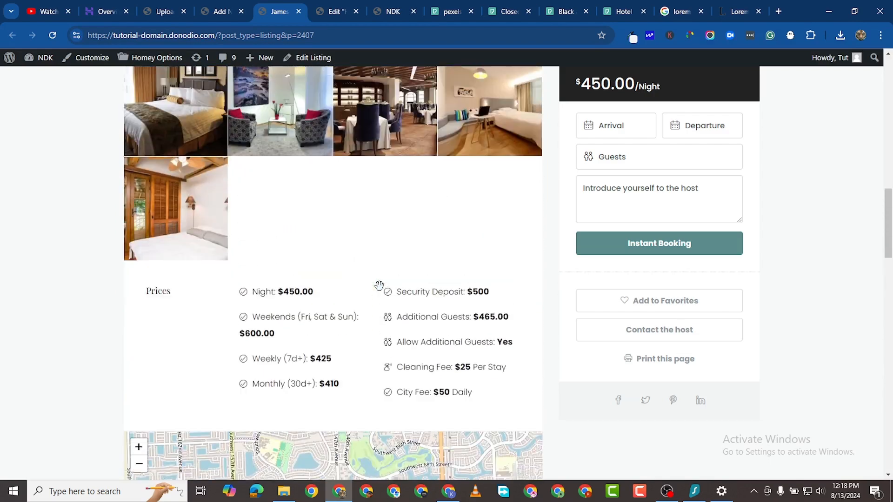
{"action": "scroll", "coordinate": [432, 299], "scroll_direction": "down", "scroll_amount": 4}
{"action": "scroll", "coordinate": [433, 299], "scroll_direction": "up", "scroll_amount": 5}
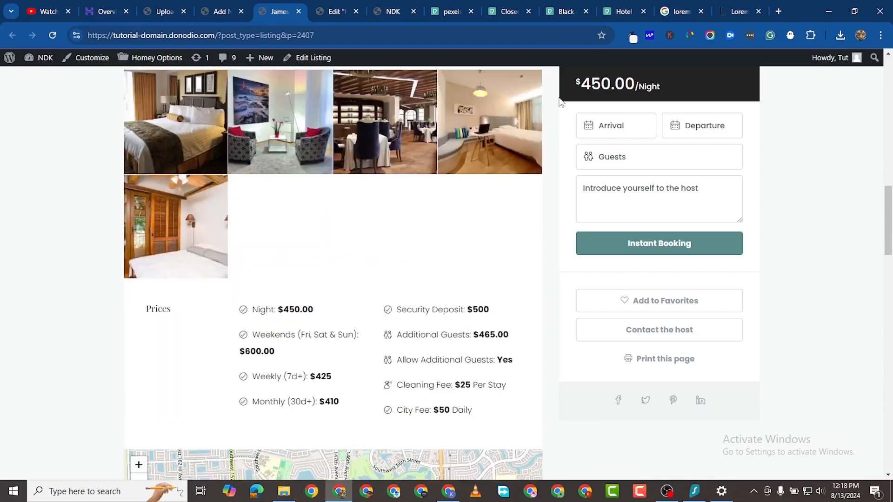
- Return to the Jameson Room listing editor and enter an initial zip code in its location details
{"action": "left_click", "coordinate": [335, 12]}
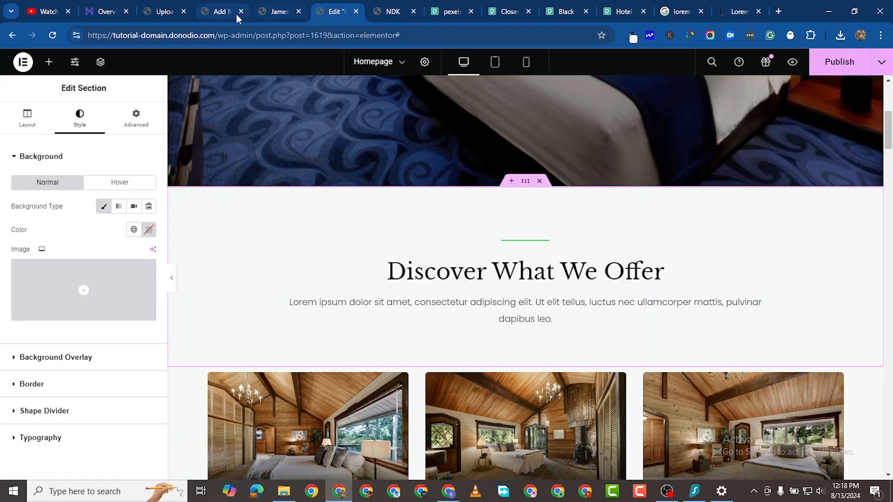
{"action": "left_click", "coordinate": [273, 13]}
{"action": "left_click", "coordinate": [221, 15]}
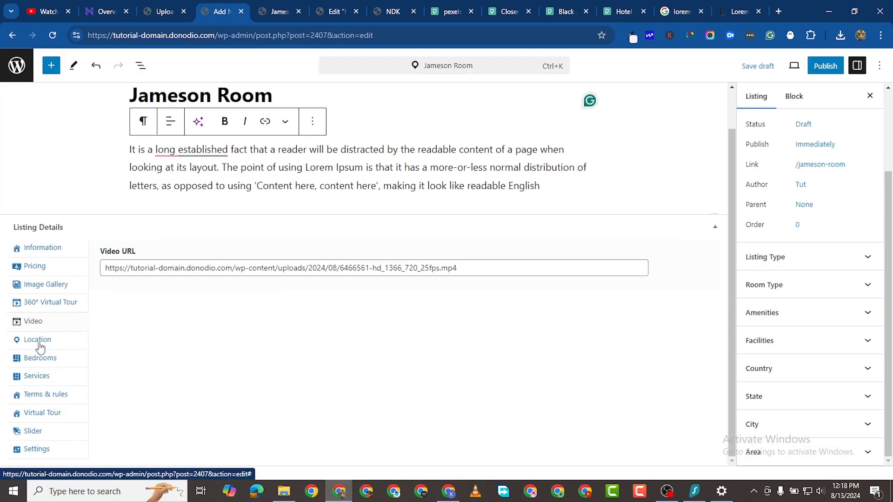
{"action": "left_click", "coordinate": [39, 346]}
{"action": "left_click", "coordinate": [140, 307]}
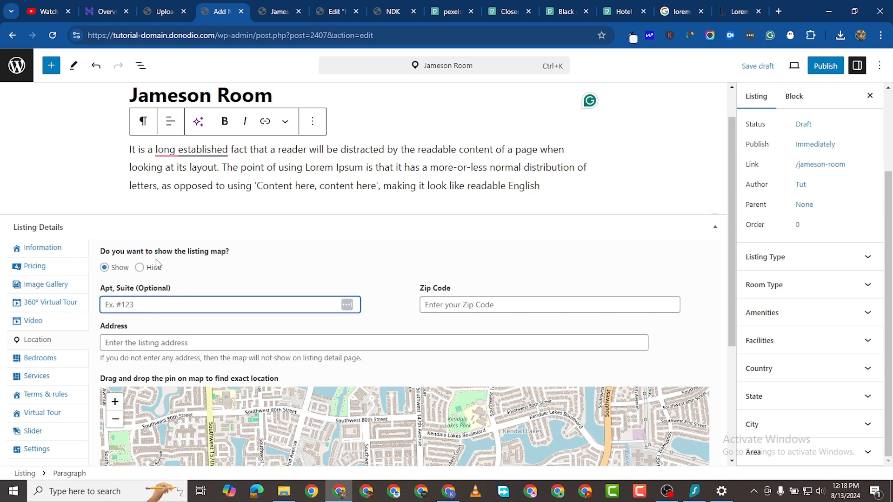
{"action": "scroll", "coordinate": [147, 302], "scroll_direction": "down", "scroll_amount": 1}
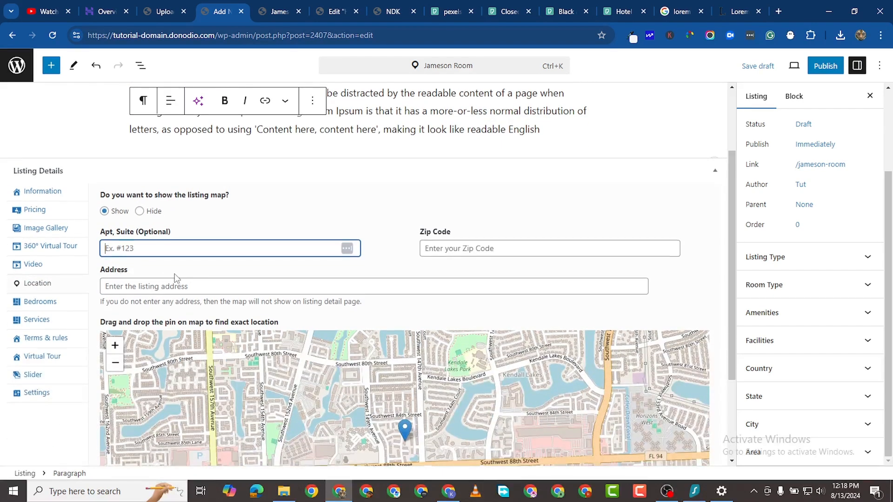
{"action": "scroll", "coordinate": [223, 251], "scroll_direction": "down", "scroll_amount": 1}
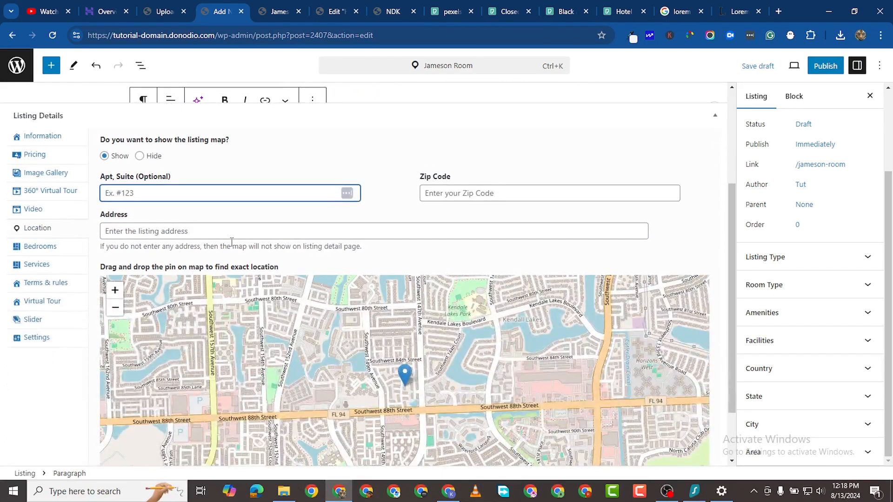
{"action": "left_click", "coordinate": [442, 195]}
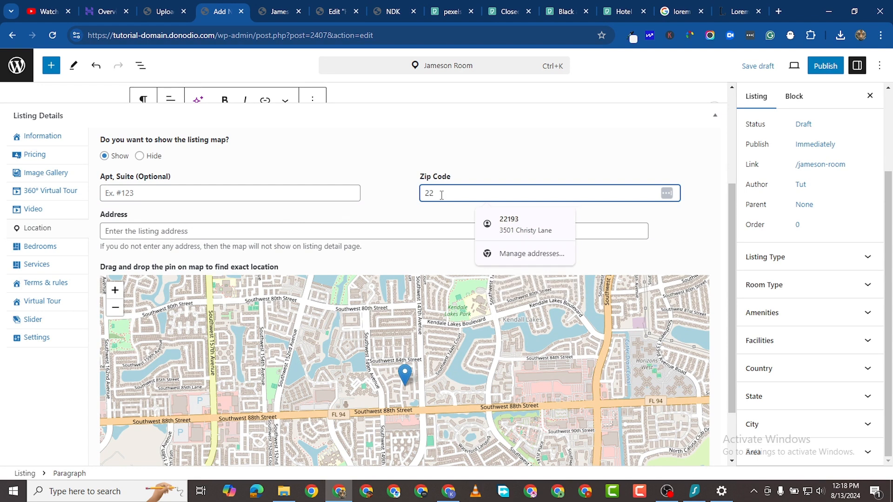
{"action": "type", "text": "676"}
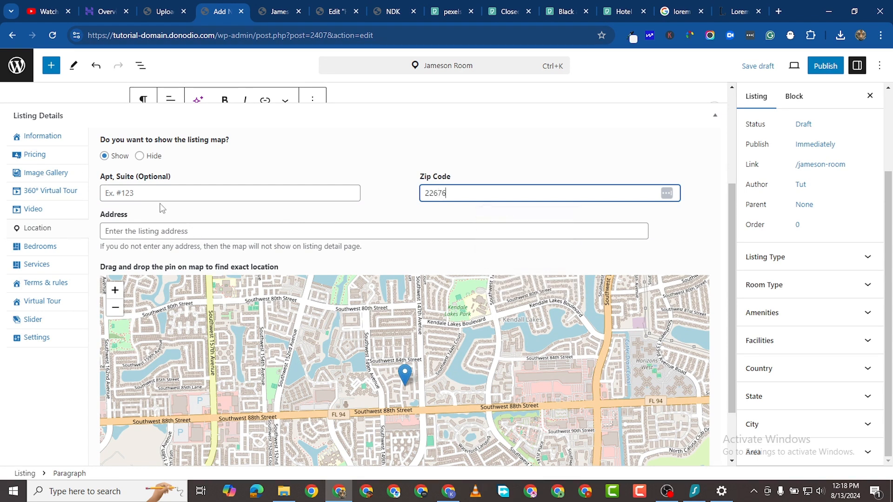
- Look up John Wesley as the listing address and choose the suggested match in Savannah, Georgia
{"action": "left_click", "coordinate": [144, 237]}
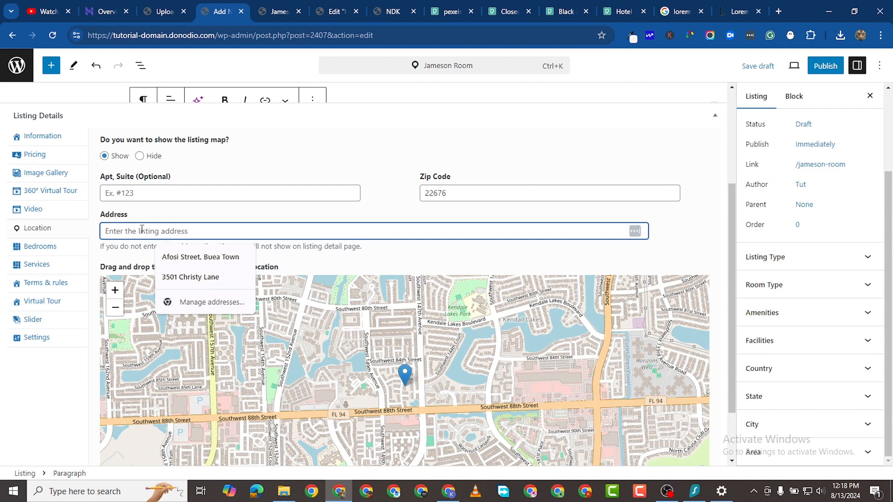
{"action": "type", "text": "John"}
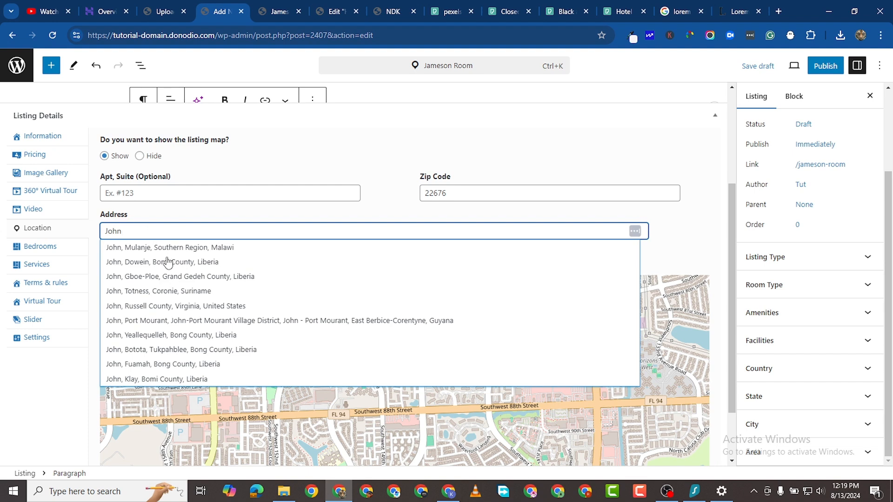
{"action": "type", "text": "Wesley"}
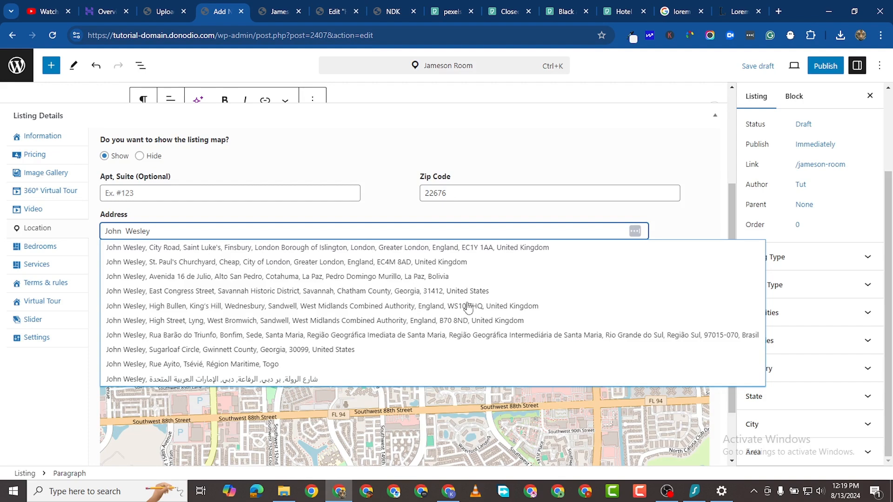
{"action": "left_click", "coordinate": [231, 291]}
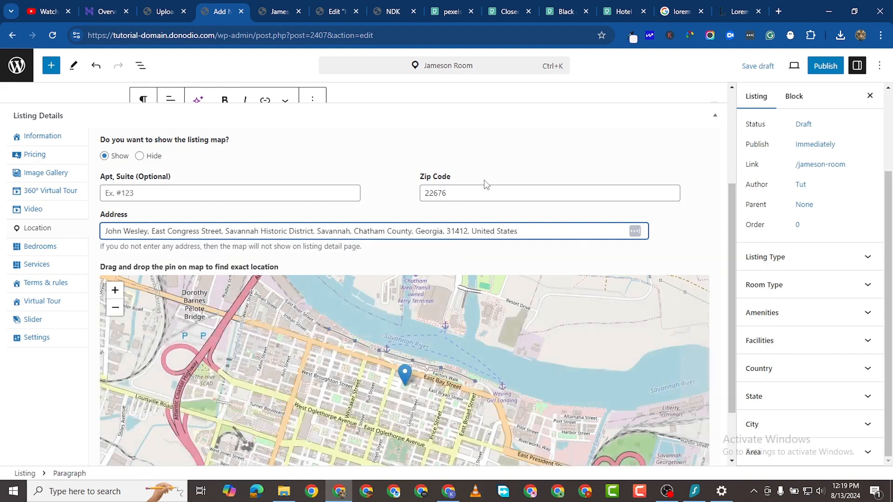
- Replace the listing's zip code with the one in the chosen address and check the location map
{"action": "double_click", "coordinate": [434, 194]}
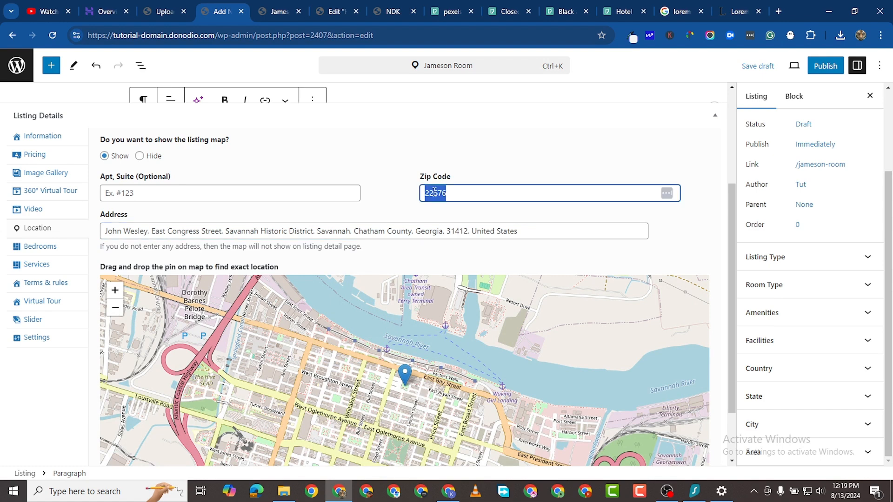
{"action": "type", "text": "31412"}
{"action": "scroll", "coordinate": [354, 353], "scroll_direction": "down", "scroll_amount": 1}
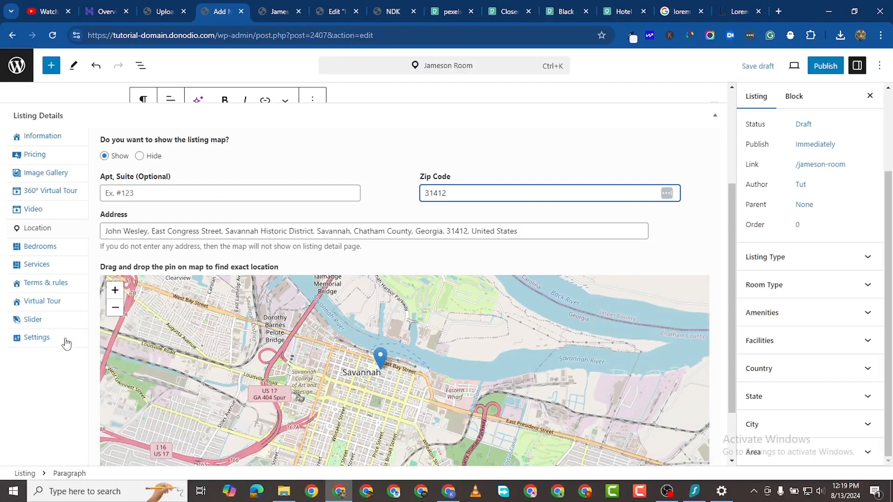
{"action": "scroll", "coordinate": [46, 260], "scroll_direction": "down", "scroll_amount": 2}
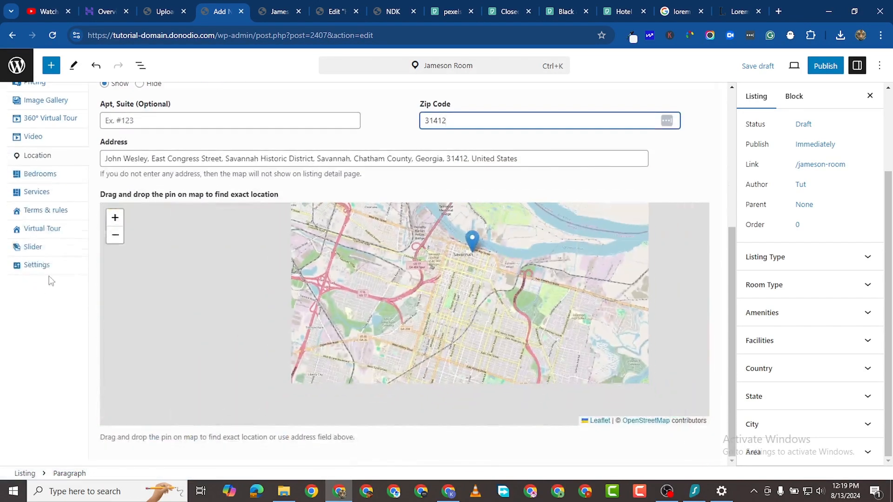
{"action": "scroll", "coordinate": [28, 297], "scroll_direction": "up", "scroll_amount": 2}
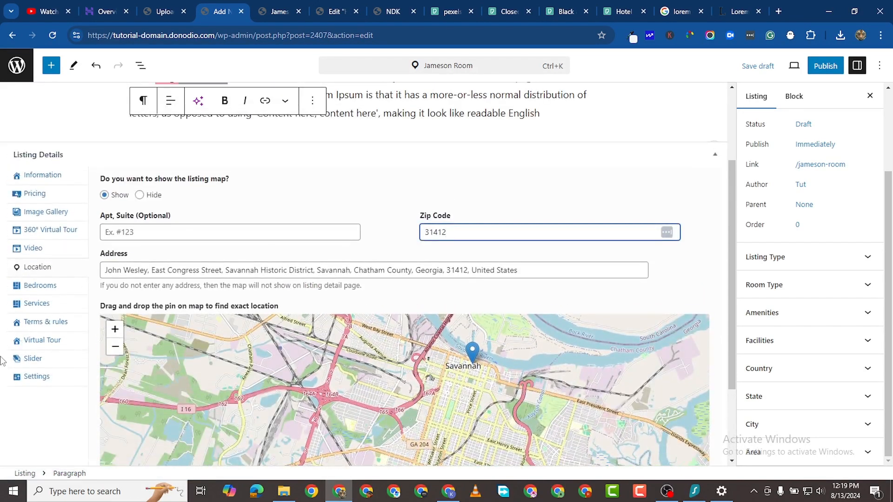
- Fill in the listing's first bedroom as Master Room with 2 guests, 1 bed and bed type King Bed
{"action": "left_click", "coordinate": [46, 288]}
{"action": "left_click", "coordinate": [170, 268]}
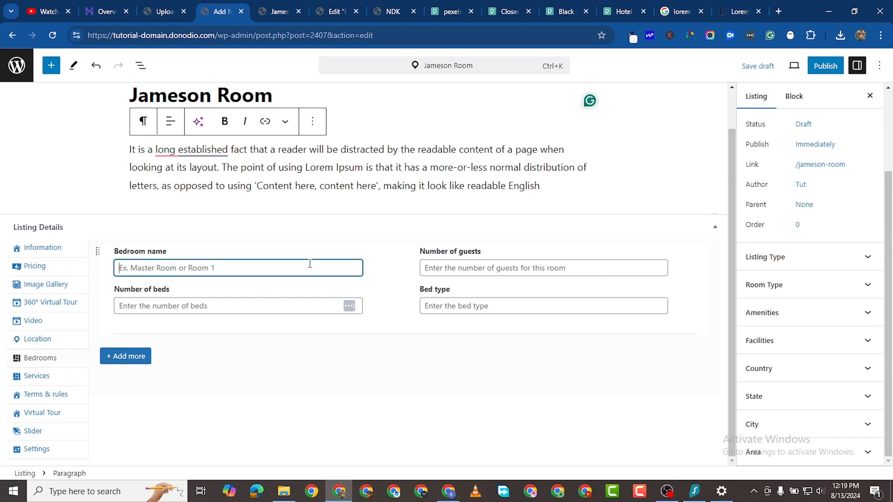
{"action": "left_click", "coordinate": [469, 266]}
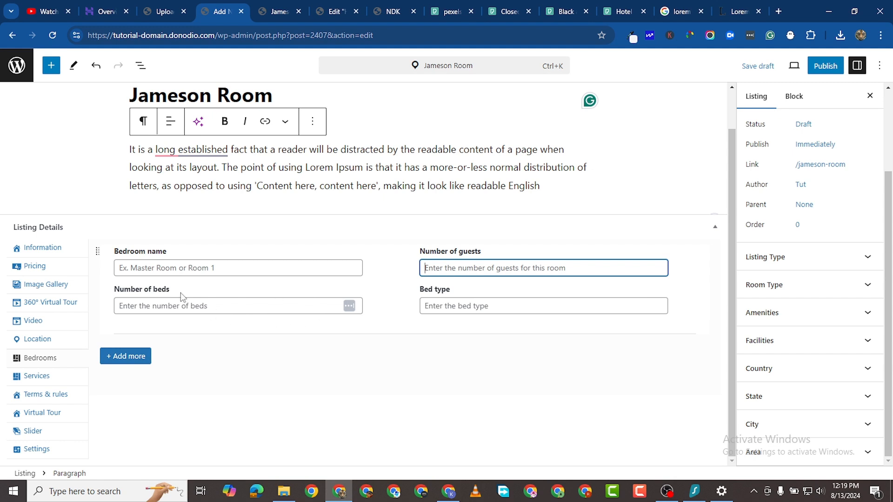
{"action": "left_click", "coordinate": [171, 272]}
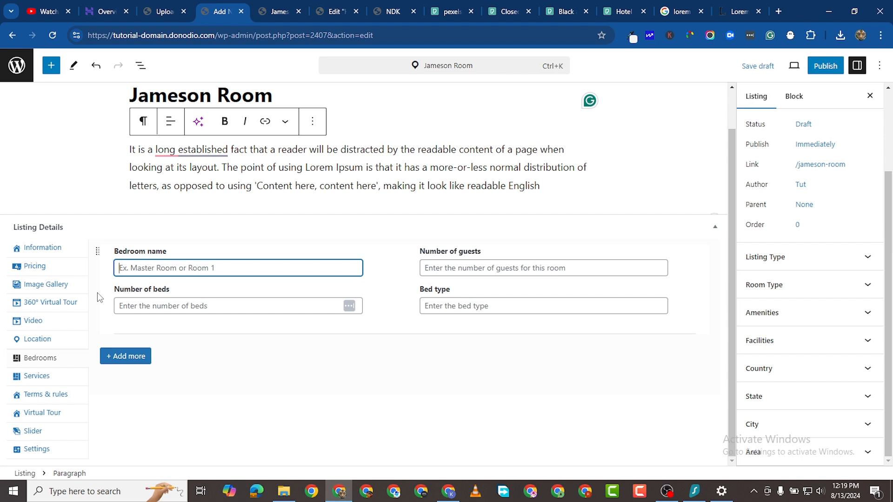
{"action": "type", "text": "Master Room"}
{"action": "left_click", "coordinate": [437, 268]}
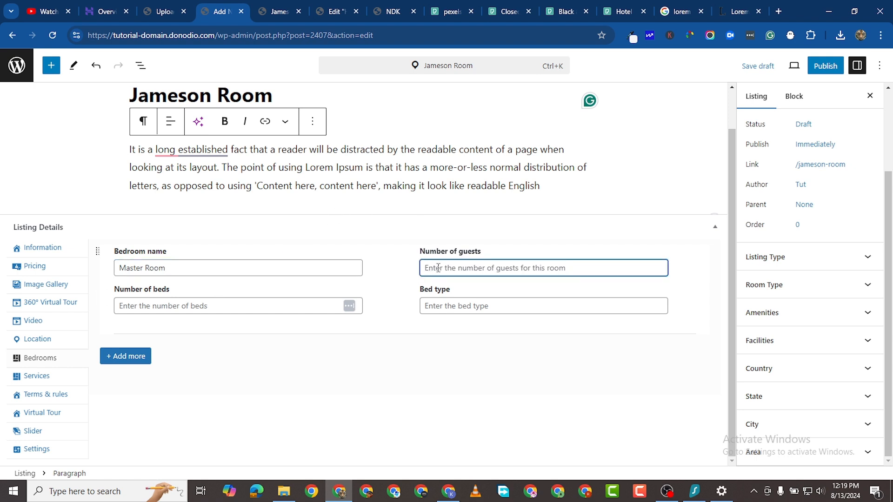
{"action": "type", "text": "2"}
{"action": "left_click", "coordinate": [183, 305]}
{"action": "type", "text": "1"}
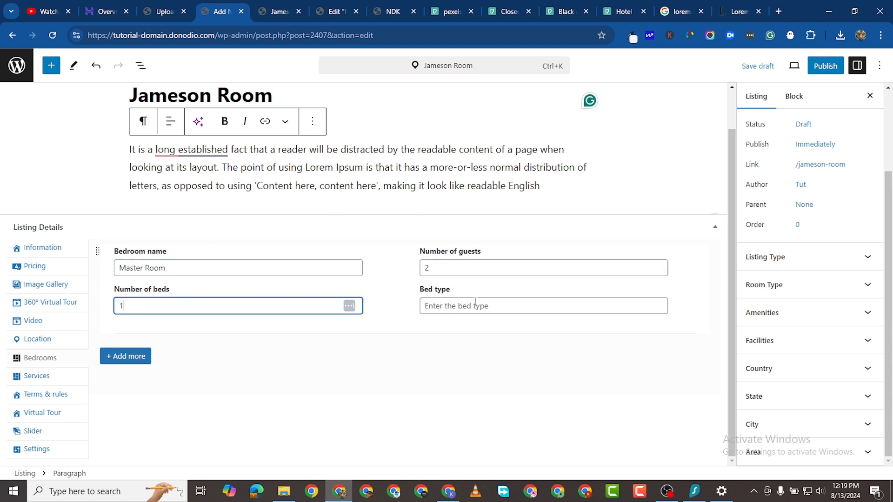
{"action": "left_click", "coordinate": [458, 308]}
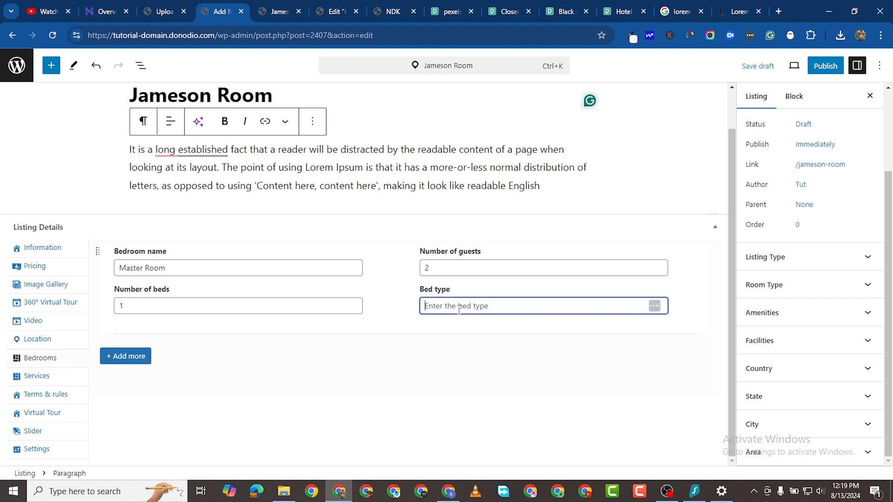
{"action": "type", "text": "King Bed"}
- Add a second bedroom named Secondary Room with 2 guests, 1 bed and bed type Large Bed
{"action": "left_click", "coordinate": [141, 359]}
{"action": "left_click", "coordinate": [173, 369]}
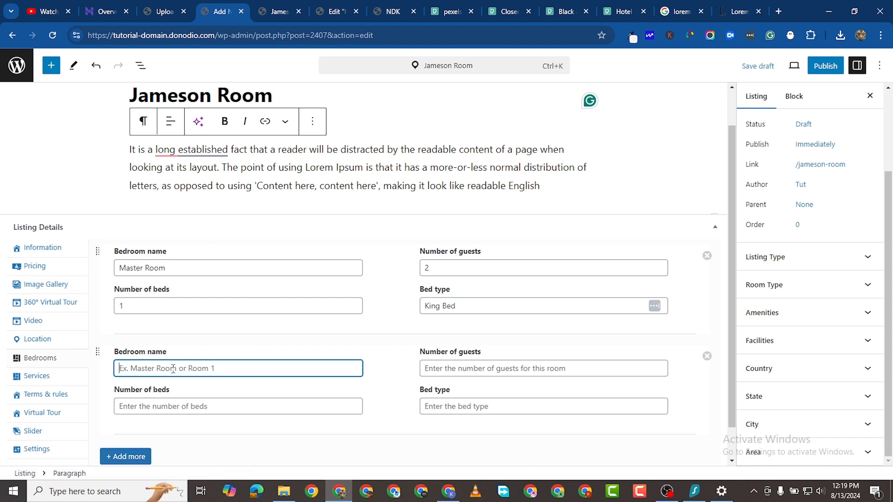
{"action": "type", "text": "Secondary Room"}
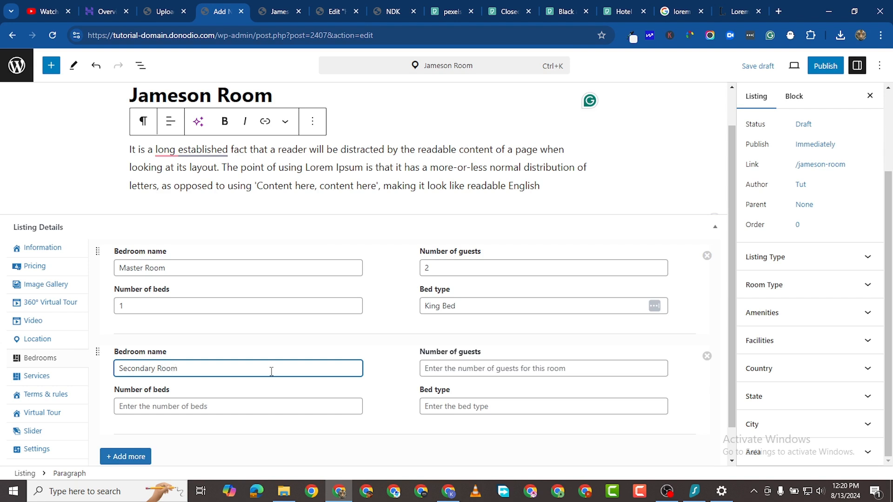
{"action": "left_click", "coordinate": [445, 364]}
{"action": "type", "text": "2"}
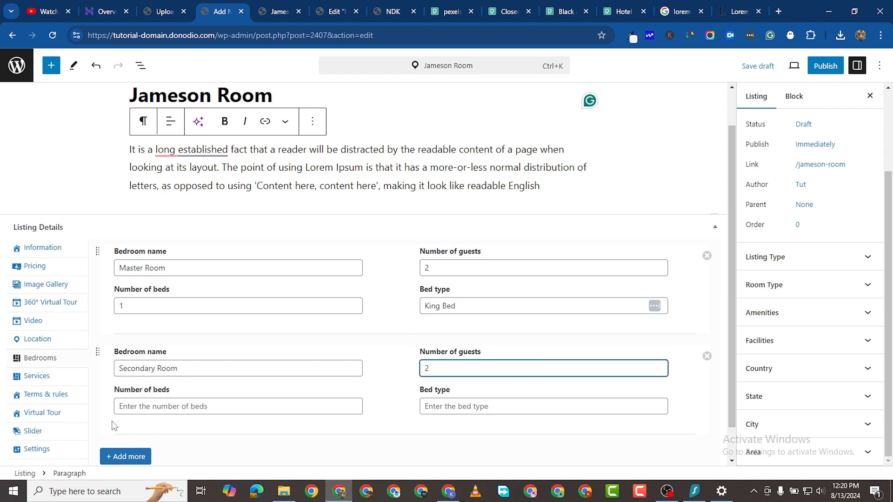
{"action": "left_click", "coordinate": [166, 406]}
{"action": "type", "text": "1"}
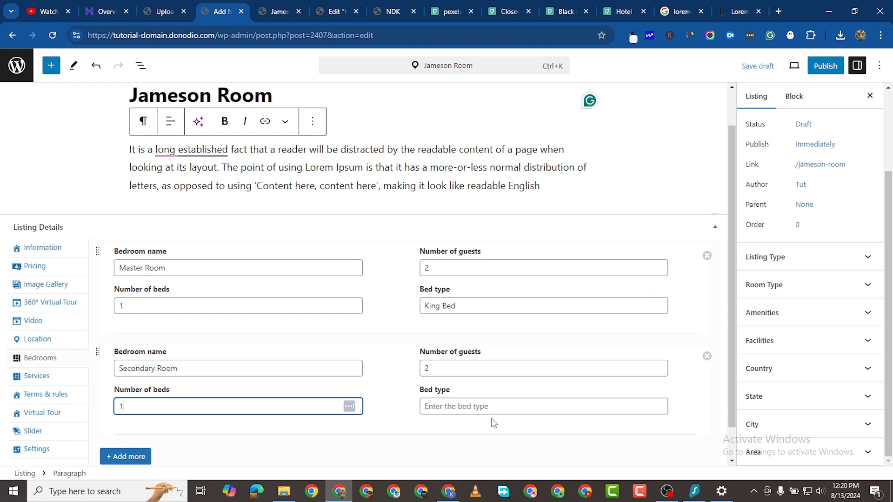
{"action": "left_click", "coordinate": [469, 408]}
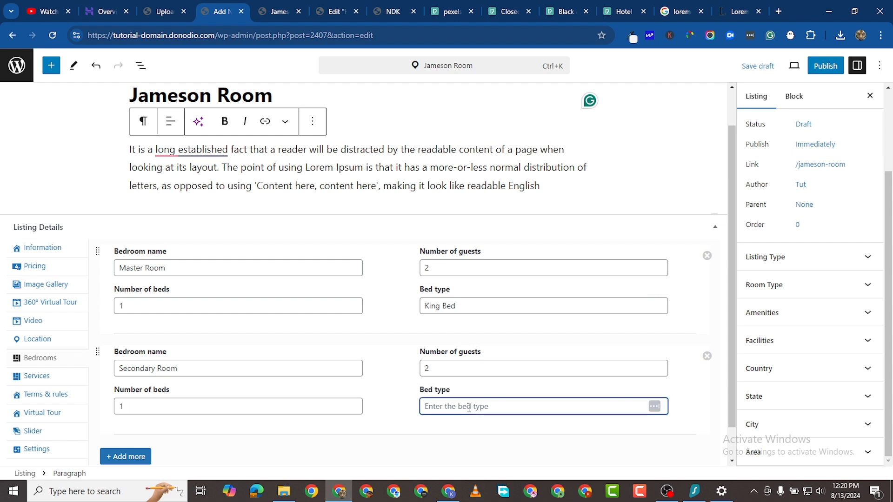
{"action": "type", "text": "Large Bed"}
{"action": "scroll", "coordinate": [117, 394], "scroll_direction": "down", "scroll_amount": 1}
{"action": "scroll", "coordinate": [118, 391], "scroll_direction": "up", "scroll_amount": 1}
{"action": "scroll", "coordinate": [118, 387], "scroll_direction": "down", "scroll_amount": 1}
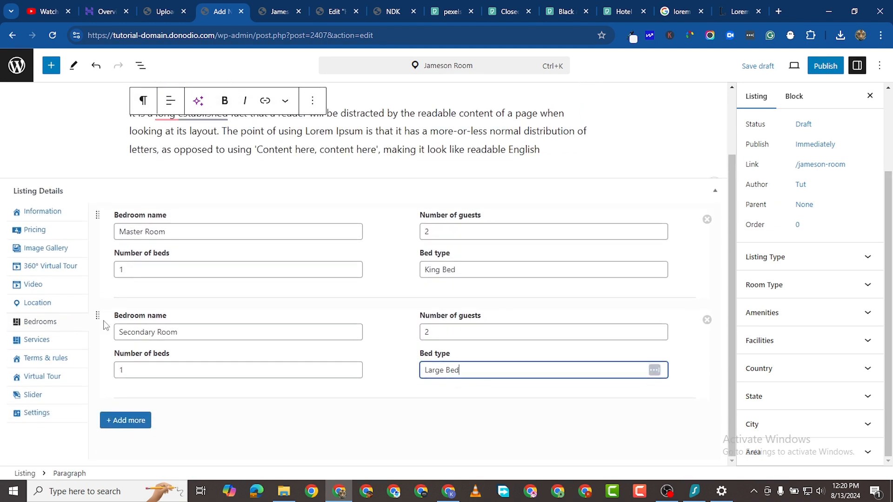
- Enter Room Service as the listing's first service with a price of 25
{"action": "left_click", "coordinate": [31, 339]}
{"action": "left_click", "coordinate": [148, 267]}
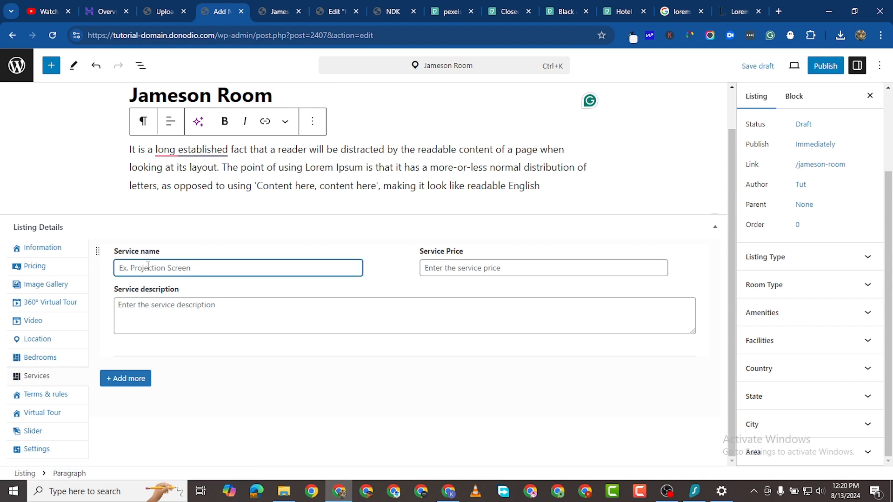
{"action": "type", "text": "Room Service"}
{"action": "left_click", "coordinate": [442, 266]}
{"action": "type", "text": "24"}
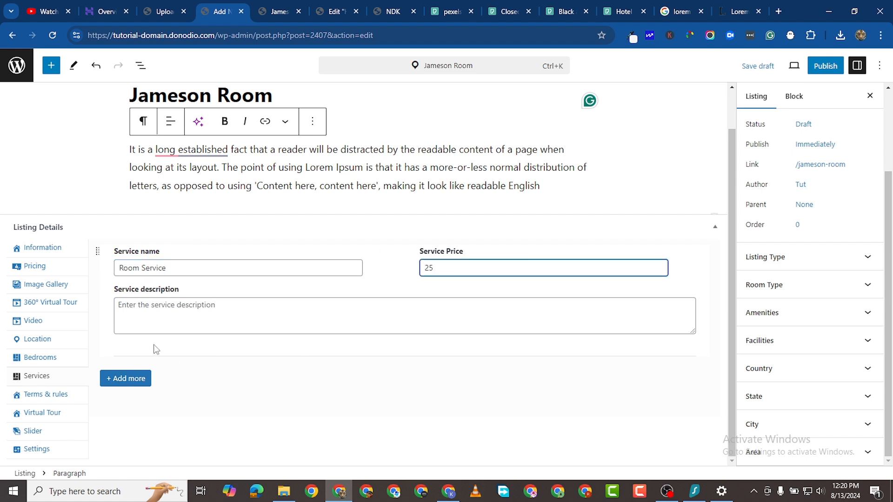
- Add a second service named Laundry with a price of 25
{"action": "left_click", "coordinate": [133, 378]}
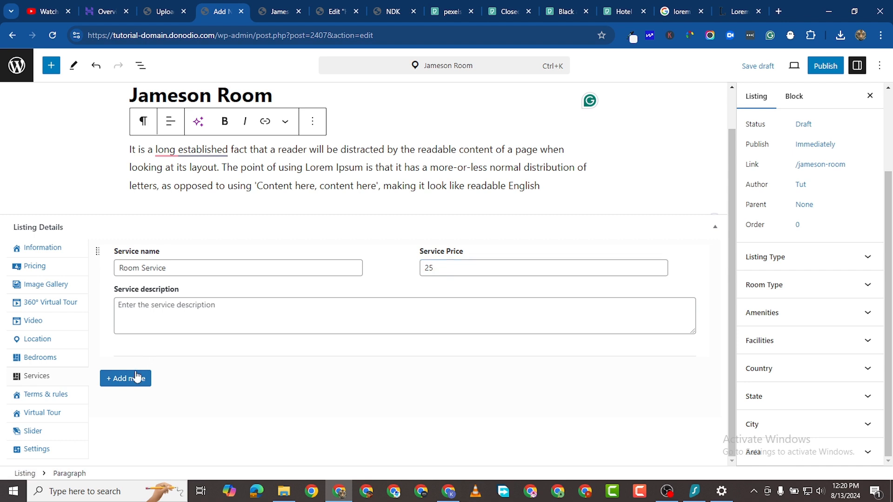
{"action": "left_click", "coordinate": [156, 389]}
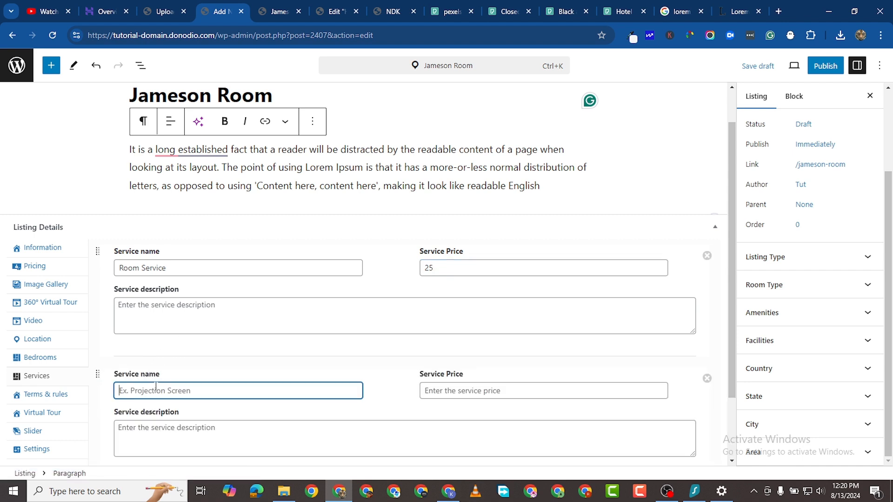
{"action": "type", "text": "Laundry"}
{"action": "left_click", "coordinate": [467, 391]}
{"action": "type", "text": "25"}
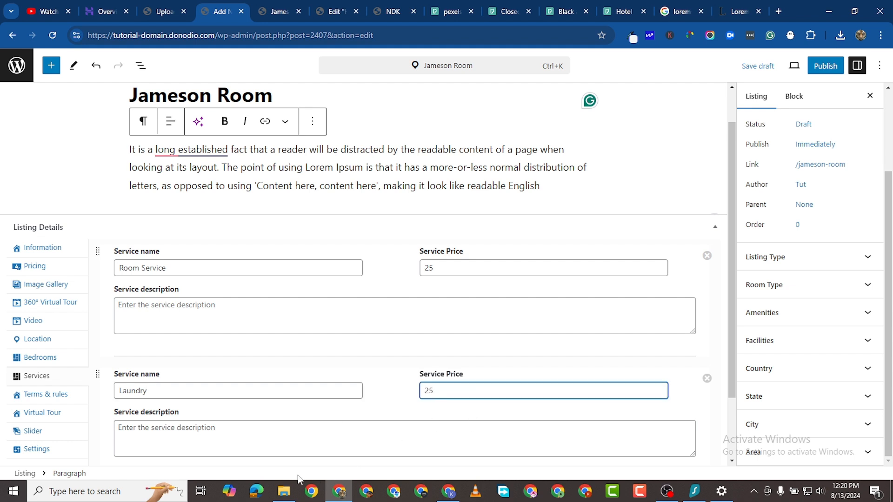
- Open the listing's terms and rules and check which cancellation policies can be chosen
{"action": "left_click", "coordinate": [37, 395]}
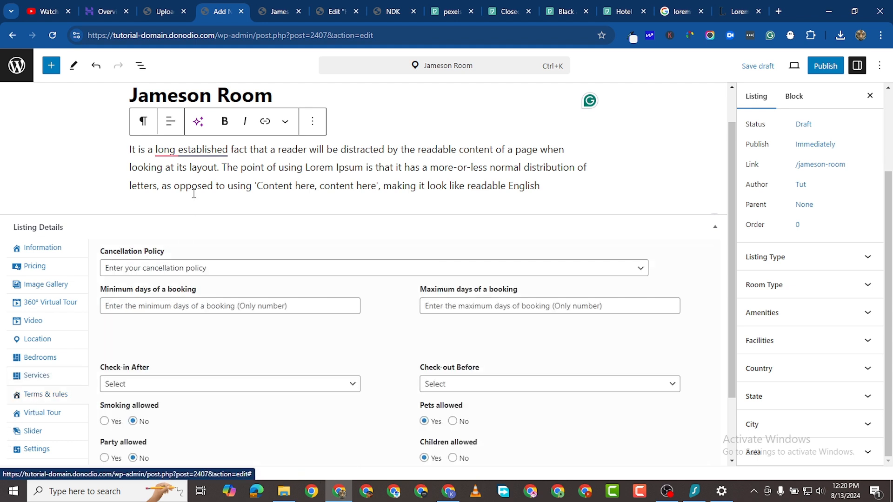
{"action": "left_click", "coordinate": [225, 272]}
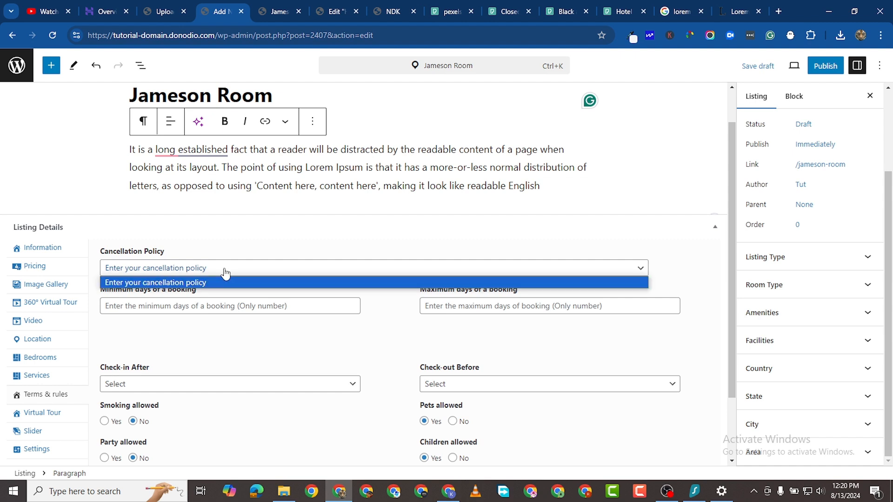
{"action": "left_click", "coordinate": [205, 282]}
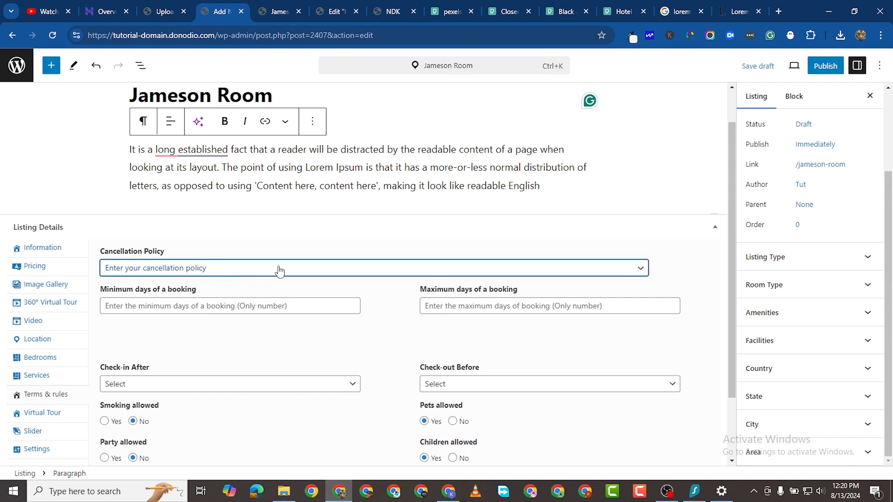
- Set the listing's minimum days of a booking to 1 and the maximum to 30
{"action": "left_click", "coordinate": [255, 313]}
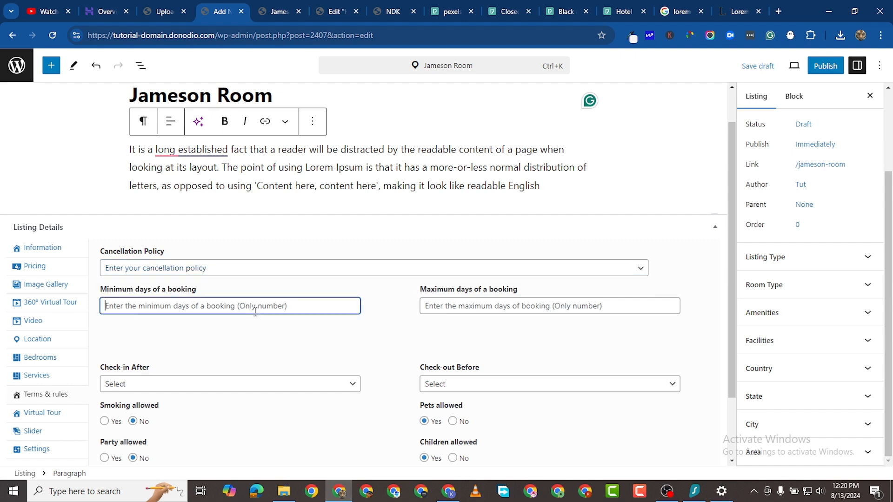
{"action": "type", "text": "1"}
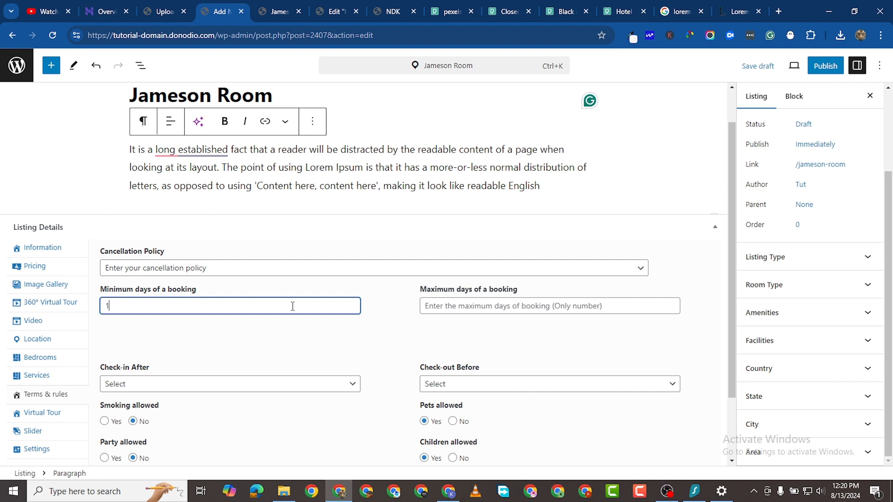
{"action": "left_click", "coordinate": [440, 301]}
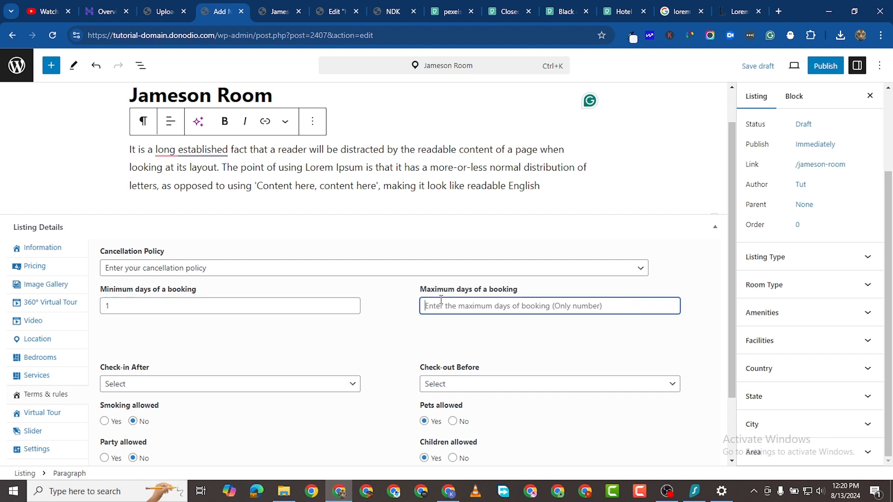
{"action": "type", "text": "30"}
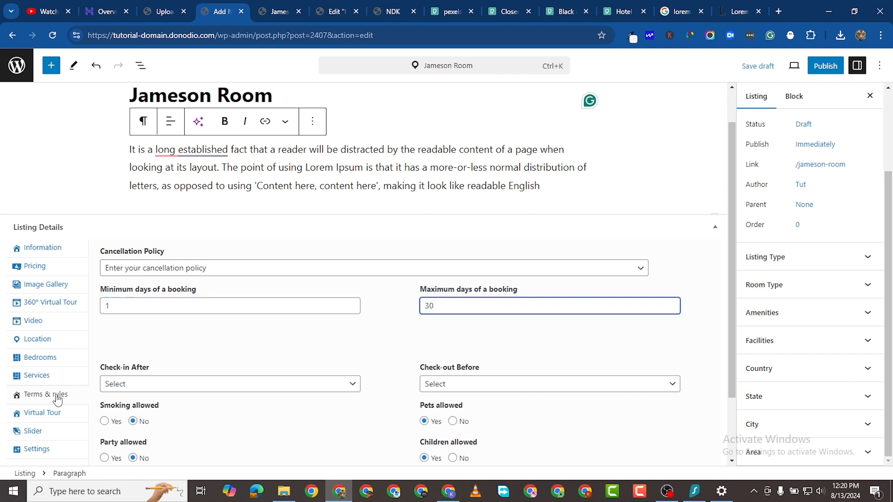
- Set the check-in time to 8:00 AM and look through the available check-out times
{"action": "scroll", "coordinate": [174, 338], "scroll_direction": "down", "scroll_amount": 2}
{"action": "left_click", "coordinate": [156, 304]}
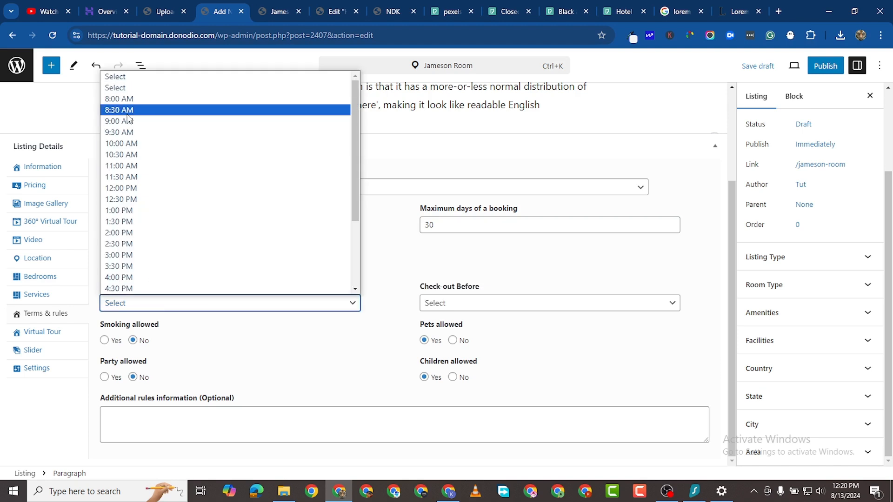
{"action": "left_click", "coordinate": [137, 99]}
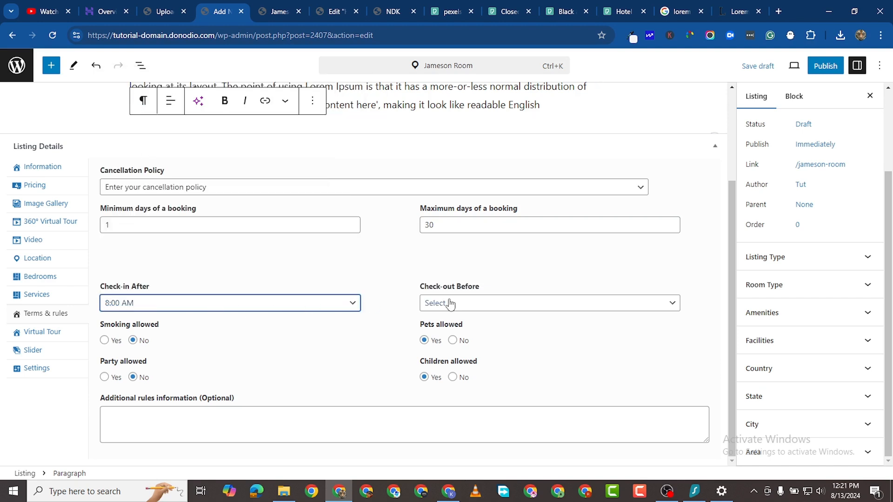
{"action": "left_click", "coordinate": [479, 304]}
{"action": "scroll", "coordinate": [477, 275], "scroll_direction": "down", "scroll_amount": 3}
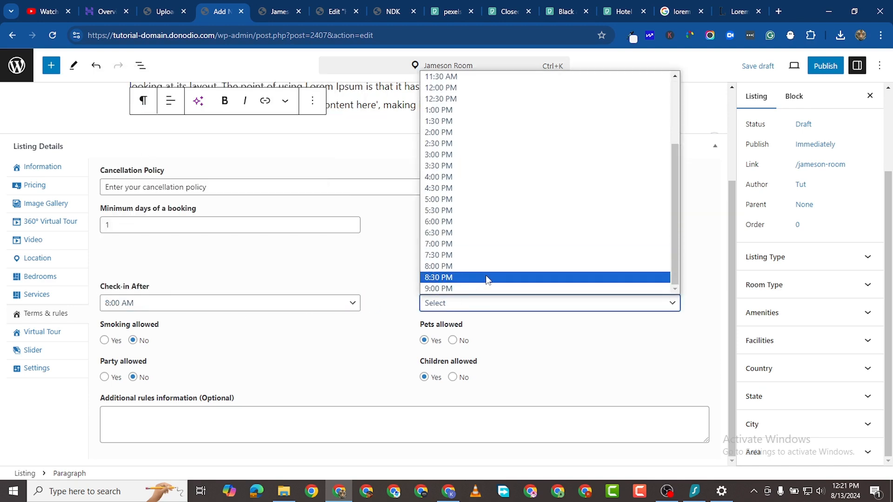
{"action": "scroll", "coordinate": [481, 283], "scroll_direction": "up", "scroll_amount": 3}
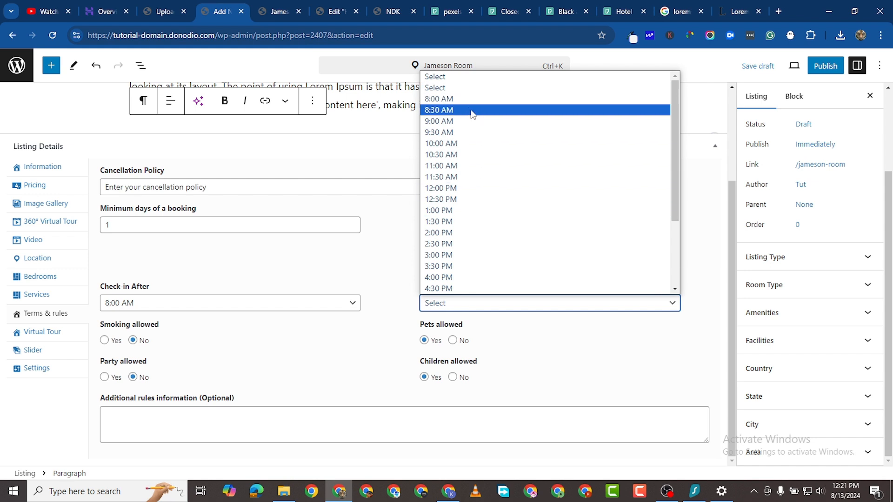
- Set check-in after to 6:00 PM and check-out before to 8:00 AM, and disallow pets
{"action": "left_click", "coordinate": [135, 303]}
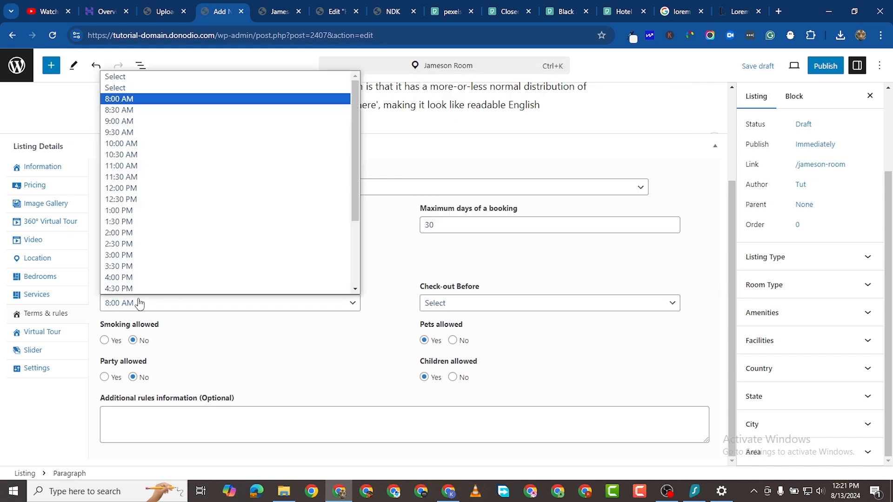
{"action": "scroll", "coordinate": [179, 223], "scroll_direction": "down", "scroll_amount": 2}
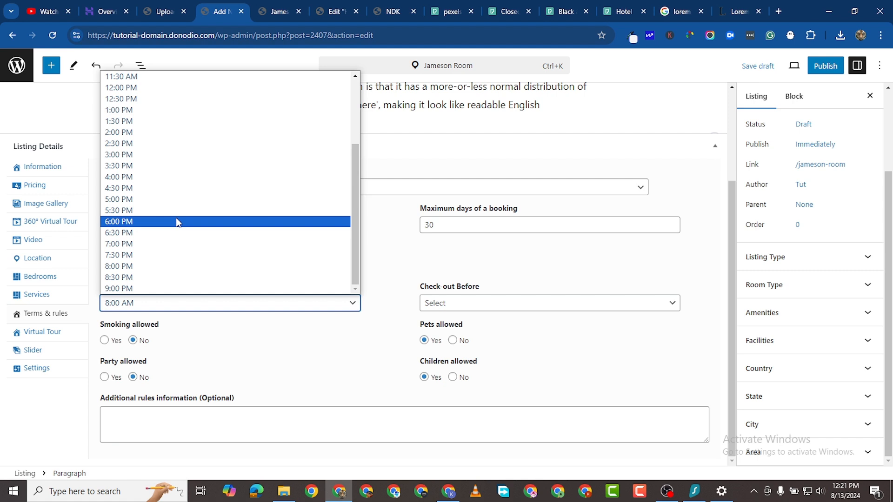
{"action": "left_click", "coordinate": [176, 221]}
{"action": "left_click", "coordinate": [464, 305]}
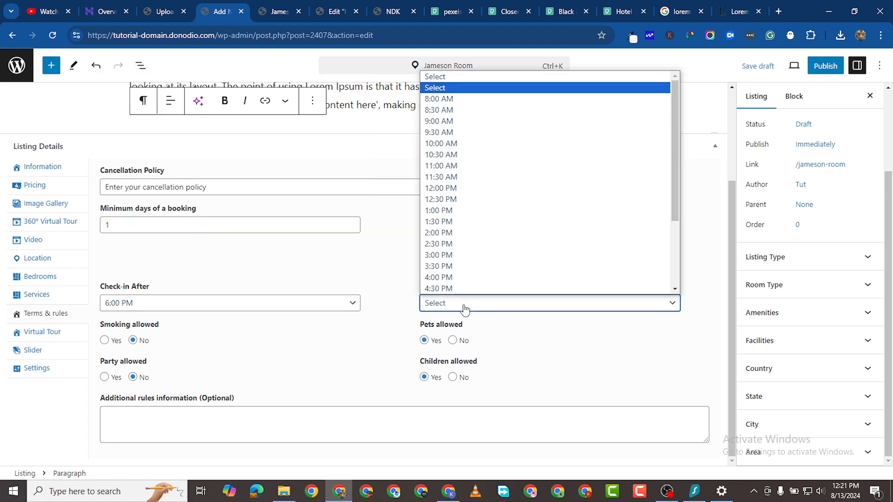
{"action": "scroll", "coordinate": [473, 260], "scroll_direction": "down", "scroll_amount": 3}
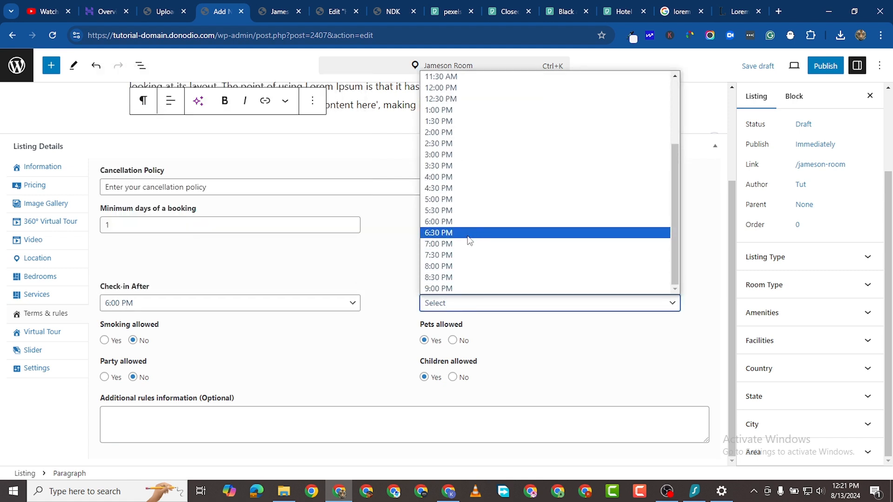
{"action": "scroll", "coordinate": [486, 223], "scroll_direction": "up", "scroll_amount": 3}
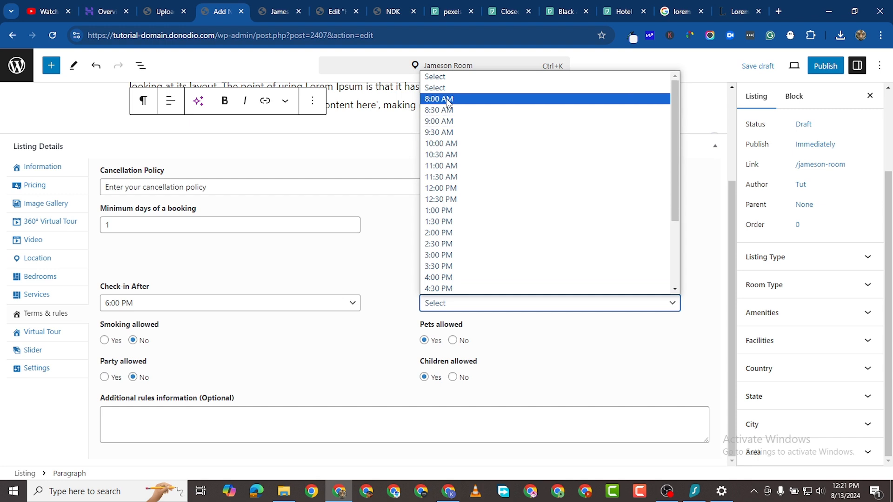
{"action": "left_click", "coordinate": [447, 100]}
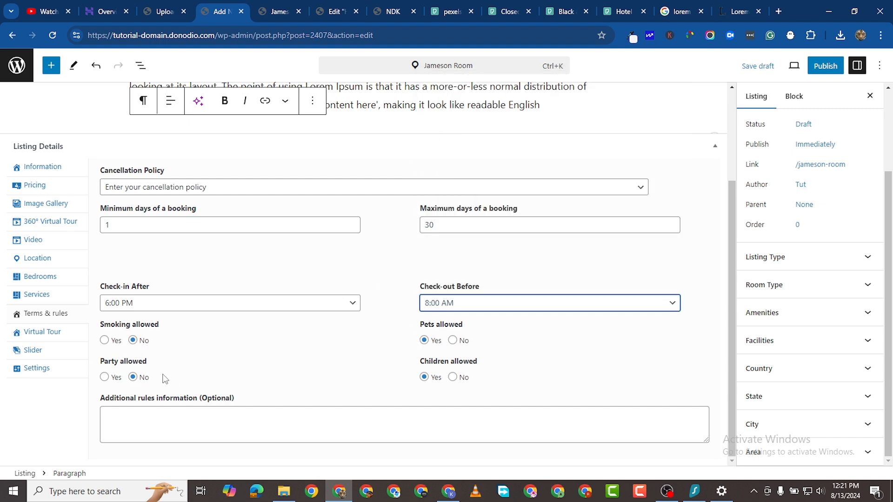
{"action": "left_click", "coordinate": [452, 339]}
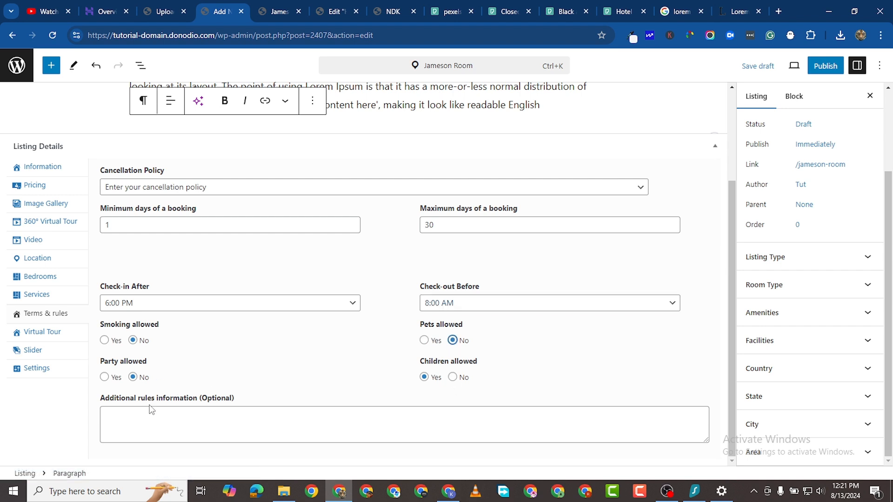
- Set the listing's sidebar to display Contact Form To Guest and Booking To User, and save the draft
{"action": "left_click", "coordinate": [47, 332]}
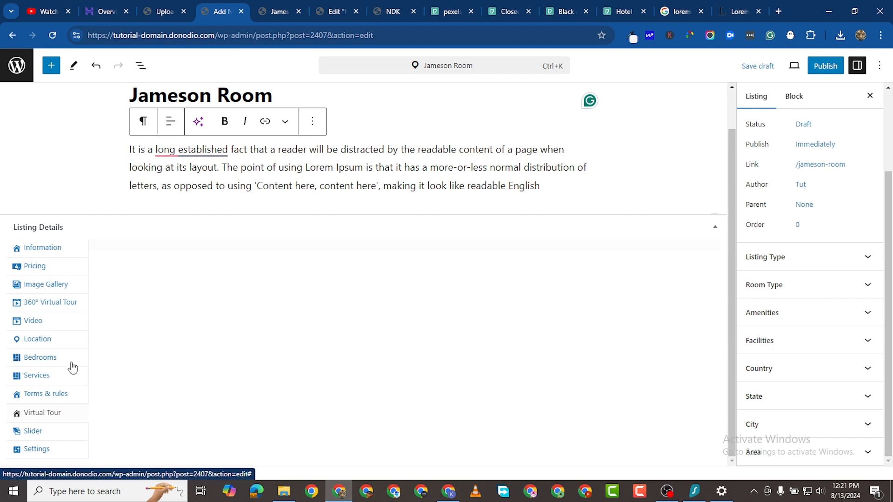
{"action": "left_click", "coordinate": [48, 431]}
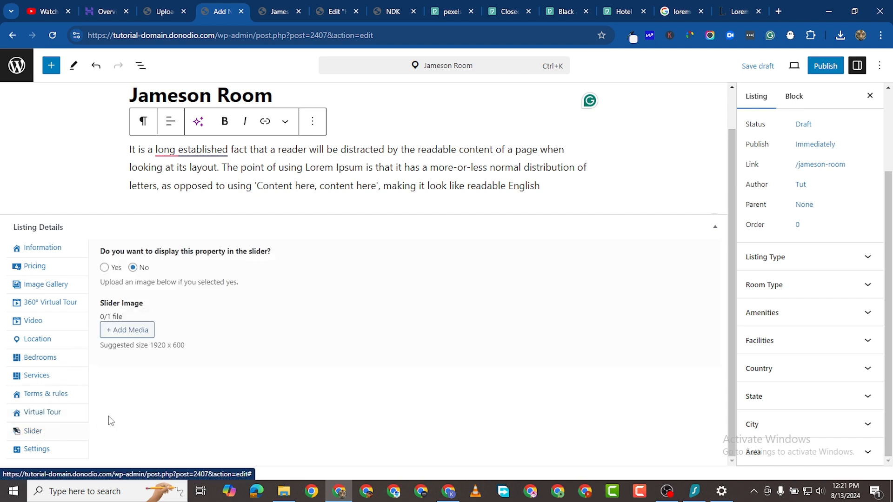
{"action": "left_click", "coordinate": [48, 450]}
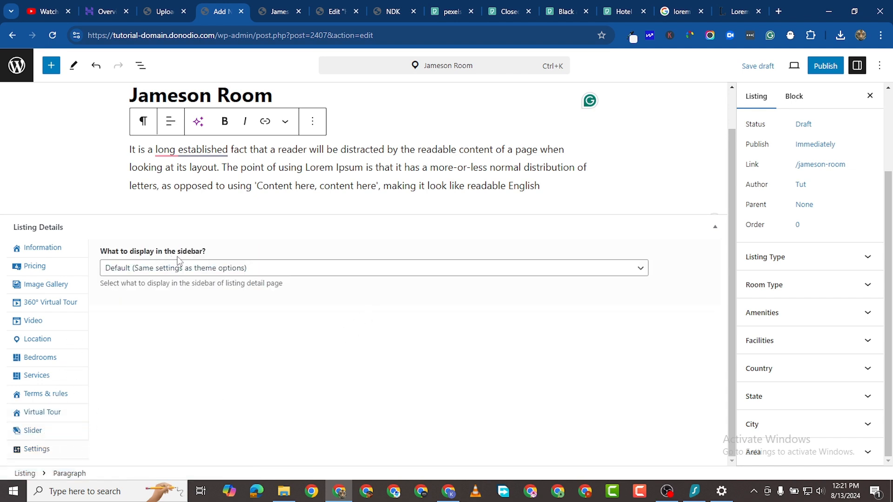
{"action": "left_click", "coordinate": [265, 274]}
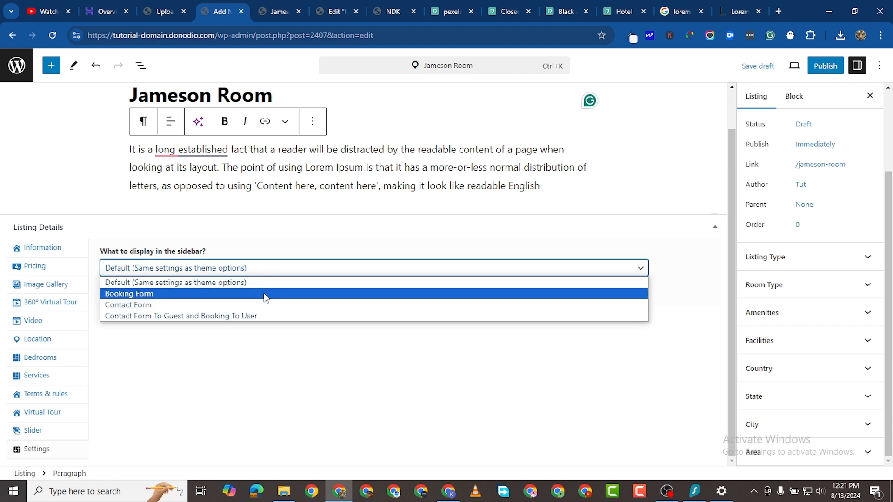
{"action": "left_click", "coordinate": [265, 298]}
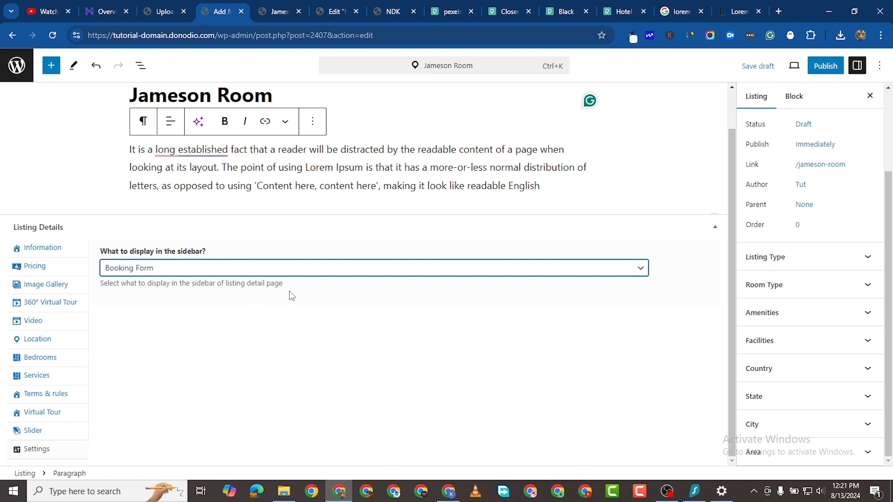
{"action": "left_click", "coordinate": [259, 272]}
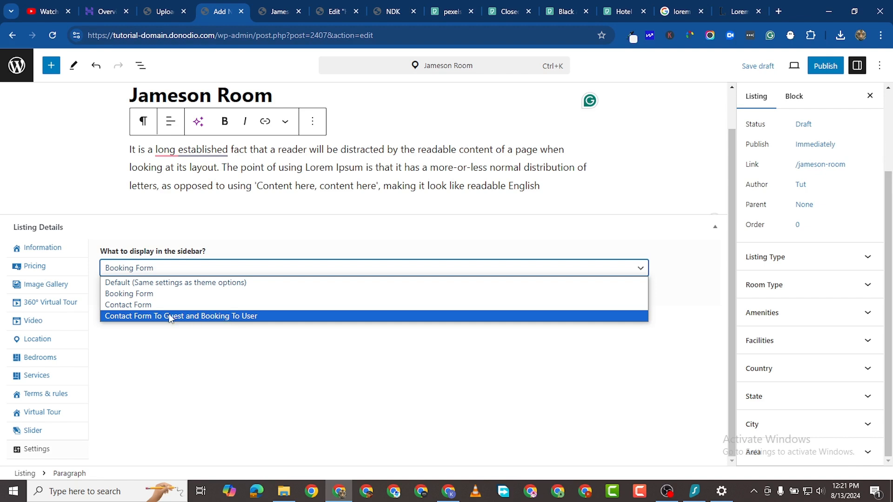
{"action": "left_click", "coordinate": [202, 317]}
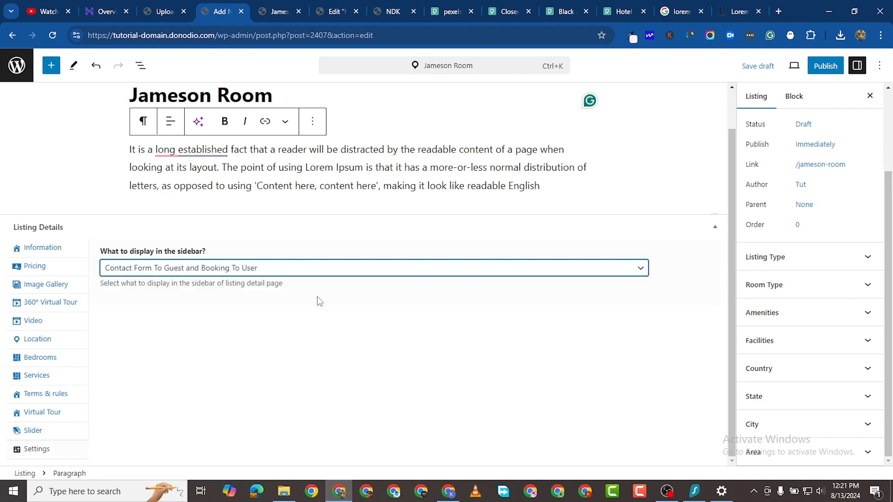
{"action": "left_click", "coordinate": [757, 66]}
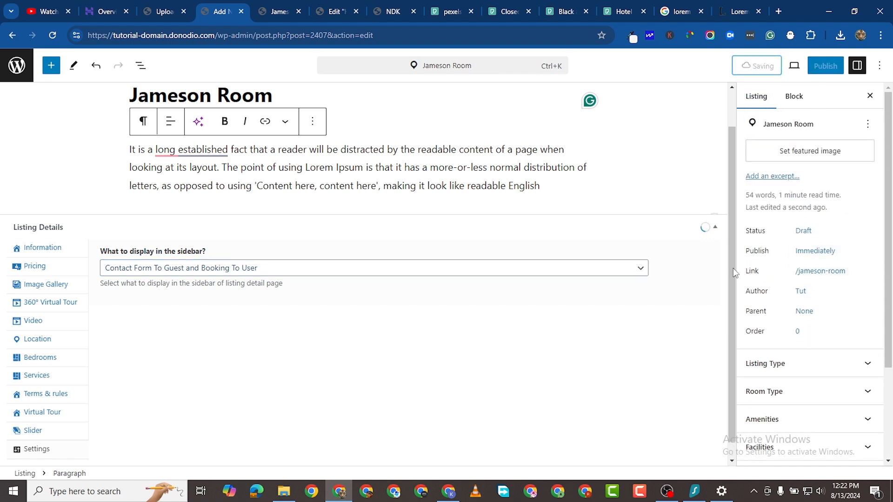
- Set the bedroom photo with the dark patterned bed throw as the featured image and publish the listing
{"action": "left_click", "coordinate": [811, 154]}
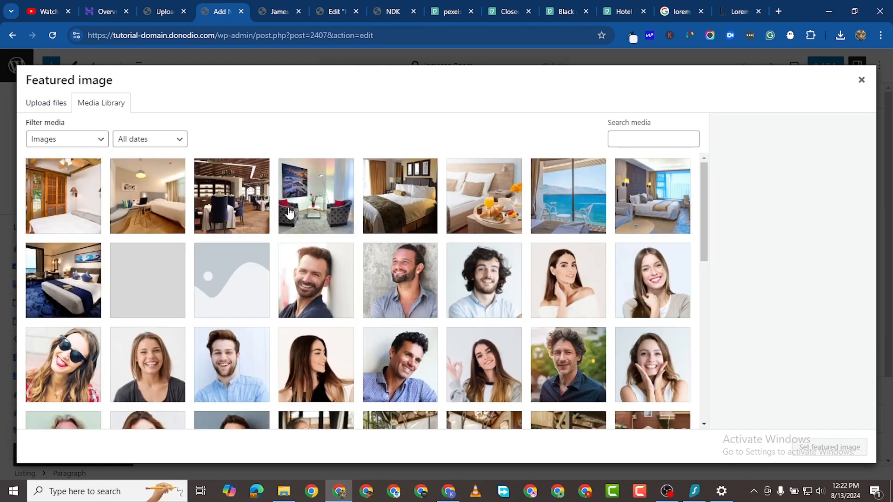
{"action": "left_click", "coordinate": [408, 190]}
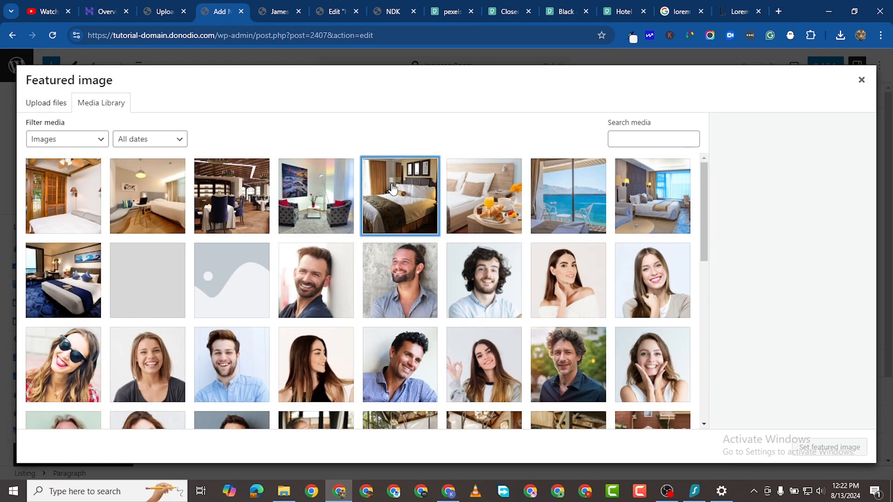
{"action": "left_click", "coordinate": [830, 448]}
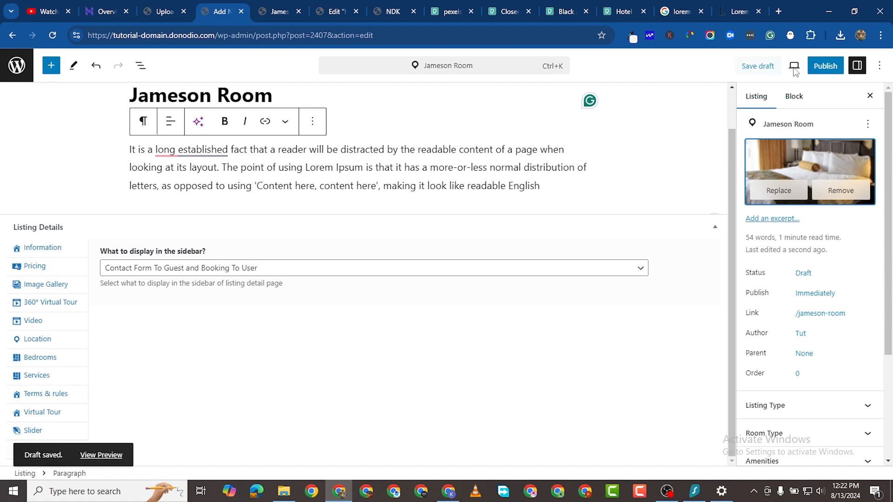
{"action": "left_click", "coordinate": [825, 67]}
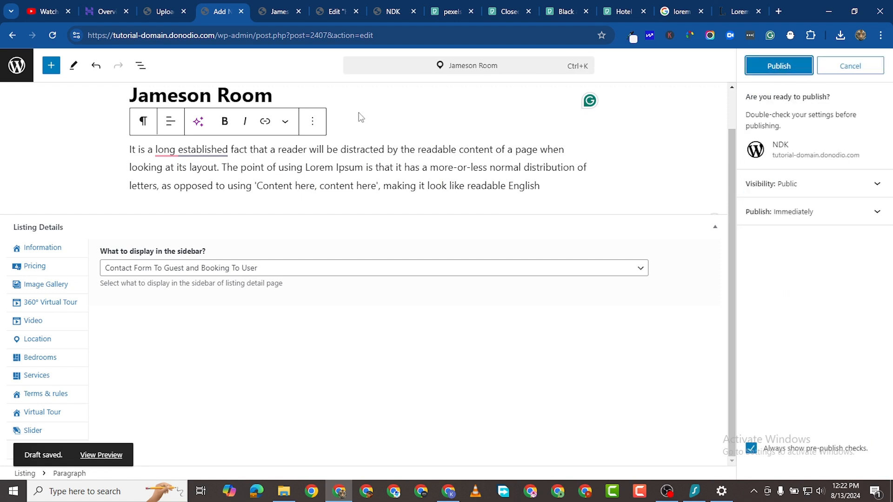
{"action": "left_click", "coordinate": [779, 65]}
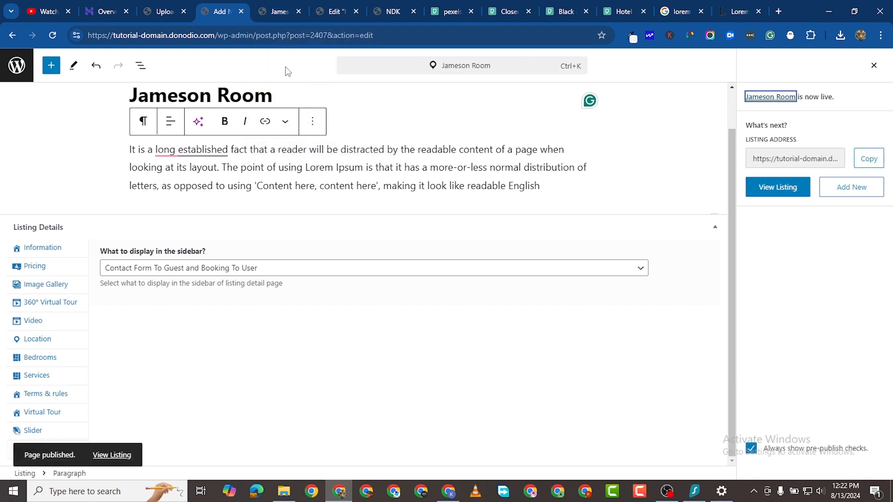
- Open the published Jameson Room listing in a new browser tab and look over its details, gallery and booking form
{"action": "right_click", "coordinate": [115, 454]}
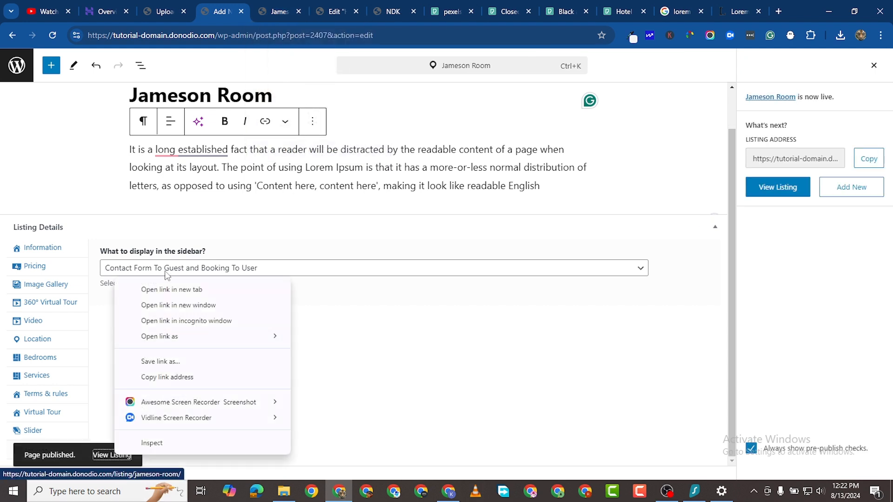
{"action": "left_click", "coordinate": [166, 288]}
{"action": "left_click", "coordinate": [255, 13]}
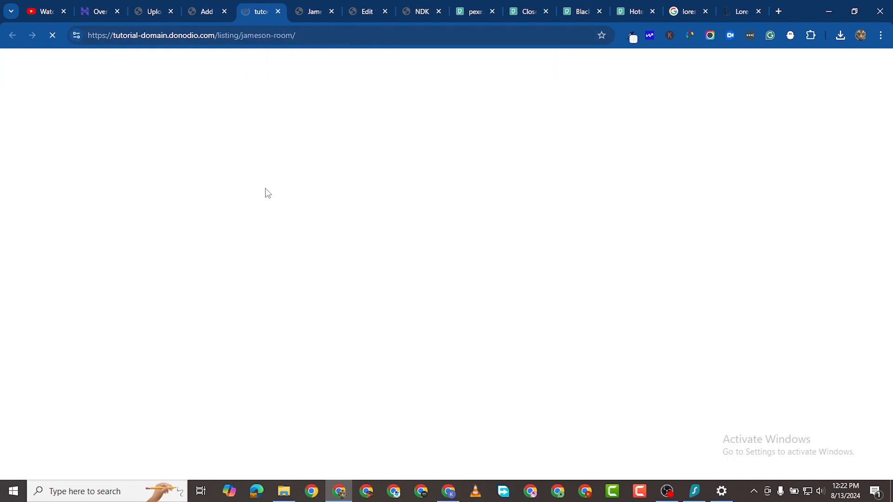
{"action": "scroll", "coordinate": [479, 210], "scroll_direction": "down", "scroll_amount": 4}
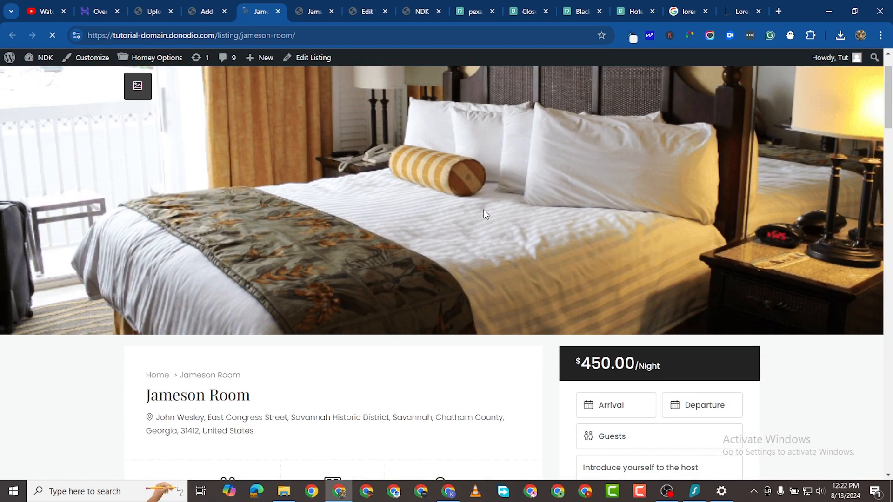
{"action": "scroll", "coordinate": [473, 223], "scroll_direction": "down", "scroll_amount": 8}
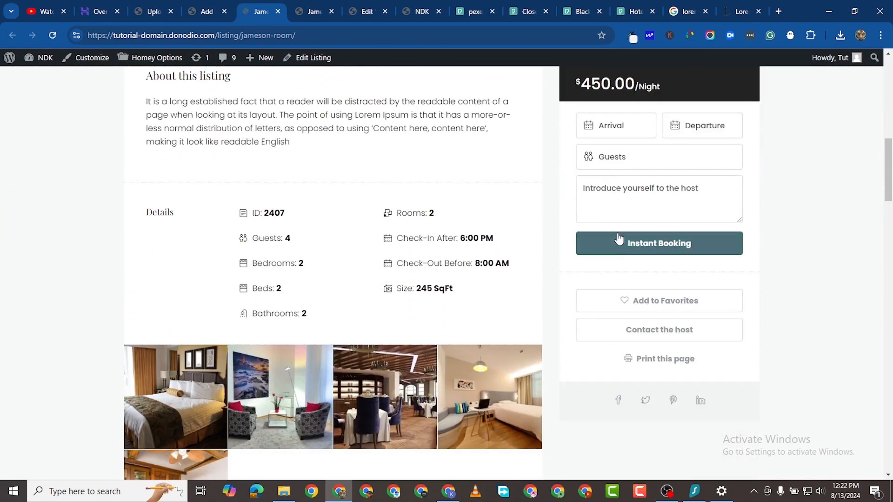
{"action": "scroll", "coordinate": [628, 223], "scroll_direction": "up", "scroll_amount": 5}
{"action": "scroll", "coordinate": [628, 223], "scroll_direction": "up", "scroll_amount": 7}
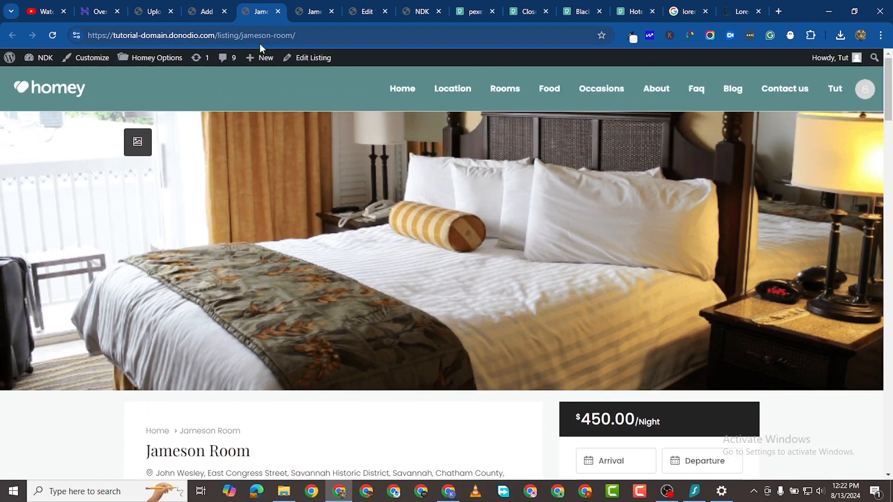
- Copy the Jameson Room page's address and open it in a new Incognito window
{"action": "right_click", "coordinate": [268, 34]}
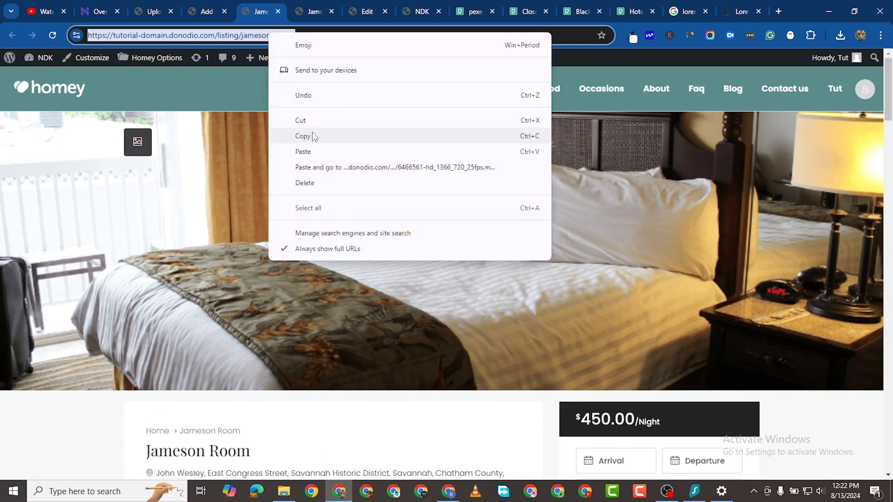
{"action": "left_click", "coordinate": [303, 136]}
{"action": "left_click", "coordinate": [880, 36]}
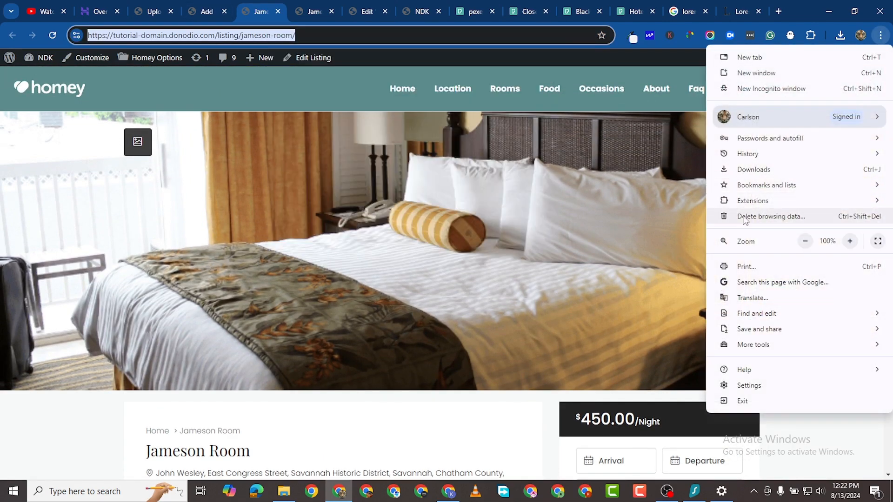
{"action": "left_click", "coordinate": [725, 89]}
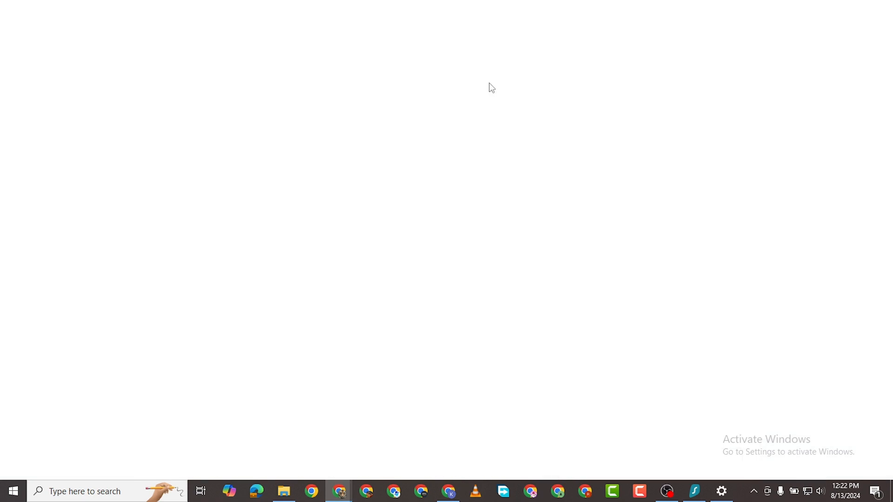
{"action": "right_click", "coordinate": [242, 32]}
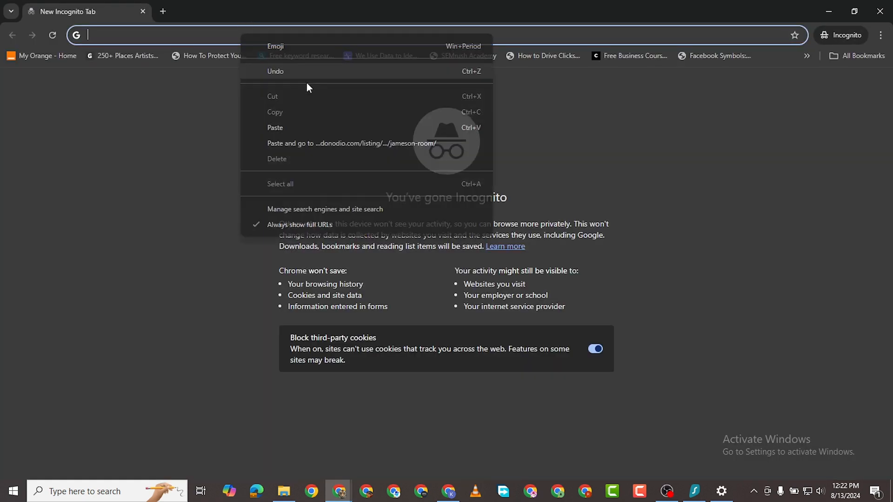
{"action": "left_click", "coordinate": [319, 141]}
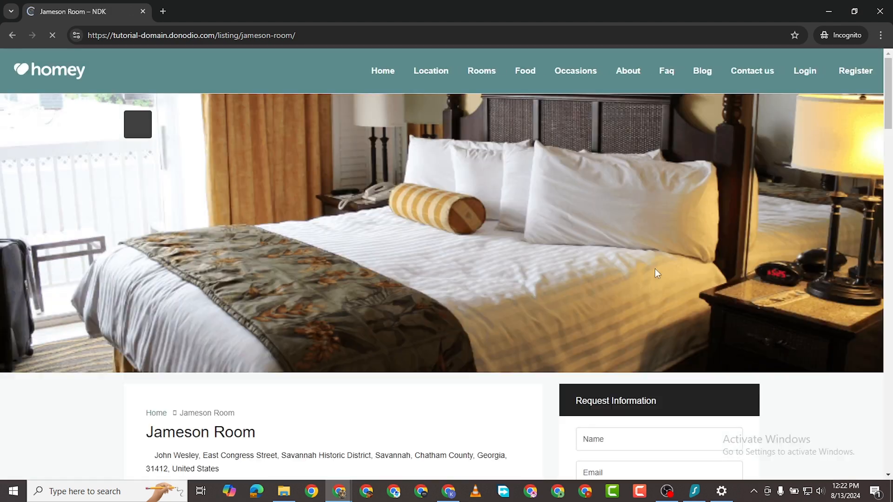
- Examine the listing as a logged-out visitor, including its inquiry form, details, prices, rules and availability, and close the Incognito window
{"action": "scroll", "coordinate": [651, 272], "scroll_direction": "down", "scroll_amount": 5}
{"action": "scroll", "coordinate": [647, 275], "scroll_direction": "down", "scroll_amount": 4}
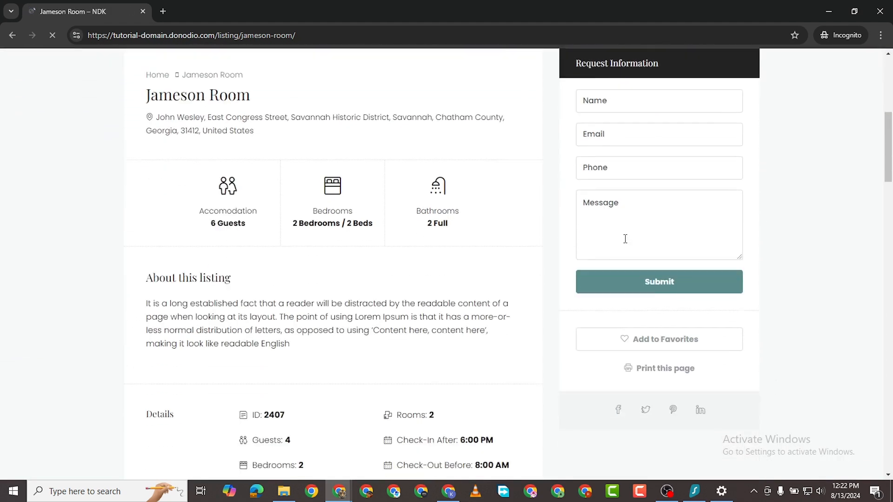
{"action": "scroll", "coordinate": [647, 159], "scroll_direction": "down", "scroll_amount": 3}
{"action": "scroll", "coordinate": [638, 185], "scroll_direction": "up", "scroll_amount": 5}
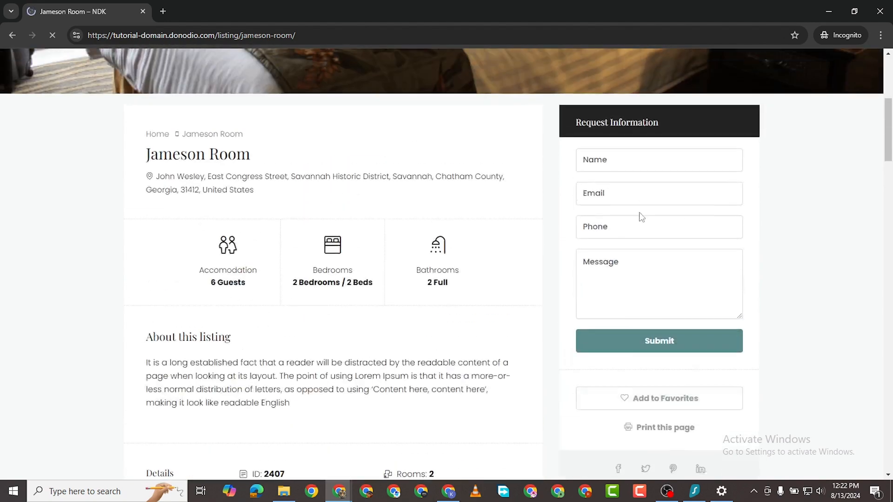
{"action": "scroll", "coordinate": [825, 93], "scroll_direction": "up", "scroll_amount": 6}
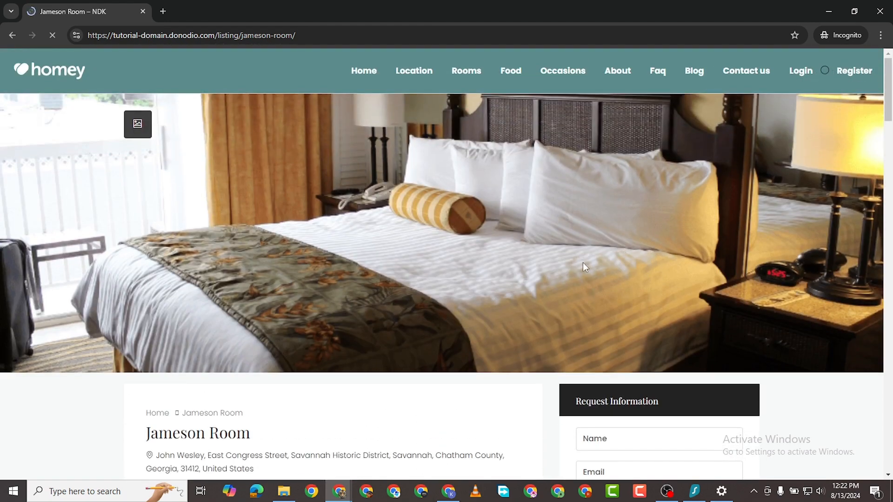
{"action": "scroll", "coordinate": [581, 261], "scroll_direction": "down", "scroll_amount": 12}
{"action": "scroll", "coordinate": [237, 274], "scroll_direction": "down", "scroll_amount": 18}
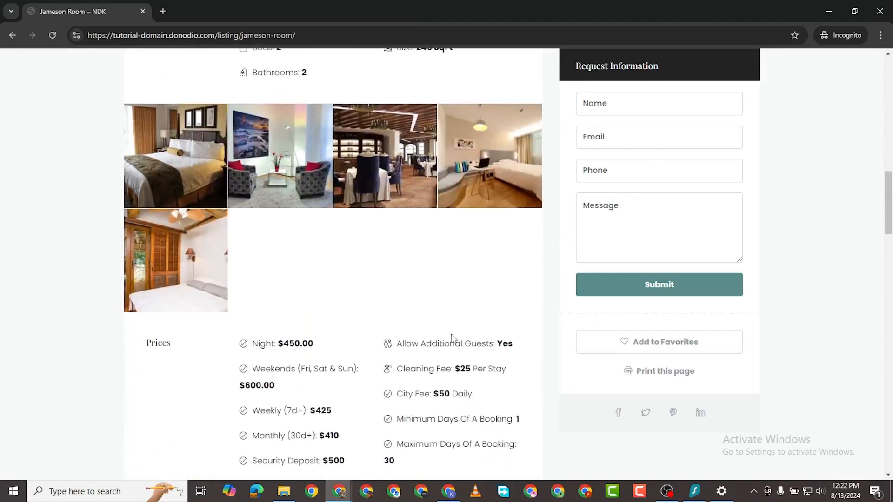
{"action": "scroll", "coordinate": [238, 273], "scroll_direction": "down", "scroll_amount": 11}
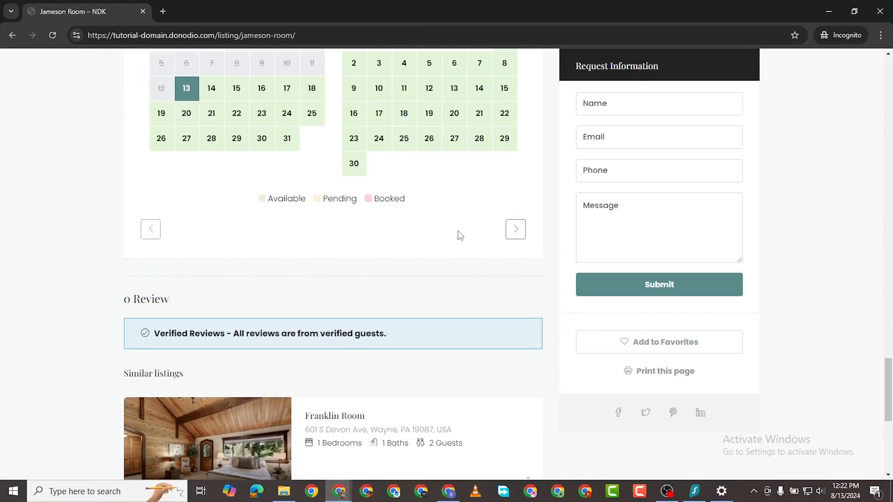
{"action": "scroll", "coordinate": [459, 209], "scroll_direction": "up", "scroll_amount": 10}
{"action": "scroll", "coordinate": [357, 358], "scroll_direction": "down", "scroll_amount": 10}
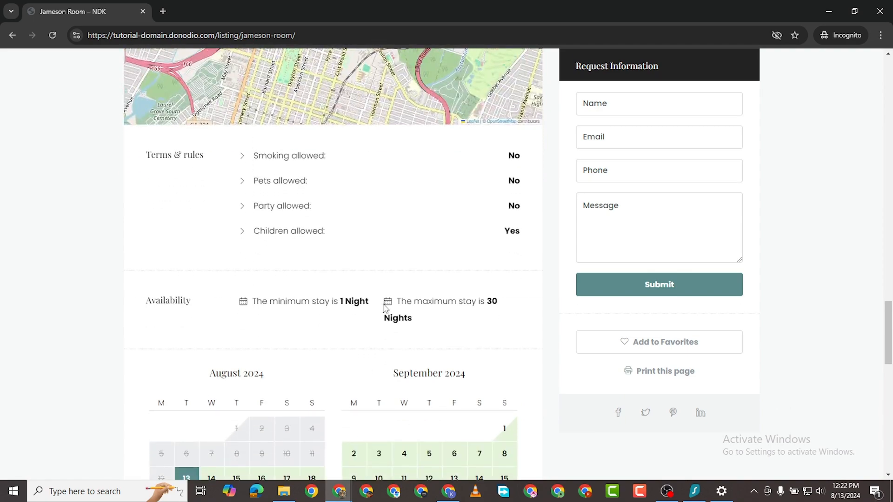
{"action": "scroll", "coordinate": [372, 310], "scroll_direction": "up", "scroll_amount": 11}
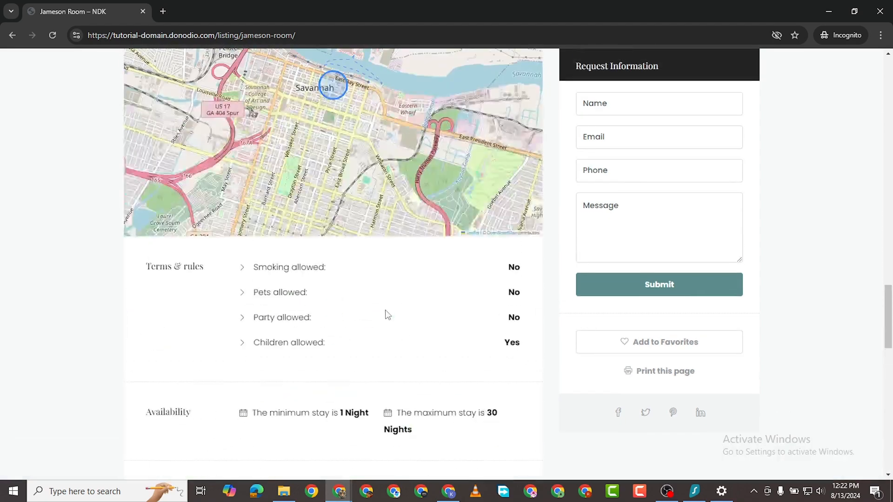
{"action": "scroll", "coordinate": [386, 316], "scroll_direction": "down", "scroll_amount": 3}
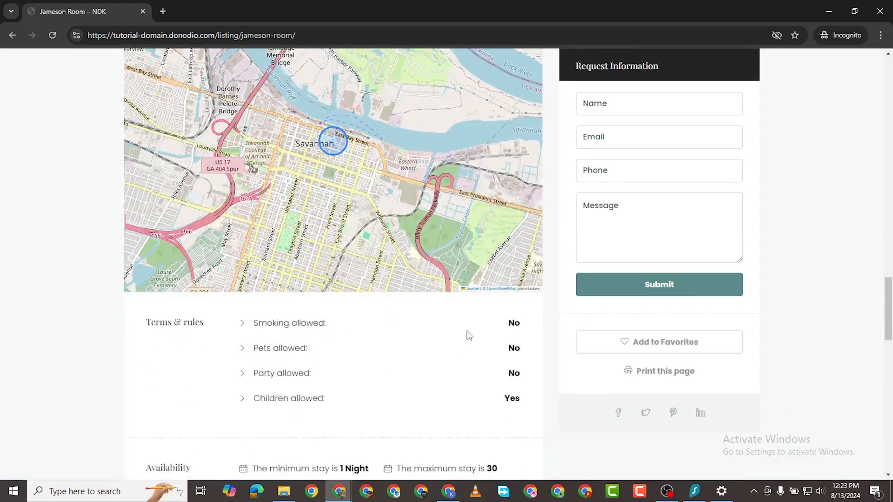
{"action": "scroll", "coordinate": [468, 335], "scroll_direction": "up", "scroll_amount": 12}
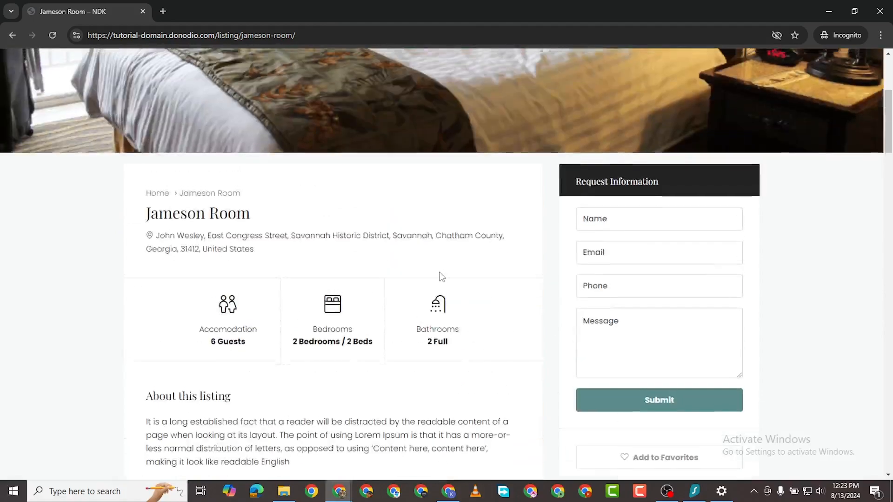
{"action": "scroll", "coordinate": [354, 237], "scroll_direction": "down", "scroll_amount": 8}
{"action": "scroll", "coordinate": [268, 195], "scroll_direction": "up", "scroll_amount": 2}
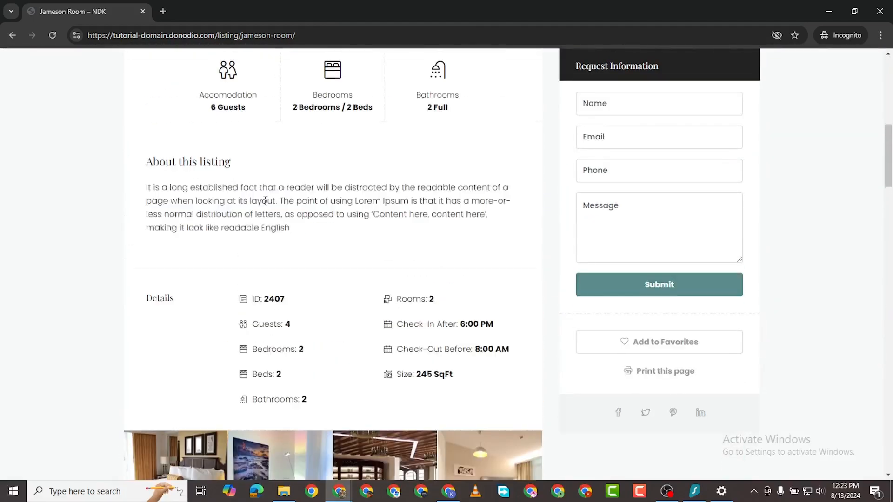
{"action": "scroll", "coordinate": [265, 200], "scroll_direction": "up", "scroll_amount": 3}
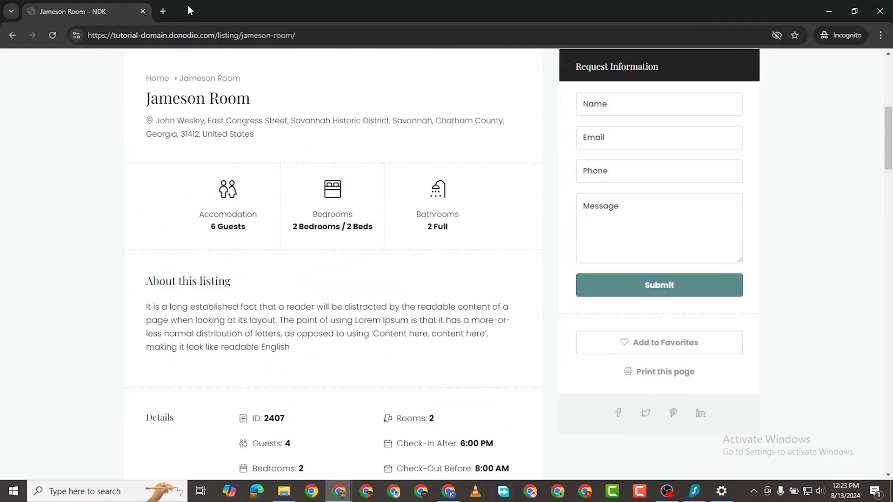
{"action": "left_click", "coordinate": [143, 11]}
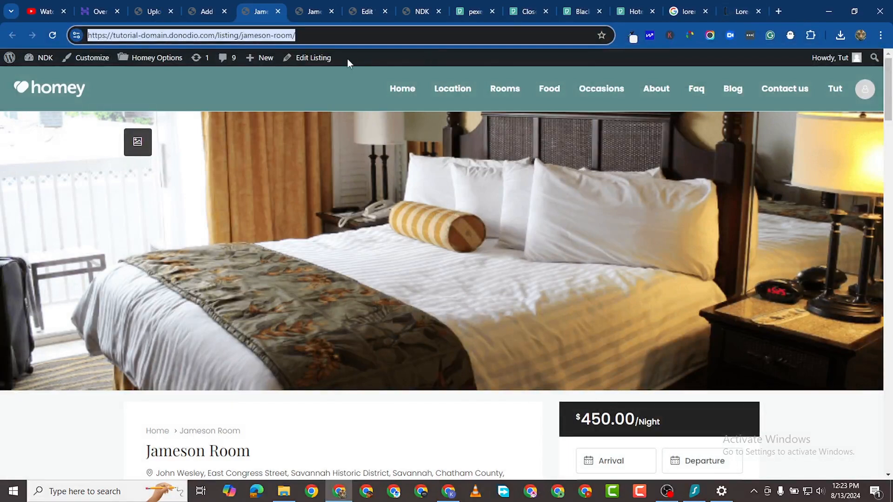
- Review the logged-in listing page's gallery, prices, services, accommodation, rules, availability calendar and reviews section alongside its booking form
{"action": "scroll", "coordinate": [637, 136], "scroll_direction": "down", "scroll_amount": 12}
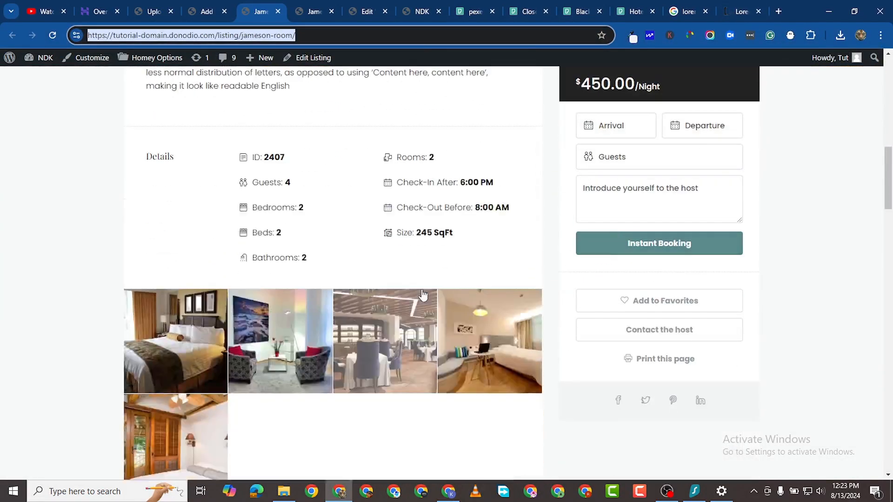
{"action": "scroll", "coordinate": [423, 286], "scroll_direction": "down", "scroll_amount": 8}
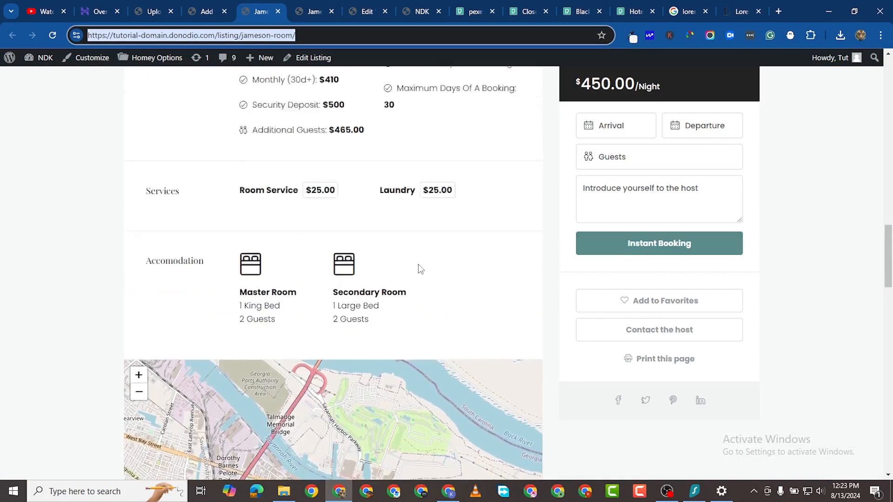
{"action": "scroll", "coordinate": [418, 267], "scroll_direction": "up", "scroll_amount": 5}
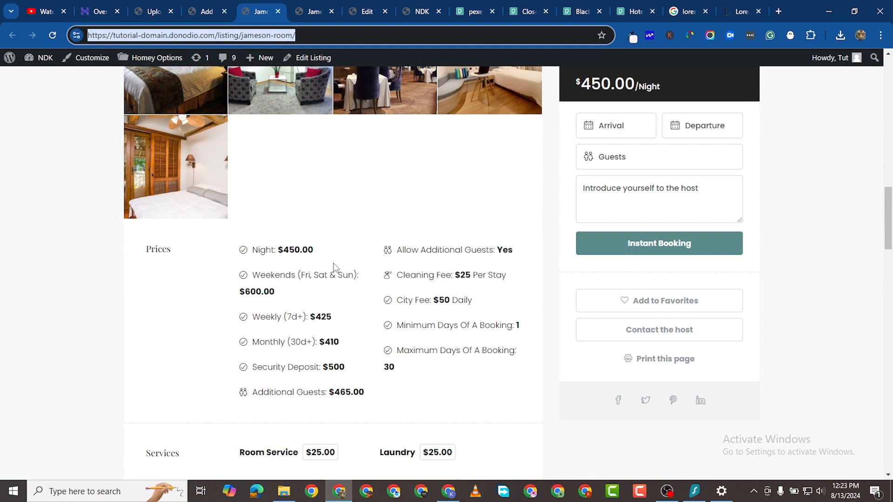
{"action": "scroll", "coordinate": [279, 209], "scroll_direction": "down", "scroll_amount": 1}
{"action": "scroll", "coordinate": [612, 214], "scroll_direction": "up", "scroll_amount": 4}
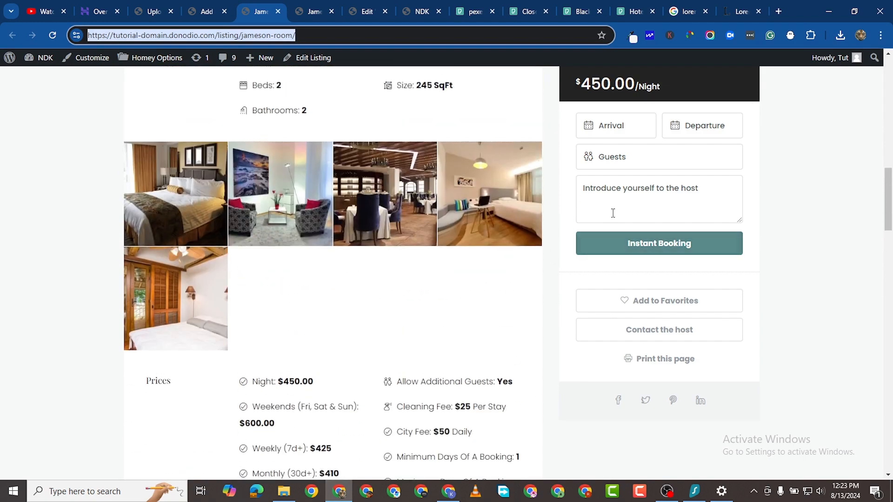
{"action": "scroll", "coordinate": [423, 322], "scroll_direction": "down", "scroll_amount": 5}
{"action": "scroll", "coordinate": [423, 322], "scroll_direction": "down", "scroll_amount": 4}
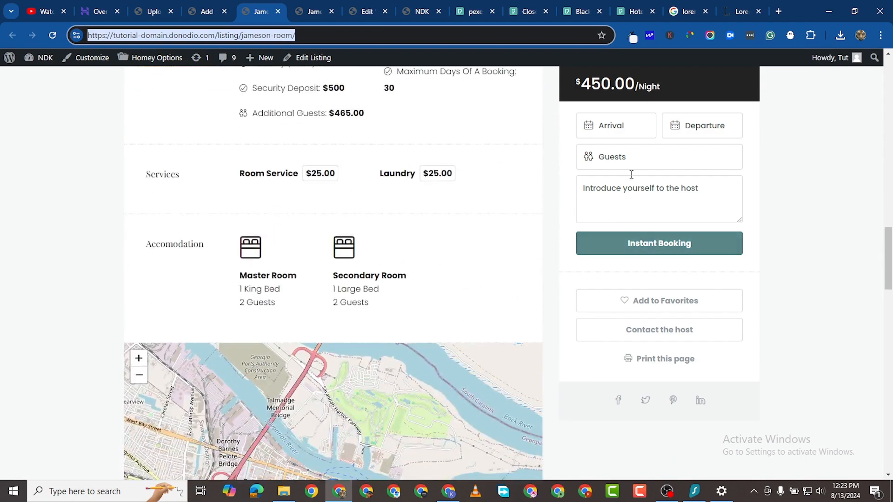
{"action": "scroll", "coordinate": [269, 339], "scroll_direction": "down", "scroll_amount": 6}
{"action": "scroll", "coordinate": [275, 325], "scroll_direction": "down", "scroll_amount": 19}
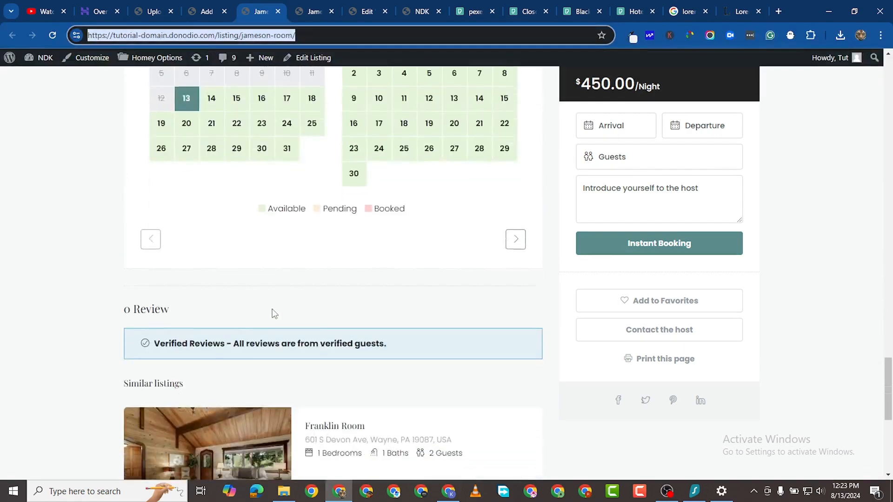
{"action": "scroll", "coordinate": [292, 303], "scroll_direction": "up", "scroll_amount": 15}
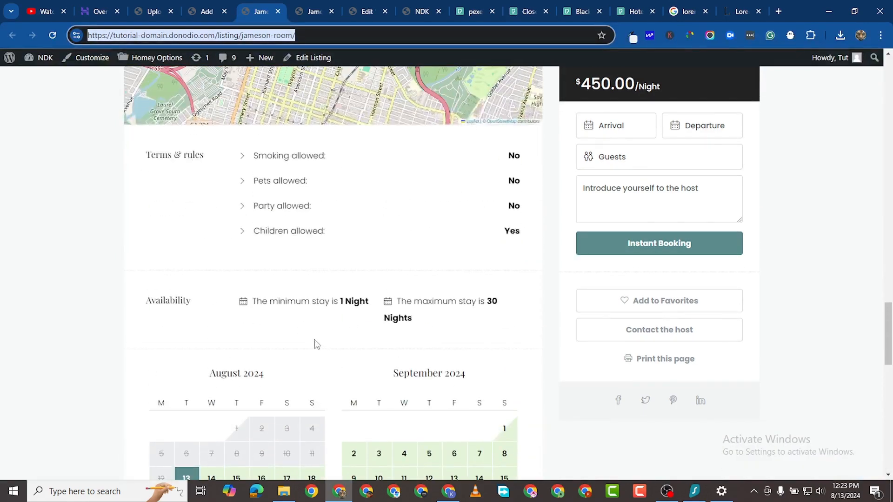
{"action": "scroll", "coordinate": [324, 341], "scroll_direction": "down", "scroll_amount": 8}
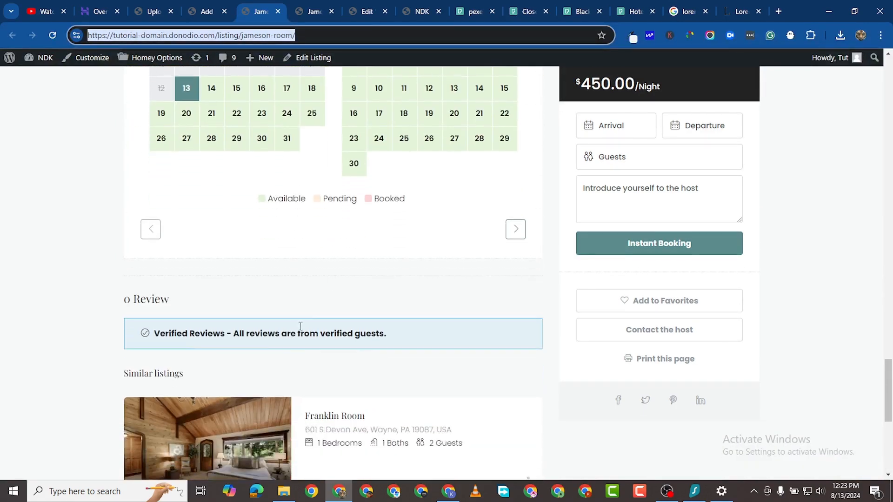
- Set the booking form's arrival date to 2024-08-13 and departure date to 2024-08-14
{"action": "scroll", "coordinate": [534, 220], "scroll_direction": "up", "scroll_amount": 17}
{"action": "left_click", "coordinate": [623, 126]}
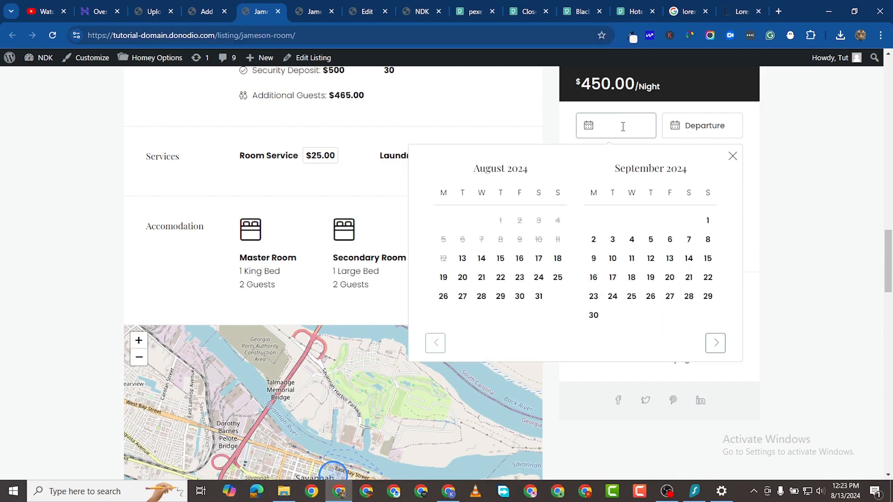
{"action": "left_click", "coordinate": [463, 258]}
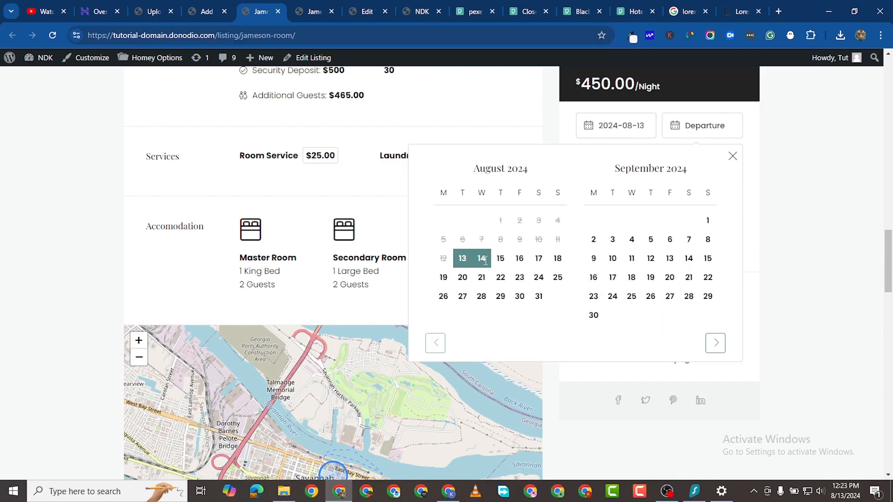
{"action": "left_click", "coordinate": [482, 259]}
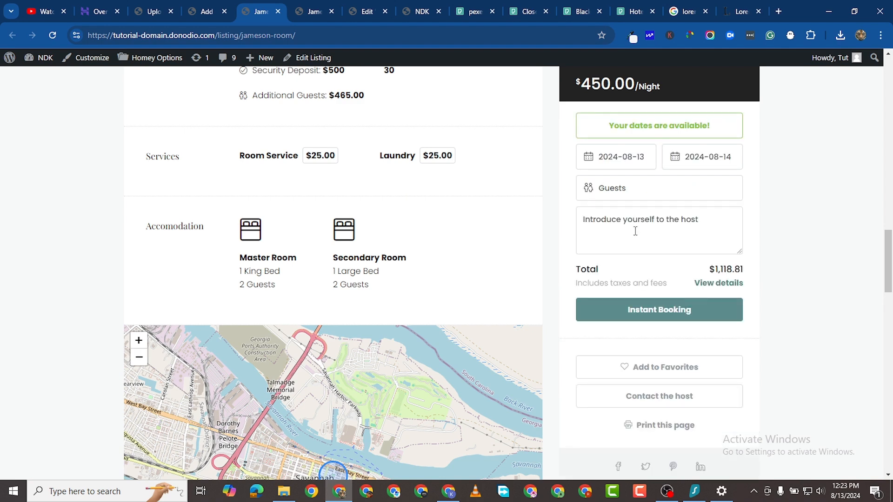
- Set the booking's guests to 2 adults and no children
{"action": "left_click", "coordinate": [632, 190]}
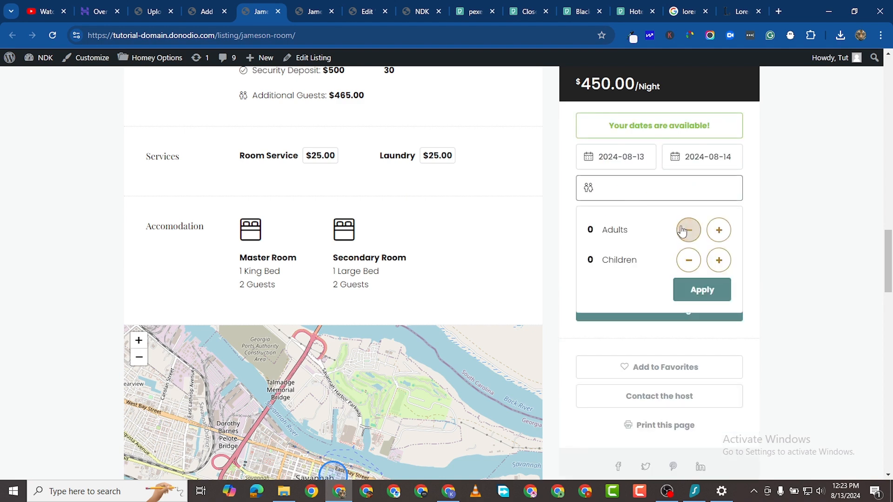
{"action": "left_click", "coordinate": [718, 230]}
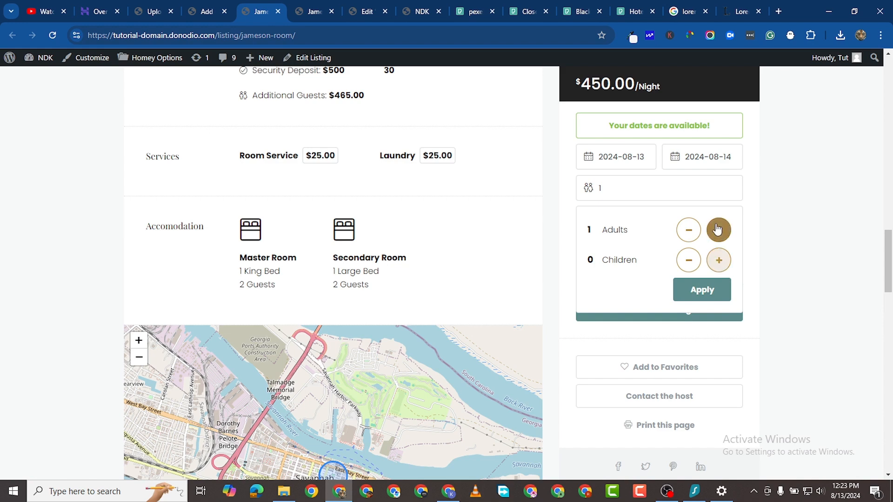
{"action": "left_click", "coordinate": [717, 229]}
{"action": "left_click", "coordinate": [717, 263]}
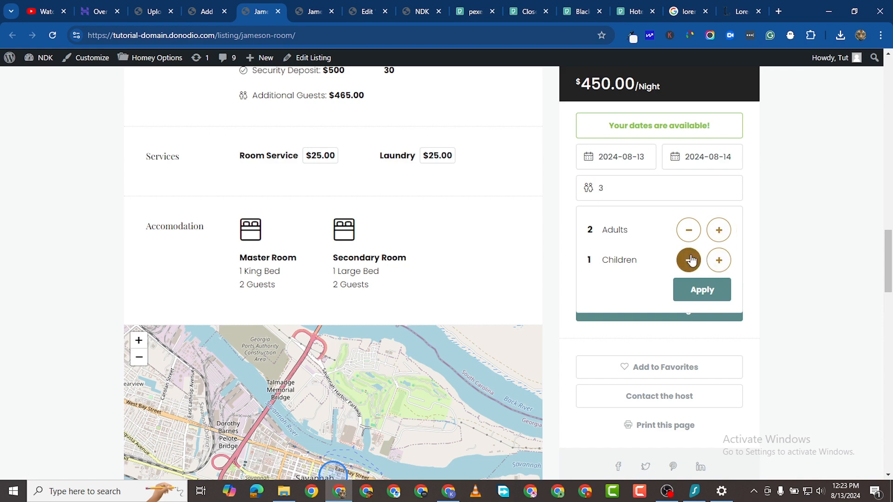
{"action": "left_click", "coordinate": [568, 285]}
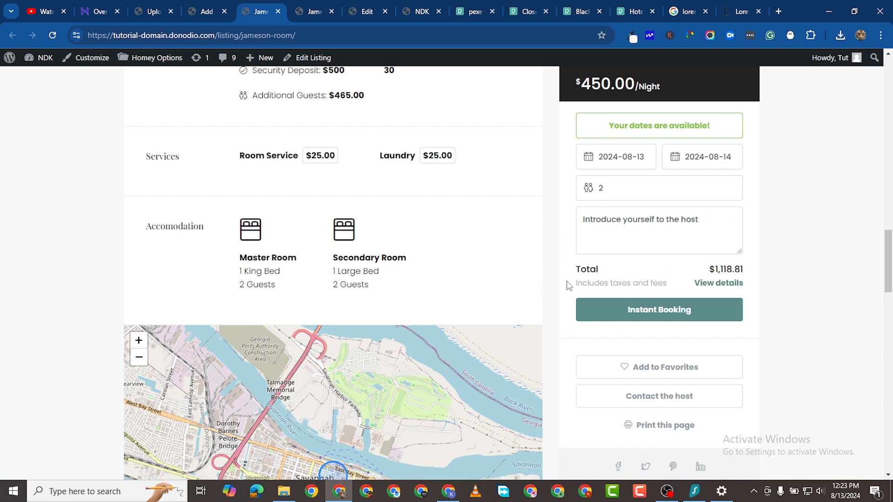
- Expand the booking total's details and examine the nightly rate, fees, deposit, taxes and payment due
{"action": "left_click", "coordinate": [708, 289]}
{"action": "scroll", "coordinate": [634, 331], "scroll_direction": "down", "scroll_amount": 3}
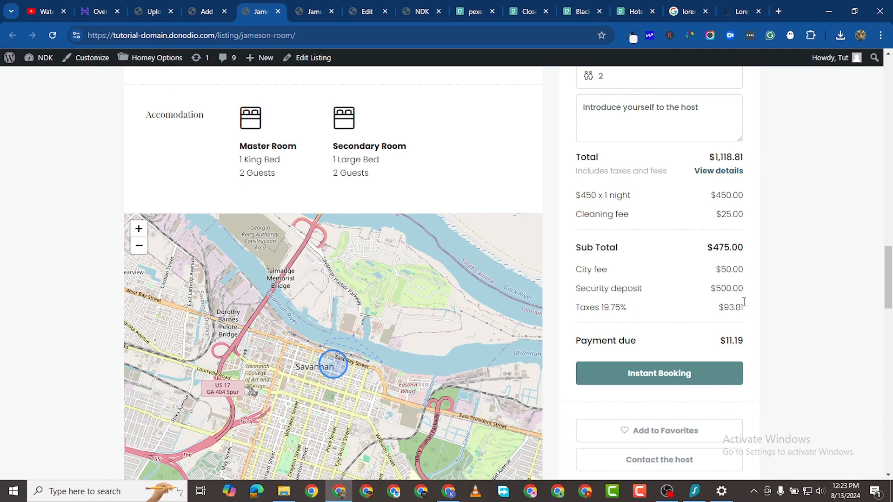
{"action": "scroll", "coordinate": [719, 327], "scroll_direction": "down", "scroll_amount": 2}
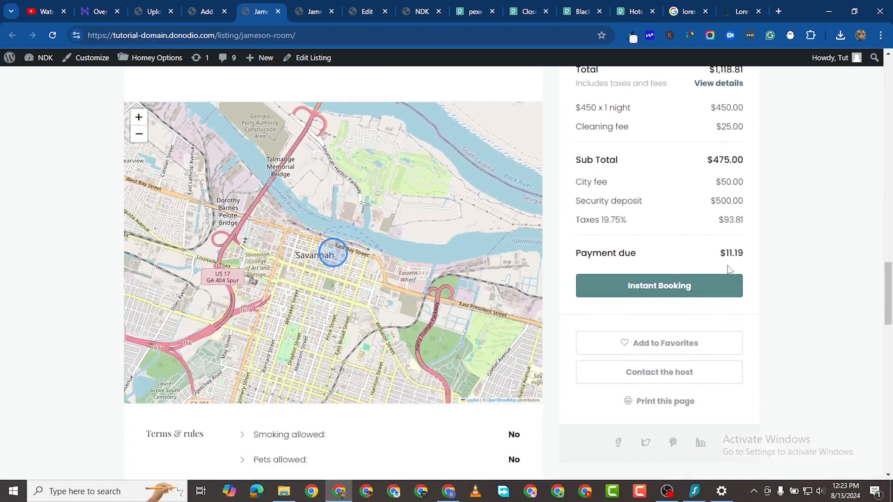
{"action": "scroll", "coordinate": [693, 284], "scroll_direction": "down", "scroll_amount": 14}
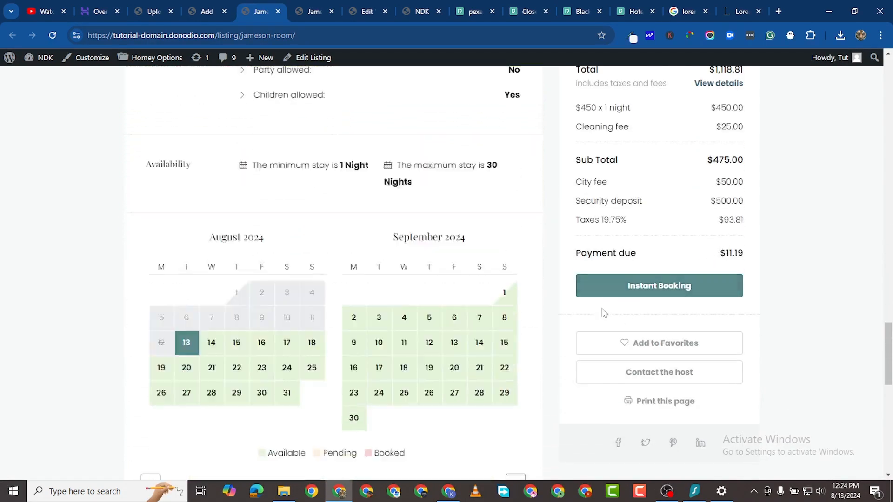
- Review the booking form's cost breakdown, then open the form for contacting the host, check its fields and close it unsent
{"action": "scroll", "coordinate": [794, 270], "scroll_direction": "down", "scroll_amount": 4}
{"action": "scroll", "coordinate": [717, 340], "scroll_direction": "up", "scroll_amount": 5}
{"action": "scroll", "coordinate": [711, 342], "scroll_direction": "down", "scroll_amount": 4}
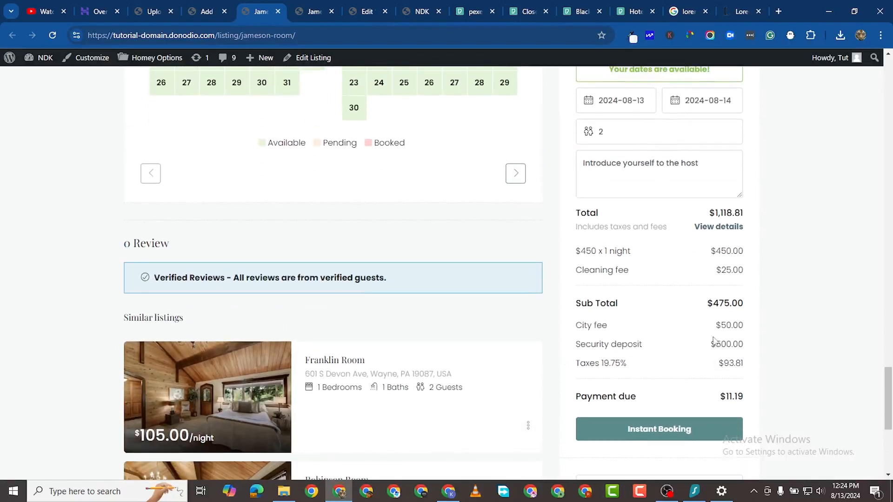
{"action": "scroll", "coordinate": [706, 344], "scroll_direction": "down", "scroll_amount": 1}
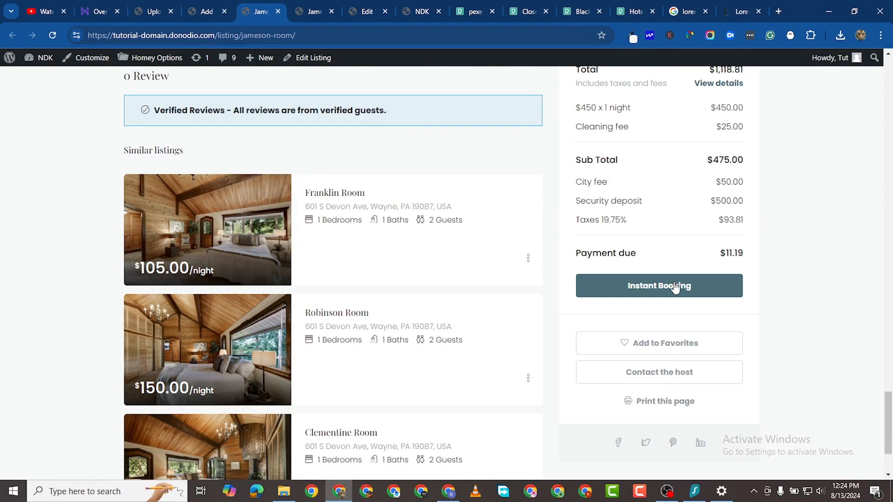
{"action": "left_click", "coordinate": [663, 375]}
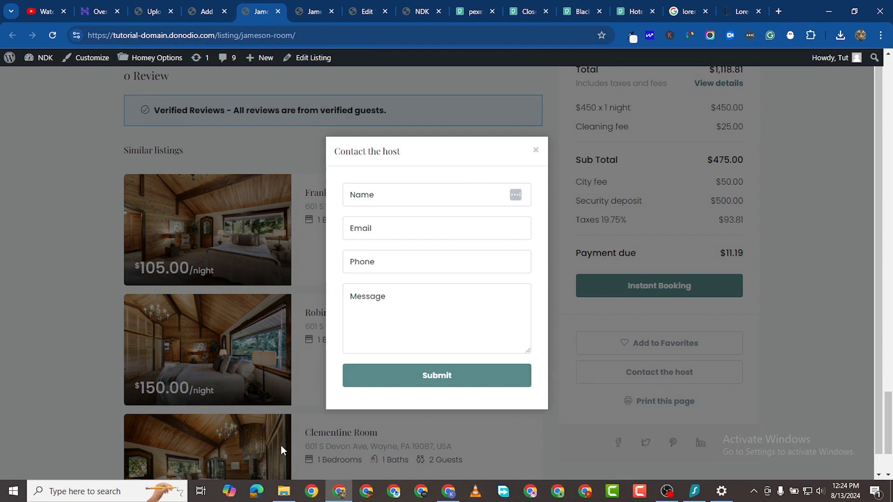
{"action": "left_click", "coordinate": [401, 195]}
{"action": "key", "text": "Tab"}
{"action": "key", "text": "Tab"}
{"action": "key", "text": "Tab"}
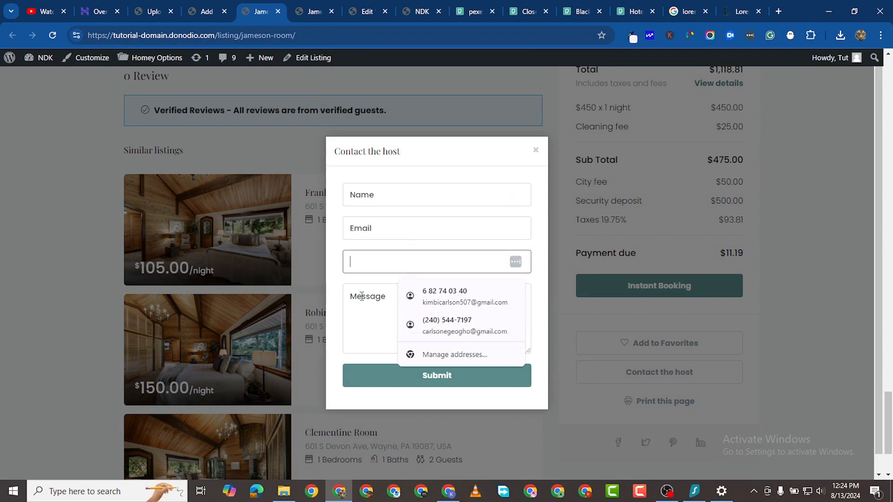
{"action": "left_click", "coordinate": [536, 150]}
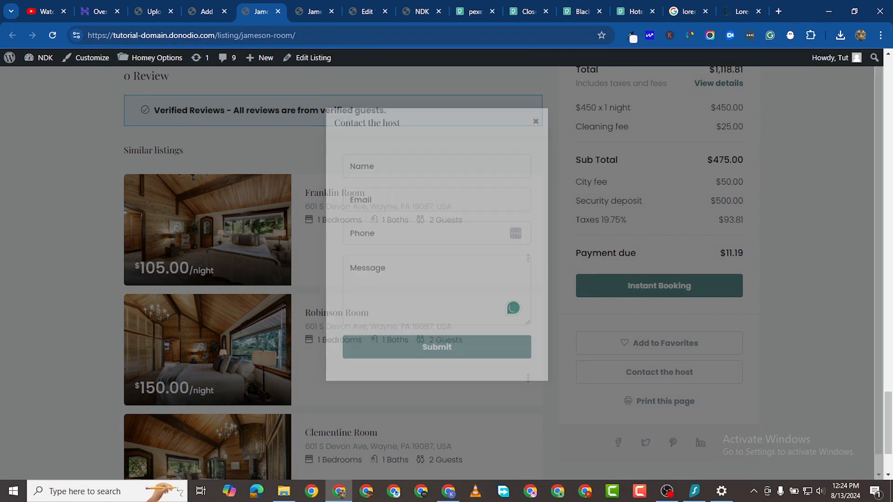
{"action": "scroll", "coordinate": [646, 232], "scroll_direction": "up", "scroll_amount": 15}
{"action": "scroll", "coordinate": [317, 270], "scroll_direction": "up", "scroll_amount": 10}
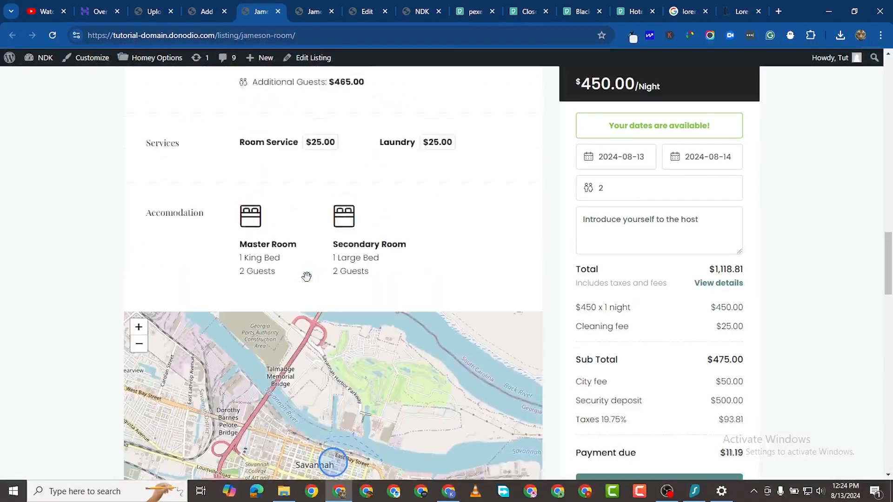
{"action": "scroll", "coordinate": [320, 275], "scroll_direction": "down", "scroll_amount": 5}
{"action": "scroll", "coordinate": [320, 275], "scroll_direction": "down", "scroll_amount": 1}
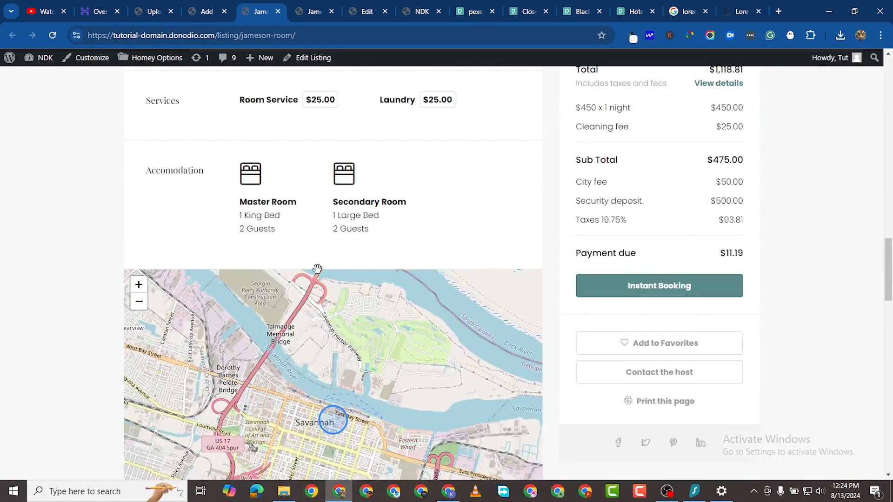
{"action": "left_click", "coordinate": [209, 19]}
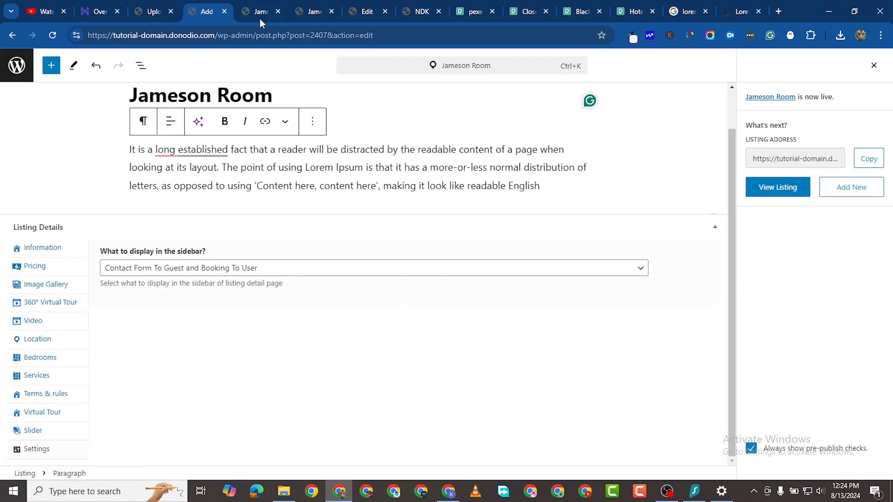
{"action": "left_click", "coordinate": [305, 11]}
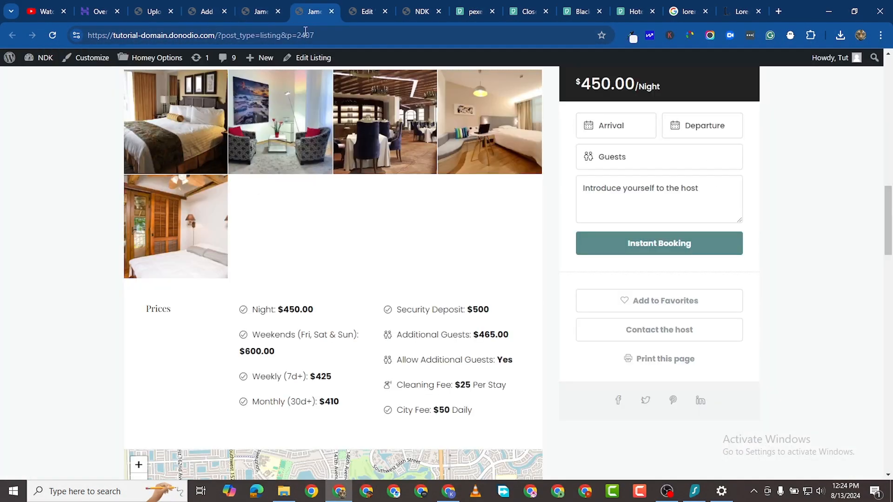
{"action": "left_click", "coordinate": [375, 14]}
{"action": "scroll", "coordinate": [344, 200], "scroll_direction": "down", "scroll_amount": 4}
{"action": "scroll", "coordinate": [353, 214], "scroll_direction": "down", "scroll_amount": 3}
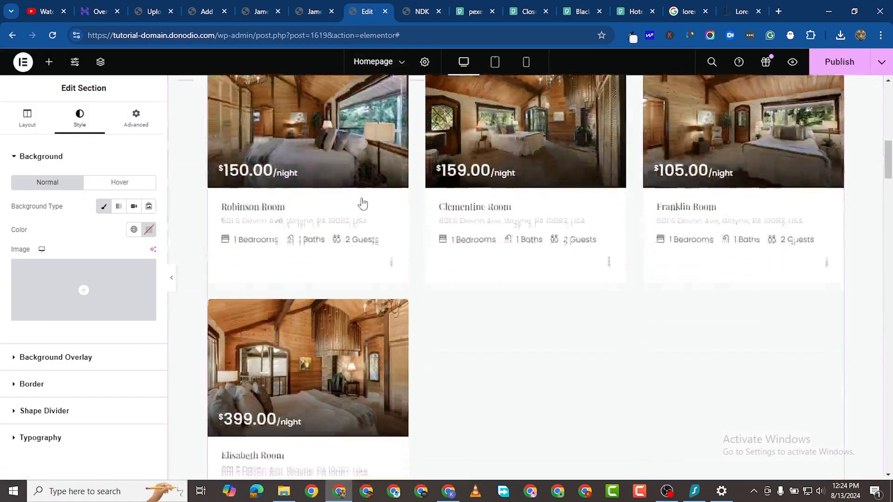
{"action": "scroll", "coordinate": [361, 203], "scroll_direction": "up", "scroll_amount": 4}
{"action": "left_click", "coordinate": [306, 13]}
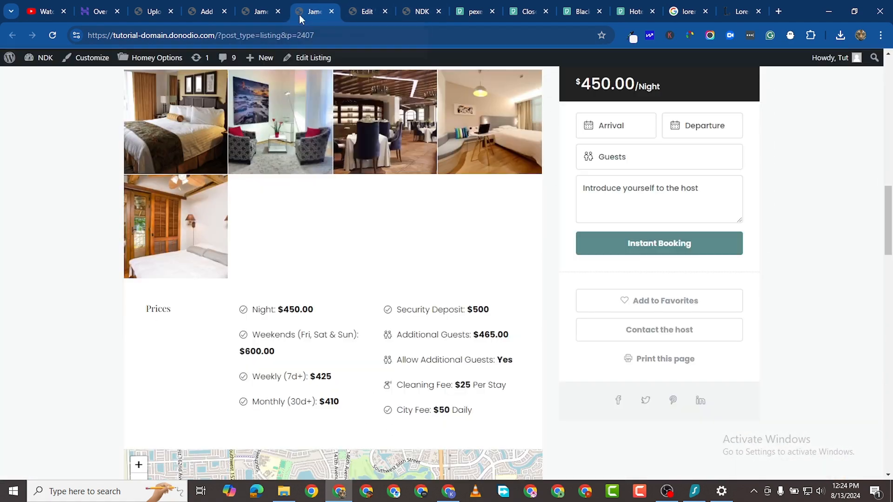
{"action": "left_click", "coordinate": [267, 13]}
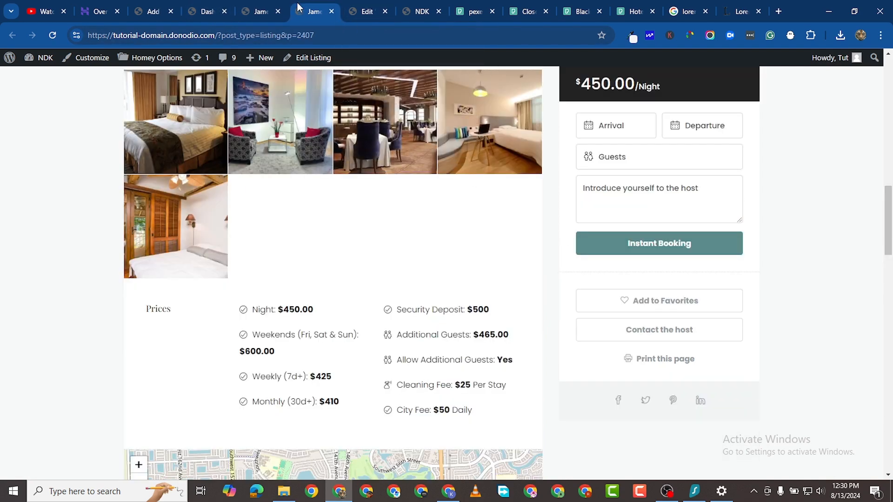
- Open the site's public home page and examine the room cards in the "Discover What We Offer" section
{"action": "scroll", "coordinate": [248, 154], "scroll_direction": "up", "scroll_amount": 10}
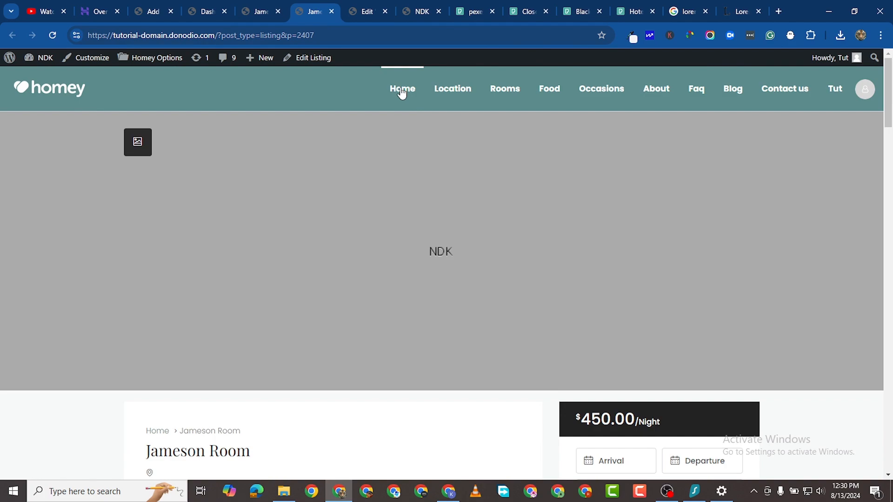
{"action": "left_click", "coordinate": [402, 92]}
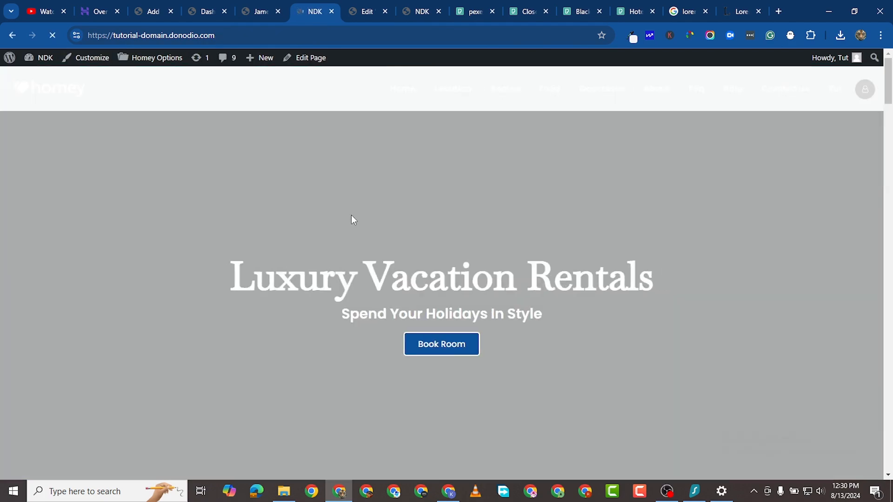
{"action": "scroll", "coordinate": [362, 220], "scroll_direction": "down", "scroll_amount": 10}
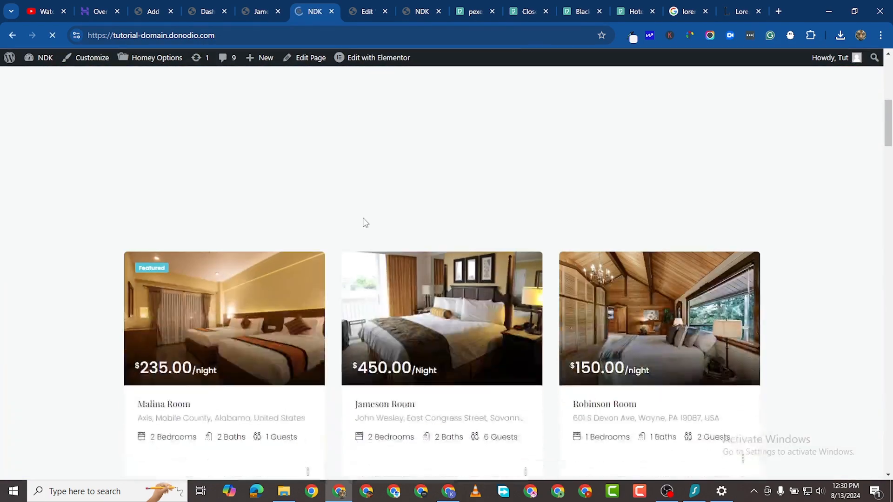
{"action": "scroll", "coordinate": [453, 273], "scroll_direction": "up", "scroll_amount": 5}
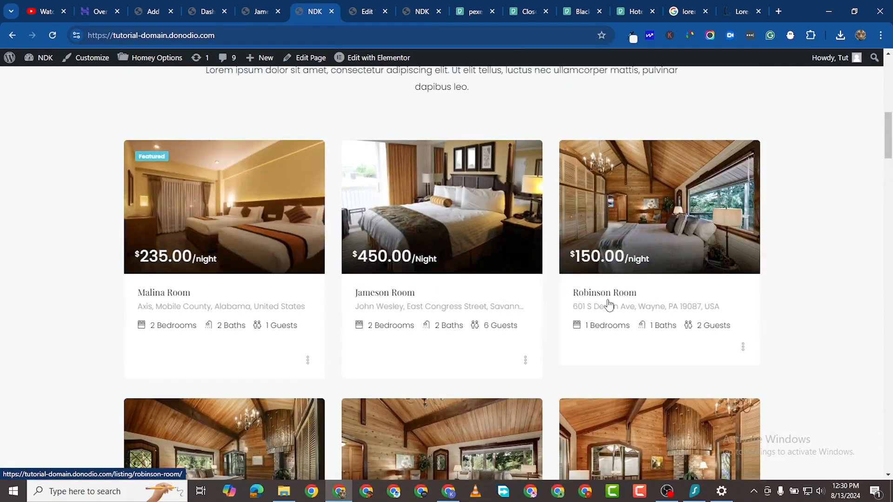
{"action": "scroll", "coordinate": [605, 209], "scroll_direction": "down", "scroll_amount": 2}
{"action": "scroll", "coordinate": [446, 274], "scroll_direction": "up", "scroll_amount": 2}
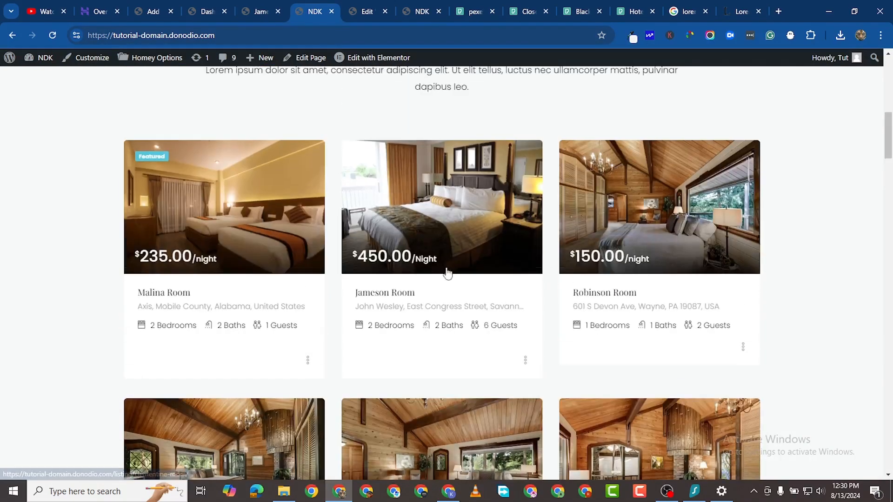
{"action": "scroll", "coordinate": [642, 298], "scroll_direction": "down", "scroll_amount": 8}
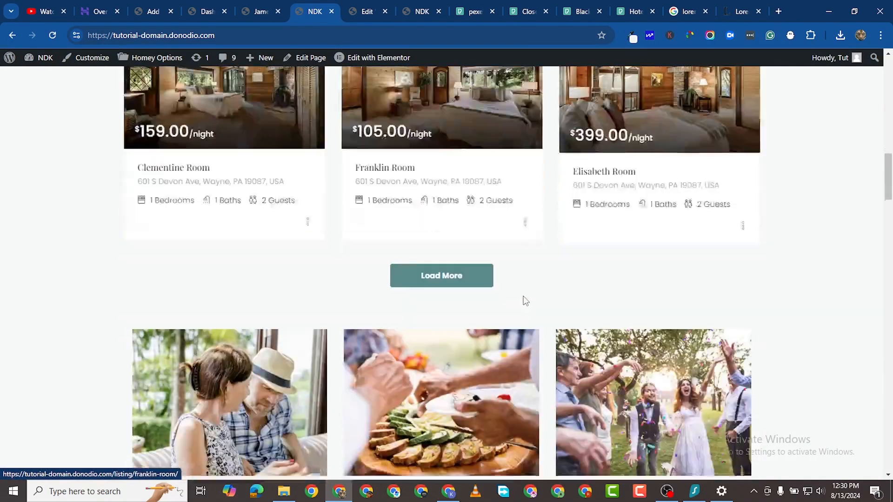
{"action": "scroll", "coordinate": [524, 299], "scroll_direction": "up", "scroll_amount": 8}
{"action": "scroll", "coordinate": [524, 299], "scroll_direction": "up", "scroll_amount": 8}
{"action": "scroll", "coordinate": [524, 299], "scroll_direction": "down", "scroll_amount": 13}
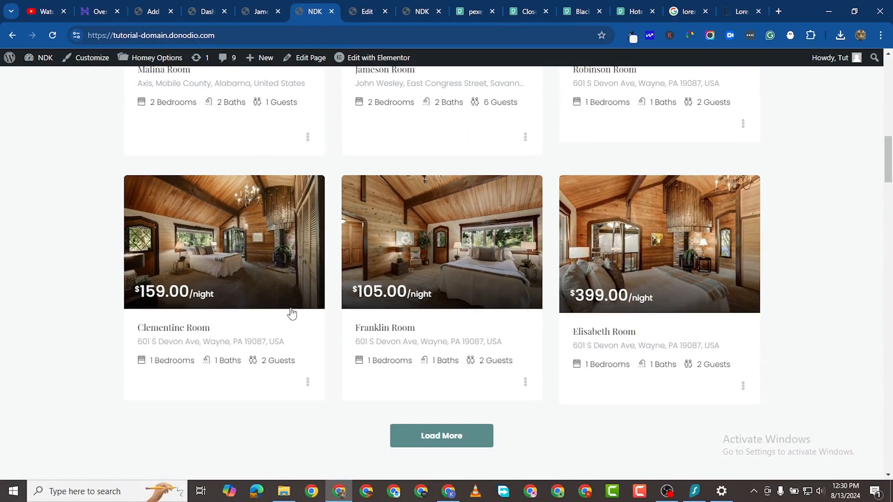
{"action": "scroll", "coordinate": [522, 315], "scroll_direction": "down", "scroll_amount": 2}
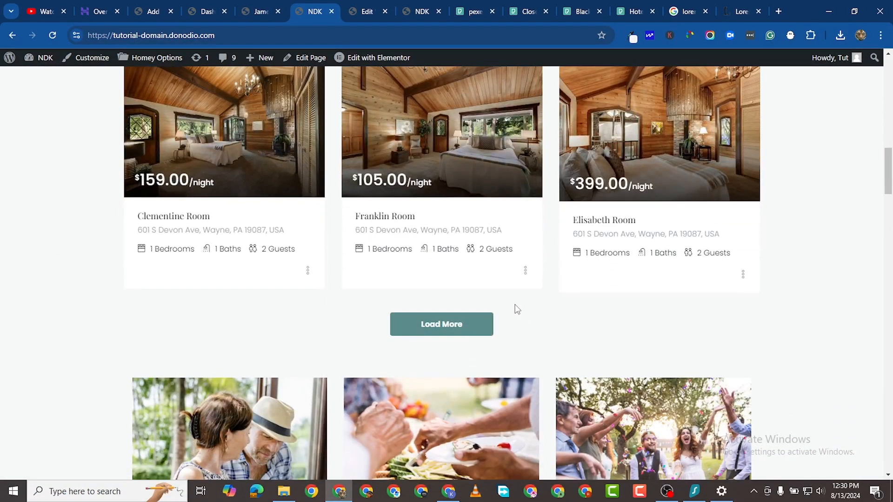
{"action": "scroll", "coordinate": [516, 310], "scroll_direction": "up", "scroll_amount": 2}
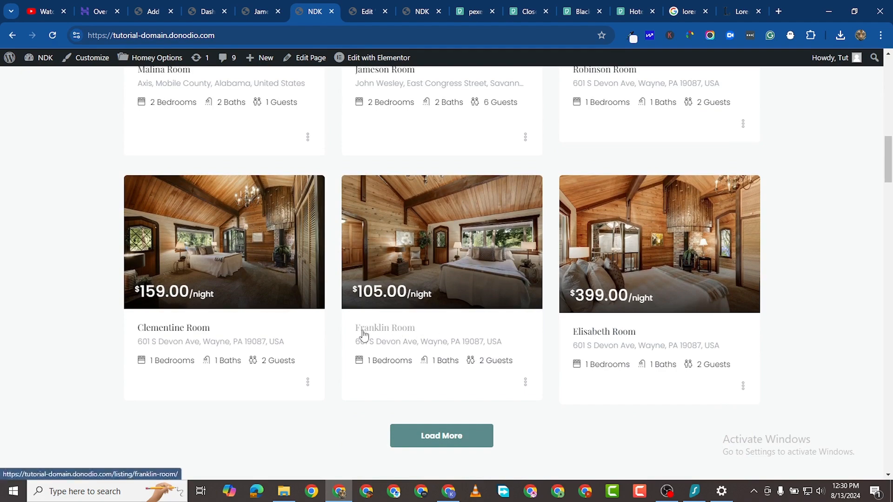
{"action": "scroll", "coordinate": [354, 321], "scroll_direction": "up", "scroll_amount": 4}
{"action": "scroll", "coordinate": [371, 274], "scroll_direction": "up", "scroll_amount": 3}
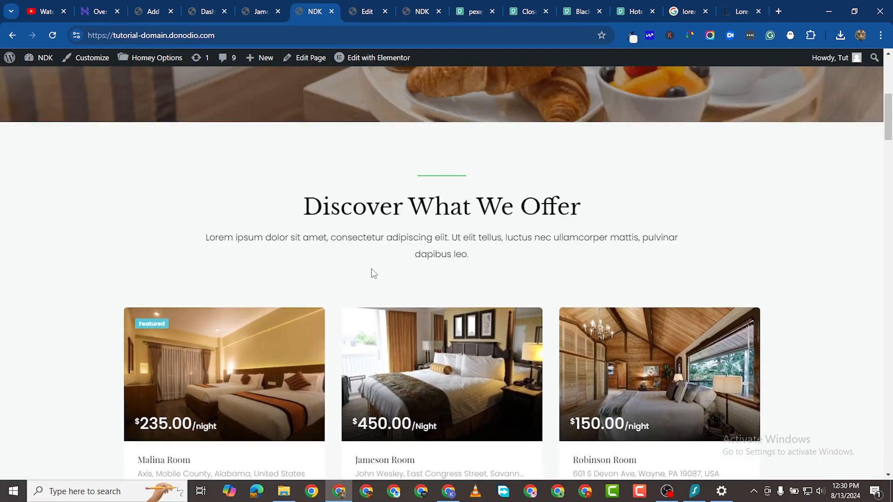
{"action": "scroll", "coordinate": [333, 293], "scroll_direction": "down", "scroll_amount": 8}
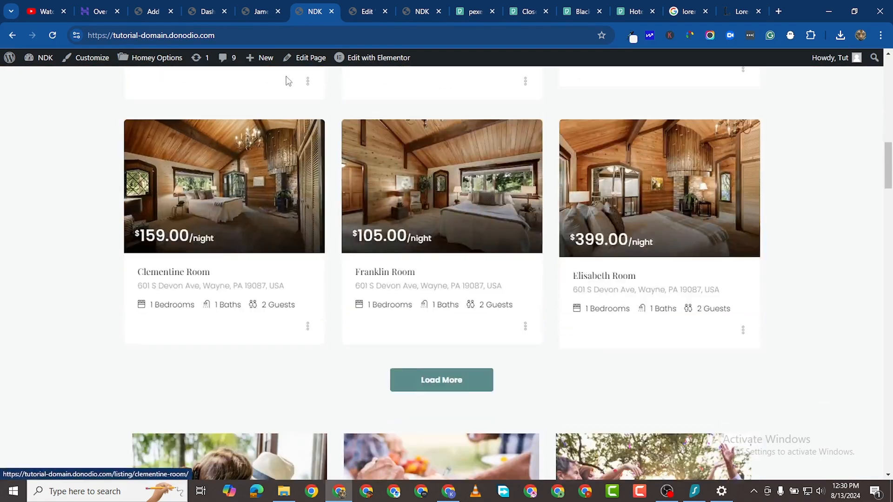
- Add a new listing type named "Hotel Room" in the WordPress admin, keeping the default accent color and no parent
{"action": "left_click", "coordinate": [255, 11]}
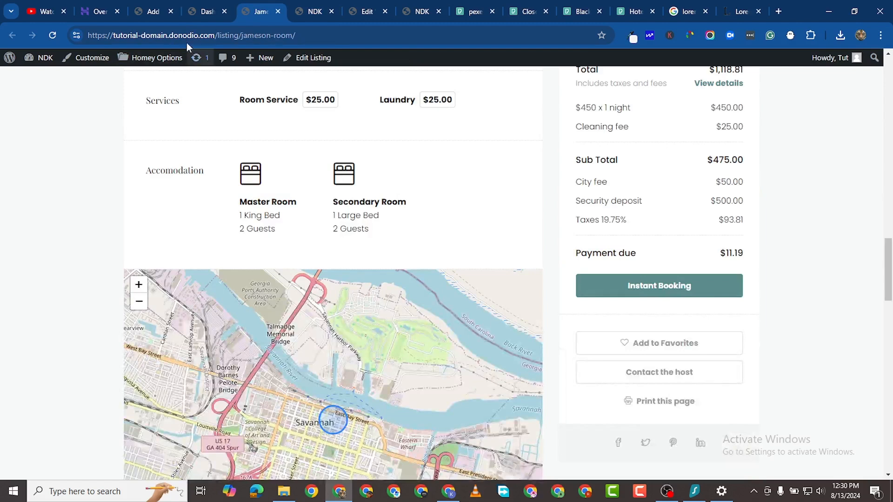
{"action": "left_click", "coordinate": [208, 12]}
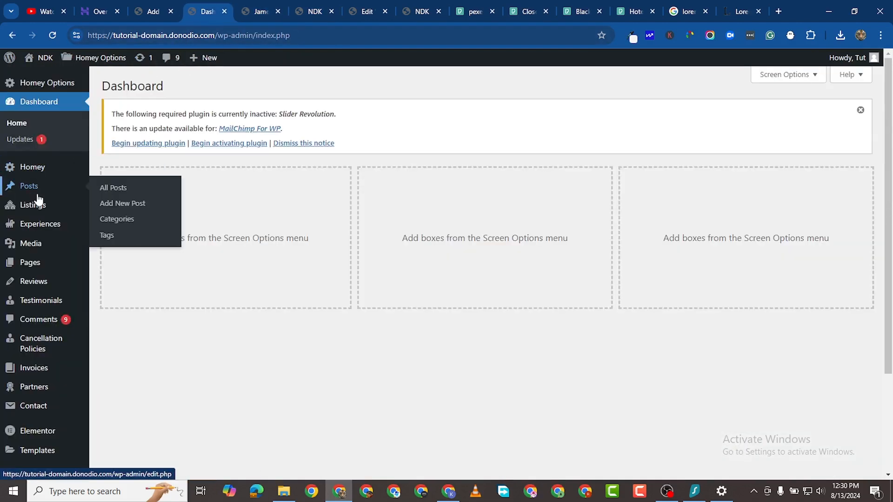
{"action": "mouse_move", "coordinate": [34, 205]}
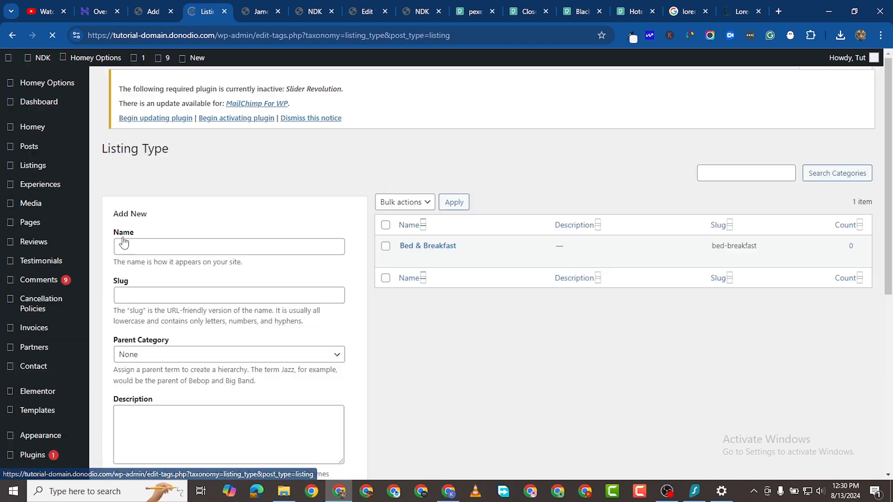
{"action": "scroll", "coordinate": [422, 233], "scroll_direction": "down", "scroll_amount": 1}
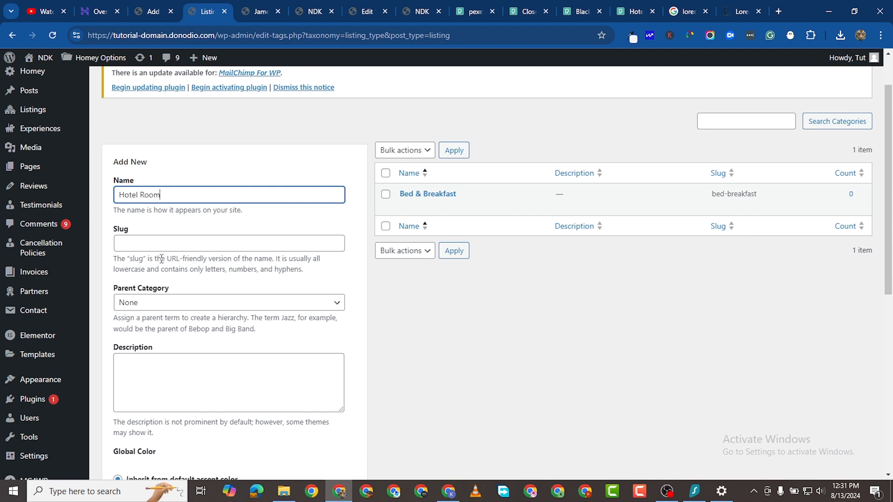
{"action": "scroll", "coordinate": [161, 259], "scroll_direction": "down", "scroll_amount": 5}
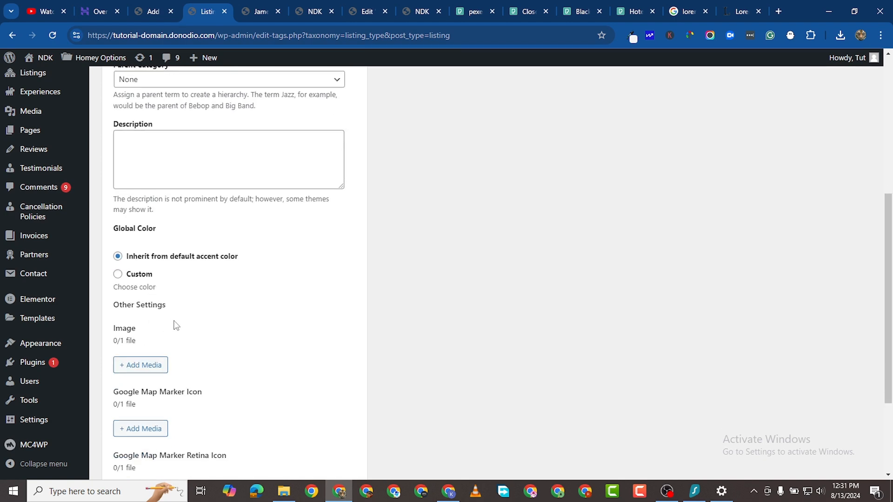
{"action": "scroll", "coordinate": [163, 354], "scroll_direction": "down", "scroll_amount": 3}
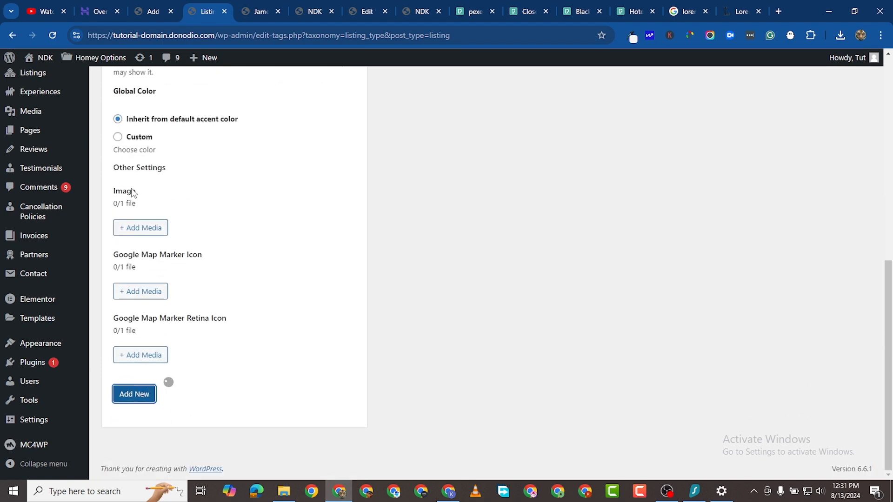
{"action": "scroll", "coordinate": [279, 186], "scroll_direction": "up", "scroll_amount": 10}
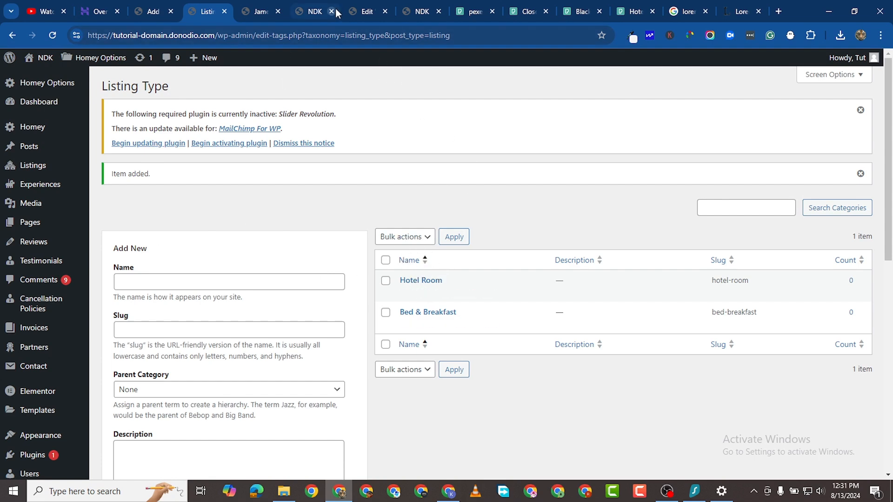
- Go back to the published Jameson Room page and open that listing in the editor
{"action": "left_click", "coordinate": [368, 13]}
{"action": "left_click", "coordinate": [318, 13]}
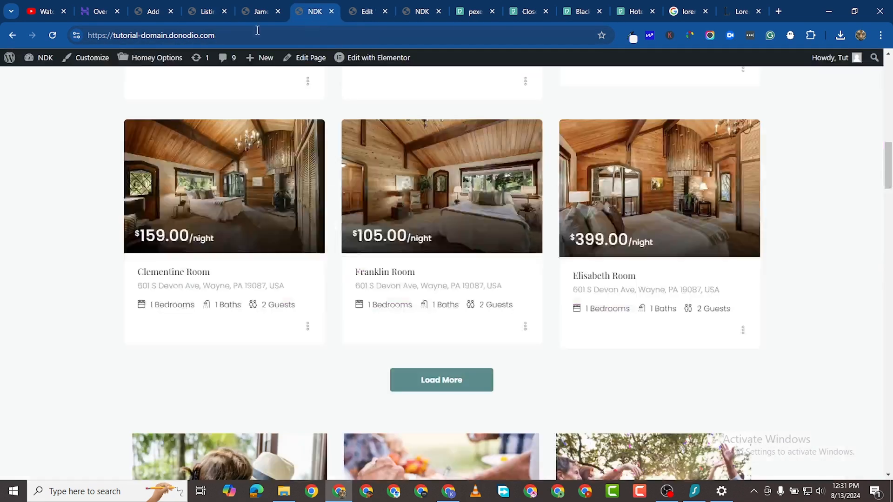
{"action": "left_click", "coordinate": [256, 13]}
{"action": "scroll", "coordinate": [384, 113], "scroll_direction": "up", "scroll_amount": 10}
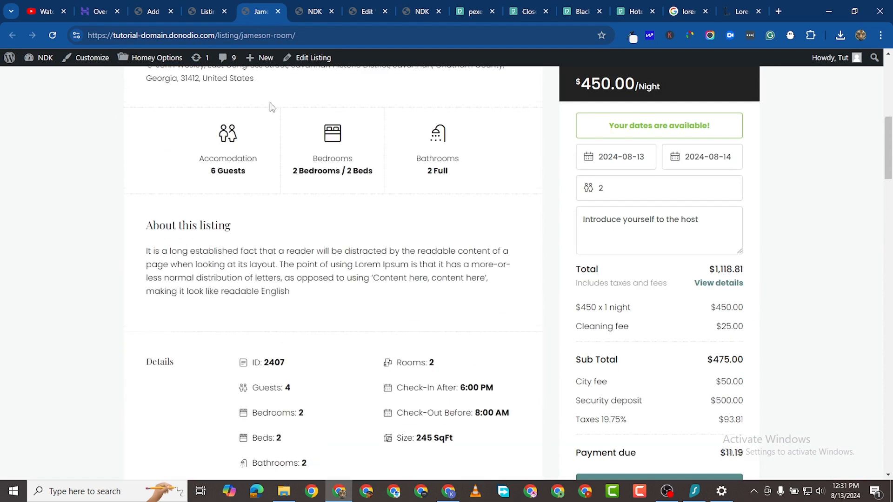
{"action": "left_click", "coordinate": [313, 58]}
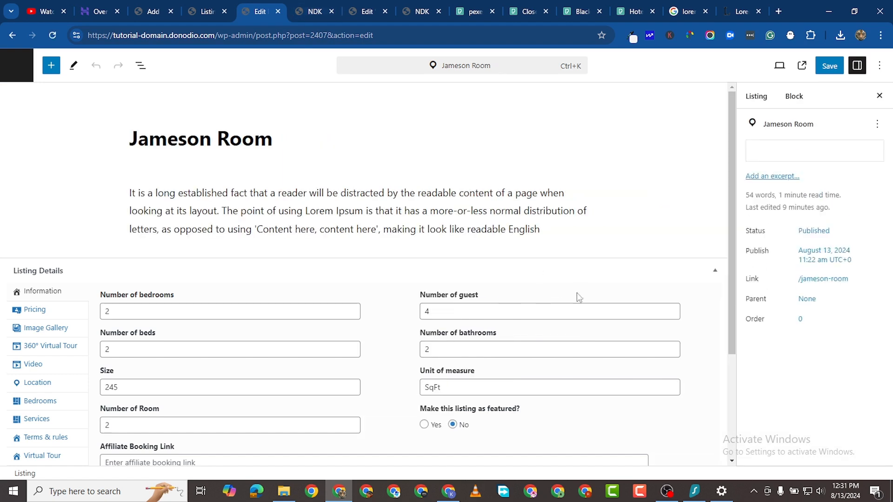
- Assign the Hotel Room listing type to the Jameson Room listing
{"action": "scroll", "coordinate": [577, 292], "scroll_direction": "down", "scroll_amount": 3}
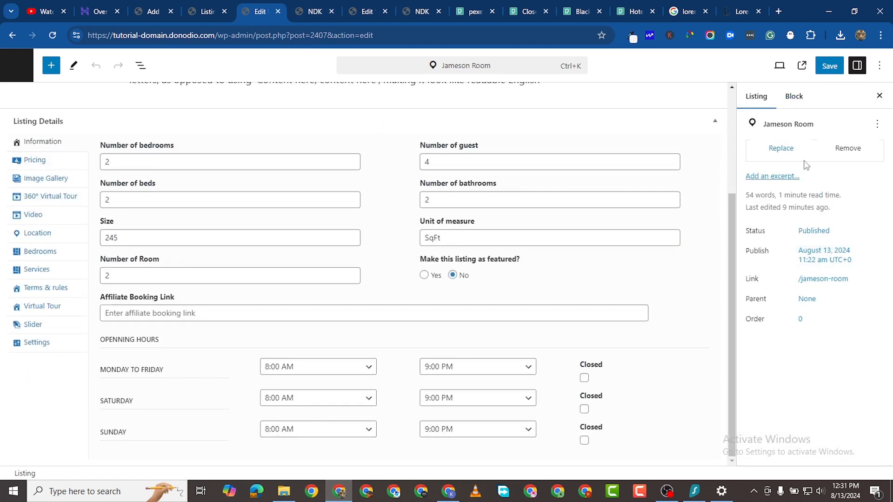
{"action": "left_click", "coordinate": [796, 97]}
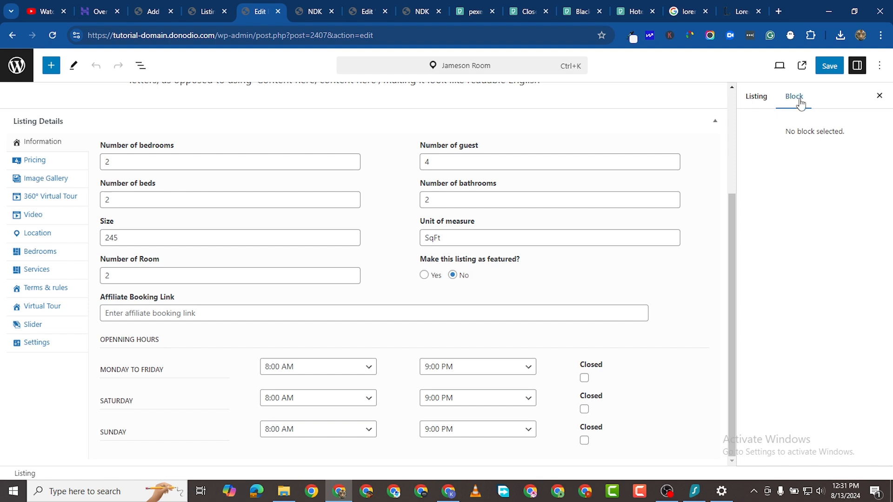
{"action": "left_click", "coordinate": [768, 104]}
{"action": "scroll", "coordinate": [814, 313], "scroll_direction": "down", "scroll_amount": 4}
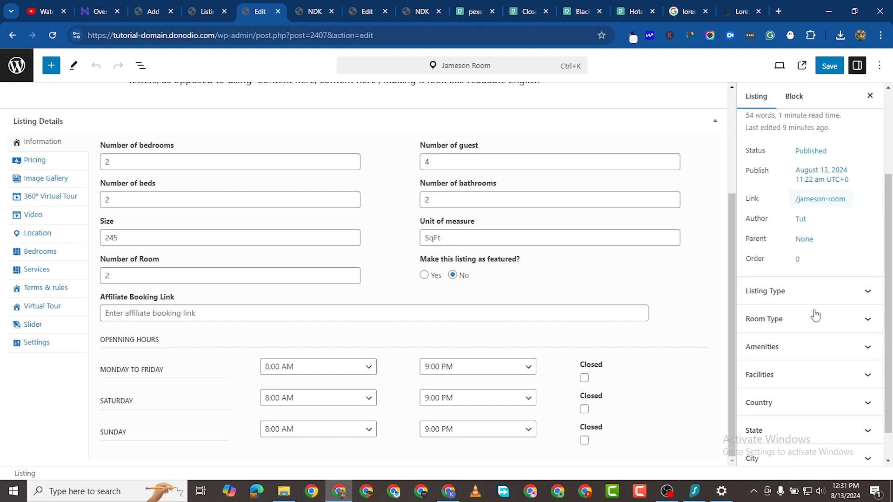
{"action": "left_click", "coordinate": [840, 257]}
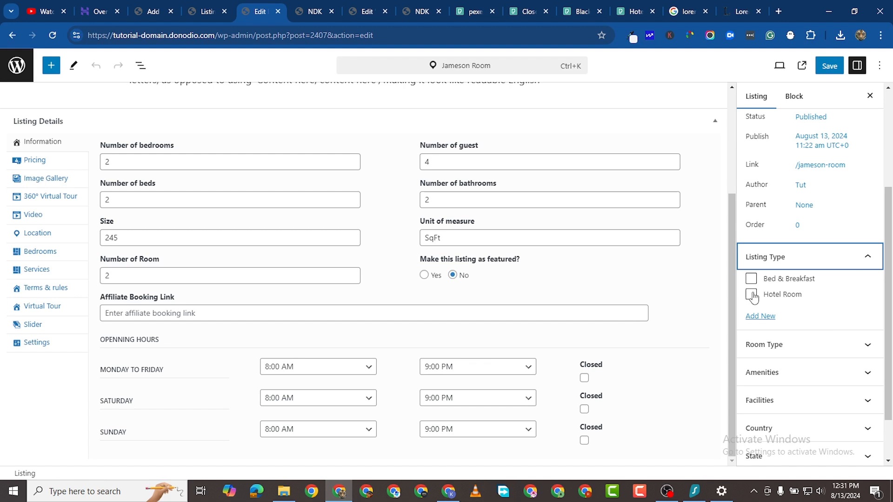
{"action": "left_click", "coordinate": [752, 295]}
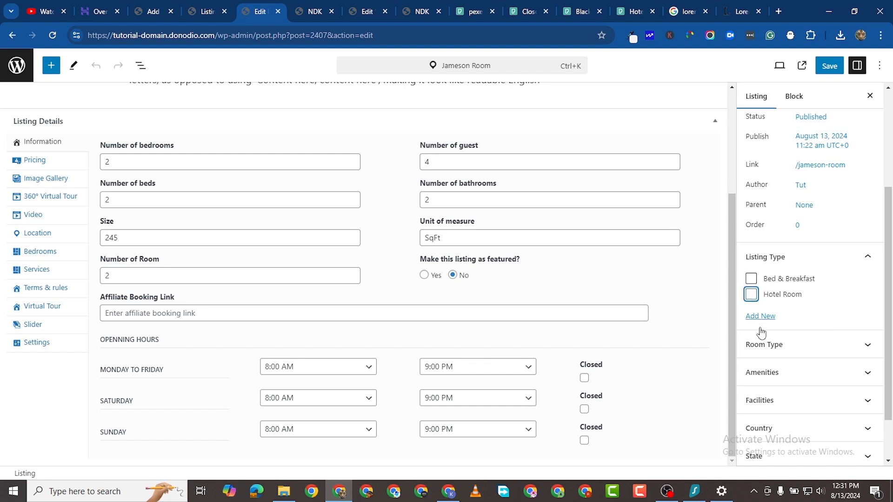
- Create a room type named "Sngle Room" with no parent category from within the Jameson Room listing's settings
{"action": "left_click", "coordinate": [855, 346]}
{"action": "scroll", "coordinate": [832, 367], "scroll_direction": "down", "scroll_amount": 2}
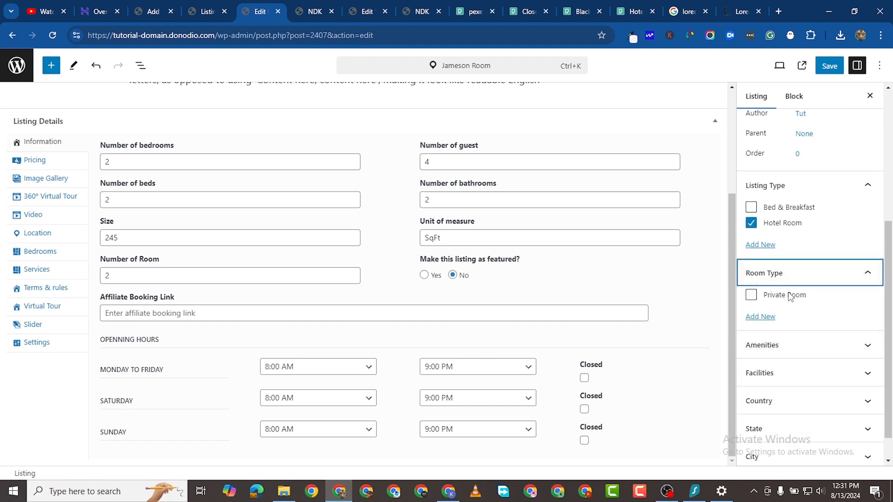
{"action": "left_click", "coordinate": [765, 320]}
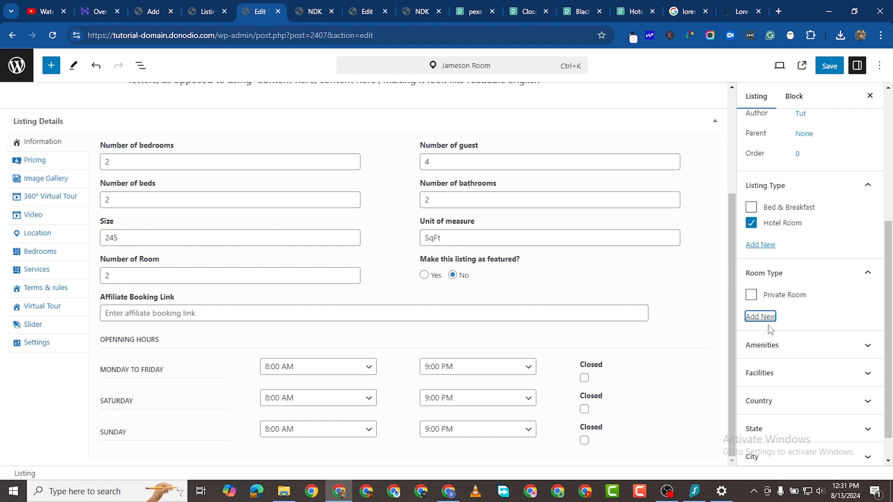
{"action": "left_click", "coordinate": [774, 352]}
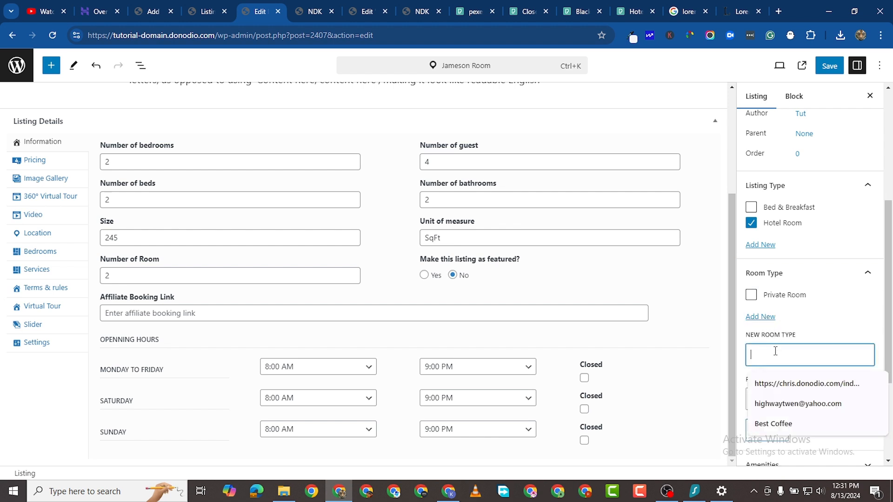
{"action": "type", "text": "Sngle Room"}
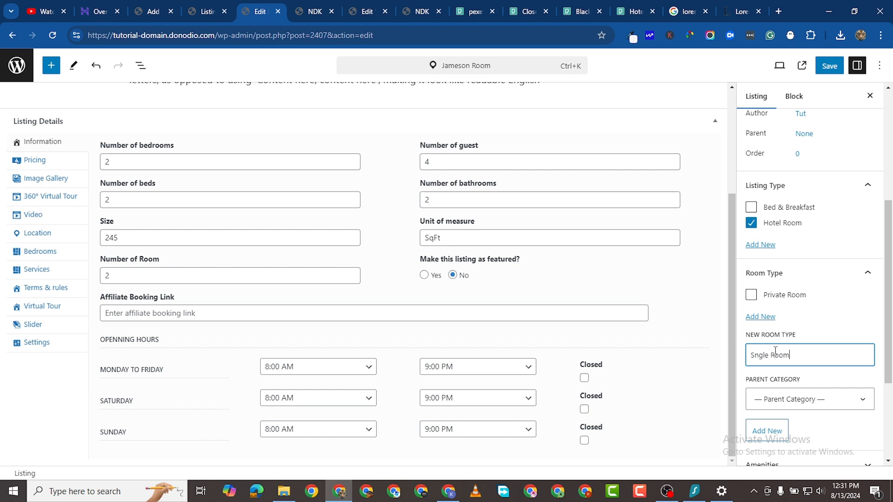
{"action": "left_click", "coordinate": [763, 429]}
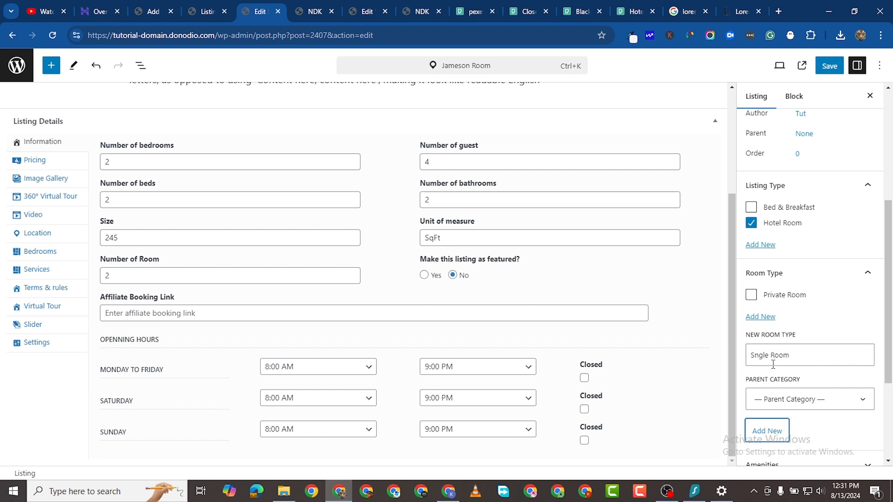
{"action": "scroll", "coordinate": [787, 325], "scroll_direction": "down", "scroll_amount": 3}
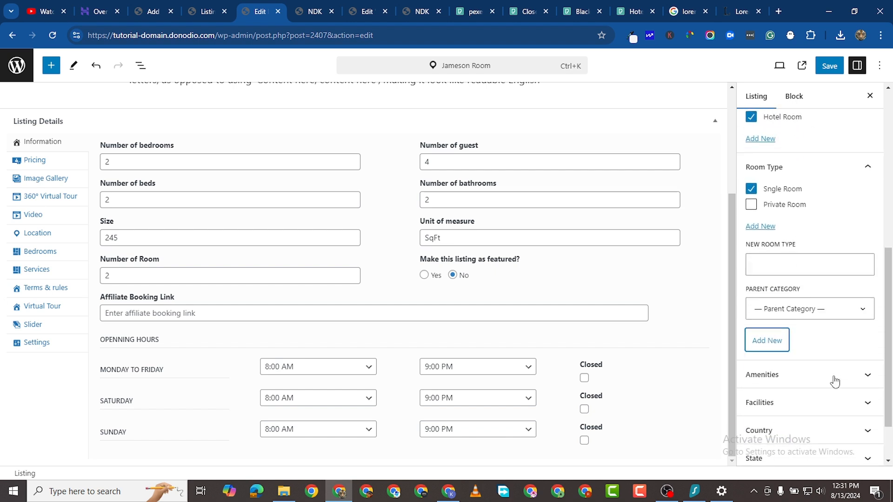
- Expand the listing's amenities and examine the options on offer
{"action": "scroll", "coordinate": [834, 349], "scroll_direction": "down", "scroll_amount": 1}
{"action": "left_click", "coordinate": [835, 318]}
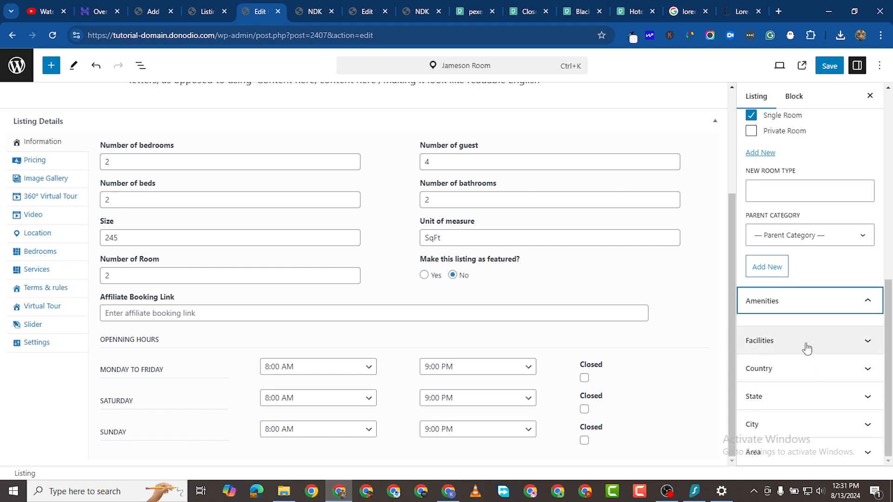
{"action": "scroll", "coordinate": [796, 381], "scroll_direction": "down", "scroll_amount": 6}
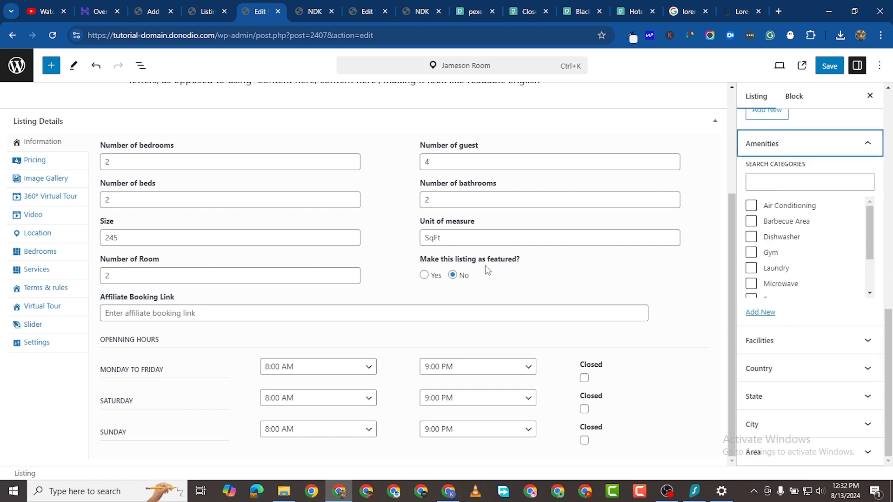
- Open the site's listing amenities management page, review the existing entries and add an amenity named "Spa" with no parent
{"action": "left_click", "coordinate": [197, 11]}
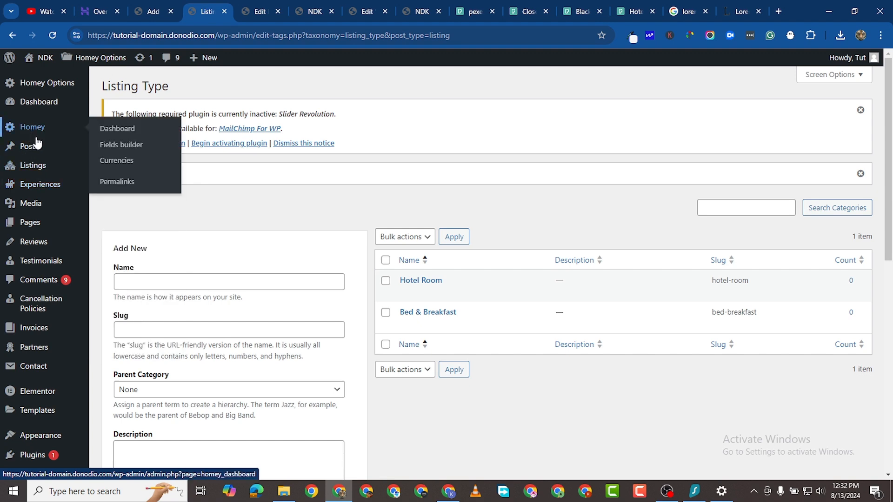
{"action": "mouse_move", "coordinate": [37, 168]}
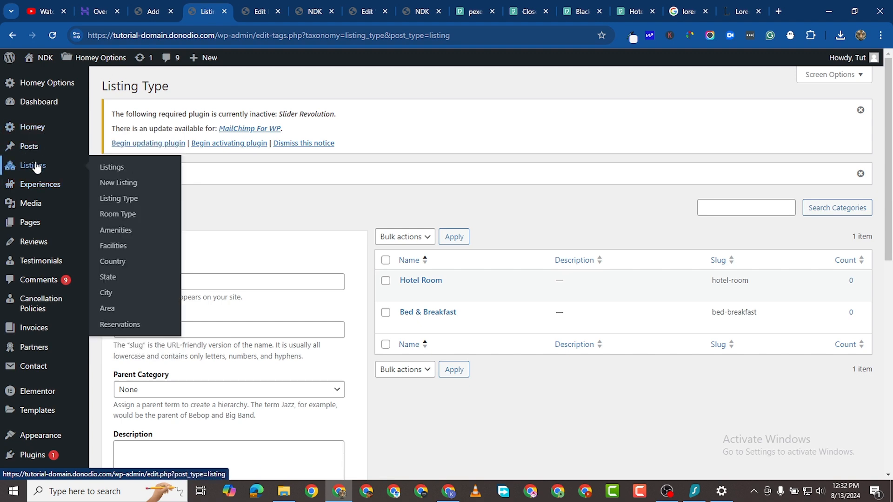
{"action": "left_click", "coordinate": [121, 230]}
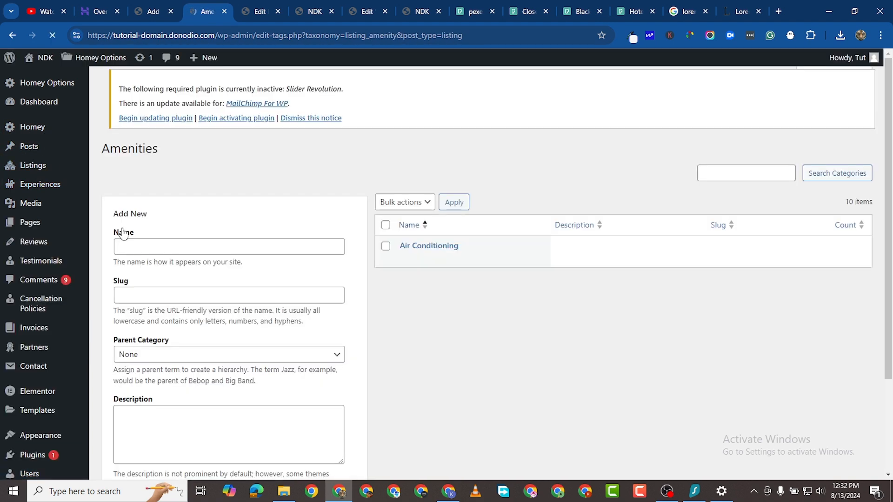
{"action": "scroll", "coordinate": [422, 268], "scroll_direction": "down", "scroll_amount": 3}
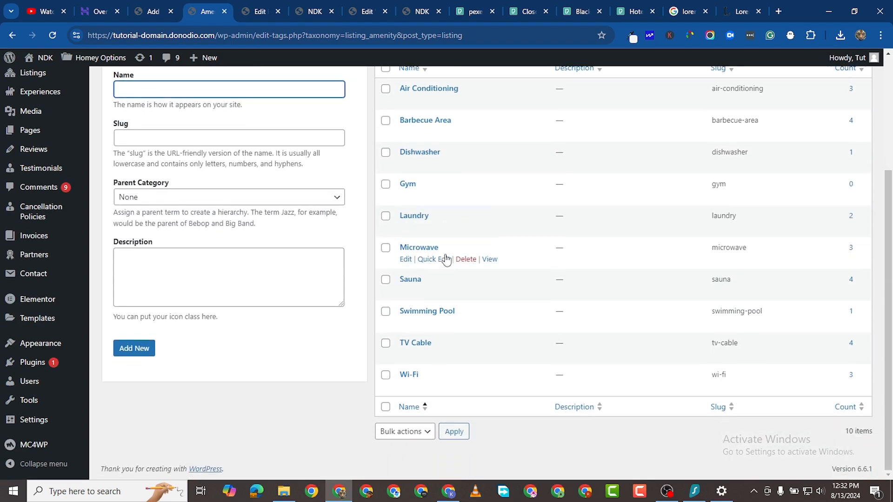
{"action": "scroll", "coordinate": [444, 253], "scroll_direction": "up", "scroll_amount": 1}
{"action": "scroll", "coordinate": [444, 195], "scroll_direction": "down", "scroll_amount": 1}
{"action": "scroll", "coordinate": [454, 373], "scroll_direction": "up", "scroll_amount": 3}
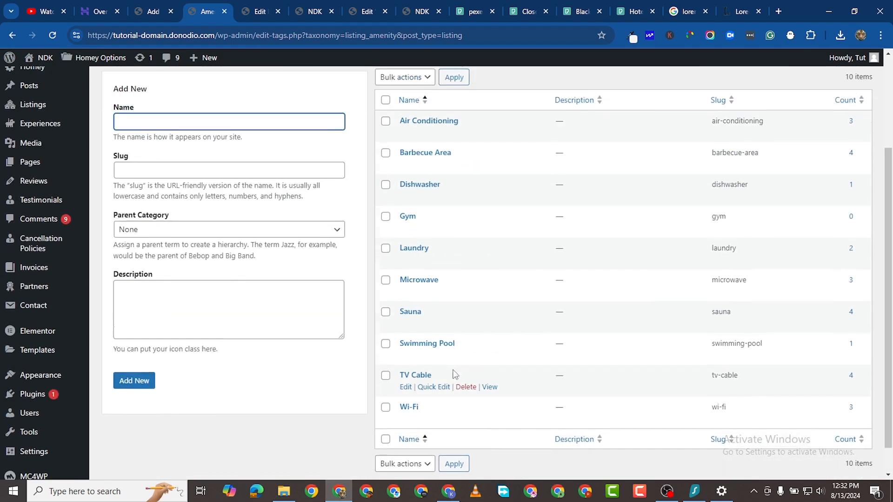
{"action": "scroll", "coordinate": [485, 267], "scroll_direction": "down", "scroll_amount": 3}
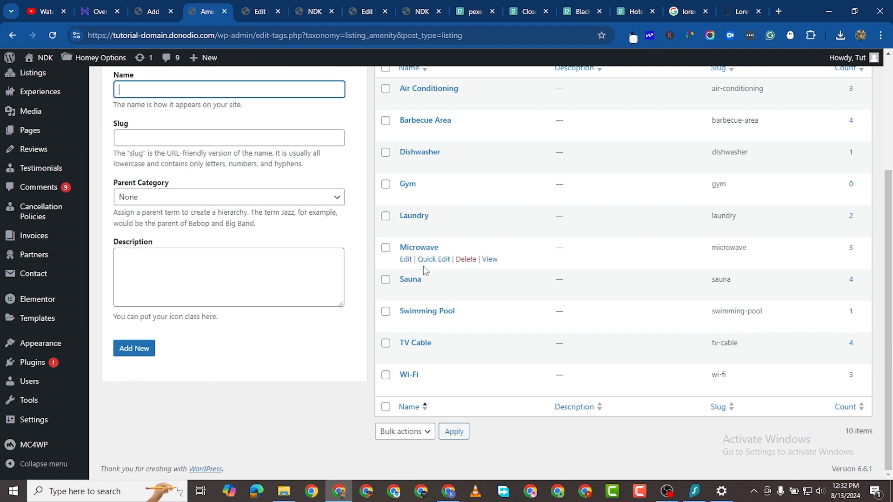
{"action": "scroll", "coordinate": [191, 193], "scroll_direction": "up", "scroll_amount": 3}
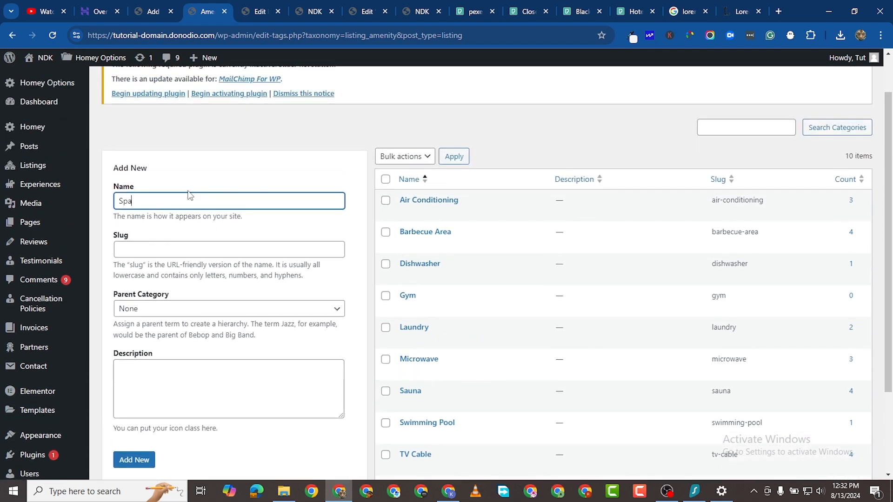
{"action": "left_click", "coordinate": [134, 459]}
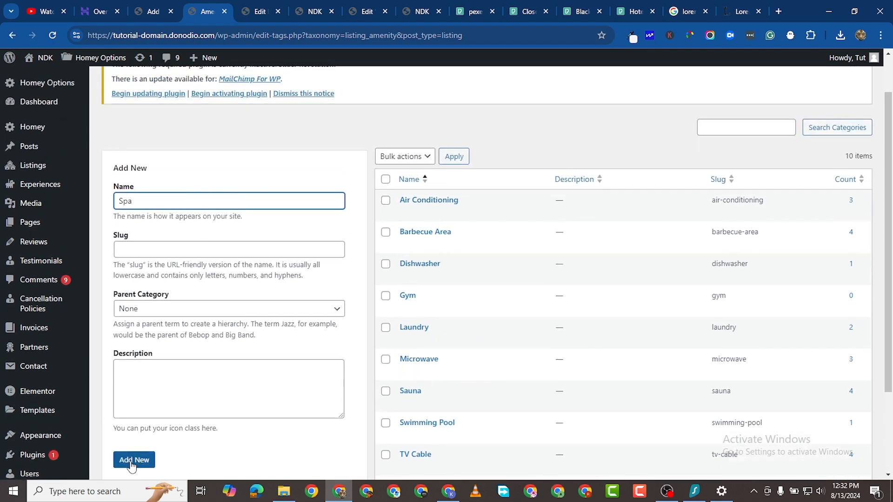
- Add another amenity named "City Tours" with no parent category
{"action": "scroll", "coordinate": [534, 325], "scroll_direction": "down", "scroll_amount": 3}
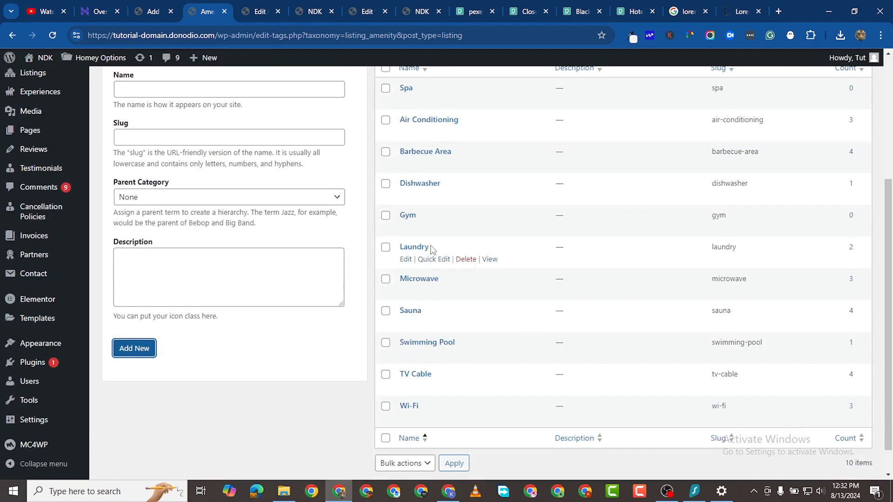
{"action": "scroll", "coordinate": [422, 177], "scroll_direction": "up", "scroll_amount": 1}
{"action": "left_click", "coordinate": [155, 145]}
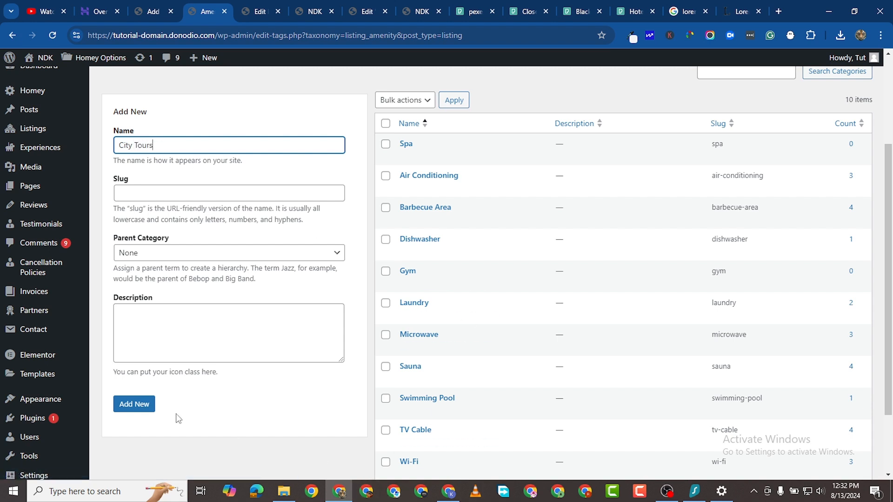
{"action": "left_click", "coordinate": [146, 412]}
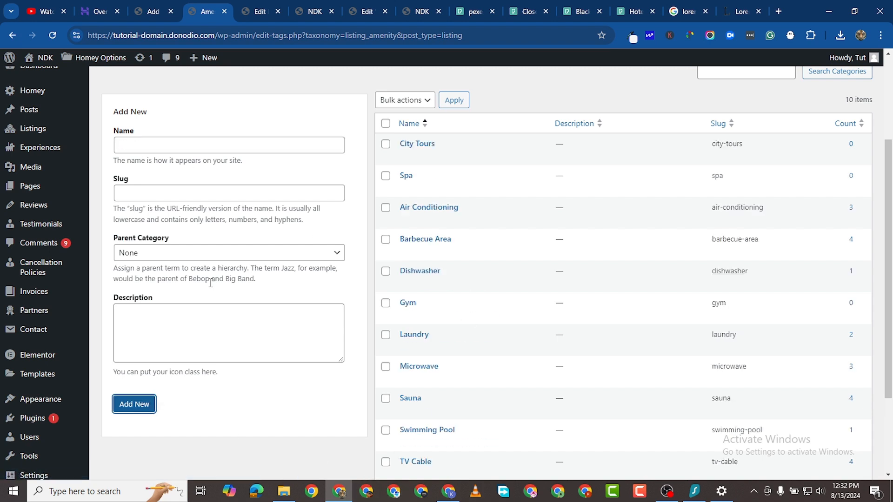
- Return to the Jameson Room listing editor, save the listing and reload the page to refresh its amenities
{"action": "left_click", "coordinate": [366, 11]}
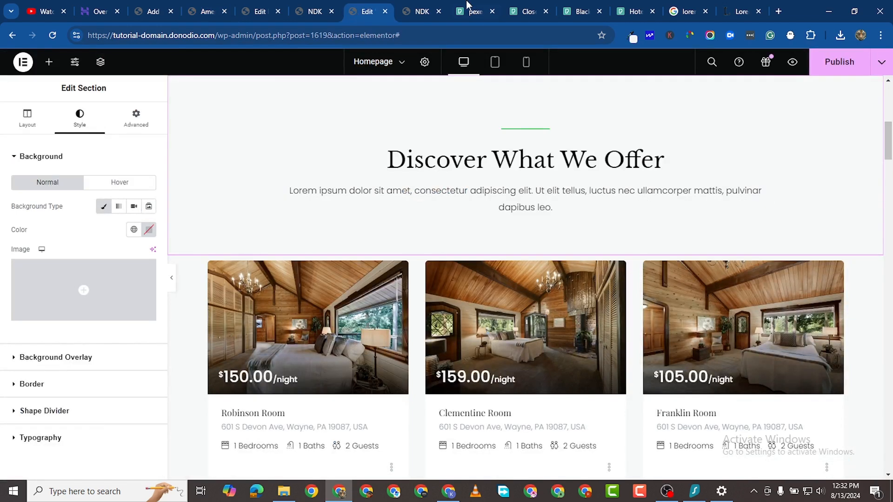
{"action": "left_click", "coordinate": [305, 12]}
{"action": "left_click", "coordinate": [260, 14]}
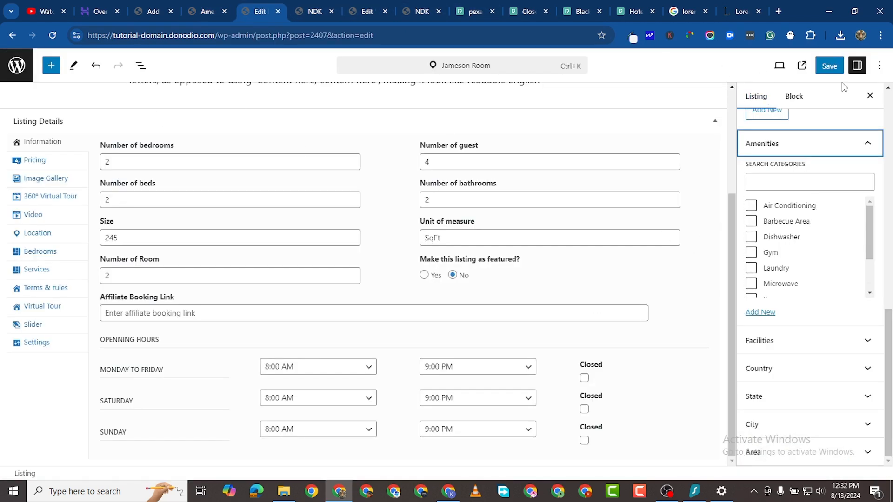
{"action": "left_click", "coordinate": [835, 71]}
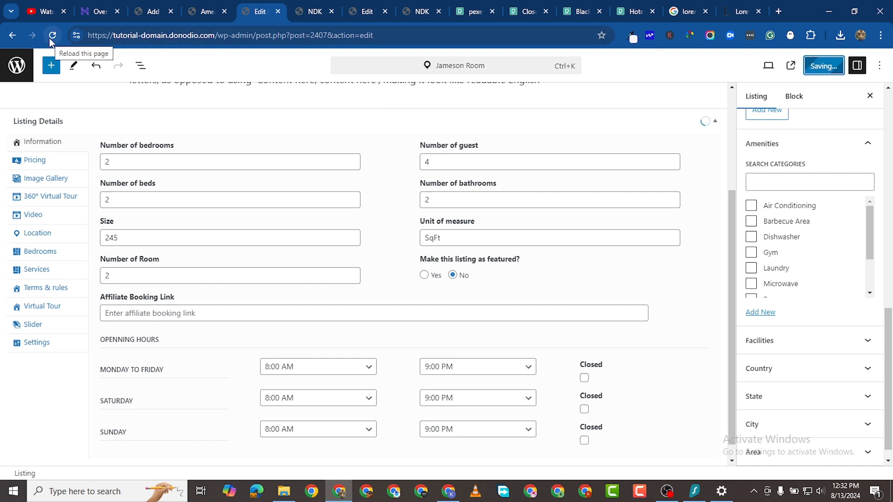
{"action": "left_click", "coordinate": [51, 37]}
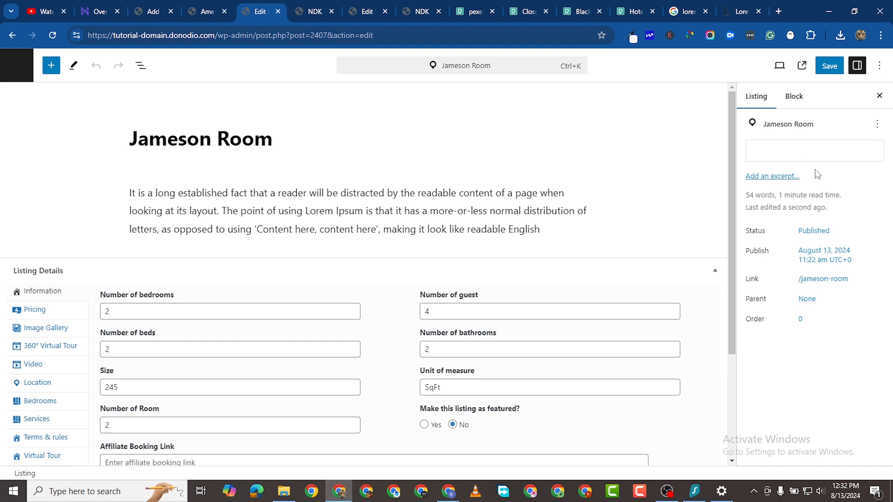
- Assign the amenities Air Conditioning, Barbecue Area, City Tours, Dishwasher, Gym and Laundry to the Jameson Room listing
{"action": "scroll", "coordinate": [809, 284], "scroll_direction": "down", "scroll_amount": 4}
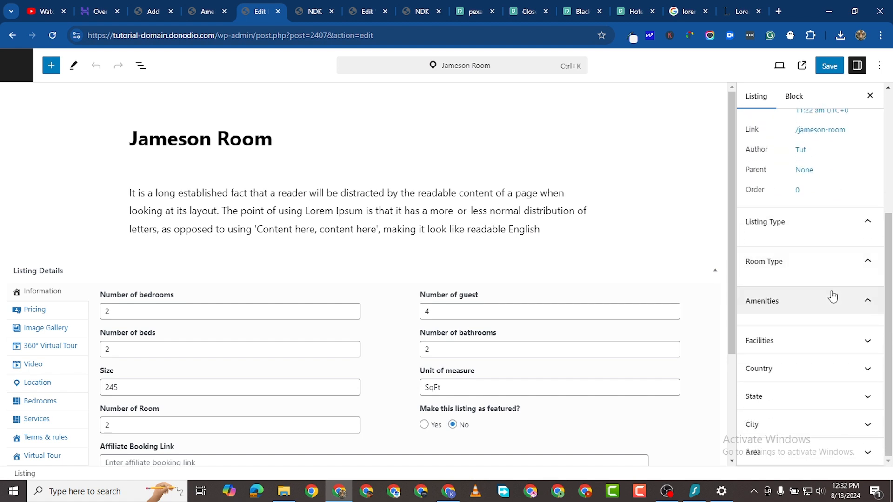
{"action": "left_click", "coordinate": [851, 305]}
{"action": "left_click", "coordinate": [849, 313]}
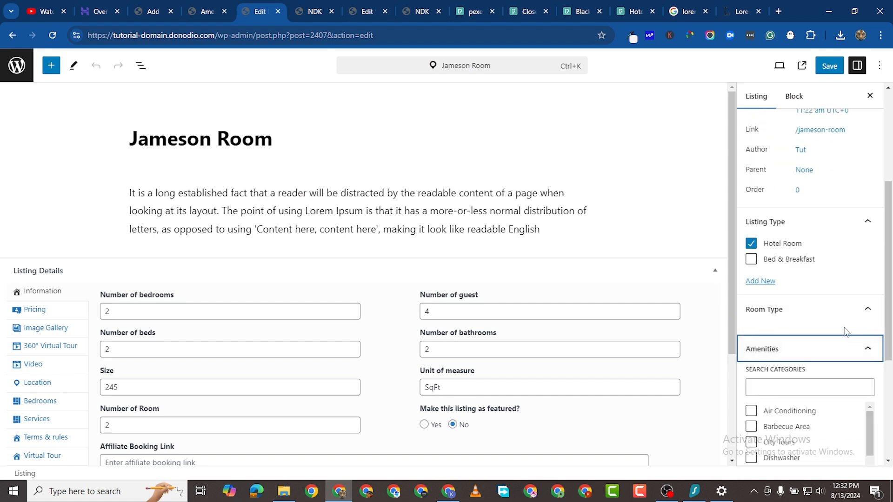
{"action": "scroll", "coordinate": [797, 324], "scroll_direction": "down", "scroll_amount": 2}
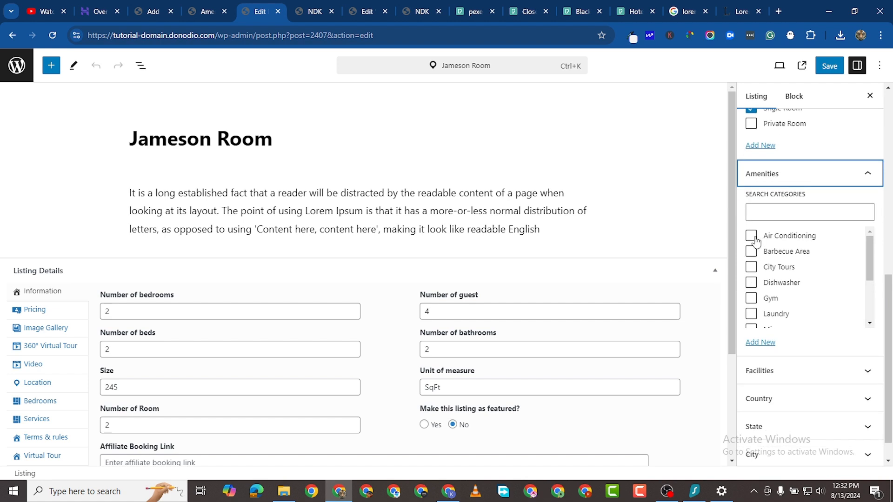
{"action": "left_click", "coordinate": [754, 239]}
{"action": "left_click", "coordinate": [752, 252]}
{"action": "left_click", "coordinate": [753, 269]}
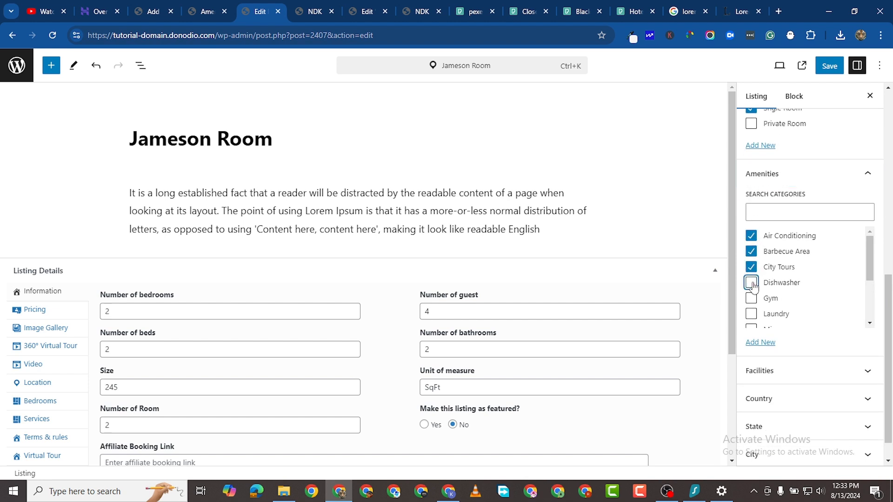
{"action": "left_click", "coordinate": [751, 283]}
{"action": "left_click", "coordinate": [752, 298]}
{"action": "left_click", "coordinate": [751, 314]}
- Assign the remaining amenities Microwave, Sauna, Spa, Swimming Pool, TV Cable and Wi-Fi to the listing
{"action": "scroll", "coordinate": [776, 300], "scroll_direction": "down", "scroll_amount": 1}
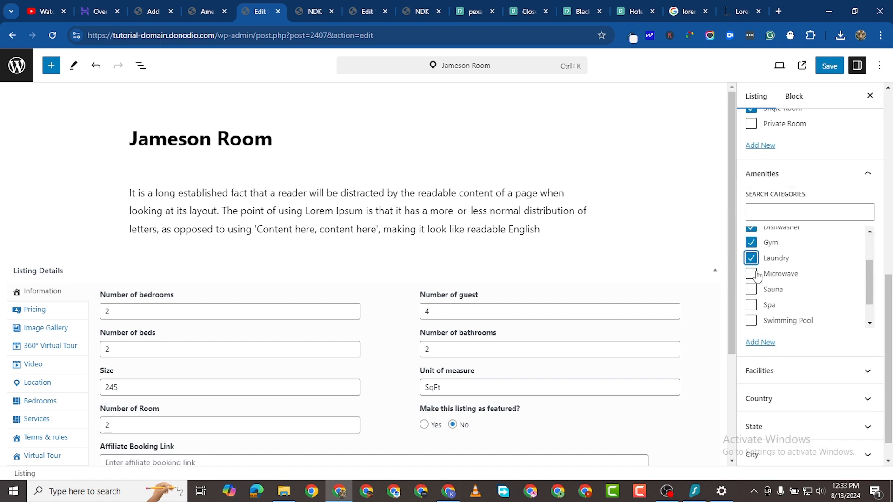
{"action": "left_click", "coordinate": [752, 289]}
{"action": "left_click", "coordinate": [751, 305]}
{"action": "left_click", "coordinate": [751, 320]}
{"action": "scroll", "coordinate": [780, 313], "scroll_direction": "down", "scroll_amount": 1}
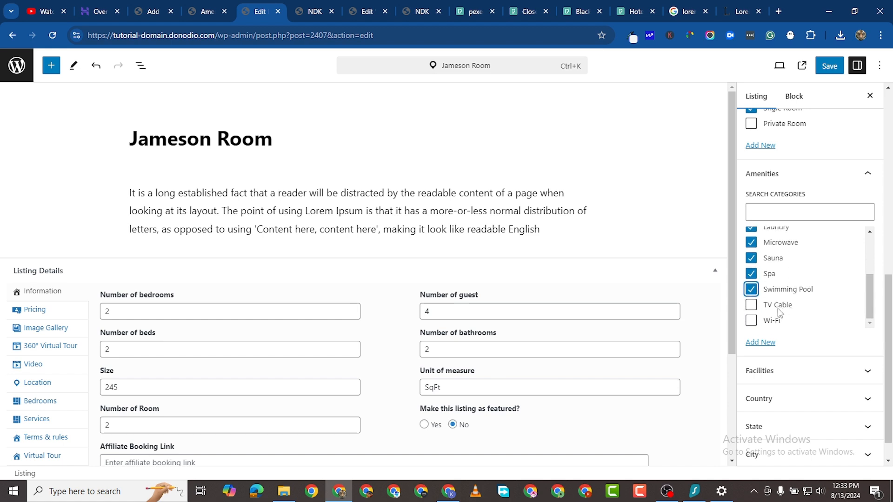
{"action": "scroll", "coordinate": [796, 319], "scroll_direction": "down", "scroll_amount": 1}
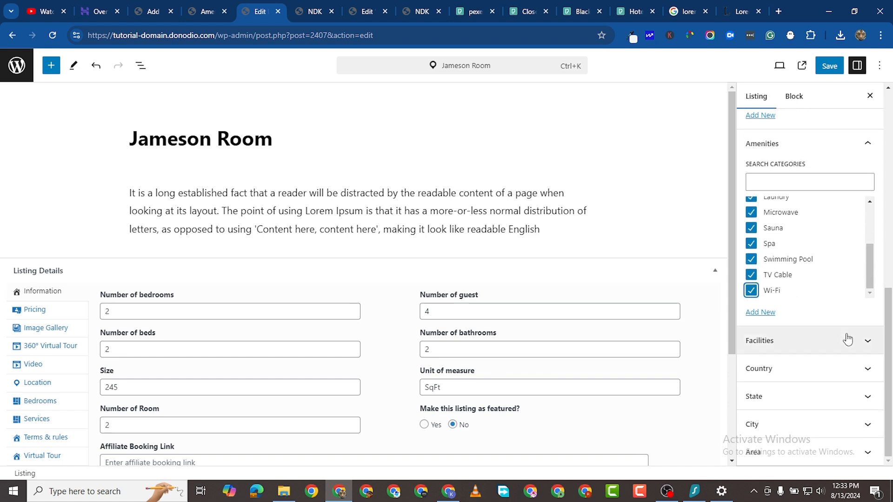
- Expand the listing's facilities options and open the site's listing facilities management page
{"action": "left_click", "coordinate": [847, 340]}
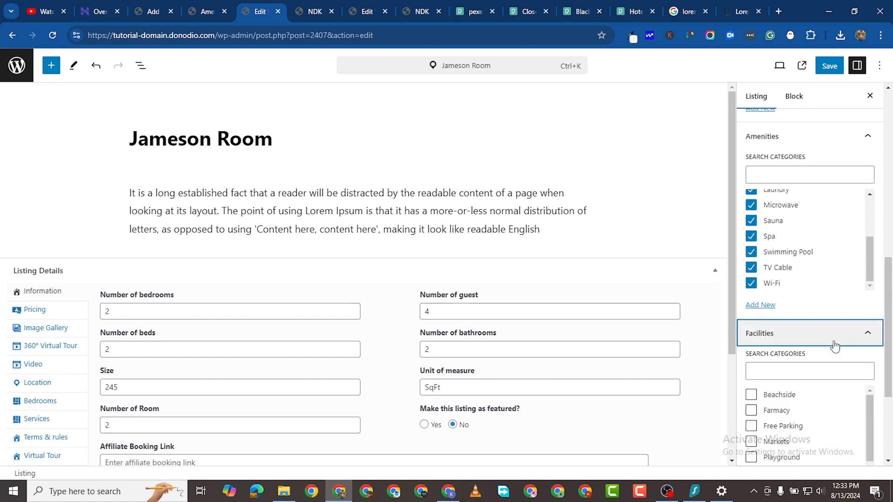
{"action": "scroll", "coordinate": [819, 369], "scroll_direction": "down", "scroll_amount": 1}
{"action": "scroll", "coordinate": [799, 393], "scroll_direction": "up", "scroll_amount": 1}
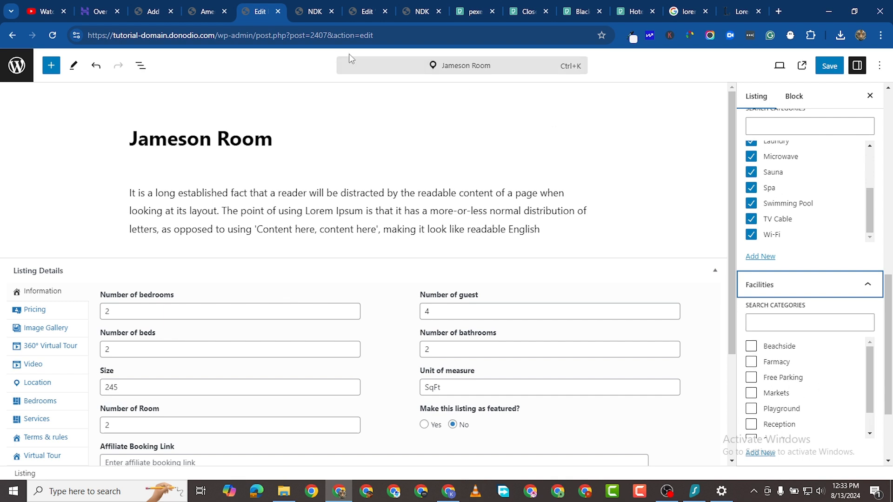
{"action": "left_click", "coordinate": [217, 12]}
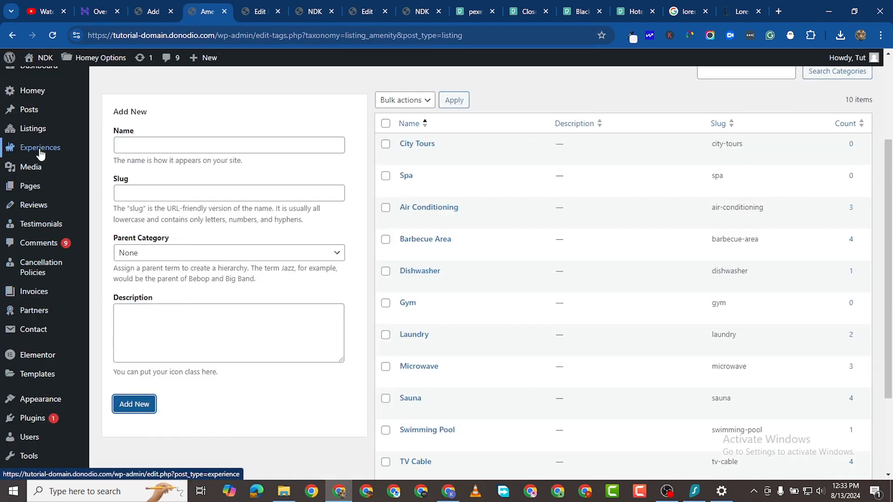
{"action": "mouse_move", "coordinate": [53, 270]}
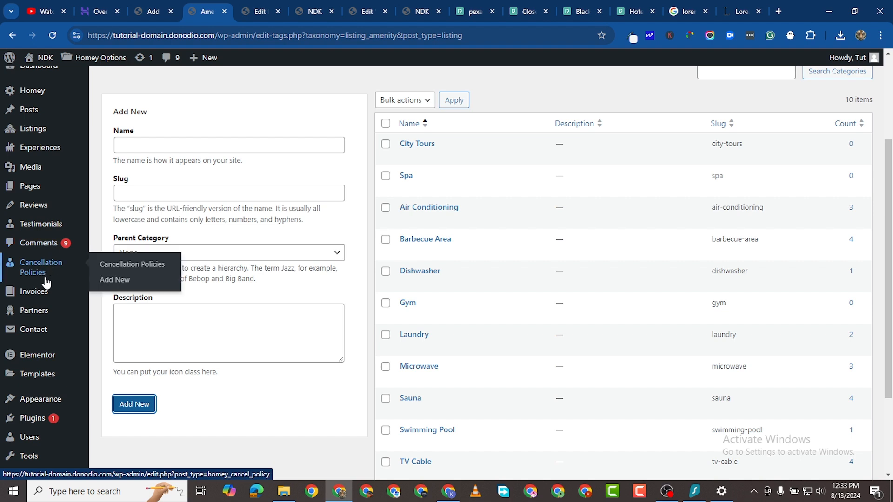
{"action": "mouse_move", "coordinate": [46, 129]}
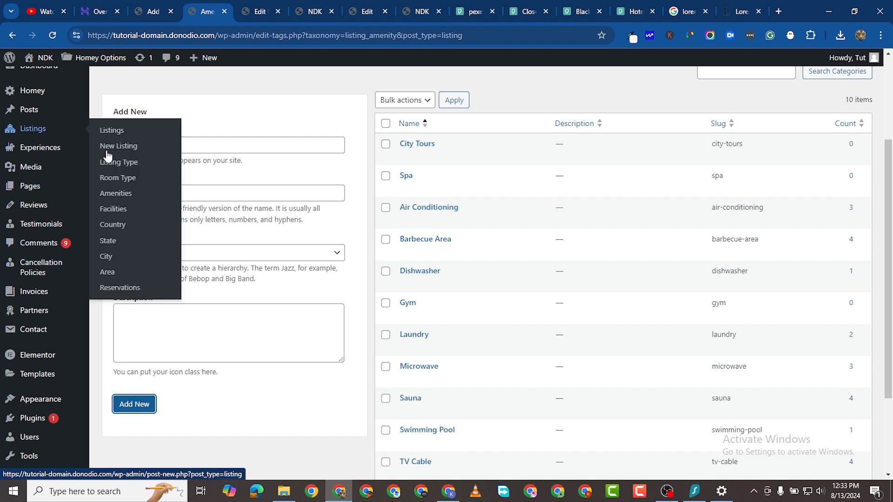
{"action": "left_click", "coordinate": [114, 212]}
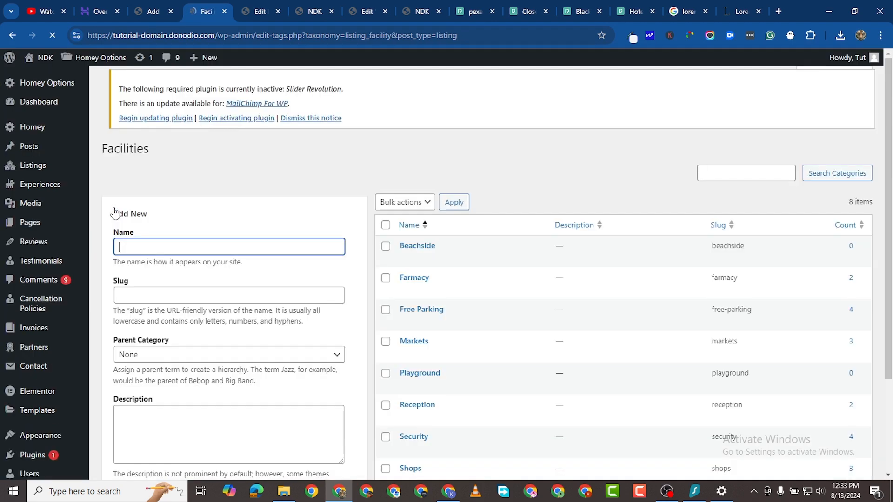
- Correct the misspelled Farmacy facility by renaming it "Pharmacy" with the slug "pharmacy"
{"action": "scroll", "coordinate": [462, 283], "scroll_direction": "down", "scroll_amount": 2}
{"action": "scroll", "coordinate": [456, 212], "scroll_direction": "up", "scroll_amount": 1}
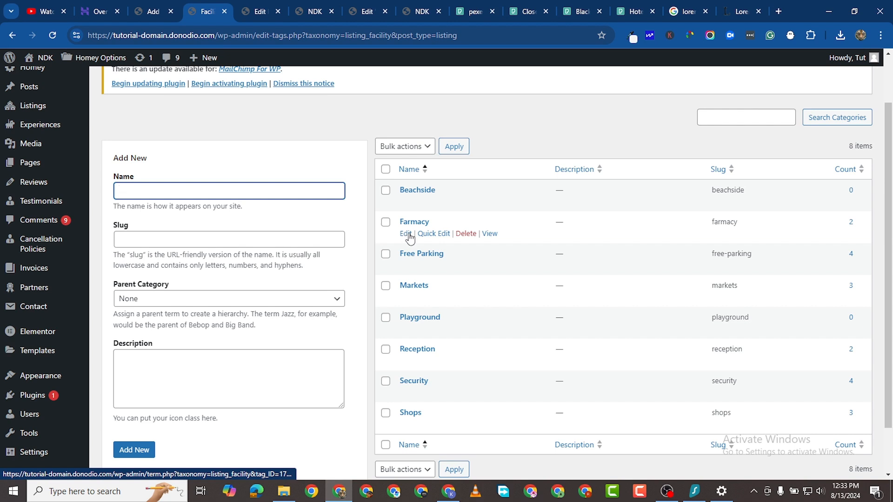
{"action": "left_click", "coordinate": [424, 234]}
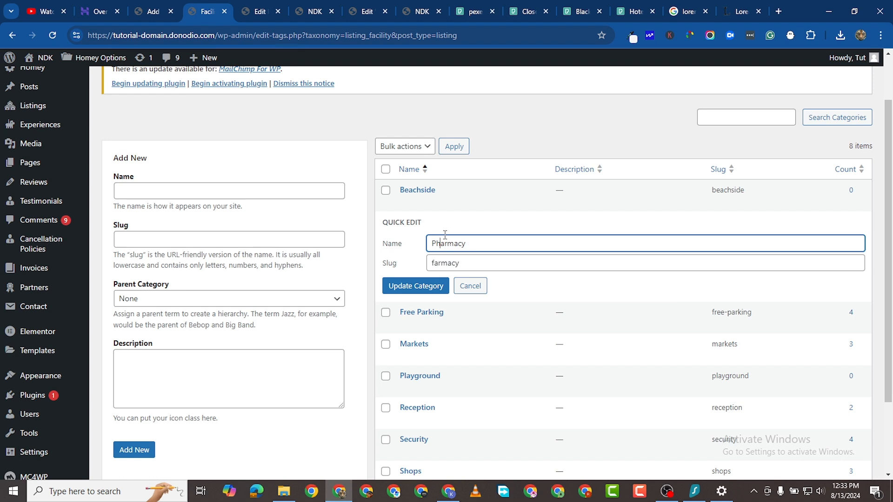
{"action": "left_click", "coordinate": [436, 262]}
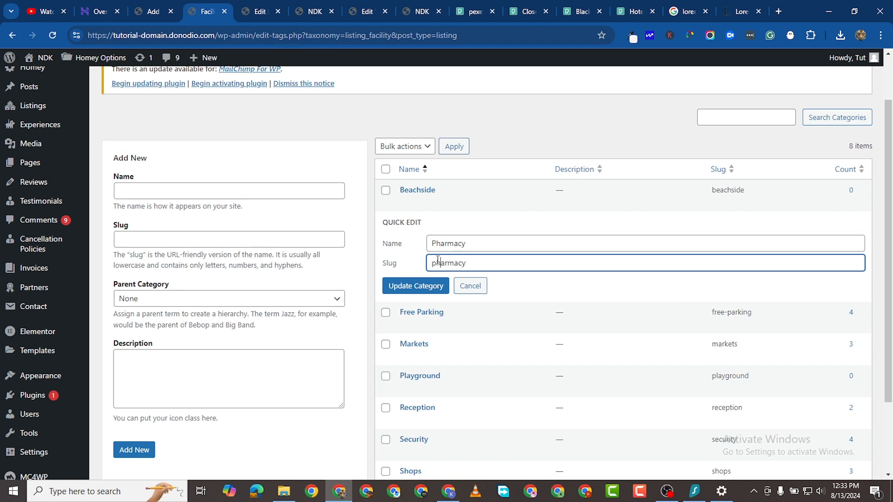
{"action": "left_click", "coordinate": [411, 285]}
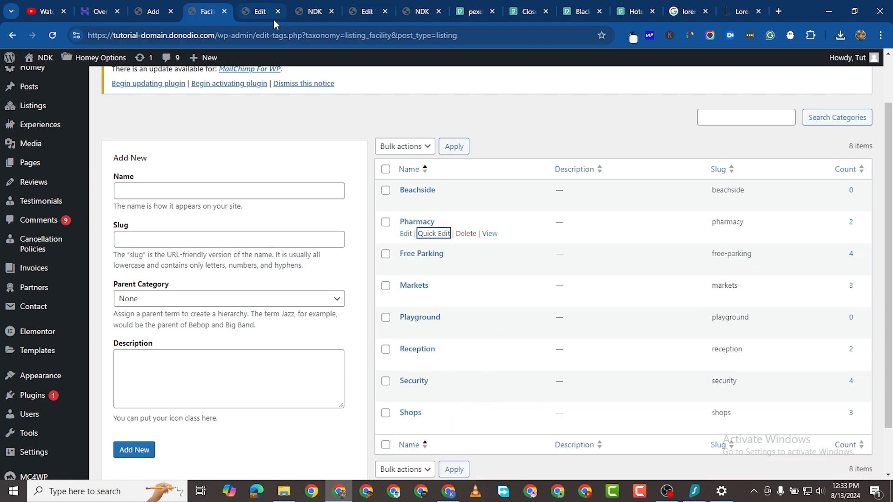
- Return to the Jameson Room editor and assign the facilities Beachside, Farmacy, Free Parking, Playground and Markets
{"action": "left_click", "coordinate": [254, 19]}
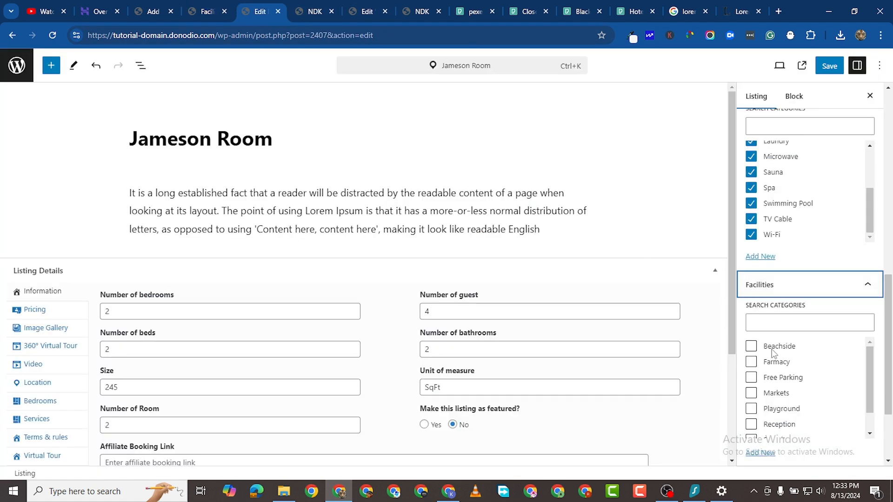
{"action": "left_click", "coordinate": [752, 347]}
{"action": "left_click", "coordinate": [751, 362]}
{"action": "left_click", "coordinate": [751, 378]}
{"action": "left_click", "coordinate": [752, 409]}
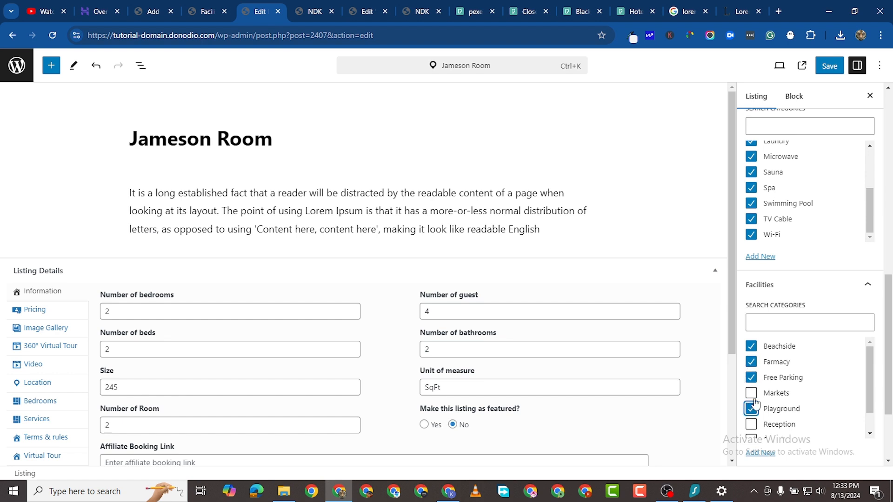
{"action": "left_click", "coordinate": [752, 394]}
- Assign the remaining facilities Reception, Security and Shops to the Jameson Room listing
{"action": "scroll", "coordinate": [819, 385], "scroll_direction": "down", "scroll_amount": 1}
{"action": "left_click", "coordinate": [751, 399]}
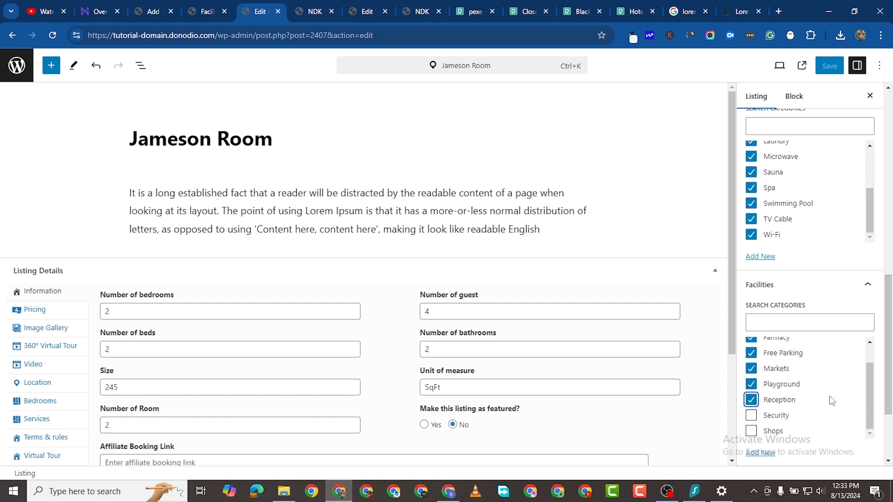
{"action": "scroll", "coordinate": [811, 374], "scroll_direction": "down", "scroll_amount": 1}
{"action": "left_click", "coordinate": [752, 361]}
{"action": "left_click", "coordinate": [751, 374]}
- Expand the listing's country, state and city sections and examine the options they offer
{"action": "scroll", "coordinate": [827, 388], "scroll_direction": "down", "scroll_amount": 1}
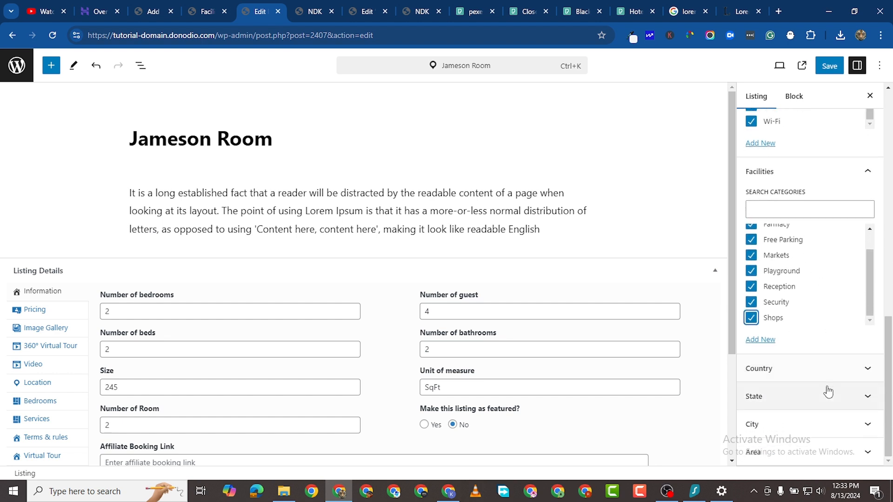
{"action": "left_click", "coordinate": [857, 370]}
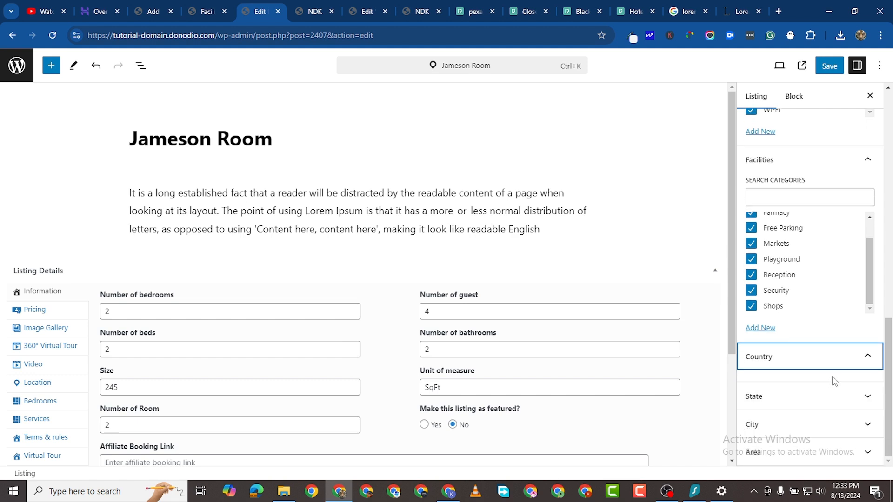
{"action": "scroll", "coordinate": [860, 373], "scroll_direction": "down", "scroll_amount": 1}
{"action": "left_click", "coordinate": [866, 396]}
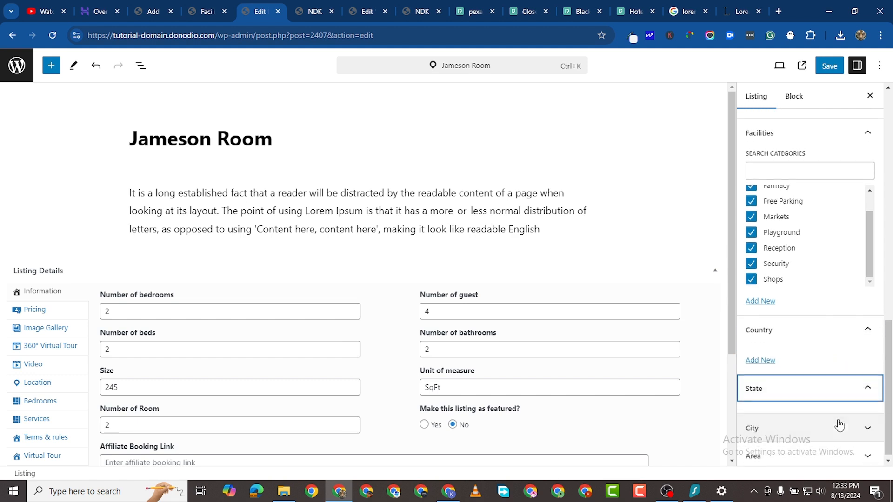
{"action": "scroll", "coordinate": [844, 422], "scroll_direction": "down", "scroll_amount": 1}
{"action": "scroll", "coordinate": [860, 423], "scroll_direction": "down", "scroll_amount": 1}
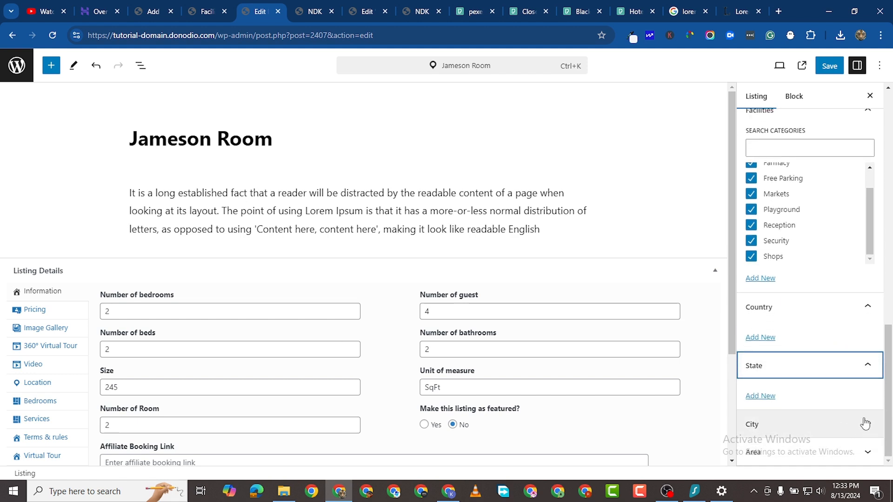
{"action": "left_click", "coordinate": [863, 423]}
{"action": "scroll", "coordinate": [821, 409], "scroll_direction": "down", "scroll_amount": 1}
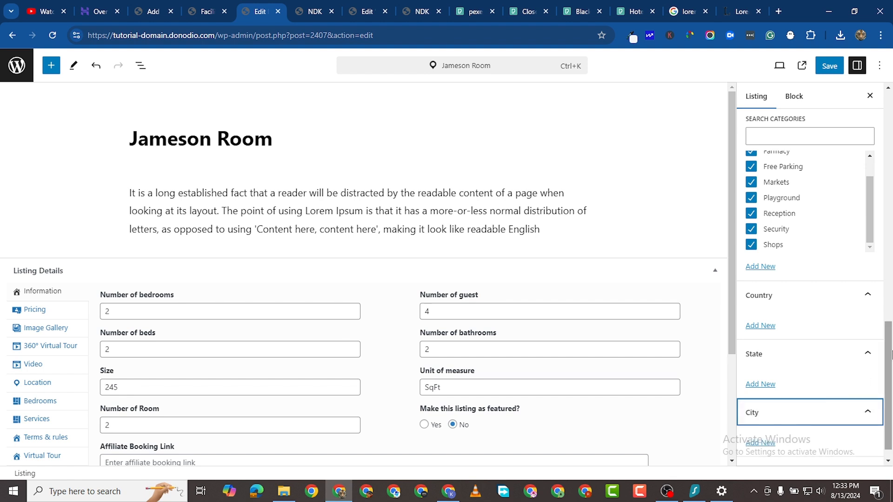
{"action": "scroll", "coordinate": [800, 412], "scroll_direction": "down", "scroll_amount": 1}
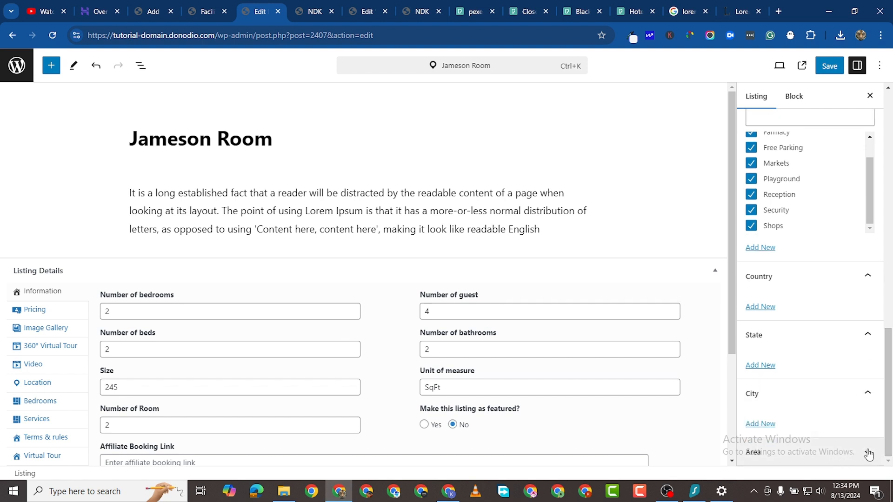
- Save the Jameson Room listing with its assigned amenities and facilities
{"action": "scroll", "coordinate": [765, 351], "scroll_direction": "up", "scroll_amount": 5}
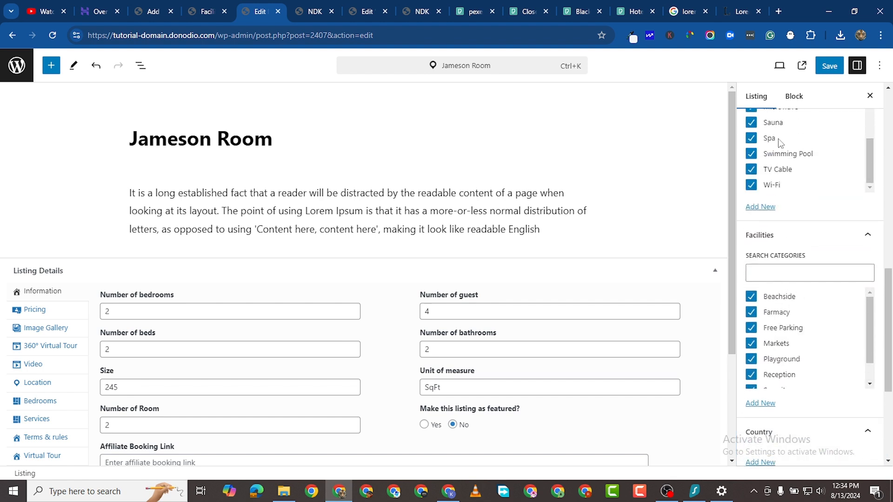
{"action": "left_click", "coordinate": [829, 65]}
{"action": "scroll", "coordinate": [582, 267], "scroll_direction": "down", "scroll_amount": 2}
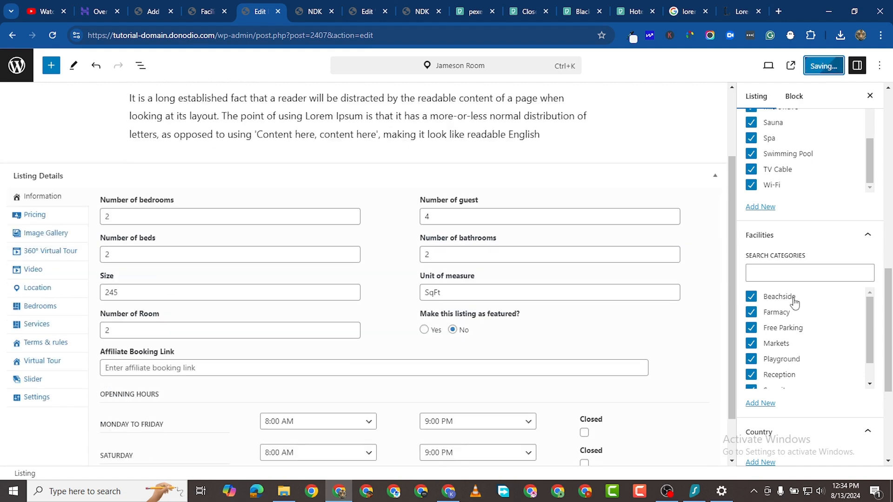
- Find the Malina Room on the site's home page and open its listing in a new browser tab
{"action": "left_click", "coordinate": [207, 11]}
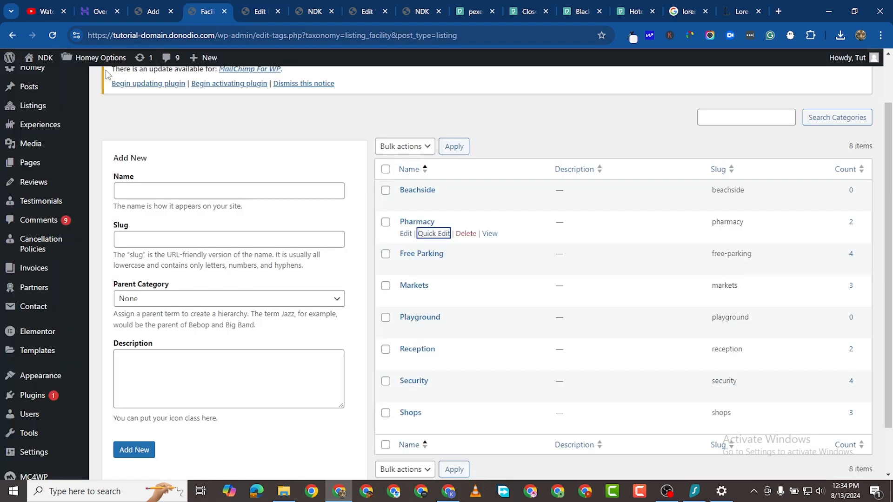
{"action": "mouse_move", "coordinate": [31, 122]}
{"action": "left_click", "coordinate": [312, 11]}
{"action": "scroll", "coordinate": [446, 254], "scroll_direction": "down", "scroll_amount": 2}
{"action": "scroll", "coordinate": [603, 293], "scroll_direction": "up", "scroll_amount": 2}
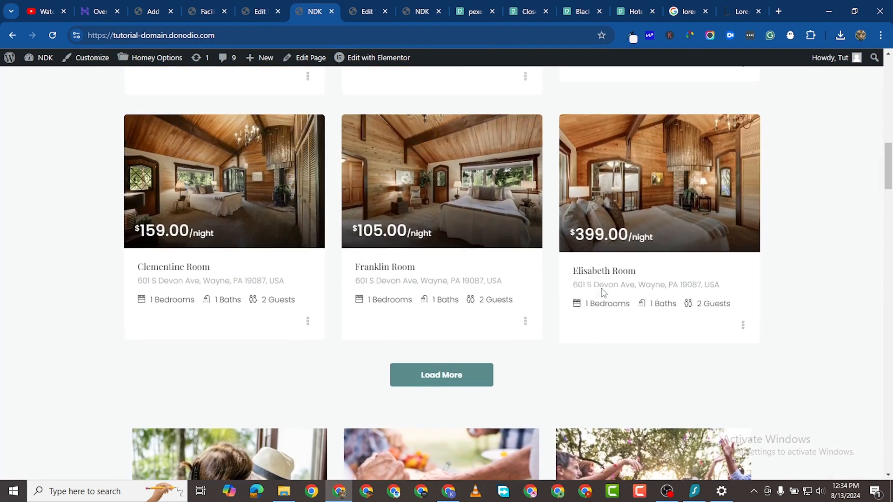
{"action": "scroll", "coordinate": [330, 279], "scroll_direction": "up", "scroll_amount": 4}
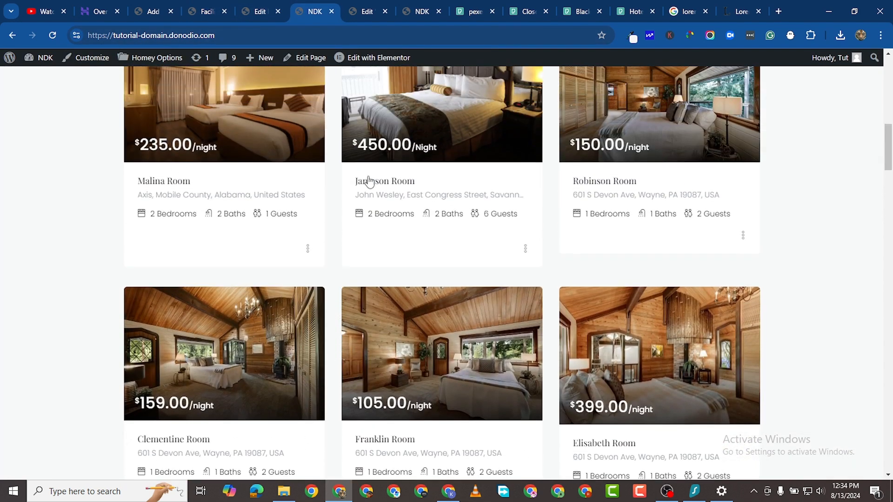
{"action": "right_click", "coordinate": [190, 182]}
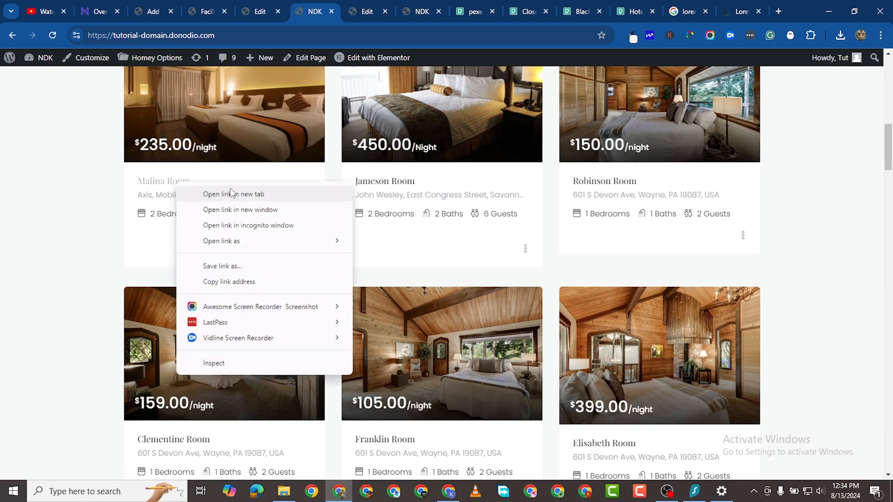
{"action": "left_click", "coordinate": [223, 193]}
- Open the Malina Room listing in the editor and go to its listing type, room type and amenities settings
{"action": "left_click", "coordinate": [346, 11]}
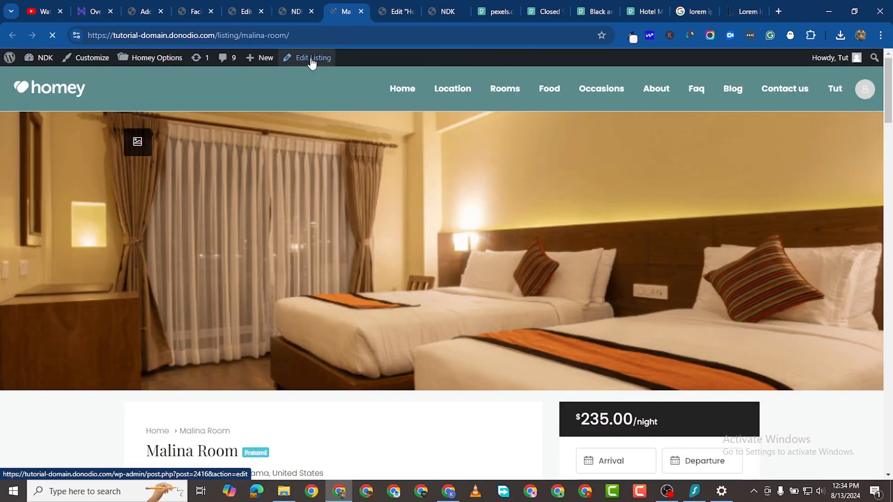
{"action": "left_click", "coordinate": [311, 63]}
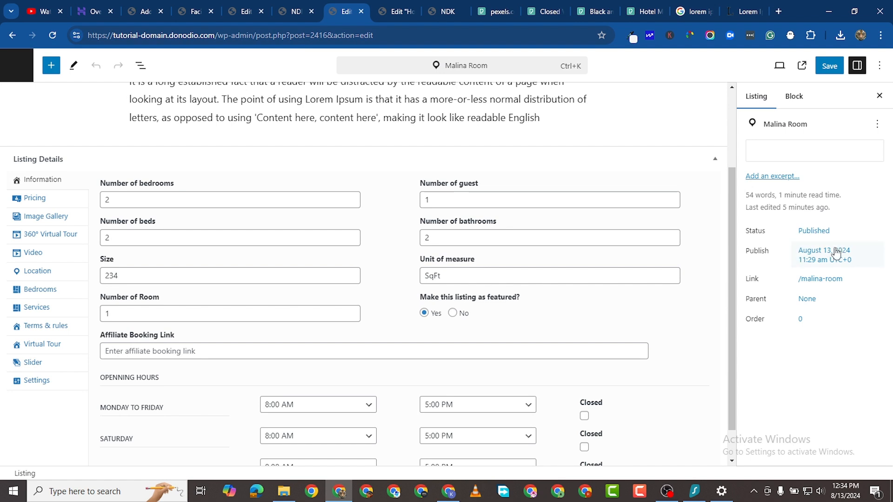
{"action": "scroll", "coordinate": [790, 325], "scroll_direction": "down", "scroll_amount": 5}
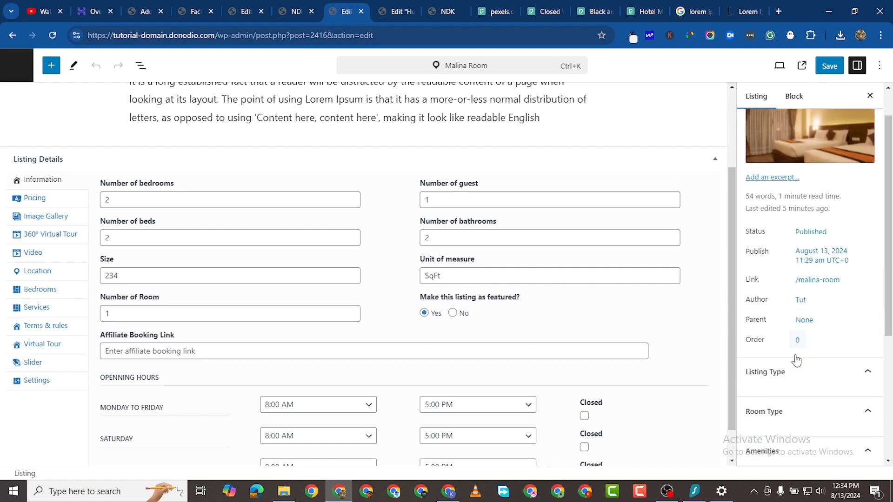
- Set the Malina Room's listing type to Hotel Room and its room type to Sngle Room
{"action": "left_click", "coordinate": [855, 239]}
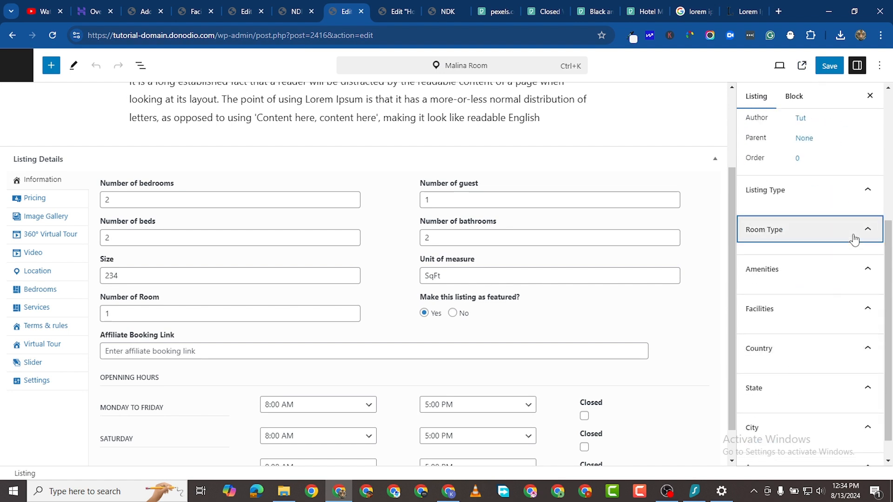
{"action": "left_click", "coordinate": [866, 239]}
{"action": "scroll", "coordinate": [842, 240], "scroll_direction": "down", "scroll_amount": 2}
{"action": "scroll", "coordinate": [844, 242], "scroll_direction": "up", "scroll_amount": 2}
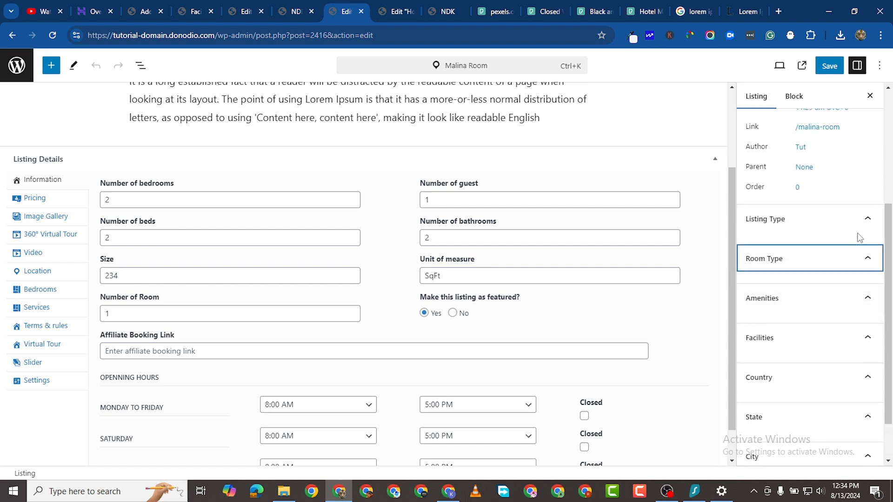
{"action": "left_click", "coordinate": [862, 224]}
{"action": "left_click", "coordinate": [863, 225]}
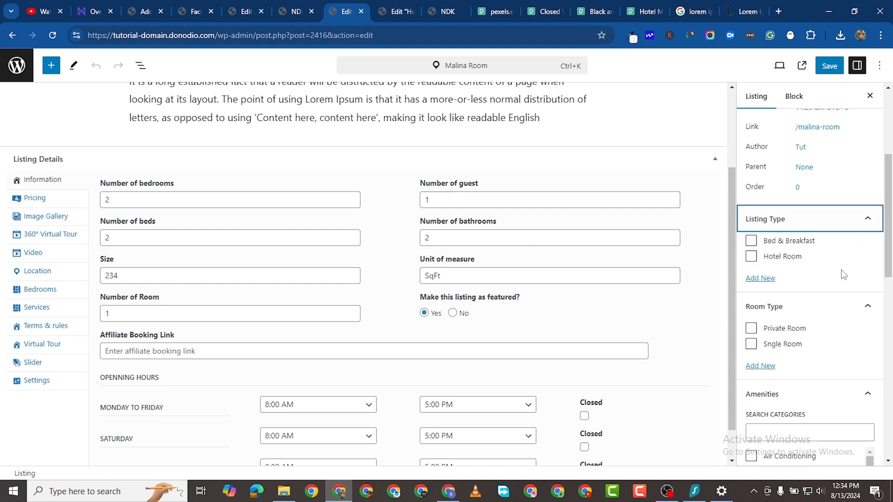
{"action": "left_click", "coordinate": [753, 256]}
{"action": "left_click", "coordinate": [750, 344]}
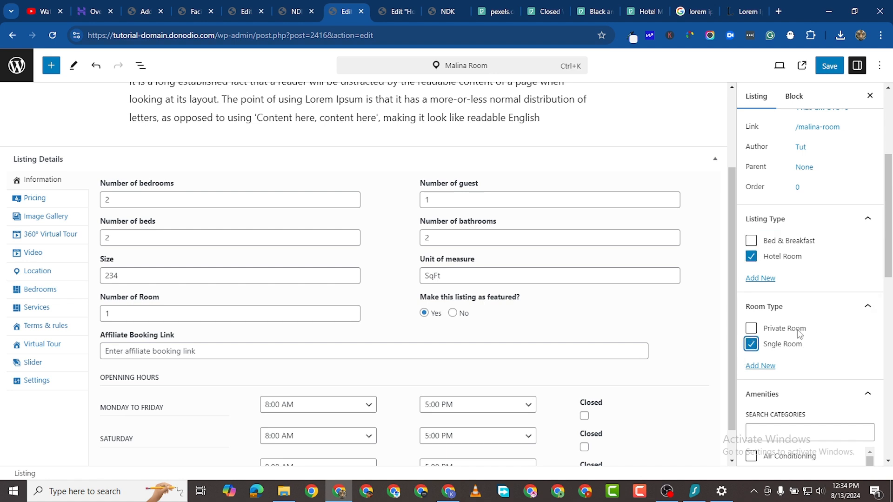
- Assign all amenities, from Air Conditioning to Wi-Fi, and all facilities, from Beachside to Shops, to the Malina Room
{"action": "scroll", "coordinate": [806, 343], "scroll_direction": "down", "scroll_amount": 3}
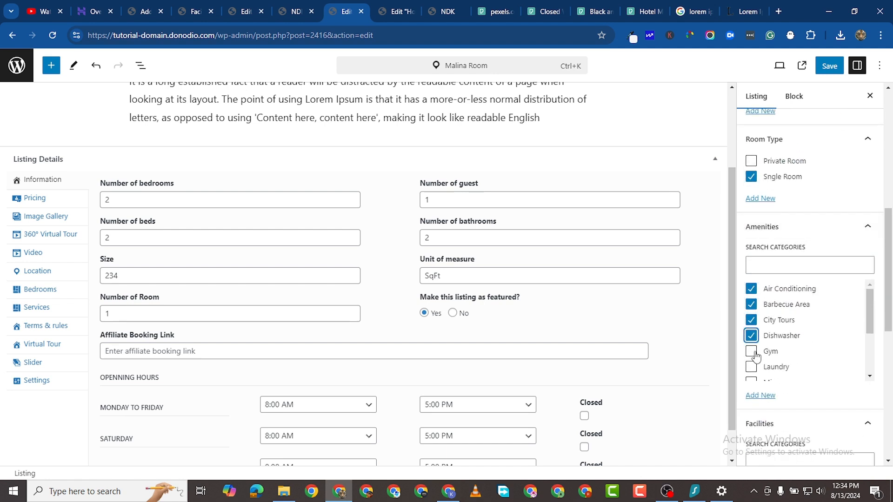
{"action": "scroll", "coordinate": [804, 337], "scroll_direction": "down", "scroll_amount": 2}
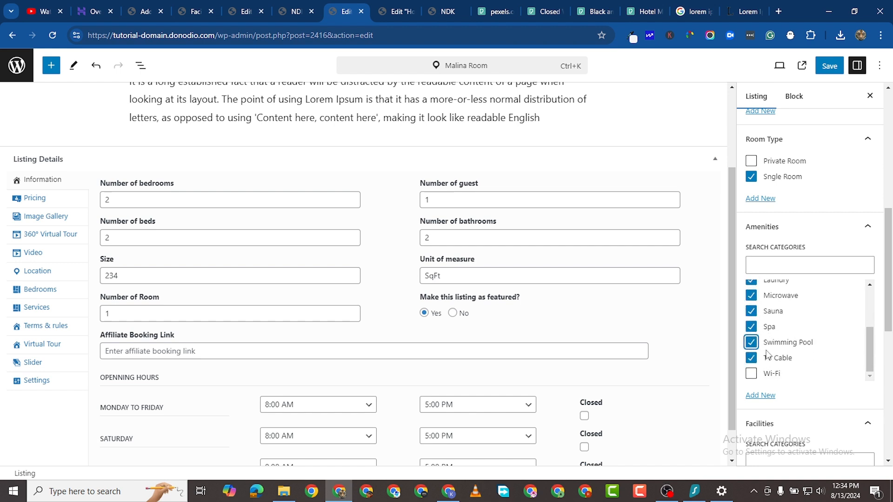
{"action": "scroll", "coordinate": [767, 355], "scroll_direction": "down", "scroll_amount": 3}
{"action": "scroll", "coordinate": [834, 298], "scroll_direction": "down", "scroll_amount": 3}
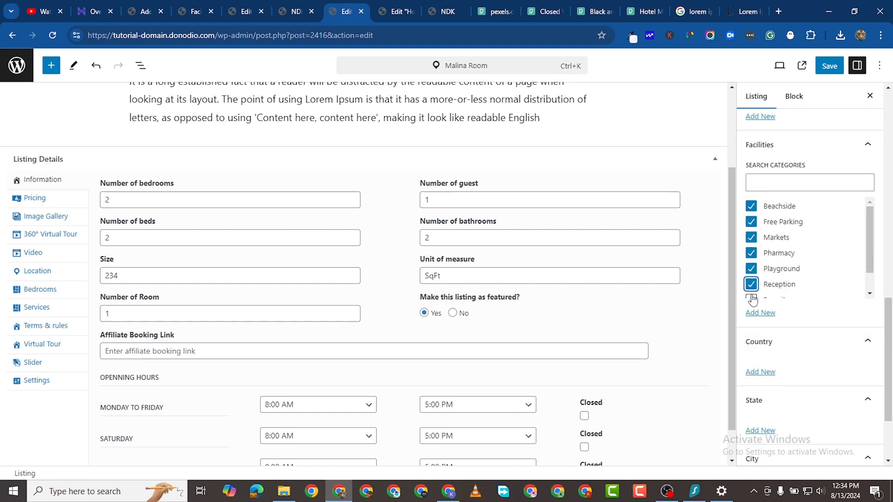
{"action": "scroll", "coordinate": [794, 273], "scroll_direction": "down", "scroll_amount": 1}
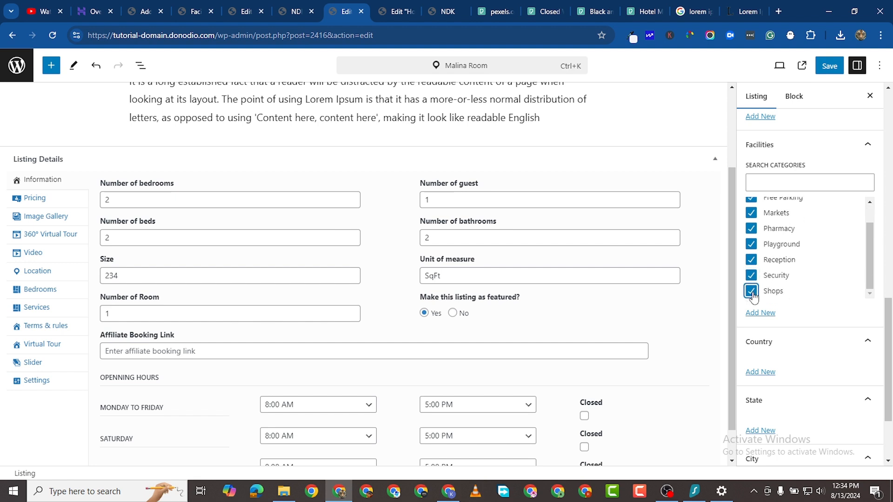
- Save the Malina Room listing with its assigned types, amenities and facilities
{"action": "scroll", "coordinate": [753, 297], "scroll_direction": "down", "scroll_amount": 2}
{"action": "scroll", "coordinate": [825, 309], "scroll_direction": "up", "scroll_amount": 6}
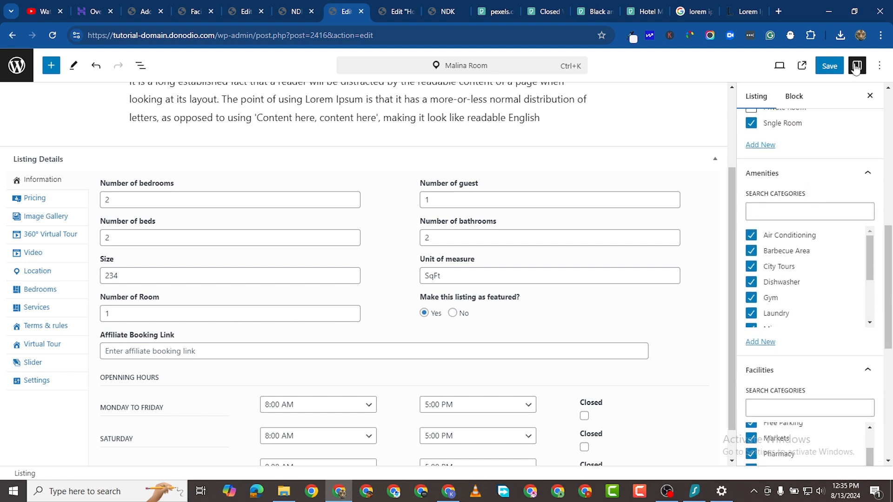
{"action": "left_click", "coordinate": [830, 67]}
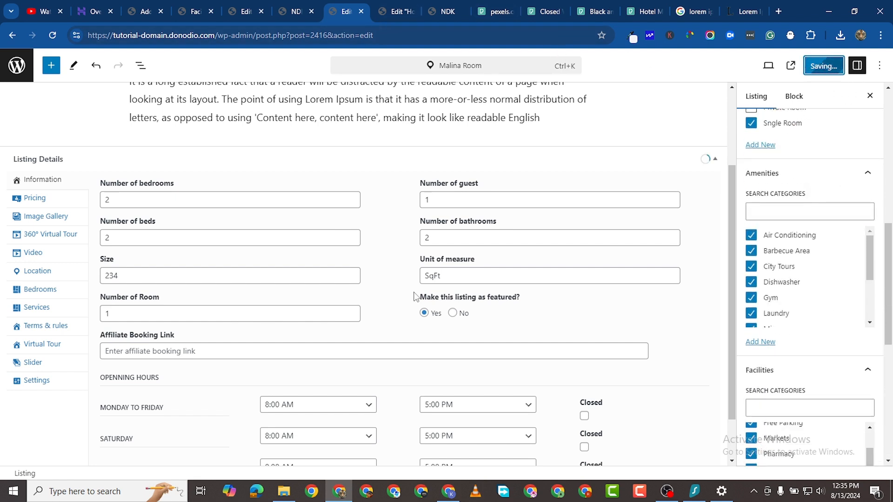
- Close the browser tab with the Homepage's Elementor editor, leaving without saving its changes
{"action": "left_click", "coordinate": [445, 12]}
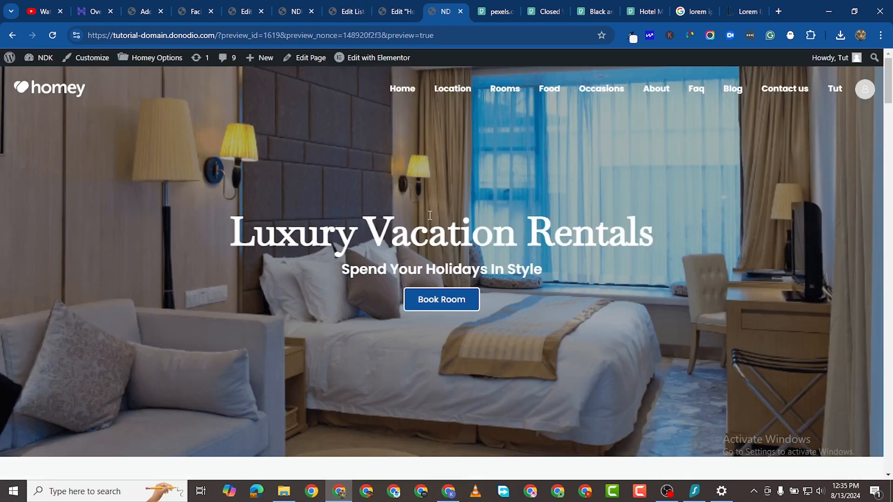
{"action": "left_click", "coordinate": [389, 13]}
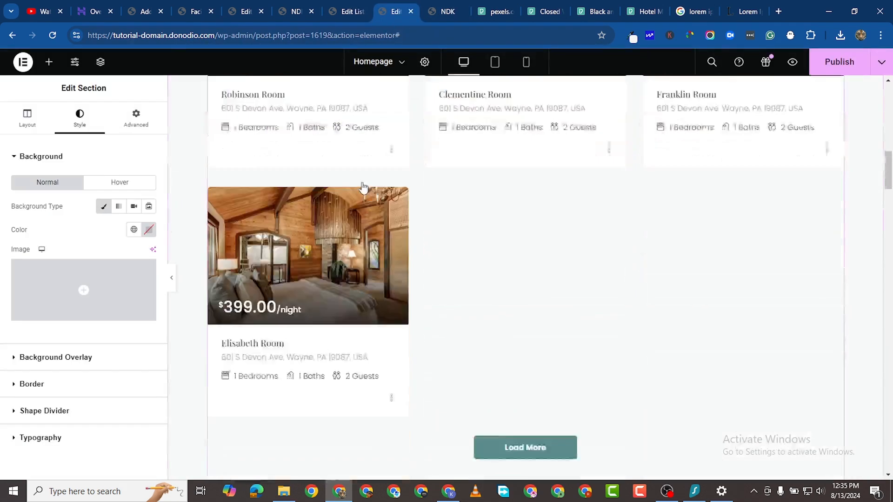
{"action": "left_click", "coordinate": [410, 11]}
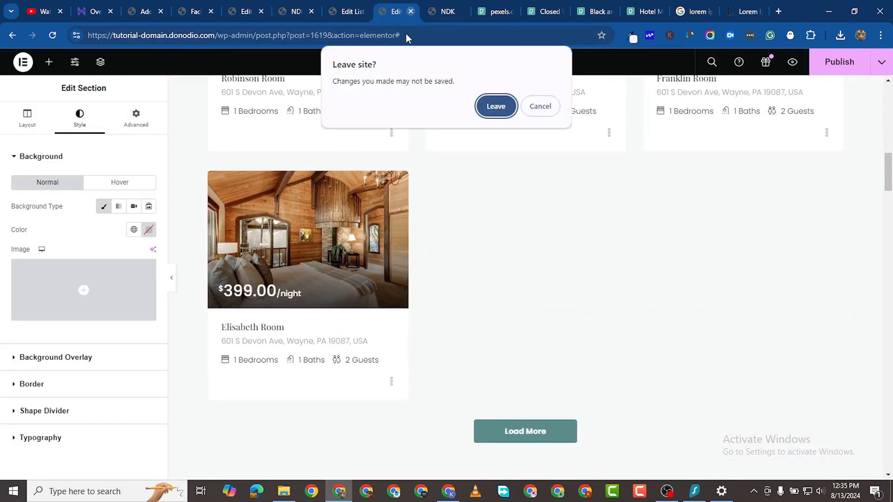
{"action": "left_click", "coordinate": [547, 106]}
{"action": "scroll", "coordinate": [512, 245], "scroll_direction": "up", "scroll_amount": 5}
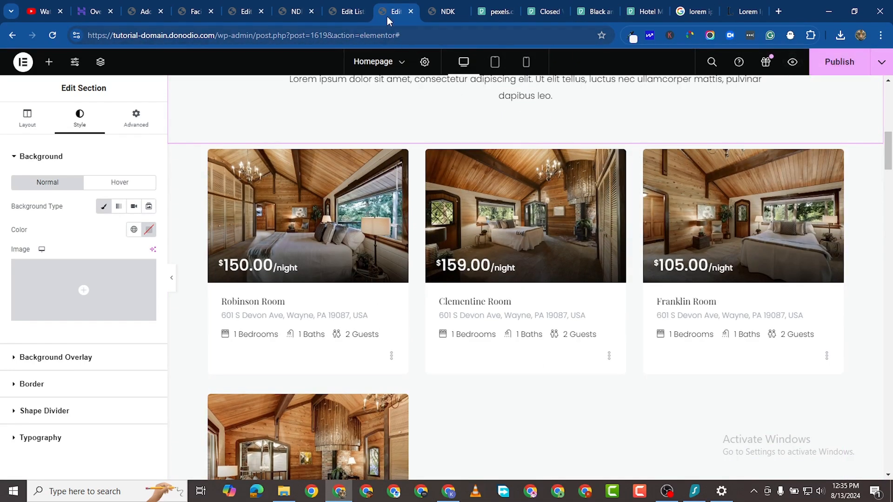
{"action": "left_click", "coordinate": [411, 11]}
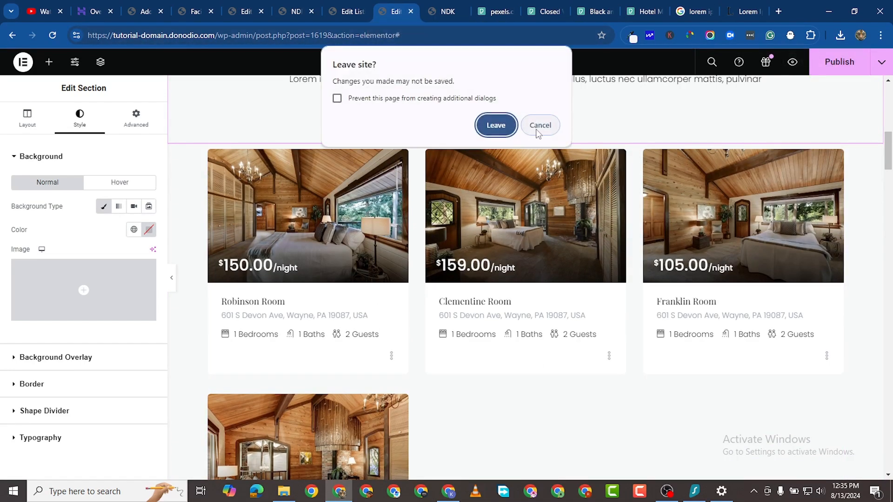
{"action": "left_click", "coordinate": [495, 125]}
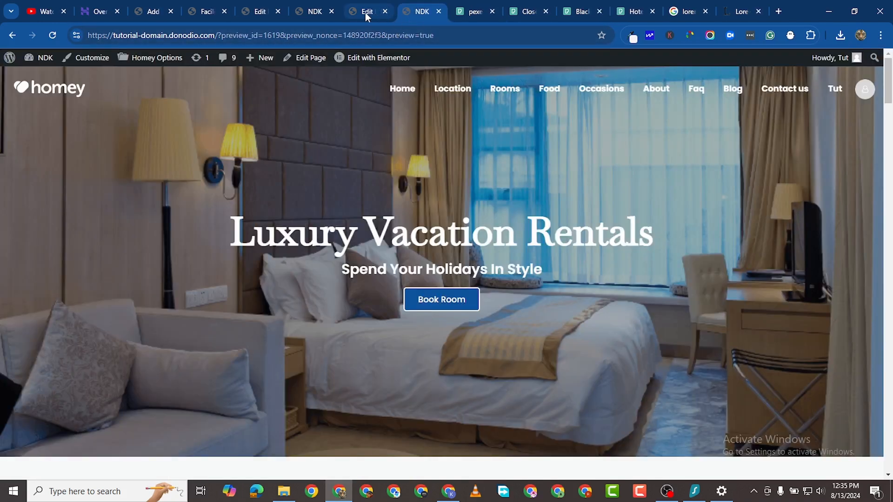
- Reload the site's home page and close the leftover listing editor tabs, keeping the facilities list open
{"action": "left_click", "coordinate": [293, 11]}
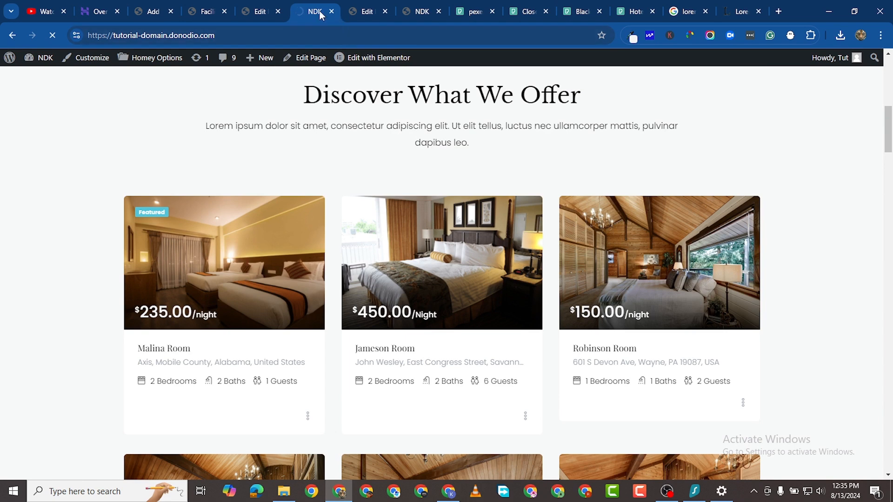
{"action": "left_click", "coordinate": [278, 11]}
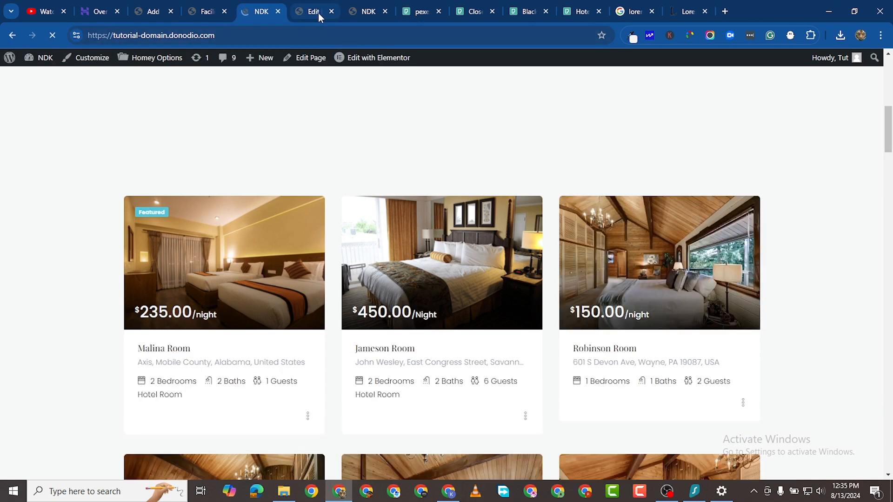
{"action": "left_click", "coordinate": [331, 11]}
{"action": "left_click", "coordinate": [211, 17]}
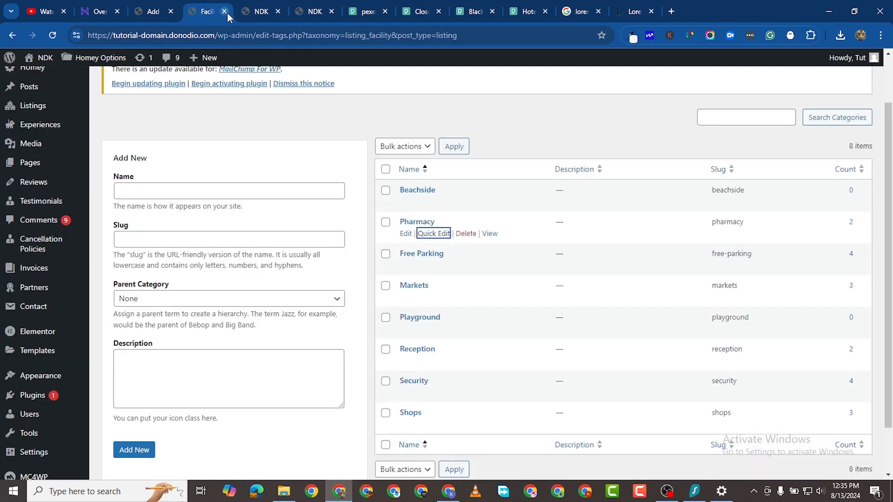
{"action": "left_click", "coordinate": [281, 14]}
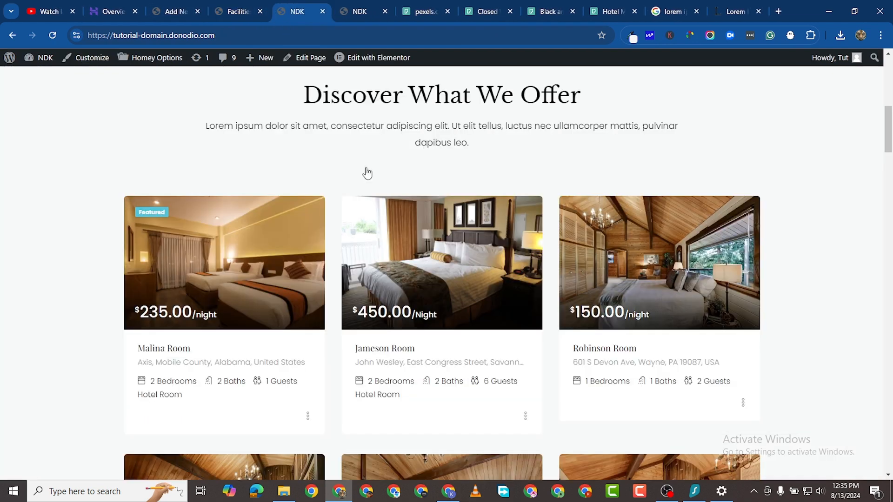
- Find the Malina Room among the home page's room cards and open its public listing page in a new browser tab
{"action": "scroll", "coordinate": [368, 173], "scroll_direction": "down", "scroll_amount": 2}
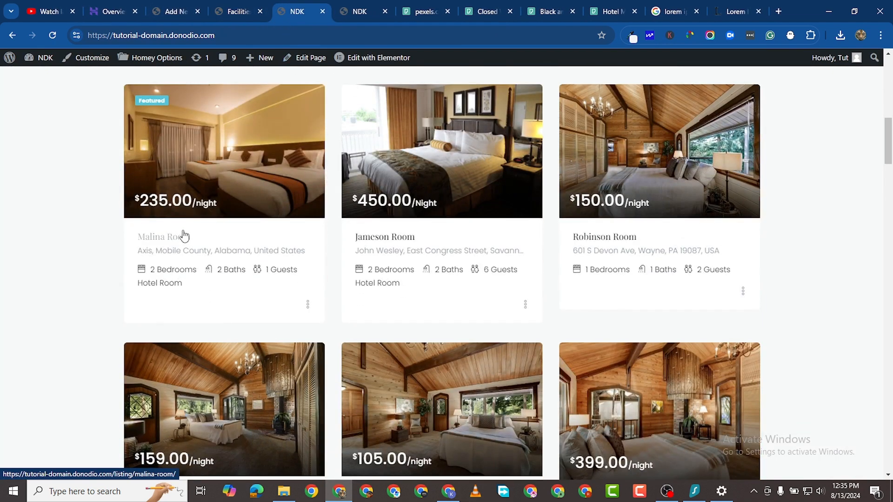
{"action": "right_click", "coordinate": [190, 237]}
{"action": "left_click", "coordinate": [242, 240]}
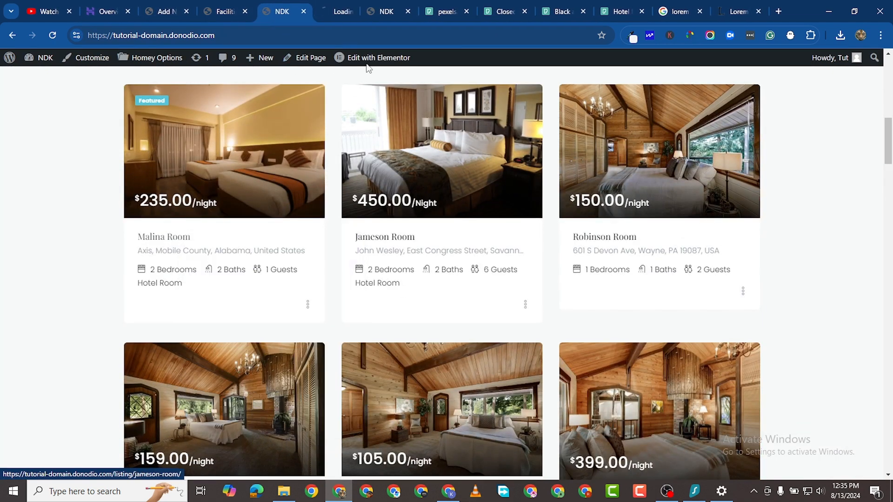
{"action": "left_click", "coordinate": [327, 9]}
- Examine the Malina Room page's types, services, amenities, facilities, map, terms and availability calendar
{"action": "scroll", "coordinate": [375, 220], "scroll_direction": "down", "scroll_amount": 8}
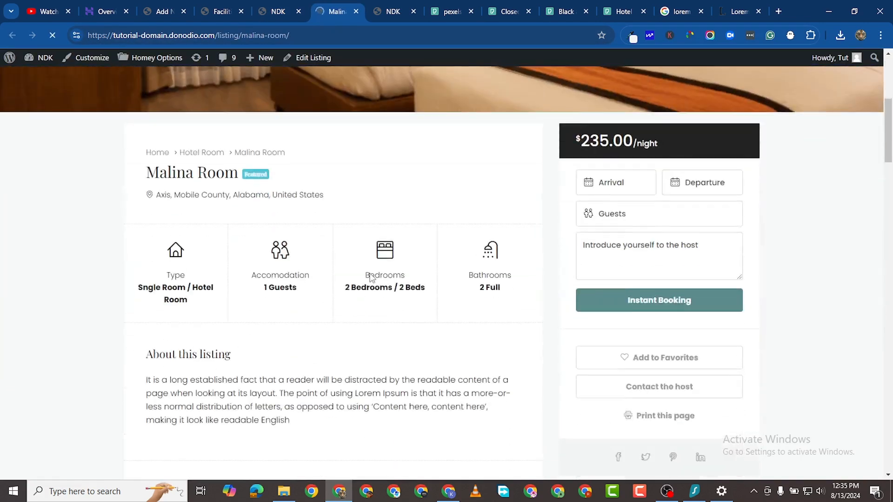
{"action": "scroll", "coordinate": [367, 279], "scroll_direction": "down", "scroll_amount": 15}
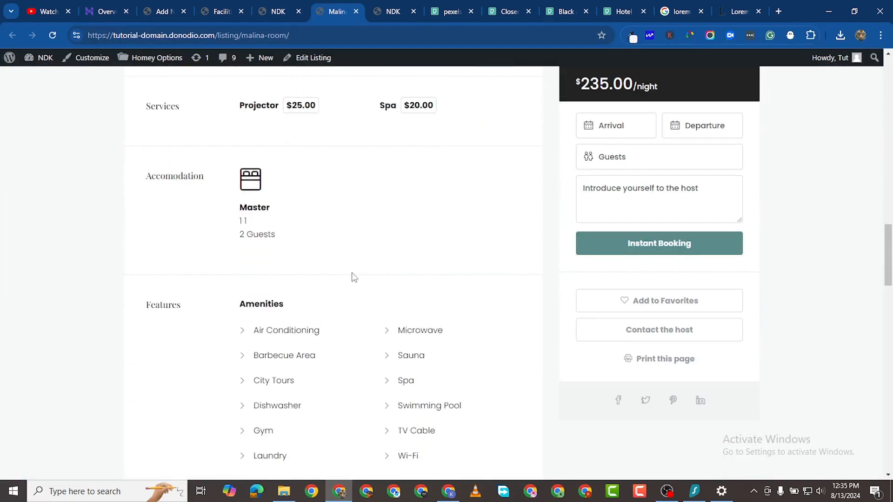
{"action": "scroll", "coordinate": [326, 256], "scroll_direction": "down", "scroll_amount": 10}
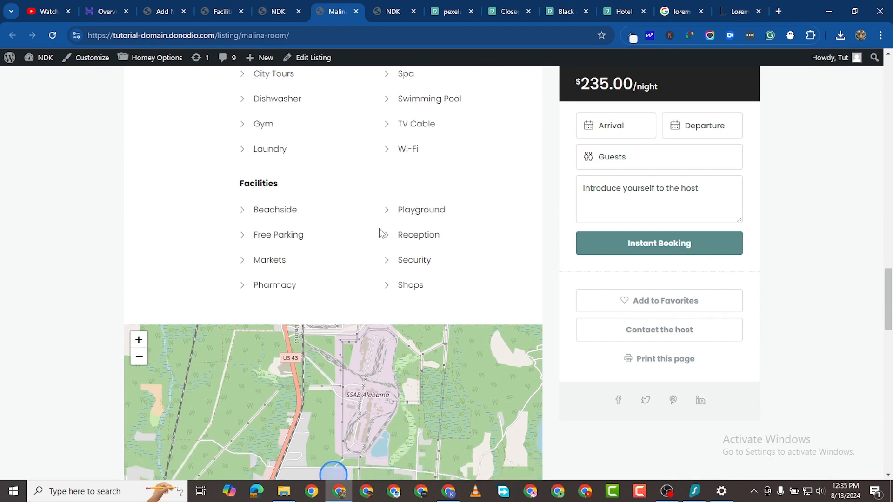
{"action": "scroll", "coordinate": [380, 232], "scroll_direction": "down", "scroll_amount": 5}
{"action": "scroll", "coordinate": [377, 230], "scroll_direction": "up", "scroll_amount": 2}
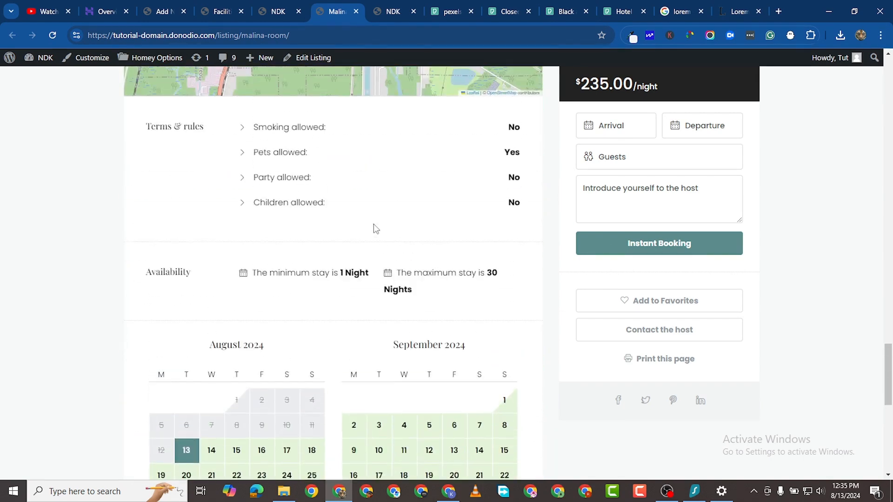
{"action": "scroll", "coordinate": [450, 197], "scroll_direction": "down", "scroll_amount": 4}
{"action": "scroll", "coordinate": [443, 239], "scroll_direction": "up", "scroll_amount": 2}
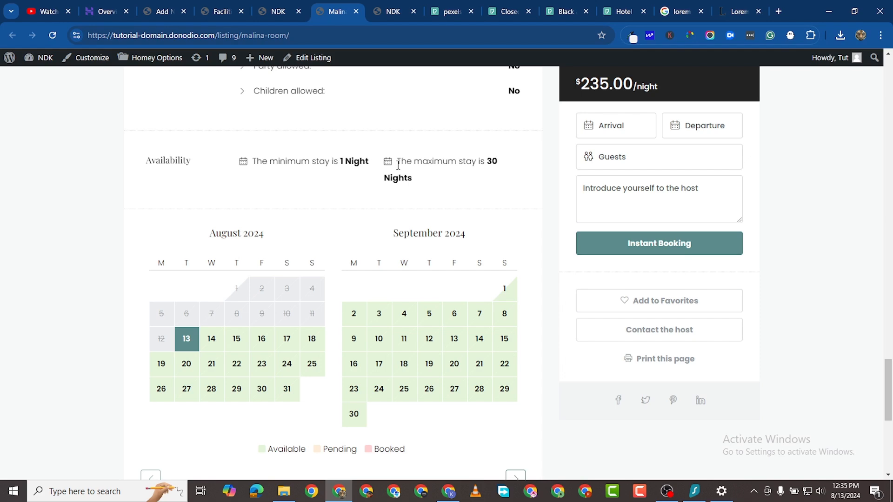
{"action": "scroll", "coordinate": [460, 165], "scroll_direction": "up", "scroll_amount": 2}
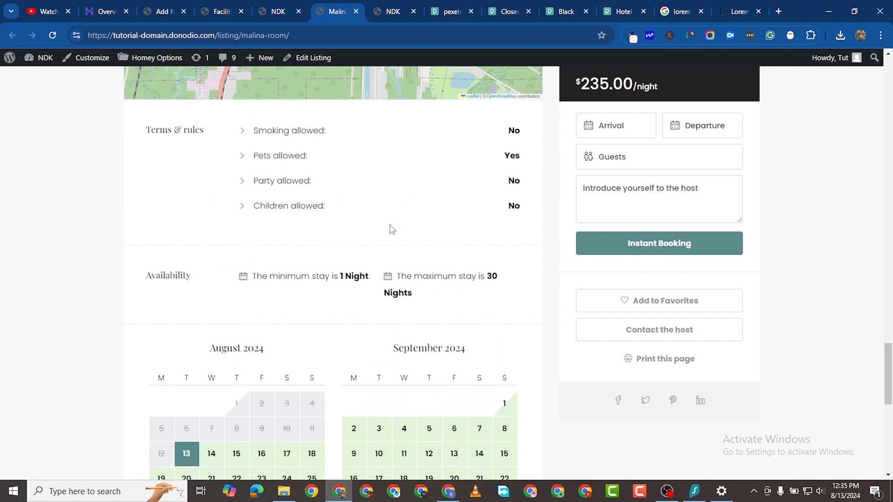
{"action": "scroll", "coordinate": [400, 246], "scroll_direction": "down", "scroll_amount": 8}
{"action": "scroll", "coordinate": [401, 250], "scroll_direction": "up", "scroll_amount": 8}
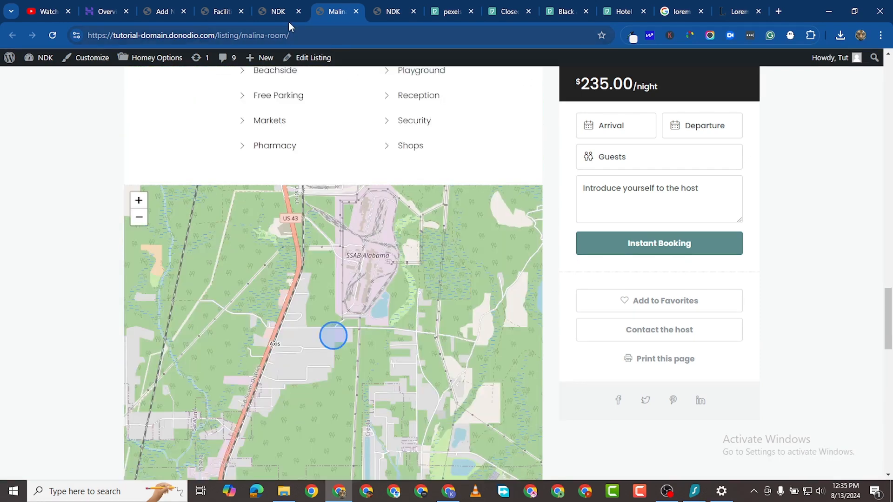
- Open the Jameson Room's public listing from the home page in a new tab and review its details, services, amenities and facilities
{"action": "left_click", "coordinate": [279, 11]}
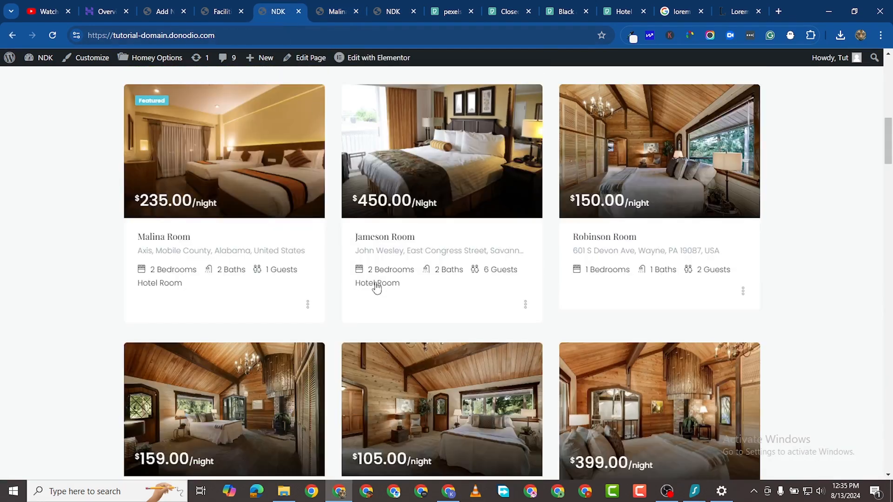
{"action": "right_click", "coordinate": [385, 243]}
{"action": "left_click", "coordinate": [428, 250]}
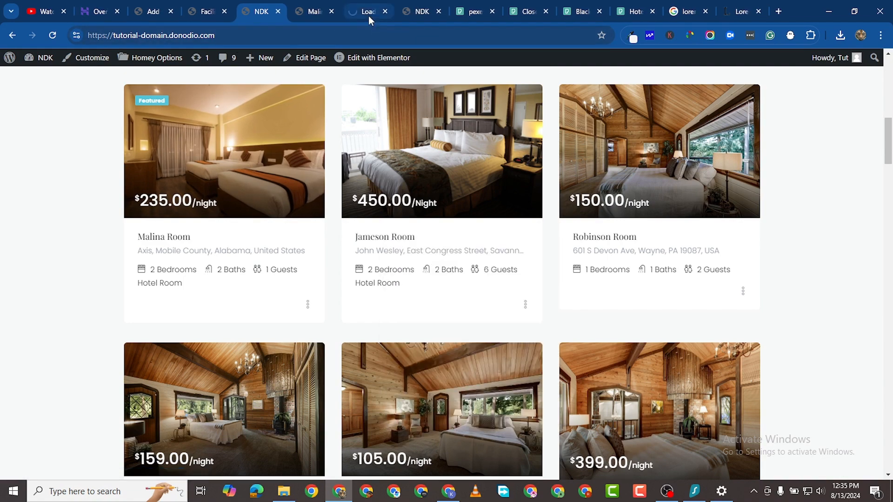
{"action": "left_click", "coordinate": [368, 16]}
{"action": "scroll", "coordinate": [309, 275], "scroll_direction": "down", "scroll_amount": 10}
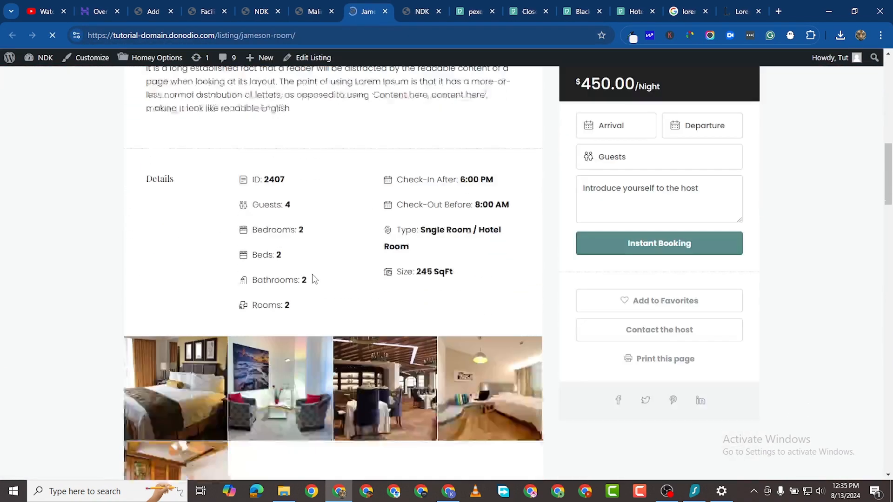
{"action": "scroll", "coordinate": [314, 279], "scroll_direction": "down", "scroll_amount": 10}
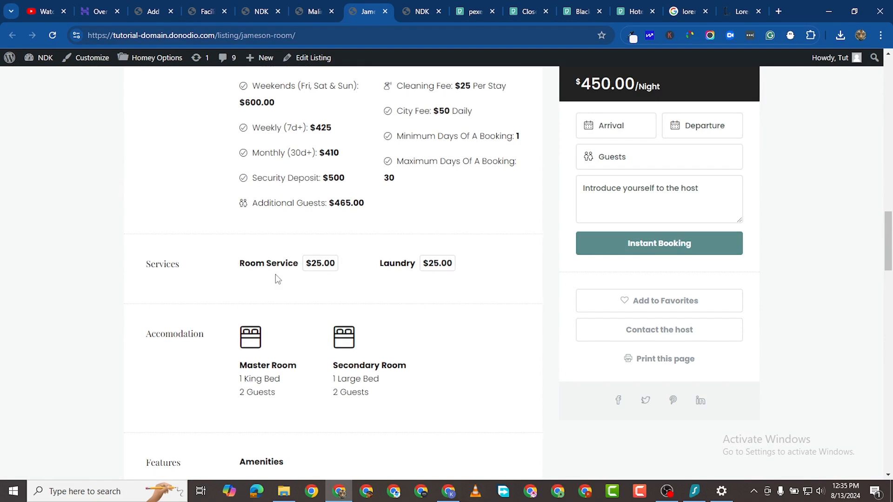
{"action": "scroll", "coordinate": [389, 253], "scroll_direction": "down", "scroll_amount": 3}
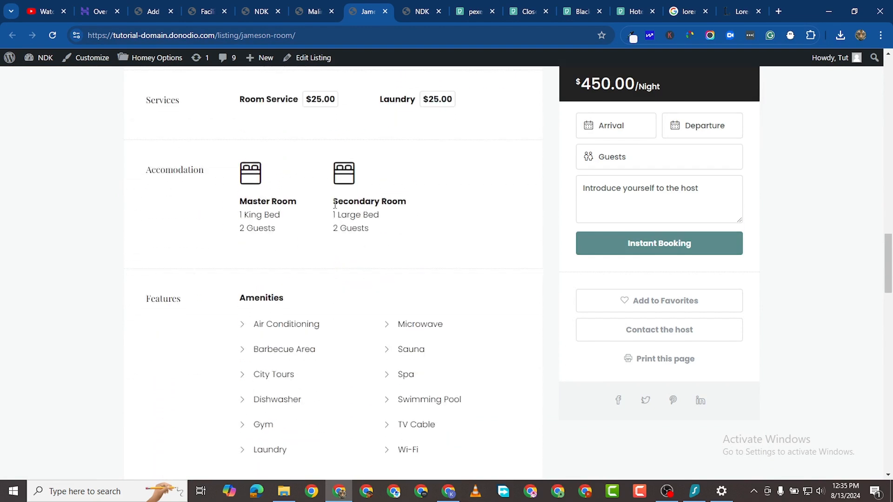
{"action": "scroll", "coordinate": [226, 227], "scroll_direction": "down", "scroll_amount": 12}
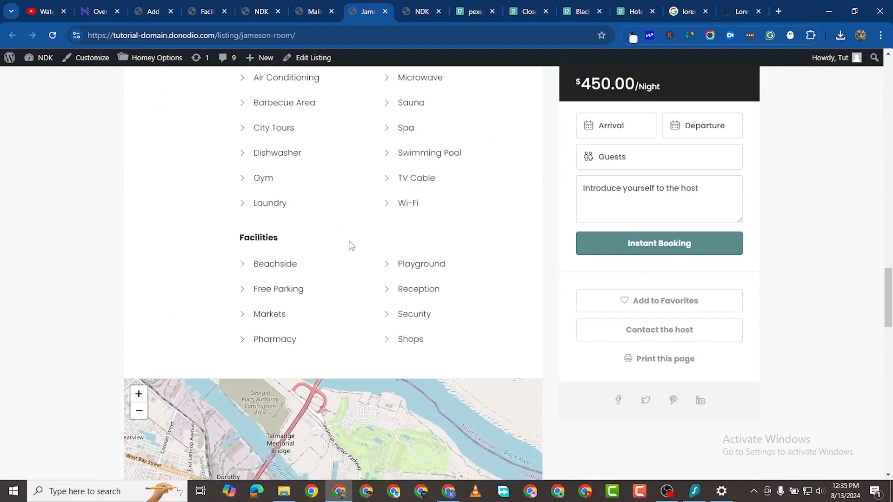
- Review the rest of the Jameson Room page down to its similar listings and close the page
{"action": "scroll", "coordinate": [314, 275], "scroll_direction": "down", "scroll_amount": 8}
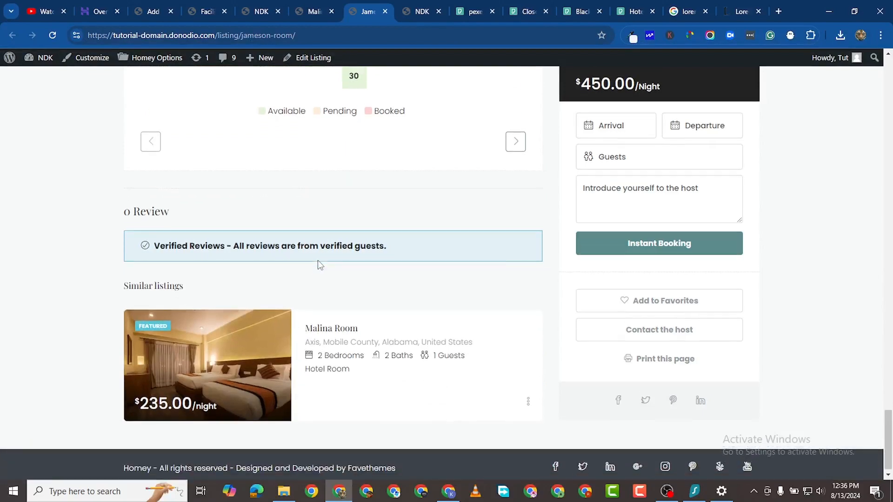
{"action": "scroll", "coordinate": [354, 270], "scroll_direction": "up", "scroll_amount": 18}
{"action": "scroll", "coordinate": [379, 276], "scroll_direction": "up", "scroll_amount": 15}
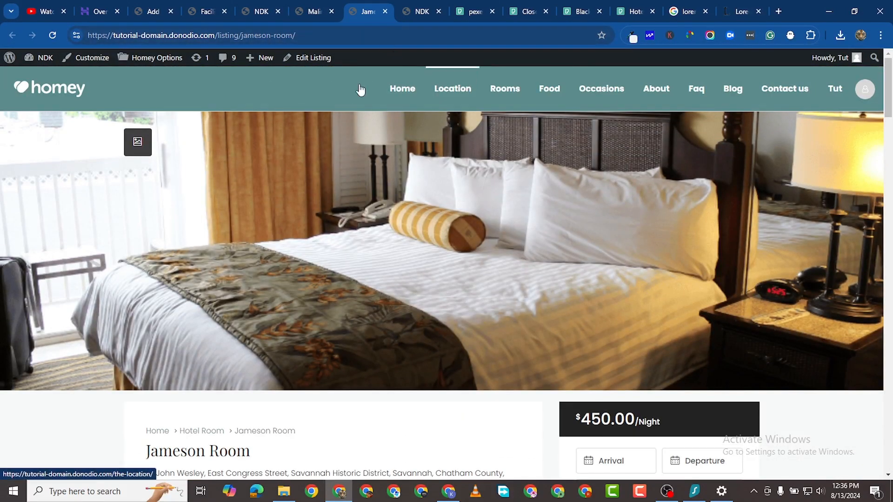
{"action": "left_click", "coordinate": [385, 15]}
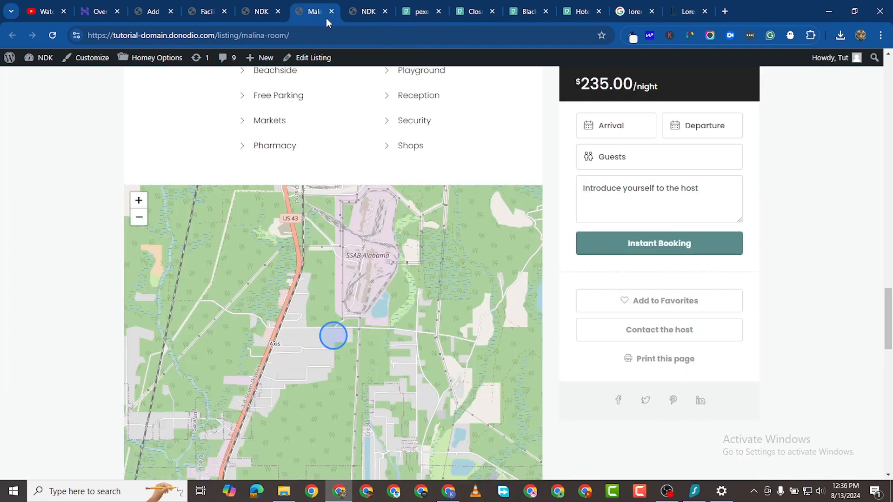
- Load the site's live home page in the preview tab and look over the Discover What We Offer room cards
{"action": "left_click", "coordinate": [355, 12]}
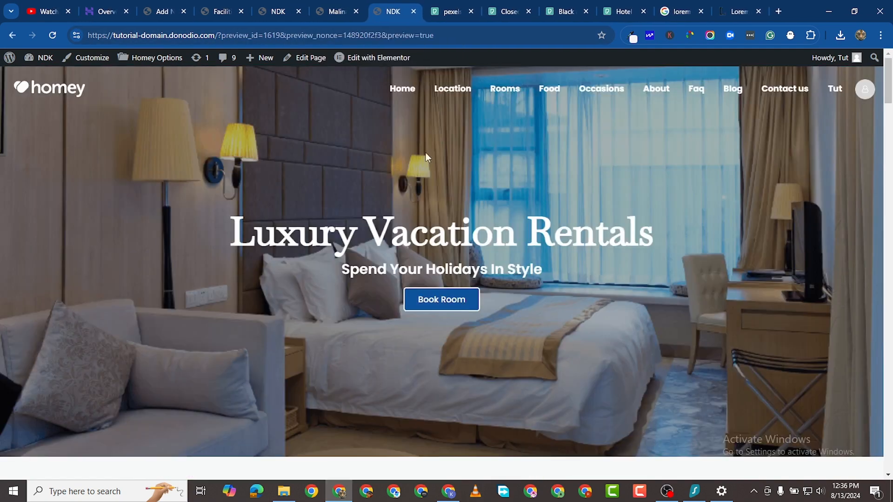
{"action": "left_click", "coordinate": [396, 96]}
{"action": "scroll", "coordinate": [239, 179], "scroll_direction": "down", "scroll_amount": 5}
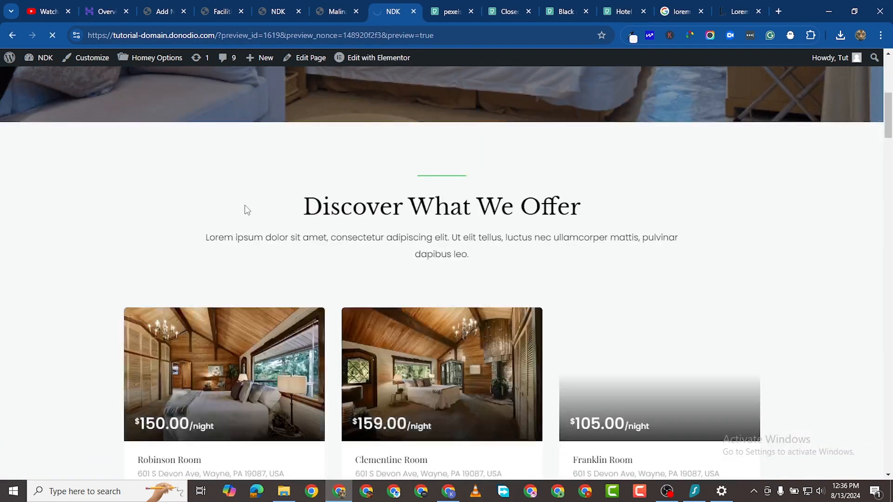
{"action": "scroll", "coordinate": [394, 358], "scroll_direction": "down", "scroll_amount": 15}
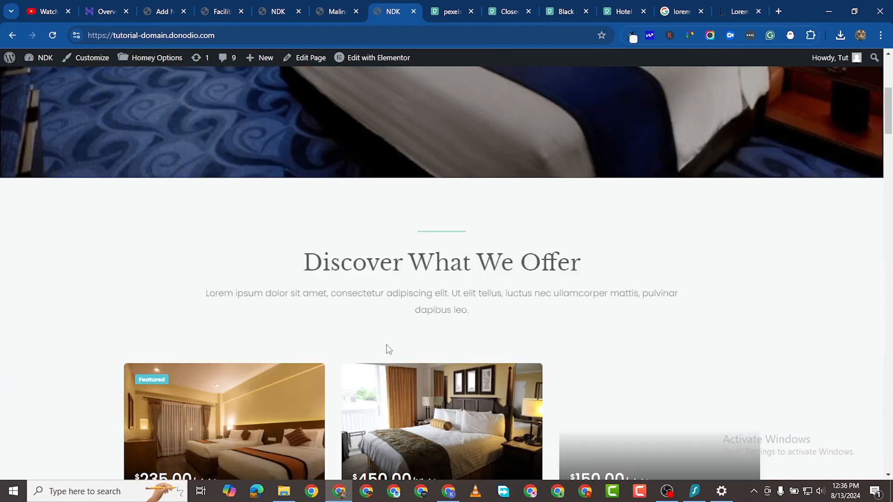
{"action": "scroll", "coordinate": [403, 352], "scroll_direction": "down", "scroll_amount": 13}
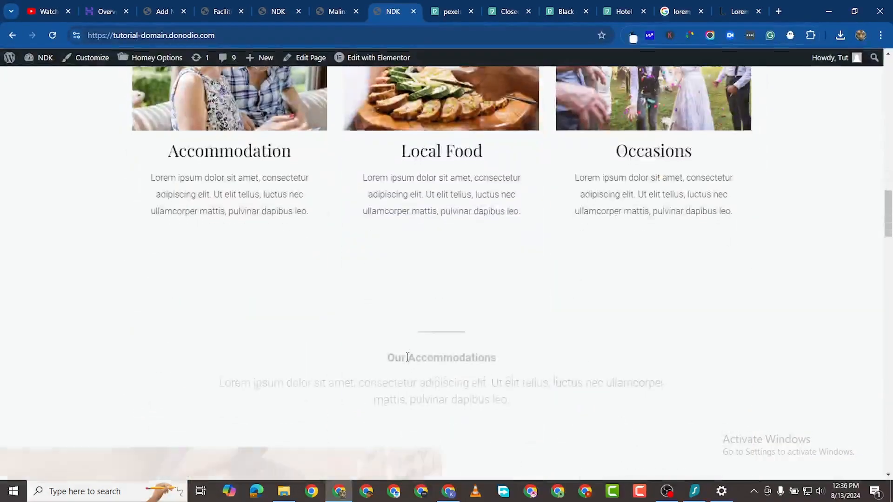
- Examine the home page's Our Accommodations section and the Accommodation, Local Food and Occasions columns above it
{"action": "scroll", "coordinate": [408, 358], "scroll_direction": "down", "scroll_amount": 7}
{"action": "scroll", "coordinate": [410, 356], "scroll_direction": "up", "scroll_amount": 3}
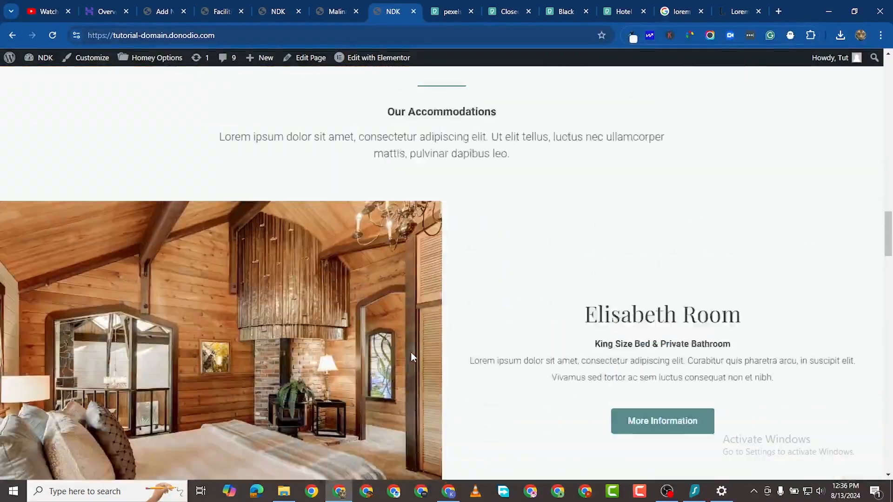
{"action": "scroll", "coordinate": [411, 353], "scroll_direction": "down", "scroll_amount": 5}
{"action": "scroll", "coordinate": [410, 354], "scroll_direction": "down", "scroll_amount": 6}
{"action": "scroll", "coordinate": [428, 332], "scroll_direction": "up", "scroll_amount": 10}
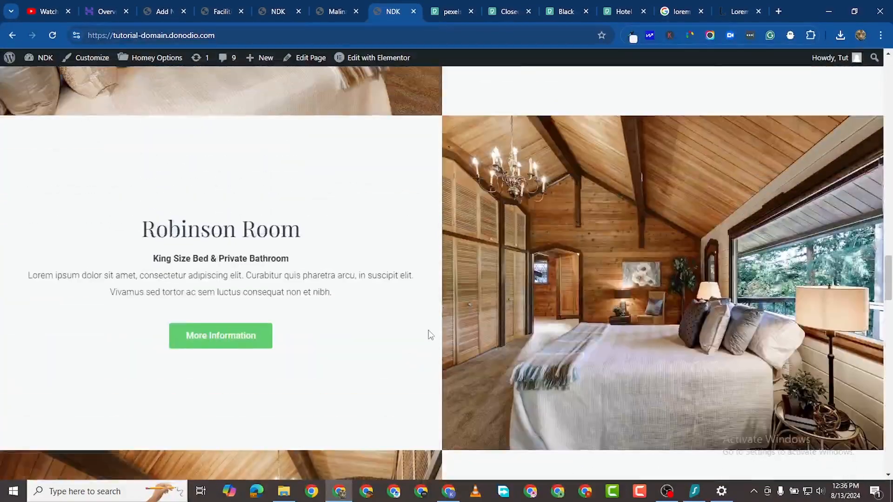
{"action": "scroll", "coordinate": [347, 328], "scroll_direction": "down", "scroll_amount": 3}
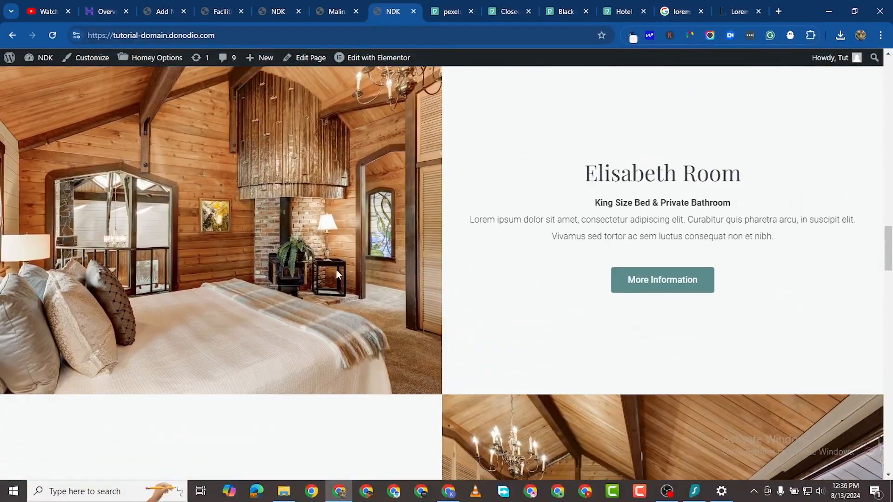
{"action": "scroll", "coordinate": [496, 246], "scroll_direction": "down", "scroll_amount": 3}
{"action": "scroll", "coordinate": [505, 258], "scroll_direction": "up", "scroll_amount": 8}
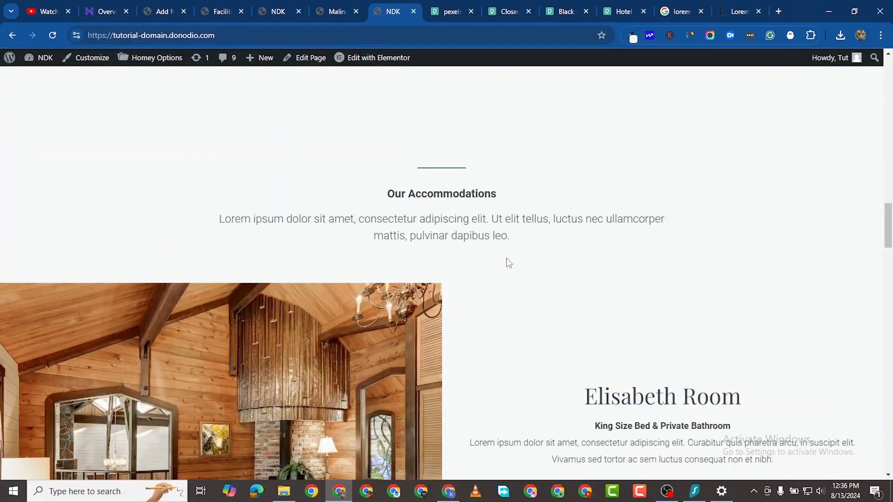
{"action": "scroll", "coordinate": [508, 262], "scroll_direction": "down", "scroll_amount": 2}
{"action": "scroll", "coordinate": [508, 262], "scroll_direction": "down", "scroll_amount": 5}
{"action": "scroll", "coordinate": [507, 262], "scroll_direction": "down", "scroll_amount": 5}
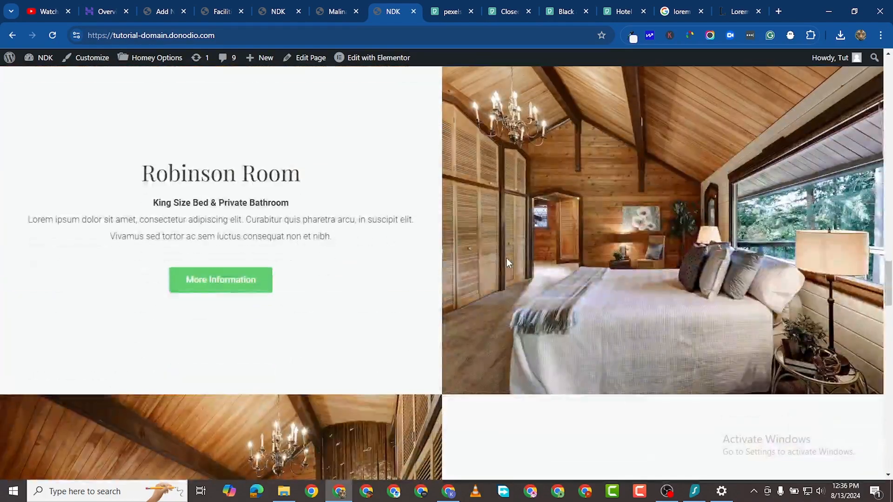
{"action": "scroll", "coordinate": [493, 239], "scroll_direction": "down", "scroll_amount": 15}
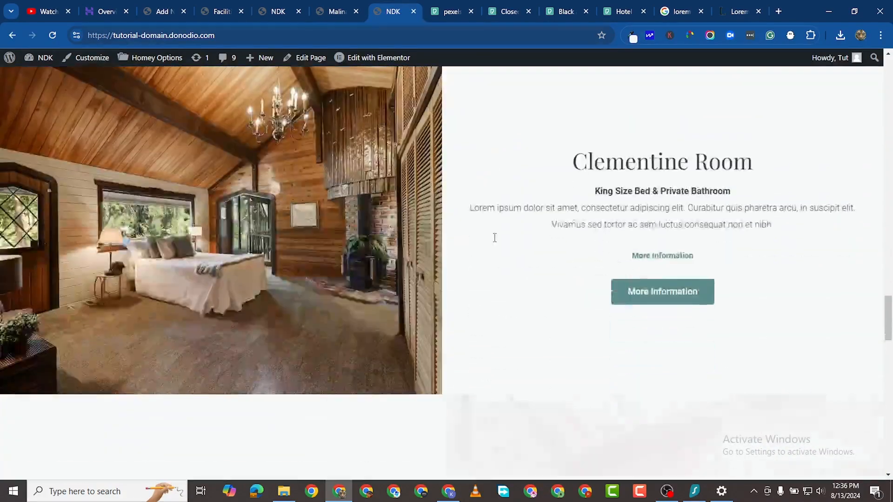
{"action": "scroll", "coordinate": [403, 242], "scroll_direction": "up", "scroll_amount": 20}
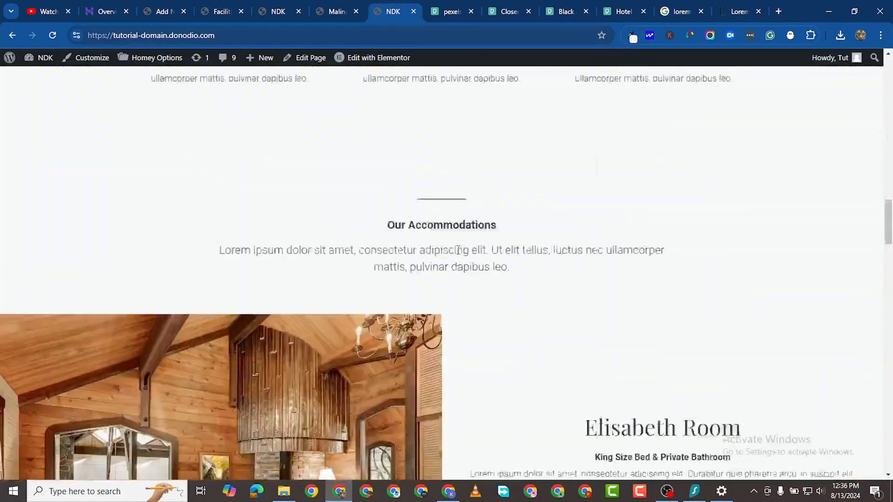
{"action": "scroll", "coordinate": [450, 350], "scroll_direction": "down", "scroll_amount": 5}
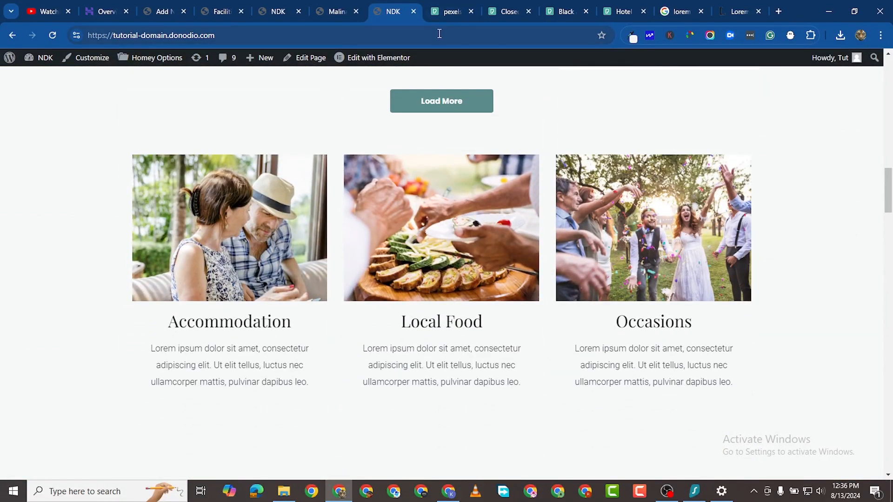
- Open the home page for editing with Elementor
{"action": "left_click", "coordinate": [331, 11]}
{"action": "left_click", "coordinate": [392, 11]}
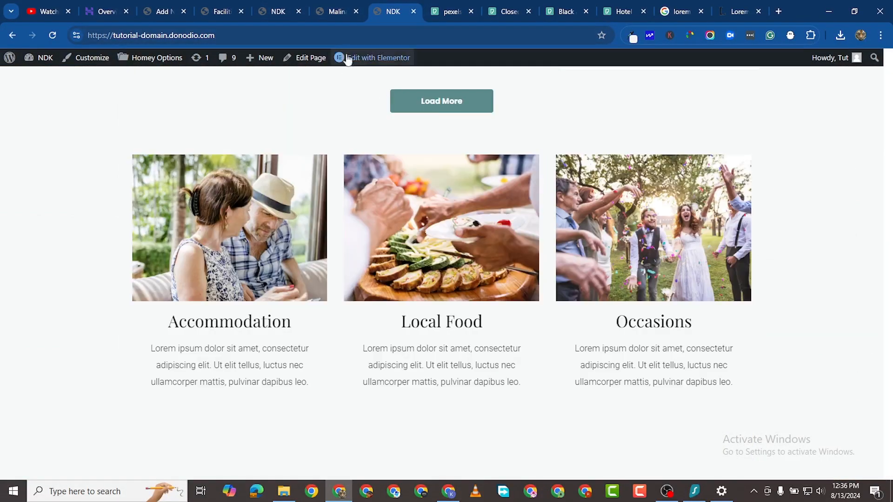
{"action": "left_click", "coordinate": [373, 62]}
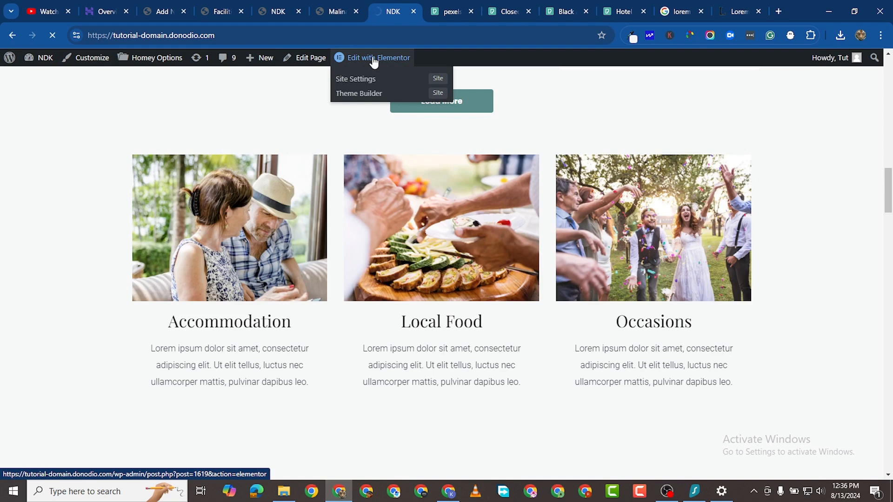
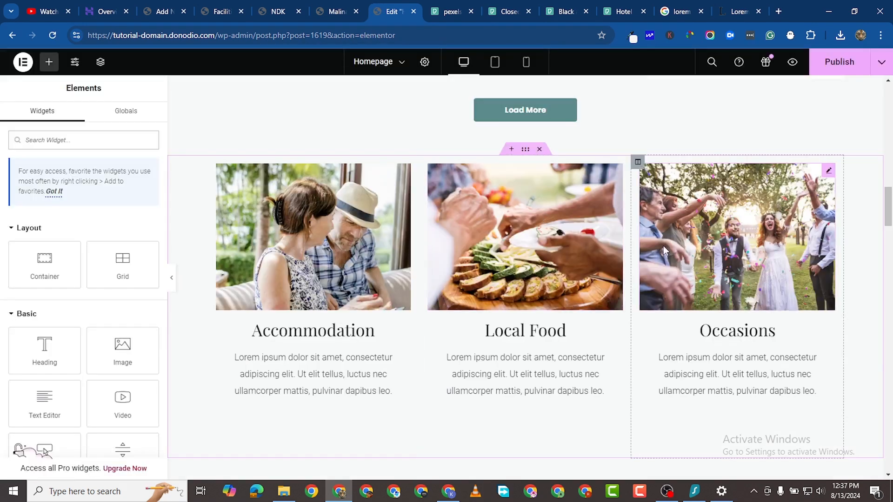
- Duplicate the Occasions column and set the content width of its section to Full Width
{"action": "right_click", "coordinate": [638, 164]}
{"action": "left_click", "coordinate": [675, 195]}
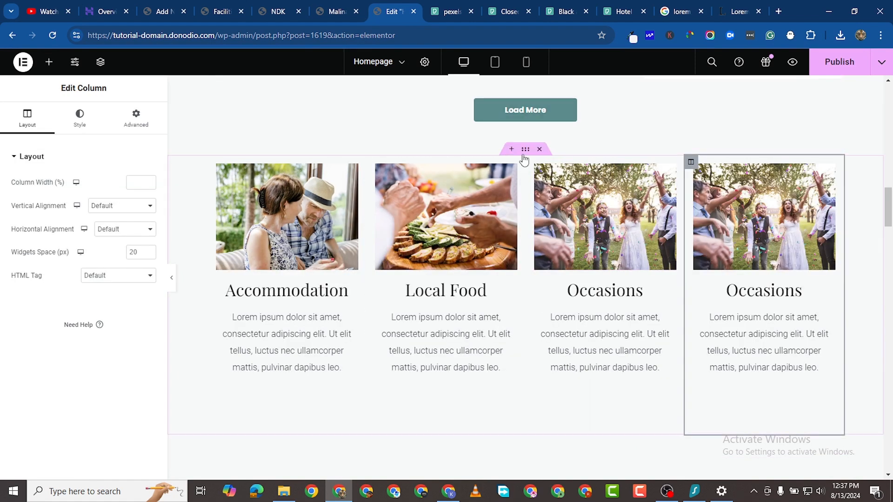
{"action": "left_click", "coordinate": [525, 150]}
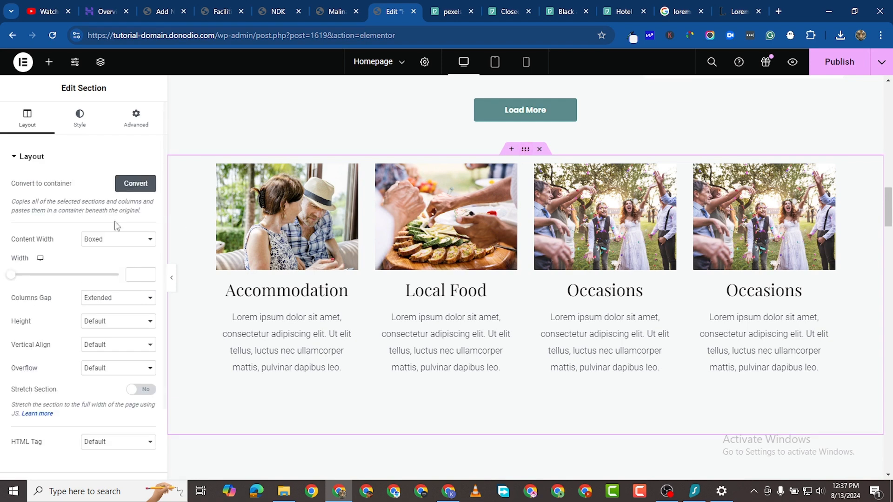
{"action": "left_click", "coordinate": [101, 240]}
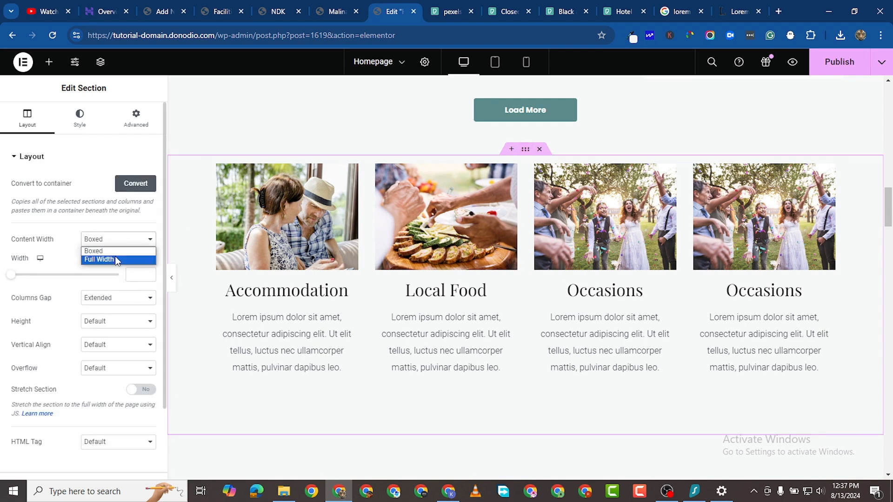
{"action": "left_click", "coordinate": [115, 260]}
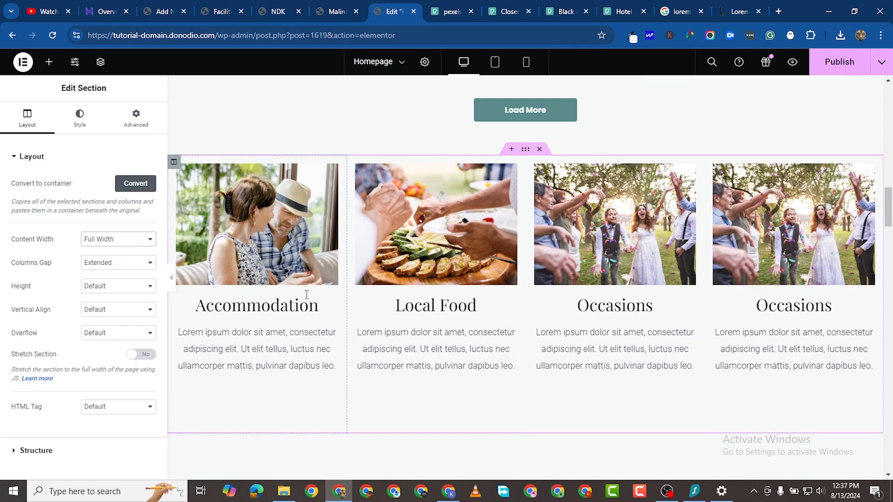
- Publish the home page changes and check the full-width four-column section in the page preview
{"action": "left_click", "coordinate": [837, 66]}
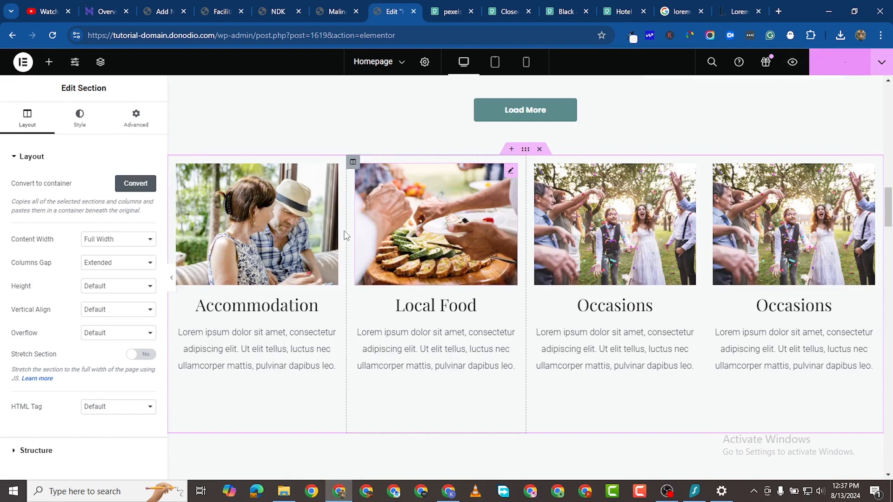
{"action": "left_click", "coordinate": [789, 65]}
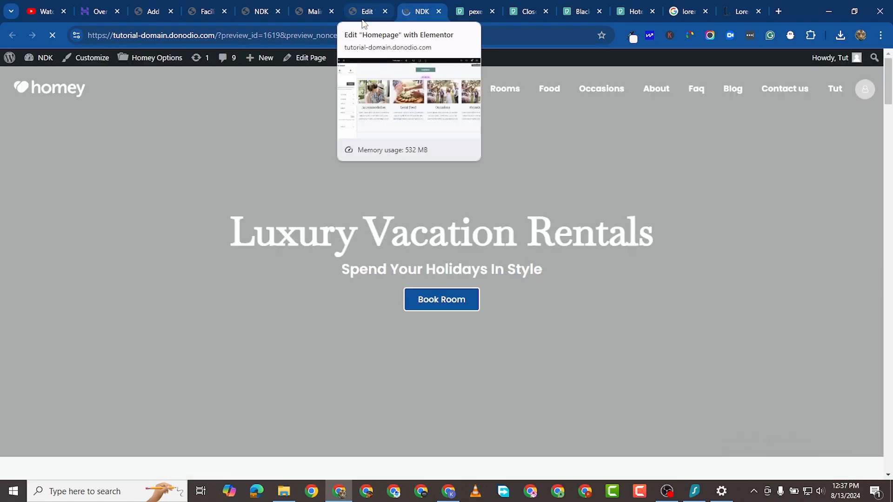
{"action": "scroll", "coordinate": [396, 341], "scroll_direction": "down", "scroll_amount": 15}
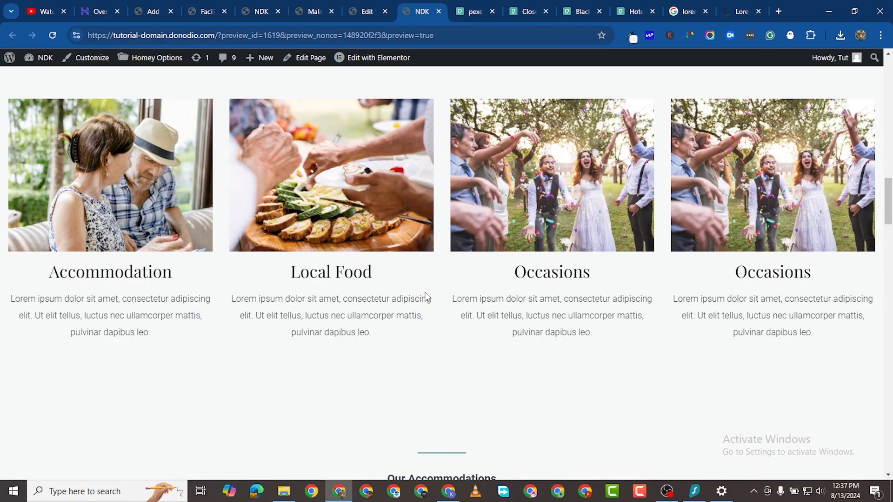
{"action": "scroll", "coordinate": [9, 256], "scroll_direction": "down", "scroll_amount": 1}
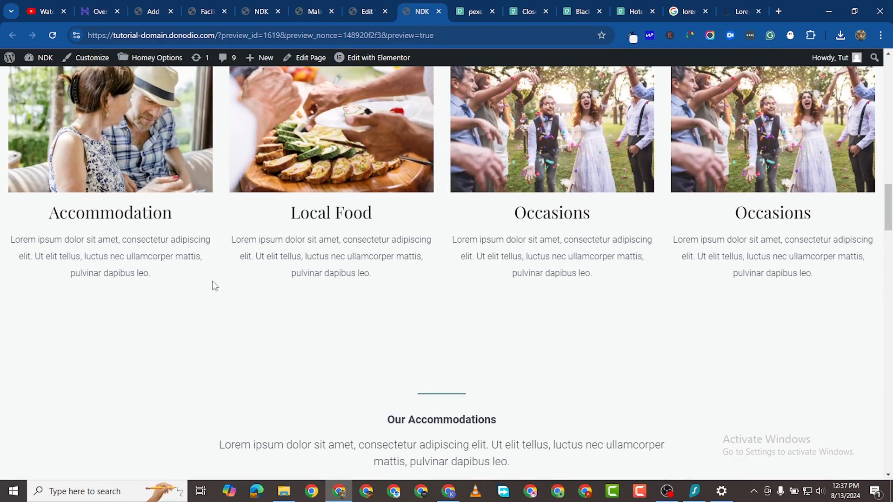
{"action": "scroll", "coordinate": [350, 291], "scroll_direction": "down", "scroll_amount": 6}
{"action": "scroll", "coordinate": [389, 182], "scroll_direction": "up", "scroll_amount": 3}
{"action": "scroll", "coordinate": [389, 182], "scroll_direction": "down", "scroll_amount": 12}
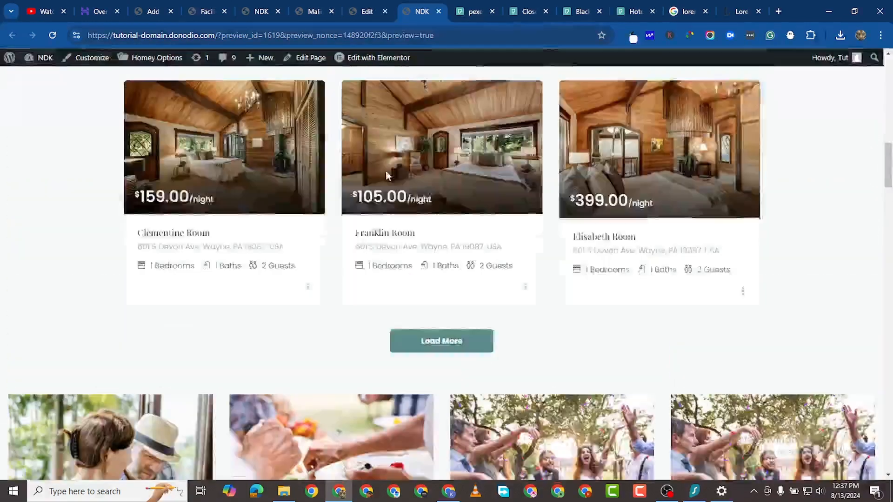
{"action": "scroll", "coordinate": [355, 183], "scroll_direction": "up", "scroll_amount": 7}
- Back in the Elementor editor, change the heading of the duplicated Occasions column to "City Tours"
{"action": "left_click", "coordinate": [353, 13]}
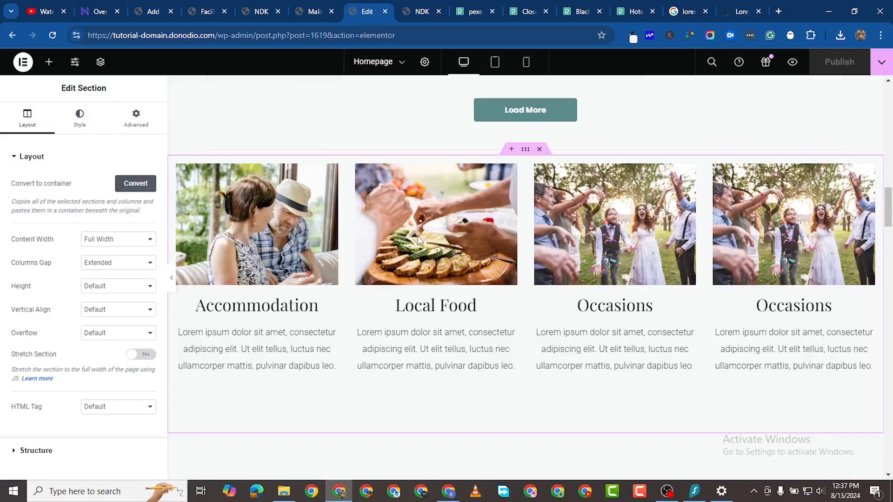
{"action": "left_click", "coordinate": [868, 305]}
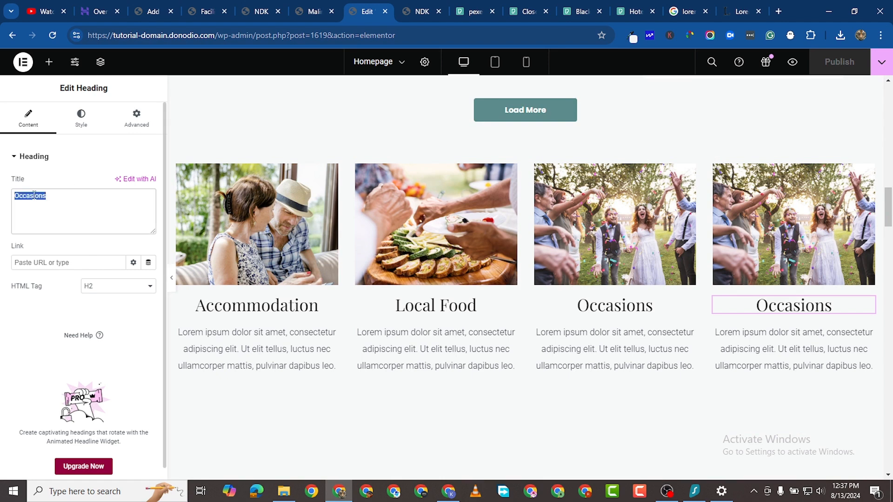
{"action": "type", "text": "City"}
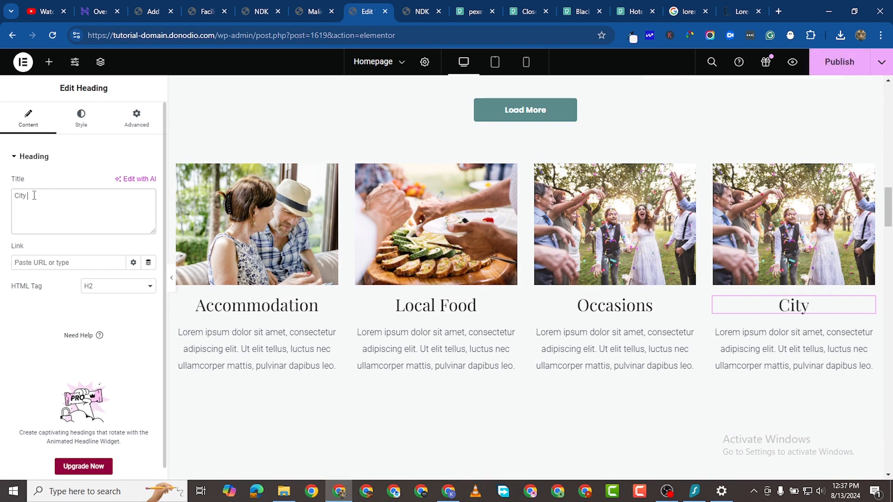
{"action": "type", "text": " Tpours"}
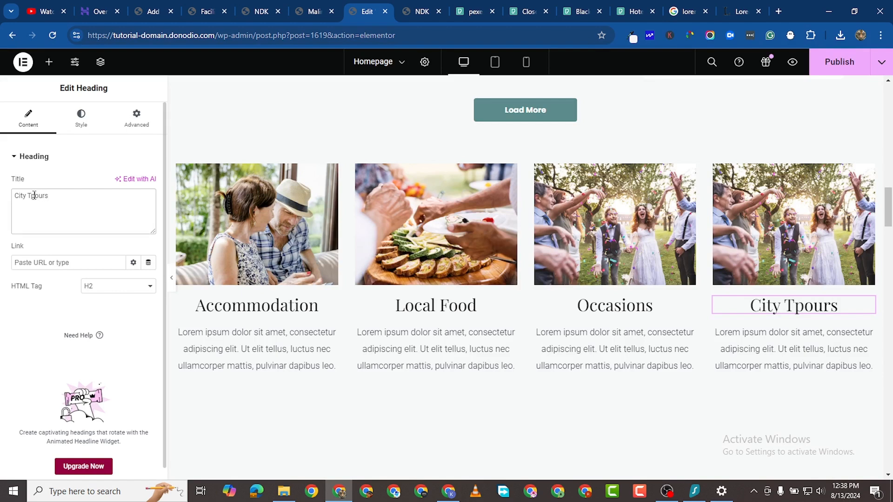
{"action": "key", "text": "BackSpace"}
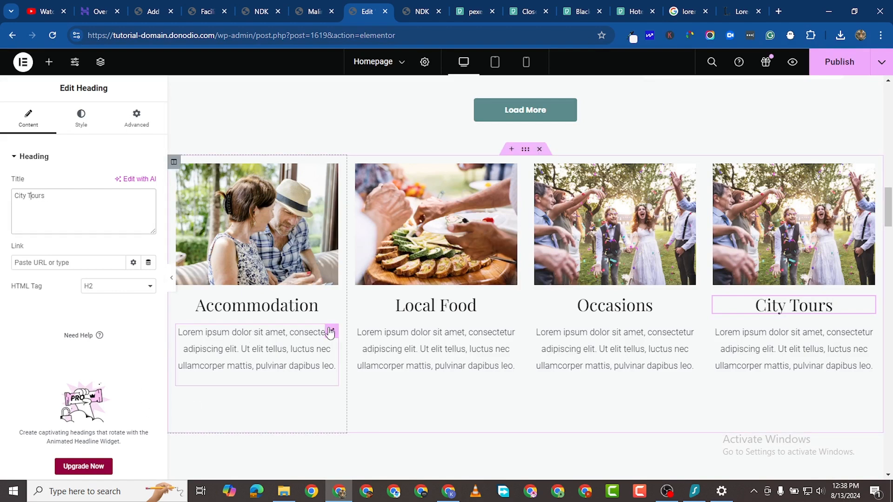
- Replace the Accommodation column's description with the first sentence of the "Why do we use it?" passage copied from lipsum.com
{"action": "left_click", "coordinate": [331, 332]}
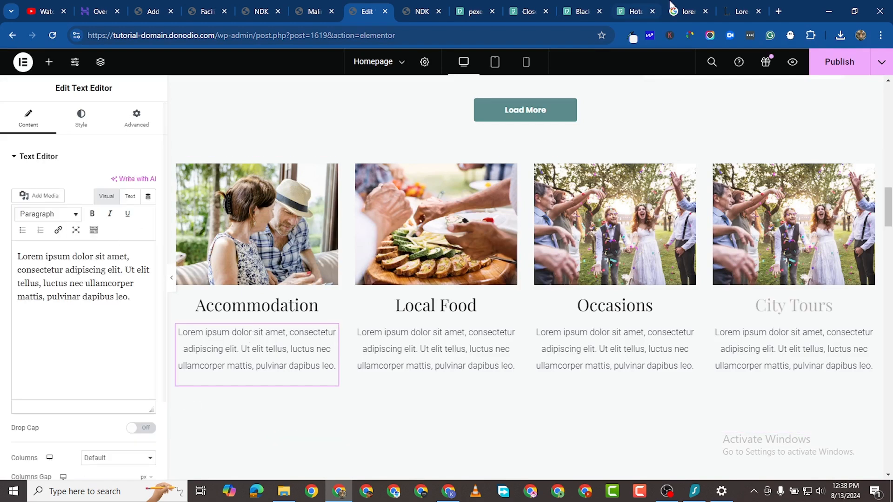
{"action": "left_click", "coordinate": [740, 12]}
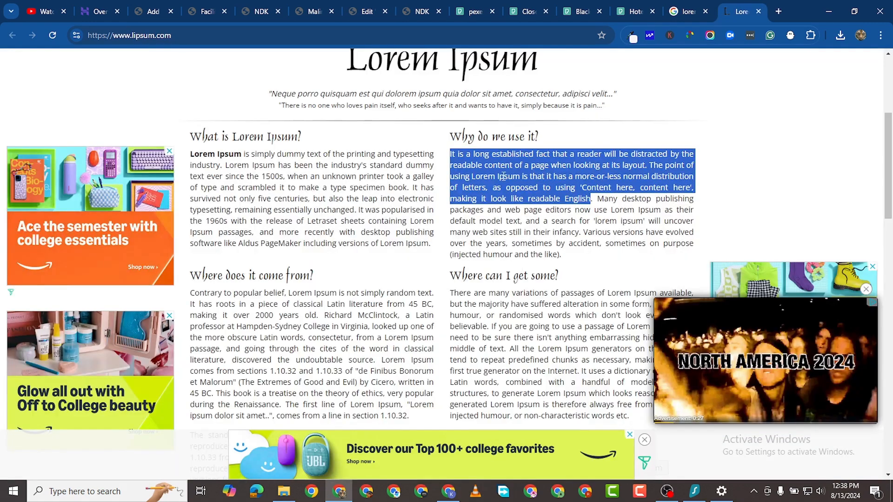
{"action": "right_click", "coordinate": [562, 169]}
{"action": "left_click", "coordinate": [582, 175]}
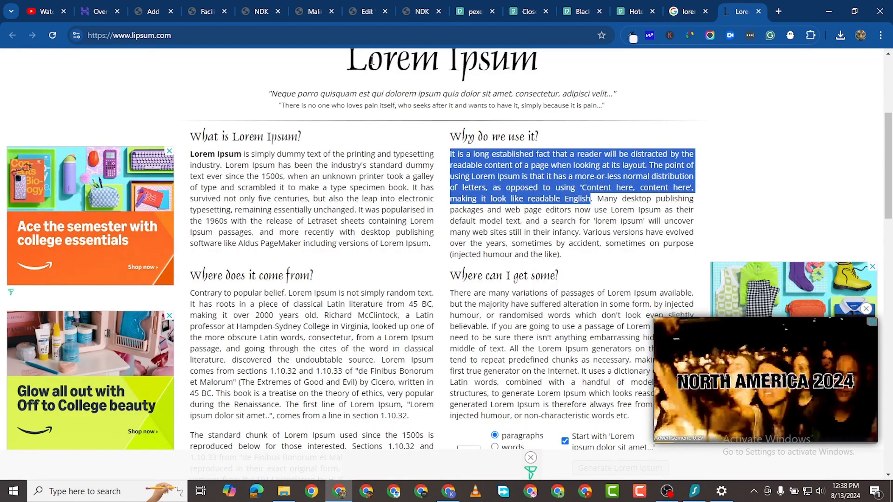
{"action": "left_click", "coordinate": [381, 16]}
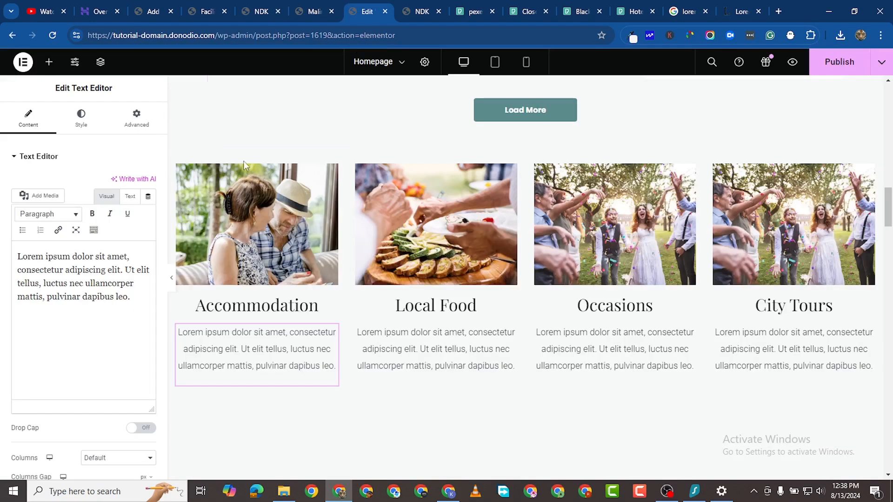
{"action": "triple_click", "coordinate": [56, 283]}
{"action": "right_click", "coordinate": [55, 283]}
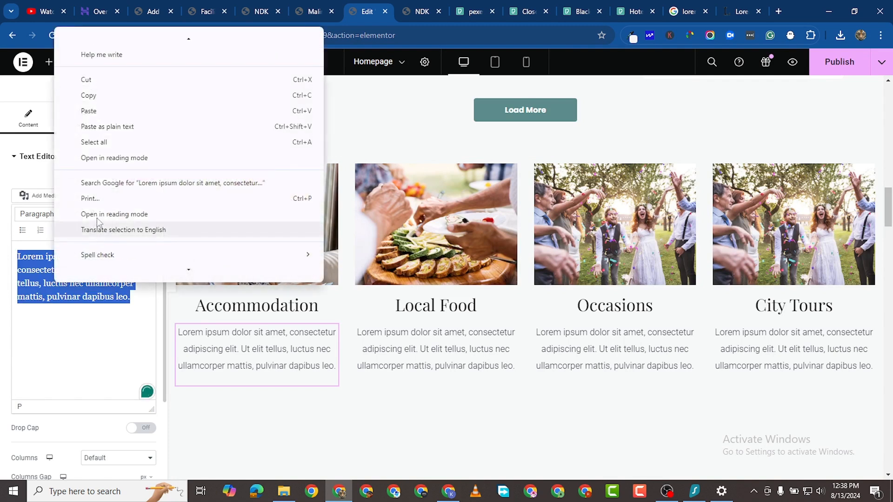
{"action": "left_click", "coordinate": [96, 112]}
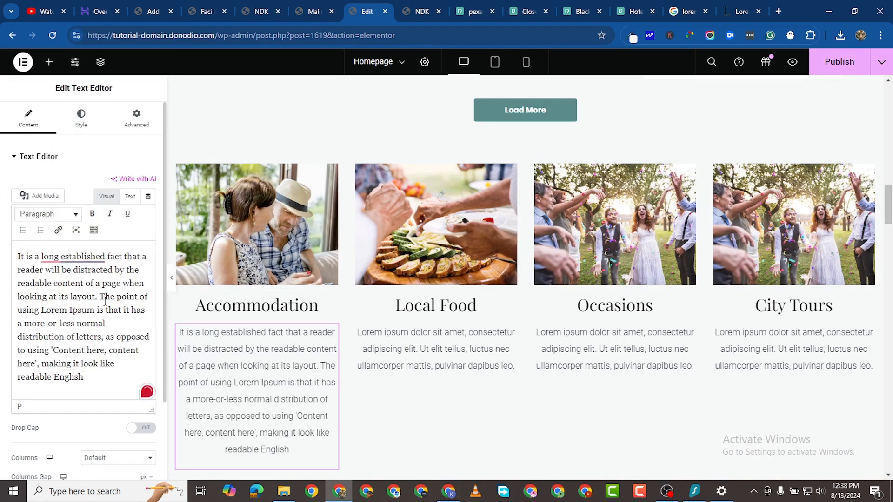
{"action": "left_click_drag", "start_coordinate": [100, 297], "coordinate": [131, 387]}
{"action": "key", "text": "BackSpace"}
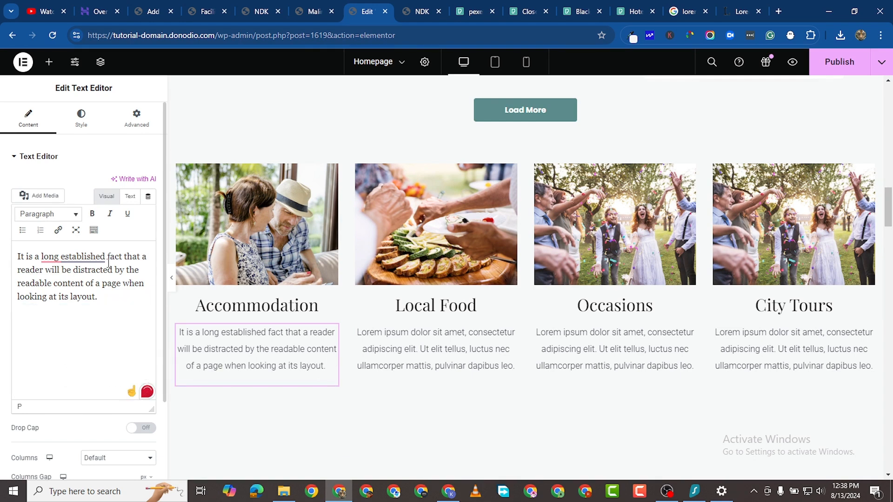
- Change the Accommodation heading's typography to the Baskervville font with weight 700 (Bold)
{"action": "left_click", "coordinate": [331, 305]}
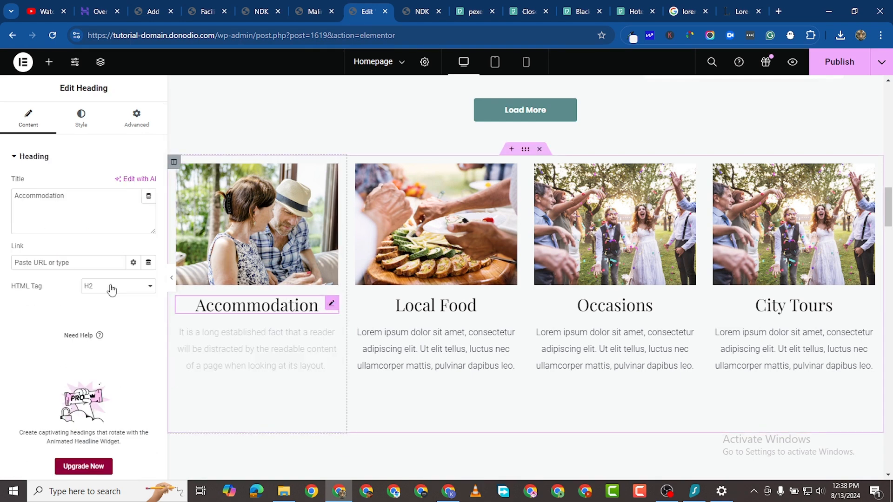
{"action": "left_click", "coordinate": [81, 119]}
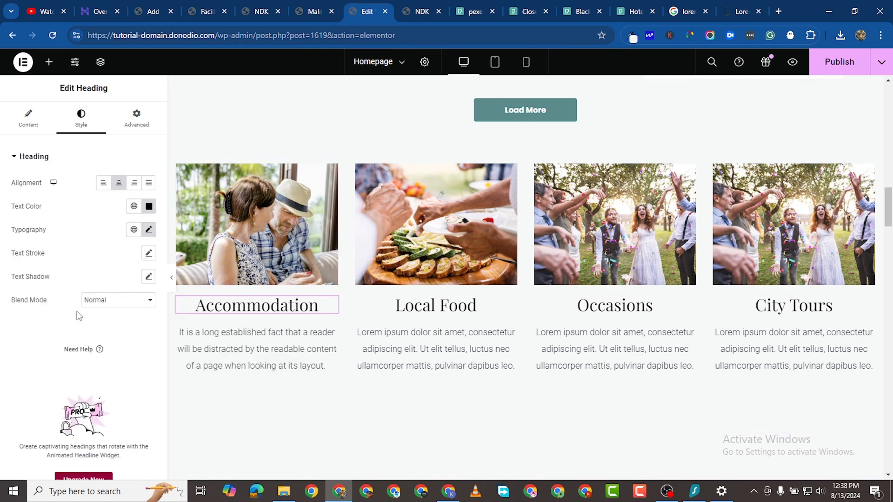
{"action": "left_click", "coordinate": [149, 229]}
{"action": "left_click", "coordinate": [119, 285]}
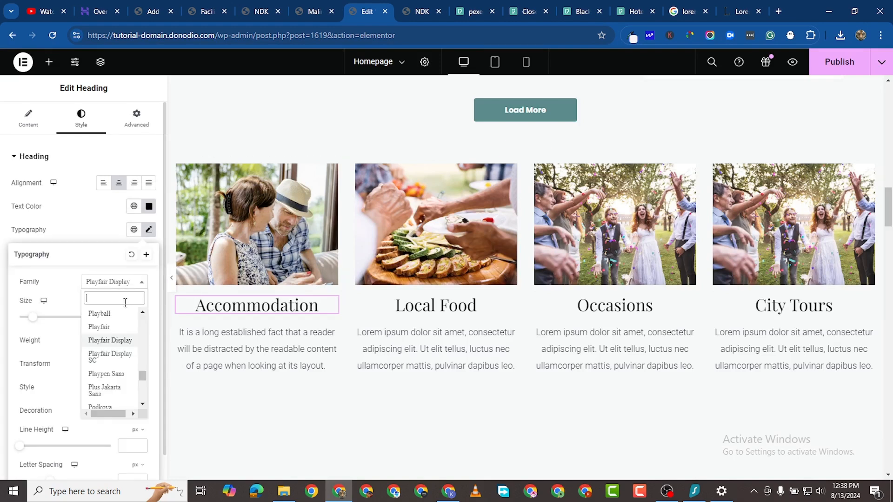
{"action": "type", "text": "basker"}
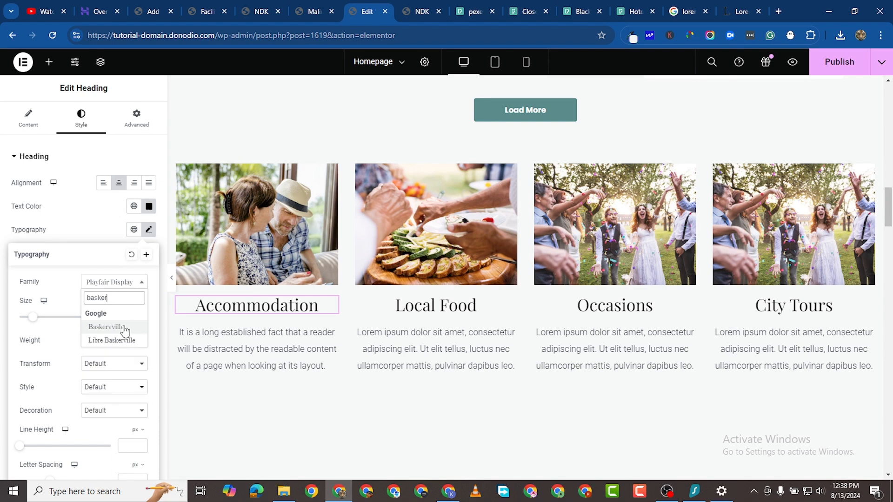
{"action": "left_click", "coordinate": [124, 327]}
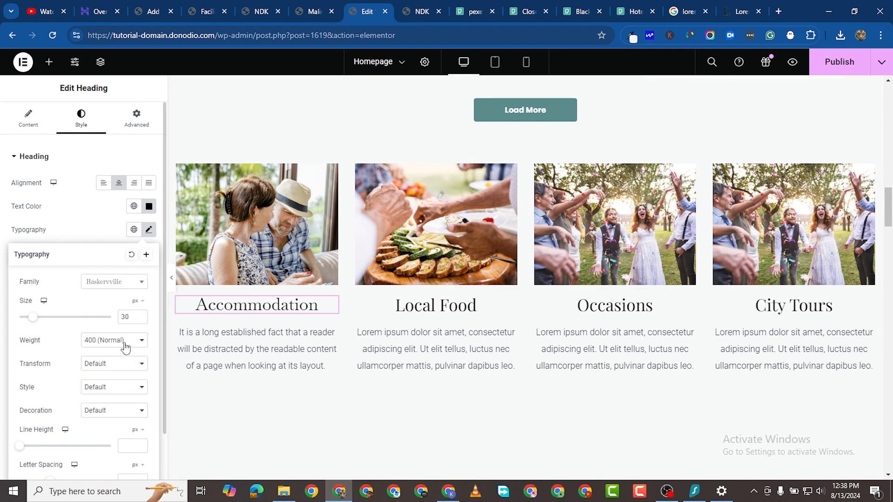
{"action": "left_click", "coordinate": [125, 347]}
{"action": "left_click", "coordinate": [109, 403]}
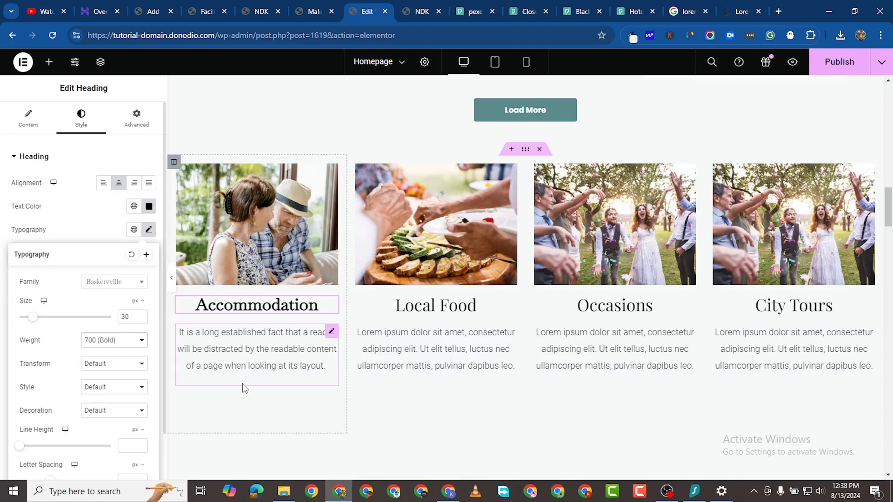
- Set the Accommodation description's text color to #000000 and its font family to Poppins
{"action": "left_click", "coordinate": [331, 333]}
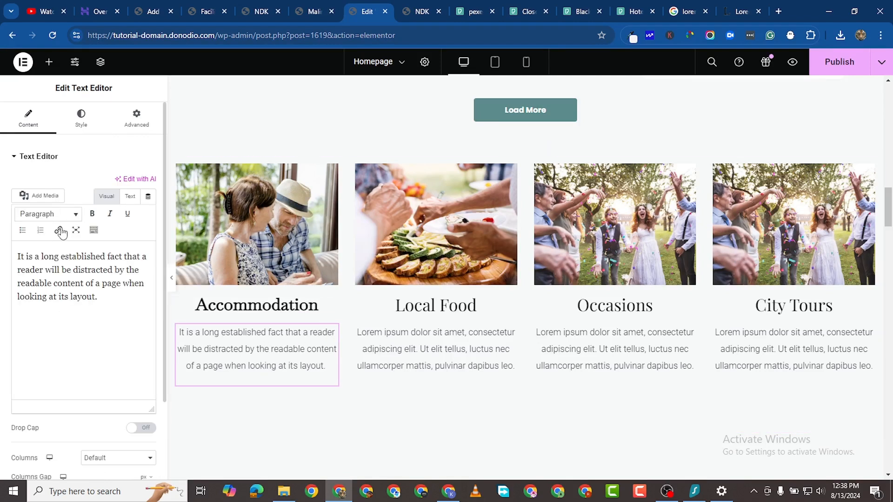
{"action": "left_click", "coordinate": [81, 119]}
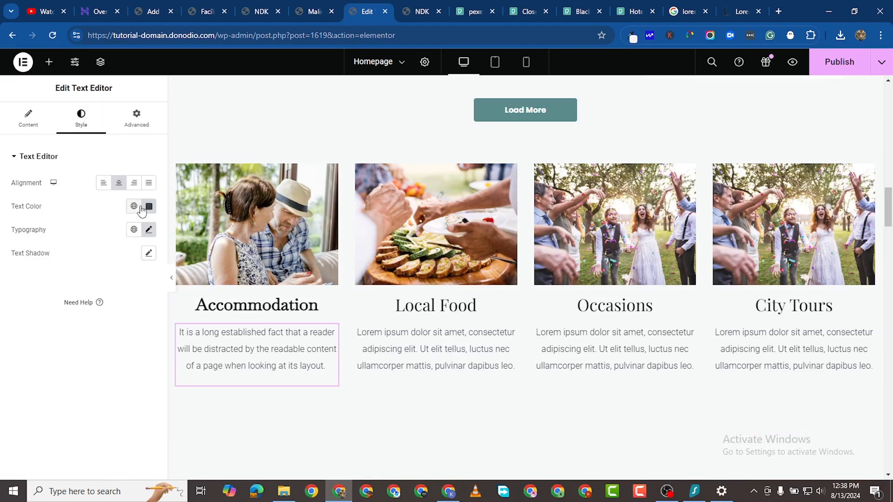
{"action": "left_click", "coordinate": [146, 207]}
{"action": "left_click", "coordinate": [4, 389]}
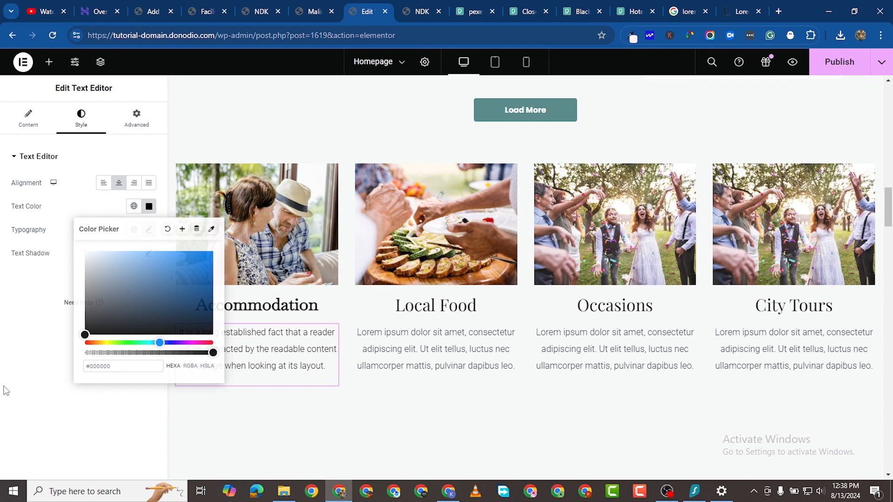
{"action": "left_click", "coordinate": [147, 230]}
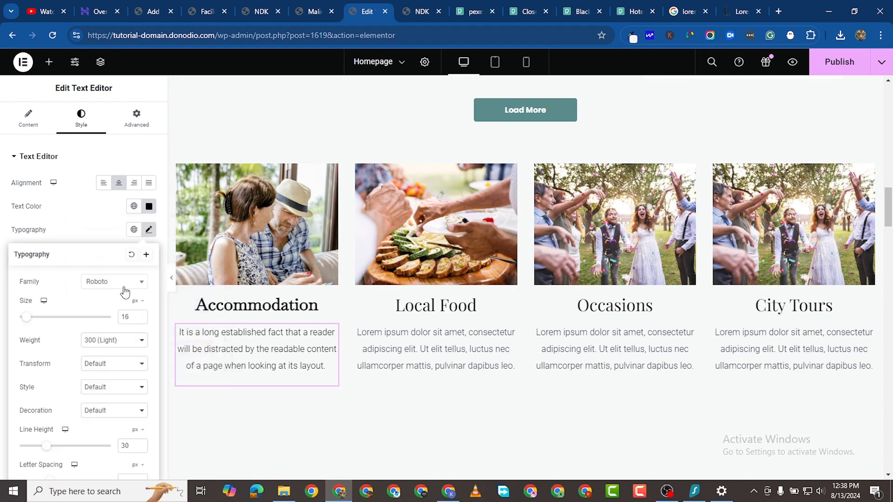
{"action": "left_click", "coordinate": [125, 283]}
{"action": "type", "text": "pop"}
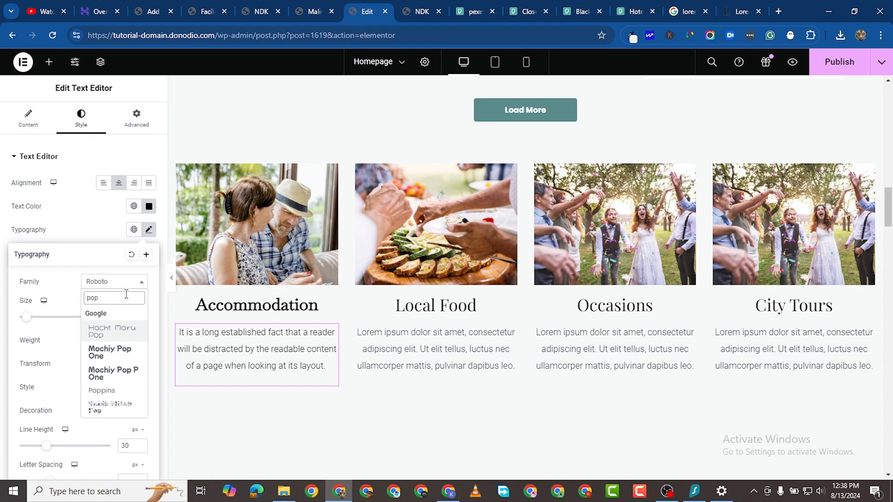
{"action": "type", "text": "p"}
{"action": "left_click", "coordinate": [102, 327]}
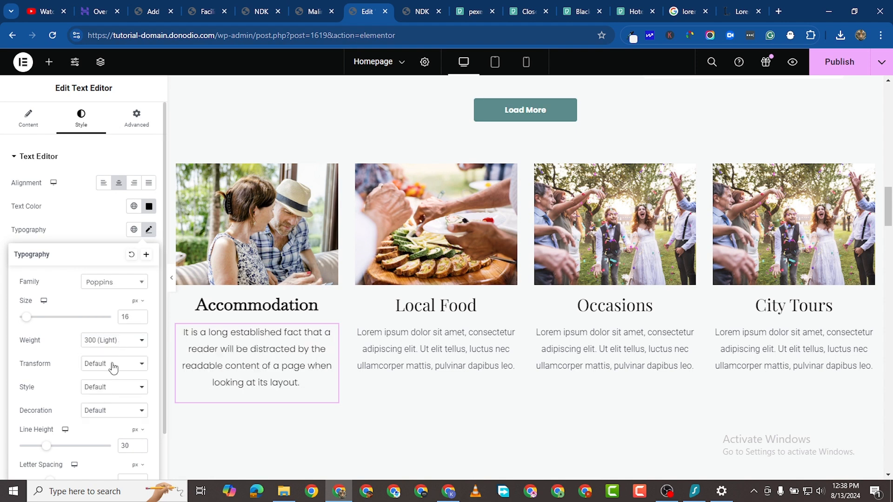
- Set the Accommodation description's font size to 13 px, weight to 400 (Normal) and line height to 20 px
{"action": "left_click", "coordinate": [140, 319]}
{"action": "left_click", "coordinate": [140, 319]}
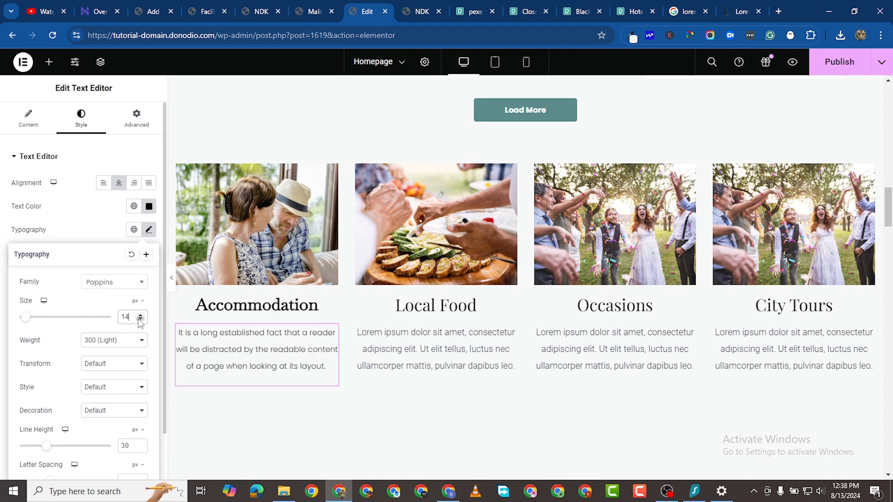
{"action": "left_click", "coordinate": [140, 320]}
{"action": "left_click", "coordinate": [125, 344]}
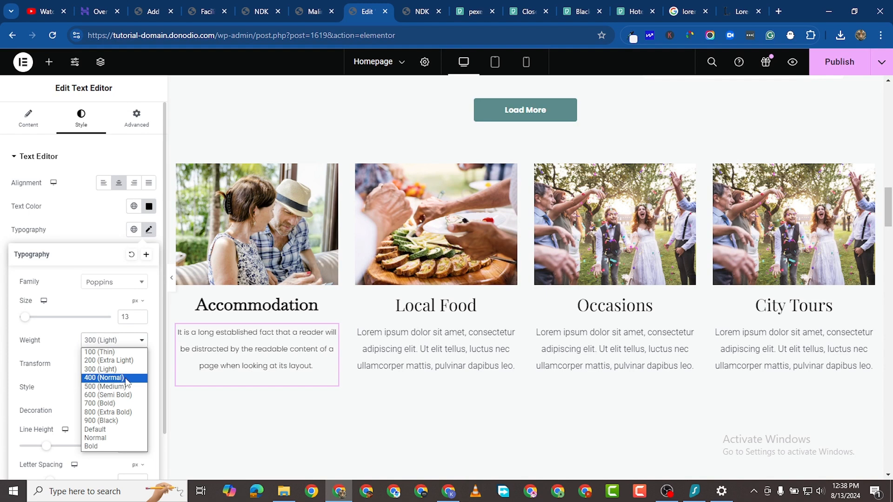
{"action": "left_click", "coordinate": [124, 384]}
{"action": "left_click", "coordinate": [124, 344]}
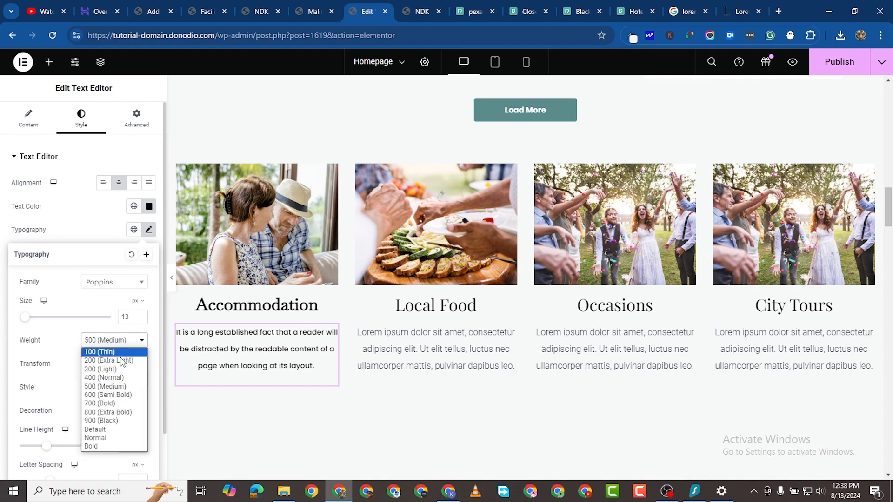
{"action": "left_click", "coordinate": [120, 378]}
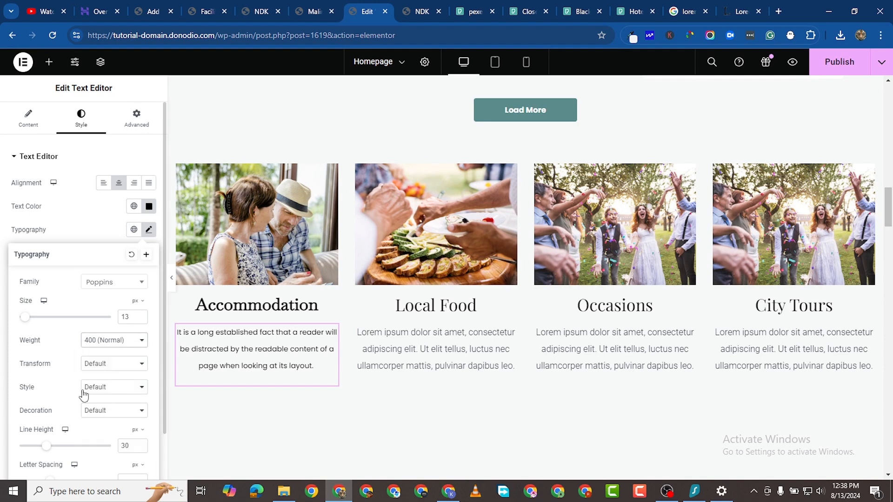
{"action": "scroll", "coordinate": [140, 448], "scroll_direction": "down", "scroll_amount": 9}
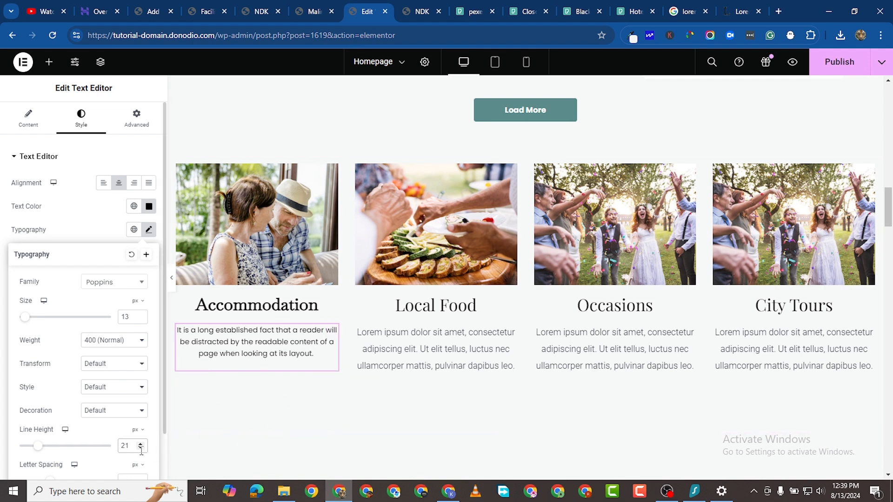
{"action": "scroll", "coordinate": [140, 449], "scroll_direction": "down", "scroll_amount": 1}
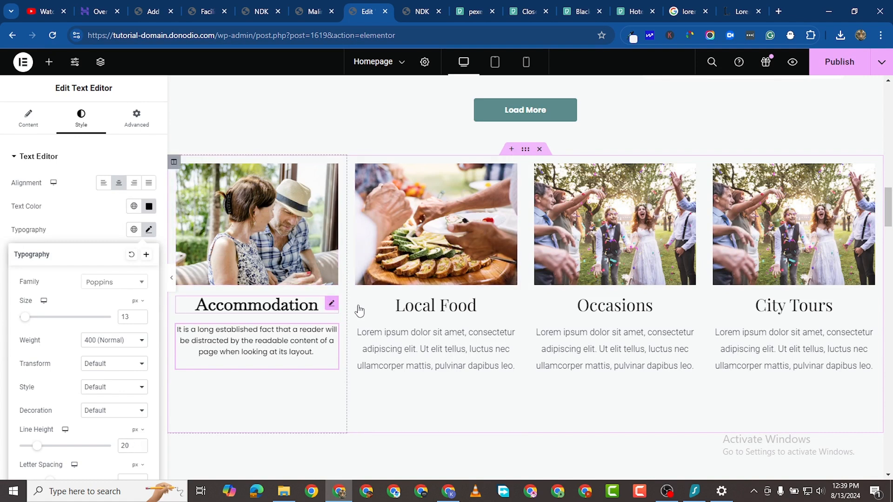
- Copy the Accommodation heading and paste its style onto the Local Food, Occasions and City Tours headings
{"action": "right_click", "coordinate": [326, 308]}
{"action": "left_click", "coordinate": [345, 272]}
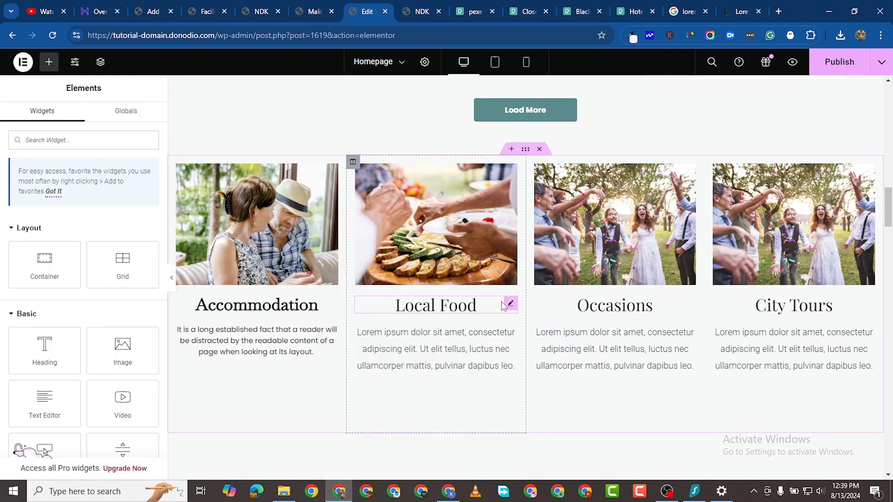
{"action": "right_click", "coordinate": [510, 306]}
{"action": "left_click", "coordinate": [559, 318]}
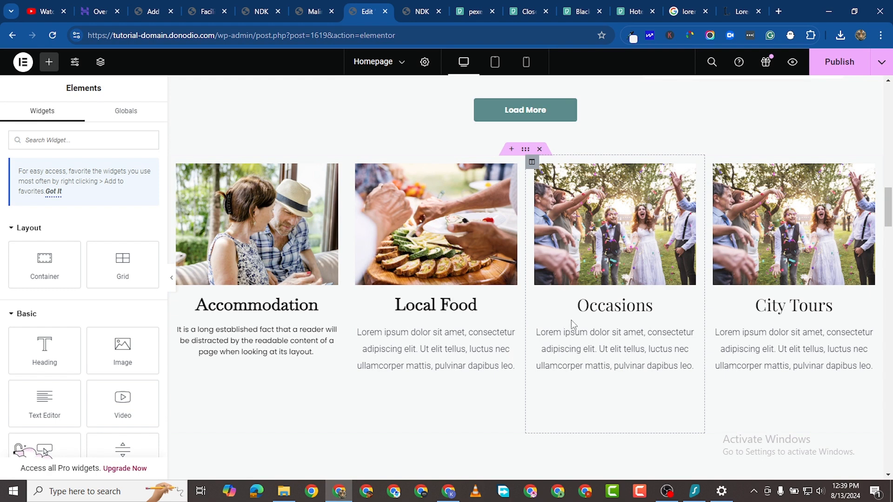
{"action": "right_click", "coordinate": [688, 307]}
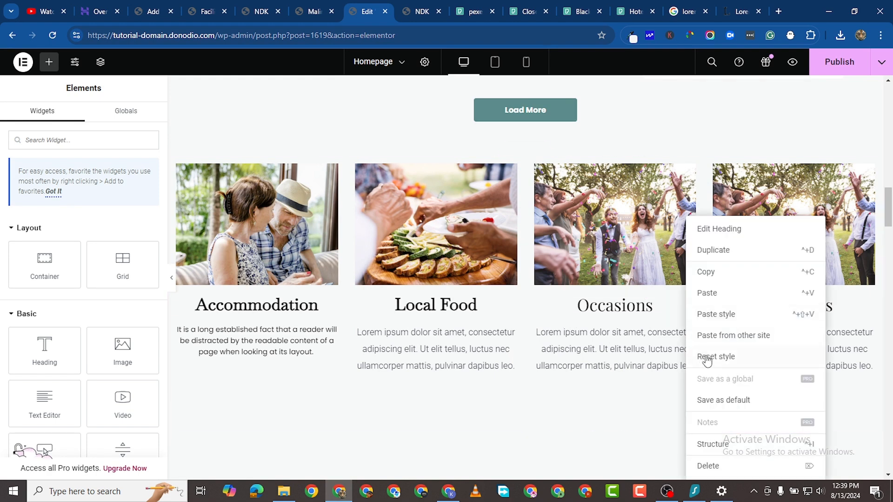
{"action": "left_click", "coordinate": [728, 316]}
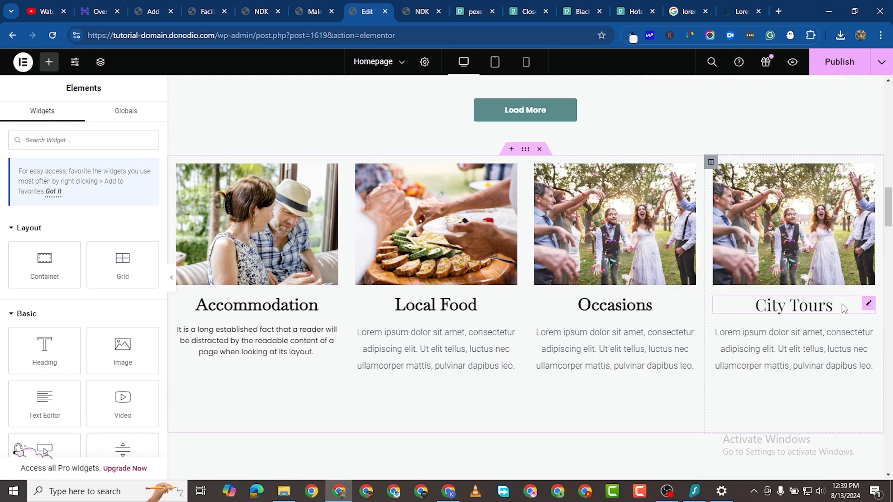
{"action": "right_click", "coordinate": [867, 306]}
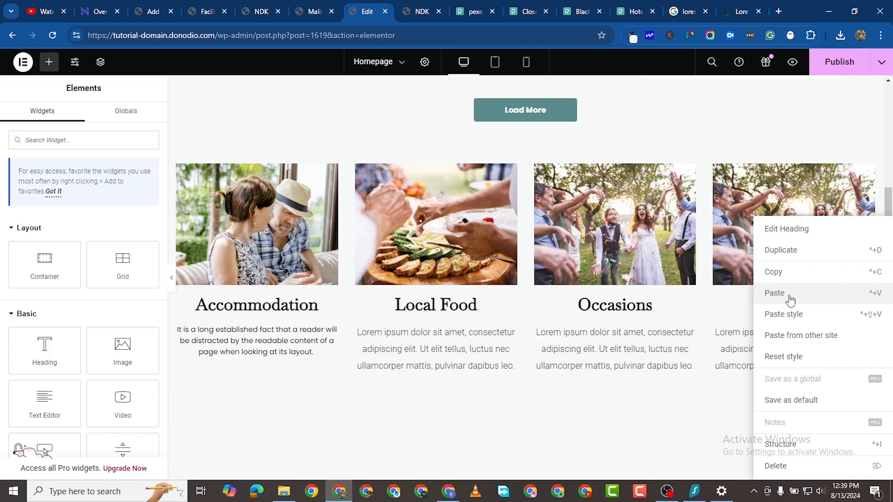
{"action": "left_click", "coordinate": [795, 315]}
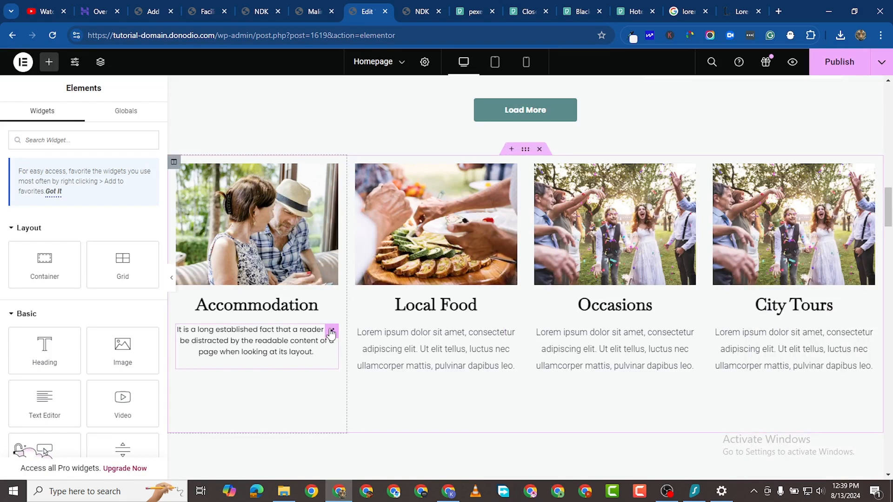
{"action": "left_click_drag", "start_coordinate": [331, 333], "coordinate": [510, 331]}
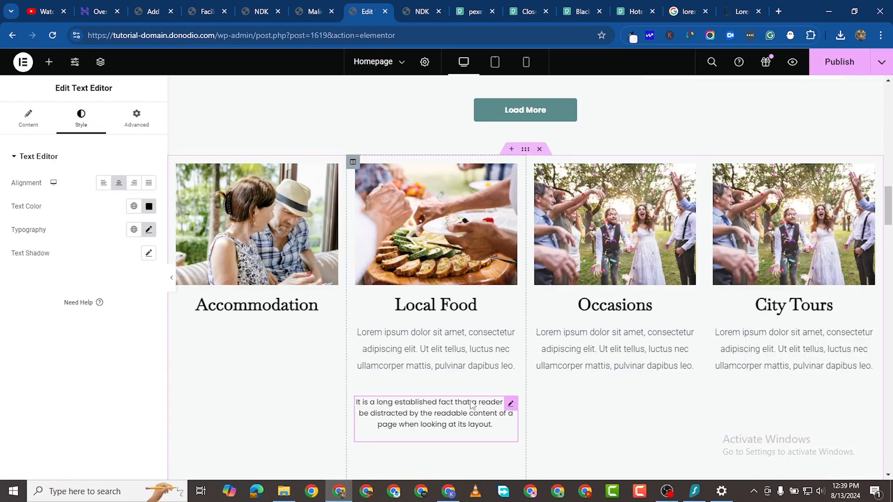
{"action": "left_click_drag", "start_coordinate": [473, 406], "coordinate": [243, 319]}
{"action": "left_click_drag", "start_coordinate": [230, 368], "coordinate": [232, 365]}
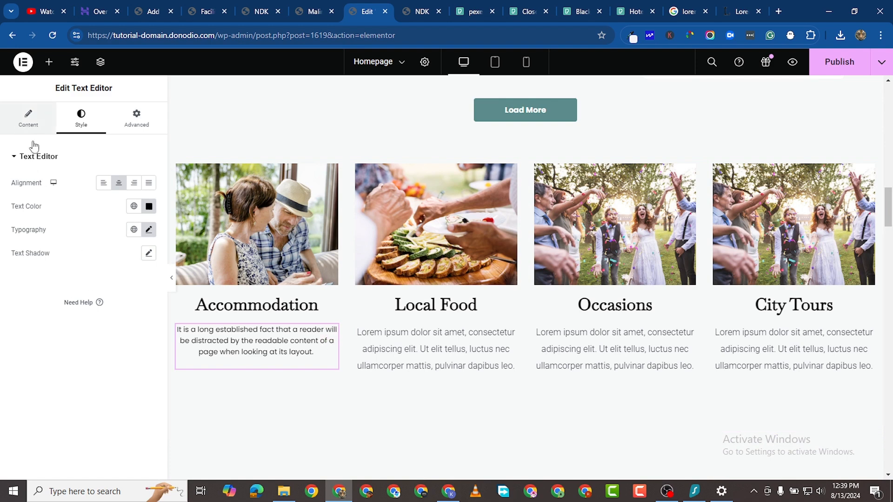
{"action": "left_click", "coordinate": [27, 119]}
{"action": "key", "text": "ctrl+a"}
{"action": "right_click", "coordinate": [66, 255]}
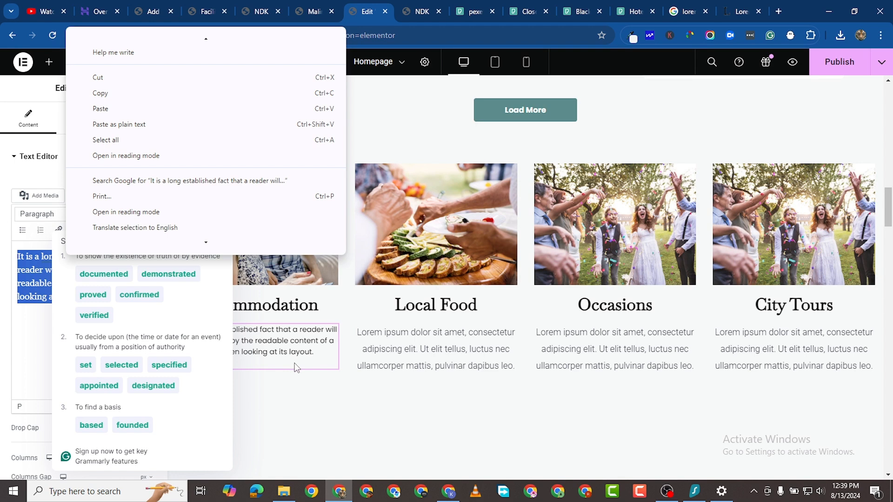
{"action": "left_click", "coordinate": [299, 378]}
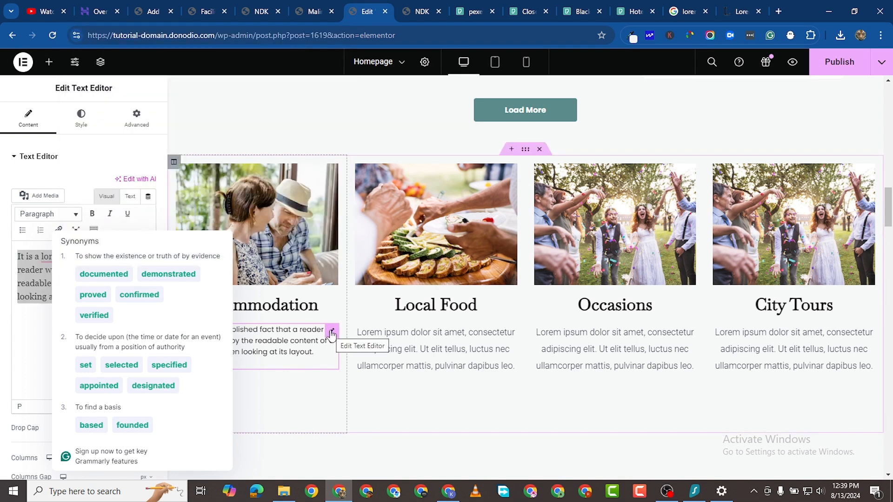
- Duplicate the restyled Accommodation description and place copies directly under the Local Food, Occasions and City Tours headings
{"action": "left_click", "coordinate": [321, 372]}
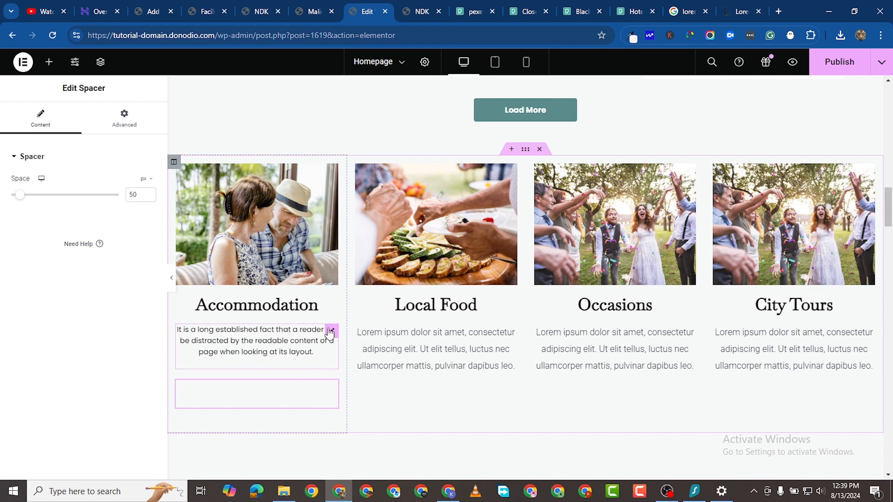
{"action": "right_click", "coordinate": [330, 333]}
{"action": "left_click", "coordinate": [372, 256]}
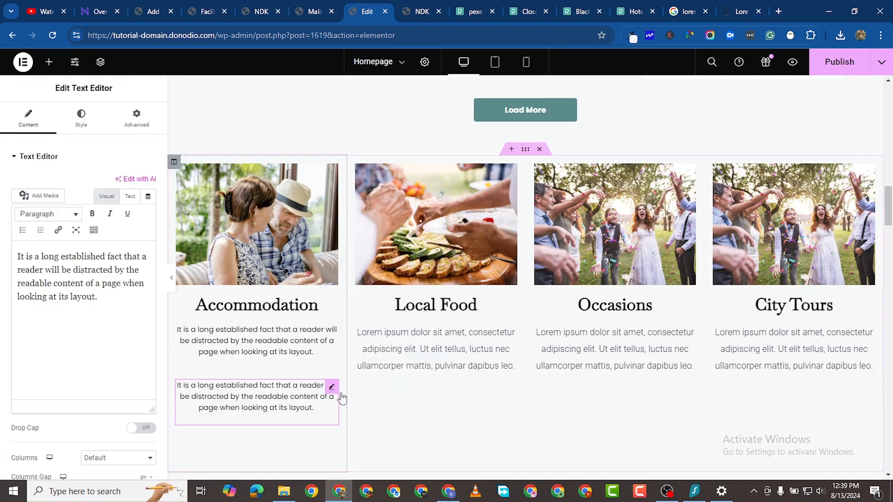
{"action": "left_click_drag", "start_coordinate": [329, 389], "coordinate": [512, 327]}
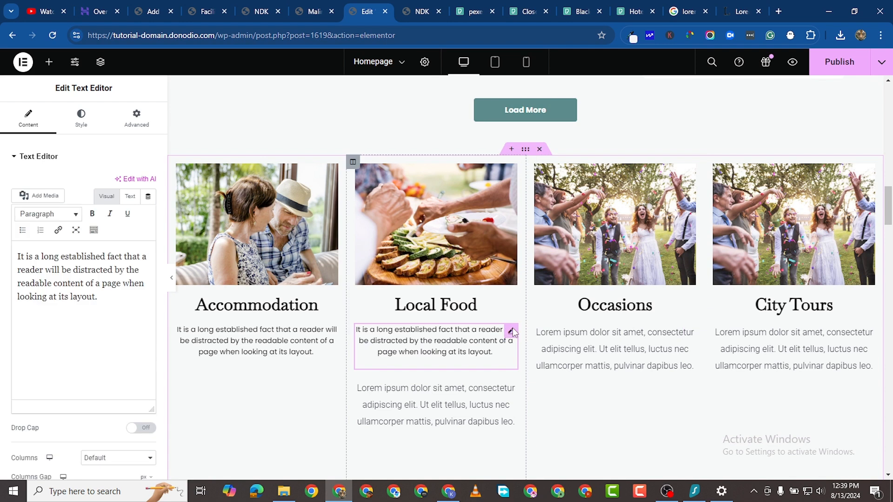
{"action": "right_click", "coordinate": [512, 332]}
{"action": "left_click", "coordinate": [542, 252]}
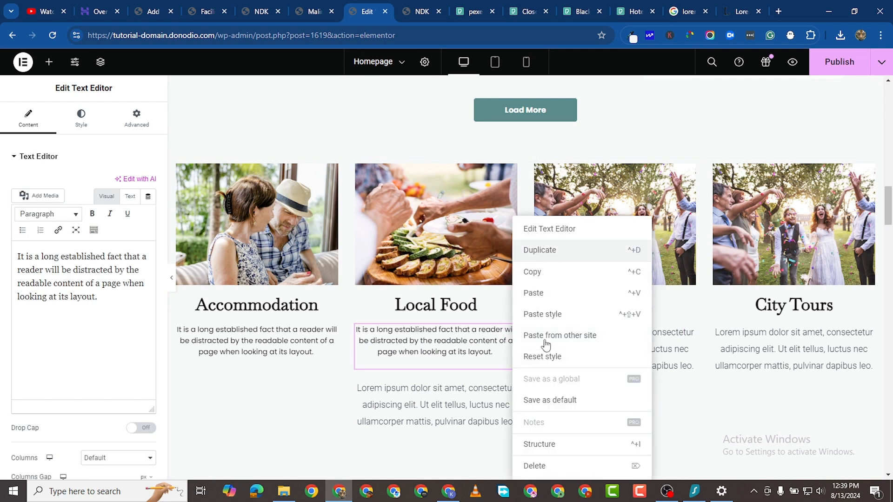
{"action": "left_click_drag", "start_coordinate": [510, 390], "coordinate": [590, 328]}
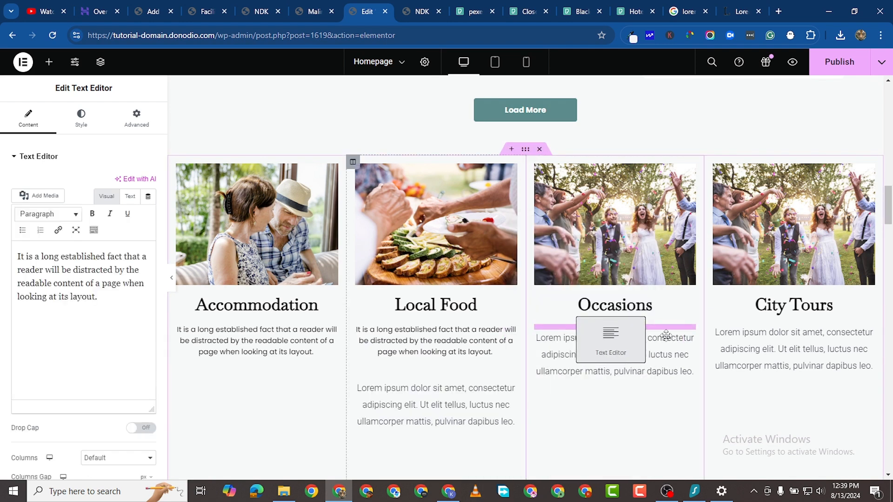
{"action": "left_click_drag", "start_coordinate": [666, 335], "coordinate": [671, 338]}
{"action": "right_click", "coordinate": [688, 332]}
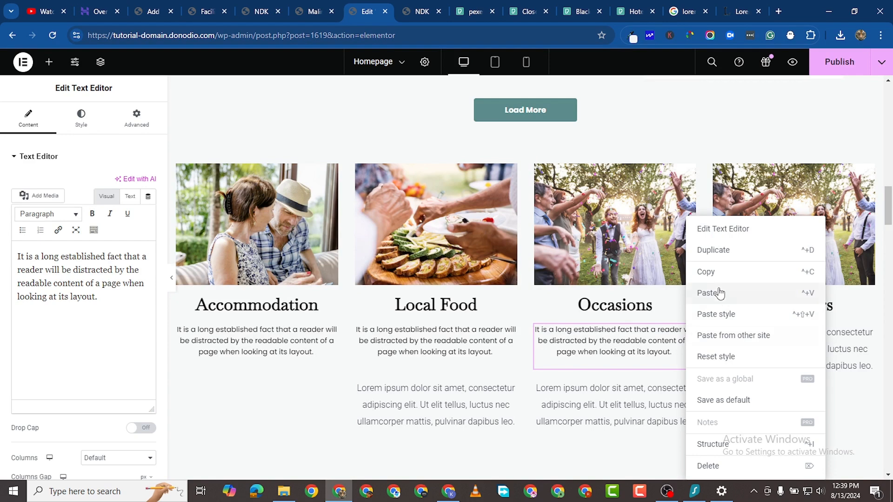
{"action": "left_click", "coordinate": [719, 254]}
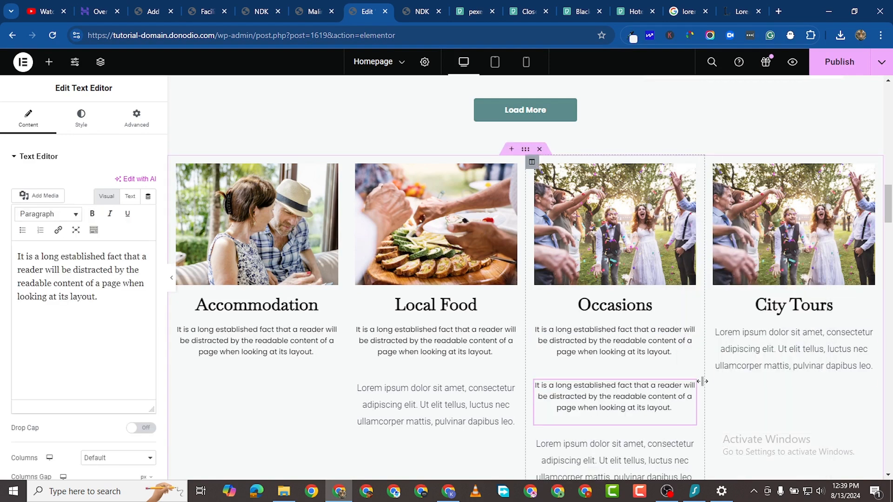
{"action": "left_click_drag", "start_coordinate": [693, 391], "coordinate": [793, 342]}
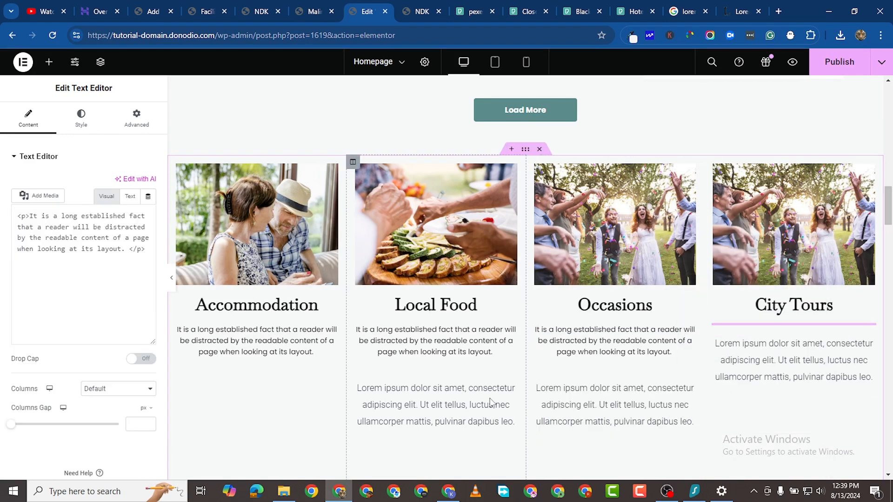
- Delete the old lorem ipsum descriptions from the Local Food, Occasions and City Tours columns
{"action": "right_click", "coordinate": [515, 405]}
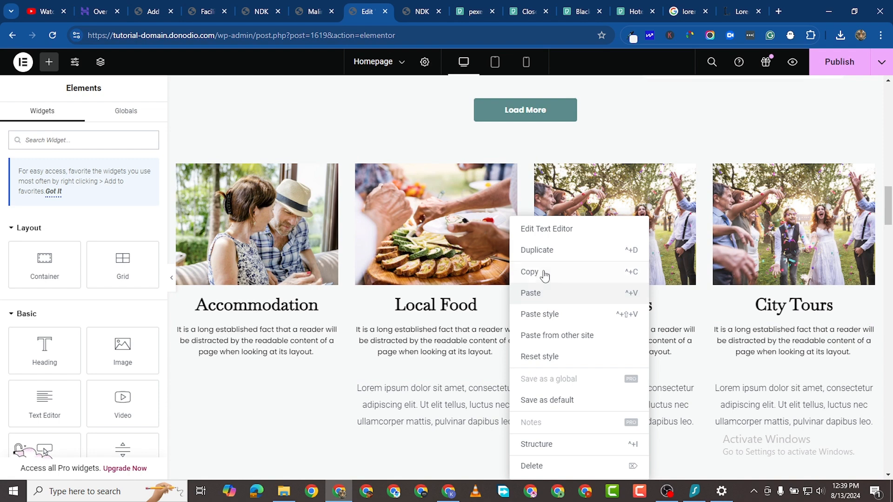
{"action": "left_click", "coordinate": [555, 465]}
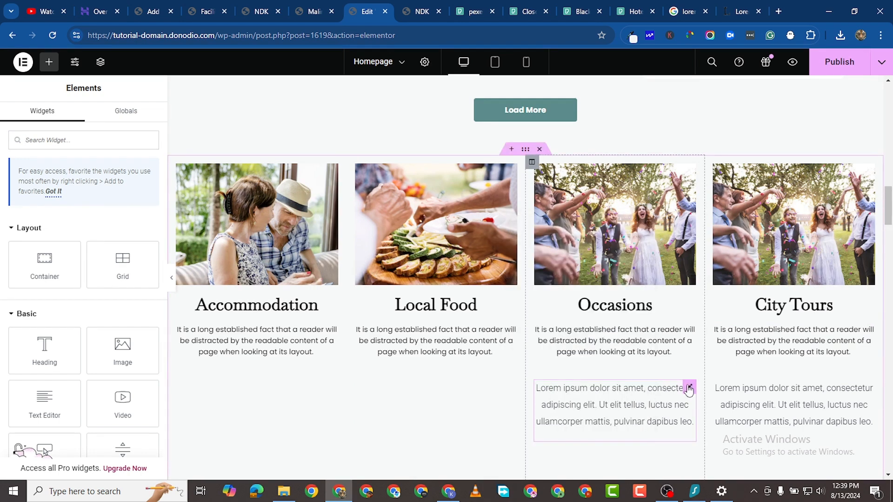
{"action": "right_click", "coordinate": [688, 391]}
{"action": "left_click", "coordinate": [720, 465]}
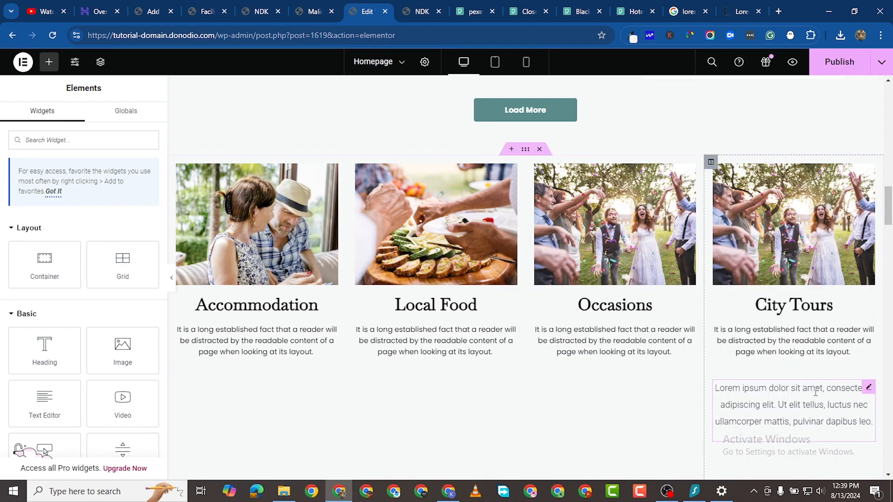
{"action": "right_click", "coordinate": [866, 390]}
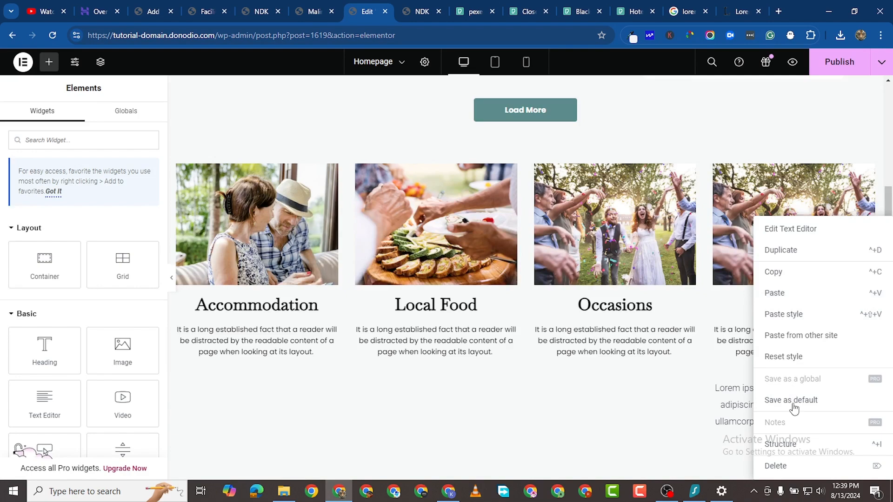
{"action": "left_click", "coordinate": [775, 466]}
- Publish the homepage with the updated service columns
{"action": "scroll", "coordinate": [558, 234], "scroll_direction": "up", "scroll_amount": 3}
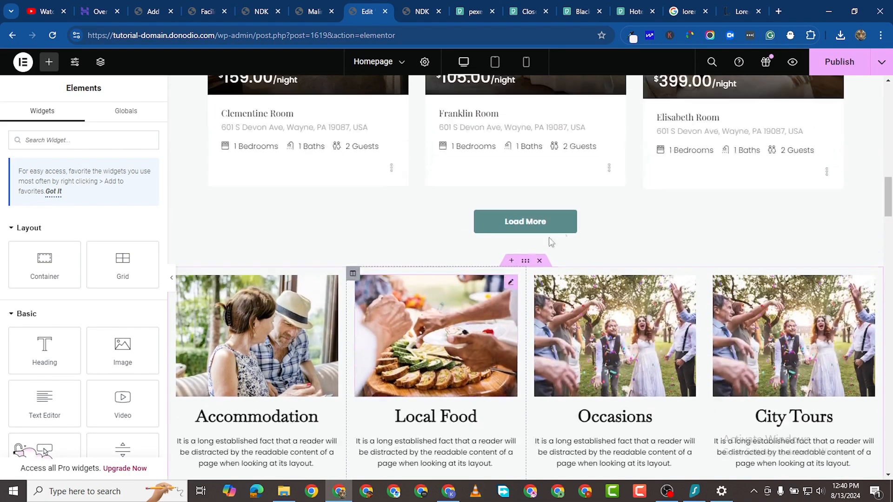
{"action": "scroll", "coordinate": [553, 279], "scroll_direction": "up", "scroll_amount": 3}
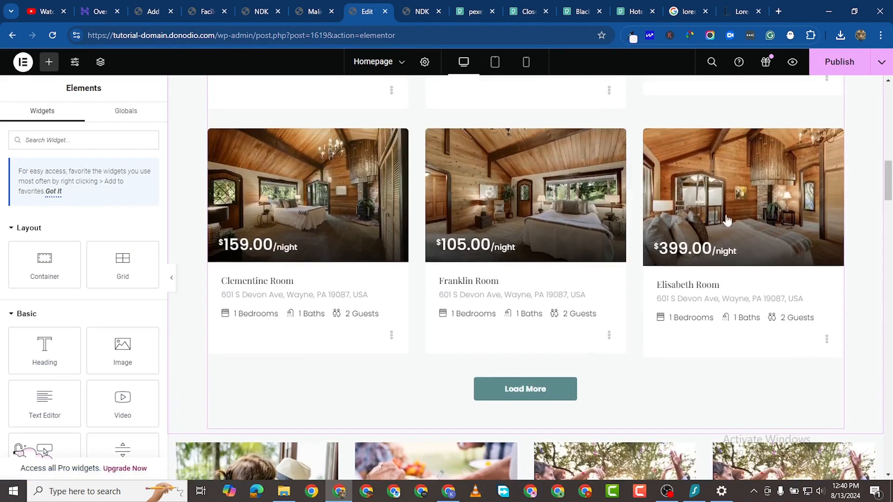
{"action": "left_click", "coordinate": [824, 62]}
- Examine the homepage sections from the hero banner through the room listings to the Best Things to Do & See columns
{"action": "scroll", "coordinate": [481, 285], "scroll_direction": "down", "scroll_amount": 13}
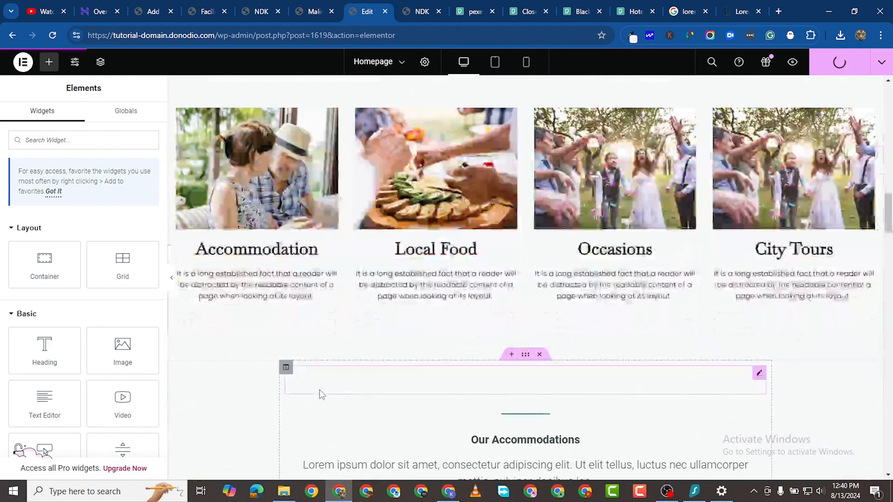
{"action": "scroll", "coordinate": [319, 393], "scroll_direction": "down", "scroll_amount": 10}
{"action": "scroll", "coordinate": [320, 392], "scroll_direction": "up", "scroll_amount": 11}
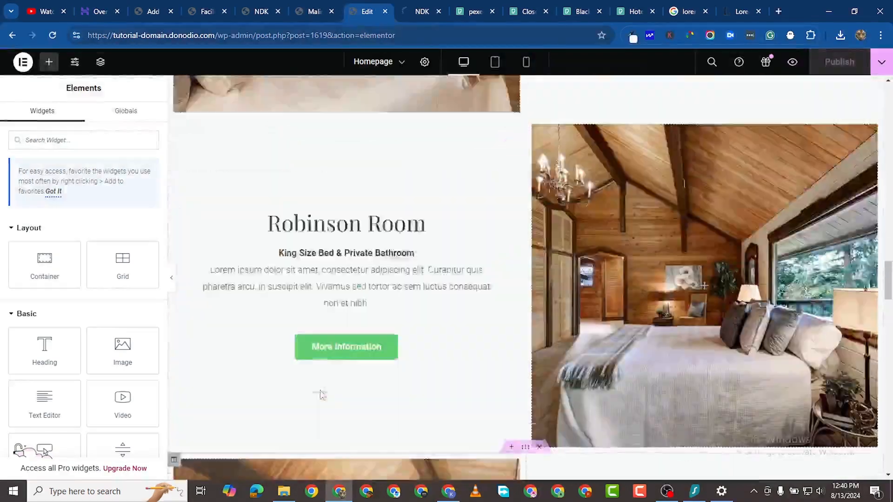
{"action": "scroll", "coordinate": [325, 384], "scroll_direction": "up", "scroll_amount": 15}
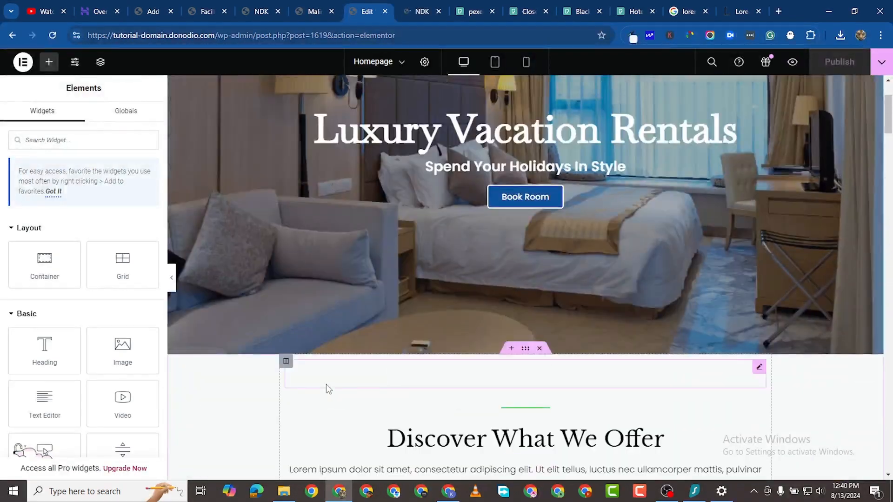
{"action": "scroll", "coordinate": [331, 387], "scroll_direction": "down", "scroll_amount": 14}
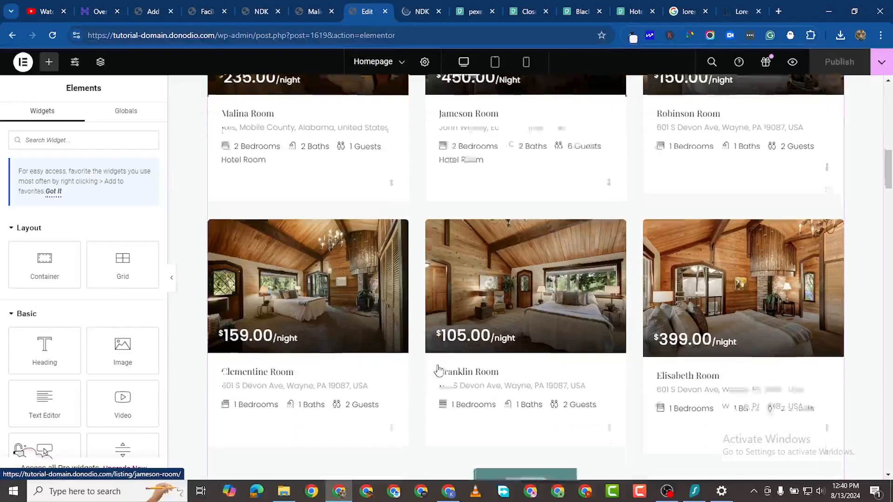
{"action": "scroll", "coordinate": [439, 370], "scroll_direction": "down", "scroll_amount": 15}
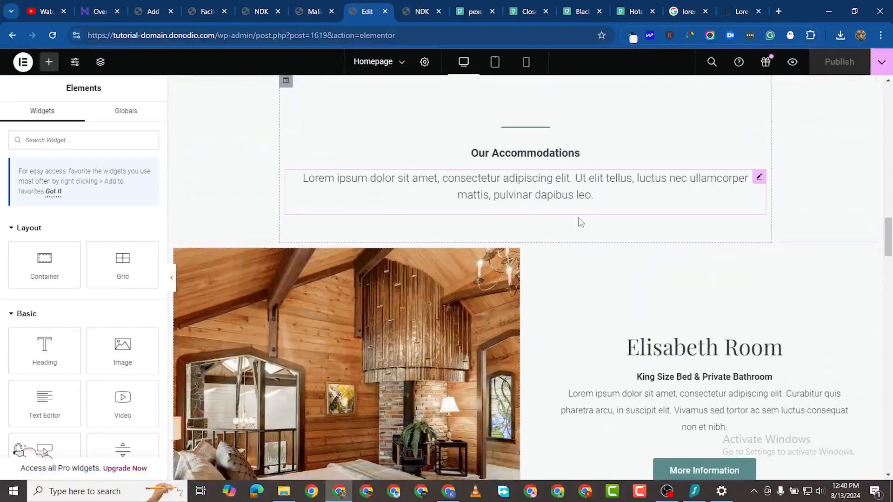
{"action": "scroll", "coordinate": [559, 262], "scroll_direction": "down", "scroll_amount": 12}
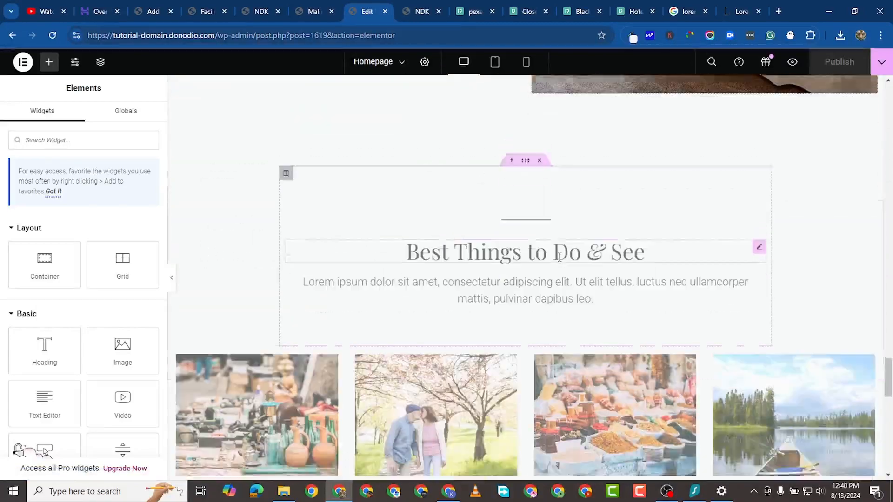
{"action": "scroll", "coordinate": [559, 262], "scroll_direction": "up", "scroll_amount": 2}
{"action": "scroll", "coordinate": [560, 262], "scroll_direction": "down", "scroll_amount": 5}
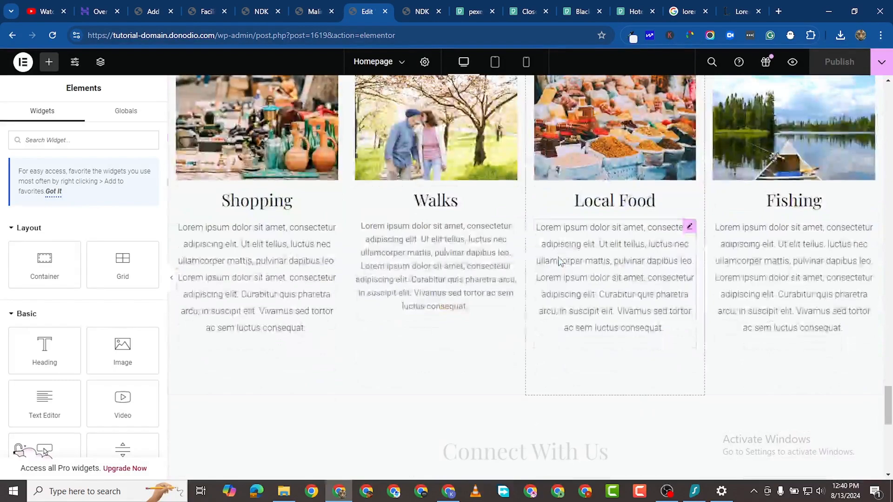
{"action": "scroll", "coordinate": [559, 257], "scroll_direction": "up", "scroll_amount": 1}
{"action": "scroll", "coordinate": [559, 258], "scroll_direction": "up", "scroll_amount": 20}
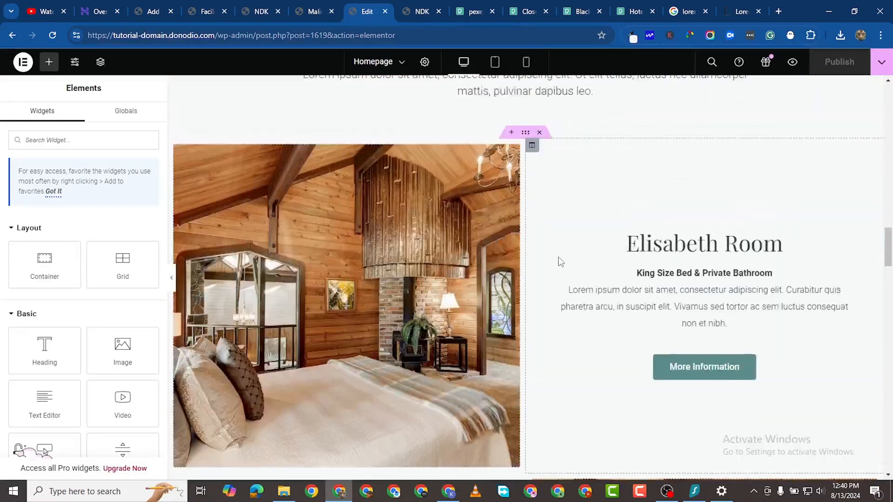
{"action": "scroll", "coordinate": [560, 262], "scroll_direction": "down", "scroll_amount": 8}
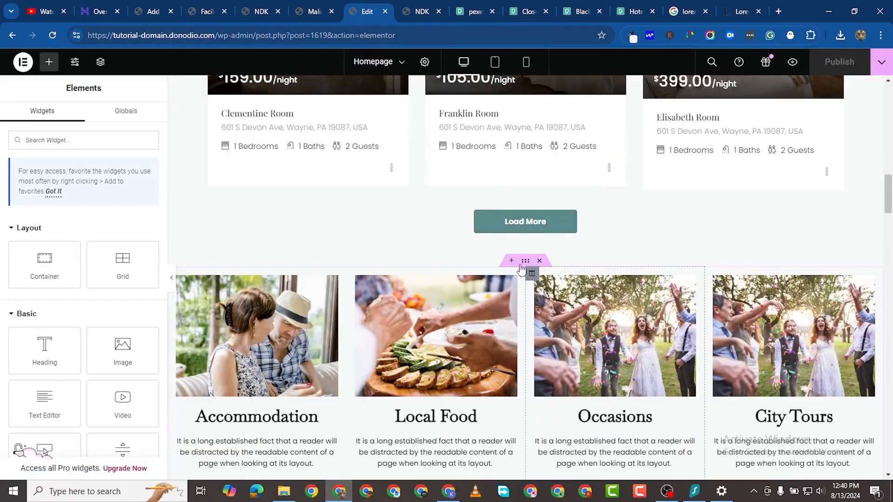
{"action": "scroll", "coordinate": [516, 261], "scroll_direction": "up", "scroll_amount": 15}
{"action": "scroll", "coordinate": [519, 321], "scroll_direction": "down", "scroll_amount": 3}
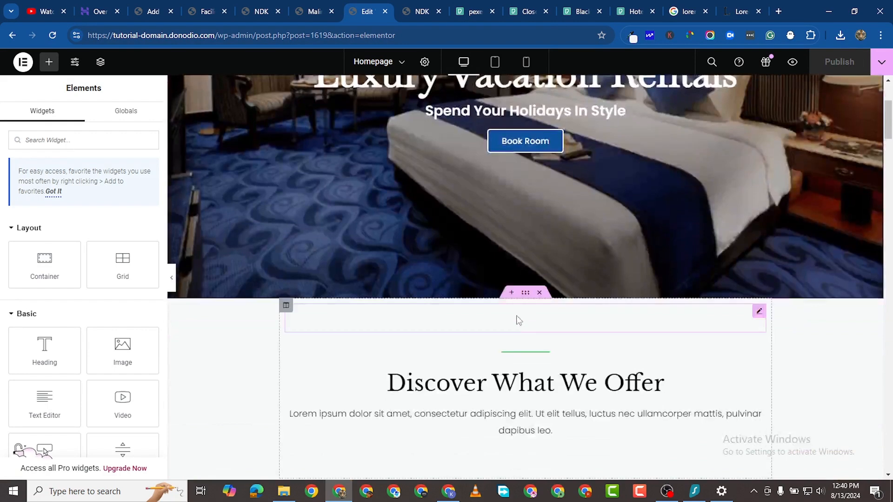
- Duplicate the "Discover What We Offer" heading section and delete the lorem ipsum description from the original
{"action": "scroll", "coordinate": [519, 321], "scroll_direction": "down", "scroll_amount": 2}
{"action": "right_click", "coordinate": [523, 182]}
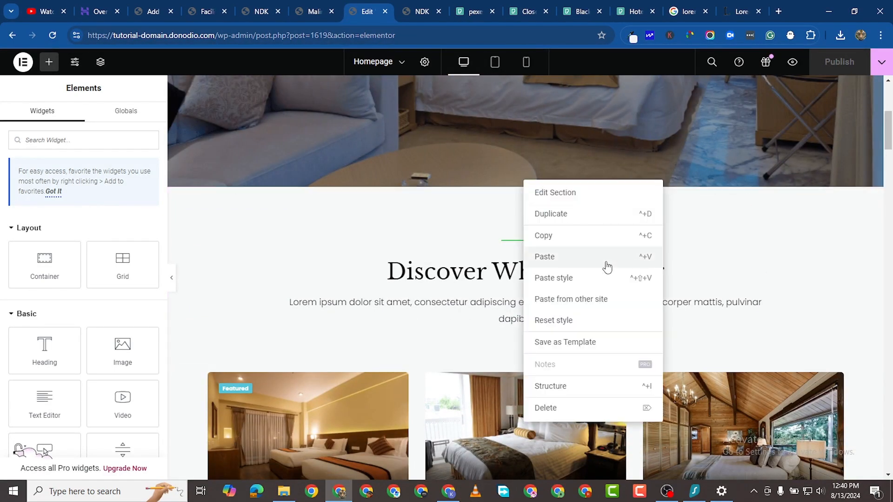
{"action": "left_click", "coordinate": [551, 214]}
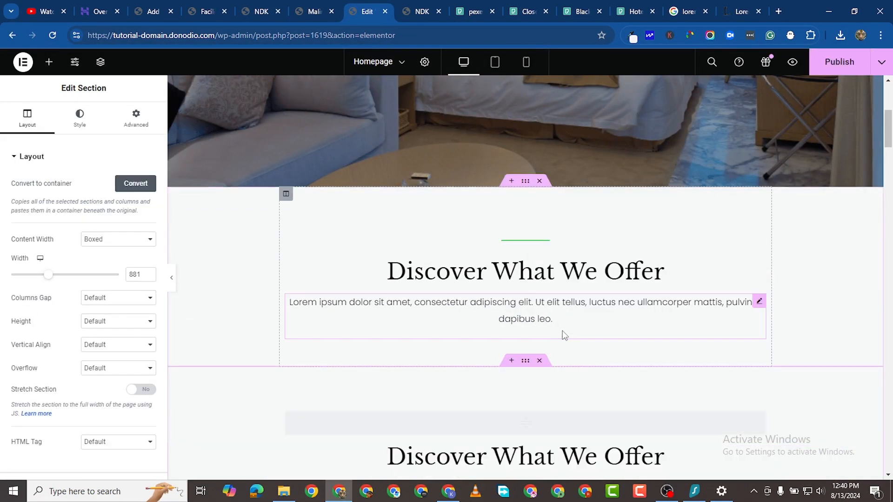
{"action": "right_click", "coordinate": [758, 305]}
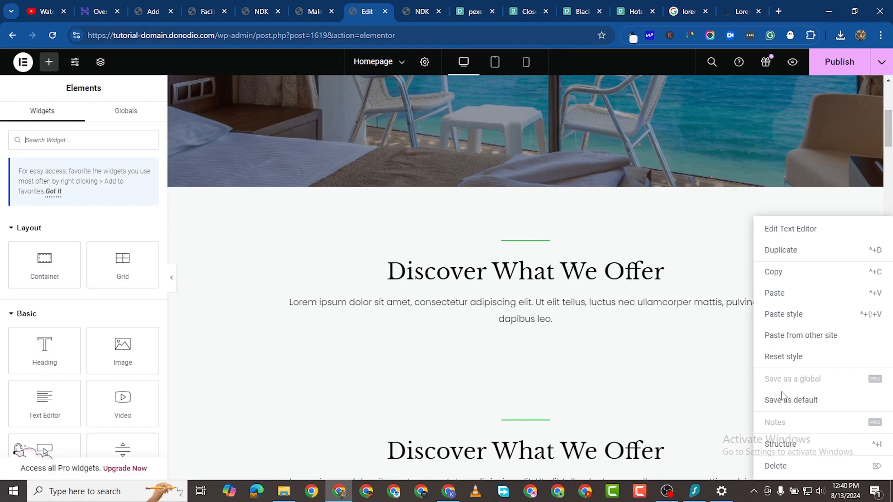
{"action": "left_click", "coordinate": [782, 464]}
- Move the duplicated "Discover What We Offer" section directly above the four service columns and delete its lorem ipsum description
{"action": "scroll", "coordinate": [519, 217], "scroll_direction": "down", "scroll_amount": 2}
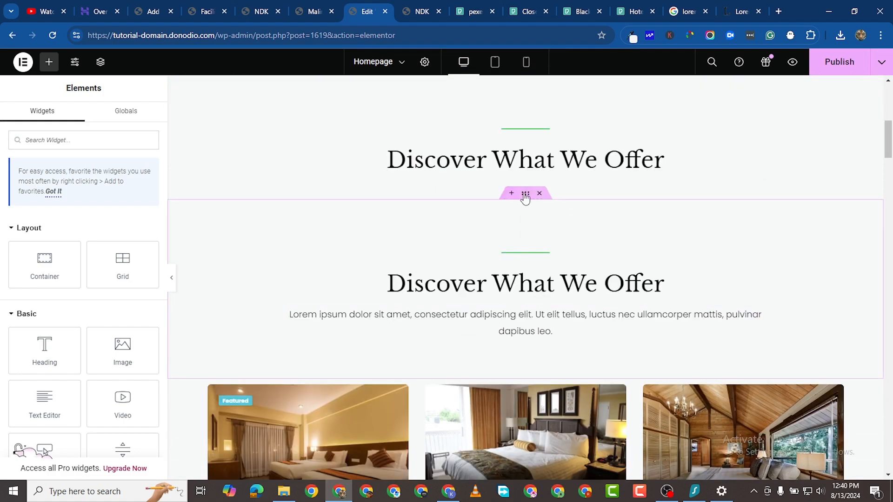
{"action": "left_click_drag", "start_coordinate": [525, 195], "coordinate": [536, 346]}
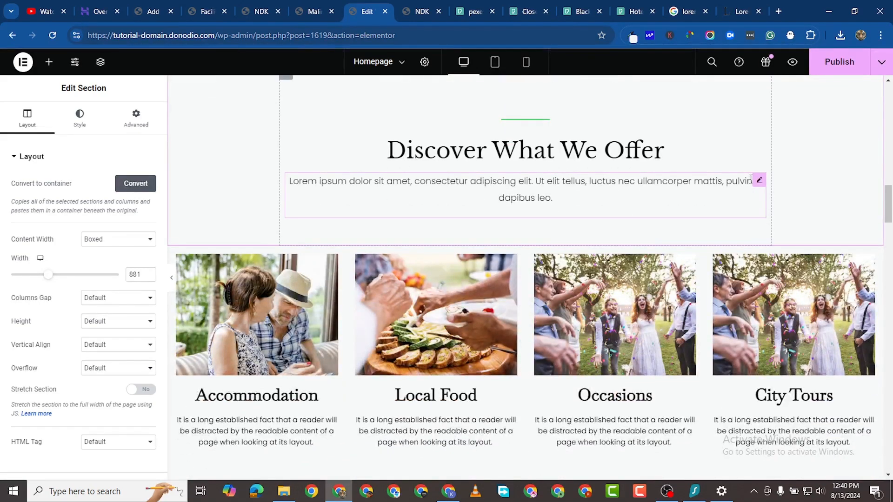
{"action": "right_click", "coordinate": [758, 184]}
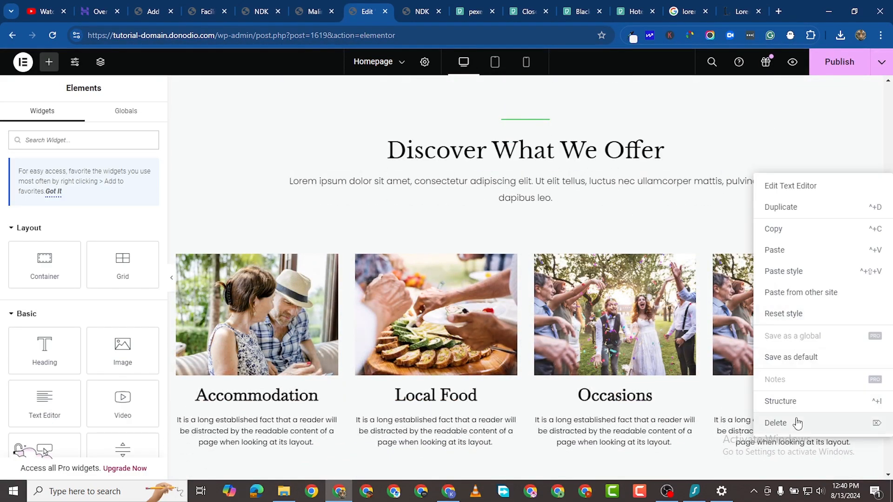
{"action": "left_click", "coordinate": [797, 422]}
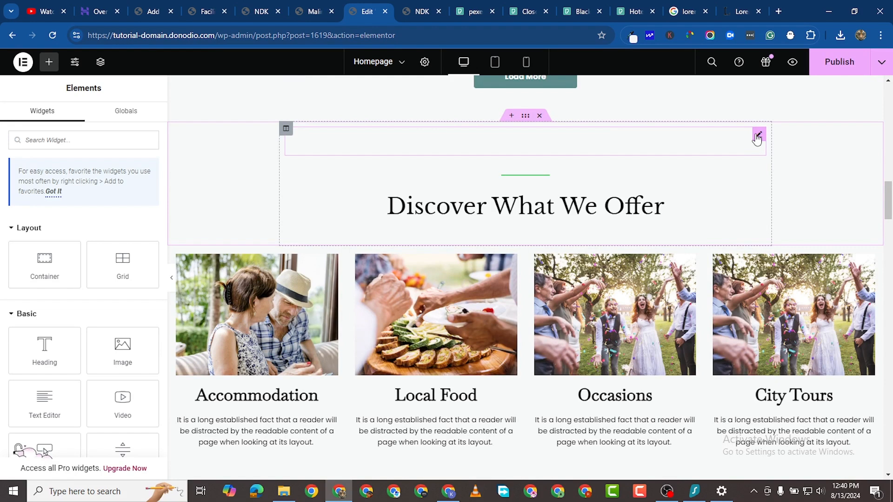
- Change the heading above the service columns to "Available Activties"
{"action": "left_click", "coordinate": [497, 212]}
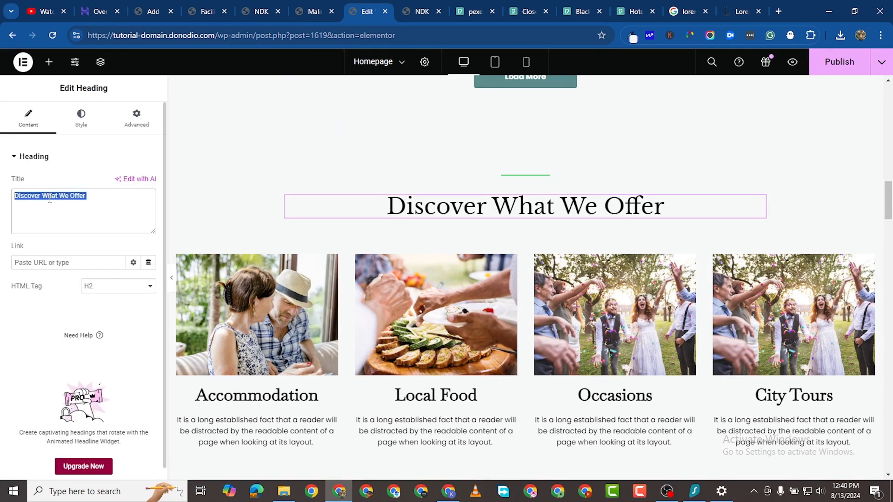
{"action": "type", "text": "Availa"}
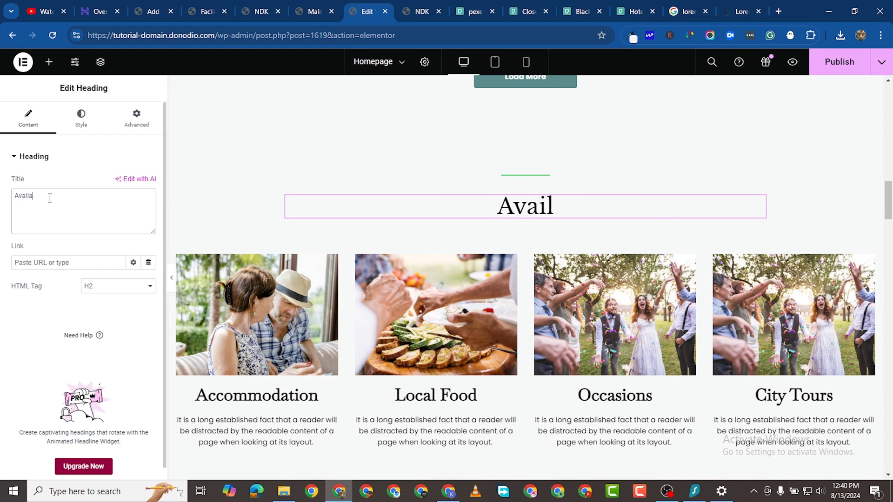
{"action": "type", "text": "ble Ac"}
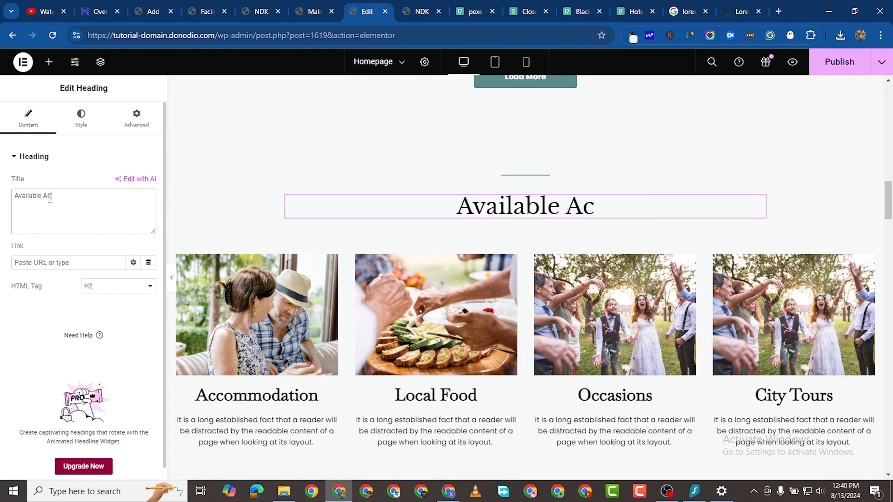
{"action": "type", "text": "tivties"}
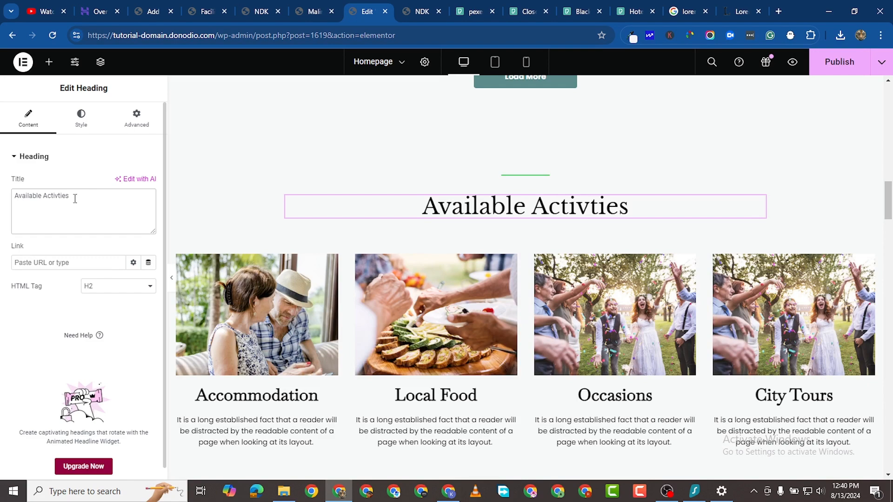
- Delete the "Our Accommodations" heading section and the individual room sections between the service columns and "Best Things to Do & See"
{"action": "scroll", "coordinate": [448, 312], "scroll_direction": "down", "scroll_amount": 3}
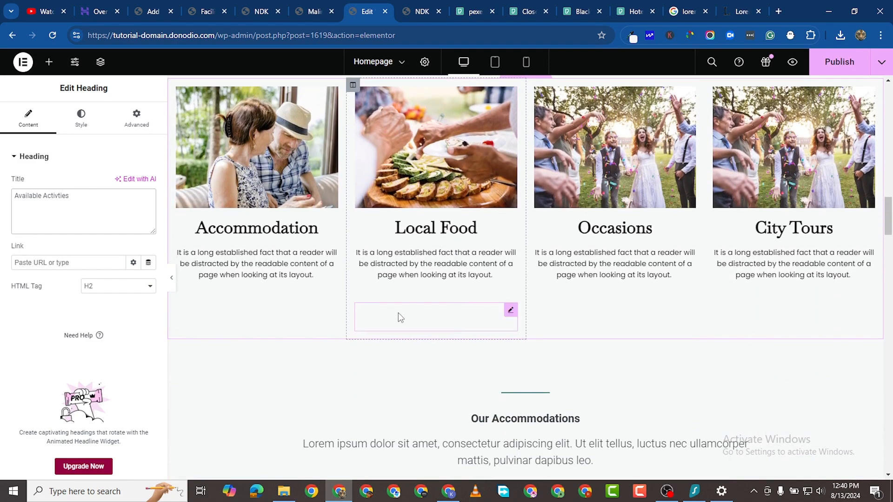
{"action": "scroll", "coordinate": [431, 356], "scroll_direction": "down", "scroll_amount": 5}
{"action": "scroll", "coordinate": [581, 191], "scroll_direction": "up", "scroll_amount": 2}
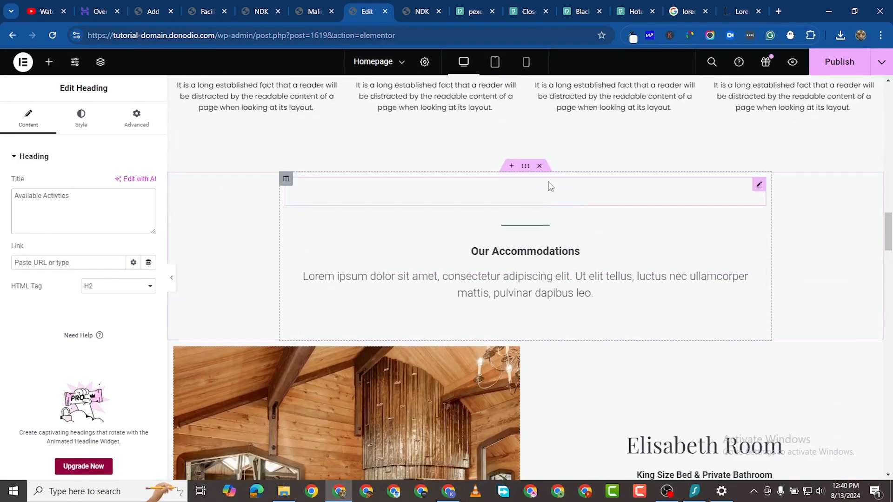
{"action": "left_click", "coordinate": [540, 166]}
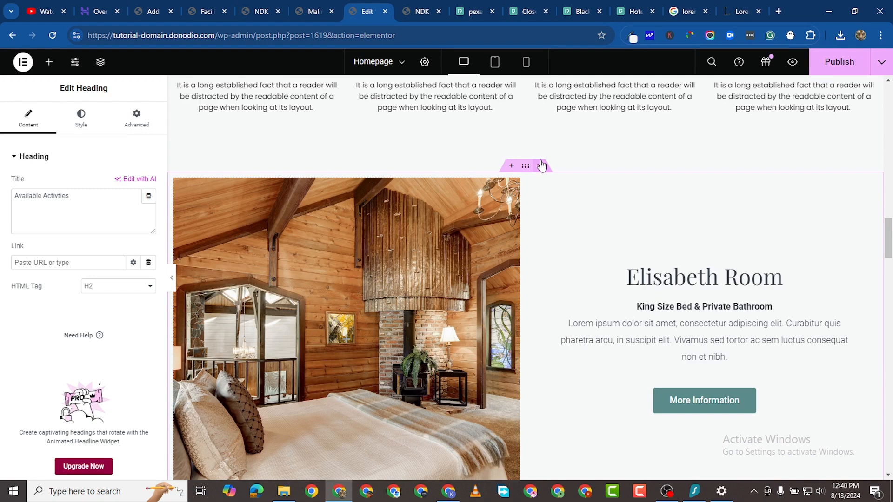
{"action": "left_click", "coordinate": [540, 166]}
{"action": "left_click", "coordinate": [539, 166]}
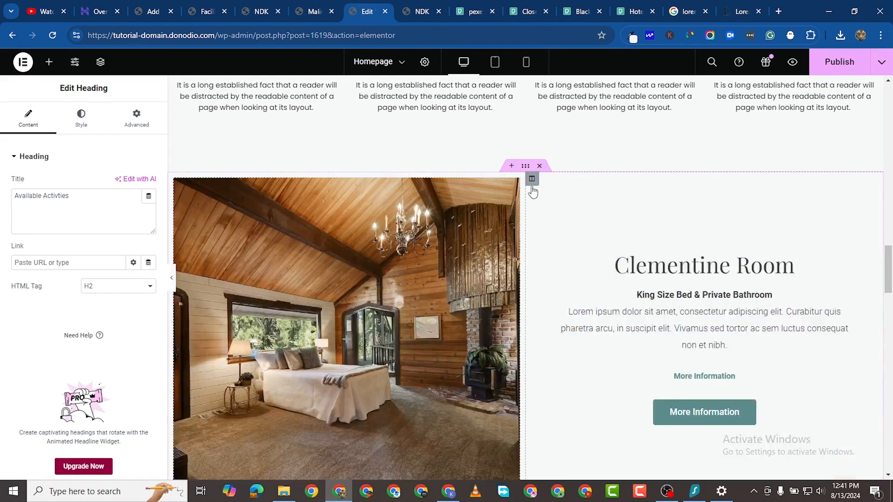
{"action": "left_click", "coordinate": [538, 166]}
{"action": "left_click", "coordinate": [540, 167]}
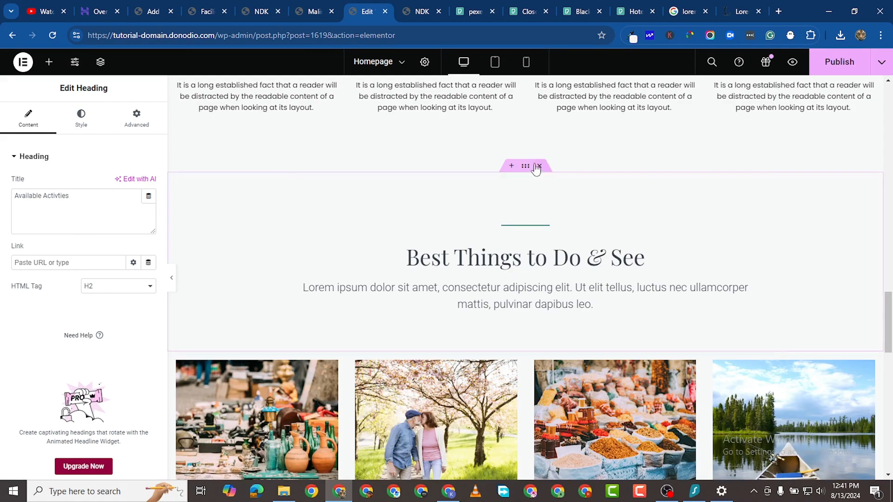
- Set the background color of the "Discover What We Offer" heading section to white (#FFFFFF)
{"action": "left_click_drag", "start_coordinate": [537, 169], "coordinate": [516, 289]}
{"action": "scroll", "coordinate": [435, 354], "scroll_direction": "down", "scroll_amount": 8}
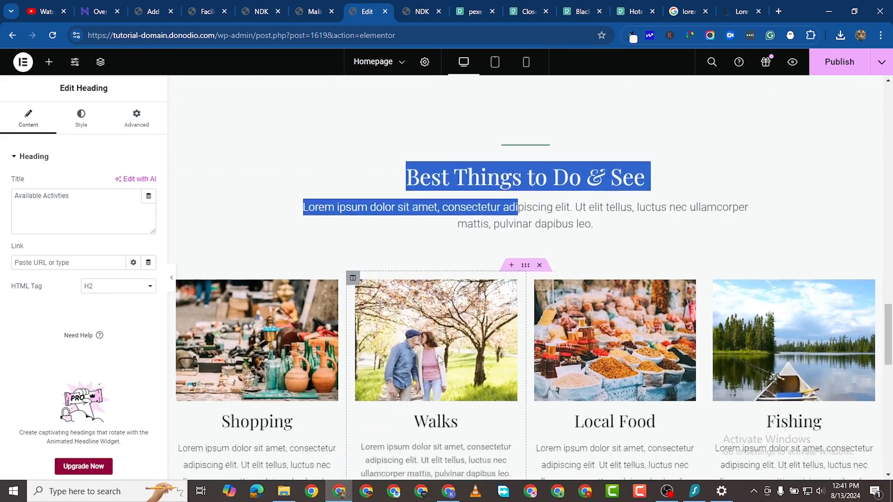
{"action": "scroll", "coordinate": [487, 332], "scroll_direction": "up", "scroll_amount": 1}
{"action": "scroll", "coordinate": [487, 332], "scroll_direction": "down", "scroll_amount": 5}
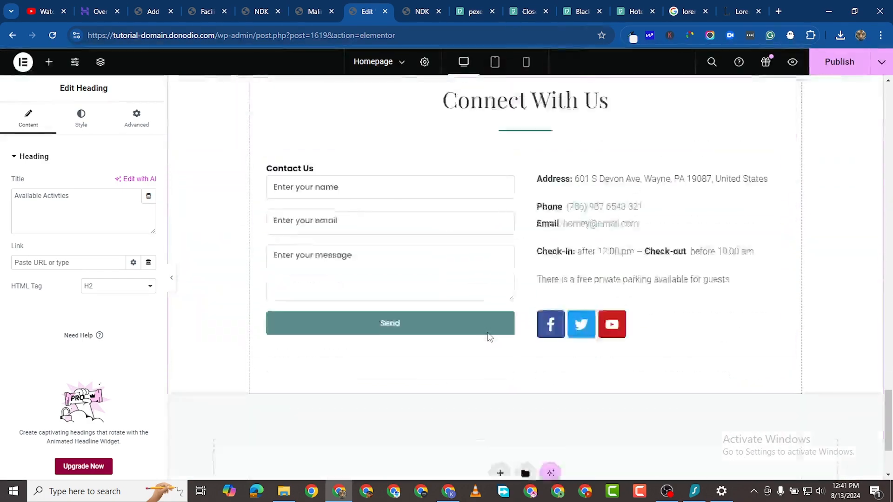
{"action": "scroll", "coordinate": [511, 316], "scroll_direction": "up", "scroll_amount": 10}
{"action": "scroll", "coordinate": [548, 298], "scroll_direction": "up", "scroll_amount": 6}
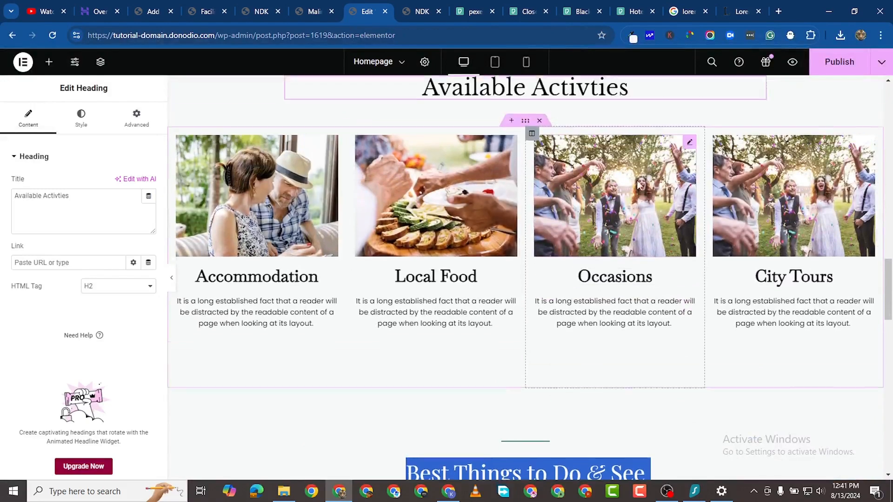
{"action": "scroll", "coordinate": [511, 184], "scroll_direction": "up", "scroll_amount": 15}
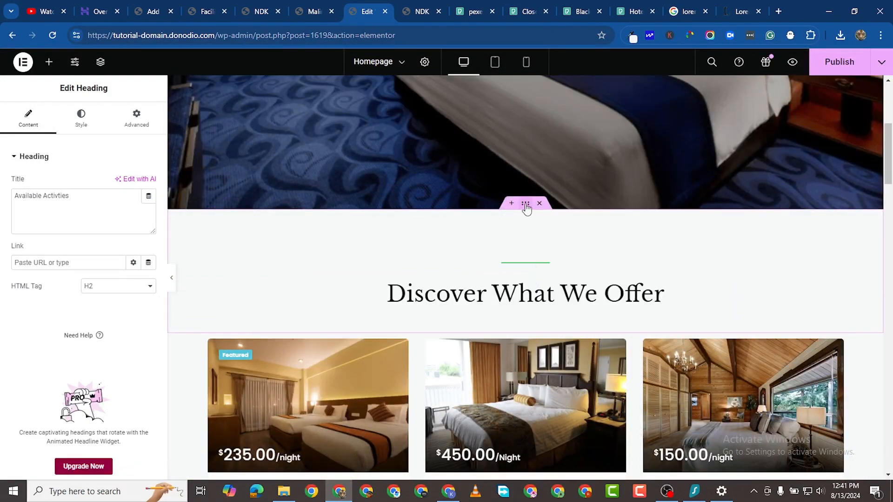
{"action": "left_click", "coordinate": [526, 205]}
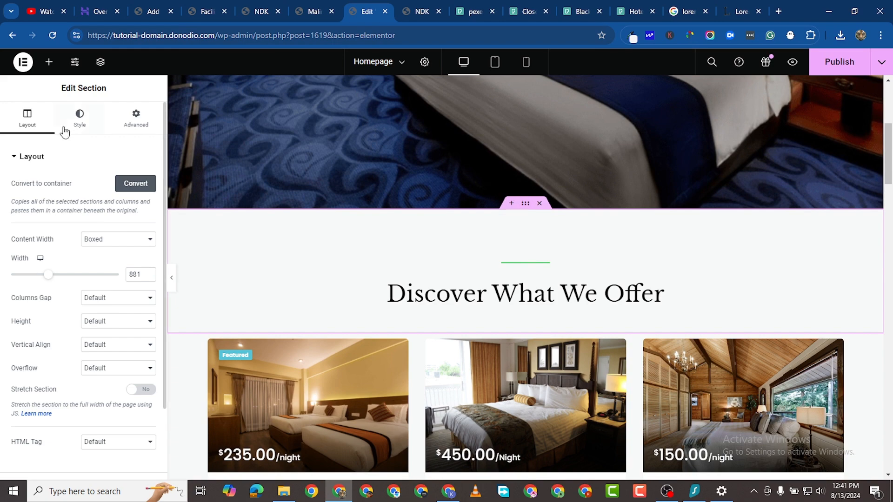
{"action": "left_click", "coordinate": [75, 116]}
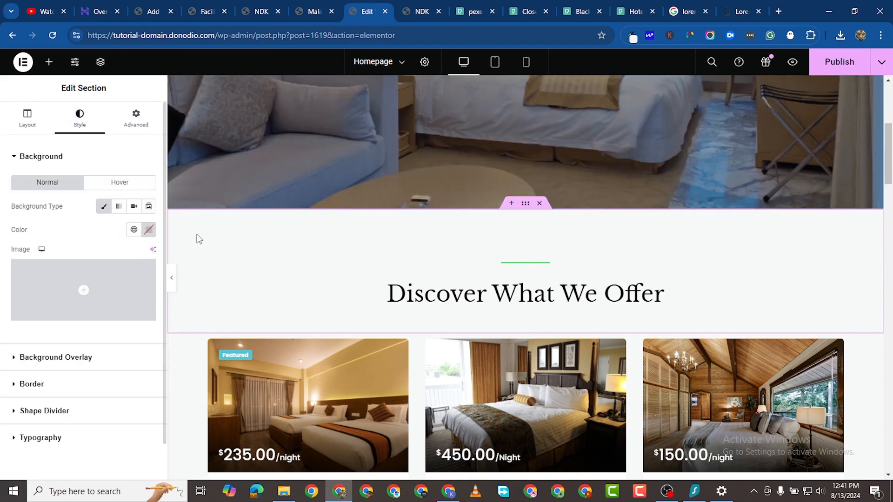
{"action": "left_click", "coordinate": [149, 230]}
{"action": "left_click_drag", "start_coordinate": [84, 307], "coordinate": [77, 262]}
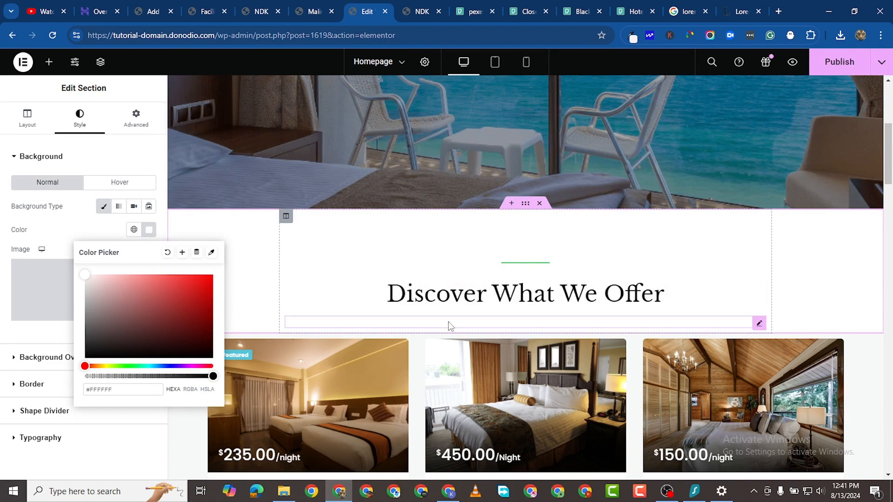
- Set the background type of the room listings container below the "Discover What We Offer" heading to Classic
{"action": "scroll", "coordinate": [451, 328], "scroll_direction": "down", "scroll_amount": 13}
{"action": "scroll", "coordinate": [460, 333], "scroll_direction": "up", "scroll_amount": 7}
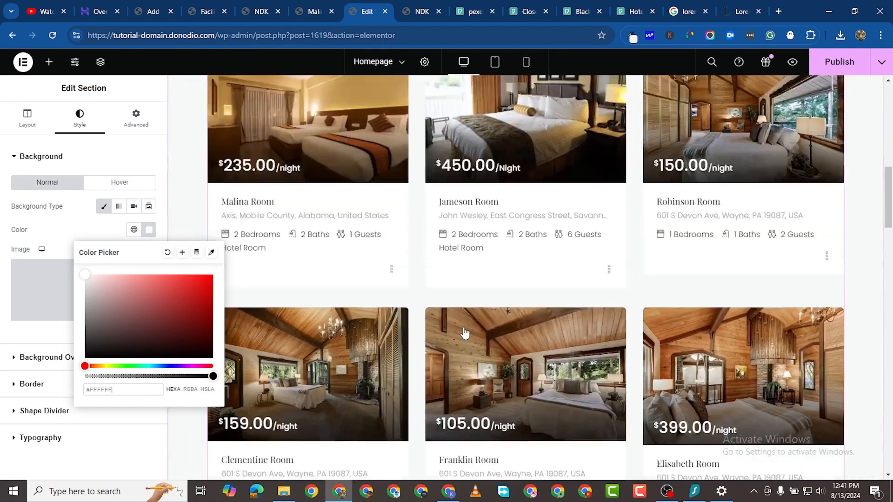
{"action": "scroll", "coordinate": [464, 333], "scroll_direction": "up", "scroll_amount": 4}
{"action": "left_click", "coordinate": [123, 174]}
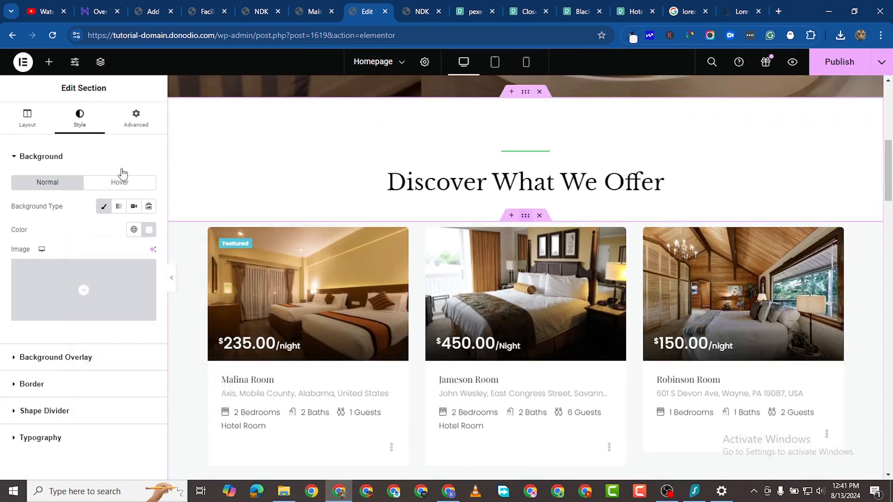
{"action": "left_click", "coordinate": [80, 117]}
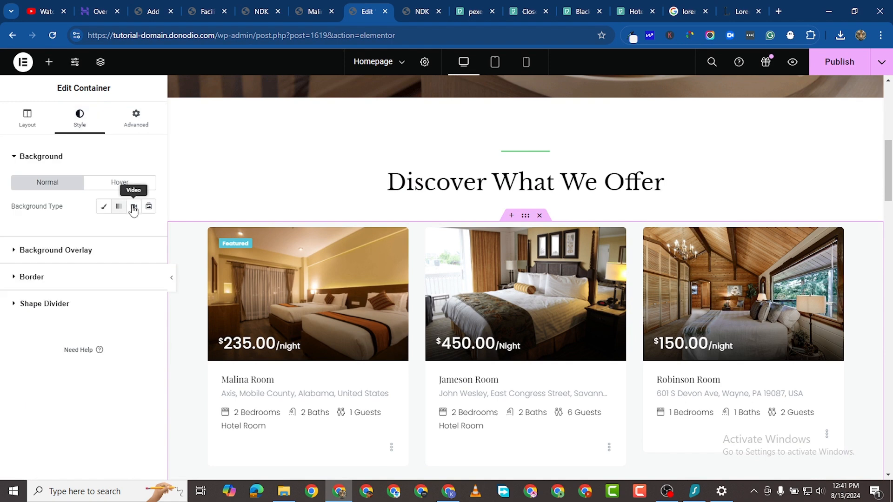
{"action": "left_click", "coordinate": [103, 207]}
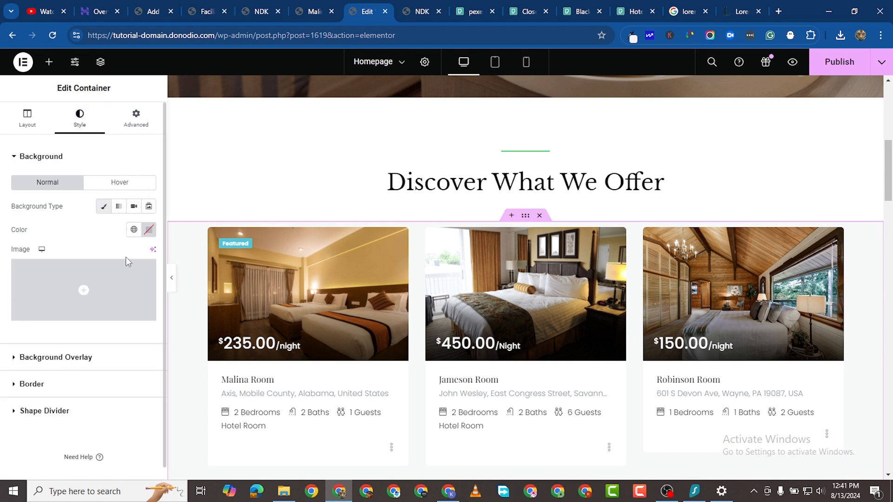
- Set the background color of the room listings container and of the Available Activties heading section to white
{"action": "left_click", "coordinate": [148, 229]}
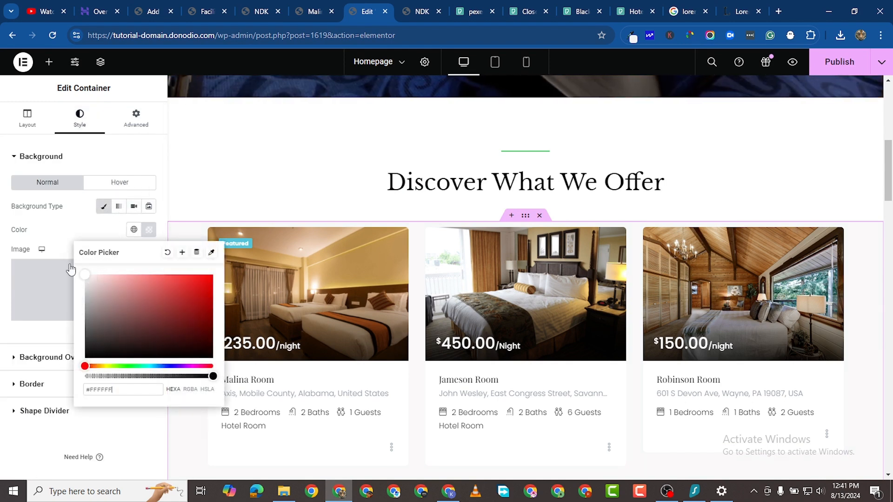
{"action": "left_click", "coordinate": [3, 264]}
{"action": "scroll", "coordinate": [509, 347], "scroll_direction": "down", "scroll_amount": 10}
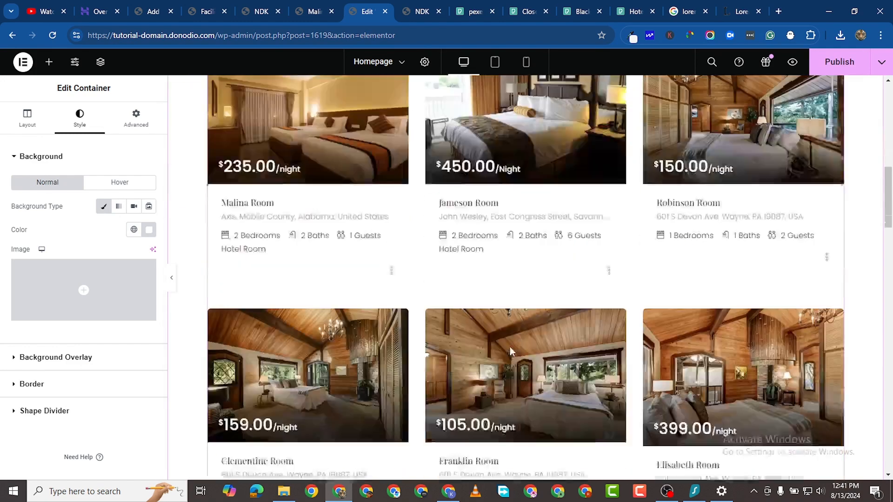
{"action": "scroll", "coordinate": [532, 340], "scroll_direction": "down", "scroll_amount": 4}
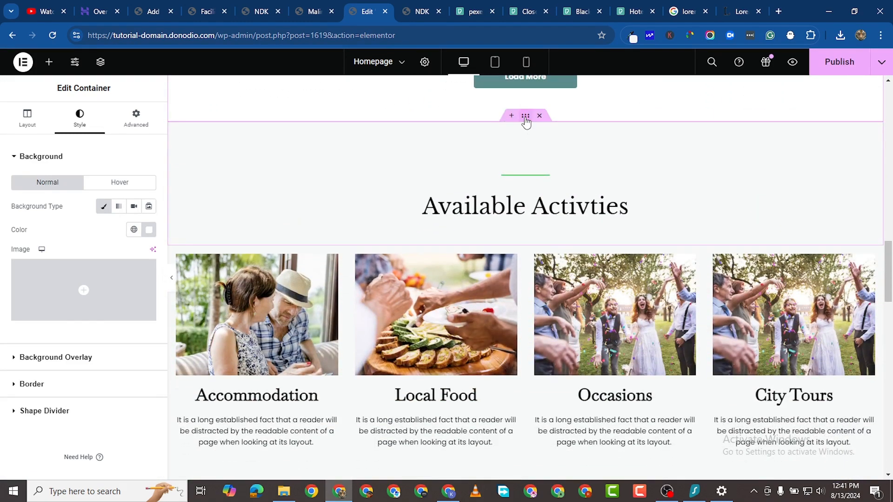
{"action": "left_click", "coordinate": [525, 117]}
{"action": "left_click", "coordinate": [79, 118]}
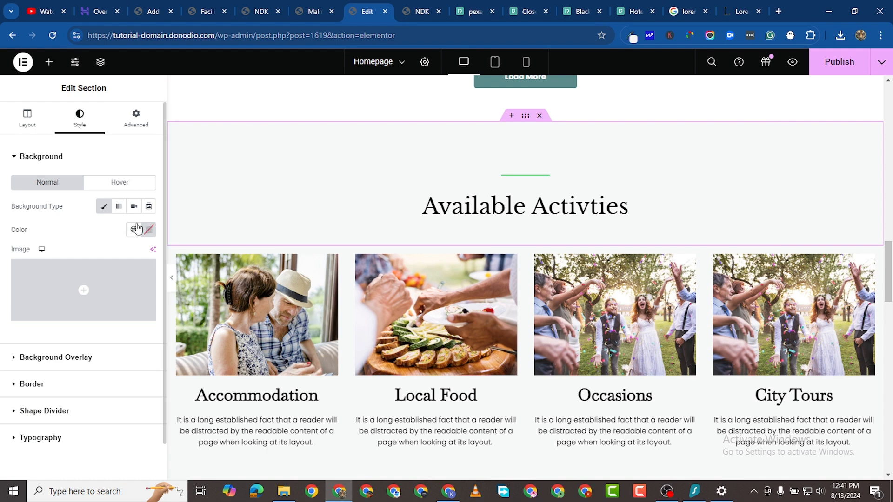
{"action": "left_click", "coordinate": [147, 230]}
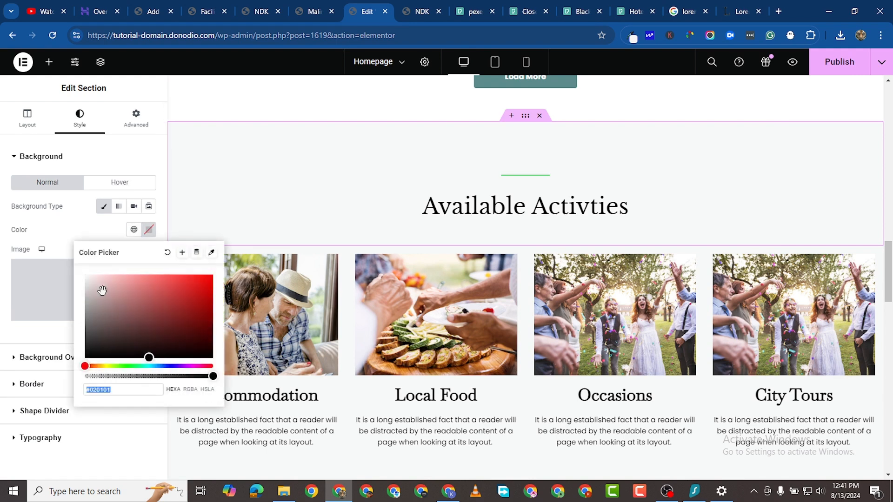
{"action": "left_click", "coordinate": [3, 260]}
- Give the activity cards section below the Available Activties heading a classic white background
{"action": "left_click", "coordinate": [525, 239]}
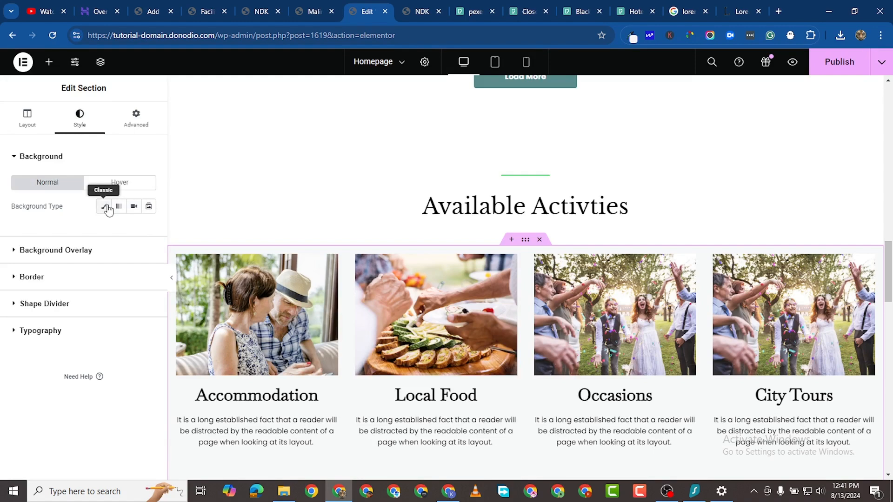
{"action": "left_click", "coordinate": [104, 207]}
{"action": "left_click", "coordinate": [149, 230]}
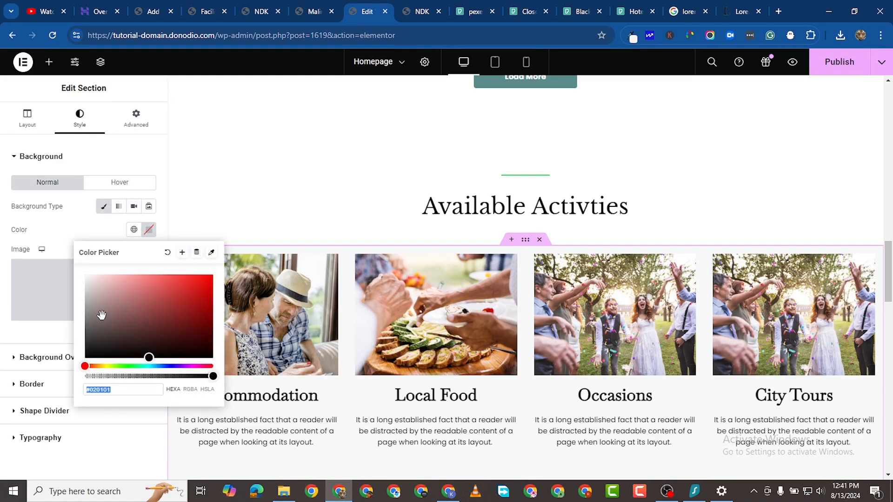
{"action": "left_click", "coordinate": [55, 250]}
- Give the Best Things to Do & See heading section a classic white background
{"action": "scroll", "coordinate": [448, 350], "scroll_direction": "down", "scroll_amount": 8}
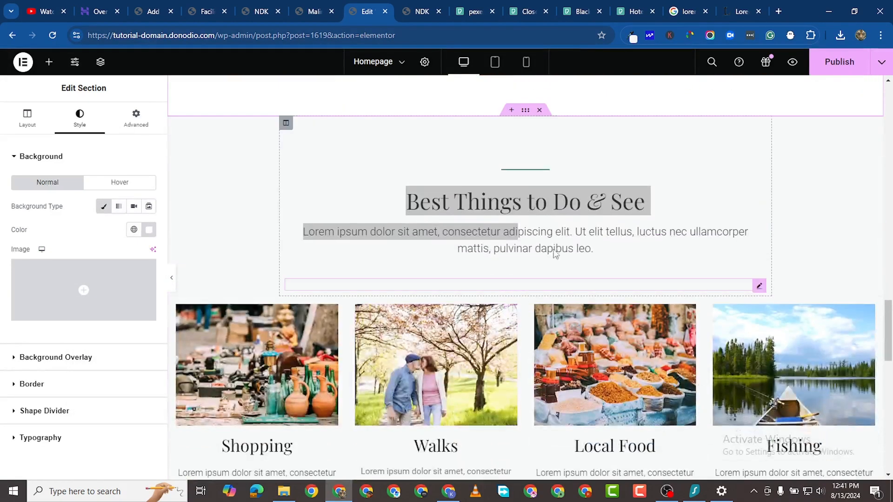
{"action": "left_click_drag", "start_coordinate": [495, 122], "coordinate": [496, 123]}
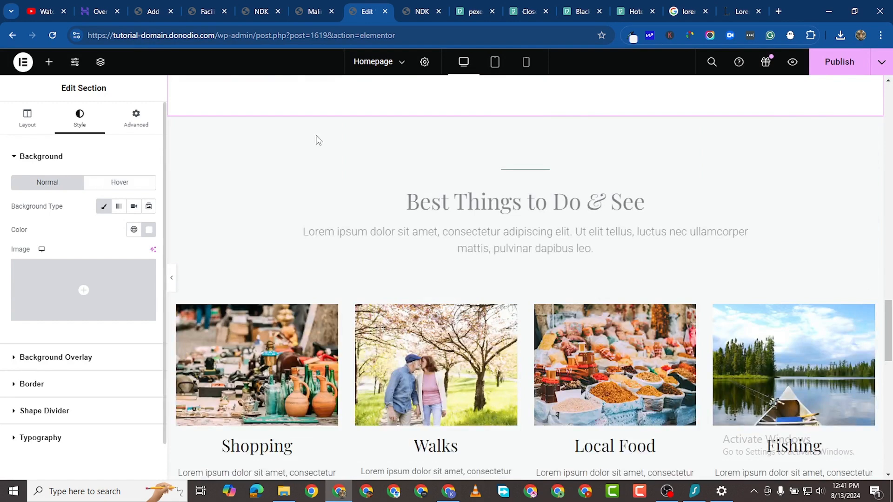
{"action": "left_click", "coordinate": [525, 110]}
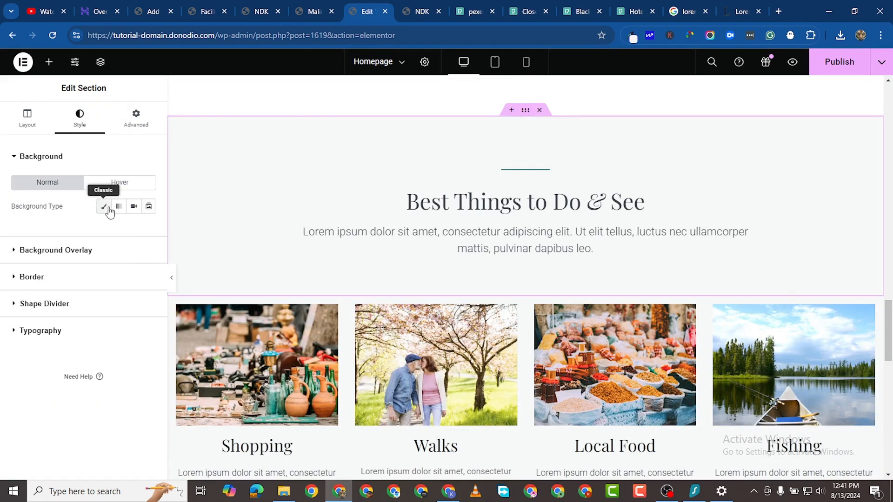
{"action": "left_click", "coordinate": [104, 207]}
{"action": "left_click", "coordinate": [148, 231]}
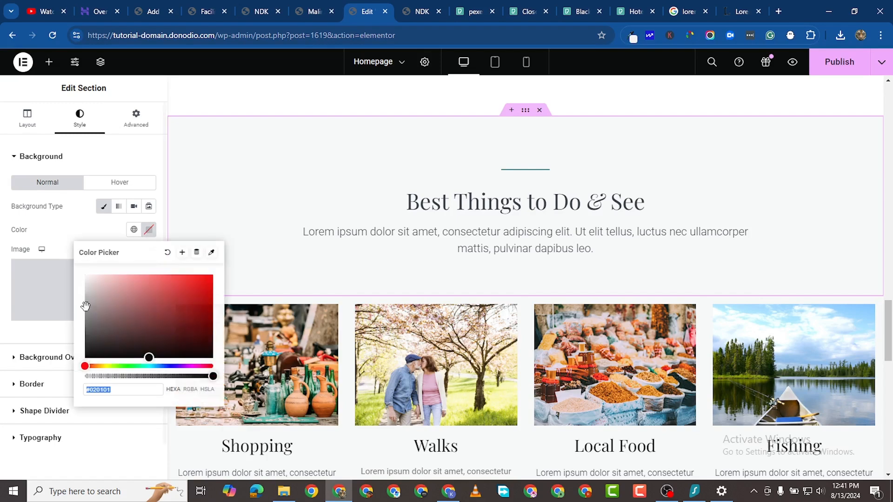
{"action": "left_click", "coordinate": [96, 291]}
{"action": "left_click", "coordinate": [66, 250]}
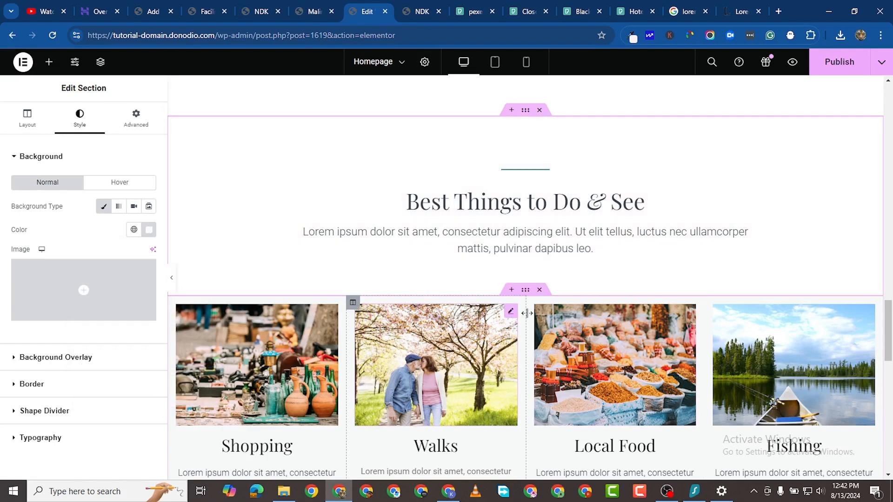
- Give the section with the Shopping, Walks, Local Food and Fishing cards a classic background colored #FFFFFF
{"action": "left_click", "coordinate": [510, 293]}
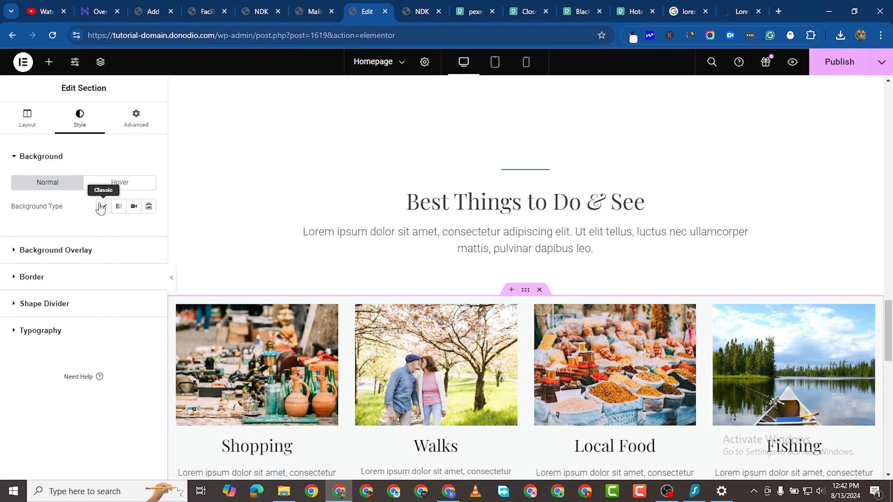
{"action": "left_click", "coordinate": [102, 206]}
{"action": "left_click", "coordinate": [148, 230]}
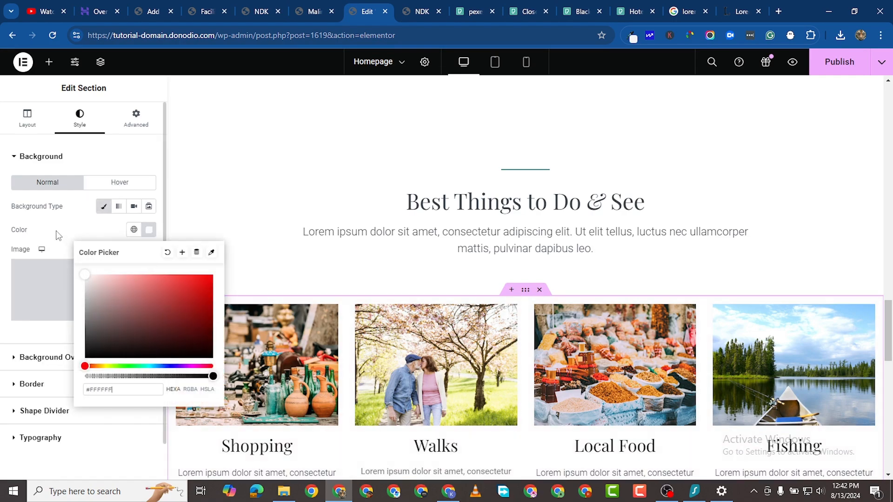
{"action": "left_click", "coordinate": [56, 235]}
- Check the remaining homepage sections down to the contact area and publish the page changes
{"action": "scroll", "coordinate": [498, 316], "scroll_direction": "down", "scroll_amount": 15}
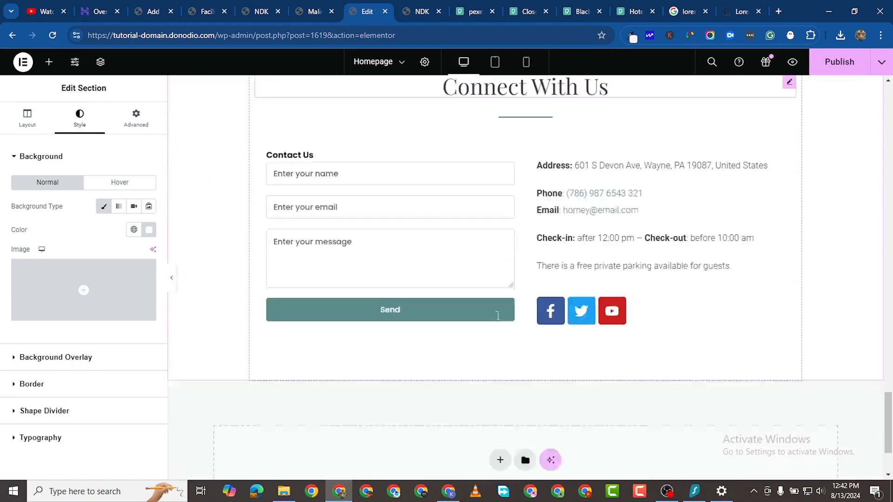
{"action": "scroll", "coordinate": [498, 316], "scroll_direction": "down", "scroll_amount": 3}
{"action": "scroll", "coordinate": [500, 319], "scroll_direction": "up", "scroll_amount": 14}
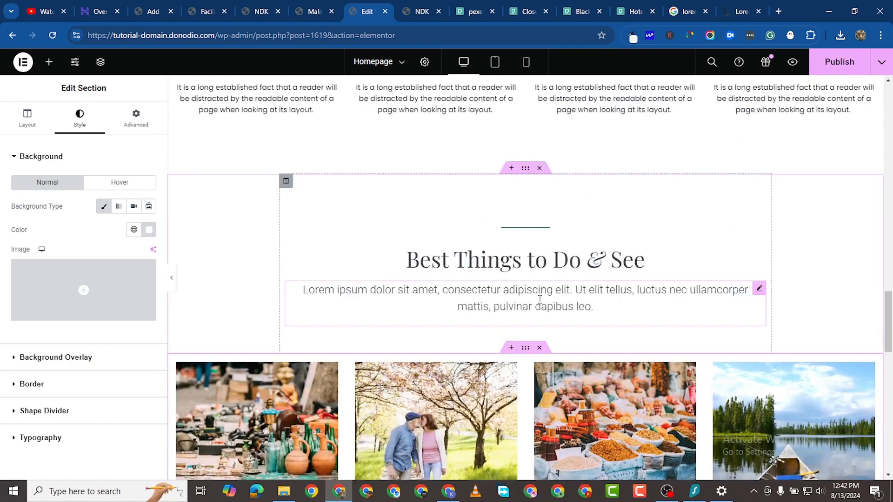
{"action": "scroll", "coordinate": [539, 299], "scroll_direction": "up", "scroll_amount": 5}
{"action": "left_click", "coordinate": [837, 62]}
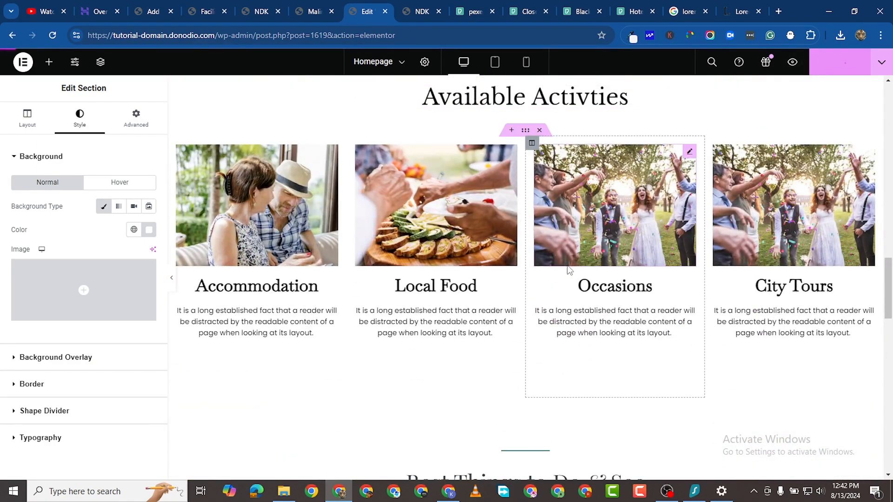
- Switch to the homepage preview and examine the section backgrounds and the room listings
{"action": "scroll", "coordinate": [524, 316], "scroll_direction": "up", "scroll_amount": 10}
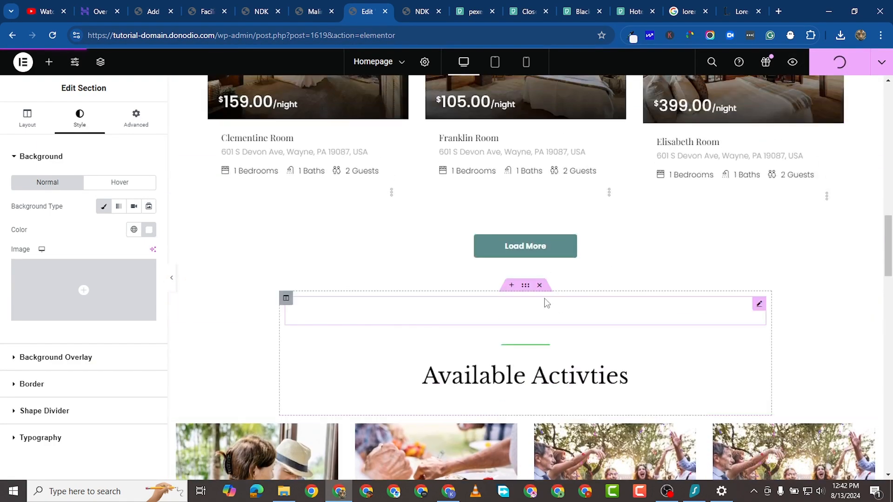
{"action": "scroll", "coordinate": [575, 334], "scroll_direction": "up", "scroll_amount": 10}
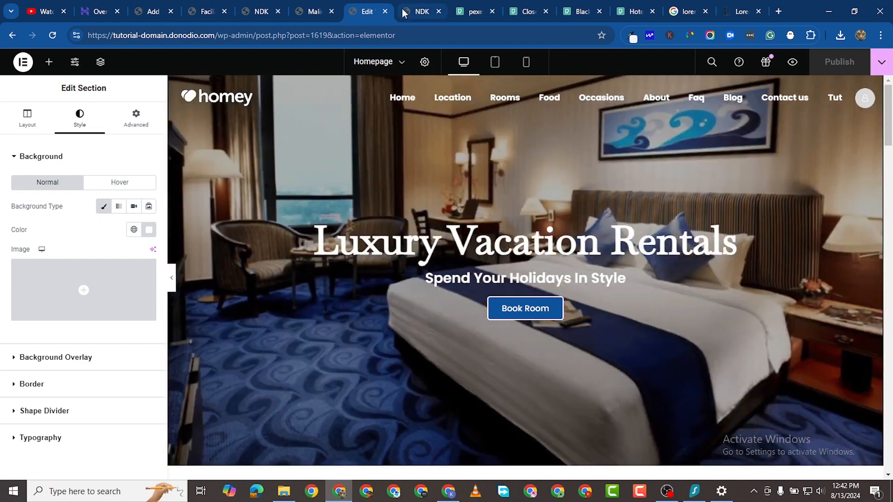
{"action": "left_click", "coordinate": [402, 11]}
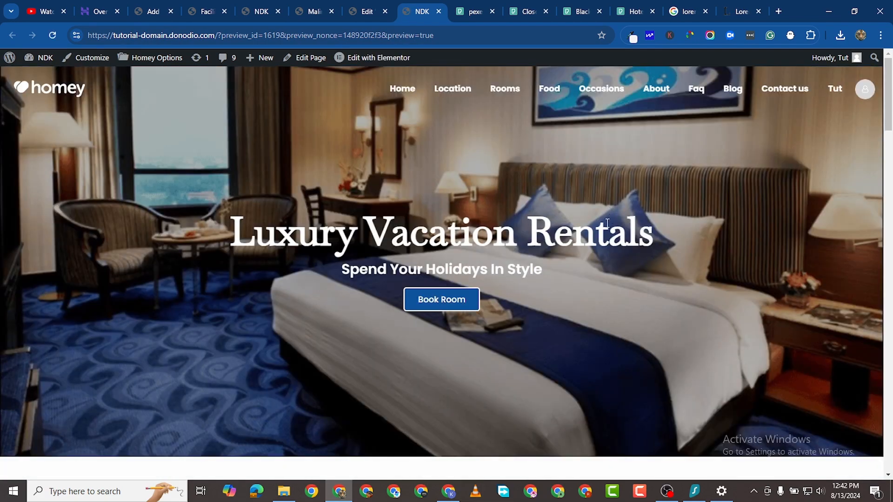
{"action": "scroll", "coordinate": [606, 223], "scroll_direction": "down", "scroll_amount": 20}
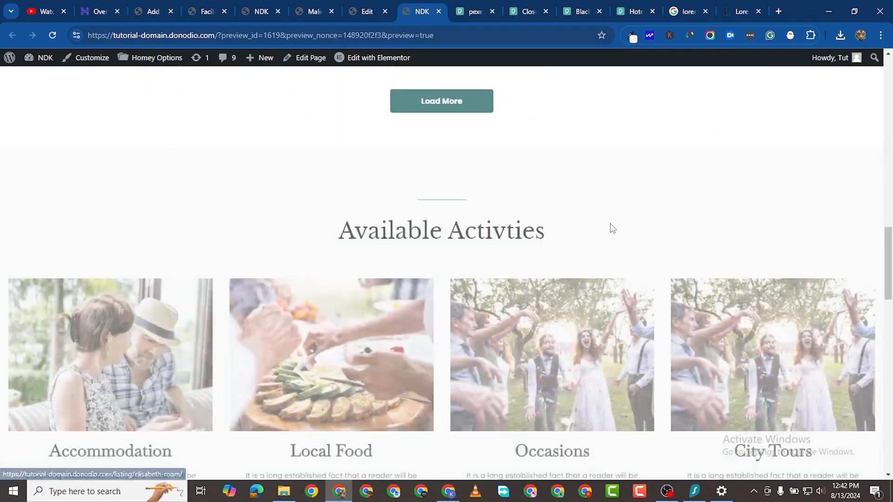
{"action": "scroll", "coordinate": [610, 223], "scroll_direction": "up", "scroll_amount": 15}
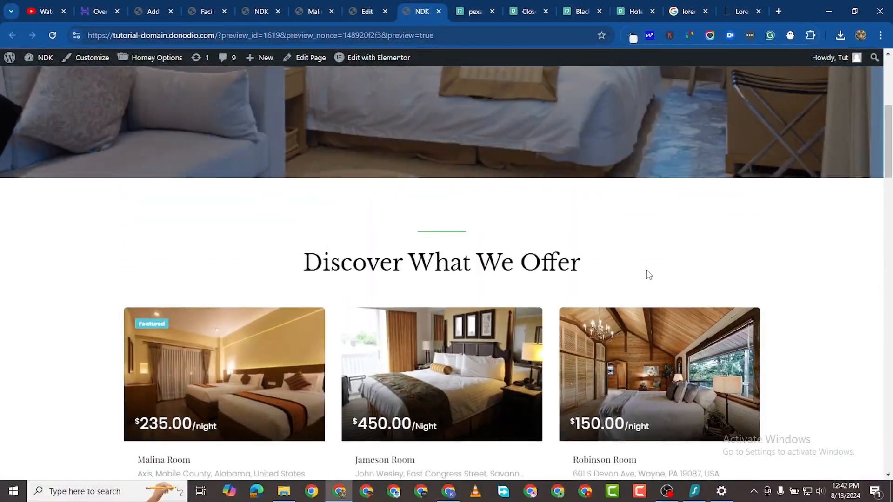
{"action": "scroll", "coordinate": [648, 274], "scroll_direction": "down", "scroll_amount": 5}
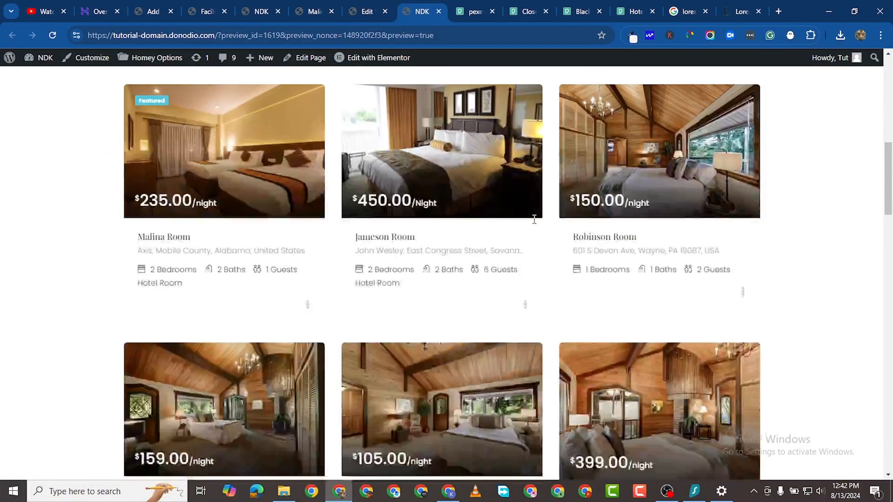
{"action": "scroll", "coordinate": [534, 219], "scroll_direction": "up", "scroll_amount": 3}
{"action": "scroll", "coordinate": [419, 289], "scroll_direction": "down", "scroll_amount": 3}
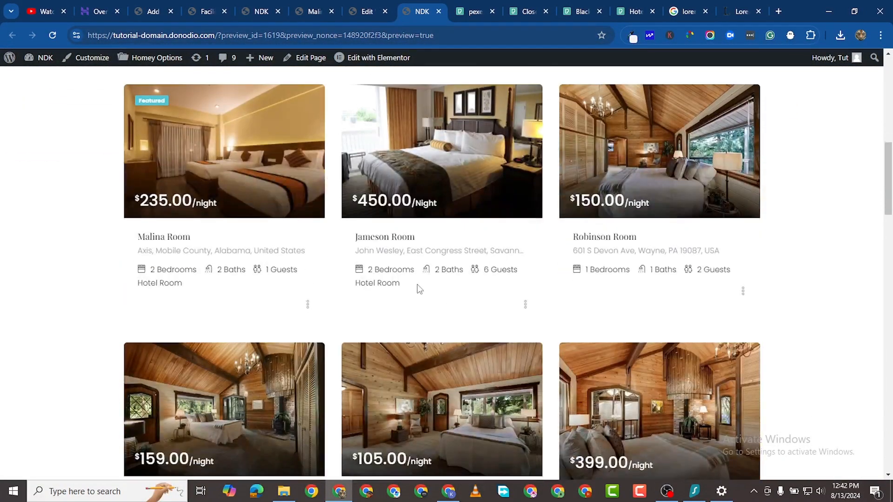
{"action": "scroll", "coordinate": [419, 275], "scroll_direction": "down", "scroll_amount": 6}
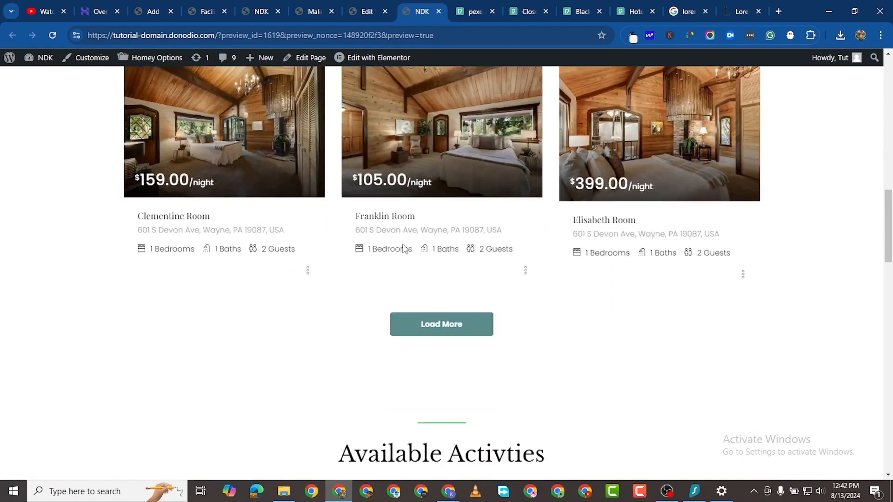
{"action": "scroll", "coordinate": [356, 223], "scroll_direction": "up", "scroll_amount": 1}
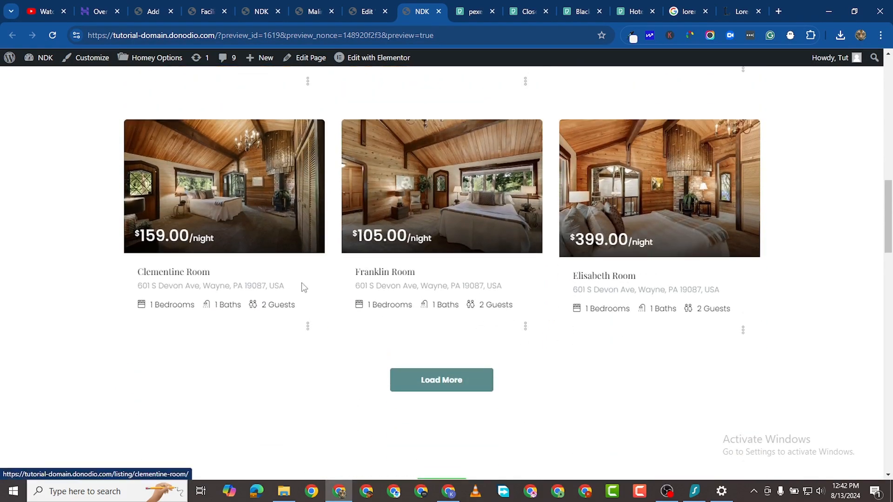
- Add the Clementine Room listing to the comparison and review its details on the Compare page
{"action": "left_click", "coordinate": [308, 327]}
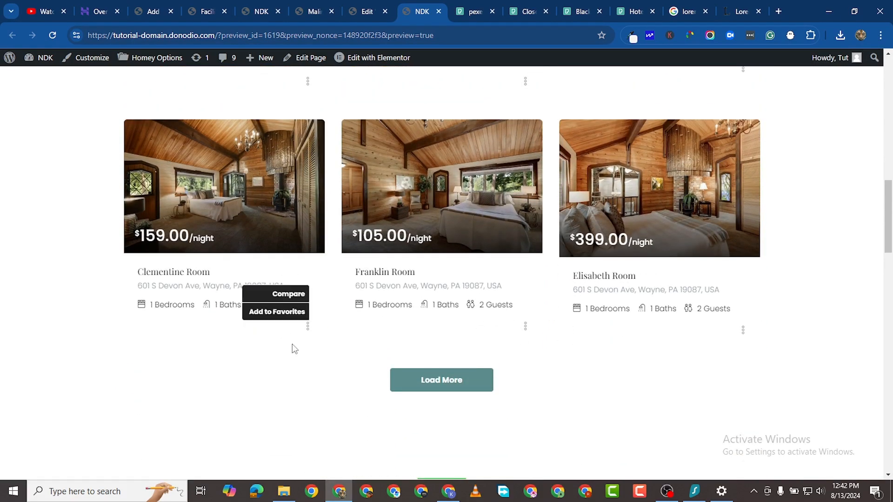
{"action": "left_click", "coordinate": [134, 359]}
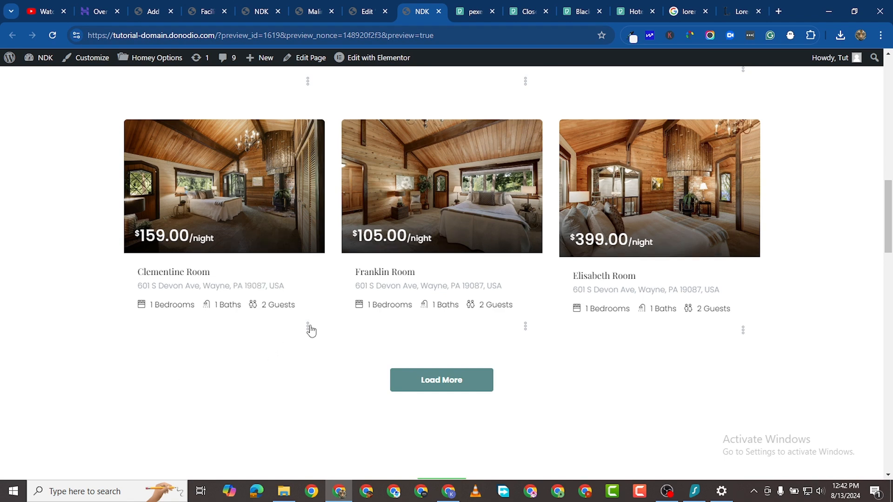
{"action": "left_click", "coordinate": [308, 327]}
{"action": "left_click", "coordinate": [297, 295]}
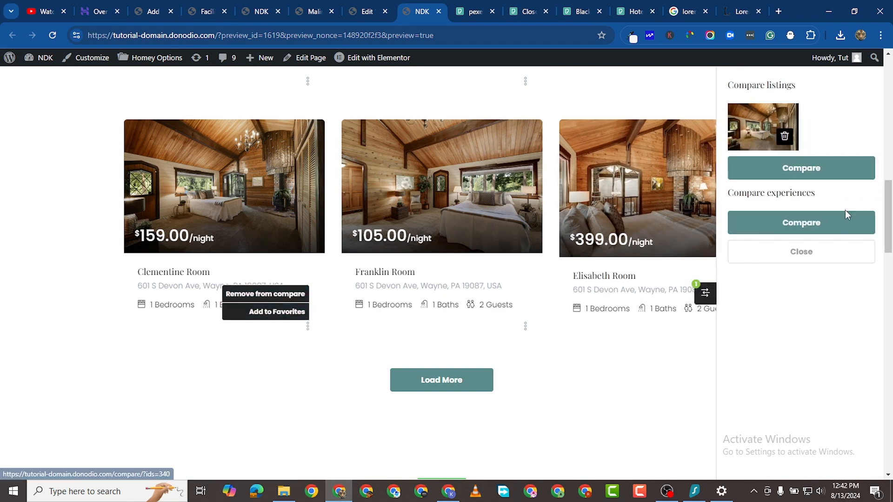
{"action": "left_click", "coordinate": [809, 172]}
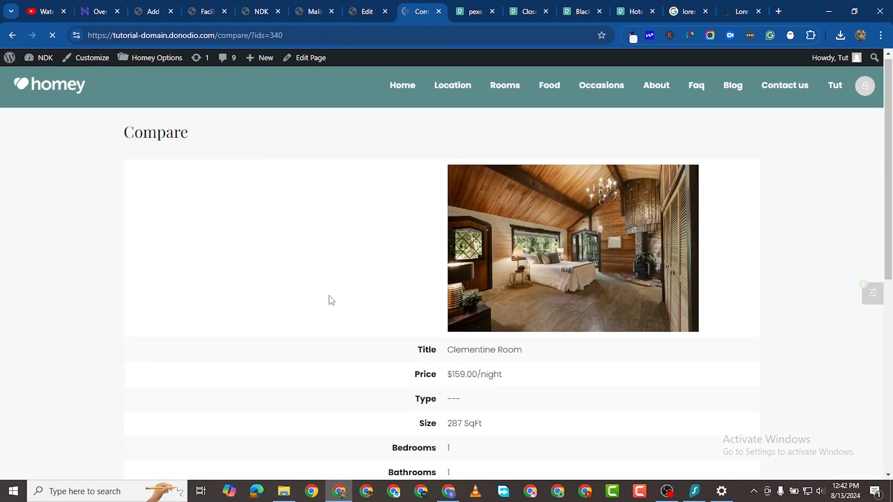
{"action": "scroll", "coordinate": [329, 299], "scroll_direction": "down", "scroll_amount": 4}
{"action": "scroll", "coordinate": [404, 384], "scroll_direction": "down", "scroll_amount": 4}
{"action": "scroll", "coordinate": [424, 391], "scroll_direction": "up", "scroll_amount": 8}
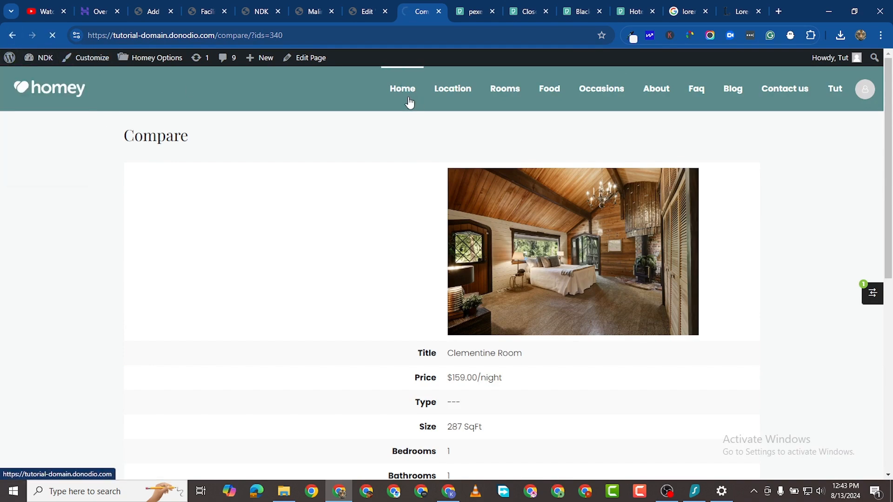
- Return to the homepage room listings and add the Franklin Room to the comparison
{"action": "scroll", "coordinate": [403, 279], "scroll_direction": "down", "scroll_amount": 10}
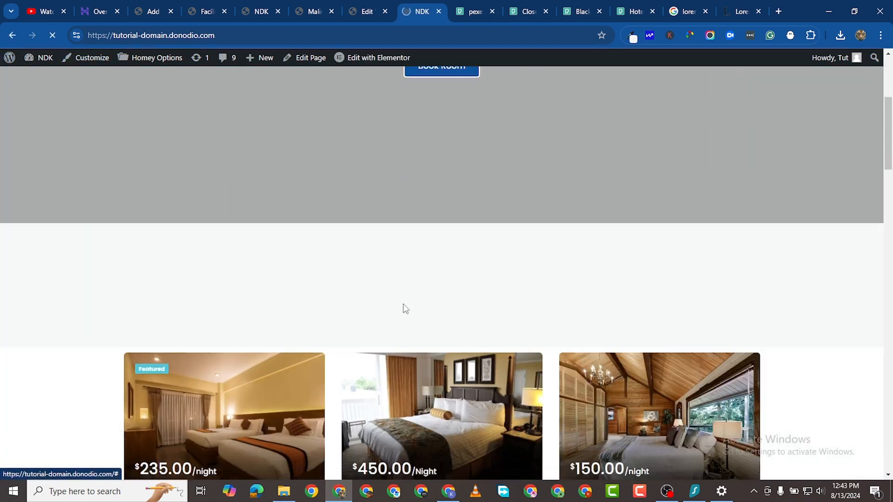
{"action": "scroll", "coordinate": [372, 316], "scroll_direction": "down", "scroll_amount": 2}
{"action": "scroll", "coordinate": [319, 393], "scroll_direction": "down", "scroll_amount": 3}
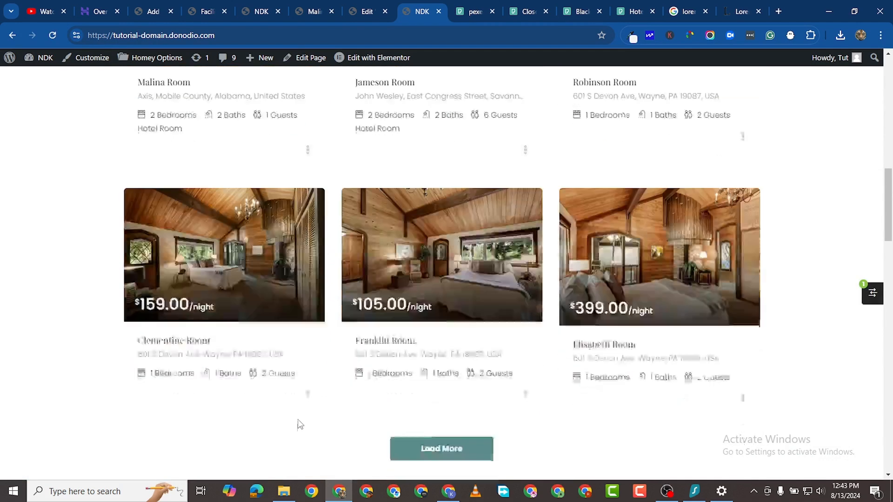
{"action": "left_click", "coordinate": [307, 276]}
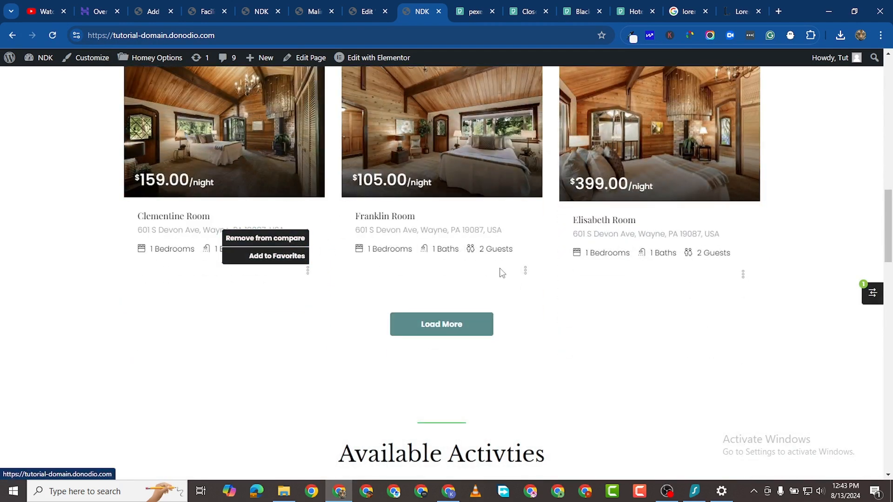
{"action": "left_click", "coordinate": [525, 271]}
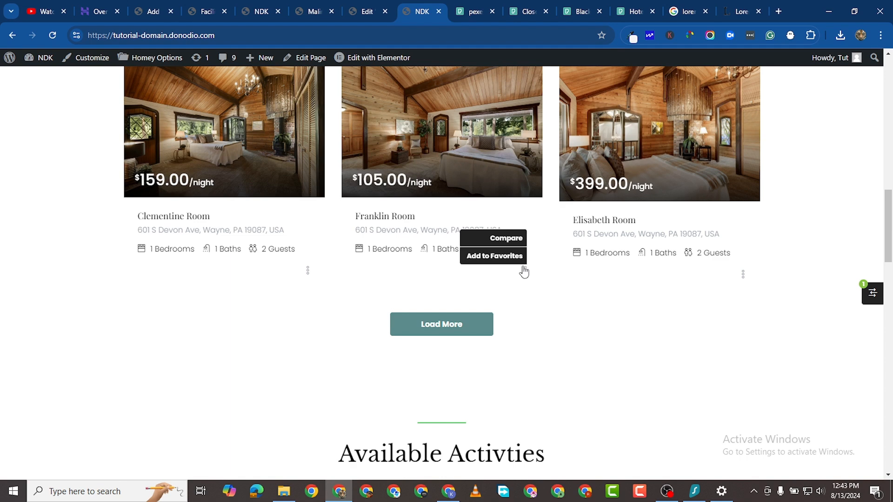
{"action": "left_click", "coordinate": [506, 238]}
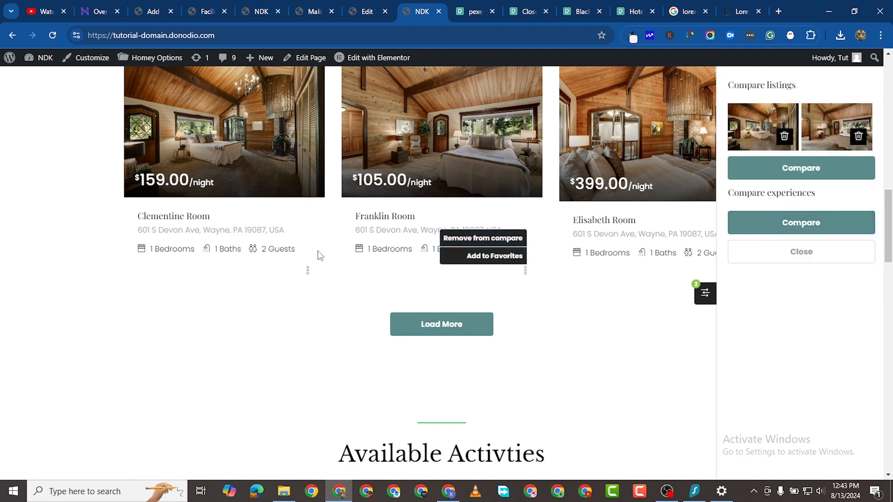
- Add the Malina Room listing to the comparison alongside the Clementine and Franklin rooms
{"action": "left_click", "coordinate": [308, 276]}
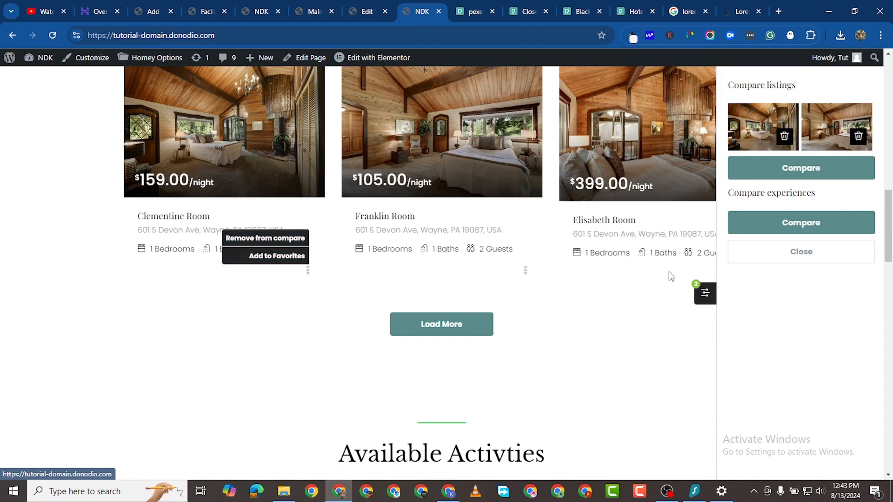
{"action": "scroll", "coordinate": [623, 286], "scroll_direction": "down", "scroll_amount": 3}
{"action": "scroll", "coordinate": [622, 278], "scroll_direction": "up", "scroll_amount": 7}
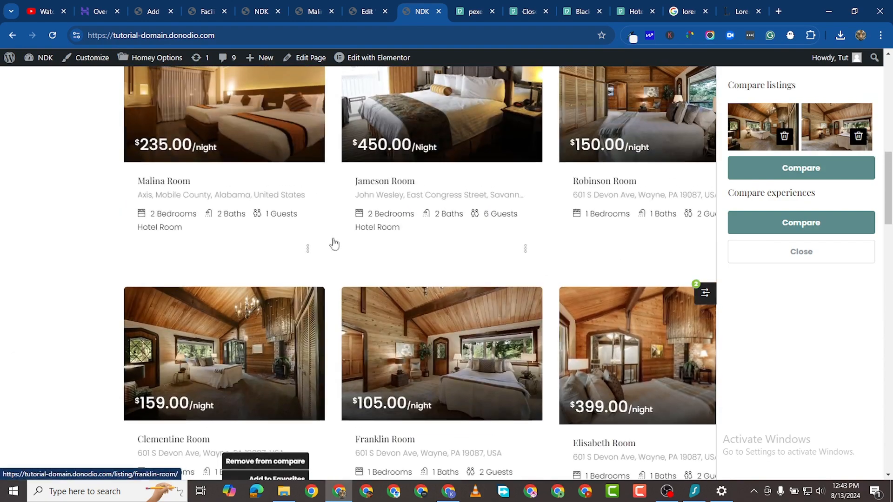
{"action": "left_click", "coordinate": [308, 250]}
{"action": "left_click", "coordinate": [291, 217]}
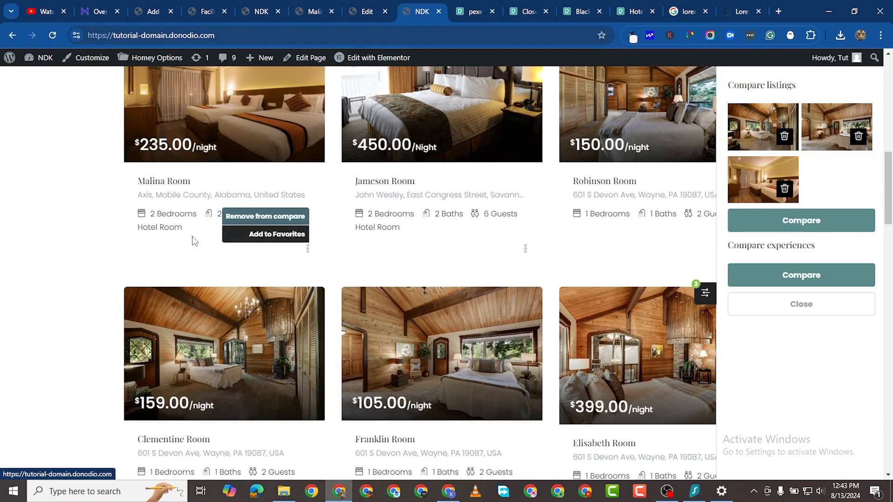
- Open the comparison of the selected listings and review their prices, sizes, room details and amenities side by side
{"action": "left_click", "coordinate": [849, 225]}
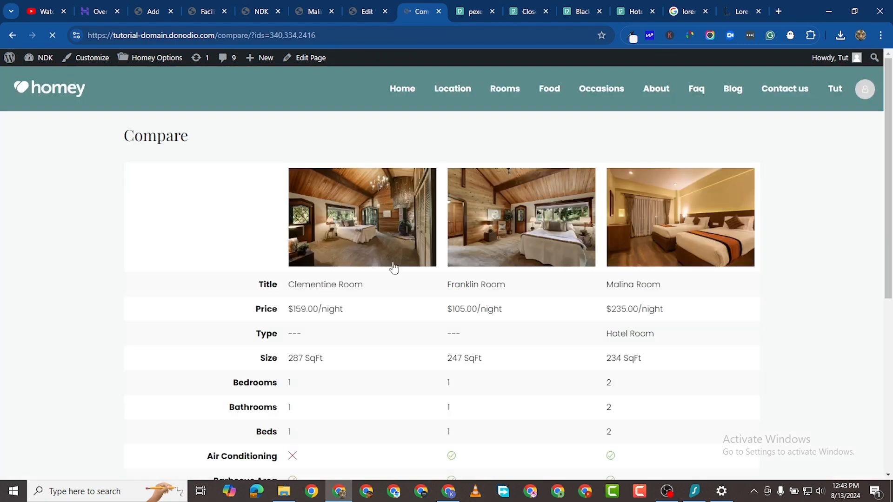
{"action": "scroll", "coordinate": [423, 288], "scroll_direction": "down", "scroll_amount": 6}
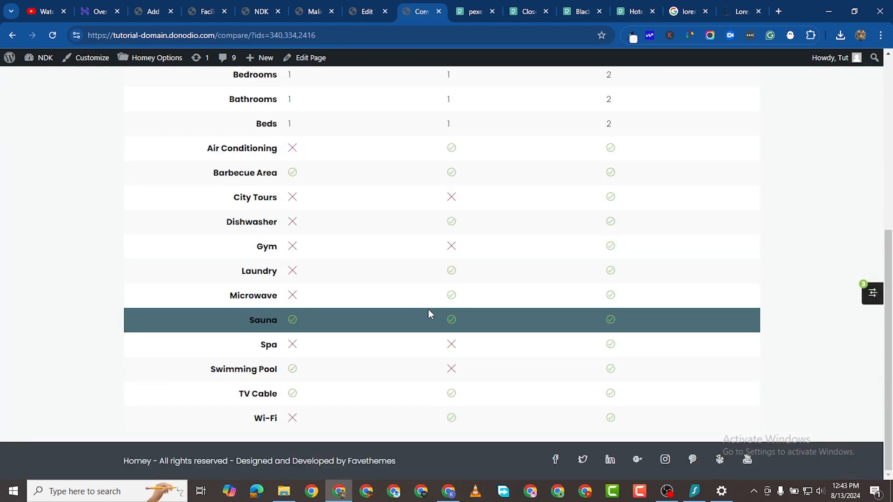
{"action": "scroll", "coordinate": [428, 308], "scroll_direction": "up", "scroll_amount": 3}
{"action": "scroll", "coordinate": [350, 284], "scroll_direction": "down", "scroll_amount": 3}
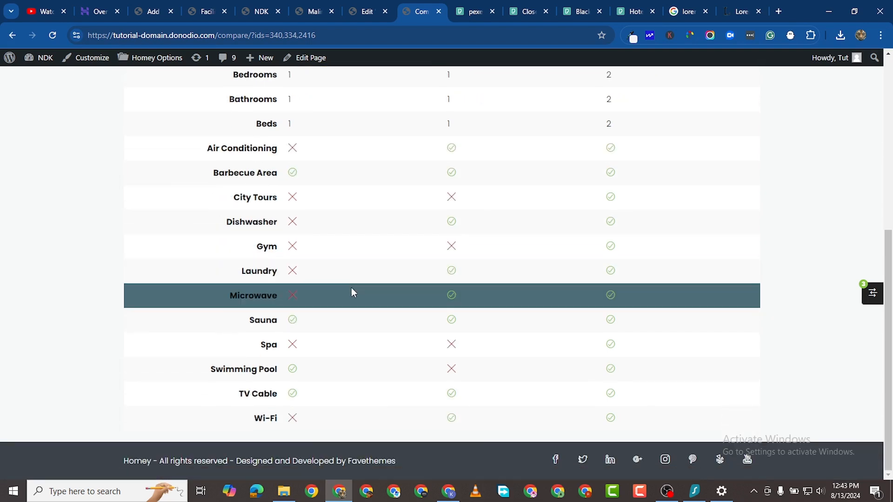
{"action": "scroll", "coordinate": [409, 354], "scroll_direction": "up", "scroll_amount": 7}
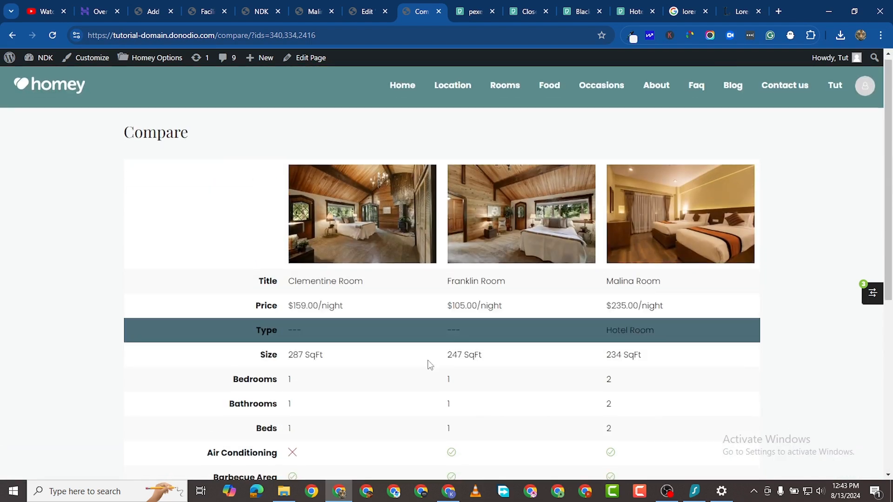
{"action": "scroll", "coordinate": [427, 362], "scroll_direction": "down", "scroll_amount": 6}
{"action": "scroll", "coordinate": [434, 364], "scroll_direction": "up", "scroll_amount": 7}
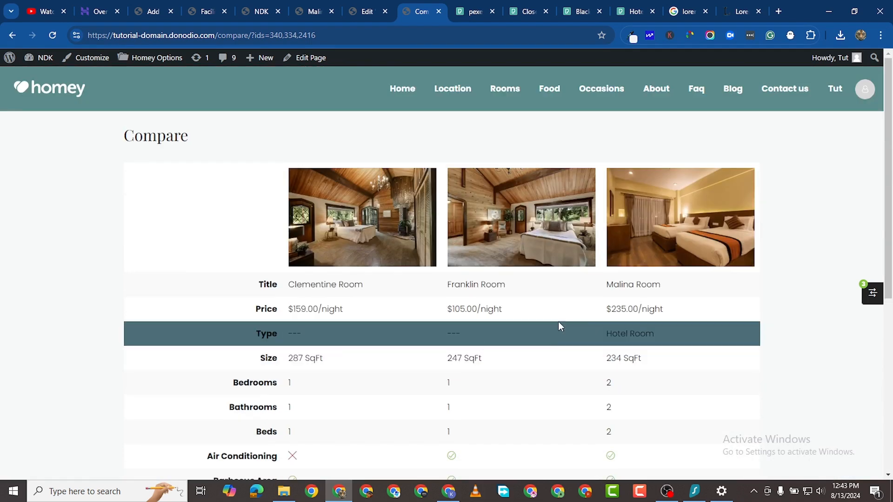
{"action": "scroll", "coordinate": [429, 326], "scroll_direction": "down", "scroll_amount": 7}
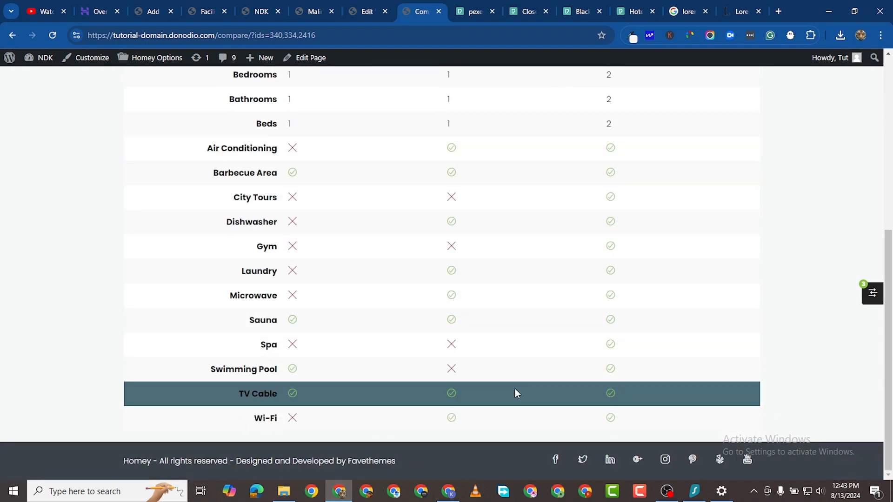
{"action": "scroll", "coordinate": [516, 393], "scroll_direction": "up", "scroll_amount": 7}
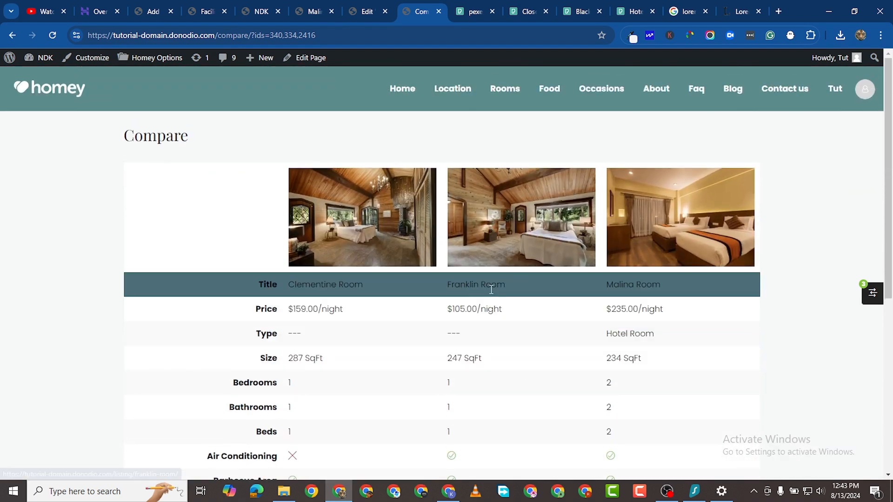
{"action": "scroll", "coordinate": [487, 285], "scroll_direction": "down", "scroll_amount": 7}
{"action": "scroll", "coordinate": [502, 355], "scroll_direction": "up", "scroll_amount": 7}
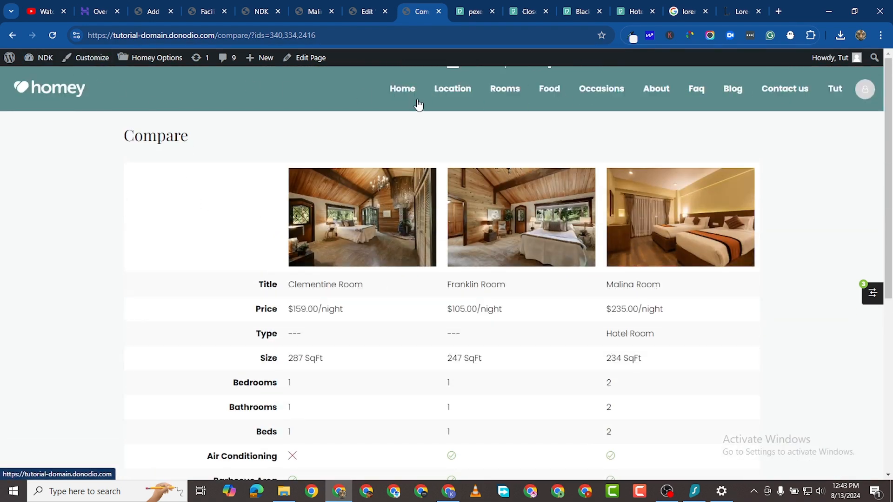
- Go back to the homepage and examine its room listings, Available Activities, Best Things to Do & See and contact sections
{"action": "left_click", "coordinate": [404, 91]}
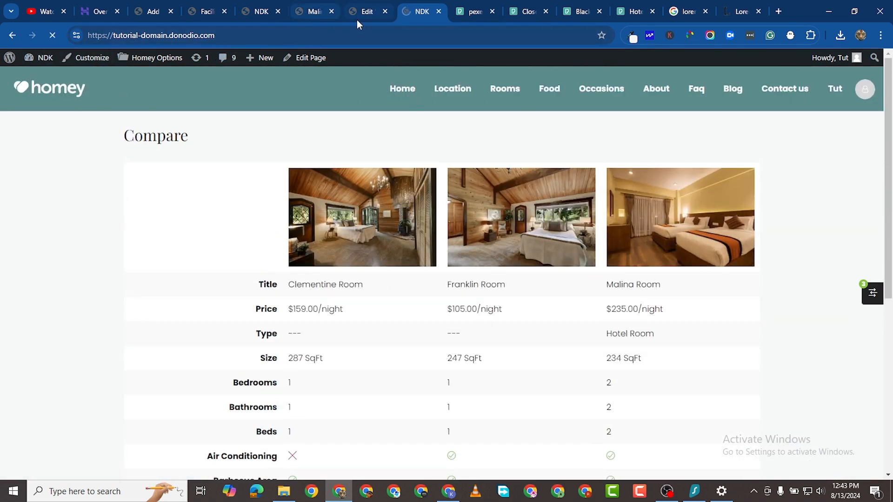
{"action": "scroll", "coordinate": [331, 374], "scroll_direction": "down", "scroll_amount": 10}
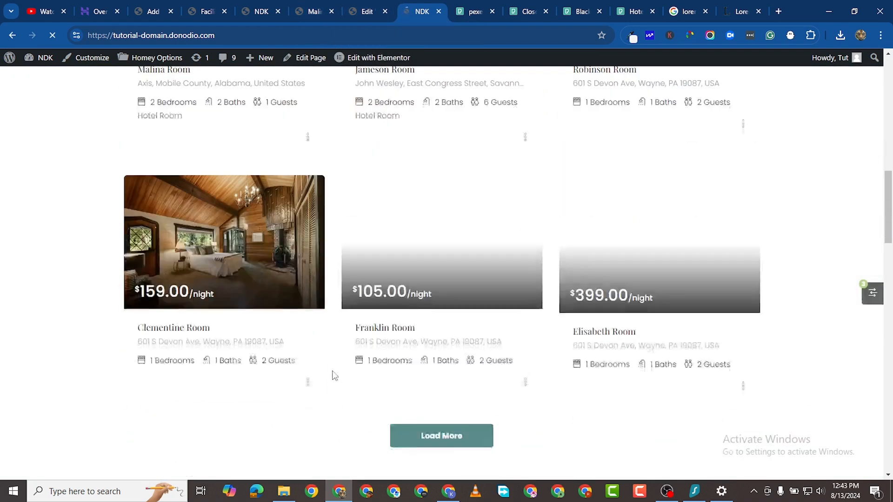
{"action": "scroll", "coordinate": [365, 279], "scroll_direction": "down", "scroll_amount": 4}
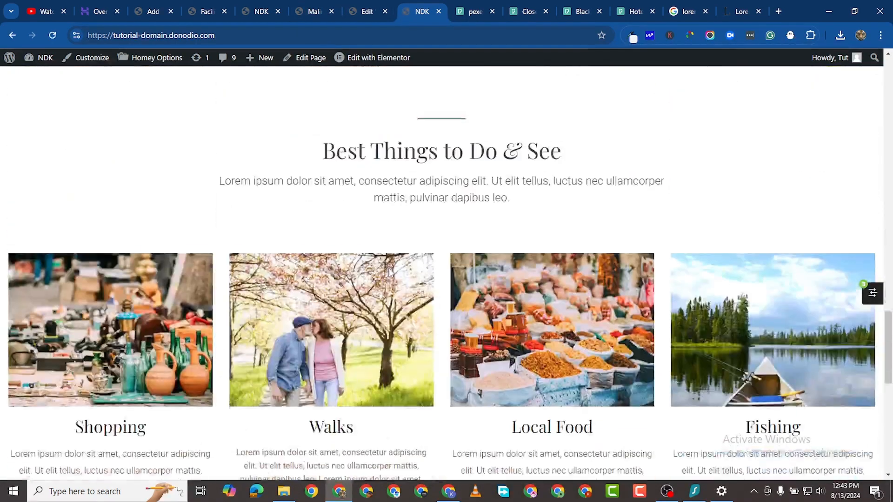
{"action": "scroll", "coordinate": [395, 274], "scroll_direction": "up", "scroll_amount": 15}
{"action": "scroll", "coordinate": [392, 290], "scroll_direction": "down", "scroll_amount": 12}
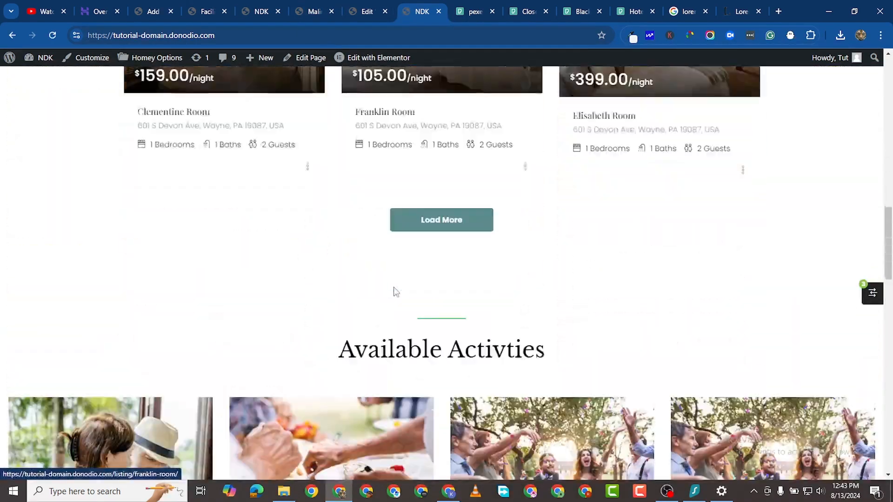
{"action": "scroll", "coordinate": [395, 290], "scroll_direction": "down", "scroll_amount": 10}
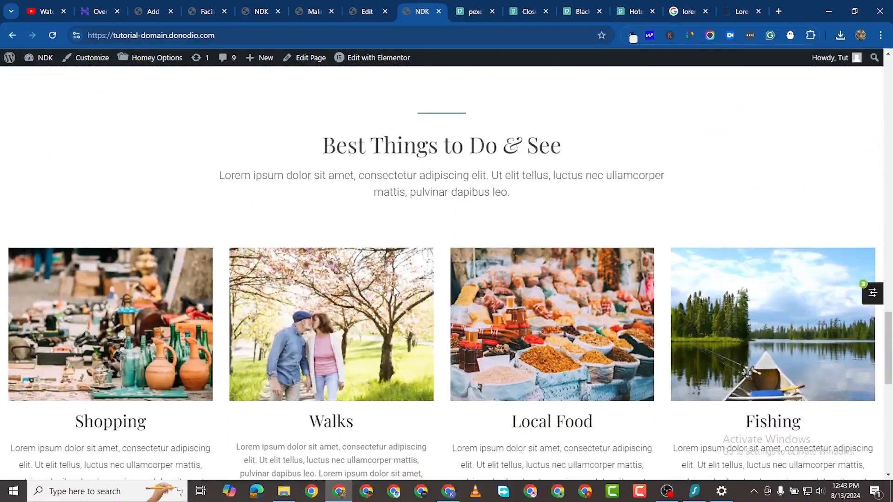
{"action": "scroll", "coordinate": [396, 287], "scroll_direction": "down", "scroll_amount": 6}
{"action": "scroll", "coordinate": [406, 279], "scroll_direction": "up", "scroll_amount": 9}
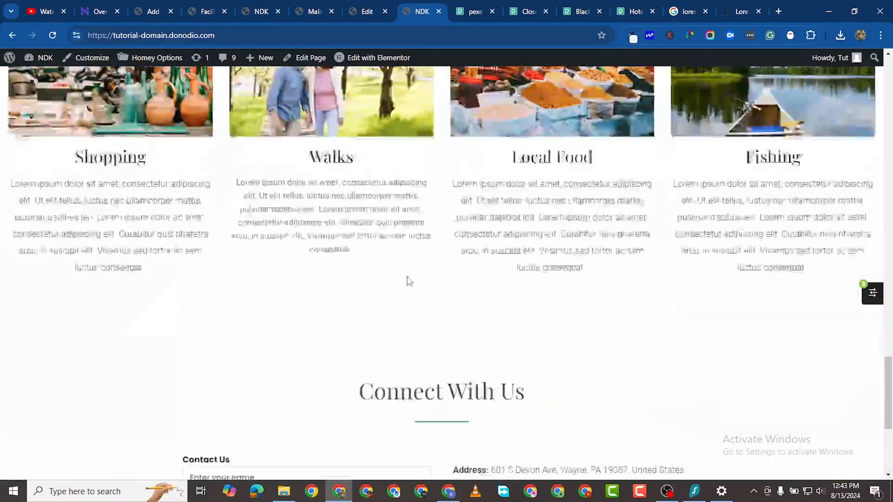
{"action": "scroll", "coordinate": [421, 264], "scroll_direction": "up", "scroll_amount": 5}
{"action": "scroll", "coordinate": [409, 291], "scroll_direction": "down", "scroll_amount": 3}
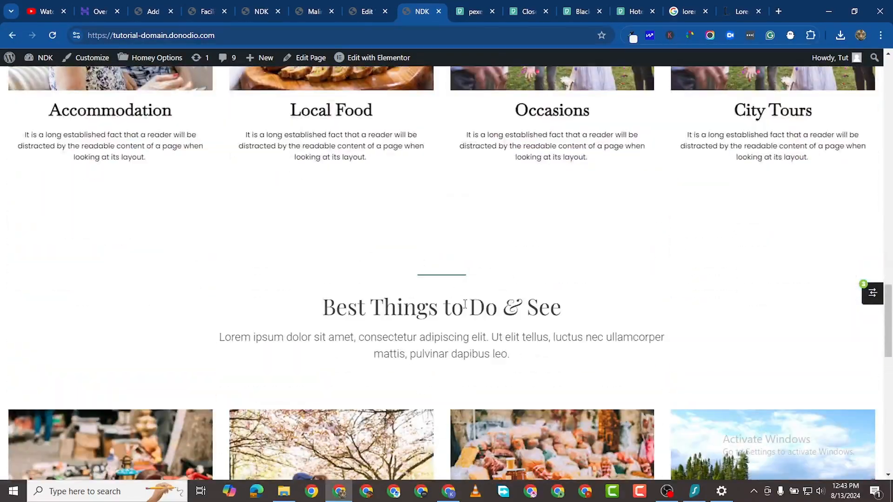
{"action": "scroll", "coordinate": [464, 304], "scroll_direction": "up", "scroll_amount": 15}
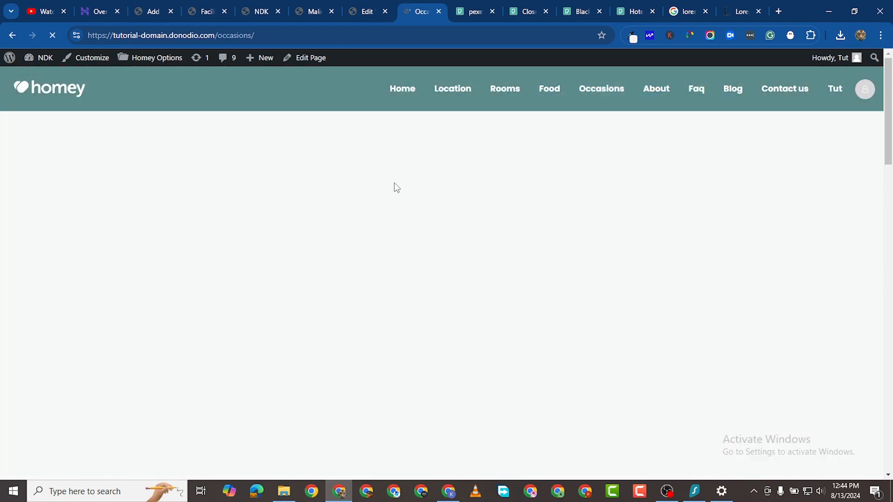
- View the Occasions page from the Weddings section down to the Connect With Us area
{"action": "scroll", "coordinate": [426, 207], "scroll_direction": "down", "scroll_amount": 6}
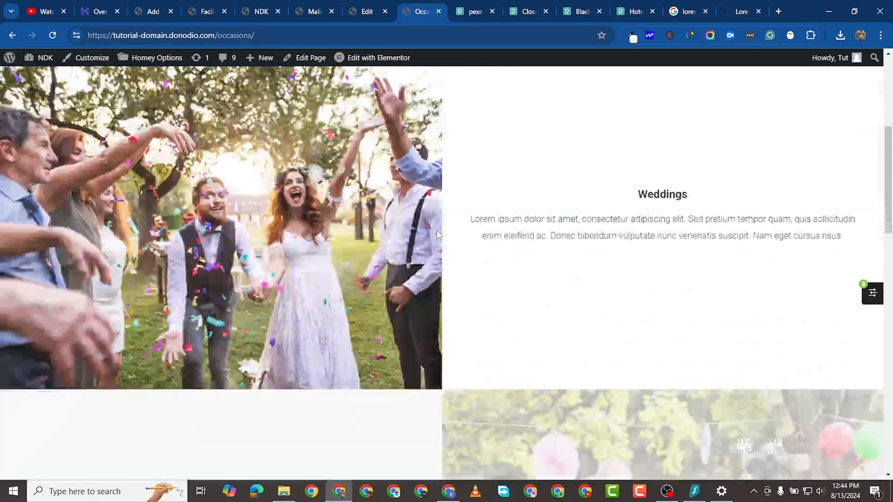
{"action": "scroll", "coordinate": [437, 233], "scroll_direction": "down", "scroll_amount": 20}
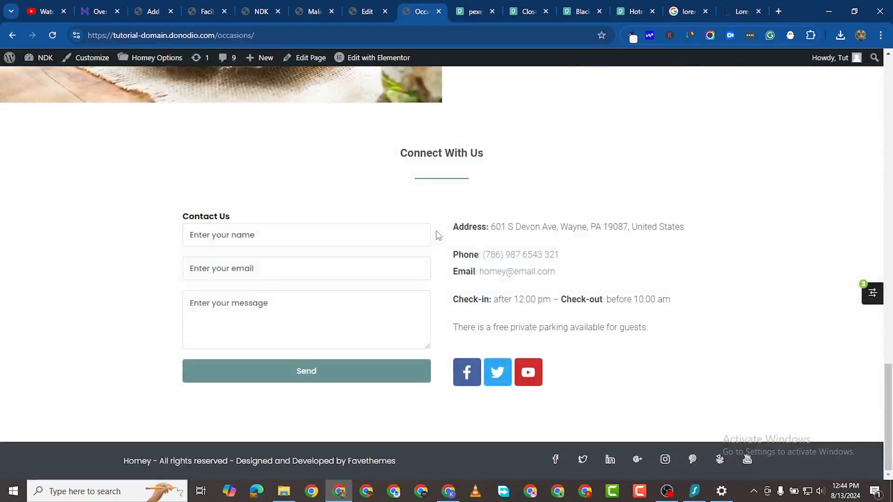
{"action": "scroll", "coordinate": [436, 233], "scroll_direction": "up", "scroll_amount": 20}
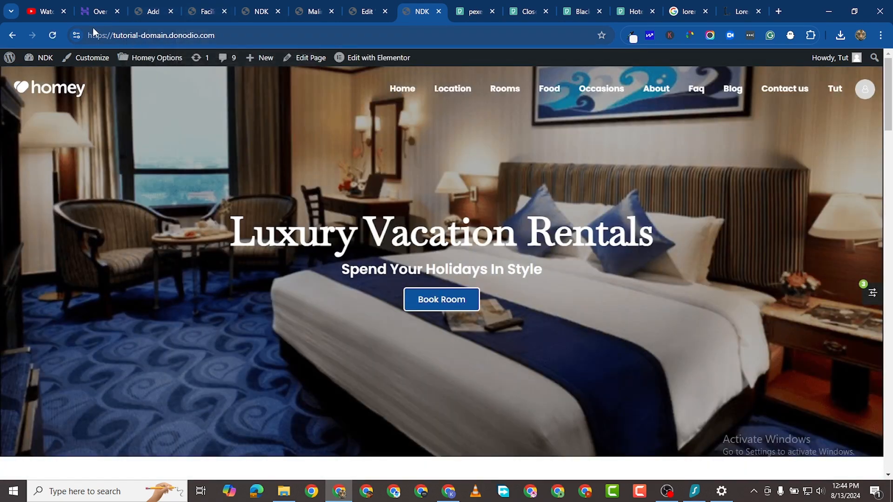
- Switch to the WordPress admin dashboard and open the form for uploading a plugin in .zip format
{"action": "left_click", "coordinate": [146, 16]}
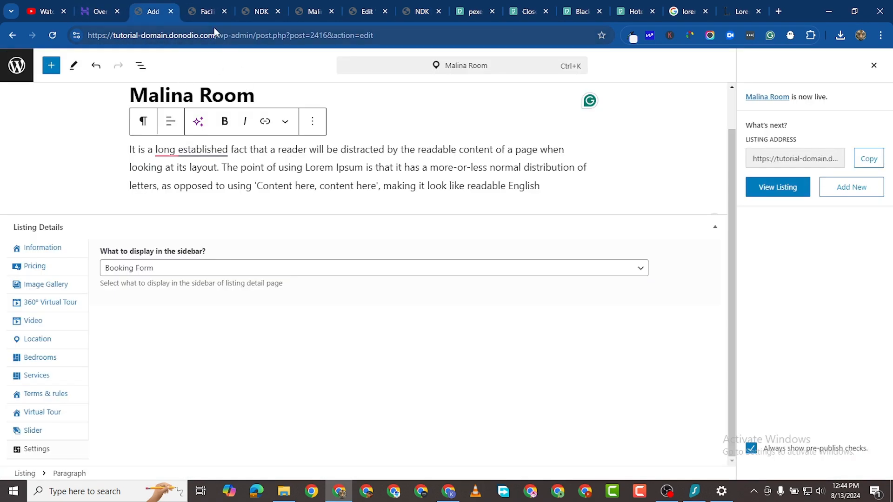
{"action": "left_click", "coordinate": [198, 17]}
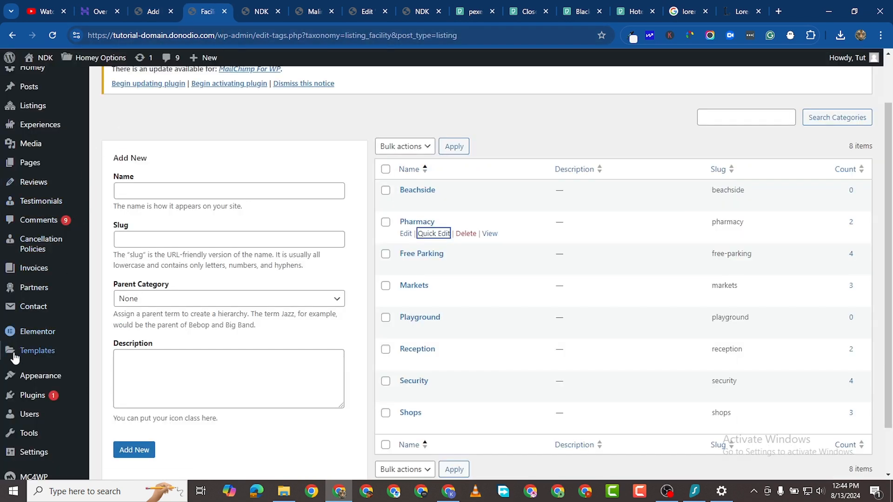
{"action": "mouse_move", "coordinate": [38, 339]}
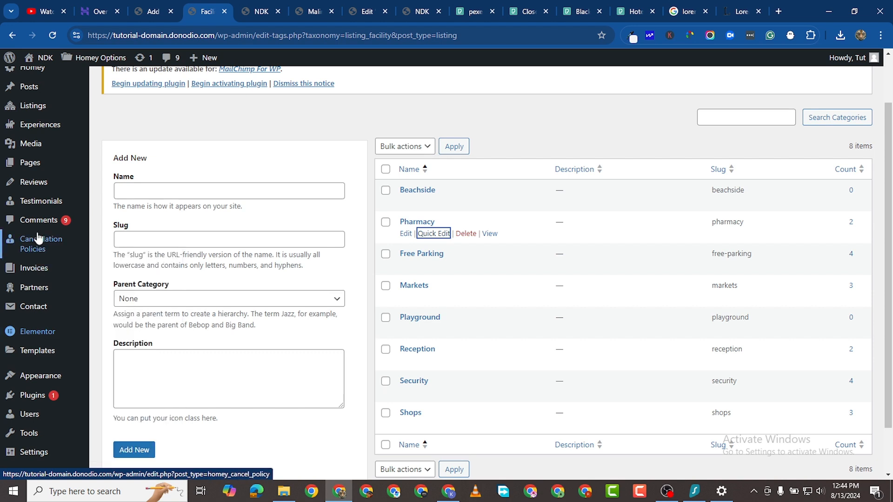
{"action": "mouse_move", "coordinate": [49, 272]}
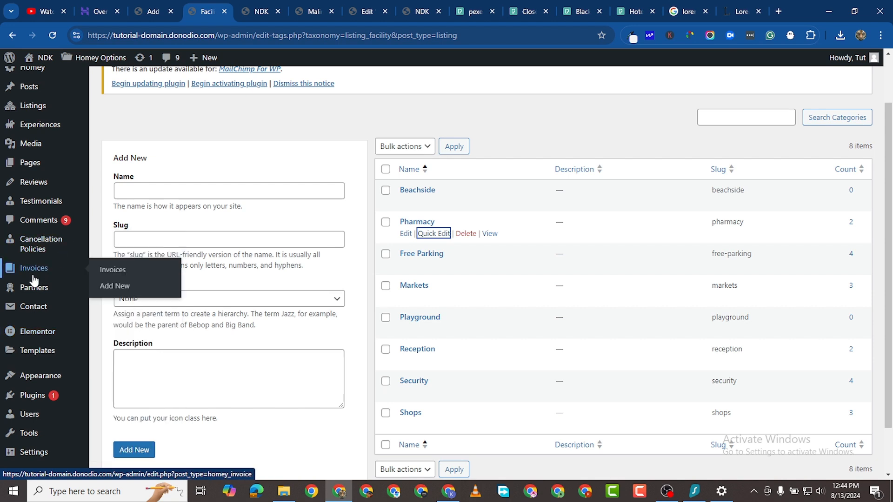
{"action": "mouse_move", "coordinate": [37, 293]}
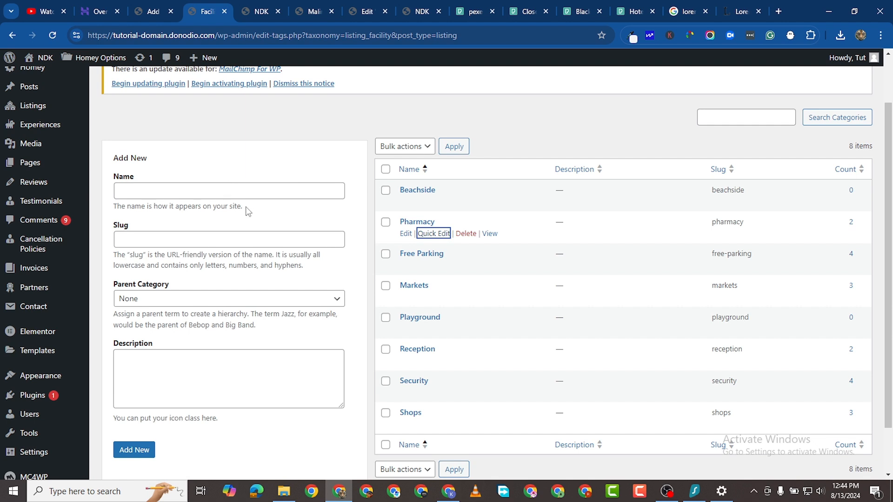
{"action": "left_click", "coordinate": [24, 397]}
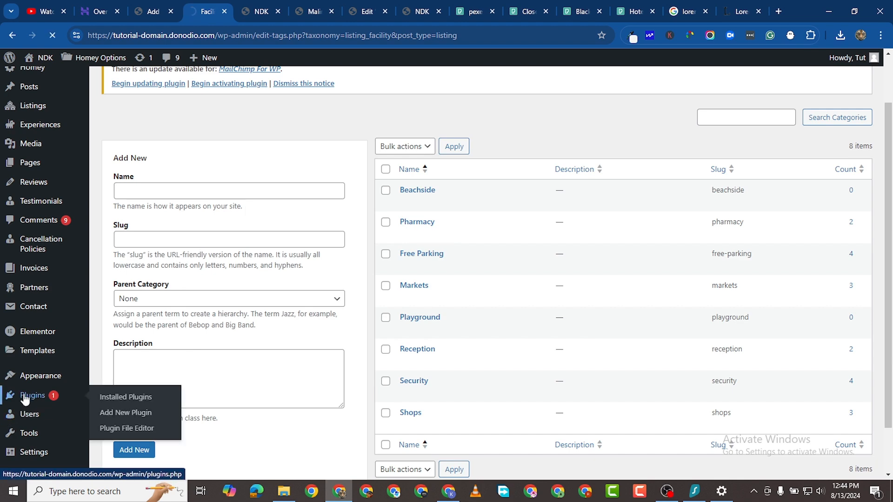
{"action": "left_click", "coordinate": [23, 394]}
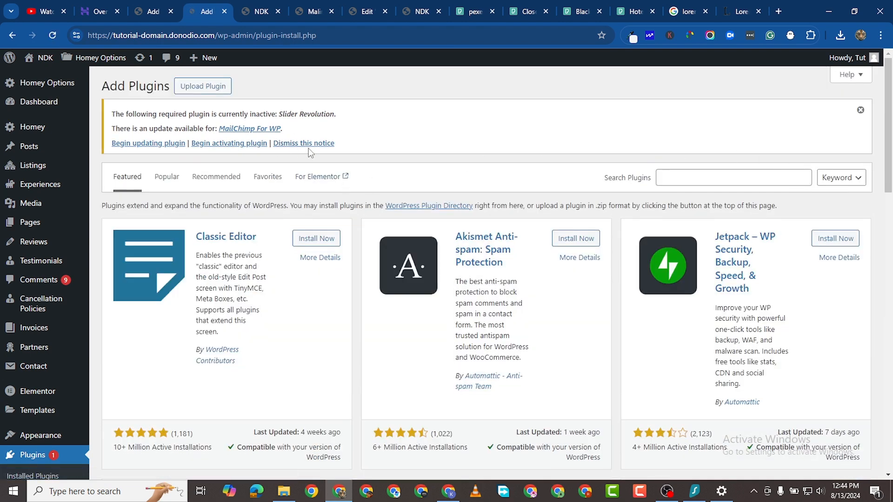
{"action": "left_click", "coordinate": [203, 86]}
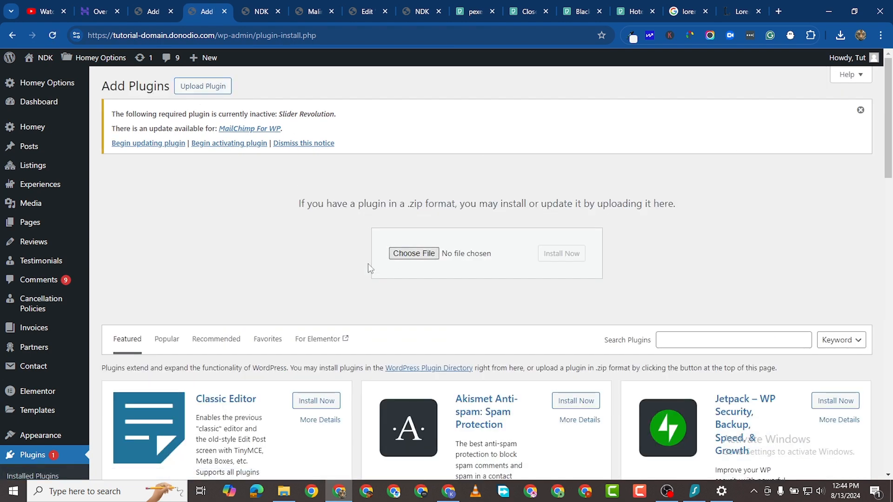
- Install and activate the plugin from the elementor-pro_3.23.3 zip file stored on the Desktop
{"action": "left_click", "coordinate": [395, 253]}
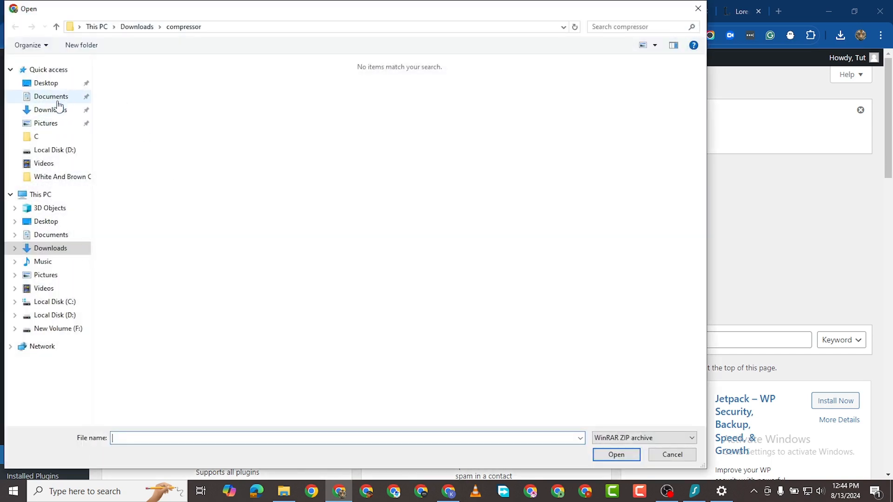
{"action": "left_click", "coordinate": [51, 83]}
{"action": "left_click", "coordinate": [139, 80]}
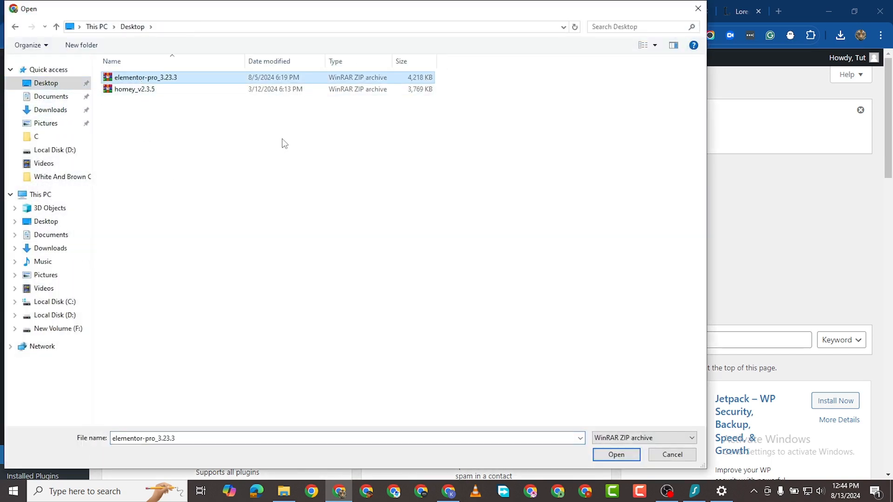
{"action": "left_click", "coordinate": [612, 455]}
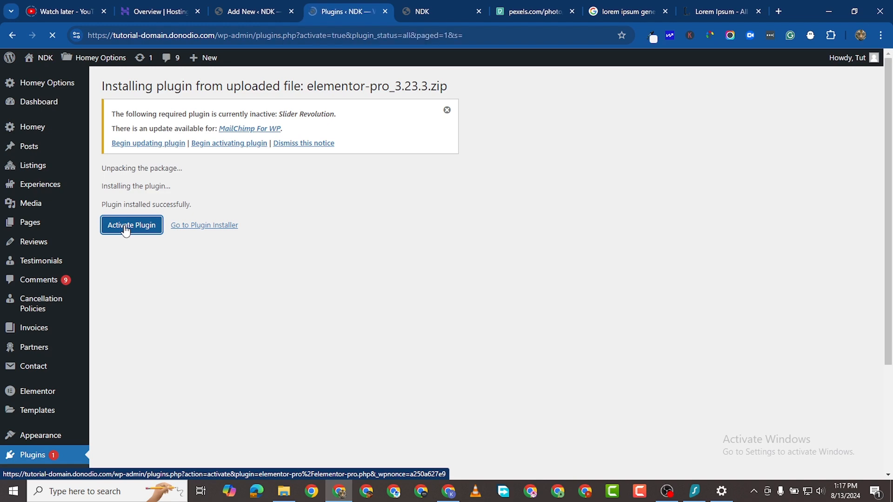
- Look over the installed plugins, and open the Saved Templates list to examine its entries
{"action": "scroll", "coordinate": [285, 381], "scroll_direction": "down", "scroll_amount": 10}
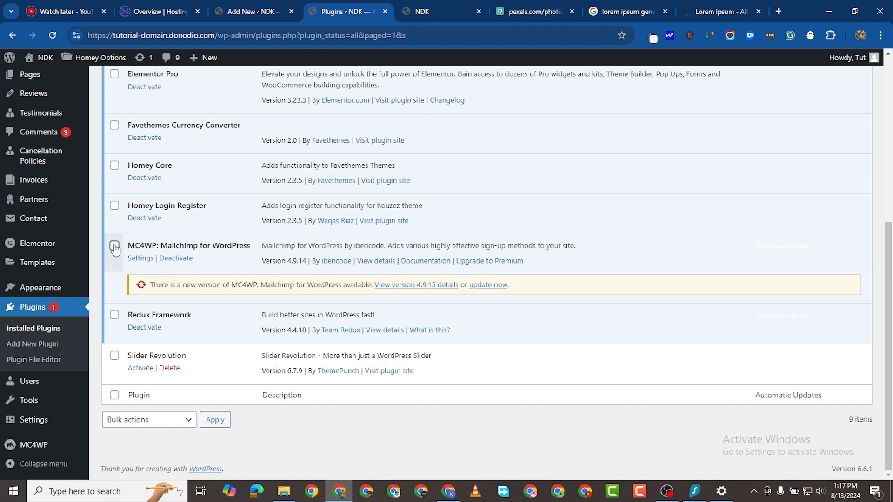
{"action": "mouse_move", "coordinate": [49, 277]}
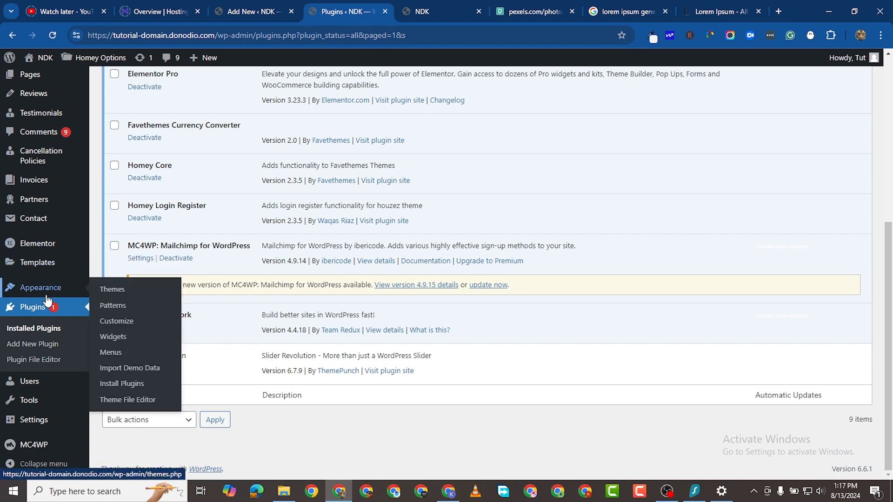
{"action": "scroll", "coordinate": [54, 279], "scroll_direction": "up", "scroll_amount": 2}
{"action": "scroll", "coordinate": [66, 249], "scroll_direction": "down", "scroll_amount": 2}
{"action": "mouse_move", "coordinate": [67, 252]}
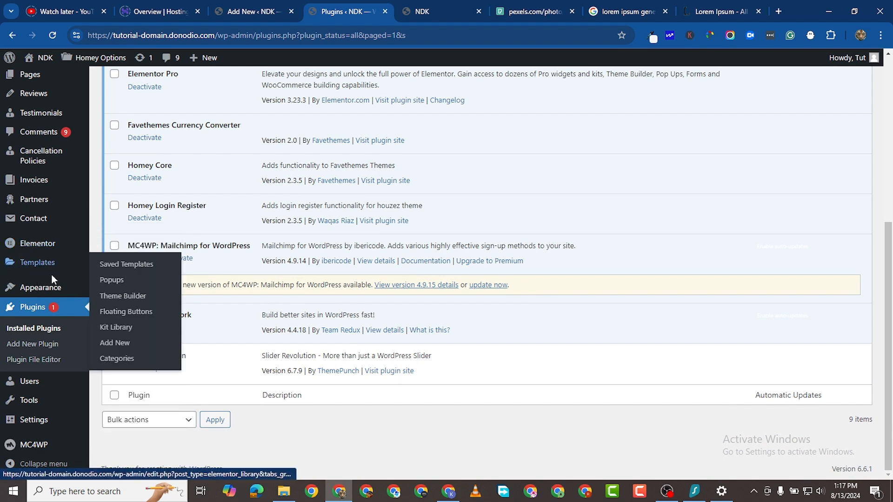
{"action": "mouse_move", "coordinate": [18, 278]}
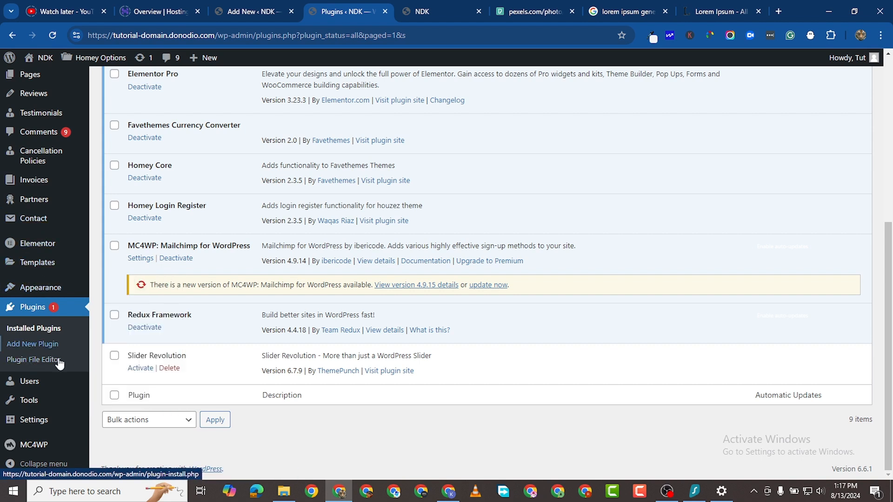
{"action": "mouse_move", "coordinate": [41, 256]}
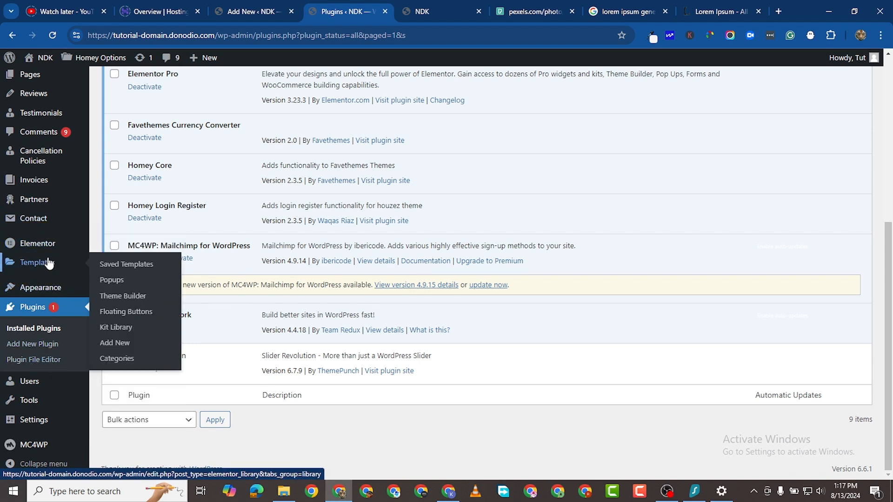
{"action": "left_click", "coordinate": [108, 264]}
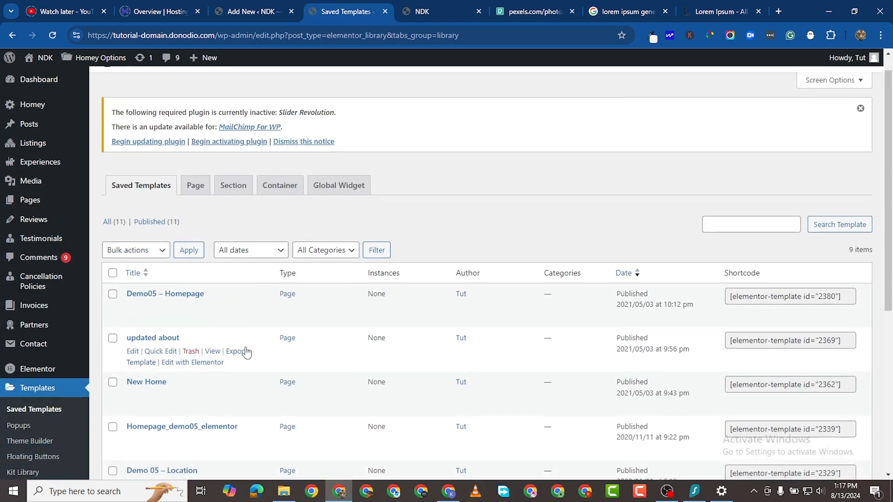
{"action": "scroll", "coordinate": [246, 354], "scroll_direction": "down", "scroll_amount": 3}
{"action": "scroll", "coordinate": [246, 353], "scroll_direction": "down", "scroll_amount": 3}
{"action": "scroll", "coordinate": [246, 354], "scroll_direction": "up", "scroll_amount": 6}
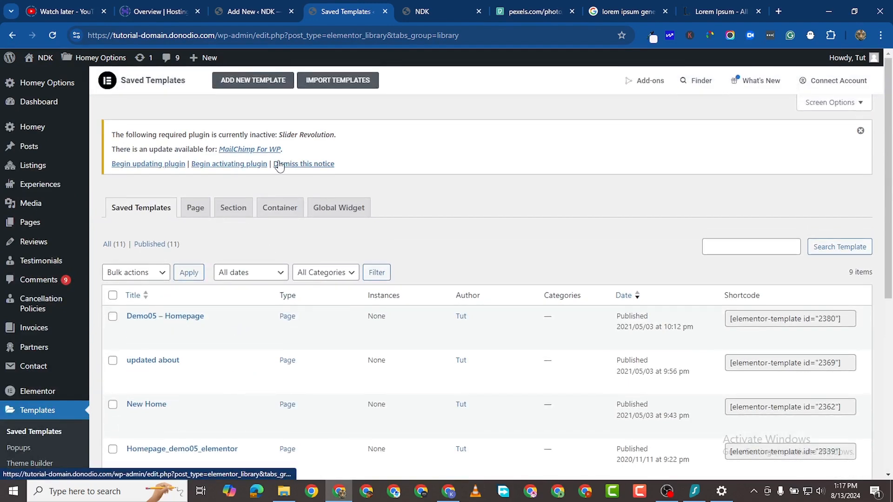
- Create a new template of type Page named T1
{"action": "left_click", "coordinate": [265, 84]}
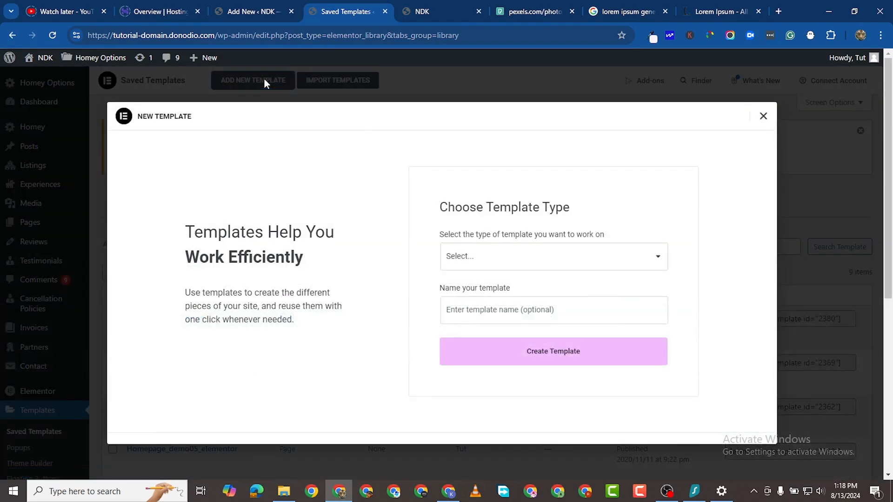
{"action": "left_click", "coordinate": [535, 263]}
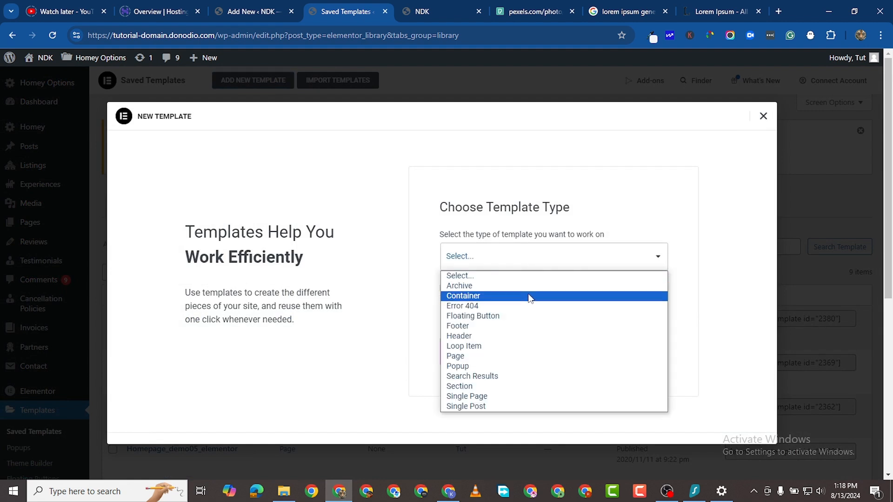
{"action": "left_click", "coordinate": [530, 356]}
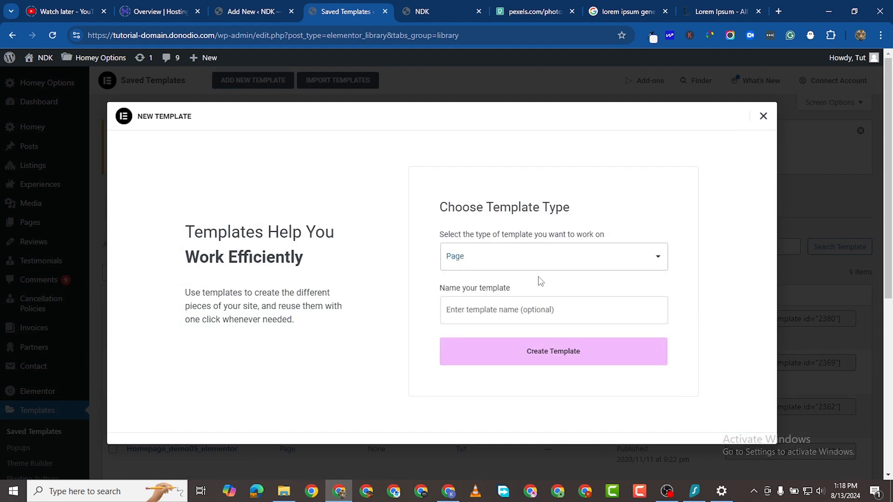
{"action": "left_click", "coordinate": [533, 308]}
{"action": "left_click", "coordinate": [533, 342]}
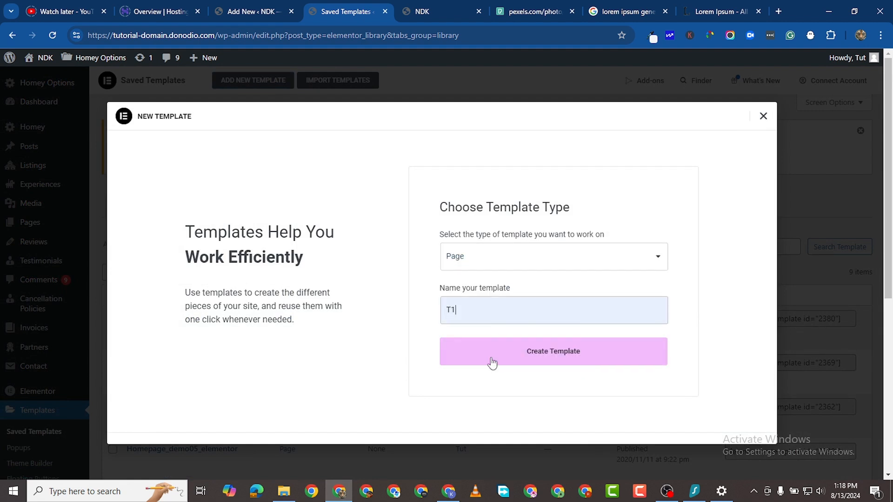
{"action": "left_click", "coordinate": [494, 359]}
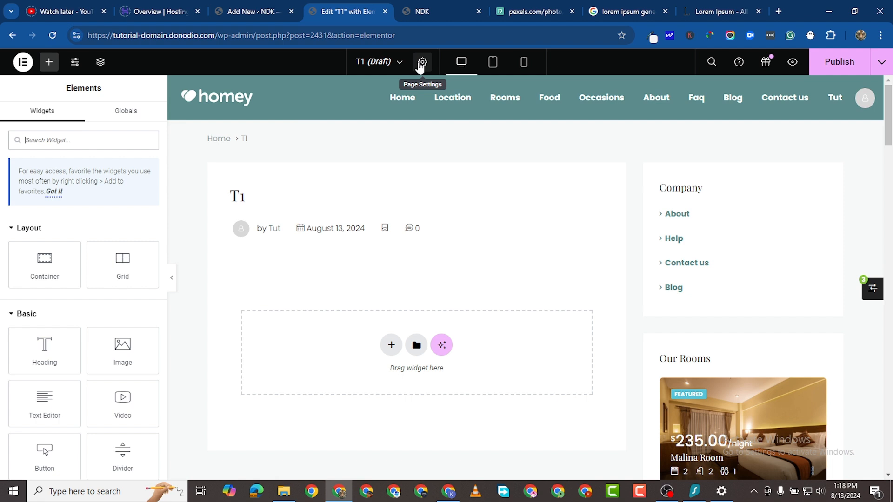
- In the page settings, hide the title and set the page layout to Elementor Full Width
{"action": "left_click", "coordinate": [421, 65]}
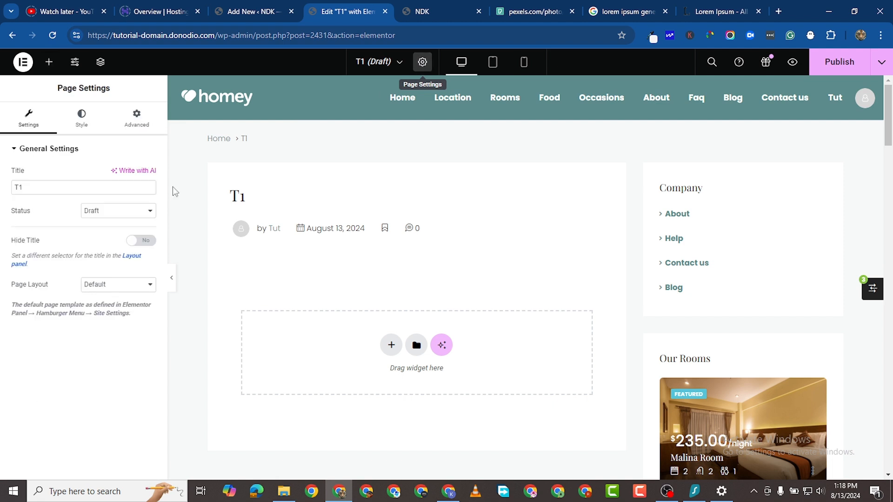
{"action": "left_click", "coordinate": [152, 241]}
{"action": "left_click", "coordinate": [118, 285]}
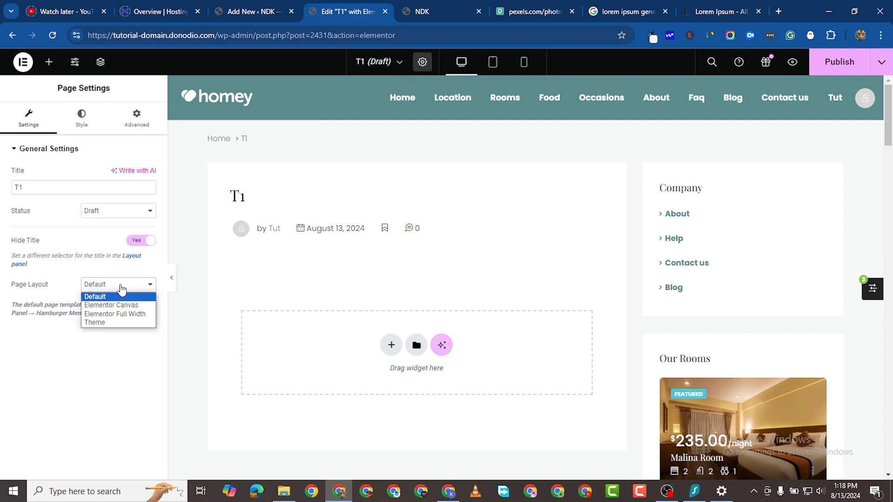
{"action": "left_click", "coordinate": [105, 313]}
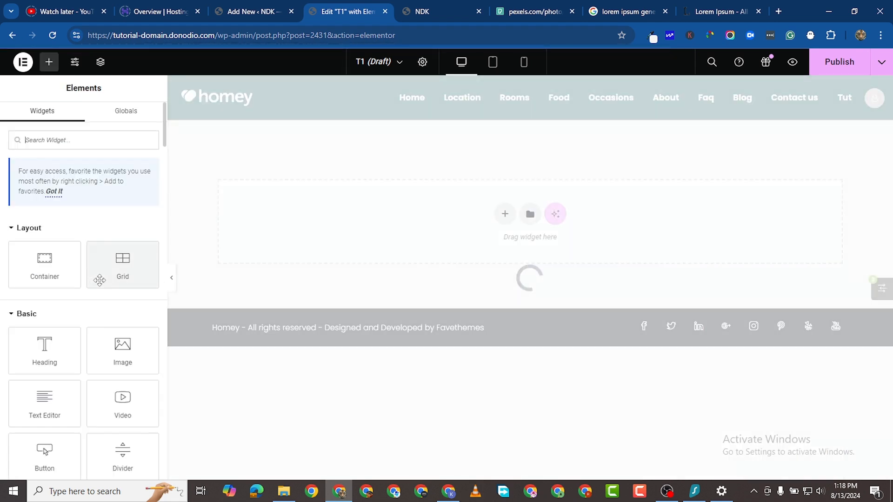
- Change the template's page layout to Elementor Canvas
{"action": "left_click", "coordinate": [422, 62]}
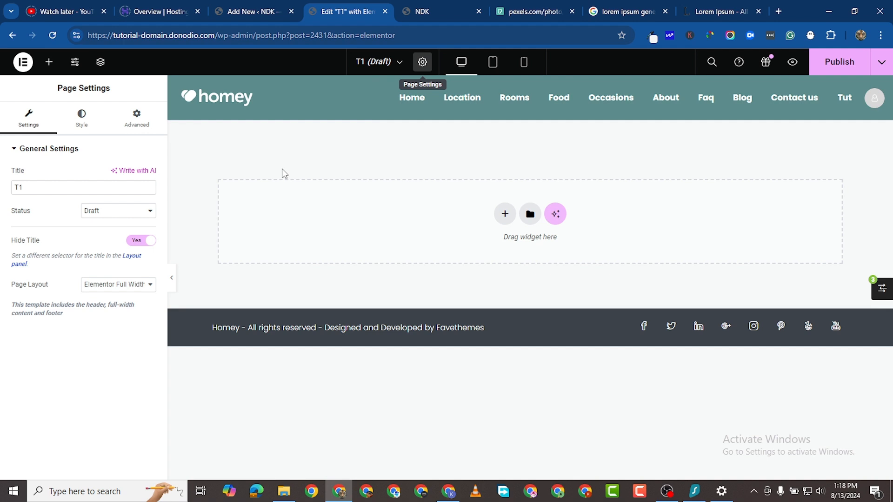
{"action": "left_click", "coordinate": [124, 284]}
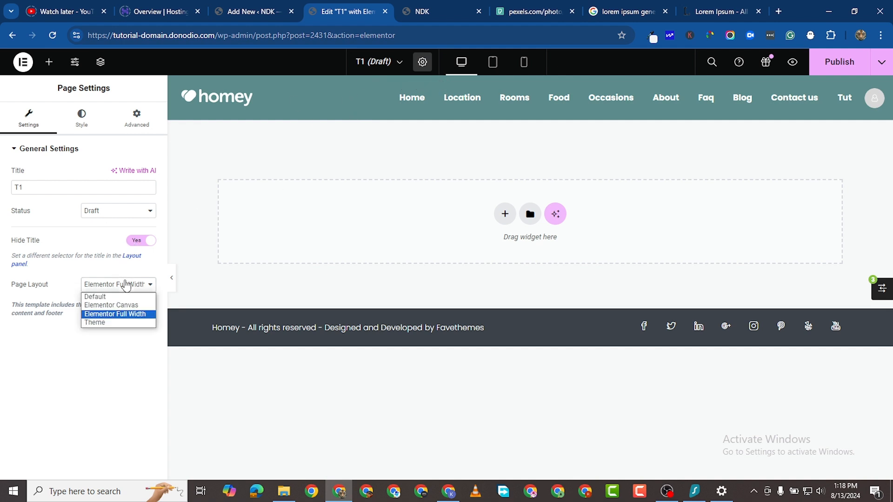
{"action": "left_click", "coordinate": [113, 305]}
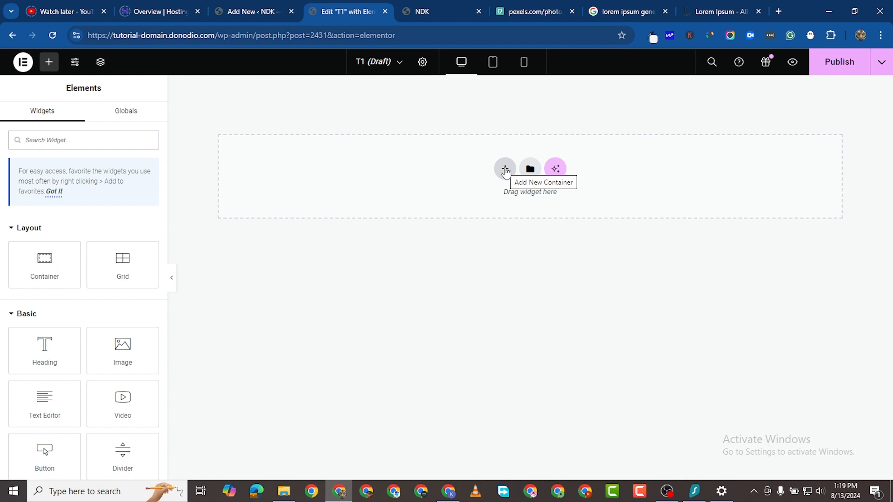
- Add a new Flexbox container with a structure of four equal columns
{"action": "left_click", "coordinate": [506, 171]}
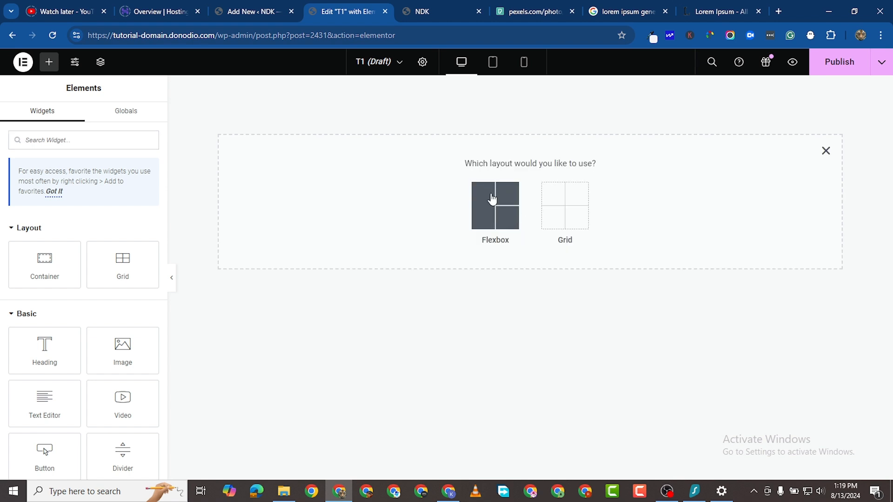
{"action": "left_click", "coordinate": [492, 195]}
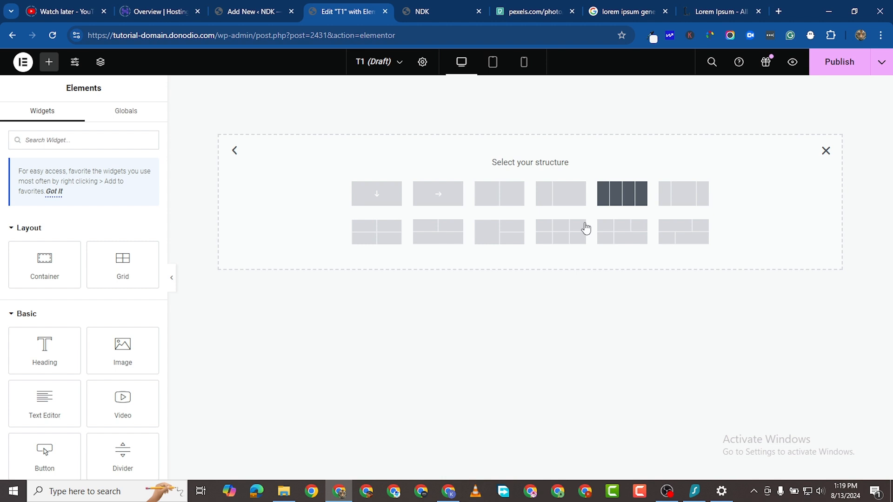
{"action": "left_click", "coordinate": [585, 228]}
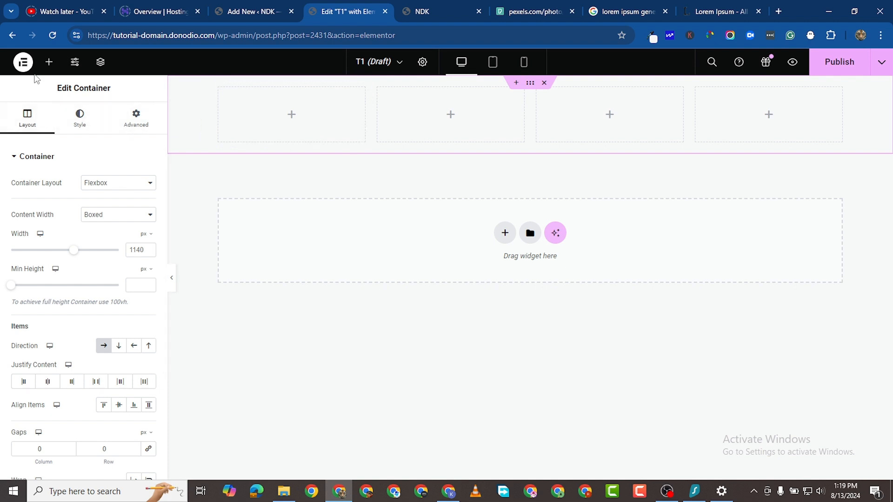
- Place an Image widget in the first column and fill it with the HomeyHost15 portrait from the media library
{"action": "left_click", "coordinate": [49, 61]}
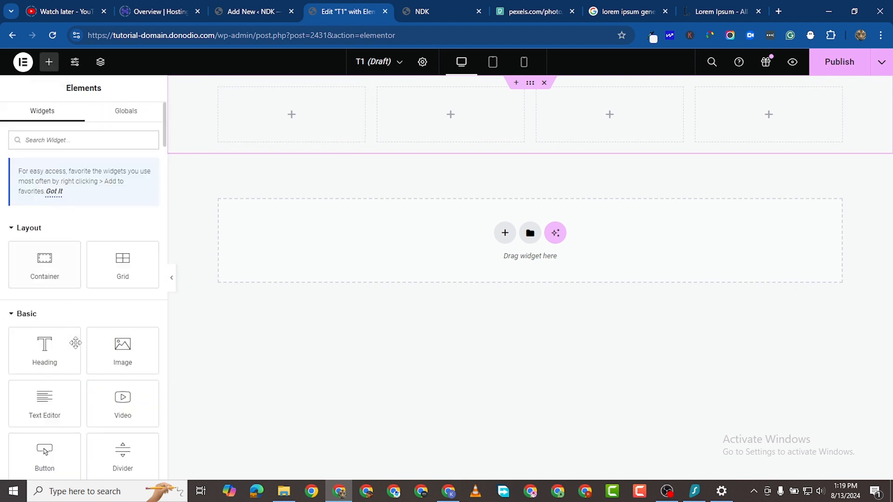
{"action": "left_click_drag", "start_coordinate": [121, 353], "coordinate": [246, 145]}
{"action": "left_click", "coordinate": [103, 219]}
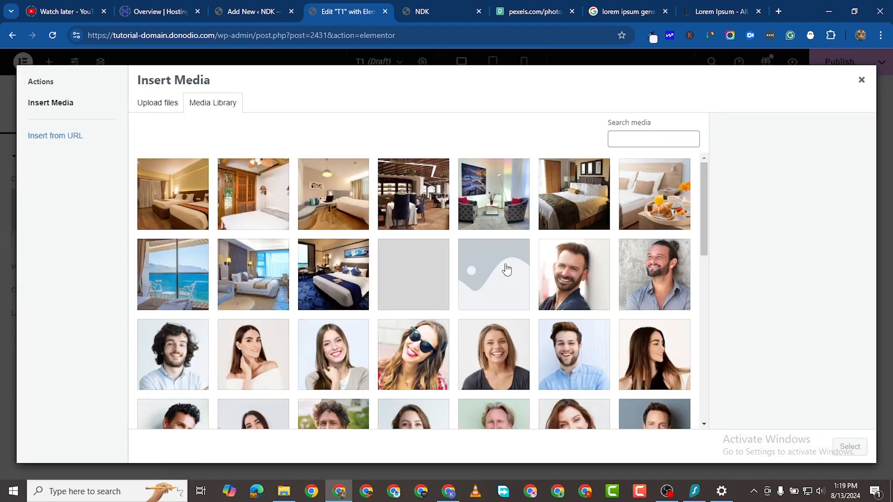
{"action": "scroll", "coordinate": [269, 331], "scroll_direction": "down", "scroll_amount": 1}
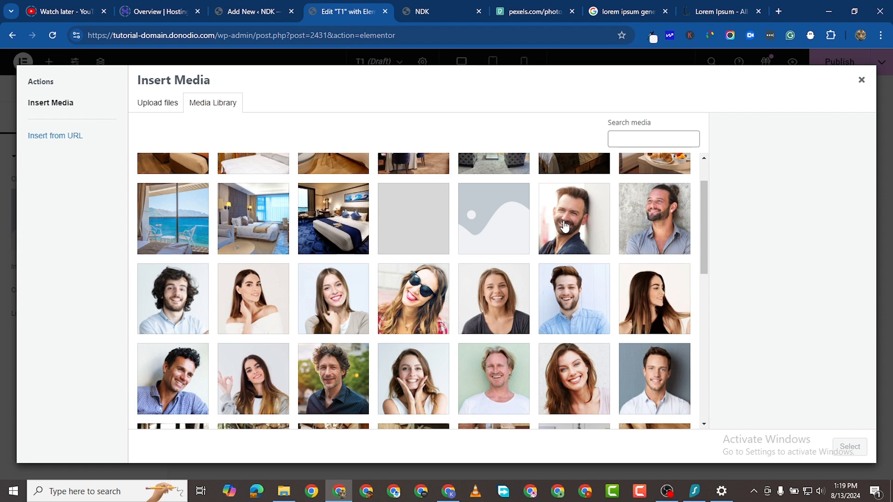
{"action": "left_click", "coordinate": [565, 226]}
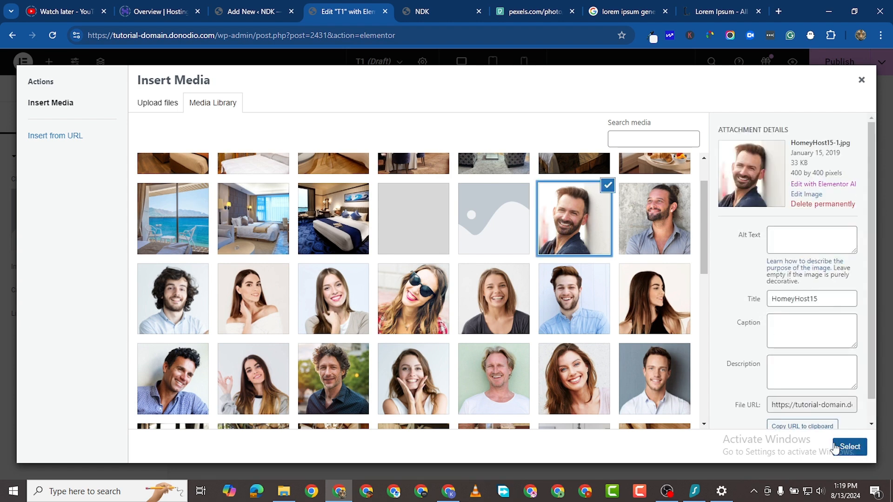
{"action": "left_click", "coordinate": [842, 445]}
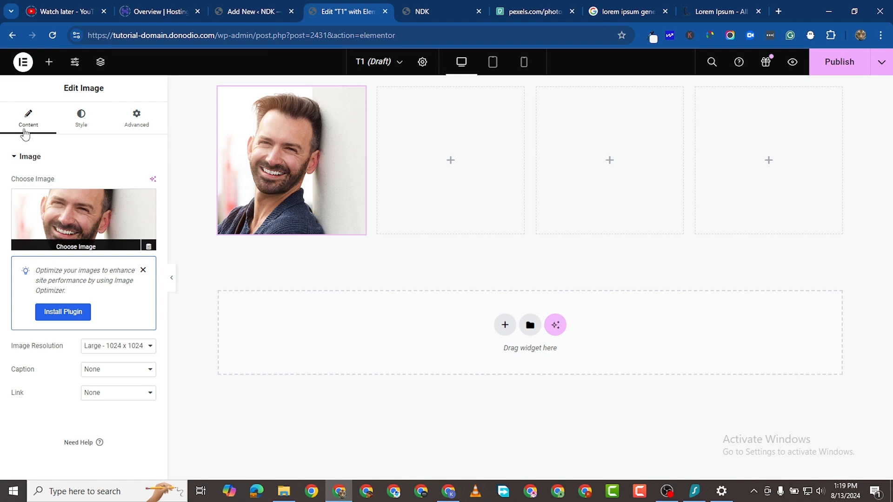
- Add a Text Editor widget below the first column's portrait and replace its placeholder with the selected "Why do we use it?" passage from the lipsum.com tab
{"action": "left_click", "coordinate": [49, 62]}
{"action": "left_click_drag", "start_coordinate": [44, 402], "coordinate": [277, 230]}
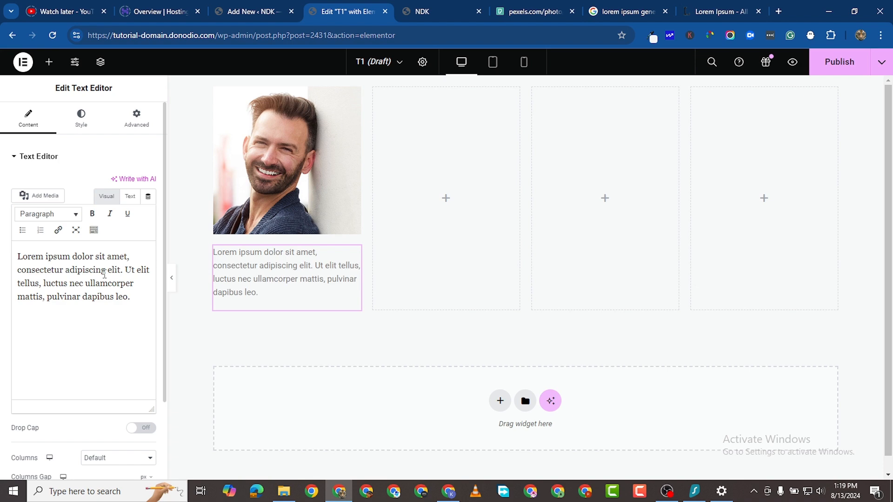
{"action": "left_click", "coordinate": [724, 13]}
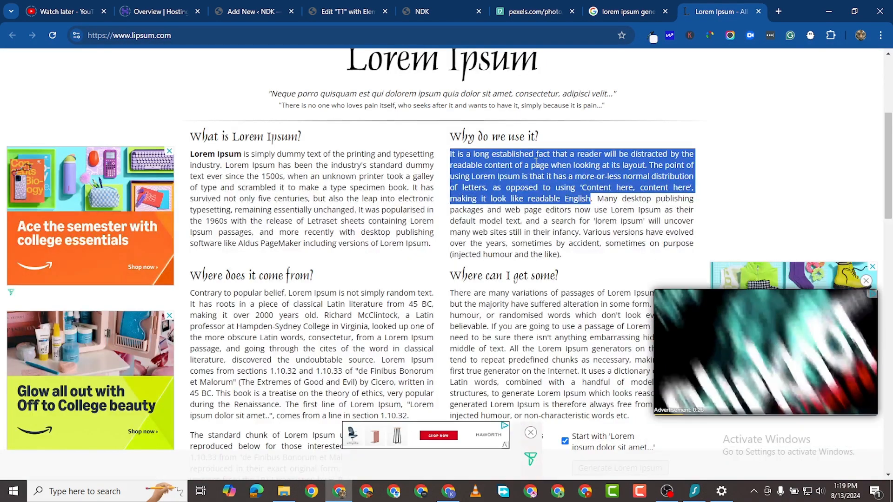
{"action": "right_click", "coordinate": [561, 163]}
{"action": "left_click", "coordinate": [576, 179]}
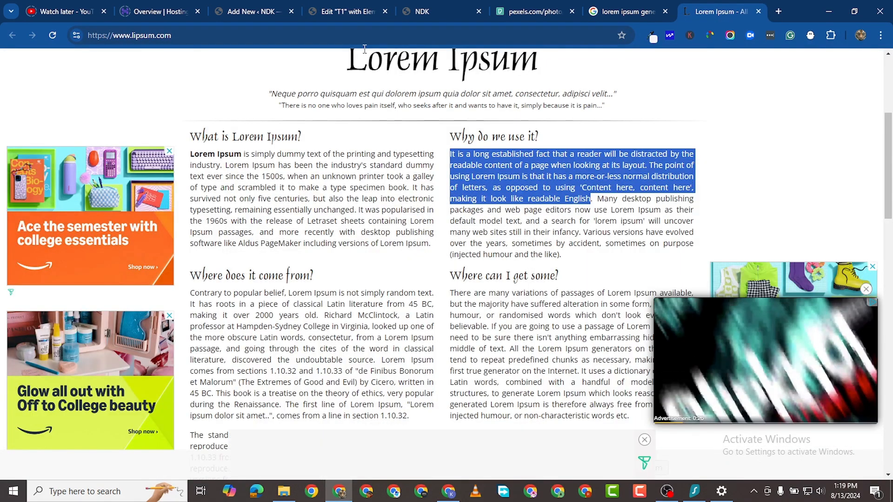
{"action": "left_click", "coordinate": [335, 17]}
{"action": "triple_click", "coordinate": [71, 268]}
{"action": "right_click", "coordinate": [119, 283]}
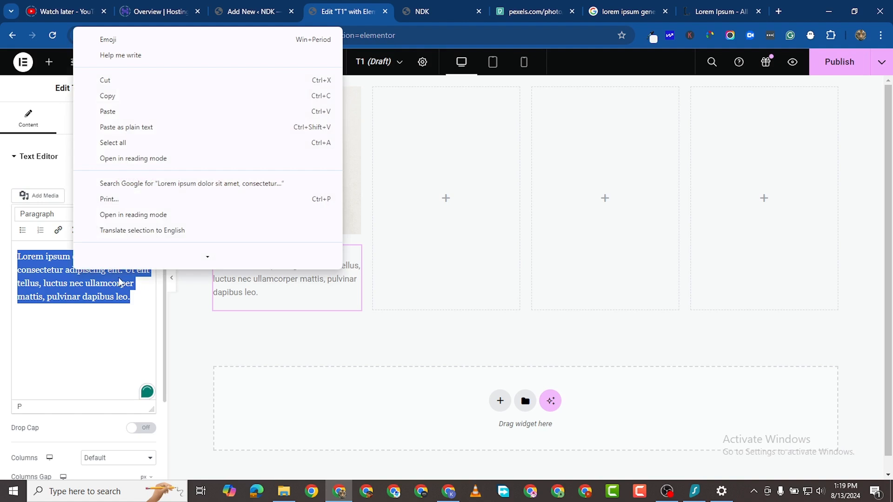
{"action": "left_click", "coordinate": [112, 120]}
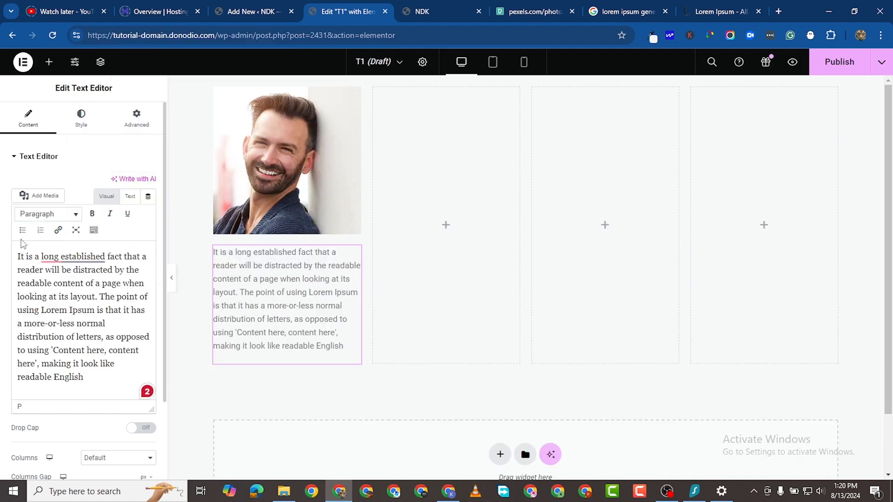
- Trim the testimonial text to end at "more-or-less normal", enclose it in quotation marks, and append a dash with the reviewer's full name
{"action": "type", "text": "\""}
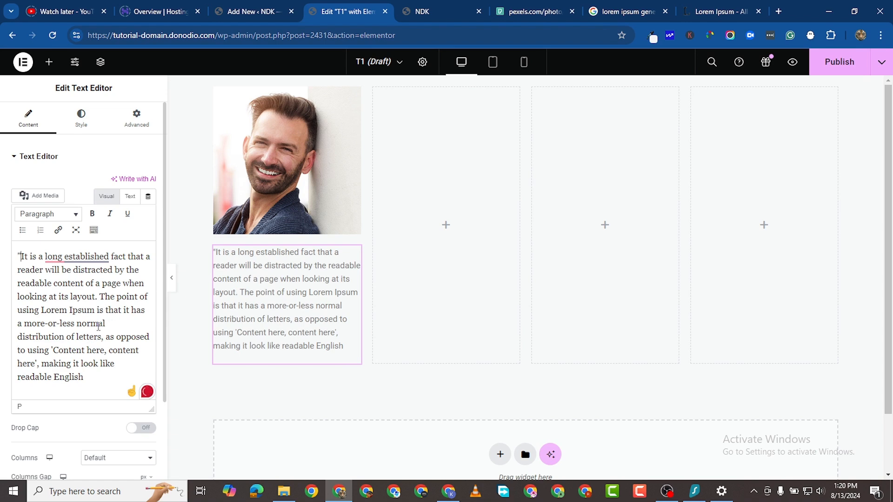
{"action": "left_click_drag", "start_coordinate": [104, 322], "coordinate": [160, 377]}
{"action": "key", "text": "BackSpace"}
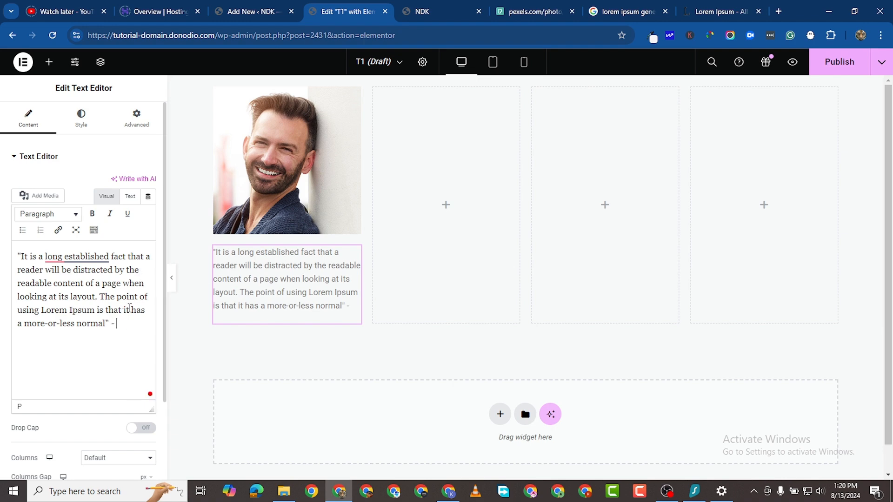
{"action": "type", "text": "hn"}
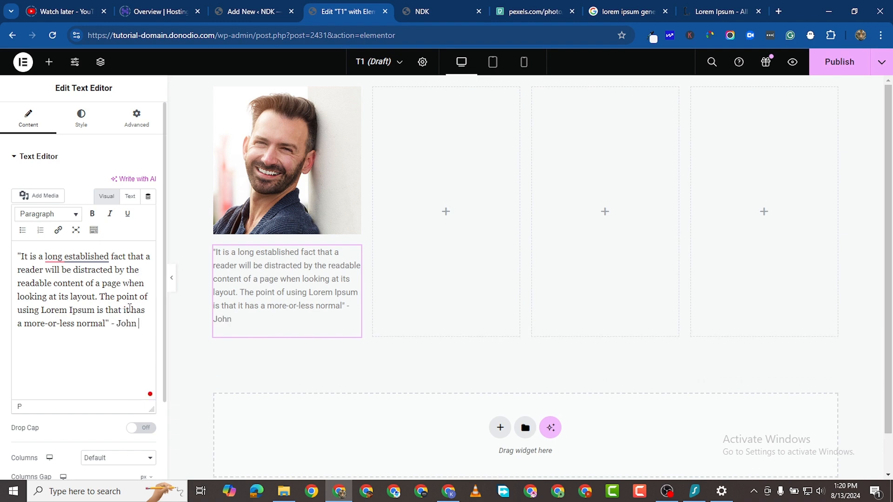
{"action": "type", "text": " Doe"}
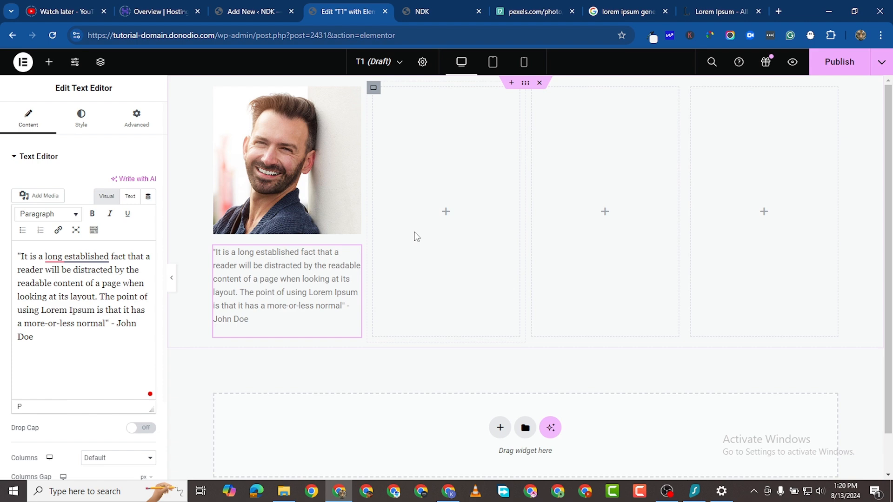
- Set the testimonial text color to black (#000000)
{"action": "left_click", "coordinate": [81, 119]}
{"action": "left_click", "coordinate": [148, 206]}
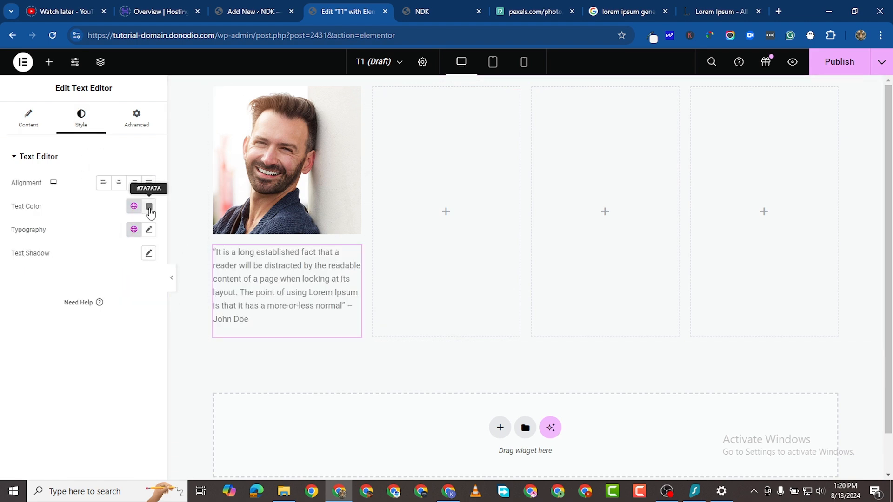
{"action": "left_click_drag", "start_coordinate": [119, 302], "coordinate": [54, 354]}
{"action": "left_click", "coordinate": [3, 359]}
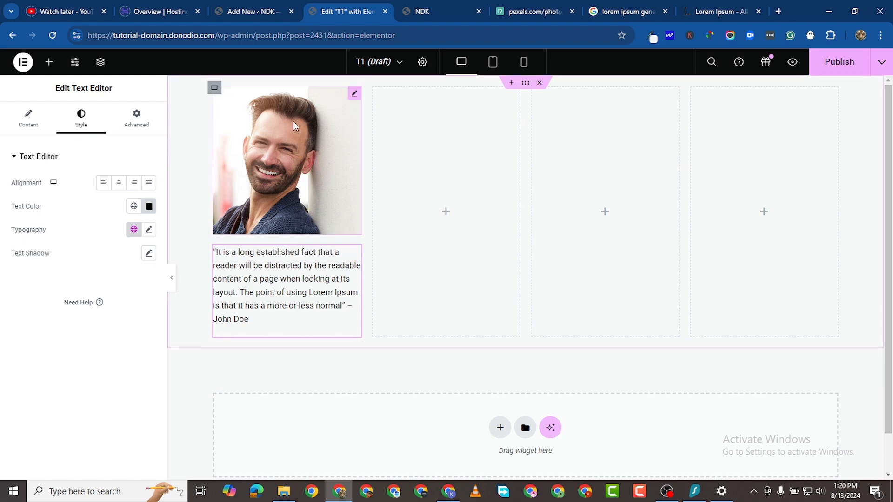
- Set the portrait image's resolution to Custom at 200 x 200 and apply it
{"action": "left_click", "coordinate": [353, 94]}
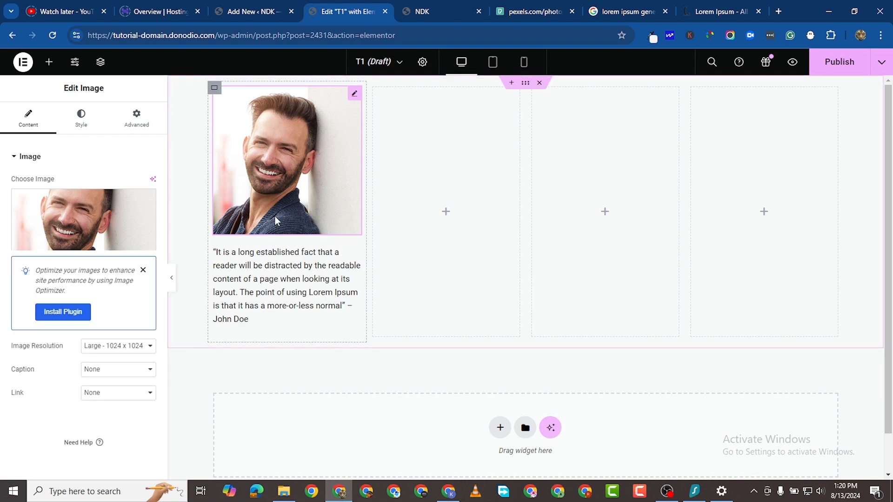
{"action": "left_click", "coordinate": [99, 346]}
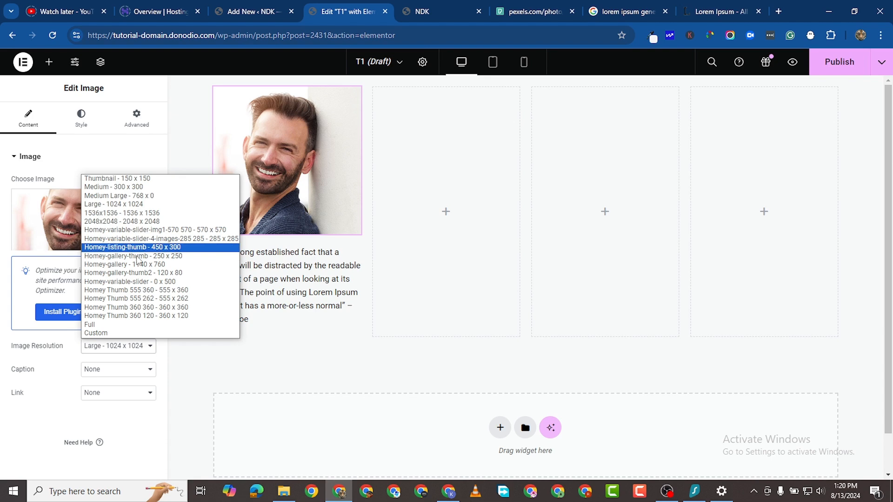
{"action": "left_click", "coordinate": [131, 333]}
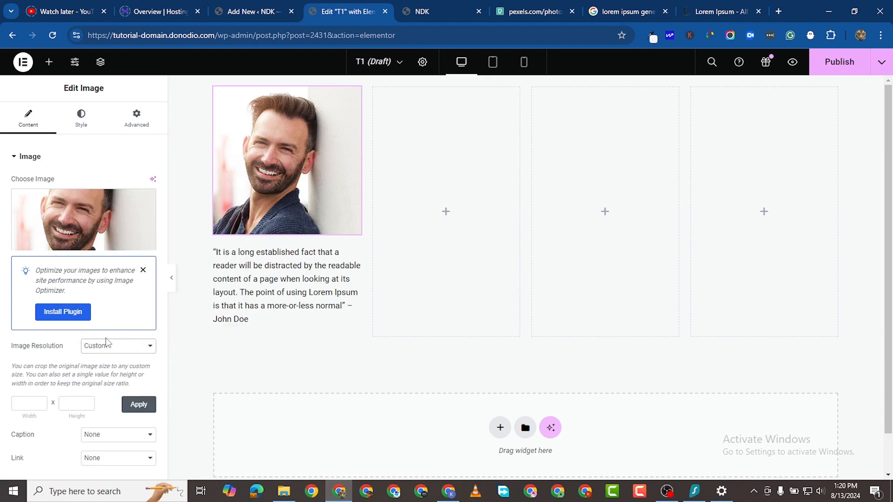
{"action": "left_click", "coordinate": [33, 405]}
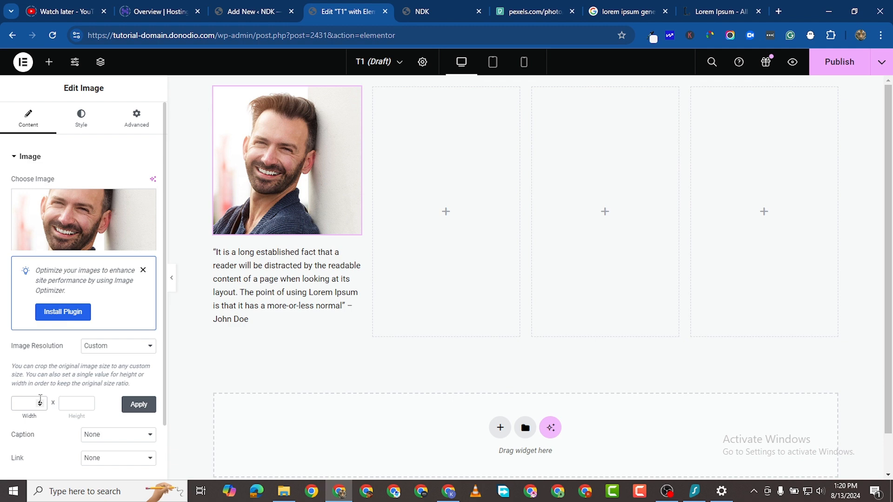
{"action": "left_click", "coordinate": [79, 401]}
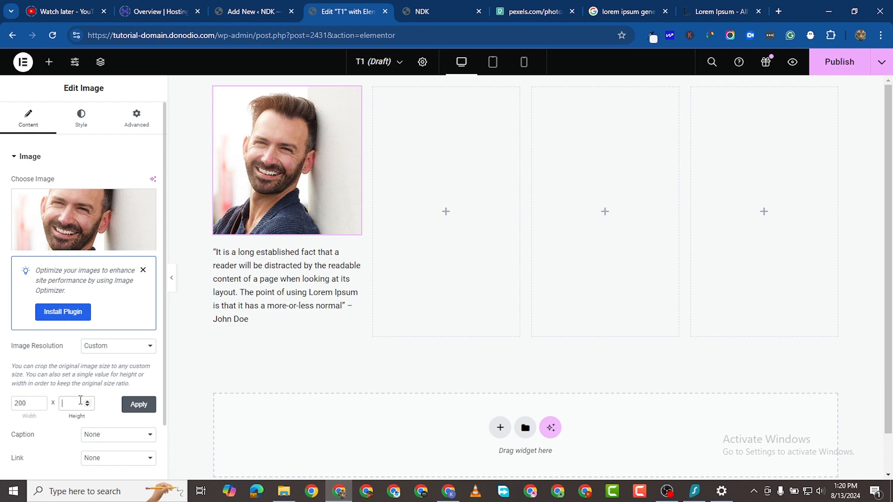
{"action": "type", "text": "200"}
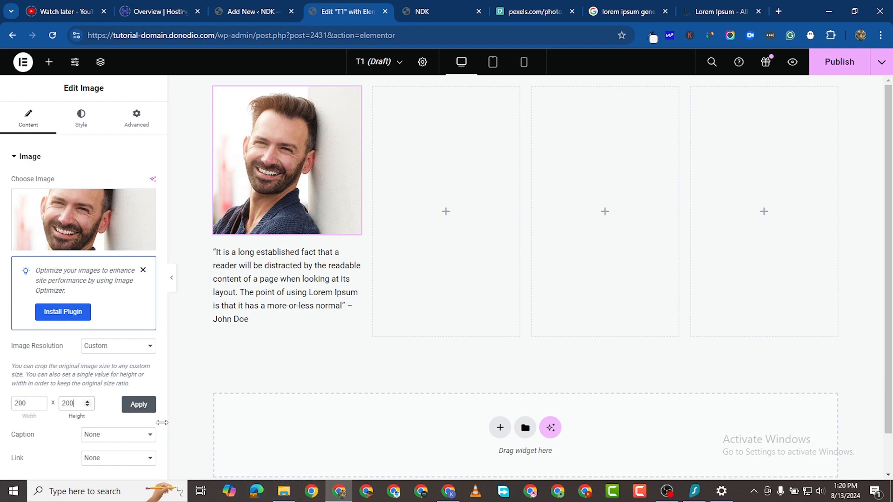
{"action": "left_click", "coordinate": [137, 405]}
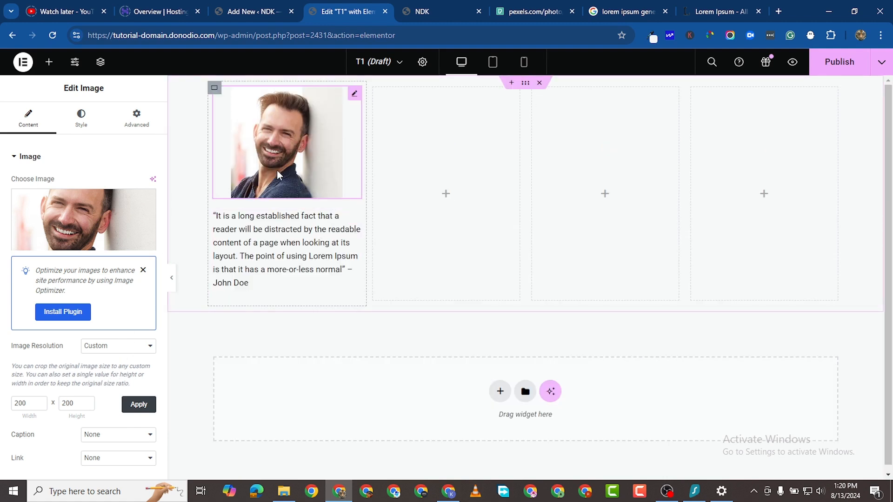
- Give the first column's container a Solid border
{"action": "left_click", "coordinate": [214, 92]}
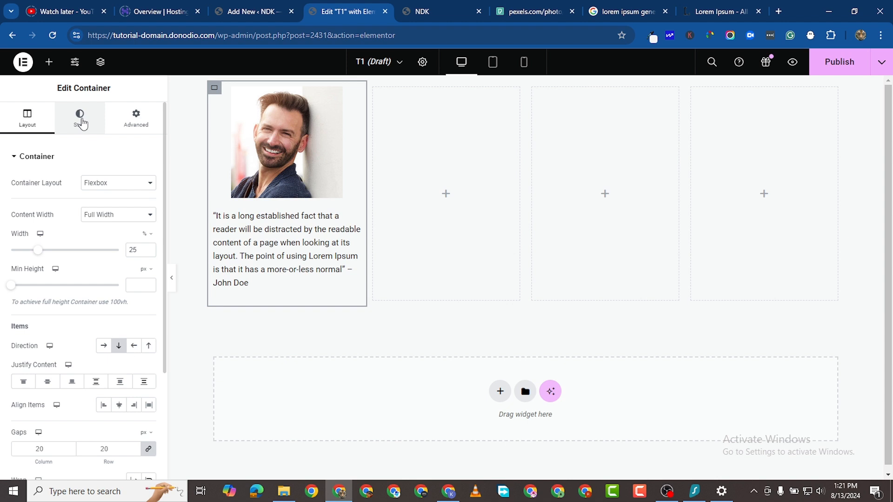
{"action": "left_click", "coordinate": [82, 123]}
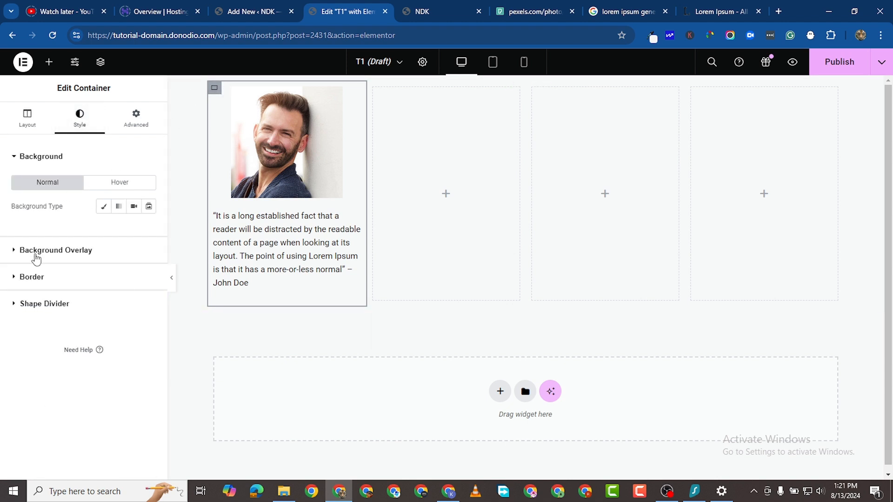
{"action": "left_click", "coordinate": [14, 284]}
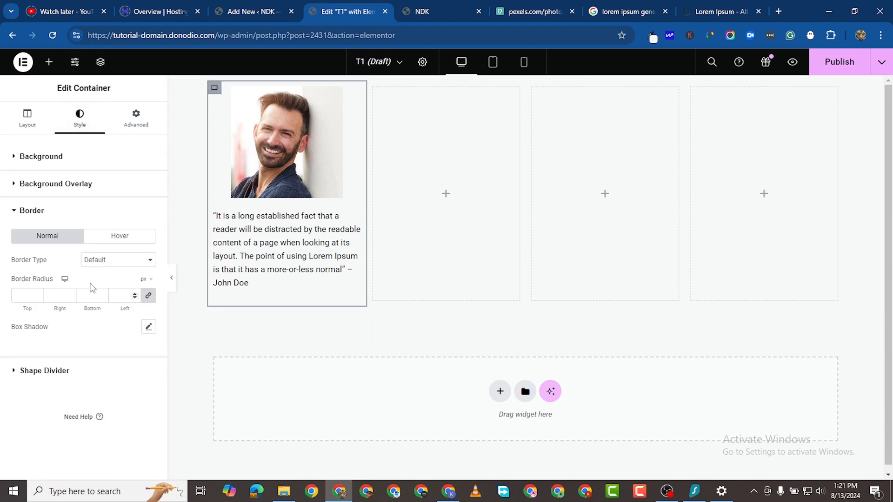
{"action": "left_click", "coordinate": [100, 262]}
{"action": "left_click", "coordinate": [116, 292]}
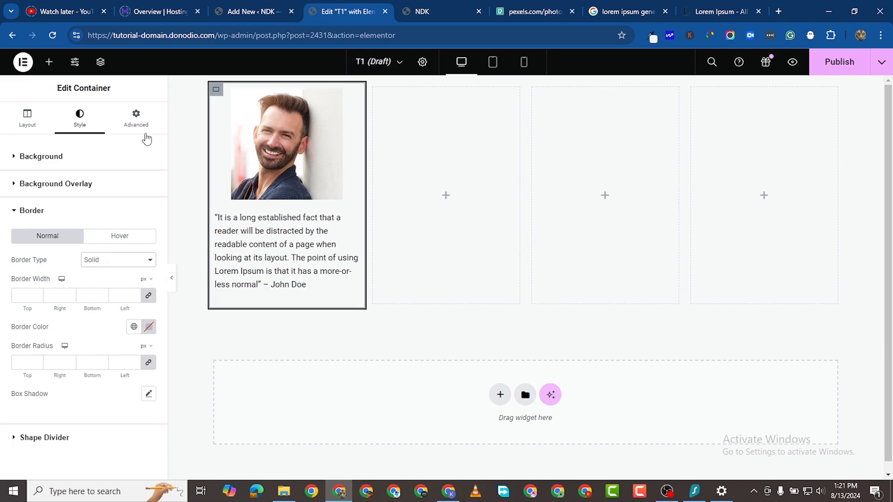
- Give the first column's container a classic background in grey #747474
{"action": "left_click", "coordinate": [15, 158]}
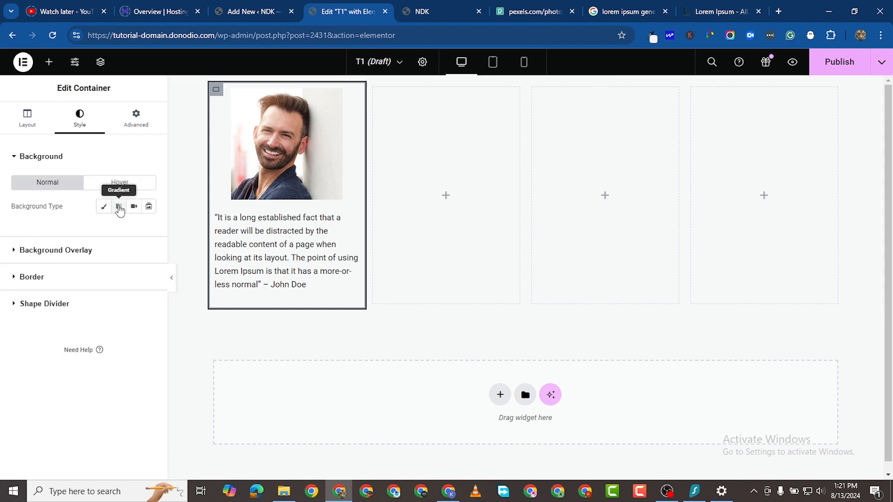
{"action": "left_click", "coordinate": [105, 208]}
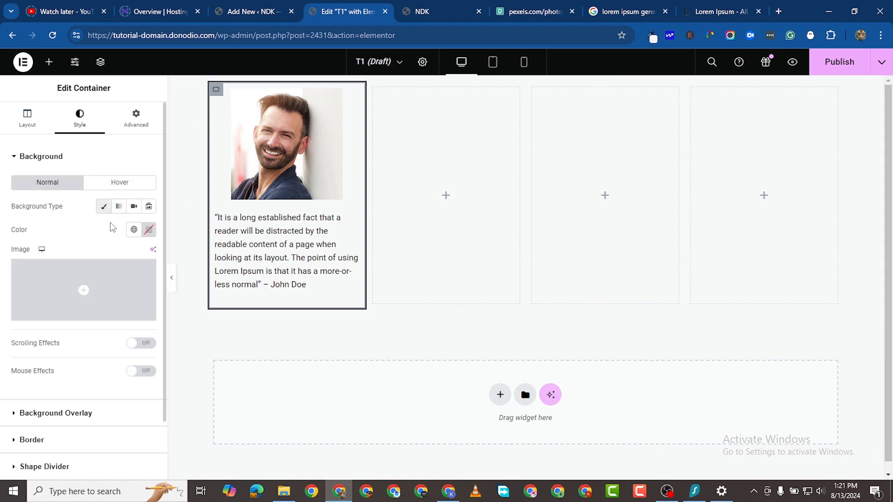
{"action": "left_click", "coordinate": [149, 231]}
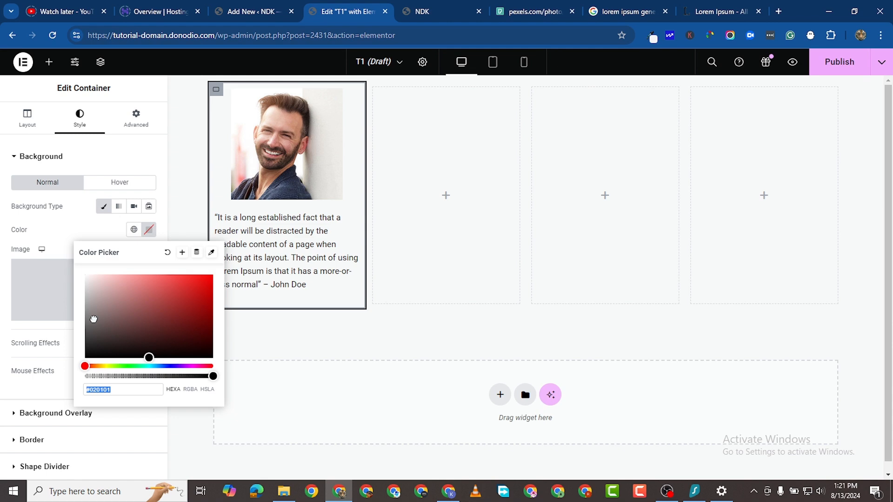
{"action": "mouse_move", "coordinate": [94, 319]}
{"action": "left_mouse_down"}
{"action": "mouse_move", "coordinate": [83, 334]}
{"action": "mouse_move", "coordinate": [82, 321]}
{"action": "left_mouse_up"}
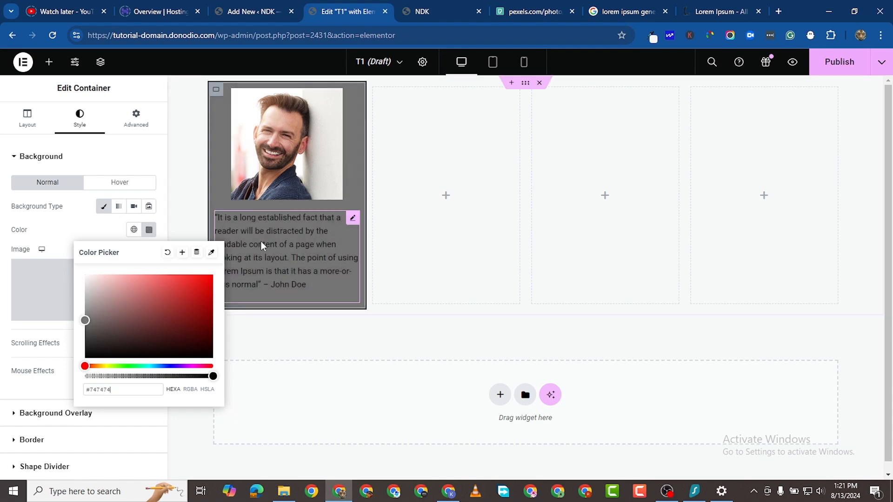
- Change the testimonial text color to white (#FFFFFF)
{"action": "left_click", "coordinate": [352, 219]}
{"action": "left_click", "coordinate": [352, 220]}
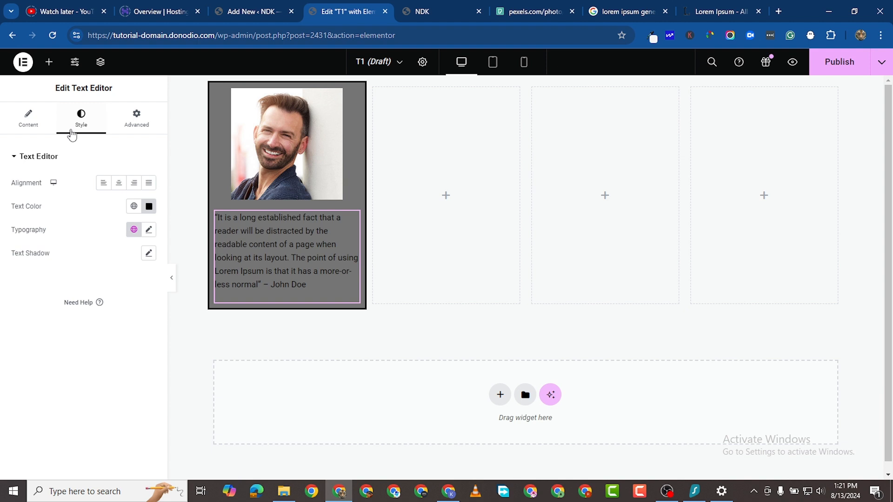
{"action": "left_click", "coordinate": [149, 208]}
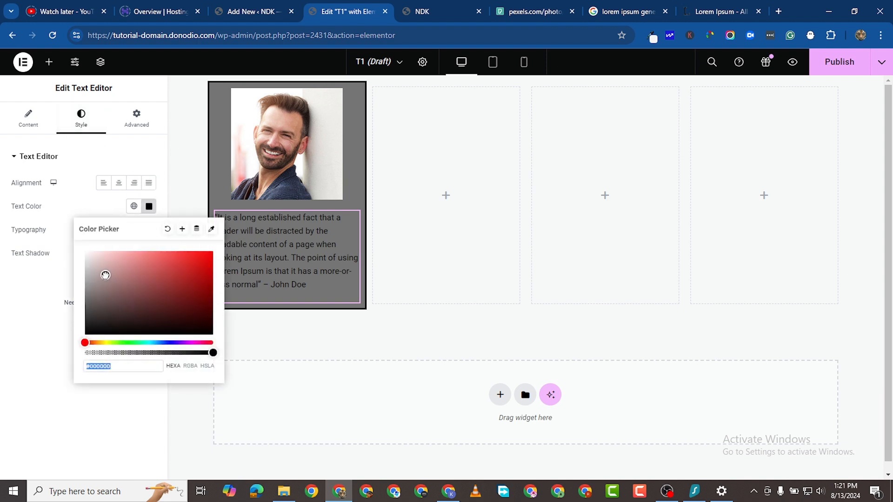
{"action": "left_click_drag", "start_coordinate": [104, 274], "coordinate": [74, 250]}
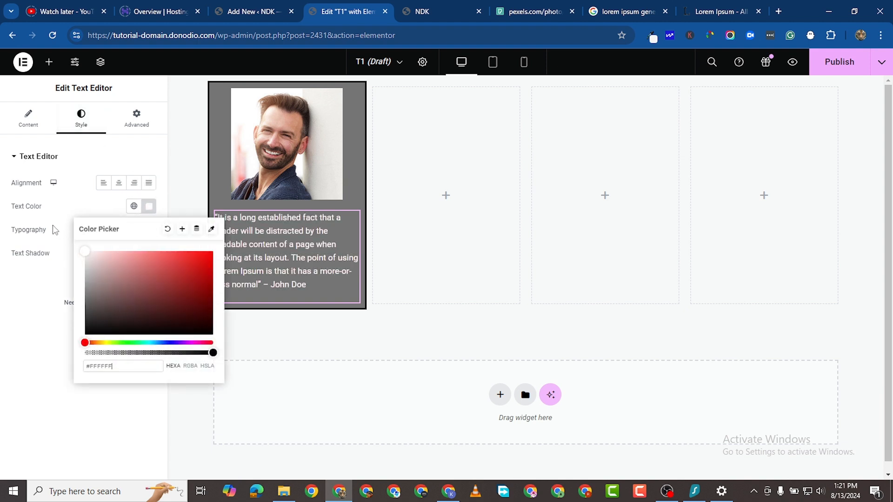
{"action": "left_click", "coordinate": [3, 366]}
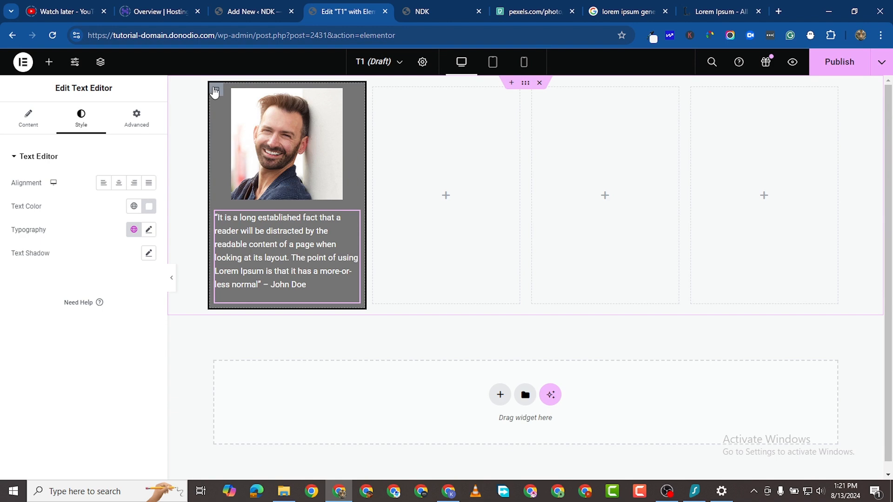
- Try to shift the hue of the first column's background color to blue
{"action": "left_click", "coordinate": [216, 89]}
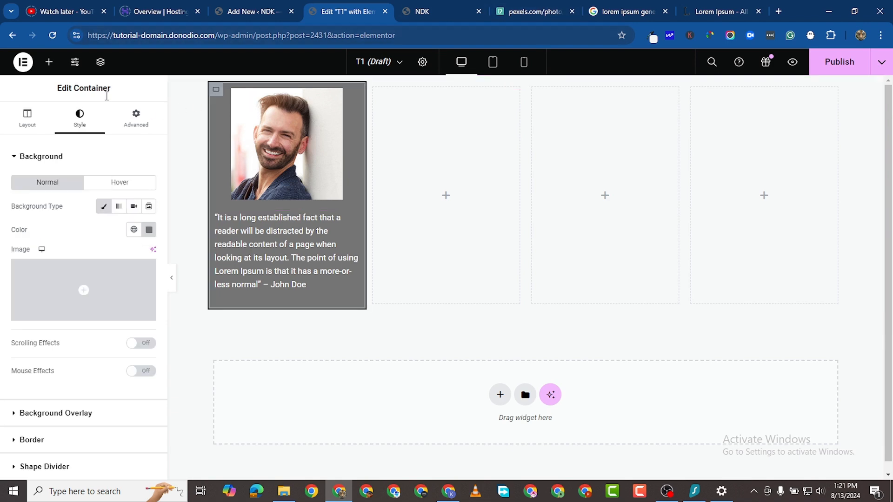
{"action": "left_click", "coordinate": [149, 230]}
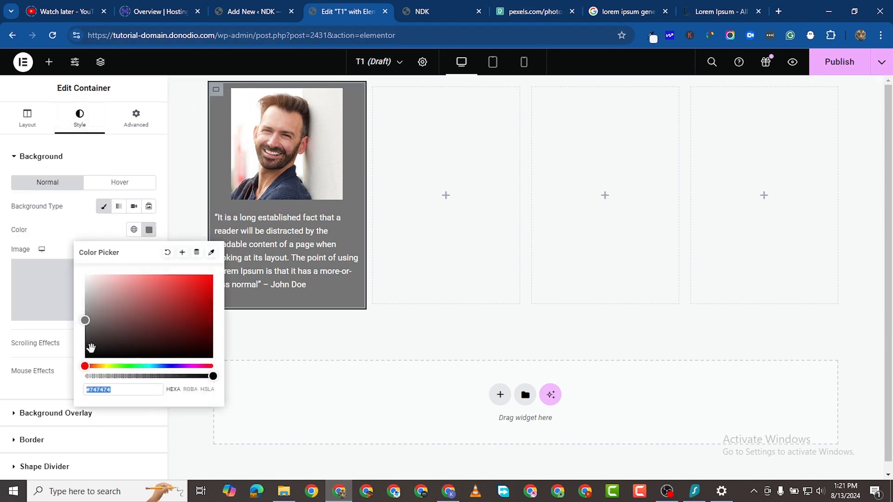
{"action": "left_click", "coordinate": [157, 366]}
{"action": "left_click_drag", "start_coordinate": [163, 364], "coordinate": [167, 366]}
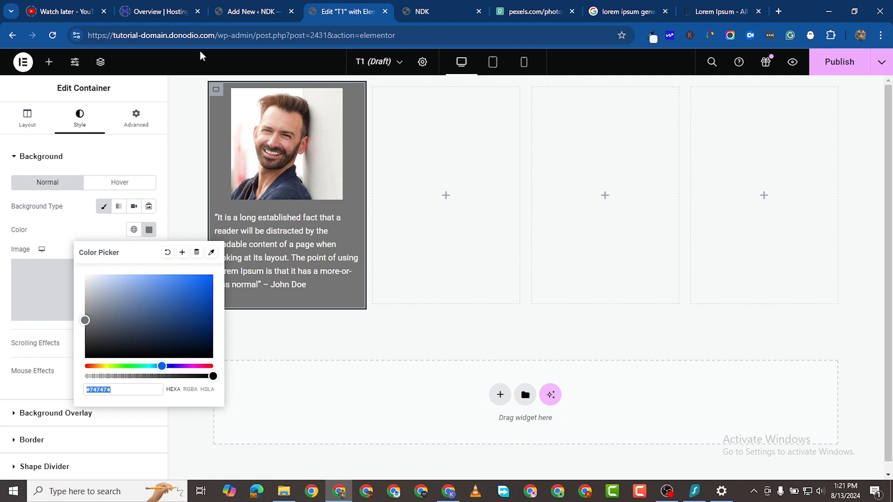
{"action": "left_click", "coordinate": [217, 90]}
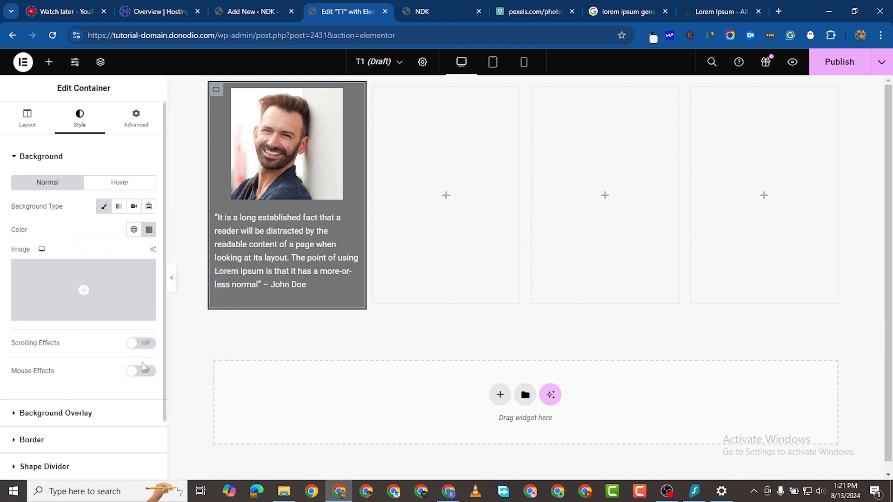
{"action": "scroll", "coordinate": [100, 307], "scroll_direction": "down", "scroll_amount": 1}
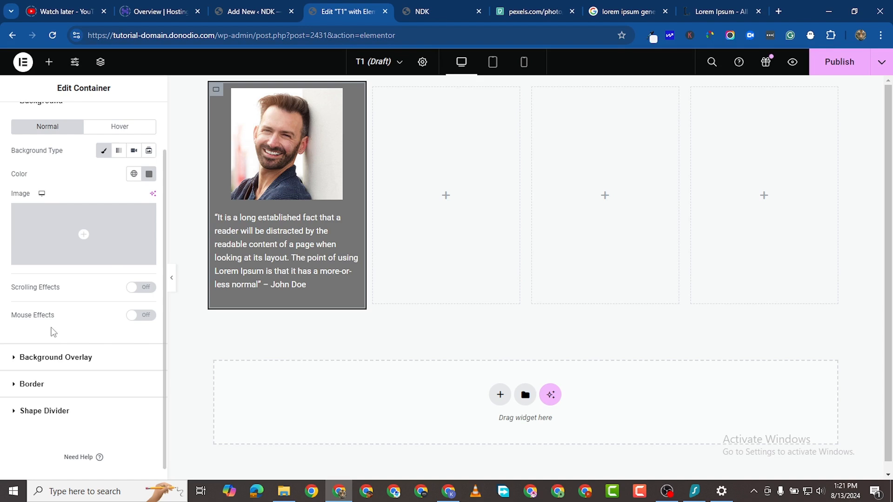
- Set the first column's background color to light blue (#B6D2FF)
{"action": "scroll", "coordinate": [52, 331], "scroll_direction": "up", "scroll_amount": 1}
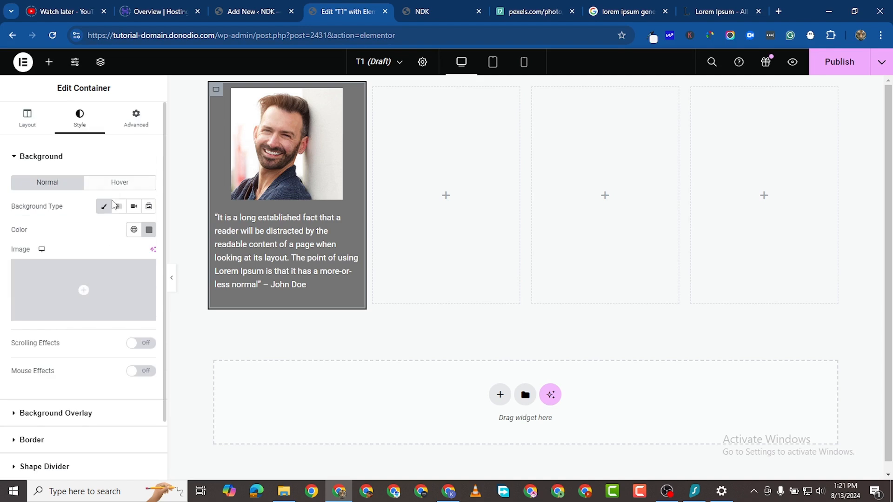
{"action": "left_click", "coordinate": [149, 230]}
{"action": "left_click", "coordinate": [170, 274]}
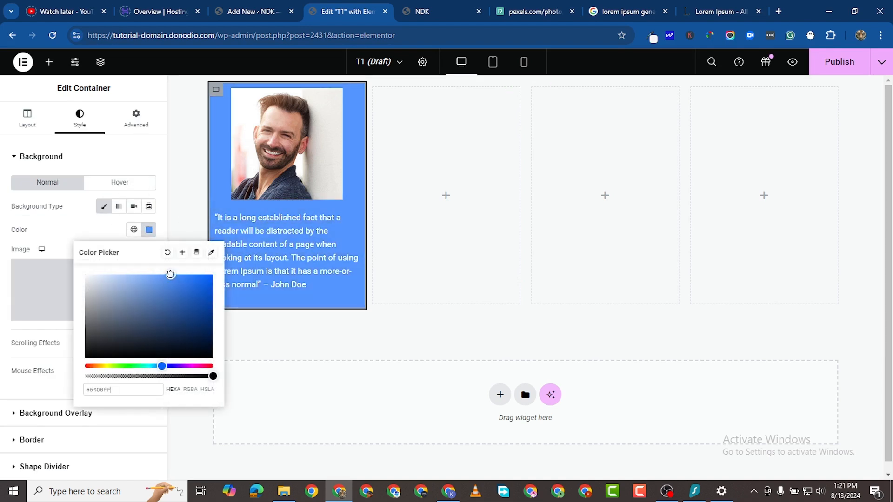
{"action": "left_click_drag", "start_coordinate": [169, 276], "coordinate": [123, 274]}
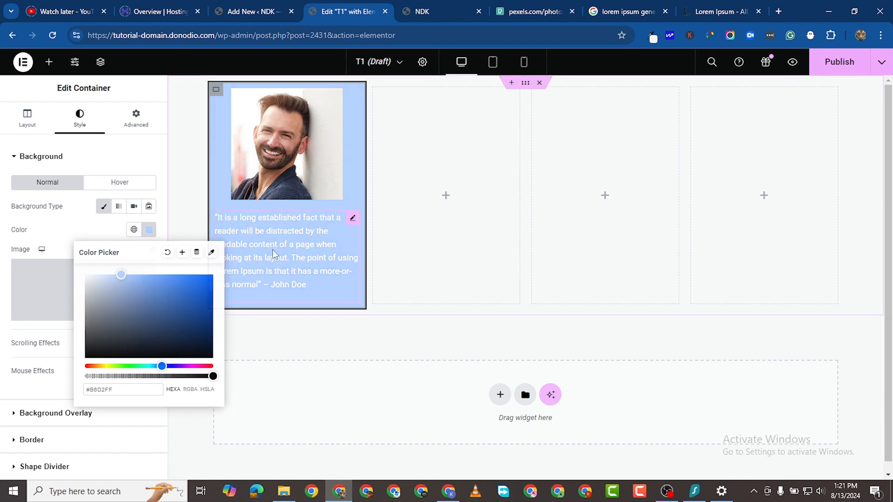
{"action": "left_click", "coordinate": [370, 197]}
- Change the testimonial text color to black (#000000) and center-align the text
{"action": "left_click", "coordinate": [351, 219]}
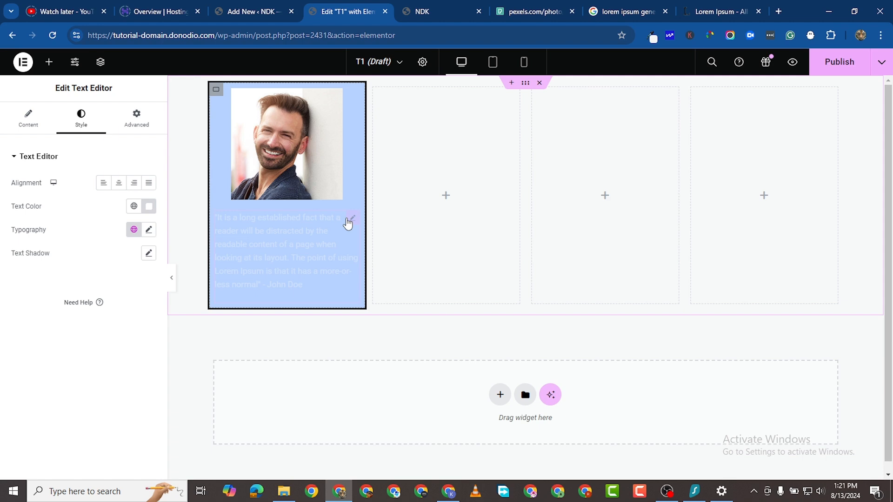
{"action": "left_click", "coordinate": [149, 205]}
{"action": "left_click_drag", "start_coordinate": [129, 293], "coordinate": [69, 357]}
{"action": "left_click", "coordinate": [4, 388]}
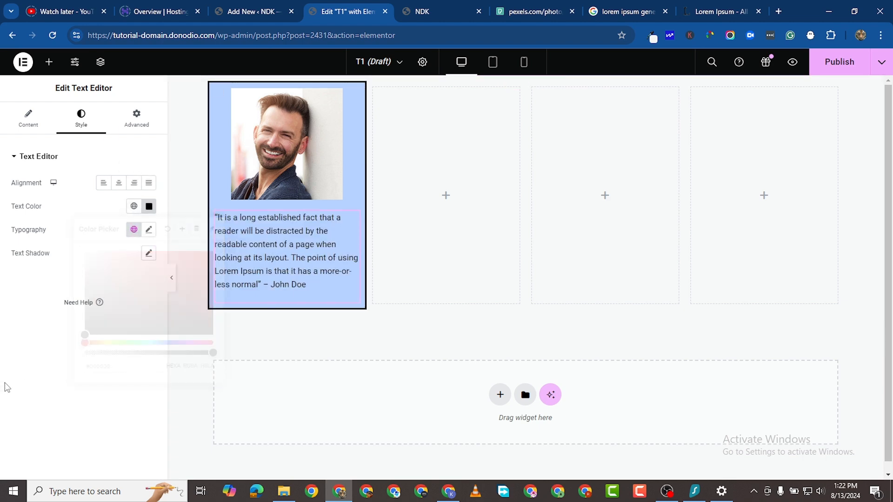
{"action": "left_click", "coordinate": [119, 184]}
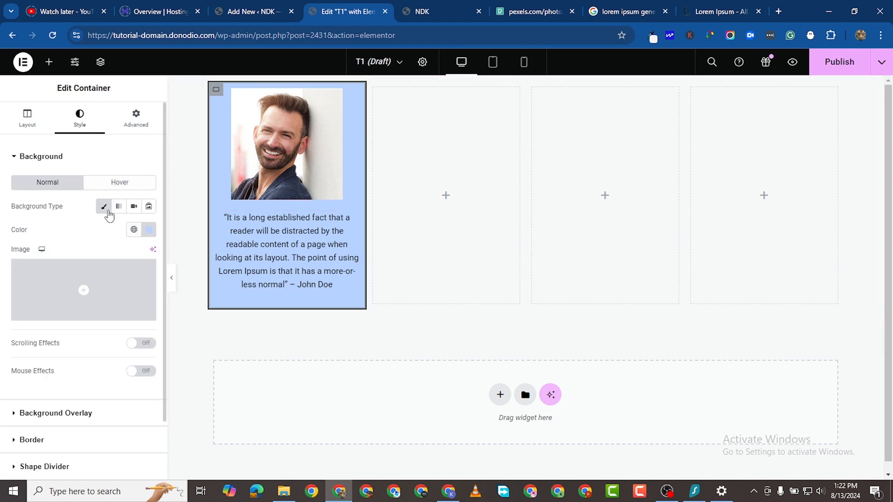
- Round the corners of the first column's container with a 20 px border radius on all sides
{"action": "scroll", "coordinate": [102, 279], "scroll_direction": "down", "scroll_amount": 3}
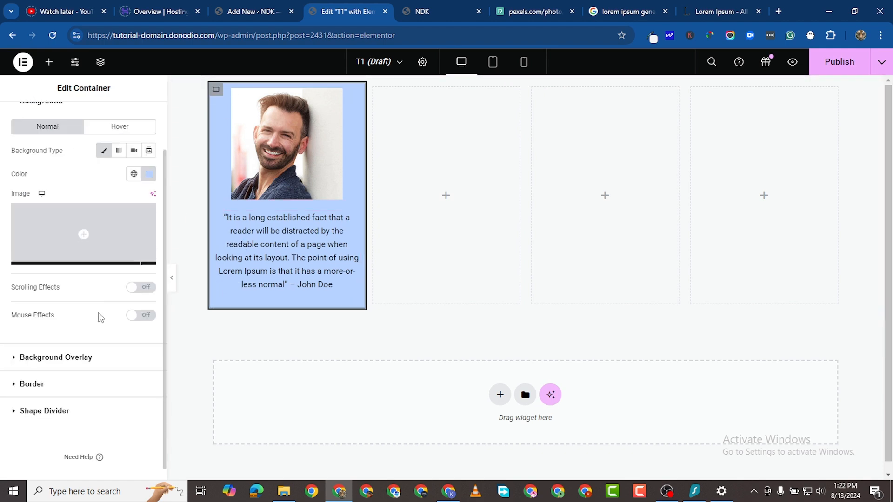
{"action": "left_click", "coordinate": [20, 373]}
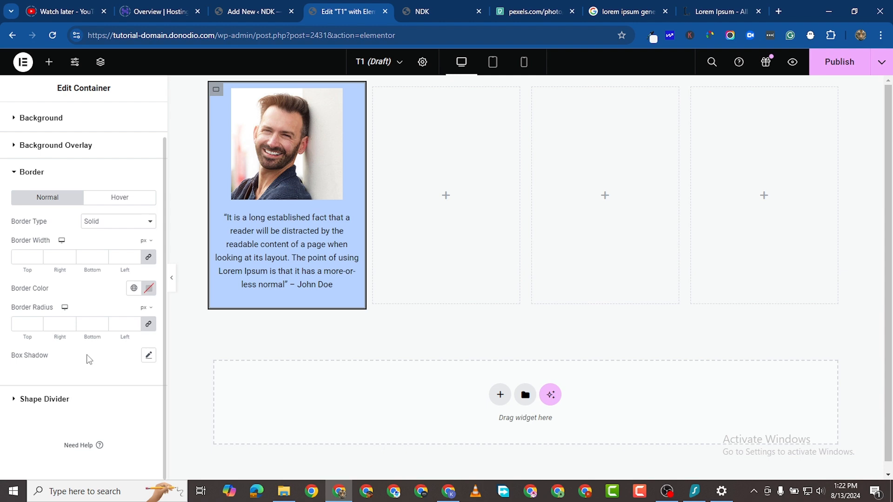
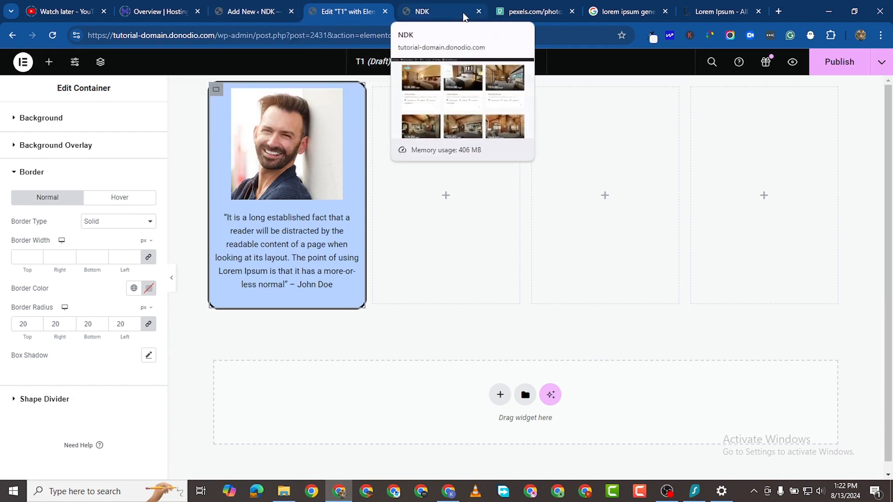
- Check the color scheme on the site's homepage and change the first column's background to light green (#BAFFB6)
{"action": "left_click", "coordinate": [428, 11]}
{"action": "scroll", "coordinate": [470, 147], "scroll_direction": "up", "scroll_amount": 8}
{"action": "scroll", "coordinate": [471, 146], "scroll_direction": "up", "scroll_amount": 3}
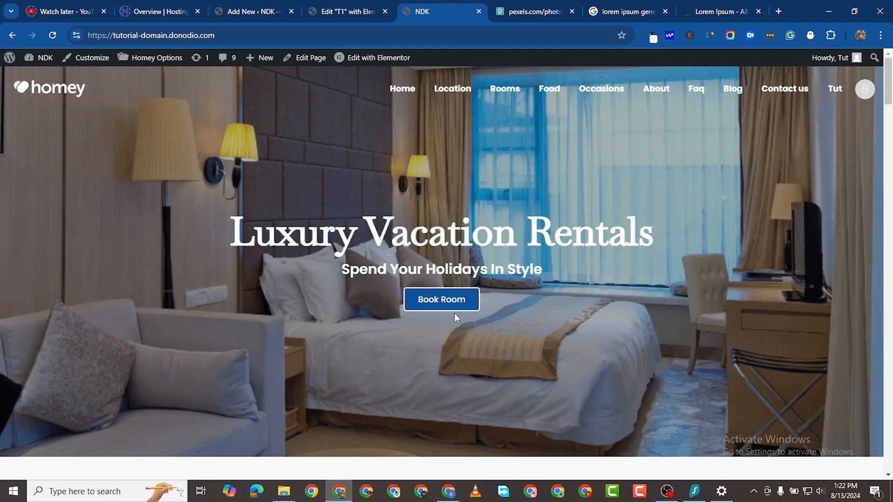
{"action": "scroll", "coordinate": [337, 297], "scroll_direction": "down", "scroll_amount": 15}
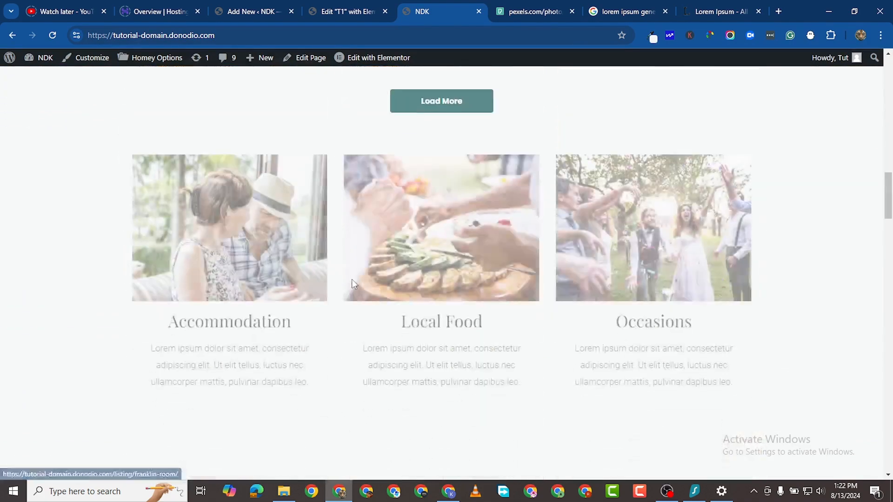
{"action": "scroll", "coordinate": [365, 267], "scroll_direction": "up", "scroll_amount": 15}
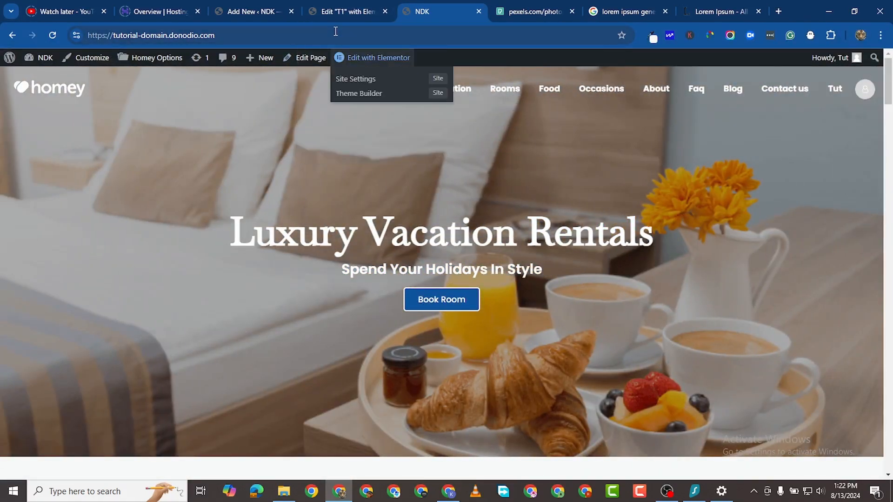
{"action": "left_click", "coordinate": [336, 13]}
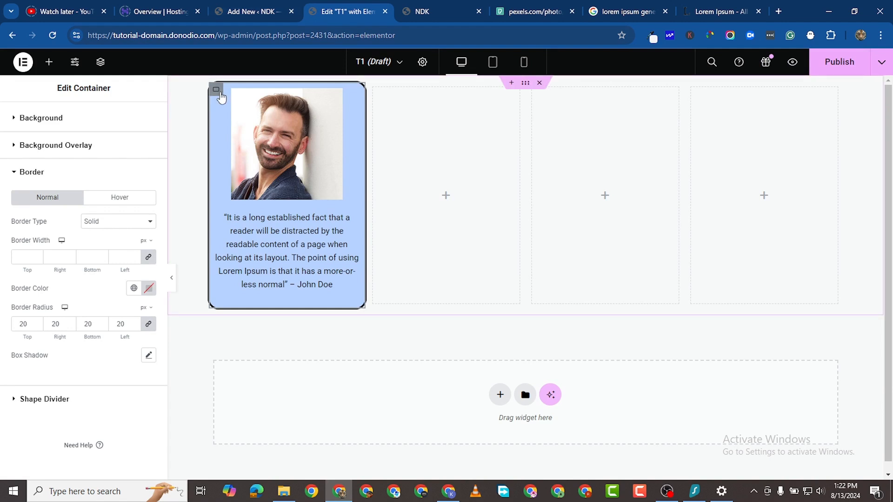
{"action": "scroll", "coordinate": [114, 231], "scroll_direction": "up", "scroll_amount": 1}
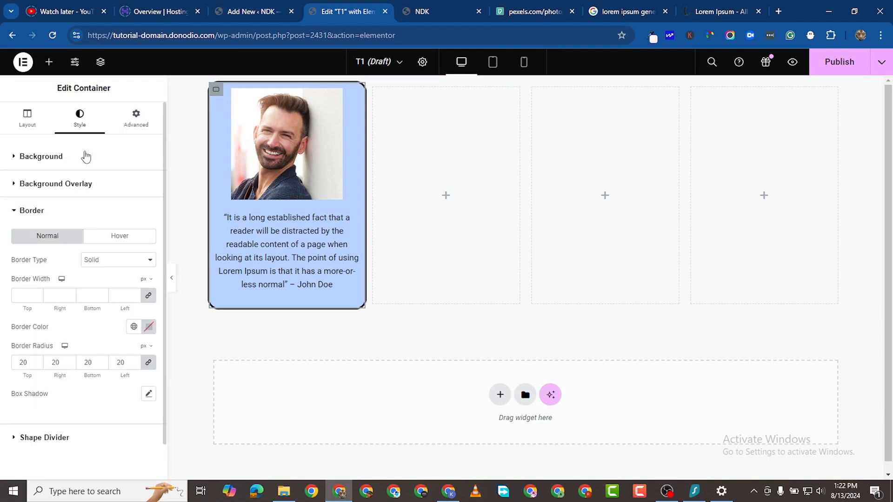
{"action": "left_click", "coordinate": [17, 158]}
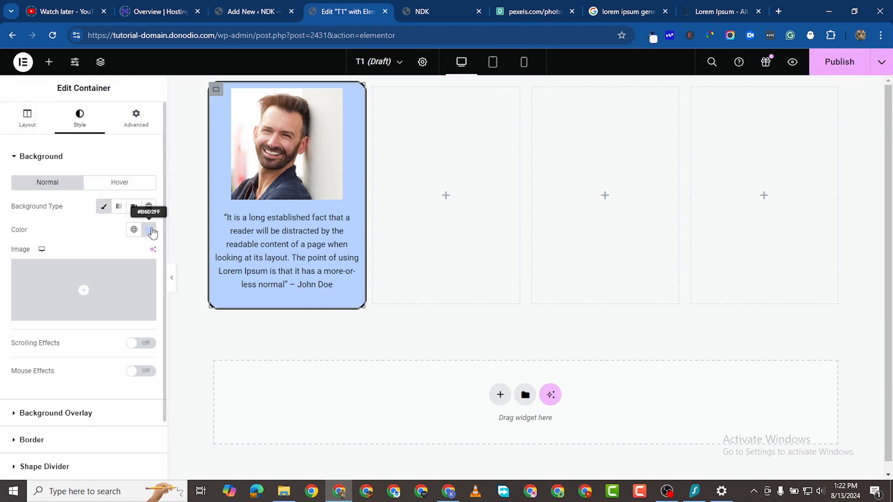
{"action": "left_click", "coordinate": [150, 230]}
{"action": "left_click", "coordinate": [137, 369]}
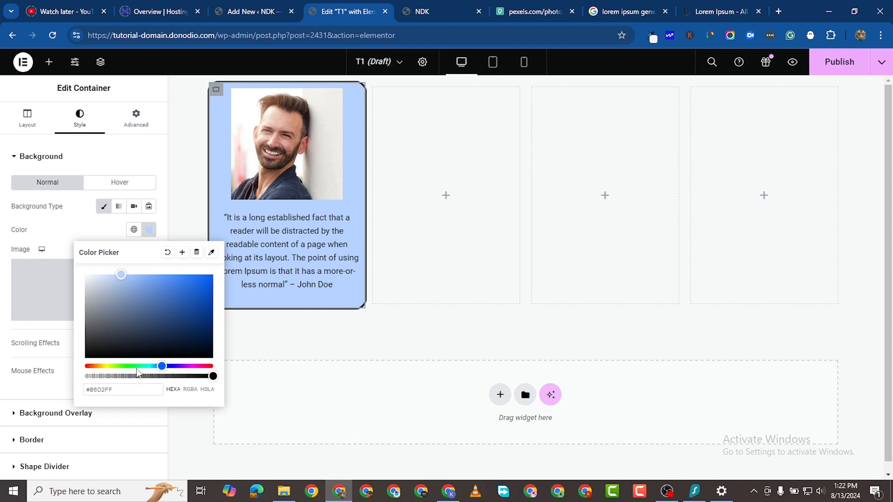
{"action": "left_click", "coordinate": [134, 365]}
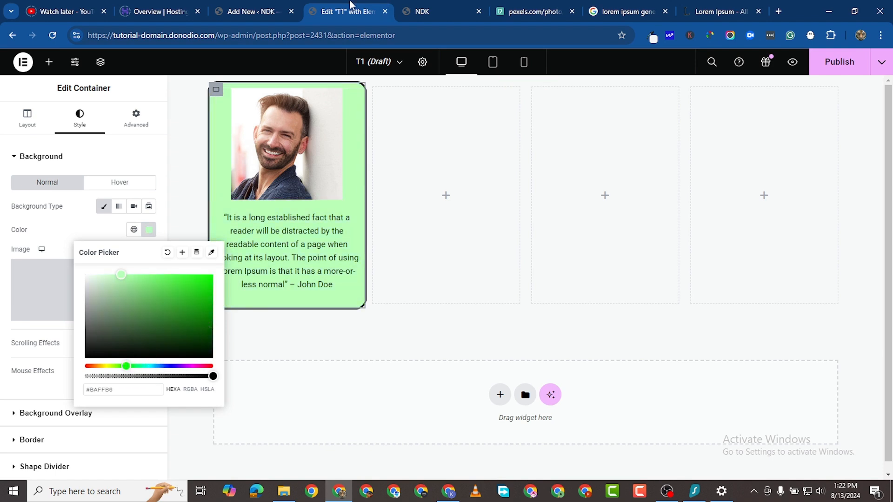
- Sample the Load More button's color on the homepage, copy its hex code #5b8b8b, and return to the T1 template
{"action": "left_click", "coordinate": [420, 11]}
{"action": "scroll", "coordinate": [449, 211], "scroll_direction": "down", "scroll_amount": 20}
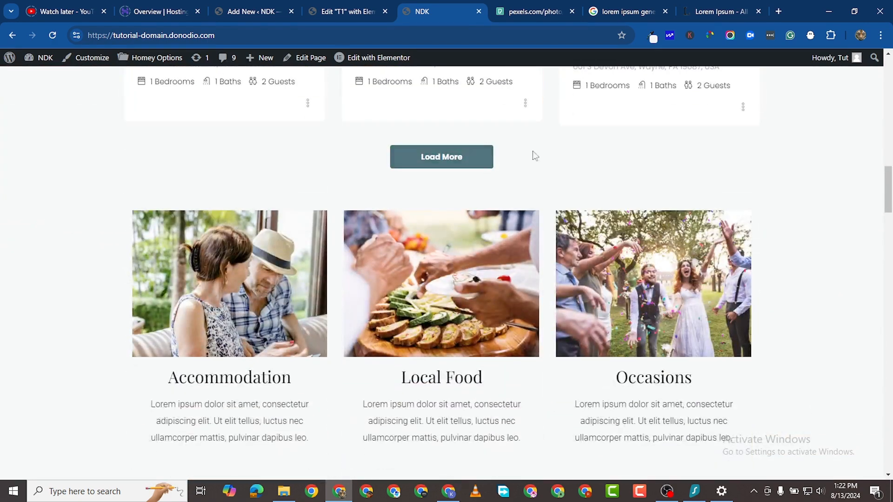
{"action": "left_click", "coordinate": [653, 39]}
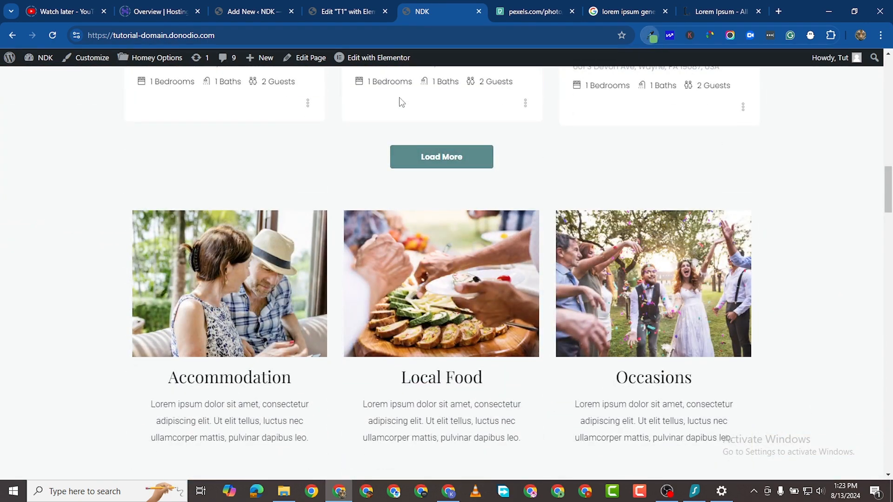
{"action": "left_click", "coordinate": [455, 66]}
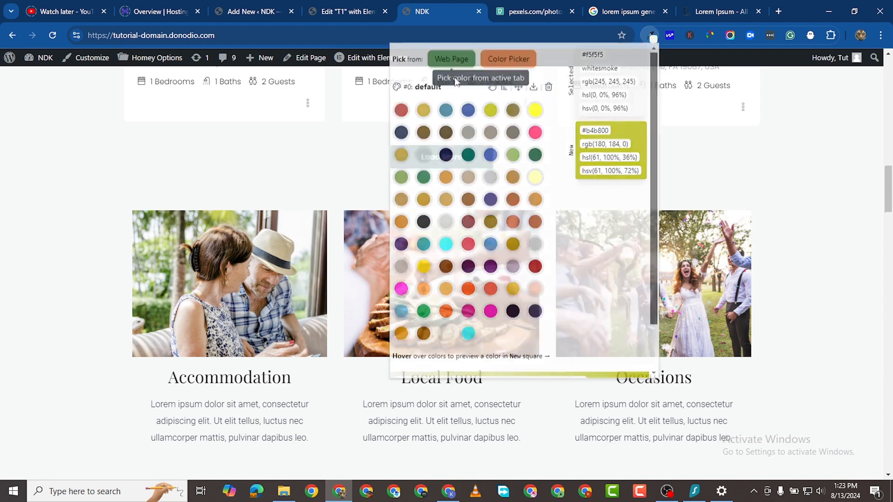
{"action": "left_click", "coordinate": [476, 157]}
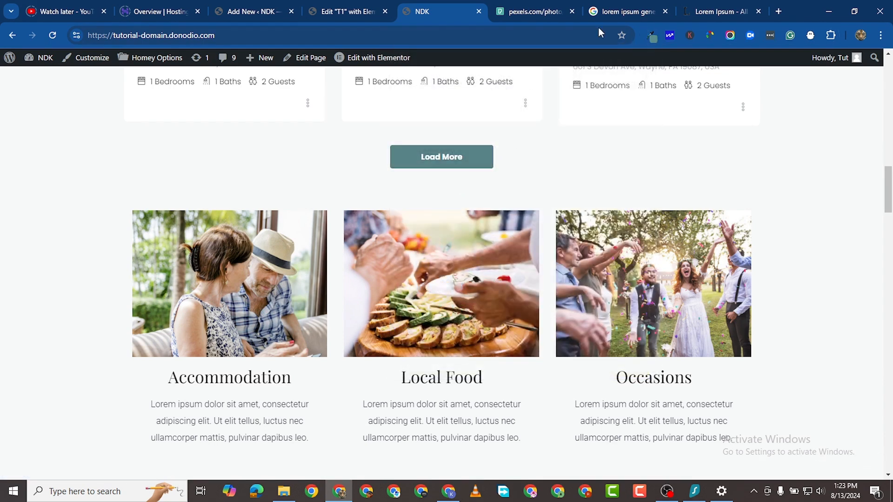
{"action": "left_click", "coordinate": [650, 36]}
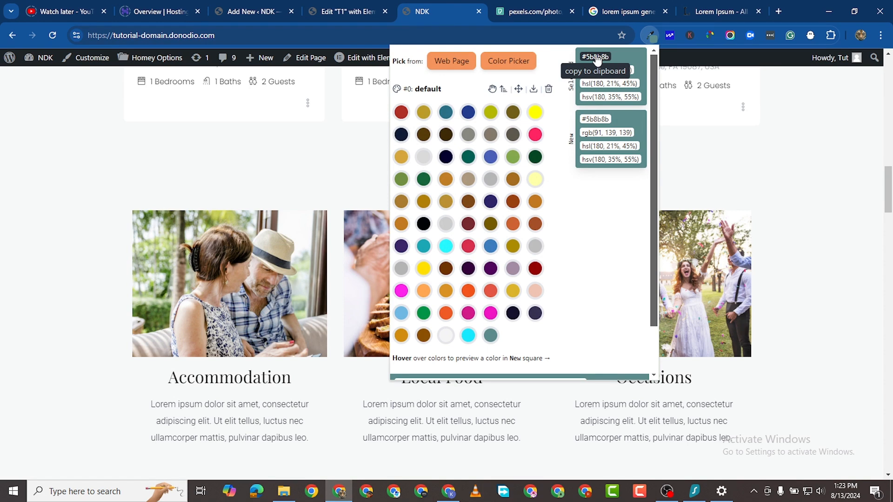
{"action": "left_click", "coordinate": [597, 57]}
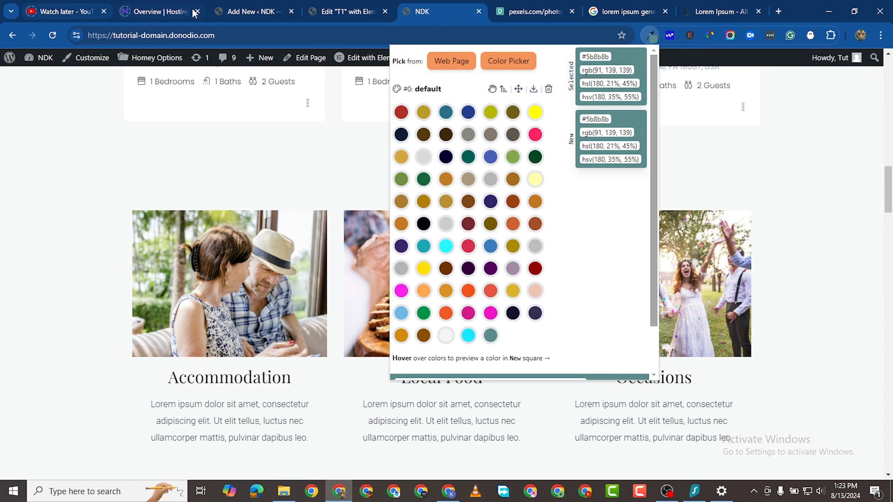
{"action": "left_click", "coordinate": [321, 12]}
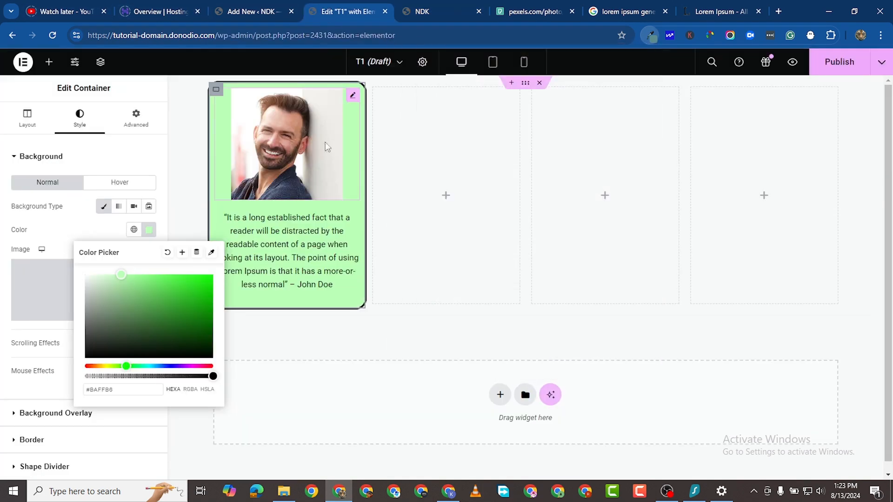
{"action": "triple_click", "coordinate": [101, 389]}
{"action": "right_click", "coordinate": [101, 389]}
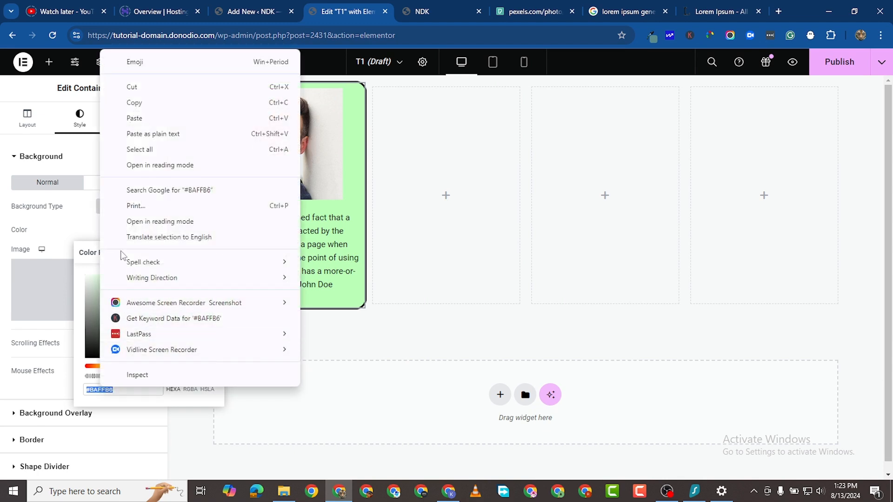
{"action": "left_click", "coordinate": [128, 138]}
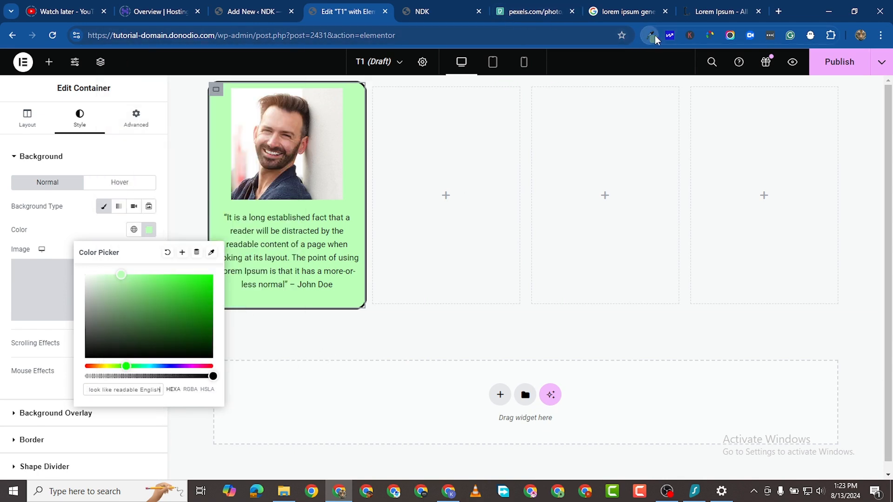
- Copy the sampled hex code again and set the first column's background color to #5b8b8b
{"action": "left_click", "coordinate": [653, 35]}
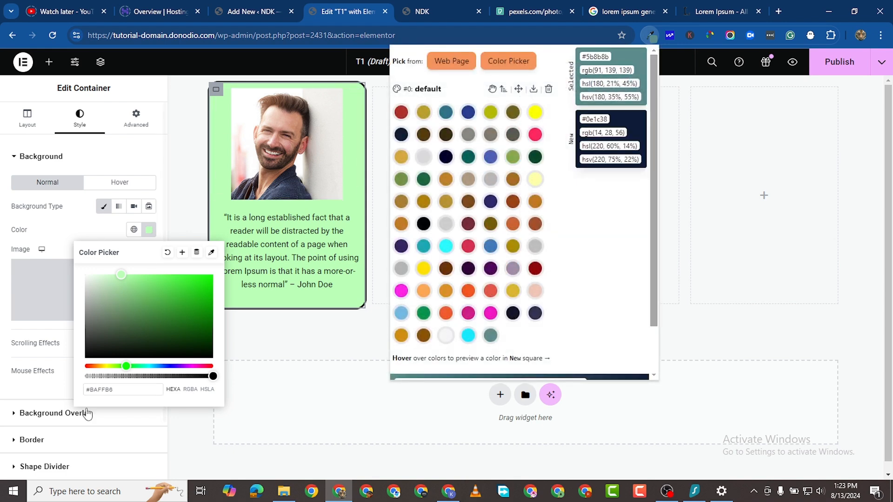
{"action": "triple_click", "coordinate": [111, 391]}
{"action": "right_click", "coordinate": [99, 390]}
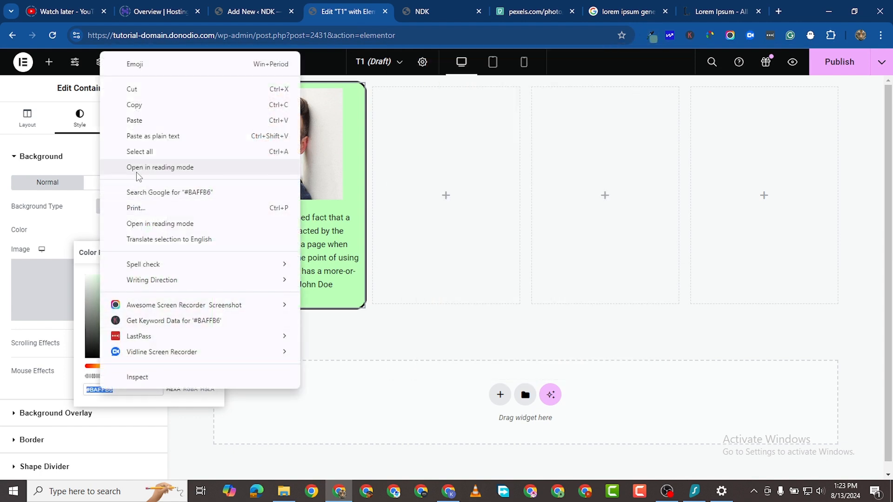
{"action": "left_click", "coordinate": [133, 120]}
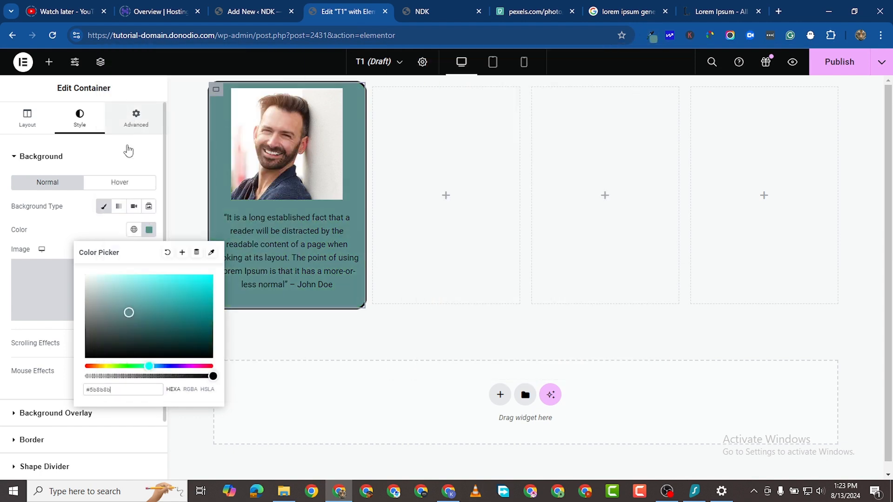
{"action": "left_click", "coordinate": [369, 414]}
- Set the testimonial text color to white (#FFFFFF)
{"action": "left_click", "coordinate": [352, 220]}
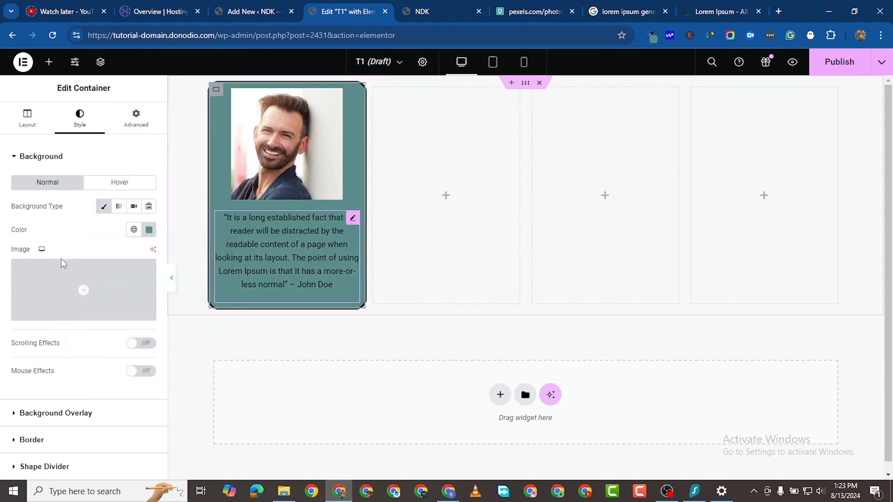
{"action": "left_click", "coordinate": [149, 206]}
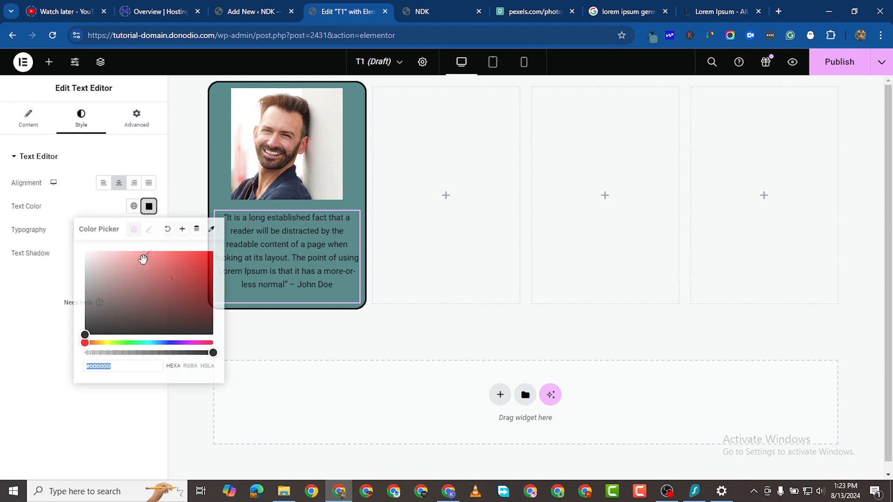
{"action": "type", "text": "#FFFFFF"}
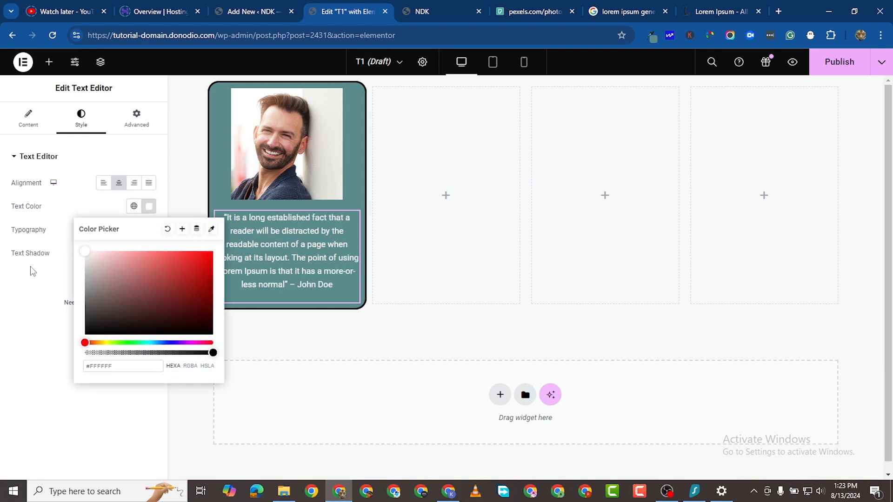
{"action": "left_click", "coordinate": [1, 363]}
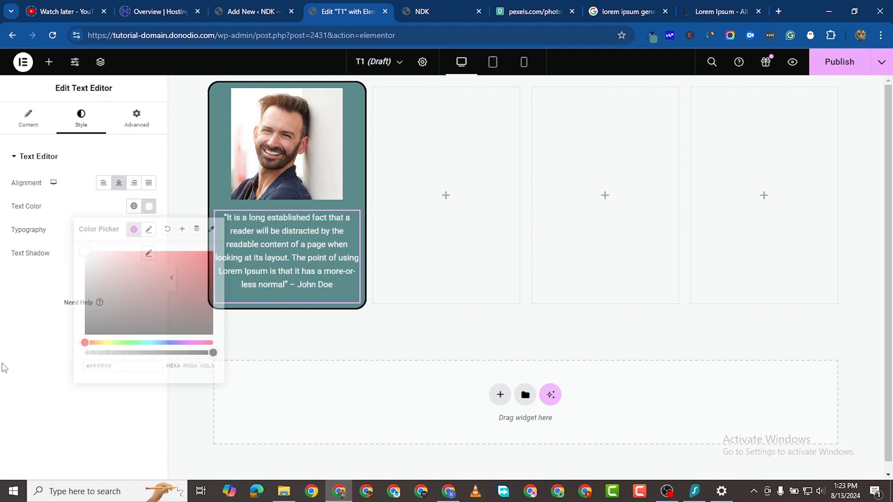
- Change the first card's testimonial font family to Poppins
{"action": "left_click", "coordinate": [149, 230]}
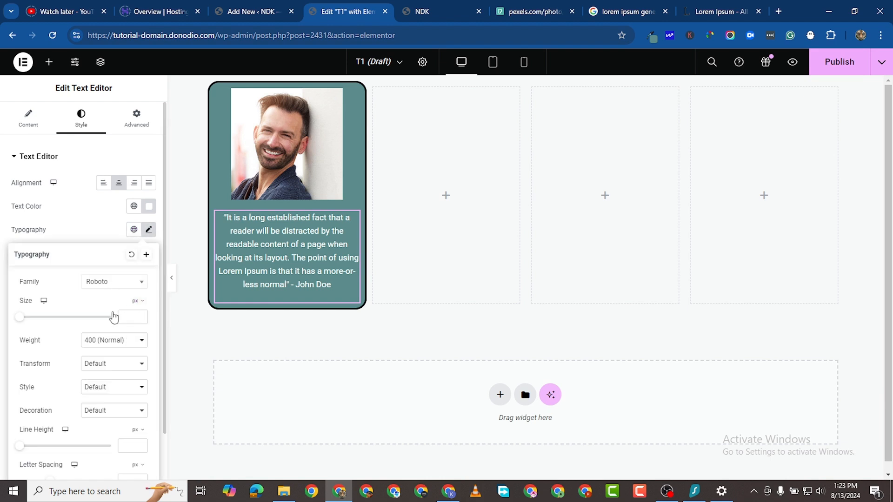
{"action": "left_click", "coordinate": [116, 282]}
{"action": "type", "text": "popp"}
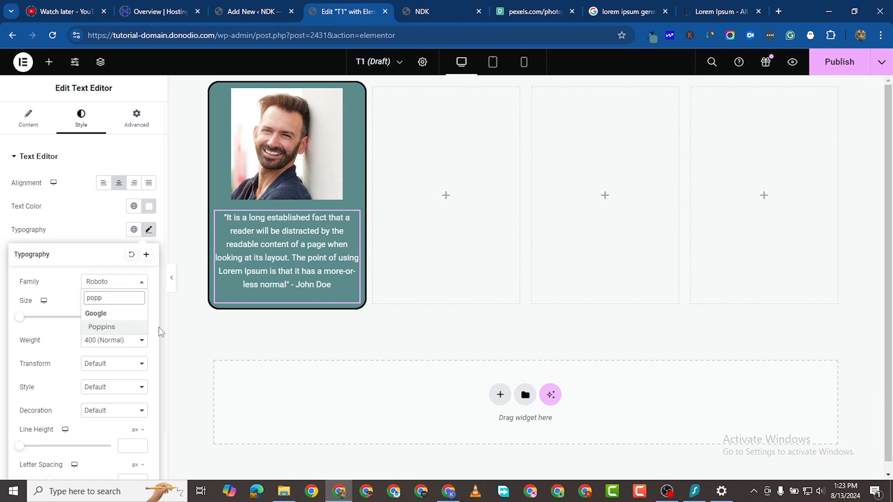
{"action": "left_click", "coordinate": [123, 328]}
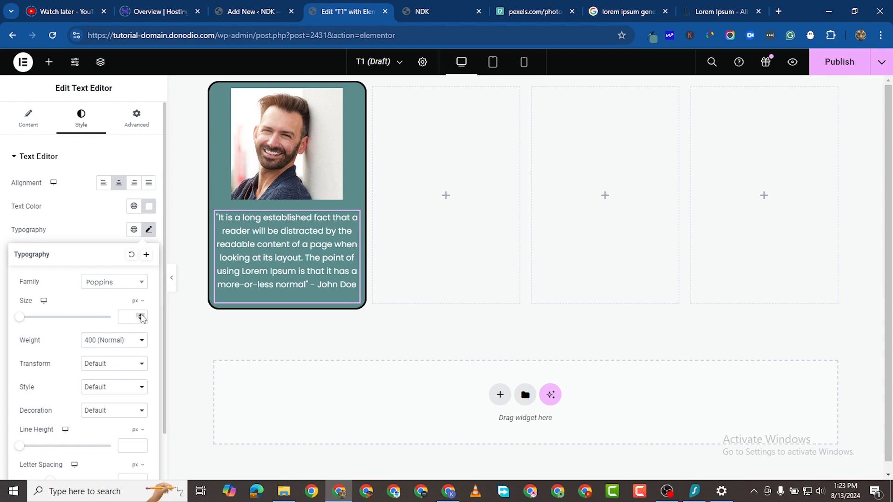
- Try testimonial font sizes of 11 px and 13 px, settling on 11 px
{"action": "left_click", "coordinate": [140, 316]}
{"action": "type", "text": "11"}
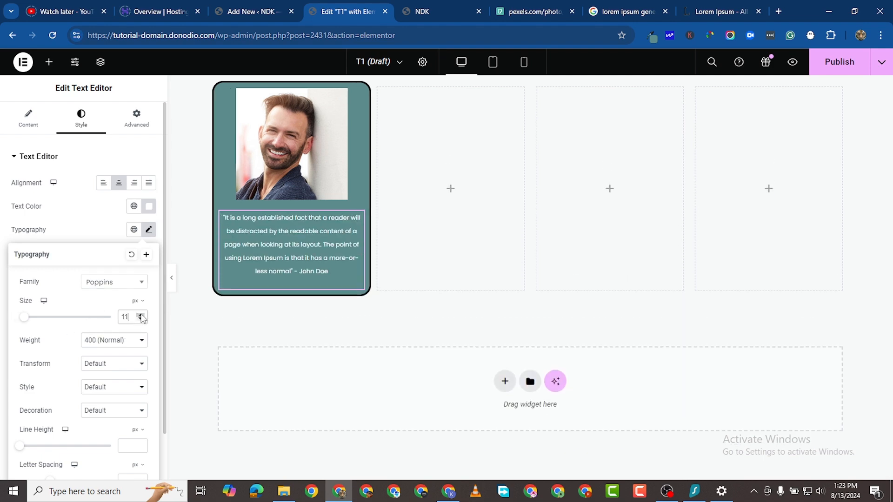
{"action": "left_click", "coordinate": [140, 315]}
{"action": "left_click", "coordinate": [140, 315]}
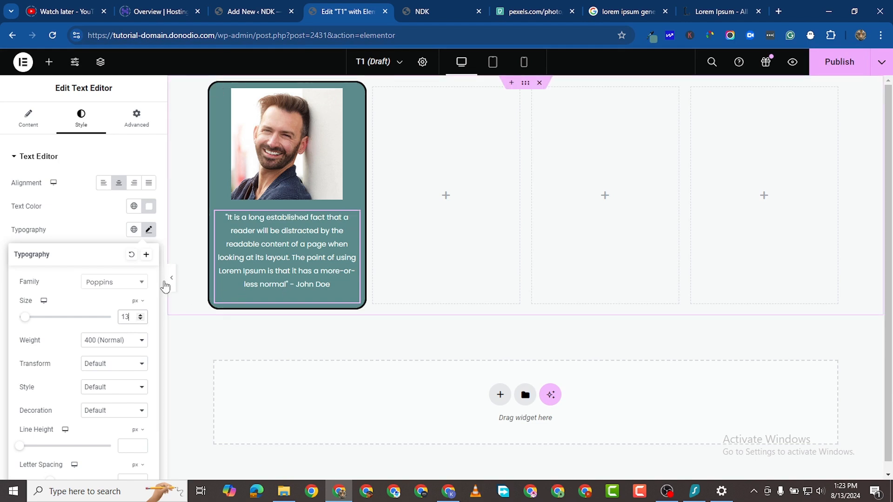
{"action": "left_click", "coordinate": [141, 318]}
{"action": "left_click", "coordinate": [141, 319]}
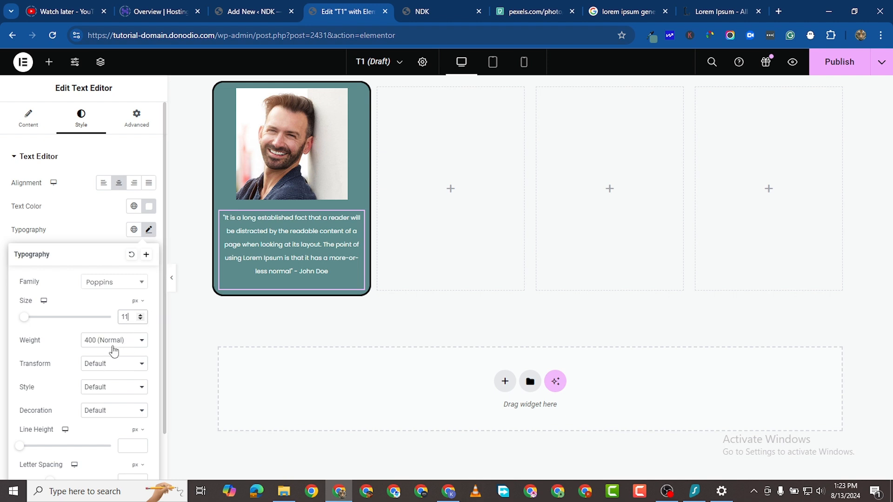
- Set the testimonial text's line height to 17 px and its font size to 14 px
{"action": "scroll", "coordinate": [108, 397], "scroll_direction": "down", "scroll_amount": 1}
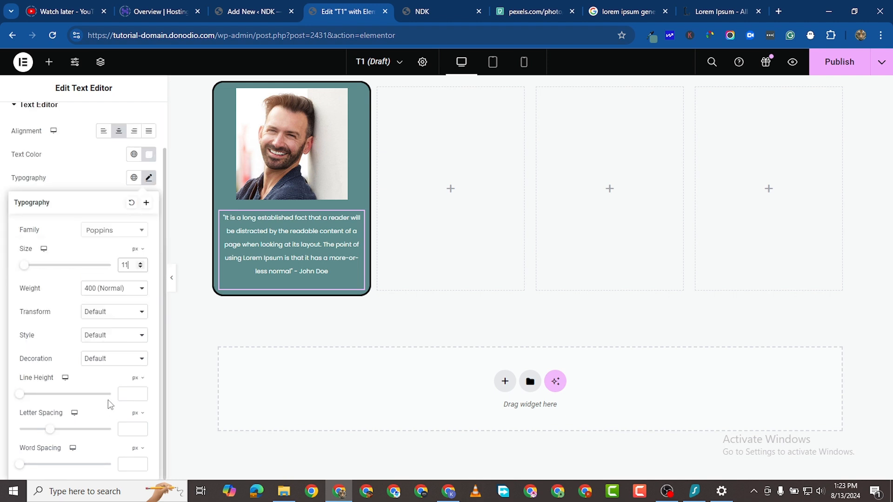
{"action": "left_click", "coordinate": [140, 392]}
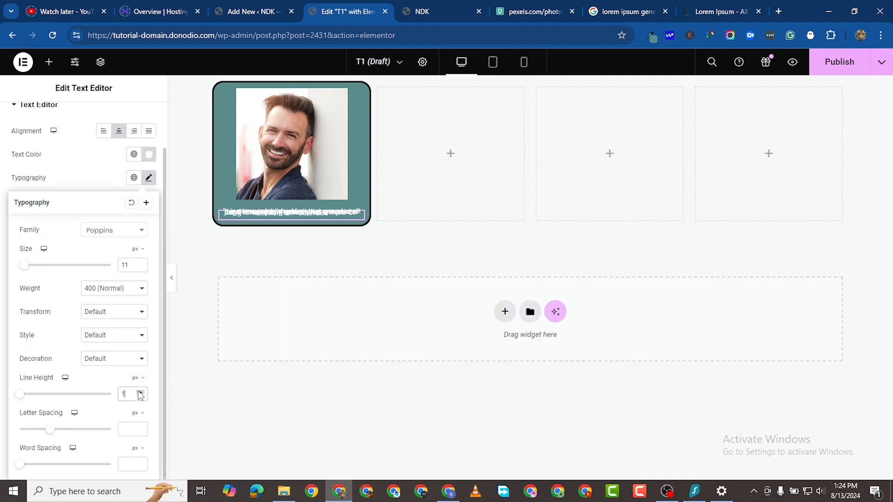
{"action": "left_click_drag", "start_coordinate": [140, 392], "coordinate": [140, 396]}
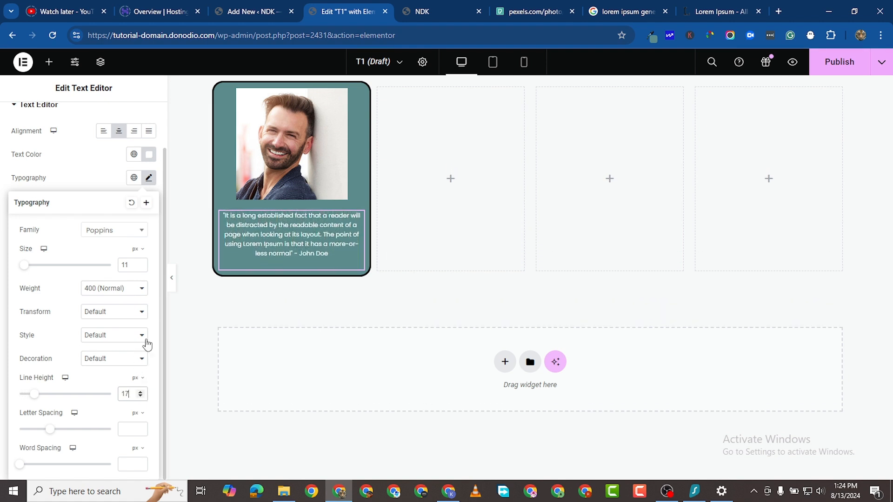
{"action": "left_click", "coordinate": [140, 264]}
{"action": "left_click", "coordinate": [139, 264]}
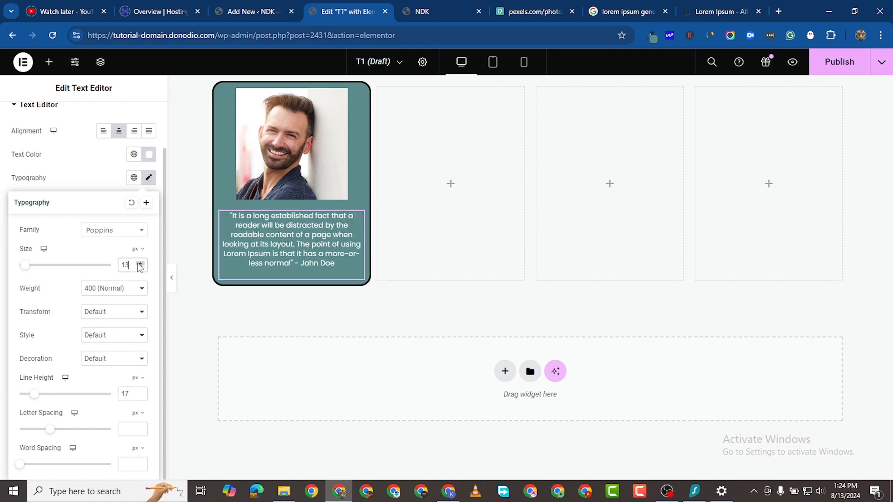
{"action": "left_click", "coordinate": [139, 264]}
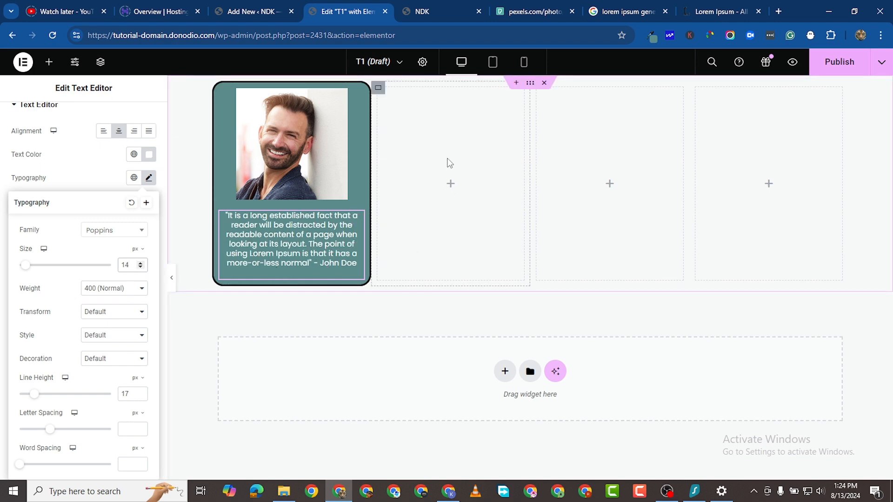
- Duplicate the first testimonial card and delete two of the empty columns
{"action": "right_click", "coordinate": [223, 92]}
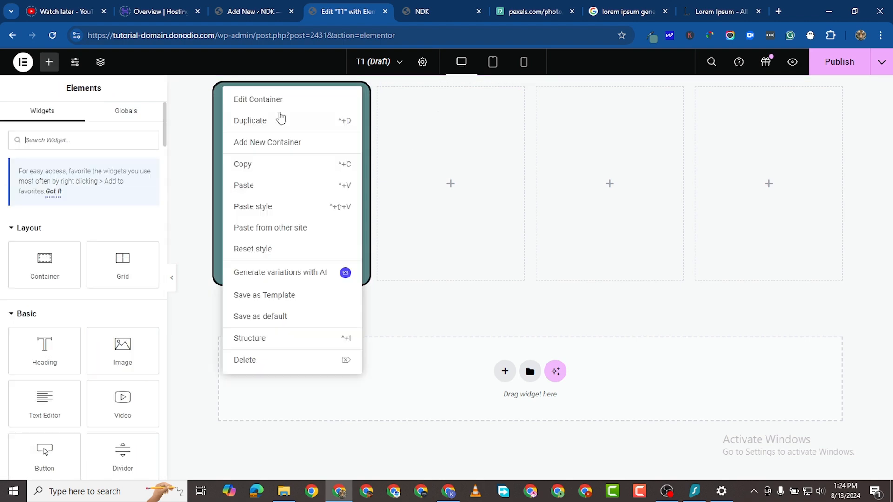
{"action": "key", "text": "ctrl+d"}
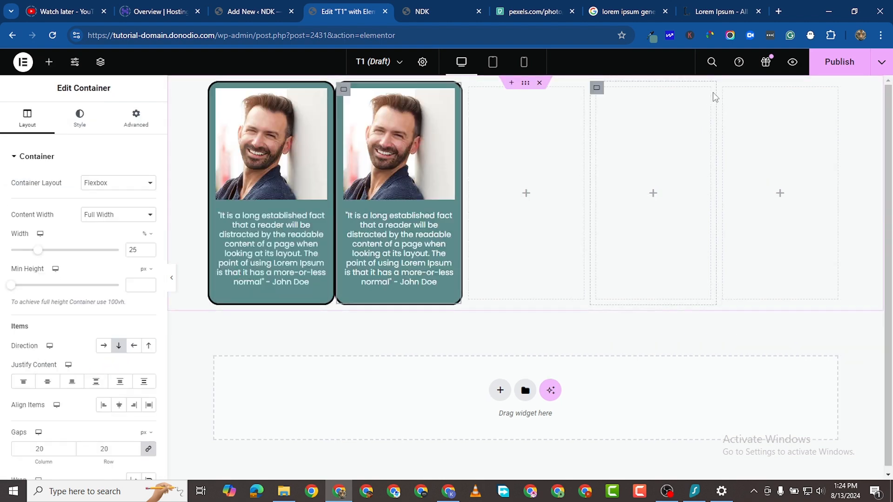
{"action": "right_click", "coordinate": [747, 339]}
{"action": "left_click", "coordinate": [754, 366]}
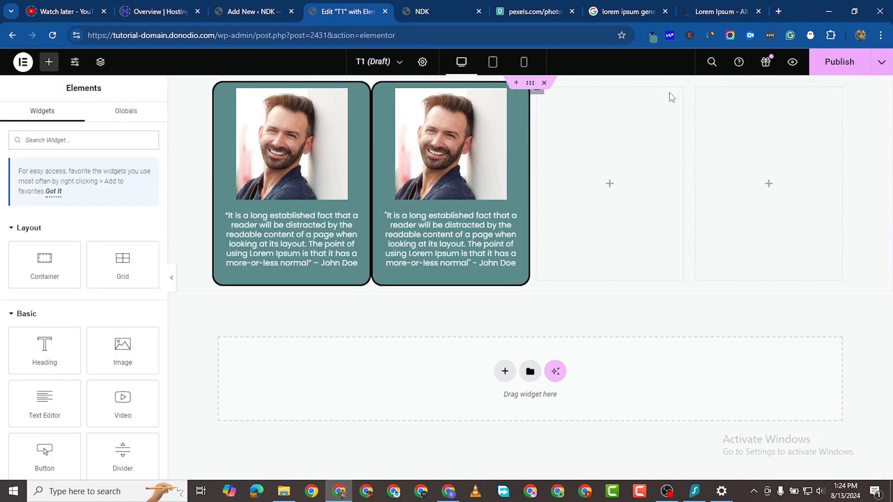
{"action": "right_click", "coordinate": [697, 91]}
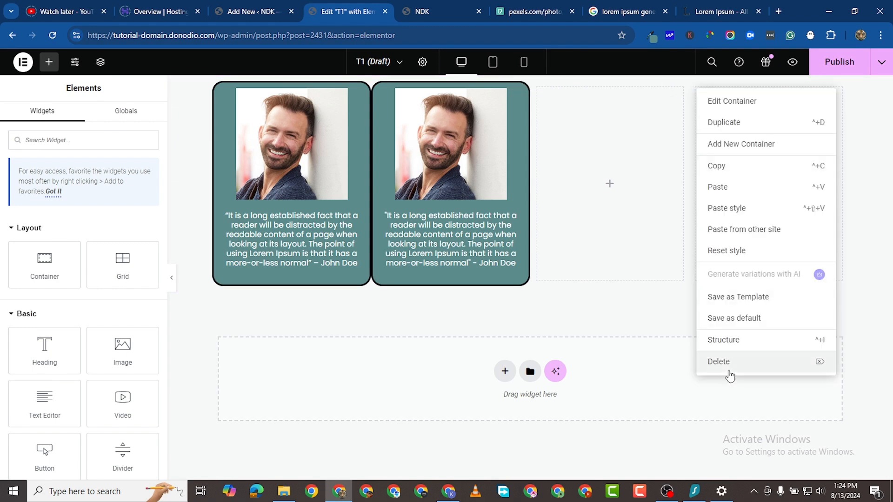
{"action": "left_click", "coordinate": [726, 369]}
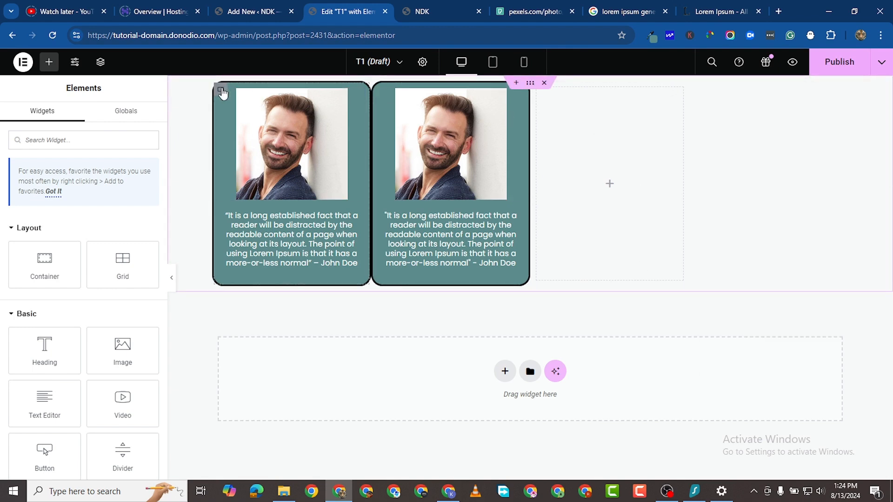
- Set the first testimonial card's margin to 15 px on all sides
{"action": "left_click", "coordinate": [221, 91]}
{"action": "left_click", "coordinate": [136, 117]}
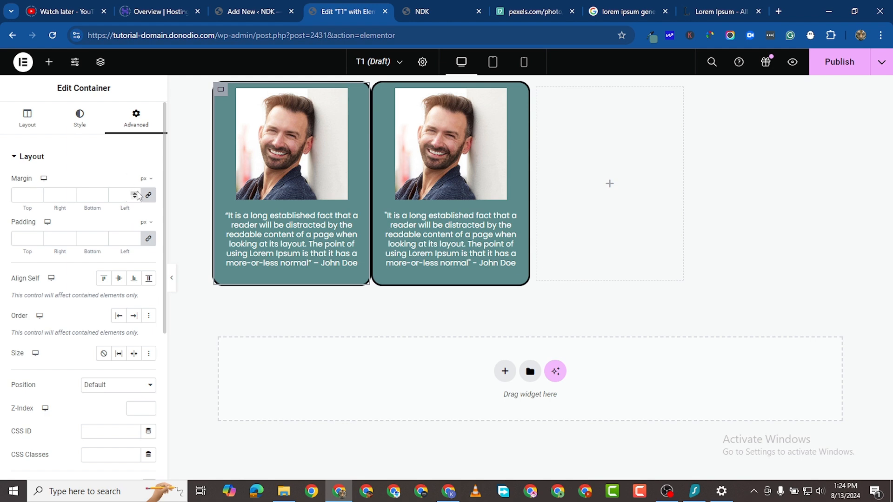
{"action": "left_click", "coordinate": [137, 192]}
{"action": "left_click", "coordinate": [137, 193]}
{"action": "left_click", "coordinate": [136, 192]}
{"action": "left_click", "coordinate": [137, 193]}
{"action": "left_click", "coordinate": [137, 193]}
{"action": "left_click", "coordinate": [136, 192]}
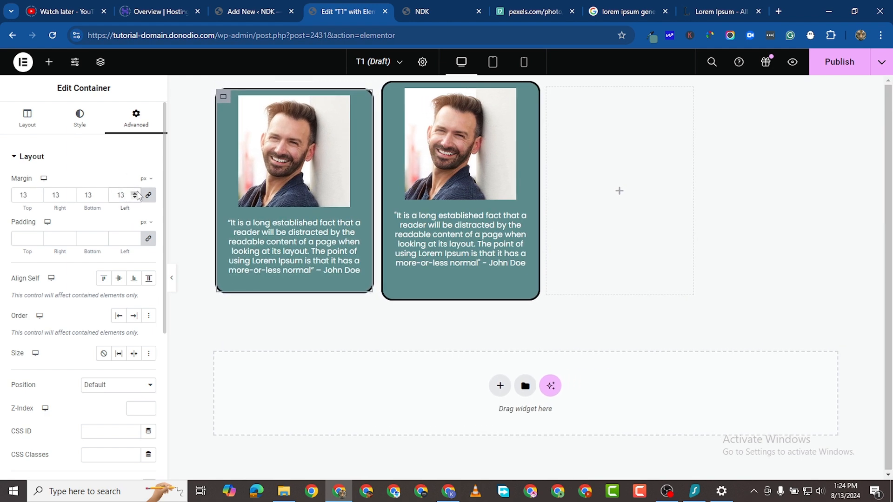
{"action": "left_click", "coordinate": [136, 192]}
{"action": "left_click", "coordinate": [136, 193]}
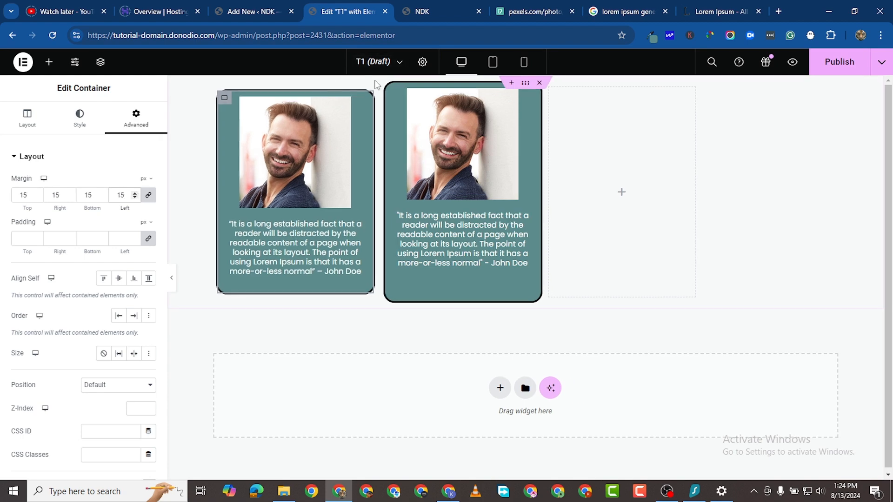
- Set the second testimonial card's margin to 15 px on all sides
{"action": "left_click", "coordinate": [391, 91]}
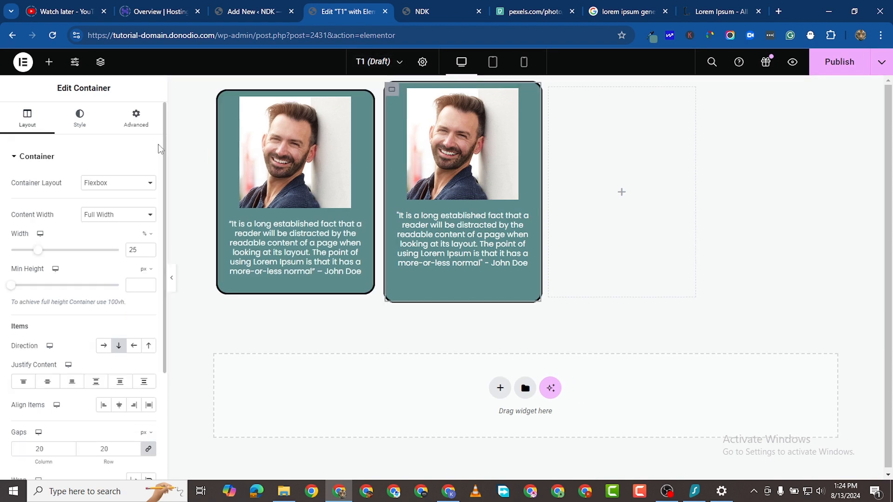
{"action": "left_click", "coordinate": [136, 118]}
{"action": "left_click", "coordinate": [120, 194]}
{"action": "type", "text": "15"}
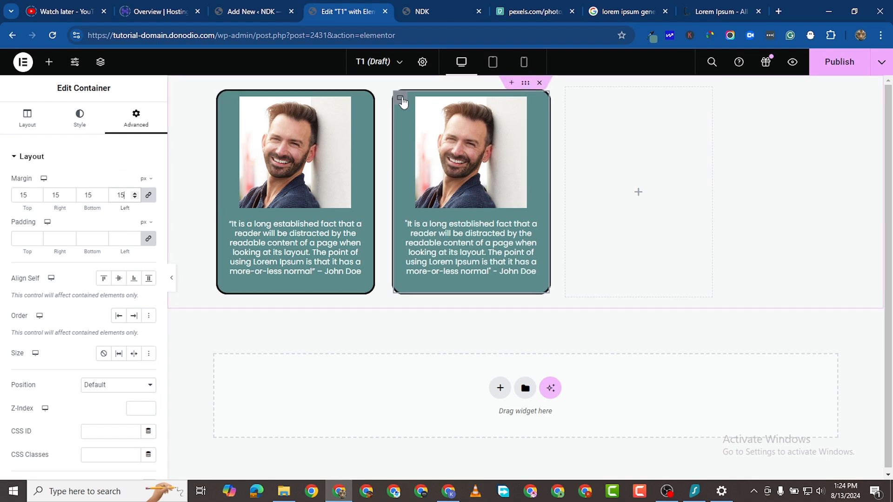
- Duplicate the second testimonial card twice to make four cards and delete the remaining empty column
{"action": "right_click", "coordinate": [401, 100]}
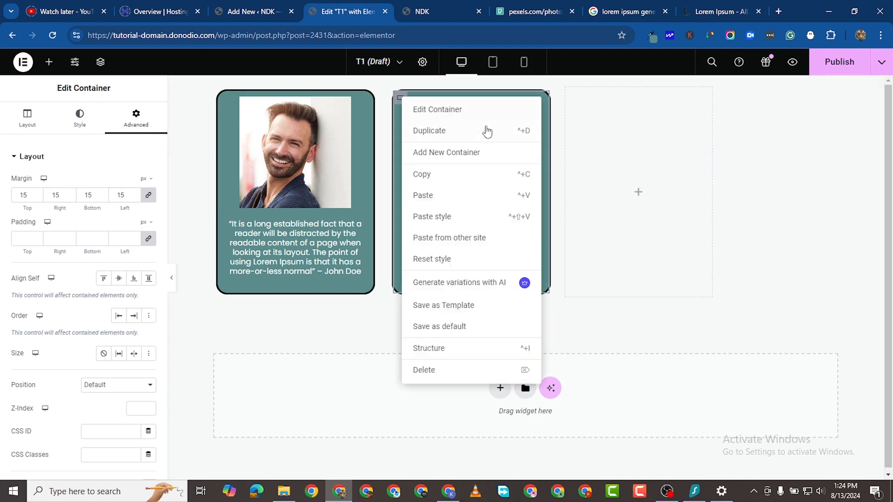
{"action": "key", "text": "ctrl+d"}
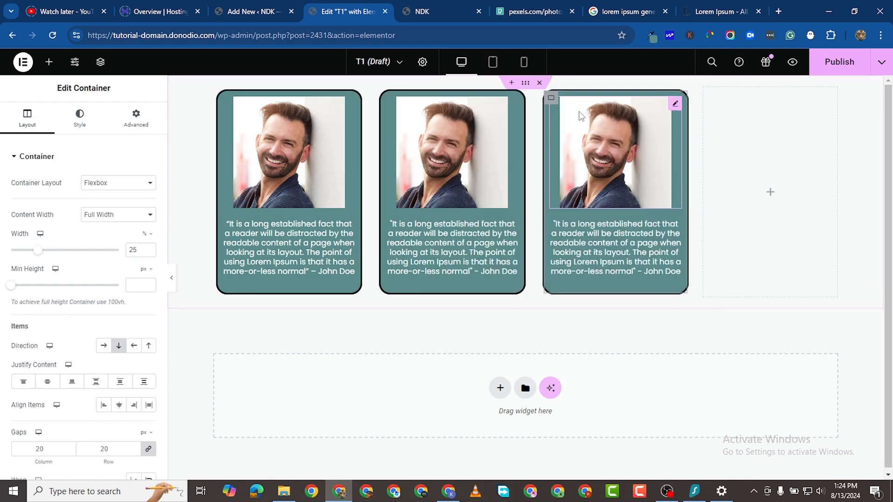
{"action": "right_click", "coordinate": [552, 99]}
{"action": "key", "text": "ctrl+d"}
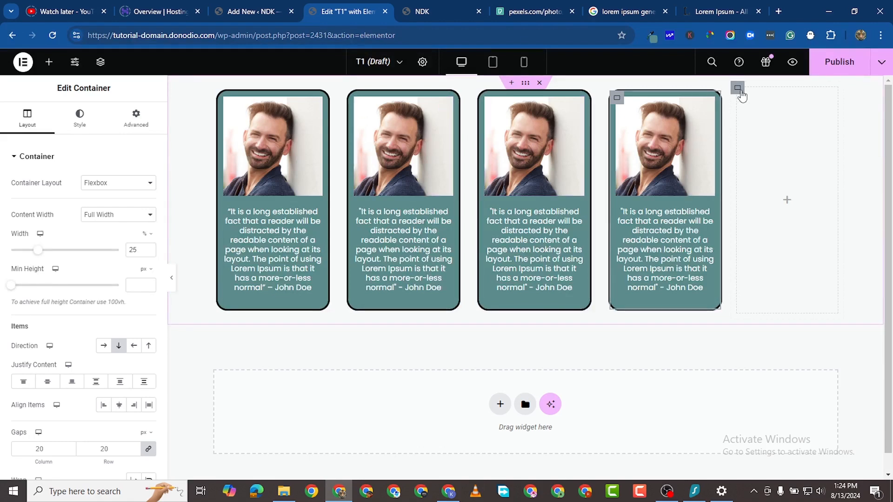
{"action": "right_click", "coordinate": [749, 99]}
{"action": "left_click", "coordinate": [787, 357]}
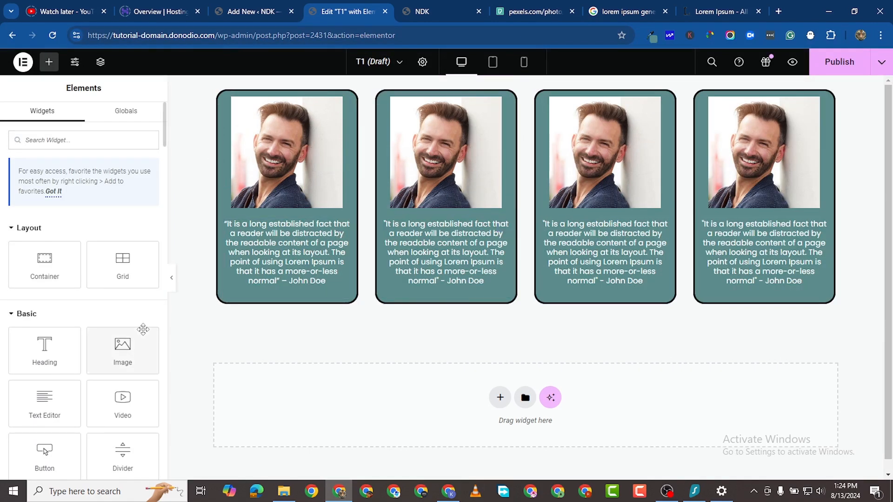
- Try the Full Width content setting on the parent container and preview the four cards without the editing panel
{"action": "left_click", "coordinate": [172, 278]}
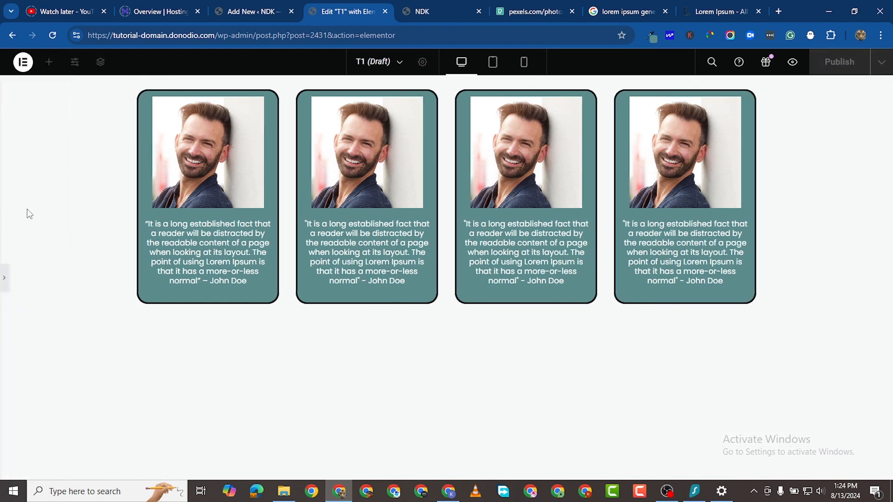
{"action": "left_click", "coordinate": [6, 286]}
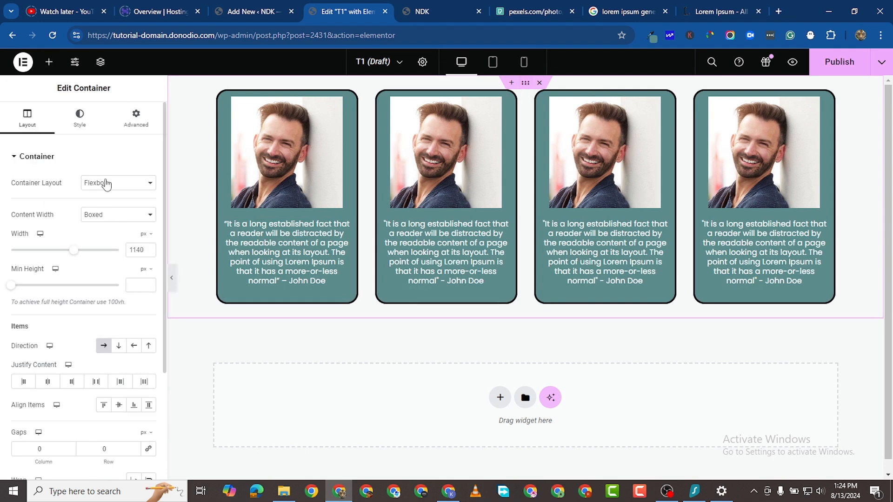
{"action": "left_click", "coordinate": [106, 183]}
{"action": "left_click", "coordinate": [39, 199]}
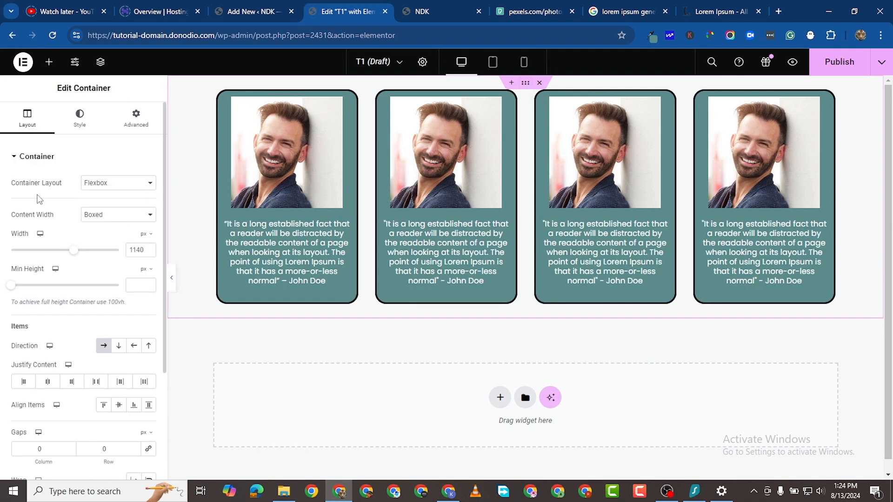
{"action": "left_click", "coordinate": [109, 215]}
{"action": "left_click", "coordinate": [95, 263]}
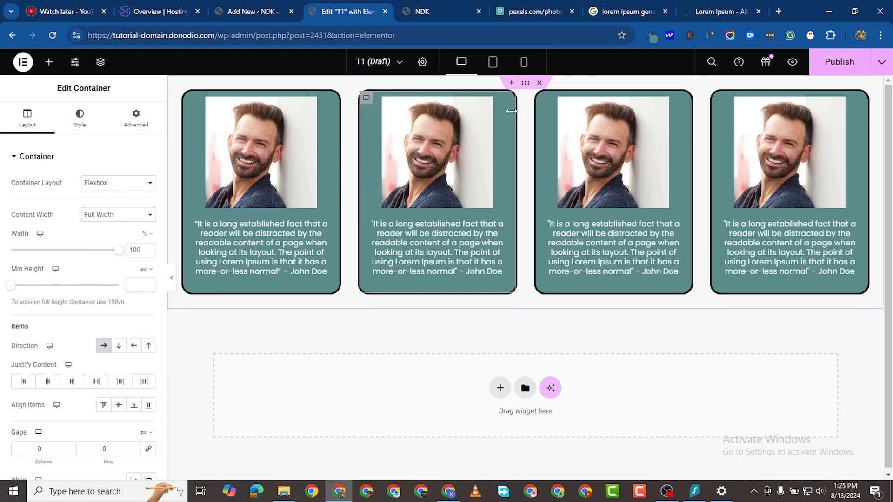
{"action": "left_click", "coordinate": [171, 278]}
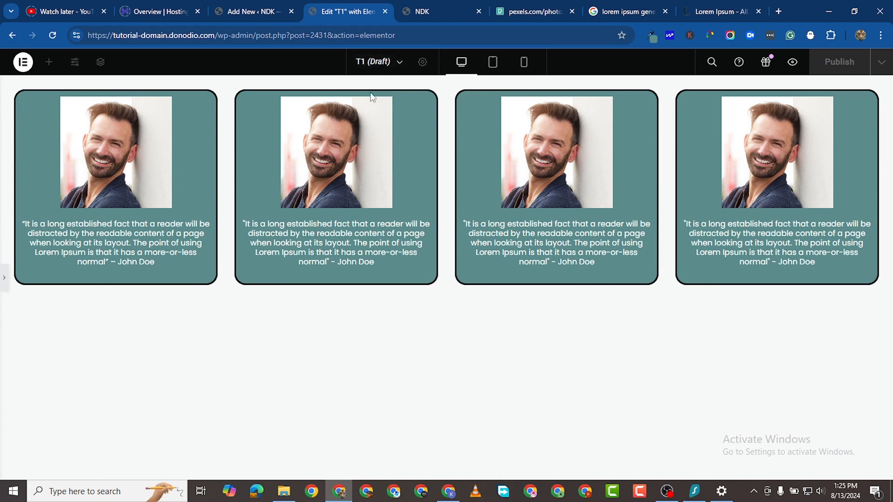
{"action": "left_click", "coordinate": [6, 281]}
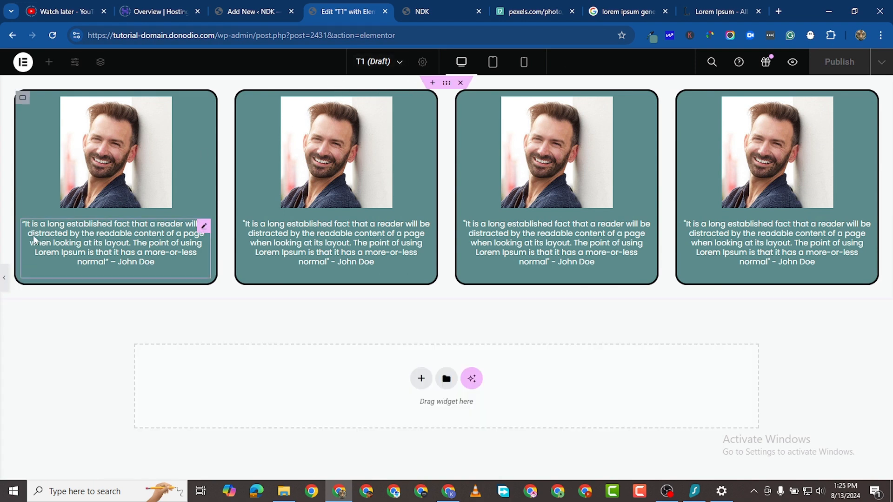
- Set the parent container's content width to Boxed with a width of 1240 px
{"action": "left_click", "coordinate": [115, 217]}
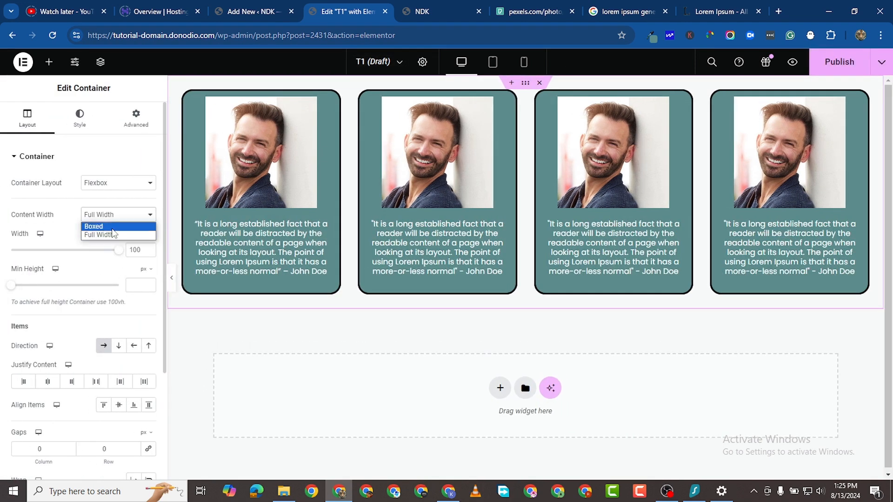
{"action": "left_click", "coordinate": [112, 226]}
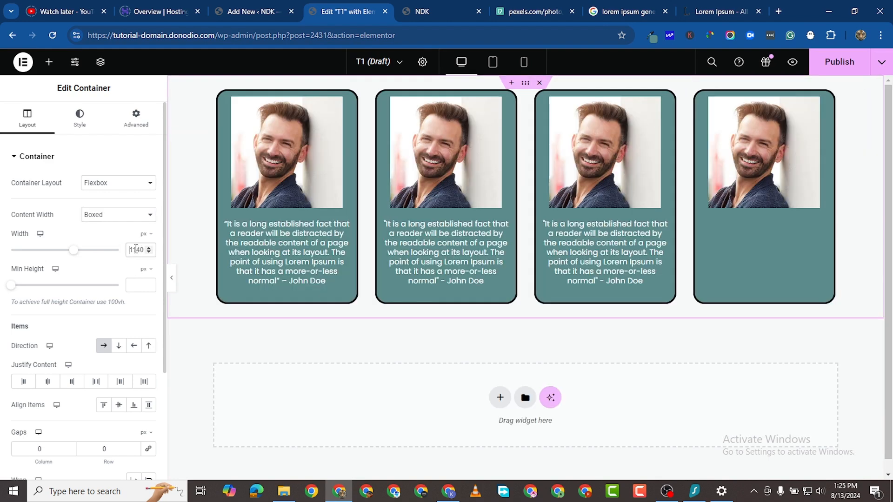
{"action": "double_click", "coordinate": [140, 246]}
{"action": "type", "text": "1240"}
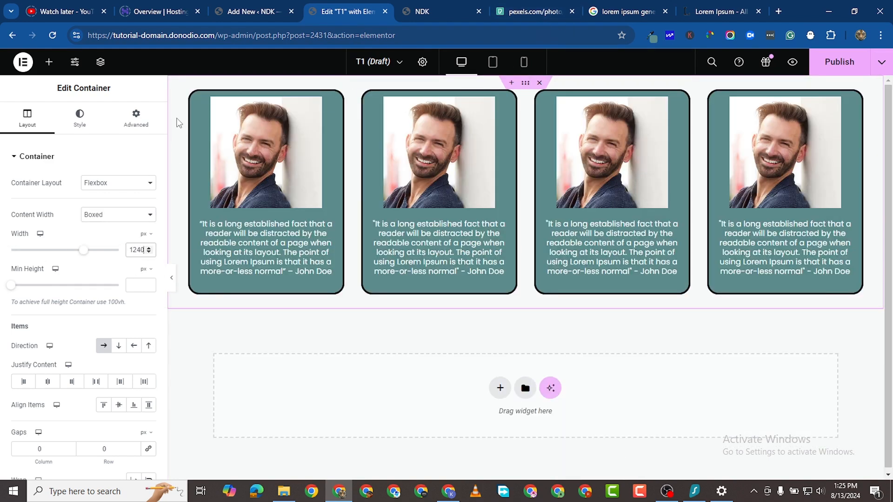
- Try margins of 10 px and 5 px on the first testimonial card and 5 px on the second
{"action": "left_click", "coordinate": [192, 95]}
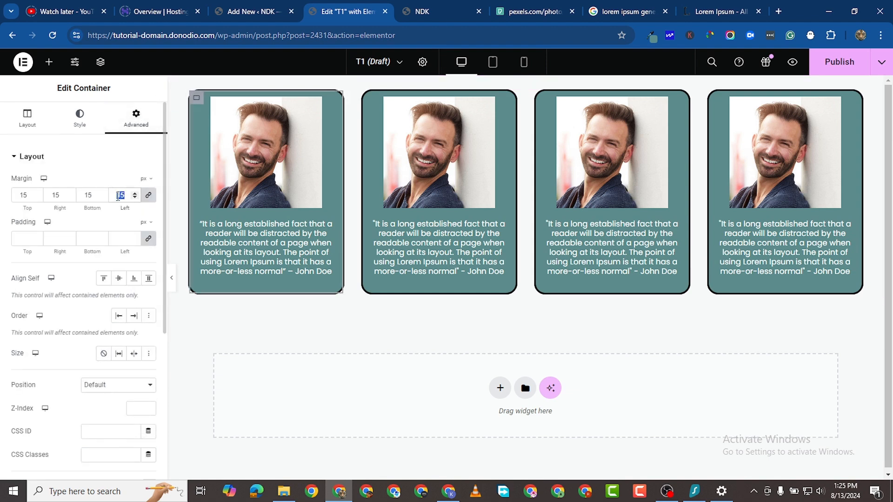
{"action": "type", "text": "10"}
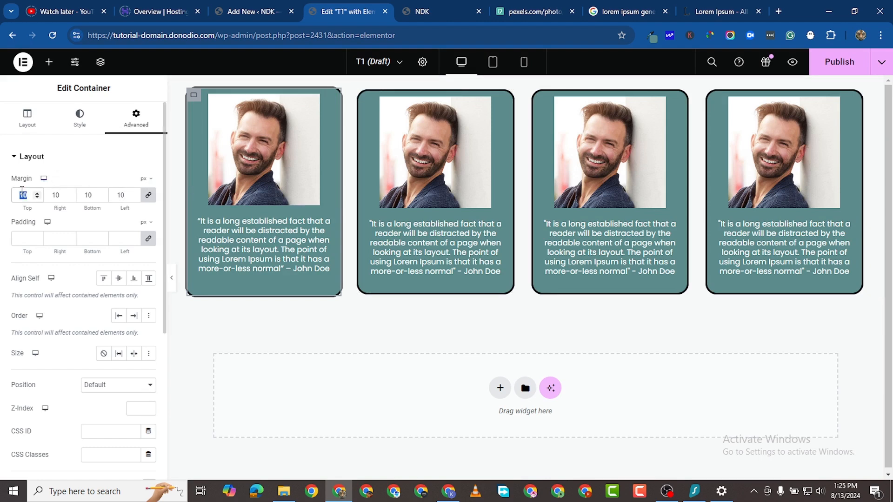
{"action": "type", "text": "5"}
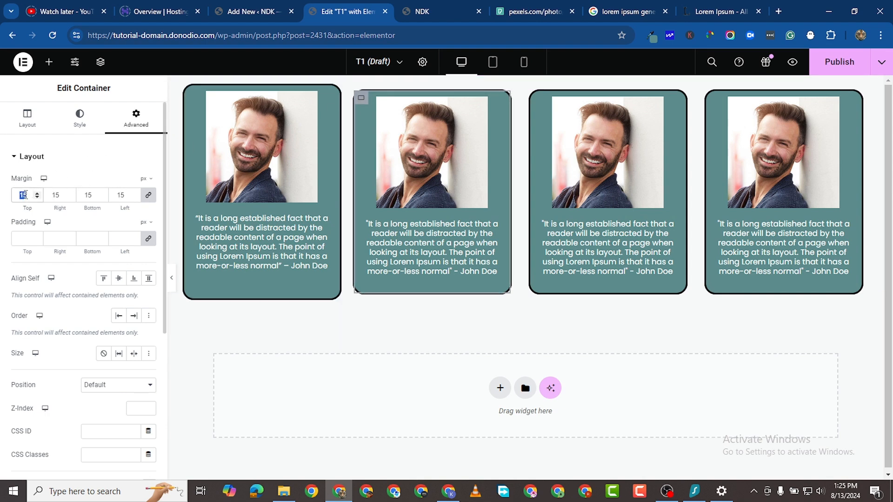
{"action": "type", "text": "5"}
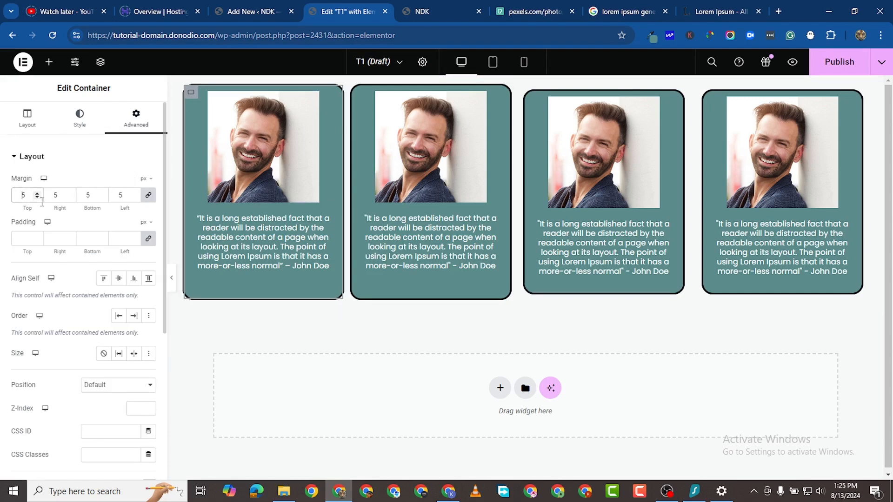
- Set the margin of the first and second testimonial cards to 7 px on all sides
{"action": "key", "text": "BackSpace"}
{"action": "type", "text": "7"}
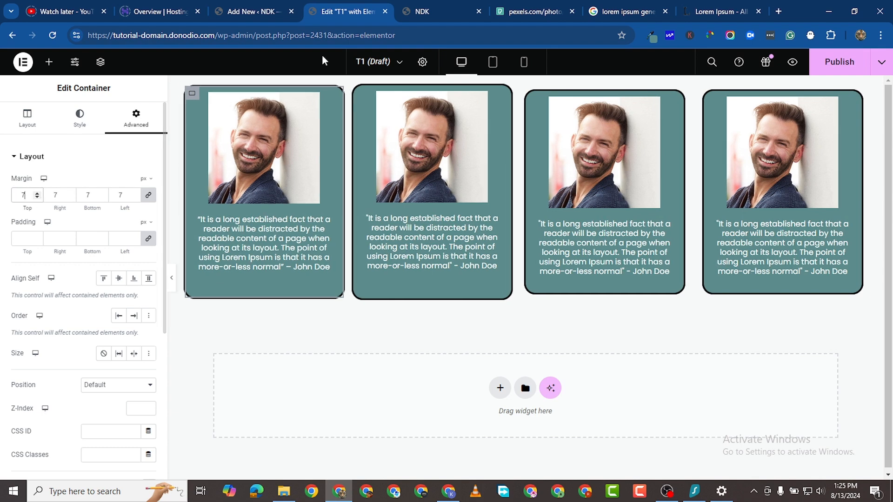
{"action": "left_click", "coordinate": [363, 94]}
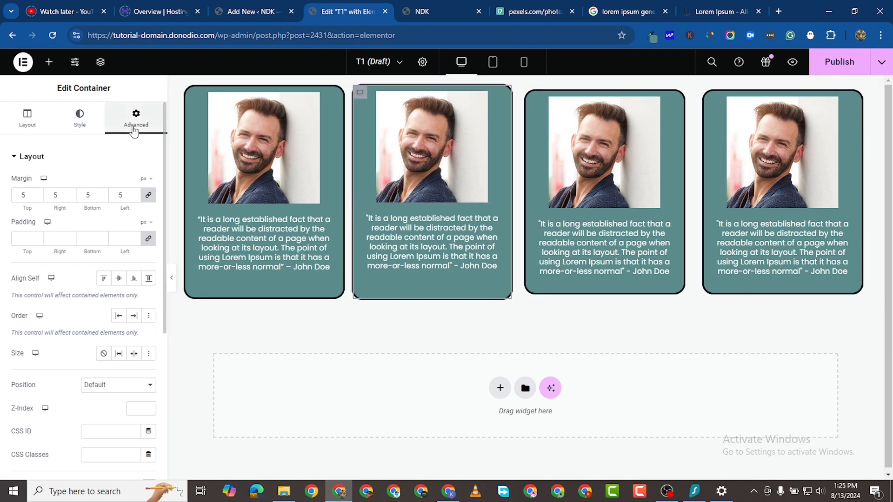
{"action": "left_click", "coordinate": [122, 195]}
{"action": "key", "text": "BackSpace"}
{"action": "type", "text": "7"}
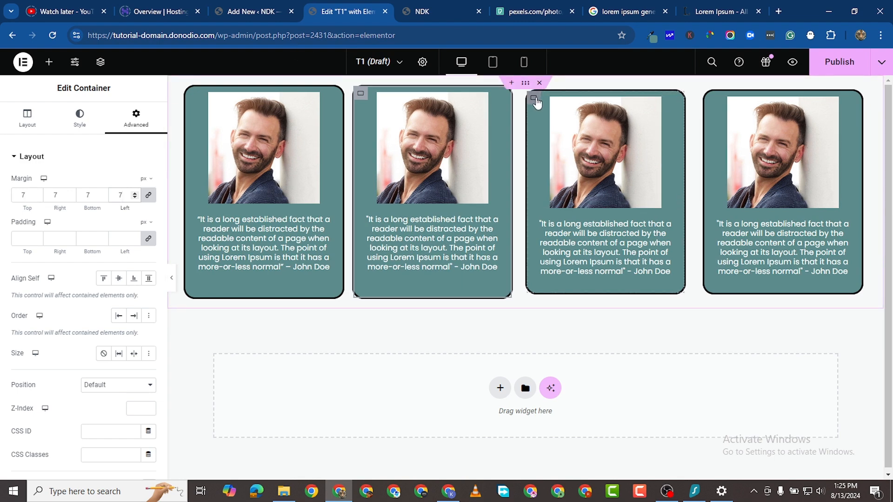
- Set the third and fourth testimonial cards' margins to 7 px on all sides and publish the T1 template
{"action": "double_click", "coordinate": [128, 189]}
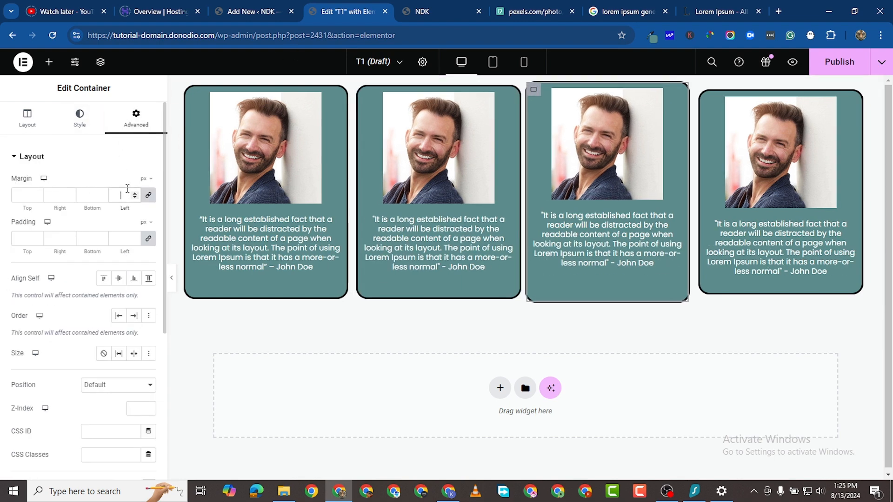
{"action": "type", "text": "7"}
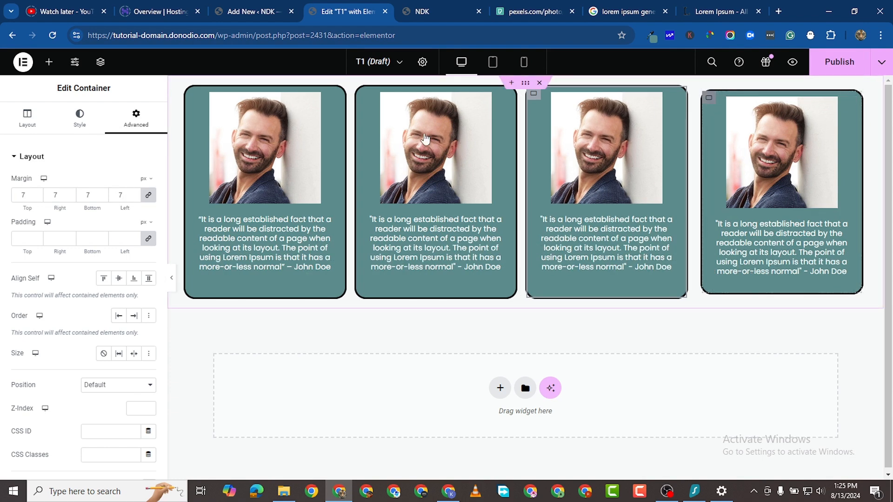
{"action": "left_click", "coordinate": [709, 100]}
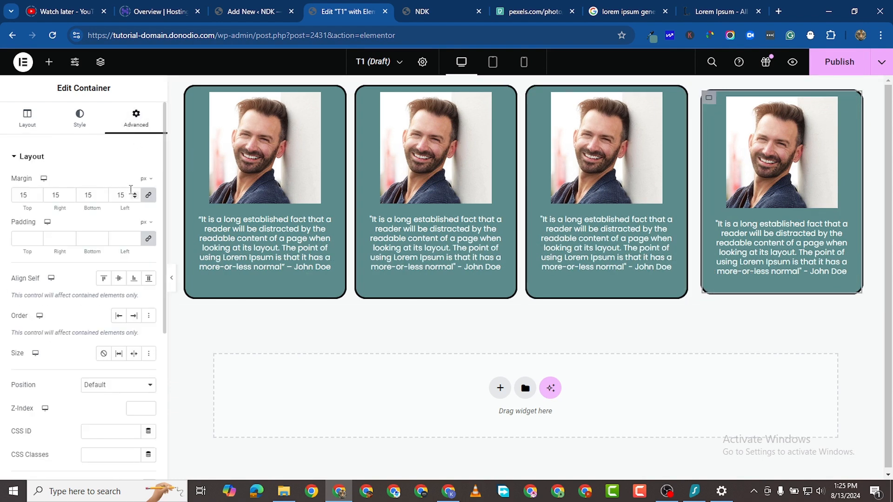
{"action": "double_click", "coordinate": [129, 193]}
{"action": "type", "text": "7"}
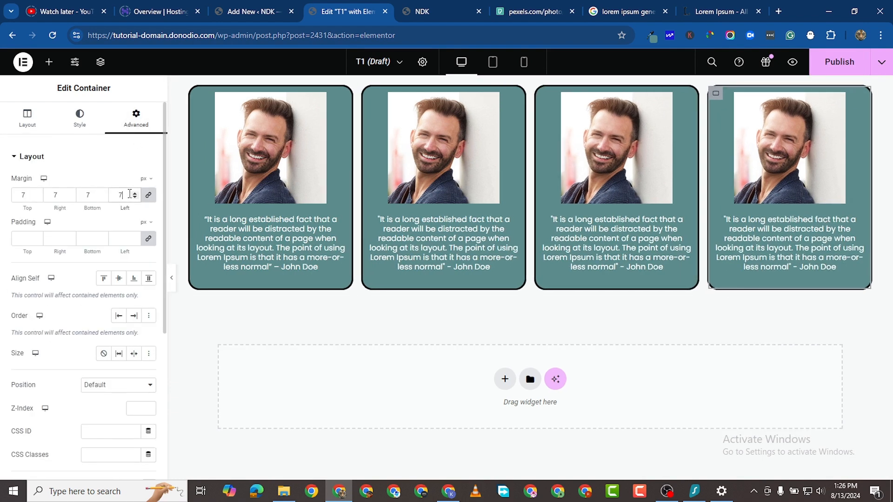
{"action": "left_click", "coordinate": [837, 65]}
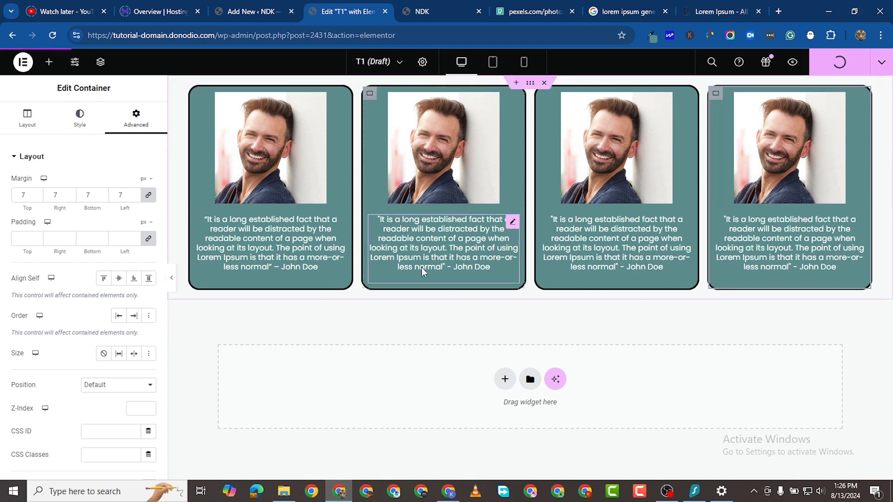
- Replace the second card's portrait with HomeyRenter05-1.jpg from the media library
{"action": "left_click", "coordinate": [509, 100]}
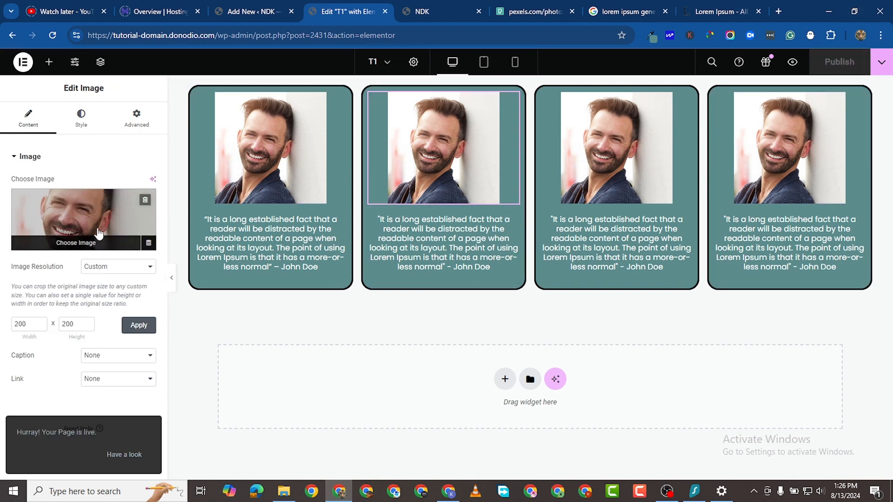
{"action": "left_click", "coordinate": [92, 221]}
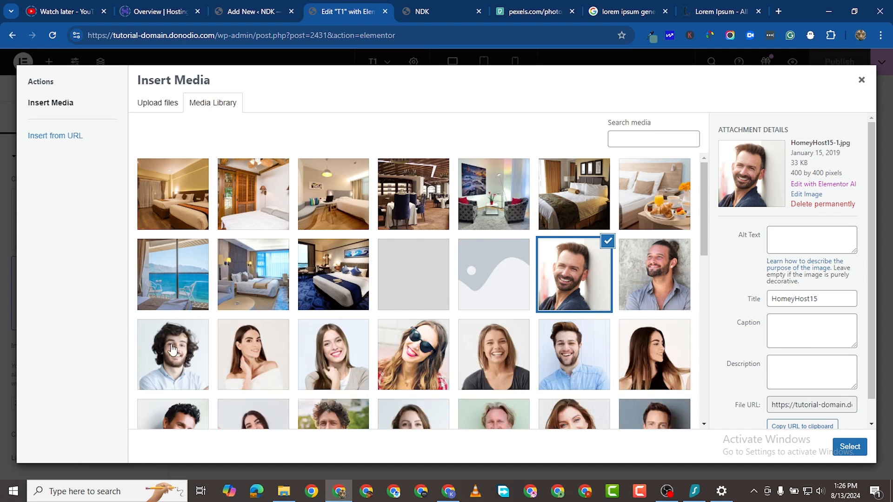
{"action": "left_click", "coordinate": [173, 351]}
{"action": "left_click", "coordinate": [239, 353]}
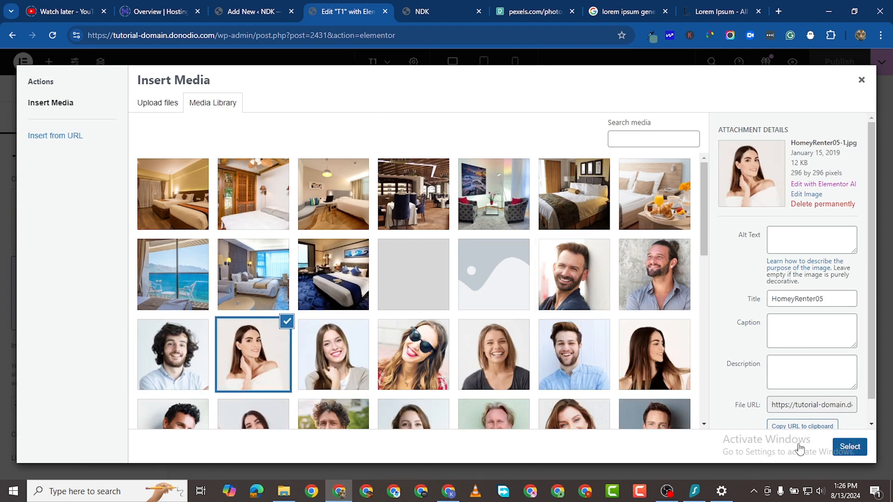
{"action": "left_click", "coordinate": [850, 446]}
- Replace the third card's portrait with HomeyHost23-1.jpg from the media library
{"action": "left_click", "coordinate": [665, 108]}
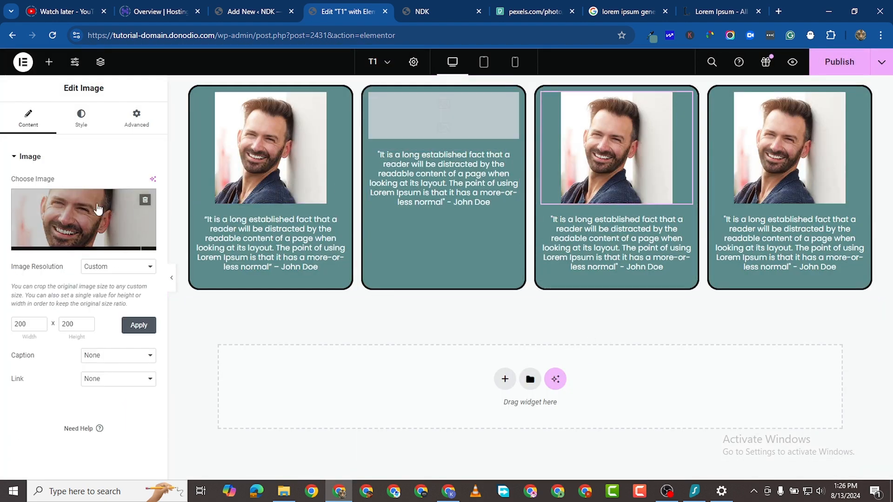
{"action": "left_click", "coordinate": [92, 212]}
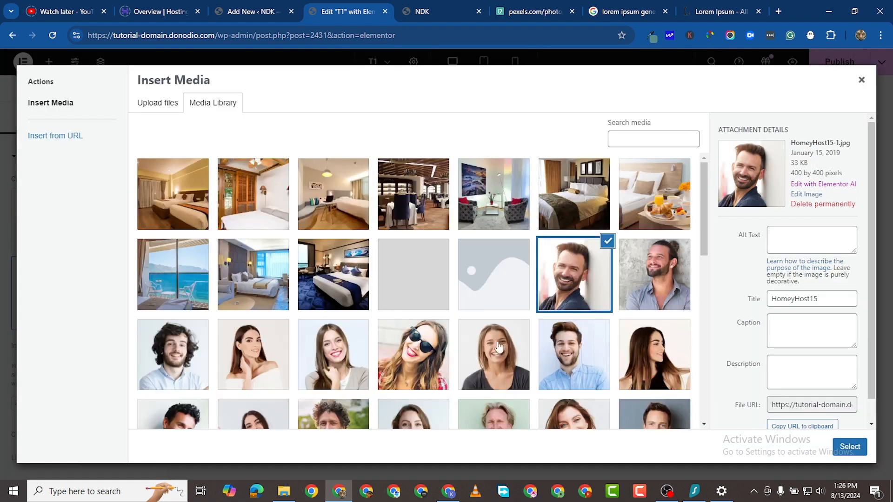
{"action": "left_click", "coordinate": [655, 266]}
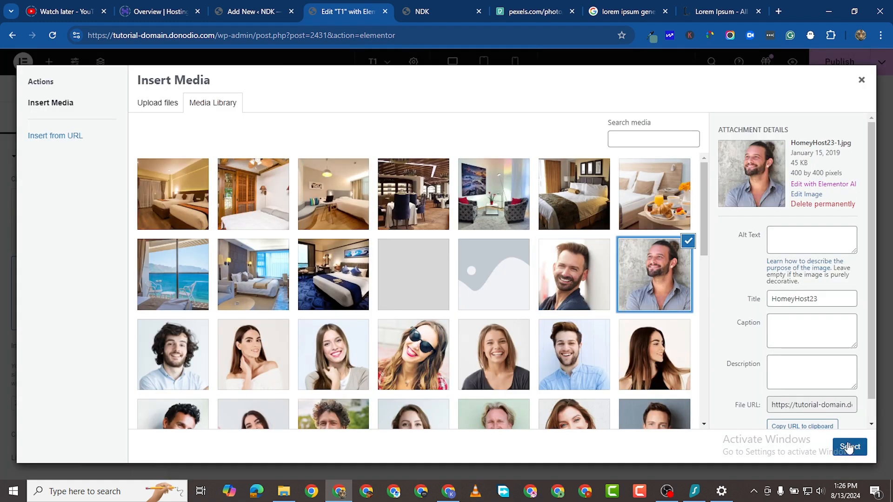
{"action": "left_click", "coordinate": [850, 446]}
- Replace the fourth card's portrait with HomeyRenter04-1.jpg and publish the template changes
{"action": "left_click", "coordinate": [270, 149]}
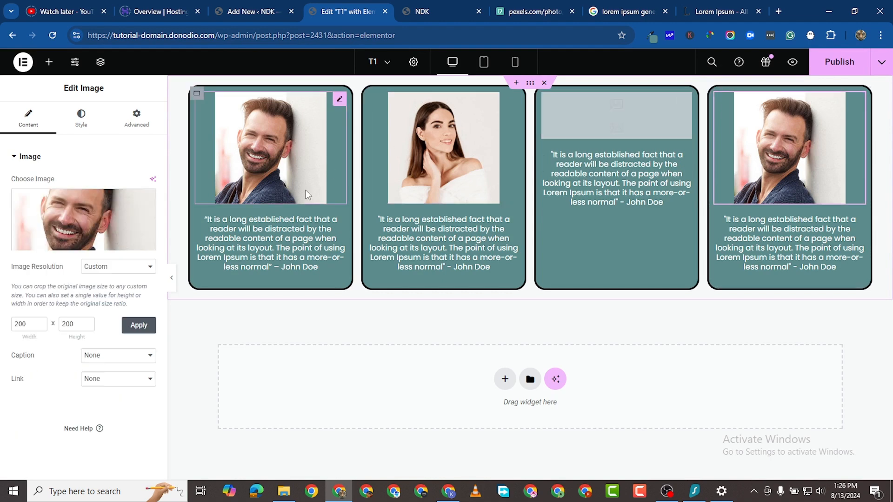
{"action": "left_click", "coordinate": [84, 220]}
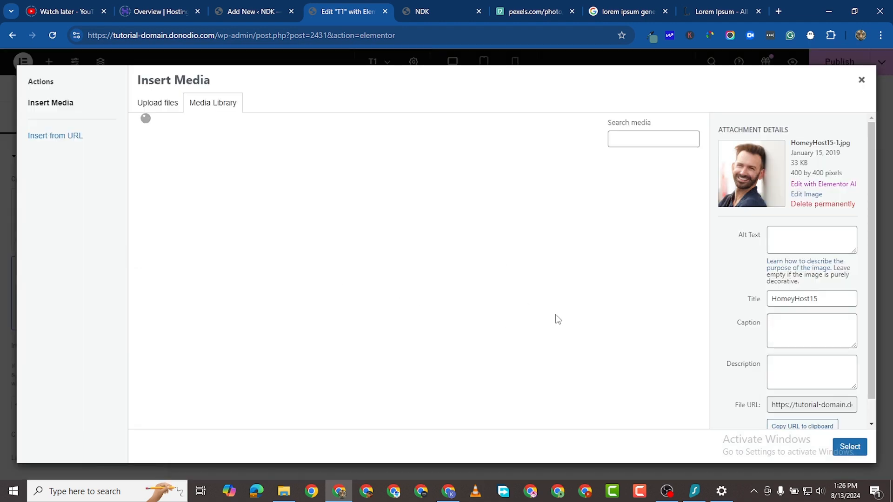
{"action": "left_click", "coordinate": [341, 372]}
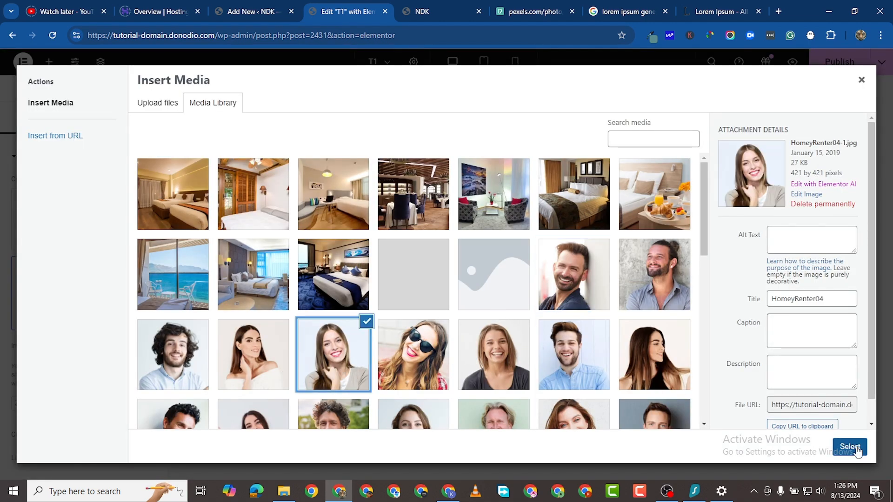
{"action": "left_click", "coordinate": [849, 446]}
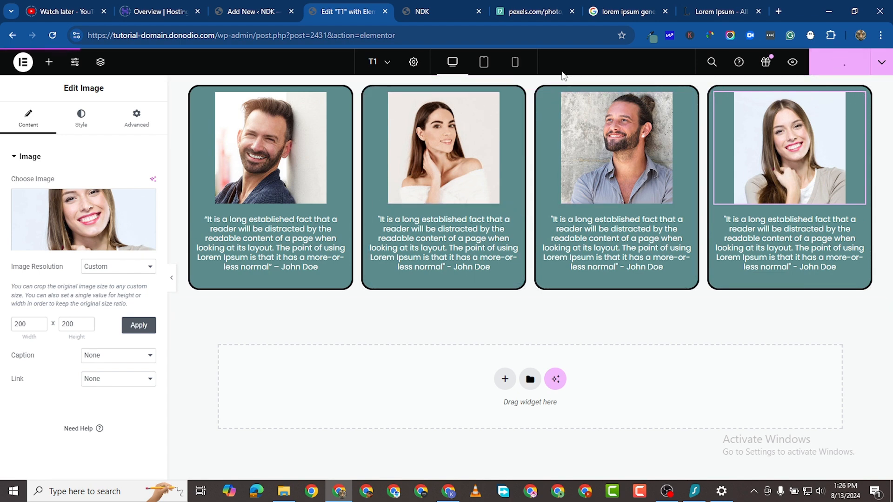
- Leave the Malina Room listing editor for the WordPress dashboard and open the saved Elementor templates list
{"action": "left_click", "coordinate": [262, 14]}
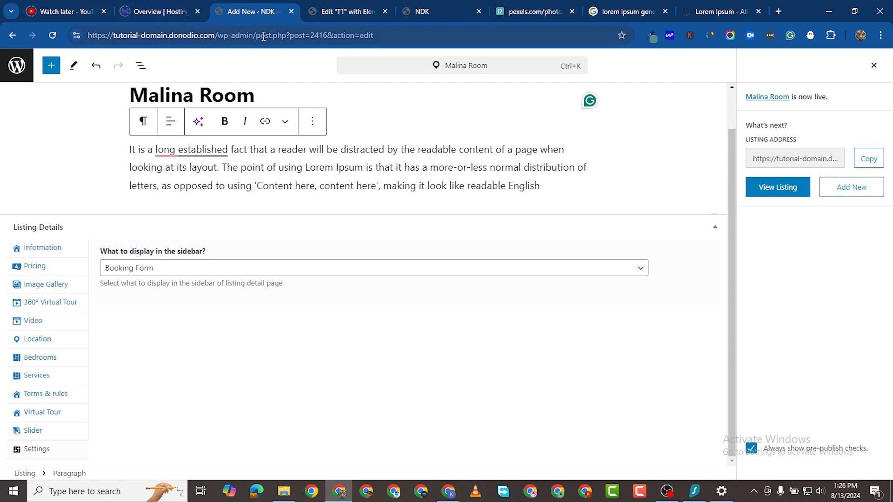
{"action": "left_click_drag", "start_coordinate": [256, 31], "coordinate": [390, 34]}
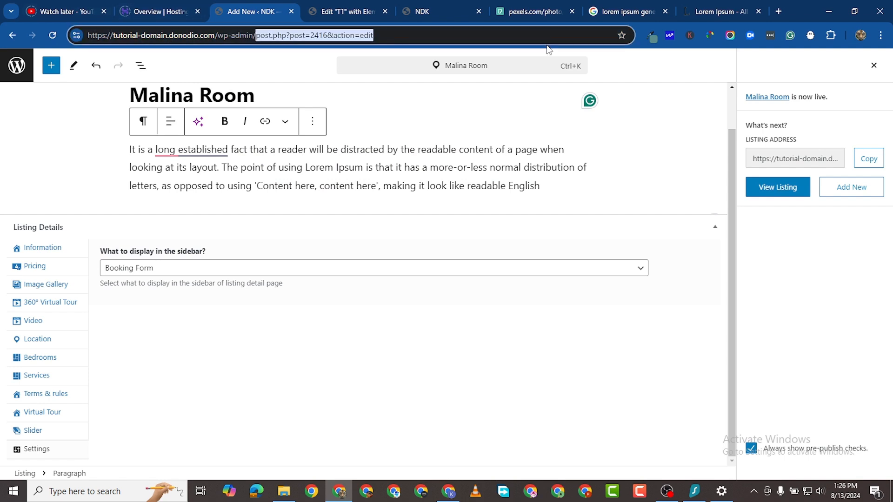
{"action": "key", "text": "BackSpace"}
{"action": "key", "text": "Return"}
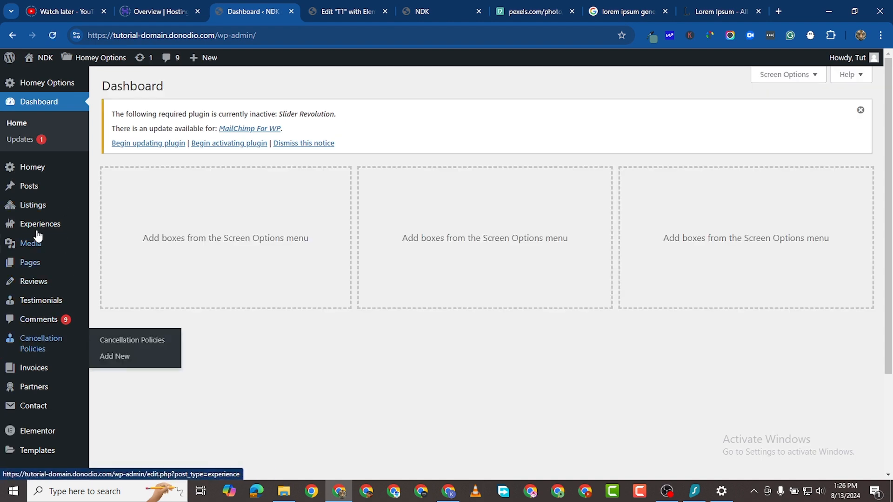
{"action": "scroll", "coordinate": [42, 405], "scroll_direction": "down", "scroll_amount": 2}
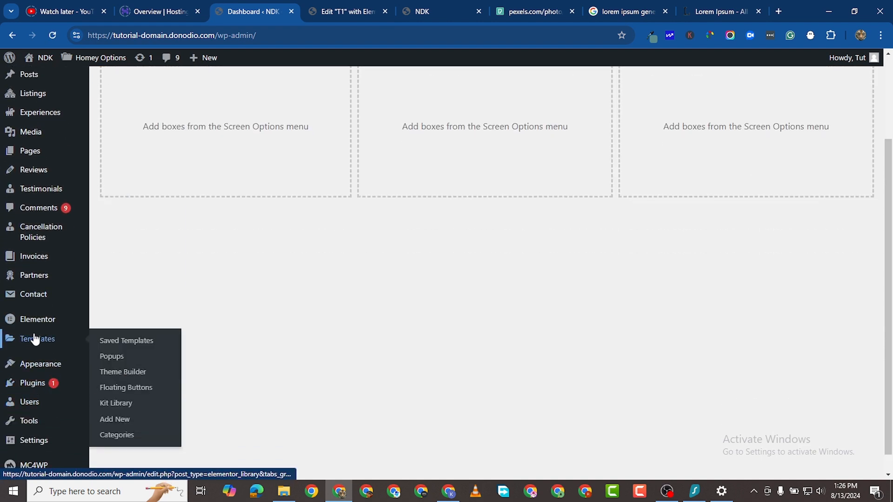
{"action": "mouse_move", "coordinate": [50, 347]}
{"action": "left_click", "coordinate": [126, 344]}
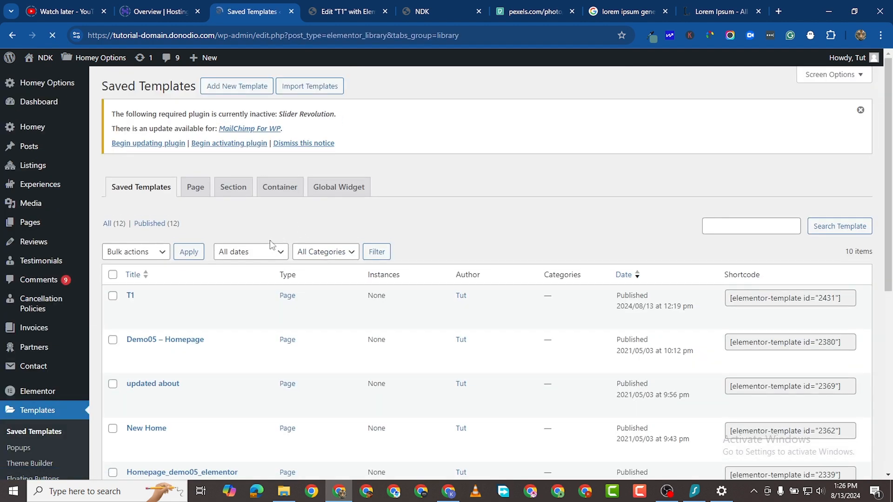
- Create a new Elementor template of type Page named T2
{"action": "mouse_move", "coordinate": [129, 314]}
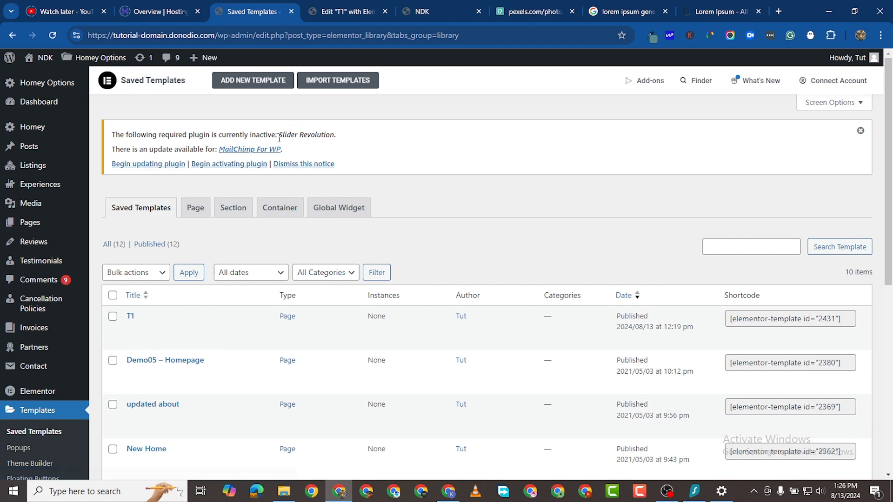
{"action": "left_click", "coordinate": [253, 80]}
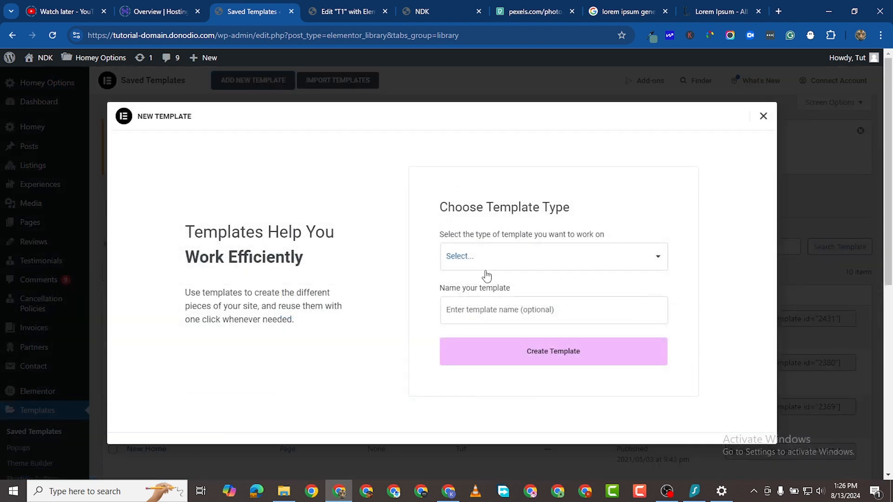
{"action": "left_click", "coordinate": [488, 264]}
{"action": "left_click", "coordinate": [496, 361]}
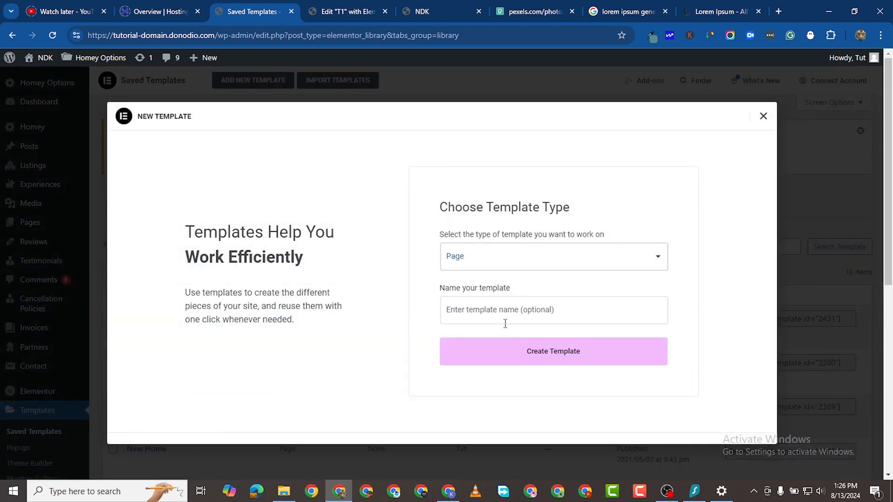
{"action": "left_click", "coordinate": [505, 322]}
{"action": "left_click", "coordinate": [535, 361]}
{"action": "left_click", "coordinate": [532, 354]}
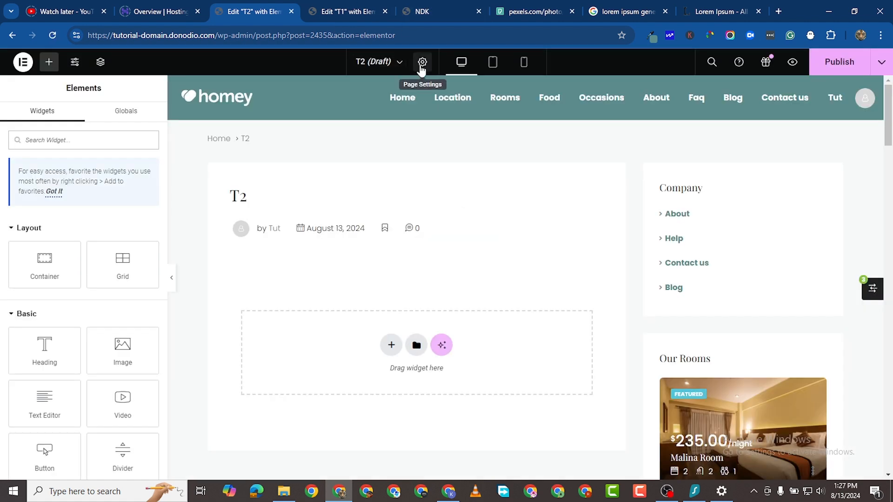
- Hide the T2 template's title and set its page layout to Elementor Canvas
{"action": "left_click", "coordinate": [421, 65]}
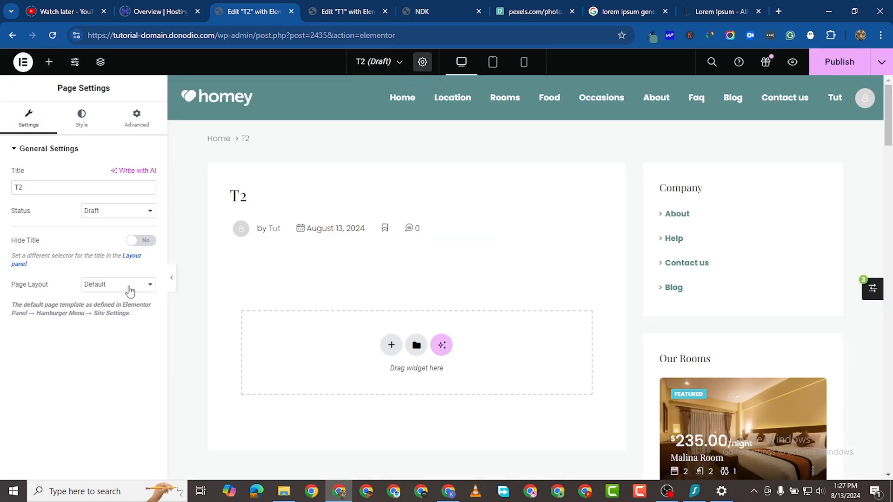
{"action": "left_click", "coordinate": [141, 239]}
{"action": "left_click", "coordinate": [126, 283]}
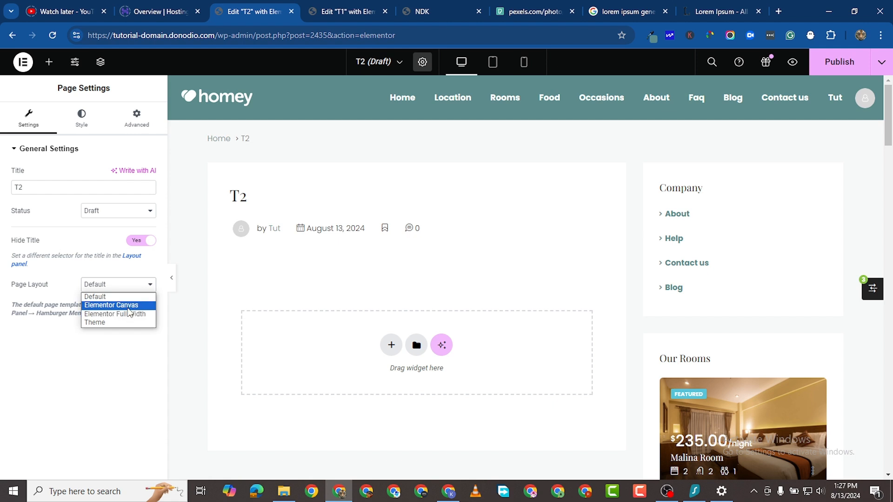
{"action": "left_click", "coordinate": [128, 308]}
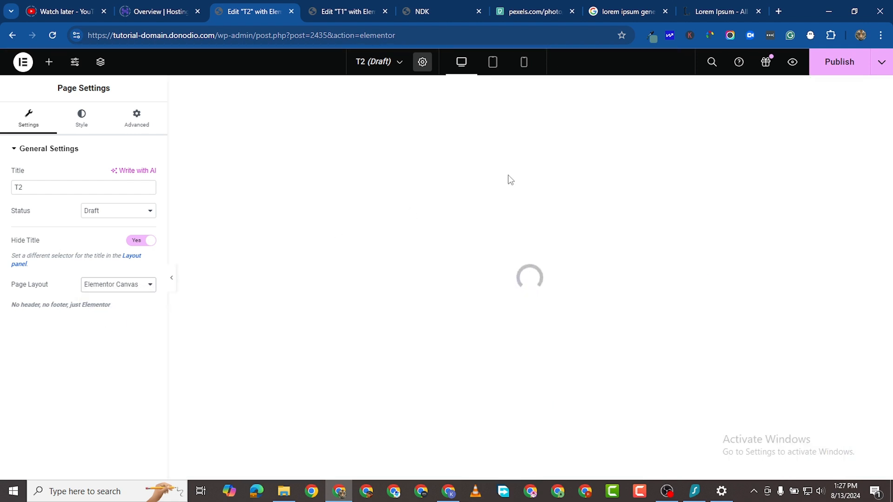
- Copy the container holding the four testimonial cards from the T1 template and paste it into the T2 template
{"action": "left_click", "coordinate": [339, 17]}
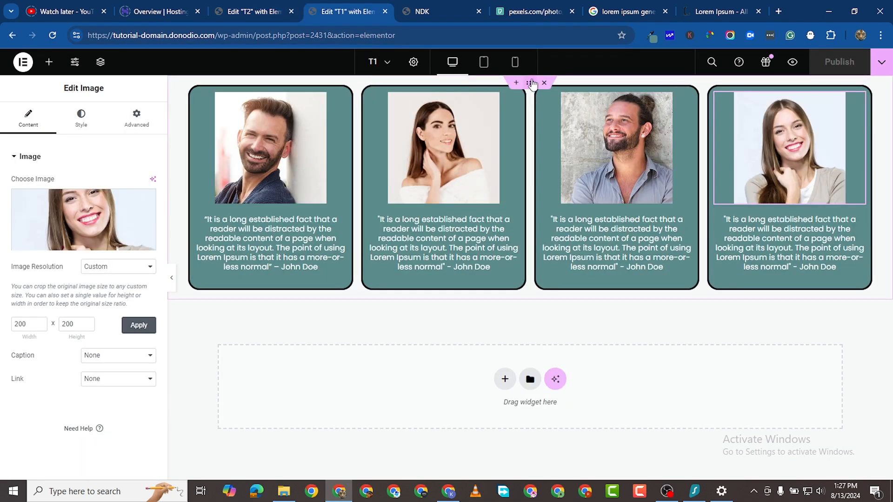
{"action": "right_click", "coordinate": [532, 84]}
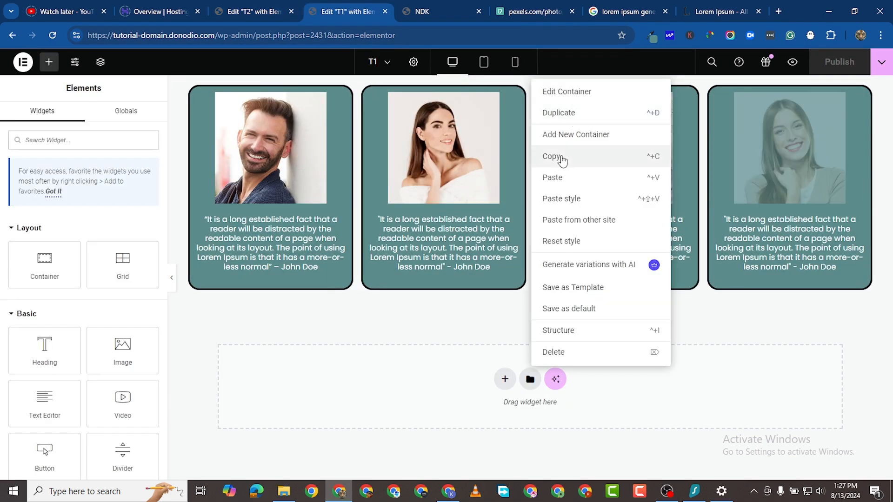
{"action": "left_click", "coordinate": [560, 158]}
{"action": "left_click", "coordinate": [247, 14]}
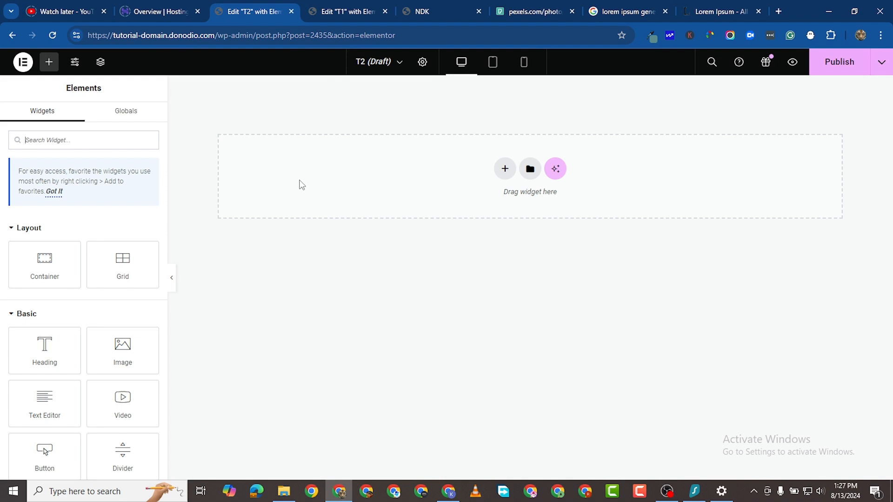
{"action": "right_click", "coordinate": [329, 203]}
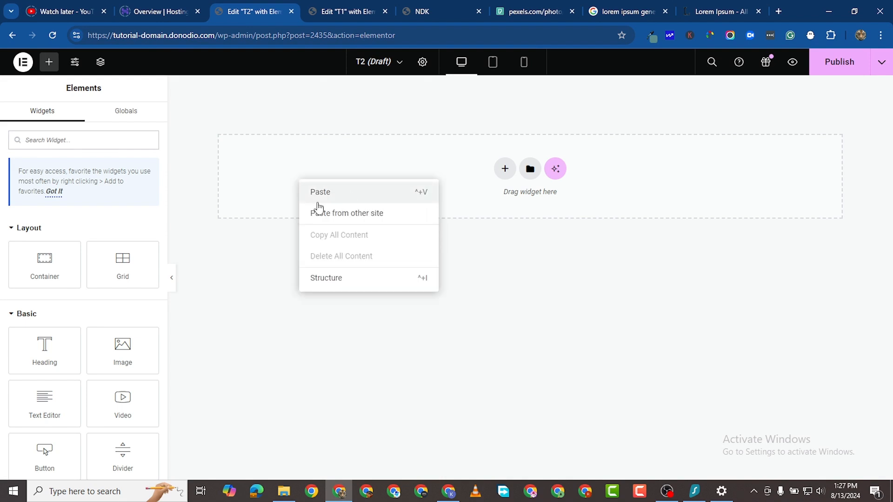
{"action": "left_click", "coordinate": [319, 206]}
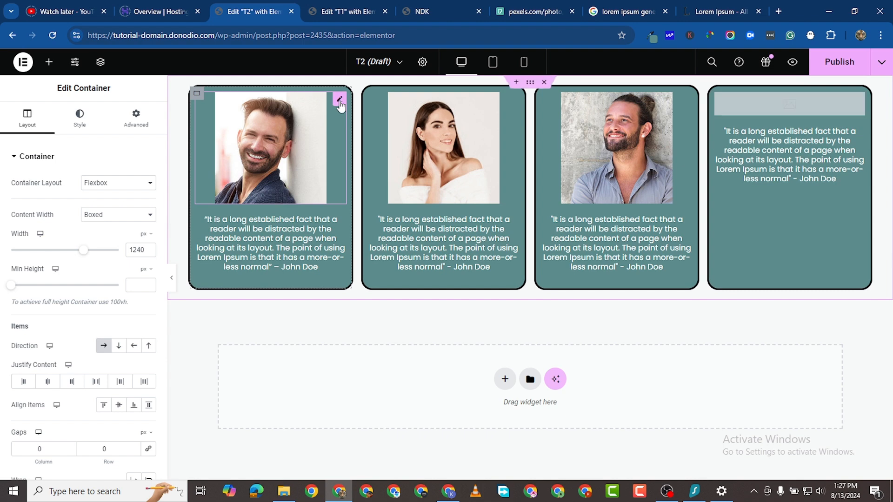
- In T2, replace the first card's portrait with the curly-haired man and the second card's with the woman wearing sunglasses
{"action": "left_click", "coordinate": [340, 100]}
{"action": "left_click", "coordinate": [77, 208]}
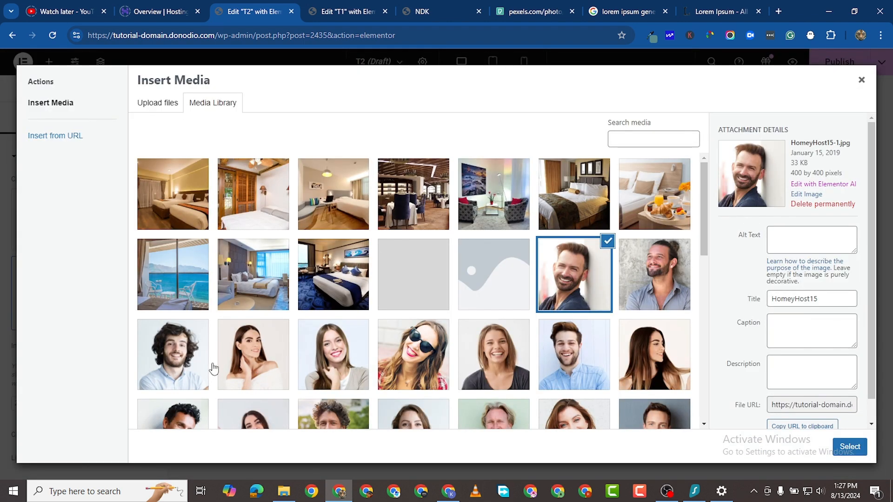
{"action": "left_click", "coordinate": [199, 370]}
{"action": "left_click", "coordinate": [848, 446]}
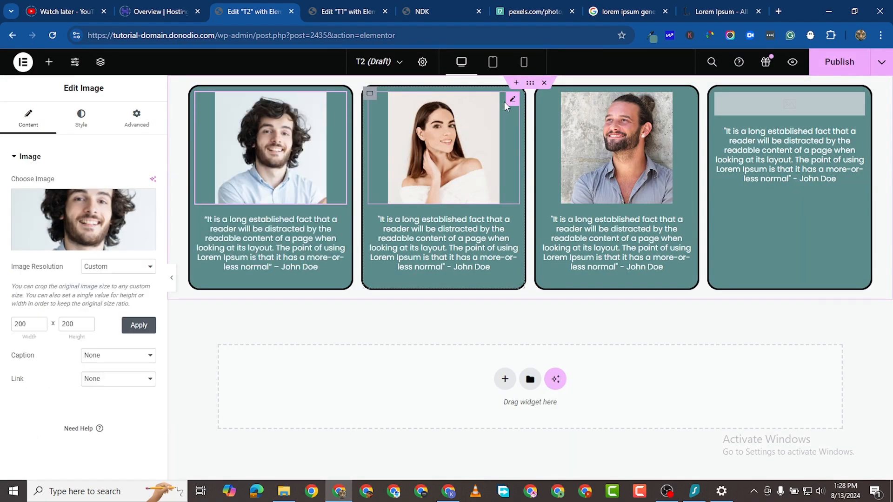
{"action": "left_click", "coordinate": [512, 99]}
{"action": "left_click", "coordinate": [49, 236]}
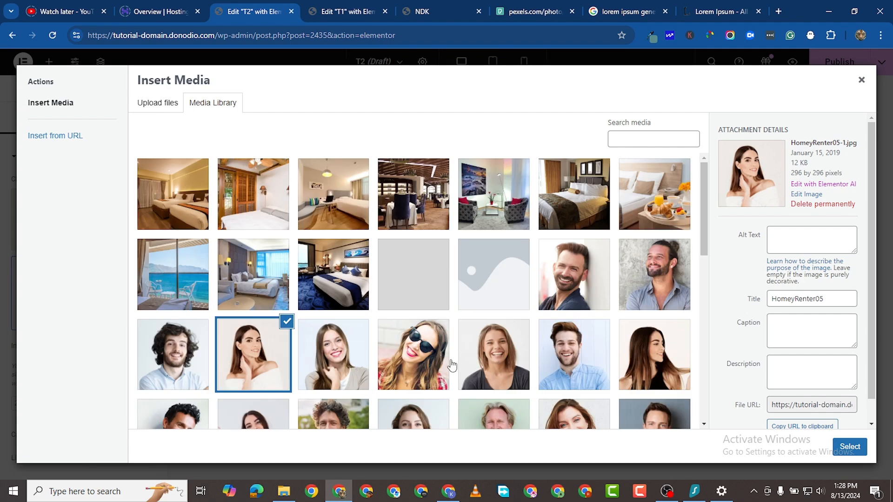
{"action": "left_click", "coordinate": [425, 368]}
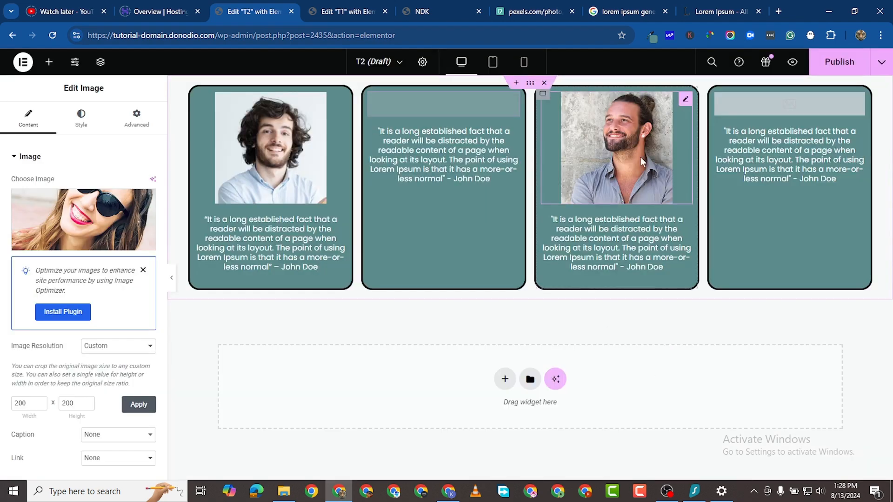
- Replace the third T2 card's portrait with the smiling bearded man in a light blue shirt
{"action": "left_click", "coordinate": [444, 104]}
{"action": "left_click", "coordinate": [83, 228]}
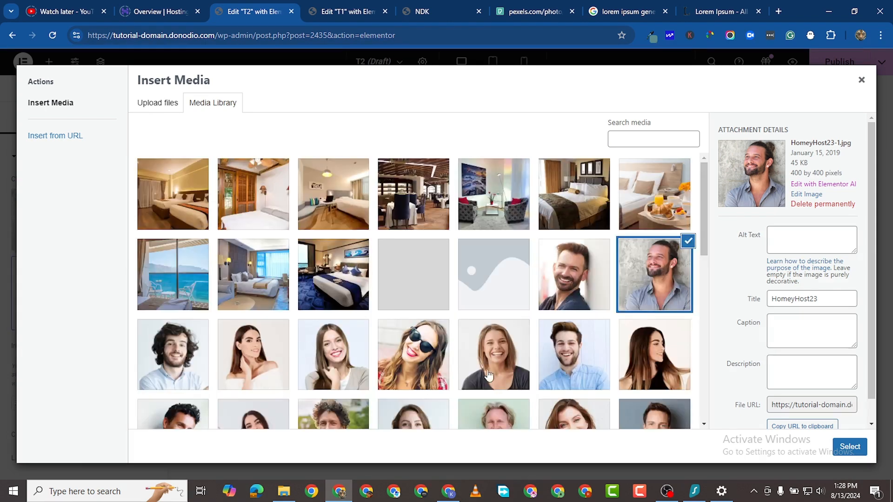
{"action": "left_click", "coordinate": [575, 372]}
{"action": "left_click", "coordinate": [850, 447]}
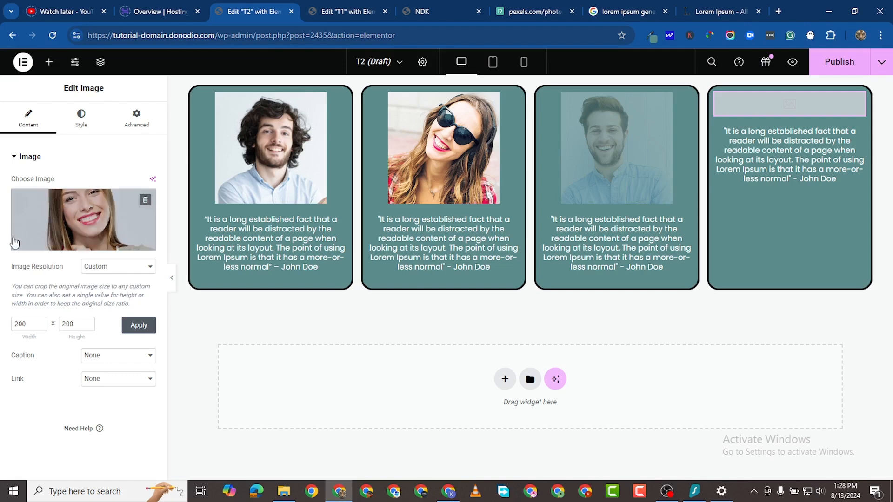
- Replace the fourth T2 card's portrait with HomeyHost02_b-1.jpg and publish the template
{"action": "left_click", "coordinate": [49, 222]}
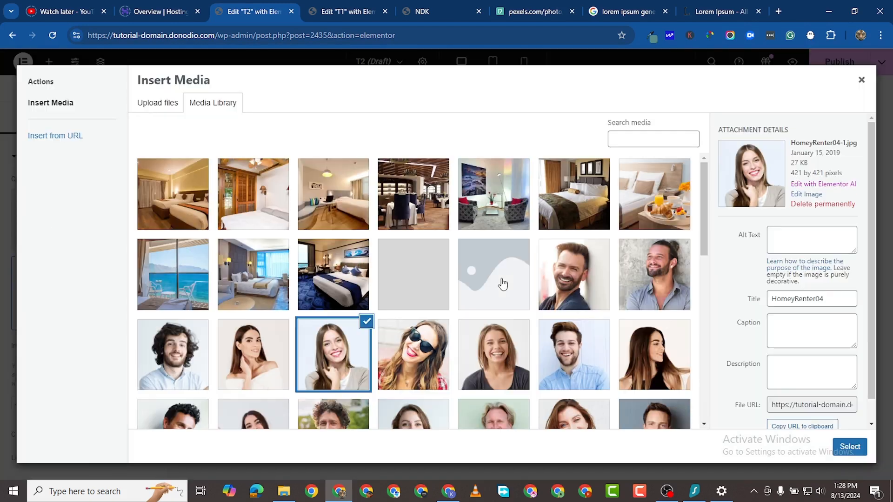
{"action": "scroll", "coordinate": [604, 298], "scroll_direction": "down", "scroll_amount": 1}
{"action": "left_click", "coordinate": [650, 321]}
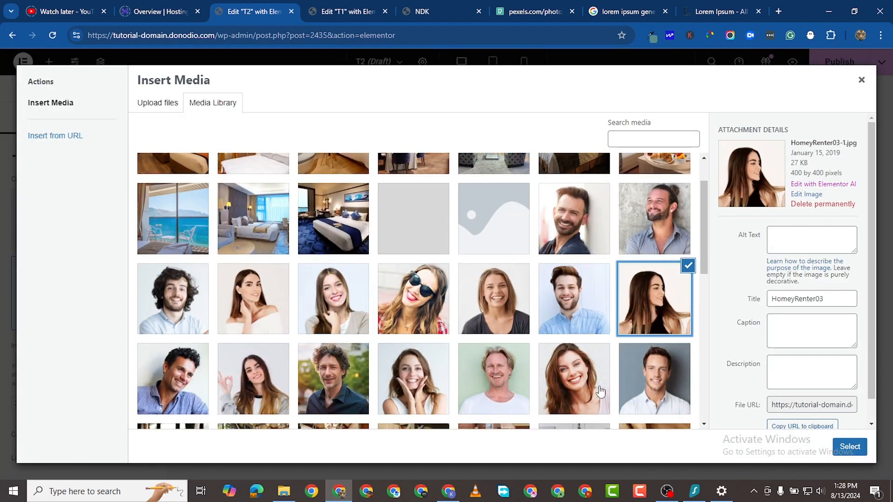
{"action": "left_click", "coordinate": [501, 329]}
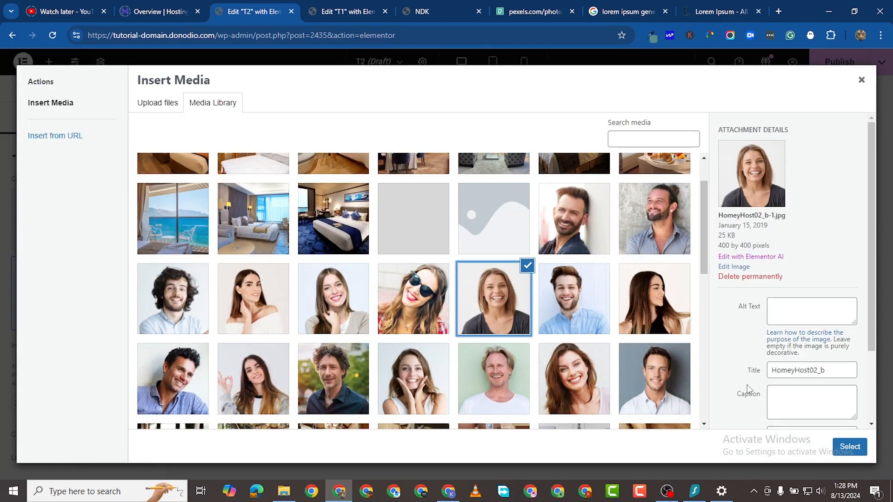
{"action": "left_click", "coordinate": [853, 452]}
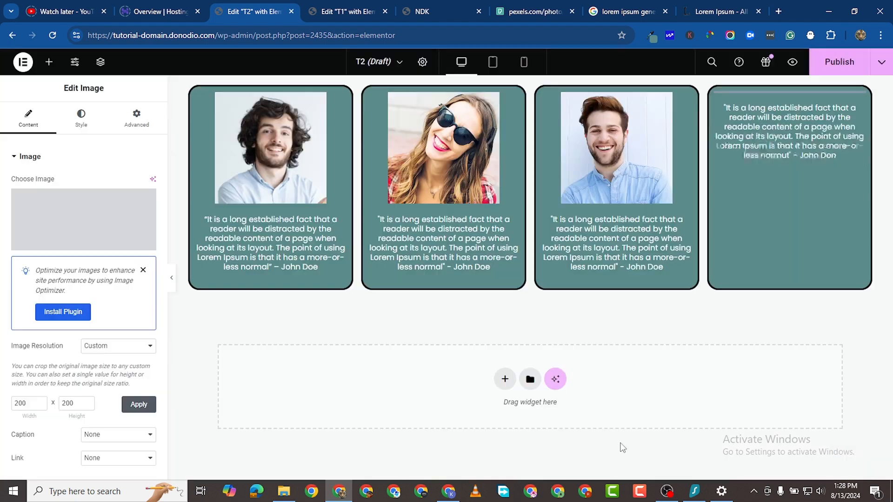
{"action": "left_click", "coordinate": [837, 65]}
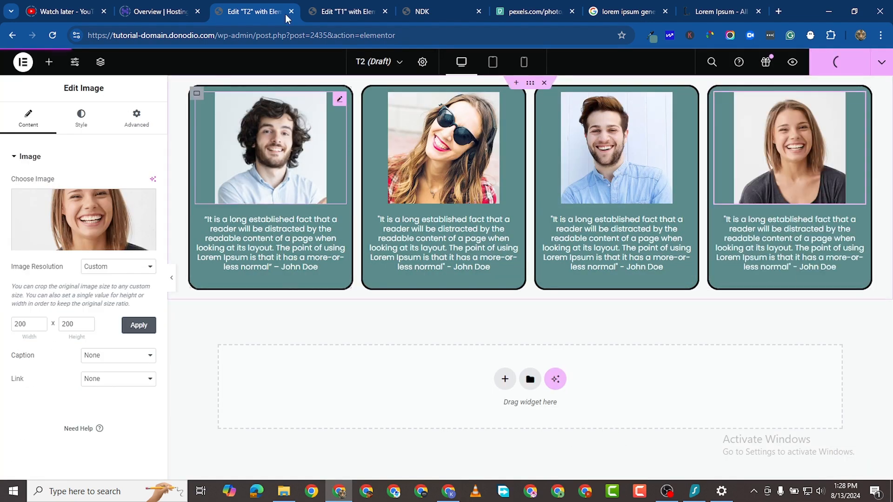
- Compare the T2 cards with the T1 template and view the published T2 page
{"action": "left_click", "coordinate": [322, 12]}
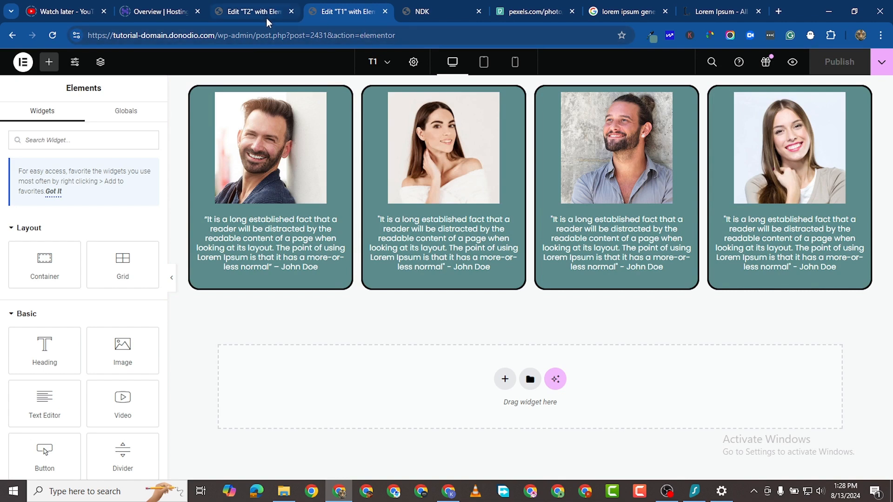
{"action": "left_click", "coordinate": [254, 16]}
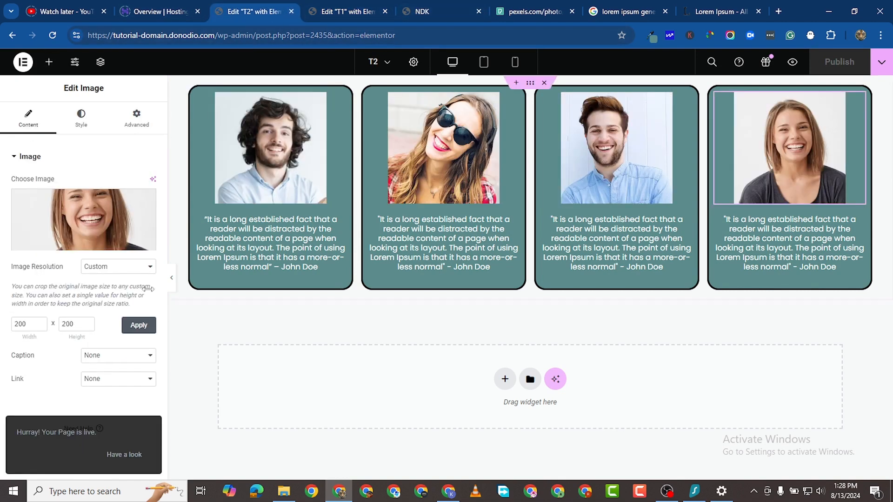
{"action": "left_click", "coordinate": [139, 454]}
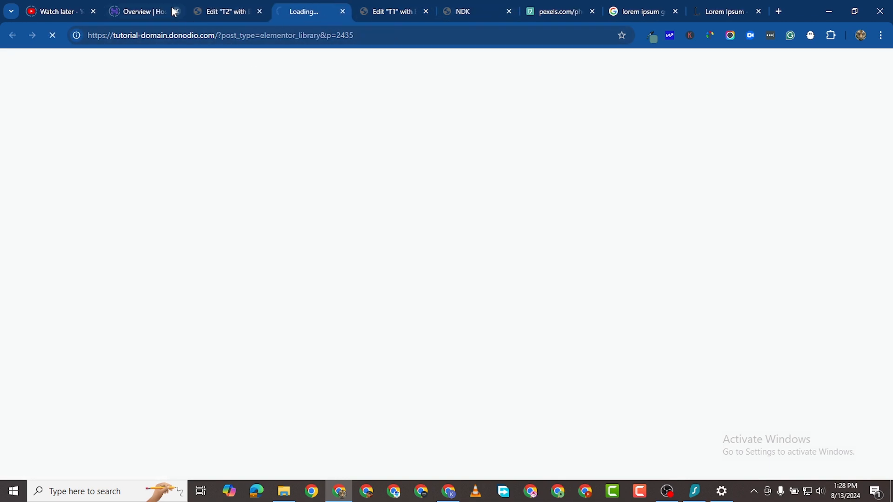
{"action": "left_click", "coordinate": [222, 10]}
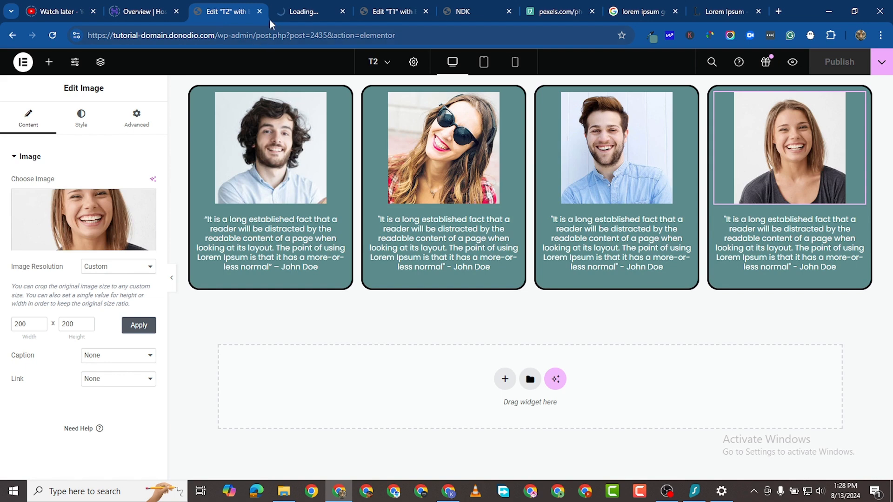
{"action": "left_click", "coordinate": [301, 20]}
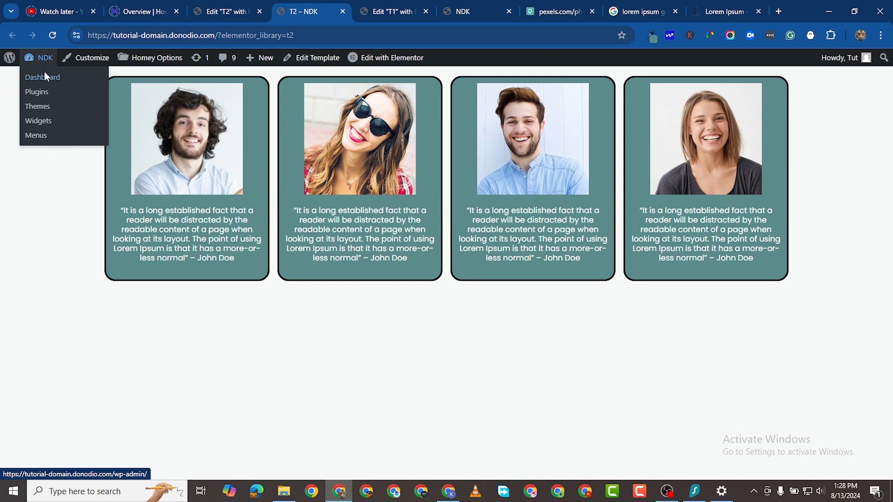
- Go from the published T2 page to the dashboard, open the saved templates list and select the T1 template's shortcode
{"action": "left_click", "coordinate": [43, 72]}
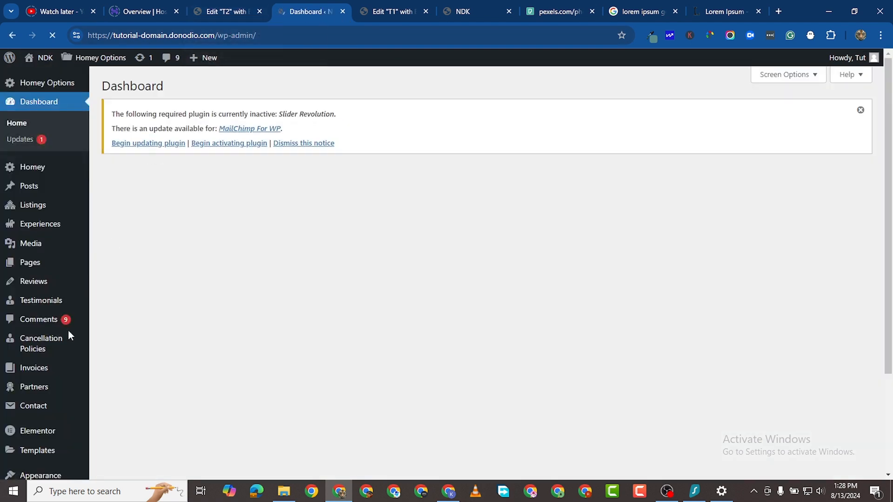
{"action": "scroll", "coordinate": [26, 438], "scroll_direction": "down", "scroll_amount": 3}
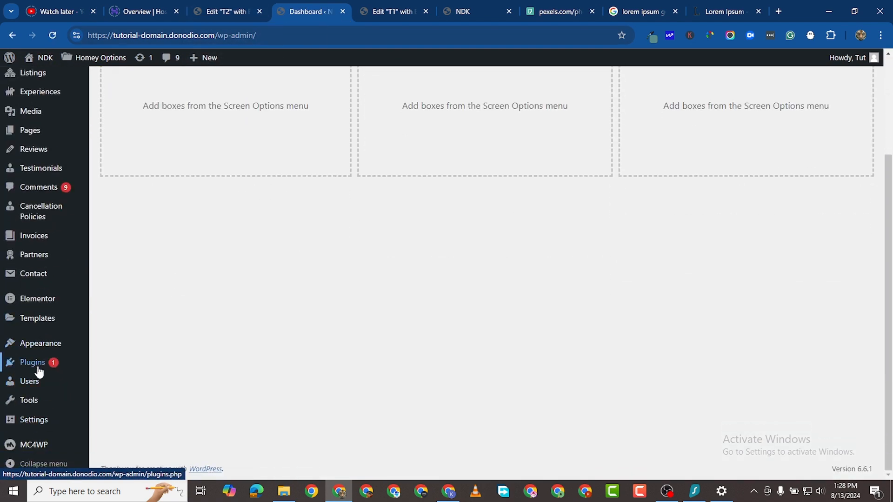
{"action": "scroll", "coordinate": [45, 199], "scroll_direction": "up", "scroll_amount": 3}
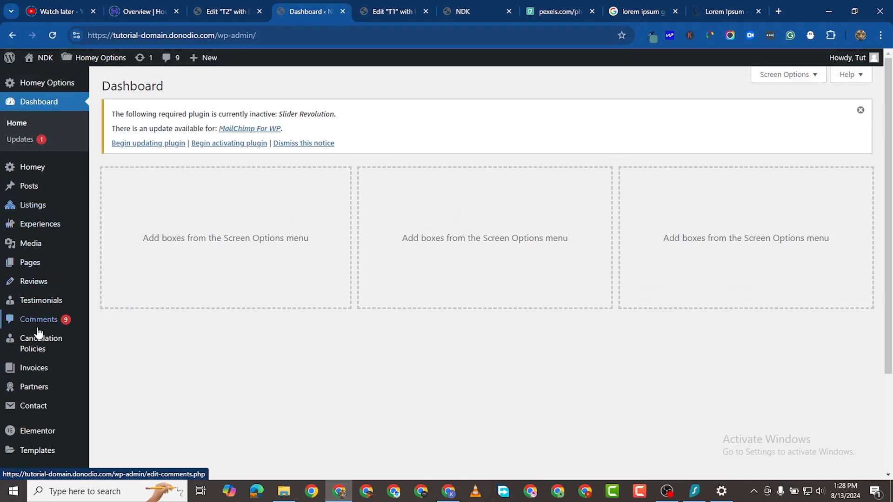
{"action": "scroll", "coordinate": [46, 362], "scroll_direction": "down", "scroll_amount": 2}
{"action": "mouse_move", "coordinate": [46, 401]}
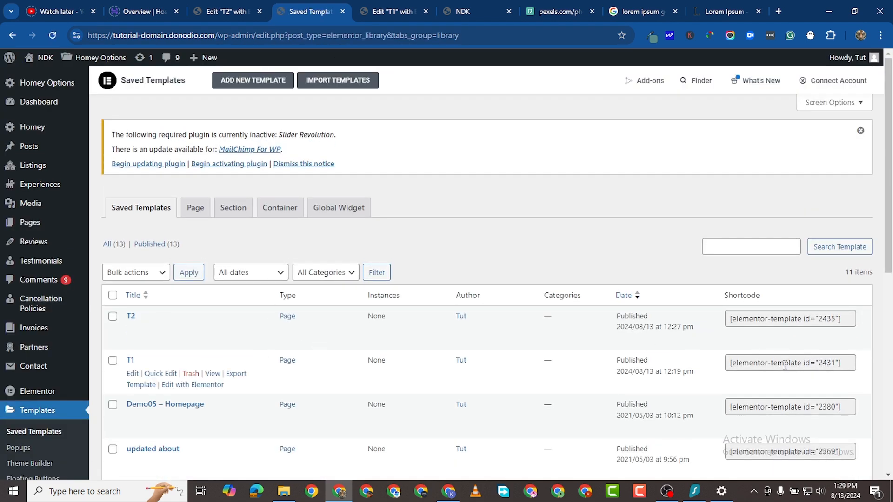
{"action": "left_click", "coordinate": [779, 367]}
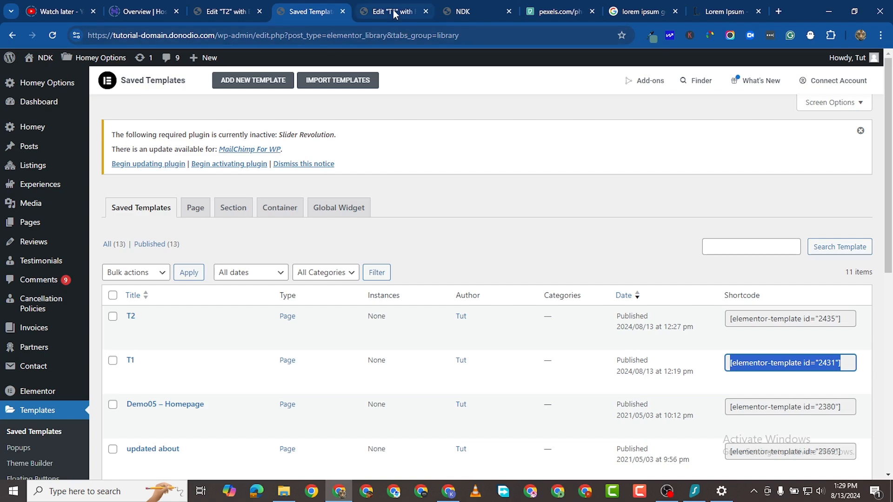
- In the T1 template, set the first card's portrait border radius to 40 px on all four corners
{"action": "left_click", "coordinate": [373, 13]}
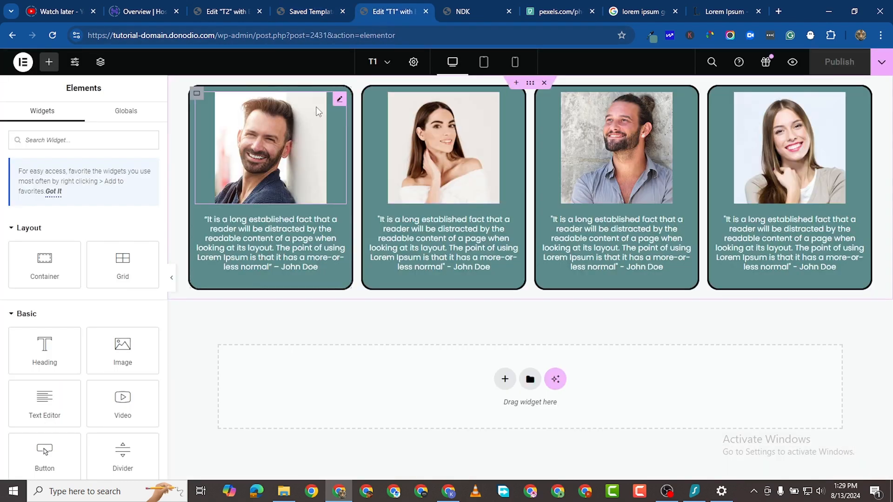
{"action": "left_click", "coordinate": [279, 145]}
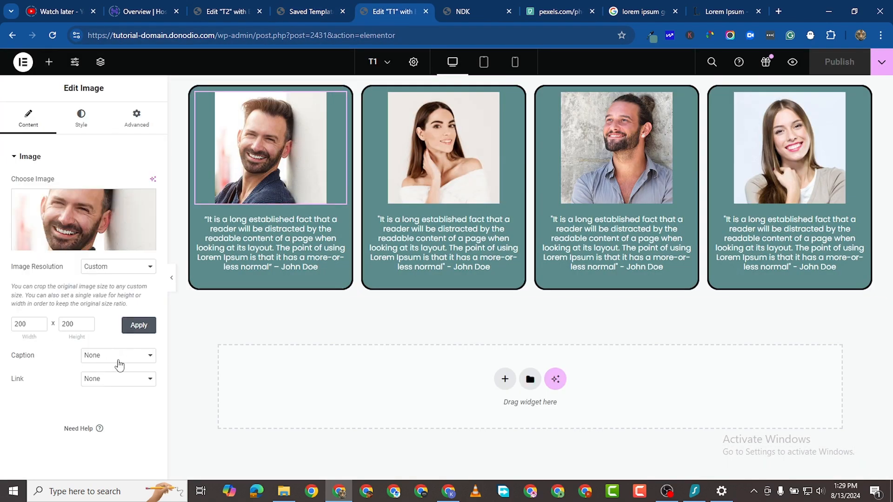
{"action": "scroll", "coordinate": [120, 405], "scroll_direction": "down", "scroll_amount": 2}
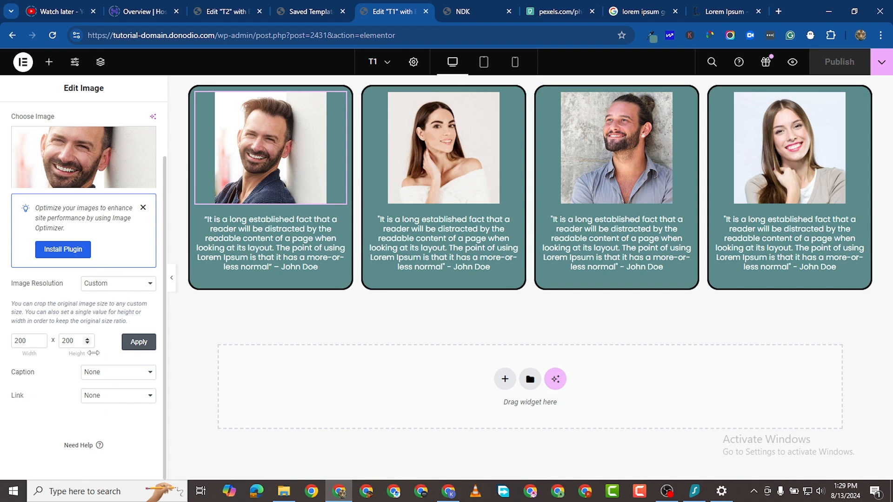
{"action": "scroll", "coordinate": [83, 354], "scroll_direction": "up", "scroll_amount": 2}
{"action": "left_click", "coordinate": [79, 120]}
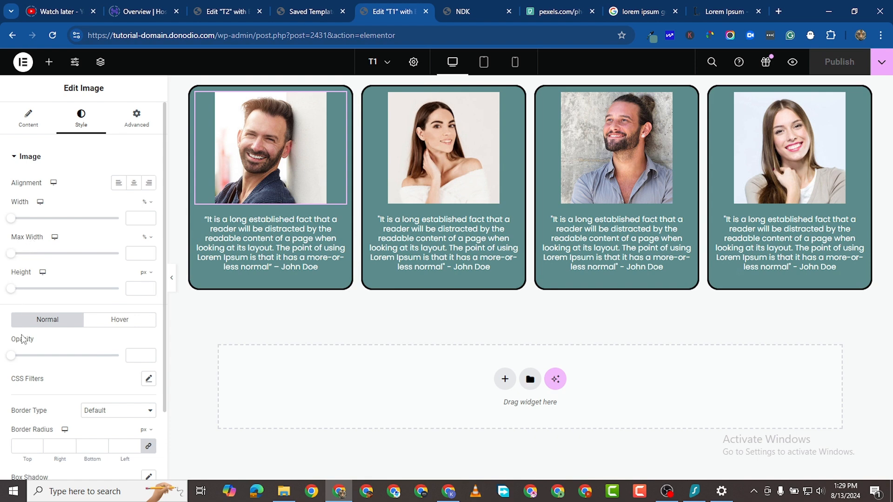
{"action": "scroll", "coordinate": [80, 335], "scroll_direction": "down", "scroll_amount": 1}
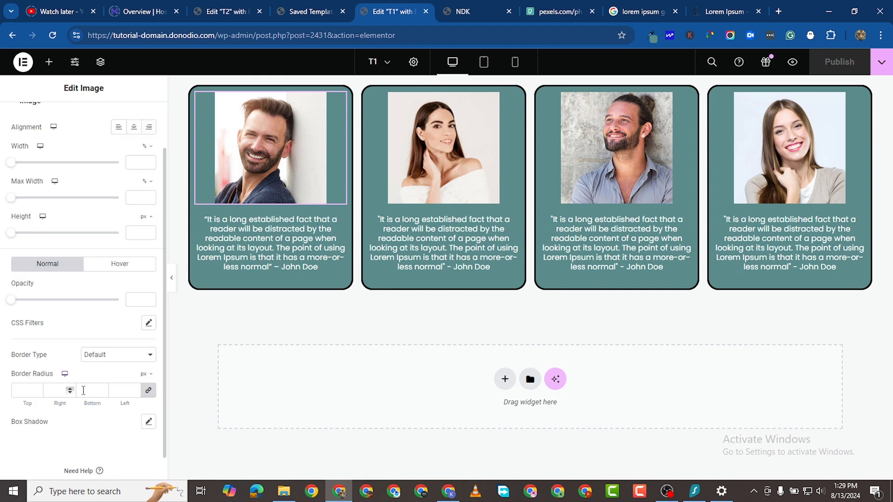
{"action": "left_click", "coordinate": [135, 390]}
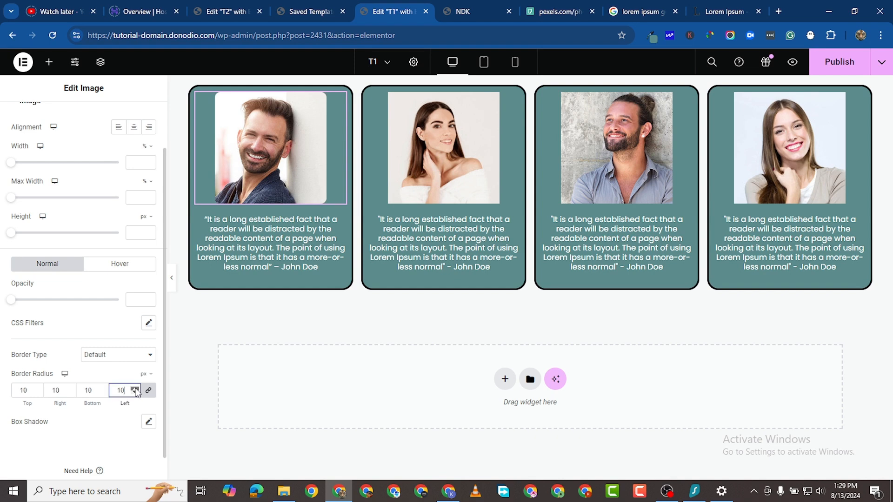
{"action": "left_click", "coordinate": [135, 388]}
{"action": "left_click", "coordinate": [135, 388]}
{"action": "left_click", "coordinate": [135, 389]}
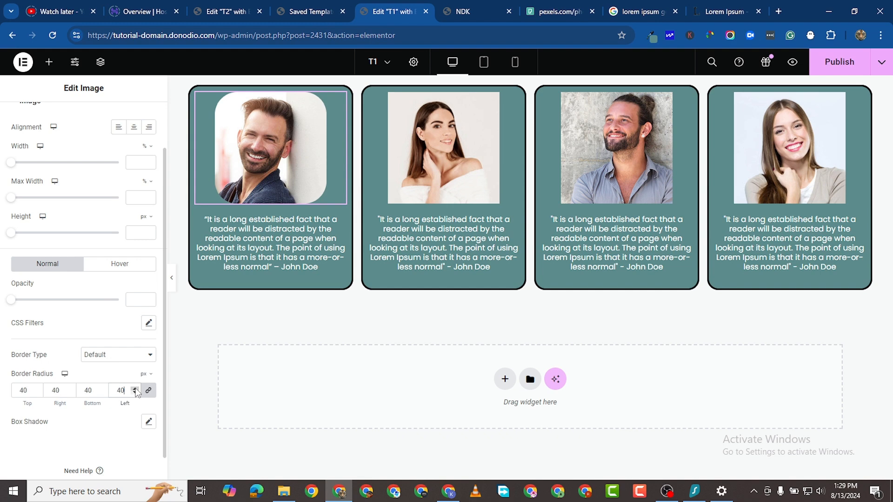
{"action": "left_click", "coordinate": [134, 393]}
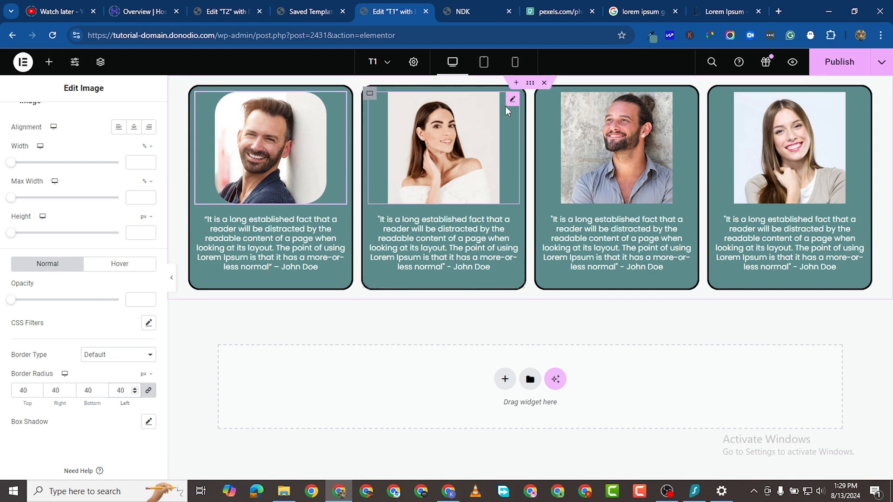
- Copy the first T1 portrait's style onto the other three portraits and save the template
{"action": "right_click", "coordinate": [340, 105]}
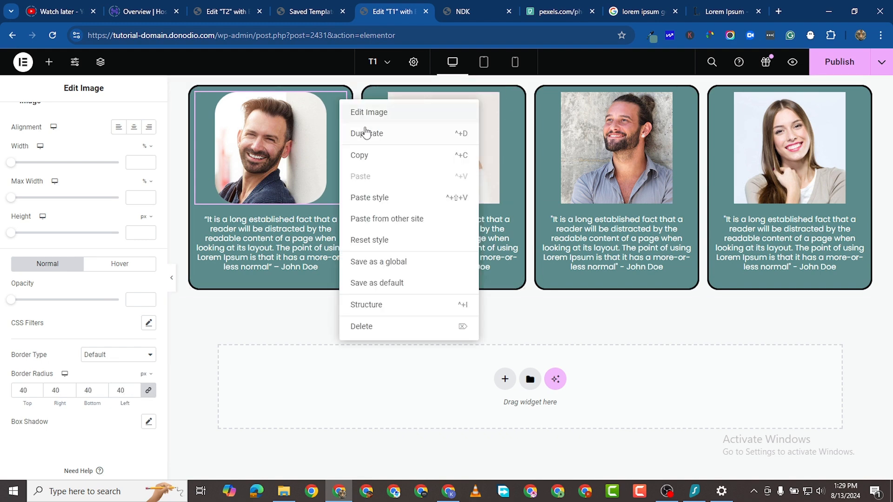
{"action": "left_click", "coordinate": [377, 154]}
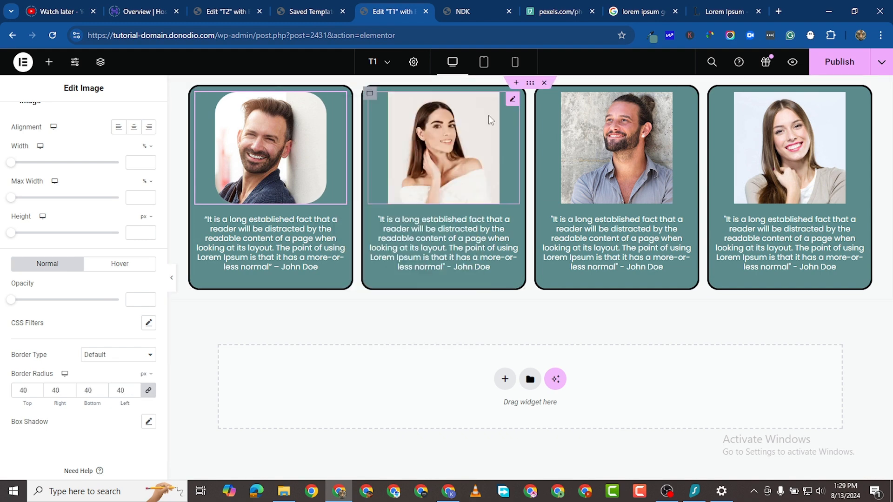
{"action": "right_click", "coordinate": [513, 179]}
{"action": "left_click", "coordinate": [535, 191]}
{"action": "right_click", "coordinate": [686, 152]}
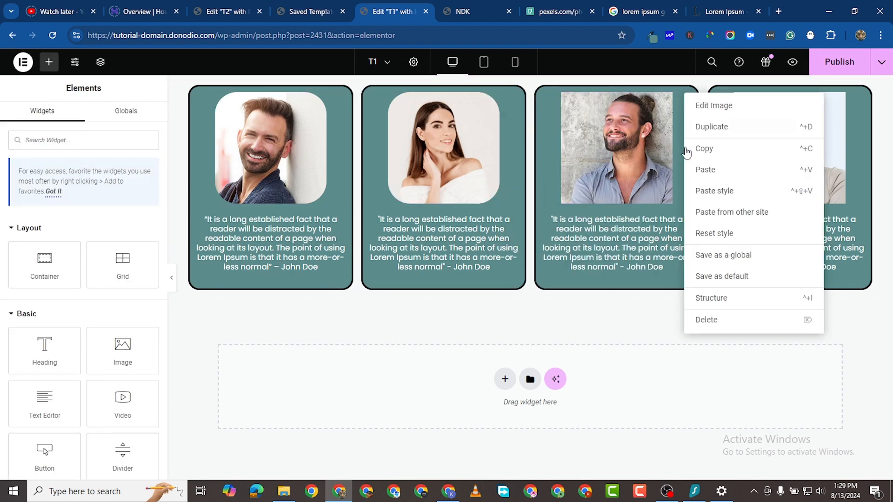
{"action": "left_click", "coordinate": [712, 191]}
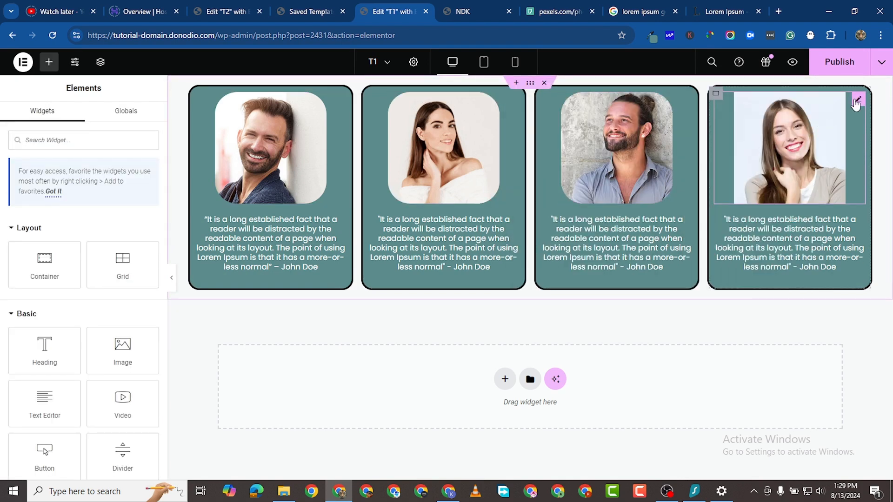
{"action": "right_click", "coordinate": [856, 103]}
{"action": "left_click", "coordinate": [805, 196]}
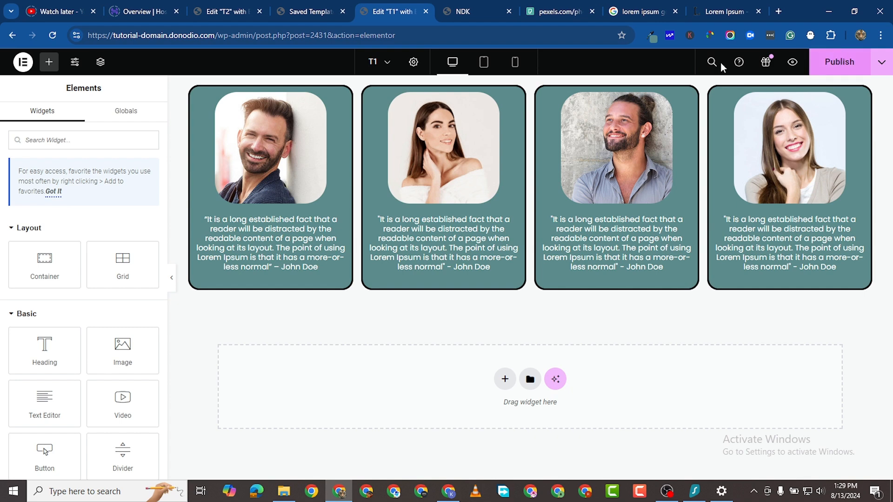
{"action": "key", "text": "ctrl+s"}
- In the T2 template, paste the copied T1 portrait style onto all four portraits and publish the template
{"action": "left_click", "coordinate": [232, 15]}
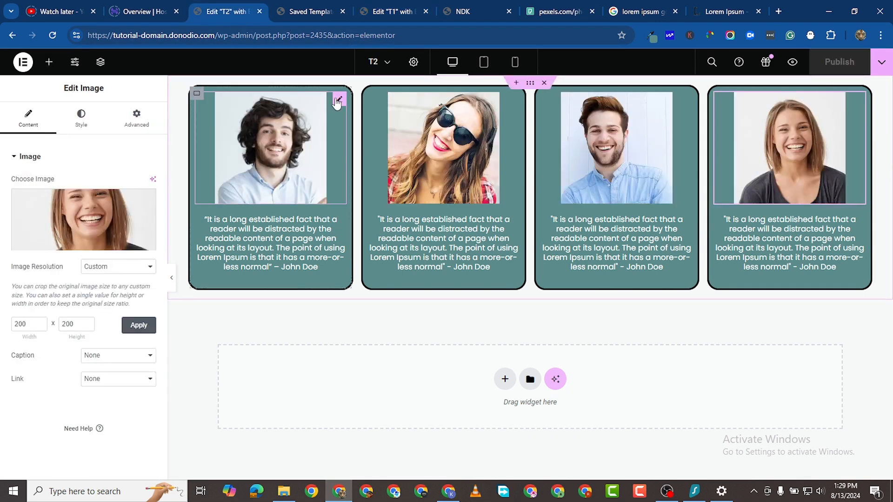
{"action": "right_click", "coordinate": [368, 200]}
{"action": "left_click", "coordinate": [380, 195]}
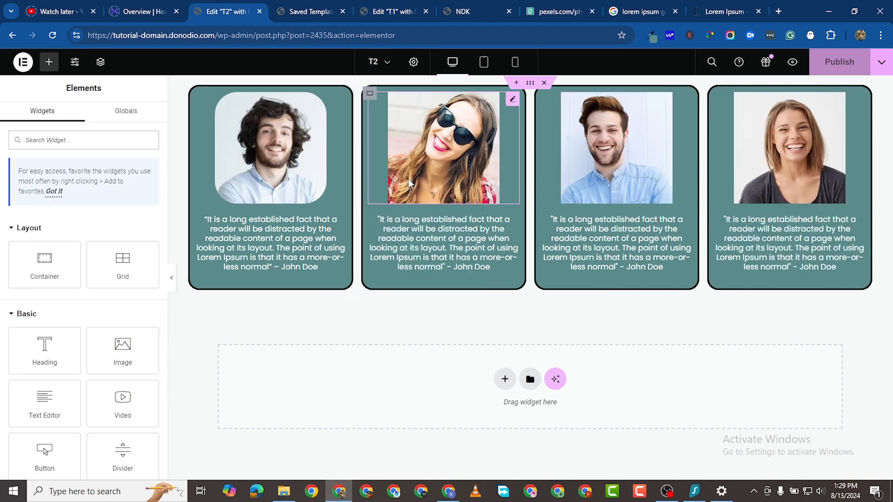
{"action": "right_click", "coordinate": [513, 104]}
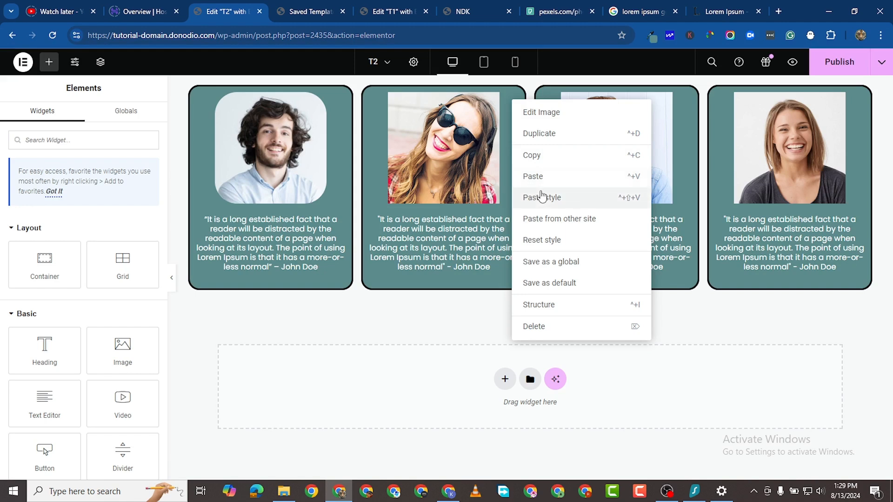
{"action": "left_click", "coordinate": [538, 195]}
{"action": "right_click", "coordinate": [693, 166]}
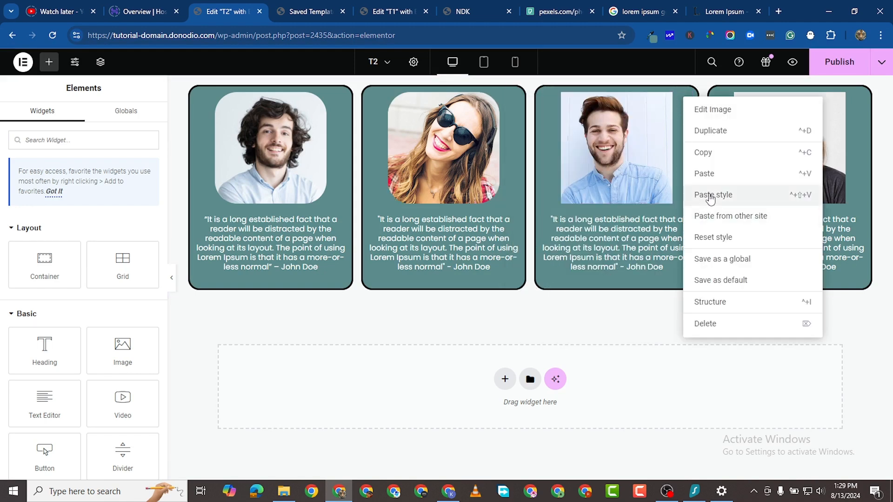
{"action": "left_click", "coordinate": [707, 194]}
{"action": "right_click", "coordinate": [857, 103]}
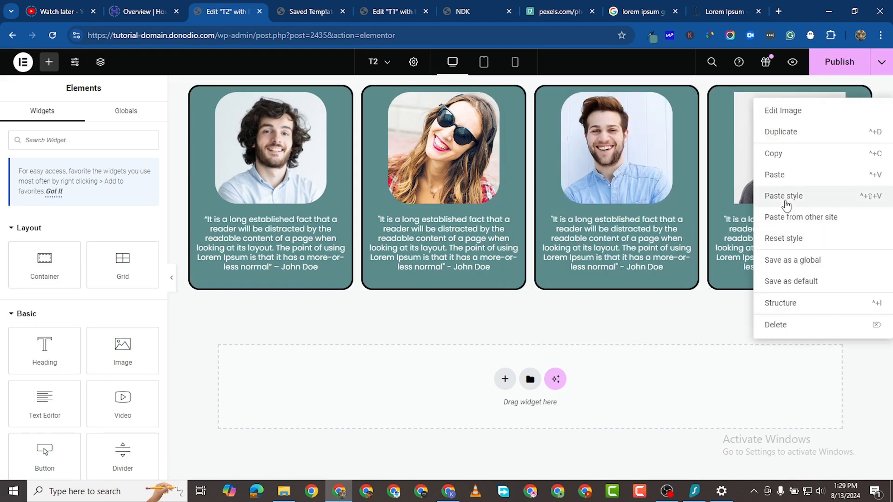
{"action": "left_click", "coordinate": [781, 195]}
{"action": "left_click", "coordinate": [833, 74]}
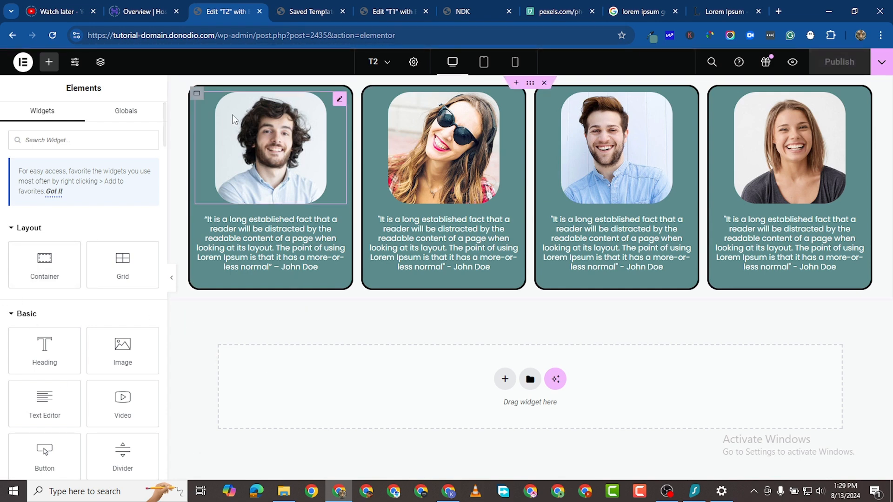
- Copy the T1 template's shortcode from the saved templates list
{"action": "left_click", "coordinate": [310, 12]}
{"action": "scroll", "coordinate": [664, 333], "scroll_direction": "down", "scroll_amount": 1}
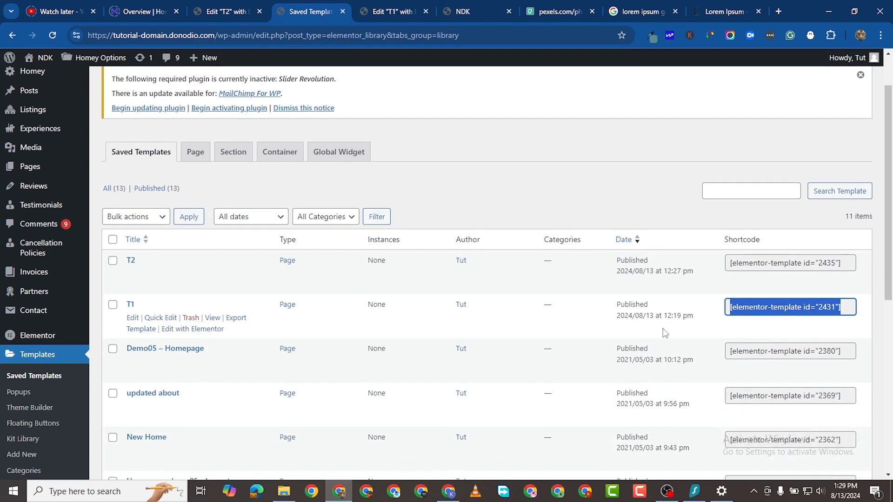
{"action": "right_click", "coordinate": [758, 304]}
{"action": "left_click", "coordinate": [584, 118]}
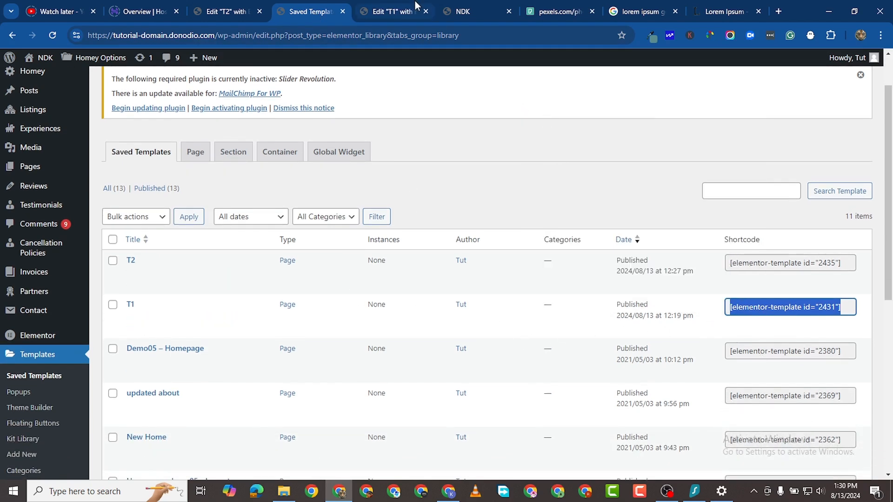
- Open the homepage in the Elementor editor and add an empty container below the contact section
{"action": "left_click", "coordinate": [470, 12]}
{"action": "scroll", "coordinate": [296, 80], "scroll_direction": "up", "scroll_amount": 1}
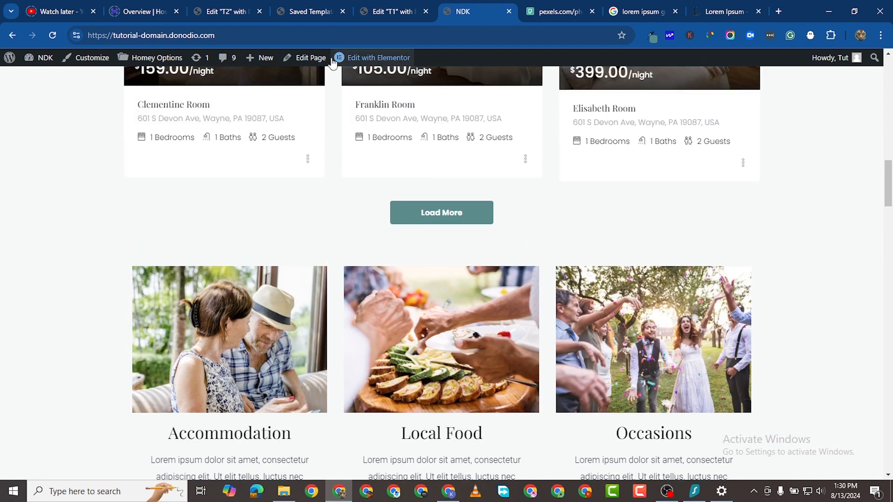
{"action": "left_click", "coordinate": [346, 57]}
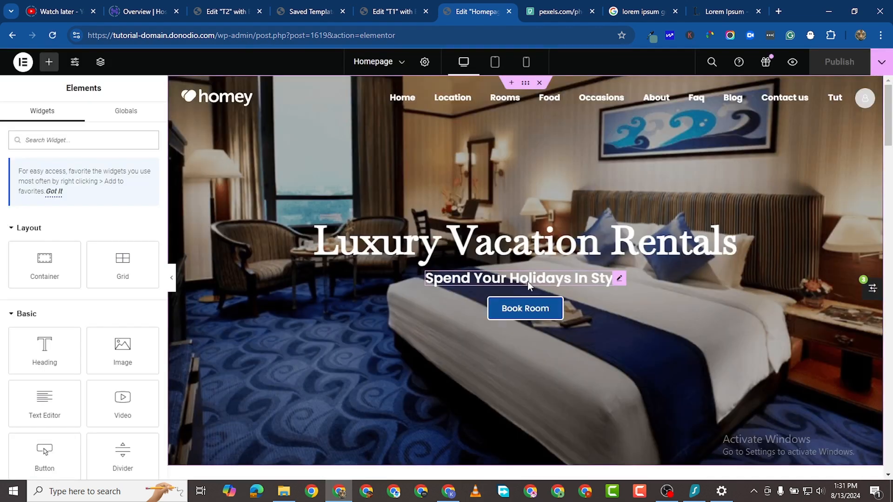
{"action": "scroll", "coordinate": [480, 279], "scroll_direction": "down", "scroll_amount": 15}
{"action": "scroll", "coordinate": [480, 282], "scroll_direction": "down", "scroll_amount": 20}
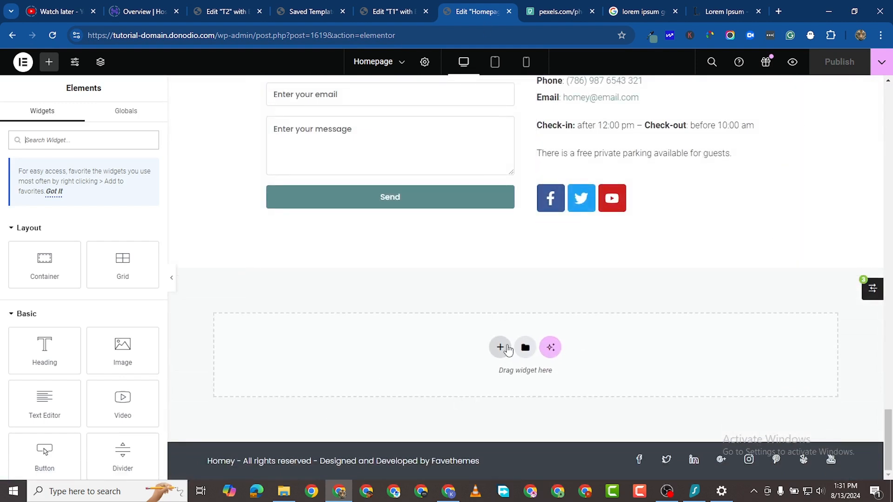
{"action": "left_click", "coordinate": [500, 346]}
{"action": "left_click", "coordinate": [488, 389]}
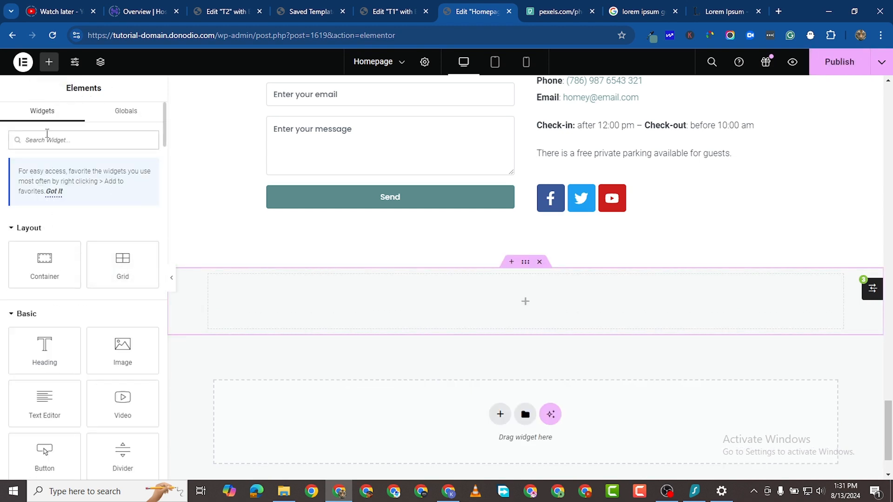
- Find the Testimonial Carousel widget, place it in the new container and delete its third slide
{"action": "type", "text": "carouse"}
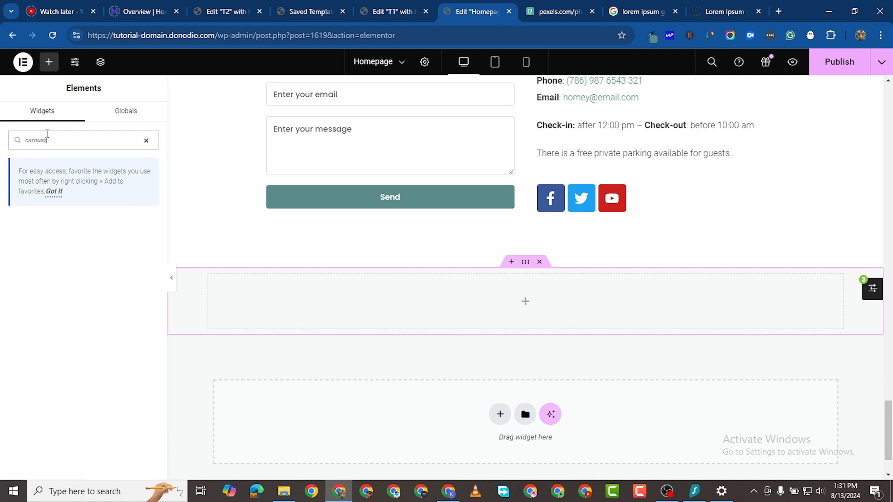
{"action": "key", "text": "BackSpace"}
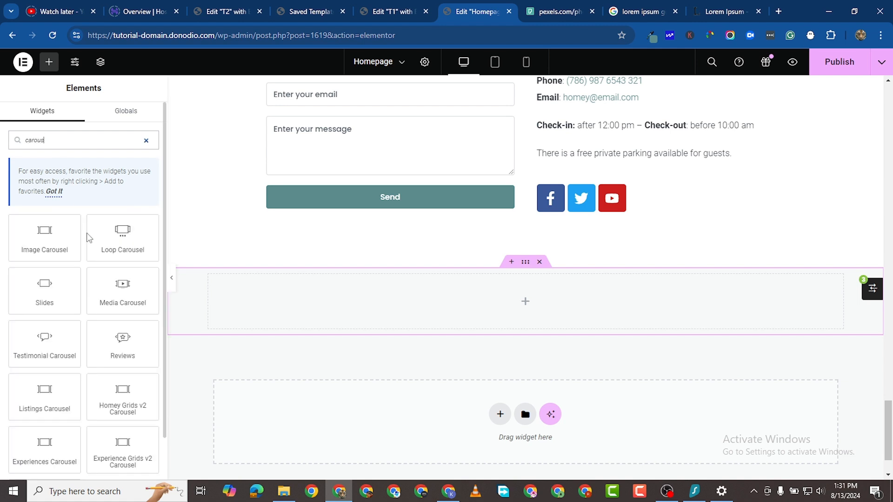
{"action": "scroll", "coordinate": [121, 321], "scroll_direction": "down", "scroll_amount": 1}
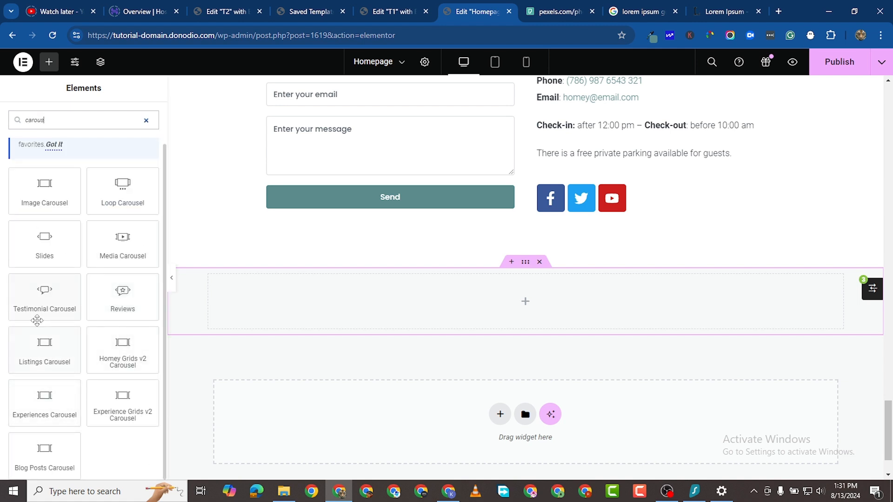
{"action": "left_click_drag", "start_coordinate": [32, 299], "coordinate": [412, 290]}
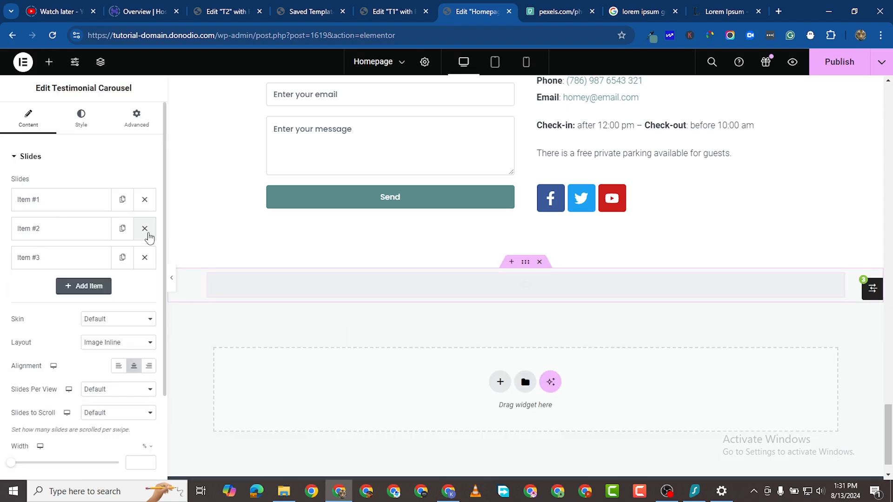
{"action": "left_click", "coordinate": [145, 257]}
- Clear the placeholder content, image and title of the carousel's first slide
{"action": "left_click", "coordinate": [62, 207]}
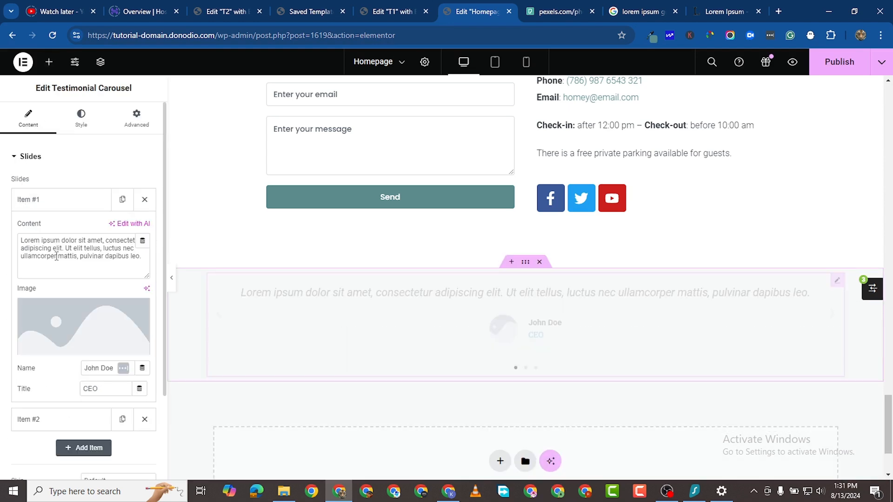
{"action": "triple_click", "coordinate": [73, 251]}
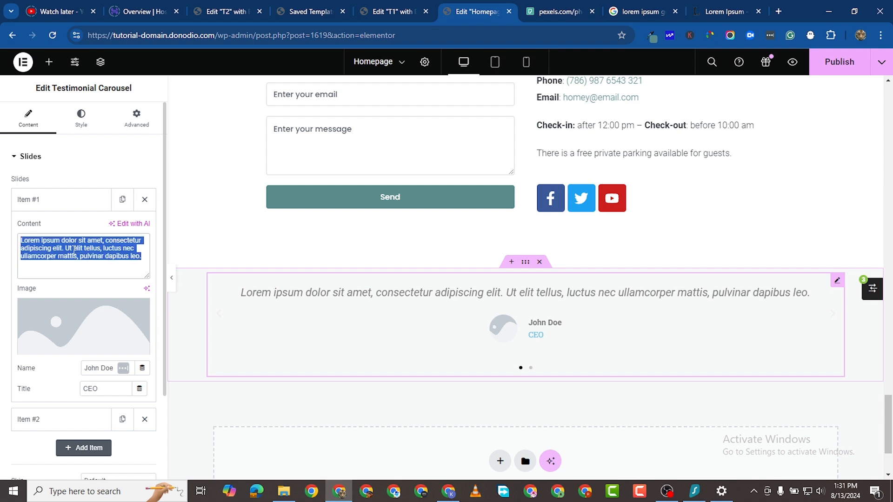
{"action": "key", "text": "BackSpace"}
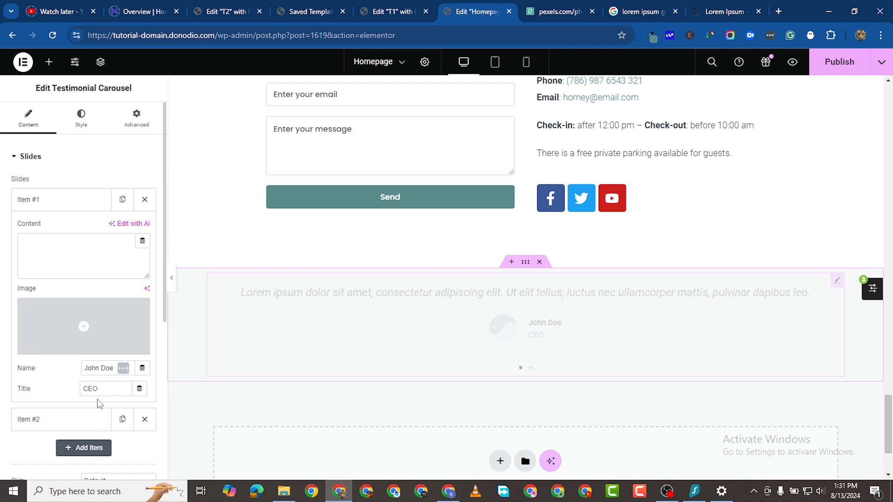
{"action": "left_click", "coordinate": [102, 368]}
{"action": "key", "text": "BackSpace"}
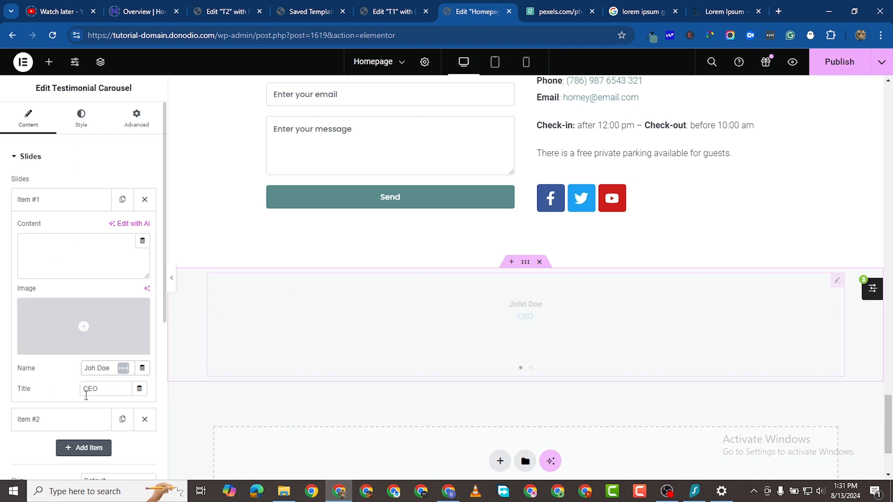
{"action": "triple_click", "coordinate": [93, 388]}
{"action": "key", "text": "BackSpace"}
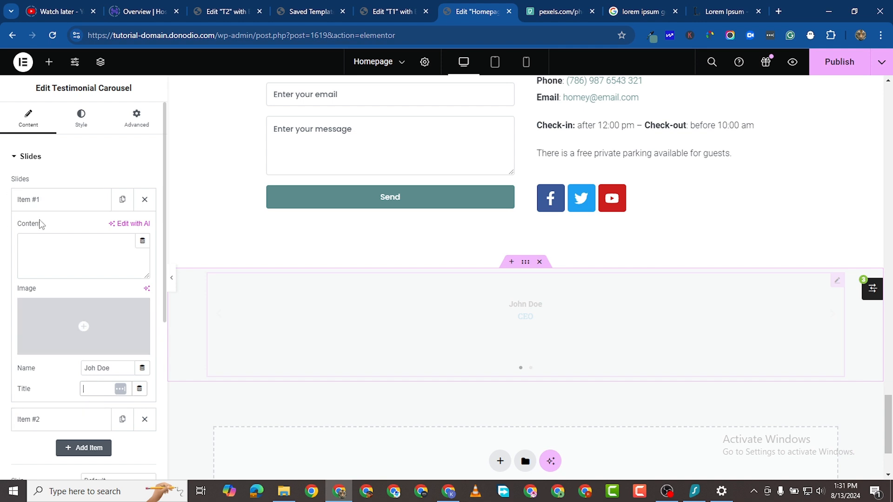
- Paste the shortcode [elementor-template id="2431"] as the first slide's content and clear the slide's name
{"action": "right_click", "coordinate": [49, 257]}
{"action": "left_click", "coordinate": [98, 131]}
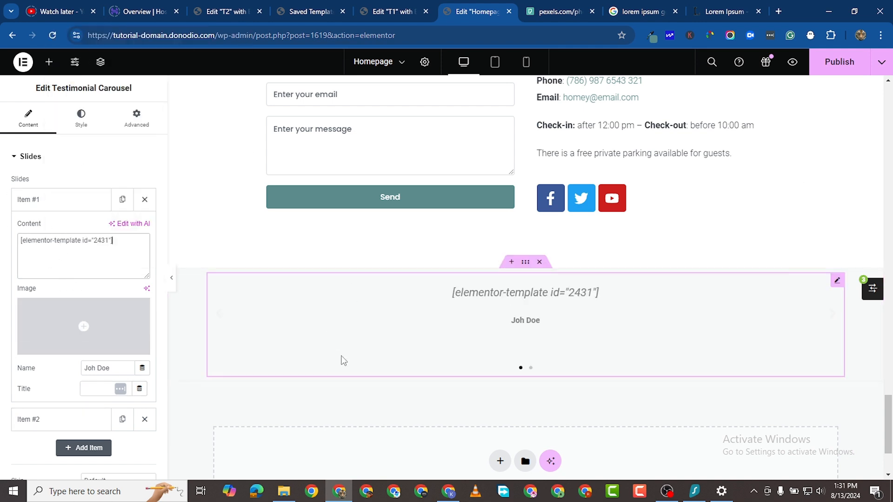
{"action": "left_click", "coordinate": [65, 201]}
{"action": "left_click", "coordinate": [65, 201]}
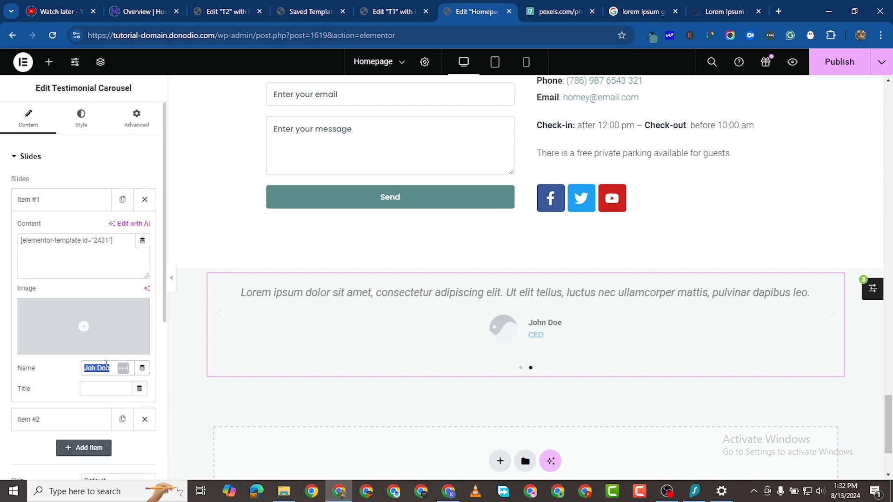
{"action": "key", "text": "BackSpace"}
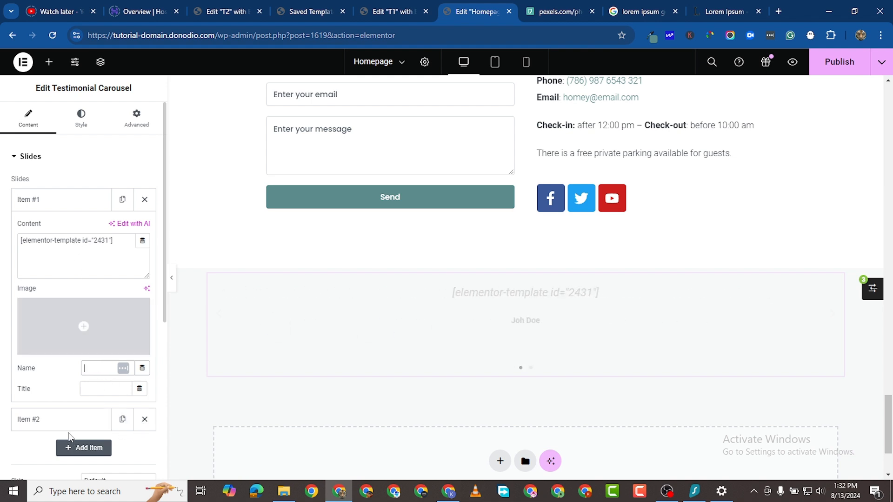
- Replace the second carousel slide with a duplicate of the first slide and open the duplicate for editing
{"action": "left_click", "coordinate": [143, 420]}
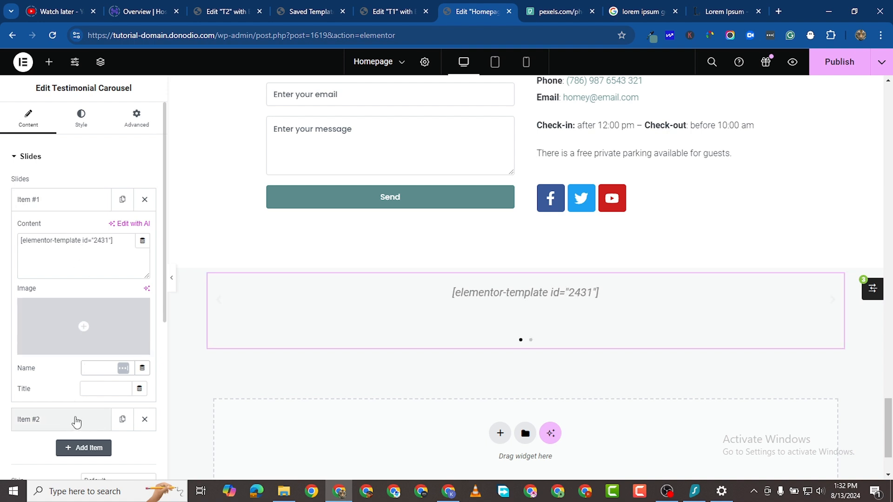
{"action": "left_click", "coordinate": [75, 205]}
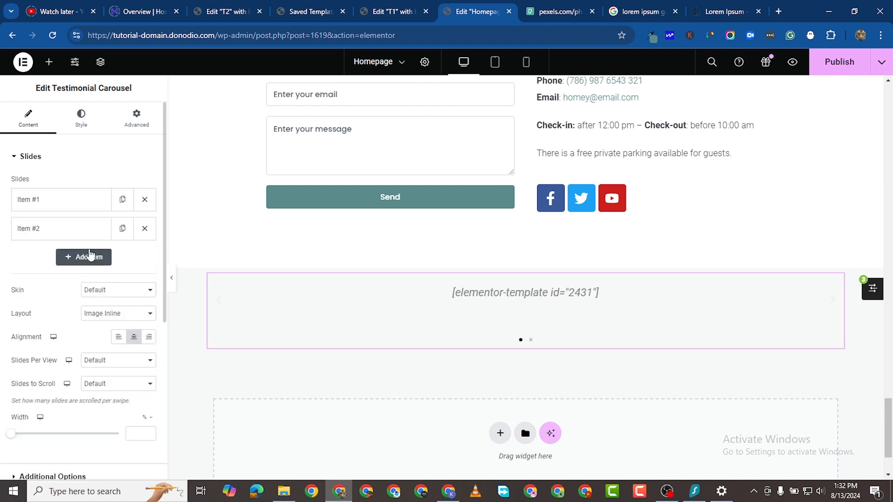
{"action": "left_click", "coordinate": [68, 236]}
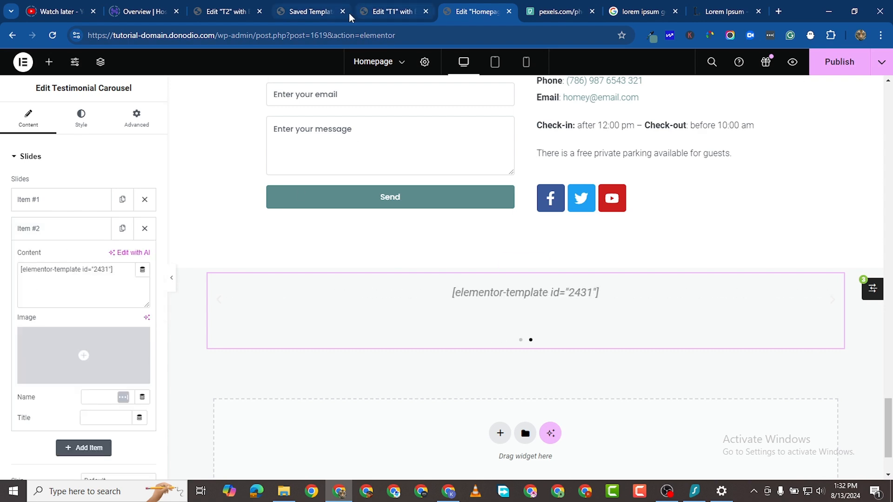
- Copy the T2 template's shortcode from the saved templates list
{"action": "left_click", "coordinate": [310, 11]}
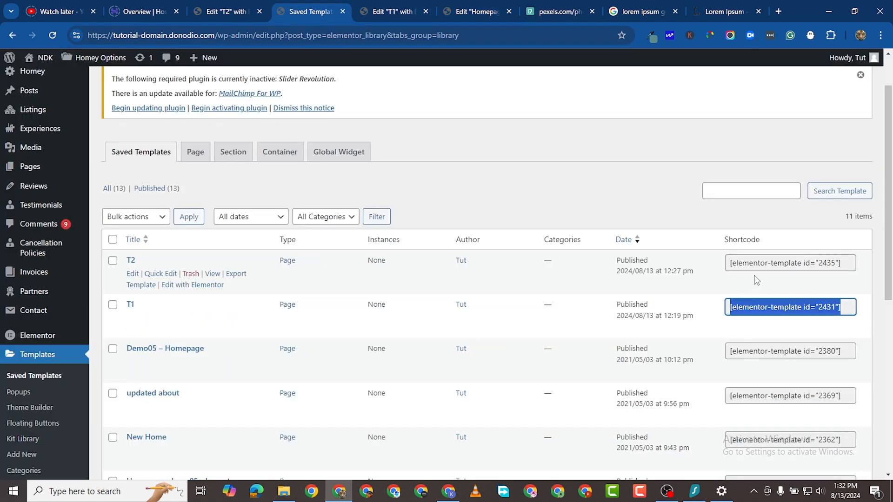
{"action": "left_click", "coordinate": [761, 262]}
{"action": "key", "text": "ctrl+c"}
{"action": "right_click", "coordinate": [761, 262]}
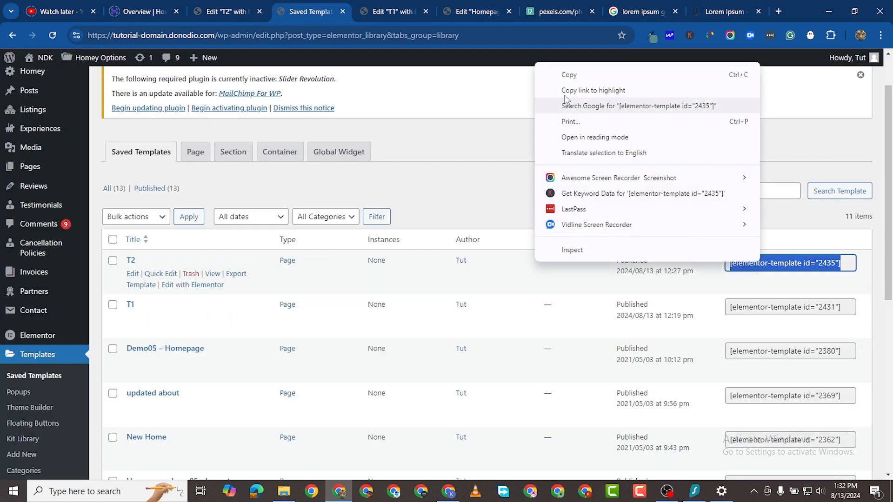
{"action": "left_click", "coordinate": [568, 74]}
{"action": "left_click", "coordinate": [403, 14]}
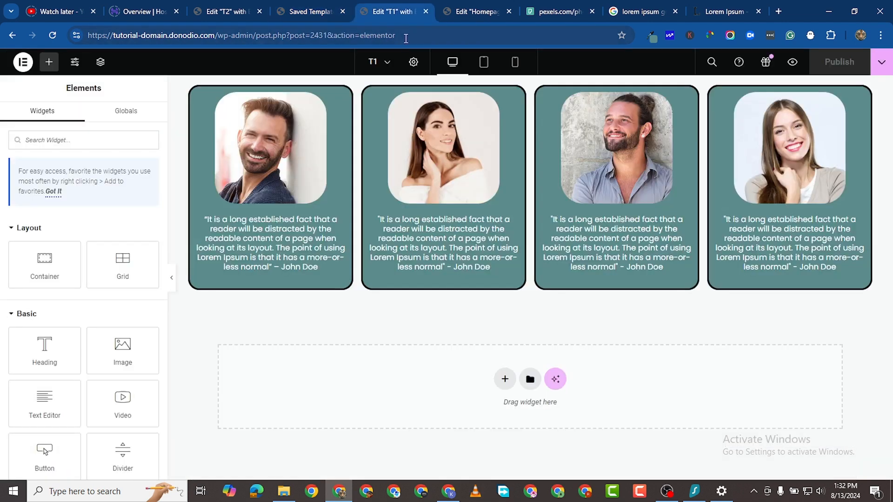
- Replace the shortcode in the testimonial carousel's second slide on the homepage with [elementor-template id="2435"]
{"action": "left_click", "coordinate": [469, 11]}
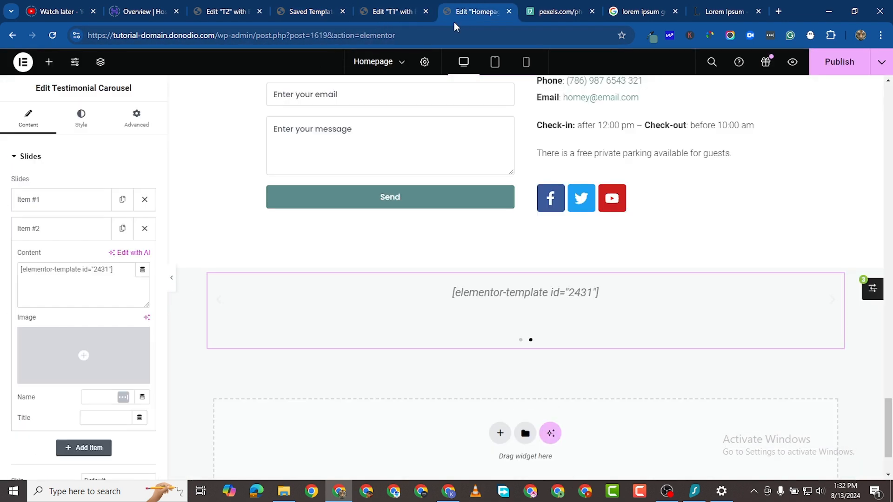
{"action": "left_click", "coordinate": [47, 268]}
{"action": "key", "text": "ctrl+a"}
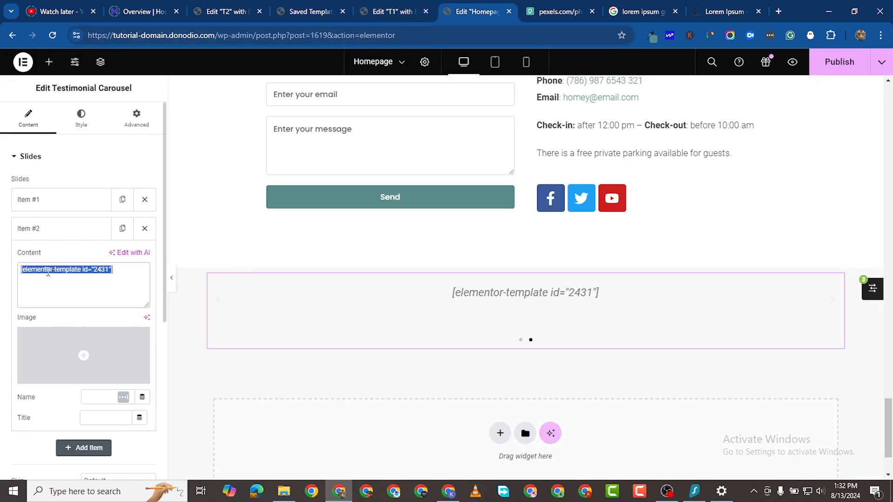
{"action": "right_click", "coordinate": [87, 280]}
{"action": "left_click", "coordinate": [82, 121]}
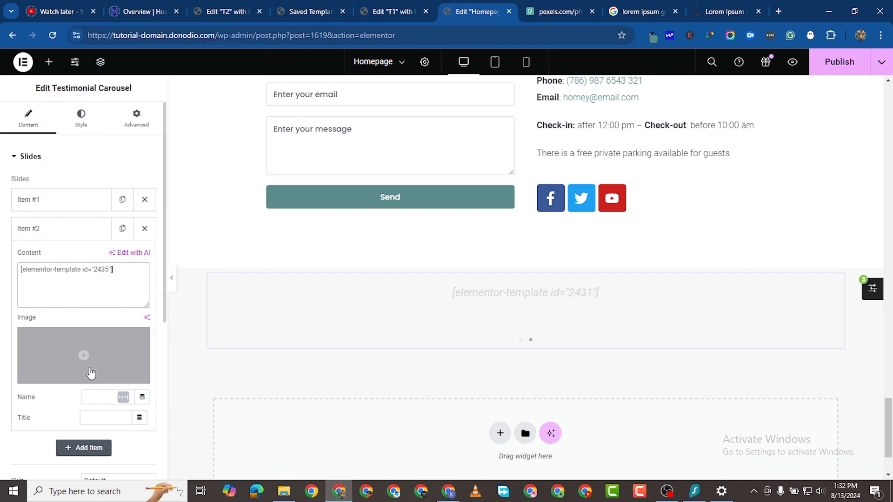
- Publish the homepage and preview it down to the testimonial carousel
{"action": "left_click", "coordinate": [848, 61]}
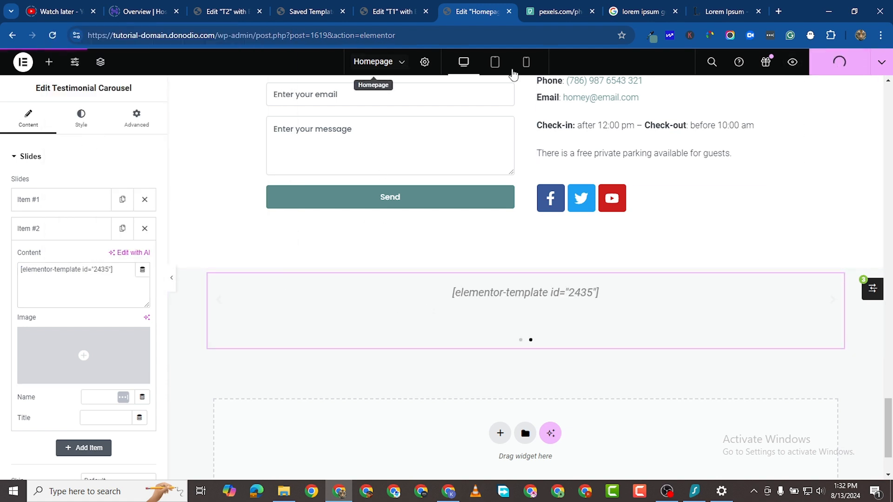
{"action": "left_click", "coordinate": [791, 62]}
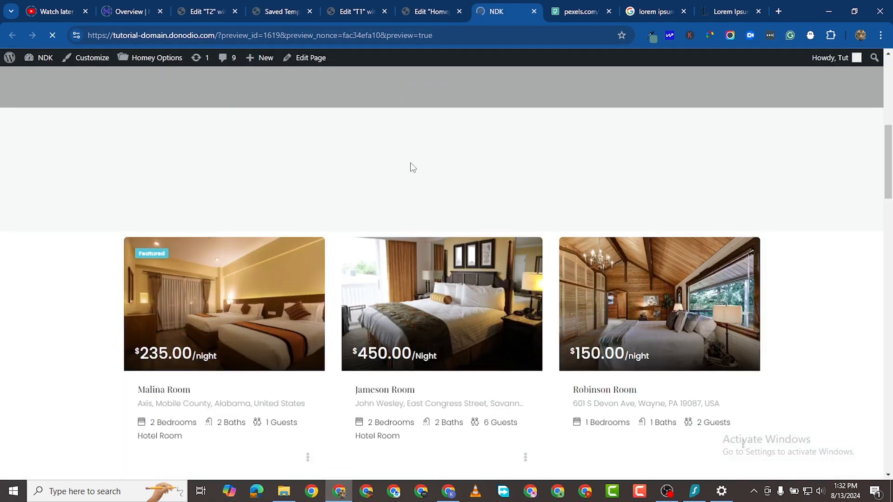
{"action": "scroll", "coordinate": [413, 176], "scroll_direction": "down", "scroll_amount": 15}
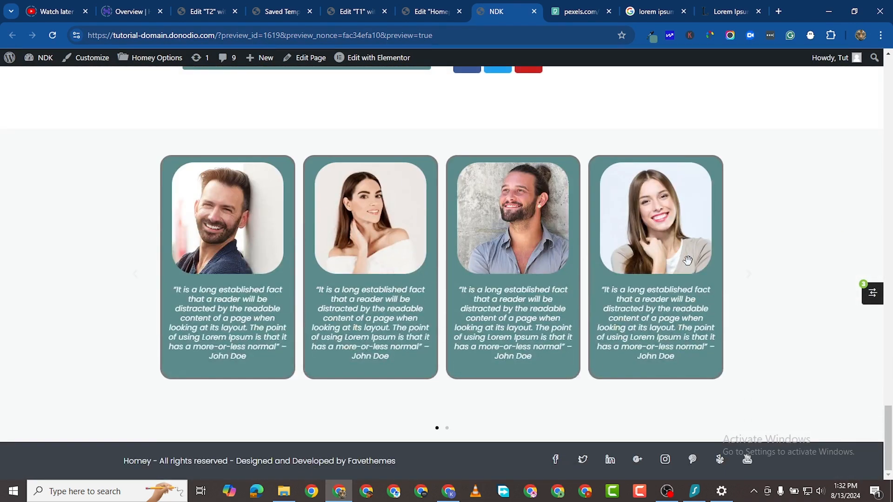
- Set the content width of the T1 template's main container to Full Width and publish the template
{"action": "left_click", "coordinate": [362, 18]}
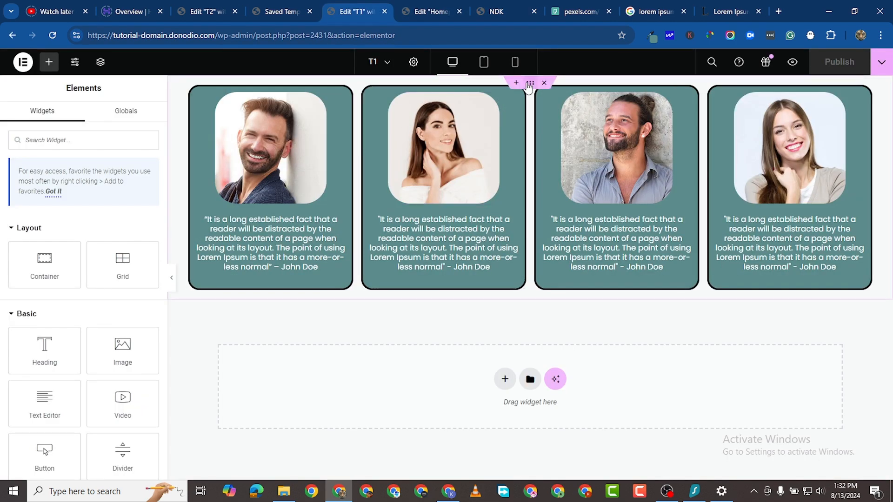
{"action": "left_click", "coordinate": [528, 85]}
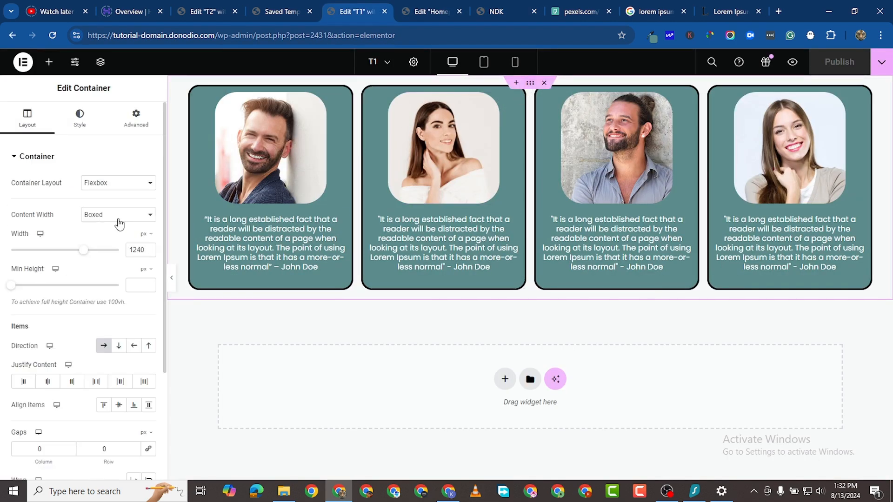
{"action": "left_click", "coordinate": [120, 219]}
{"action": "left_click", "coordinate": [119, 235]}
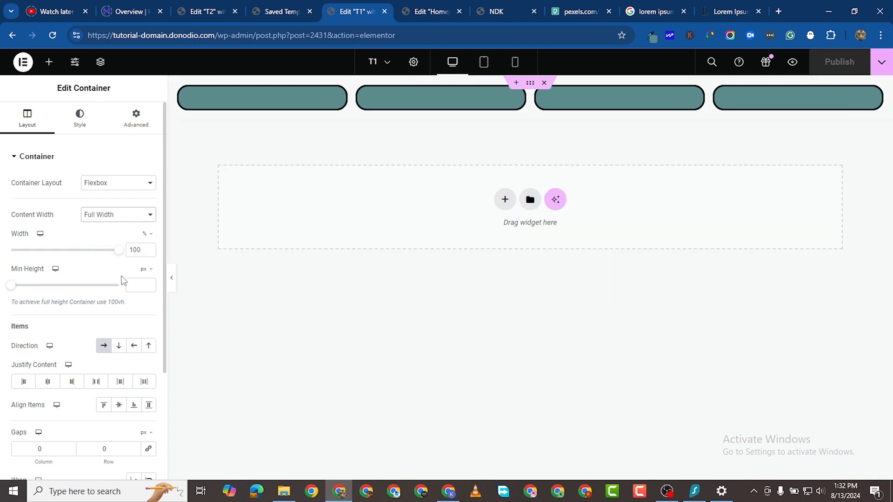
{"action": "left_click", "coordinate": [839, 63]}
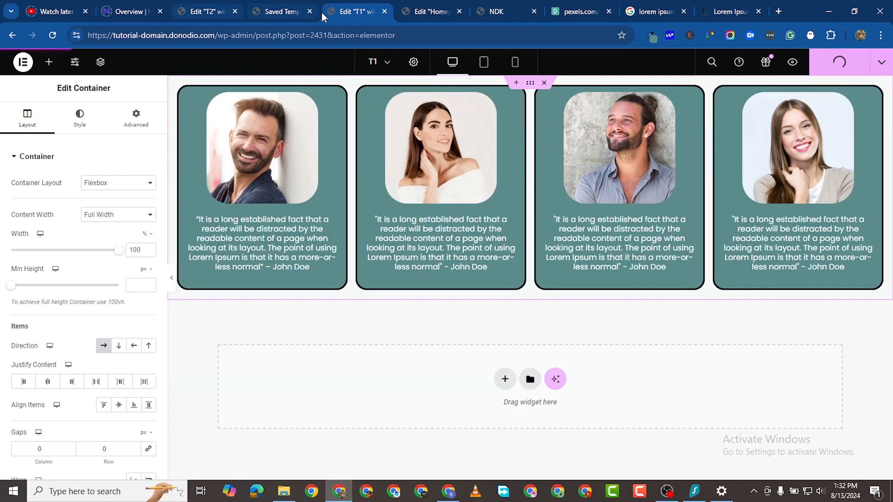
- Set the T2 template's main container content width to Full Width, publish the template and reload the homepage preview
{"action": "left_click", "coordinate": [202, 17]}
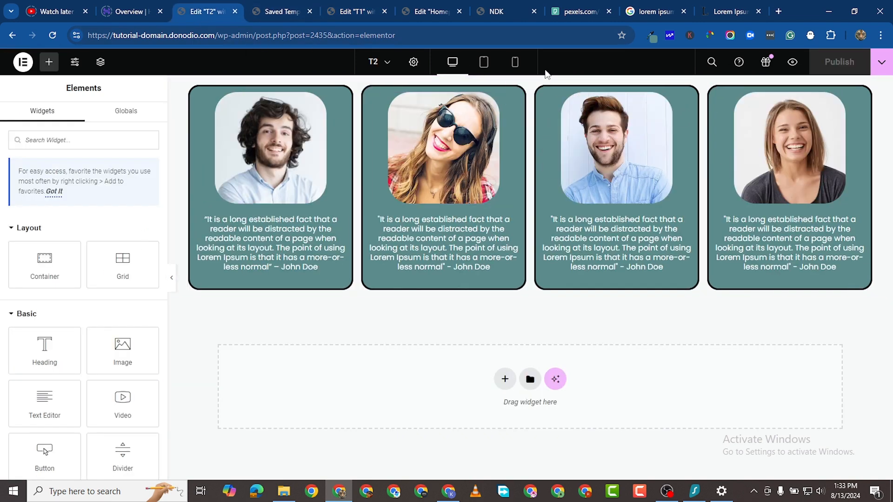
{"action": "left_click", "coordinate": [484, 107]}
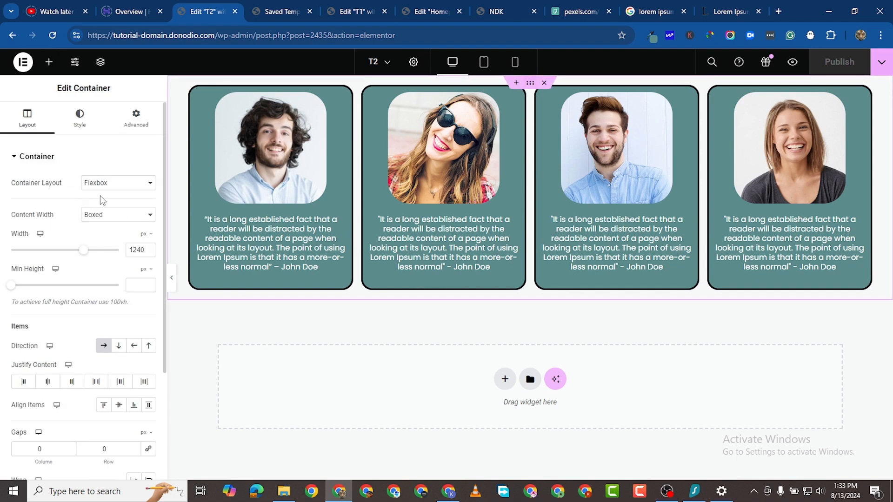
{"action": "left_click", "coordinate": [106, 214]}
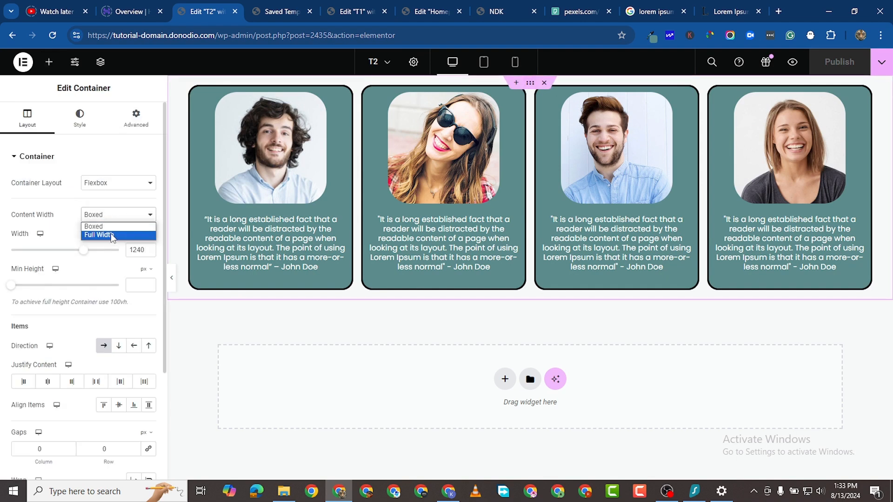
{"action": "left_click", "coordinate": [111, 236]}
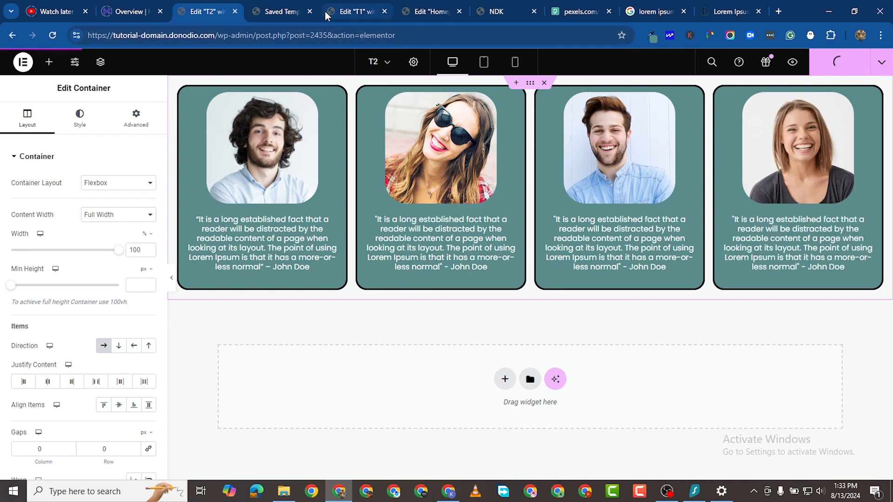
{"action": "left_click", "coordinate": [497, 12]}
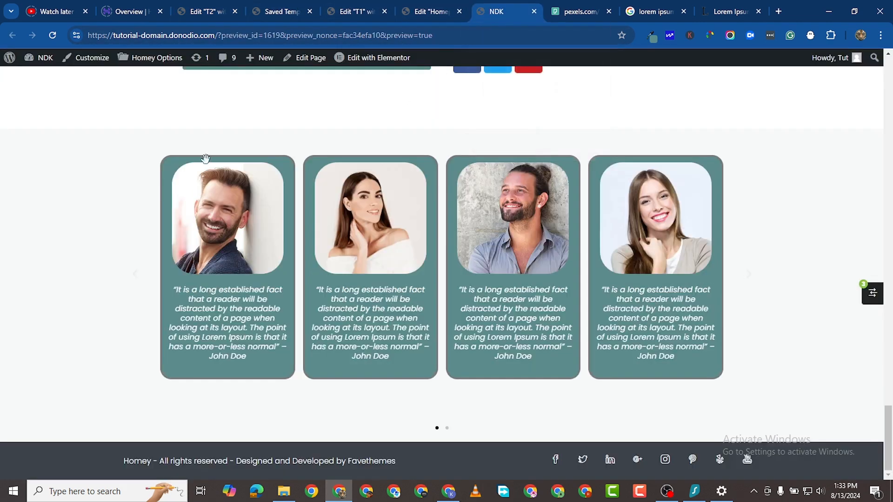
{"action": "left_click", "coordinate": [53, 35]}
- Set the content width of the homepage container holding the testimonial carousel to Full Width and publish the page
{"action": "left_click", "coordinate": [433, 11]}
{"action": "scroll", "coordinate": [571, 186], "scroll_direction": "down", "scroll_amount": 2}
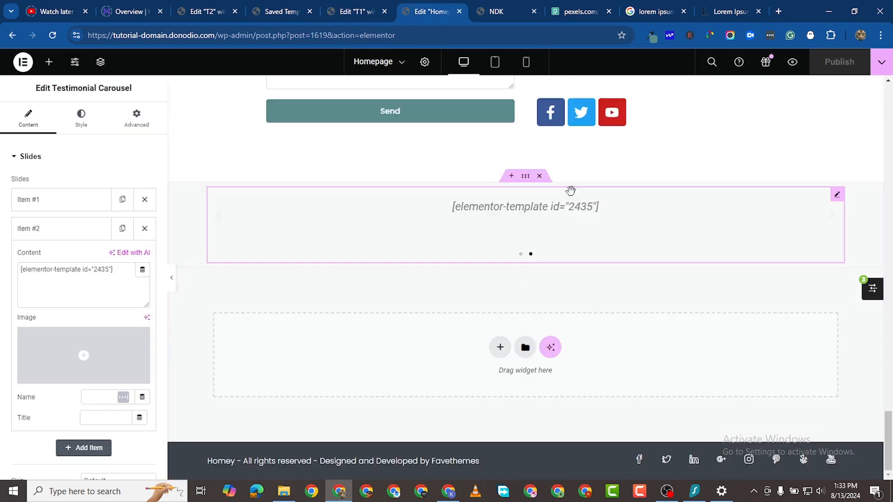
{"action": "left_click", "coordinate": [371, 231]}
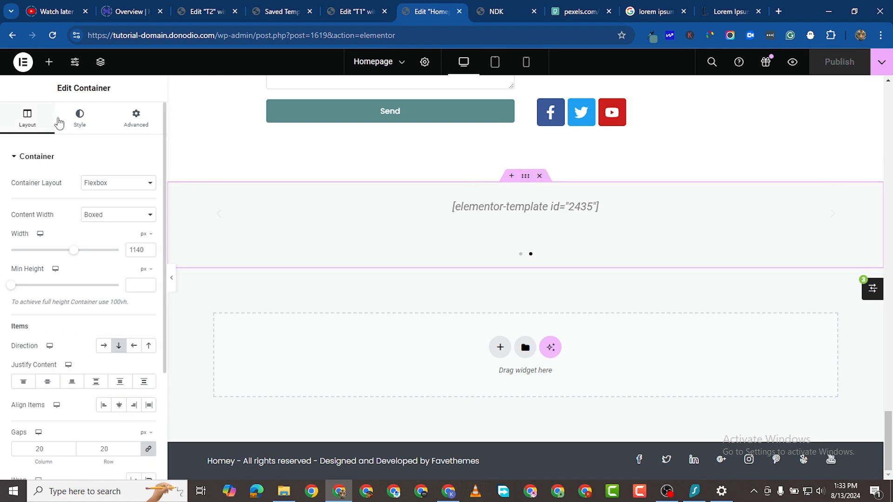
{"action": "left_click", "coordinate": [109, 217]}
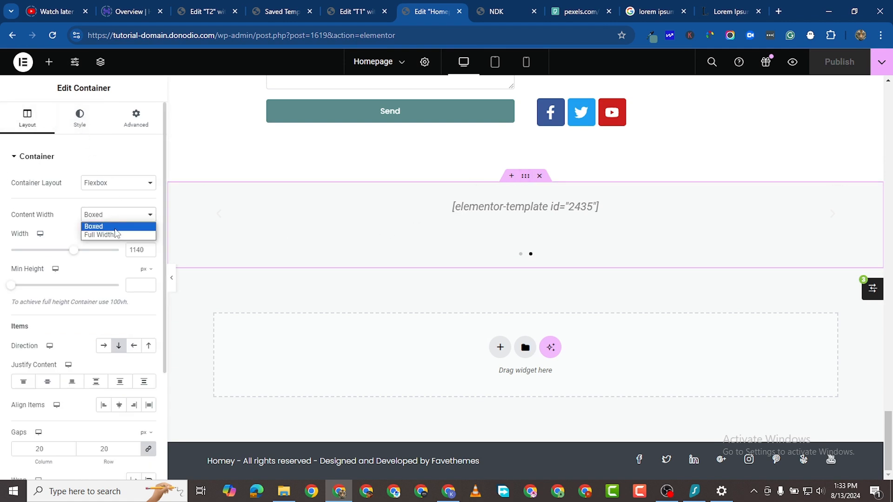
{"action": "left_click", "coordinate": [95, 234]}
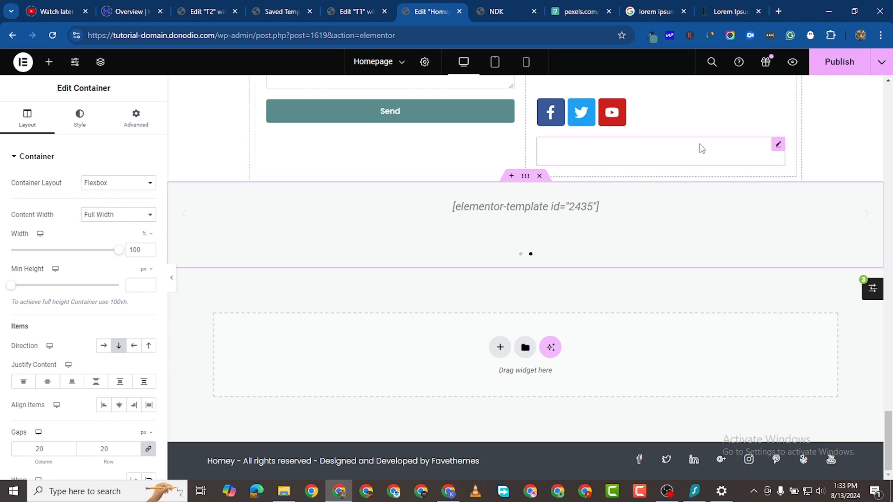
{"action": "left_click", "coordinate": [838, 62]}
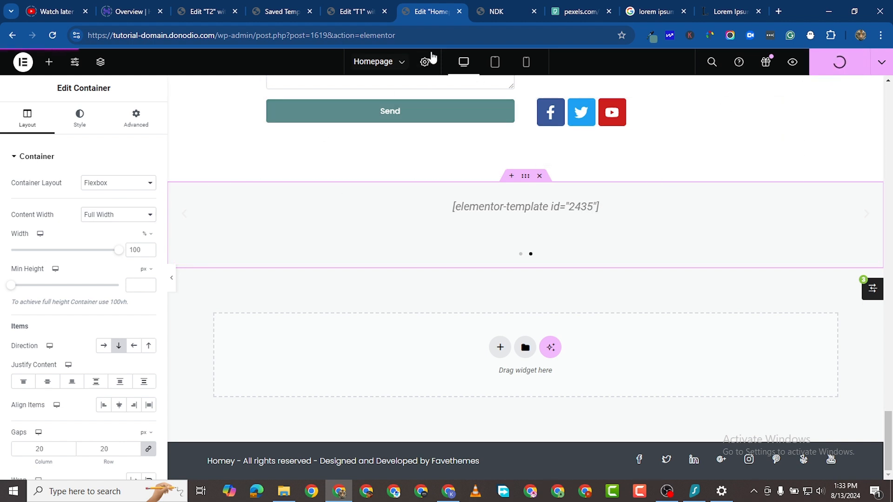
- Reload the homepage preview and check the width of the testimonial carousel above the footer
{"action": "left_click", "coordinate": [492, 11]}
{"action": "left_click", "coordinate": [52, 35]}
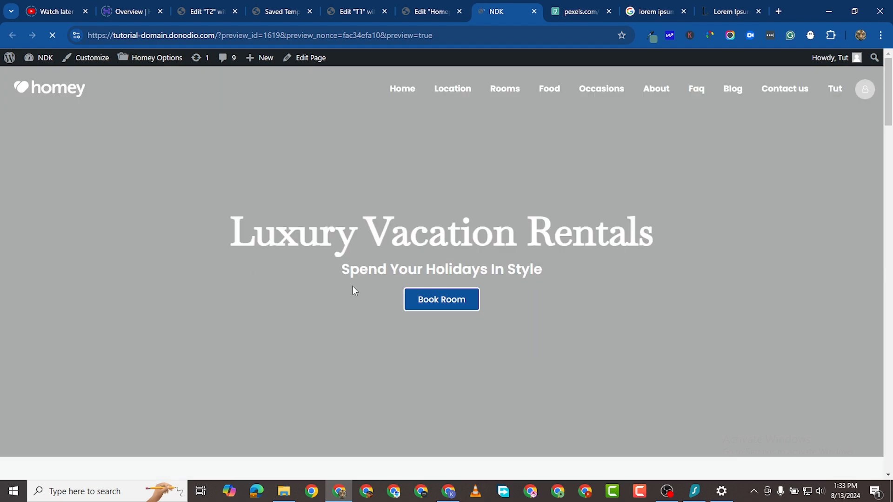
{"action": "scroll", "coordinate": [471, 379], "scroll_direction": "down", "scroll_amount": 15}
{"action": "scroll", "coordinate": [471, 379], "scroll_direction": "down", "scroll_amount": 10}
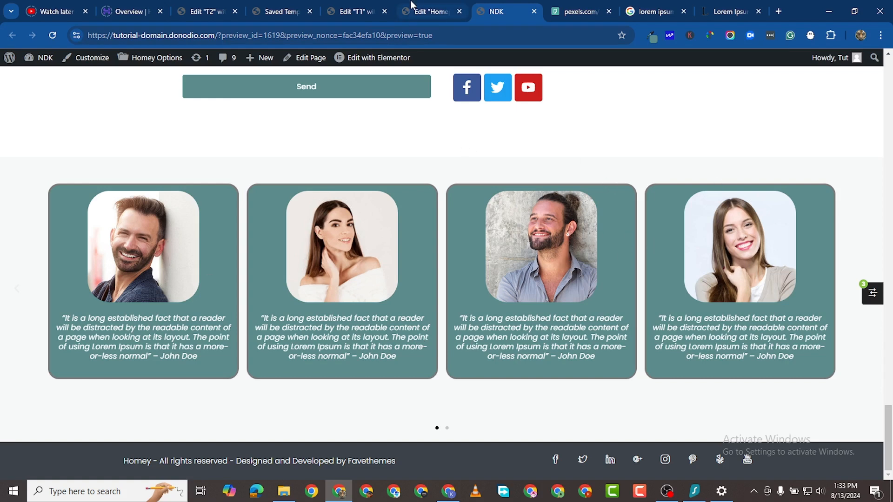
- Set the content width of the T1 template's main container to Boxed and publish the template
{"action": "left_click", "coordinate": [365, 12]}
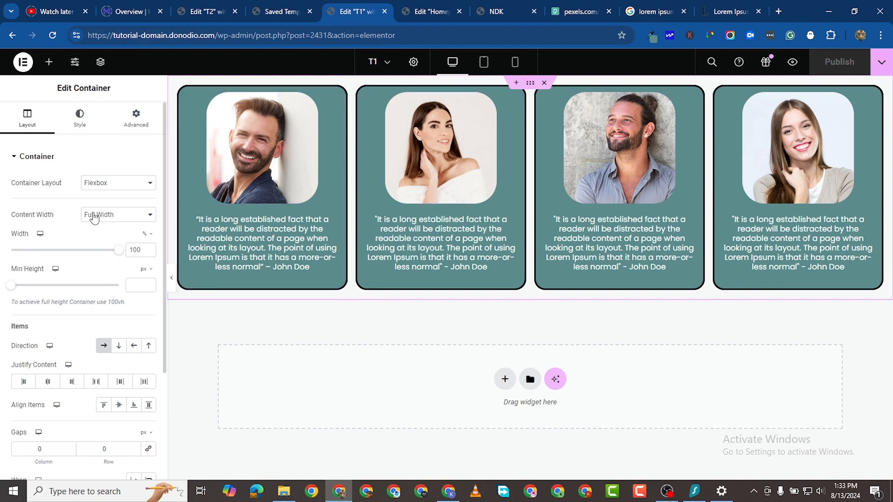
{"action": "left_click", "coordinate": [94, 217]}
{"action": "left_click", "coordinate": [93, 226]}
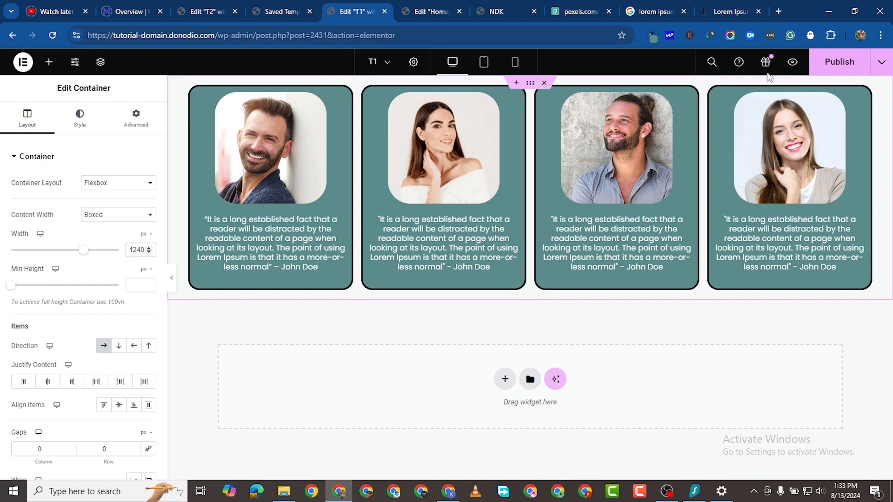
- Set the T2 template's main container content width to Boxed, publish the template and reload the homepage preview
{"action": "left_click", "coordinate": [218, 12]}
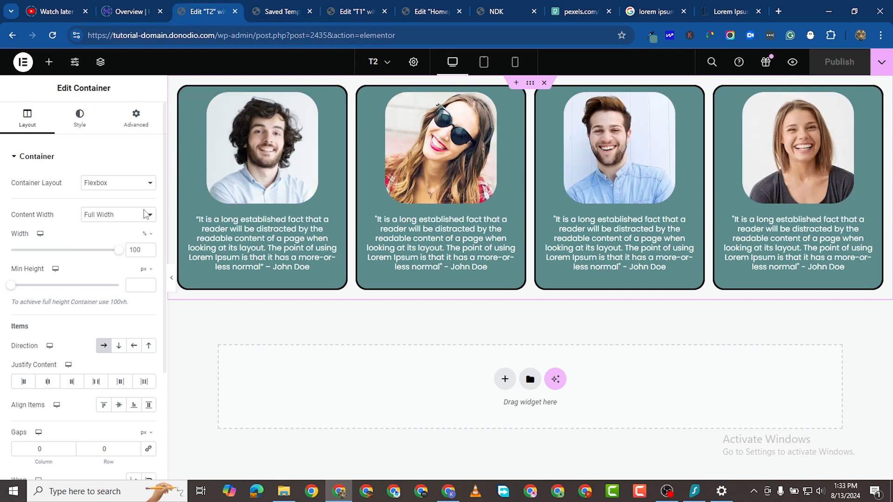
{"action": "left_click", "coordinate": [98, 217]}
{"action": "left_click", "coordinate": [114, 236]}
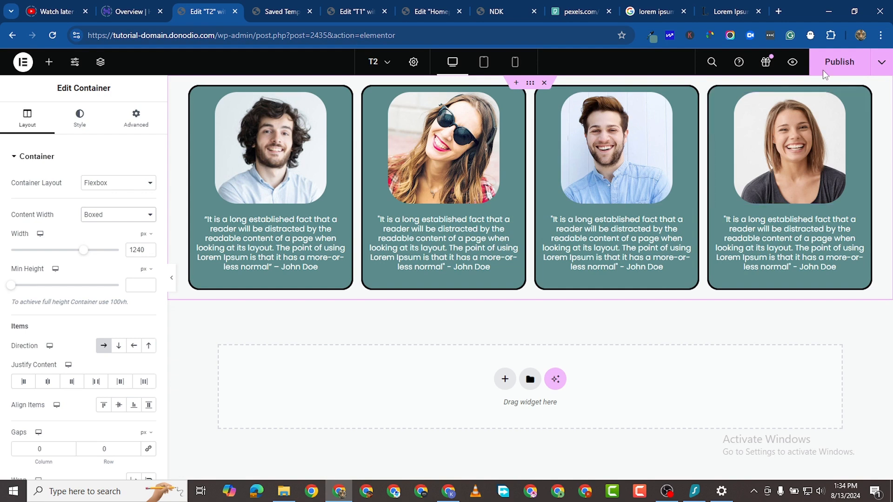
{"action": "left_click", "coordinate": [824, 65]}
{"action": "left_click", "coordinate": [477, 17]}
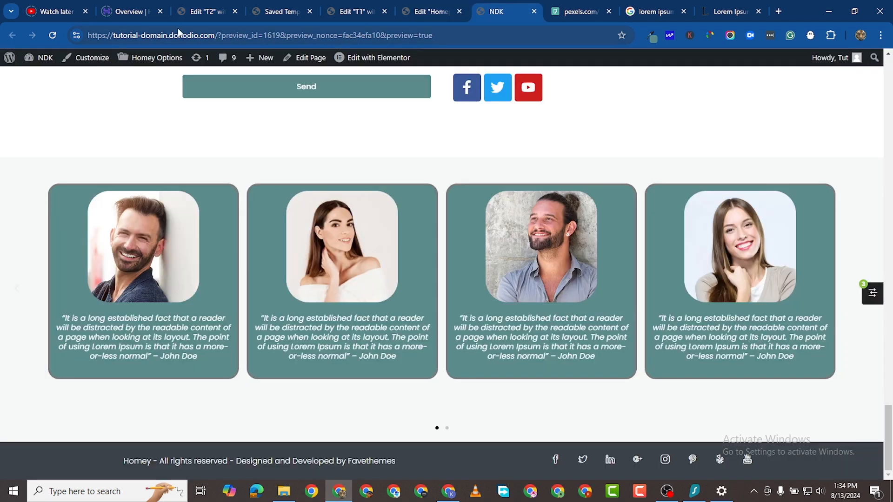
{"action": "left_click", "coordinate": [53, 36]}
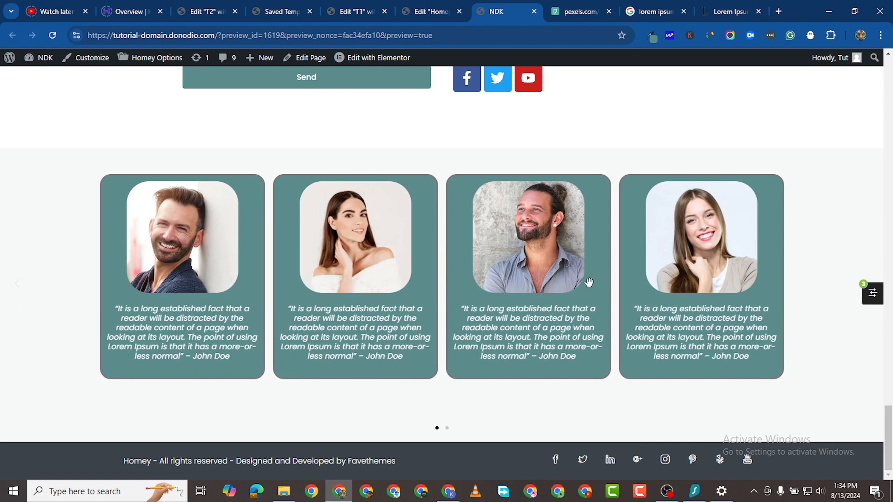
- Set the border radius of the first testimonial card's container in the T1 template to 50 px on all corners
{"action": "left_click", "coordinate": [437, 11]}
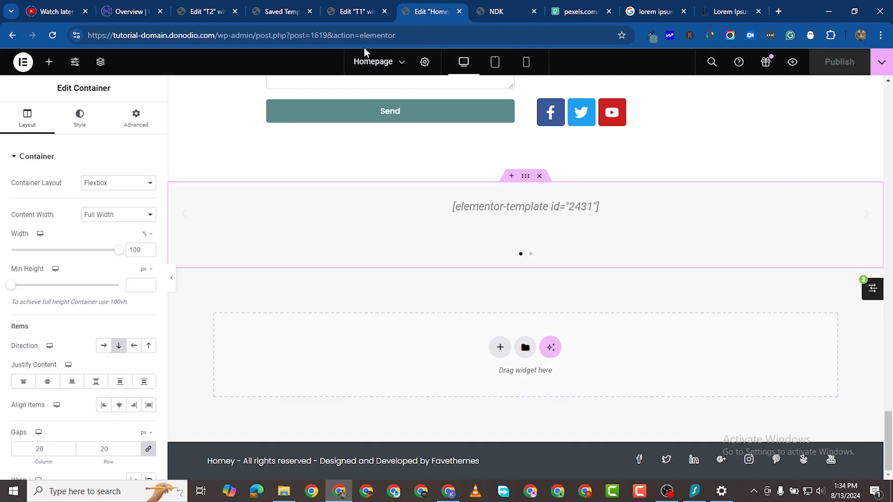
{"action": "left_click", "coordinate": [354, 13]}
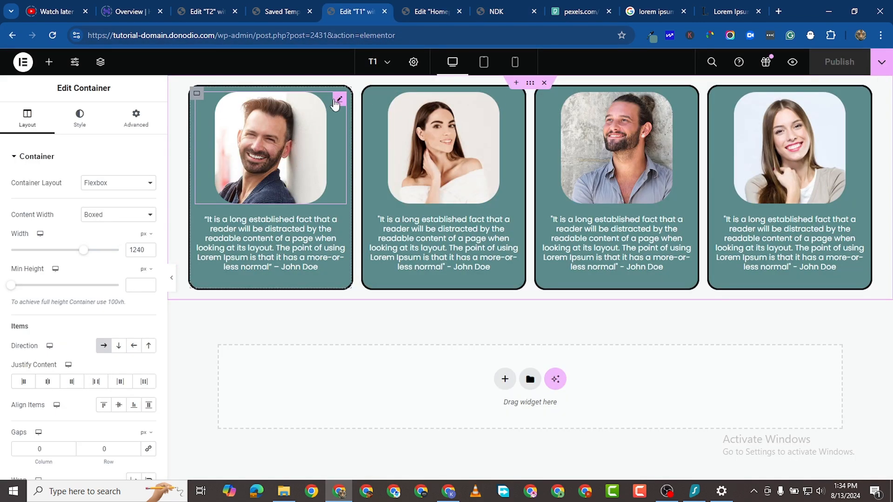
{"action": "left_click", "coordinate": [197, 94]}
{"action": "left_click", "coordinate": [136, 119]}
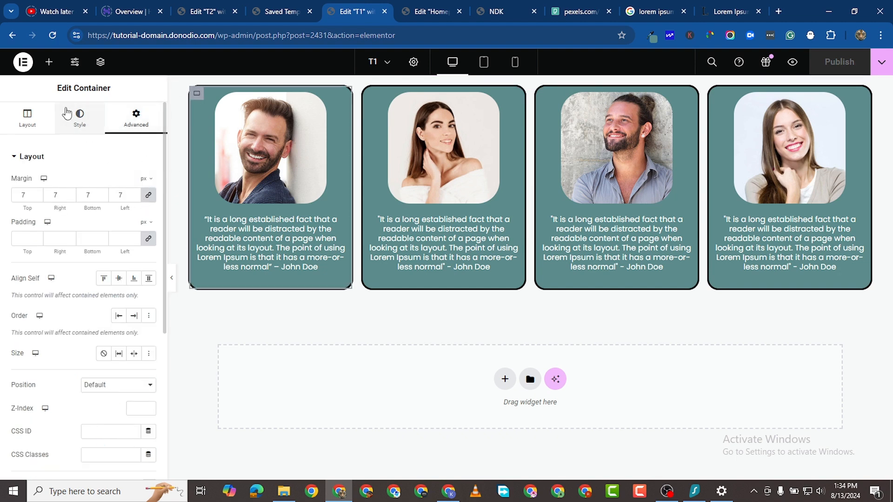
{"action": "scroll", "coordinate": [82, 291], "scroll_direction": "down", "scroll_amount": 2}
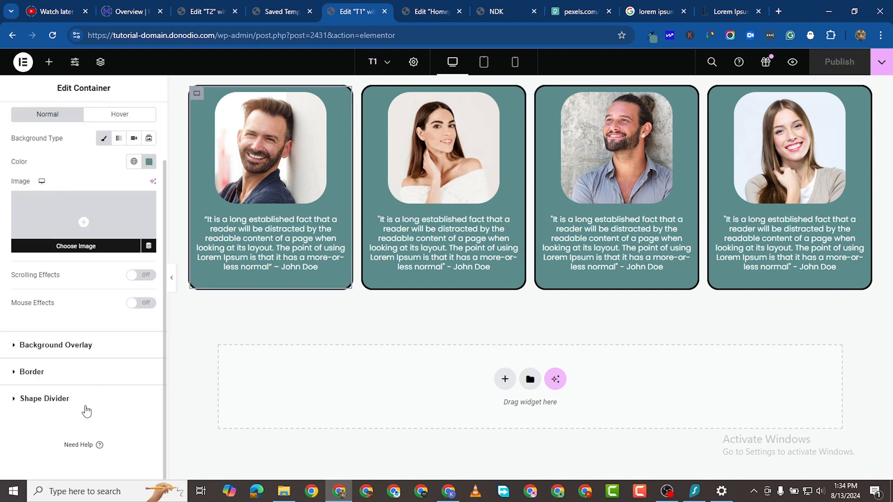
{"action": "left_click", "coordinate": [30, 374]}
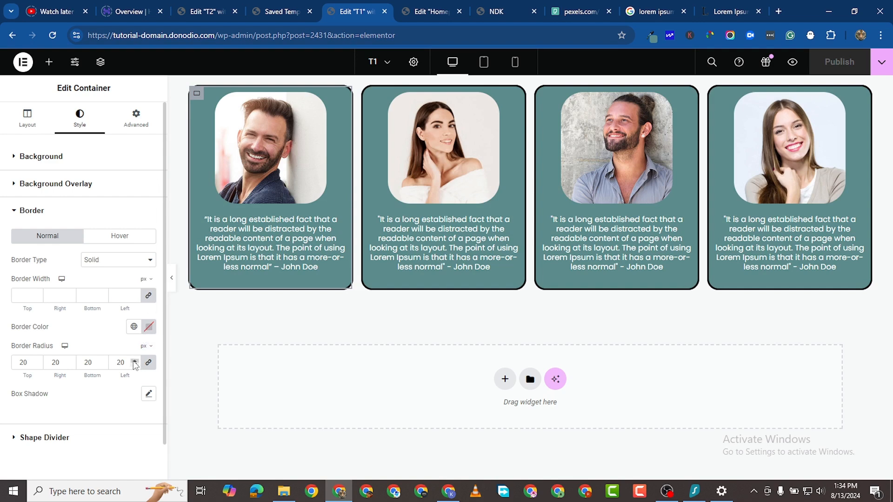
{"action": "left_click_drag", "start_coordinate": [134, 362], "coordinate": [134, 362]}
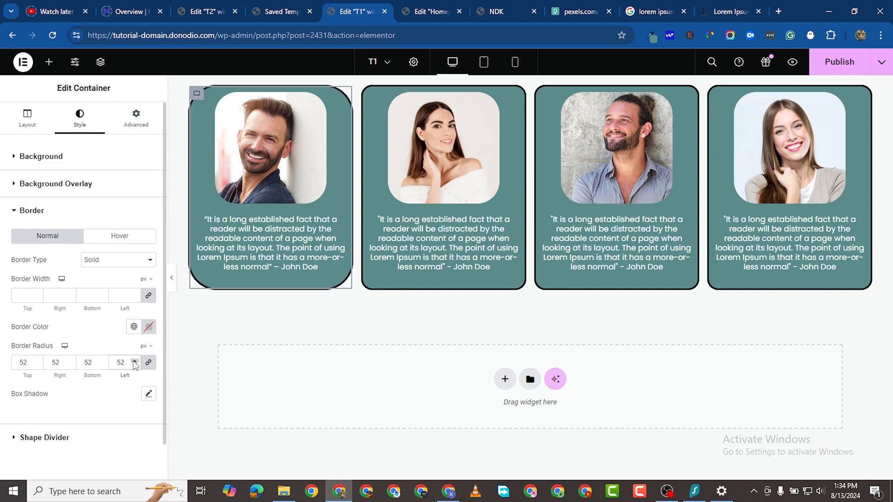
{"action": "left_click", "coordinate": [134, 366]}
{"action": "left_click", "coordinate": [135, 365]}
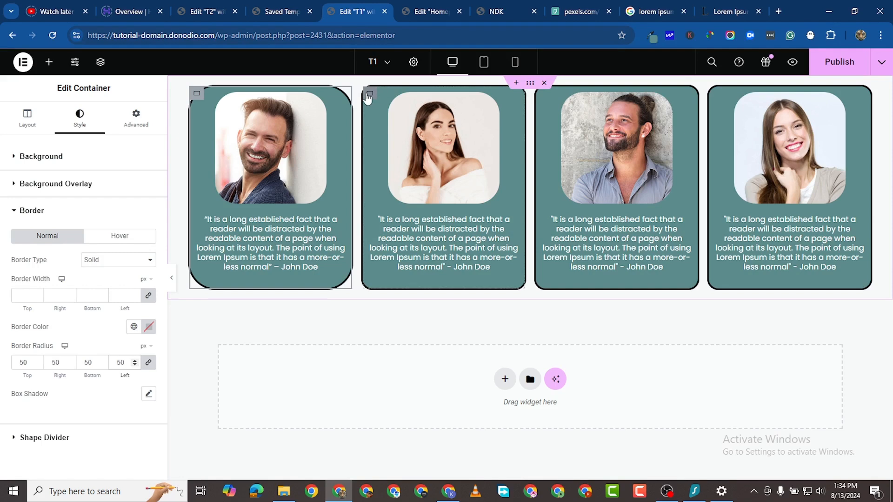
- Copy the first testimonial card's container and paste its style onto the other three cards in the T1 template
{"action": "right_click", "coordinate": [195, 91]}
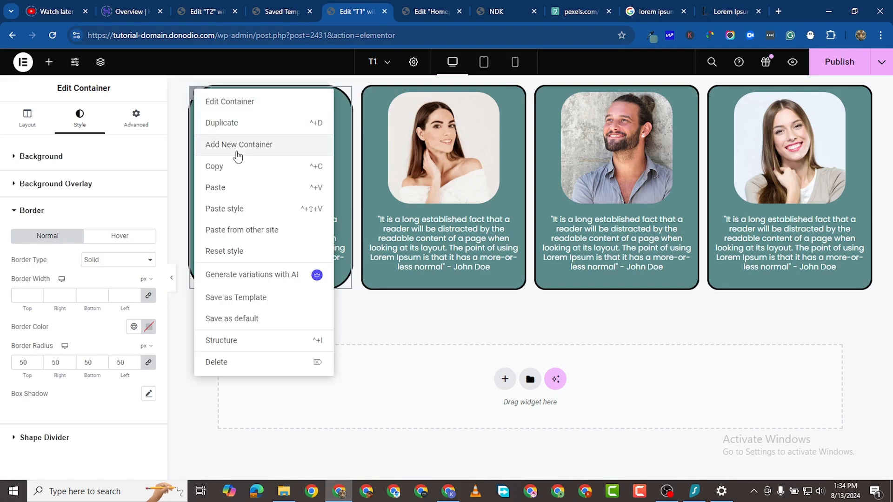
{"action": "left_click", "coordinate": [224, 174]}
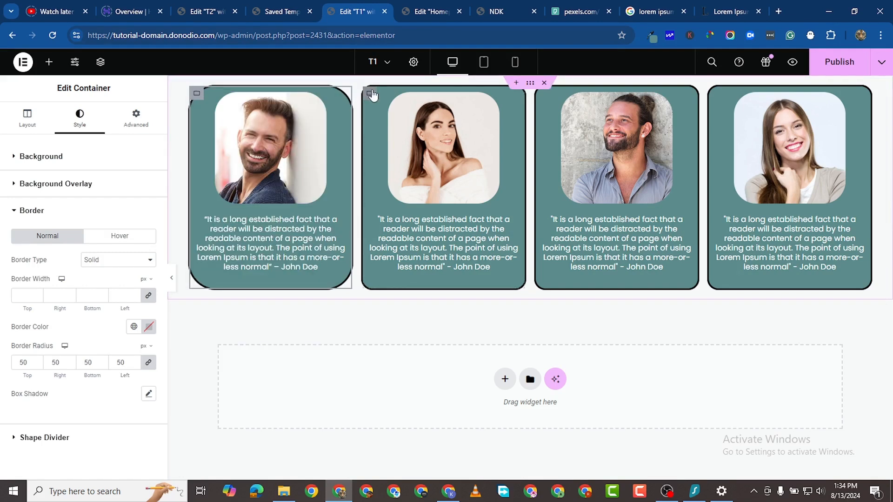
{"action": "right_click", "coordinate": [377, 93]}
{"action": "left_click", "coordinate": [413, 207]}
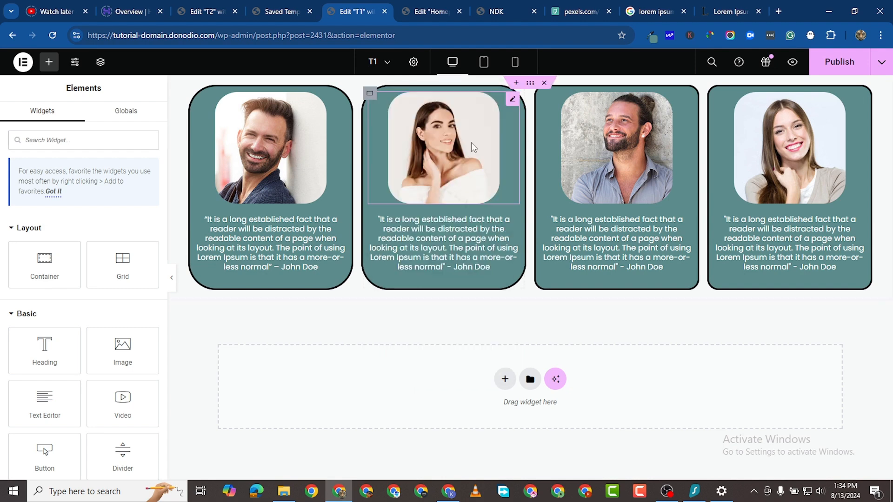
{"action": "right_click", "coordinate": [542, 96]}
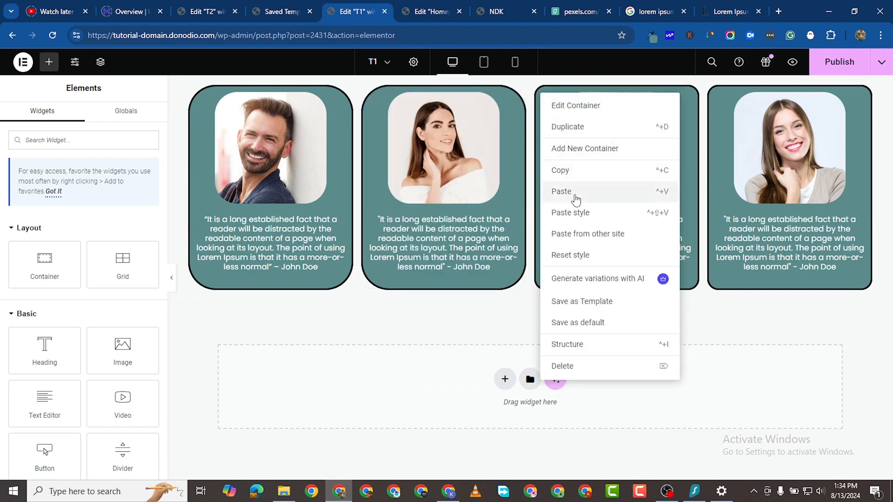
{"action": "left_click", "coordinate": [579, 212]}
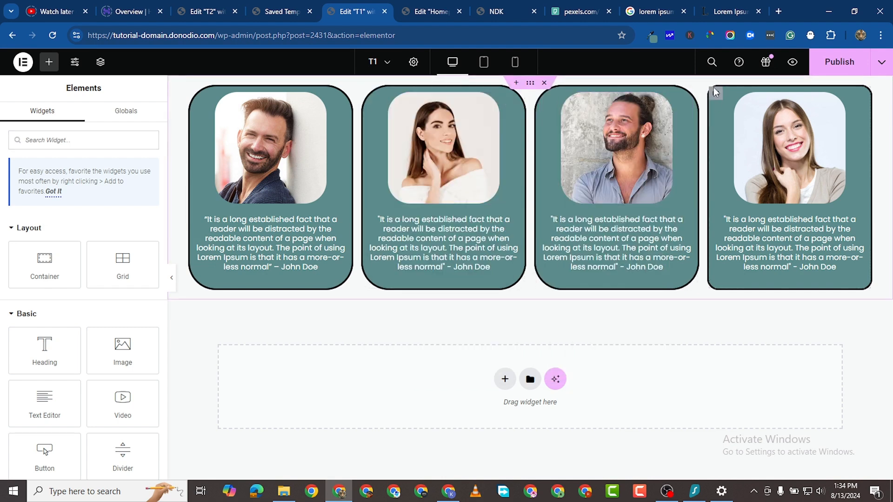
{"action": "right_click", "coordinate": [713, 98]}
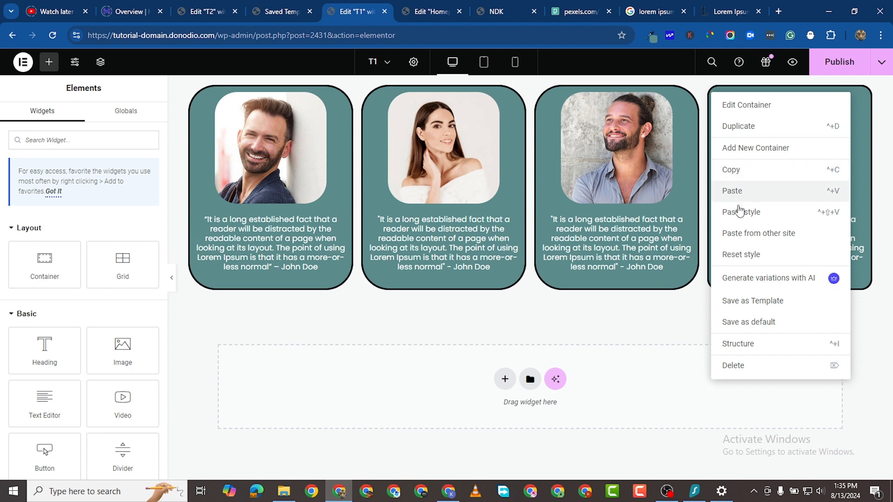
{"action": "left_click", "coordinate": [736, 212]}
- In the T2 template, paste the copied T1 card style onto all four testimonial card containers and publish the template
{"action": "left_click", "coordinate": [207, 11]}
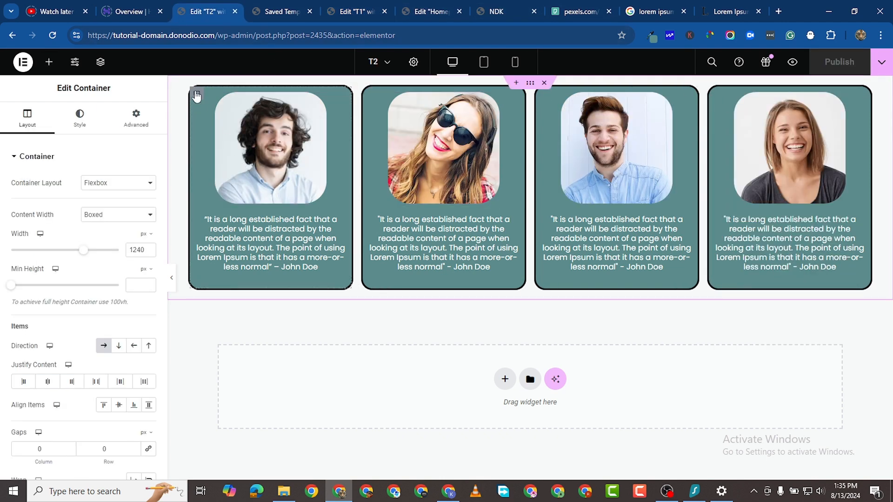
{"action": "right_click", "coordinate": [196, 93]}
{"action": "left_click", "coordinate": [257, 193]}
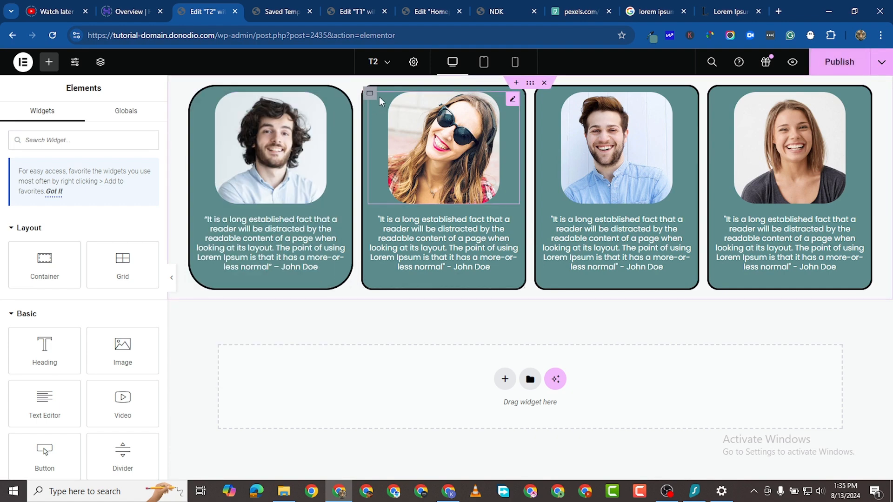
{"action": "right_click", "coordinate": [372, 95]}
{"action": "left_click", "coordinate": [405, 207]}
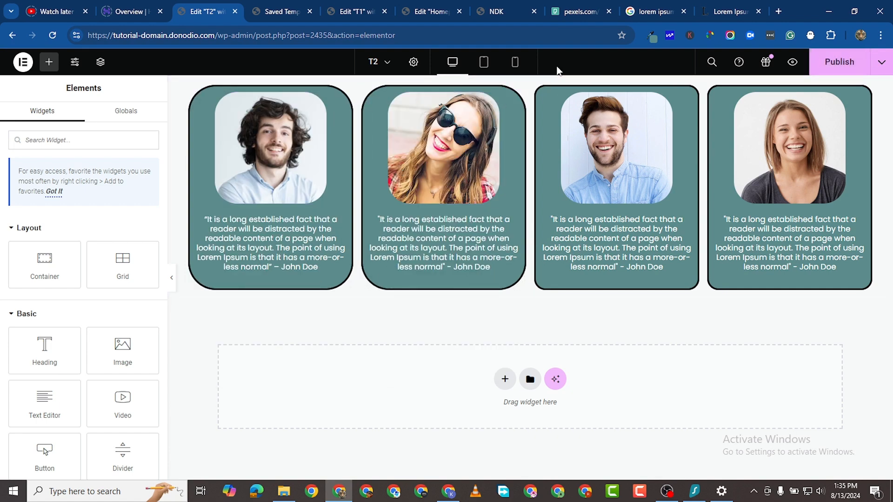
{"action": "right_click", "coordinate": [544, 96]}
{"action": "left_click", "coordinate": [576, 209]}
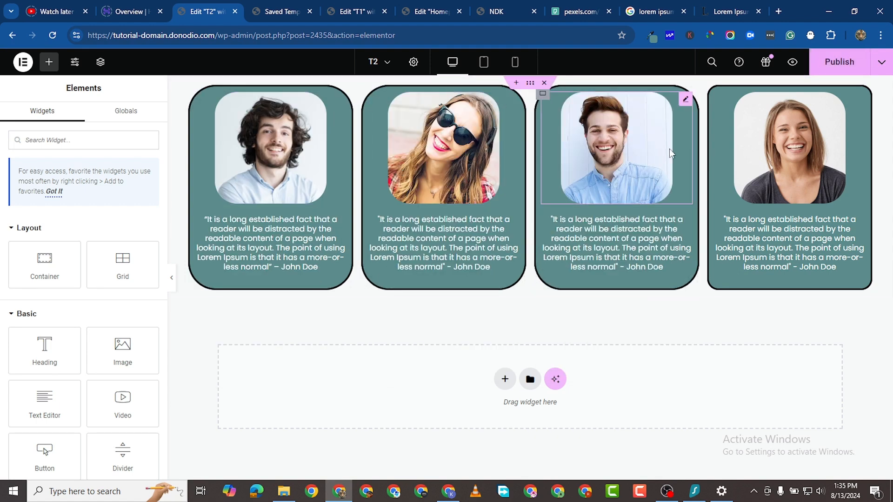
{"action": "mouse_move", "coordinate": [725, 112]}
{"action": "right_click", "coordinate": [716, 93]}
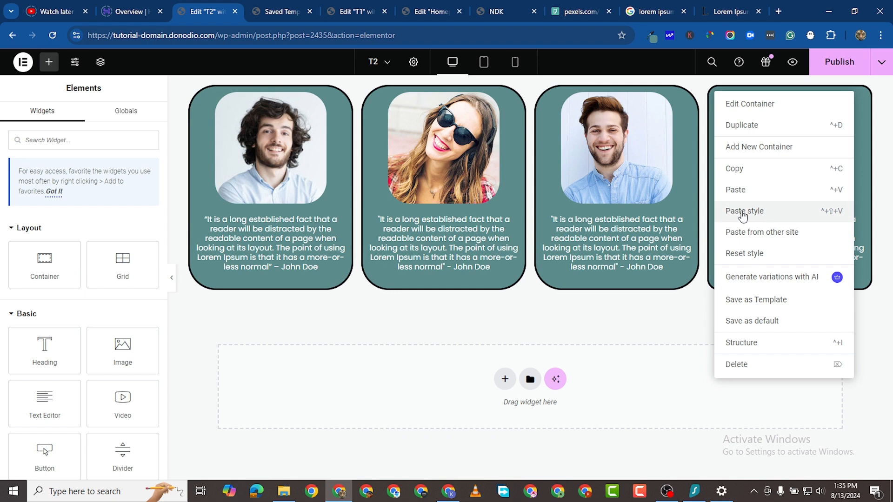
{"action": "left_click", "coordinate": [742, 213]}
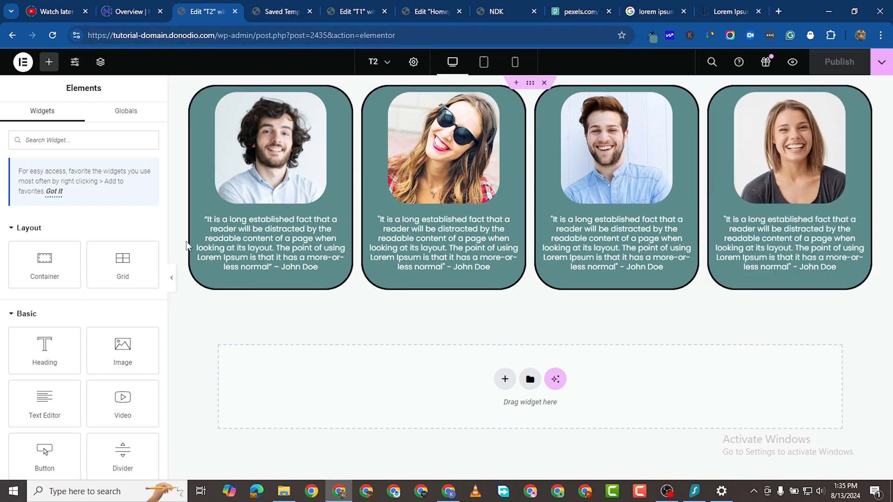
- Publish the T1 template, reload the homepage preview and check both carousel slides
{"action": "left_click", "coordinate": [357, 12]}
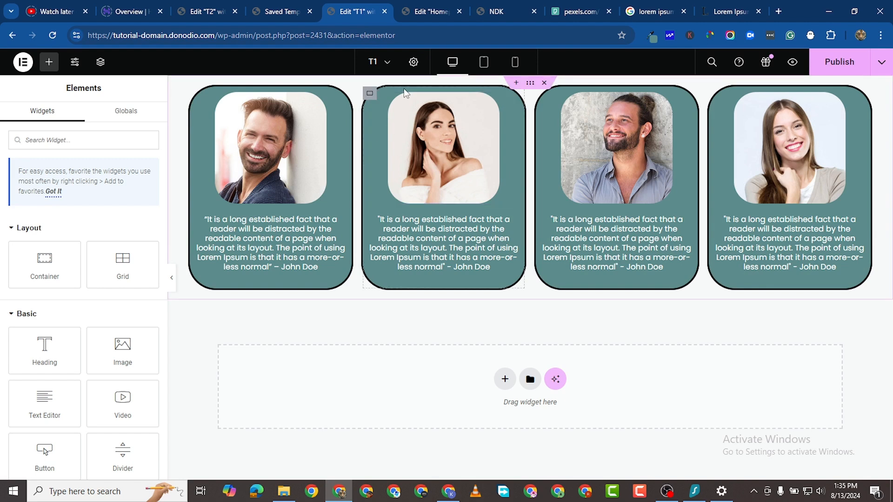
{"action": "left_click", "coordinate": [825, 61]}
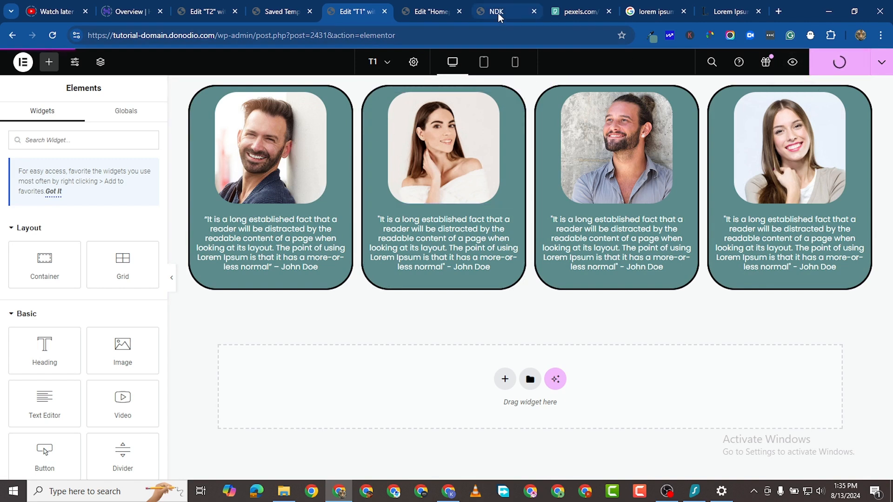
{"action": "left_click", "coordinate": [498, 16]}
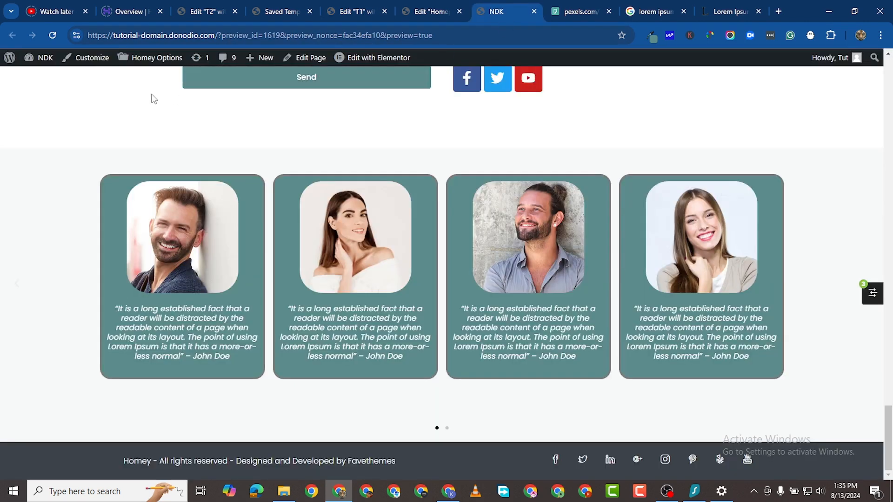
{"action": "left_click", "coordinate": [53, 37]}
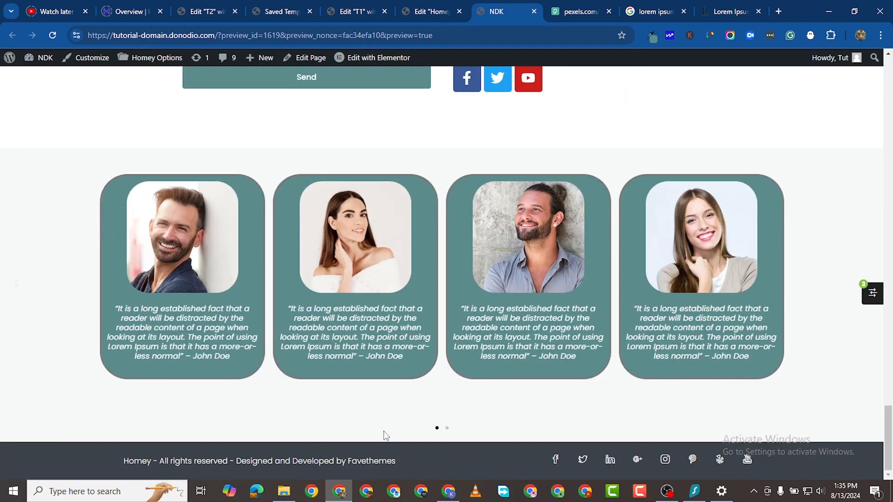
{"action": "left_click", "coordinate": [446, 427]}
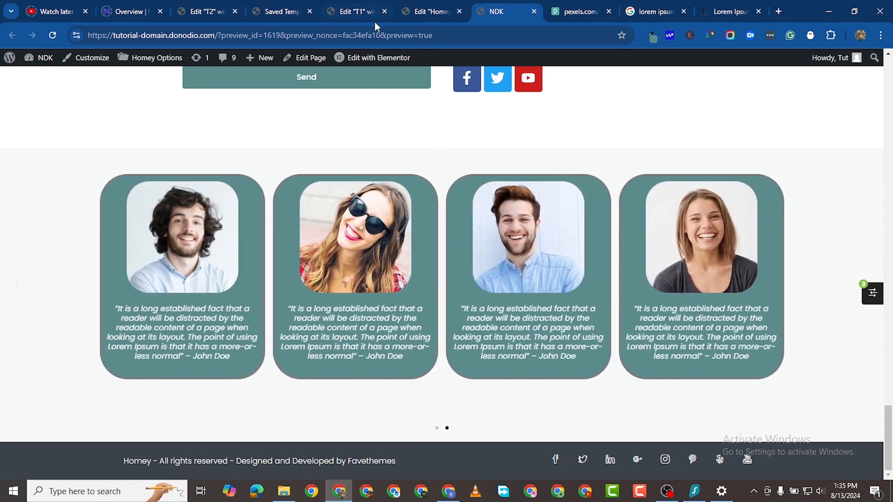
- In the homepage editor, move the testimonial carousel container from the page's end to directly above the "Best Things to Do & See" section
{"action": "left_click", "coordinate": [430, 12]}
{"action": "scroll", "coordinate": [455, 227], "scroll_direction": "up", "scroll_amount": 3}
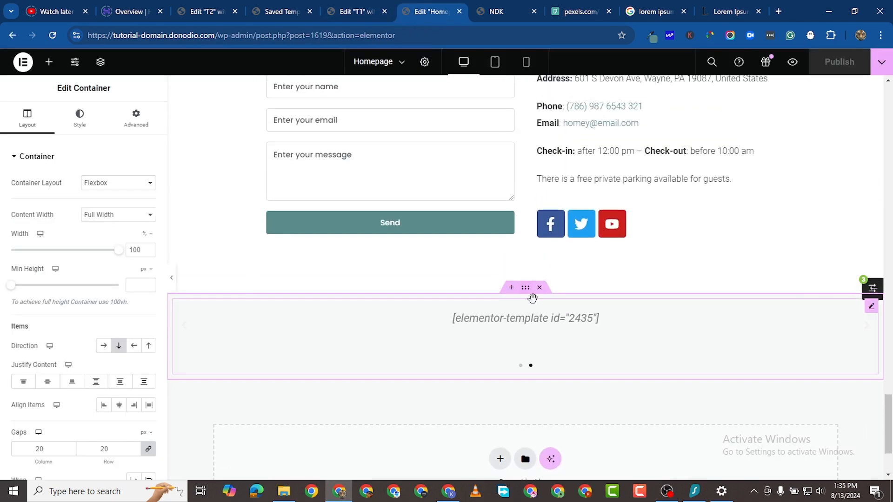
{"action": "left_click_drag", "start_coordinate": [525, 289], "coordinate": [558, 257]}
{"action": "scroll", "coordinate": [520, 195], "scroll_direction": "down", "scroll_amount": 1}
{"action": "scroll", "coordinate": [523, 200], "scroll_direction": "up", "scroll_amount": 15}
{"action": "scroll", "coordinate": [566, 292], "scroll_direction": "up", "scroll_amount": 4}
{"action": "scroll", "coordinate": [558, 333], "scroll_direction": "up", "scroll_amount": 6}
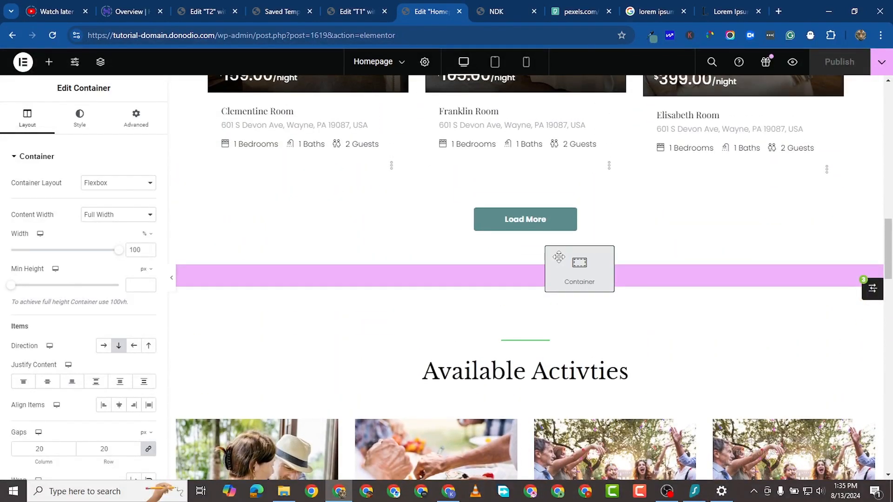
{"action": "scroll", "coordinate": [538, 339], "scroll_direction": "down", "scroll_amount": 2}
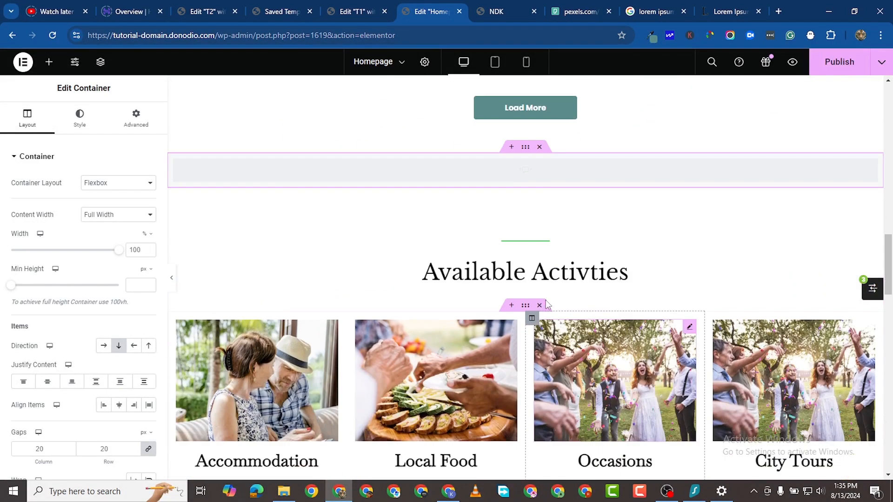
{"action": "left_click_drag", "start_coordinate": [525, 147], "coordinate": [557, 358]}
{"action": "scroll", "coordinate": [546, 295], "scroll_direction": "up", "scroll_amount": 1}
{"action": "scroll", "coordinate": [534, 344], "scroll_direction": "down", "scroll_amount": 3}
{"action": "scroll", "coordinate": [581, 349], "scroll_direction": "down", "scroll_amount": 3}
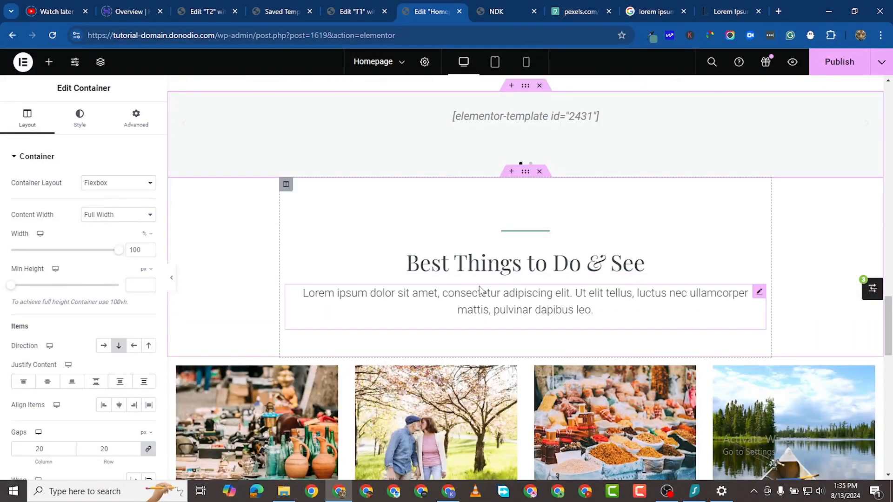
- Hide the "Best Things to Do & See" heading section on desktop, tablet portrait and mobile portrait
{"action": "scroll", "coordinate": [480, 289], "scroll_direction": "down", "scroll_amount": 10}
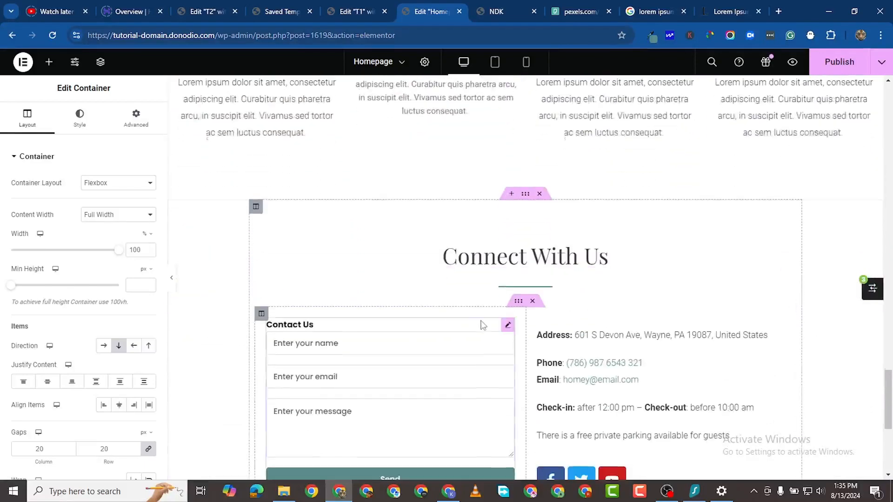
{"action": "scroll", "coordinate": [484, 320], "scroll_direction": "up", "scroll_amount": 5}
{"action": "scroll", "coordinate": [485, 319], "scroll_direction": "up", "scroll_amount": 5}
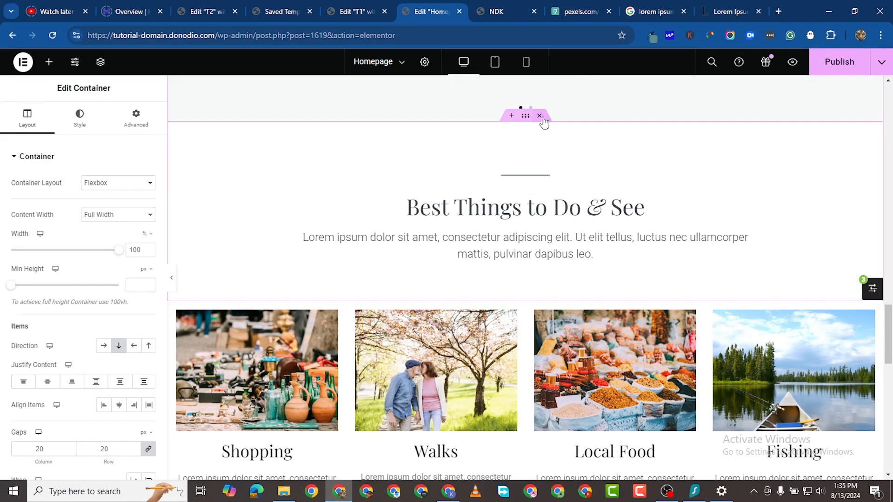
{"action": "left_click", "coordinate": [526, 117]}
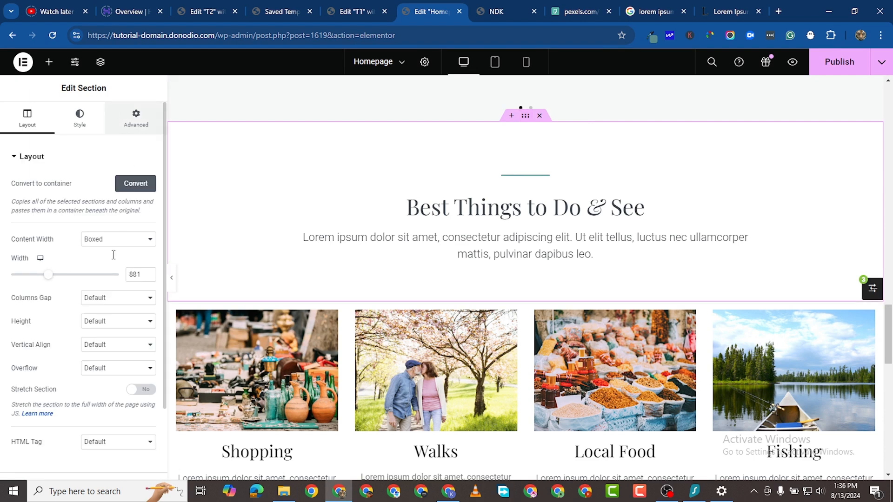
{"action": "left_click", "coordinate": [136, 118]}
{"action": "scroll", "coordinate": [67, 369], "scroll_direction": "down", "scroll_amount": 3}
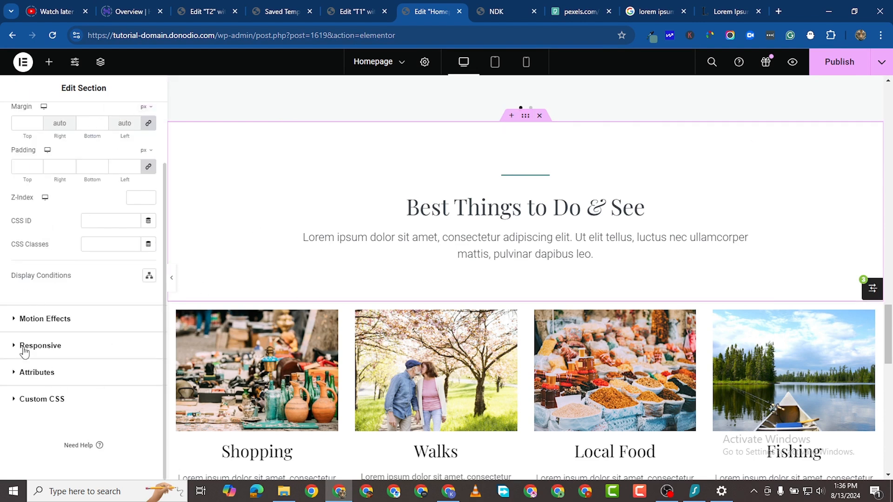
{"action": "left_click", "coordinate": [9, 346]}
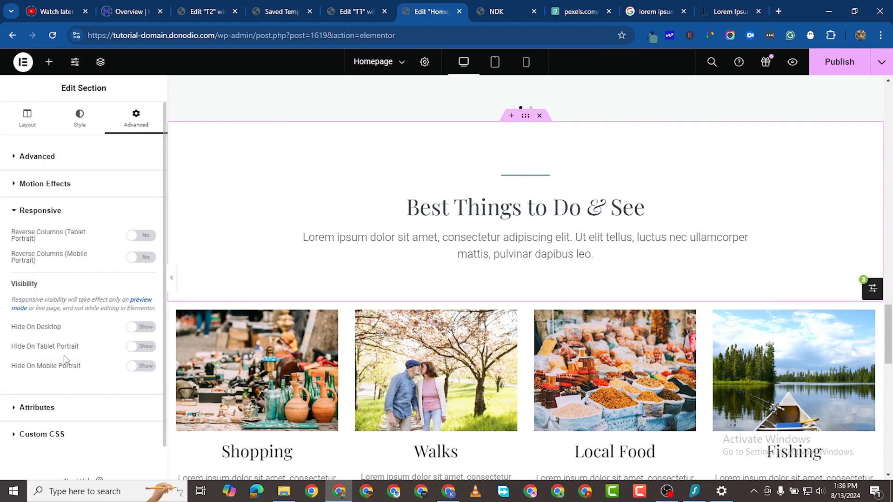
{"action": "left_click", "coordinate": [141, 330]}
{"action": "left_click", "coordinate": [142, 367]}
- Hide the section with the Shopping, Walks, Local Food and Fishing columns on desktop, tablet portrait and mobile portrait
{"action": "scroll", "coordinate": [526, 136], "scroll_direction": "down", "scroll_amount": 3}
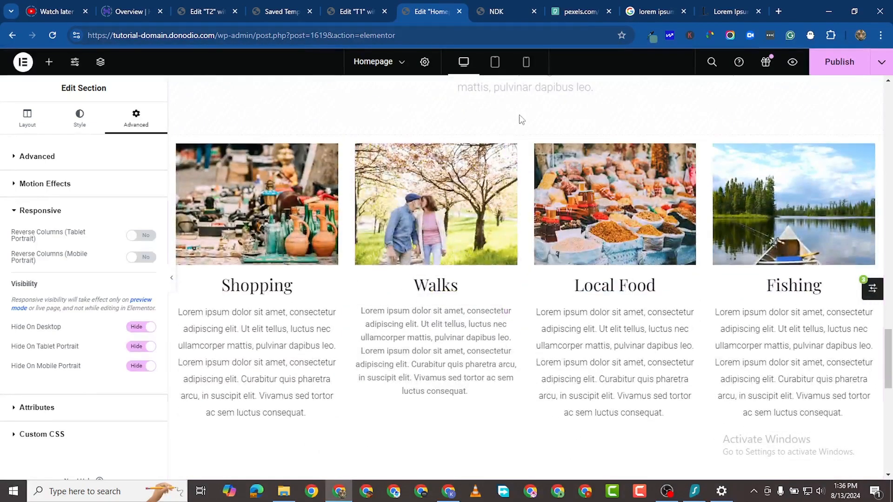
{"action": "mouse_move", "coordinate": [521, 135]}
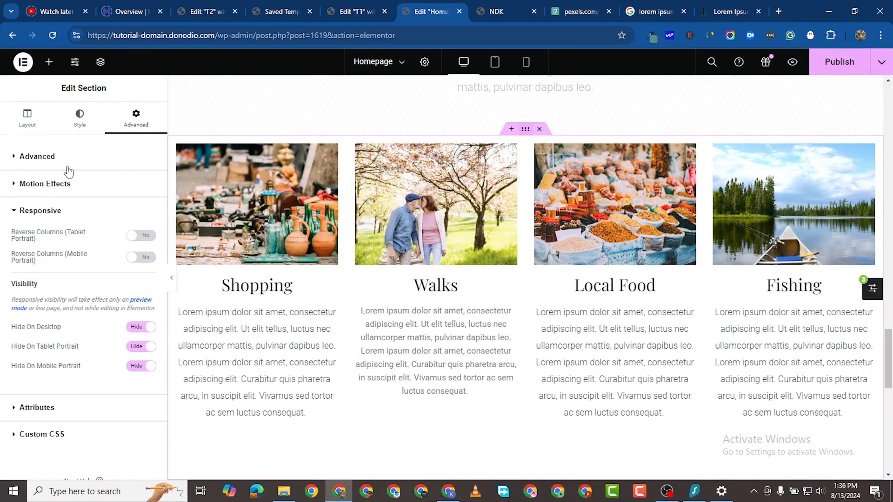
{"action": "left_click", "coordinate": [135, 120]}
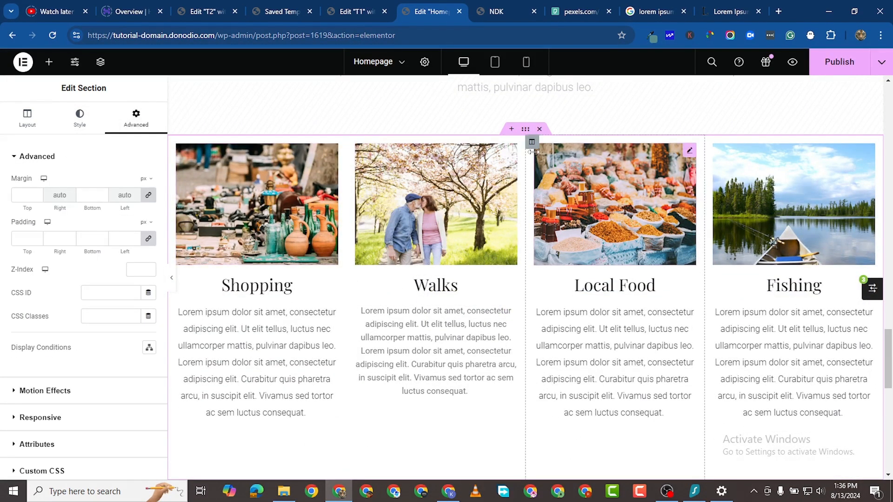
{"action": "scroll", "coordinate": [86, 341], "scroll_direction": "down", "scroll_amount": 2}
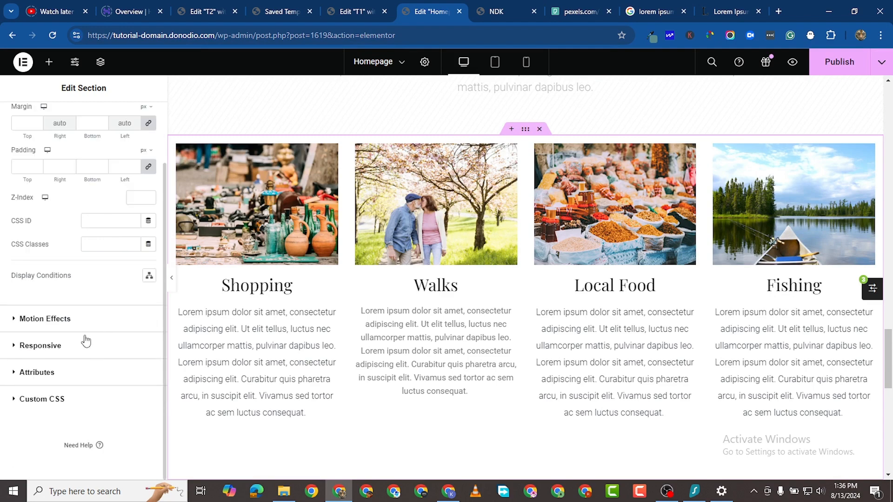
{"action": "left_click", "coordinate": [32, 353]}
{"action": "left_click", "coordinate": [141, 326]}
{"action": "left_click", "coordinate": [144, 345]}
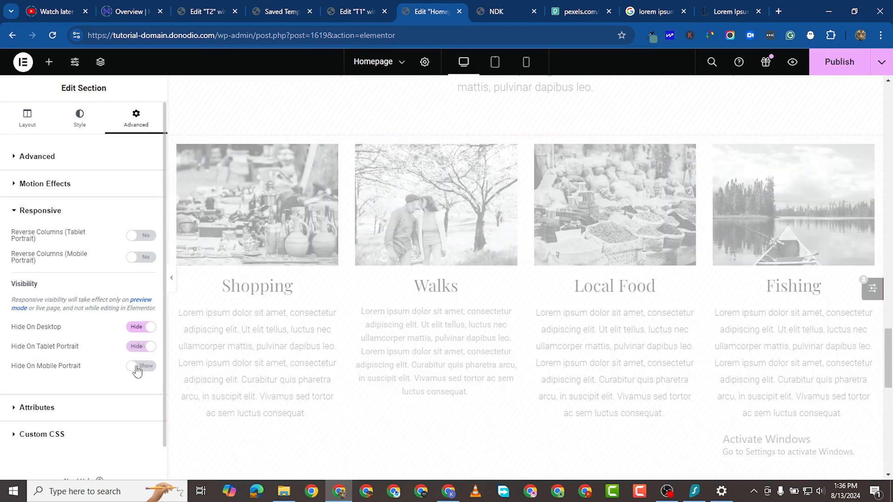
{"action": "left_click", "coordinate": [141, 366]}
- Publish the homepage, reload its preview and check the testimonial carousel's placement
{"action": "scroll", "coordinate": [437, 315], "scroll_direction": "down", "scroll_amount": 8}
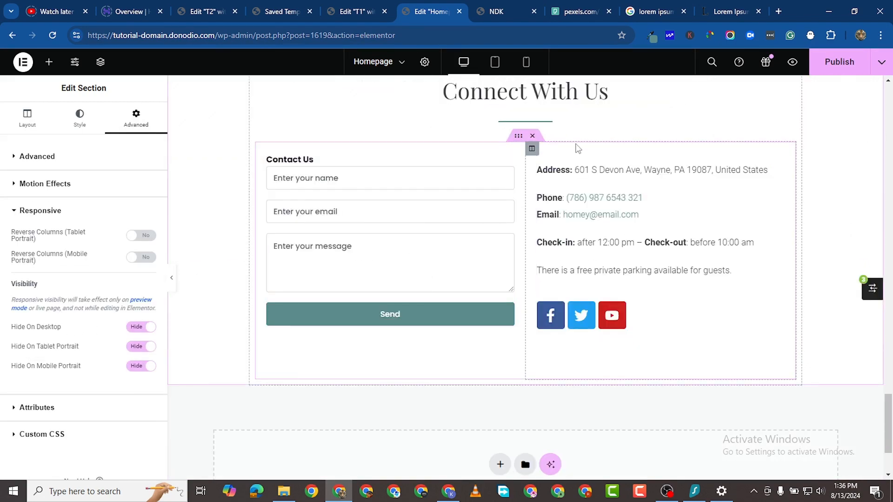
{"action": "left_click", "coordinate": [839, 62]}
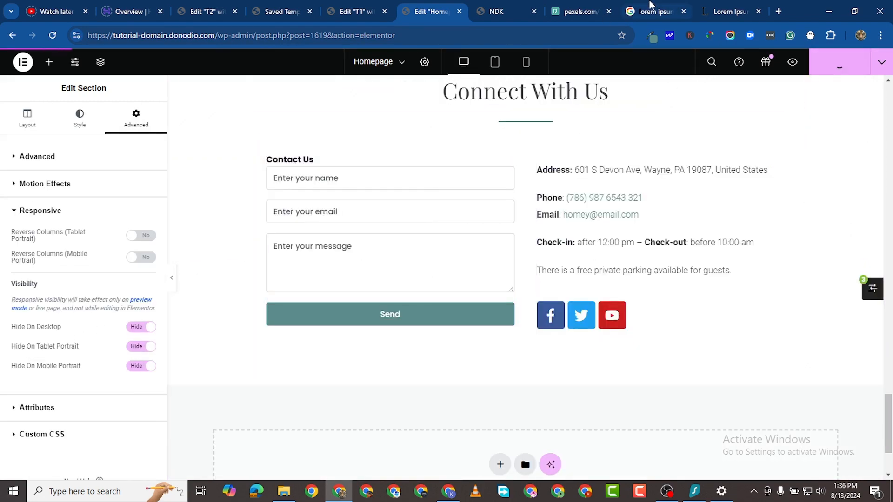
{"action": "left_click", "coordinate": [479, 13]}
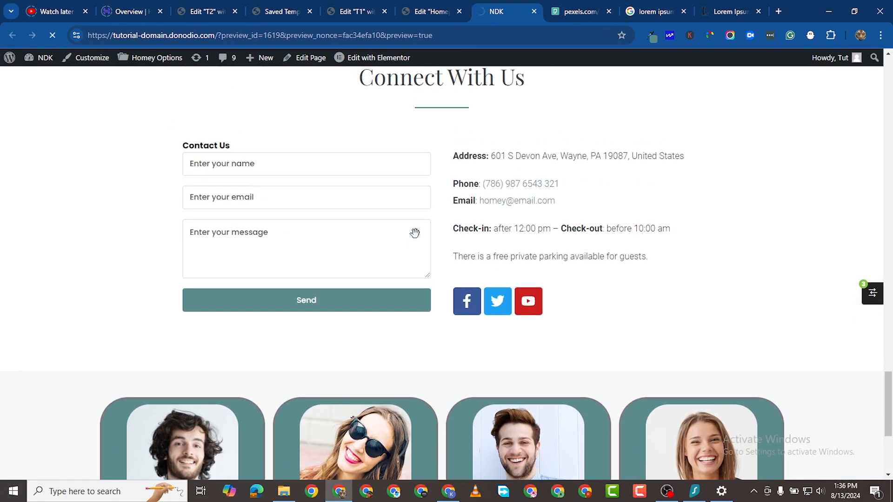
{"action": "scroll", "coordinate": [415, 233], "scroll_direction": "up", "scroll_amount": 8}
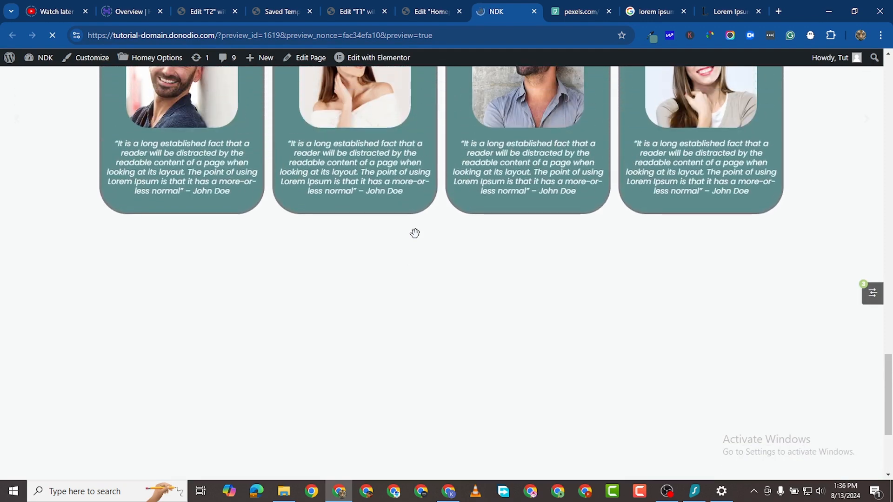
- Review the previewed homepage from the hero banner through the room listings and activities to the testimonial carousel
{"action": "scroll", "coordinate": [421, 242], "scroll_direction": "up", "scroll_amount": 15}
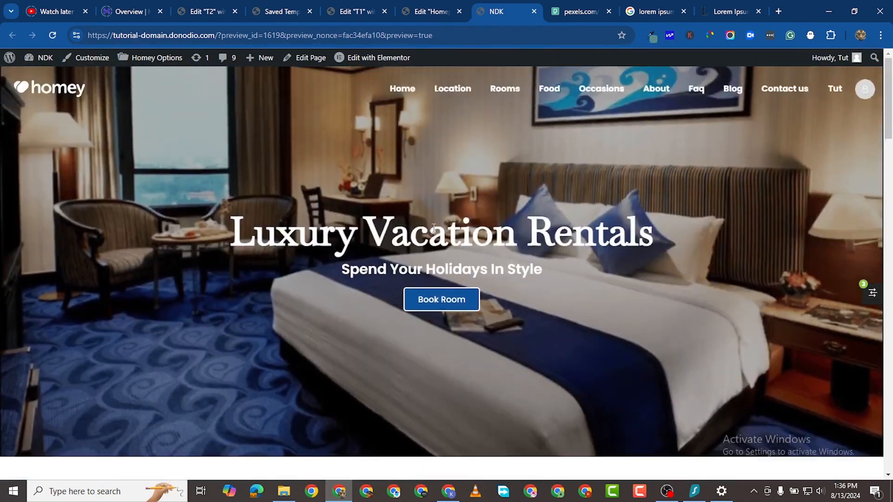
{"action": "scroll", "coordinate": [437, 247], "scroll_direction": "down", "scroll_amount": 10}
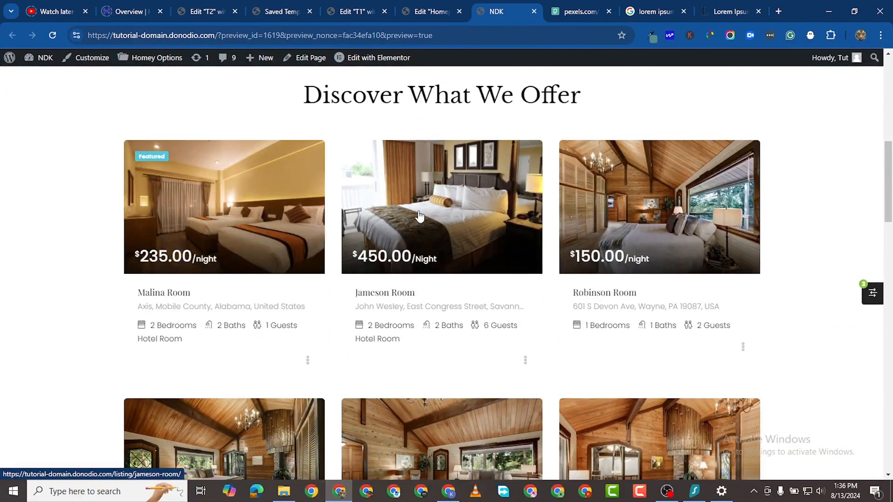
{"action": "scroll", "coordinate": [437, 232], "scroll_direction": "down", "scroll_amount": 7}
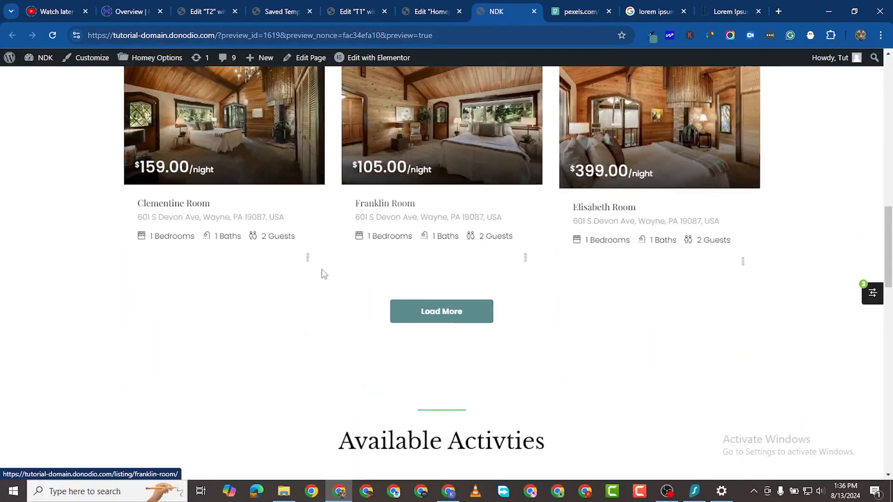
{"action": "scroll", "coordinate": [323, 273], "scroll_direction": "down", "scroll_amount": 9}
{"action": "scroll", "coordinate": [681, 240], "scroll_direction": "up", "scroll_amount": 2}
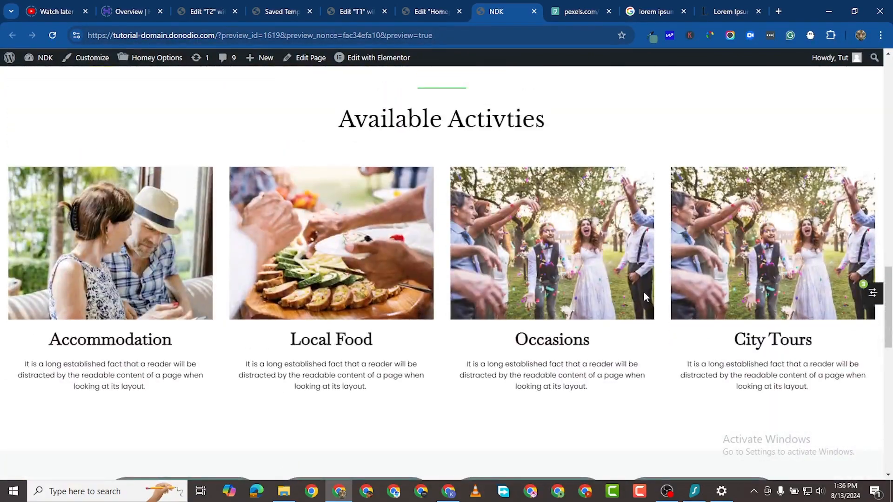
{"action": "scroll", "coordinate": [643, 292], "scroll_direction": "down", "scroll_amount": 8}
{"action": "scroll", "coordinate": [592, 259], "scroll_direction": "up", "scroll_amount": 3}
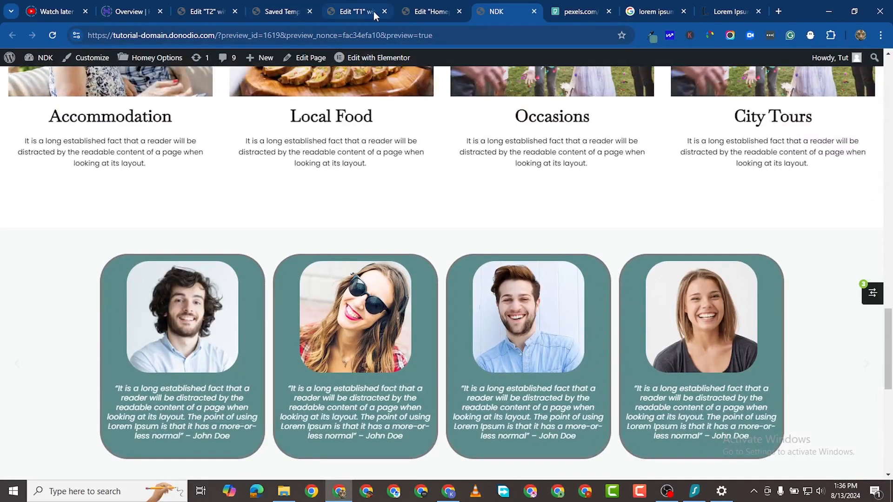
- In the homepage editor, duplicate the "Available Activties" heading section above the activity columns
{"action": "left_click", "coordinate": [432, 11]}
{"action": "scroll", "coordinate": [551, 326], "scroll_direction": "up", "scroll_amount": 10}
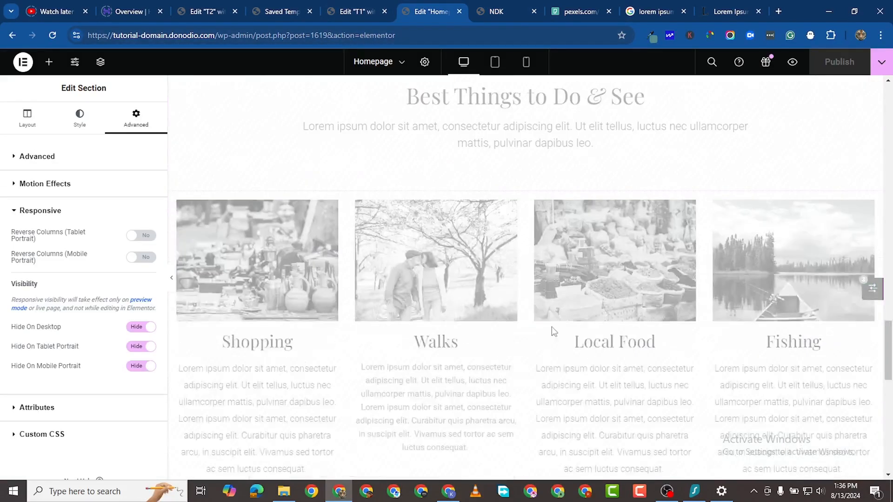
{"action": "scroll", "coordinate": [554, 309], "scroll_direction": "up", "scroll_amount": 8}
{"action": "scroll", "coordinate": [508, 213], "scroll_direction": "down", "scroll_amount": 5}
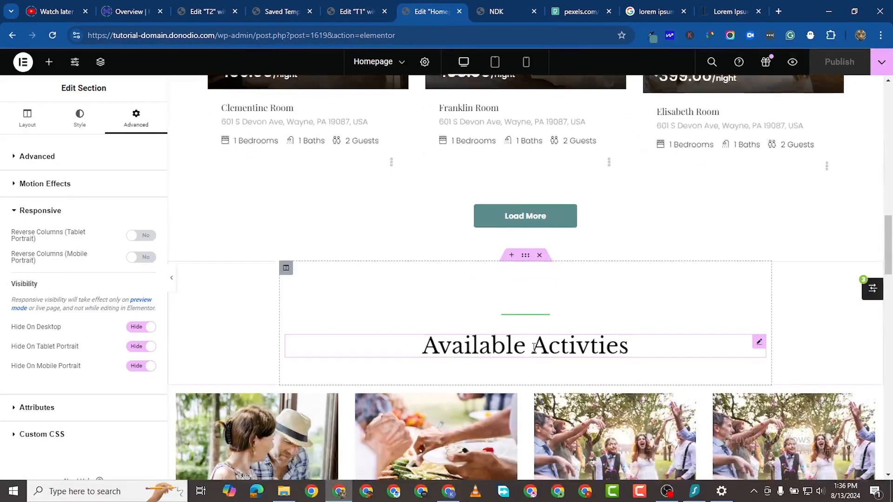
{"action": "right_click", "coordinate": [526, 203]}
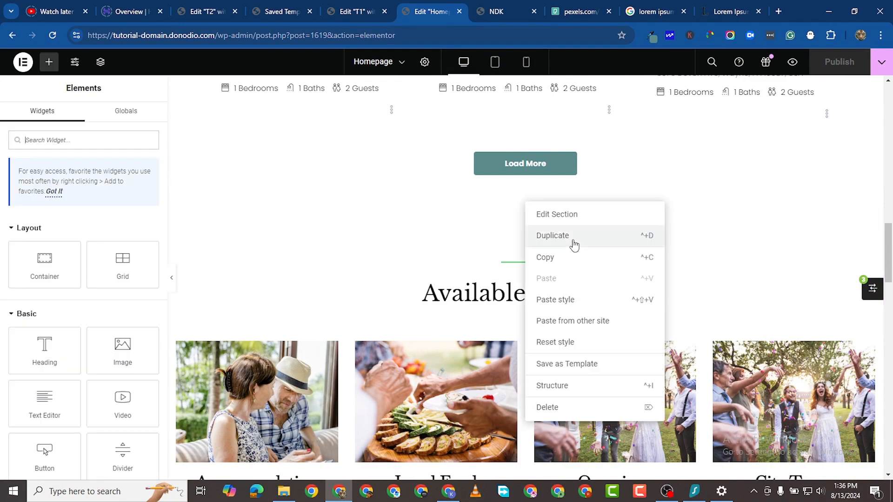
{"action": "left_click", "coordinate": [552, 235]}
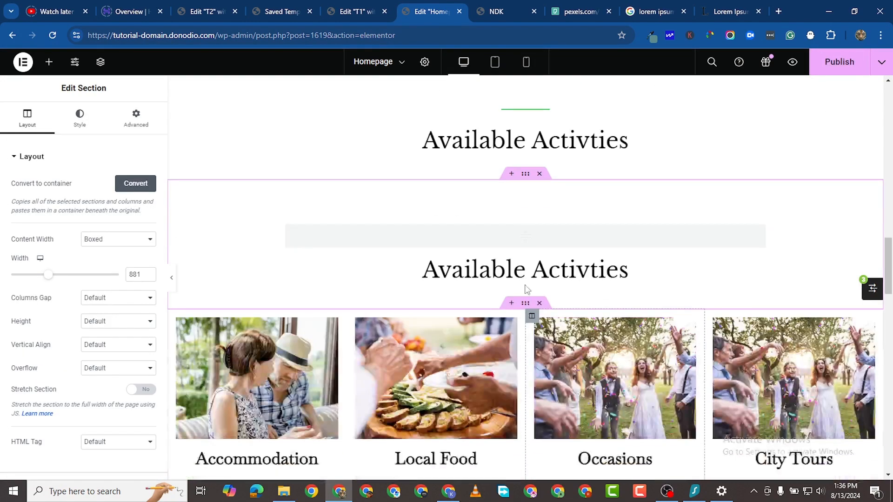
- Move the duplicated "Available Activties" heading section below the activity cards, above the testimonials, and retitle its heading "What Our Clients Say"
{"action": "left_click_drag", "start_coordinate": [529, 171], "coordinate": [558, 370]}
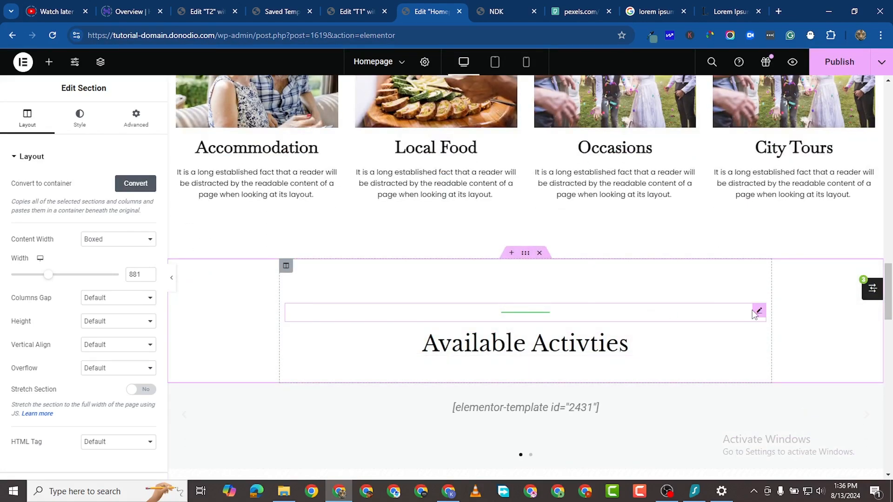
{"action": "left_click", "coordinate": [666, 341]}
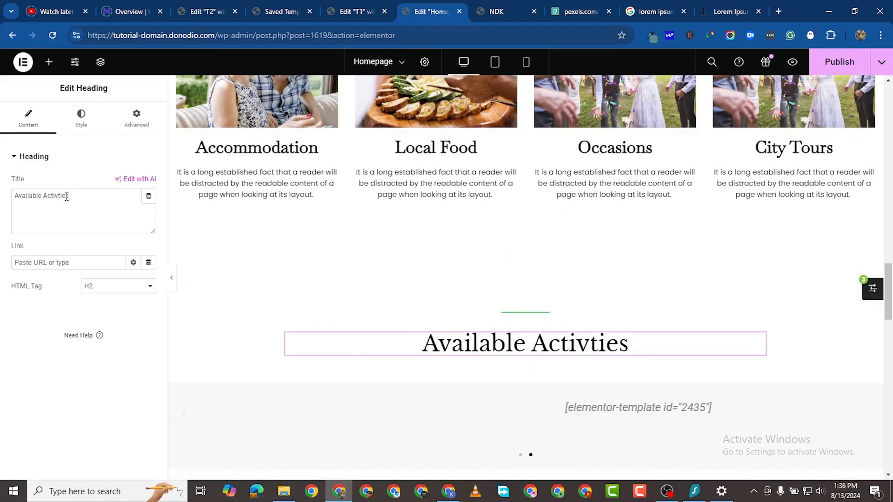
{"action": "left_click_drag", "start_coordinate": [14, 196], "coordinate": [66, 197]}
{"action": "type", "text": "W"}
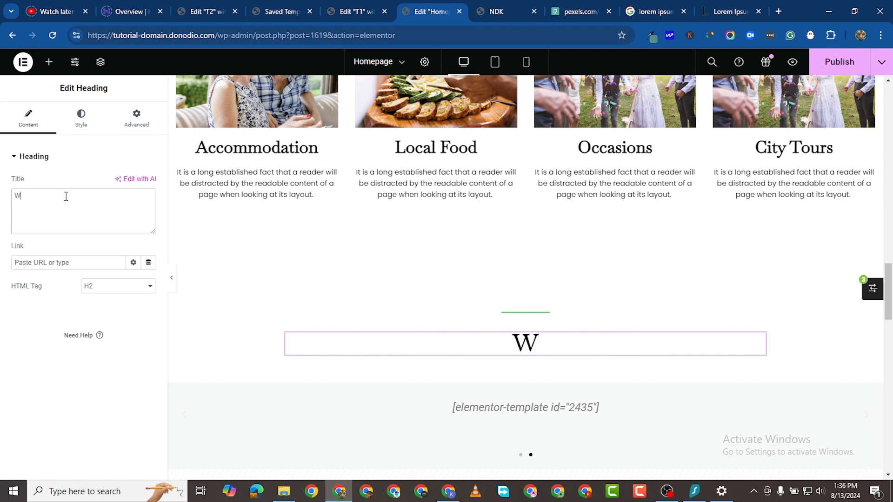
{"action": "type", "text": "hat Pur C"}
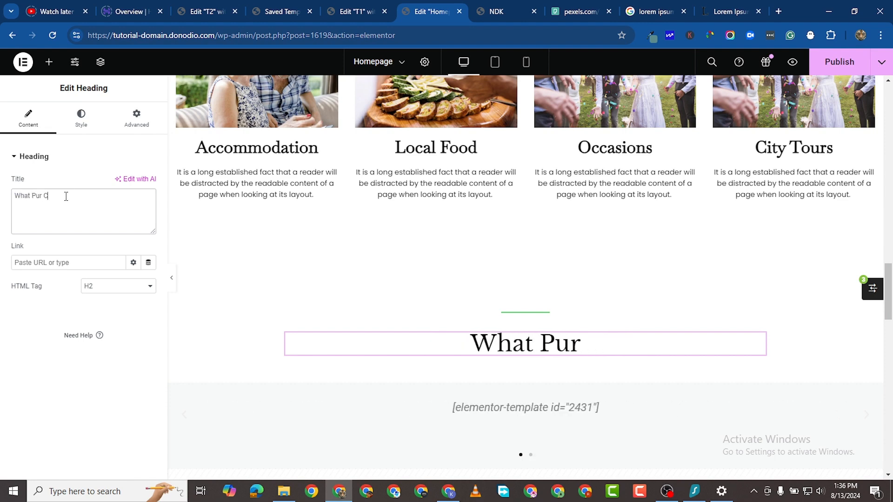
{"action": "type", "text": "liemts"}
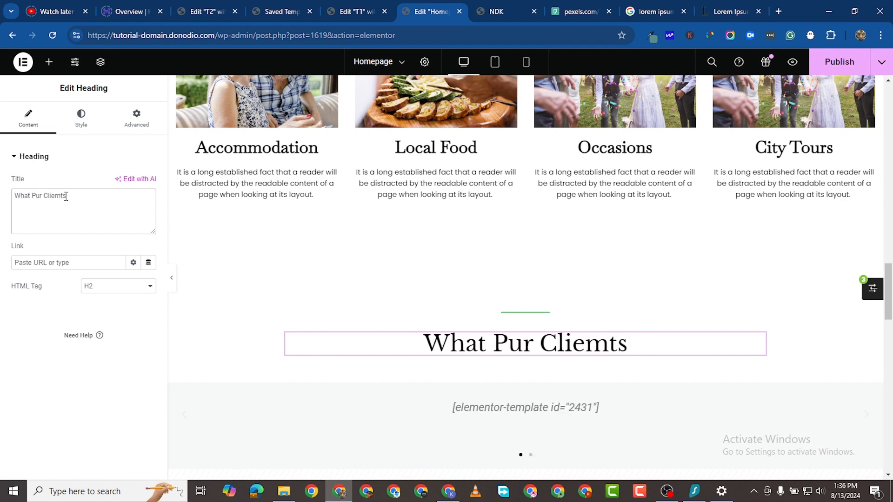
{"action": "key", "text": "BackSpace"}
{"action": "key", "text": "BackSpace"}
{"action": "key", "text": "BackSpace"}
{"action": "type", "text": "n"}
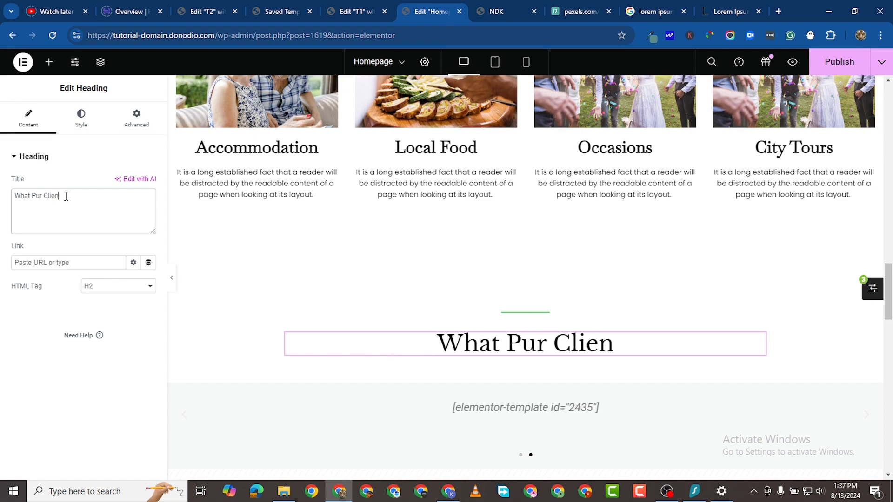
{"action": "type", "text": "ts Say"}
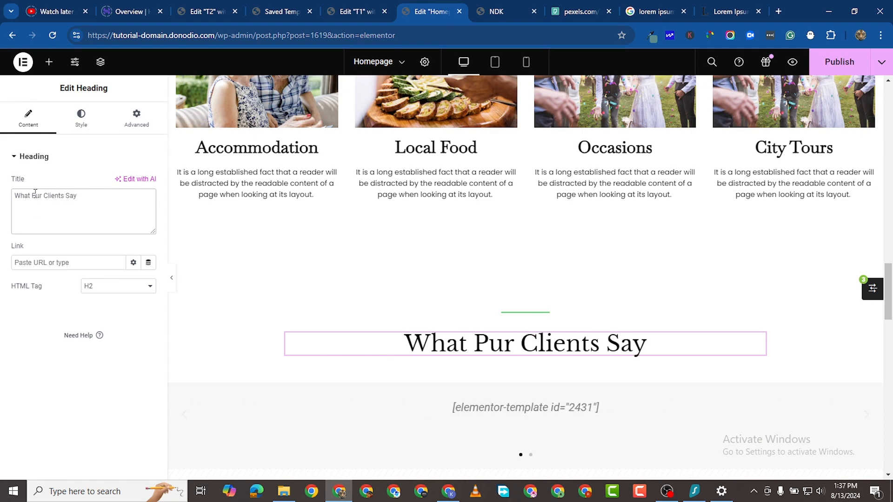
{"action": "left_click", "coordinate": [35, 192]}
{"action": "key", "text": "BackSpace"}
{"action": "type", "text": "O"}
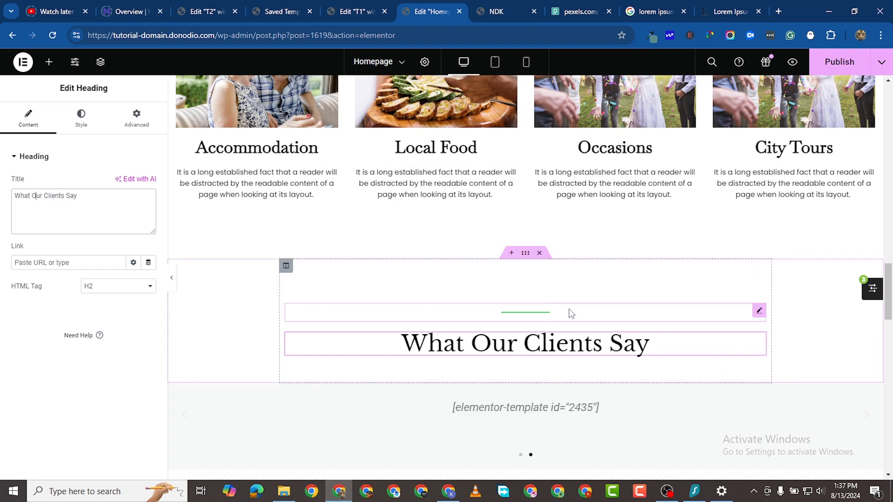
- Delete the green divider above the "What Our Clients Say" heading and save the page
{"action": "right_click", "coordinate": [759, 311]}
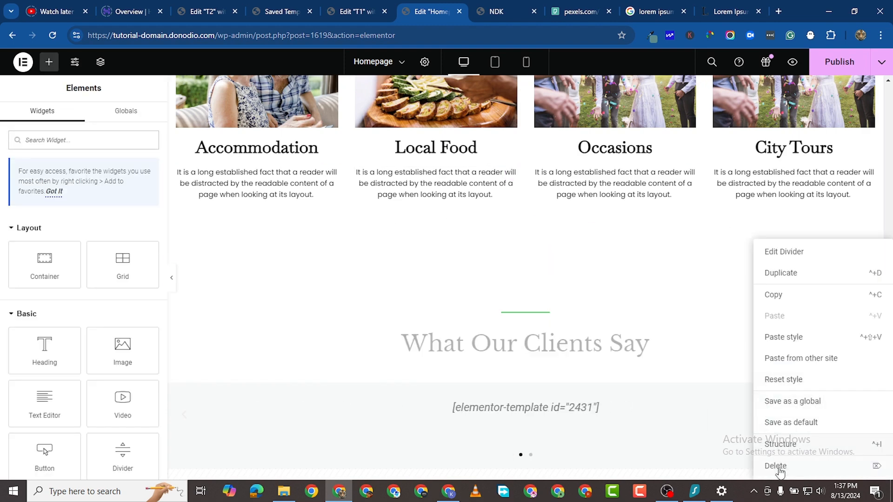
{"action": "left_click", "coordinate": [776, 467]}
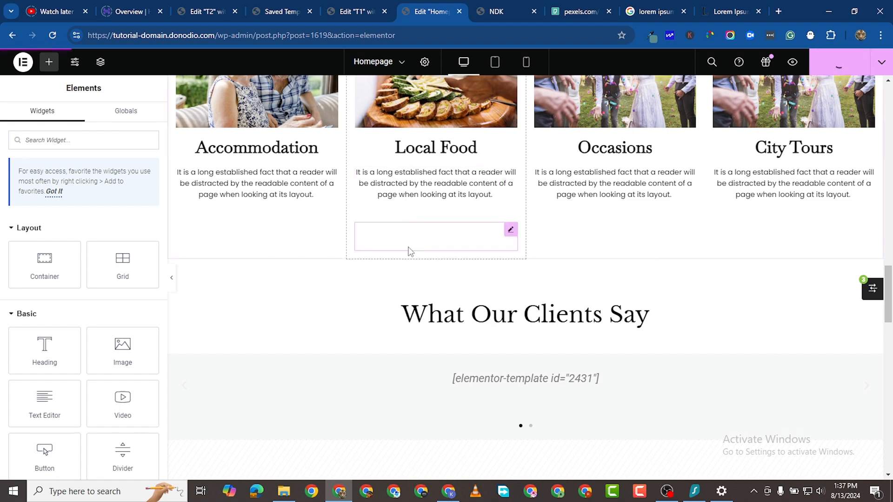
{"action": "scroll", "coordinate": [409, 251], "scroll_direction": "down", "scroll_amount": 8}
- Review the homepage preview, examining the hero area and the room listing cards
{"action": "left_click", "coordinate": [496, 14]}
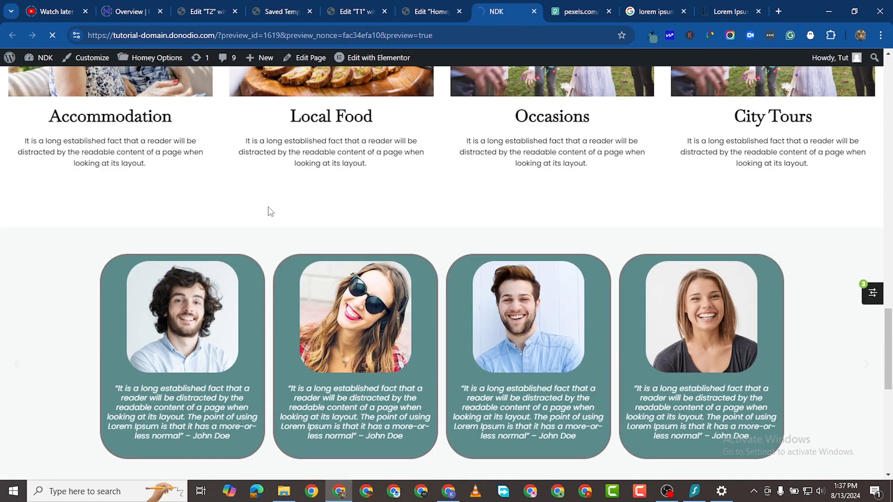
{"action": "scroll", "coordinate": [370, 240], "scroll_direction": "down", "scroll_amount": 6}
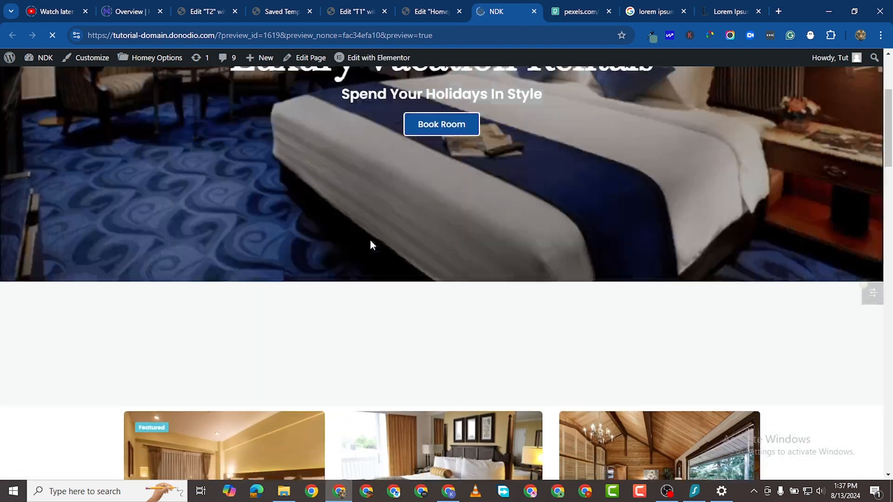
{"action": "scroll", "coordinate": [370, 240], "scroll_direction": "up", "scroll_amount": 5}
{"action": "scroll", "coordinate": [370, 240], "scroll_direction": "down", "scroll_amount": 6}
{"action": "scroll", "coordinate": [370, 245], "scroll_direction": "down", "scroll_amount": 8}
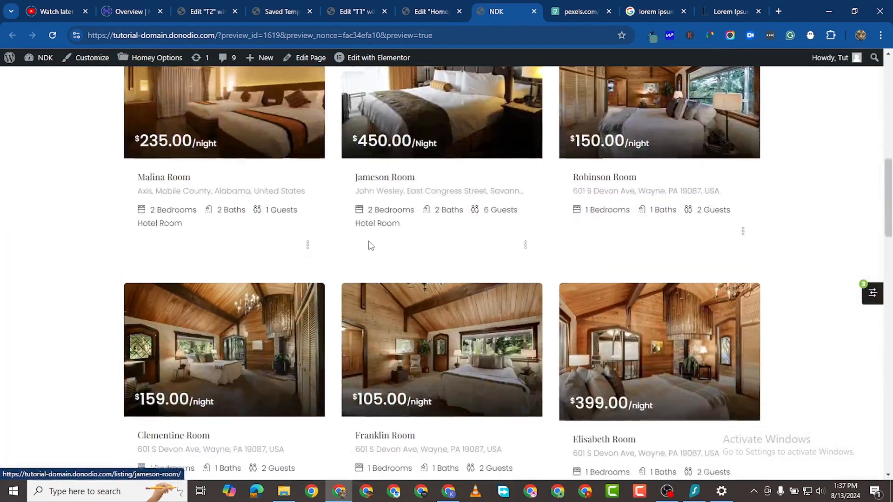
{"action": "scroll", "coordinate": [372, 229], "scroll_direction": "up", "scroll_amount": 3}
{"action": "scroll", "coordinate": [372, 229], "scroll_direction": "up", "scroll_amount": 1}
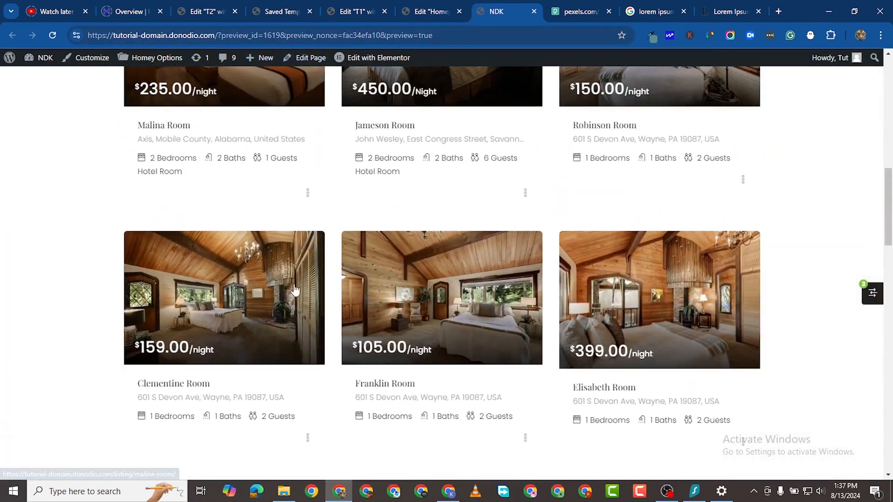
{"action": "scroll", "coordinate": [321, 330], "scroll_direction": "down", "scroll_amount": 1}
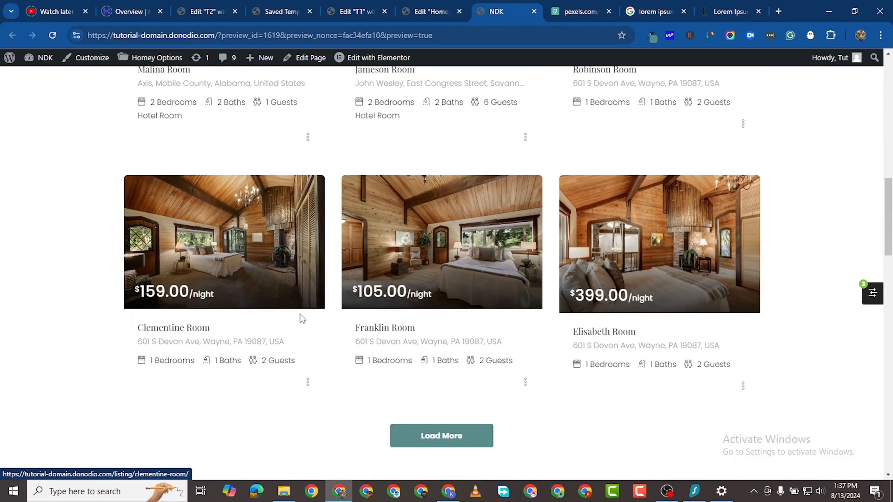
- Open the Listings settings in the Homey theme options of the WordPress dashboard
{"action": "left_click", "coordinate": [255, 13]}
{"action": "mouse_move", "coordinate": [27, 98]}
{"action": "scroll", "coordinate": [27, 98], "scroll_direction": "up", "scroll_amount": 1}
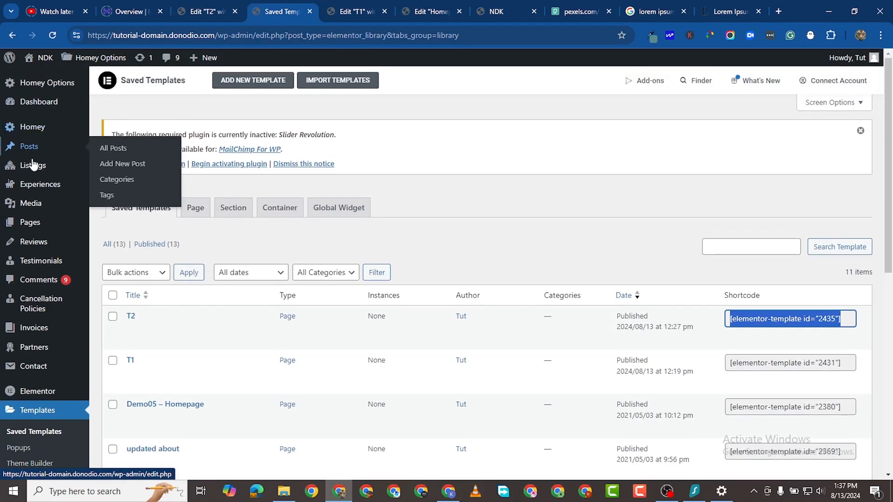
{"action": "mouse_move", "coordinate": [33, 166]}
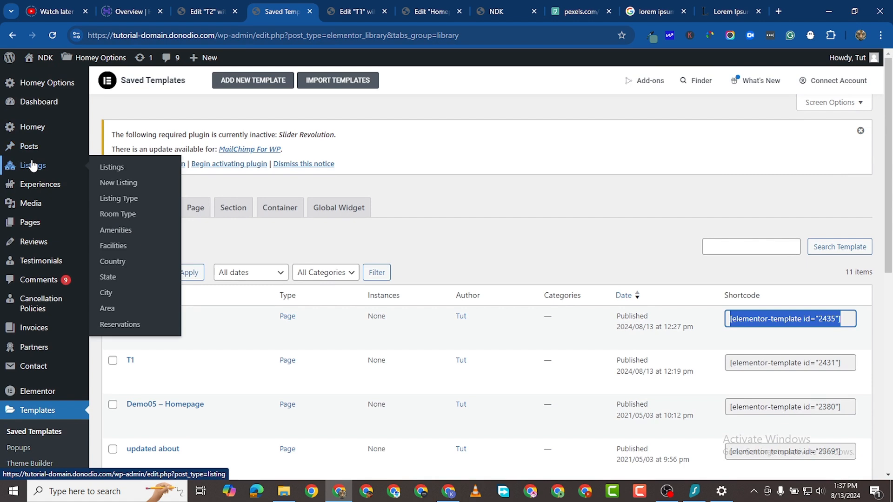
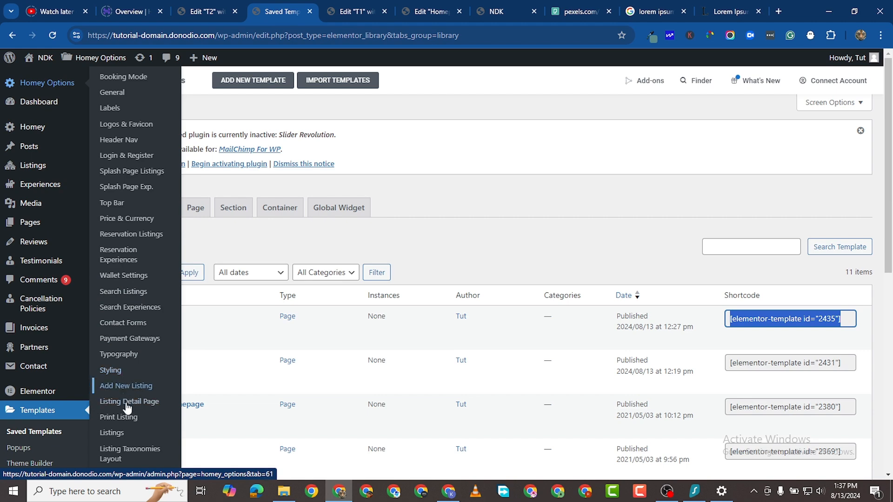
{"action": "left_click", "coordinate": [124, 432]}
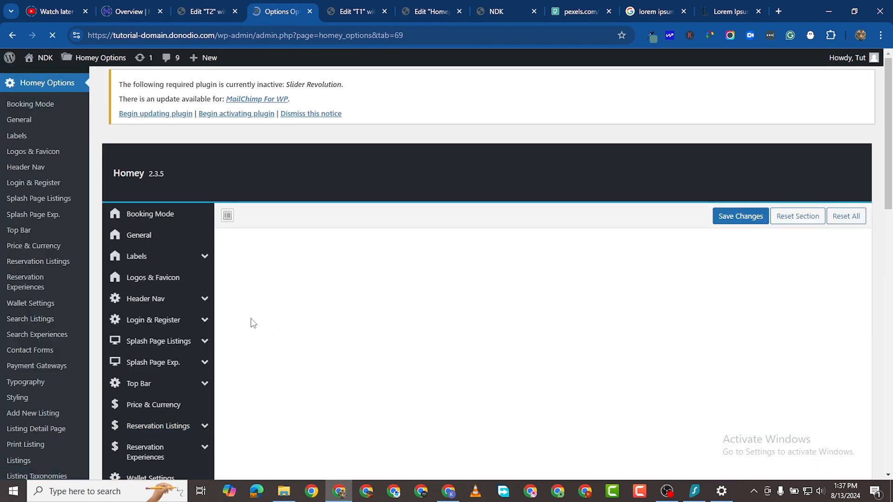
- Look through the Homey theme options, including the Listings Composer and the Labels subsections, for settings that affect the listing cards
{"action": "scroll", "coordinate": [250, 318], "scroll_direction": "down", "scroll_amount": 15}
{"action": "scroll", "coordinate": [369, 259], "scroll_direction": "up", "scroll_amount": 9}
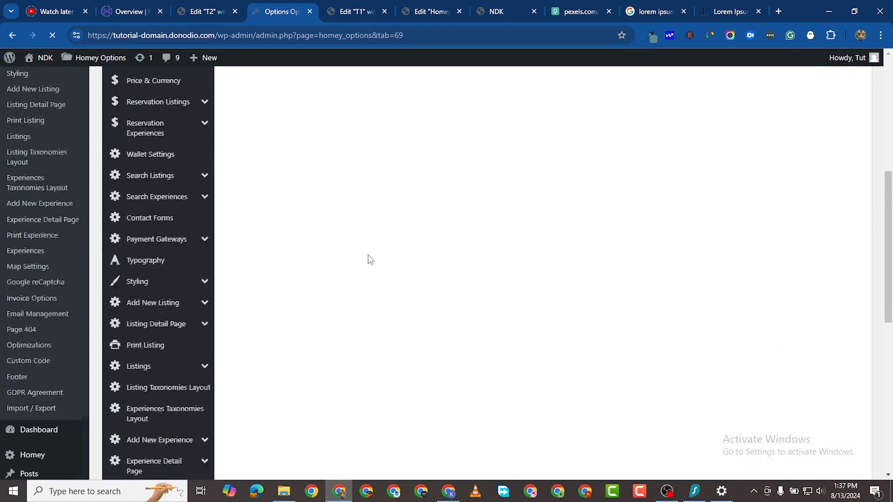
{"action": "scroll", "coordinate": [369, 259], "scroll_direction": "up", "scroll_amount": 6}
{"action": "scroll", "coordinate": [177, 274], "scroll_direction": "down", "scroll_amount": 6}
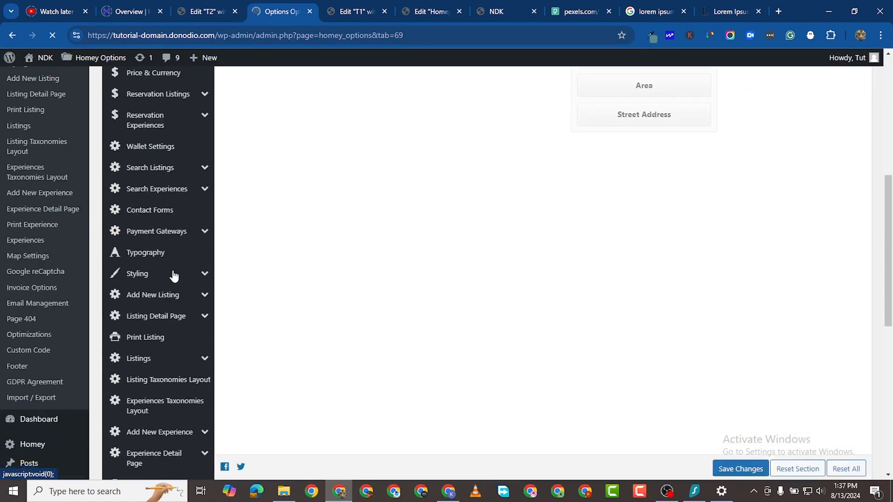
{"action": "scroll", "coordinate": [174, 275], "scroll_direction": "down", "scroll_amount": 4}
{"action": "scroll", "coordinate": [407, 215], "scroll_direction": "up", "scroll_amount": 10}
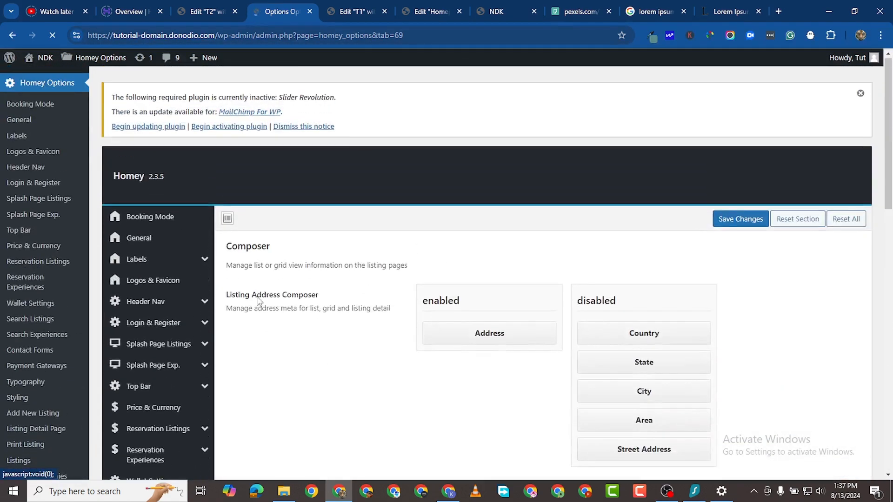
{"action": "scroll", "coordinate": [486, 232], "scroll_direction": "down", "scroll_amount": 3}
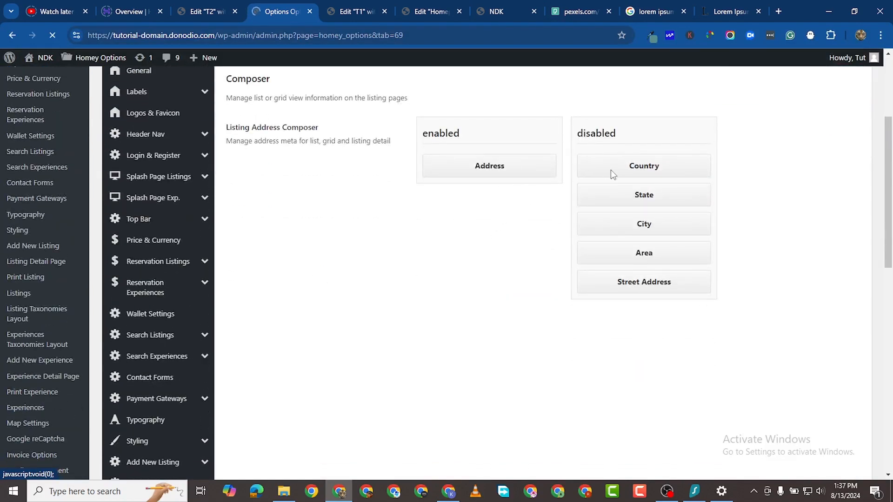
{"action": "scroll", "coordinate": [84, 279], "scroll_direction": "down", "scroll_amount": 13}
{"action": "scroll", "coordinate": [158, 298], "scroll_direction": "up", "scroll_amount": 1}
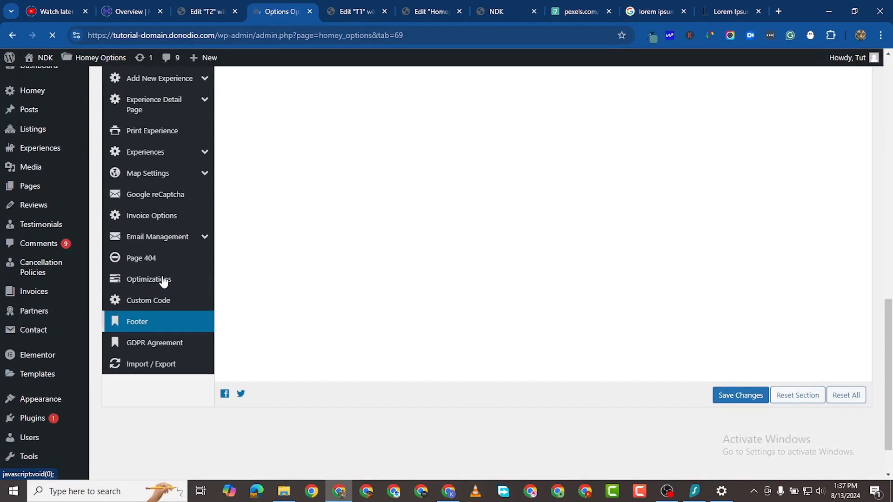
{"action": "scroll", "coordinate": [158, 270], "scroll_direction": "up", "scroll_amount": 2}
{"action": "scroll", "coordinate": [153, 326], "scroll_direction": "down", "scroll_amount": 2}
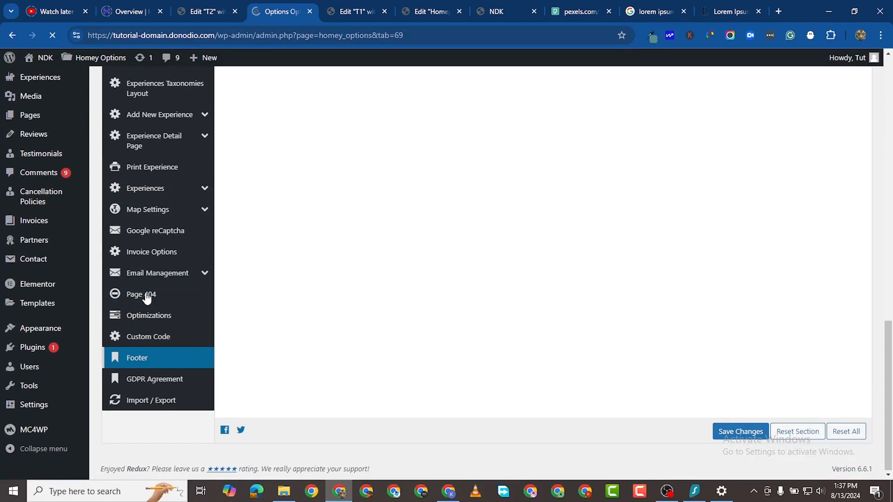
{"action": "scroll", "coordinate": [147, 298], "scroll_direction": "up", "scroll_amount": 5}
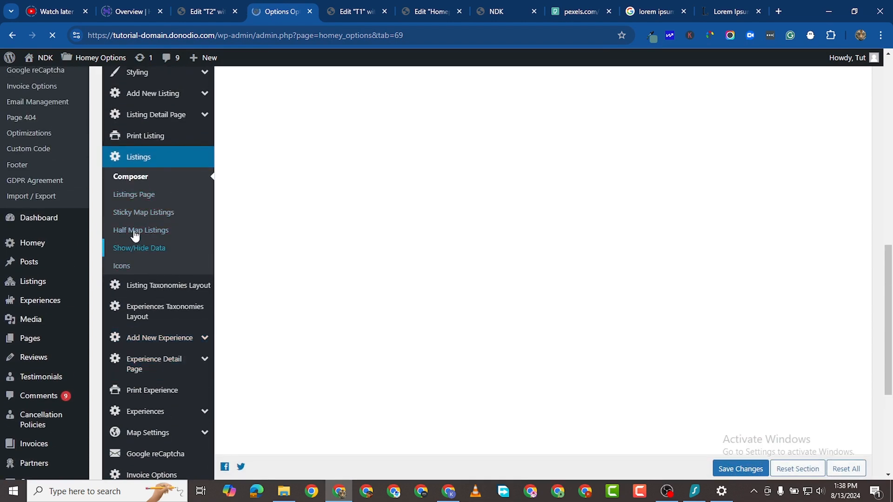
{"action": "scroll", "coordinate": [139, 219], "scroll_direction": "up", "scroll_amount": 10}
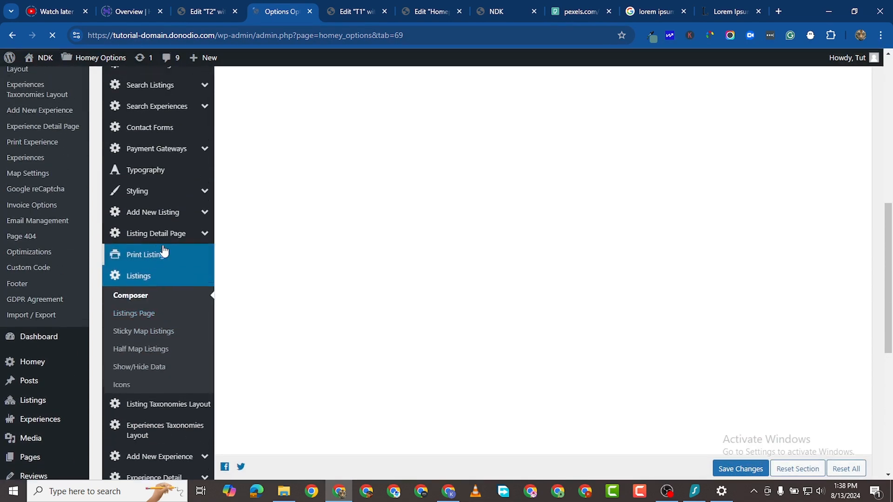
{"action": "scroll", "coordinate": [167, 302], "scroll_direction": "up", "scroll_amount": 2}
{"action": "scroll", "coordinate": [174, 279], "scroll_direction": "down", "scroll_amount": 6}
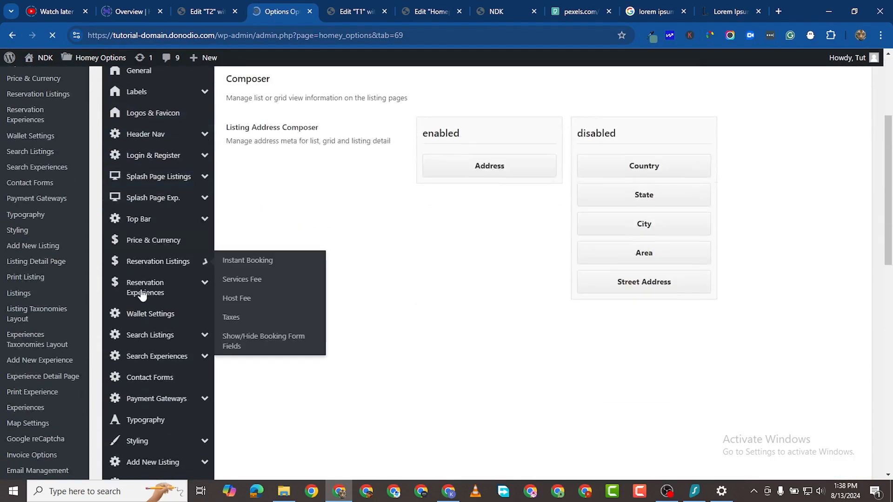
{"action": "scroll", "coordinate": [174, 209], "scroll_direction": "up", "scroll_amount": 2}
{"action": "scroll", "coordinate": [177, 163], "scroll_direction": "up", "scroll_amount": 2}
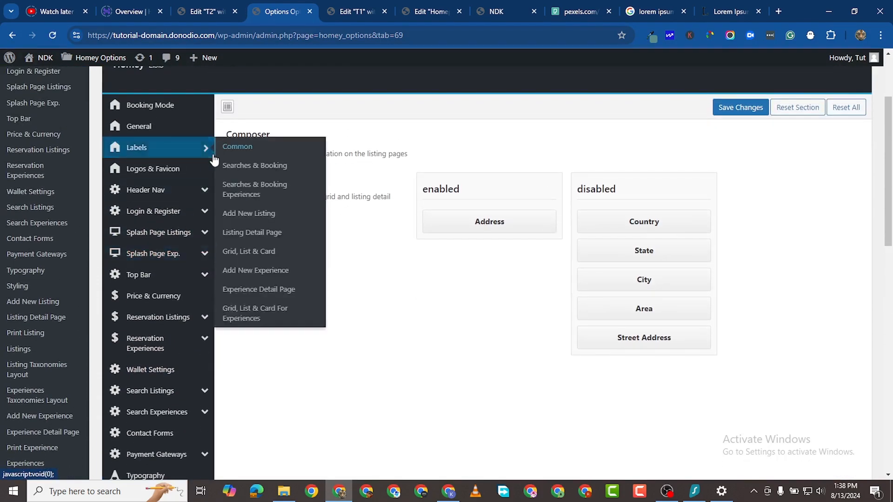
{"action": "scroll", "coordinate": [208, 261], "scroll_direction": "up", "scroll_amount": 2}
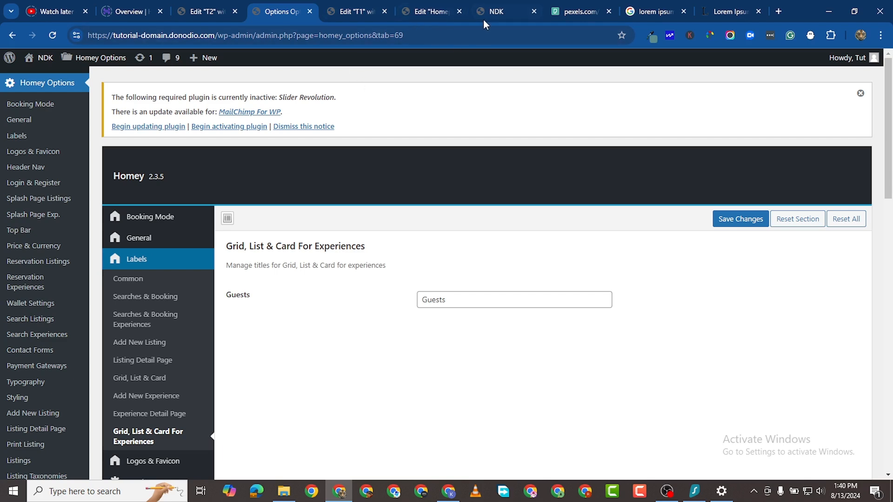
- Return to the homepage in the Elementor editor and open the content settings of the Listings widget under "Discover What We Offer"
{"action": "left_click", "coordinate": [448, 13]}
{"action": "left_click", "coordinate": [503, 13]}
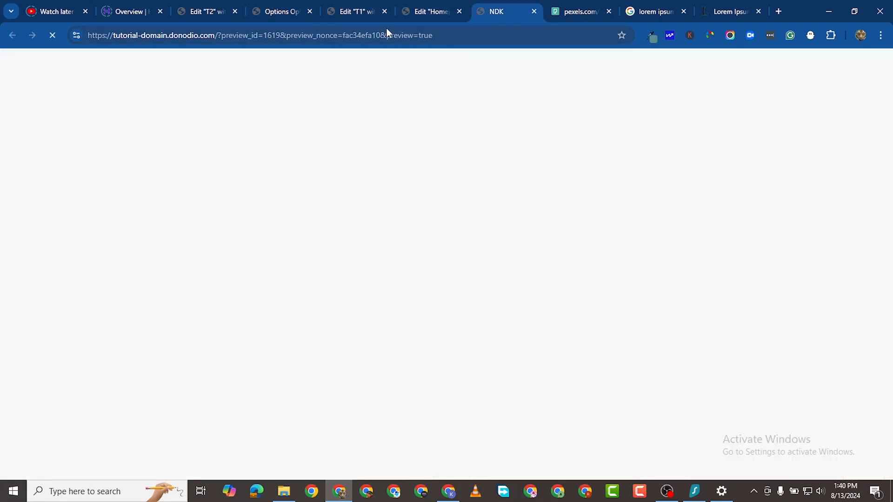
{"action": "left_click", "coordinate": [353, 13]}
{"action": "left_click", "coordinate": [417, 14]}
{"action": "scroll", "coordinate": [446, 415], "scroll_direction": "down", "scroll_amount": 3}
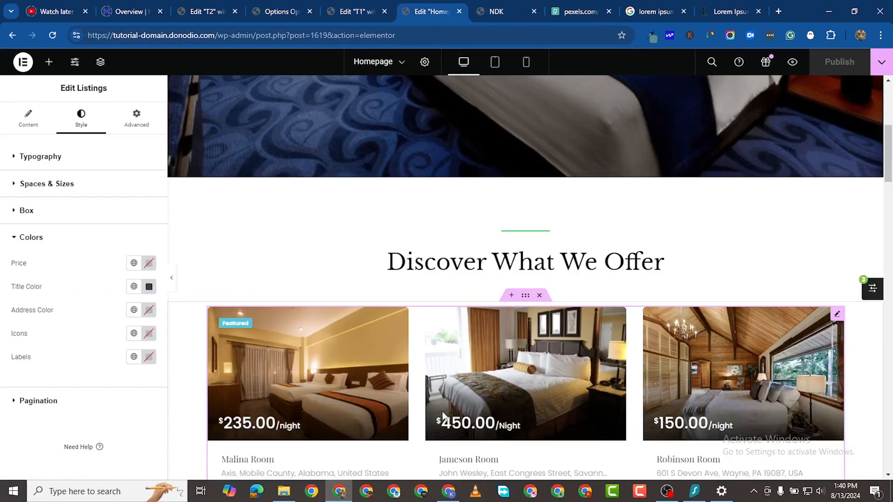
{"action": "scroll", "coordinate": [443, 415], "scroll_direction": "down", "scroll_amount": 8}
{"action": "scroll", "coordinate": [361, 371], "scroll_direction": "up", "scroll_amount": 7}
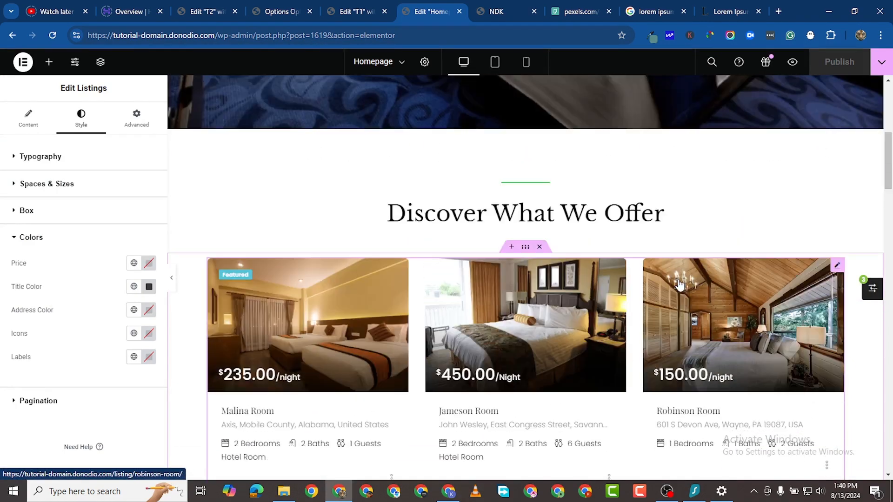
{"action": "scroll", "coordinate": [679, 283], "scroll_direction": "up", "scroll_amount": 3}
{"action": "scroll", "coordinate": [868, 233], "scroll_direction": "down", "scroll_amount": 6}
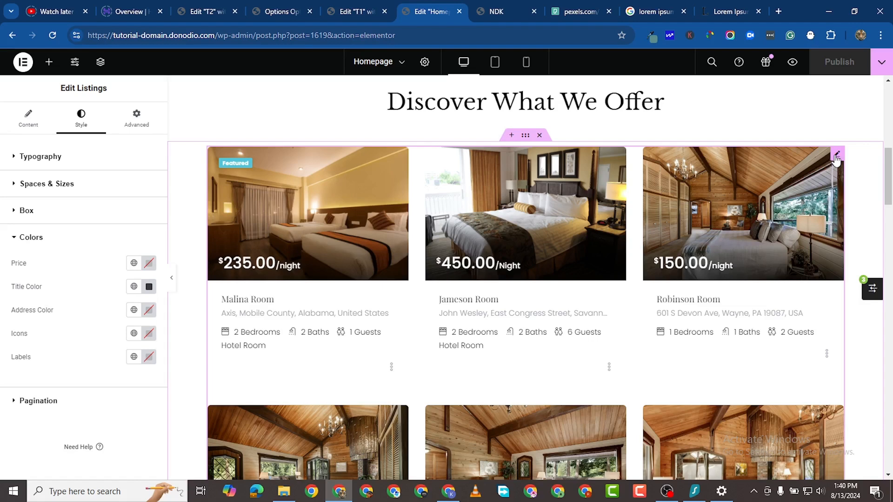
{"action": "left_click", "coordinate": [27, 118]}
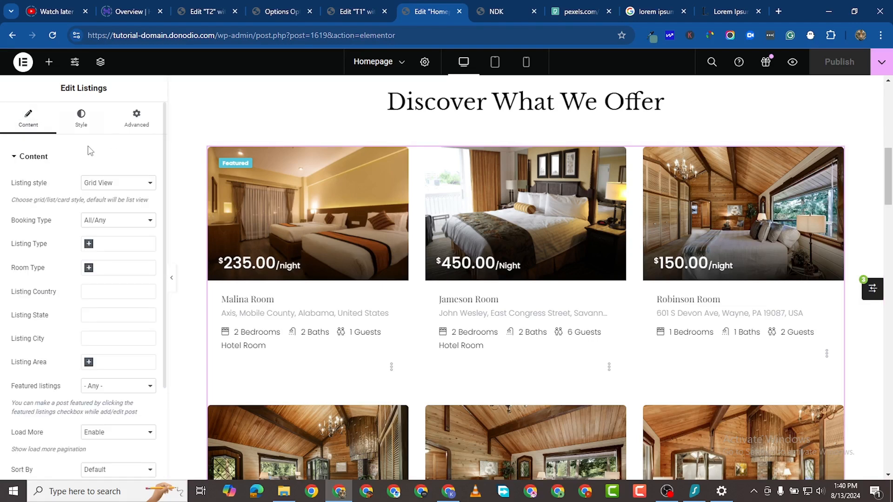
- Try the Grid View v2, Card View and List View listing styles on the room listings, ending back on Grid View
{"action": "left_click", "coordinate": [140, 185]}
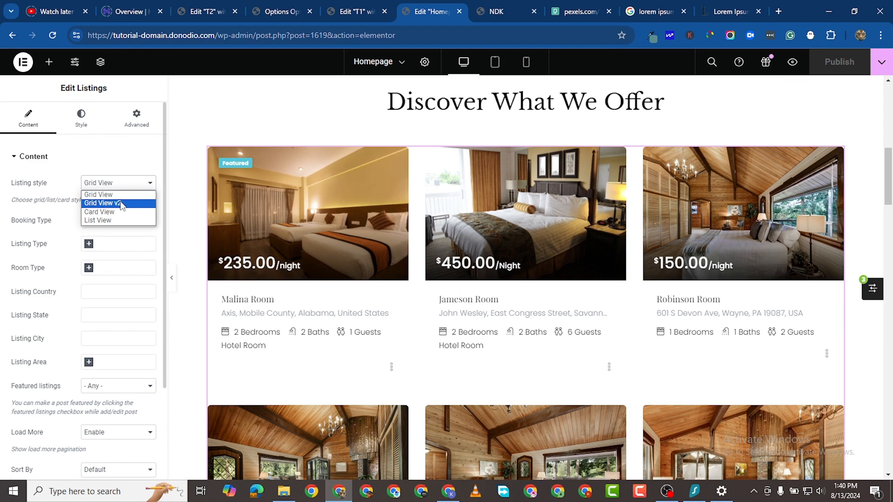
{"action": "left_click", "coordinate": [122, 204]}
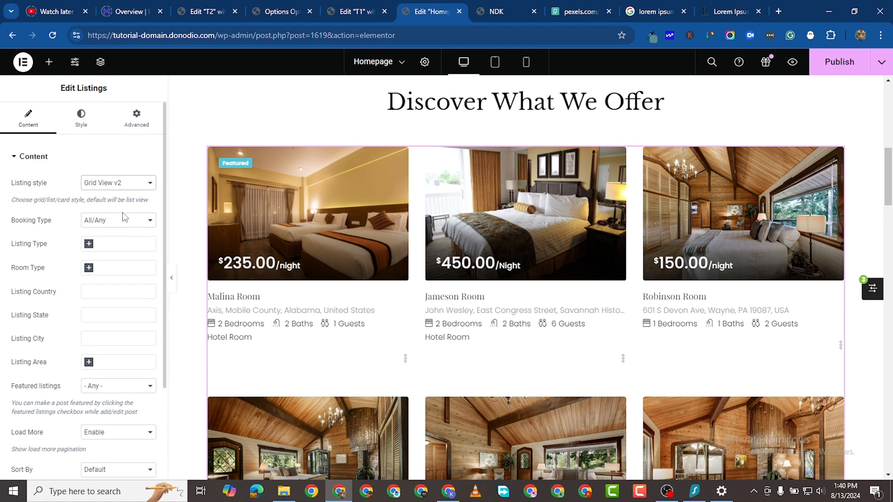
{"action": "left_click", "coordinate": [124, 186]}
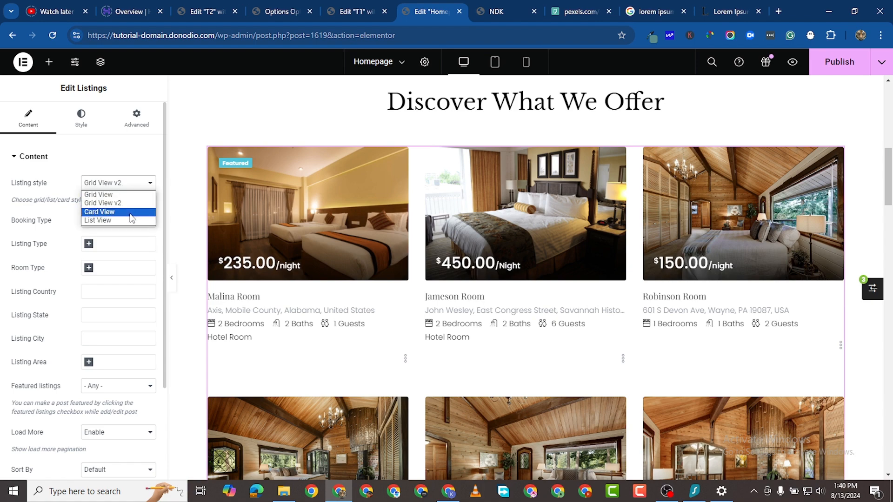
{"action": "left_click", "coordinate": [131, 217]}
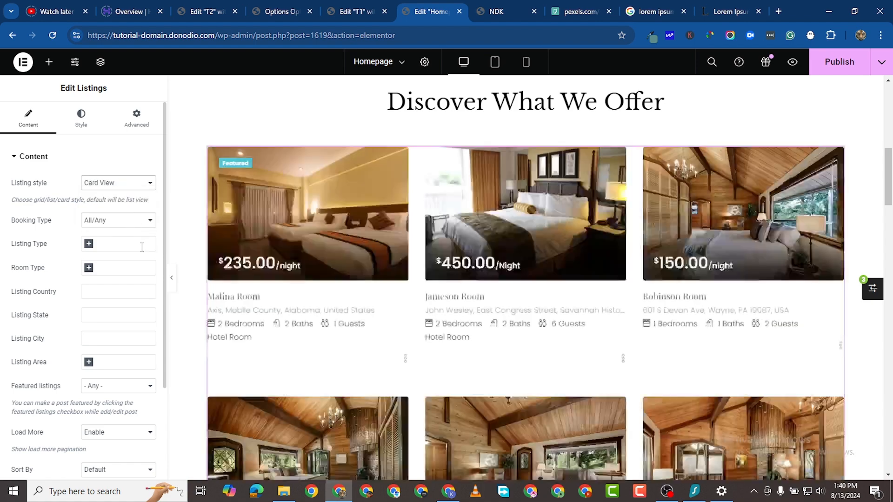
{"action": "left_click", "coordinate": [114, 182]}
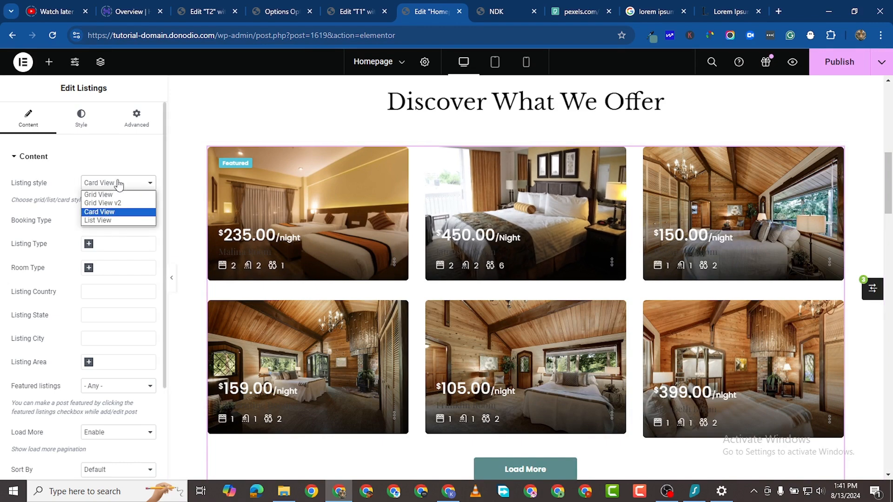
{"action": "left_click", "coordinate": [121, 207]}
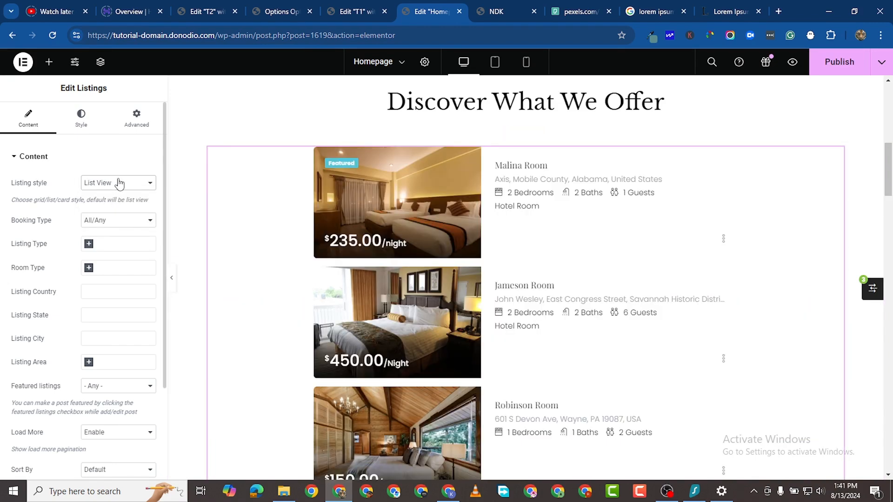
{"action": "left_click", "coordinate": [119, 182]}
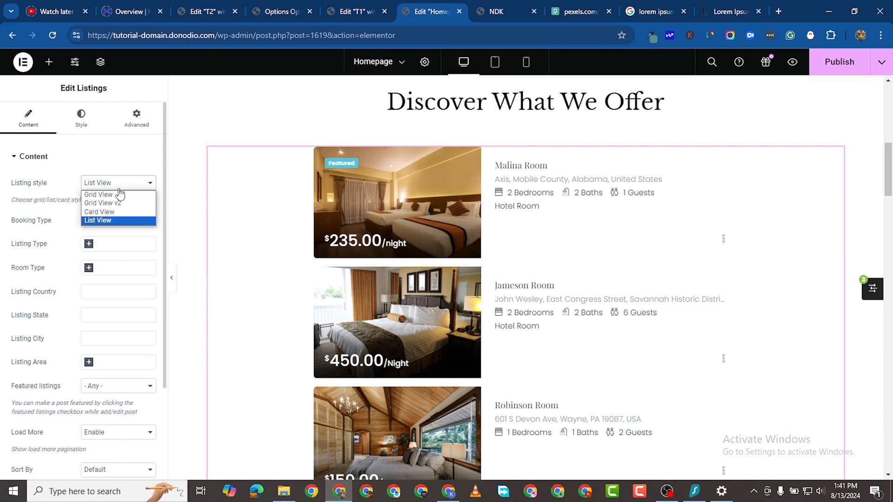
{"action": "key", "text": "Escape"}
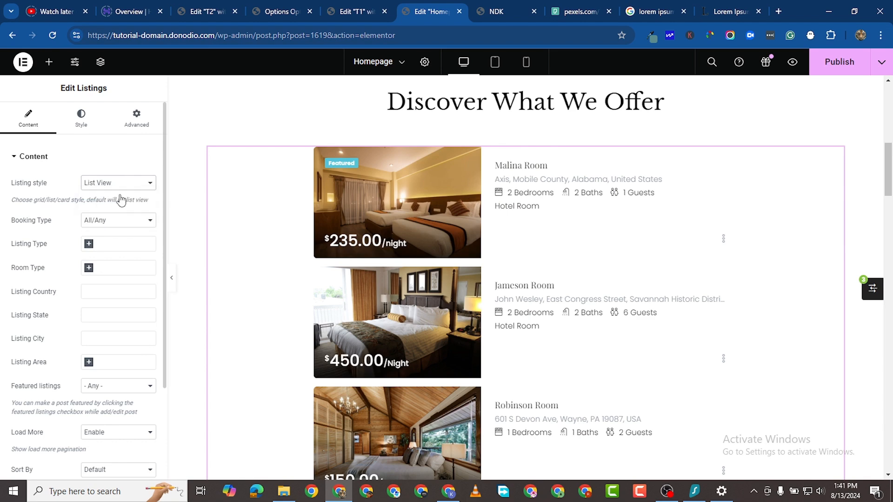
{"action": "left_click", "coordinate": [121, 200]}
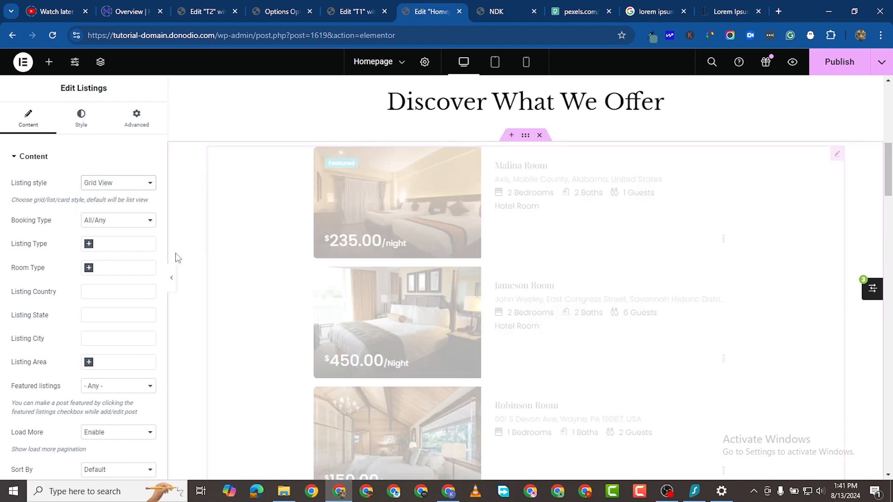
- Disable the Load More pagination of the Listings widget
{"action": "scroll", "coordinate": [89, 302], "scroll_direction": "down", "scroll_amount": 3}
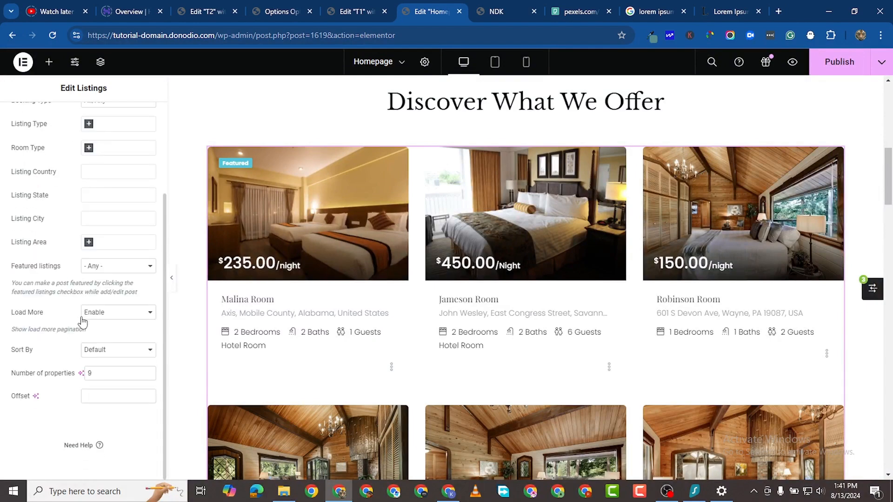
{"action": "left_click", "coordinate": [111, 313]}
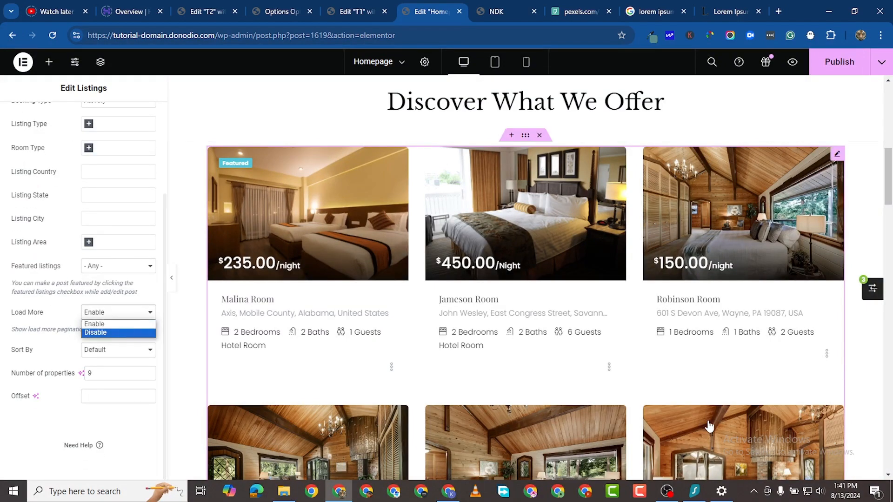
{"action": "scroll", "coordinate": [538, 433], "scroll_direction": "down", "scroll_amount": 8}
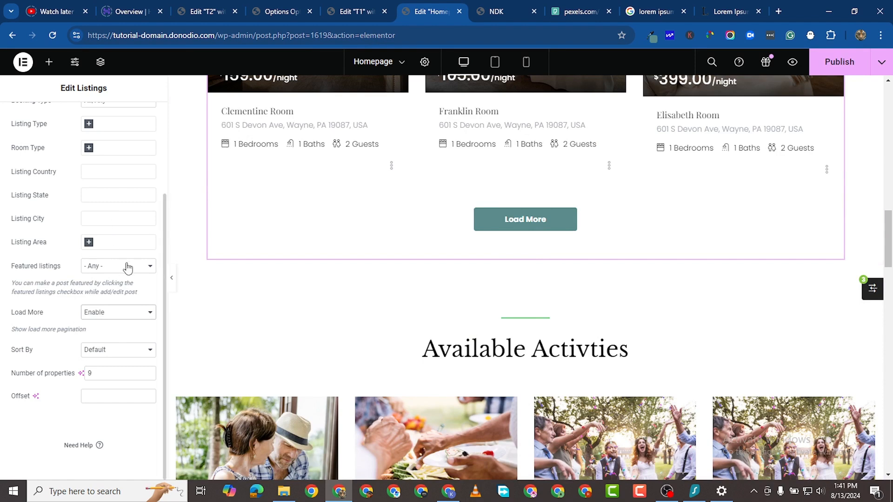
{"action": "left_click", "coordinate": [128, 267]}
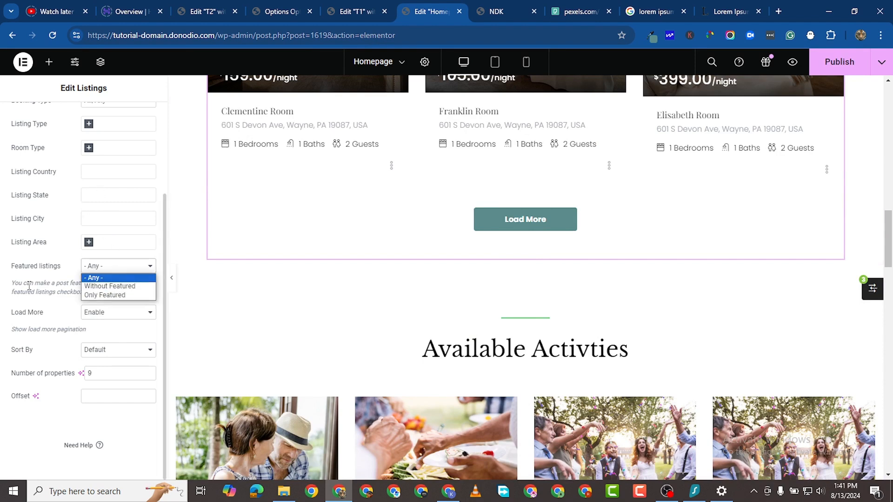
{"action": "left_click", "coordinate": [3, 246]}
{"action": "left_click", "coordinate": [111, 313]}
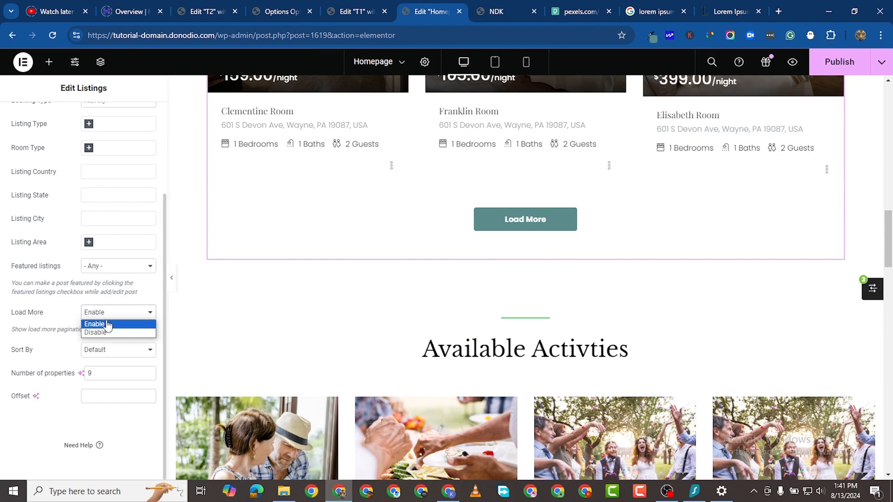
{"action": "left_click", "coordinate": [109, 330]}
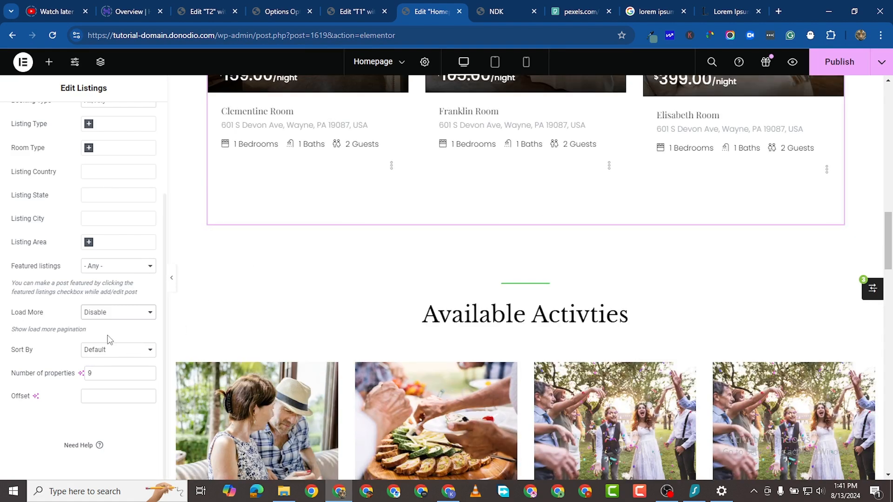
{"action": "left_click", "coordinate": [112, 355]}
{"action": "left_click", "coordinate": [115, 356]}
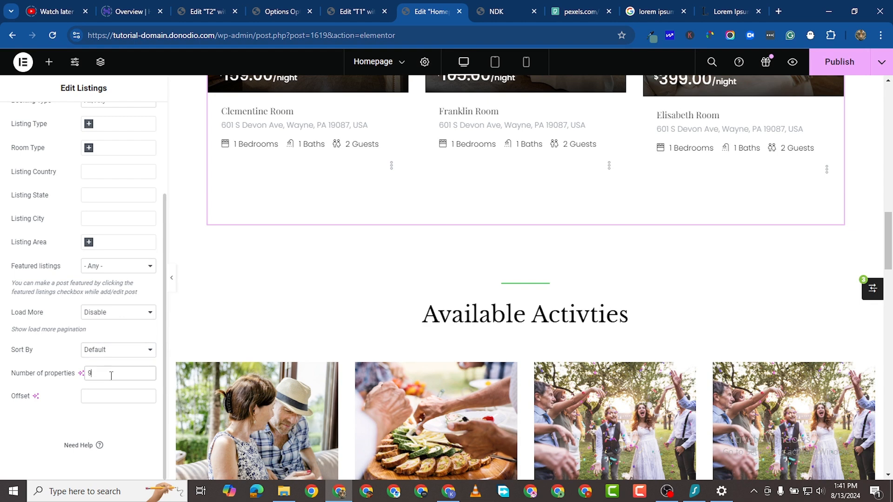
- Set the box background color of the room listing cards to black in the widget's style settings
{"action": "scroll", "coordinate": [98, 211], "scroll_direction": "up", "scroll_amount": 3}
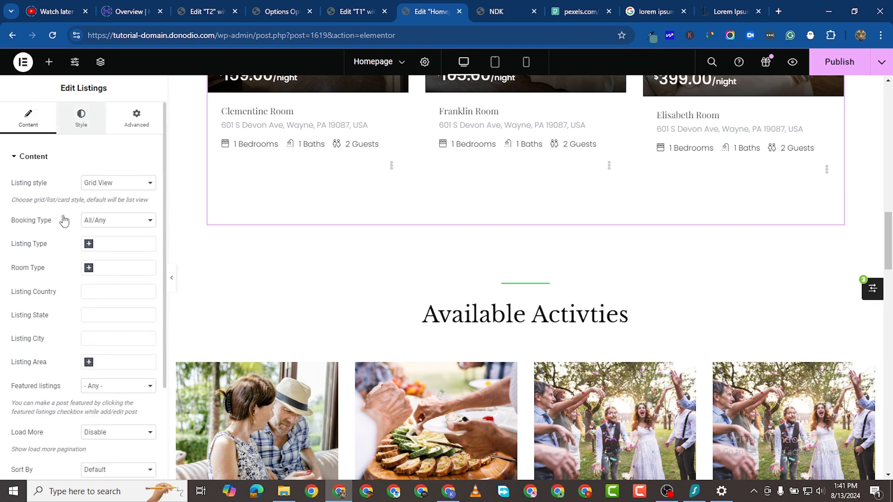
{"action": "left_click", "coordinate": [81, 118]}
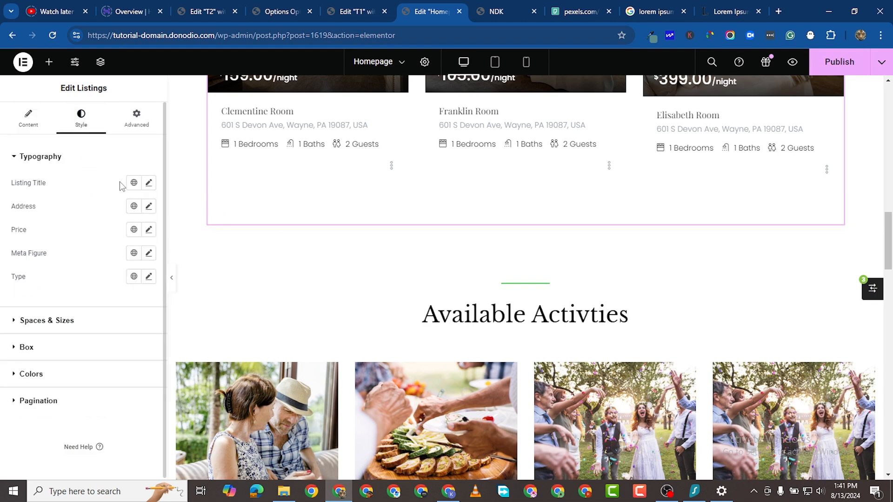
{"action": "scroll", "coordinate": [373, 253], "scroll_direction": "up", "scroll_amount": 3}
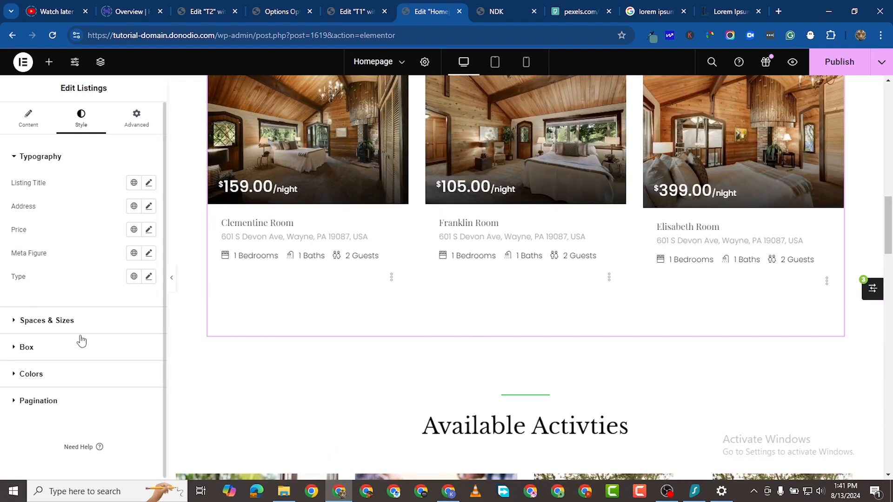
{"action": "left_click", "coordinate": [16, 323]}
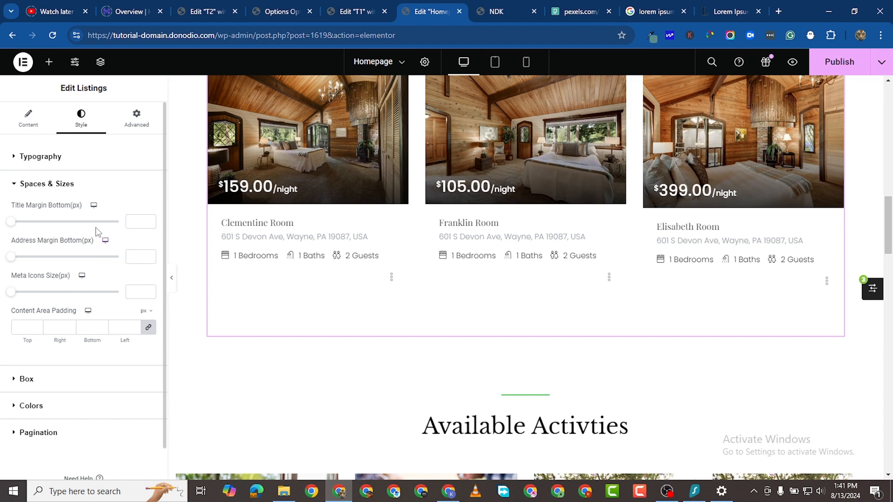
{"action": "scroll", "coordinate": [52, 343], "scroll_direction": "down", "scroll_amount": 1}
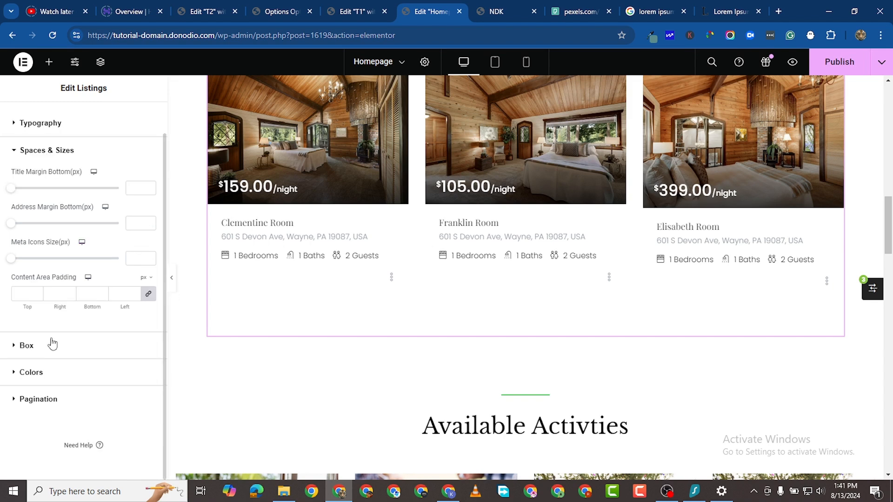
{"action": "left_click", "coordinate": [17, 347]}
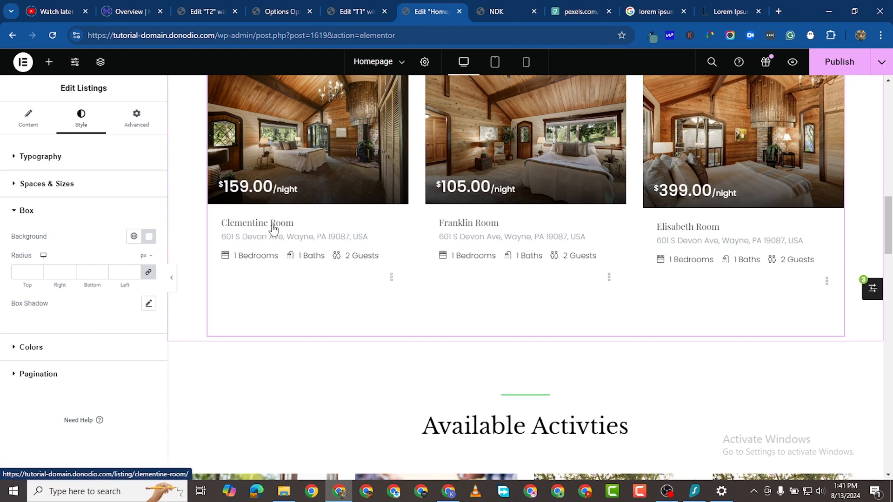
{"action": "left_click", "coordinate": [149, 236]}
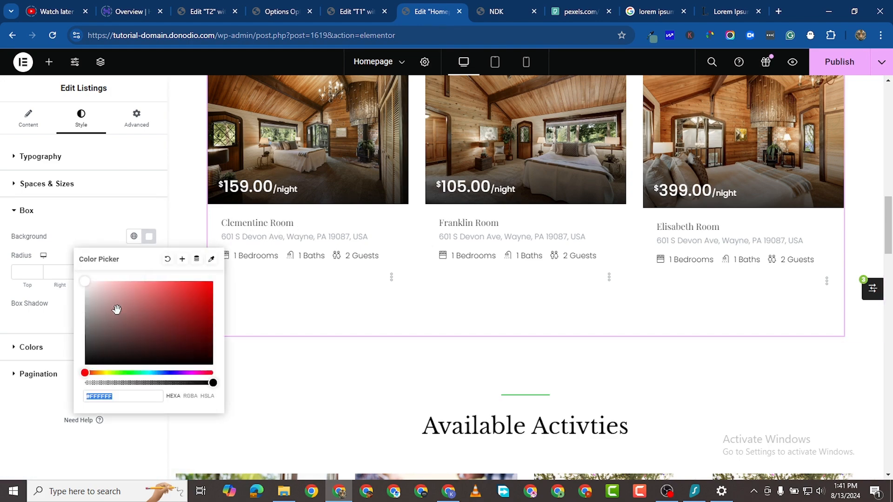
{"action": "left_click_drag", "start_coordinate": [116, 309], "coordinate": [63, 395]}
{"action": "left_click", "coordinate": [3, 423]}
{"action": "scroll", "coordinate": [361, 212], "scroll_direction": "up", "scroll_amount": 2}
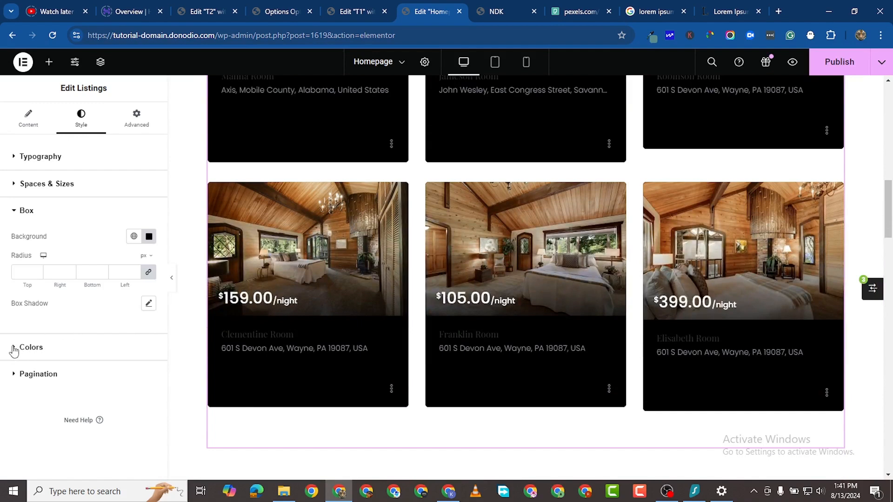
- Set the price and title colors of the listing cards to #FFFFFF
{"action": "left_click", "coordinate": [14, 349]}
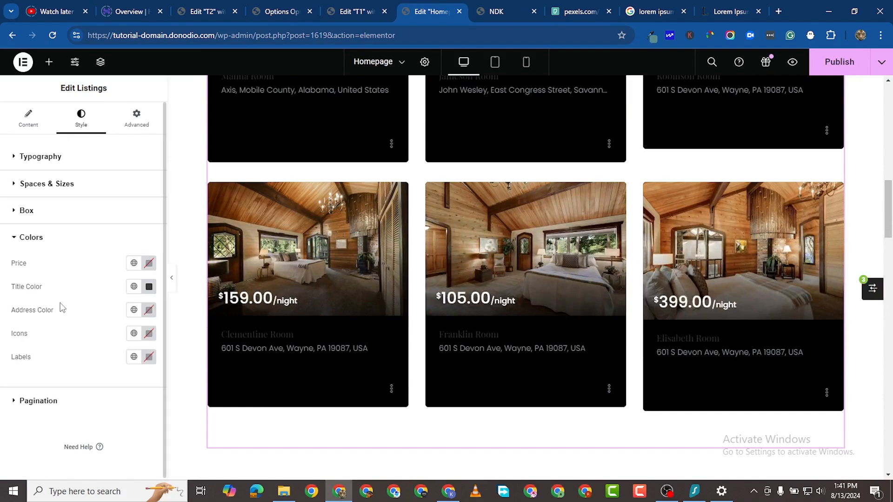
{"action": "left_click", "coordinate": [148, 264]}
{"action": "type", "text": "#FFFFFF"}
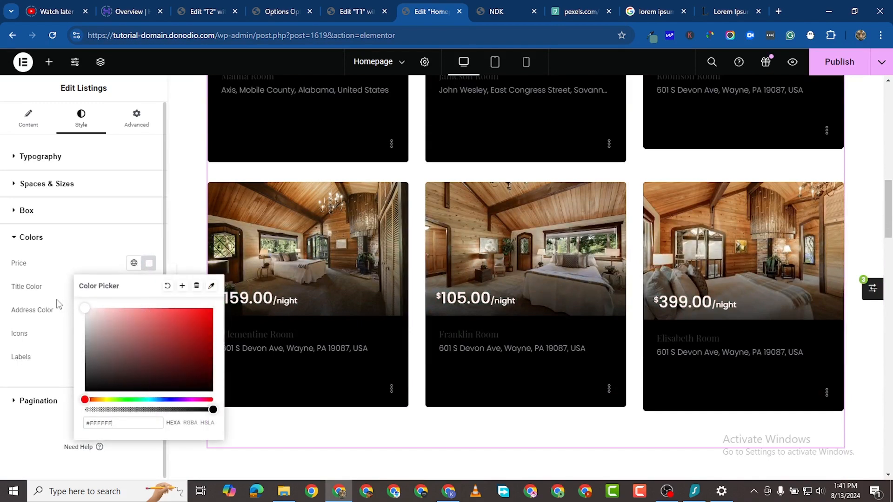
{"action": "left_click", "coordinate": [58, 304]}
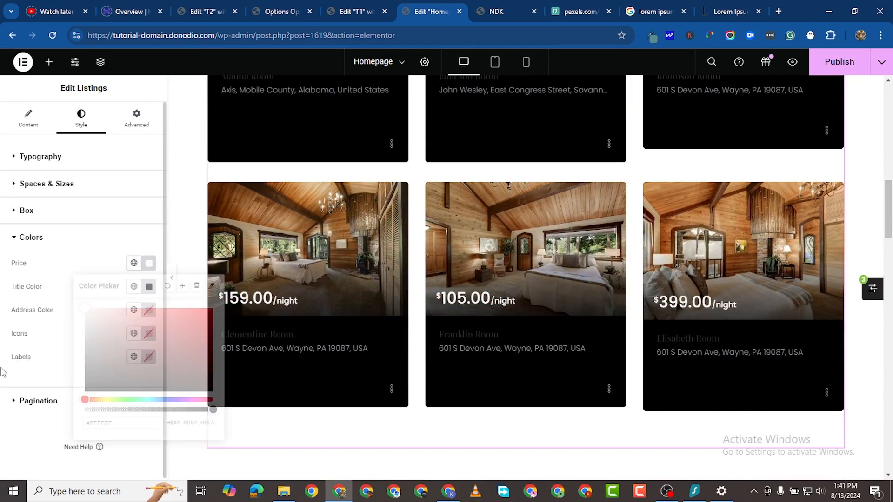
{"action": "left_click", "coordinate": [149, 288]}
{"action": "type", "text": "#FFFFFF"}
{"action": "left_click", "coordinate": [53, 367]}
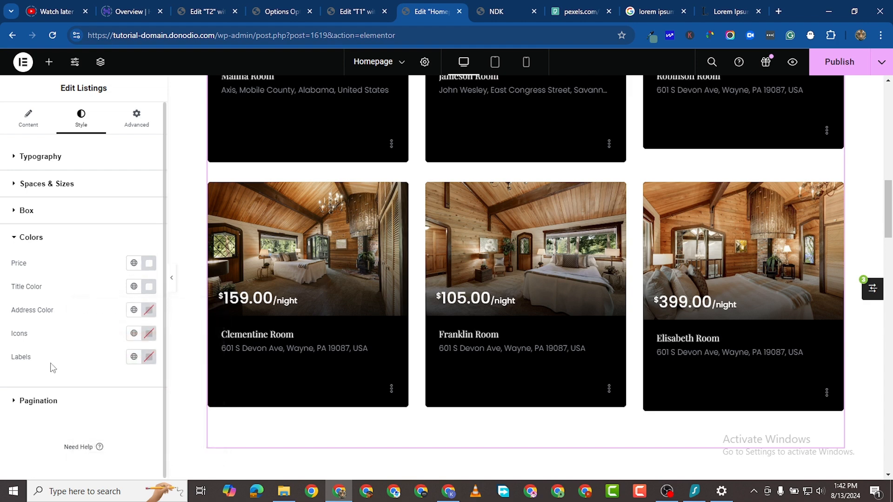
- Set the address, icons and labels colors of the listing cards to #FFFFFF and check the cards on the page
{"action": "left_click", "coordinate": [149, 311]}
{"action": "type", "text": "#FFFFFF"}
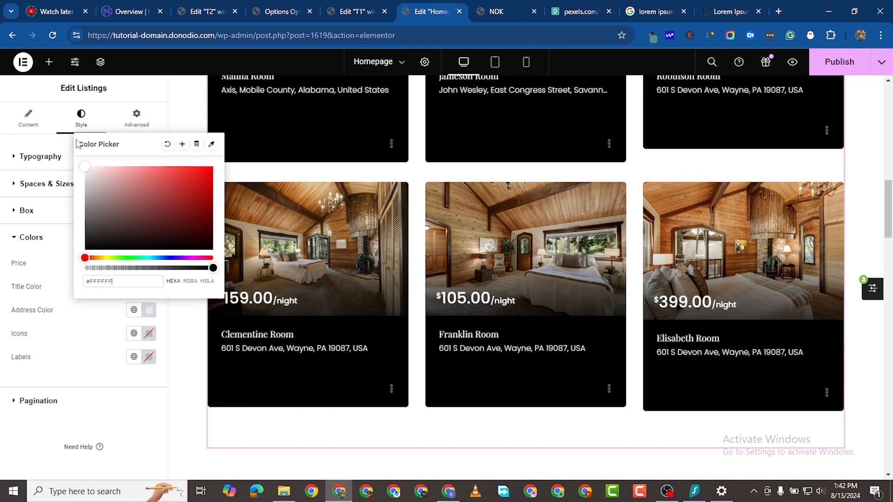
{"action": "left_click", "coordinate": [2, 194]}
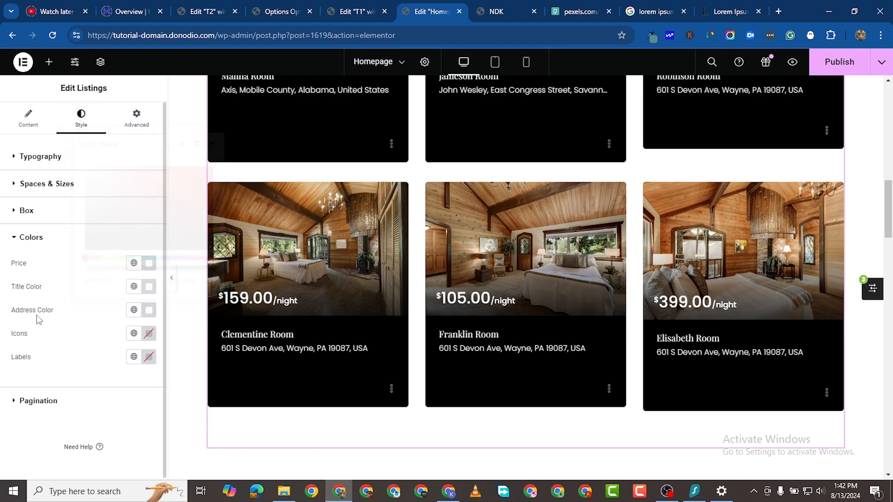
{"action": "left_click", "coordinate": [149, 335]}
{"action": "type", "text": "#FFFFFF"}
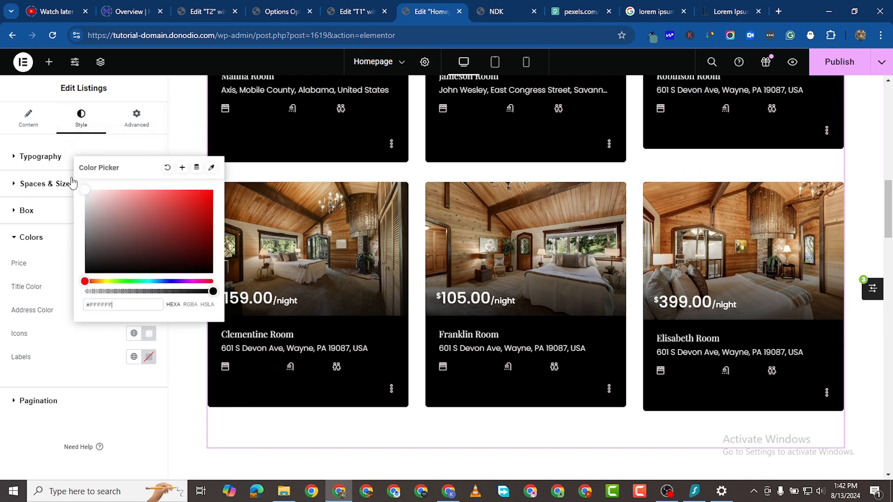
{"action": "left_click", "coordinate": [4, 370]}
{"action": "left_click", "coordinate": [149, 356]}
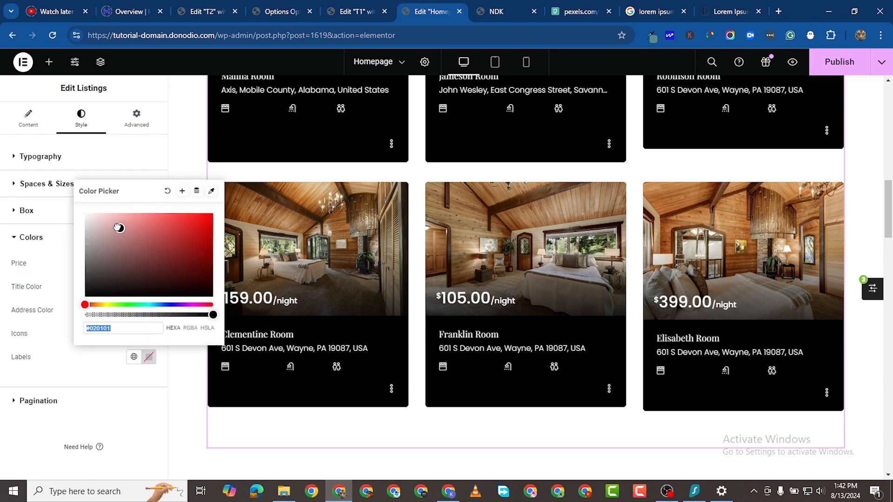
{"action": "type", "text": "#FFFFFF"}
{"action": "left_click", "coordinate": [5, 240]}
{"action": "left_click", "coordinate": [4, 238]}
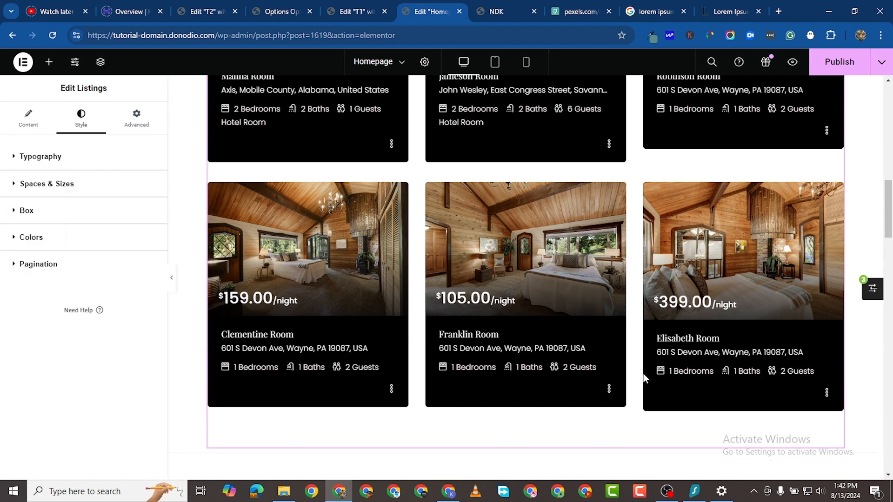
{"action": "scroll", "coordinate": [643, 373], "scroll_direction": "up", "scroll_amount": 5}
{"action": "scroll", "coordinate": [832, 336], "scroll_direction": "down", "scroll_amount": 10}
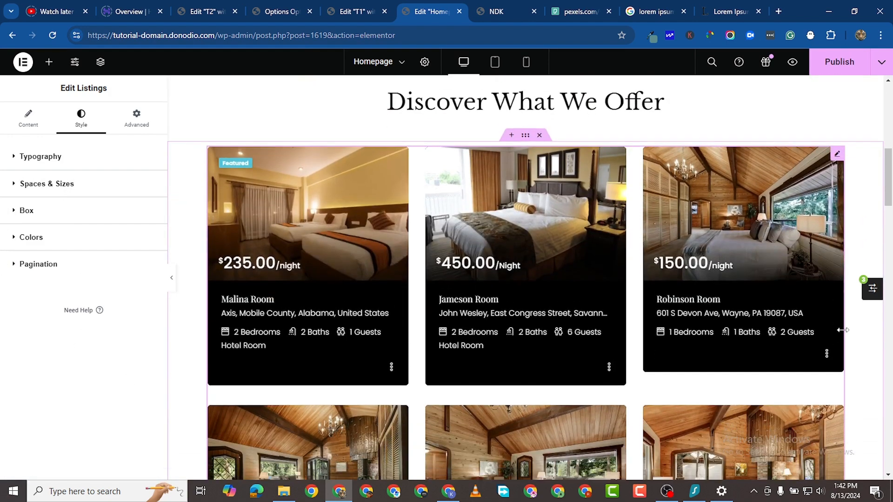
{"action": "scroll", "coordinate": [859, 327], "scroll_direction": "down", "scroll_amount": 15}
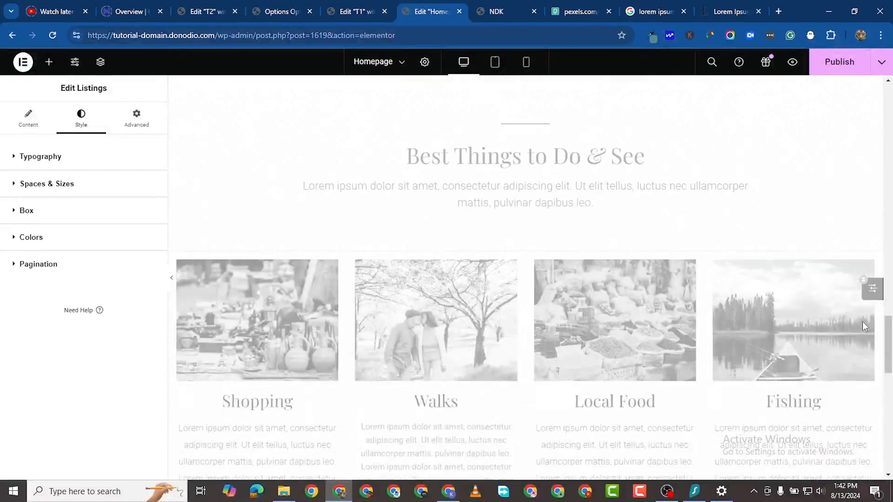
- Sample the teal color #5b8b8b from the contact form's Send button with the color picker extension
{"action": "scroll", "coordinate": [851, 302], "scroll_direction": "up", "scroll_amount": 7}
{"action": "scroll", "coordinate": [671, 215], "scroll_direction": "down", "scroll_amount": 7}
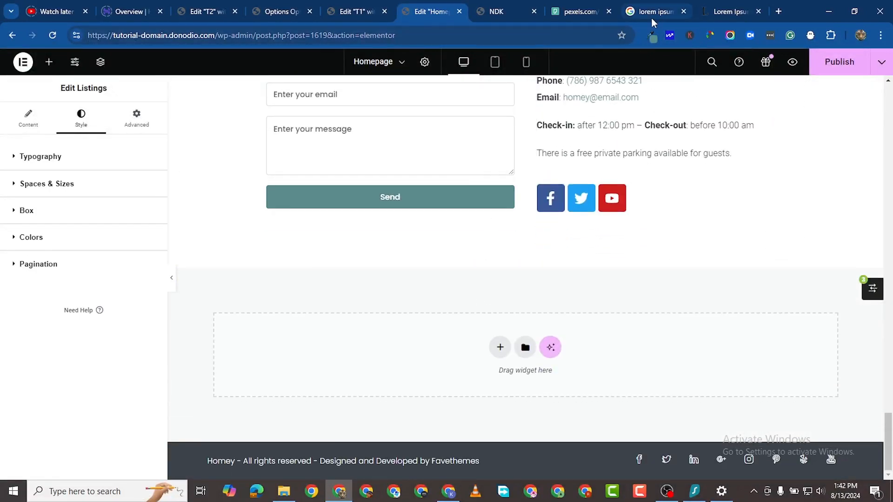
{"action": "left_click", "coordinate": [651, 36]}
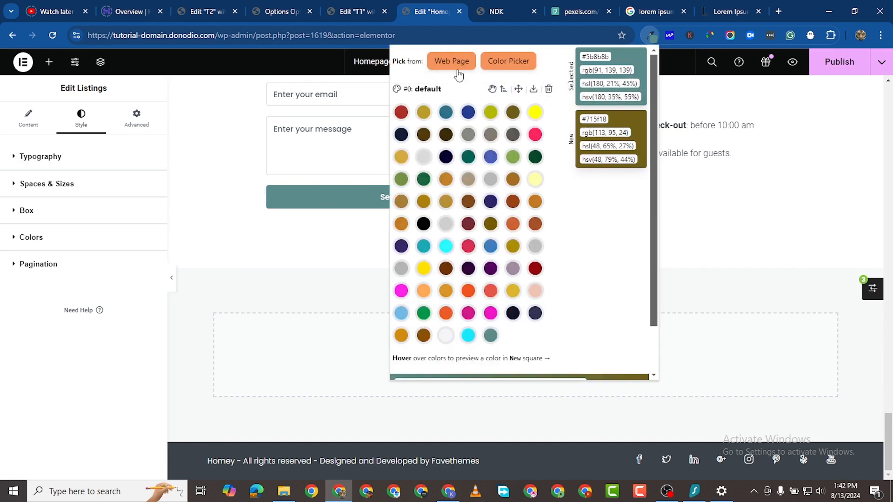
{"action": "left_click", "coordinate": [354, 197]}
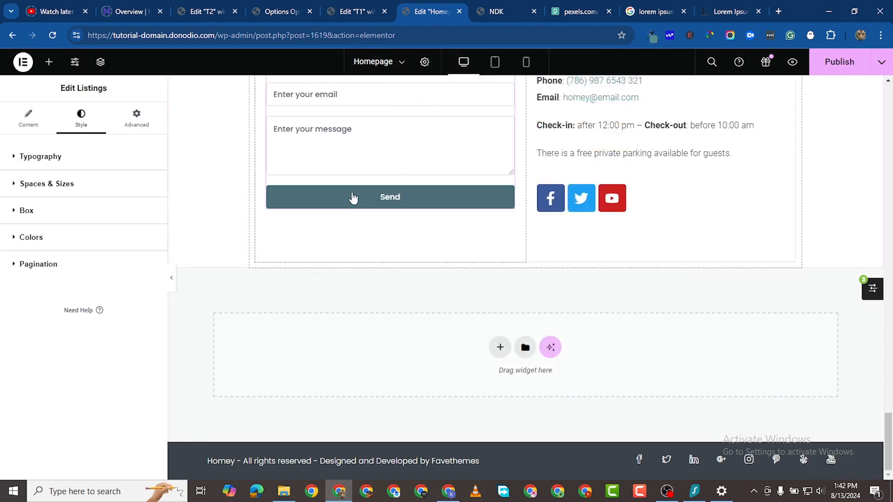
{"action": "left_click", "coordinate": [651, 37]}
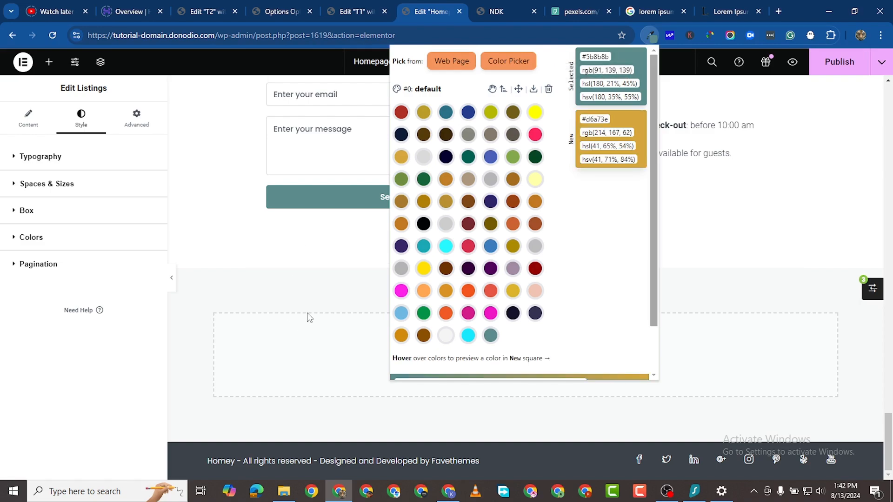
{"action": "left_click", "coordinate": [188, 337]}
- Set the box background of the room listing cards to #5B8B8B and check the cards on the page
{"action": "scroll", "coordinate": [367, 308], "scroll_direction": "up", "scroll_amount": 10}
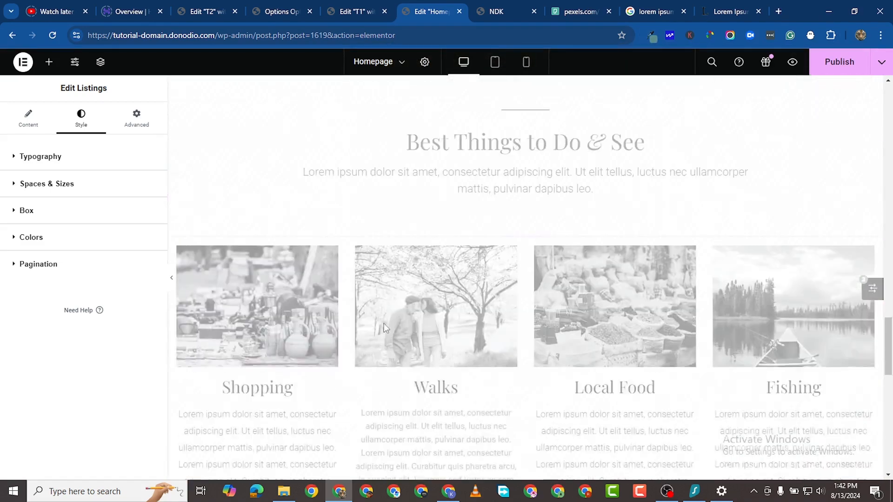
{"action": "scroll", "coordinate": [417, 310], "scroll_direction": "up", "scroll_amount": 10}
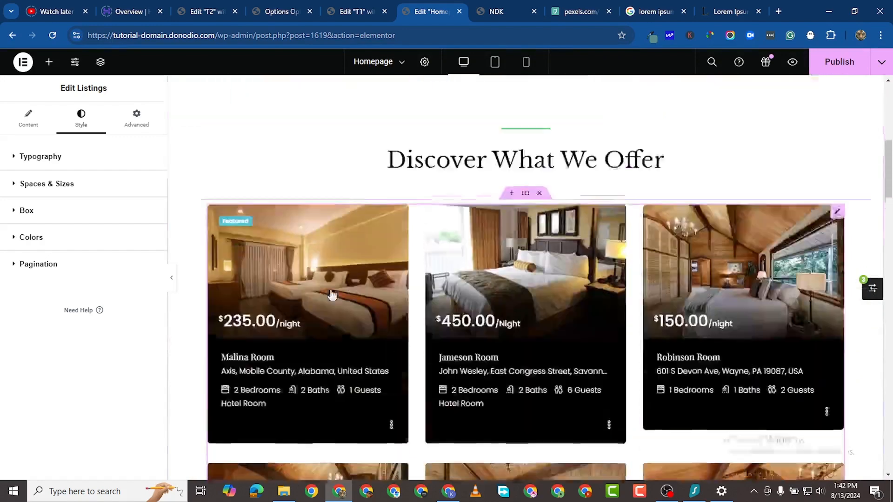
{"action": "scroll", "coordinate": [325, 294], "scroll_direction": "down", "scroll_amount": 2}
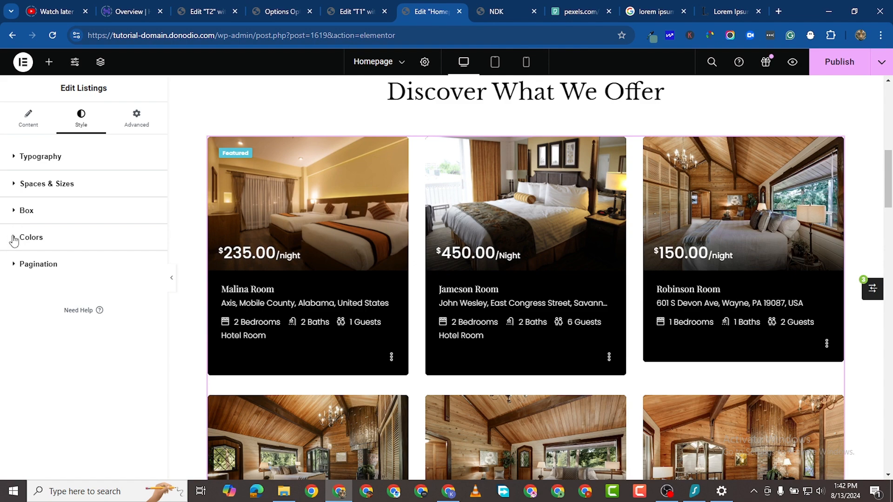
{"action": "left_click", "coordinate": [32, 245]}
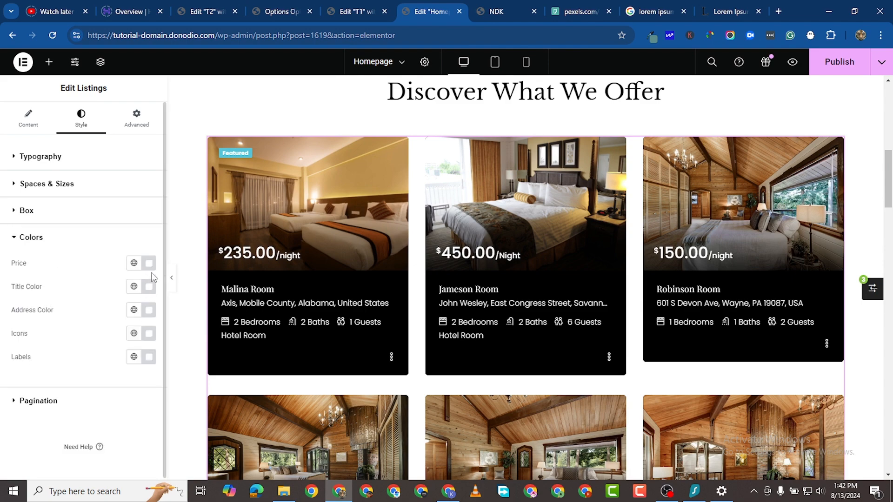
{"action": "left_click", "coordinate": [14, 215]}
{"action": "left_click", "coordinate": [149, 236]}
{"action": "left_click", "coordinate": [105, 397]}
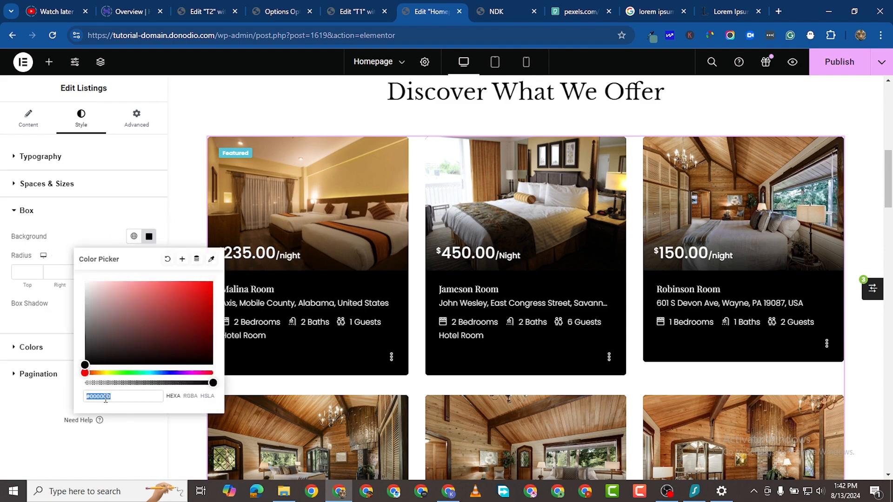
{"action": "right_click", "coordinate": [103, 397]}
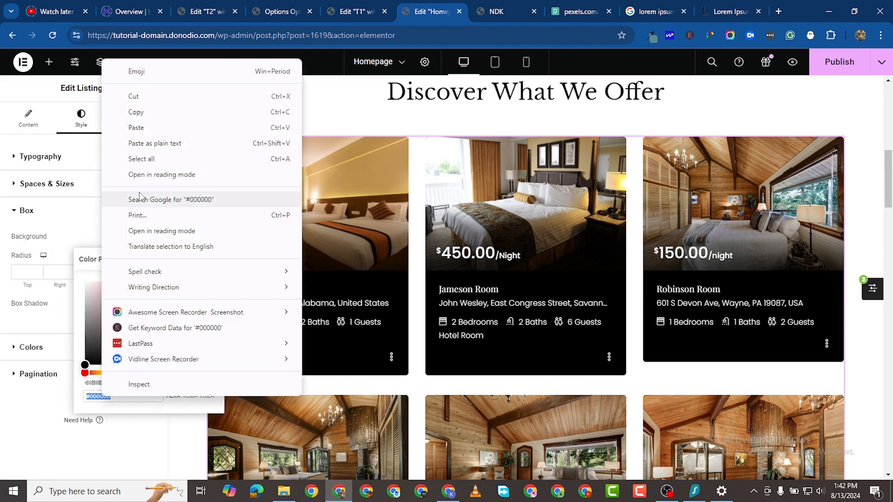
{"action": "left_click", "coordinate": [139, 128]}
{"action": "left_click", "coordinate": [4, 430]}
{"action": "scroll", "coordinate": [827, 282], "scroll_direction": "down", "scroll_amount": 8}
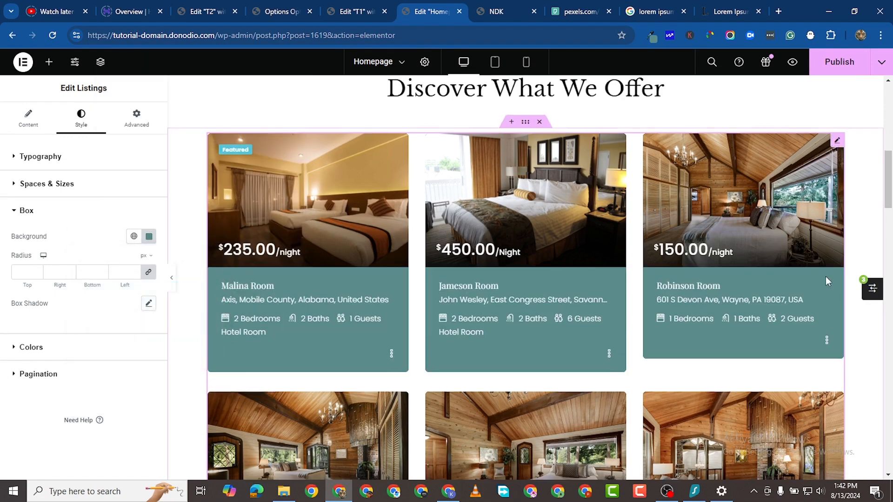
{"action": "scroll", "coordinate": [825, 324], "scroll_direction": "up", "scroll_amount": 5}
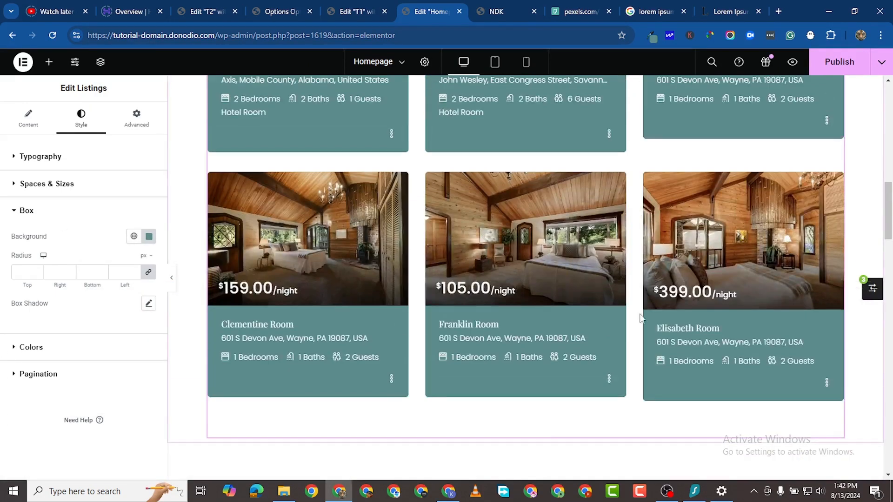
{"action": "scroll", "coordinate": [515, 303], "scroll_direction": "up", "scroll_amount": 2}
{"action": "scroll", "coordinate": [464, 256], "scroll_direction": "up", "scroll_amount": 3}
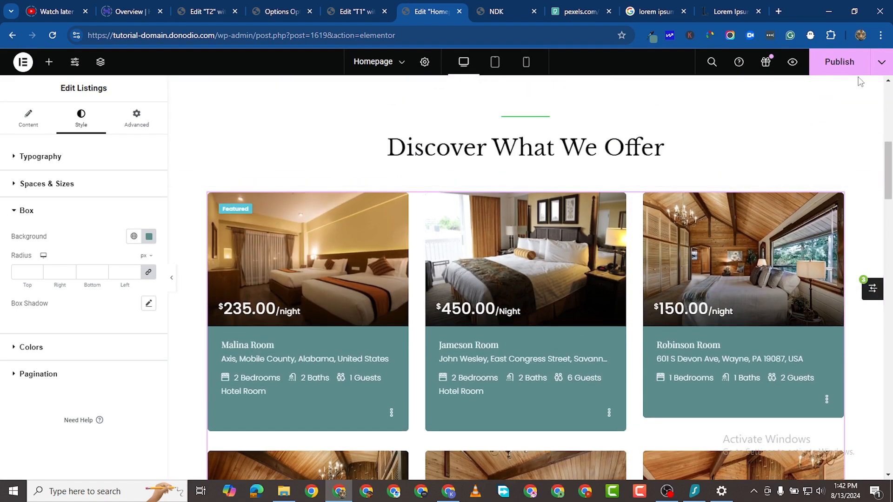
- Set the background color of the hero section's Book Room button to #5B8B8B
{"action": "scroll", "coordinate": [576, 231], "scroll_direction": "up", "scroll_amount": 3}
{"action": "scroll", "coordinate": [575, 231], "scroll_direction": "up", "scroll_amount": 4}
{"action": "scroll", "coordinate": [569, 300], "scroll_direction": "down", "scroll_amount": 2}
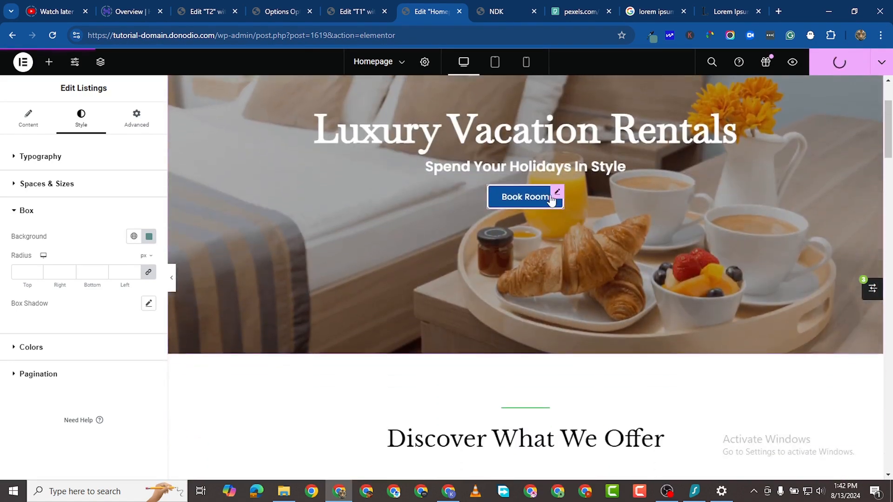
{"action": "left_click", "coordinate": [556, 192]}
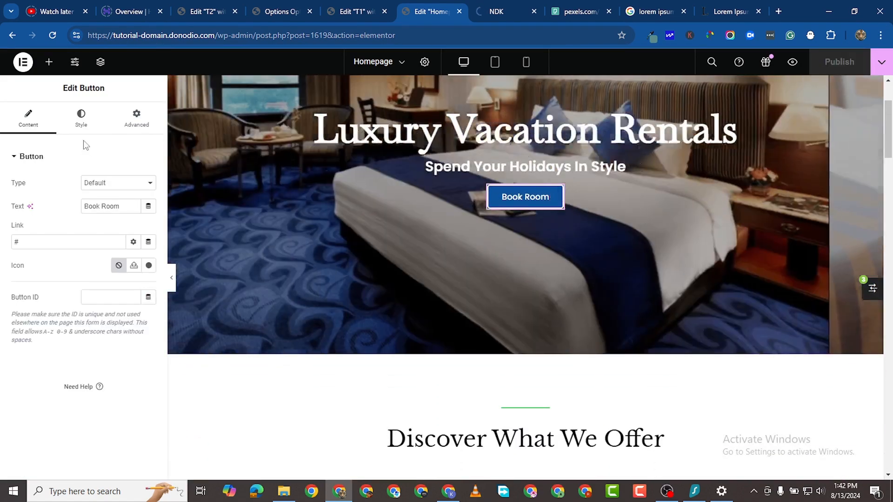
{"action": "left_click", "coordinate": [81, 118]}
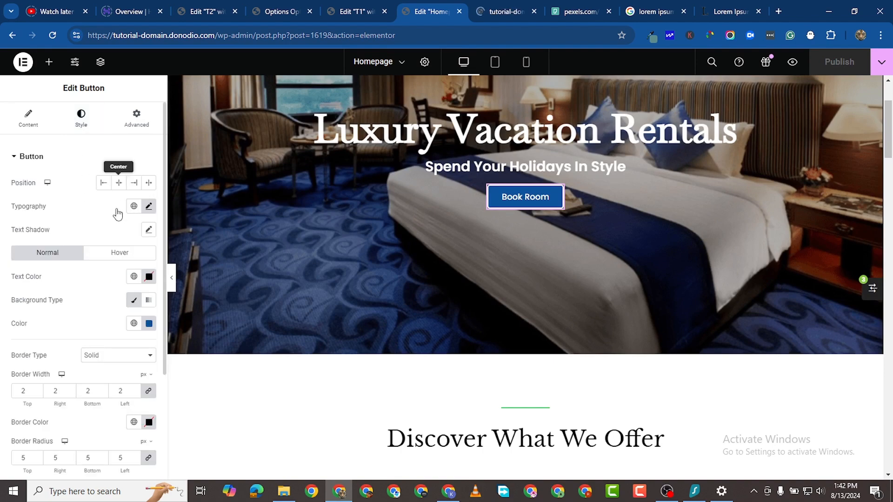
{"action": "left_click", "coordinate": [149, 324]}
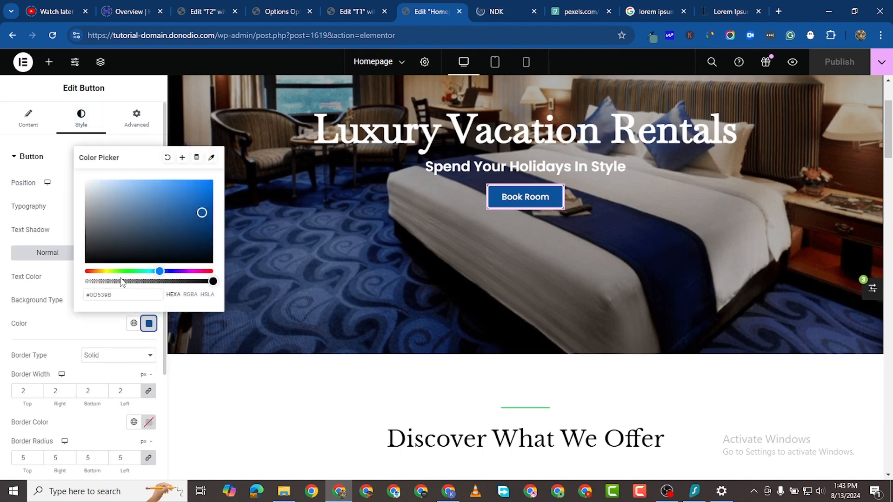
{"action": "right_click", "coordinate": [93, 291]}
{"action": "left_click", "coordinate": [124, 94]}
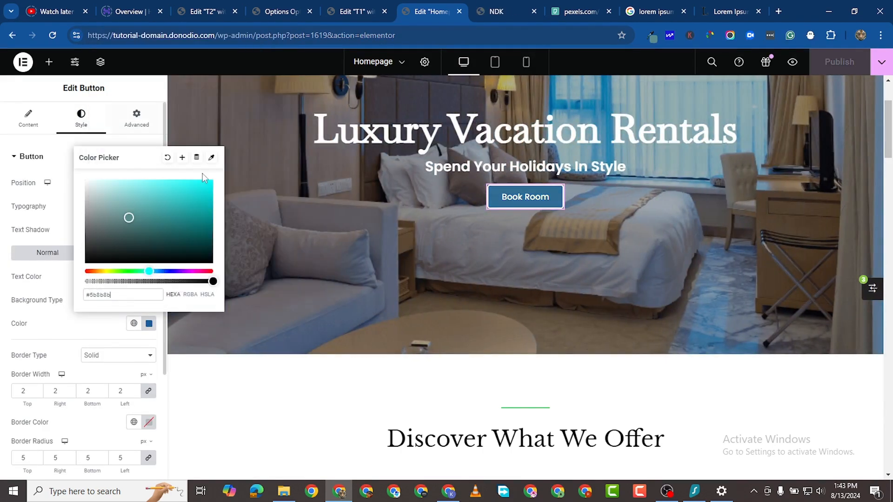
{"action": "left_click", "coordinate": [403, 403]}
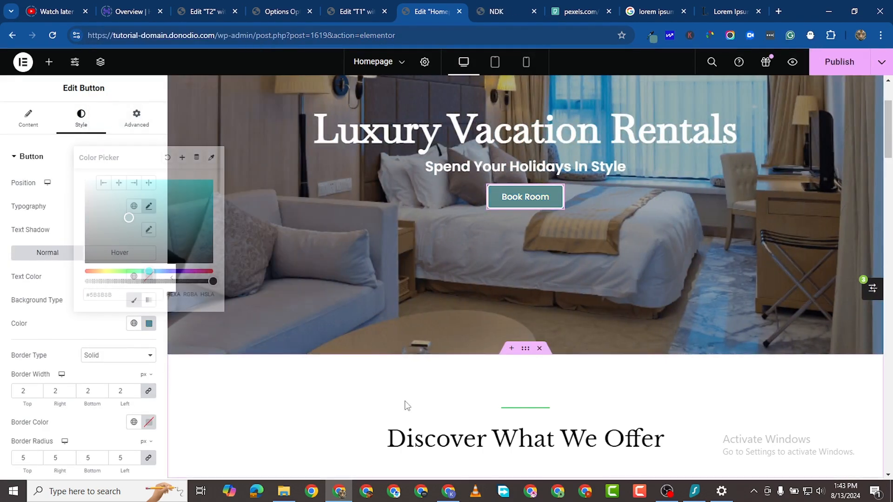
- Publish the homepage changes and check the Book Room button and room listing cards in the site preview
{"action": "left_click", "coordinate": [835, 75]}
{"action": "scroll", "coordinate": [697, 279], "scroll_direction": "down", "scroll_amount": 15}
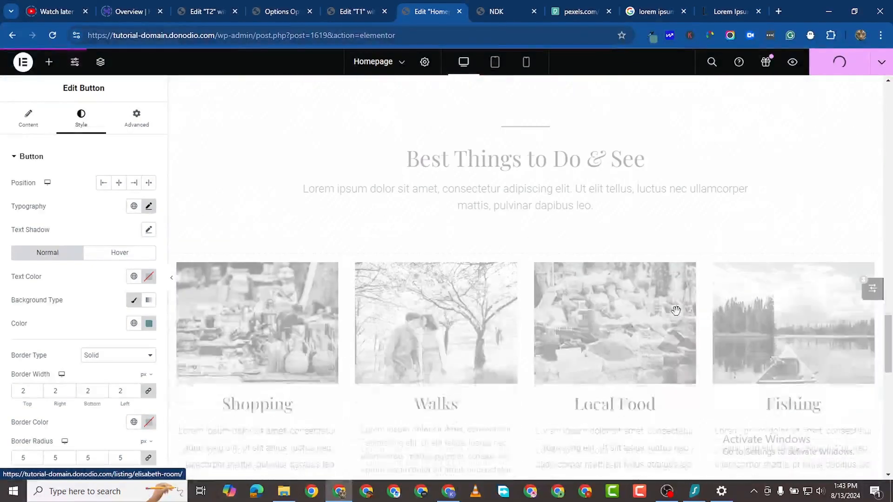
{"action": "scroll", "coordinate": [676, 310], "scroll_direction": "up", "scroll_amount": 2}
{"action": "scroll", "coordinate": [675, 314], "scroll_direction": "down", "scroll_amount": 16}
{"action": "scroll", "coordinate": [675, 315], "scroll_direction": "up", "scroll_amount": 7}
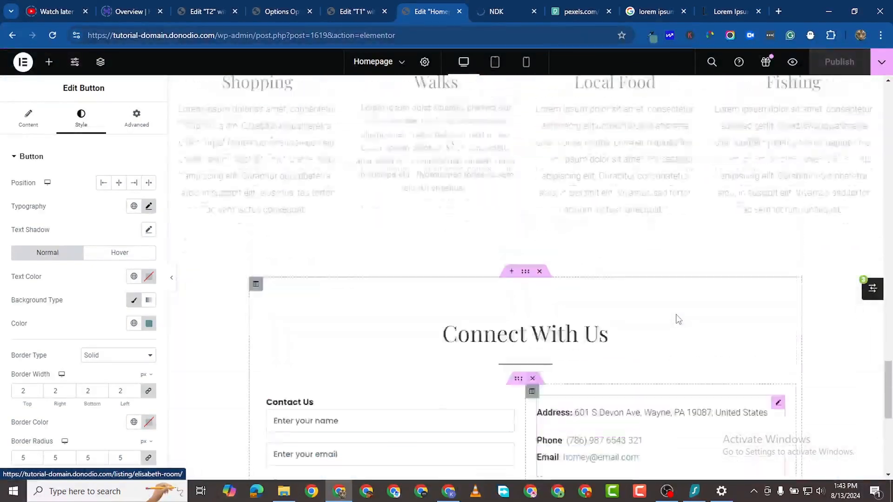
{"action": "scroll", "coordinate": [678, 319], "scroll_direction": "up", "scroll_amount": 12}
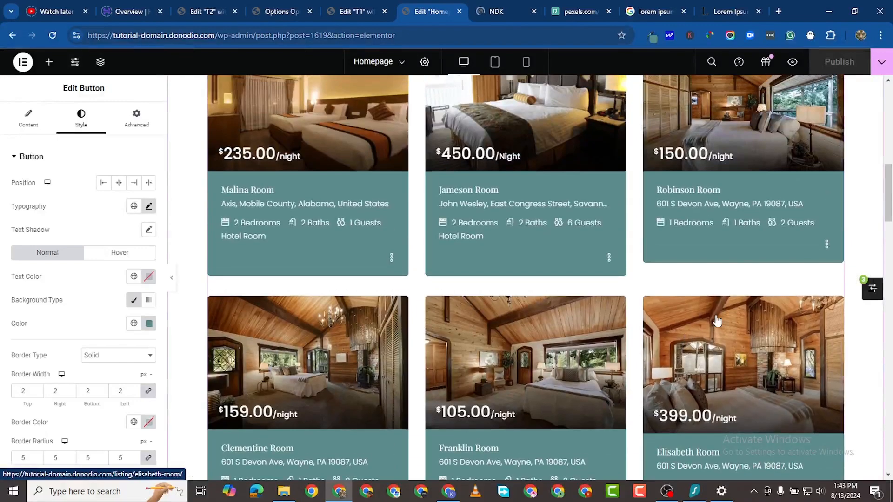
{"action": "scroll", "coordinate": [716, 321], "scroll_direction": "up", "scroll_amount": 6}
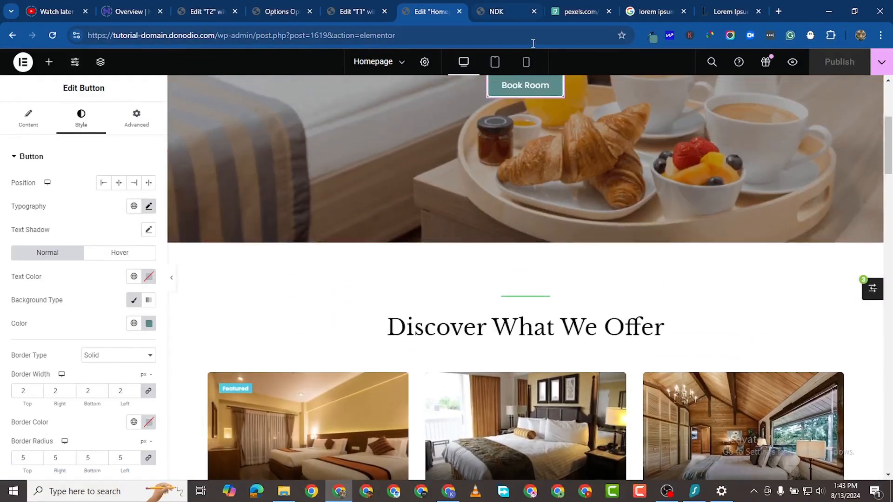
{"action": "left_click", "coordinate": [497, 13]}
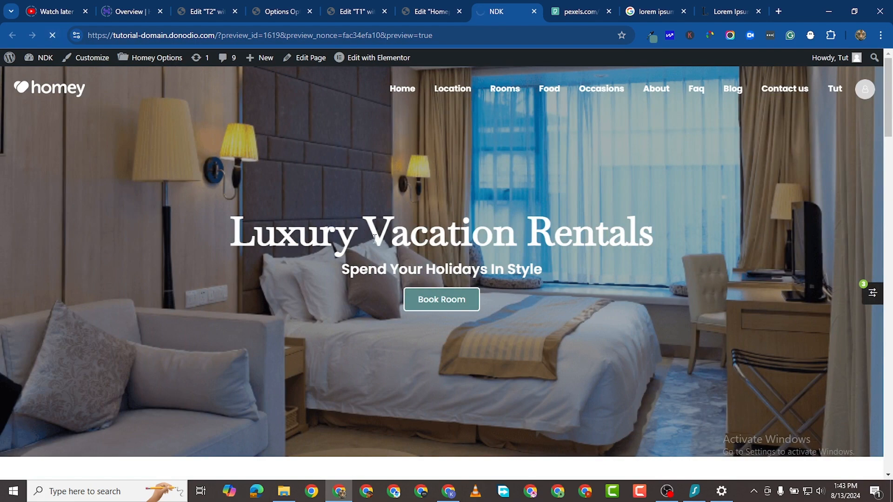
{"action": "scroll", "coordinate": [374, 239], "scroll_direction": "down", "scroll_amount": 12}
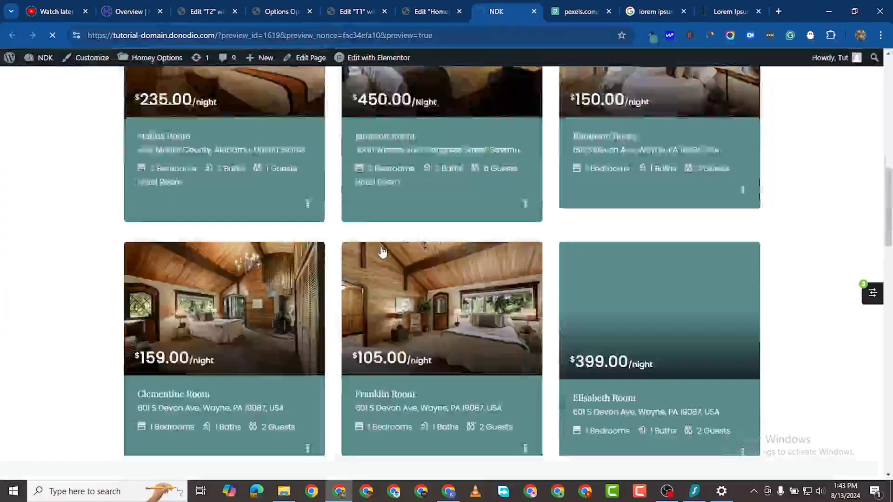
{"action": "scroll", "coordinate": [384, 251], "scroll_direction": "up", "scroll_amount": 5}
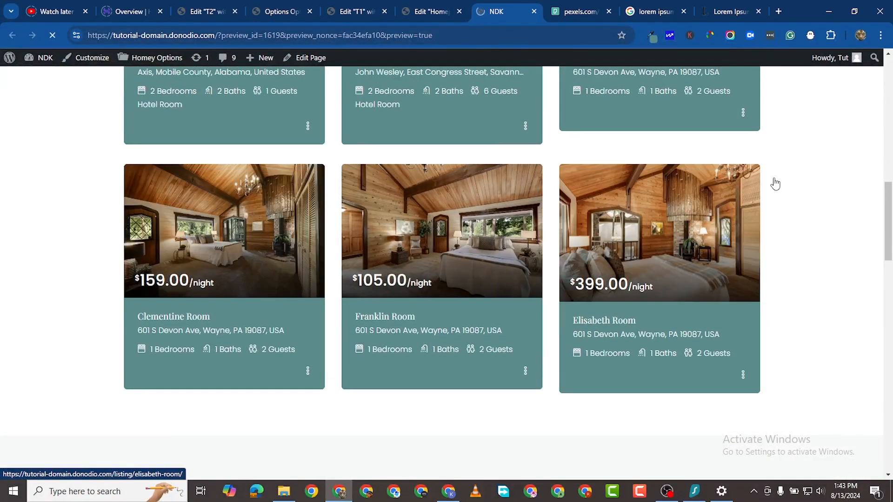
{"action": "scroll", "coordinate": [773, 183], "scroll_direction": "up", "scroll_amount": 4}
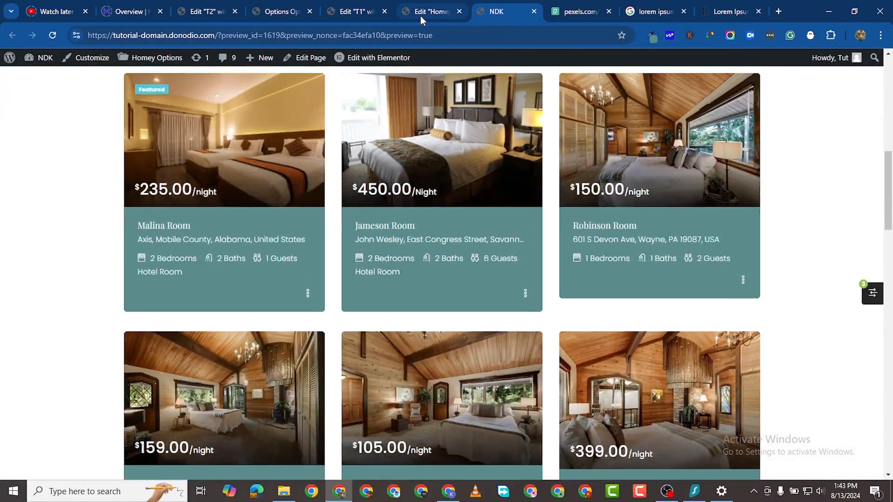
- Change the box background color of the room listing cards in the homepage editor to black
{"action": "left_click", "coordinate": [422, 13]}
{"action": "scroll", "coordinate": [192, 219], "scroll_direction": "down", "scroll_amount": 6}
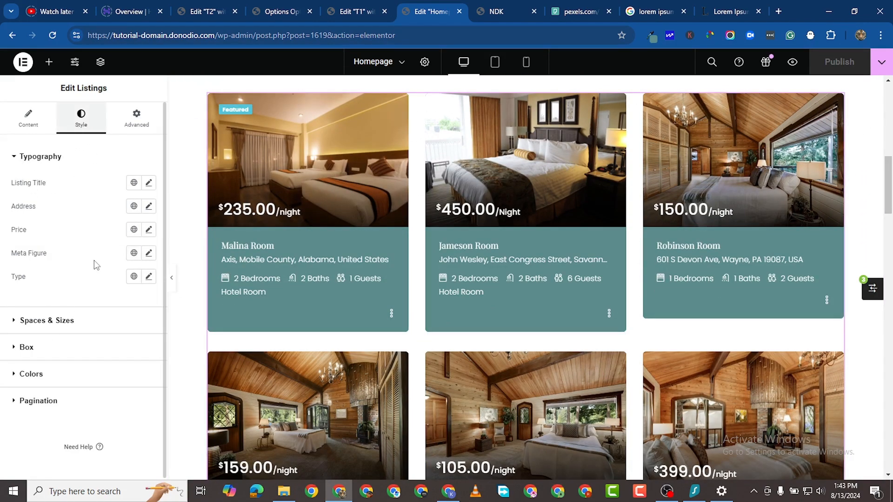
{"action": "left_click", "coordinate": [14, 352]}
{"action": "left_click", "coordinate": [149, 236]}
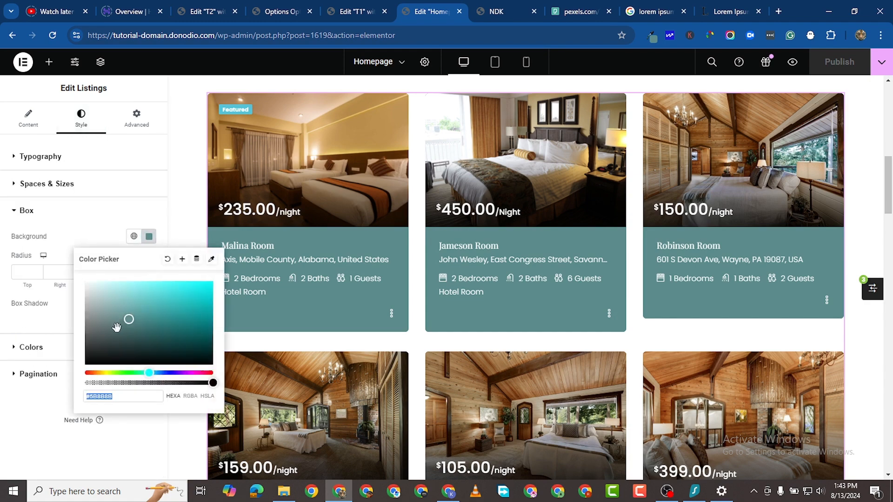
{"action": "left_click_drag", "start_coordinate": [116, 327], "coordinate": [50, 392]}
{"action": "left_click", "coordinate": [3, 440]}
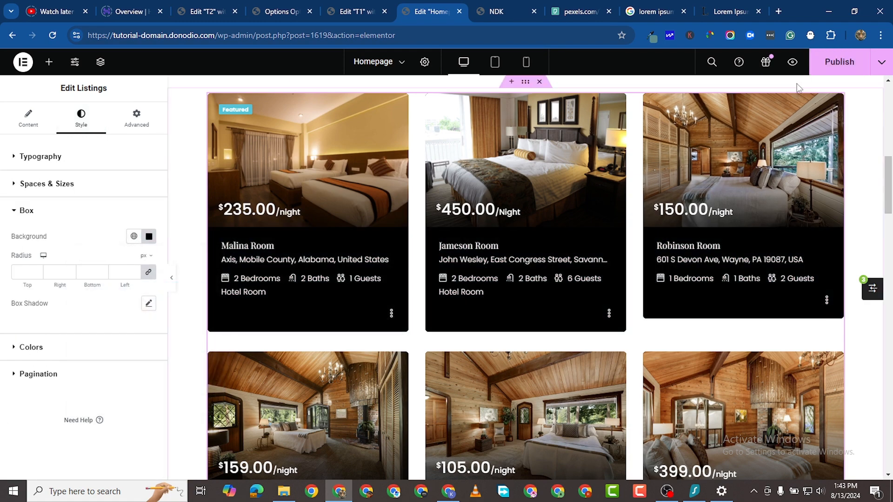
- Publish the homepage and review its preview from the listing cards down to the Connect With Us section
{"action": "left_click", "coordinate": [839, 62]}
{"action": "scroll", "coordinate": [610, 266], "scroll_direction": "down", "scroll_amount": 1}
{"action": "scroll", "coordinate": [606, 270], "scroll_direction": "down", "scroll_amount": 15}
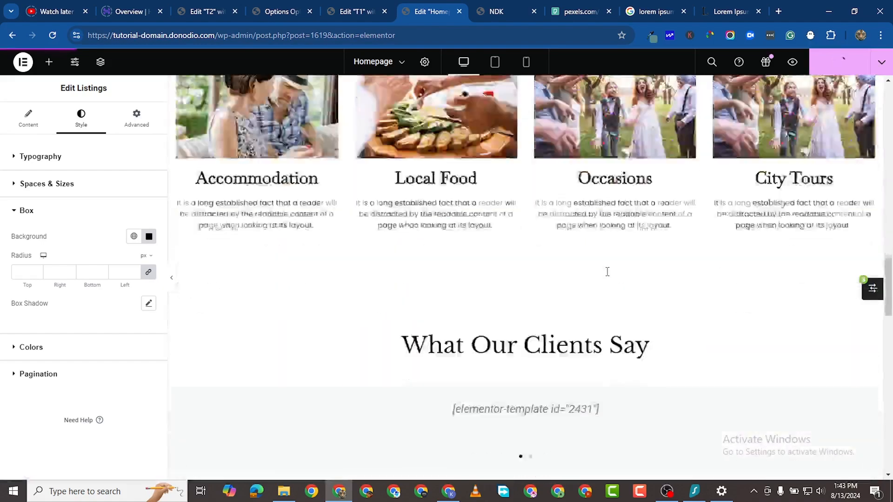
{"action": "scroll", "coordinate": [623, 272], "scroll_direction": "up", "scroll_amount": 10}
{"action": "scroll", "coordinate": [631, 270], "scroll_direction": "up", "scroll_amount": 5}
{"action": "key", "text": "ctrl+Tab"}
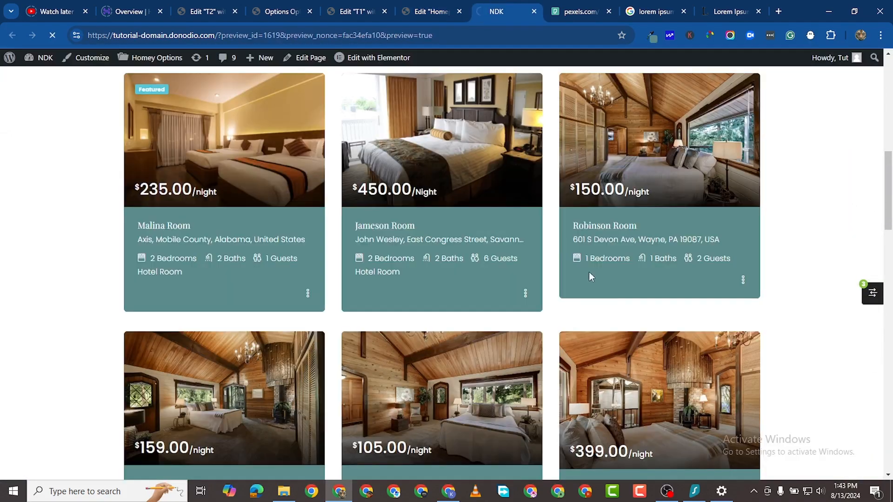
{"action": "scroll", "coordinate": [589, 279], "scroll_direction": "down", "scroll_amount": 10}
{"action": "scroll", "coordinate": [591, 325], "scroll_direction": "down", "scroll_amount": 15}
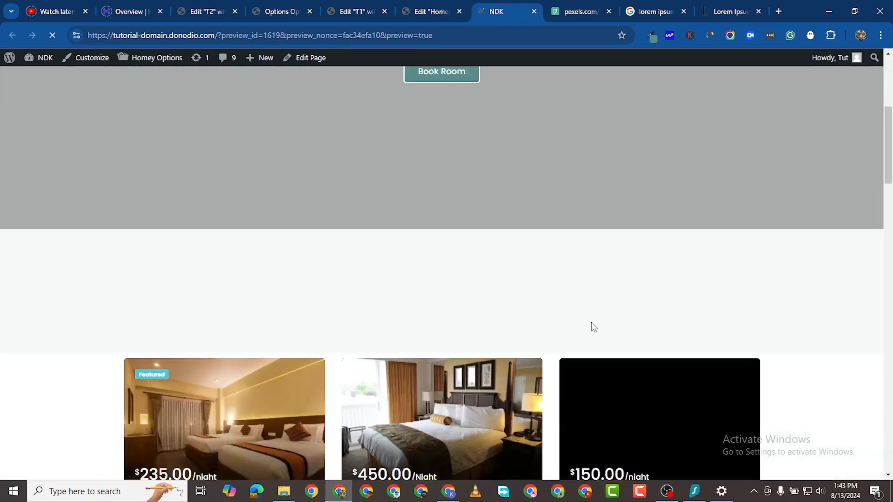
{"action": "scroll", "coordinate": [598, 335], "scroll_direction": "down", "scroll_amount": 5}
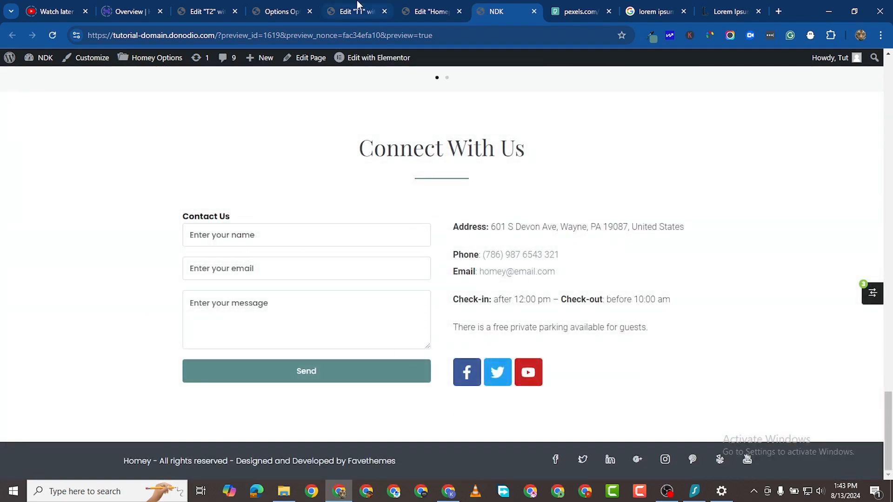
- Switch to the editor of the T1 testimonials template
{"action": "left_click", "coordinate": [331, 13]}
{"action": "left_click", "coordinate": [281, 16]}
{"action": "left_click", "coordinate": [370, 19]}
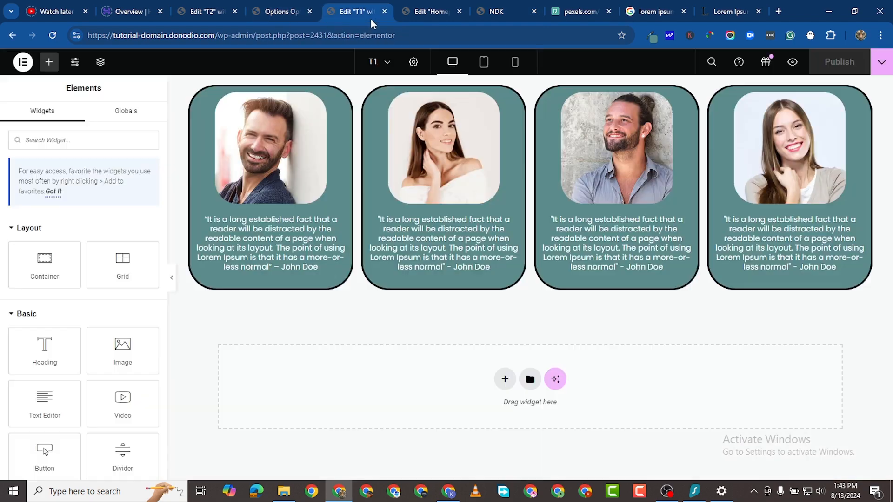
- Switch to the homepage editor and examine the Connect With Us section and the footer below it
{"action": "left_click", "coordinate": [412, 14]}
{"action": "scroll", "coordinate": [503, 293], "scroll_direction": "down", "scroll_amount": 20}
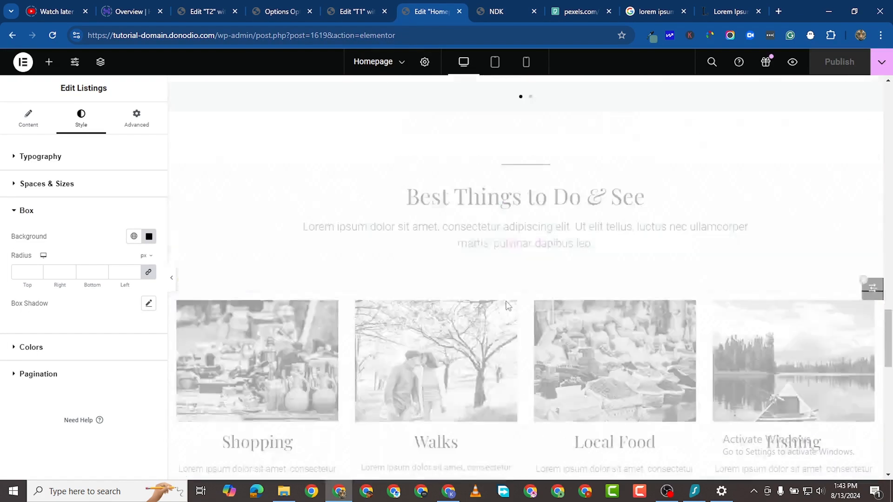
{"action": "scroll", "coordinate": [518, 300], "scroll_direction": "up", "scroll_amount": 5}
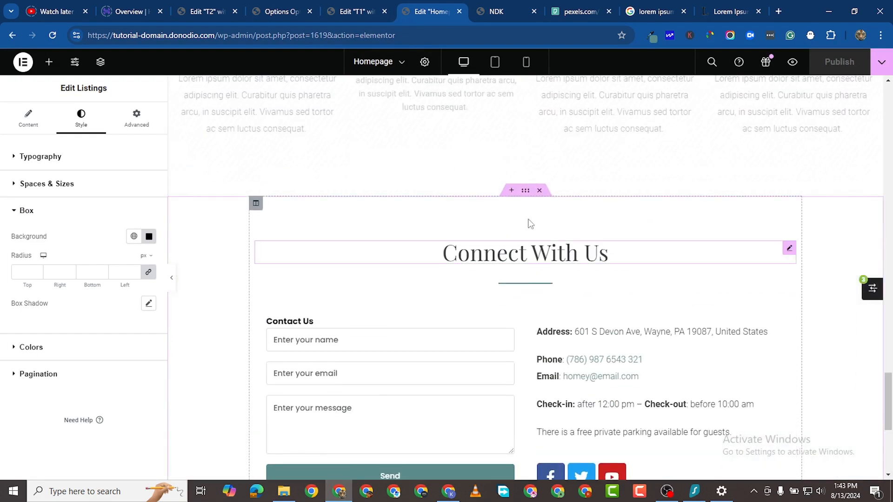
{"action": "scroll", "coordinate": [565, 318], "scroll_direction": "down", "scroll_amount": 5}
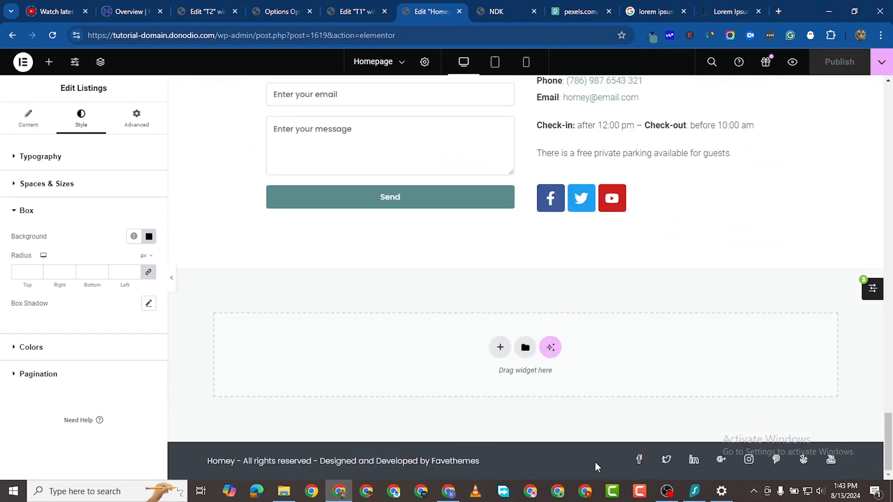
{"action": "scroll", "coordinate": [447, 211], "scroll_direction": "up", "scroll_amount": 4}
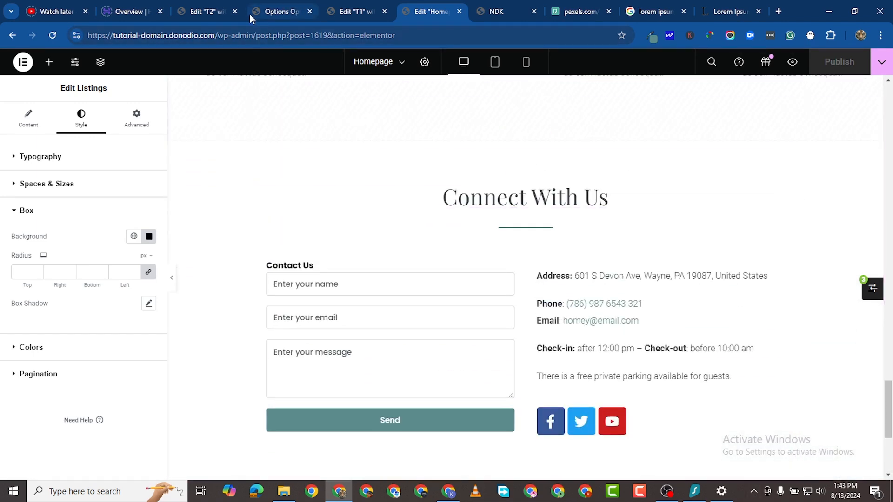
- Open the Elementor Theme Builder from the WordPress dashboard and start a new Footer template
{"action": "left_click", "coordinate": [276, 11]}
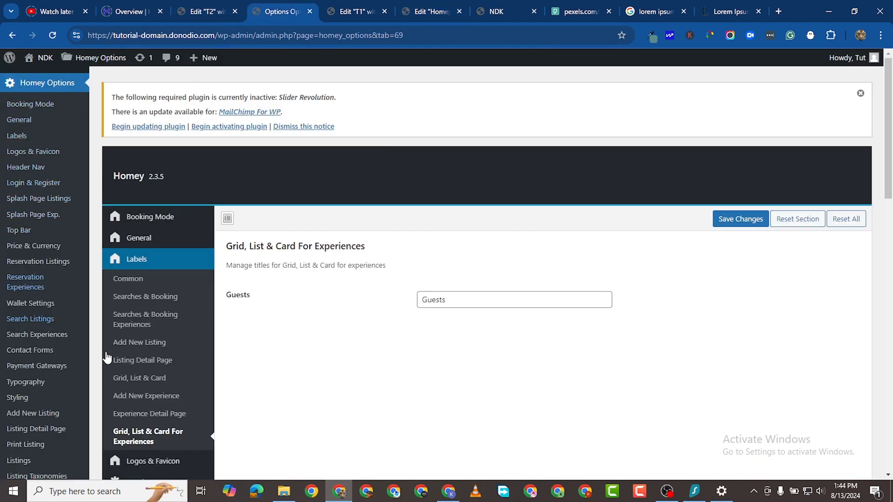
{"action": "left_click", "coordinate": [195, 13]}
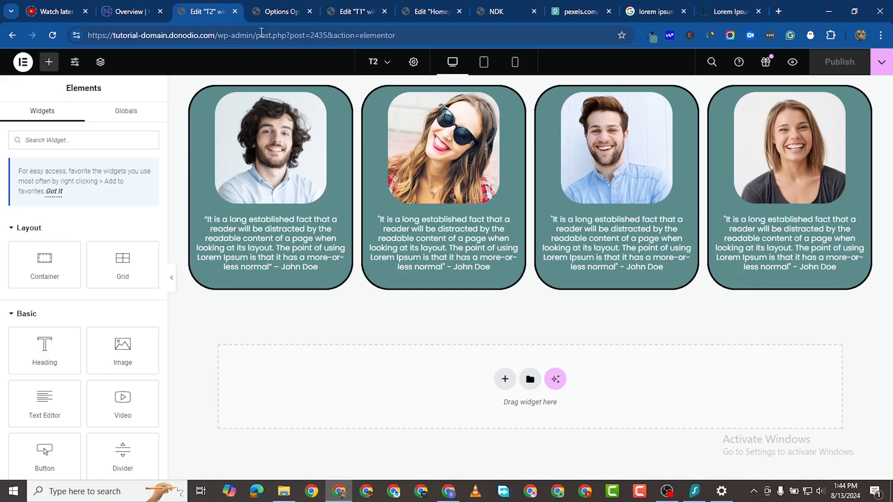
{"action": "left_click", "coordinate": [258, 13]}
{"action": "scroll", "coordinate": [46, 233], "scroll_direction": "down", "scroll_amount": 15}
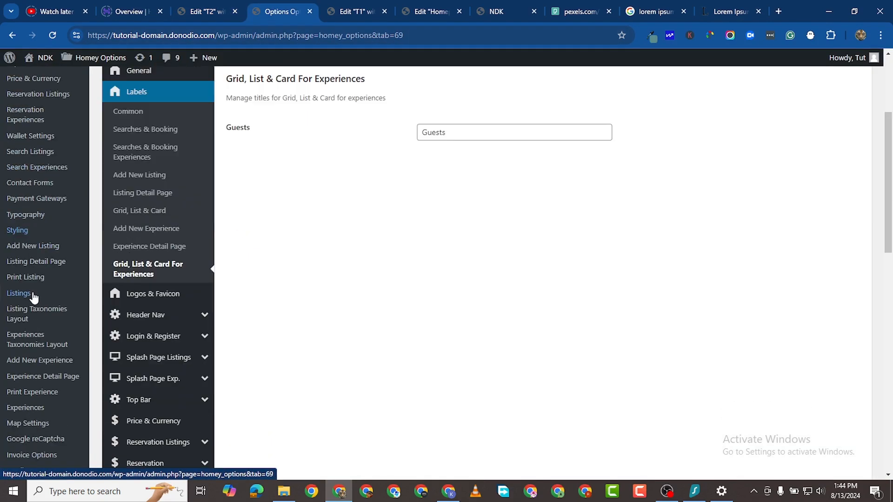
{"action": "scroll", "coordinate": [33, 241], "scroll_direction": "up", "scroll_amount": 2}
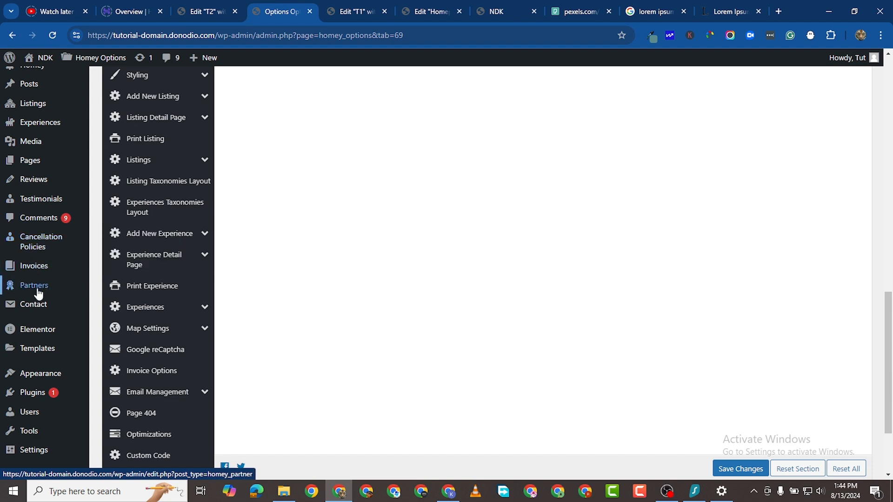
{"action": "scroll", "coordinate": [46, 348], "scroll_direction": "up", "scroll_amount": 1}
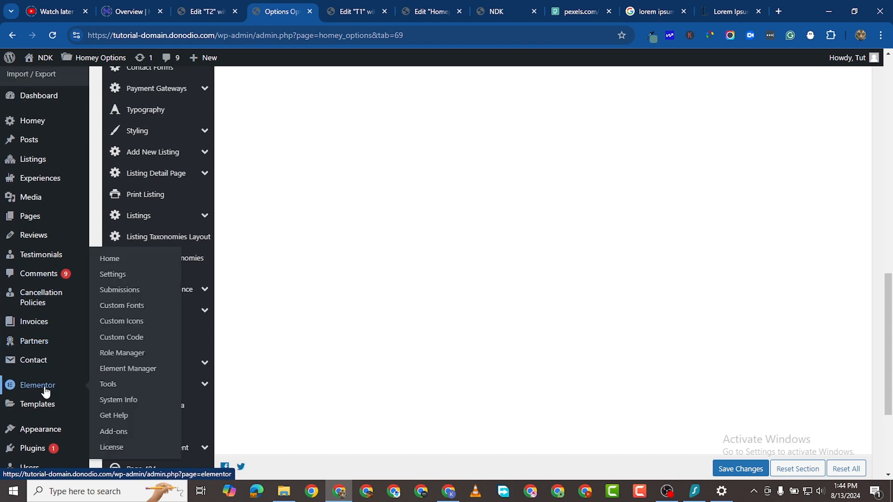
{"action": "mouse_move", "coordinate": [50, 413]}
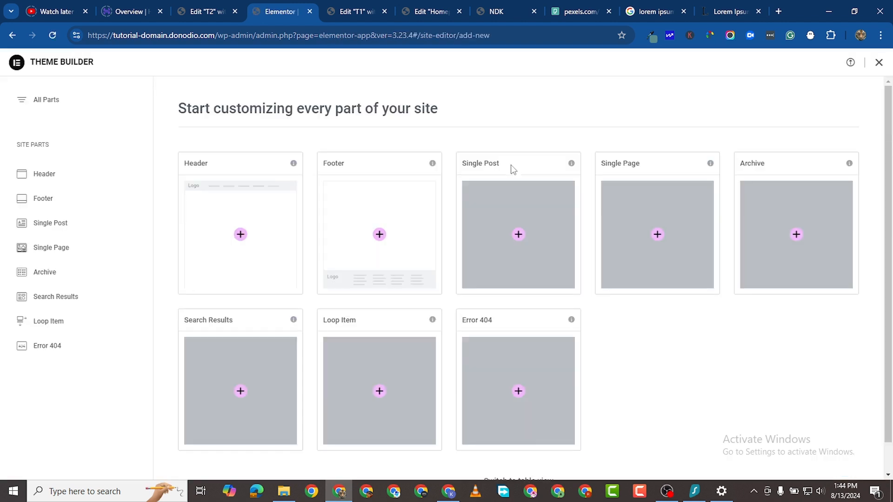
{"action": "left_click", "coordinate": [371, 220]}
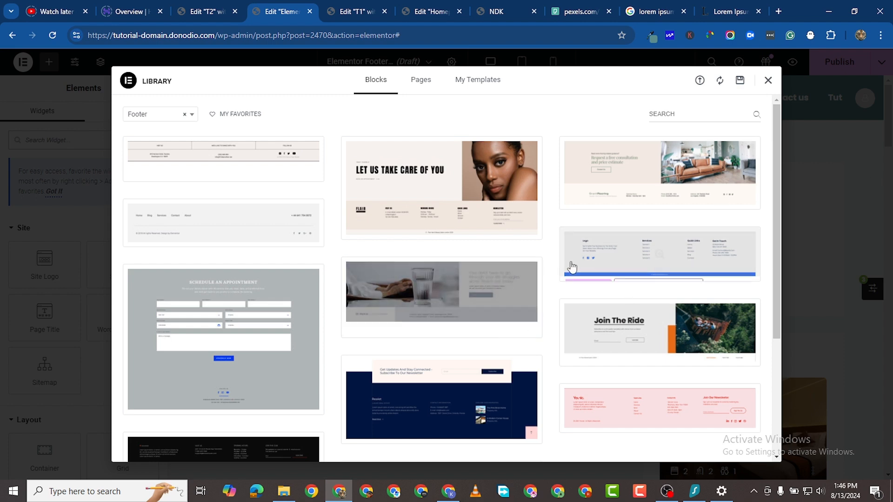
- Insert the light grey footer block with menu links, phone number and social icons, connecting to the template library
{"action": "mouse_move", "coordinate": [523, 237]}
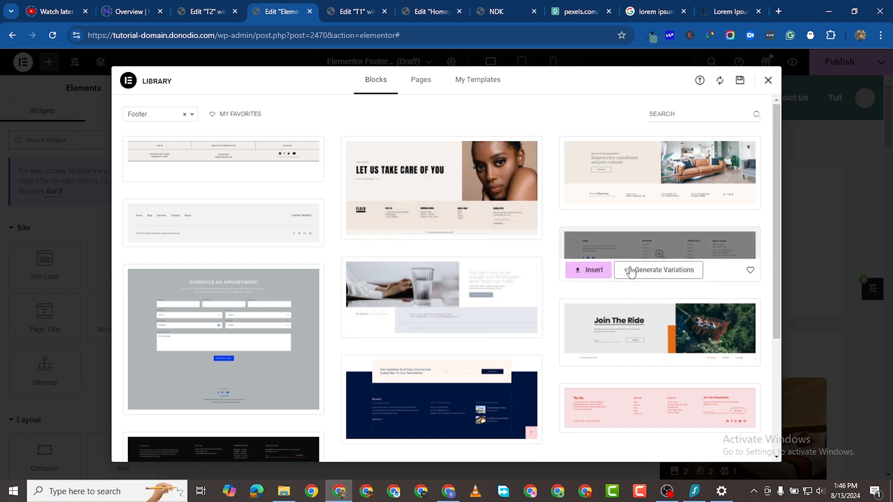
{"action": "scroll", "coordinate": [425, 321], "scroll_direction": "down", "scroll_amount": 4}
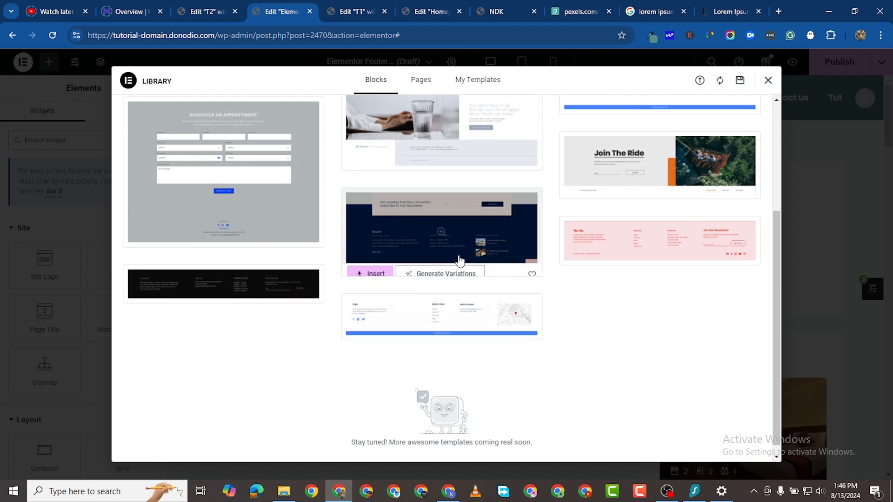
{"action": "mouse_move", "coordinate": [473, 336]}
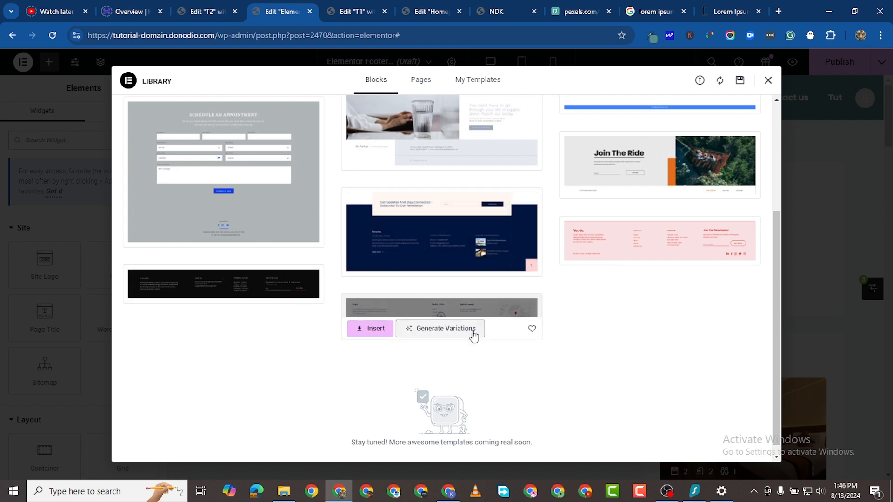
{"action": "scroll", "coordinate": [471, 298], "scroll_direction": "up", "scroll_amount": 2}
{"action": "scroll", "coordinate": [469, 248], "scroll_direction": "up", "scroll_amount": 2}
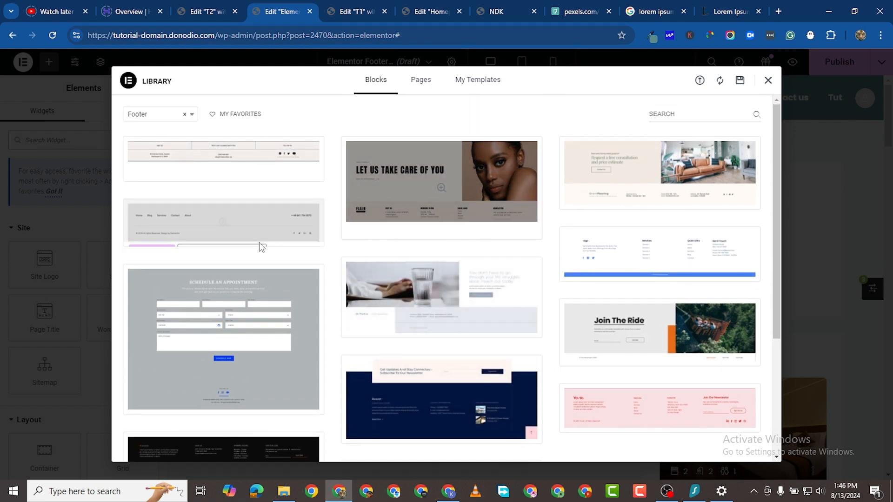
{"action": "mouse_move", "coordinate": [261, 247]}
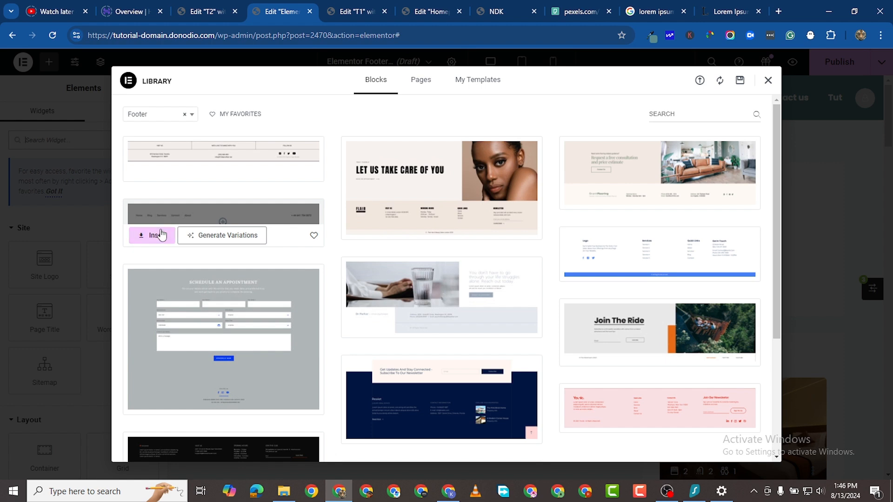
{"action": "left_click", "coordinate": [162, 235]}
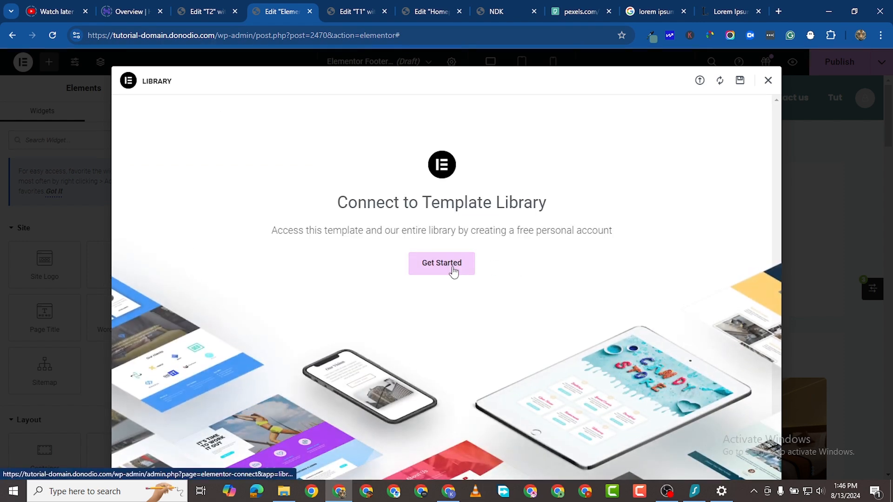
{"action": "left_click", "coordinate": [452, 270]}
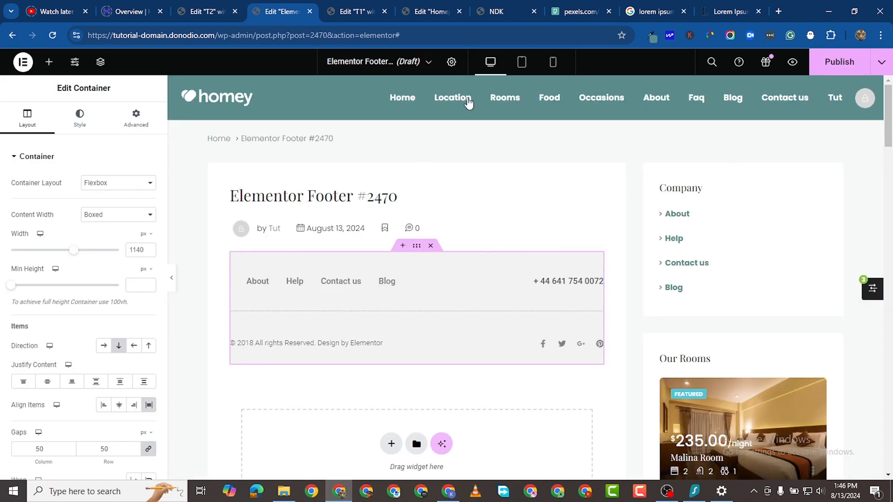
- Look through the footer template's general, preview and style settings and its page preview
{"action": "left_click", "coordinate": [450, 63]}
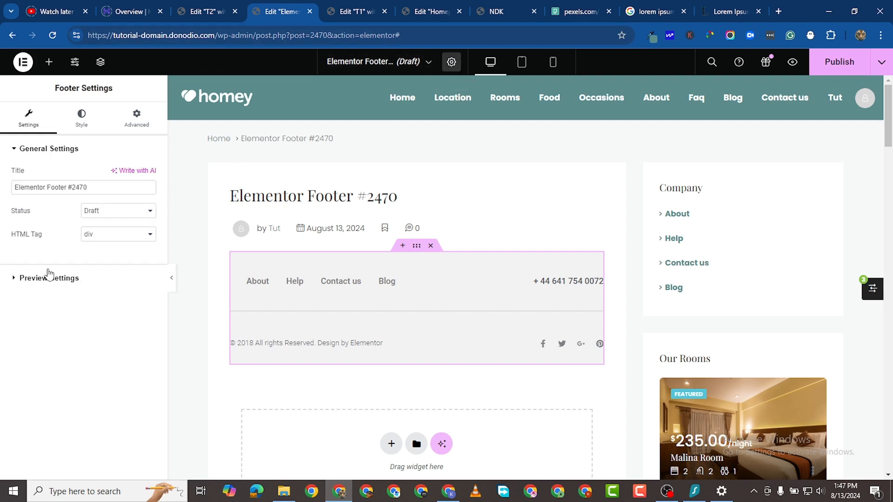
{"action": "left_click", "coordinate": [428, 62]}
{"action": "left_click", "coordinate": [450, 63]}
{"action": "left_click", "coordinate": [20, 279]}
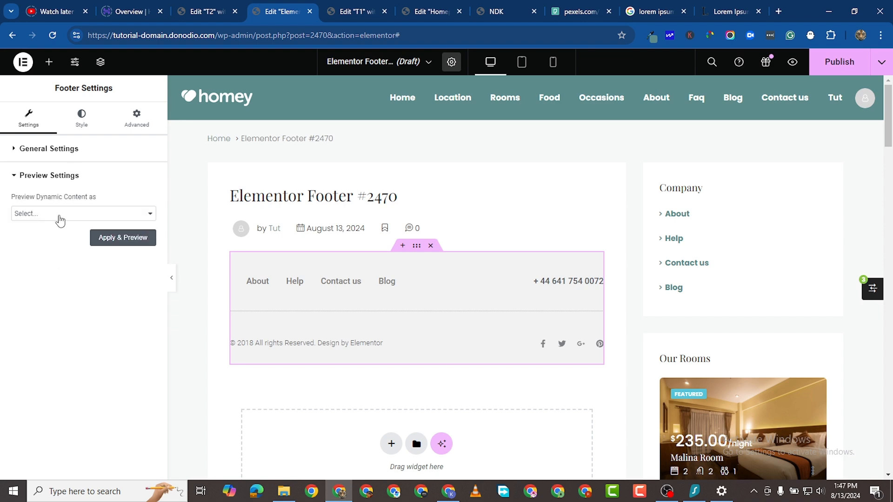
{"action": "left_click", "coordinate": [82, 119]}
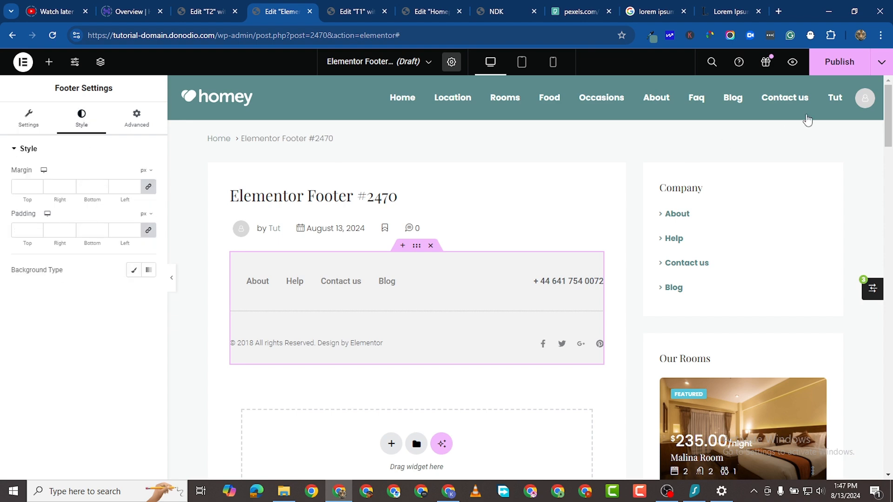
{"action": "scroll", "coordinate": [665, 279], "scroll_direction": "down", "scroll_amount": 7}
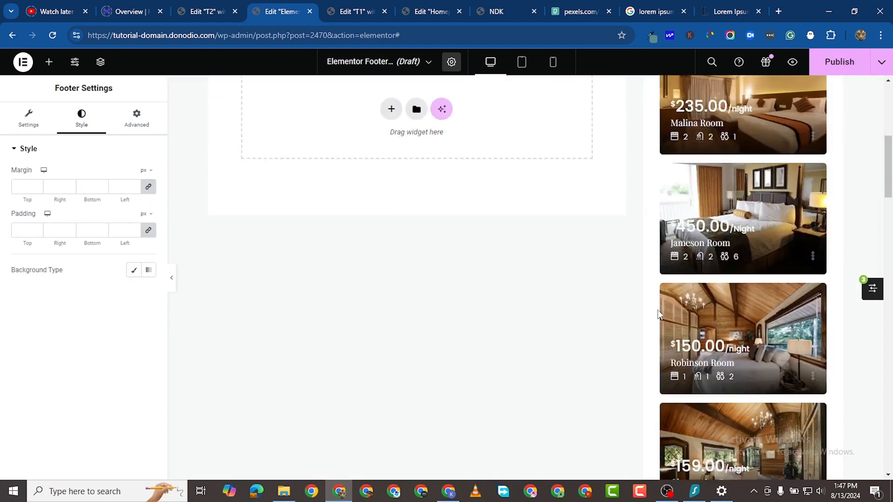
{"action": "scroll", "coordinate": [652, 311], "scroll_direction": "up", "scroll_amount": 10}
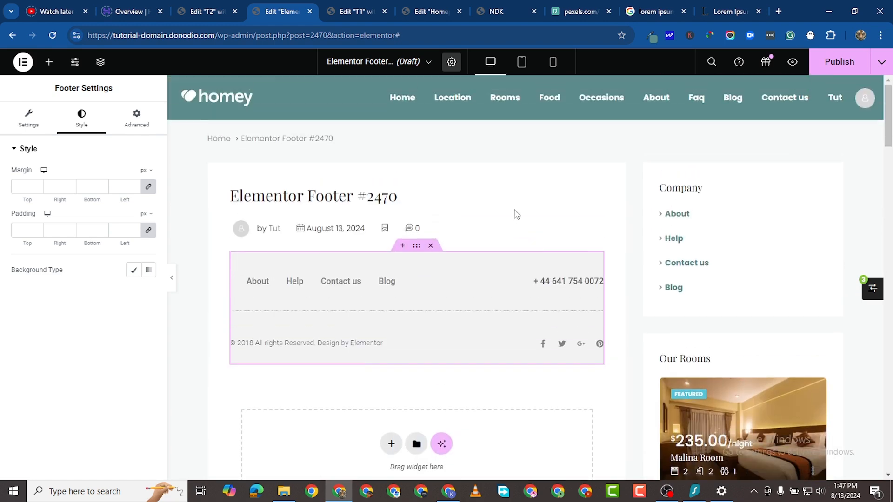
- Publish the footer template with the display condition Include Entire Site
{"action": "left_click", "coordinate": [839, 62]}
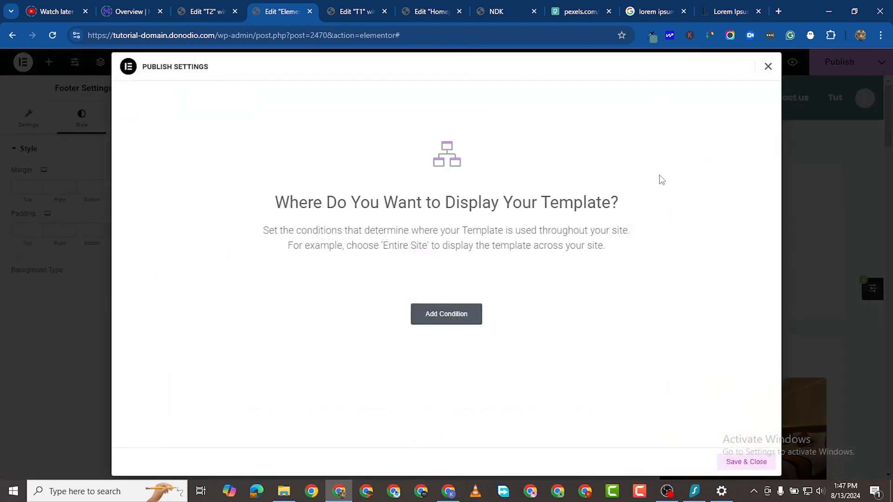
{"action": "left_click", "coordinate": [474, 319]}
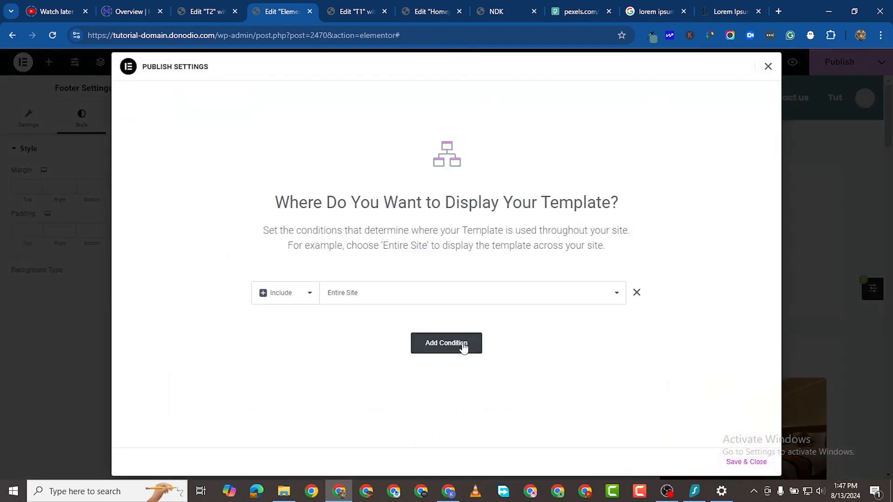
{"action": "left_click", "coordinate": [744, 461]}
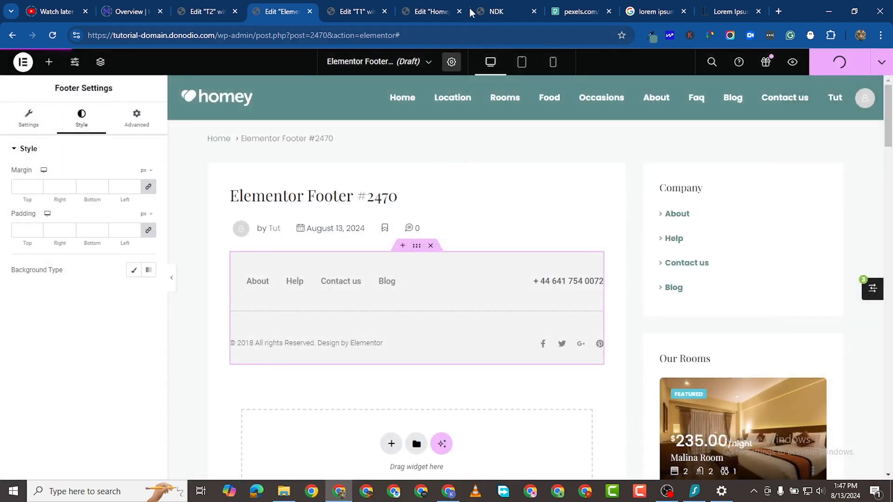
- Reload the homepage preview to check the footer, and compare it with the page end in the homepage editor
{"action": "left_click", "coordinate": [496, 12]}
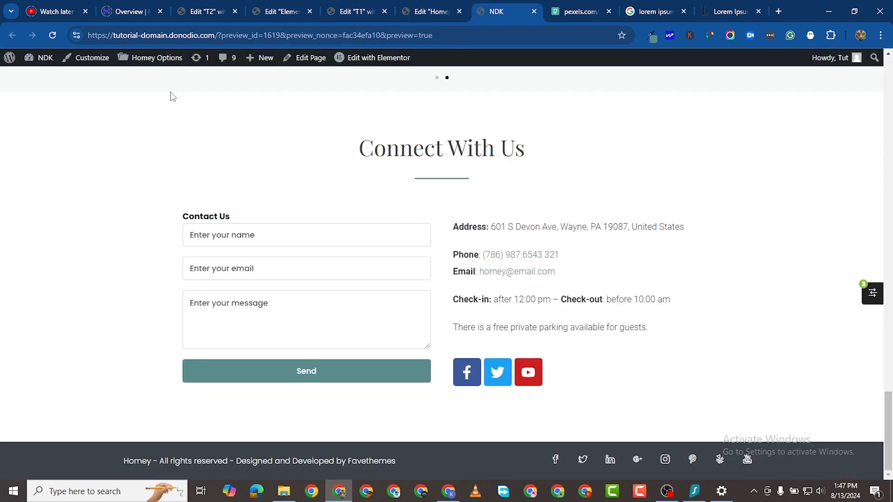
{"action": "left_click", "coordinate": [53, 34]}
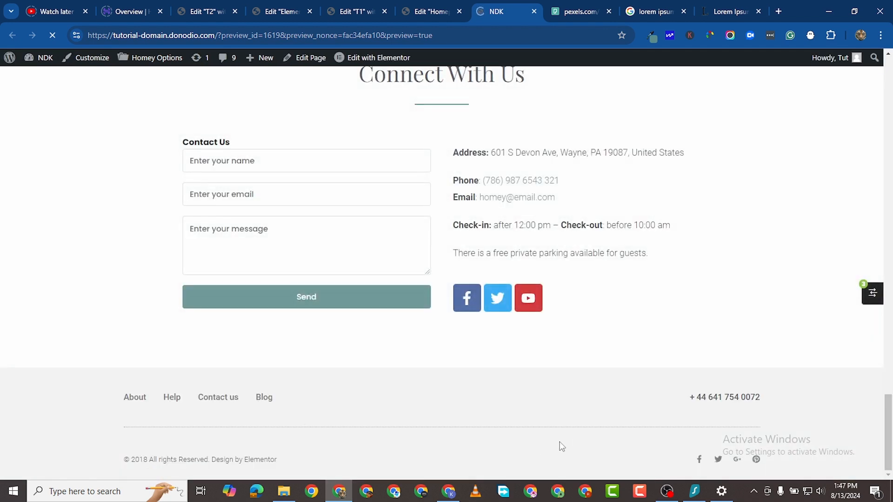
{"action": "scroll", "coordinate": [398, 436], "scroll_direction": "down", "scroll_amount": 2}
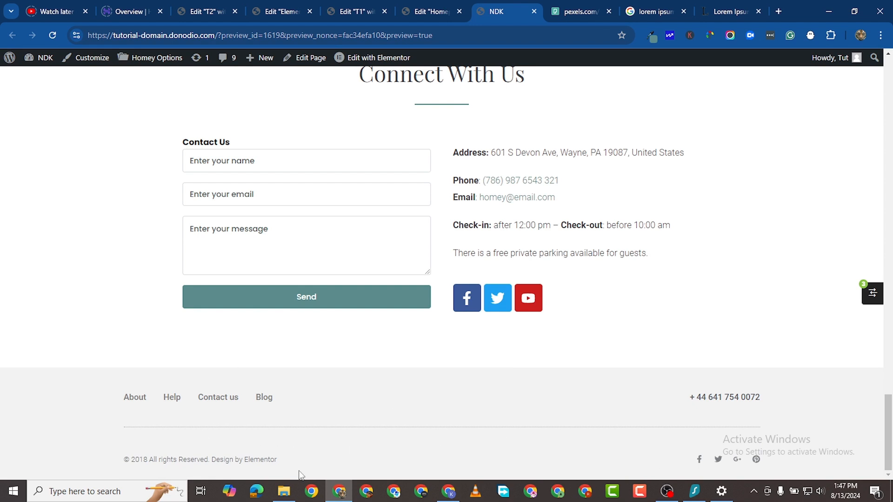
{"action": "left_click", "coordinate": [416, 19]}
{"action": "scroll", "coordinate": [392, 281], "scroll_direction": "down", "scroll_amount": 5}
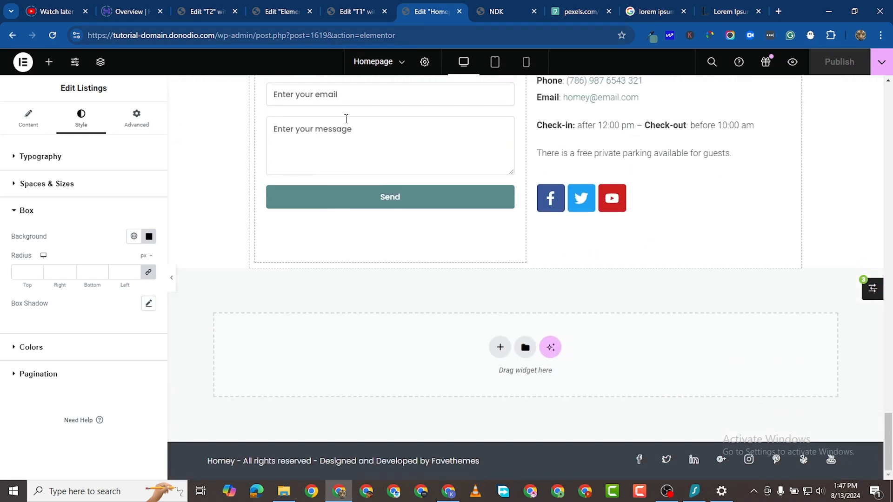
- Return to the footer template's editor and set the footer container's background color to #5b8b8b
{"action": "left_click", "coordinate": [347, 11]}
{"action": "left_click", "coordinate": [274, 11]}
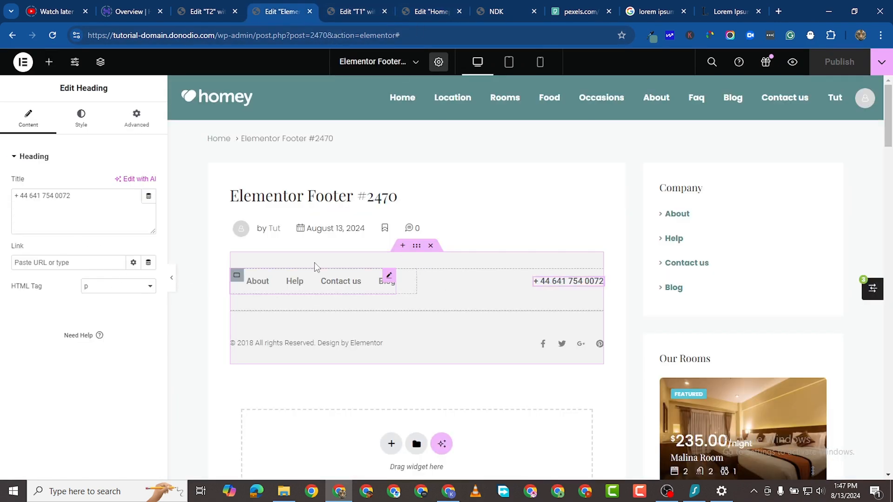
{"action": "left_click", "coordinate": [417, 246]}
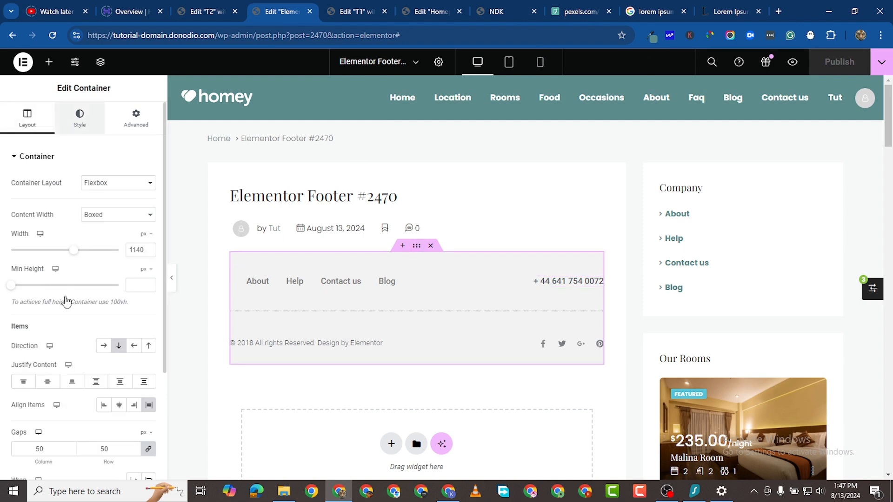
{"action": "left_click", "coordinate": [79, 118]}
{"action": "left_click", "coordinate": [148, 229]}
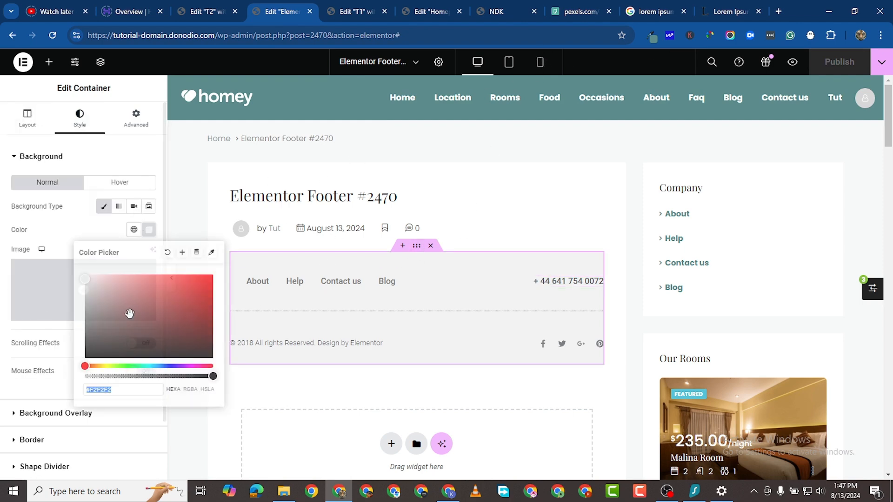
{"action": "right_click", "coordinate": [117, 390]}
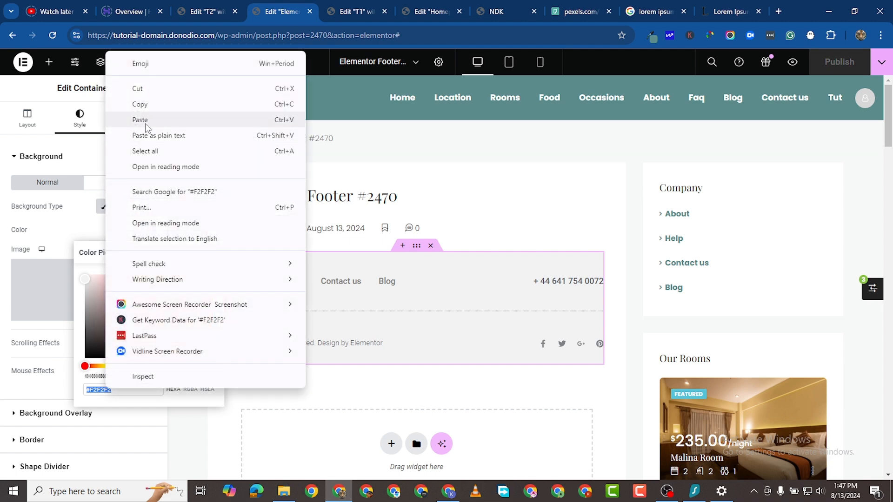
{"action": "left_click", "coordinate": [139, 119]}
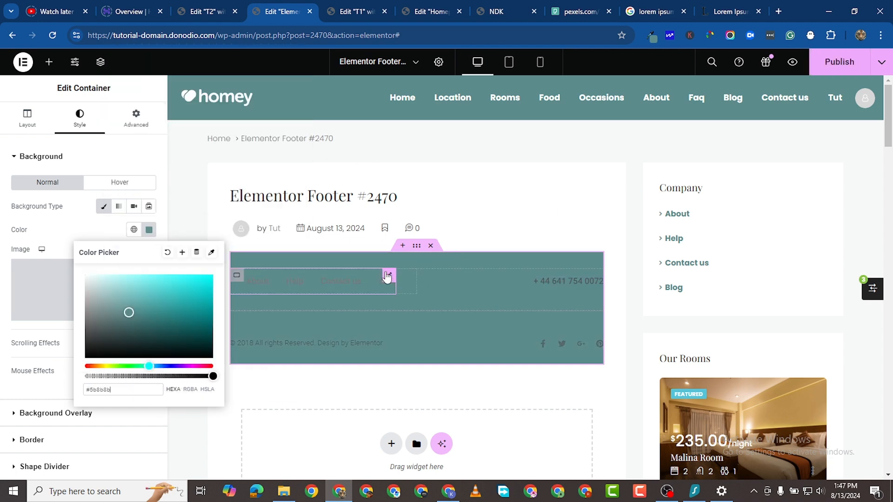
- Set the footer menu's text color to #FFFFFF and its font family to Poppins
{"action": "left_click", "coordinate": [387, 276]}
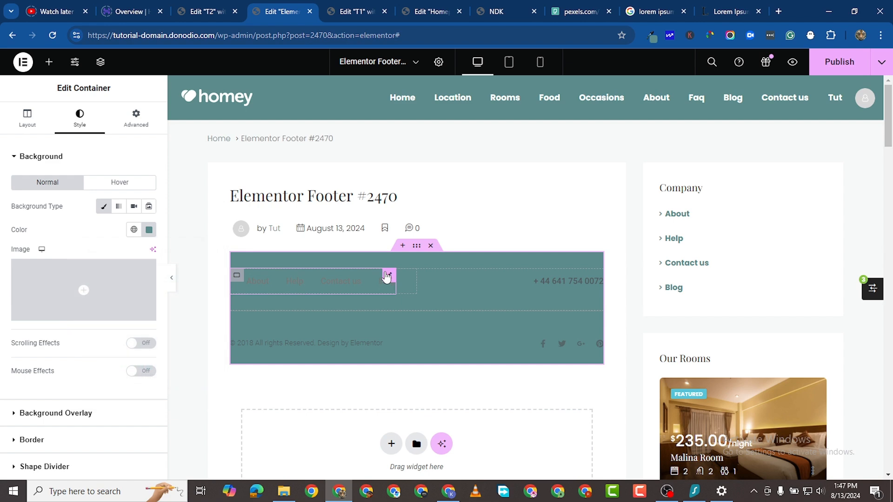
{"action": "left_click", "coordinate": [148, 231]}
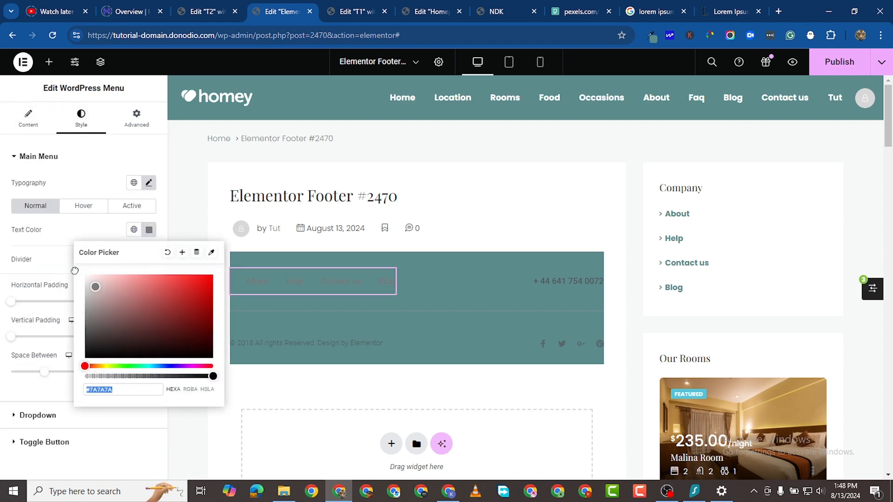
{"action": "type", "text": "#FFFFFF"}
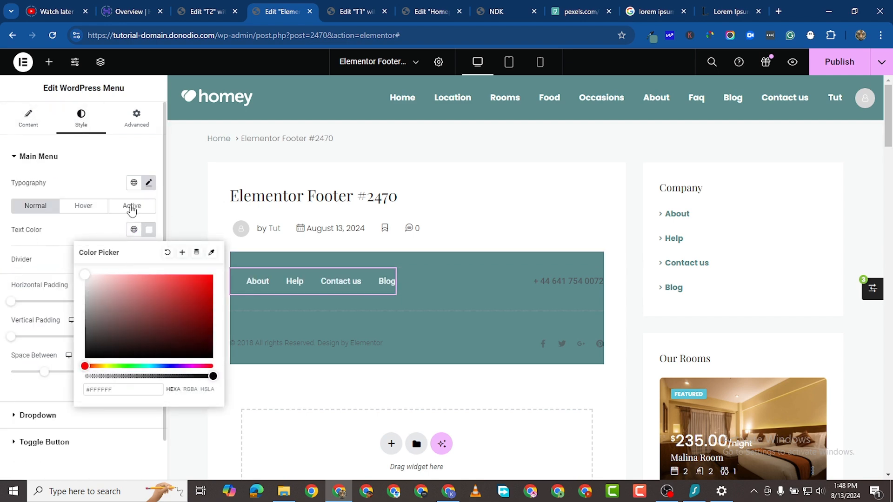
{"action": "left_click", "coordinate": [149, 183]}
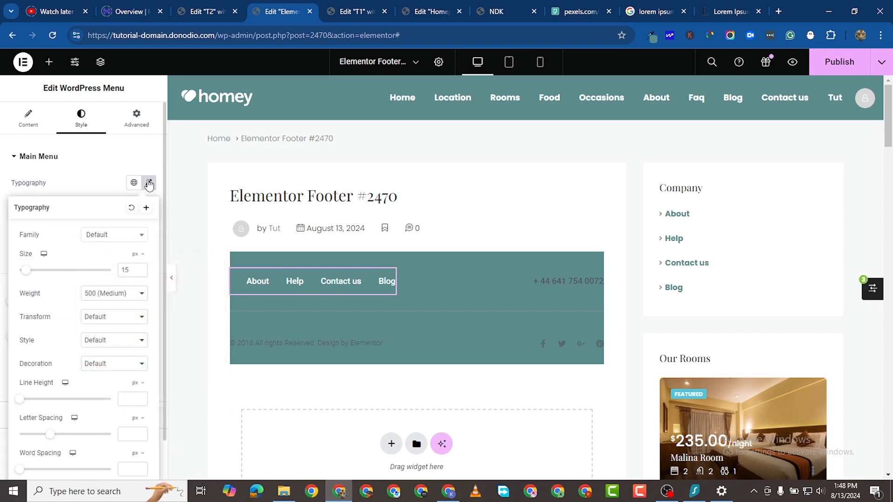
{"action": "left_click", "coordinate": [124, 237]}
{"action": "type", "text": "POP"}
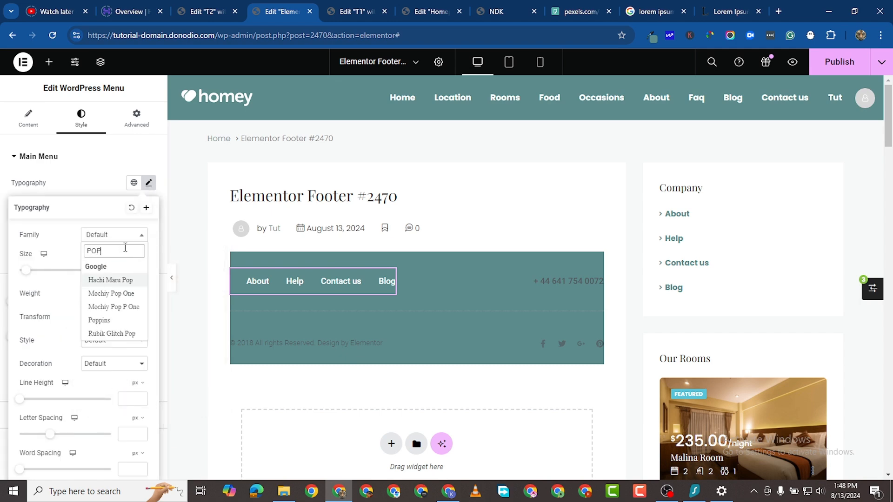
{"action": "type", "text": "P"}
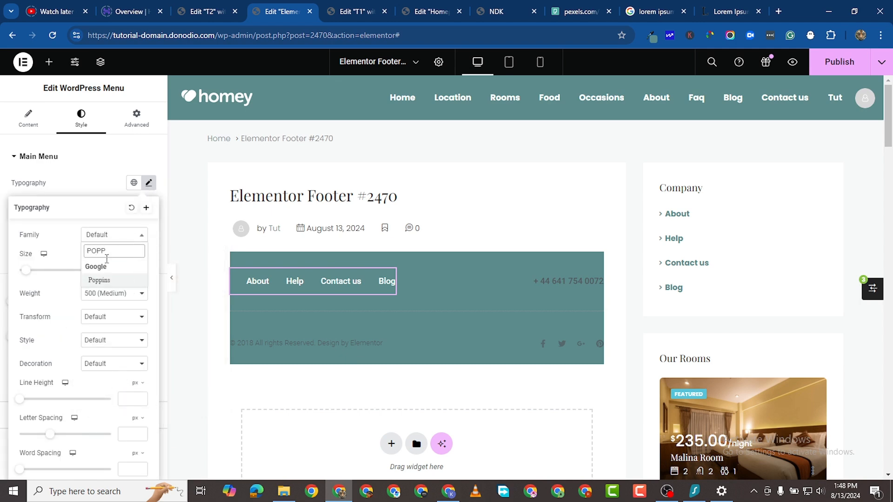
{"action": "left_click", "coordinate": [99, 280]}
- Set the text color of the footer's phone number heading to white
{"action": "left_click", "coordinate": [557, 282]}
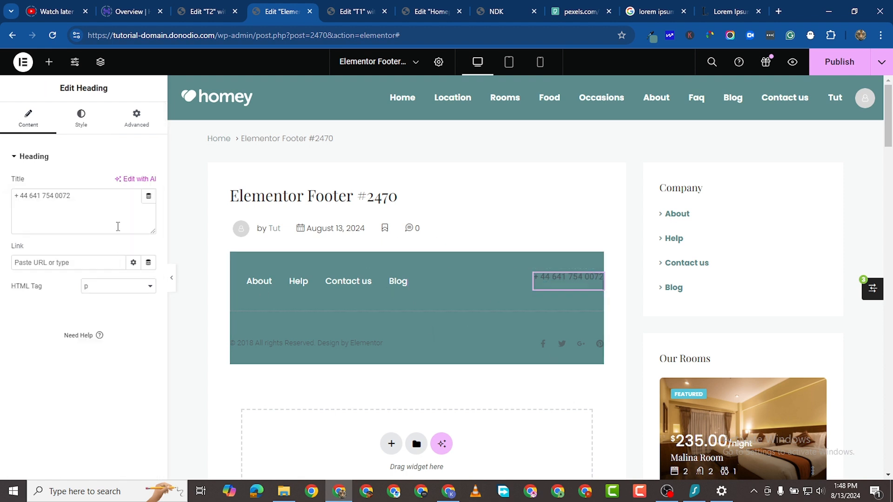
{"action": "left_click", "coordinate": [82, 132]}
{"action": "left_click", "coordinate": [149, 206]}
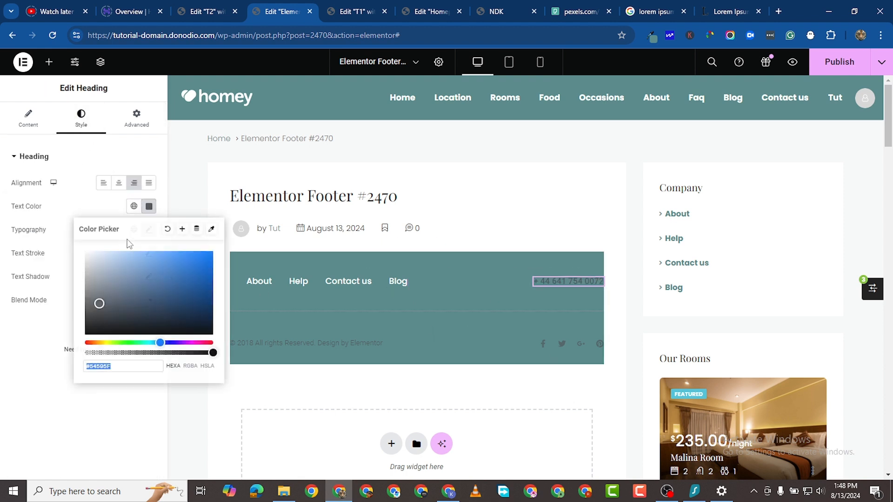
{"action": "left_click_drag", "start_coordinate": [75, 251], "coordinate": [38, 225]}
{"action": "left_click", "coordinate": [2, 420]}
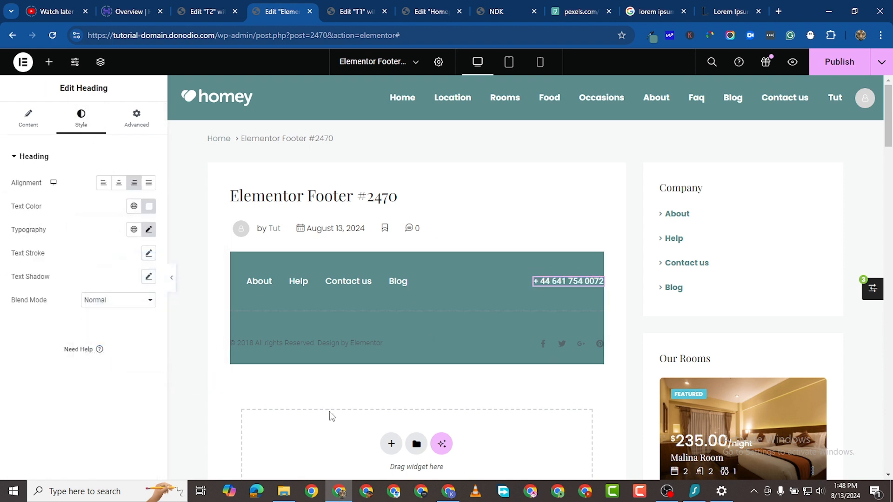
- Change the year in the footer's copyright line to 2024
{"action": "left_click", "coordinate": [355, 342]}
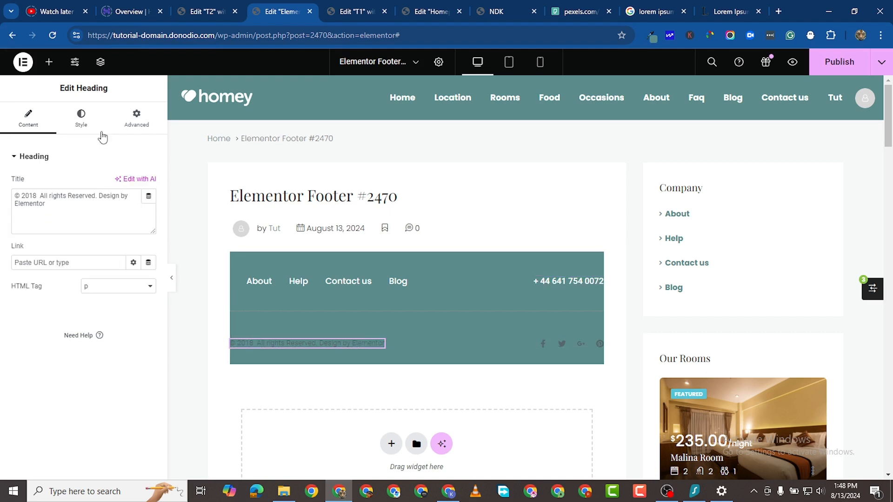
{"action": "left_click", "coordinate": [36, 195]}
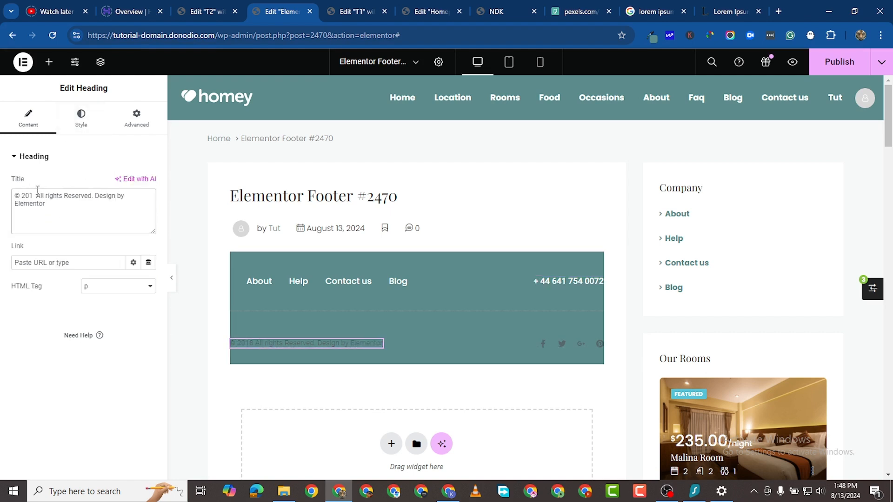
{"action": "key", "text": "BackSpace"}
{"action": "type", "text": "24"}
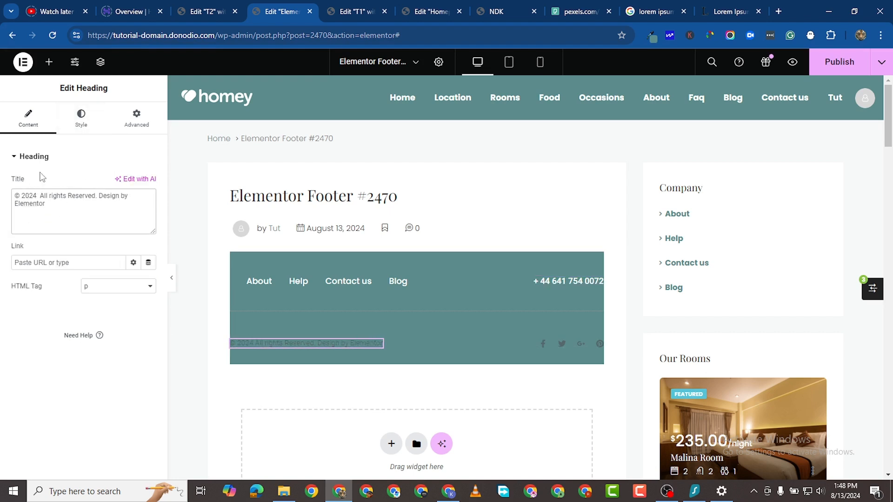
- Set the footer copyright line's text color to white and its font family to Poppins
{"action": "left_click", "coordinate": [80, 117]}
{"action": "left_click", "coordinate": [149, 208]}
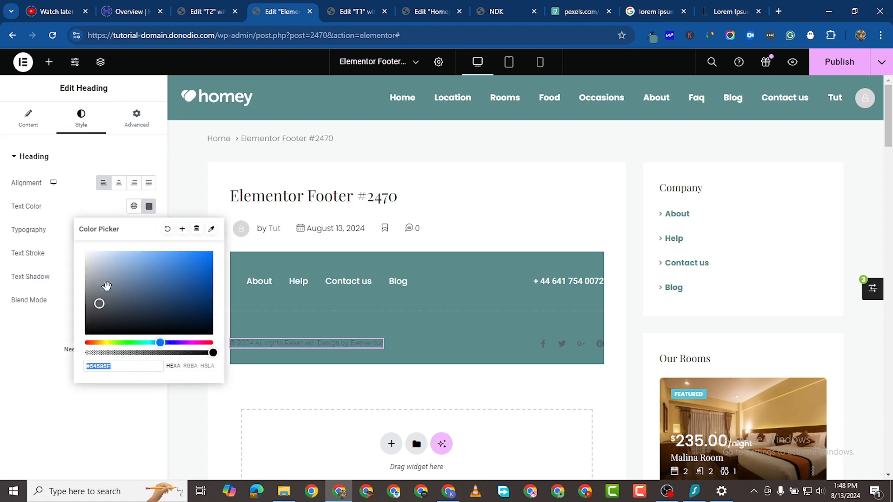
{"action": "left_click_drag", "start_coordinate": [105, 283], "coordinate": [74, 233]}
{"action": "left_click", "coordinate": [4, 377]}
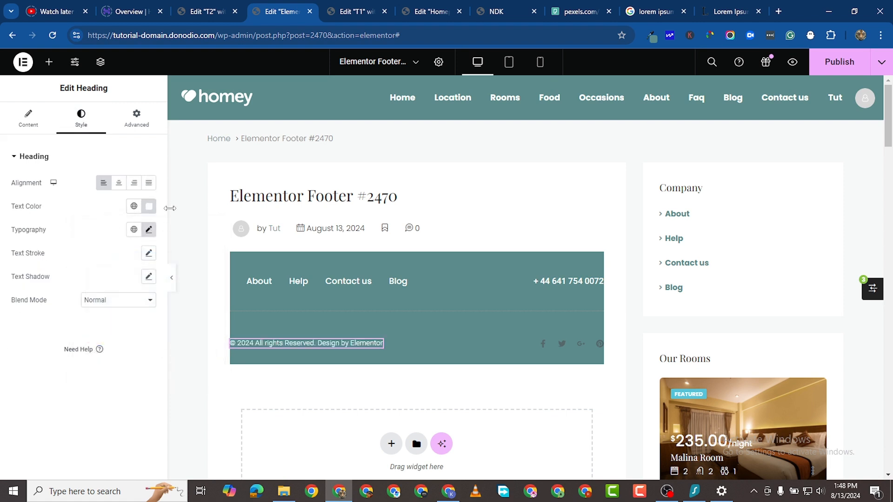
{"action": "left_click", "coordinate": [149, 230]}
{"action": "left_click", "coordinate": [134, 282]}
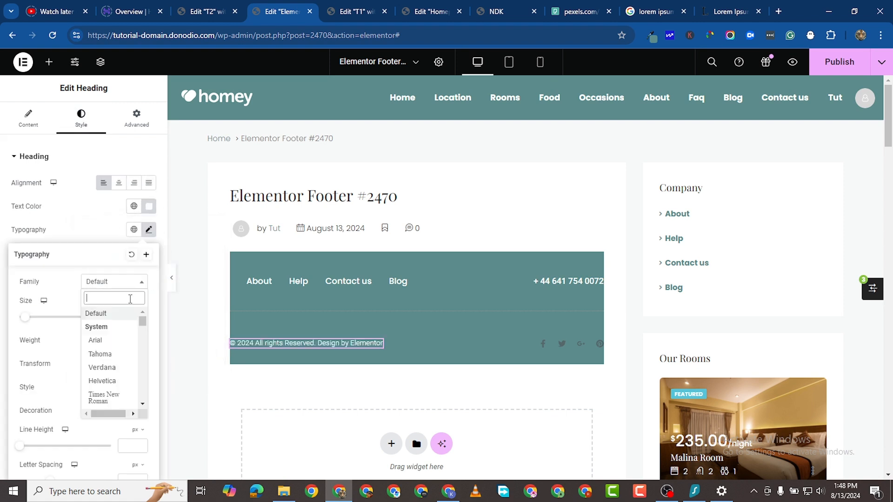
{"action": "type", "text": "POPP"}
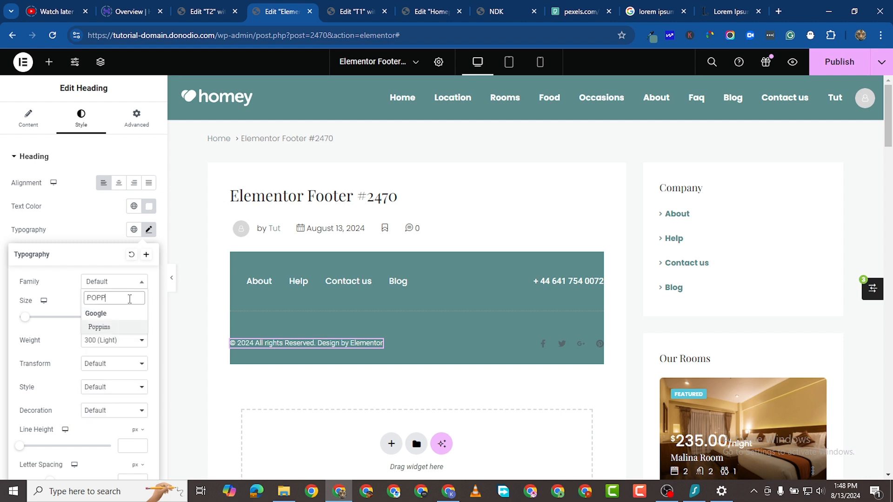
{"action": "left_click", "coordinate": [107, 329]}
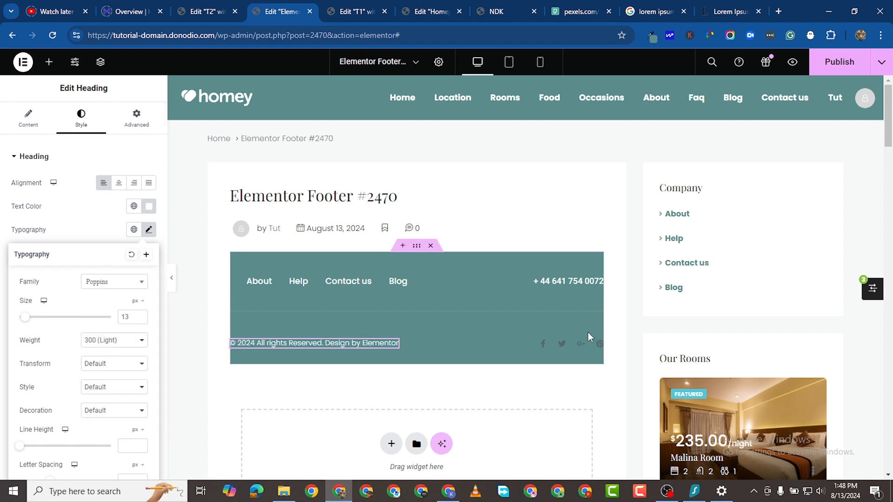
- Set the secondary color of the footer's social icons to translucent white, #FFFFFFBA
{"action": "left_click", "coordinate": [86, 128]}
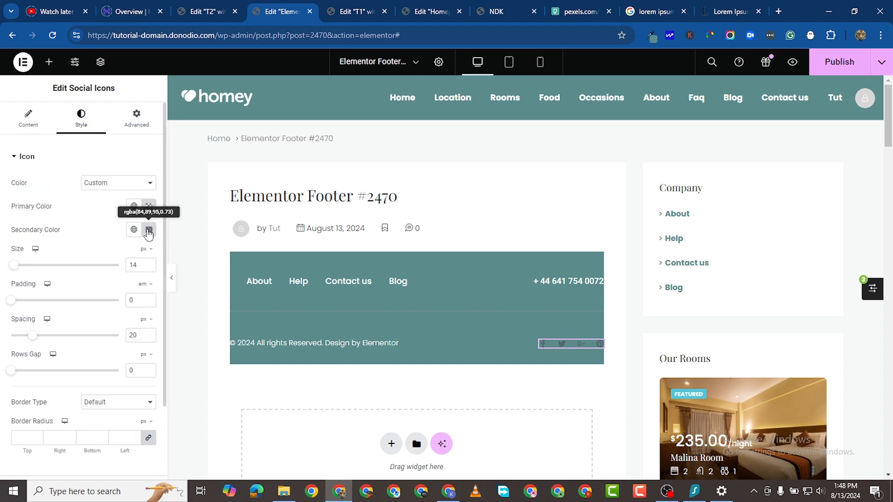
{"action": "left_click", "coordinate": [149, 230]}
{"action": "left_click", "coordinate": [92, 277]}
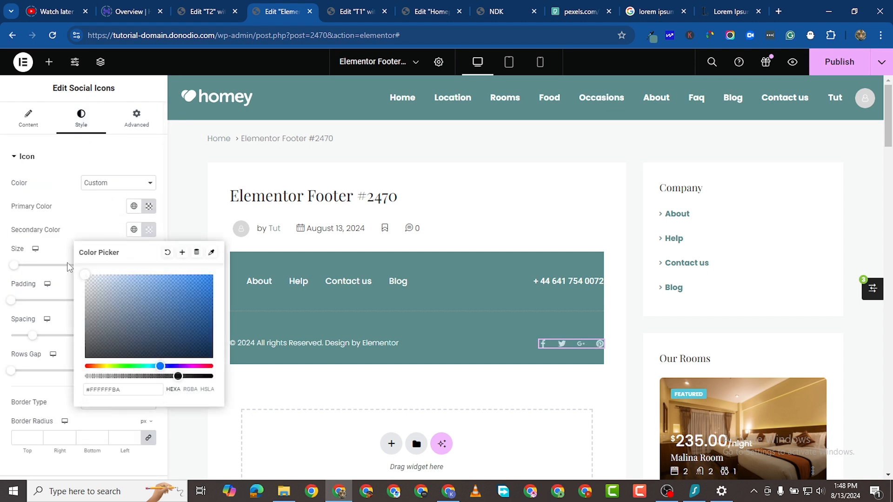
{"action": "left_click", "coordinate": [6, 286]}
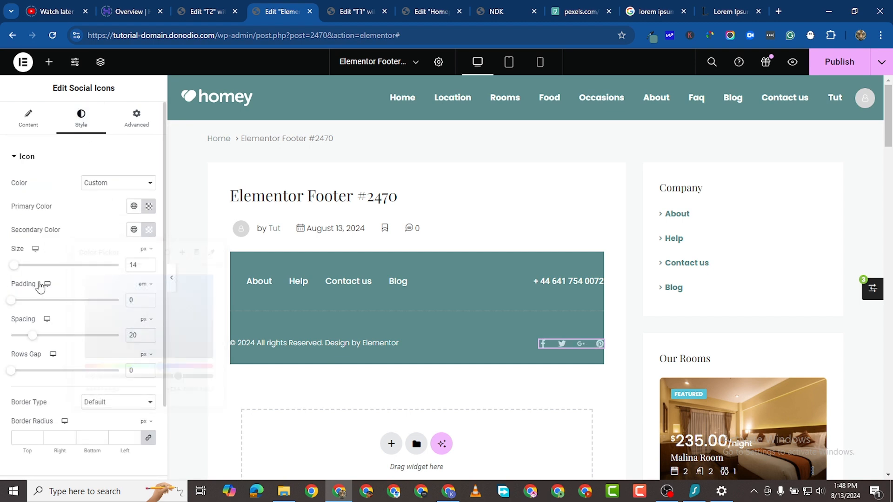
- Try a more opaque white as the social icons' primary color, and return it to fully transparent #FFFFFF00
{"action": "left_click", "coordinate": [148, 206]}
{"action": "left_click", "coordinate": [82, 253]}
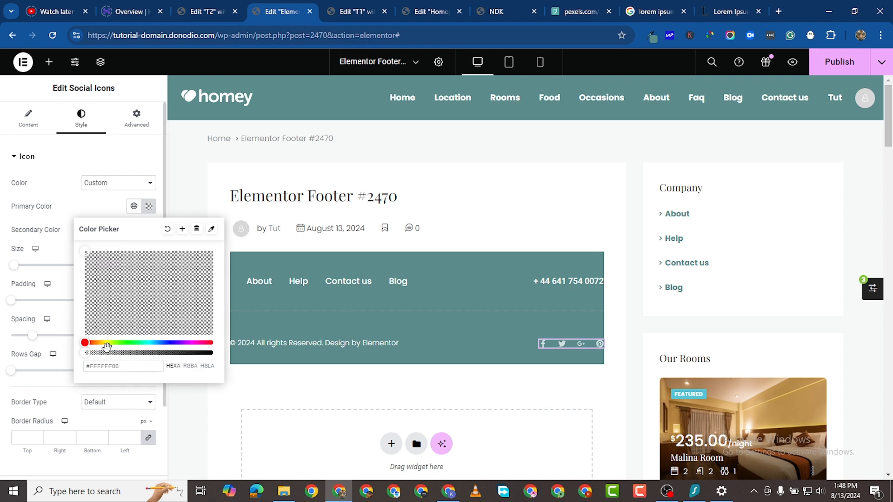
{"action": "left_click_drag", "start_coordinate": [88, 353], "coordinate": [180, 353]}
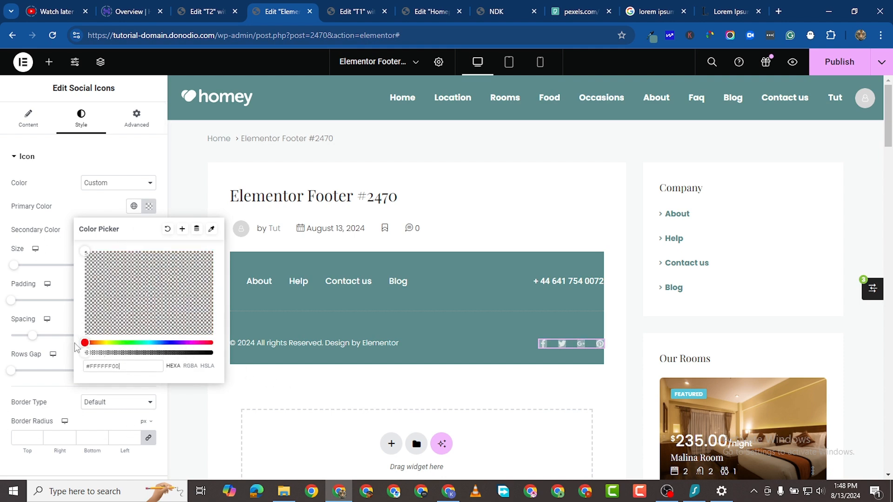
{"action": "left_click", "coordinate": [58, 282]}
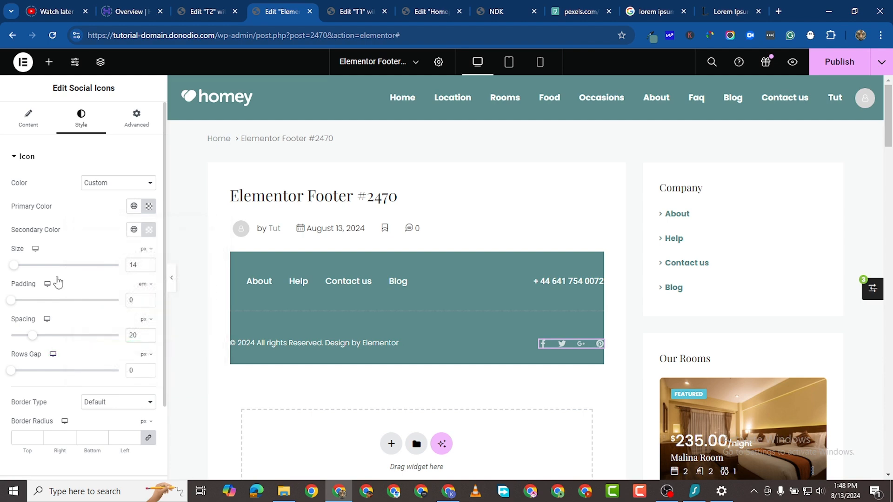
{"action": "left_click", "coordinate": [149, 206]}
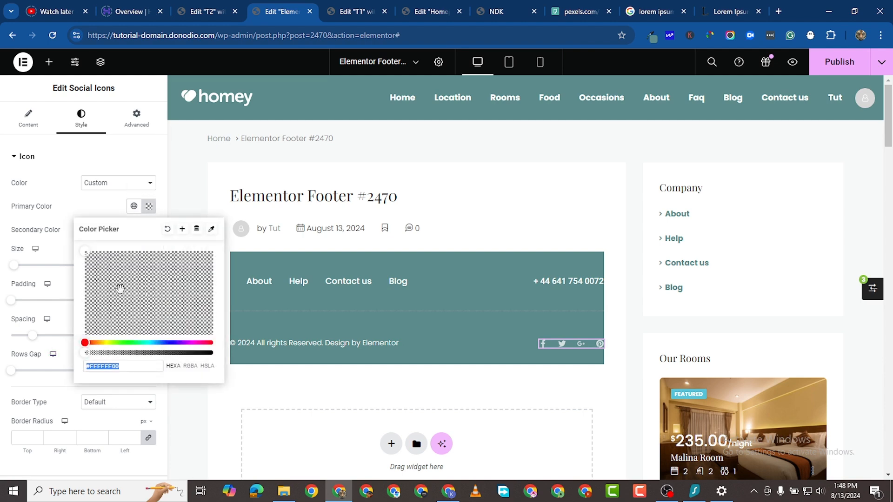
{"action": "left_click_drag", "start_coordinate": [130, 354], "coordinate": [2, 358]}
{"action": "left_click", "coordinate": [2, 358]}
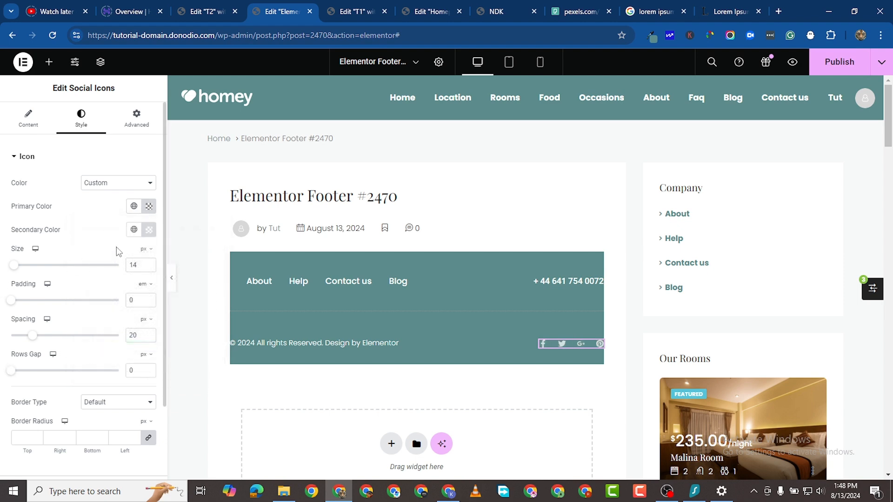
- Raise the social icons' secondary color to fully opaque white, #FFFFFF
{"action": "left_click", "coordinate": [150, 230]}
{"action": "left_click_drag", "start_coordinate": [176, 372], "coordinate": [252, 383]}
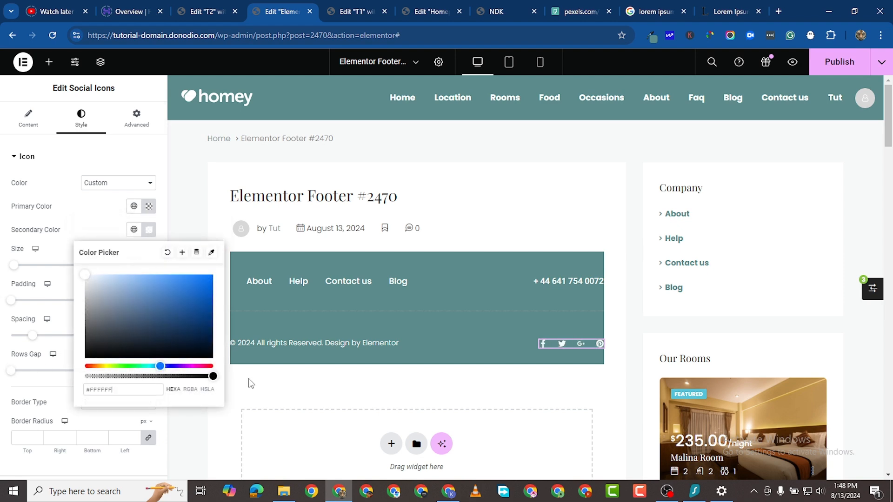
{"action": "left_click", "coordinate": [278, 388]}
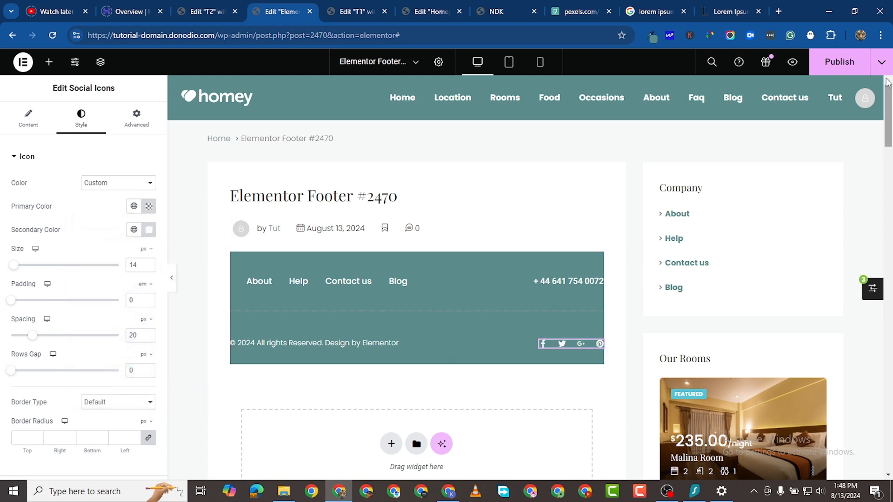
- Publish the restyled footer template and reload the homepage preview to check the footer
{"action": "left_click", "coordinate": [832, 59]}
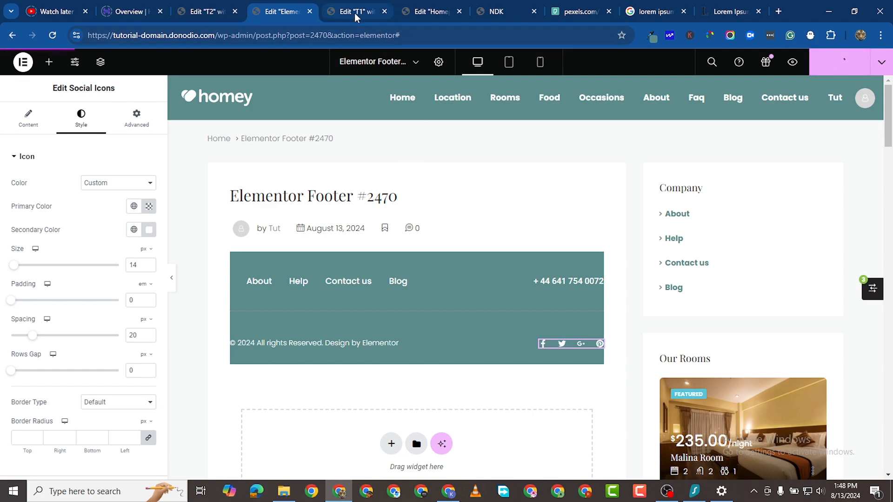
{"action": "left_click", "coordinate": [521, 10]}
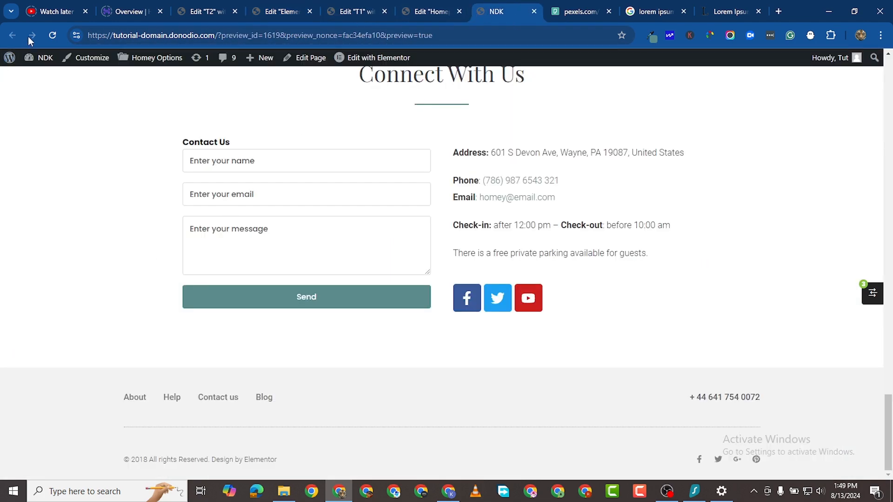
{"action": "left_click", "coordinate": [53, 35]}
{"action": "left_click", "coordinate": [54, 33]}
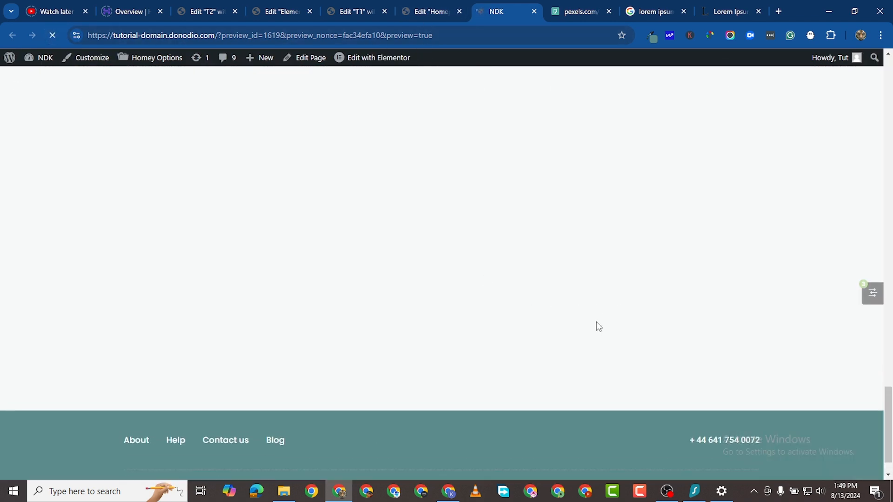
{"action": "scroll", "coordinate": [544, 335], "scroll_direction": "down", "scroll_amount": 3}
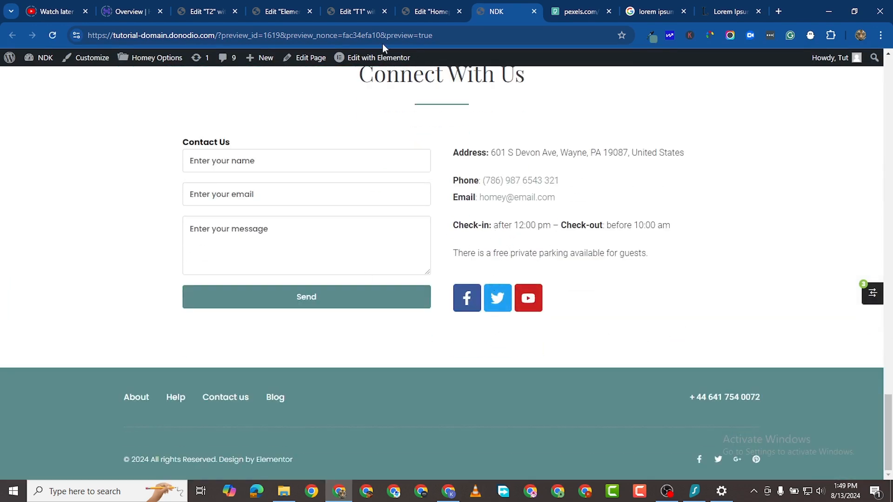
- Delete the Connect With Us section from the homepage in its Elementor editor and publish the page
{"action": "left_click", "coordinate": [410, 14]}
{"action": "scroll", "coordinate": [558, 210], "scroll_direction": "up", "scroll_amount": 5}
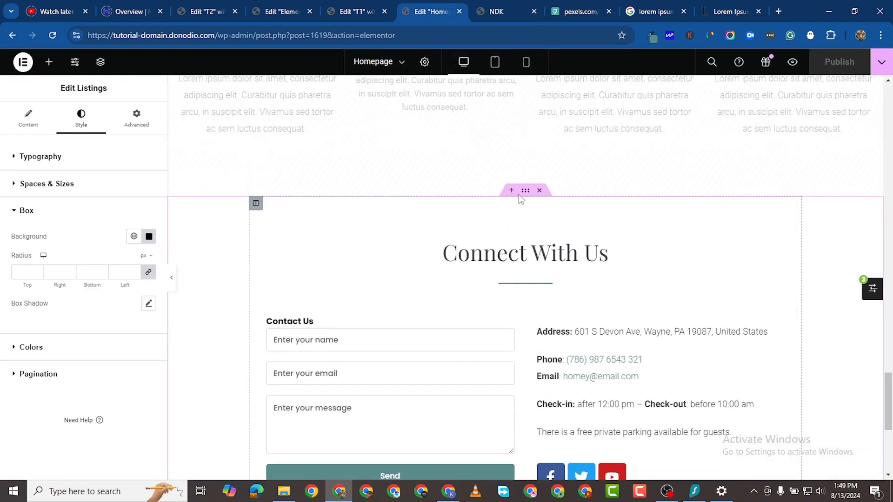
{"action": "left_click", "coordinate": [540, 190]}
{"action": "scroll", "coordinate": [828, 163], "scroll_direction": "up", "scroll_amount": 1}
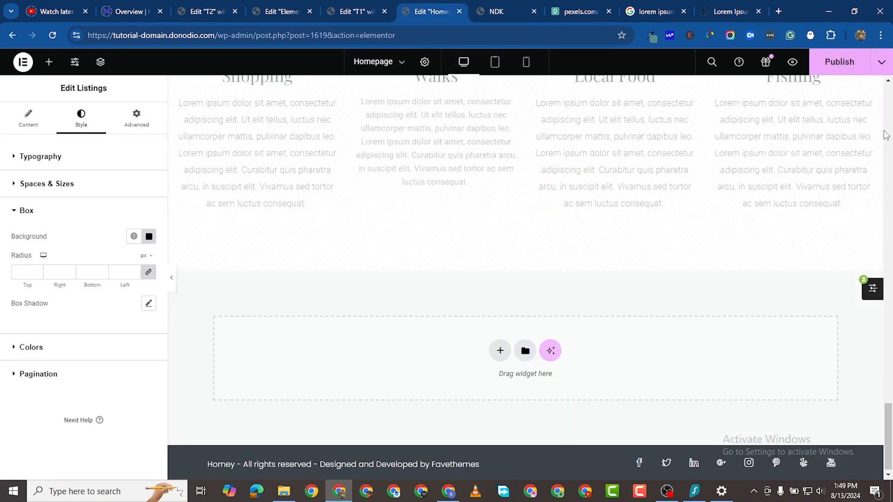
{"action": "left_click", "coordinate": [831, 62]}
- Review the published homepage preview from the hero banner through the room listings, activities and testimonials down to the footer
{"action": "scroll", "coordinate": [398, 182], "scroll_direction": "up", "scroll_amount": 5}
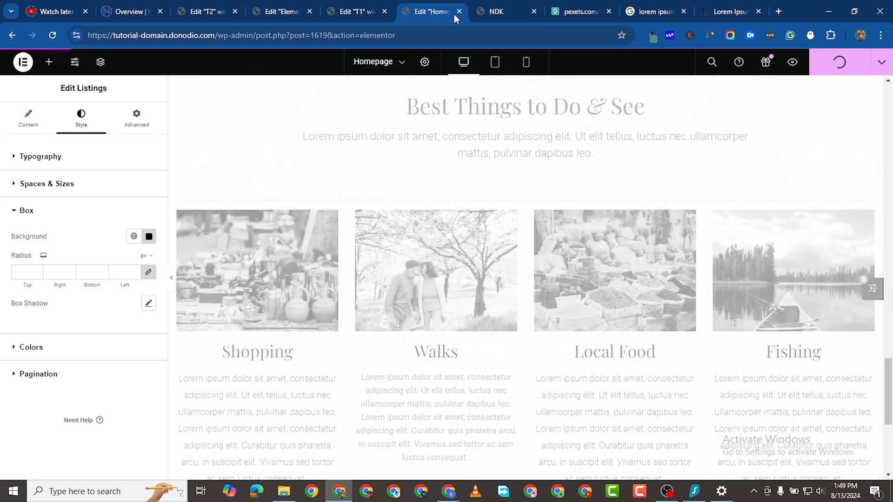
{"action": "left_click", "coordinate": [484, 11]}
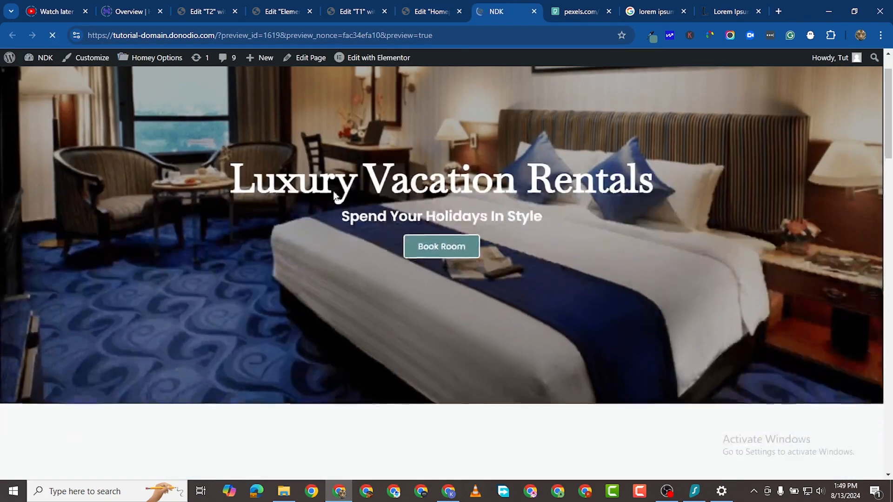
{"action": "scroll", "coordinate": [439, 266], "scroll_direction": "down", "scroll_amount": 20}
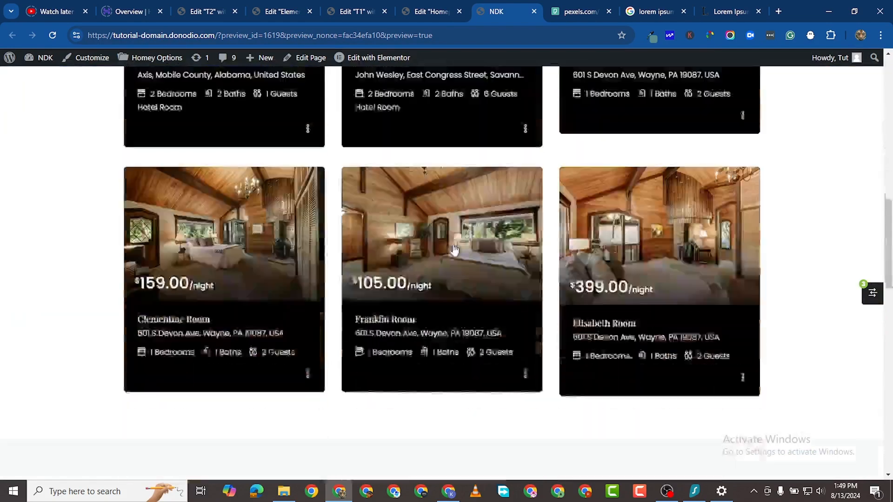
{"action": "scroll", "coordinate": [451, 253], "scroll_direction": "up", "scroll_amount": 2}
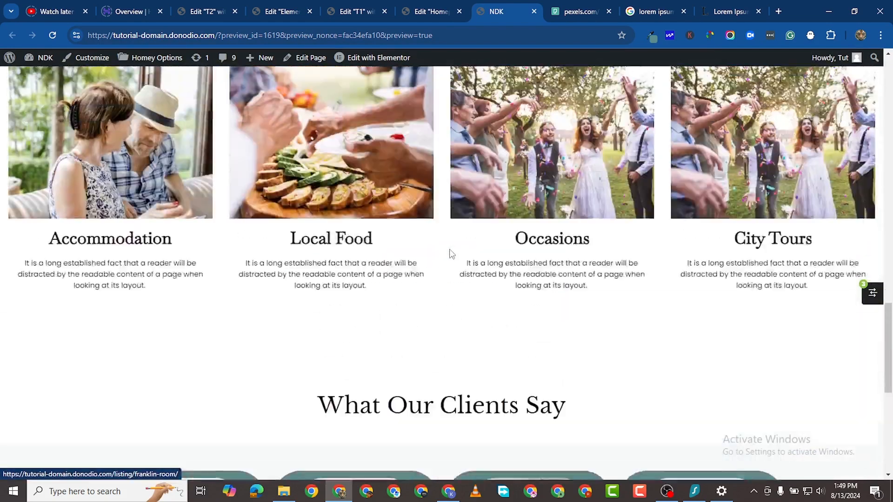
{"action": "scroll", "coordinate": [453, 278], "scroll_direction": "down", "scroll_amount": 5}
{"action": "scroll", "coordinate": [455, 274], "scroll_direction": "down", "scroll_amount": 3}
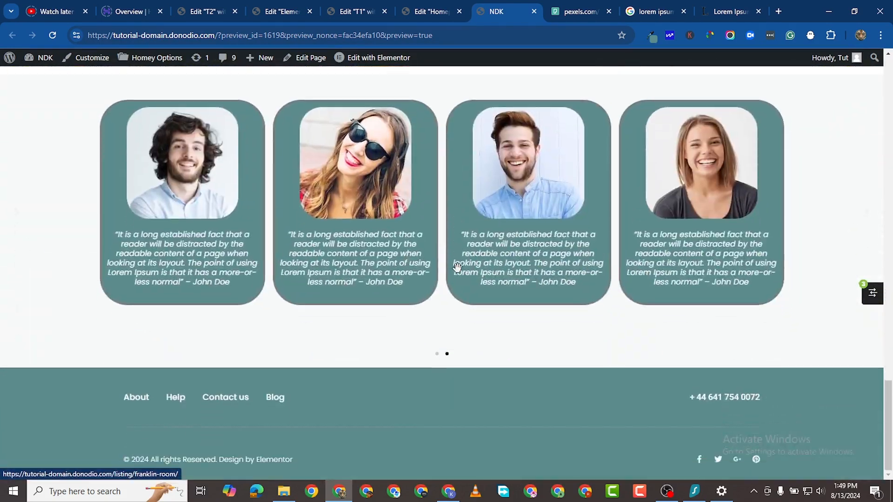
{"action": "scroll", "coordinate": [465, 267], "scroll_direction": "up", "scroll_amount": 13}
{"action": "scroll", "coordinate": [470, 267], "scroll_direction": "up", "scroll_amount": 10}
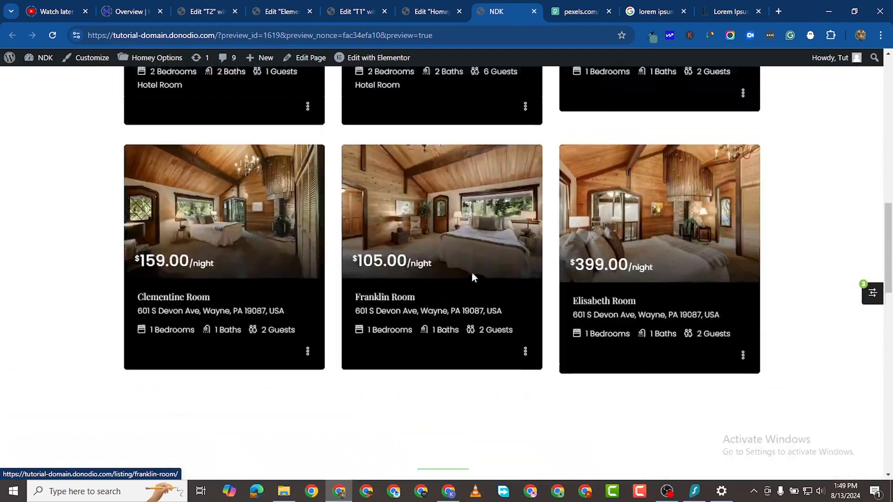
{"action": "scroll", "coordinate": [479, 276], "scroll_direction": "down", "scroll_amount": 6}
{"action": "scroll", "coordinate": [481, 287], "scroll_direction": "down", "scroll_amount": 8}
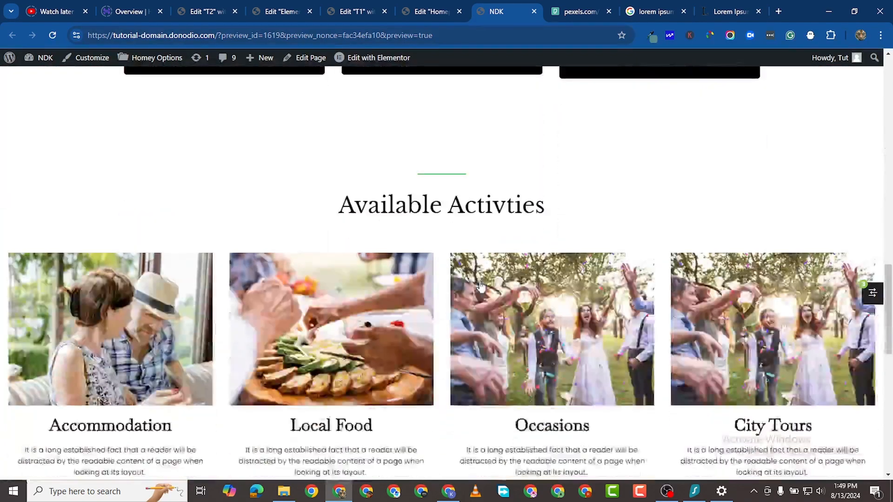
{"action": "scroll", "coordinate": [485, 245], "scroll_direction": "up", "scroll_amount": 15}
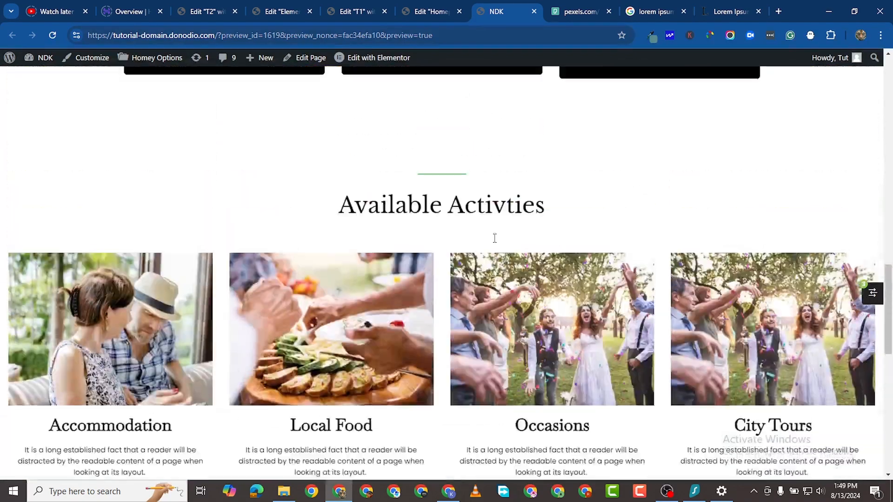
{"action": "scroll", "coordinate": [502, 263], "scroll_direction": "down", "scroll_amount": 8}
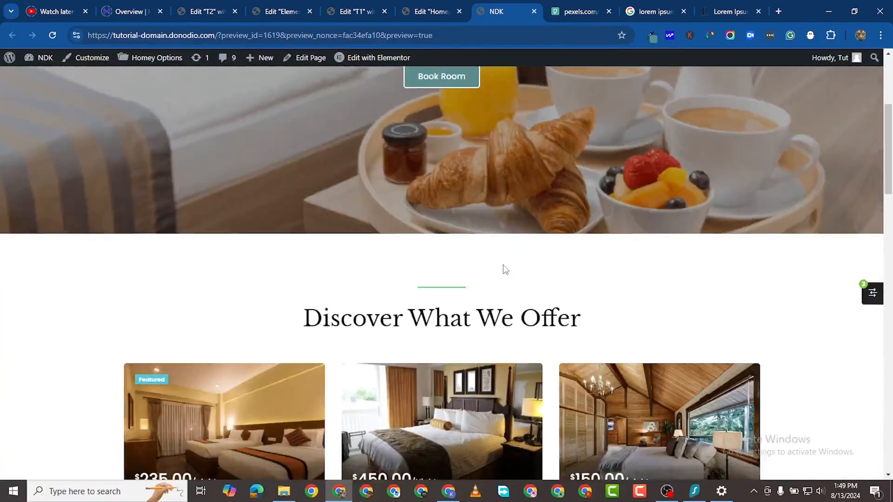
{"action": "scroll", "coordinate": [500, 279], "scroll_direction": "up", "scroll_amount": 8}
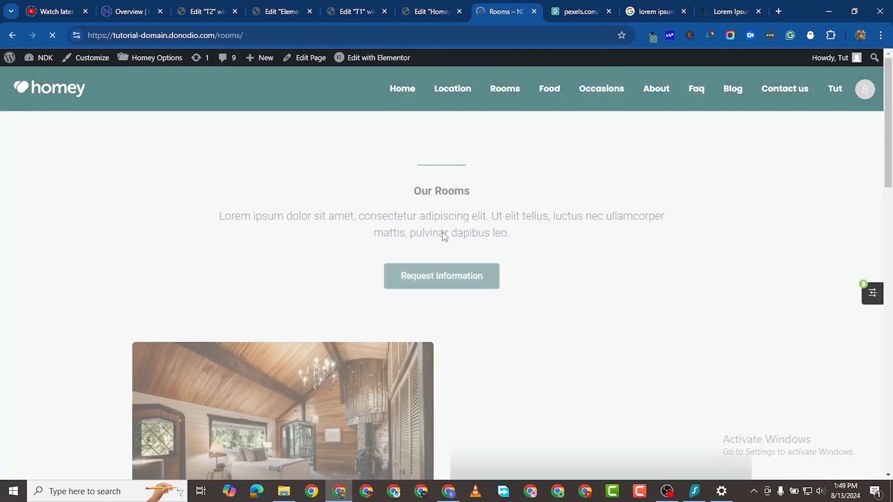
- Open the site's Rooms page, check it down to the footer, and open it for editing with Elementor
{"action": "scroll", "coordinate": [437, 251], "scroll_direction": "down", "scroll_amount": 10}
{"action": "scroll", "coordinate": [456, 260], "scroll_direction": "down", "scroll_amount": 8}
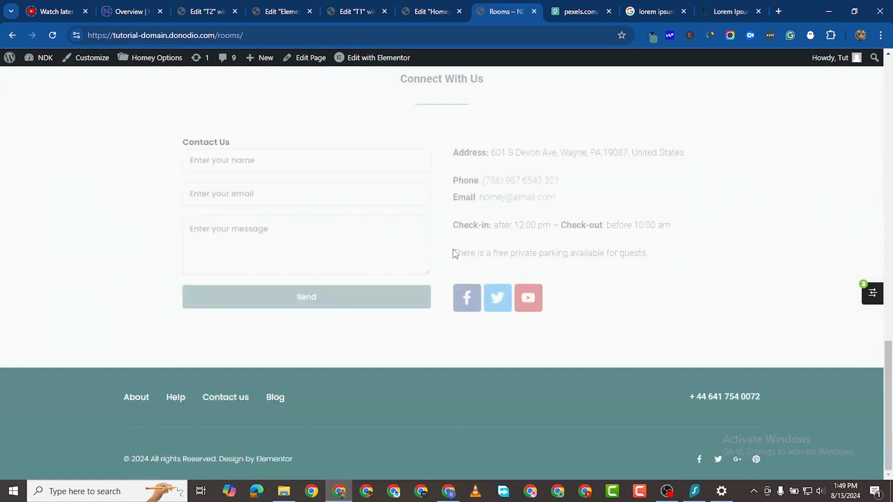
{"action": "scroll", "coordinate": [454, 251], "scroll_direction": "up", "scroll_amount": 15}
{"action": "mouse_move", "coordinate": [368, 56]}
{"action": "left_click", "coordinate": [370, 195]}
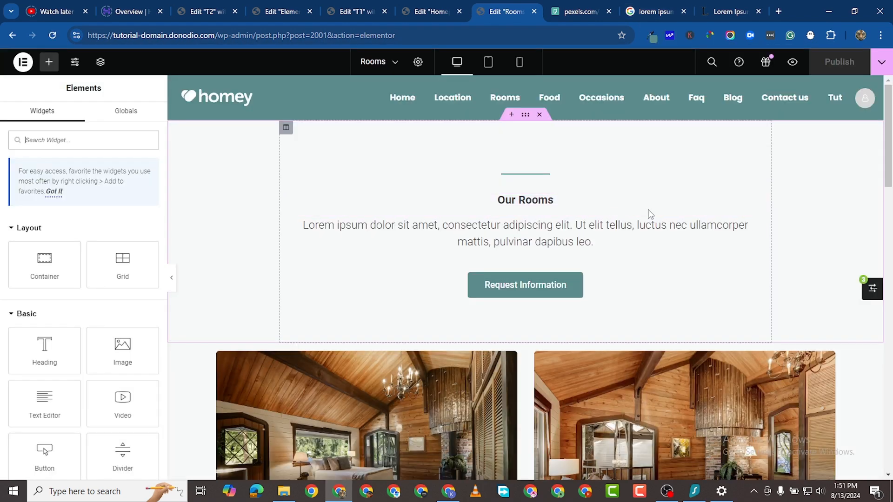
- Delete both rows of room listings from the Rooms page
{"action": "scroll", "coordinate": [650, 214], "scroll_direction": "down", "scroll_amount": 5}
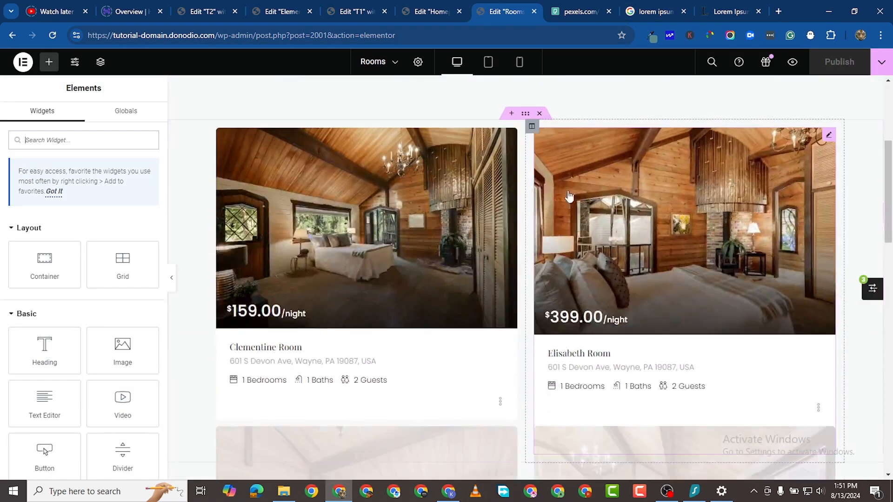
{"action": "scroll", "coordinate": [530, 164], "scroll_direction": "down", "scroll_amount": 7}
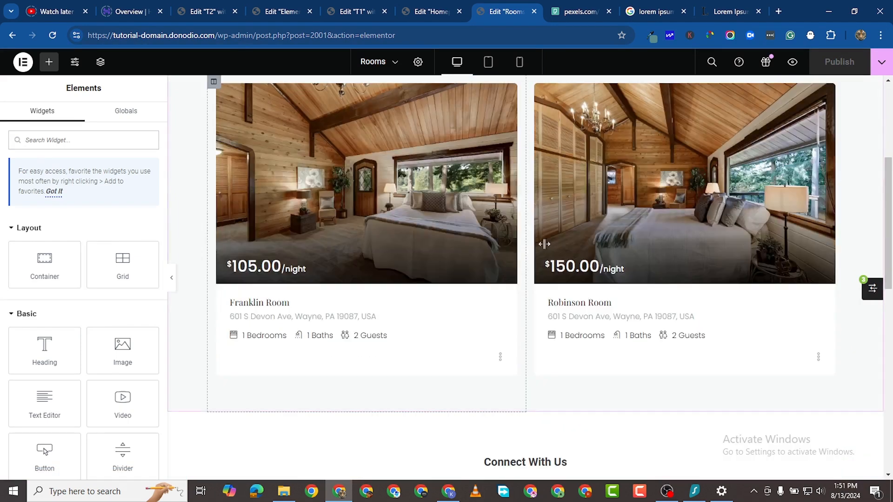
{"action": "scroll", "coordinate": [582, 348], "scroll_direction": "down", "scroll_amount": 2}
{"action": "scroll", "coordinate": [461, 339], "scroll_direction": "up", "scroll_amount": 2}
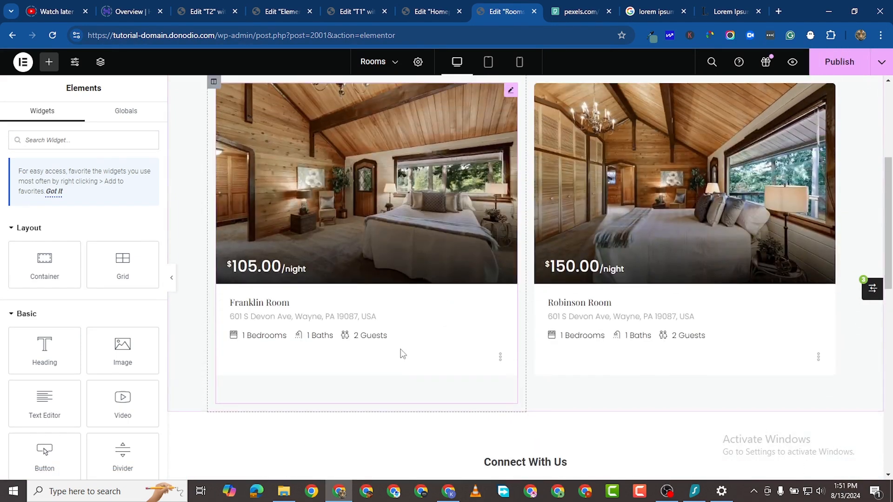
{"action": "scroll", "coordinate": [512, 325], "scroll_direction": "up", "scroll_amount": 1}
{"action": "scroll", "coordinate": [363, 344], "scroll_direction": "down", "scroll_amount": 6}
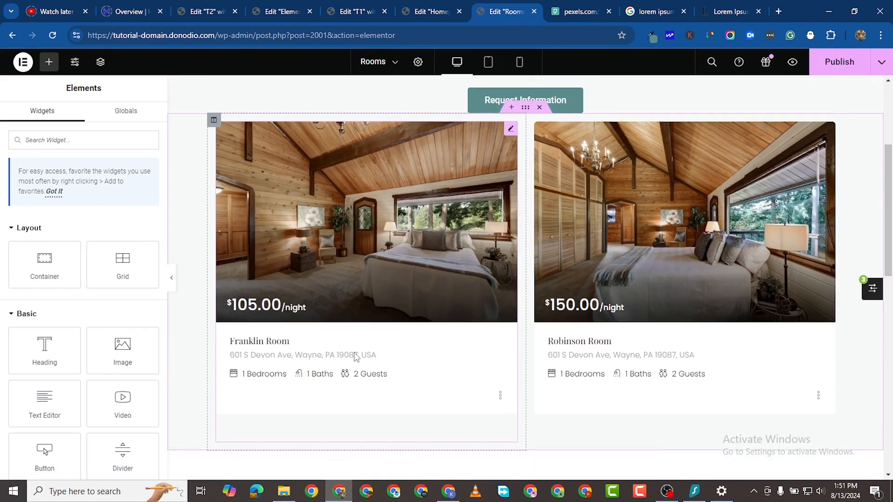
{"action": "scroll", "coordinate": [554, 219], "scroll_direction": "up", "scroll_amount": 10}
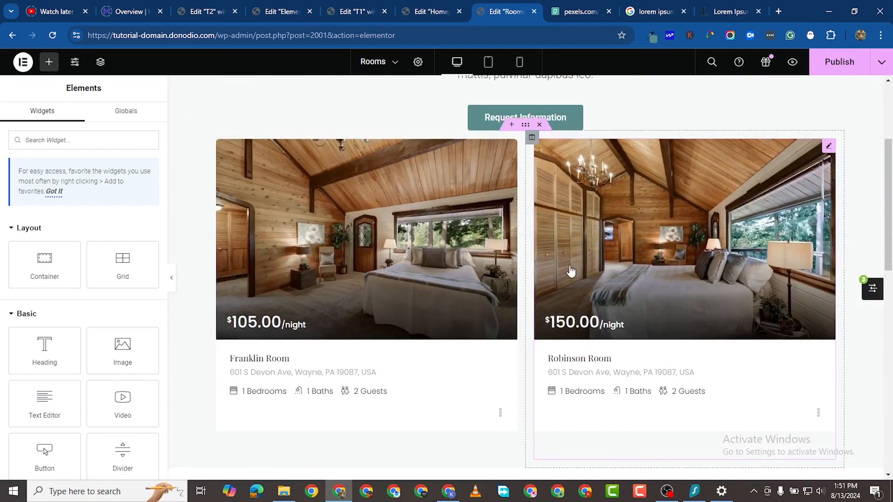
{"action": "scroll", "coordinate": [549, 234], "scroll_direction": "down", "scroll_amount": 2}
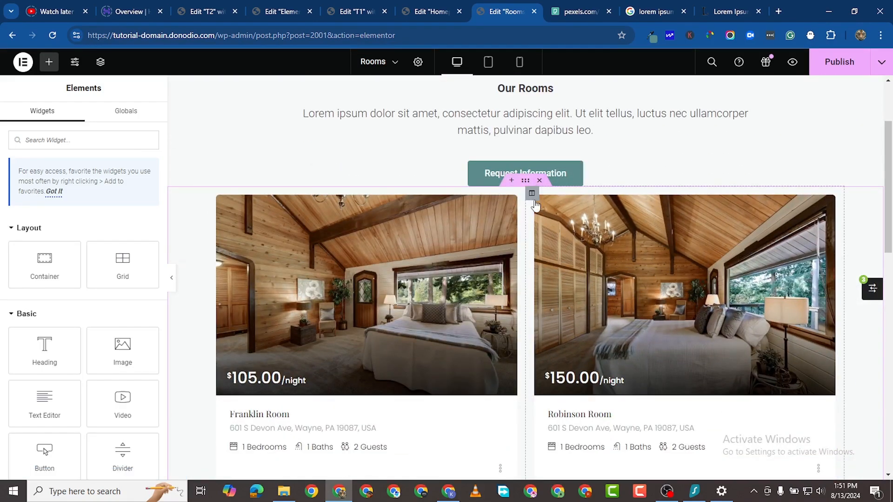
{"action": "left_click", "coordinate": [539, 180]}
- Delete the Connect With Us section and the Our Rooms intro section from the page
{"action": "scroll", "coordinate": [555, 216], "scroll_direction": "down", "scroll_amount": 1}
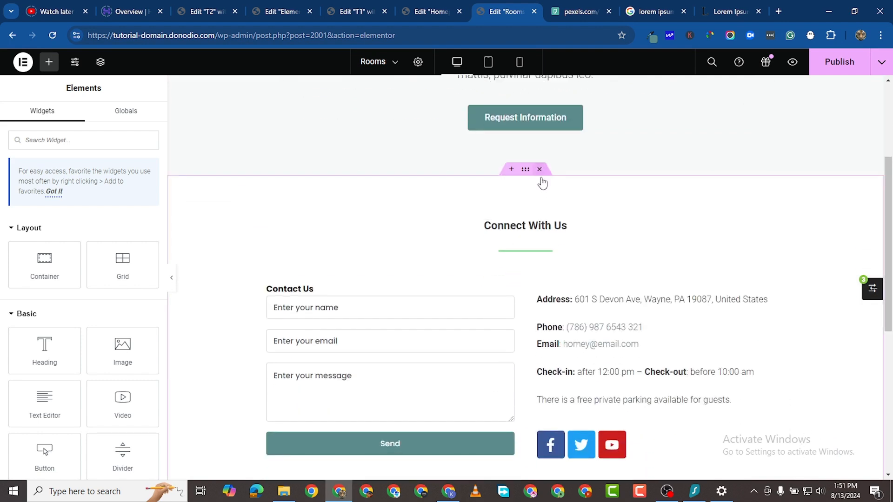
{"action": "left_click", "coordinate": [540, 180]}
{"action": "scroll", "coordinate": [627, 149], "scroll_direction": "up", "scroll_amount": 2}
{"action": "scroll", "coordinate": [605, 158], "scroll_direction": "up", "scroll_amount": 1}
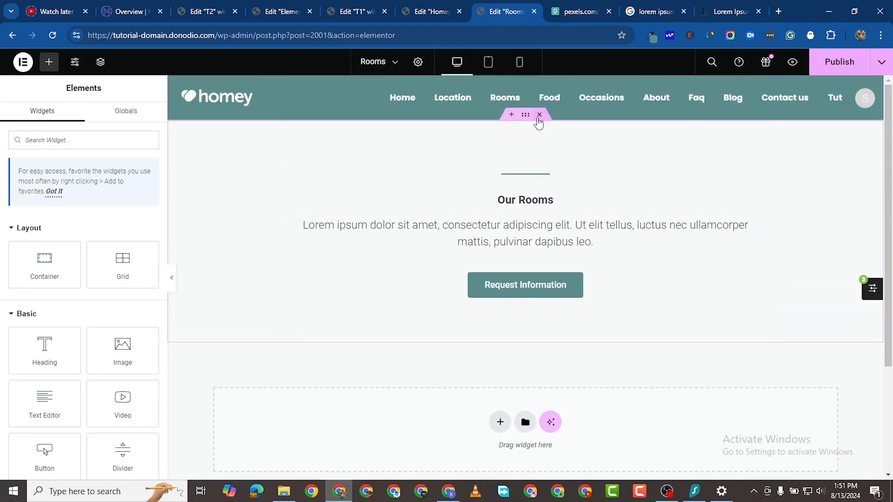
{"action": "left_click", "coordinate": [538, 119]}
- Add a Flexbox container with column direction to the empty page and place a Listings widget inside it
{"action": "left_click", "coordinate": [506, 214]}
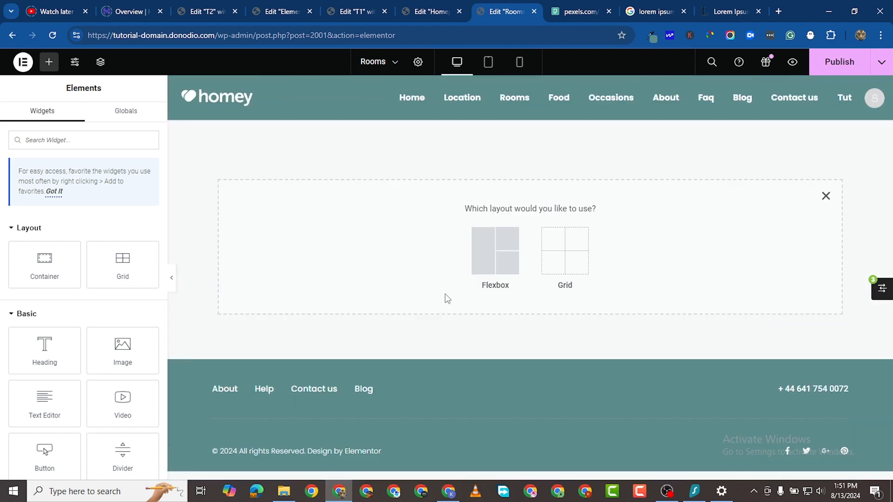
{"action": "left_click", "coordinate": [484, 246]}
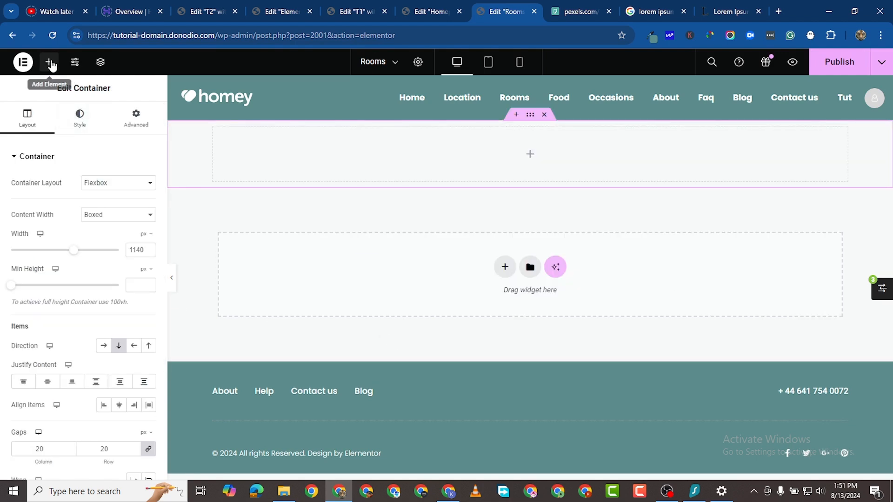
{"action": "left_click", "coordinate": [49, 63]}
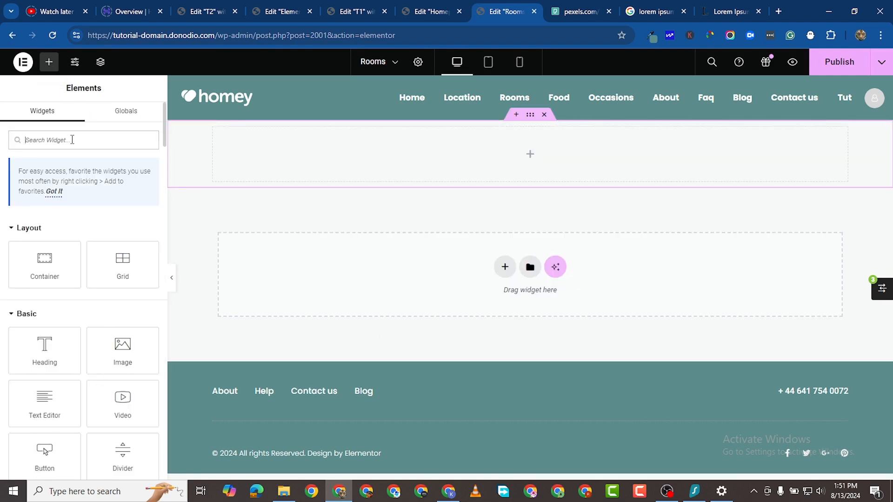
{"action": "type", "text": "LISTT"}
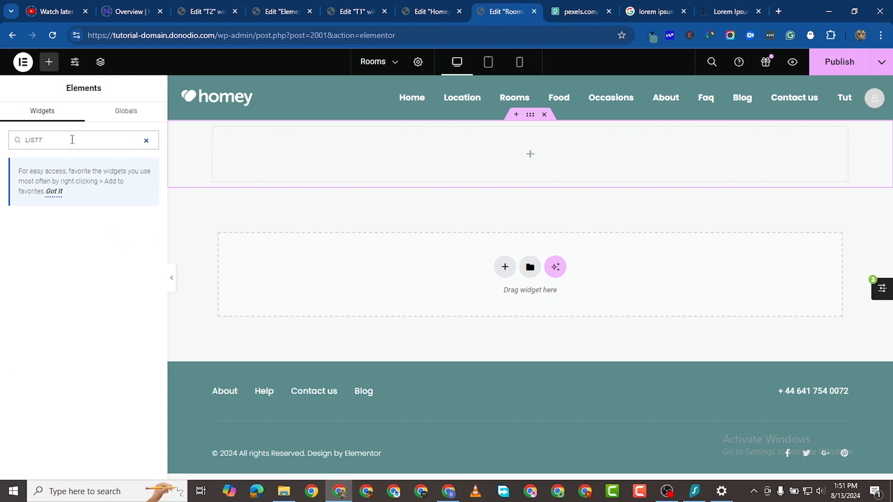
{"action": "key", "text": "BackSpace"}
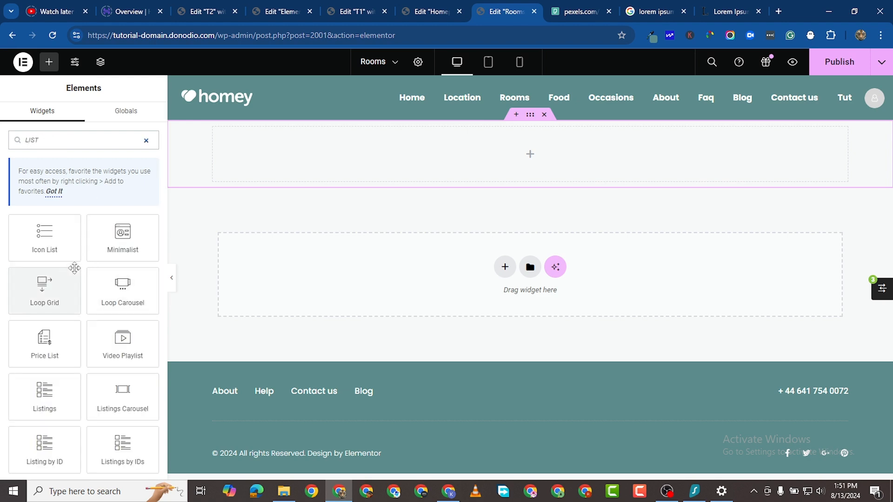
{"action": "left_click_drag", "start_coordinate": [53, 404], "coordinate": [561, 164]}
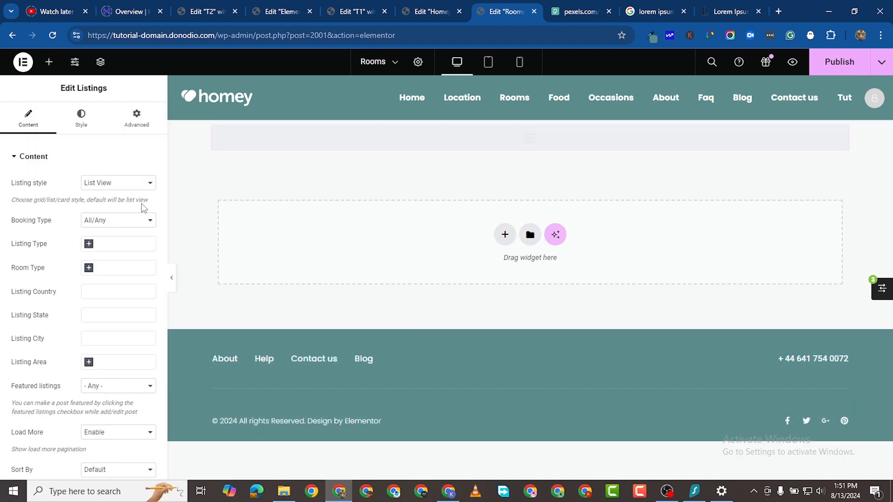
- Set the Listings widget's listing style to Grid View
{"action": "scroll", "coordinate": [153, 208], "scroll_direction": "down", "scroll_amount": 1}
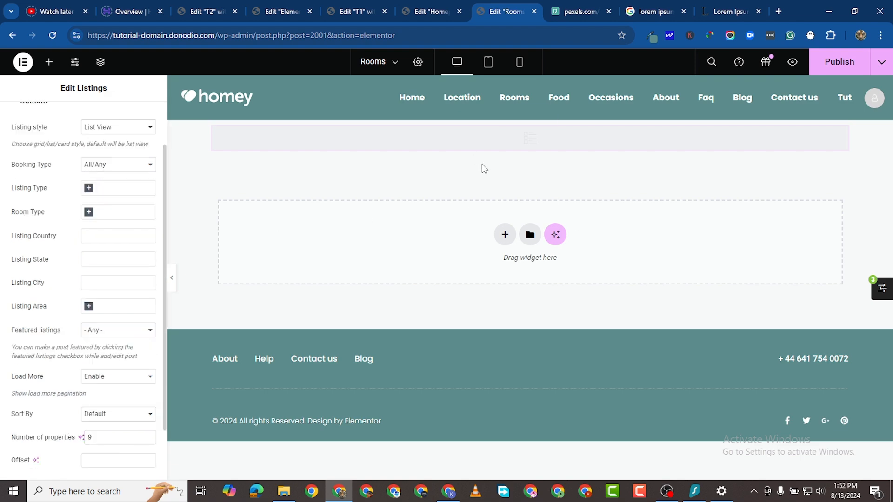
{"action": "scroll", "coordinate": [101, 239], "scroll_direction": "down", "scroll_amount": 1}
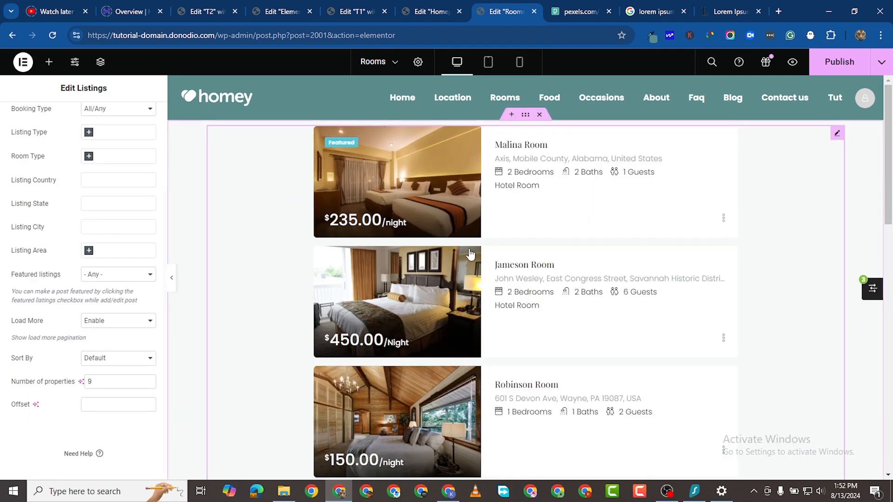
{"action": "scroll", "coordinate": [66, 149], "scroll_direction": "up", "scroll_amount": 2}
{"action": "left_click", "coordinate": [106, 183]}
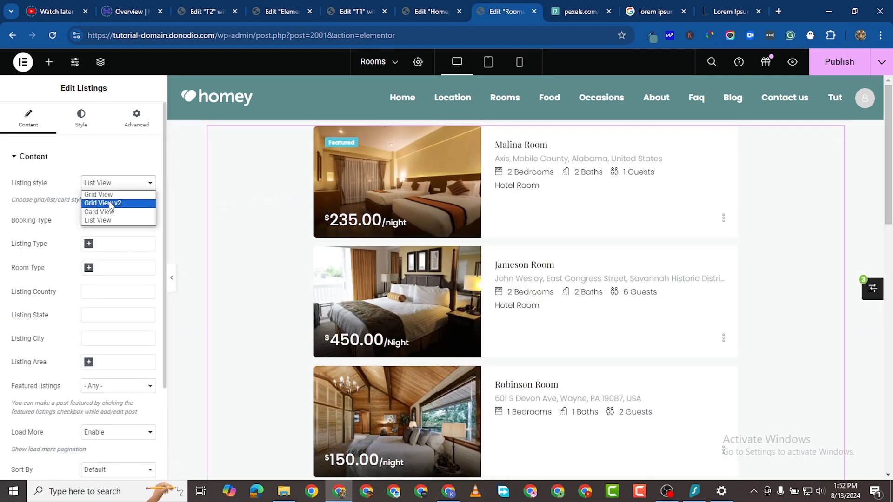
{"action": "left_click", "coordinate": [116, 194]}
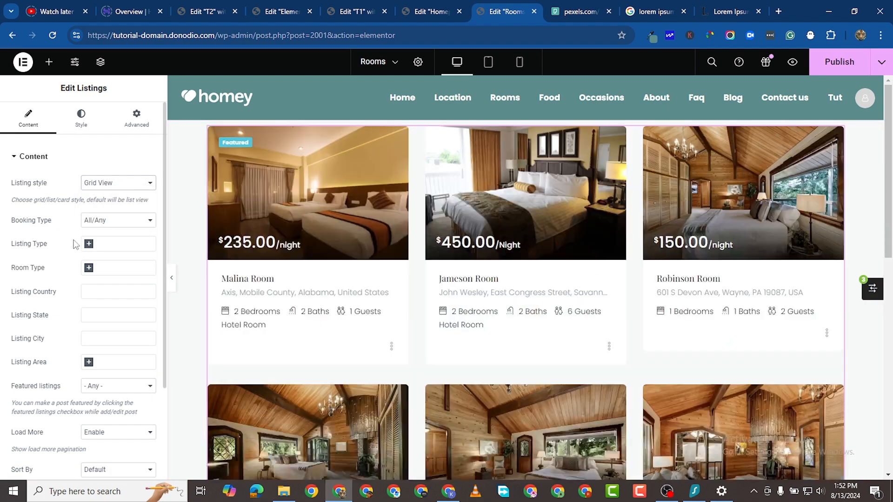
- Examine the room grid down to its Load More button, along with the Listings widget's content and style settings
{"action": "scroll", "coordinate": [534, 237], "scroll_direction": "down", "scroll_amount": 9}
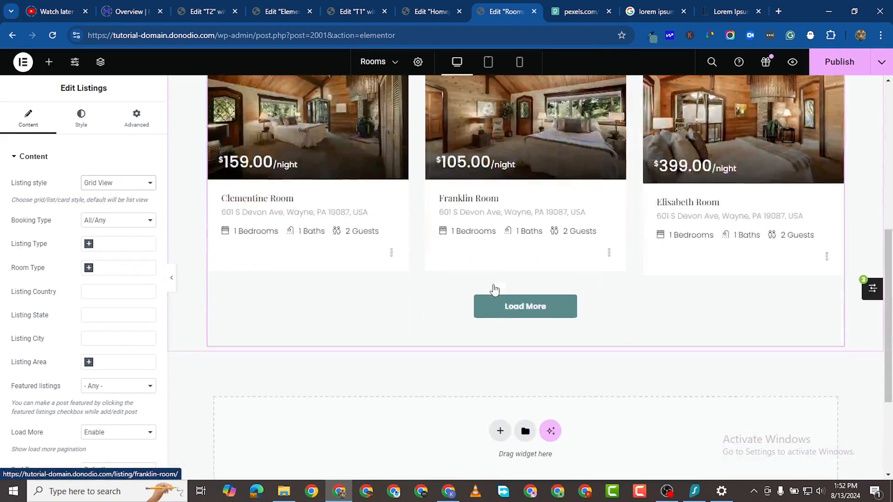
{"action": "scroll", "coordinate": [478, 278], "scroll_direction": "up", "scroll_amount": 6}
{"action": "scroll", "coordinate": [78, 372], "scroll_direction": "down", "scroll_amount": 3}
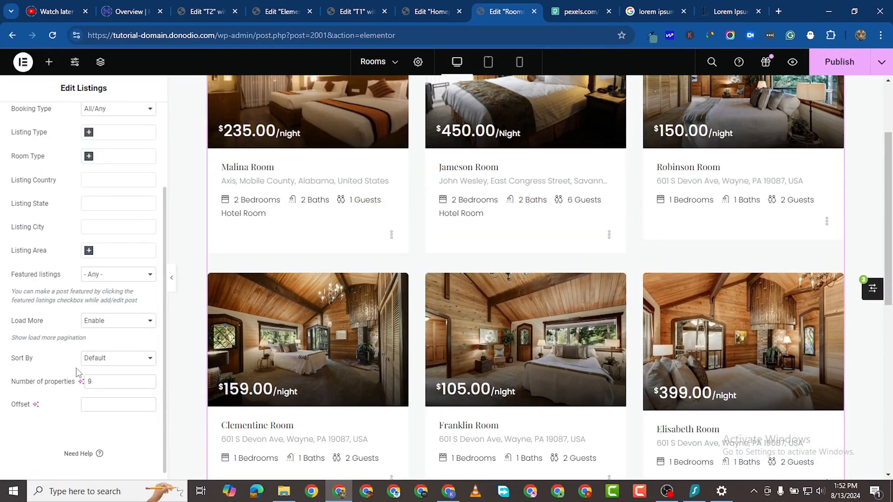
{"action": "scroll", "coordinate": [100, 310], "scroll_direction": "up", "scroll_amount": 3}
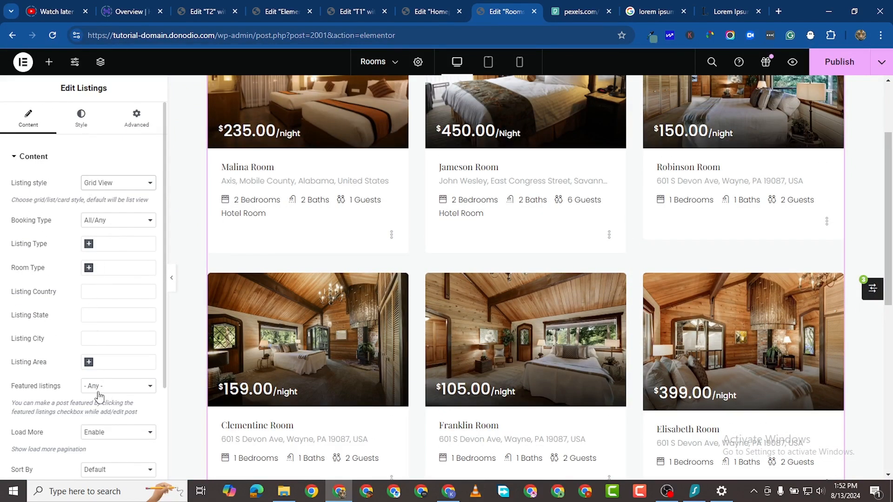
{"action": "left_click", "coordinate": [81, 118]}
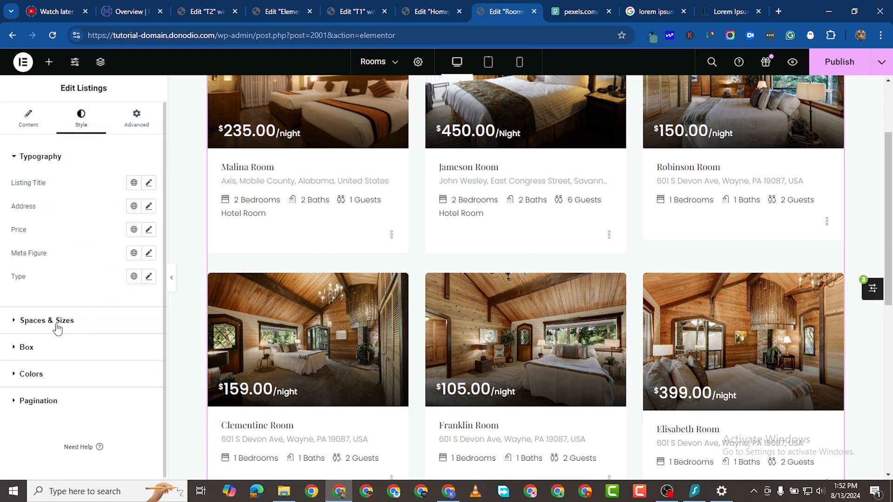
{"action": "left_click", "coordinate": [29, 119]}
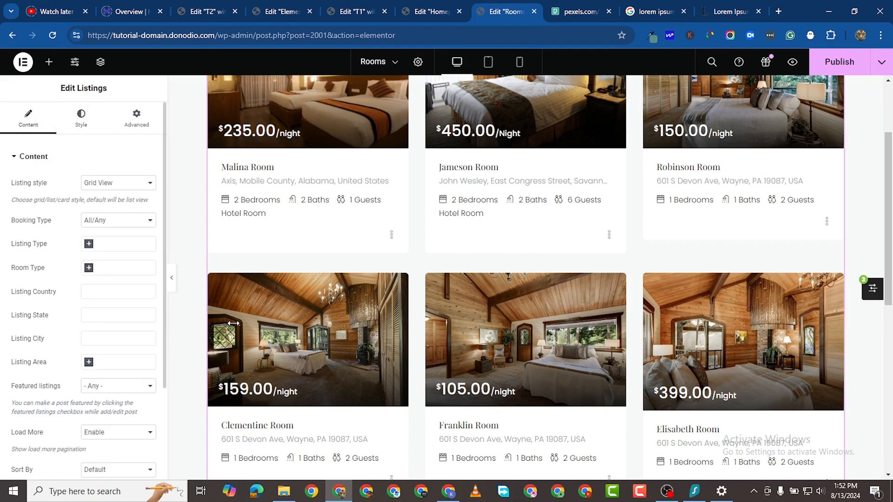
{"action": "scroll", "coordinate": [93, 263], "scroll_direction": "down", "scroll_amount": 1}
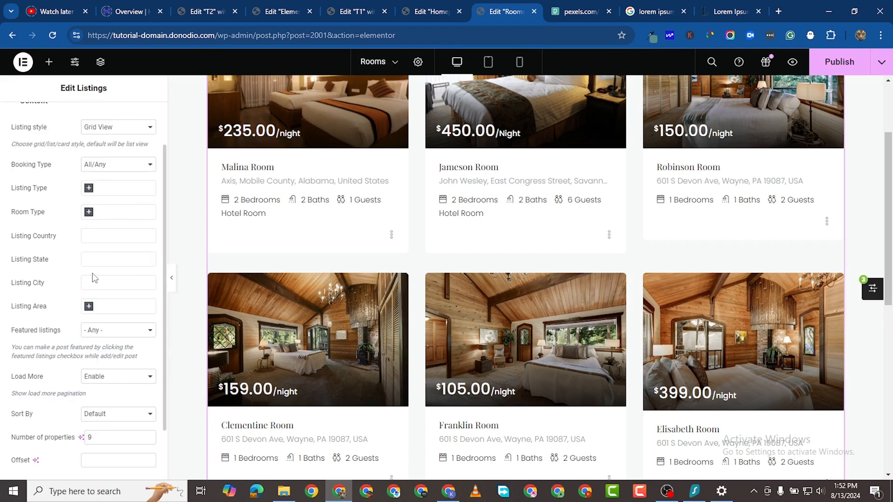
{"action": "scroll", "coordinate": [111, 301], "scroll_direction": "down", "scroll_amount": 1}
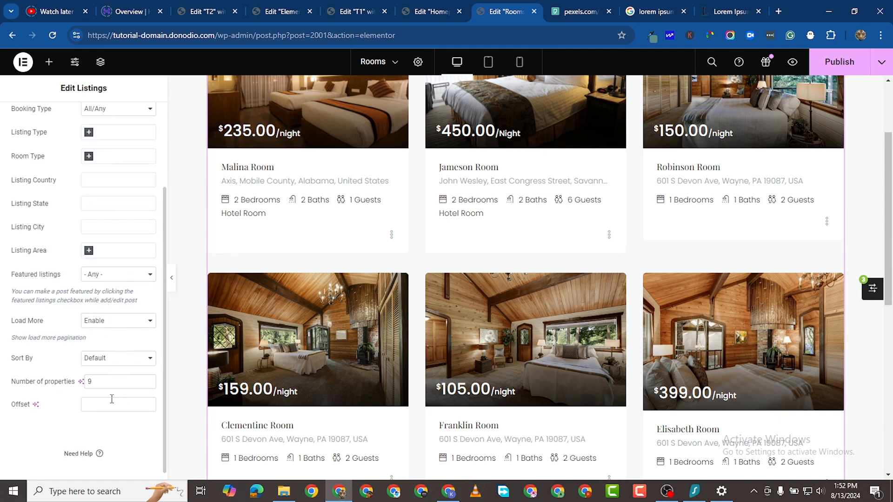
{"action": "scroll", "coordinate": [151, 283], "scroll_direction": "up", "scroll_amount": 2}
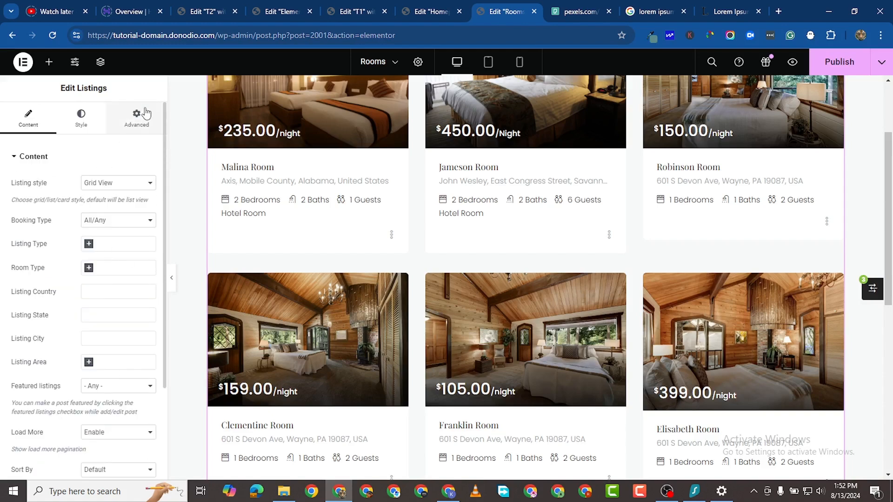
{"action": "scroll", "coordinate": [505, 214], "scroll_direction": "up", "scroll_amount": 2}
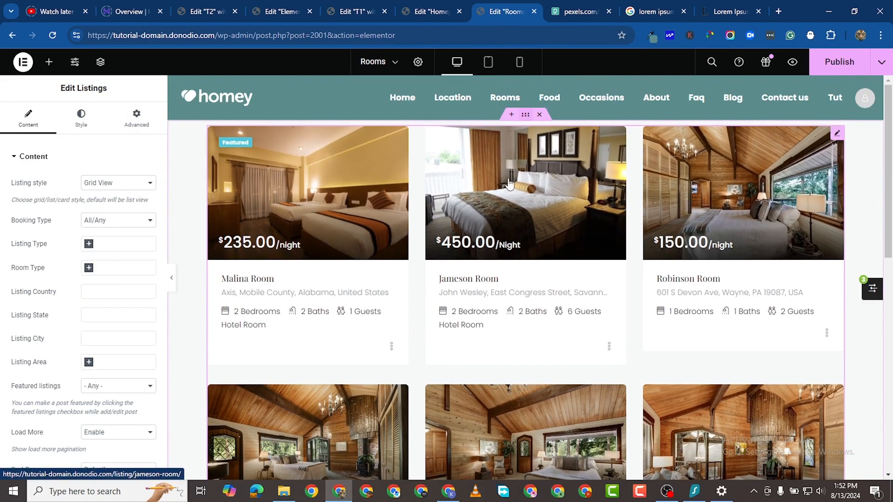
- Add a column-direction Flexbox container below the listings and move it above the room grid
{"action": "scroll", "coordinate": [483, 225], "scroll_direction": "down", "scroll_amount": 9}
{"action": "left_click", "coordinate": [498, 273]}
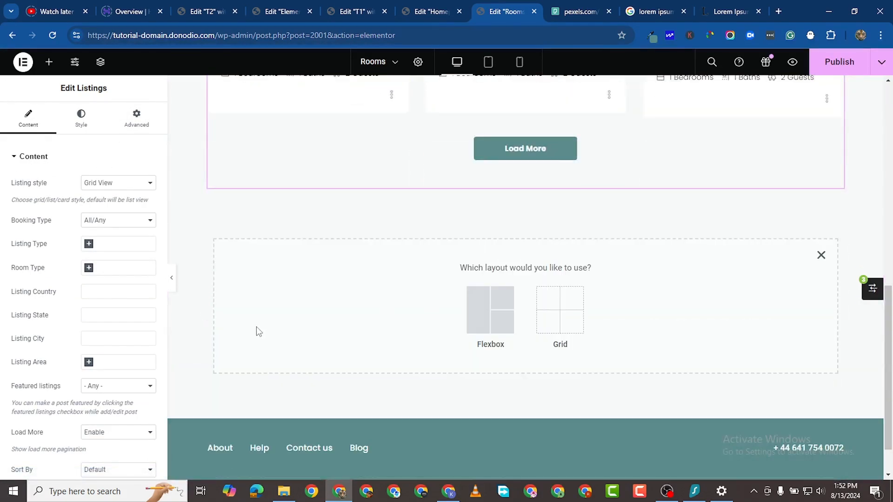
{"action": "left_click", "coordinate": [496, 322]}
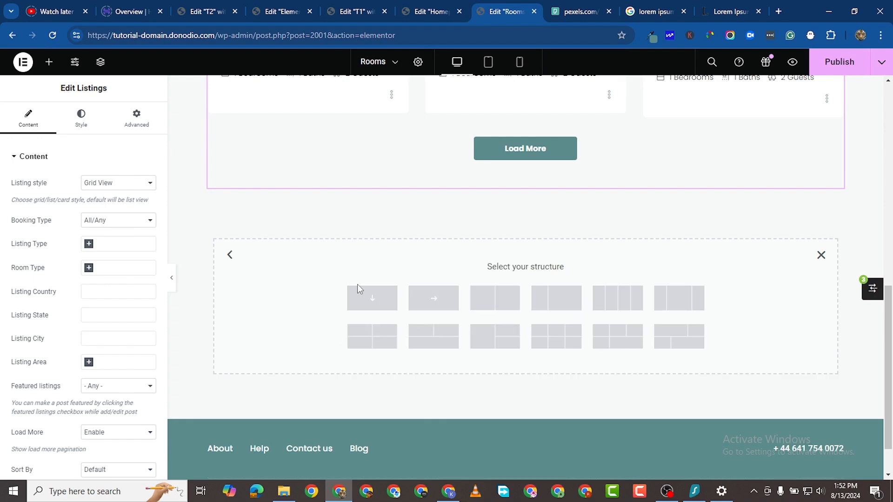
{"action": "left_click", "coordinate": [349, 305]}
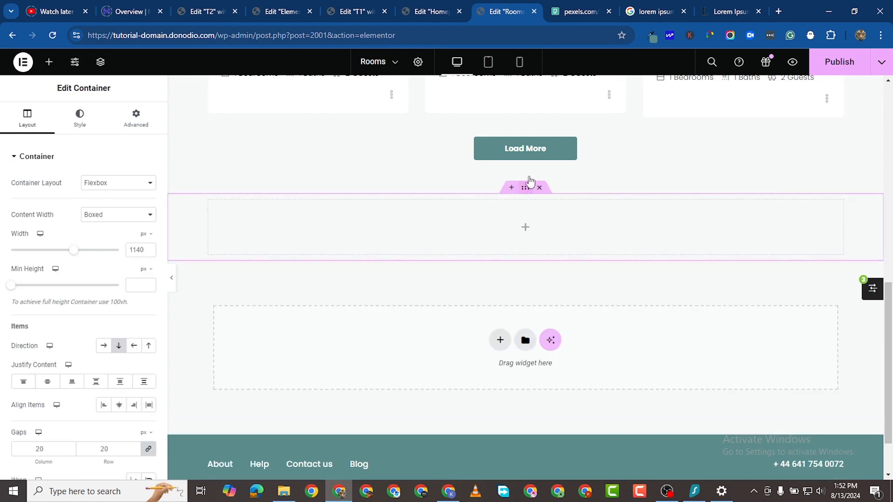
{"action": "mouse_move", "coordinate": [528, 185]}
{"action": "left_mouse_down"}
{"action": "mouse_move", "coordinate": [532, 146]}
{"action": "mouse_move", "coordinate": [538, 199]}
{"action": "mouse_move", "coordinate": [537, 170]}
{"action": "left_mouse_up"}
{"action": "scroll", "coordinate": [537, 195], "scroll_direction": "up", "scroll_amount": 11}
{"action": "left_click_drag", "start_coordinate": [262, 231], "coordinate": [416, 149]}
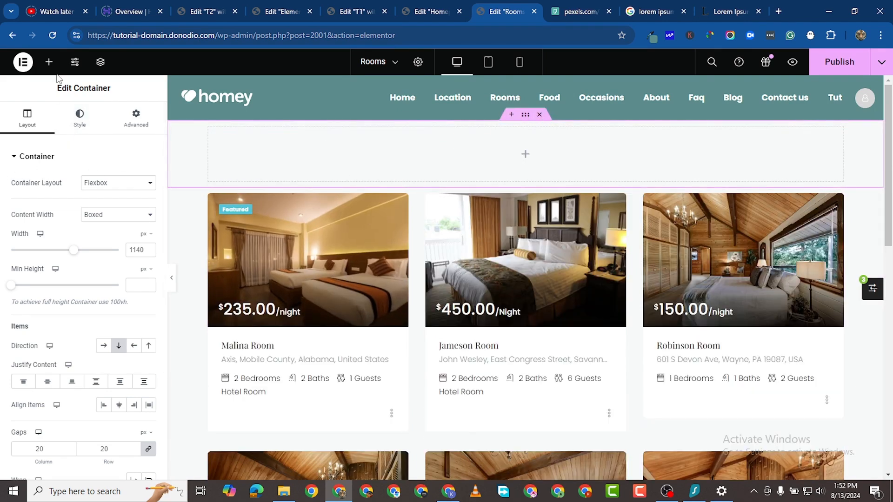
- Place a Heading widget in the new container above the room grid and set its title to ROOMS
{"action": "left_click", "coordinate": [49, 62]}
{"action": "left_click_drag", "start_coordinate": [49, 346], "coordinate": [606, 158]}
{"action": "triple_click", "coordinate": [60, 200]}
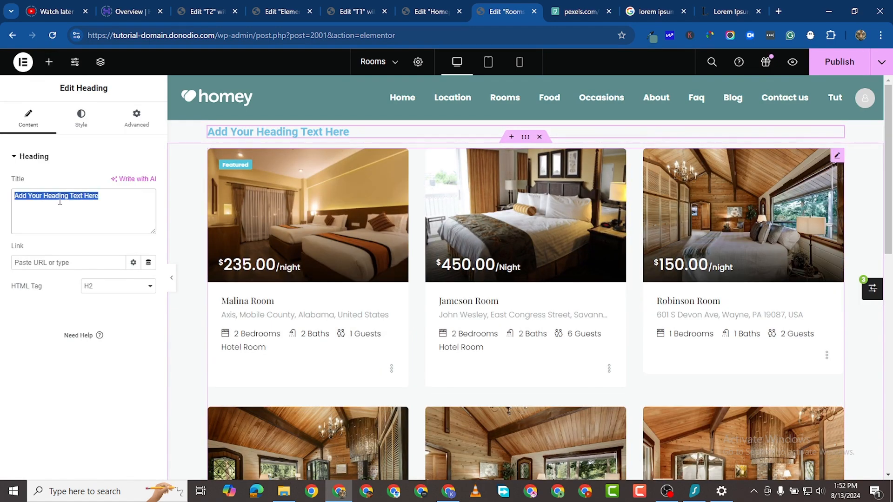
{"action": "key", "text": "BackSpace"}
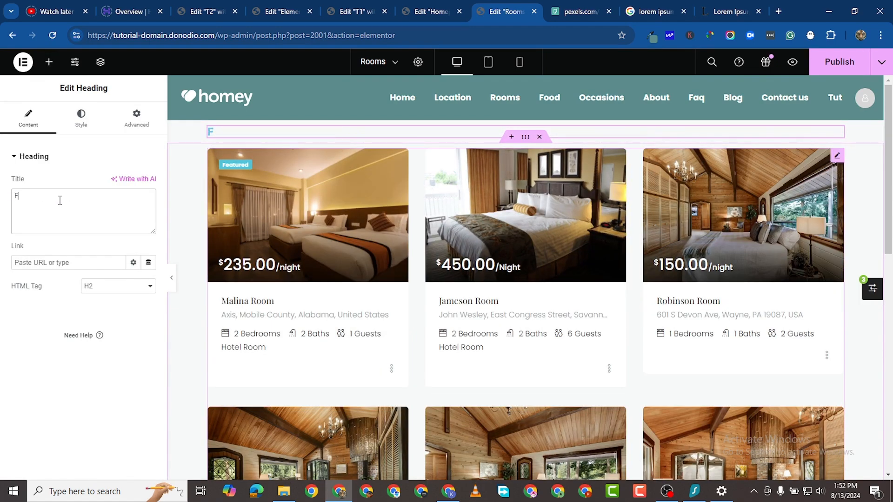
{"action": "type", "text": "ROOMS"}
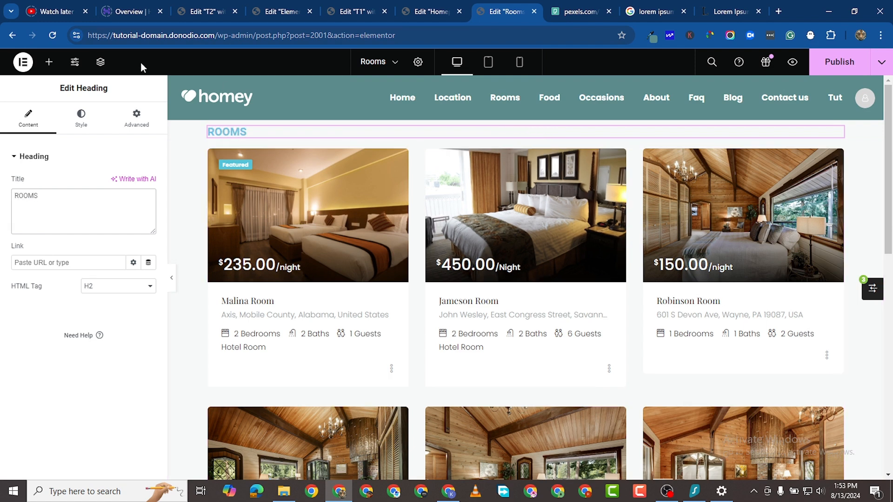
- Center the ROOMS heading and set its text color to white
{"action": "left_click", "coordinate": [81, 116]}
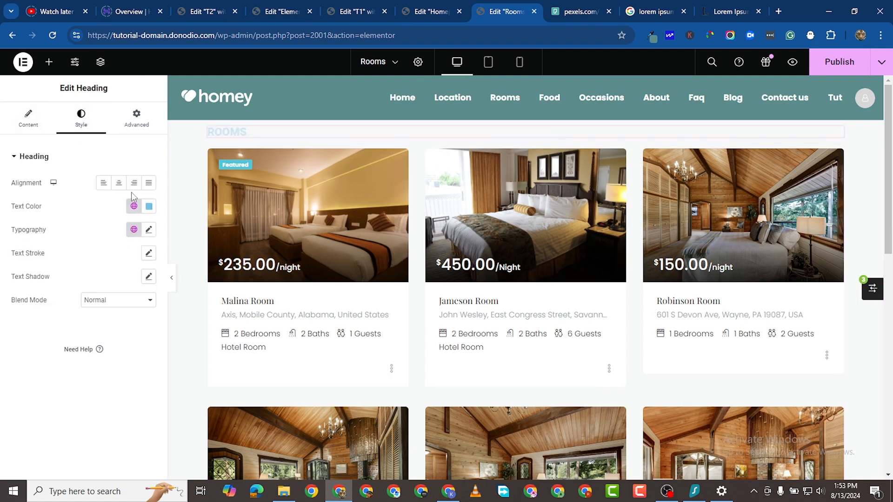
{"action": "left_click", "coordinate": [119, 182]}
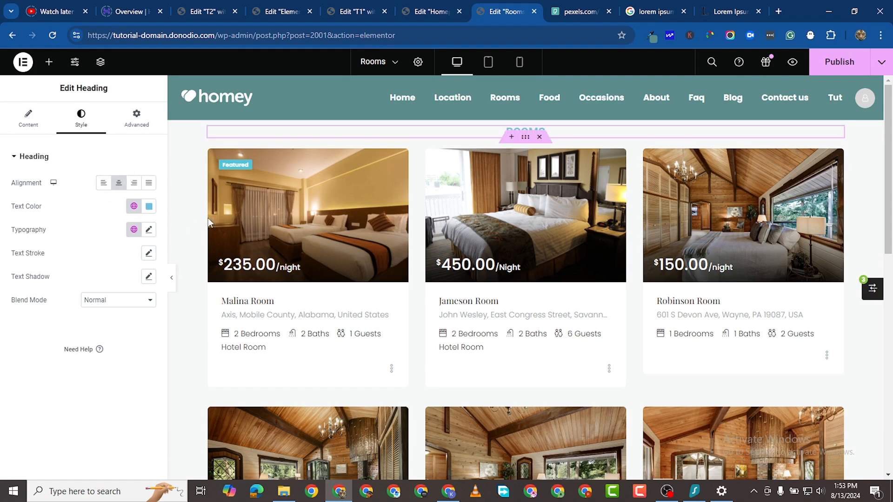
{"action": "left_click", "coordinate": [149, 207]}
{"action": "left_click", "coordinate": [2, 280]}
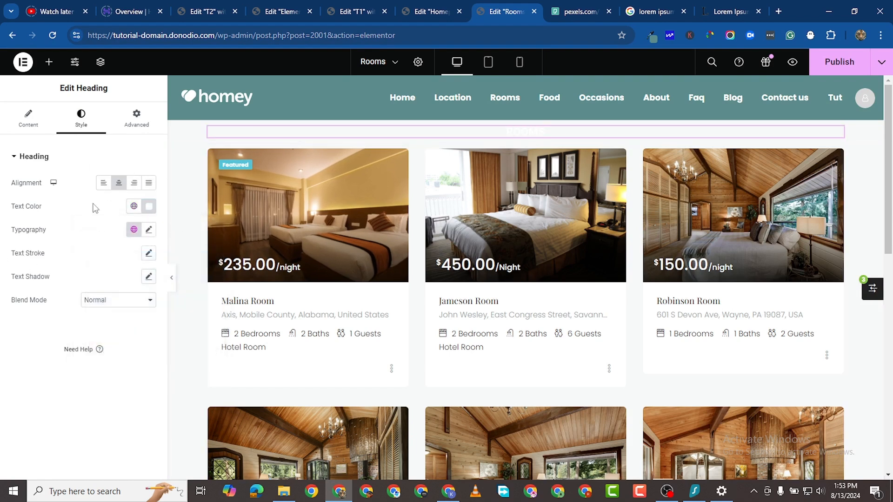
- Set the ROOMS heading's typography to the Baskervville family with weight 800 (Extra Bold)
{"action": "left_click", "coordinate": [149, 231]}
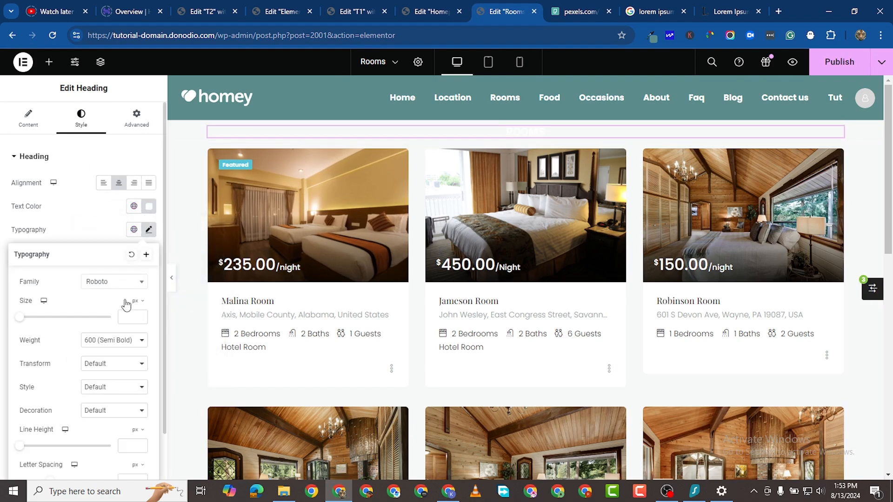
{"action": "left_click", "coordinate": [121, 282]}
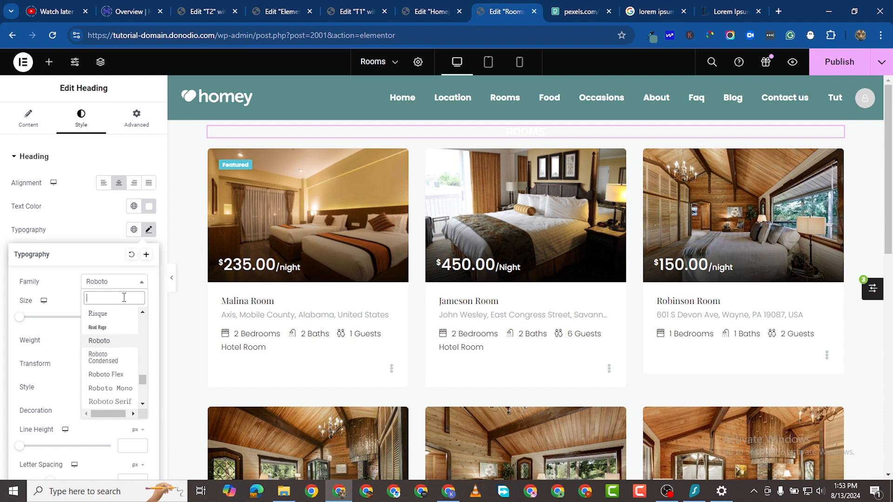
{"action": "type", "text": "BASKER"}
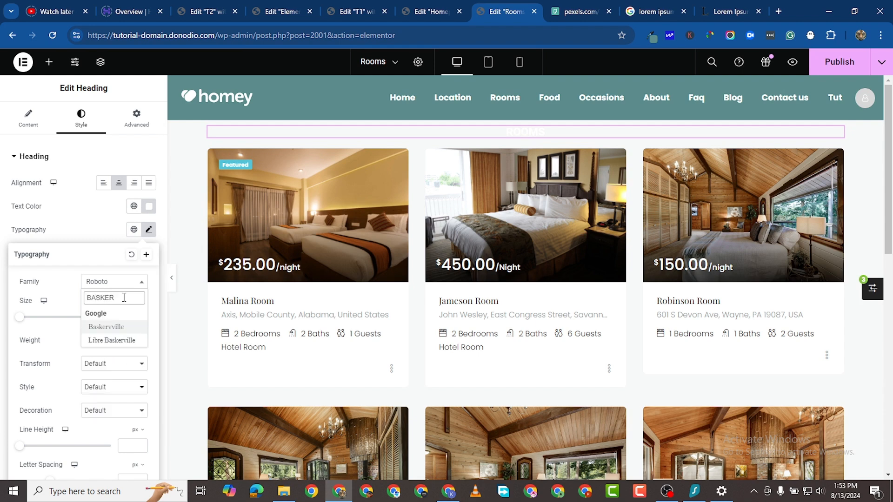
{"action": "left_click", "coordinate": [123, 326]}
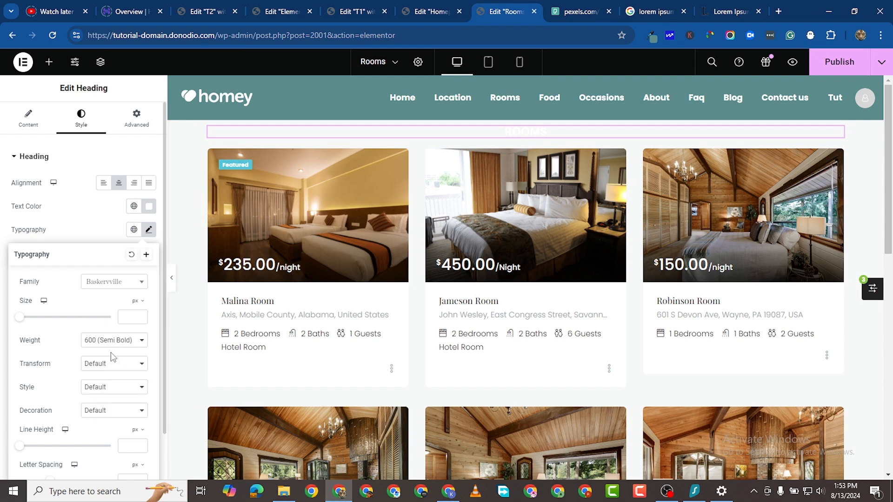
{"action": "left_click", "coordinate": [114, 341]}
{"action": "left_click", "coordinate": [120, 413]}
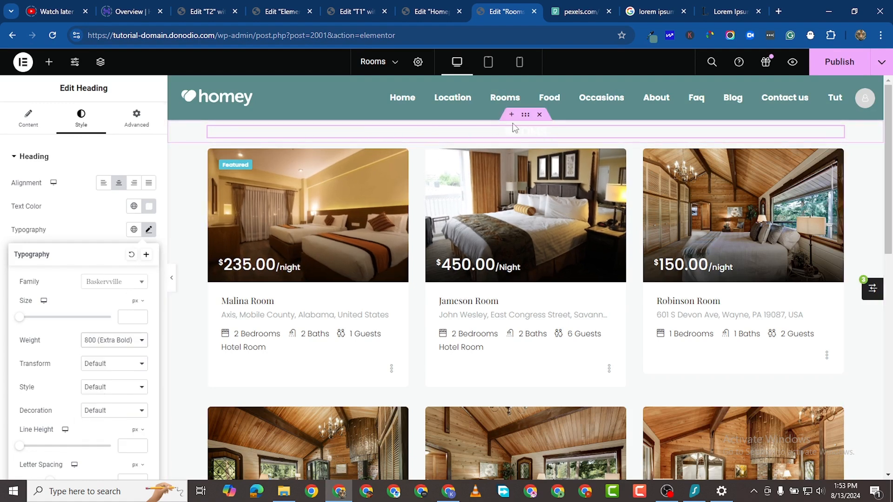
- Give the heading's container a classic background using the wood-paneled bedroom image from the media library
{"action": "left_click", "coordinate": [195, 156]}
{"action": "left_click", "coordinate": [79, 118]}
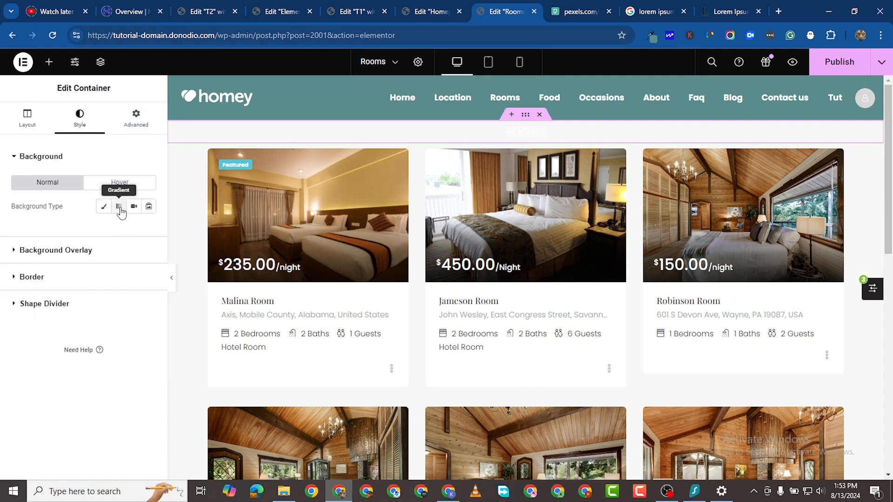
{"action": "left_click", "coordinate": [104, 206]}
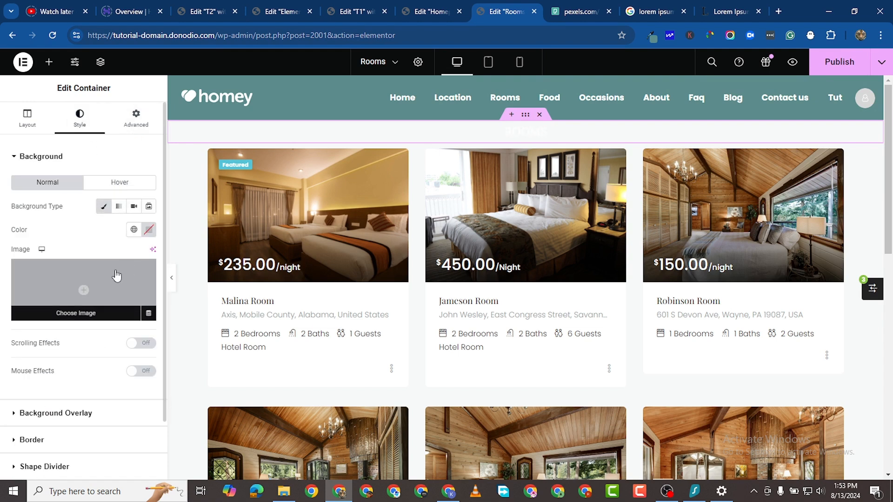
{"action": "left_click", "coordinate": [115, 277]}
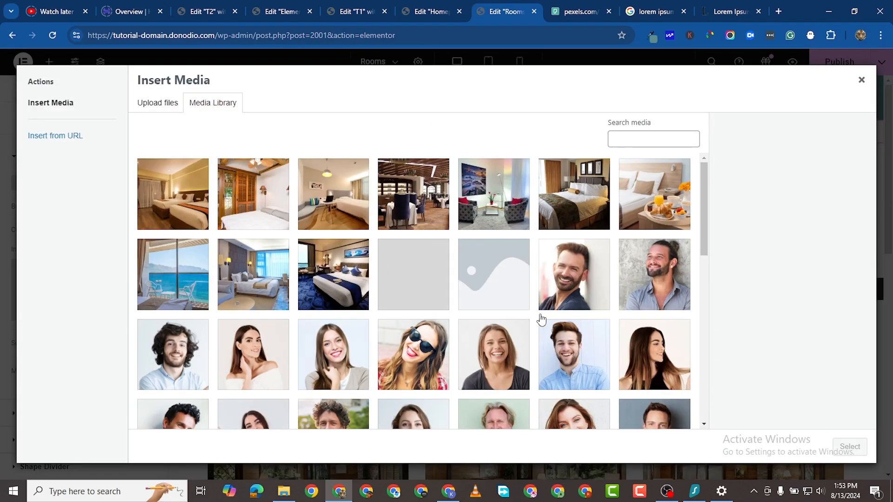
{"action": "scroll", "coordinate": [538, 319], "scroll_direction": "down", "scroll_amount": 15}
{"action": "scroll", "coordinate": [530, 289], "scroll_direction": "up", "scroll_amount": 2}
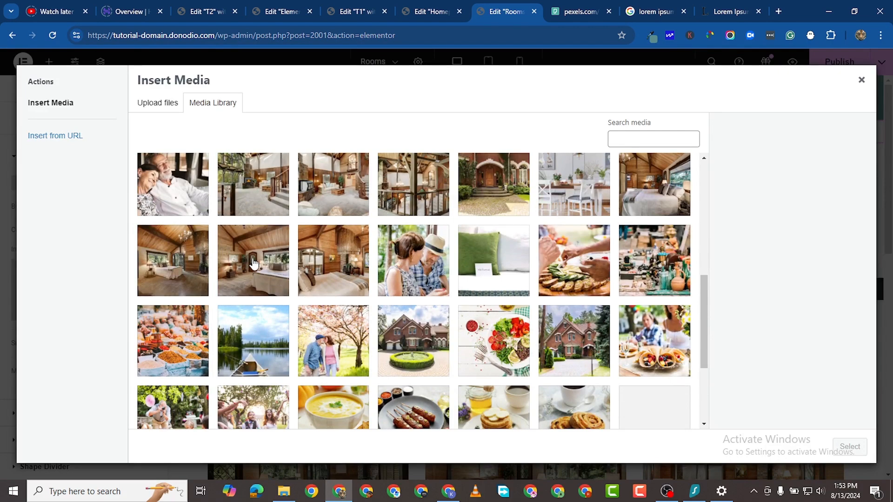
{"action": "left_click", "coordinate": [335, 265]}
{"action": "left_click", "coordinate": [847, 447]}
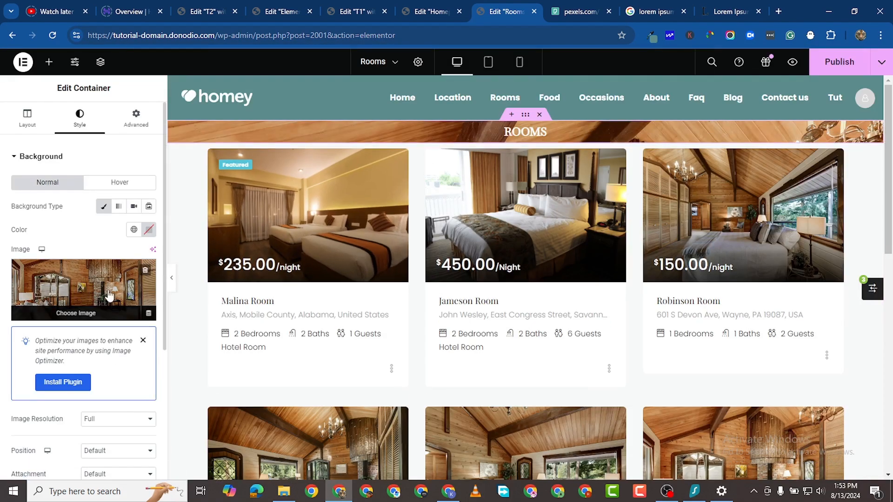
- Add a classic background overlay in a near-black color to the heading's container
{"action": "scroll", "coordinate": [108, 343], "scroll_direction": "down", "scroll_amount": 5}
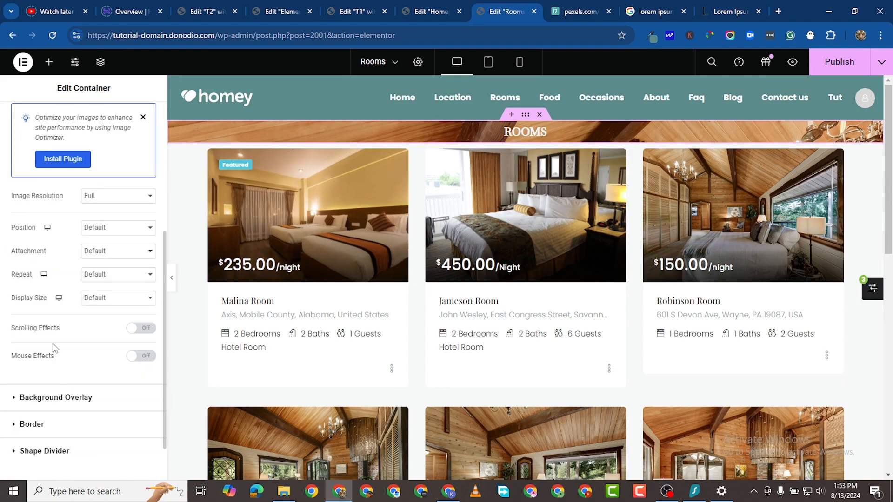
{"action": "left_click", "coordinate": [27, 409]}
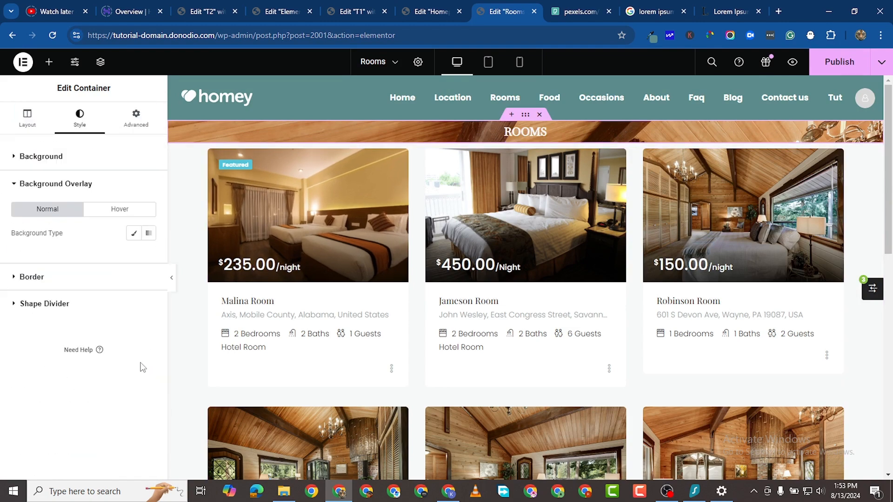
{"action": "left_click", "coordinate": [133, 237]}
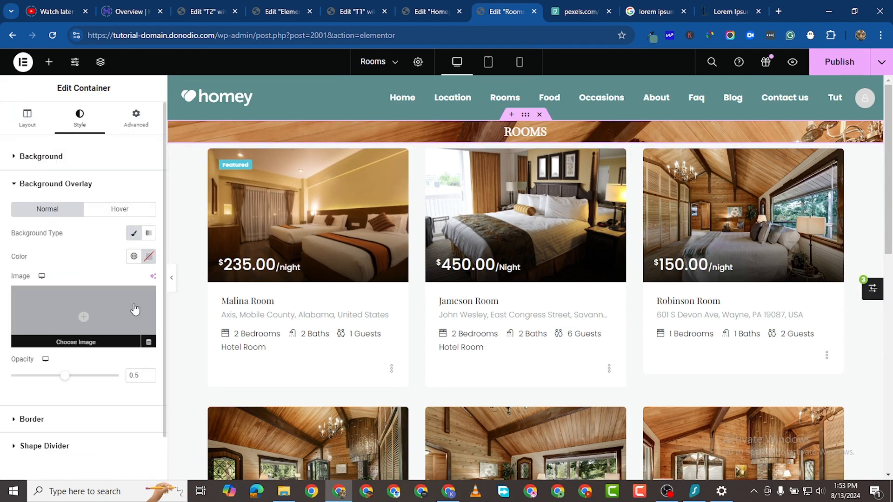
{"action": "left_click", "coordinate": [149, 256]}
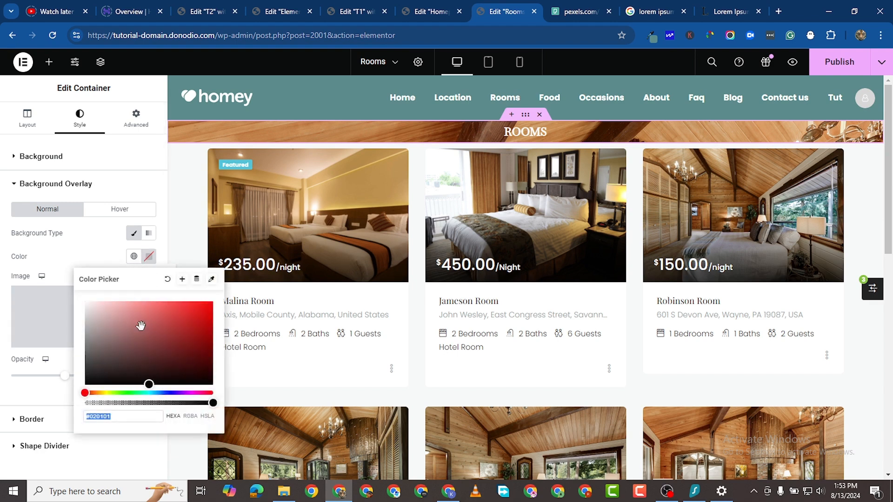
{"action": "left_click", "coordinate": [1, 380]}
- Set the heading container's minimum height to 200 px and center its content both vertically and horizontally
{"action": "left_click", "coordinate": [13, 122]}
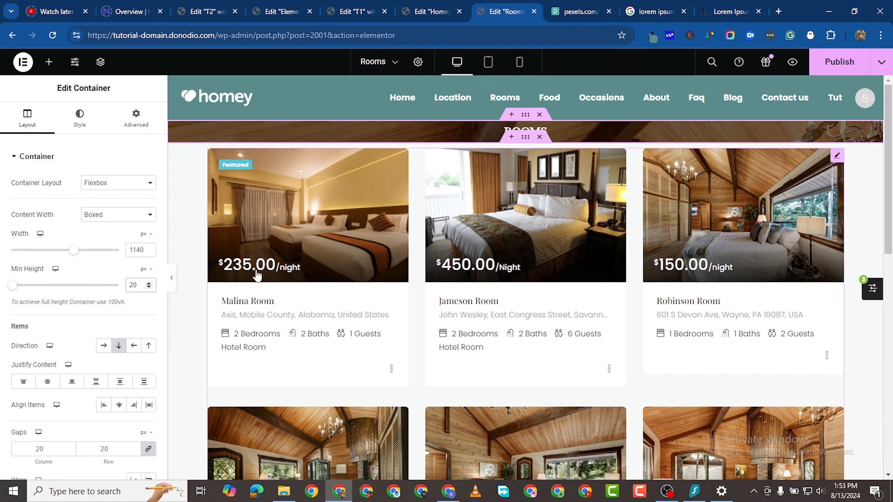
{"action": "type", "text": "0"}
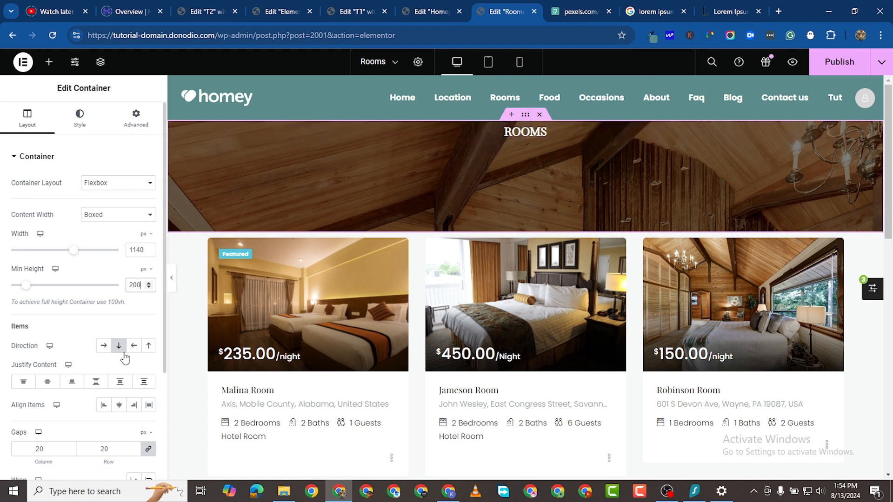
{"action": "left_click", "coordinate": [48, 382]}
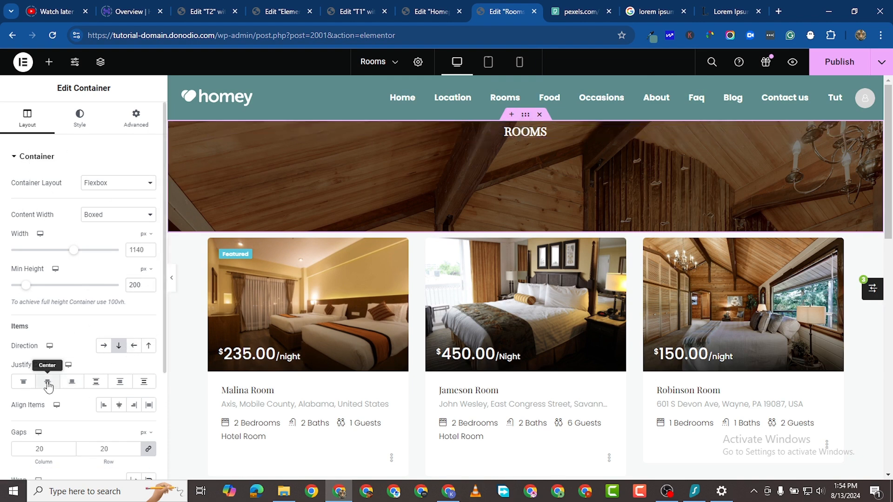
{"action": "left_click", "coordinate": [120, 407]}
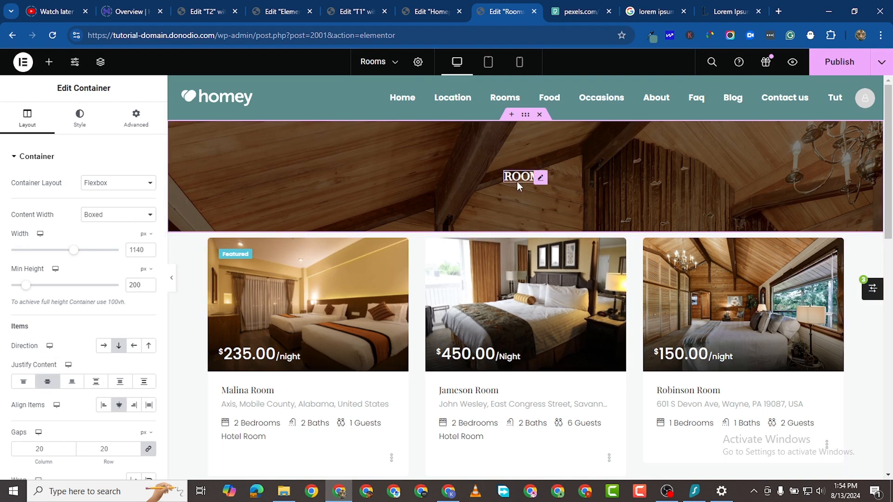
- Set the ROOMS heading's font size to 50 px
{"action": "left_click", "coordinate": [539, 181]}
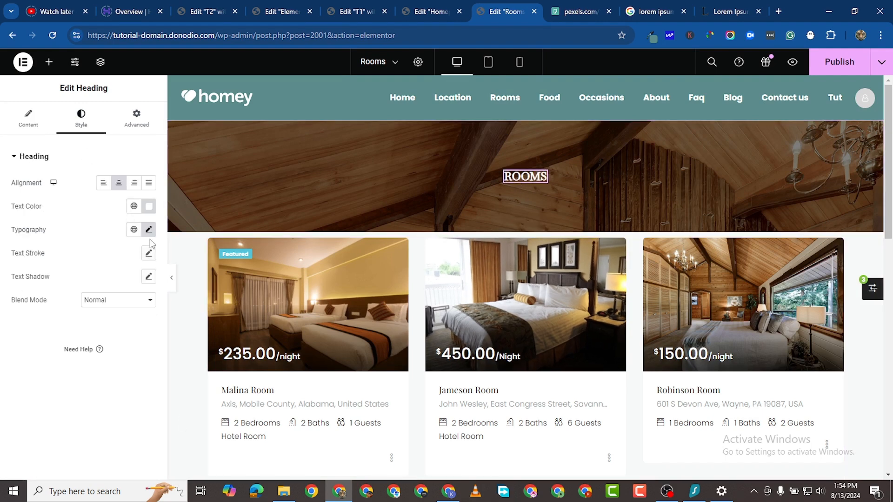
{"action": "left_click", "coordinate": [149, 230]}
{"action": "left_click_drag", "start_coordinate": [32, 322], "coordinate": [48, 329]}
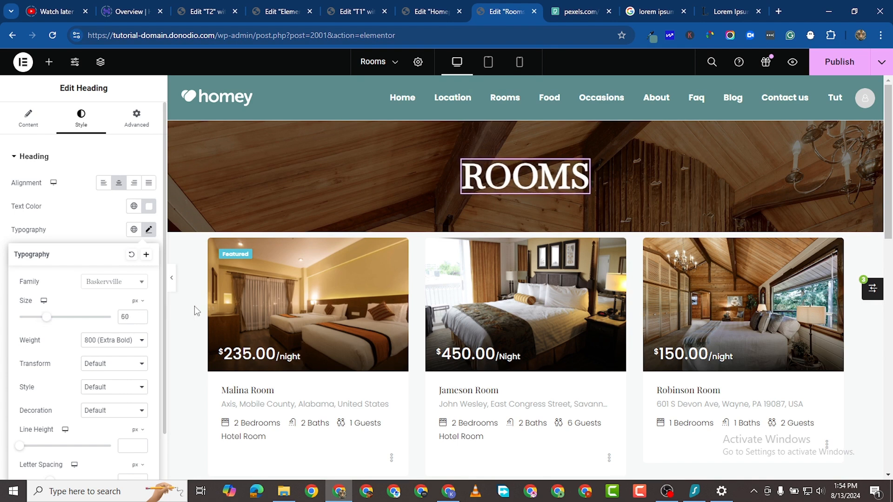
{"action": "left_click", "coordinate": [140, 320]}
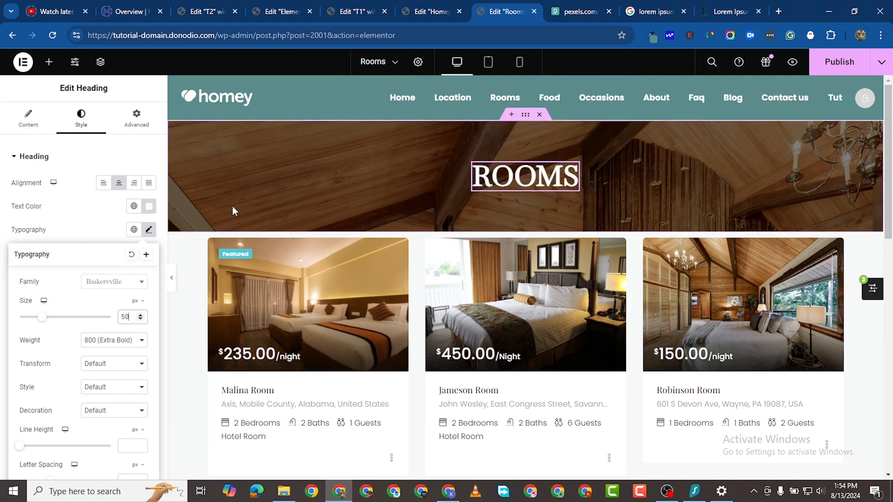
- Set the minimum height of the ROOMS banner container to 250 px
{"action": "left_click", "coordinate": [28, 119]}
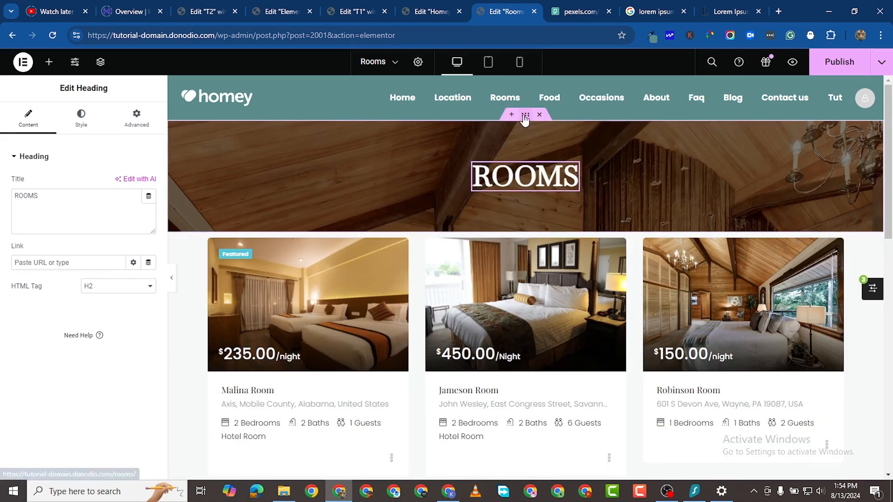
{"action": "left_click", "coordinate": [364, 184]}
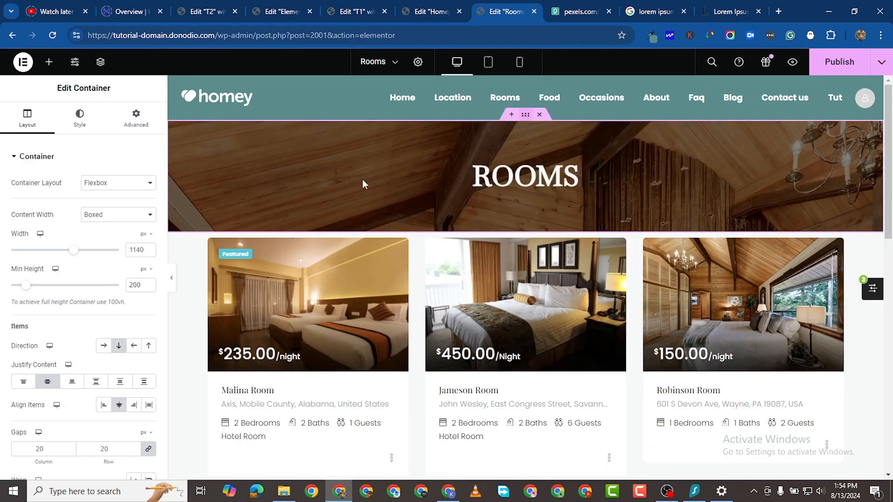
{"action": "left_click", "coordinate": [149, 282]}
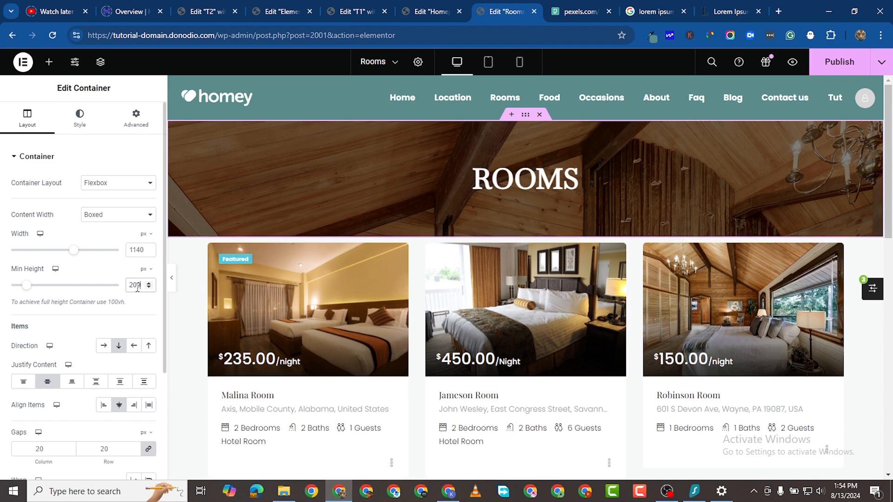
{"action": "type", "text": "25"}
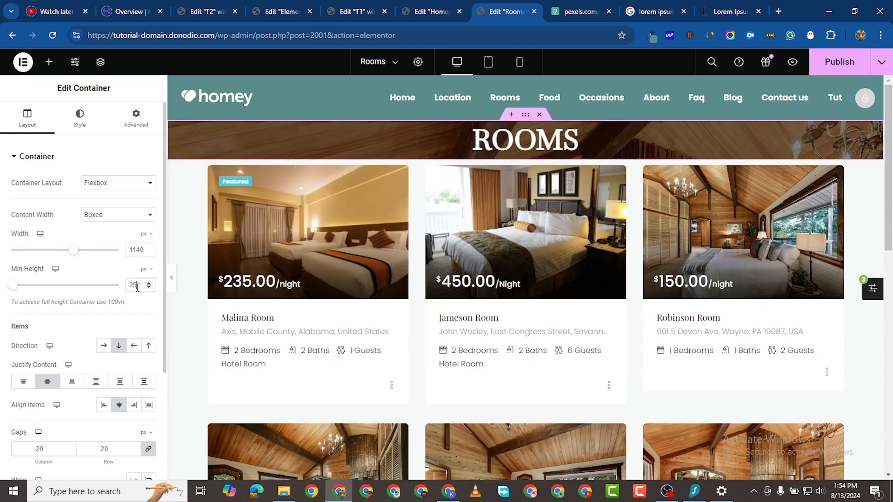
{"action": "type", "text": "0"}
- Unlink the margin values of the room listings container and set its top margin to 50 px
{"action": "left_click", "coordinate": [183, 279]}
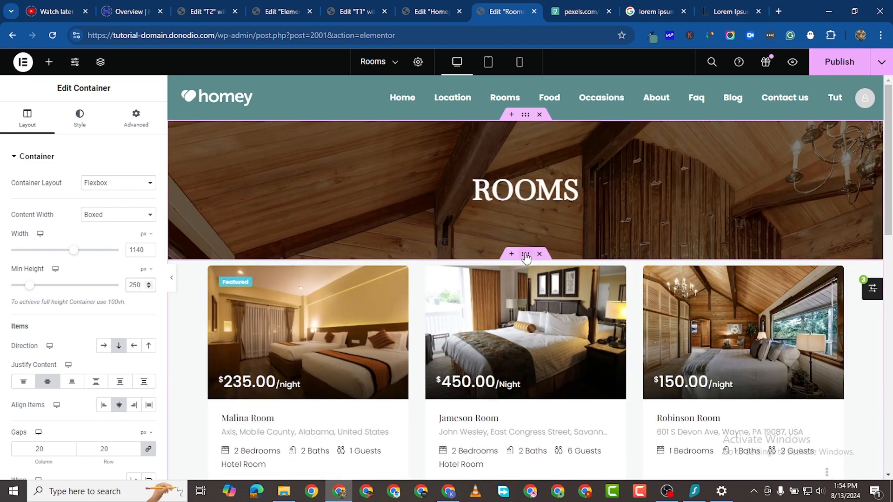
{"action": "left_click", "coordinate": [149, 134]}
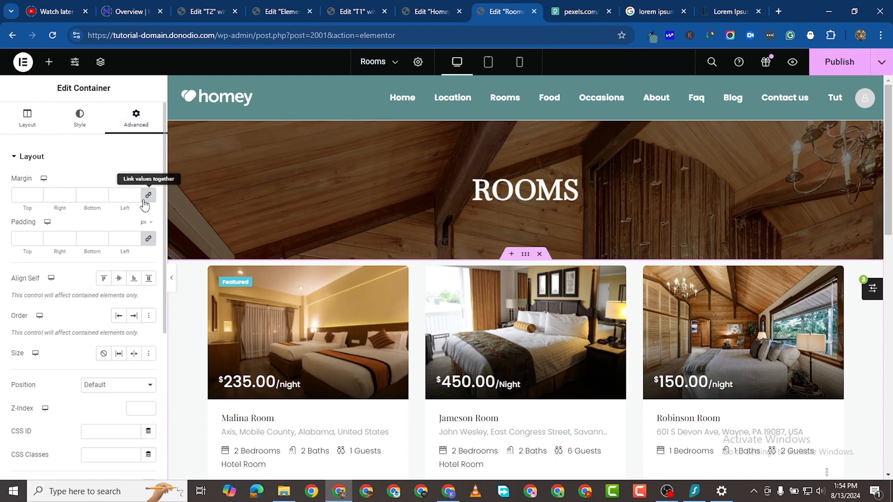
{"action": "left_click", "coordinate": [19, 194]}
{"action": "type", "text": "4"}
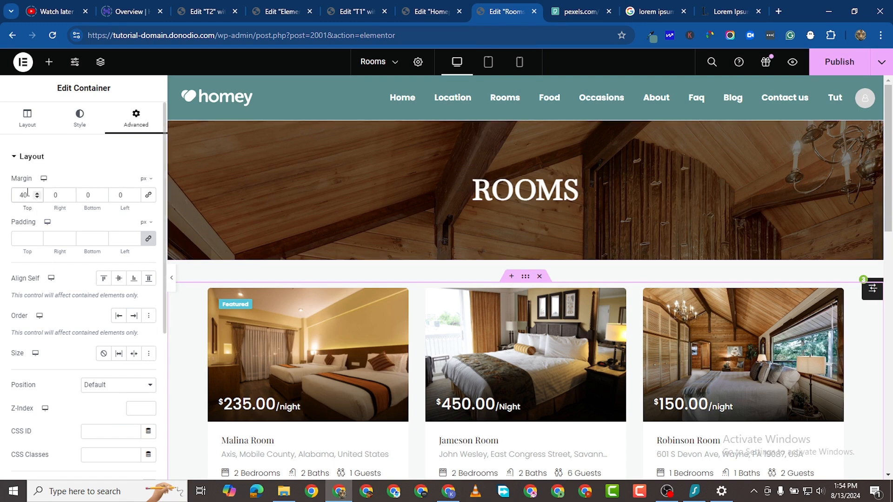
{"action": "key", "text": "BackSpace"}
{"action": "type", "text": "5"}
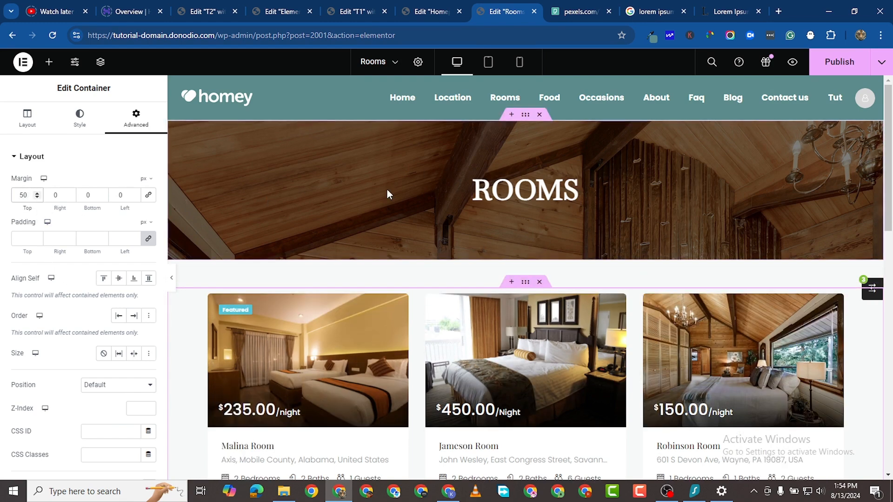
- Set the ROOMS banner's background image position to Center Center and its display size to Cover
{"action": "left_click", "coordinate": [524, 119]}
{"action": "left_click", "coordinate": [79, 118]}
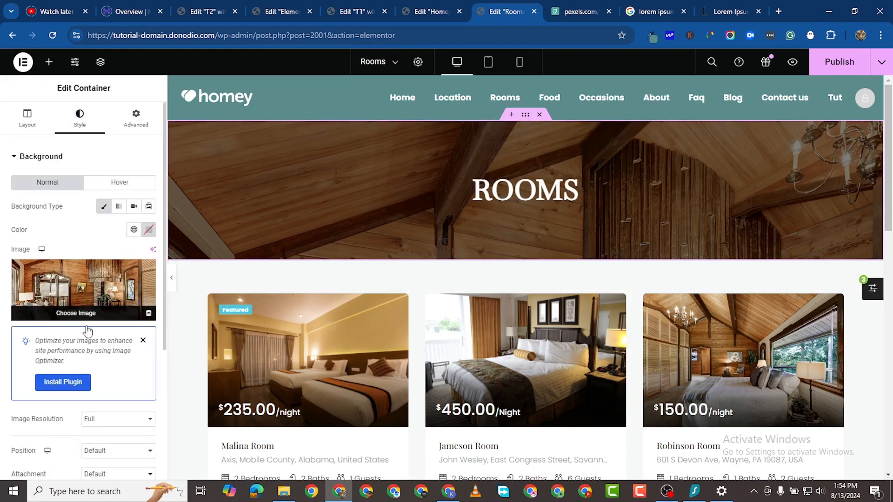
{"action": "scroll", "coordinate": [86, 330], "scroll_direction": "down", "scroll_amount": 2}
{"action": "left_click", "coordinate": [120, 341]}
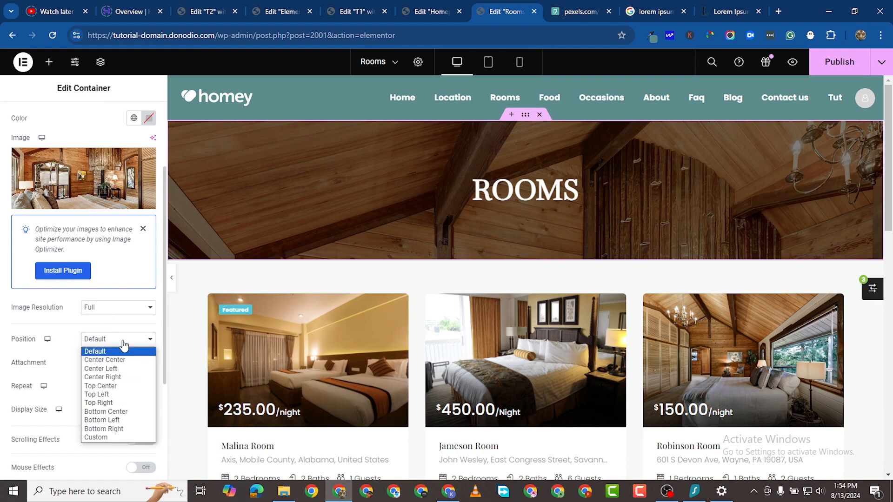
{"action": "left_click", "coordinate": [127, 357]}
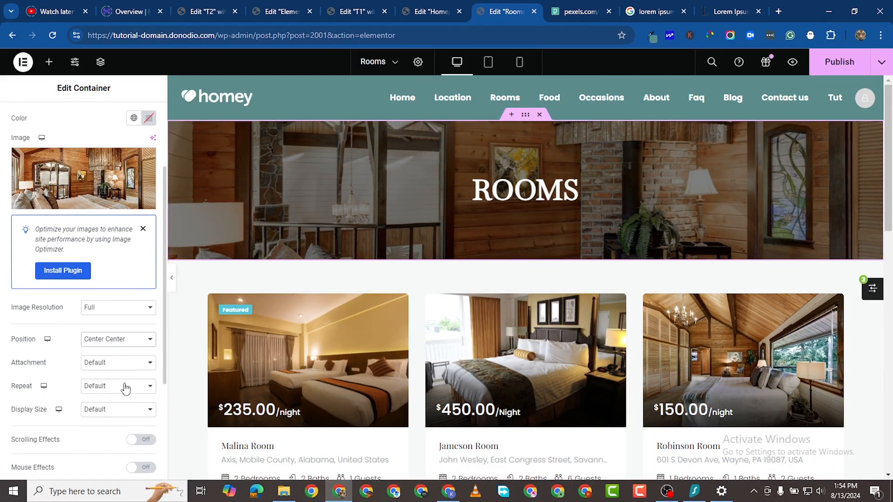
{"action": "left_click", "coordinate": [127, 410]}
{"action": "left_click", "coordinate": [131, 440]}
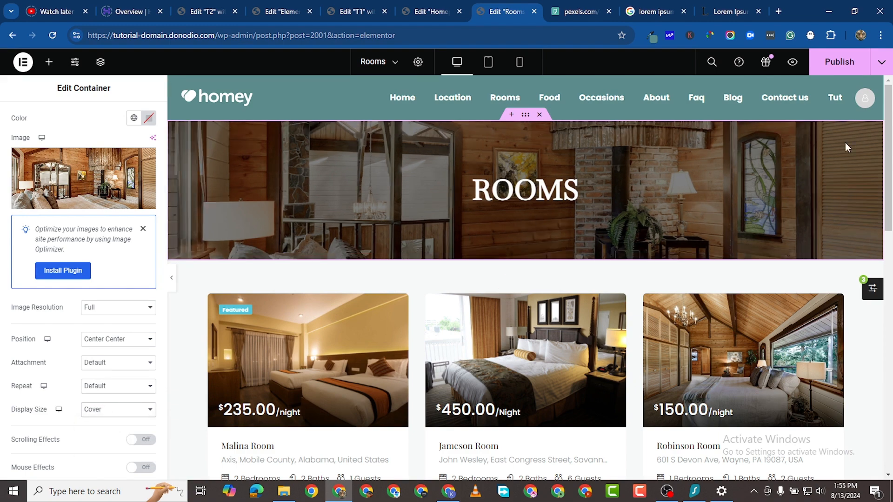
- Publish the Rooms page and check its layout down to the footer
{"action": "left_click", "coordinate": [839, 62]}
{"action": "scroll", "coordinate": [524, 355], "scroll_direction": "down", "scroll_amount": 1}
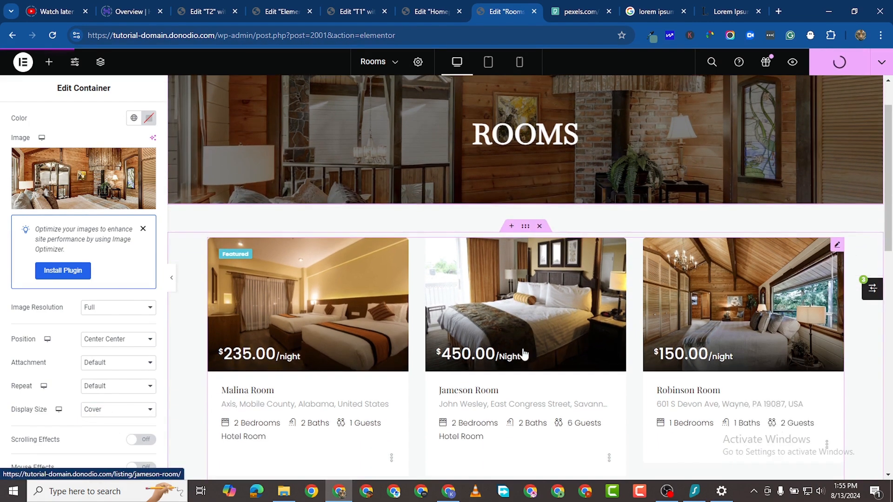
{"action": "scroll", "coordinate": [523, 355], "scroll_direction": "down", "scroll_amount": 10}
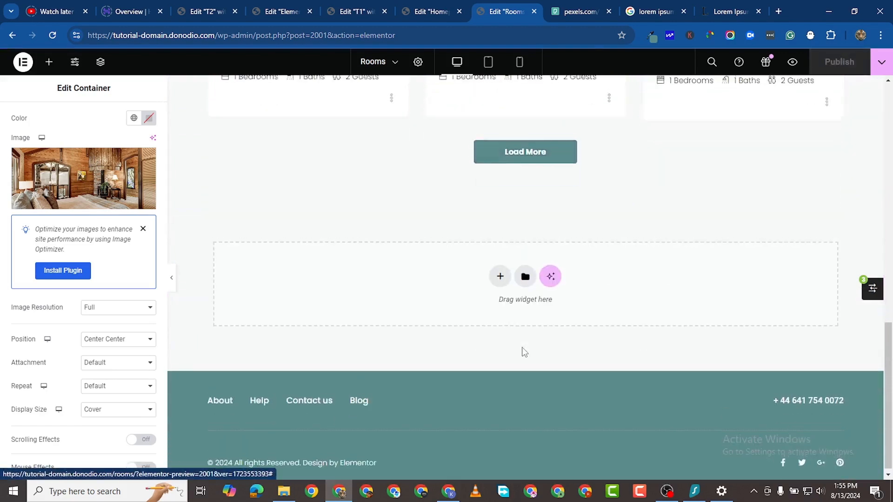
{"action": "scroll", "coordinate": [524, 352], "scroll_direction": "up", "scroll_amount": 10}
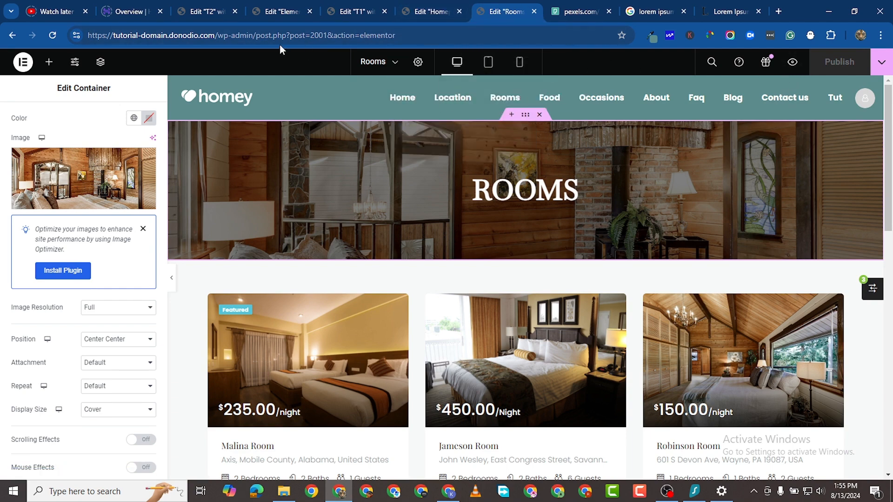
- Leave the editor for the live site's homepage at tutorial-domain.donodio.com and go to the Contact us page
{"action": "left_click_drag", "start_coordinate": [220, 35], "coordinate": [880, 36]}
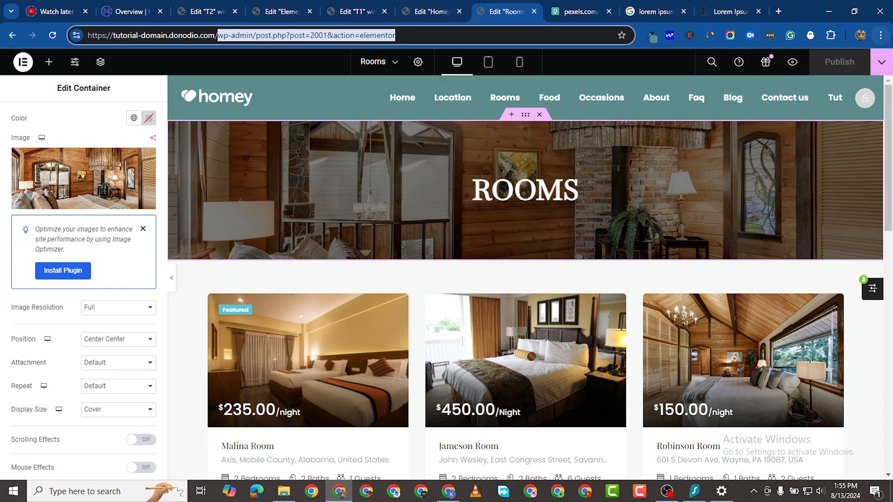
{"action": "key", "text": "BackSpace"}
{"action": "key", "text": "BackSpace"}
{"action": "key", "text": "Return"}
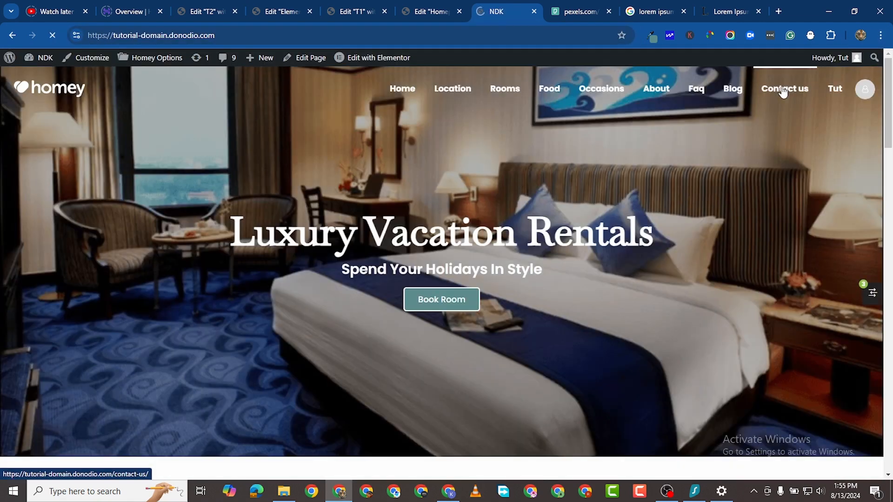
{"action": "left_click", "coordinate": [783, 91]}
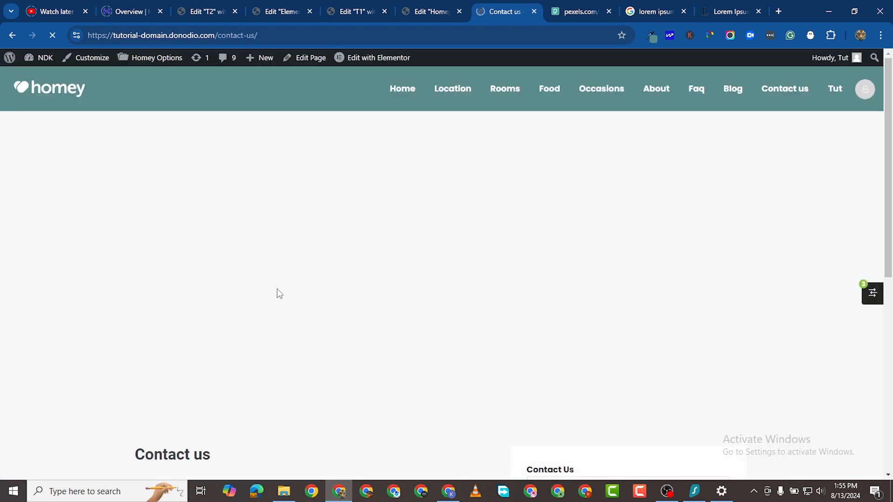
- Review the Contact us page's map, contact details and form, and open the page for editing in Elementor
{"action": "scroll", "coordinate": [310, 297], "scroll_direction": "down", "scroll_amount": 8}
{"action": "scroll", "coordinate": [310, 307], "scroll_direction": "up", "scroll_amount": 8}
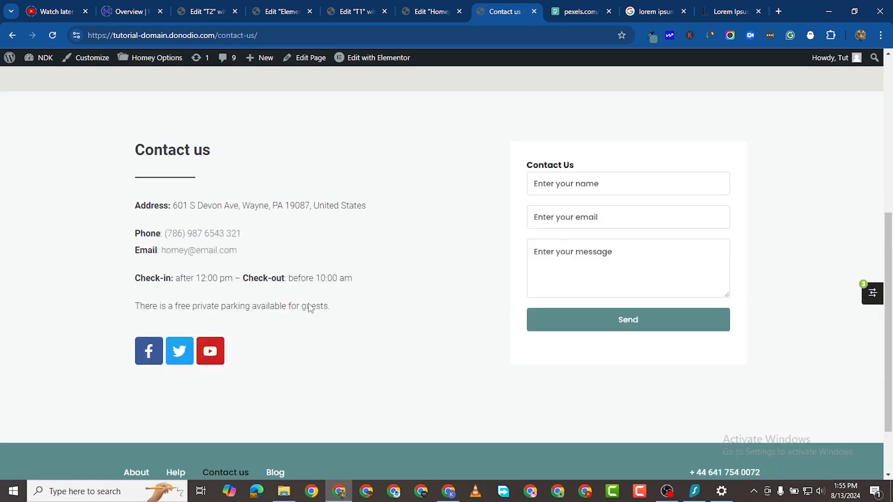
{"action": "scroll", "coordinate": [325, 280], "scroll_direction": "down", "scroll_amount": 8}
{"action": "scroll", "coordinate": [333, 283], "scroll_direction": "up", "scroll_amount": 8}
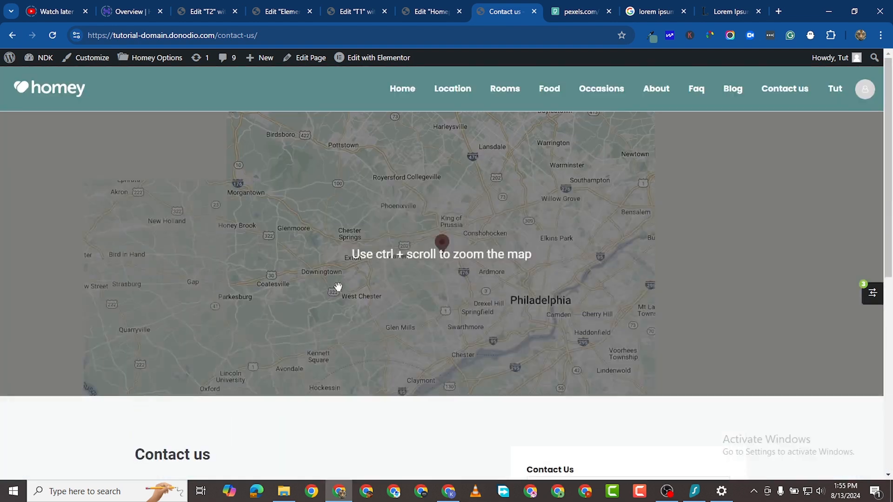
{"action": "scroll", "coordinate": [447, 329], "scroll_direction": "down", "scroll_amount": 1}
{"action": "scroll", "coordinate": [446, 329], "scroll_direction": "down", "scroll_amount": 7}
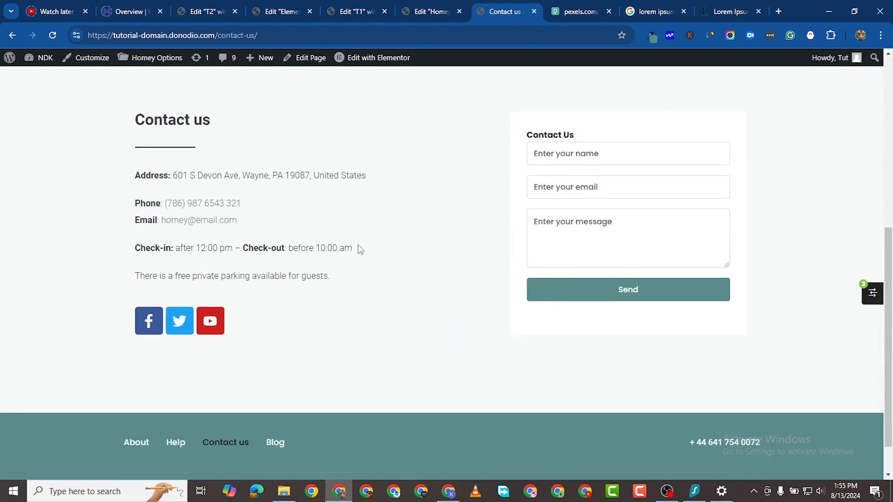
{"action": "scroll", "coordinate": [281, 223], "scroll_direction": "up", "scroll_amount": 3}
{"action": "left_click", "coordinate": [380, 65]}
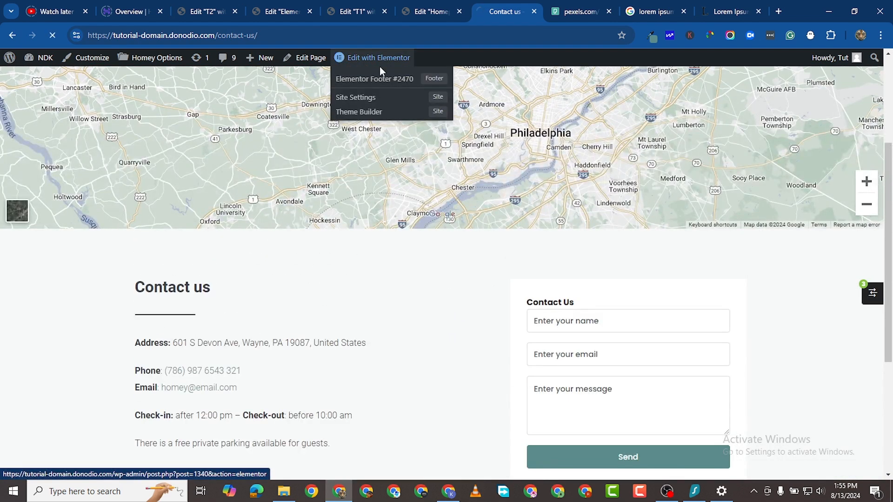
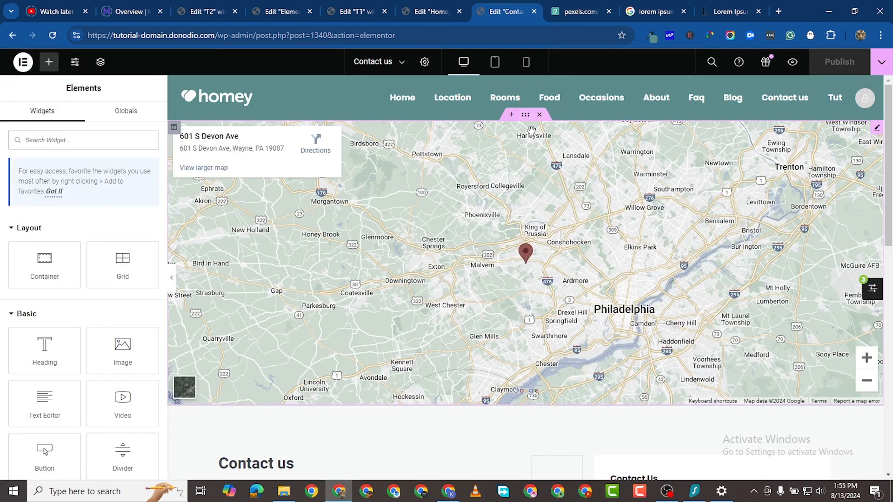
- Set the height of the Google Maps widget to 350 px and publish the Contact us page
{"action": "left_click", "coordinate": [527, 116]}
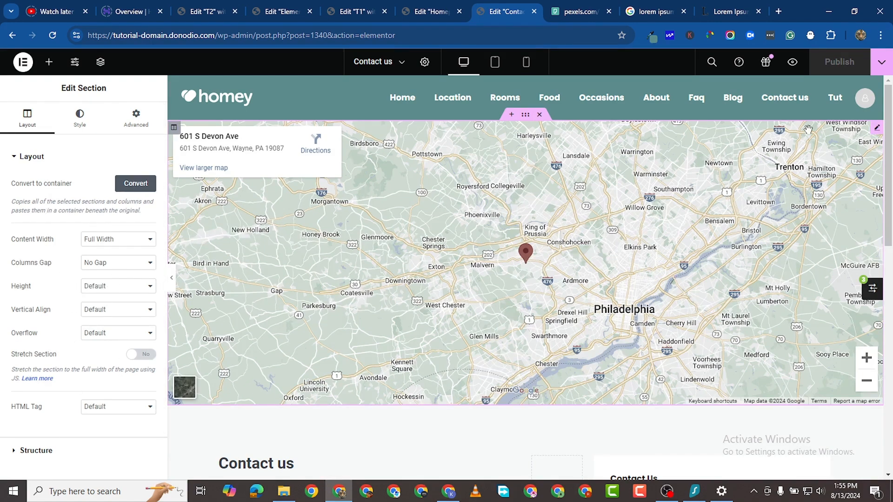
{"action": "left_click", "coordinate": [875, 128]}
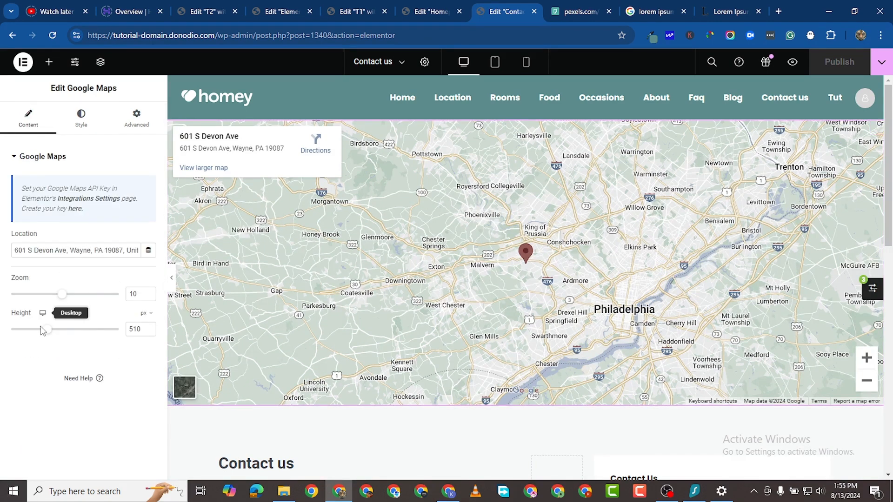
{"action": "left_click", "coordinate": [149, 331]}
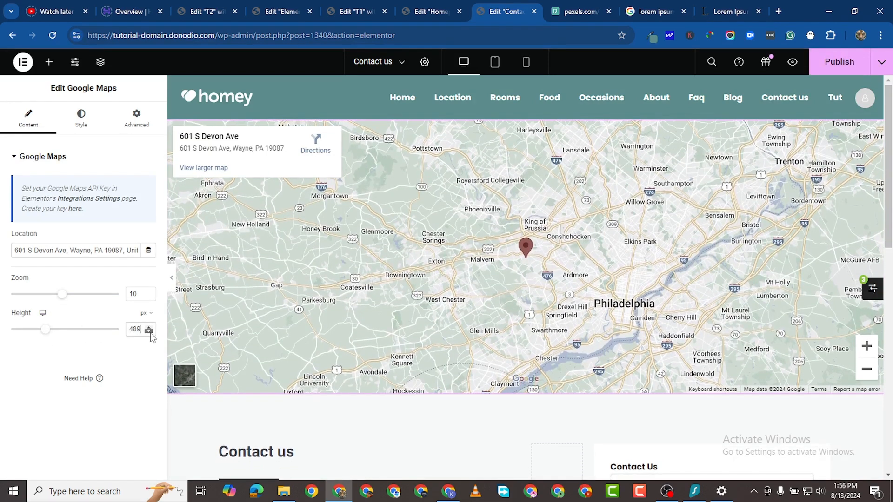
{"action": "left_click", "coordinate": [150, 331]}
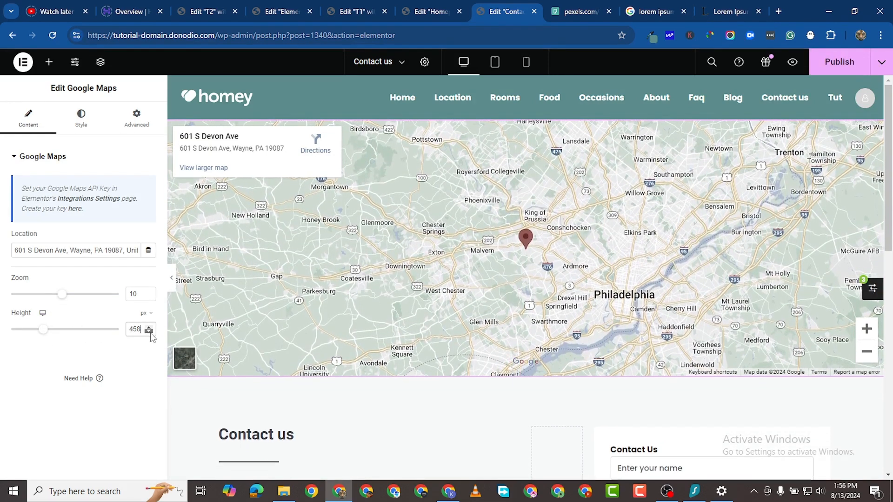
{"action": "left_click", "coordinate": [149, 332]}
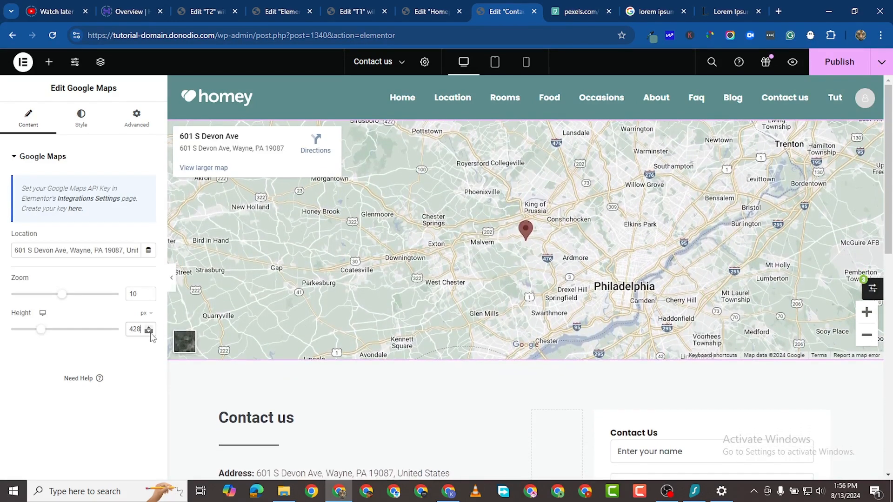
{"action": "left_click", "coordinate": [149, 331]}
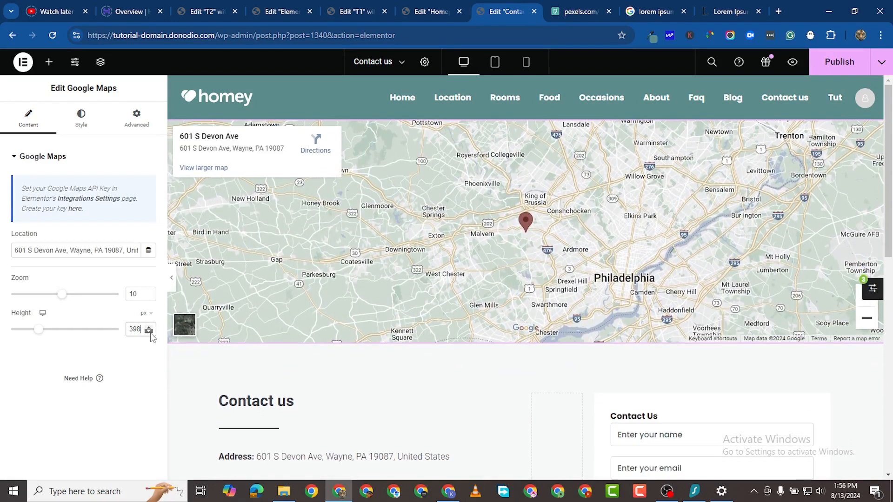
{"action": "left_click", "coordinate": [149, 331]}
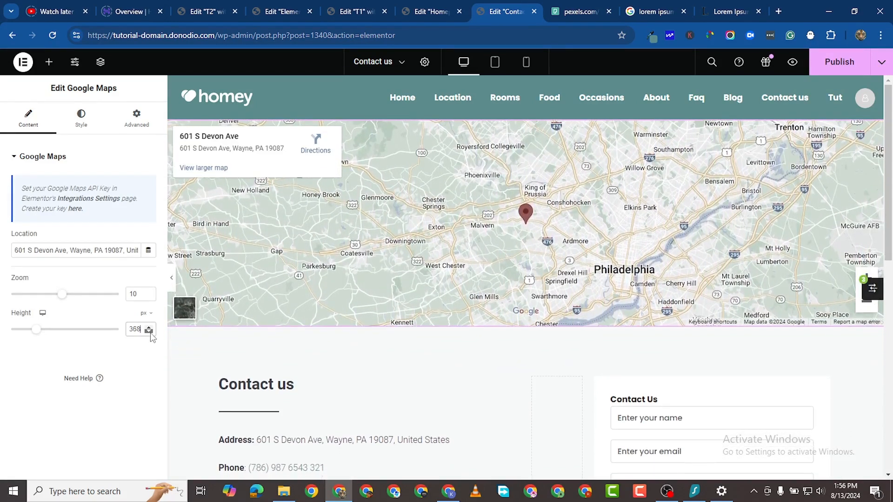
{"action": "left_click", "coordinate": [149, 331]}
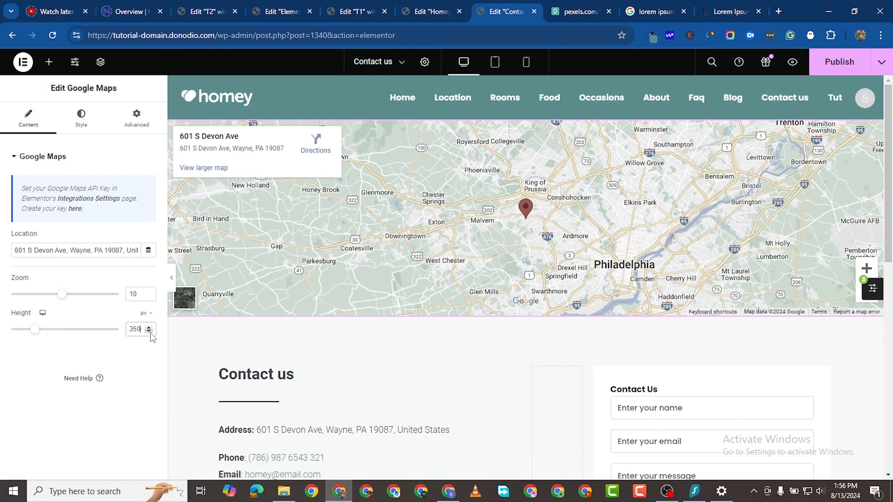
{"action": "scroll", "coordinate": [514, 315], "scroll_direction": "down", "scroll_amount": 1}
{"action": "scroll", "coordinate": [534, 232], "scroll_direction": "up", "scroll_amount": 1}
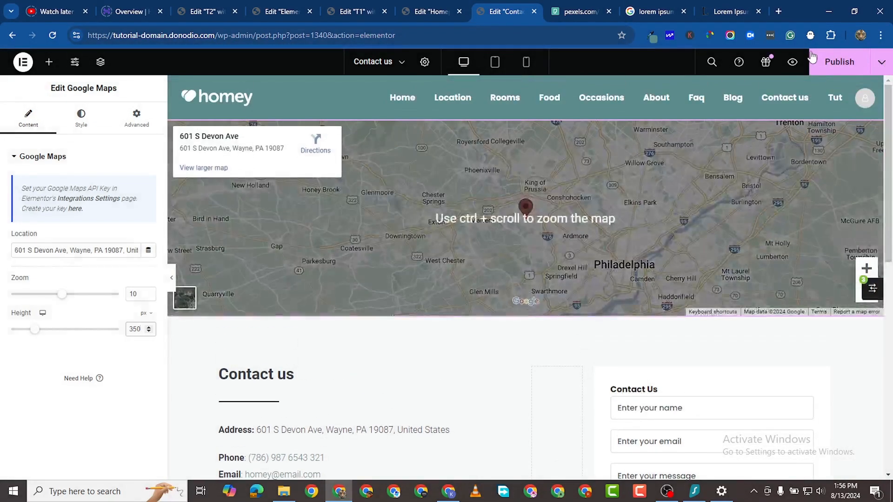
{"action": "left_click", "coordinate": [814, 58]}
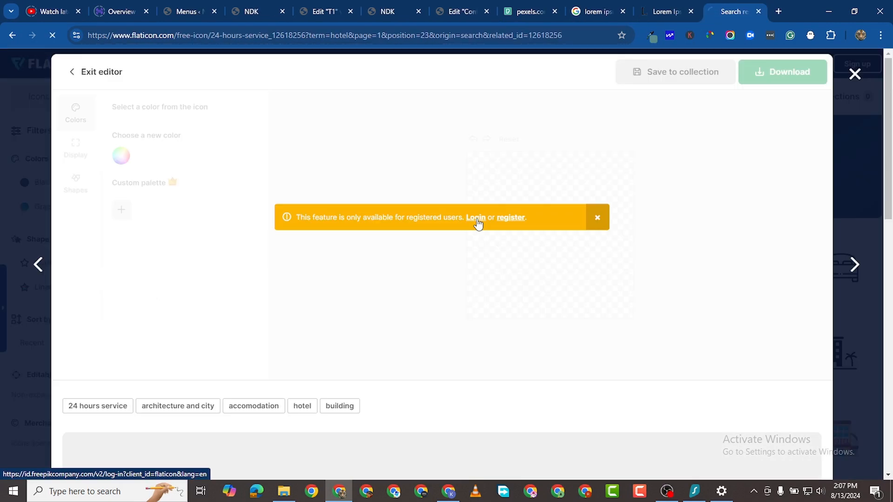
- Go to the Flaticon login page, enter the account password and submit it
{"action": "left_click", "coordinate": [476, 219]}
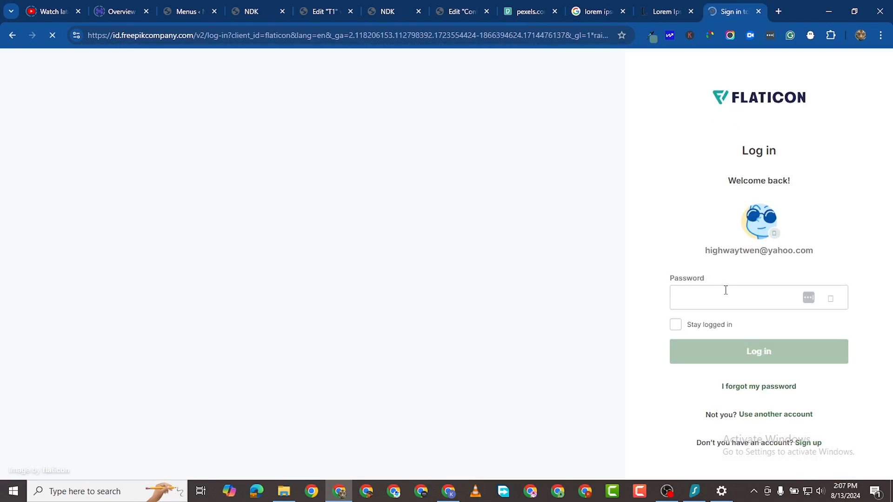
{"action": "left_click", "coordinate": [725, 290]}
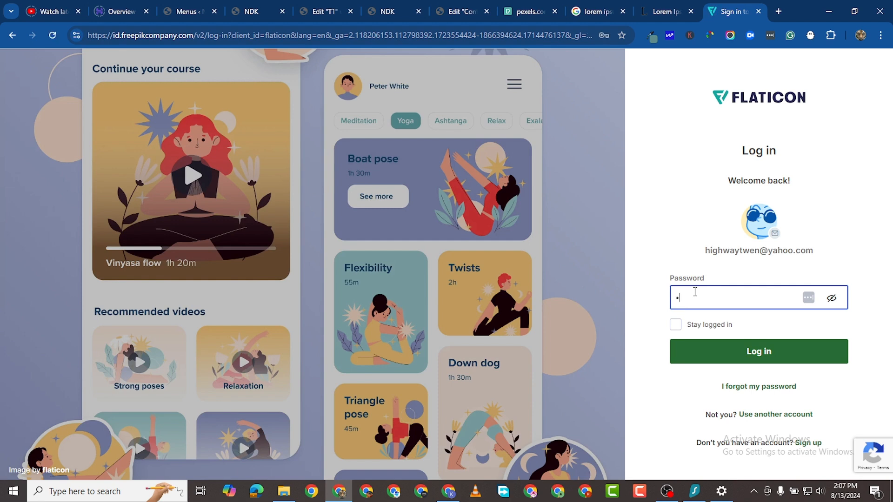
{"action": "type", "text": "•••••"}
{"action": "key", "text": "Return"}
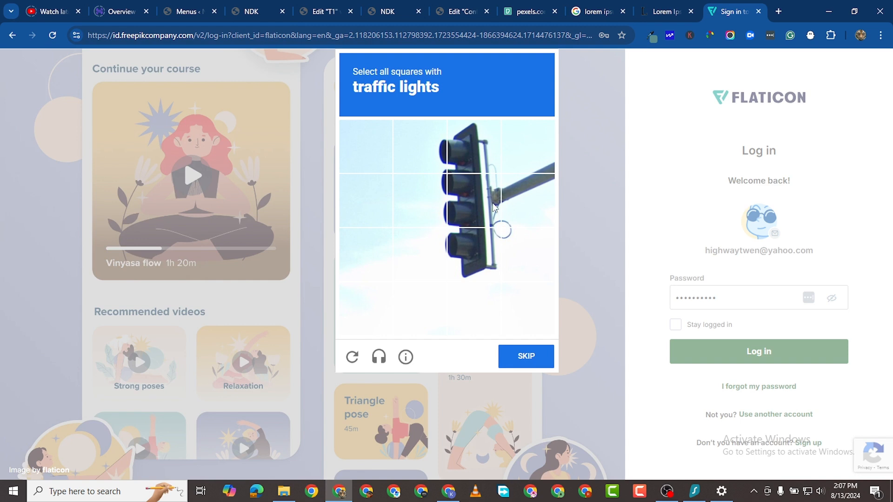
- Complete the traffic lights image verification and finish logging in to Flaticon
{"action": "left_click", "coordinate": [409, 151]}
{"action": "left_click", "coordinate": [456, 152]}
{"action": "left_click", "coordinate": [418, 200]}
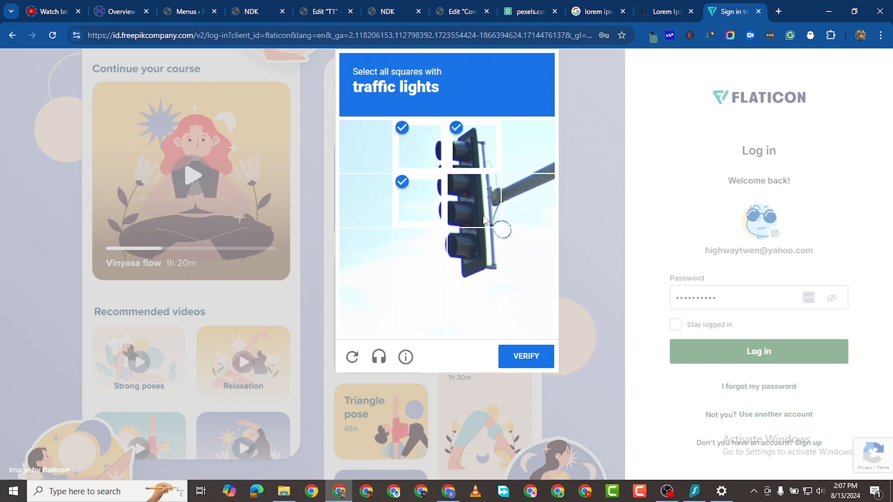
{"action": "left_click", "coordinate": [468, 200]}
{"action": "left_click", "coordinate": [457, 260]}
{"action": "left_click", "coordinate": [418, 253]}
{"action": "left_click", "coordinate": [533, 364]}
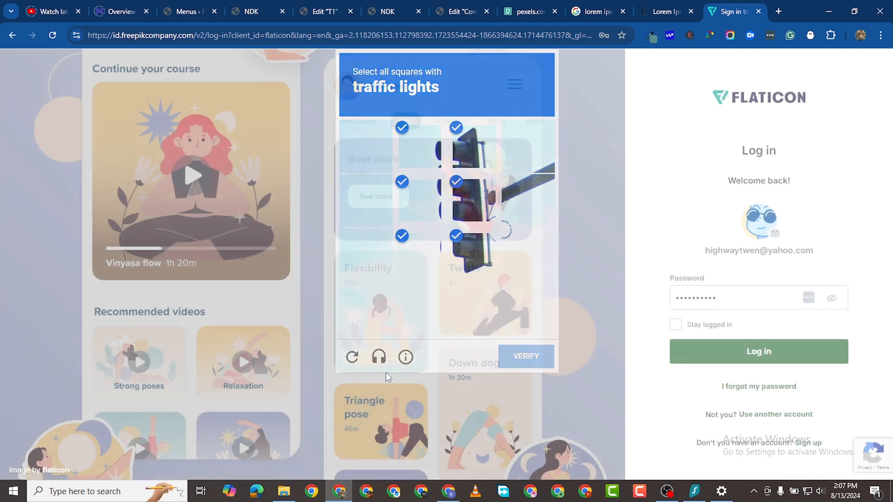
{"action": "left_click", "coordinate": [806, 364]}
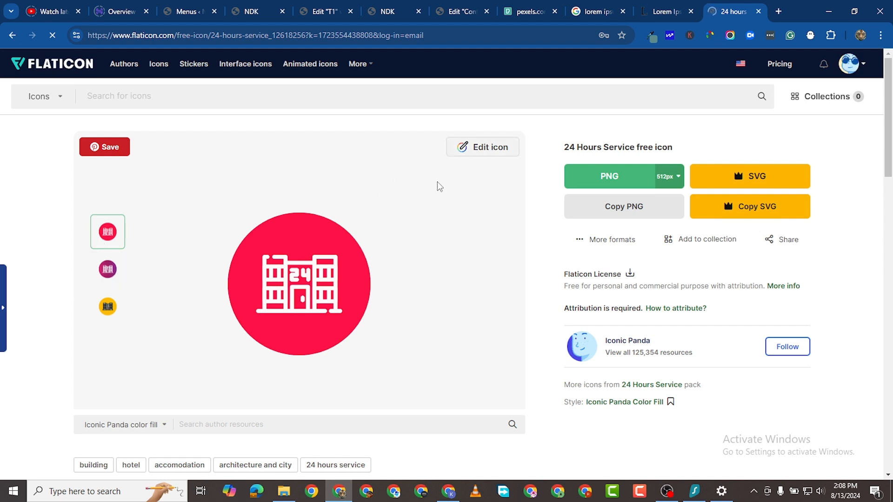
- Try to recolor the 24 Hours Service icon to white (#FFFFFF) in the icon editor
{"action": "left_click", "coordinate": [338, 269]}
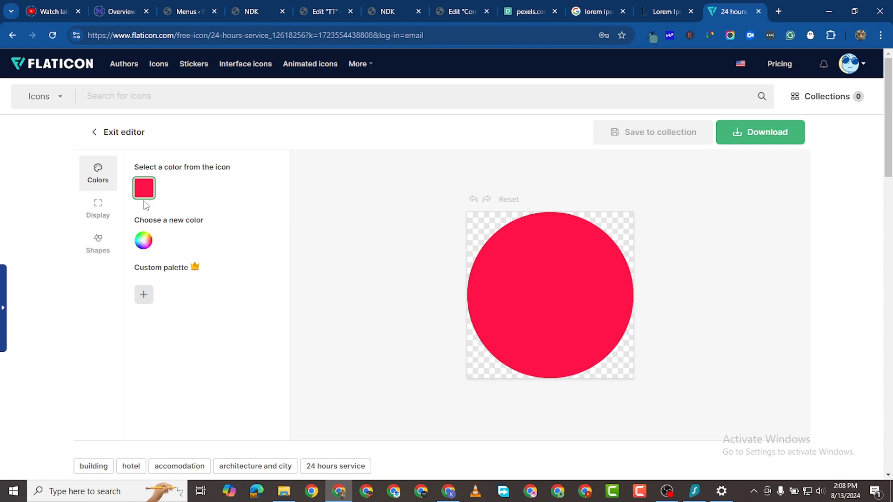
{"action": "left_click", "coordinate": [143, 246]}
{"action": "left_click_drag", "start_coordinate": [214, 260], "coordinate": [129, 263]}
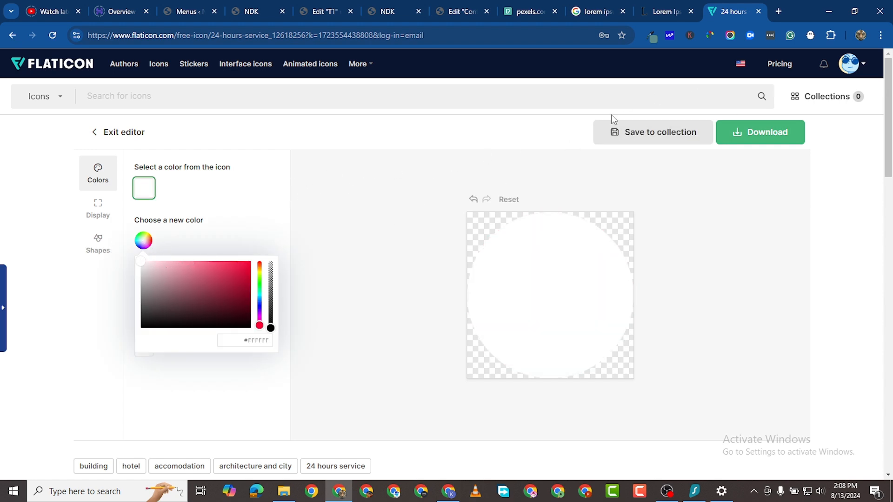
- Return to the Flaticon homepage, search for "hotel" icons and open the solid black Bed icon
{"action": "left_click", "coordinate": [25, 66]}
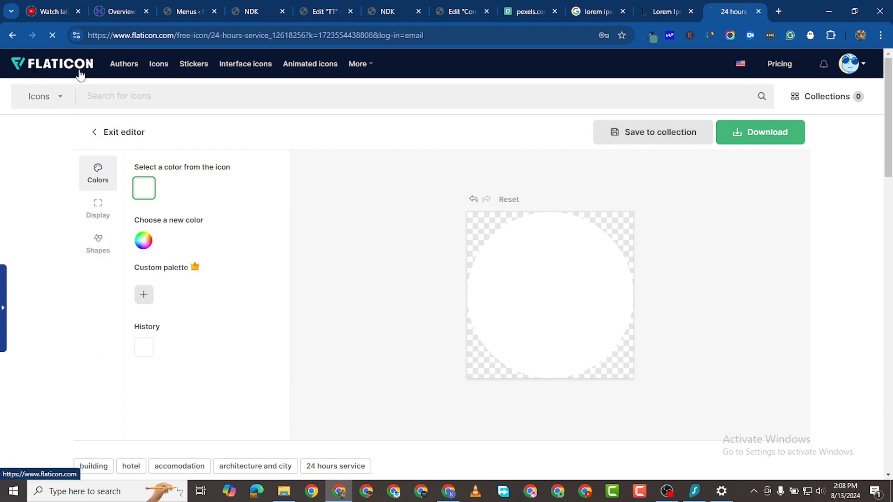
{"action": "left_click", "coordinate": [335, 102]}
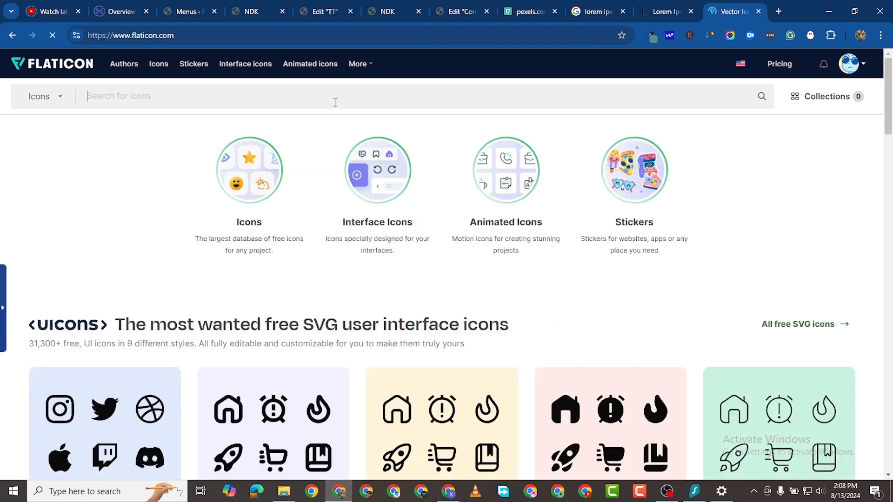
{"action": "type", "text": "hotel"}
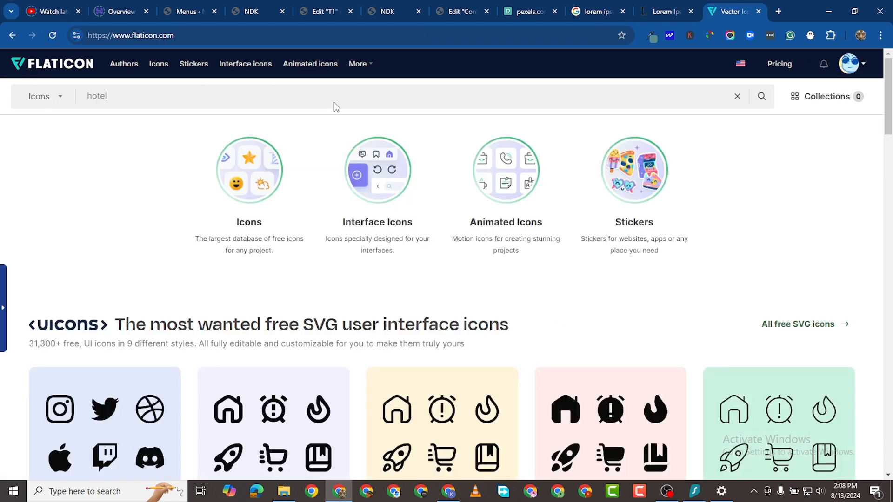
{"action": "key", "text": "Return"}
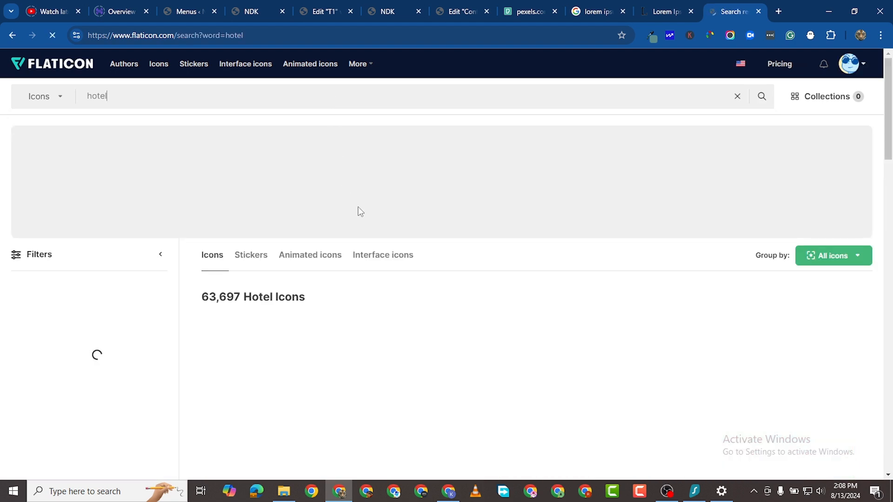
{"action": "scroll", "coordinate": [402, 344], "scroll_direction": "down", "scroll_amount": 2}
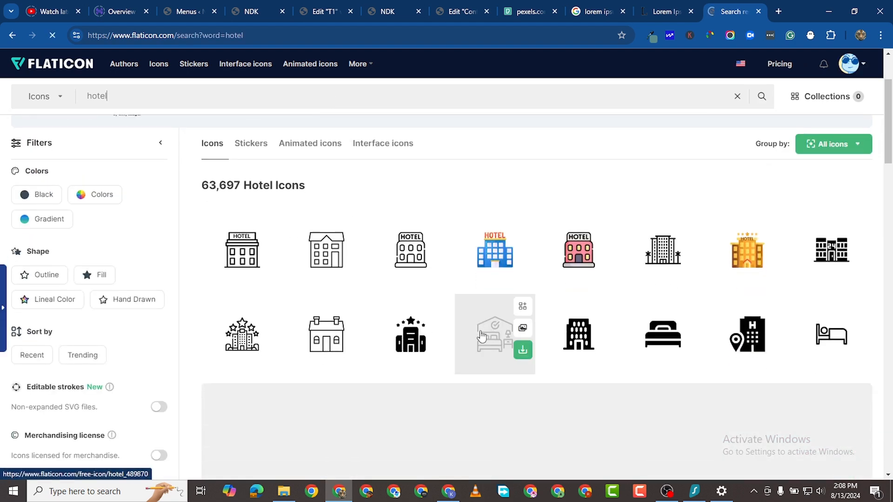
{"action": "left_click", "coordinate": [655, 334]}
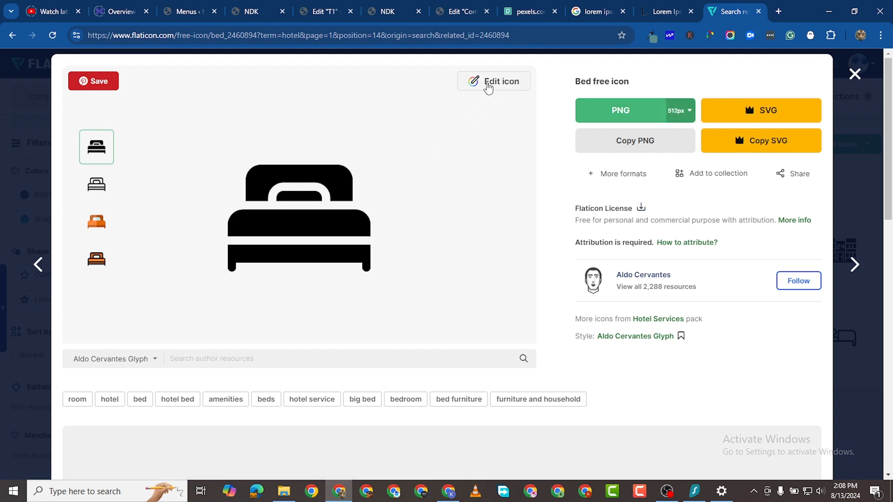
- Recolor the Bed icon to white (#FFFFFF) and download it as a 64px PNG
{"action": "left_click", "coordinate": [488, 85]}
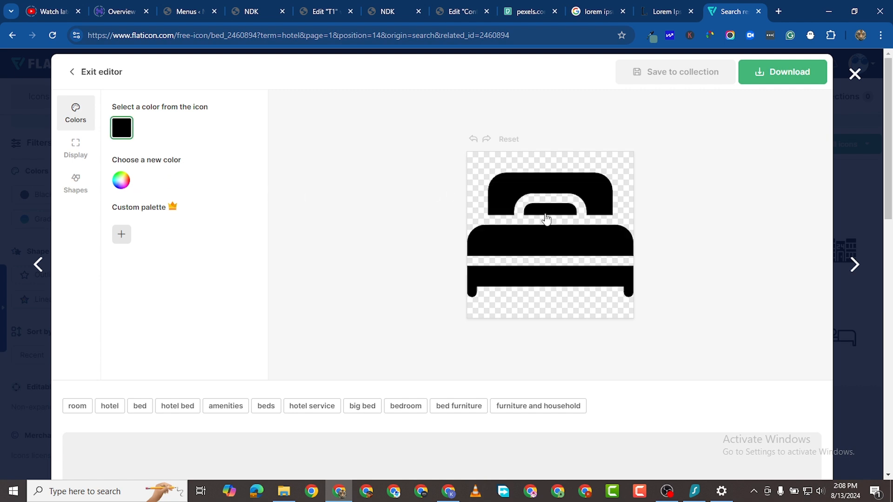
{"action": "left_click", "coordinate": [124, 182]}
{"action": "left_click_drag", "start_coordinate": [123, 217], "coordinate": [95, 184]}
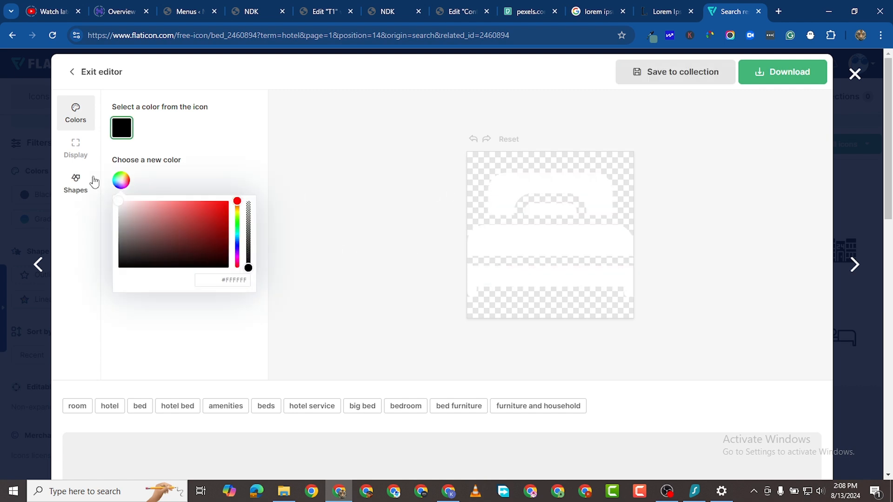
{"action": "left_click", "coordinate": [809, 77]}
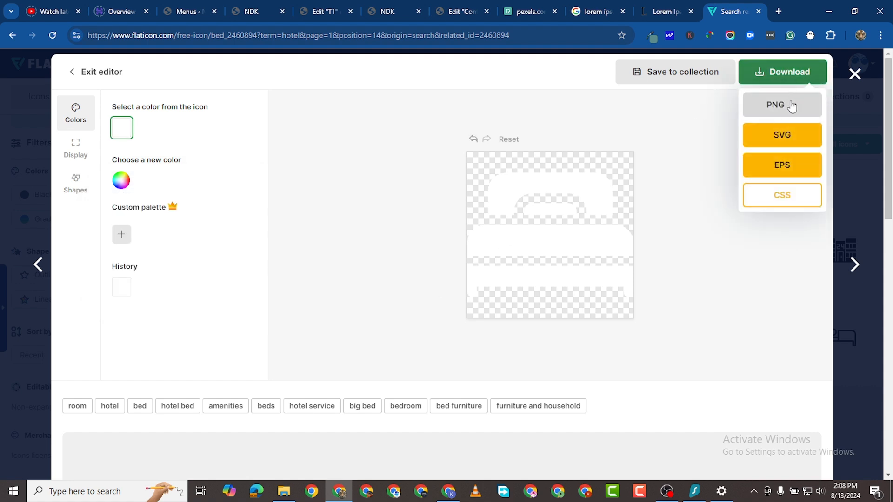
{"action": "left_click", "coordinate": [792, 106]}
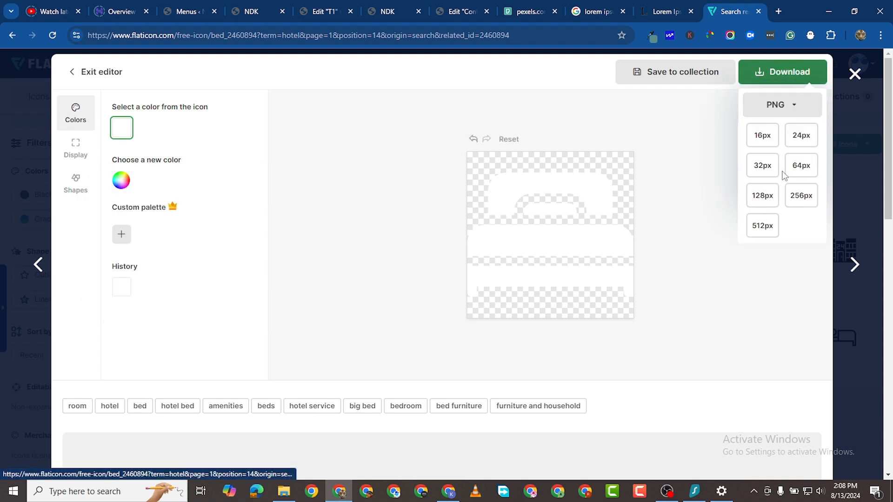
{"action": "left_click", "coordinate": [797, 171]}
{"action": "left_click", "coordinate": [584, 256]}
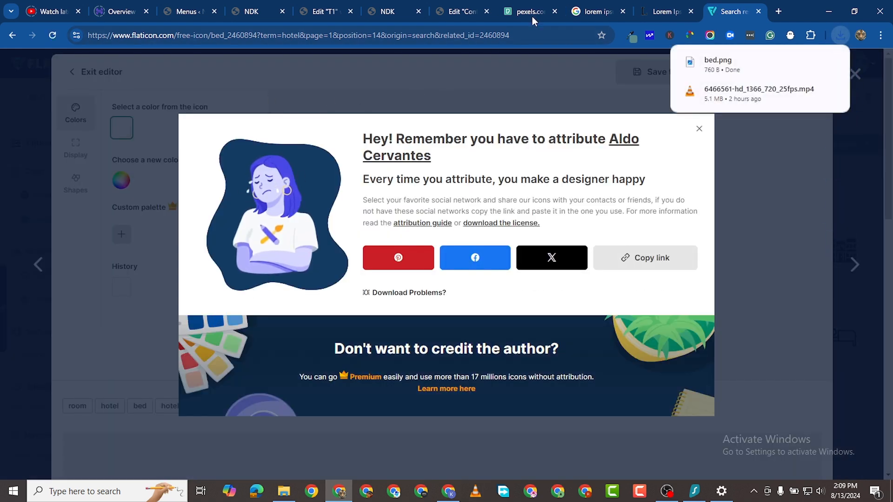
- Switch to the site's WordPress dashboard and open the Logos & Favicon settings in Homey Options
{"action": "left_click", "coordinate": [450, 17]}
{"action": "left_click", "coordinate": [386, 15]}
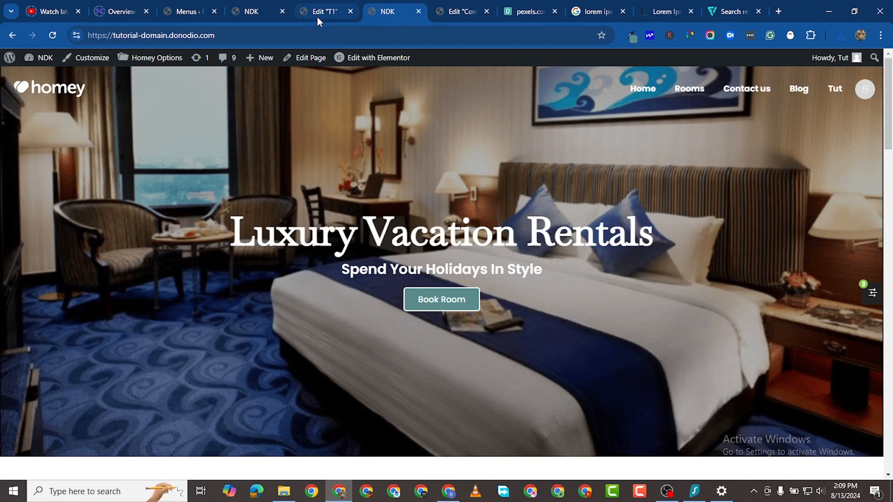
{"action": "left_click", "coordinate": [191, 17]}
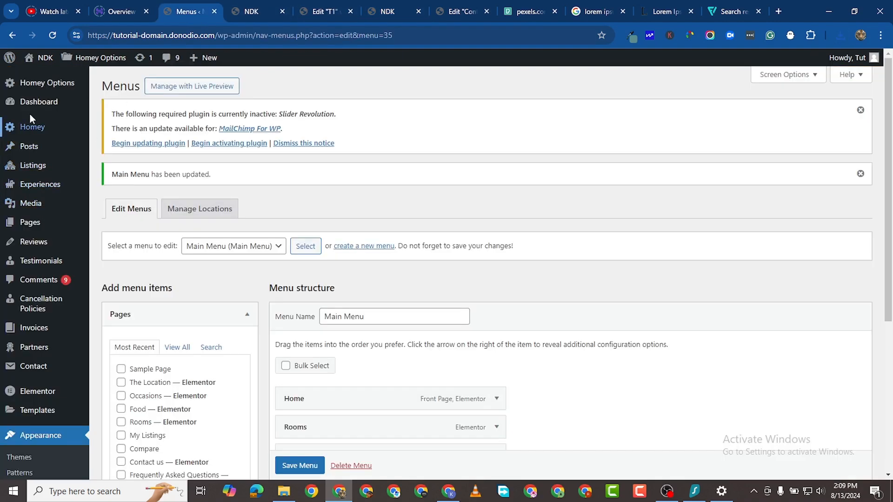
{"action": "mouse_move", "coordinate": [36, 87]}
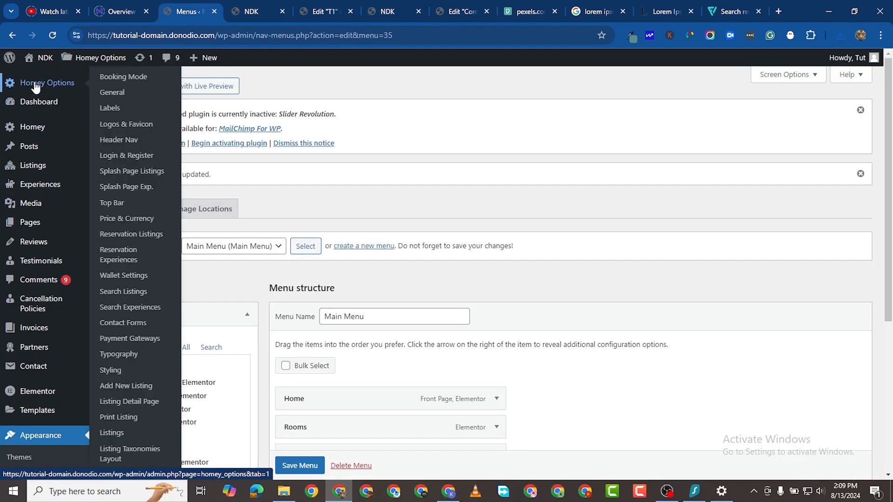
{"action": "left_click", "coordinate": [130, 125]}
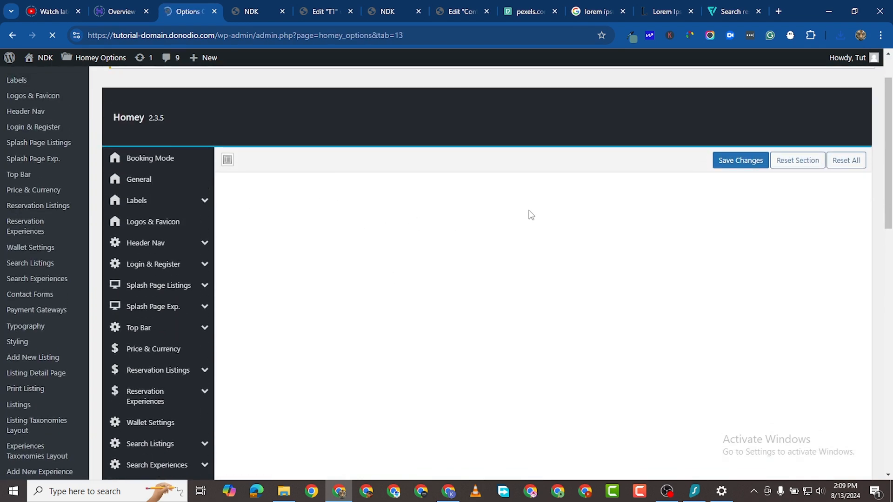
- Upload bed.png to the media library and set it as the site's Logo
{"action": "scroll", "coordinate": [531, 214], "scroll_direction": "down", "scroll_amount": 1}
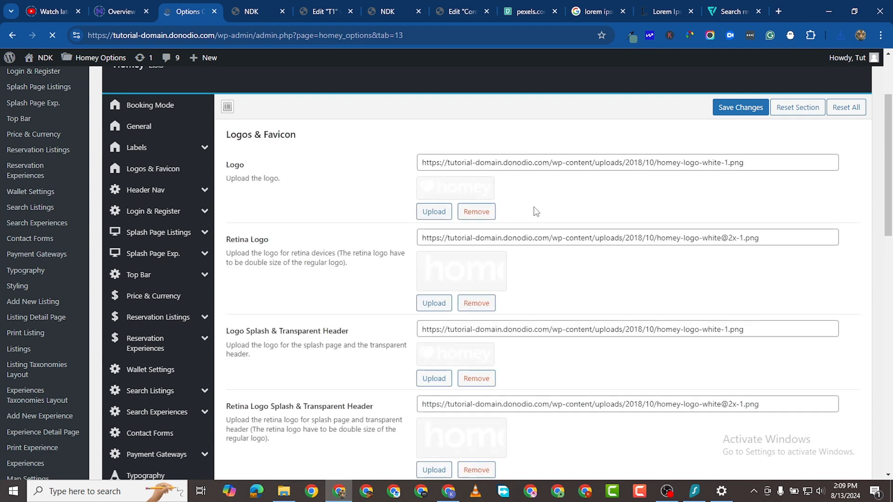
{"action": "left_click", "coordinate": [434, 212]}
{"action": "left_click", "coordinate": [424, 235]}
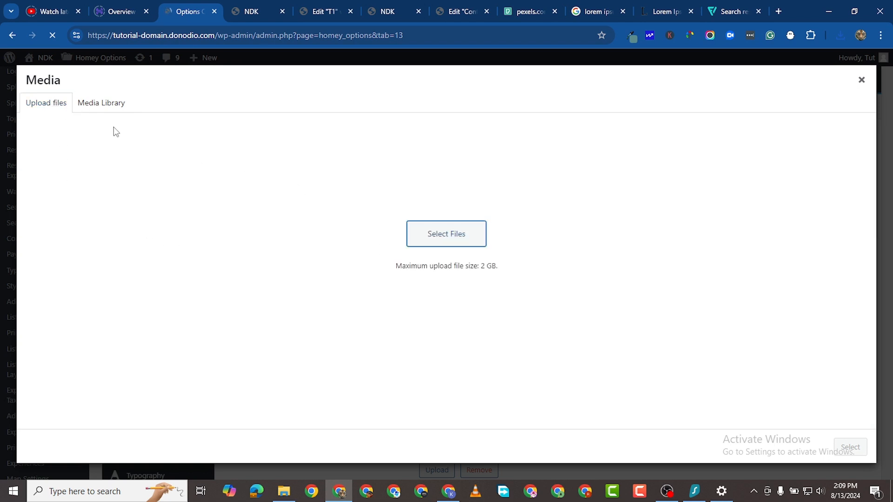
{"action": "left_click", "coordinate": [447, 241]}
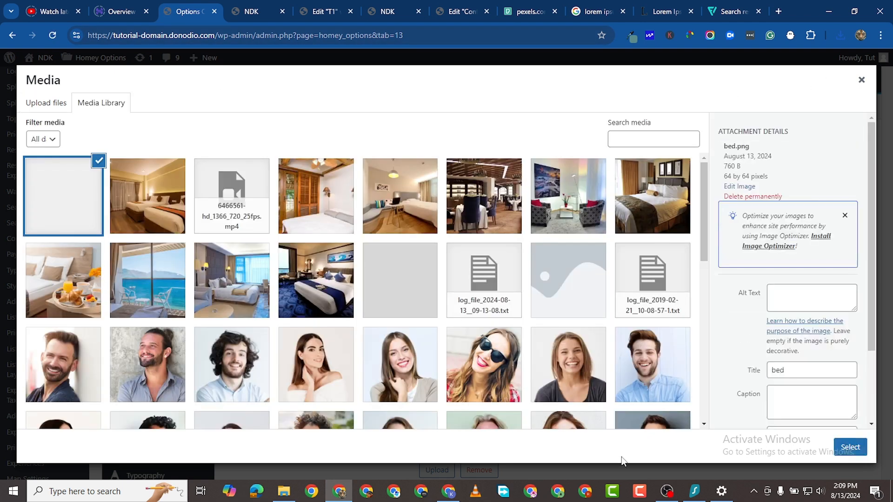
{"action": "left_click", "coordinate": [850, 448]}
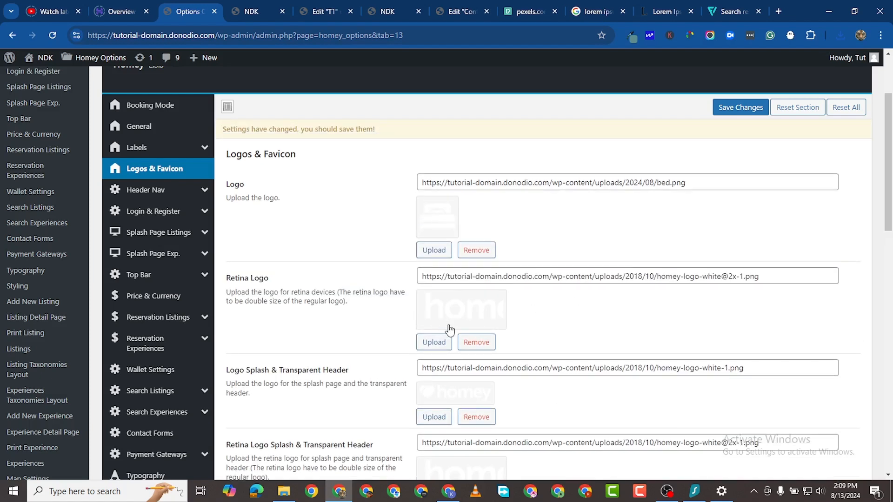
- Replace the Retina Logo with bed.png from the media library
{"action": "left_click", "coordinate": [470, 315]}
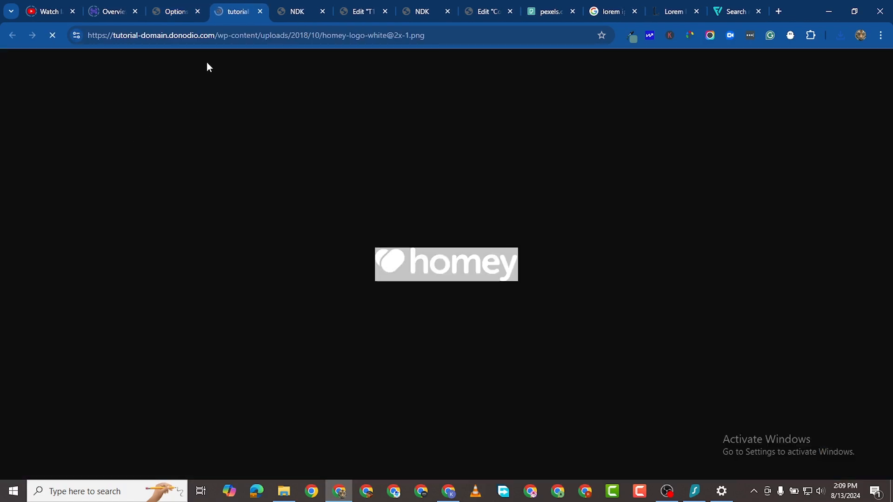
{"action": "left_click", "coordinate": [260, 11]}
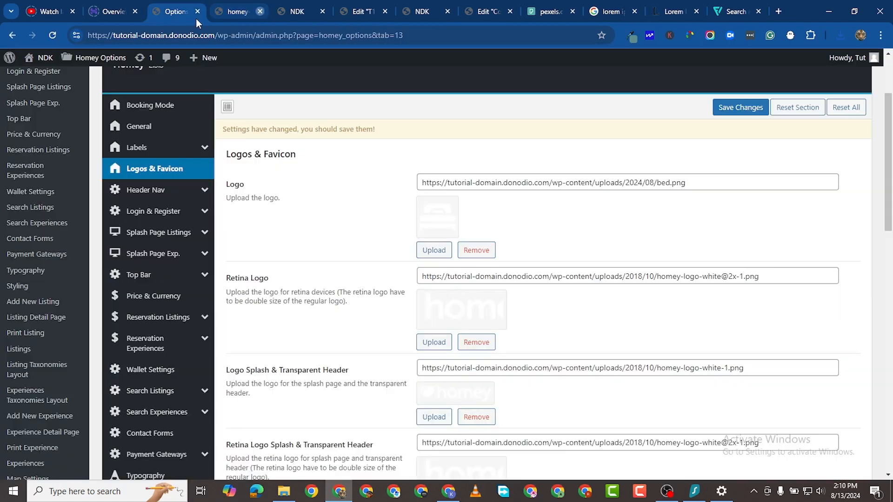
{"action": "left_click", "coordinate": [478, 343]}
{"action": "left_click", "coordinate": [434, 300]}
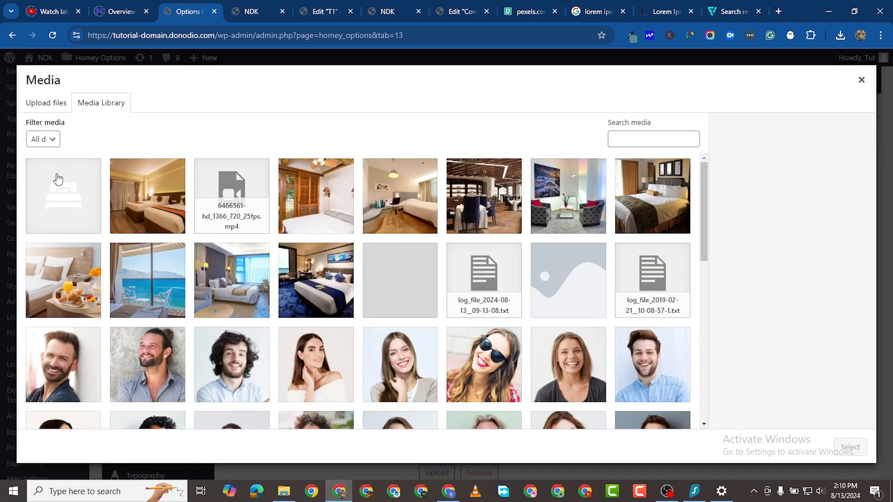
{"action": "left_click", "coordinate": [56, 179]}
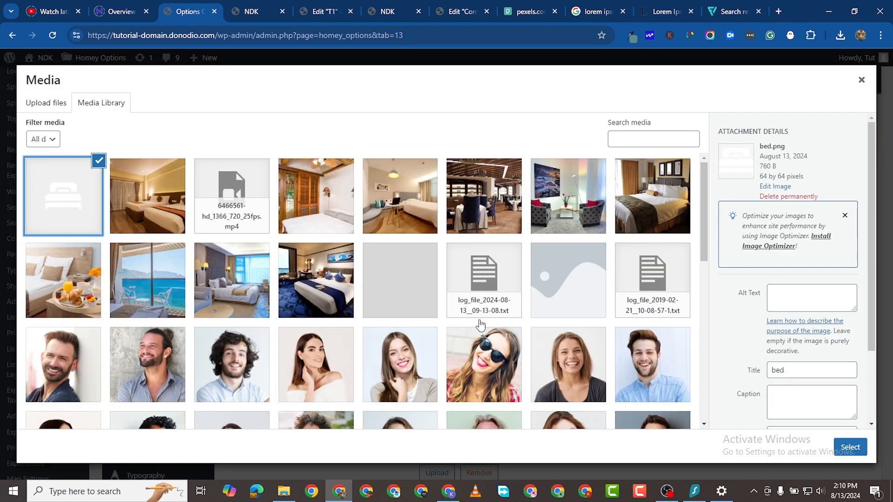
{"action": "left_click", "coordinate": [849, 455]}
- Set the Logo Splash & Transparent Header image to bed.png from the media library
{"action": "scroll", "coordinate": [432, 325], "scroll_direction": "down", "scroll_amount": 4}
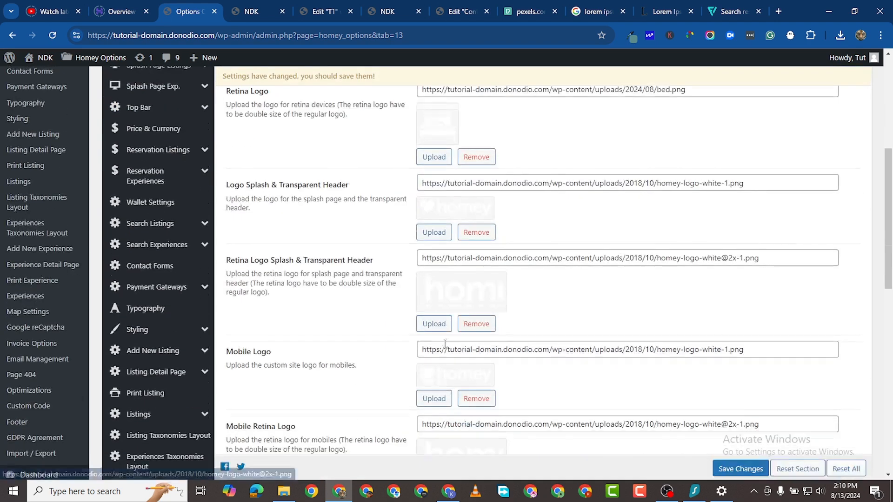
{"action": "left_click", "coordinate": [434, 206]}
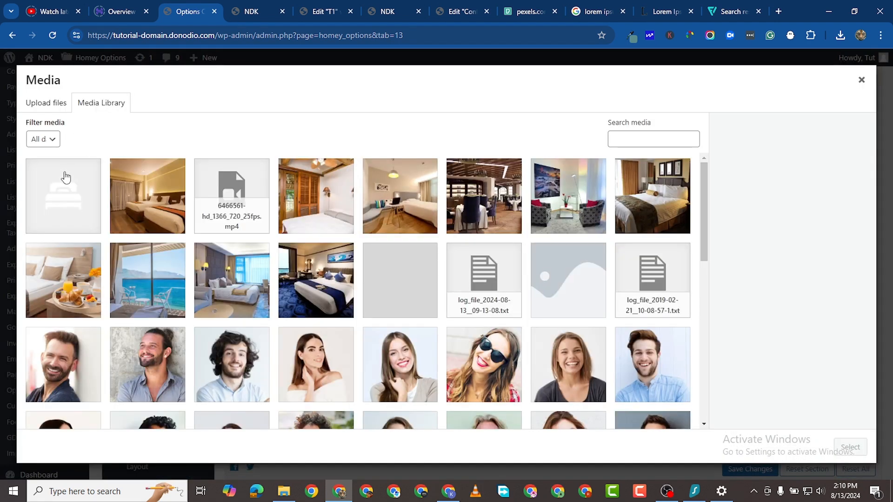
{"action": "left_click", "coordinate": [63, 178]}
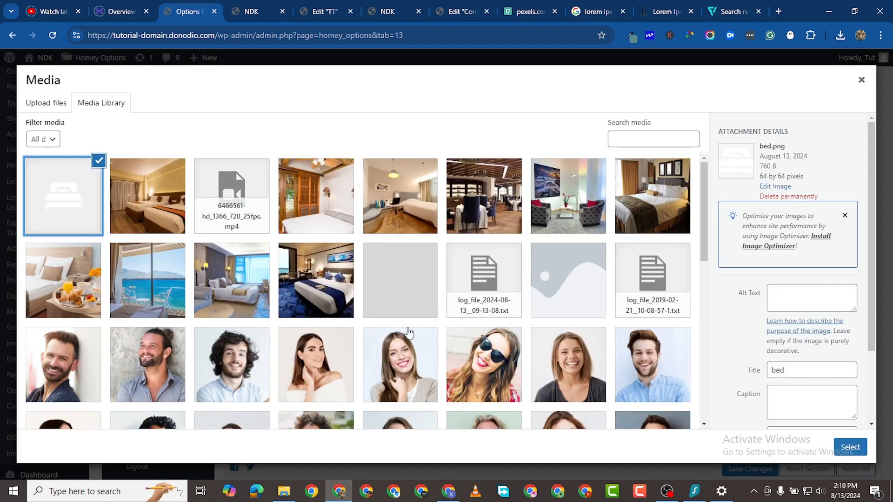
{"action": "left_click", "coordinate": [850, 448]}
{"action": "scroll", "coordinate": [449, 216], "scroll_direction": "down", "scroll_amount": 4}
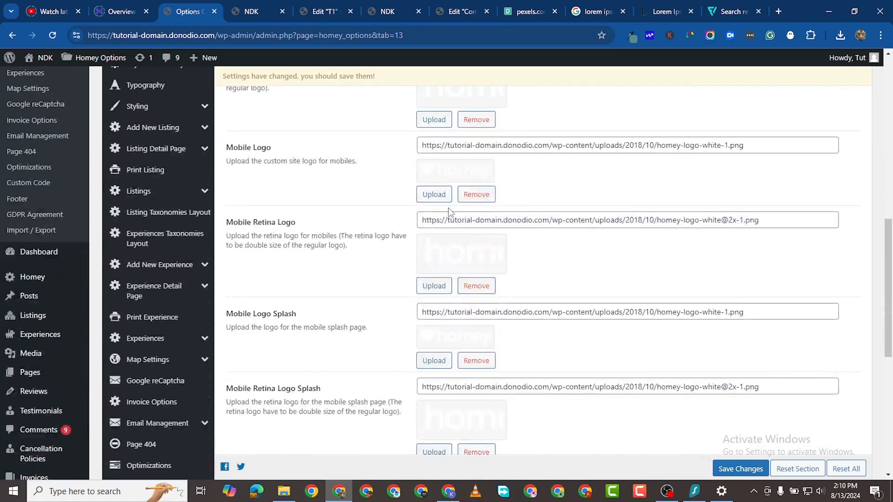
- Replace the Retina Logo Splash & Transparent Header image with bed.png from the media library
{"action": "scroll", "coordinate": [465, 216], "scroll_direction": "up", "scroll_amount": 1}
{"action": "left_click", "coordinate": [476, 182]}
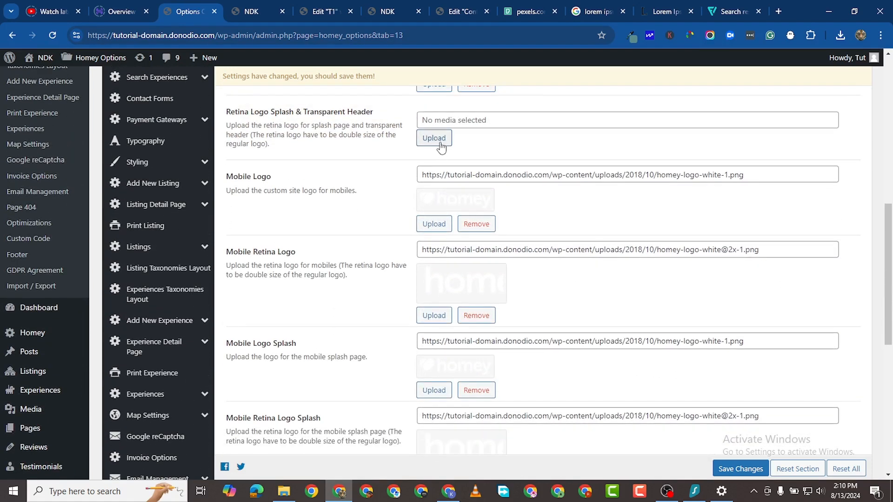
{"action": "left_click", "coordinate": [434, 135]}
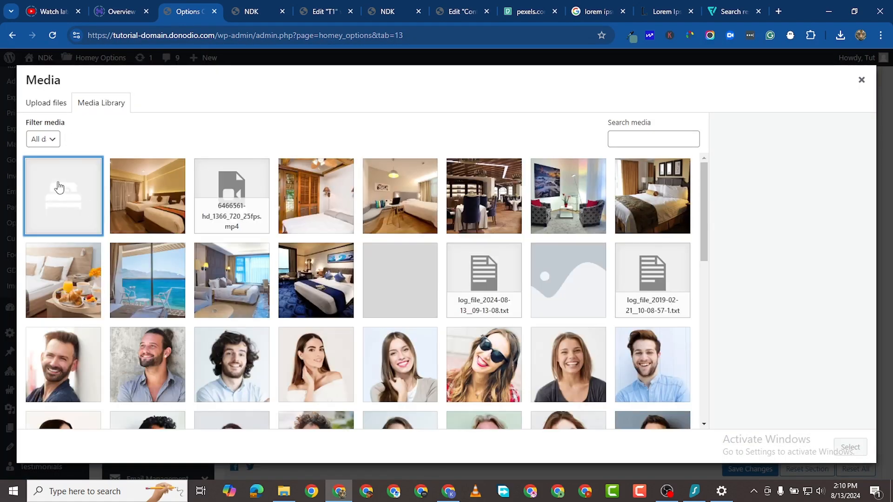
{"action": "left_click", "coordinate": [60, 184]}
{"action": "left_click", "coordinate": [850, 447]}
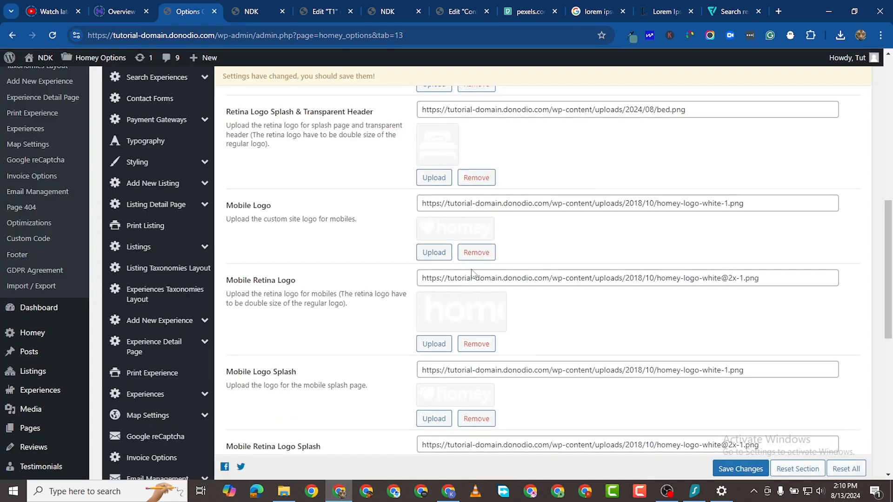
- Replace the Mobile Logo with bed.png from the media library
{"action": "left_click", "coordinate": [476, 251]}
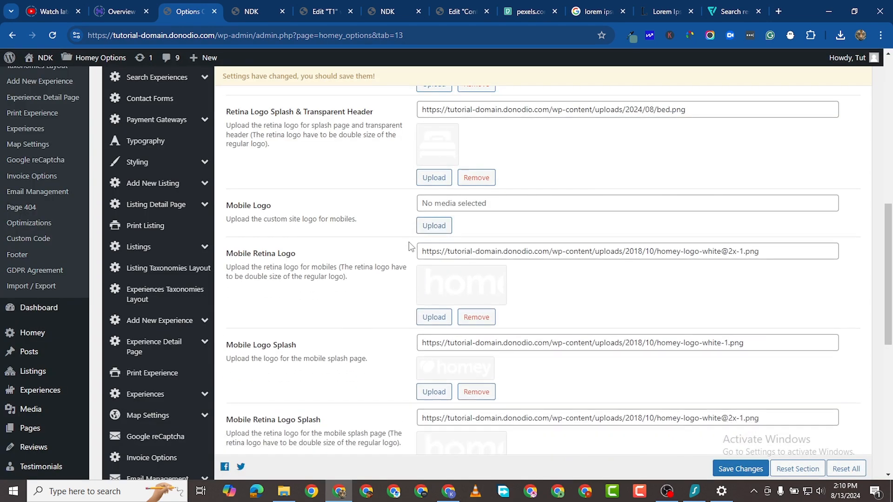
{"action": "left_click", "coordinate": [432, 224]}
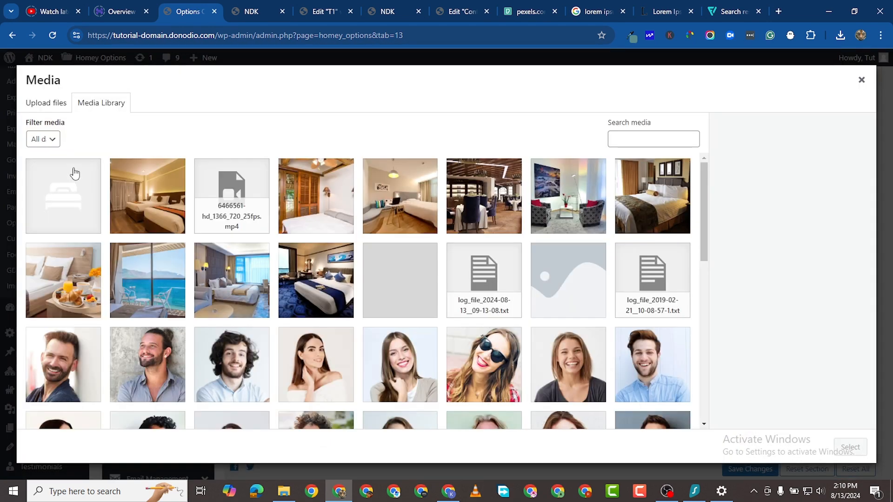
{"action": "left_click", "coordinate": [73, 185]}
{"action": "left_click", "coordinate": [849, 448]}
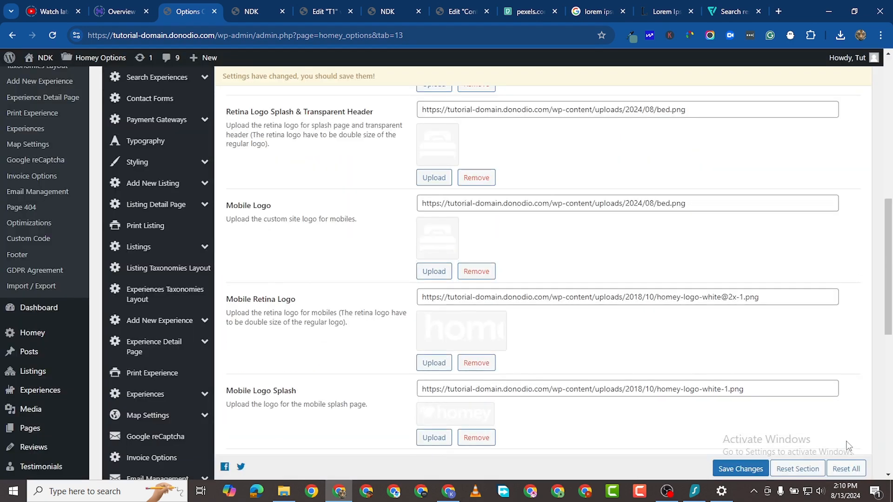
- Set the Mobile Retina Logo to bed.png from the media library in place of the Homey logo
{"action": "scroll", "coordinate": [662, 294], "scroll_direction": "down", "scroll_amount": 2}
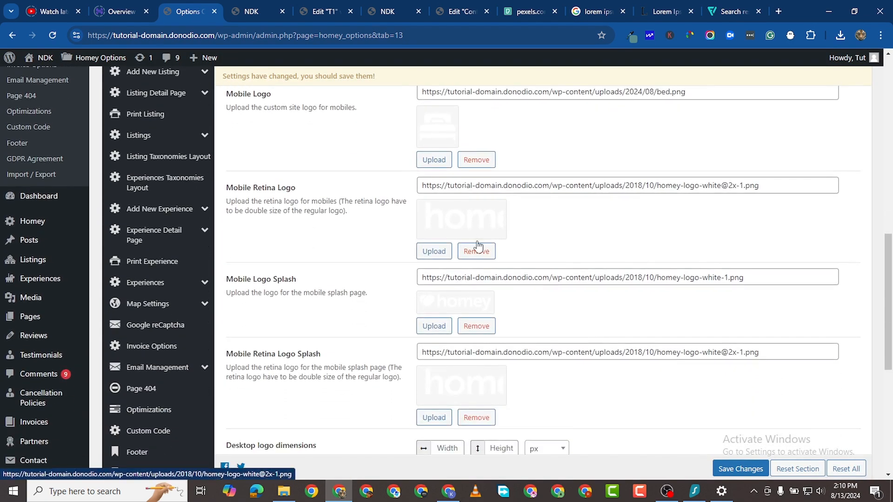
{"action": "left_click", "coordinate": [478, 250]}
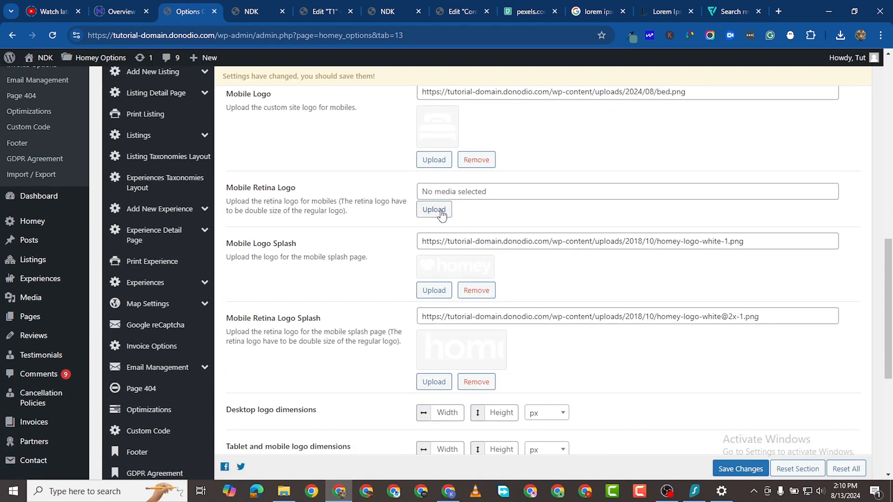
{"action": "left_click", "coordinate": [435, 208]}
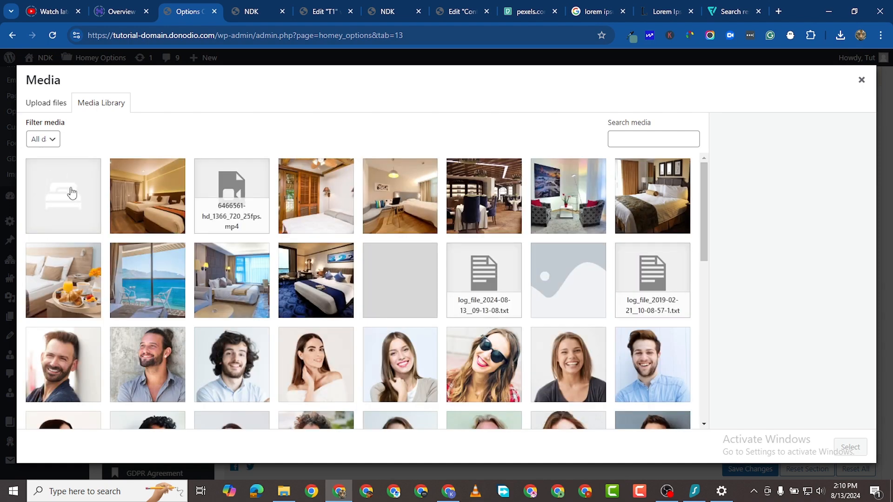
{"action": "left_click", "coordinate": [70, 191]}
{"action": "left_click", "coordinate": [851, 449]}
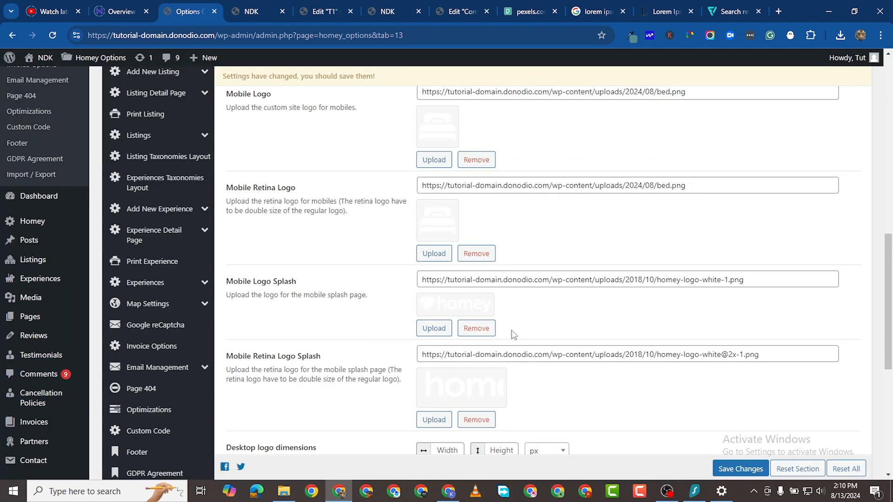
- Replace the Mobile Logo Splash image with bed.png from the media library
{"action": "left_click", "coordinate": [476, 328]}
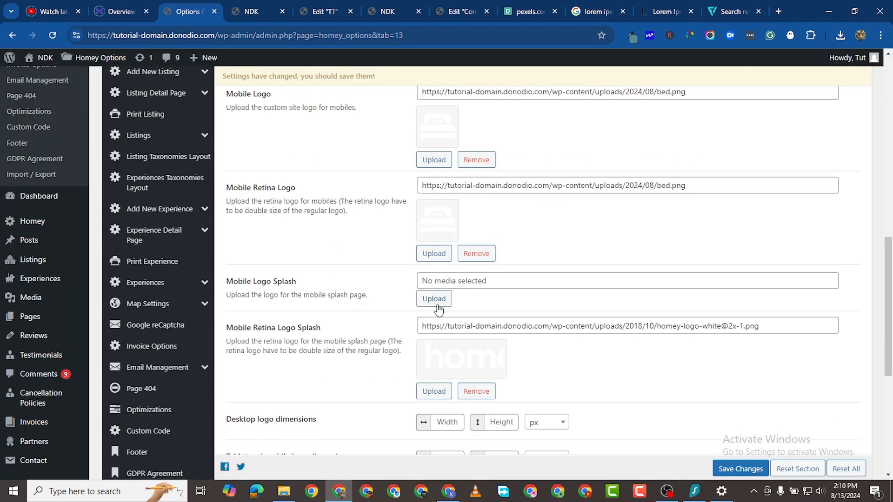
{"action": "left_click", "coordinate": [433, 300]}
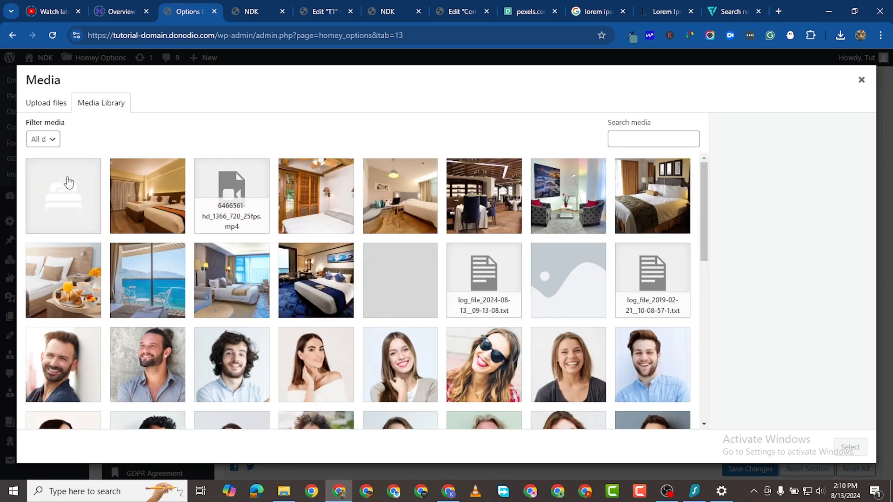
{"action": "left_click", "coordinate": [69, 181]}
{"action": "left_click", "coordinate": [850, 447]}
- Remove the Homey image from Mobile Retina Logo Splash and assign bed.png from the media library instead
{"action": "scroll", "coordinate": [467, 361], "scroll_direction": "down", "scroll_amount": 3}
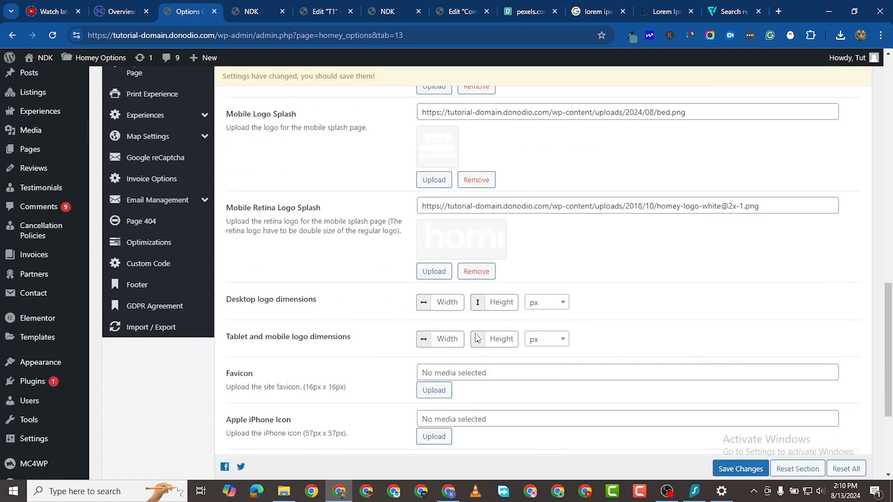
{"action": "left_click", "coordinate": [474, 268]}
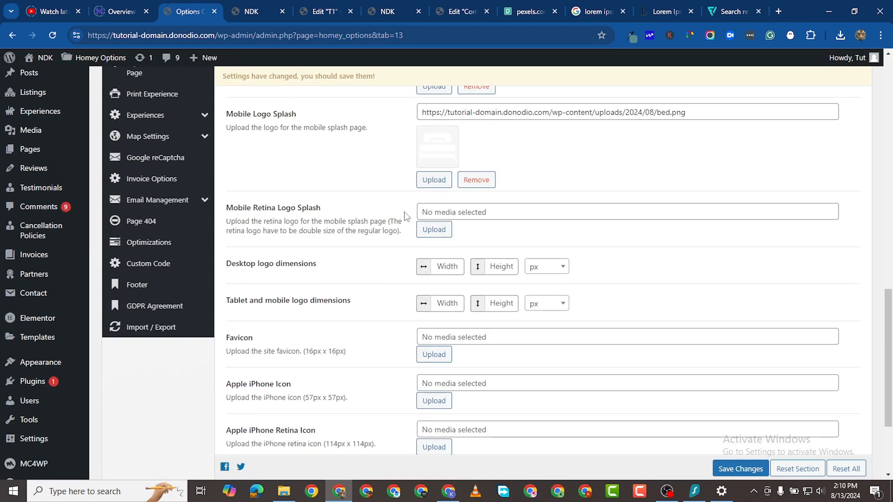
{"action": "left_click", "coordinate": [434, 229]}
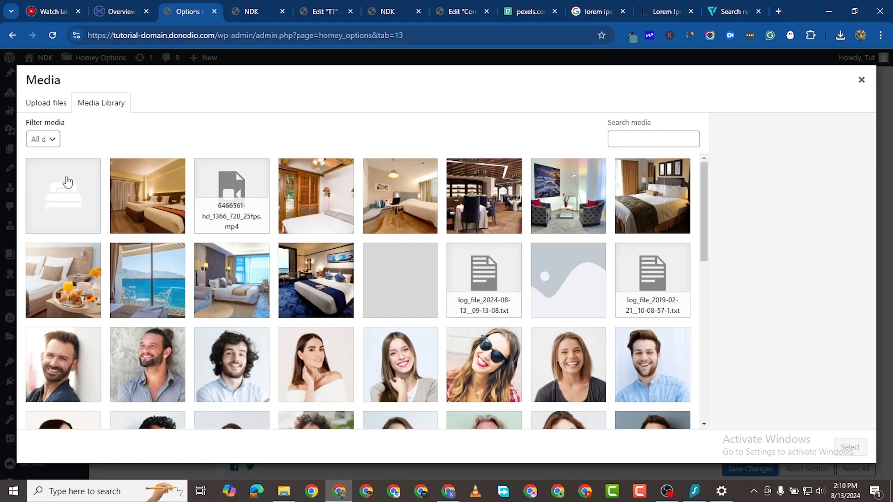
{"action": "left_click", "coordinate": [69, 180]}
{"action": "left_click", "coordinate": [850, 447]}
- Set the site Favicon to bed.png from the media library
{"action": "scroll", "coordinate": [375, 317], "scroll_direction": "down", "scroll_amount": 4}
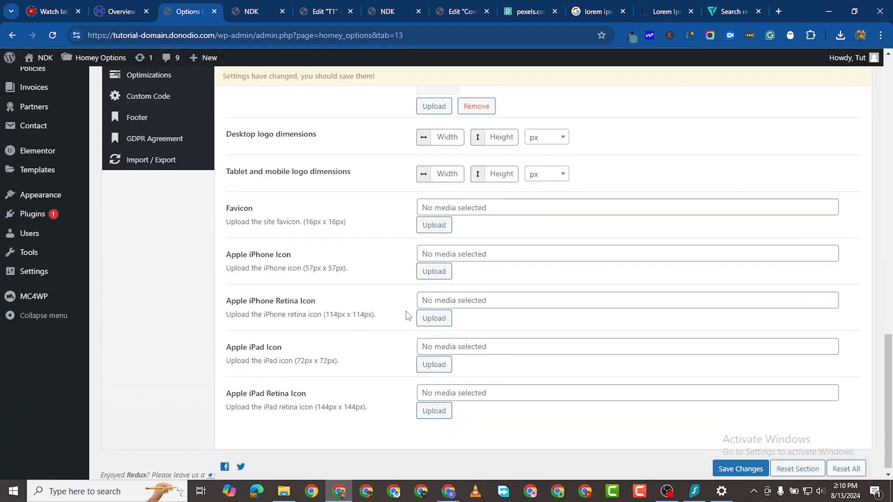
{"action": "left_click", "coordinate": [432, 219]}
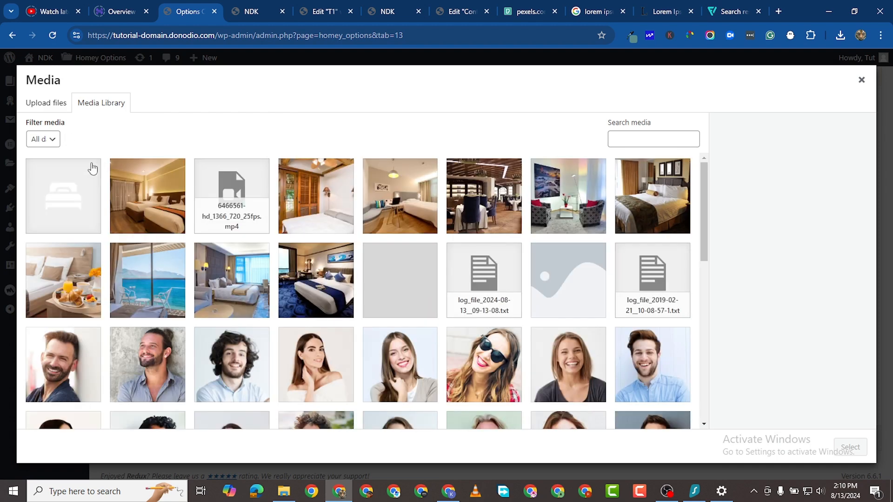
{"action": "left_click", "coordinate": [84, 183]}
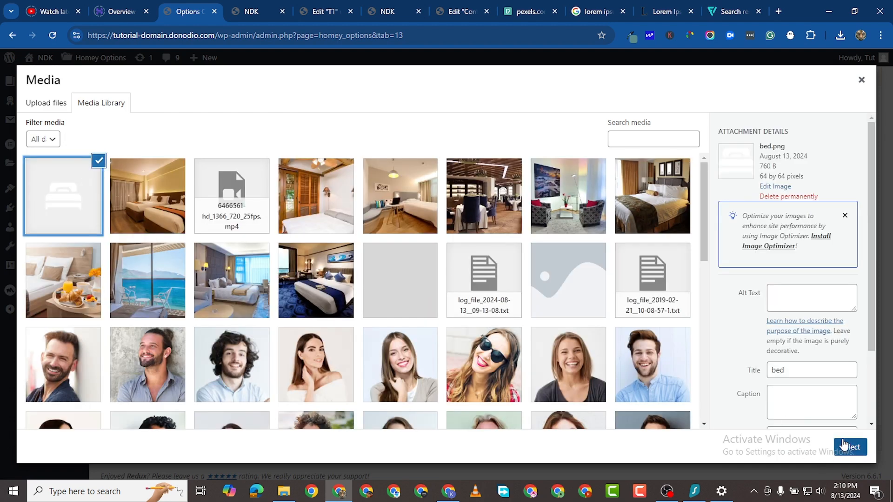
{"action": "left_click", "coordinate": [843, 444]}
- Save the Logos & Favicon changes and reload the site's home page to check the logo in the header
{"action": "scroll", "coordinate": [406, 298], "scroll_direction": "down", "scroll_amount": 2}
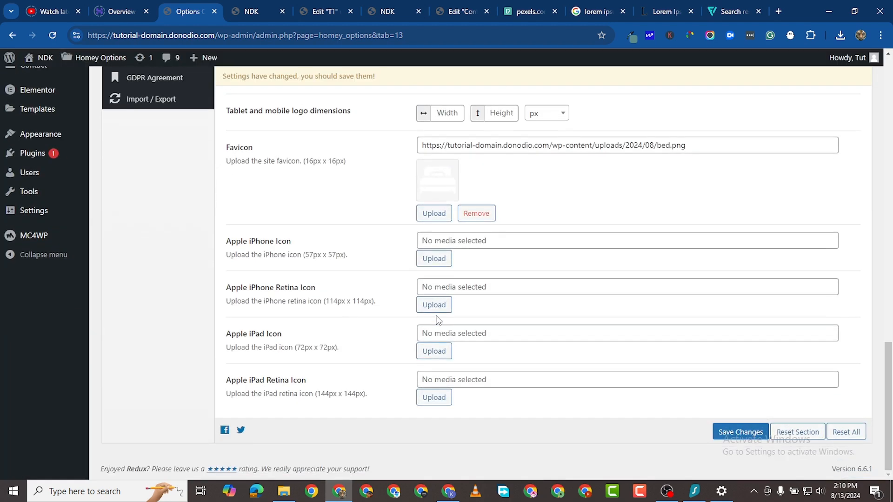
{"action": "scroll", "coordinate": [438, 314], "scroll_direction": "up", "scroll_amount": 10}
{"action": "scroll", "coordinate": [469, 343], "scroll_direction": "up", "scroll_amount": 2}
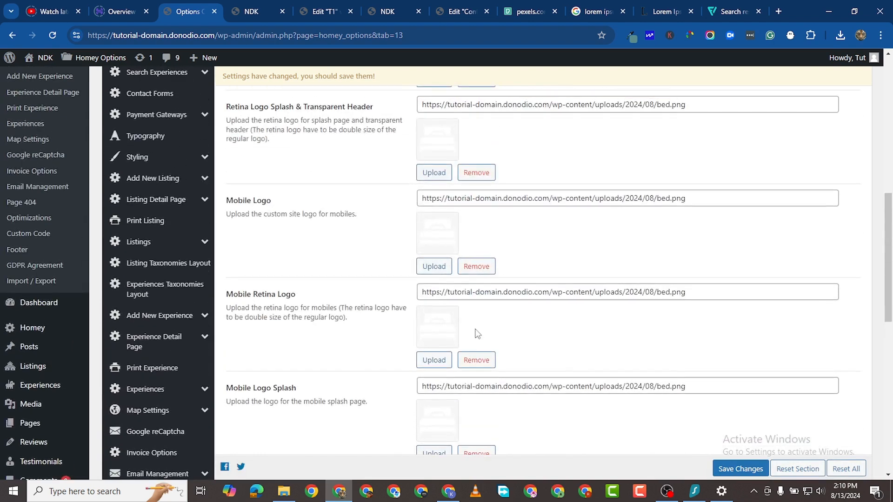
{"action": "left_click", "coordinate": [740, 468]}
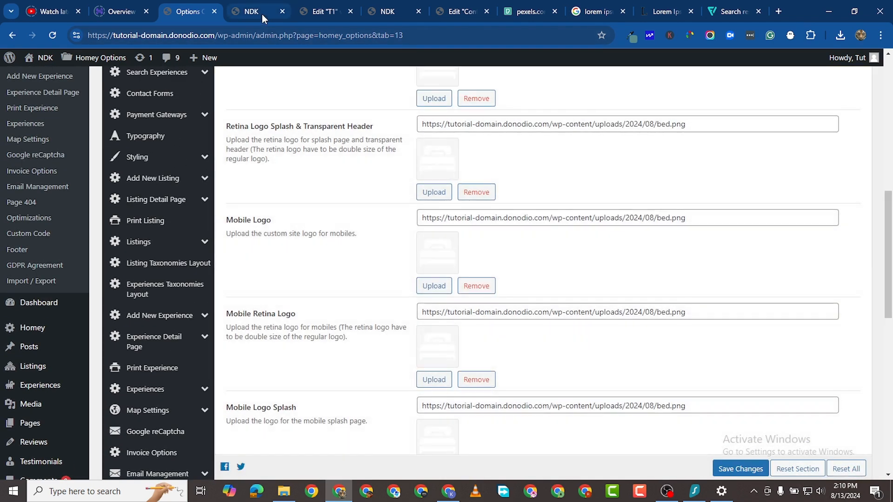
{"action": "left_click", "coordinate": [262, 14]}
{"action": "left_click", "coordinate": [57, 36]}
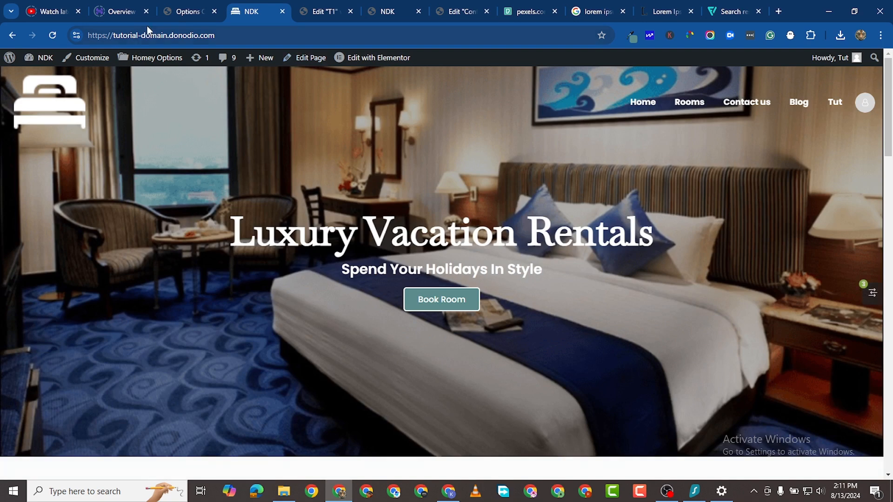
- Return to the Homey Options page and review the images assigned under Logos & Favicon
{"action": "left_click", "coordinate": [196, 14]}
{"action": "scroll", "coordinate": [491, 208], "scroll_direction": "up", "scroll_amount": 10}
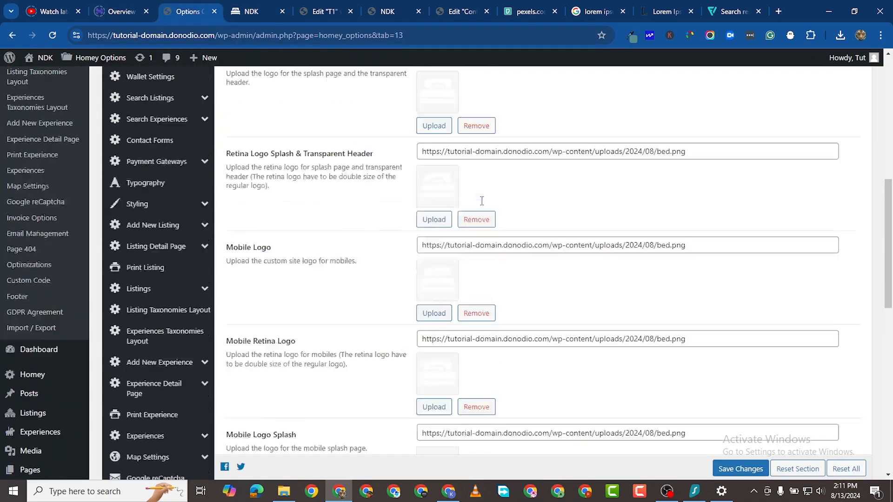
{"action": "scroll", "coordinate": [491, 214], "scroll_direction": "up", "scroll_amount": 4}
{"action": "scroll", "coordinate": [322, 250], "scroll_direction": "down", "scroll_amount": 5}
{"action": "scroll", "coordinate": [182, 187], "scroll_direction": "up", "scroll_amount": 2}
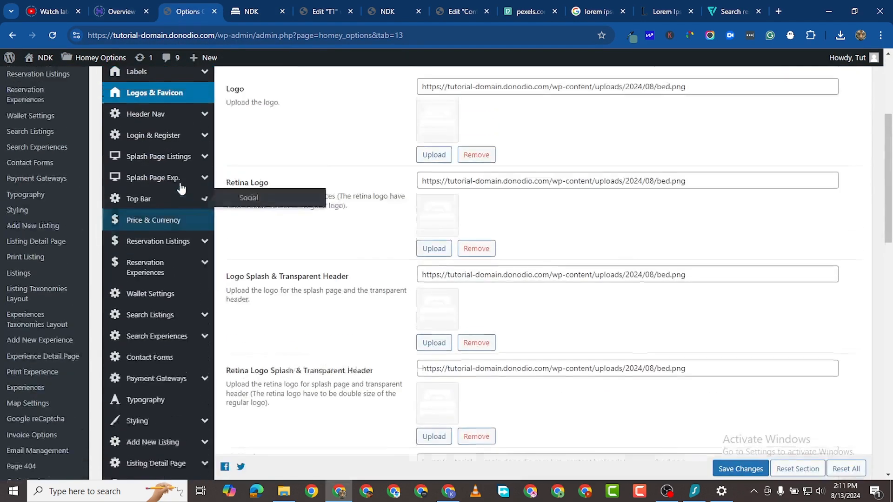
{"action": "scroll", "coordinate": [370, 226], "scroll_direction": "up", "scroll_amount": 1}
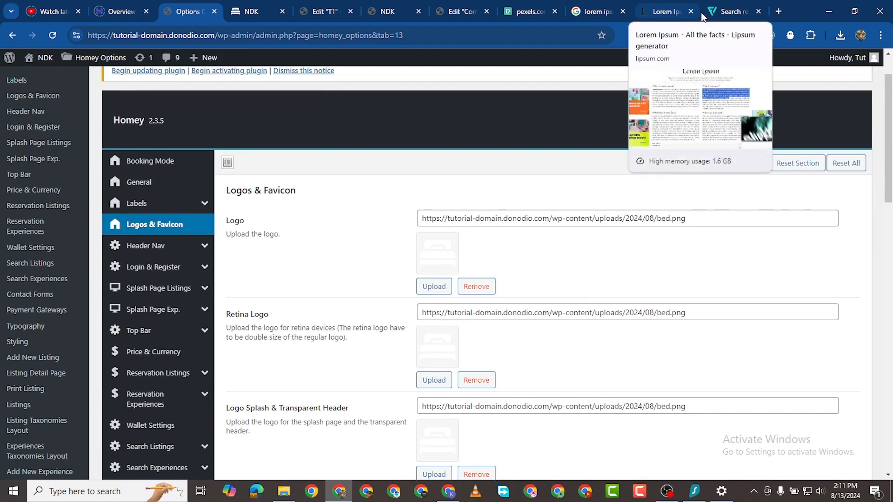
- Switch to Flaticon and download the white bed icon as a 24px PNG using the free download
{"action": "left_click", "coordinate": [660, 12]}
{"action": "left_click", "coordinate": [725, 16]}
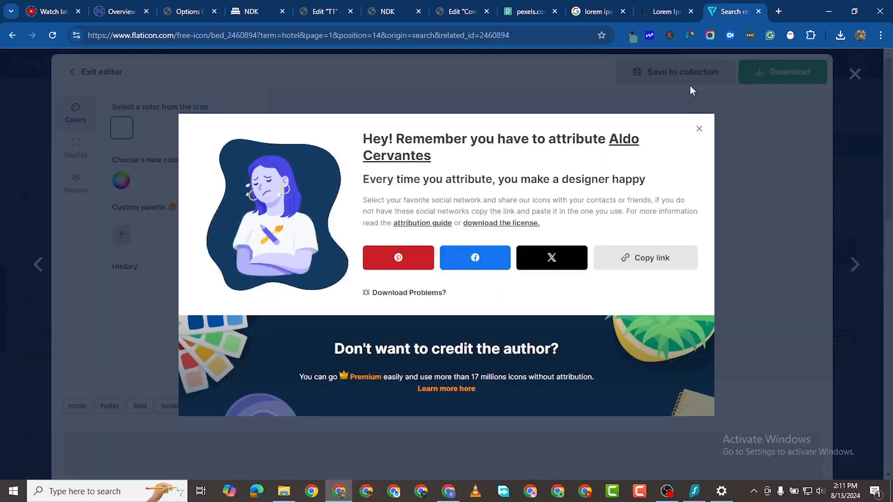
{"action": "left_click", "coordinate": [696, 129]}
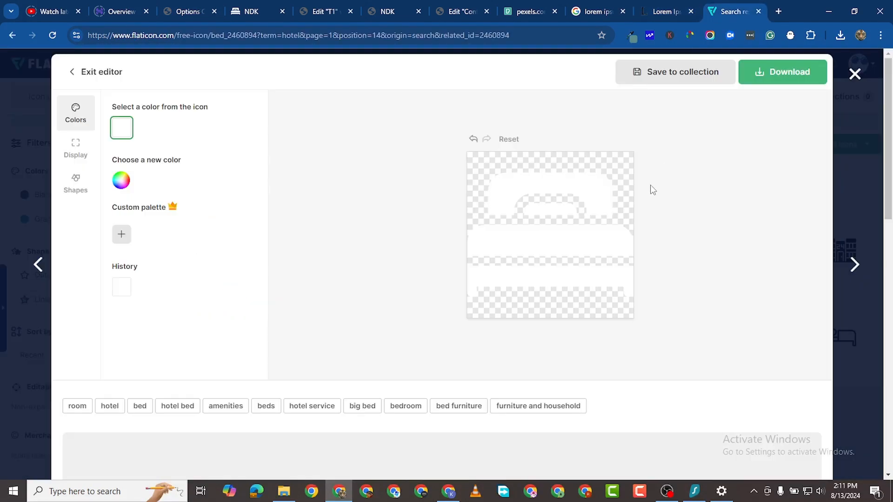
{"action": "left_click", "coordinate": [753, 74]}
{"action": "left_click", "coordinate": [781, 115]}
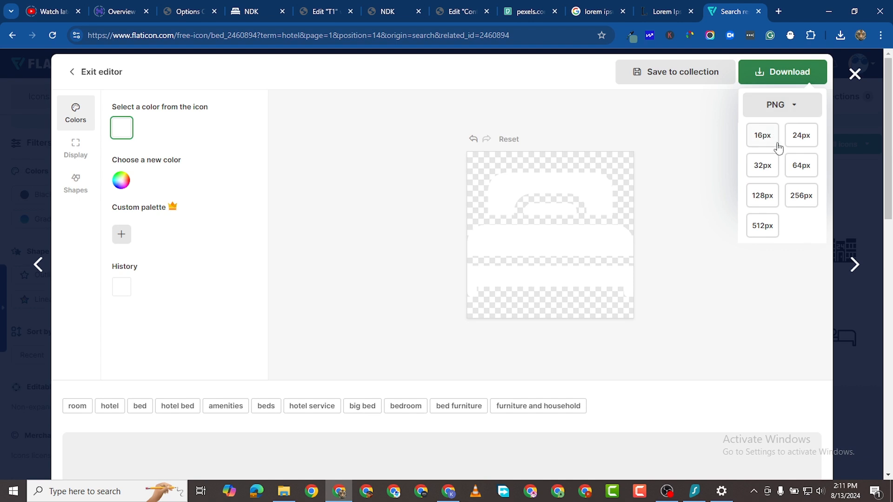
{"action": "left_click", "coordinate": [801, 137]}
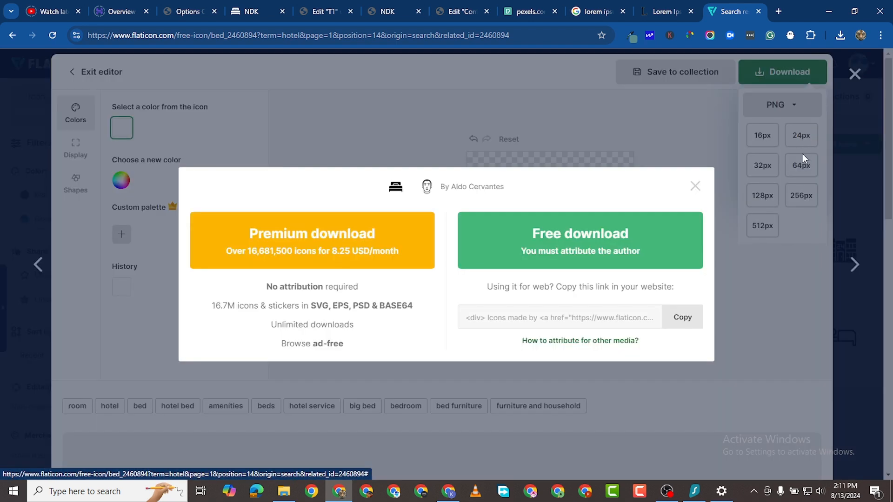
{"action": "left_click", "coordinate": [652, 240]}
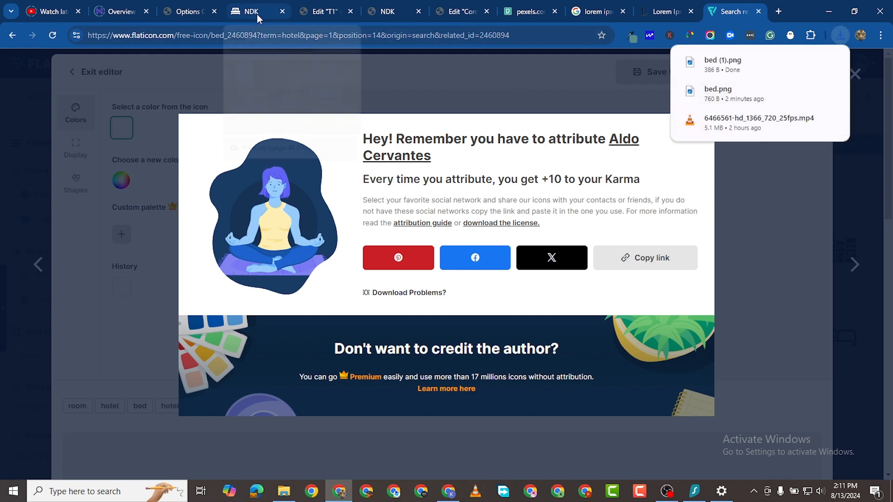
- Return to the Homey Logos & Favicon options and replace the Logo image with the newly downloaded 24px file bed (1).png
{"action": "left_click", "coordinate": [321, 11]}
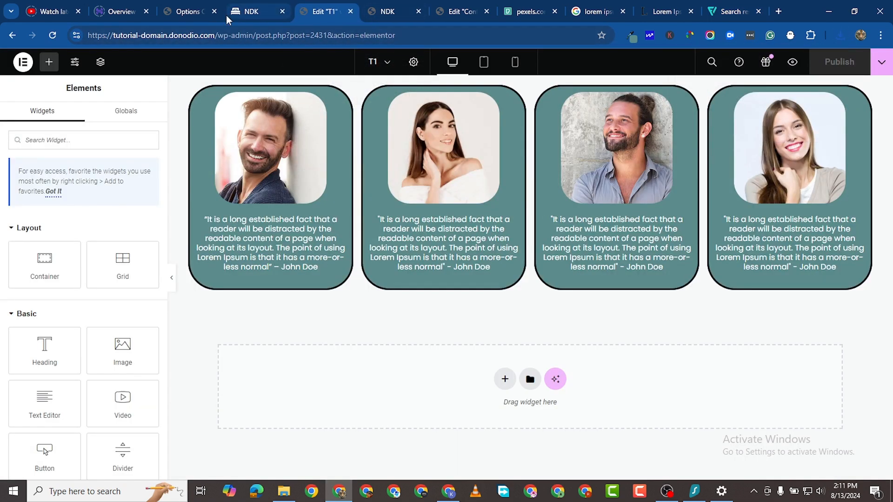
{"action": "left_click", "coordinate": [251, 12]}
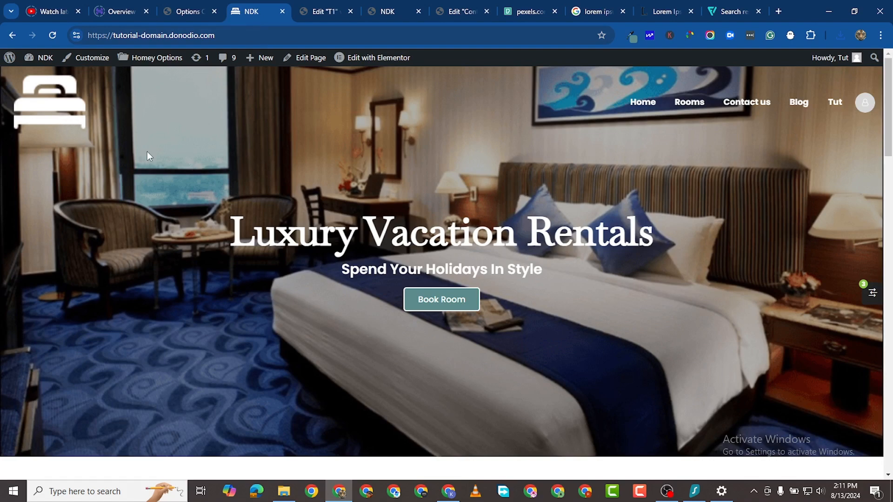
{"action": "left_click", "coordinate": [387, 11]}
{"action": "left_click", "coordinate": [174, 12]}
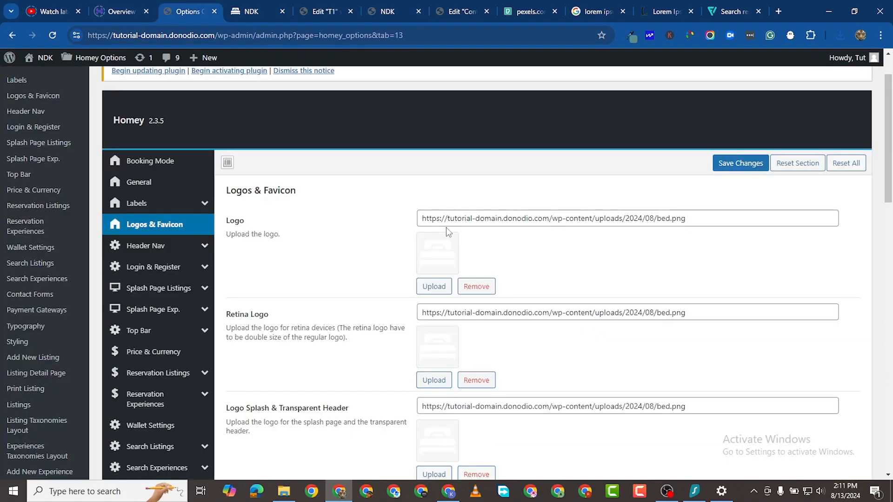
{"action": "left_click", "coordinate": [474, 286]}
{"action": "left_click", "coordinate": [434, 258]}
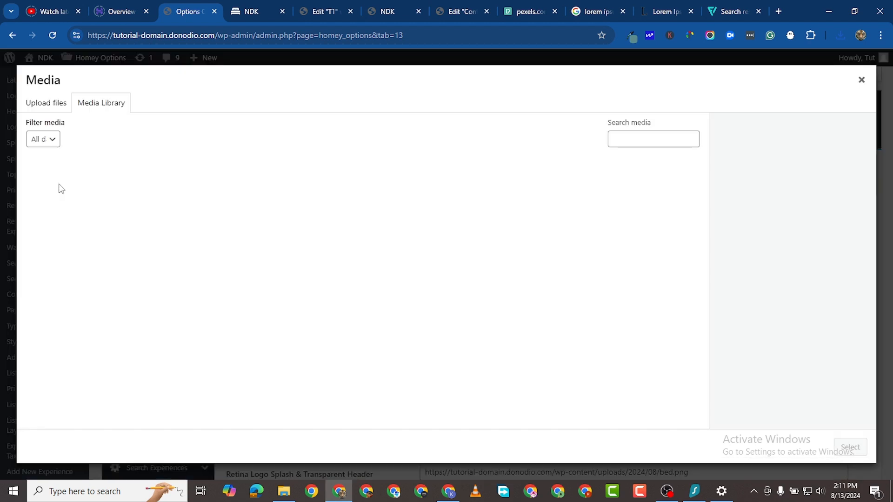
{"action": "left_click", "coordinate": [39, 106]}
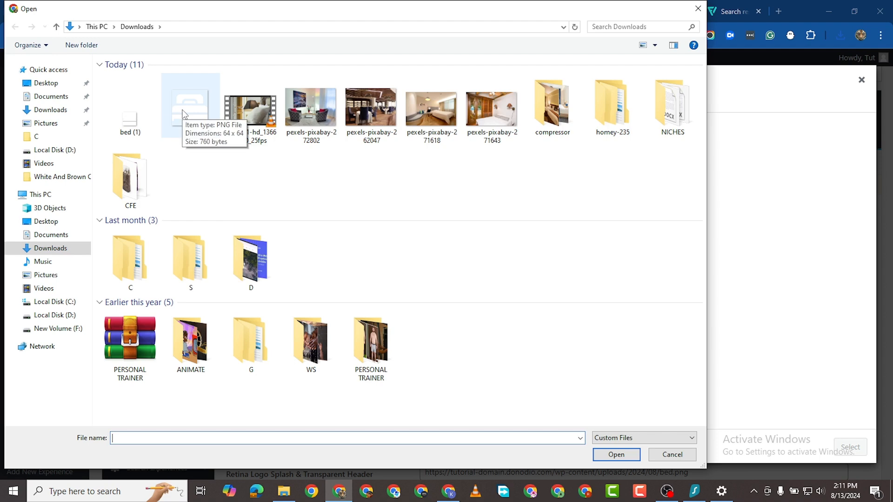
{"action": "key", "text": "Escape"}
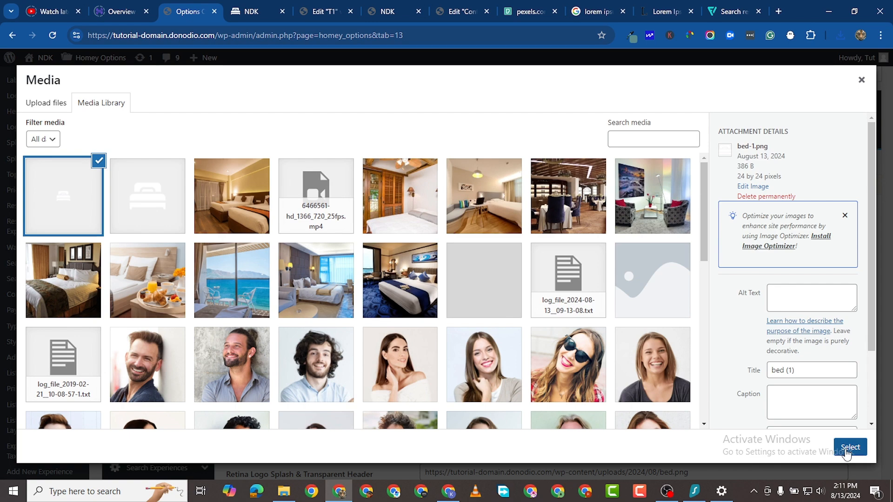
{"action": "left_click", "coordinate": [847, 449]}
- Save the updated Logo setting and reload the site's home page to check the header logo
{"action": "left_click", "coordinate": [728, 165]}
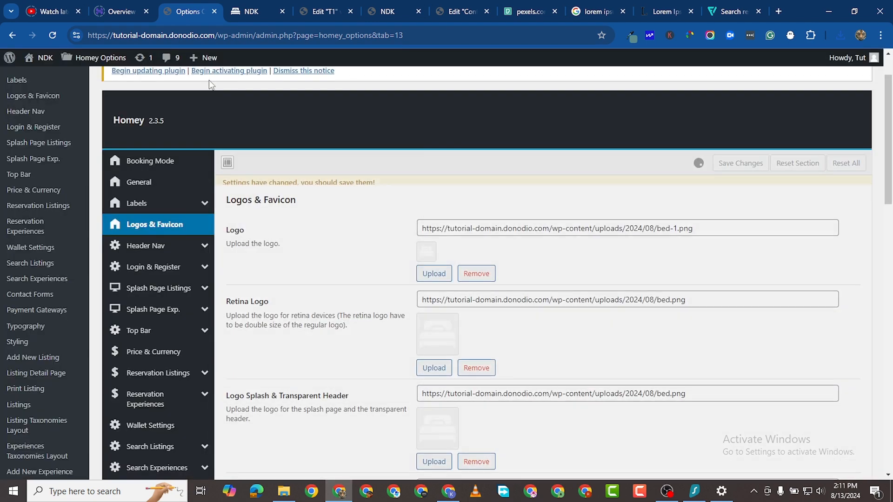
{"action": "left_click", "coordinate": [251, 11]}
{"action": "left_click", "coordinate": [52, 35]}
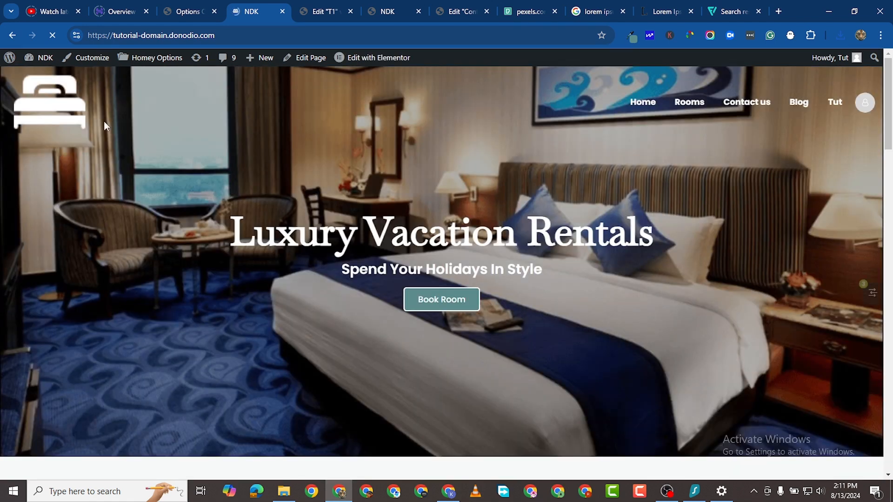
- Back in the Homey options, replace the Retina Logo image with bed-1.png from the media library
{"action": "left_click", "coordinate": [172, 8]}
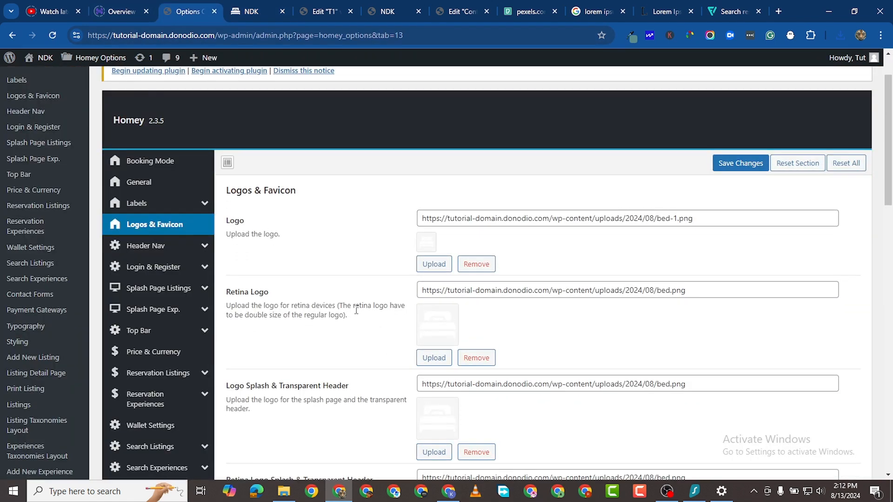
{"action": "left_click", "coordinate": [471, 358]}
{"action": "left_click", "coordinate": [439, 334]}
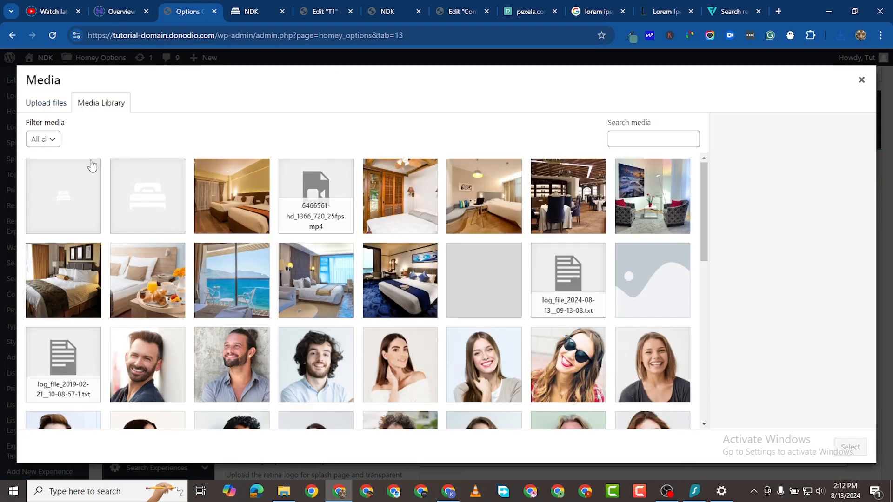
{"action": "left_click", "coordinate": [67, 176]}
{"action": "left_click", "coordinate": [850, 447]}
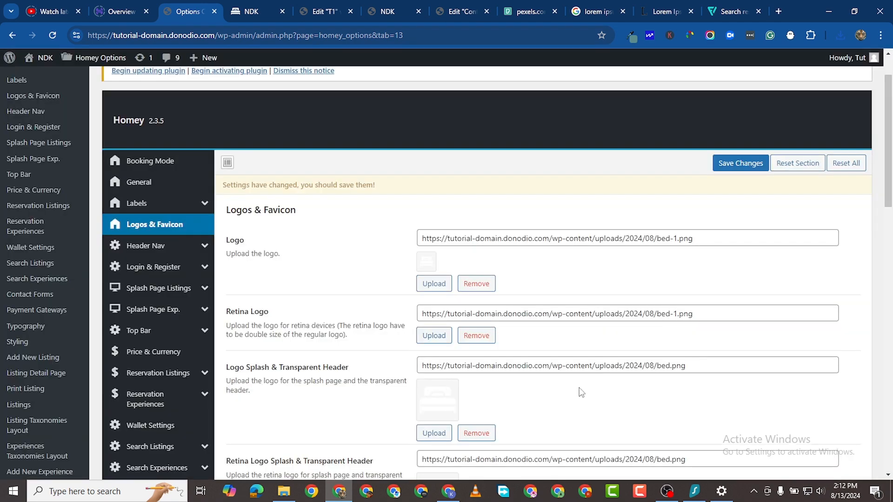
- Replace the Logo Splash & Transparent Header image with bed-1.png from the media library
{"action": "scroll", "coordinate": [453, 430], "scroll_direction": "down", "scroll_amount": 3}
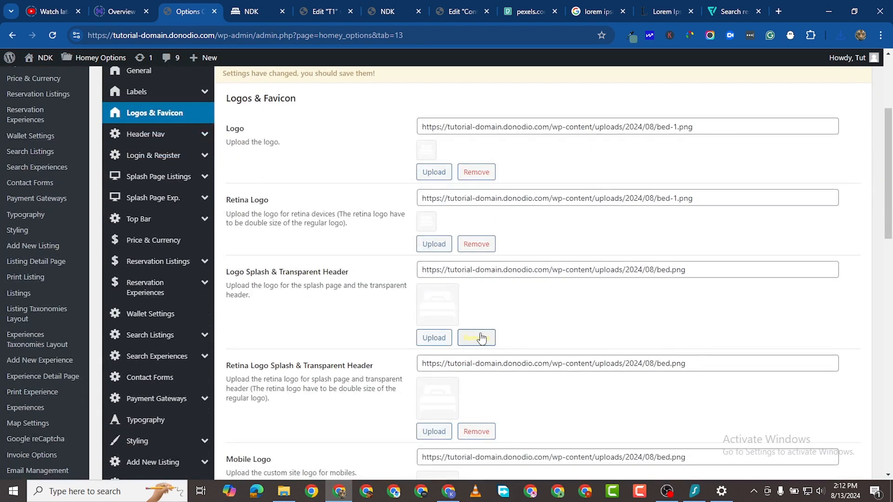
{"action": "left_click", "coordinate": [479, 337]}
{"action": "left_click", "coordinate": [432, 293]}
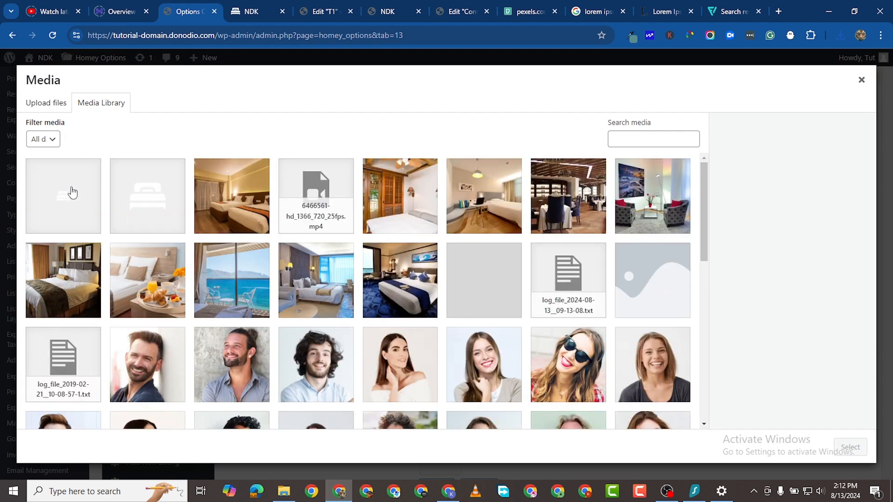
{"action": "left_click", "coordinate": [73, 192]}
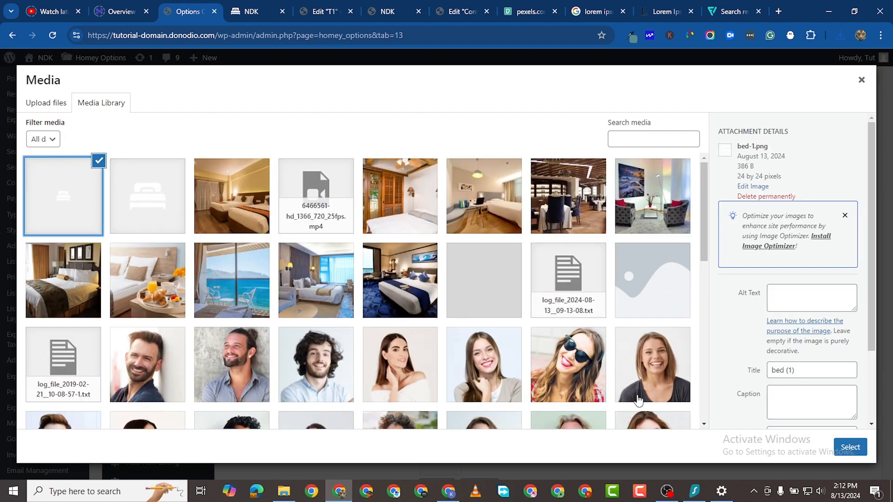
{"action": "left_click", "coordinate": [850, 447]}
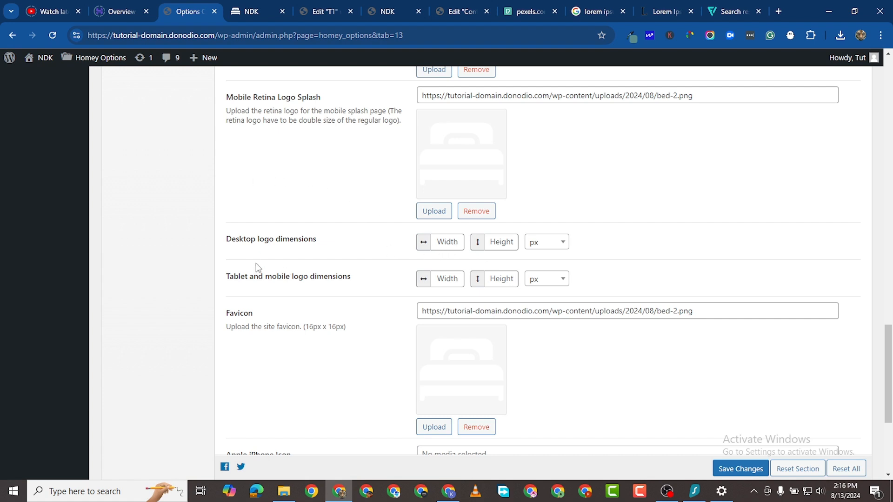
- Set the desktop logo dimensions to 45 px wide and 45 px high
{"action": "left_click", "coordinate": [445, 240]}
{"action": "left_click", "coordinate": [490, 244]}
{"action": "type", "text": "45"}
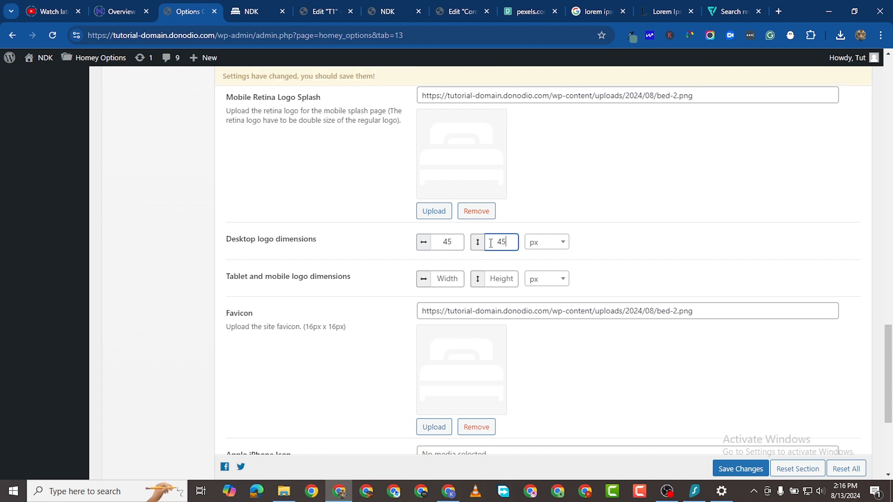
- Set the tablet and mobile logo dimensions to 35 px wide and 35 px high
{"action": "scroll", "coordinate": [471, 259], "scroll_direction": "up", "scroll_amount": 1}
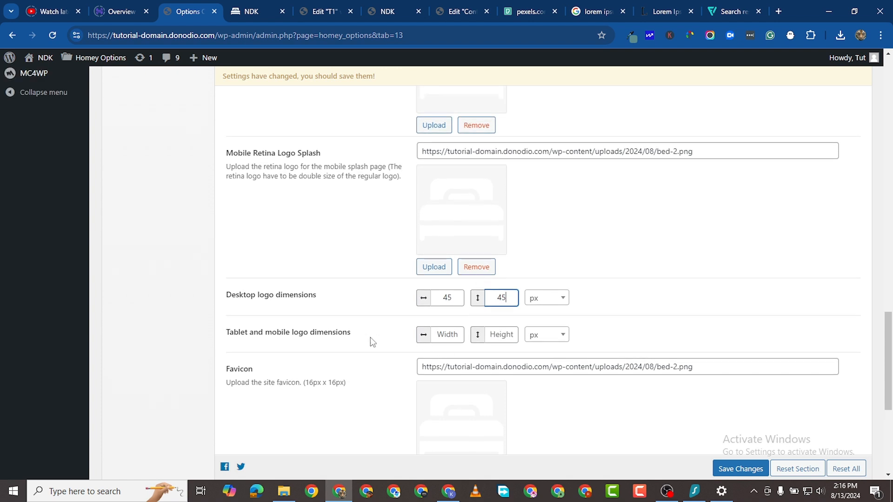
{"action": "left_click", "coordinate": [453, 338]}
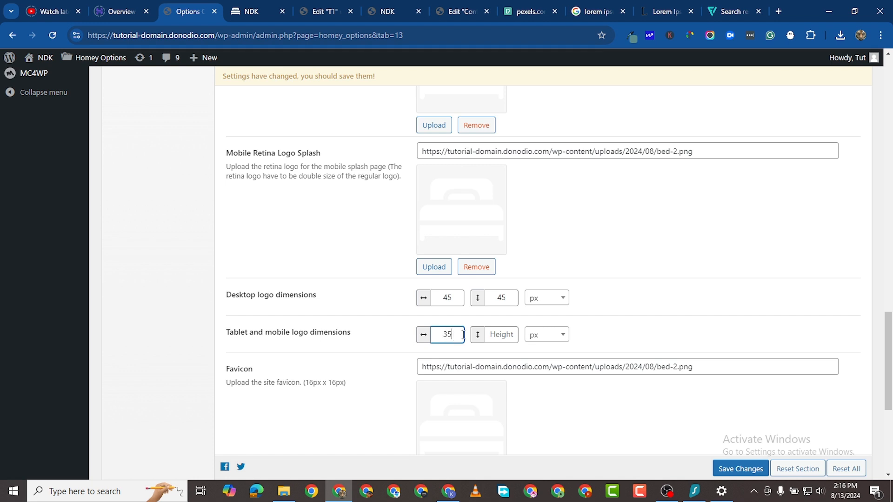
{"action": "left_click", "coordinate": [495, 335]}
{"action": "type", "text": "35"}
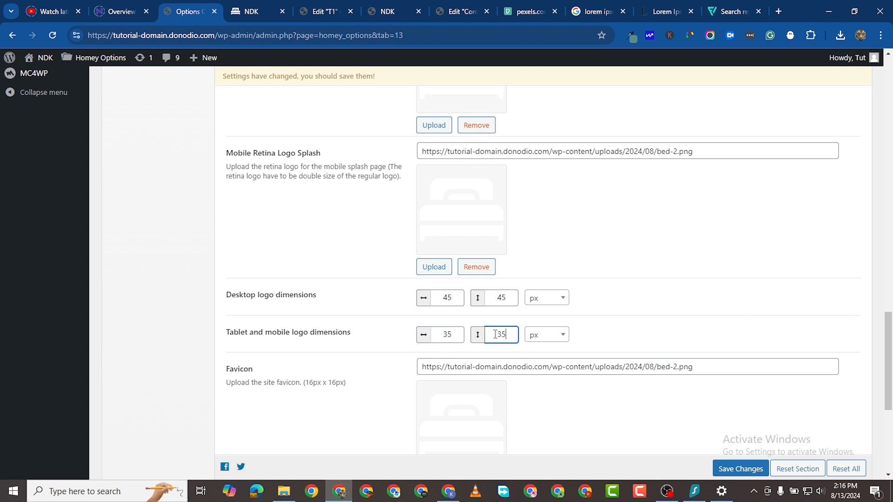
- Save the logo dimension changes and reload the site's home page to check the header logo size
{"action": "left_click", "coordinate": [739, 468]}
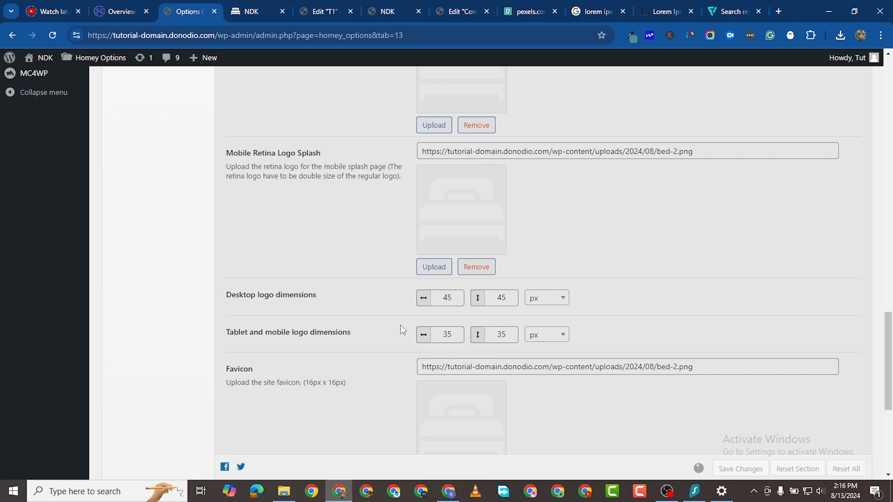
{"action": "scroll", "coordinate": [400, 324], "scroll_direction": "down", "scroll_amount": 3}
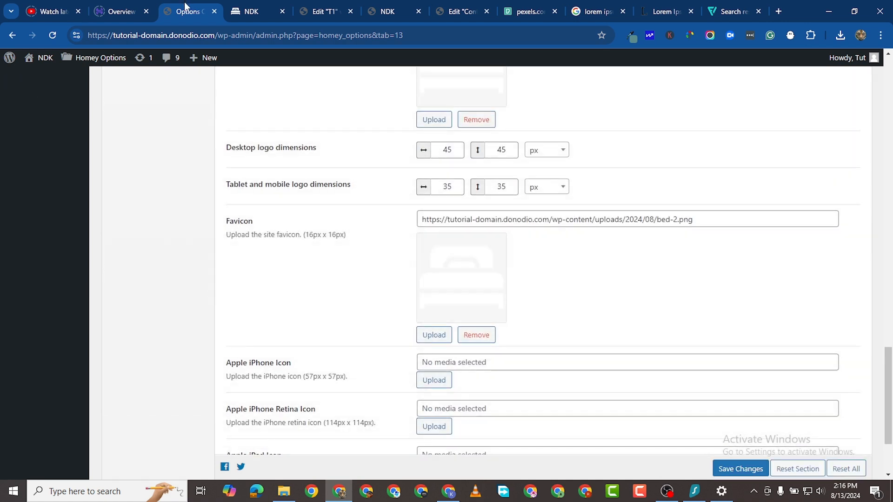
{"action": "left_click", "coordinate": [246, 12]}
{"action": "left_click", "coordinate": [51, 35]}
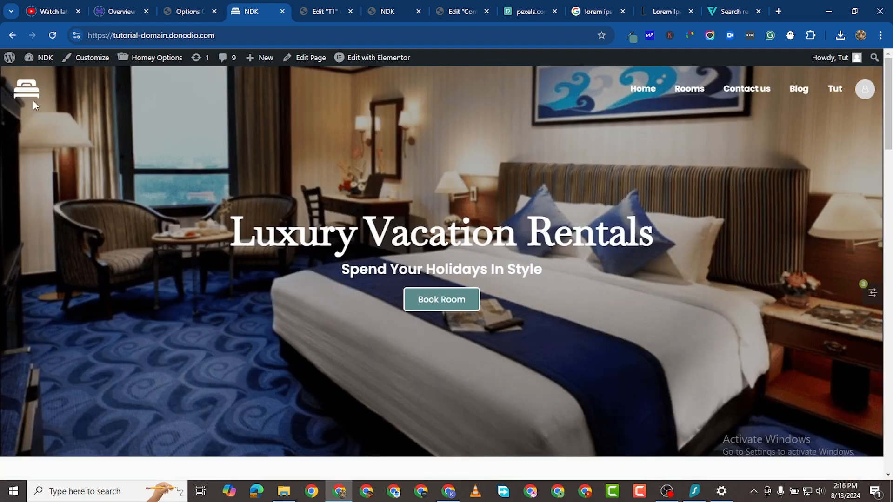
- Return to the Homey options, set the desktop logo width to 50 px, increase its height to match, and save the changes
{"action": "left_click", "coordinate": [173, 16]}
{"action": "double_click", "coordinate": [454, 145]}
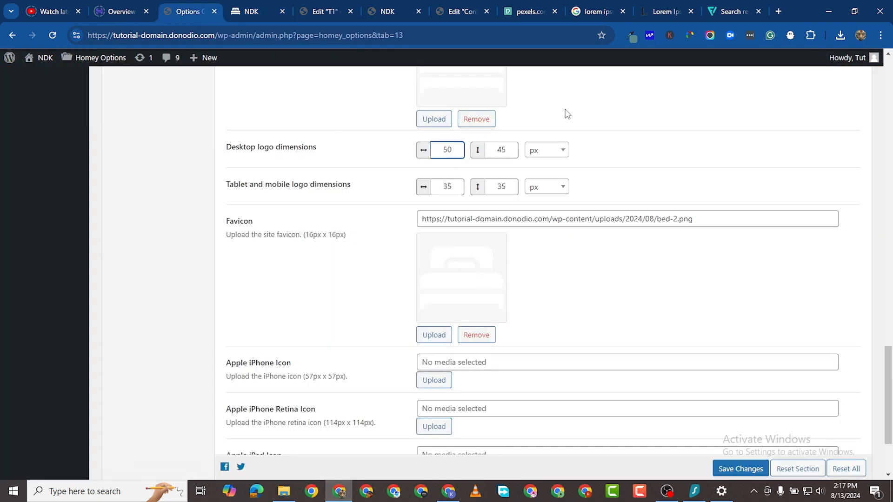
{"action": "double_click", "coordinate": [501, 149]}
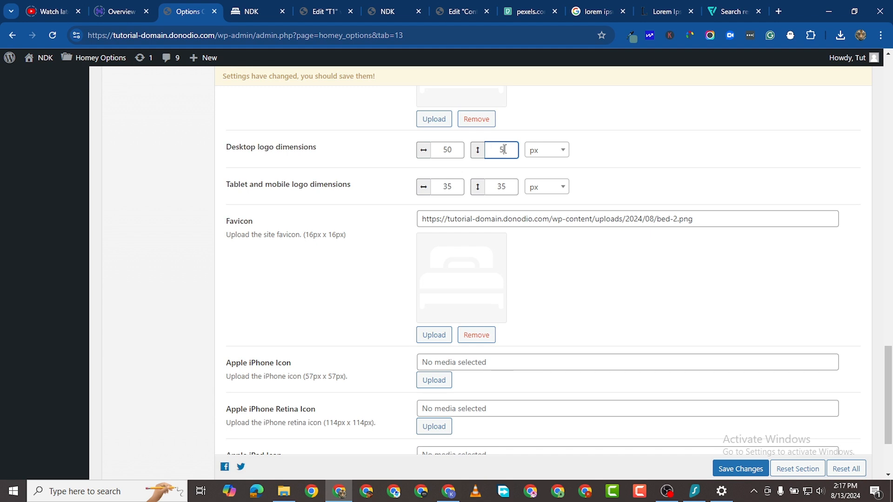
{"action": "left_click", "coordinate": [751, 468]}
- Reload the site's home page to check the enlarged header logo
{"action": "scroll", "coordinate": [511, 343], "scroll_direction": "down", "scroll_amount": 3}
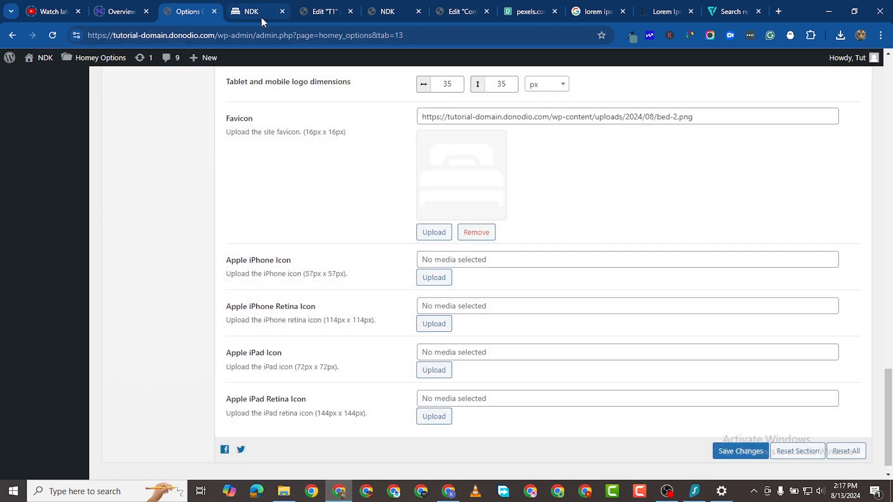
{"action": "left_click", "coordinate": [261, 14]}
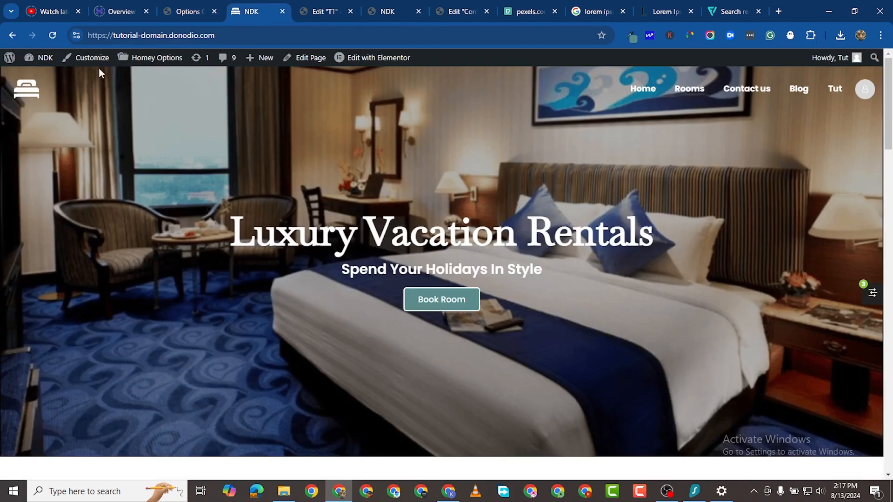
{"action": "left_click", "coordinate": [58, 36]}
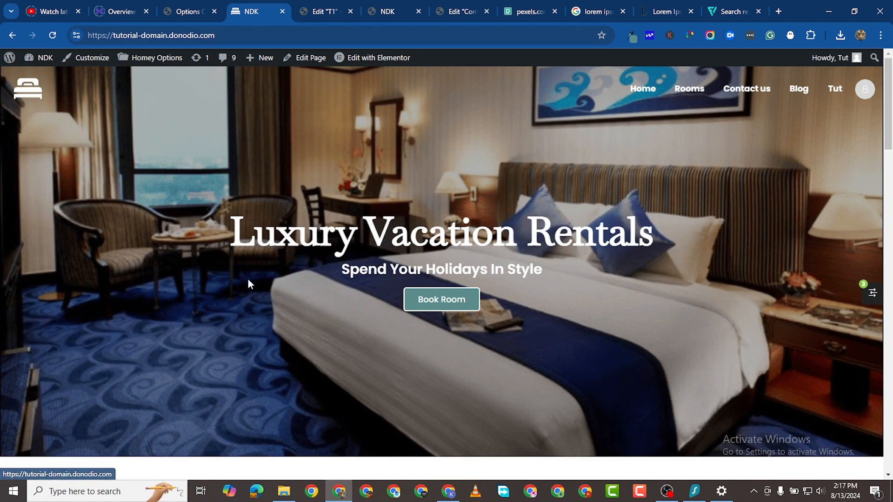
- Review the whole home page, from the header and hero slider through the rooms, activities and client testimonials to the footer
{"action": "scroll", "coordinate": [256, 276], "scroll_direction": "down", "scroll_amount": 3}
{"action": "scroll", "coordinate": [257, 275], "scroll_direction": "up", "scroll_amount": 3}
{"action": "scroll", "coordinate": [257, 274], "scroll_direction": "down", "scroll_amount": 4}
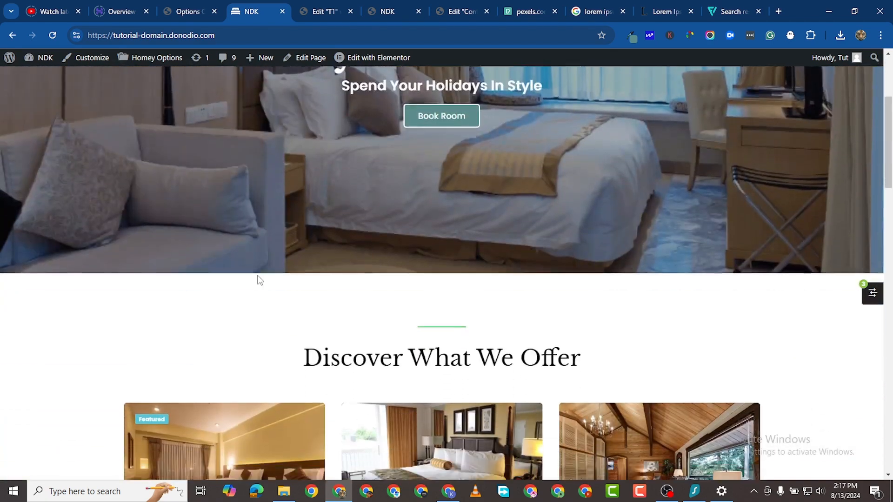
{"action": "scroll", "coordinate": [259, 279], "scroll_direction": "down", "scroll_amount": 15}
{"action": "scroll", "coordinate": [260, 279], "scroll_direction": "up", "scroll_amount": 5}
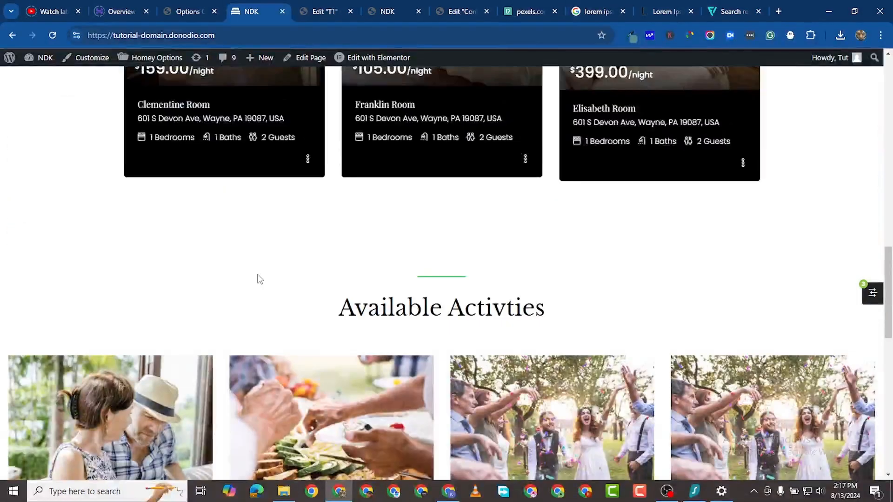
{"action": "scroll", "coordinate": [259, 278], "scroll_direction": "down", "scroll_amount": 10}
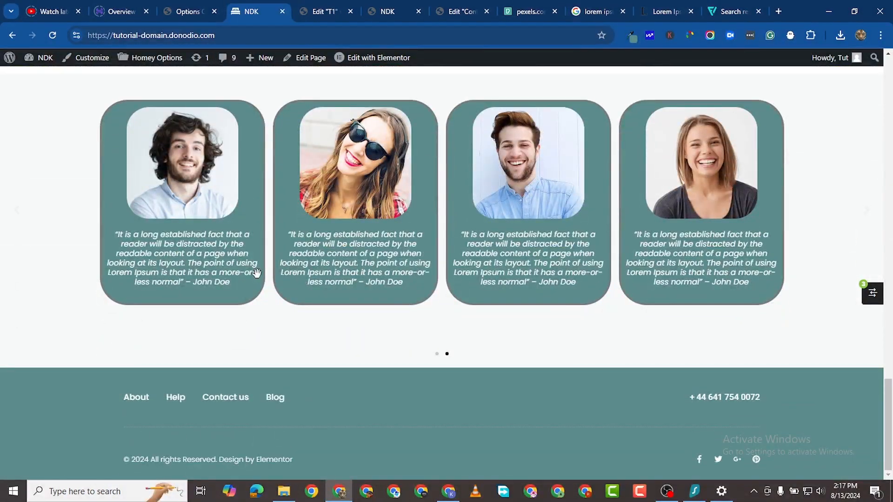
{"action": "scroll", "coordinate": [257, 272], "scroll_direction": "up", "scroll_amount": 15}
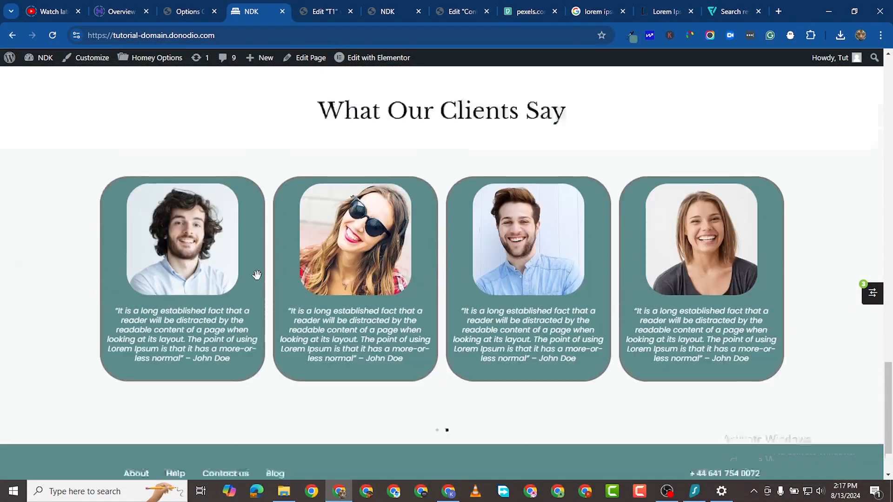
{"action": "scroll", "coordinate": [261, 281], "scroll_direction": "up", "scroll_amount": 5}
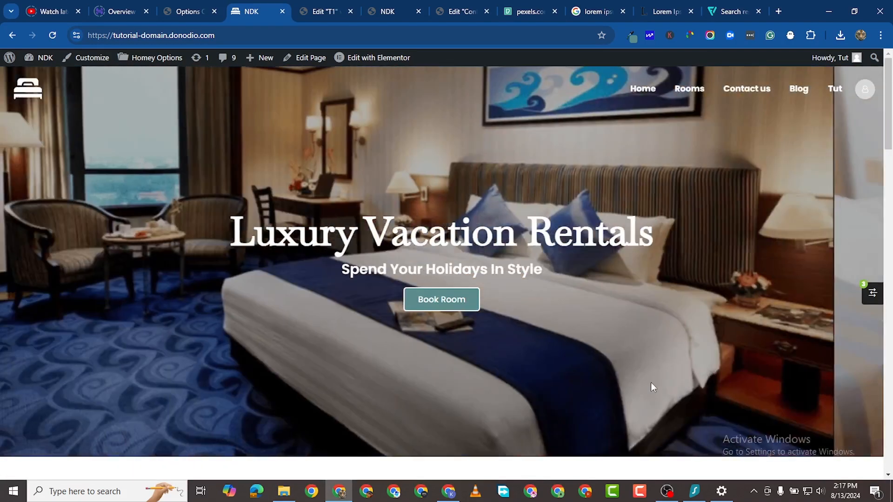
{"action": "scroll", "coordinate": [485, 280], "scroll_direction": "down", "scroll_amount": 5}
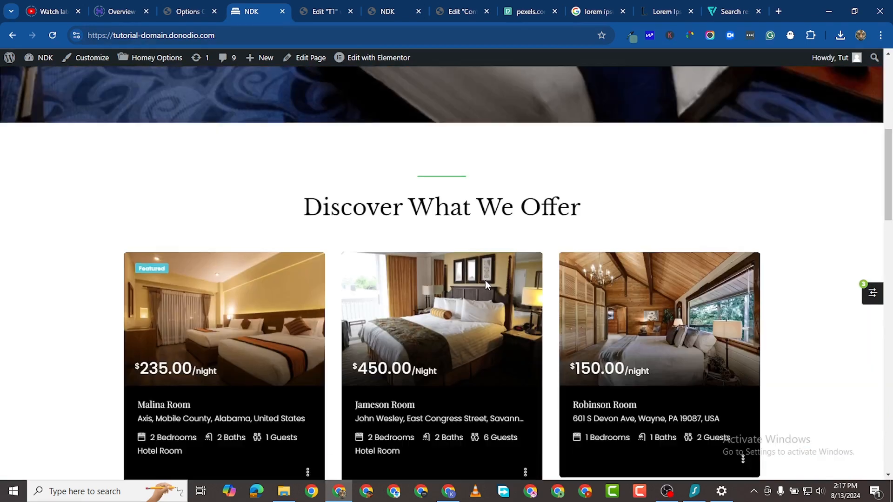
{"action": "scroll", "coordinate": [535, 274], "scroll_direction": "up", "scroll_amount": 5}
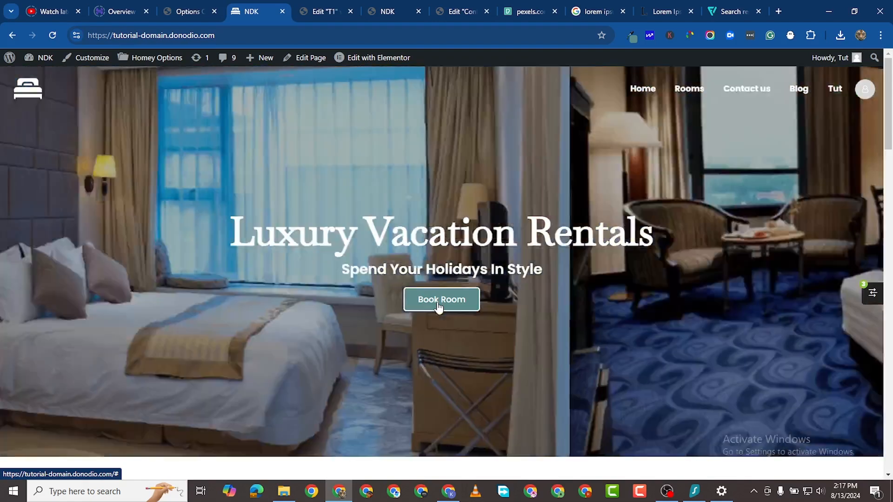
{"action": "scroll", "coordinate": [421, 353], "scroll_direction": "down", "scroll_amount": 10}
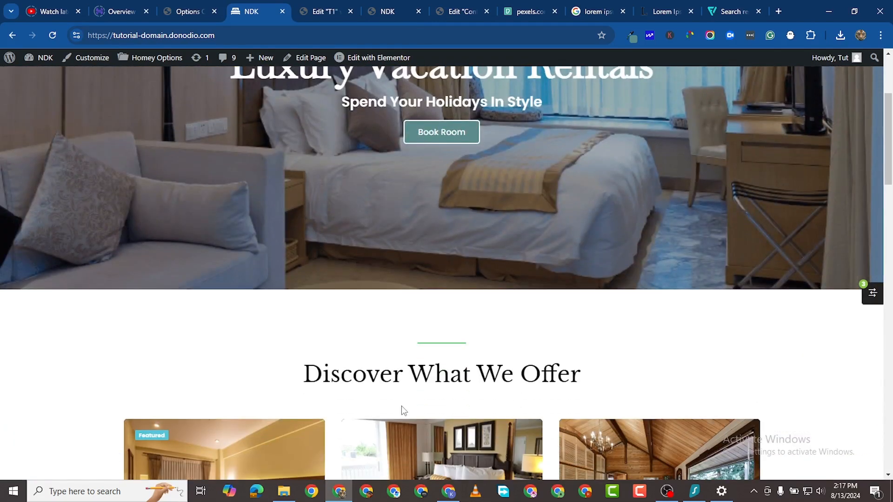
{"action": "scroll", "coordinate": [402, 400], "scroll_direction": "down", "scroll_amount": 10}
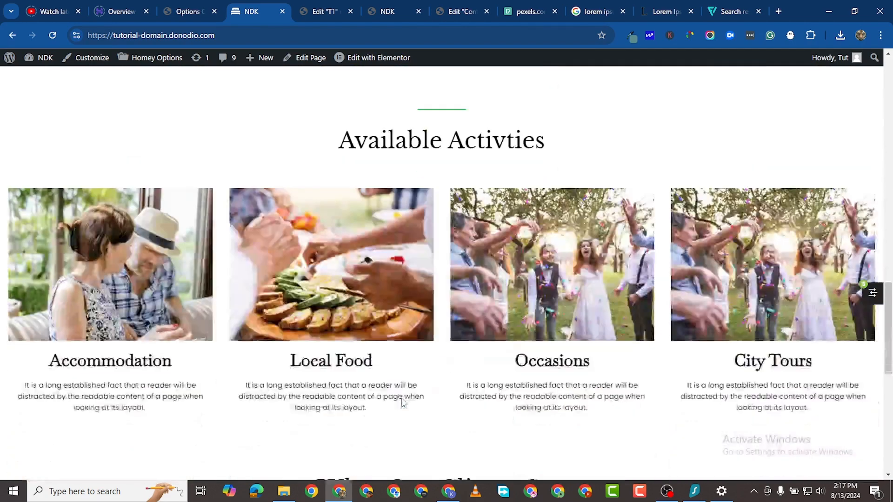
{"action": "scroll", "coordinate": [401, 398], "scroll_direction": "up", "scroll_amount": 7}
{"action": "scroll", "coordinate": [402, 397], "scroll_direction": "up", "scroll_amount": 8}
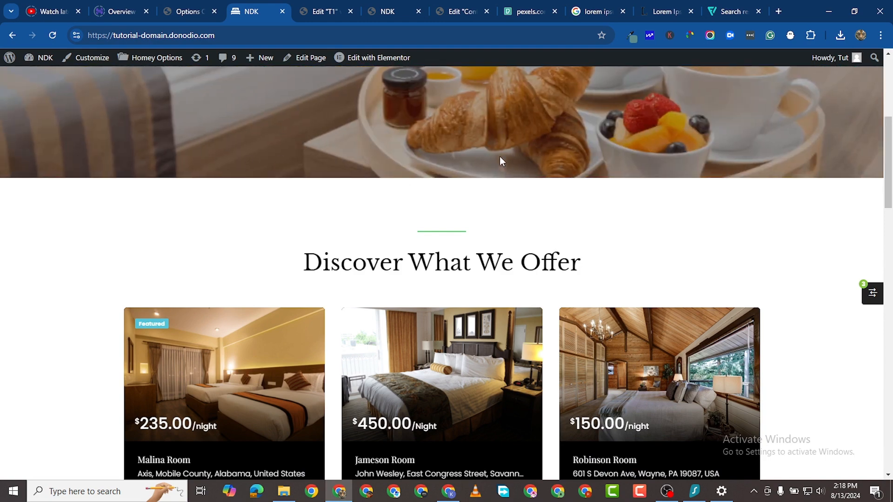
{"action": "scroll", "coordinate": [500, 157], "scroll_direction": "up", "scroll_amount": 6}
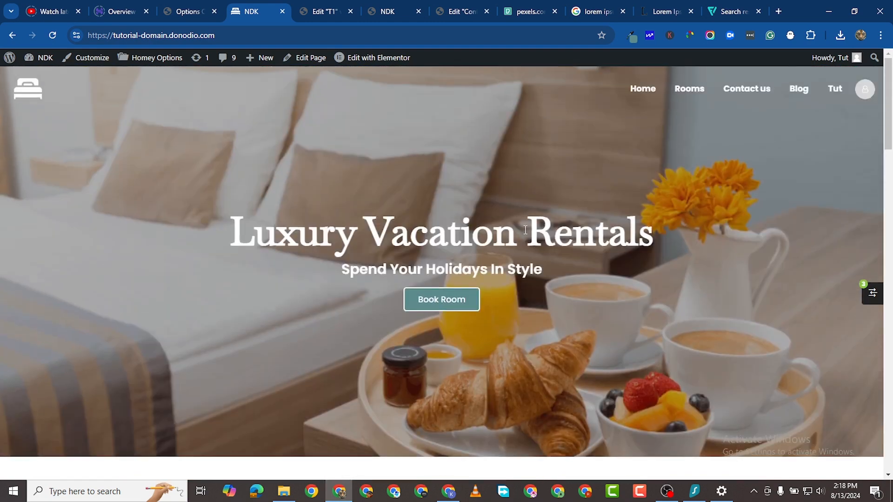